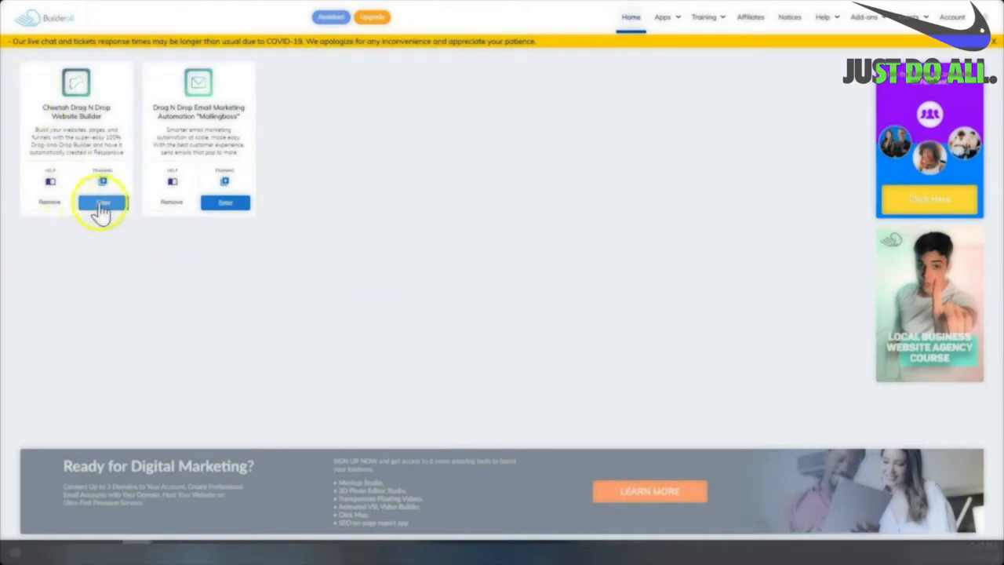
Enter the Cheetah Drag N Drop Website Builder from its Builderall dashboard card.
click(102, 205)
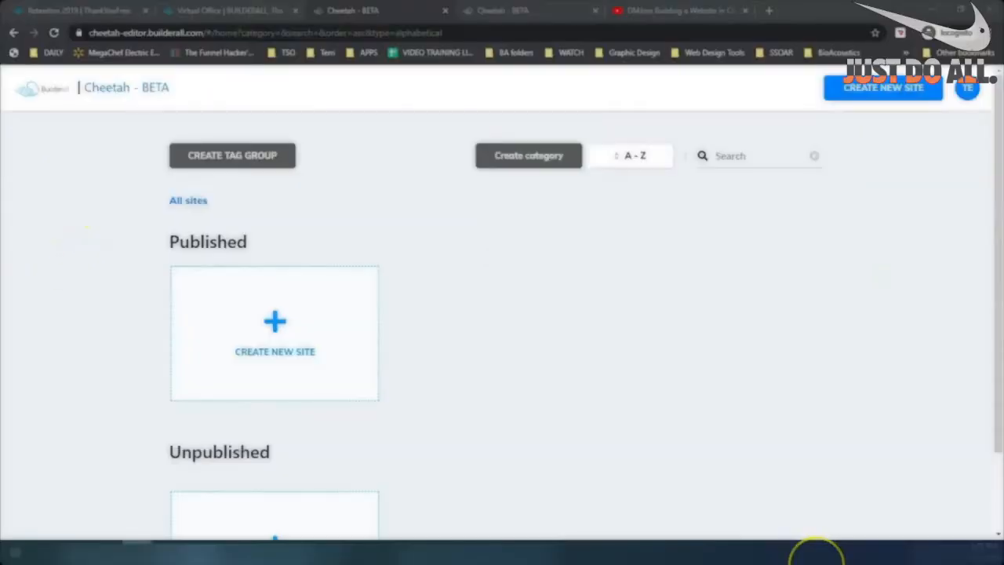
Switch the browser to full-screen with F11 to show the empty sites overview.
key(F11)
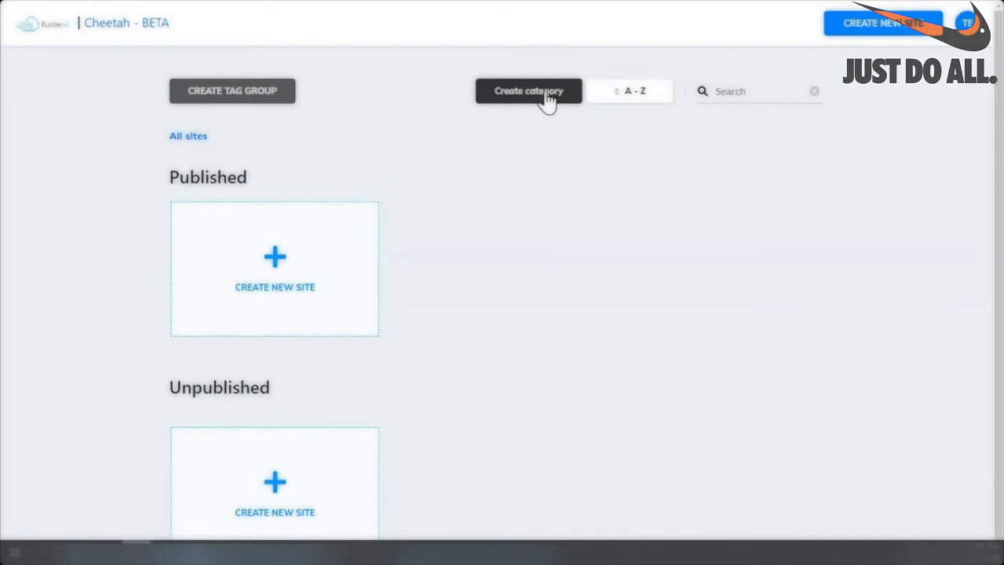
Check the A-Z sort and Search box, then open the Create new site dialog.
click(647, 93)
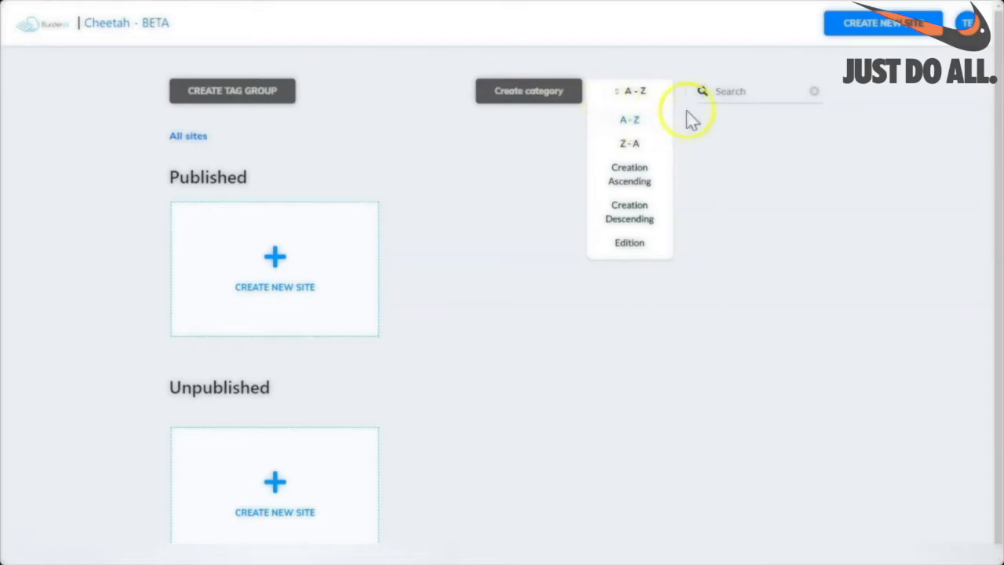
click(765, 92)
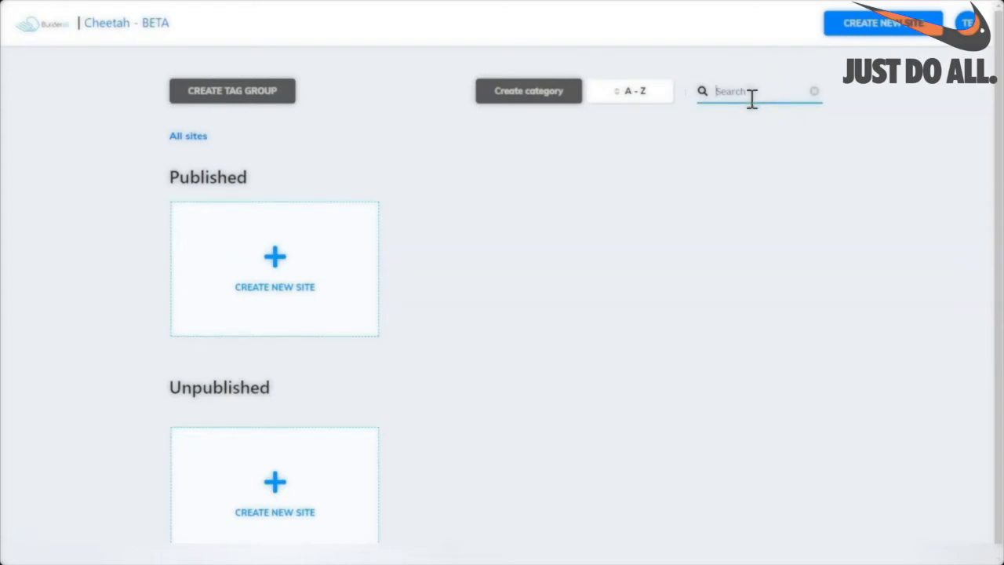
click(766, 93)
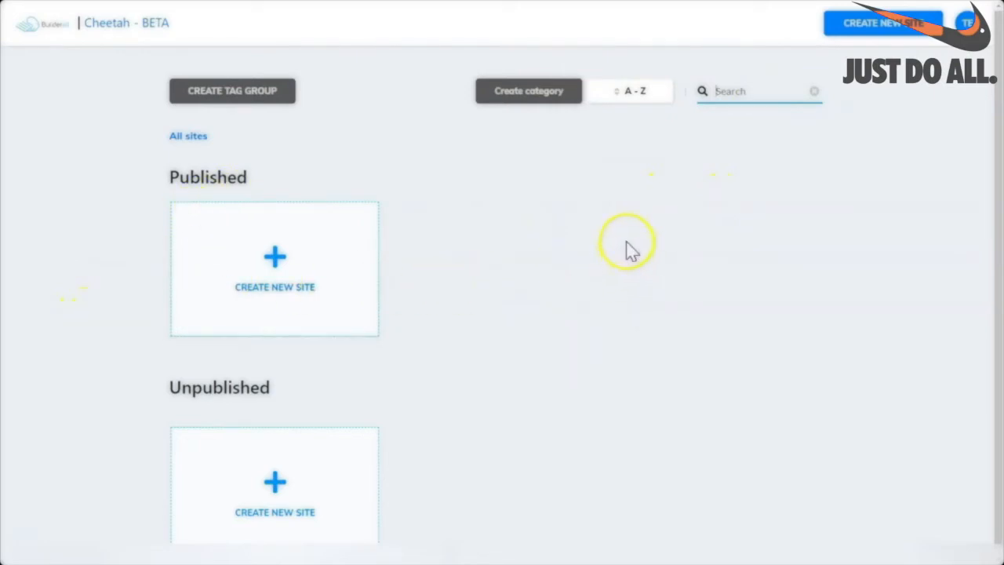
click(892, 24)
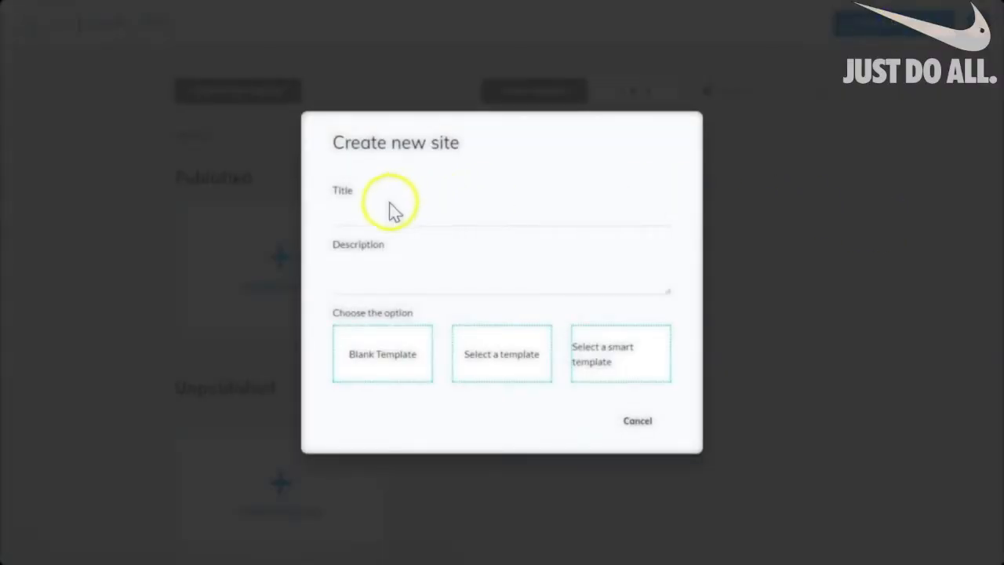
Create a Blank Template site titled 'New Training Site', with the same text as its description.
click(357, 209)
text(New Training Site)
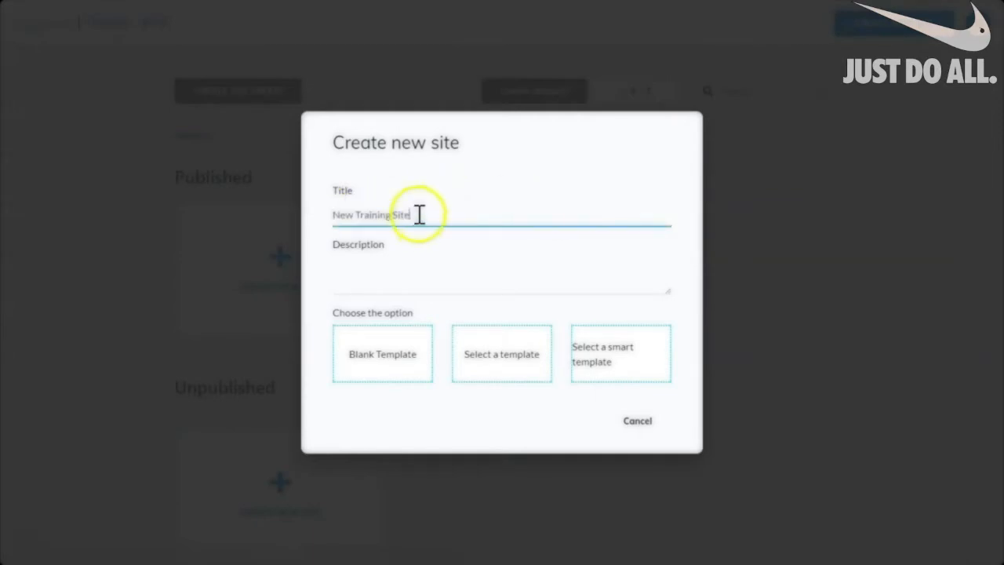
triple_click(416, 214)
key(ctrl+c)
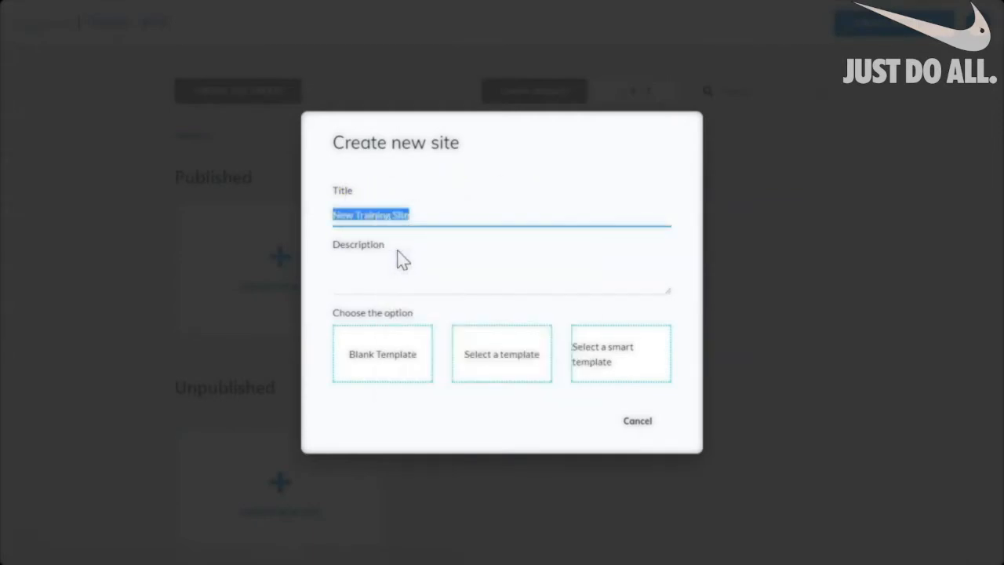
click(398, 253)
click(342, 247)
click(350, 271)
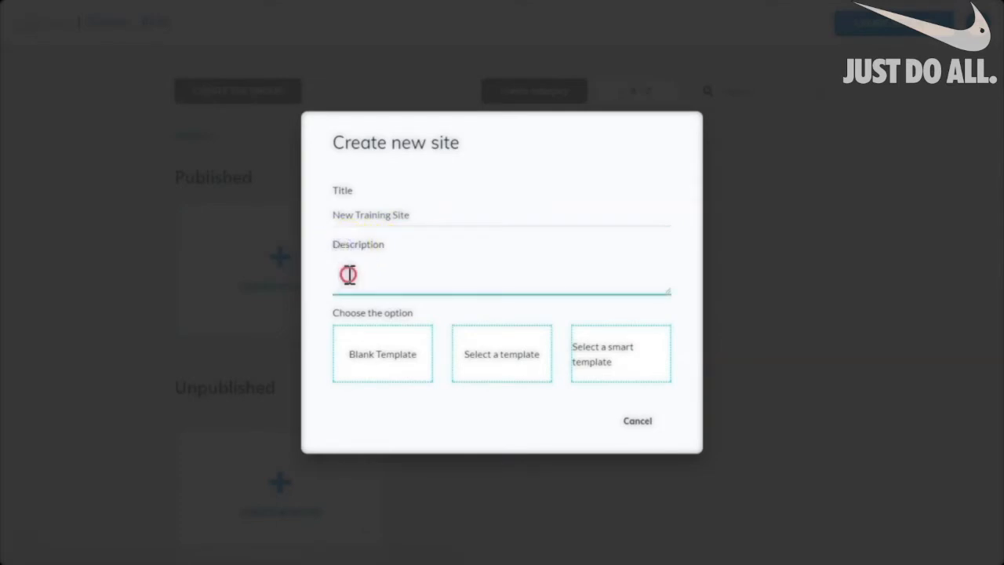
right_click(348, 274)
click(377, 374)
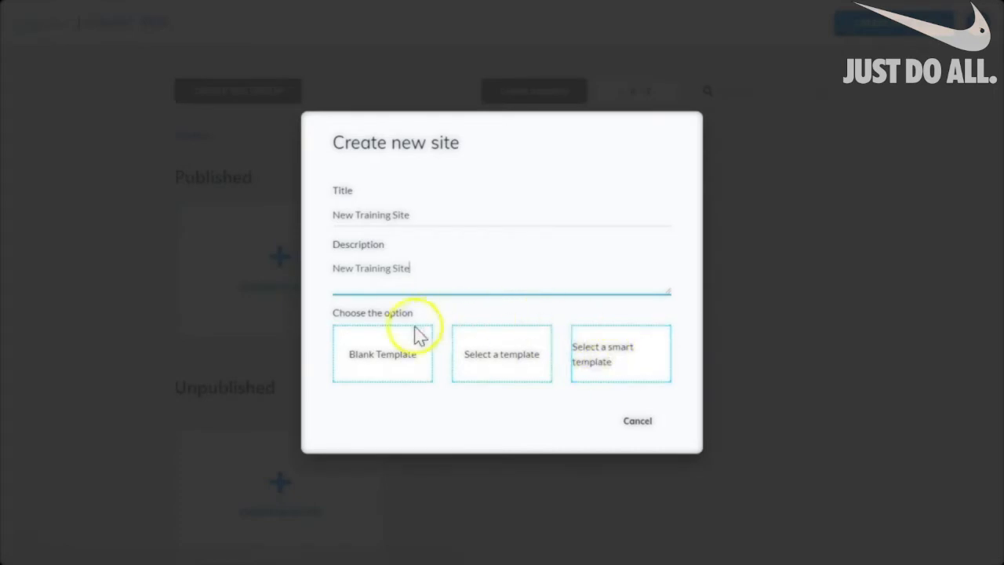
click(386, 363)
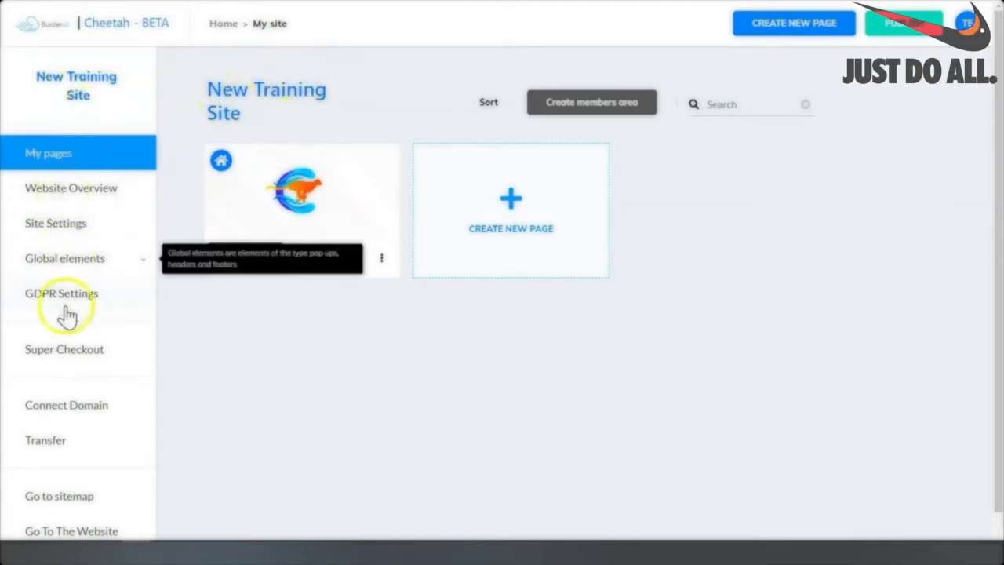
click(91, 151)
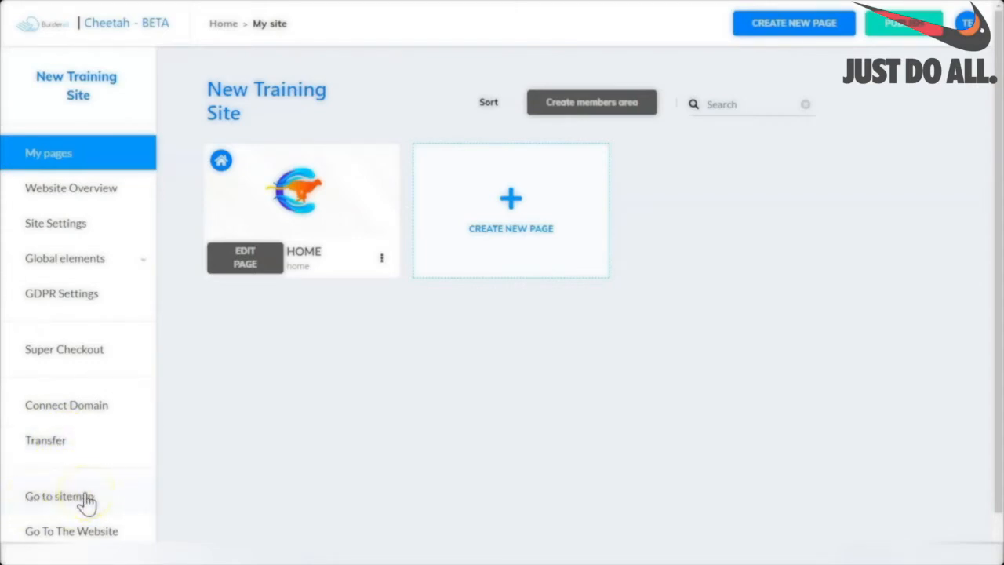
scroll(36, 460, down, 1)
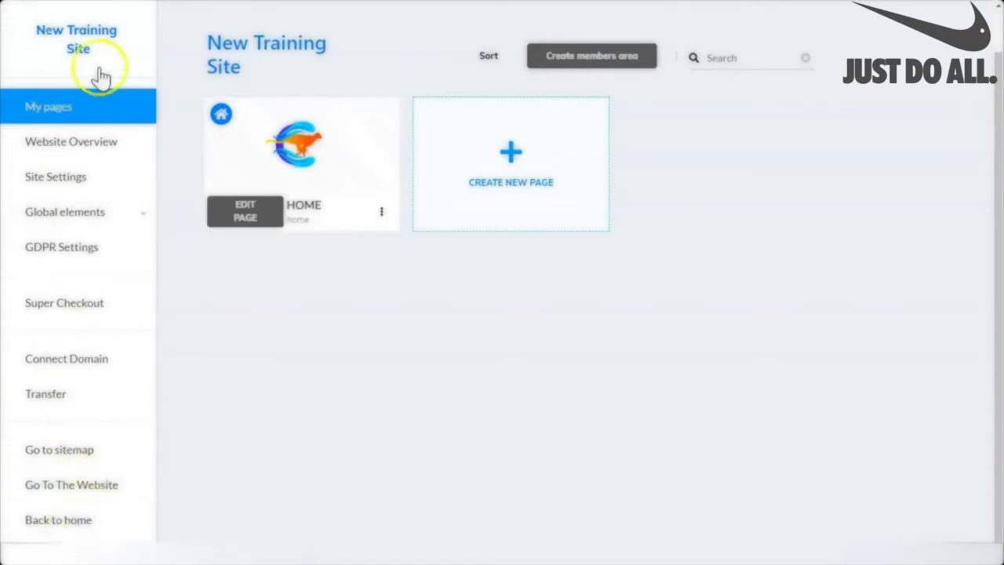
mouse_move(593, 21)
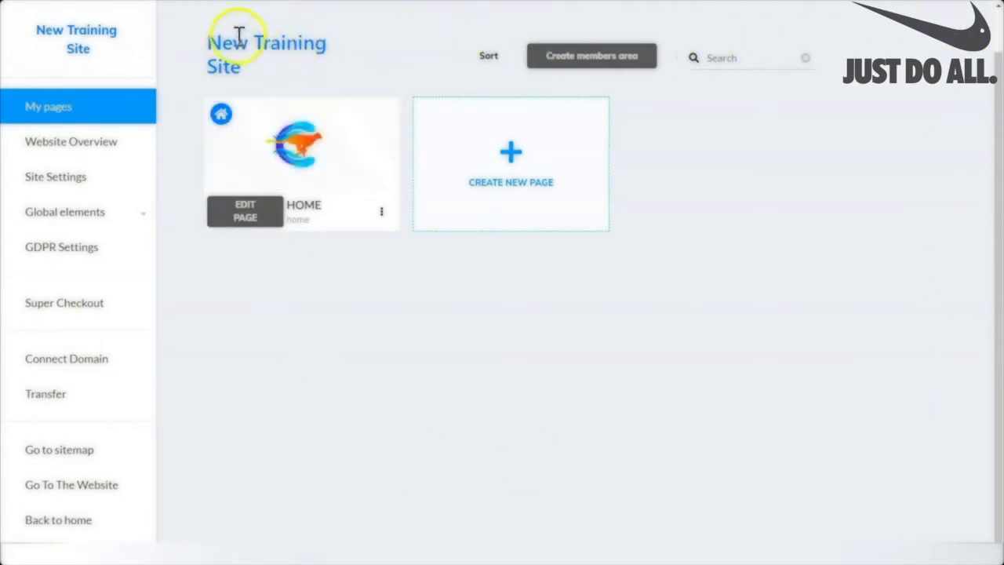
click(488, 59)
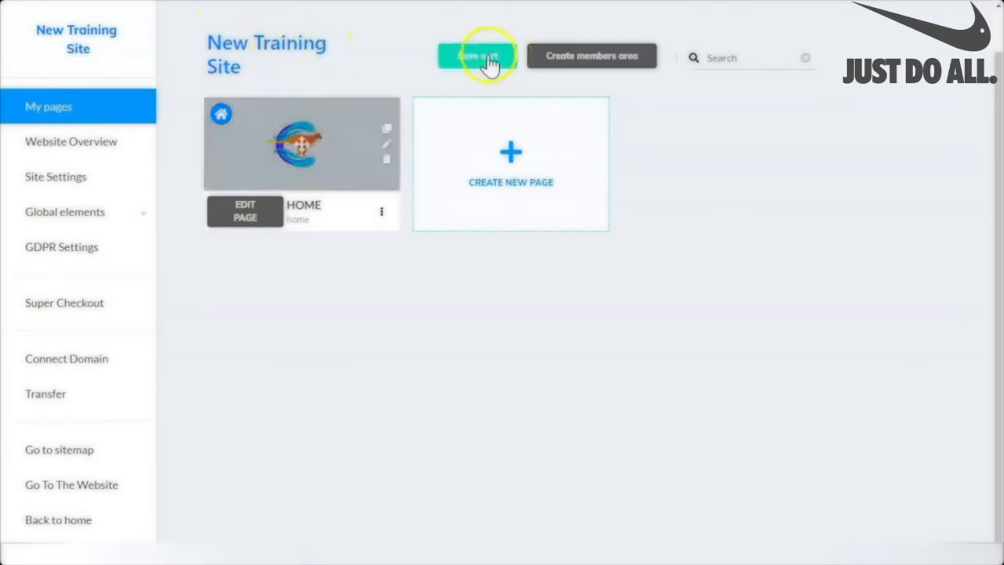
click(487, 56)
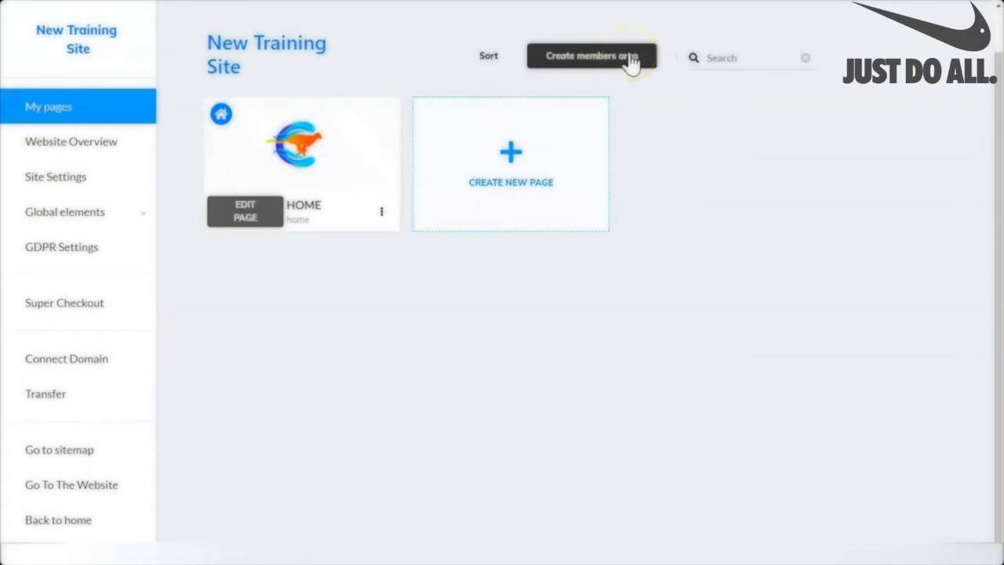
click(628, 61)
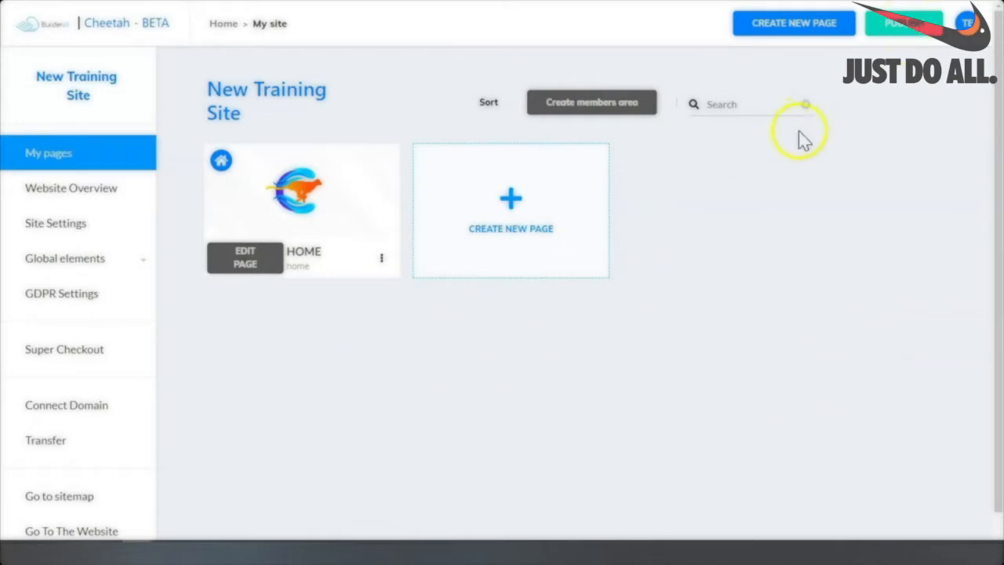
View the New Training Site's My pages list showing the single HOME page card.
mouse_move(392, 196)
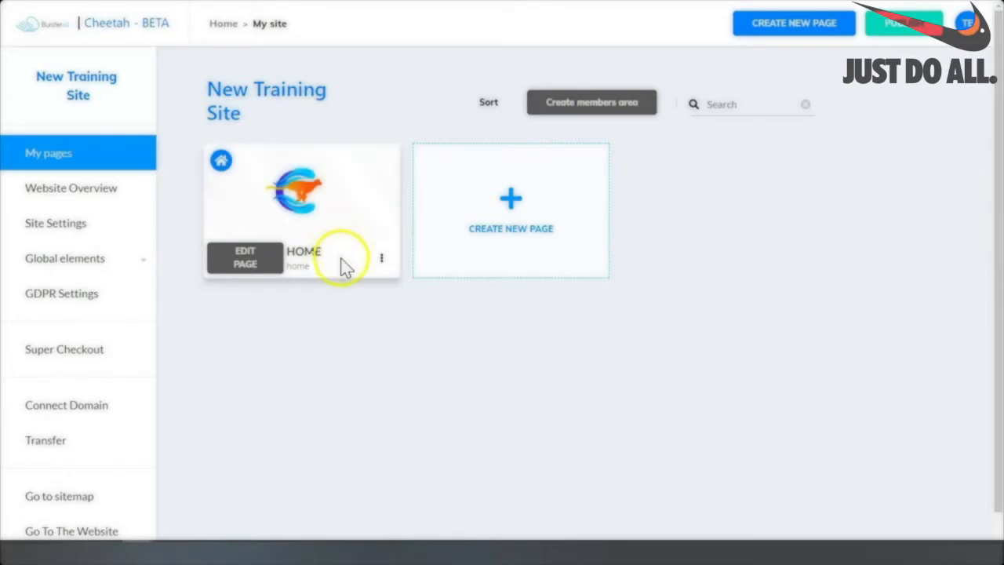
Dismiss the HOME page's three-dot options menu by clicking empty space on My pages.
click(382, 260)
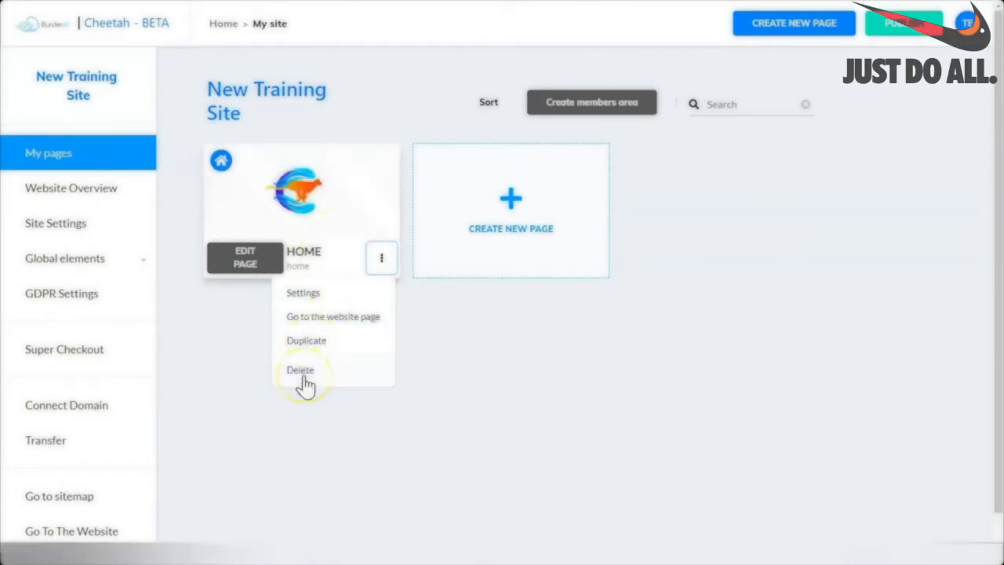
click(256, 258)
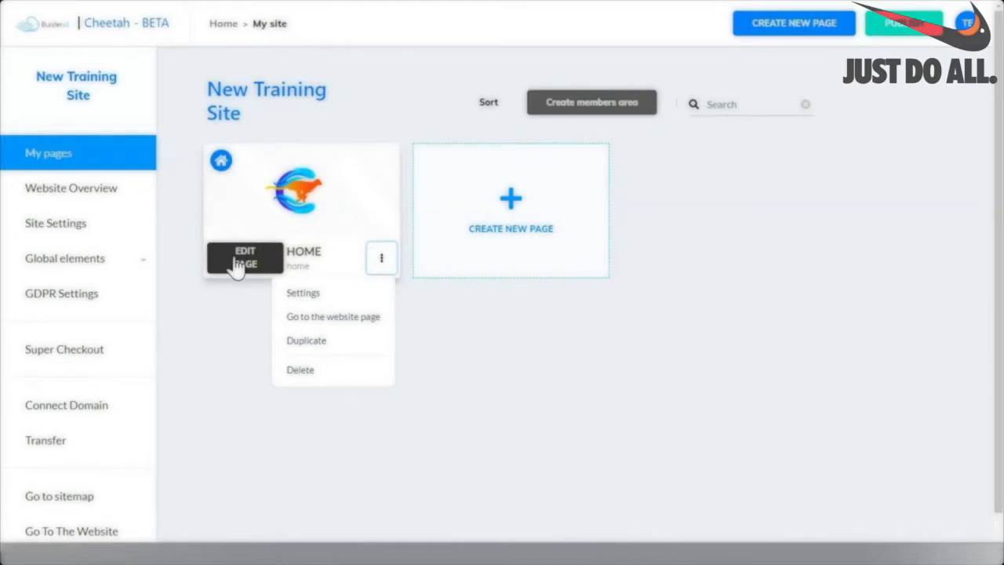
click(475, 407)
click(385, 363)
click(563, 363)
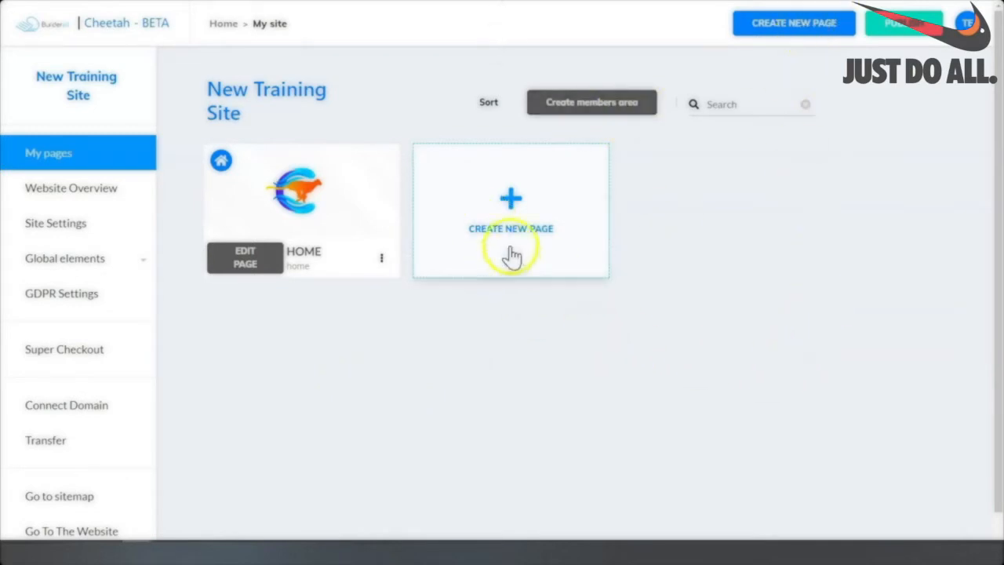
Add a new page named 'Thank You', pasting that text into Title and Description.
click(510, 199)
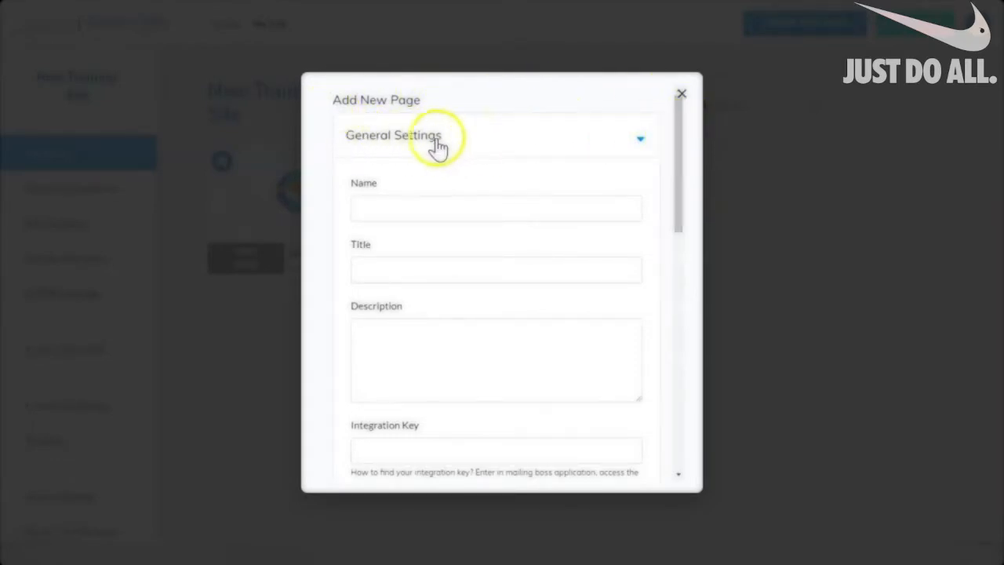
click(394, 212)
text(Thank You)
drag(413, 210, 325, 225)
key(ctrl+c)
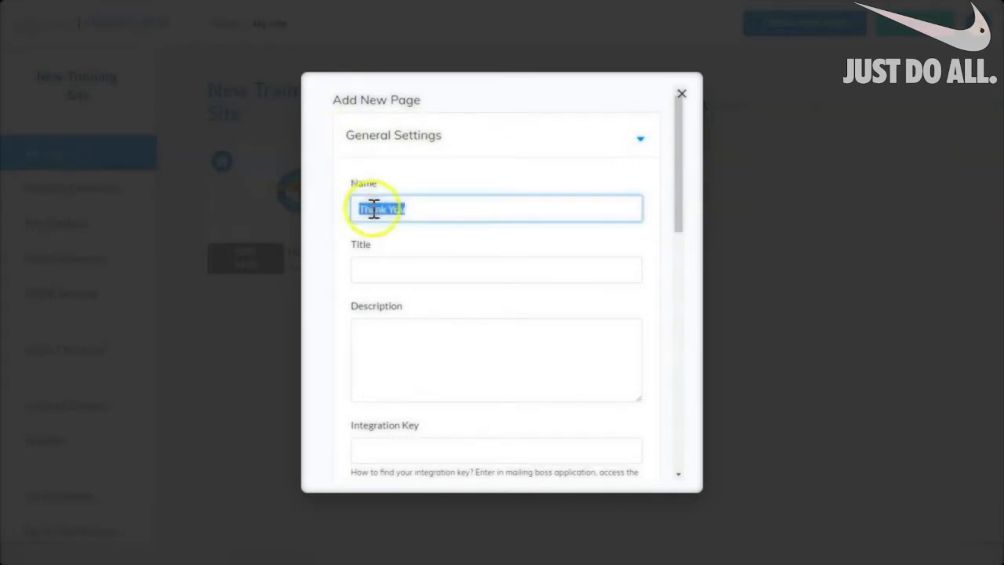
click(374, 270)
right_click(372, 275)
click(401, 373)
right_click(375, 337)
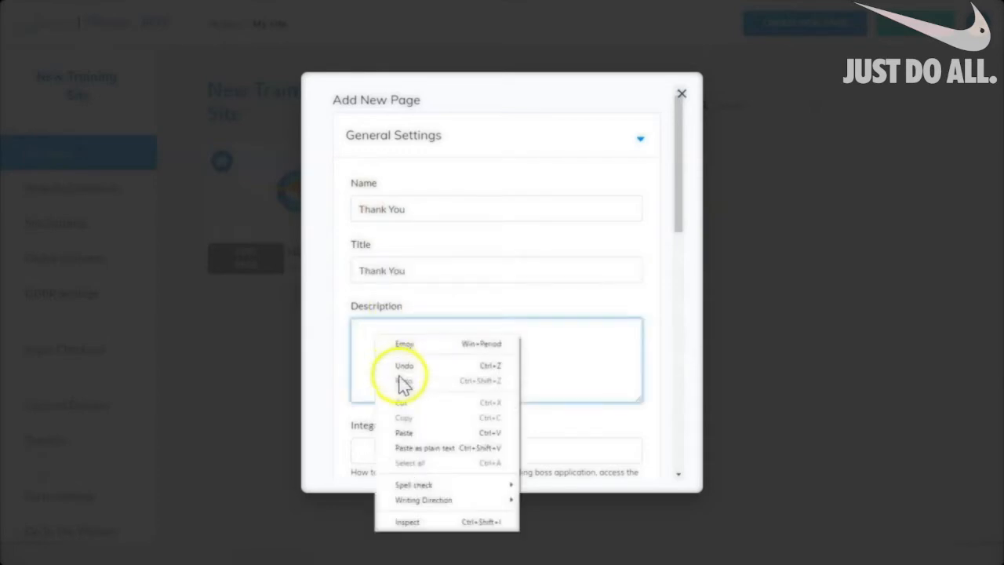
click(402, 433)
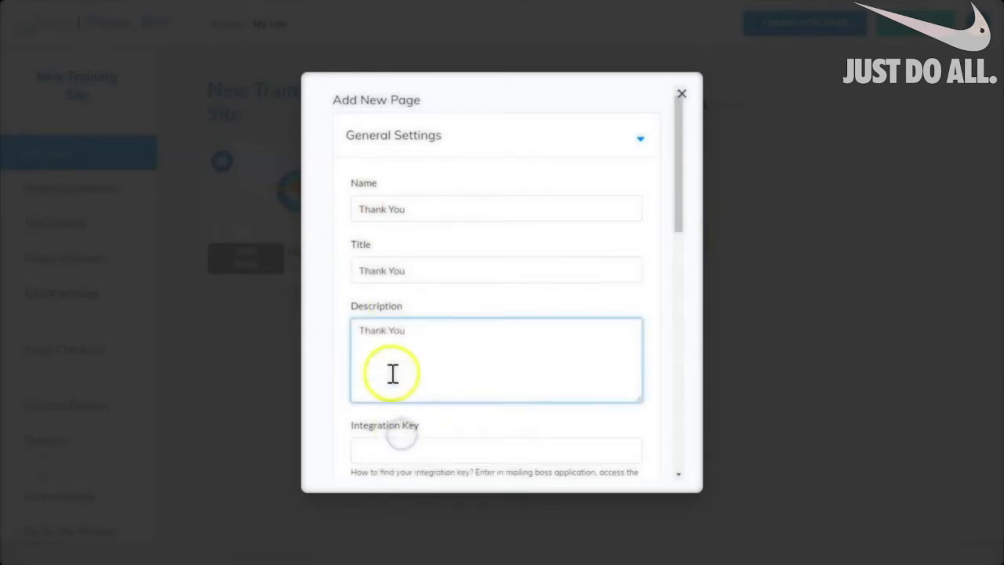
Scroll down the new-page form to the Page template, leaving Blank page selected.
click(454, 359)
click(683, 136)
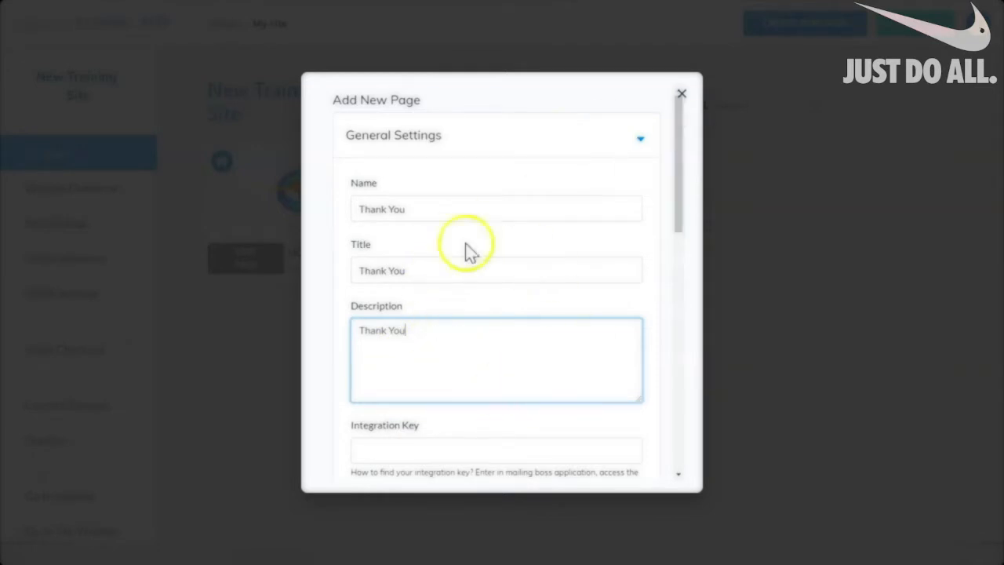
scroll(522, 253, down, 3)
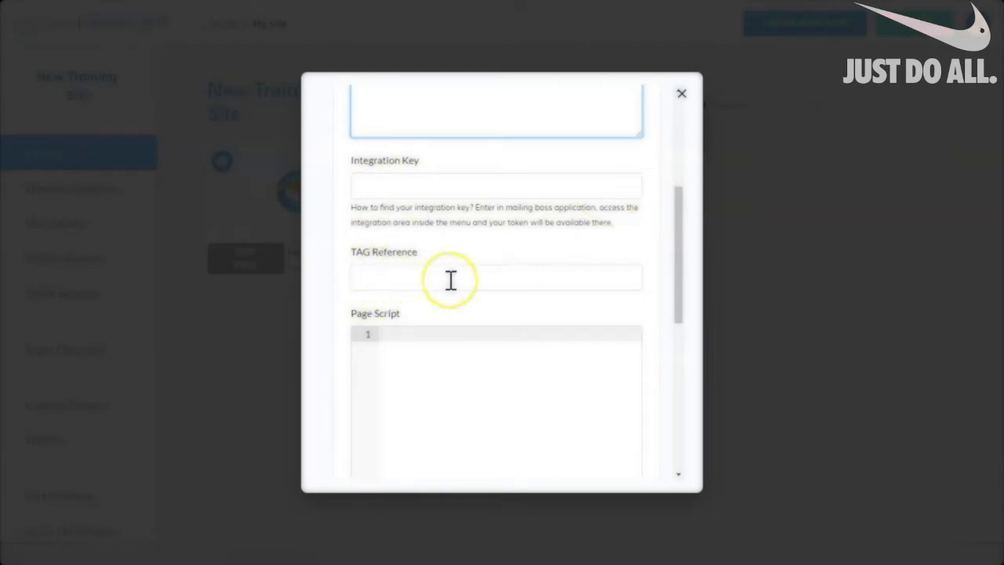
drag(678, 320, 679, 376)
scroll(431, 283, down, 3)
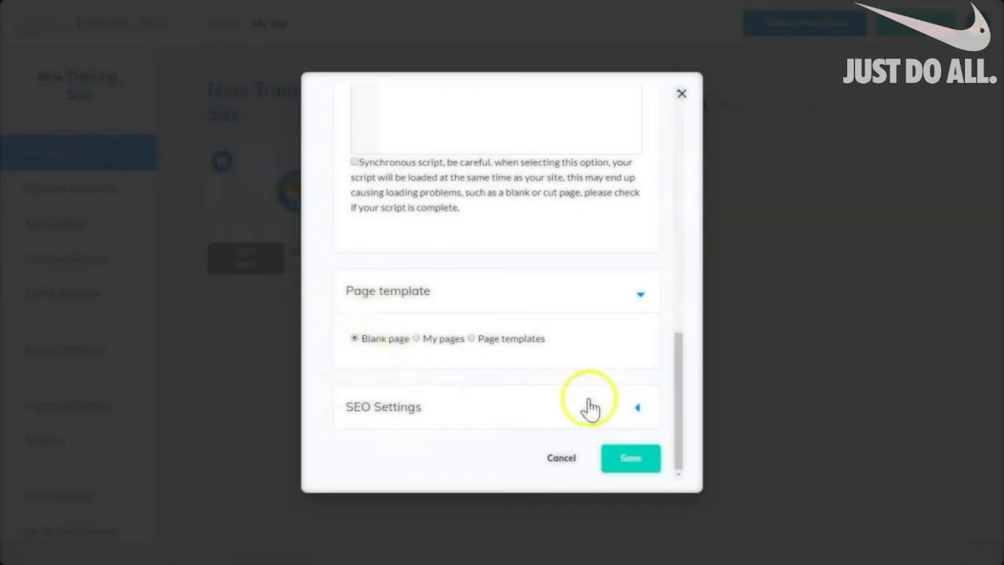
drag(679, 407, 657, 167)
scroll(452, 180, down, 10)
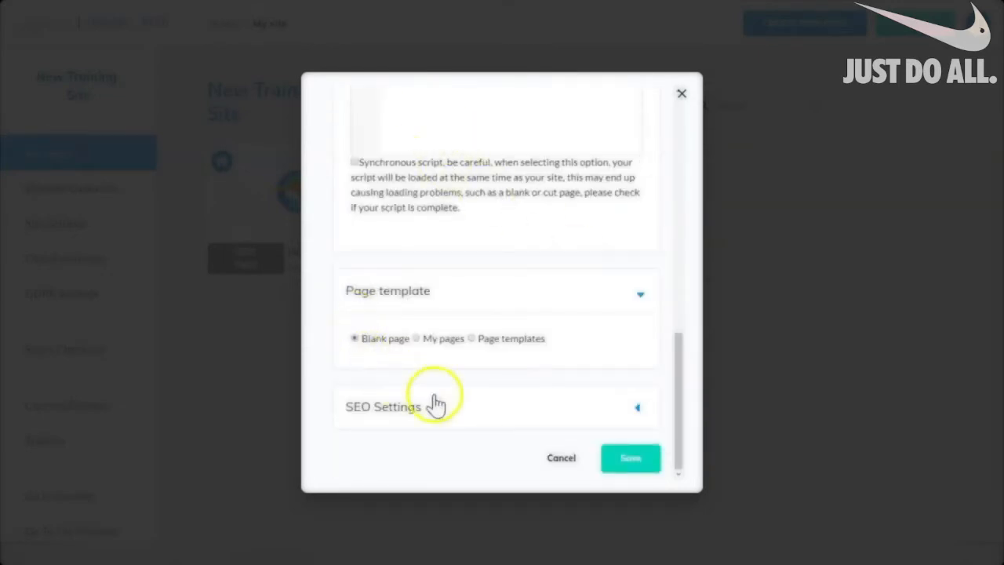
Save the Thank You page and go back to the Cheetah sites overview.
click(628, 458)
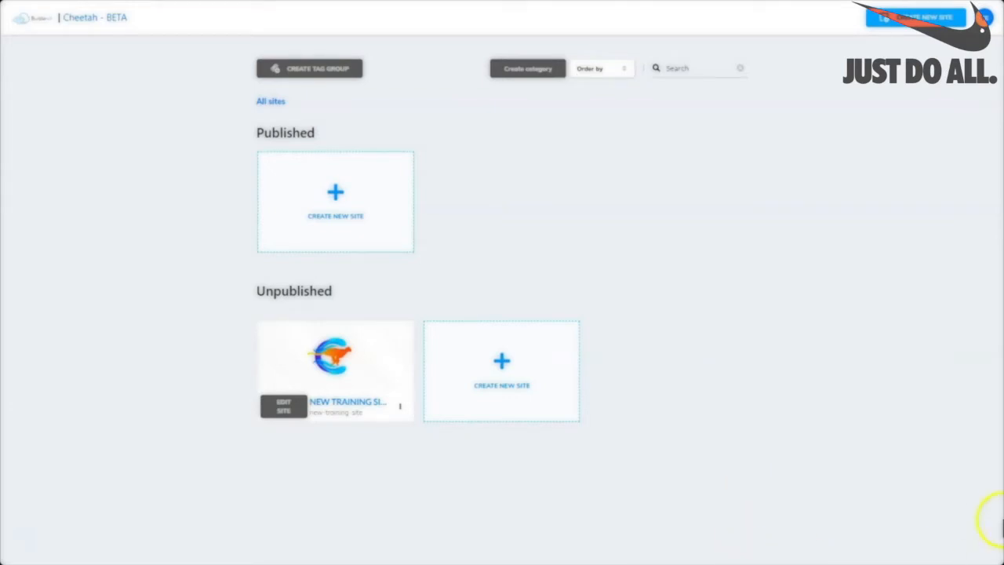
mouse_move(305, 362)
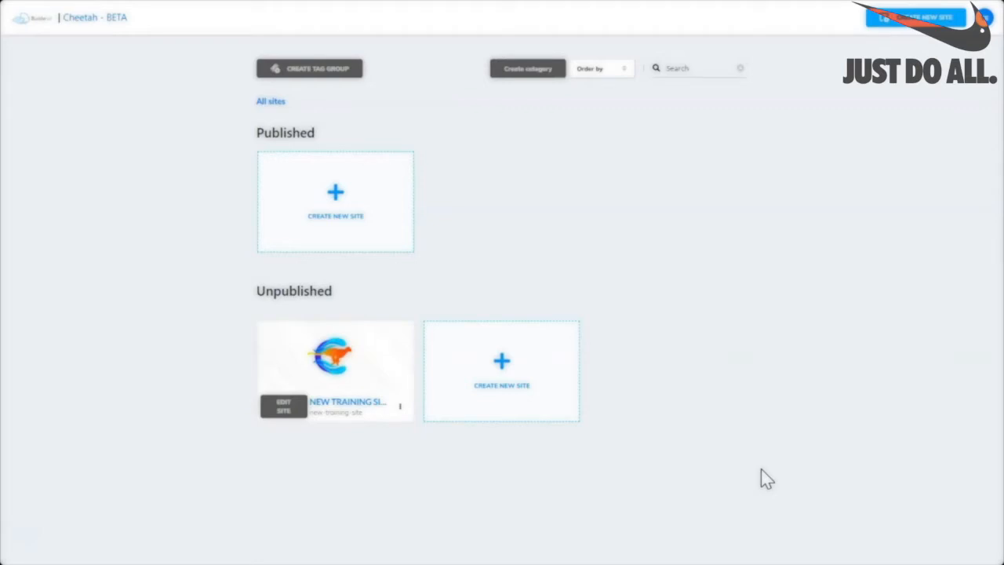
Start a new site titled 'Ice Cream Shop Template', paste it as description, and choose Select a template.
click(504, 362)
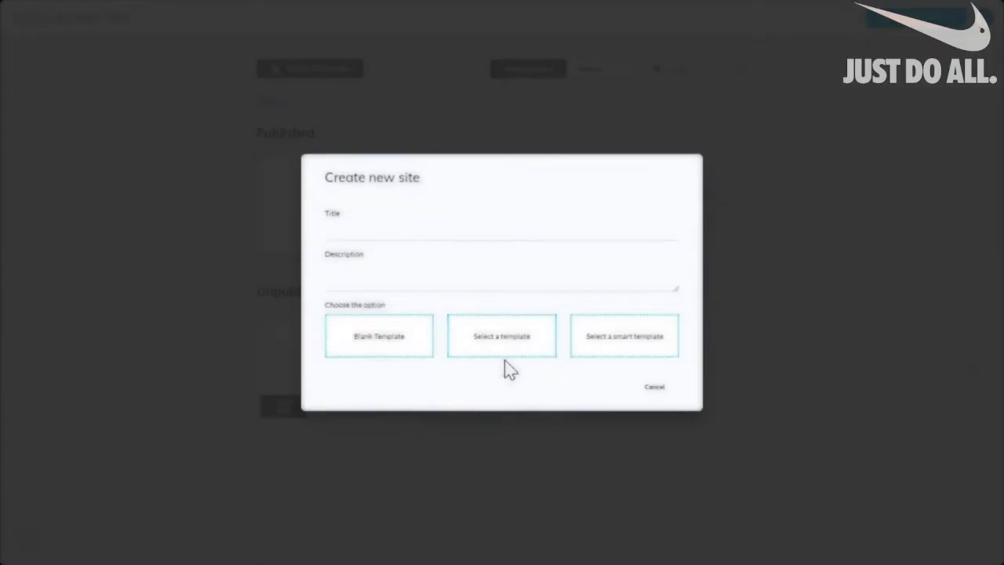
click(499, 351)
triple_click(355, 233)
key(ctrl+c)
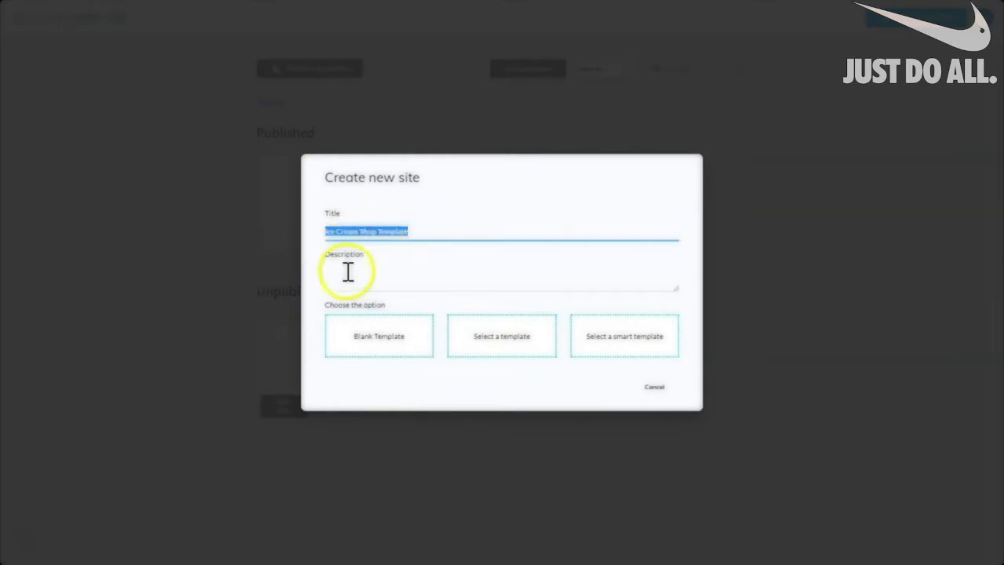
click(329, 276)
key(ctrl+v)
click(499, 343)
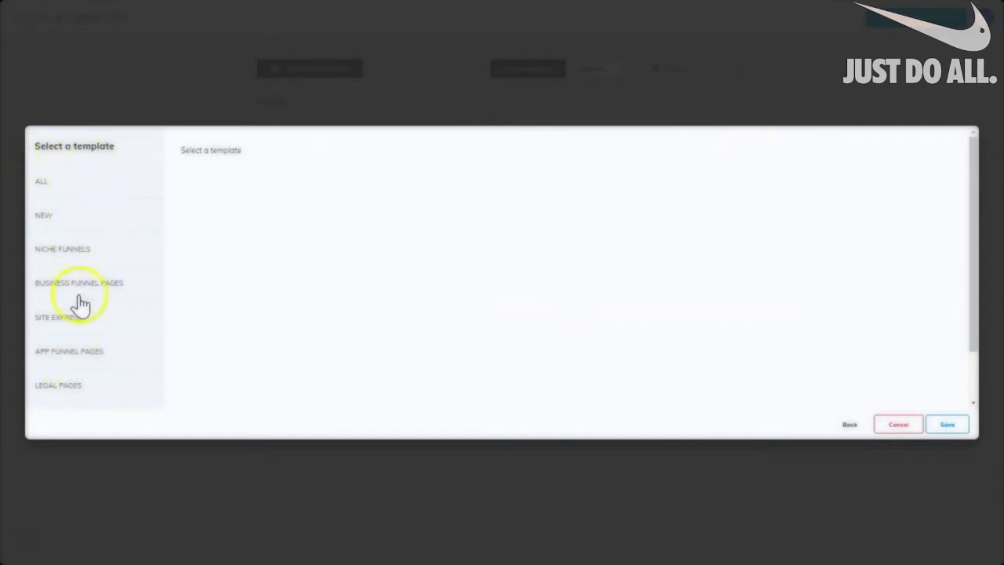
Filter templates through ALL, NEW, then SITE EXPRESS, and scroll to the Ice Cream Shop thumbnail.
click(47, 186)
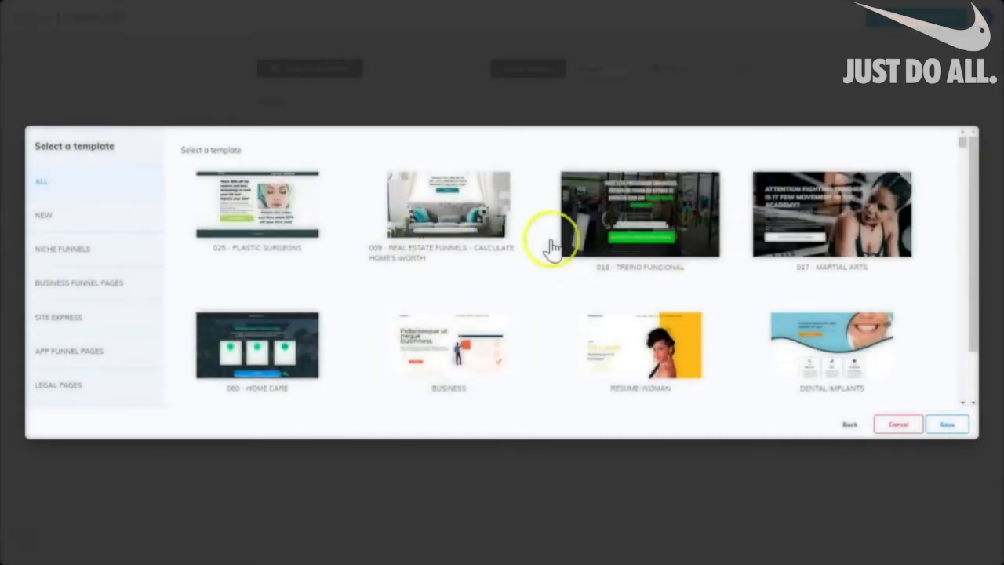
click(86, 223)
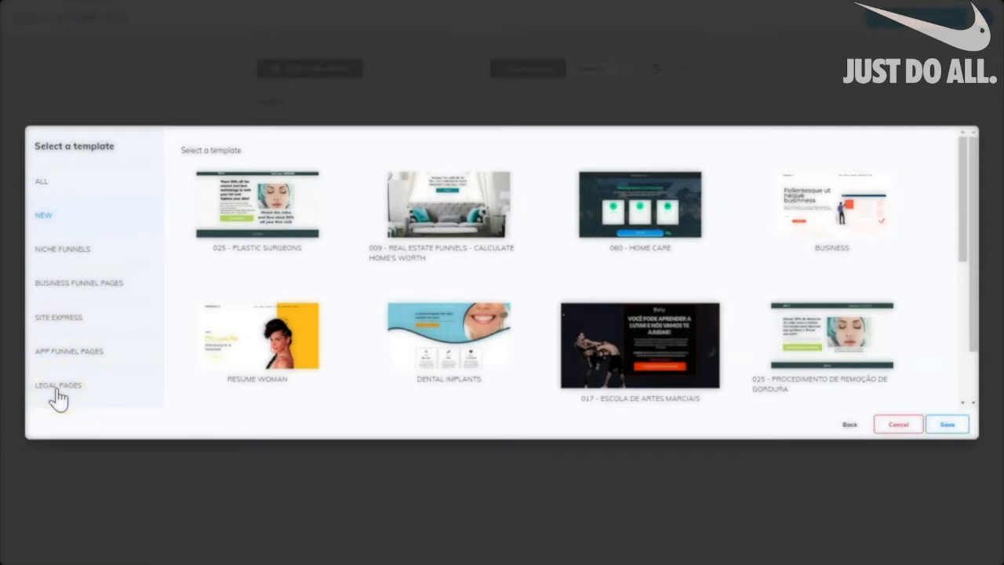
click(60, 320)
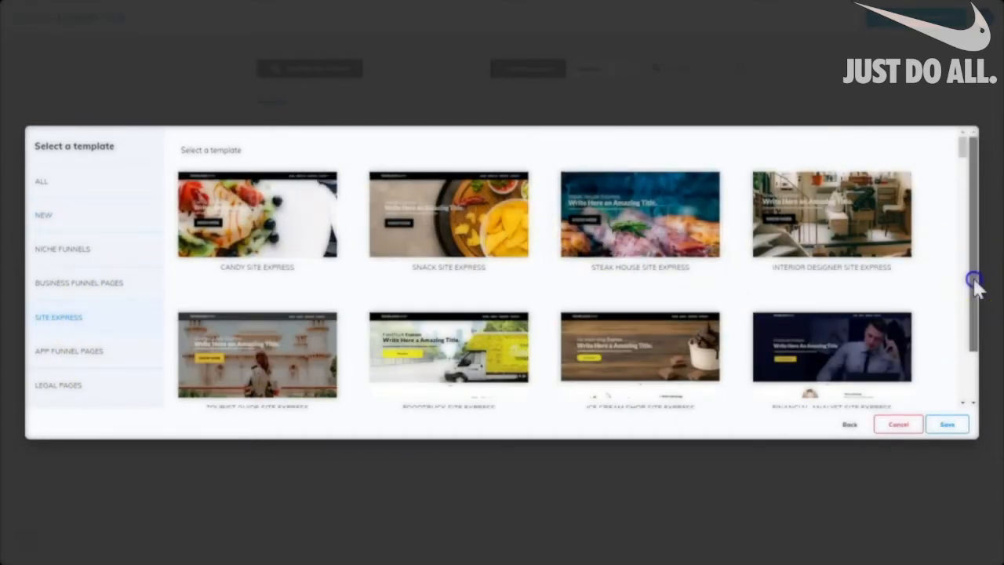
drag(972, 283, 972, 325)
mouse_move(641, 291)
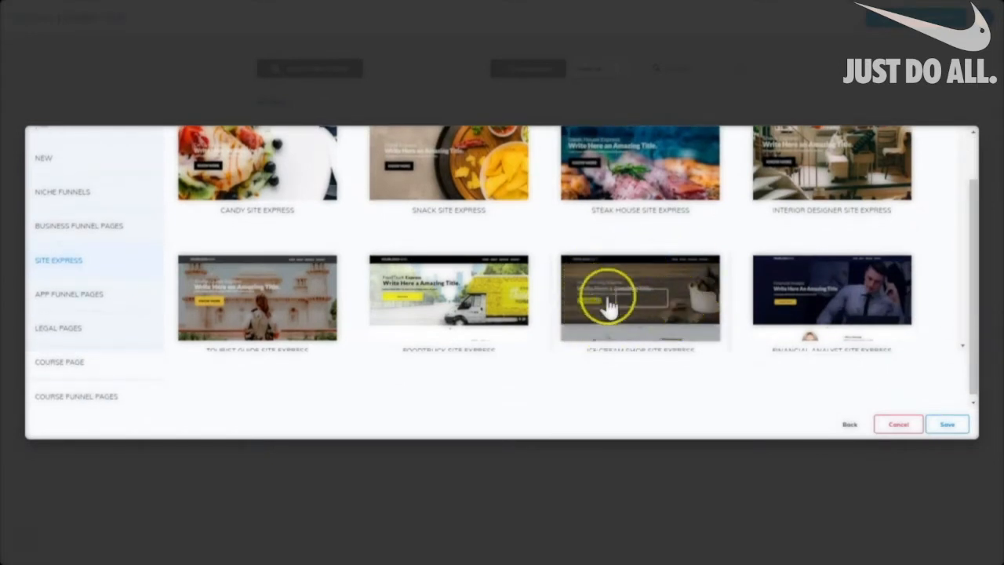
drag(974, 327, 966, 350)
mouse_move(656, 296)
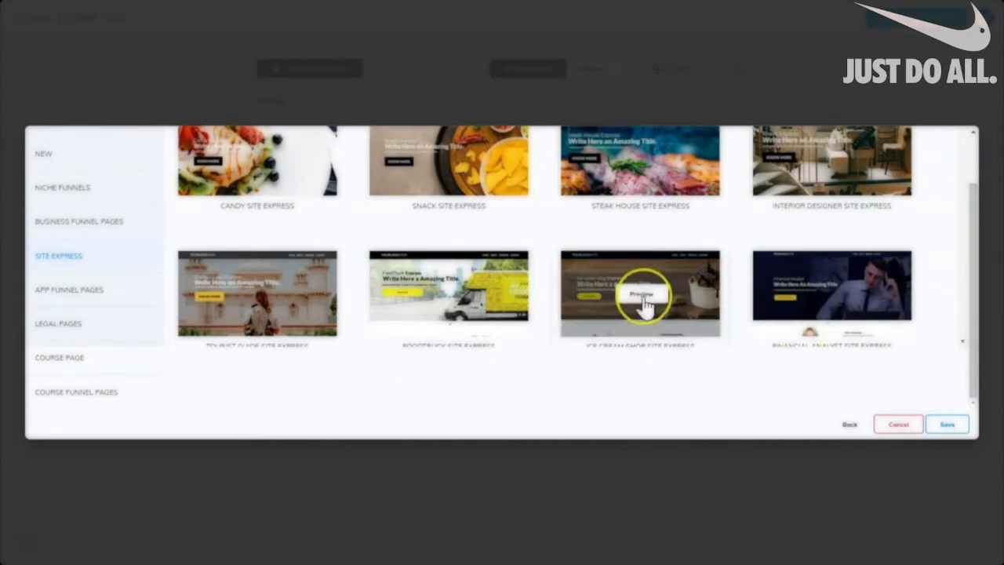
click(640, 295)
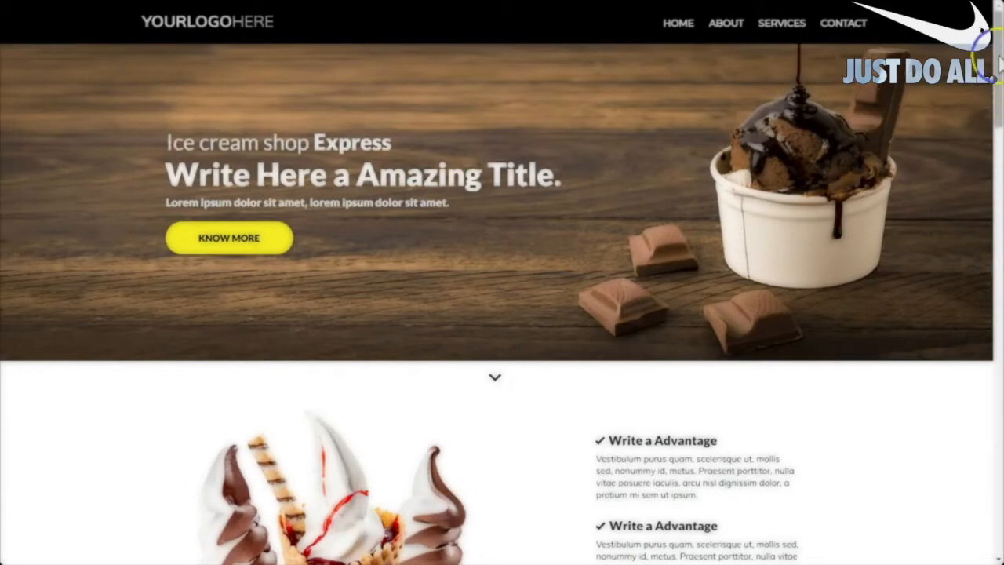
mouse_move(999, 57)
mouse_down()
mouse_move(978, 298)
mouse_move(989, 505)
mouse_move(999, 47)
mouse_up()
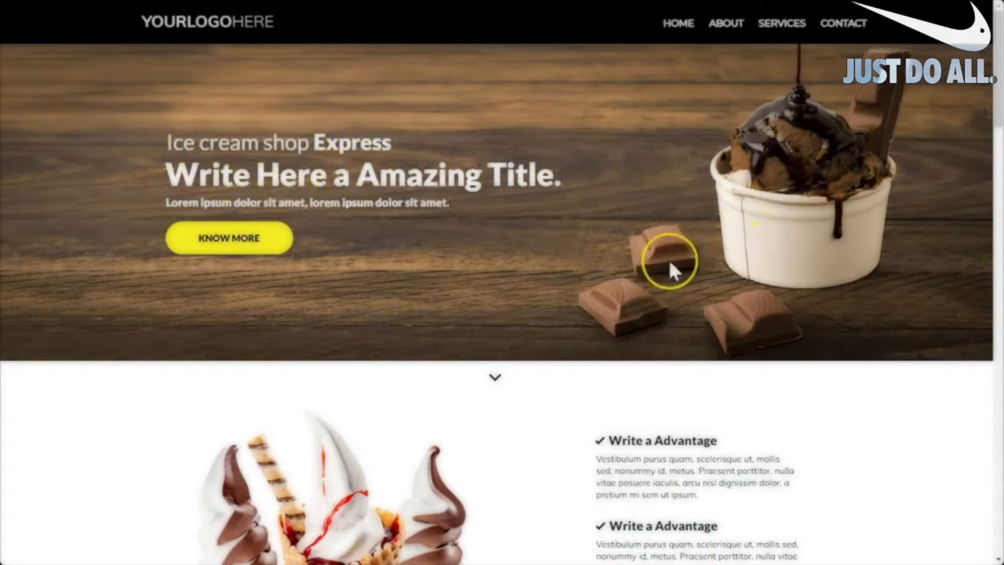
scroll(531, 243, down, 3)
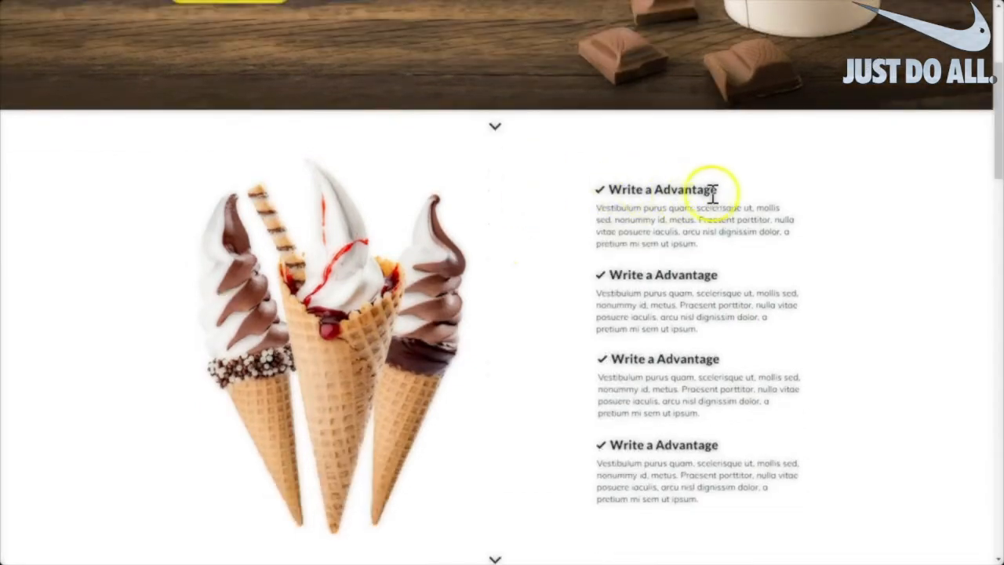
scroll(650, 240, down, 6)
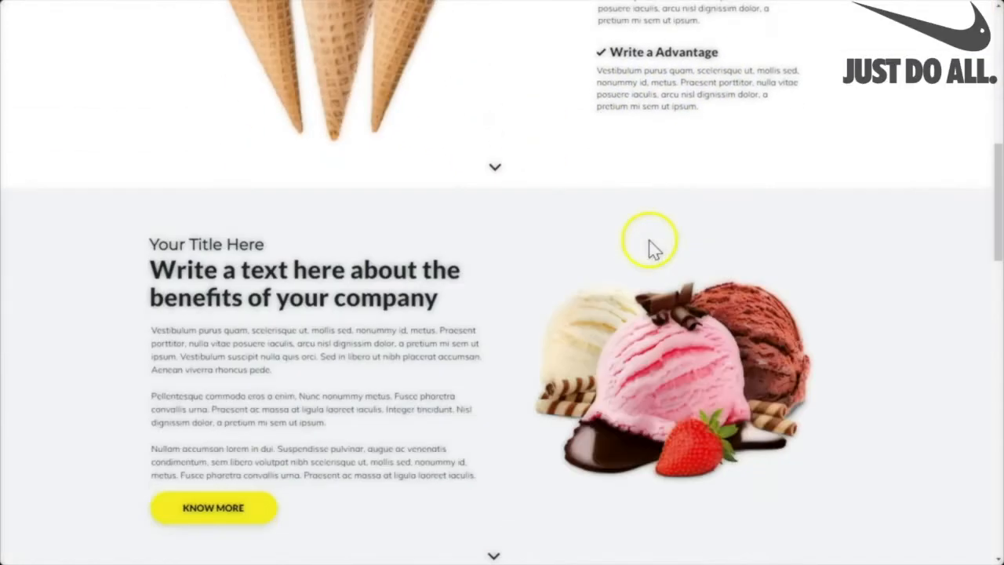
scroll(649, 248, down, 7)
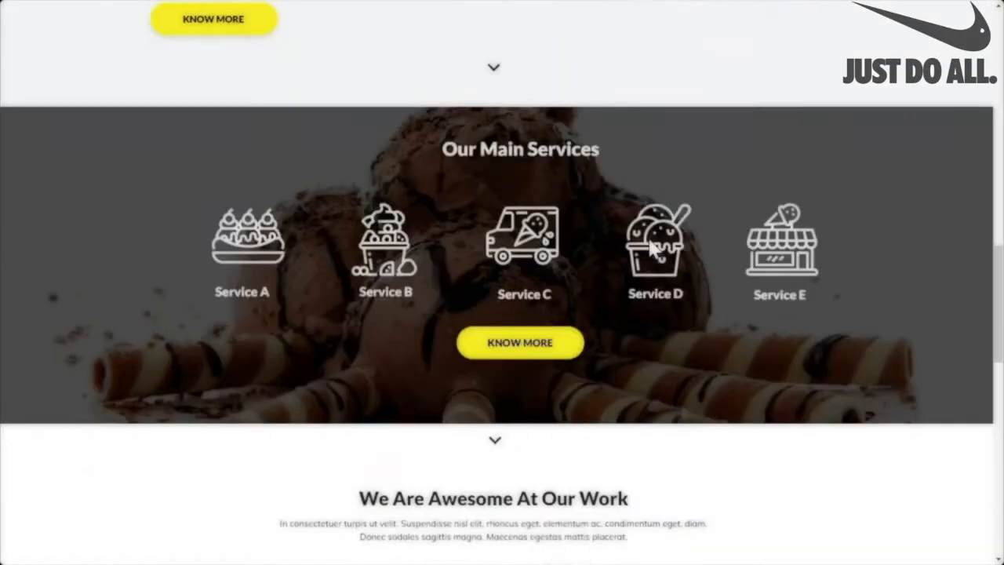
scroll(650, 243, down, 2)
scroll(648, 225, up, 6)
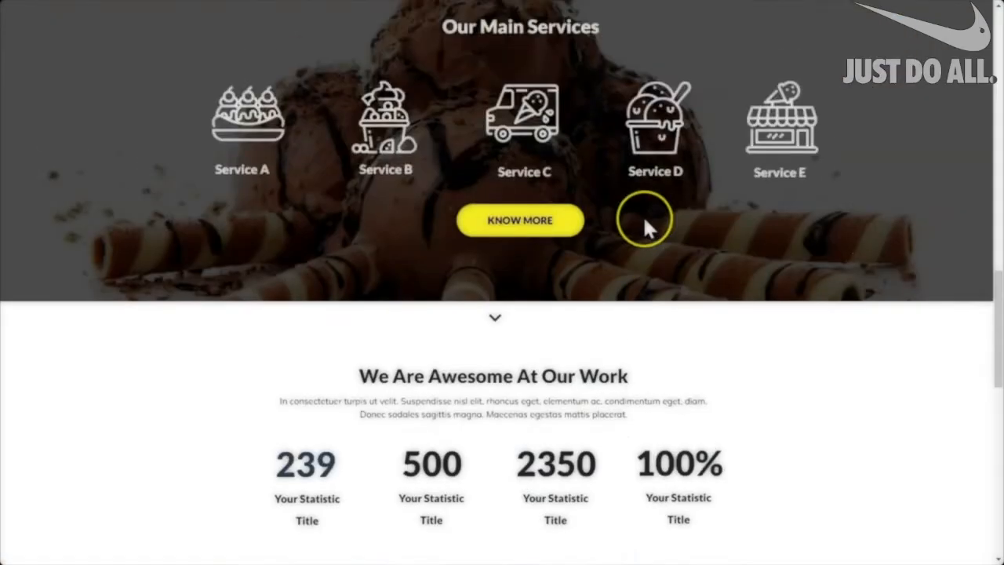
scroll(645, 212, up, 14)
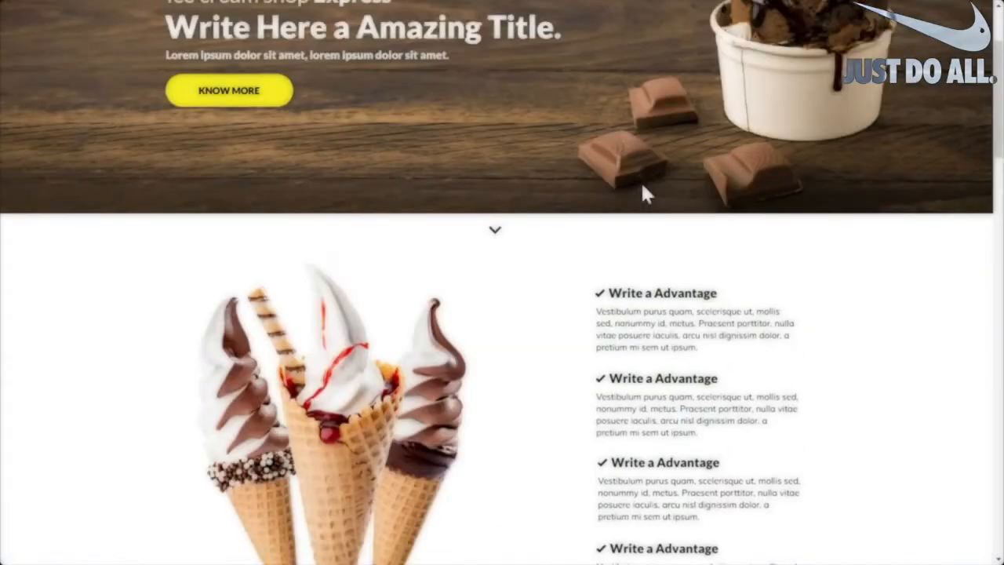
scroll(641, 183, up, 1)
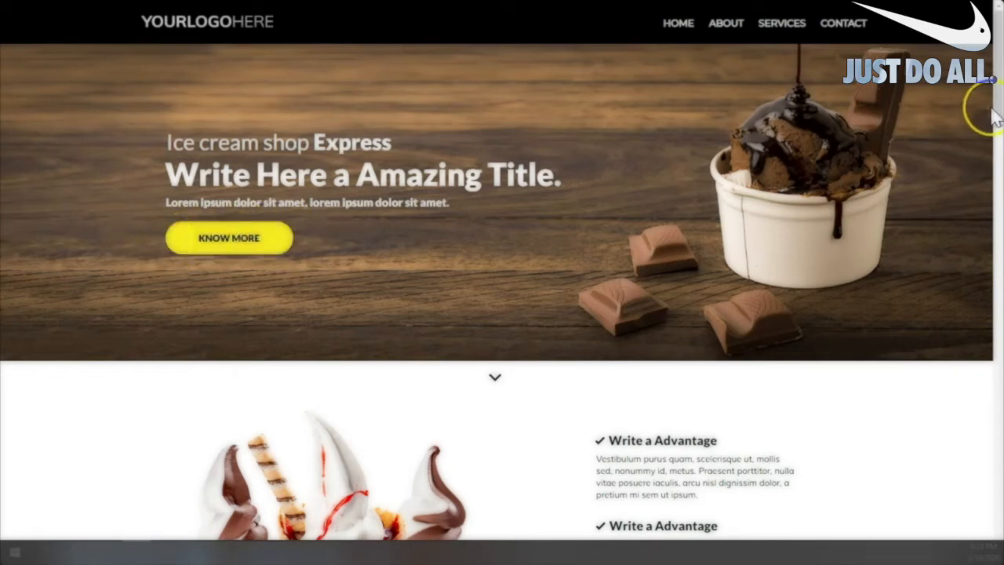
drag(994, 112, 998, 175)
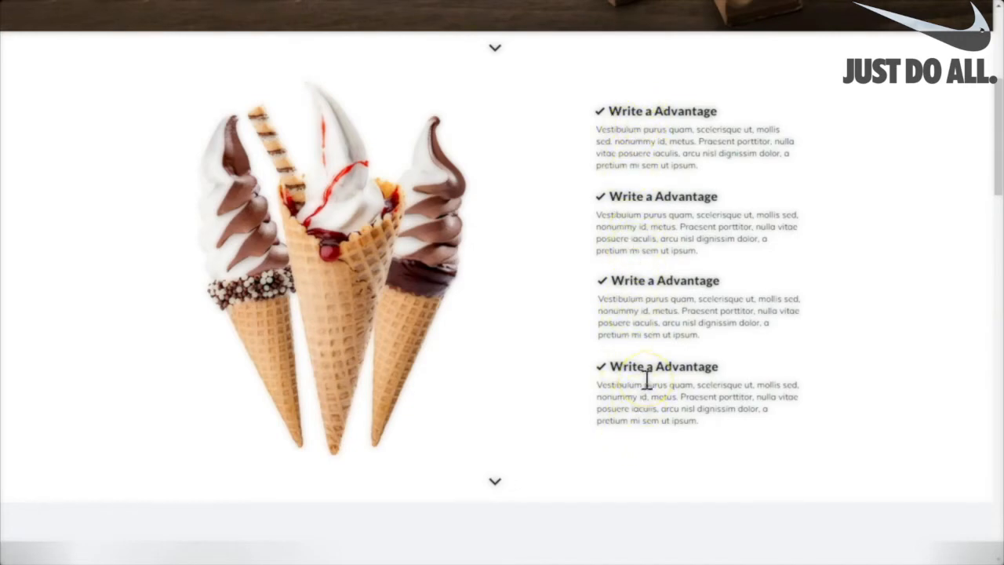
drag(997, 84, 993, 173)
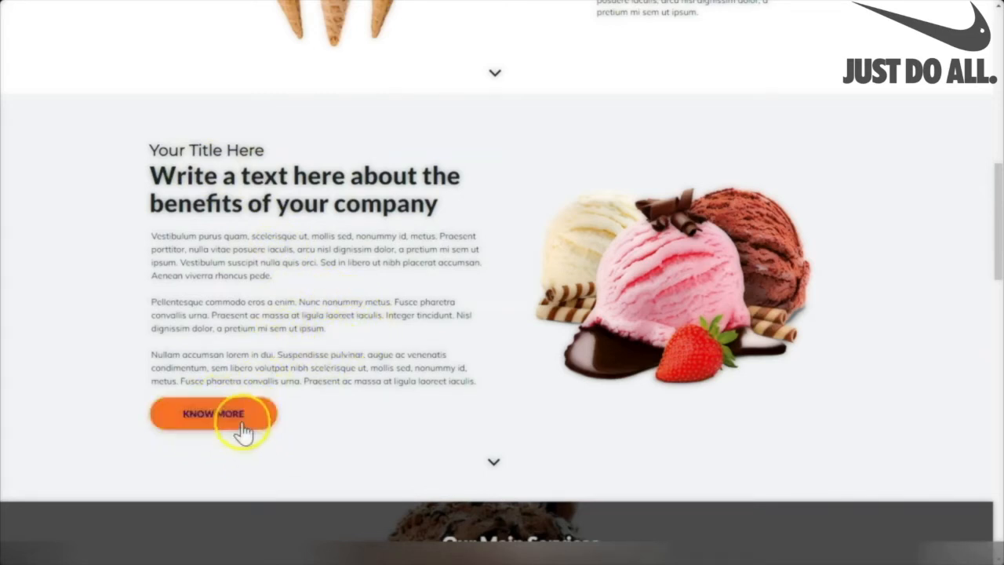
drag(999, 188, 994, 261)
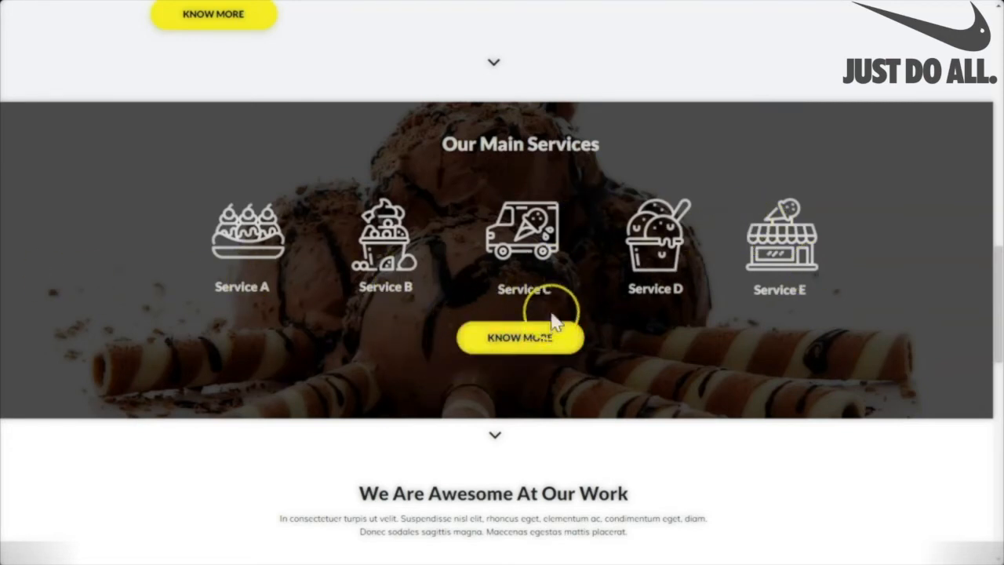
drag(996, 253, 995, 320)
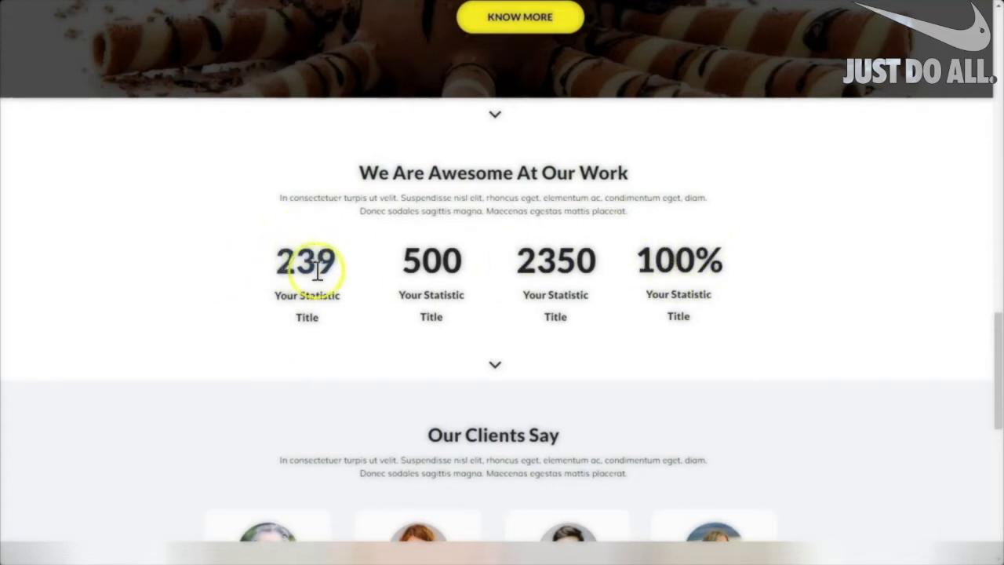
drag(997, 324, 997, 389)
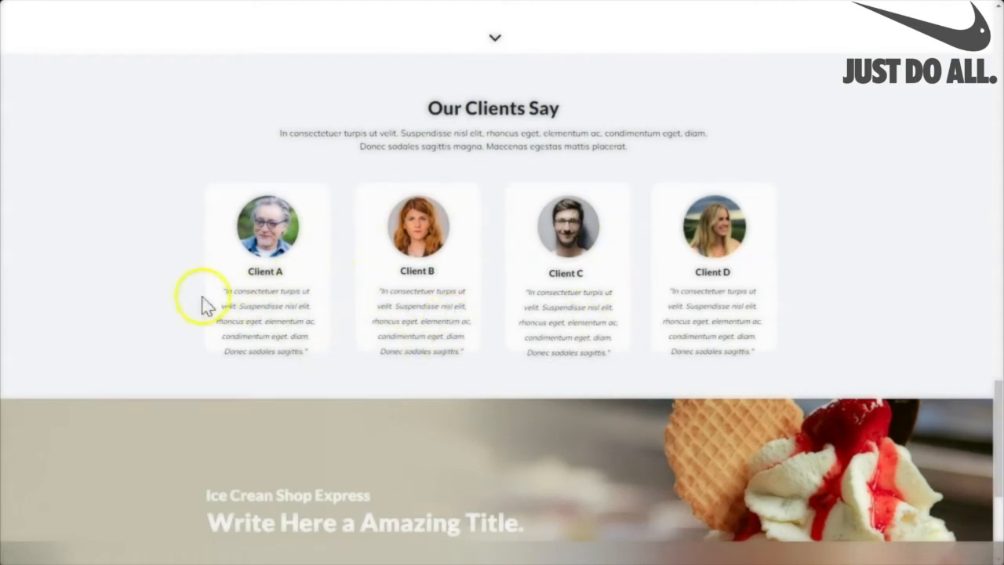
drag(997, 391, 997, 447)
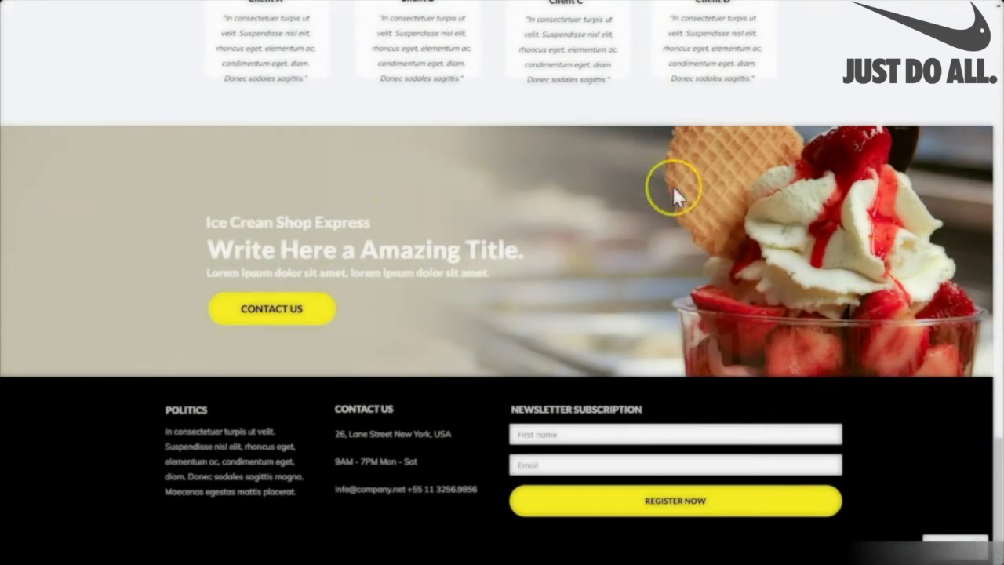
click(269, 313)
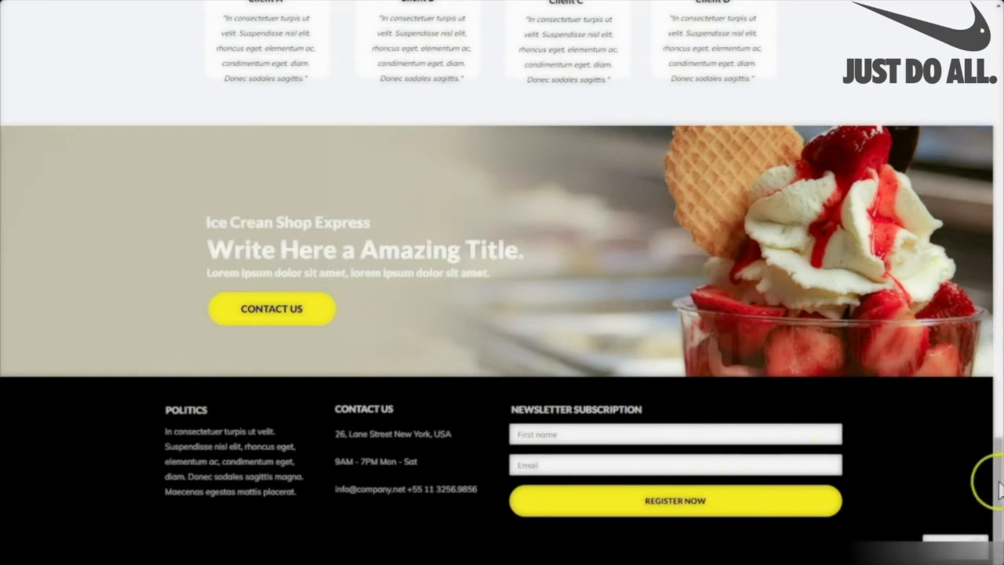
drag(996, 471, 992, 86)
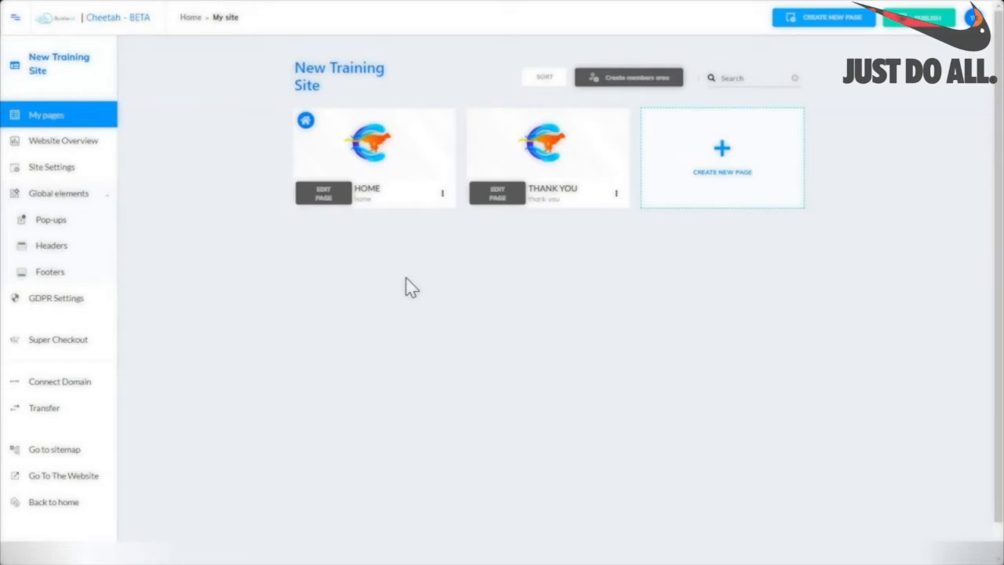
Go to the still-empty User files and start a new directory there.
mouse_move(357, 154)
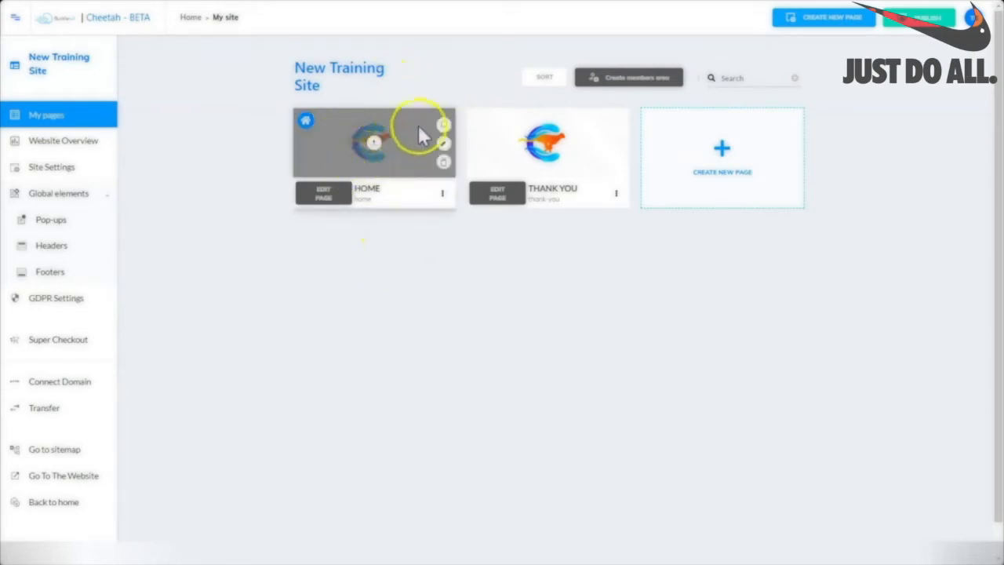
click(371, 147)
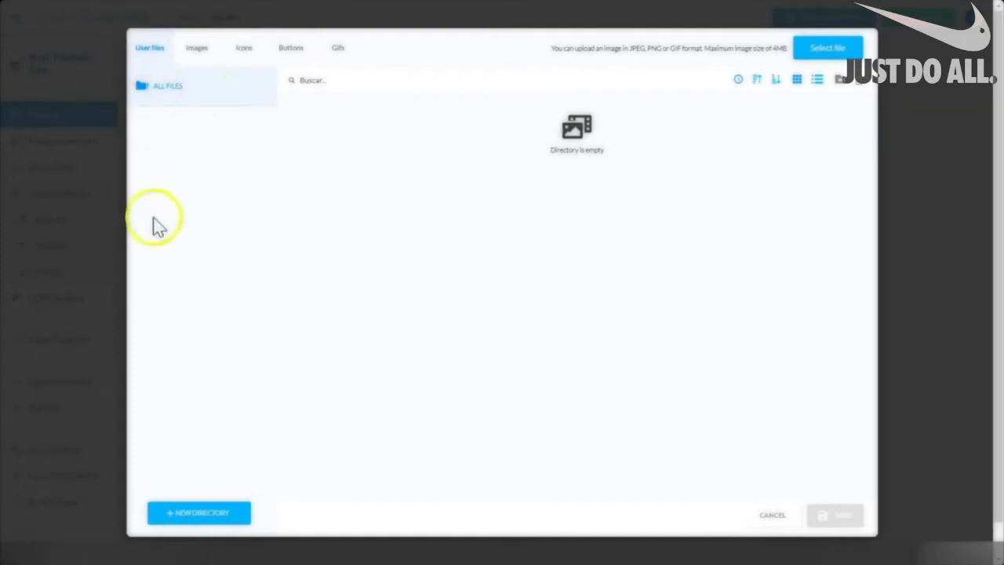
Create a user-files folder named 'Ice Cream Shop' and save it.
click(200, 515)
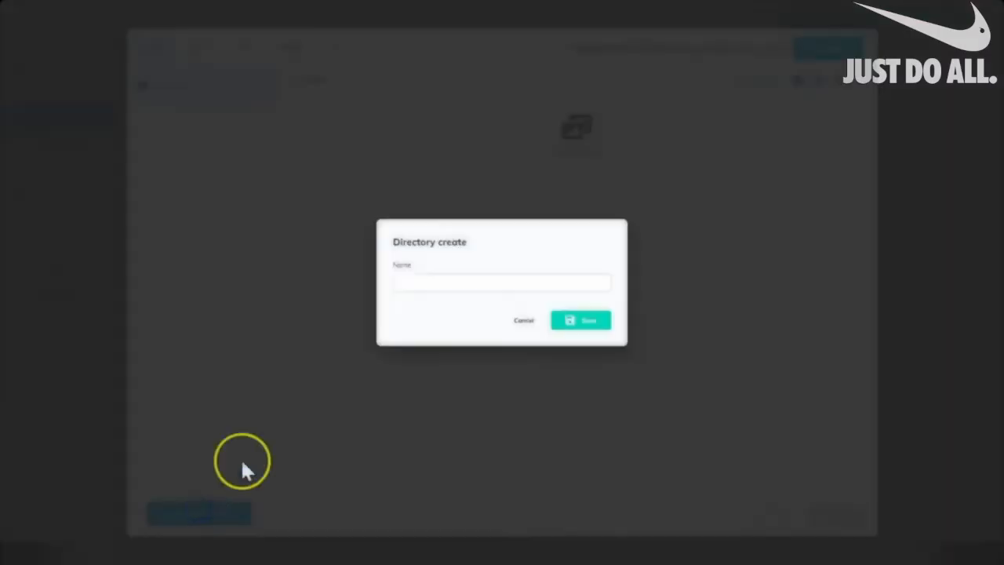
click(421, 283)
text(Ice Cream Shop)
click(592, 320)
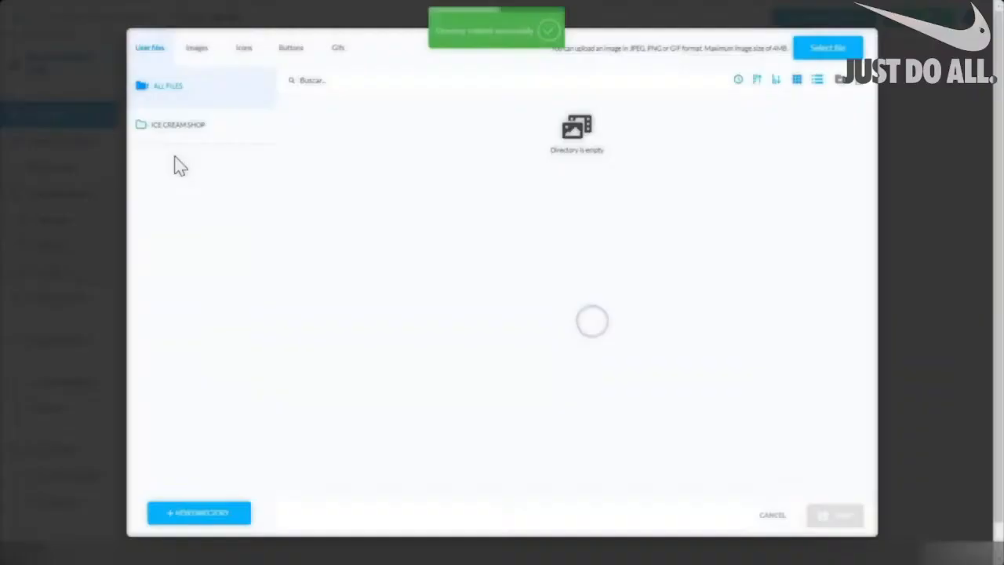
click(237, 132)
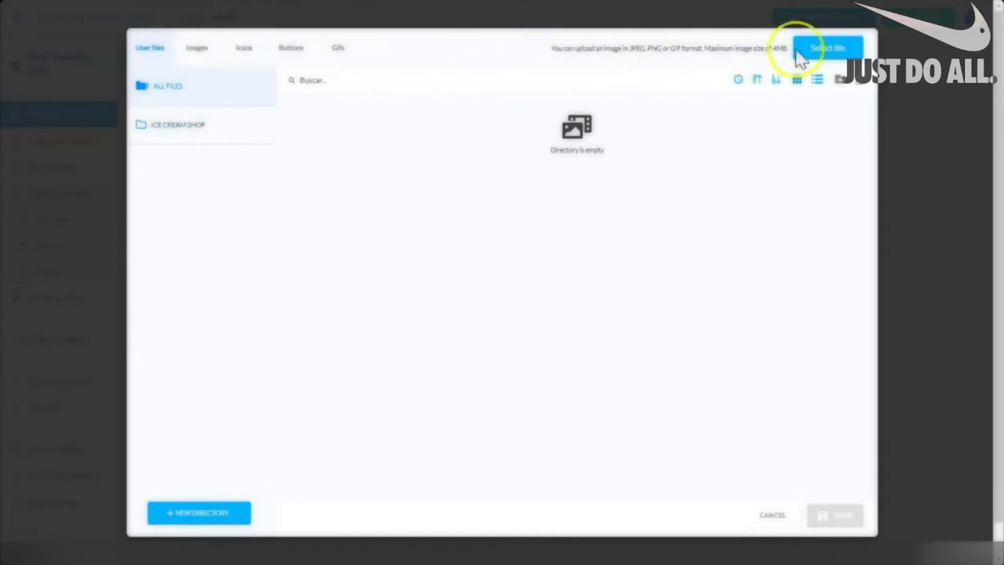
click(196, 48)
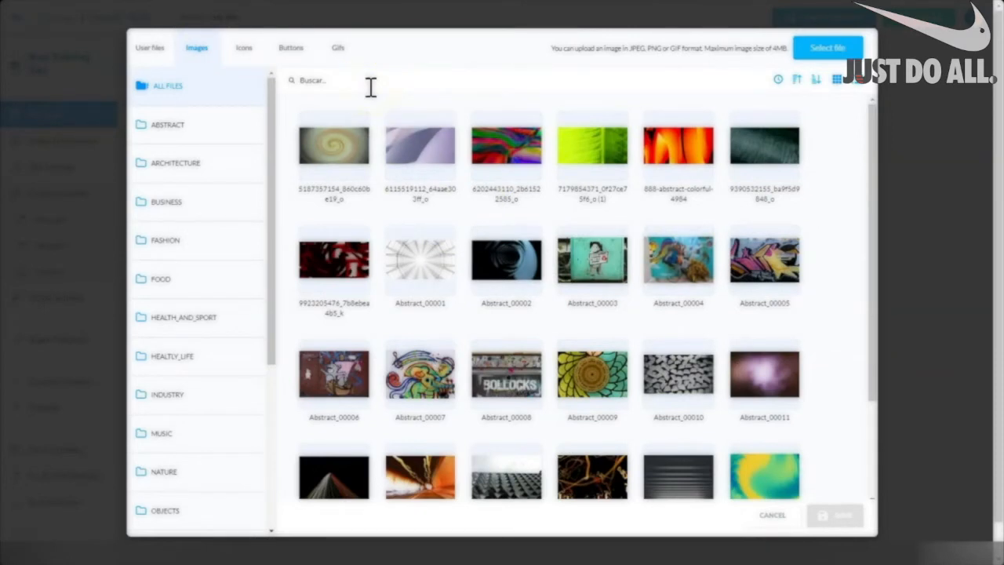
drag(871, 147, 860, 106)
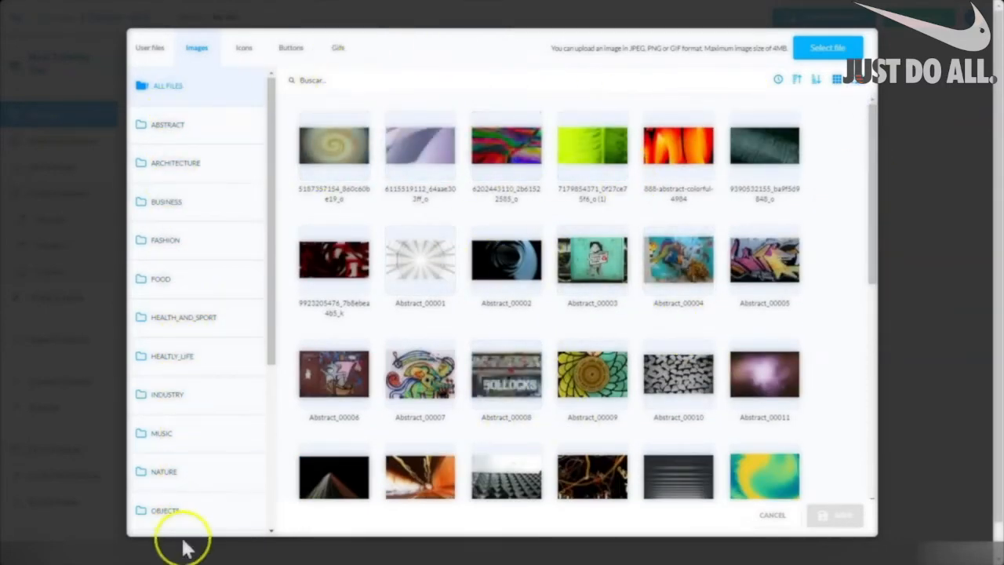
mouse_move(268, 115)
mouse_down()
mouse_move(290, 354)
mouse_move(262, 230)
mouse_move(262, 154)
mouse_up()
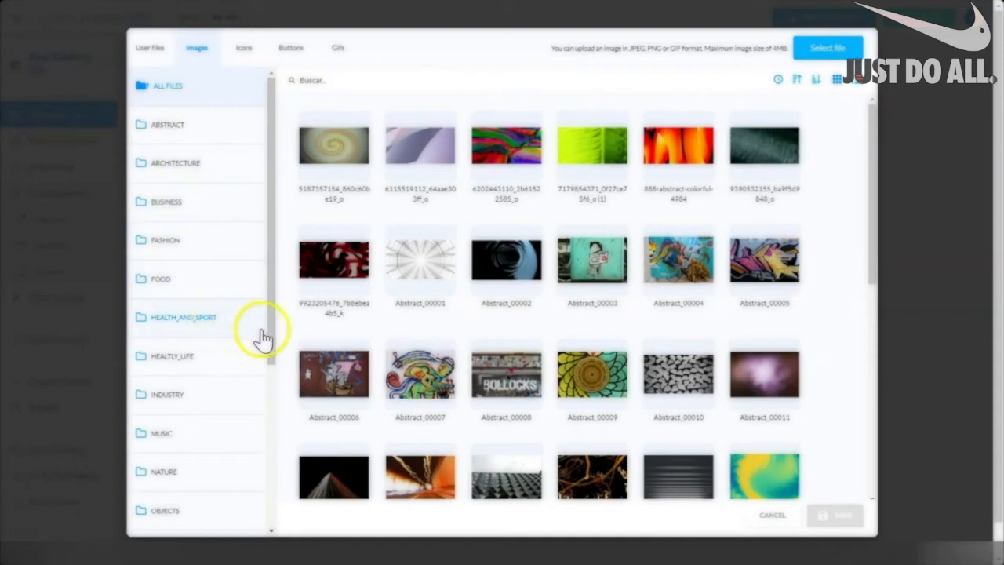
scroll(269, 345, down, 3)
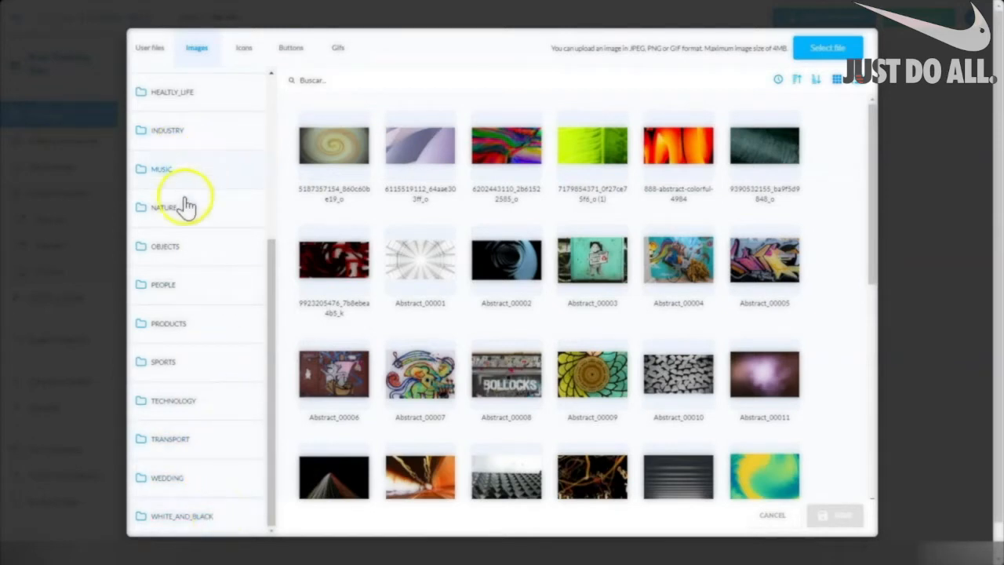
click(180, 518)
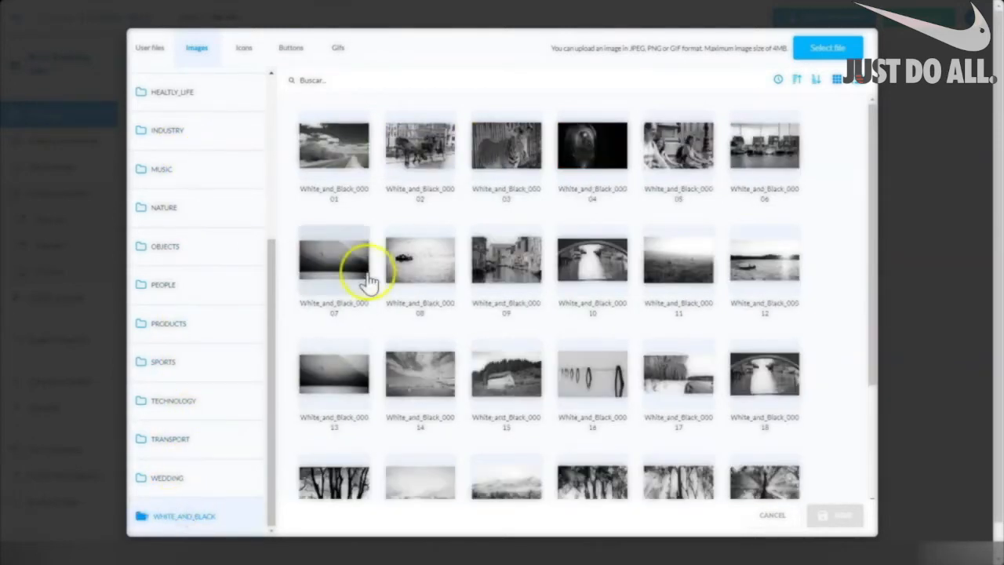
mouse_move(873, 148)
mouse_down()
mouse_move(880, 403)
mouse_move(866, 134)
mouse_up()
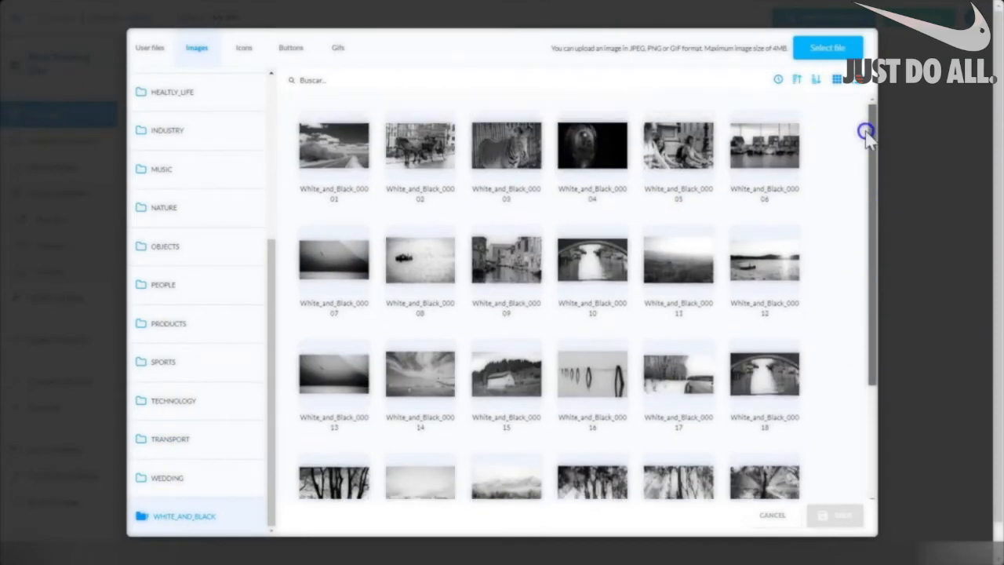
click(184, 330)
drag(271, 308, 270, 308)
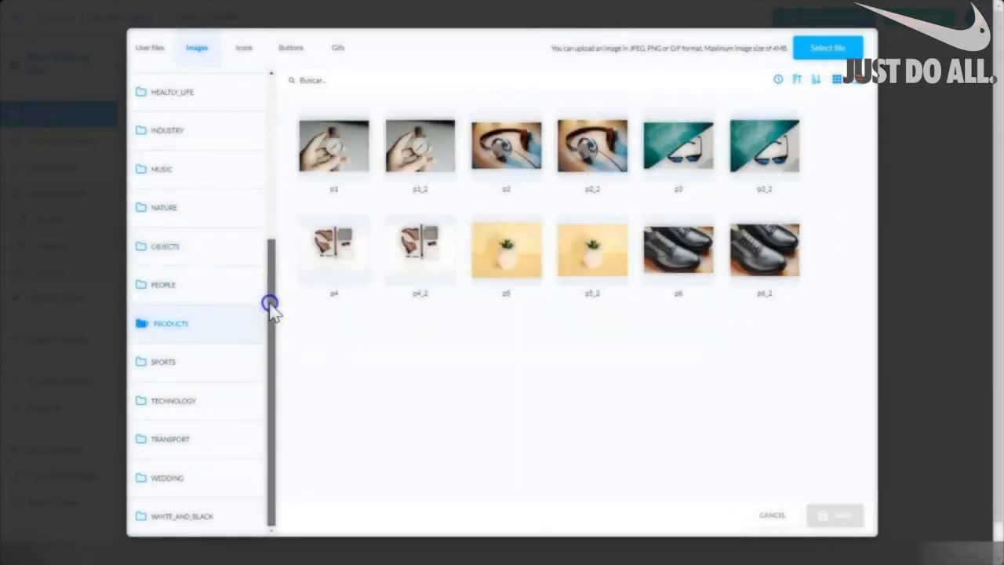
drag(271, 308, 270, 173)
click(174, 130)
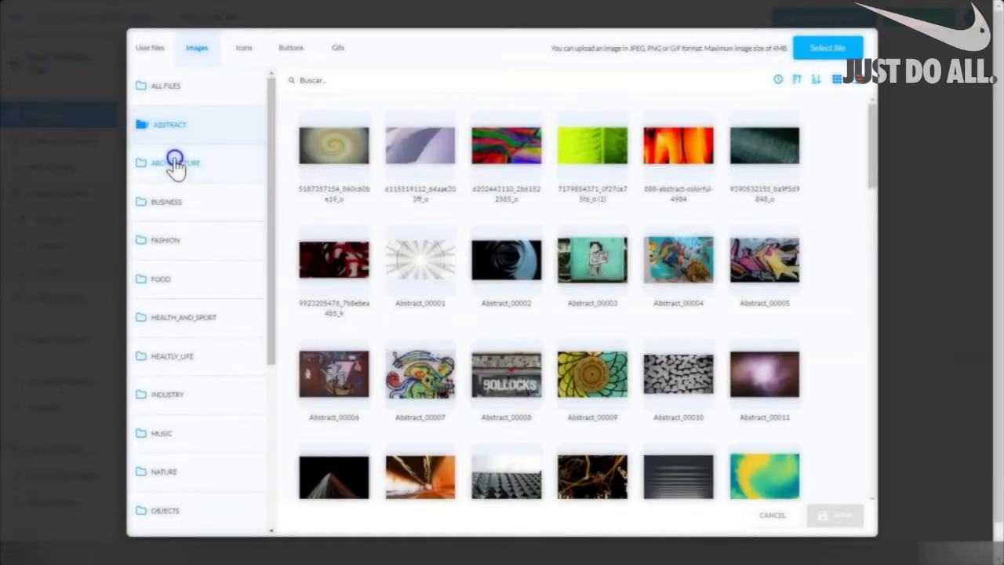
click(175, 162)
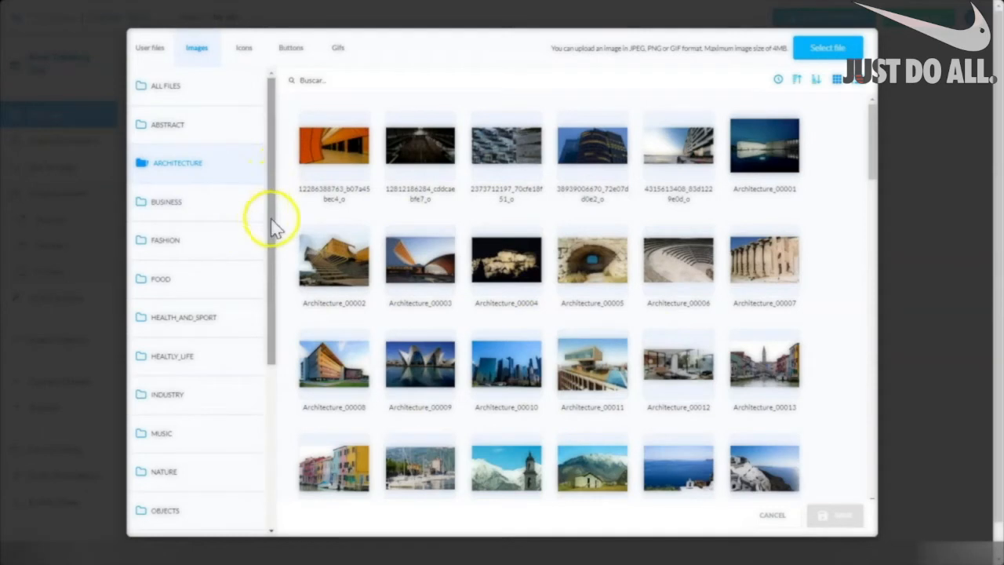
click(167, 86)
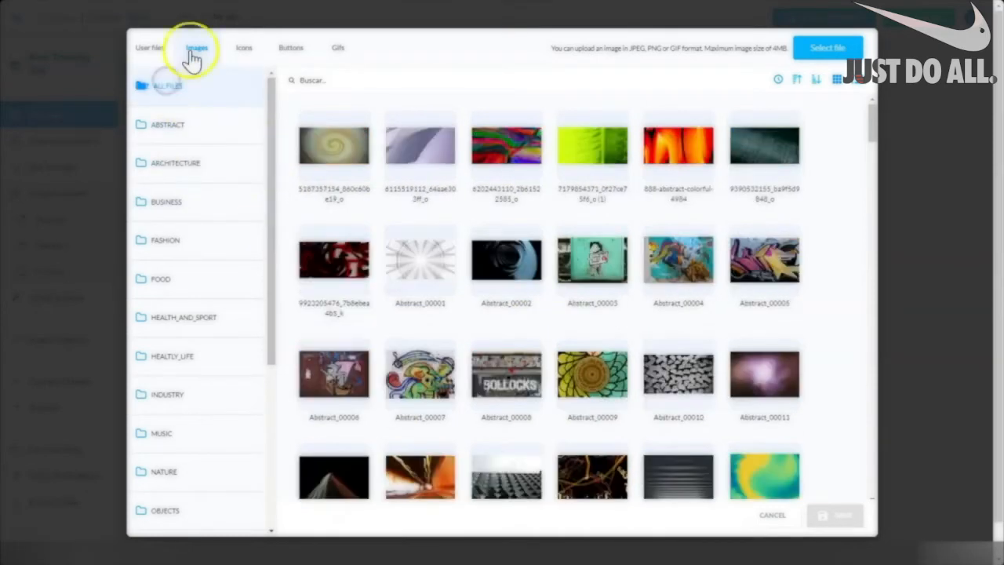
Browse the Icons and Buttons libraries, ending on the animated Gifs collection.
click(244, 49)
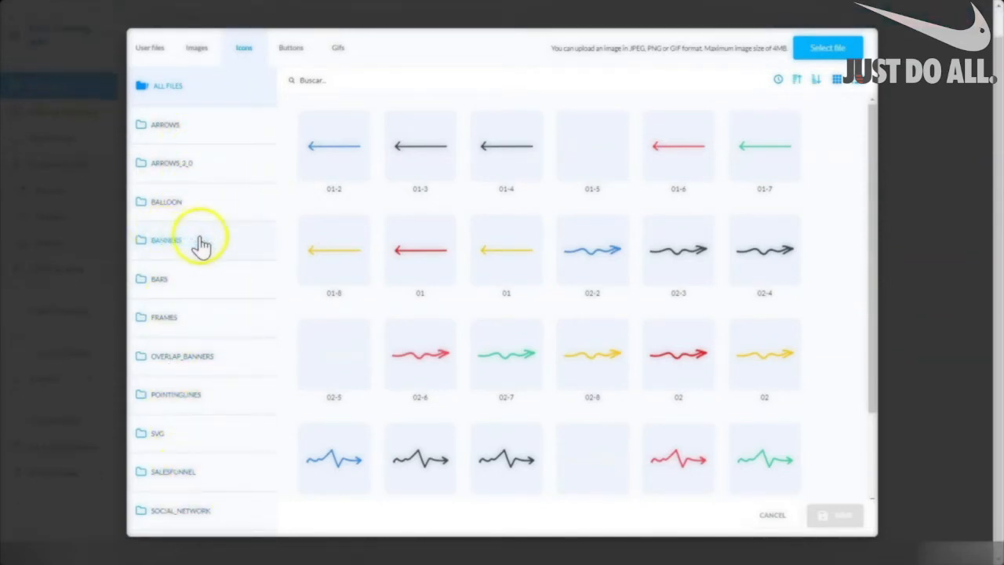
click(290, 47)
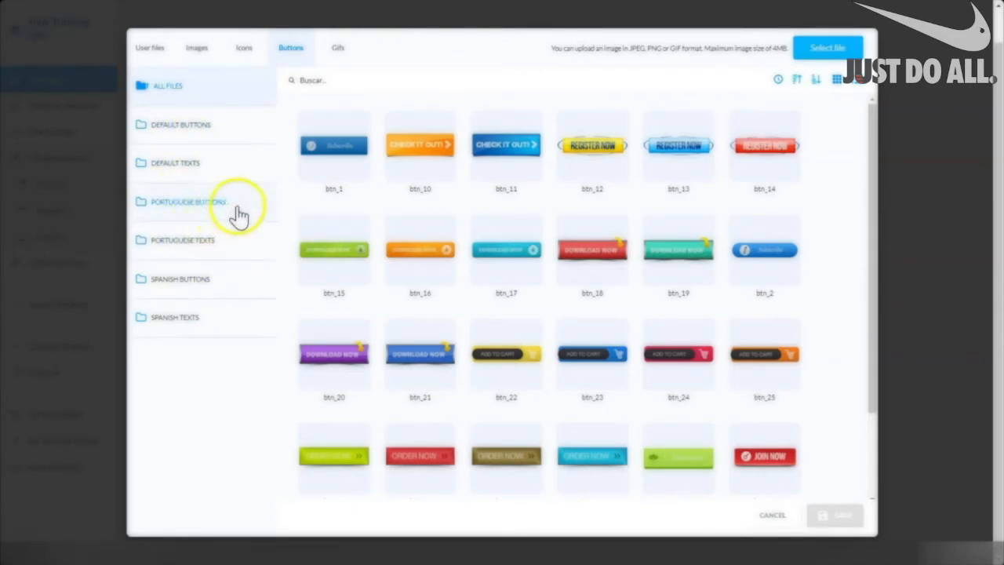
click(337, 50)
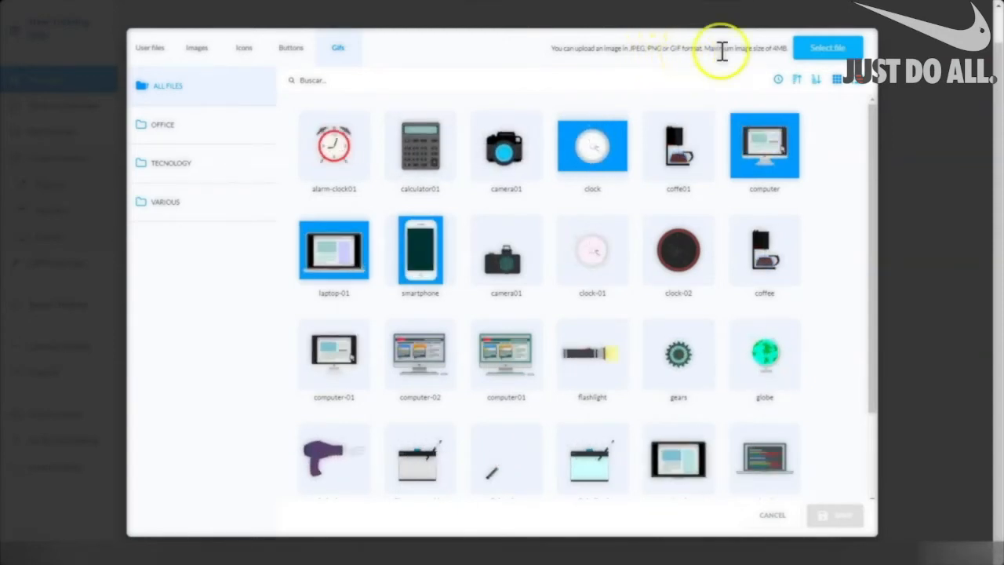
List every GIF under ALL FILES, then switch back to the stock Images collection.
click(779, 44)
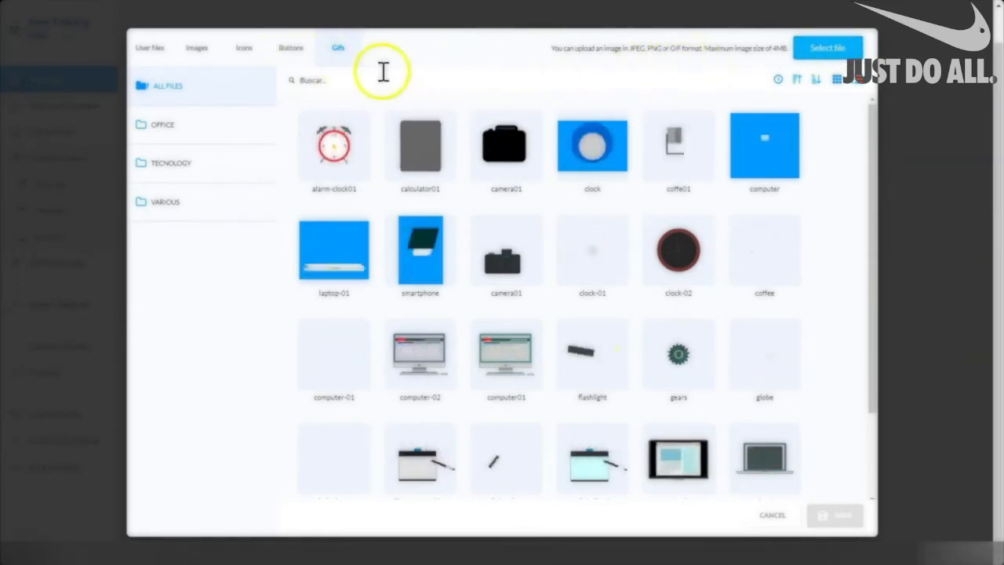
click(332, 80)
click(166, 84)
click(306, 81)
click(177, 85)
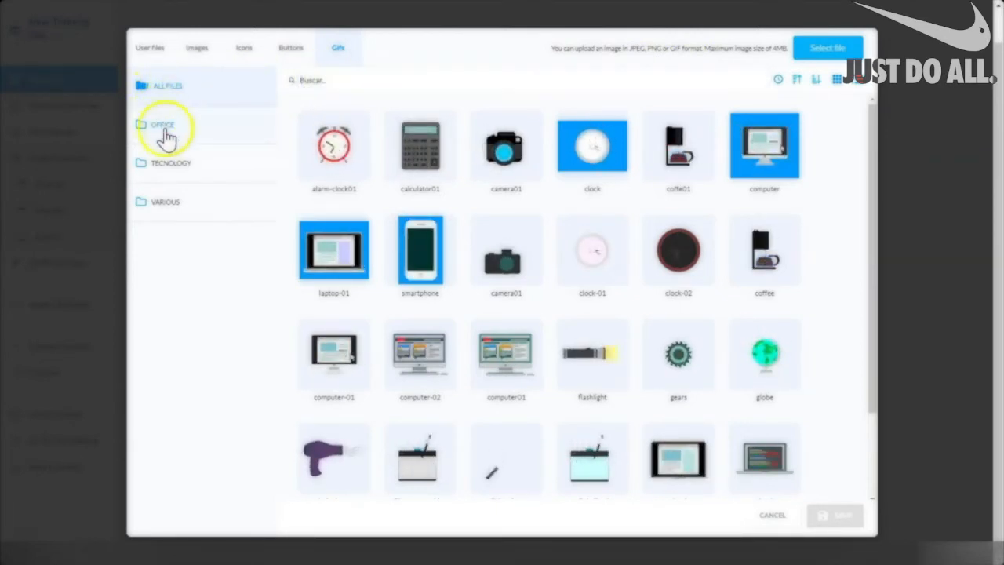
click(196, 48)
click(320, 80)
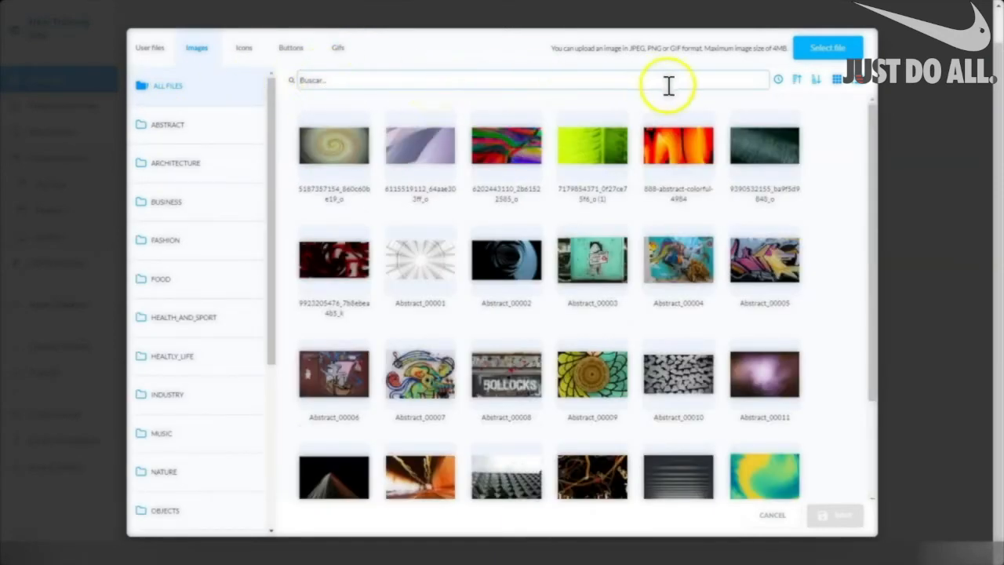
Sort the stock images by date, by name, and by name in reverse.
click(778, 81)
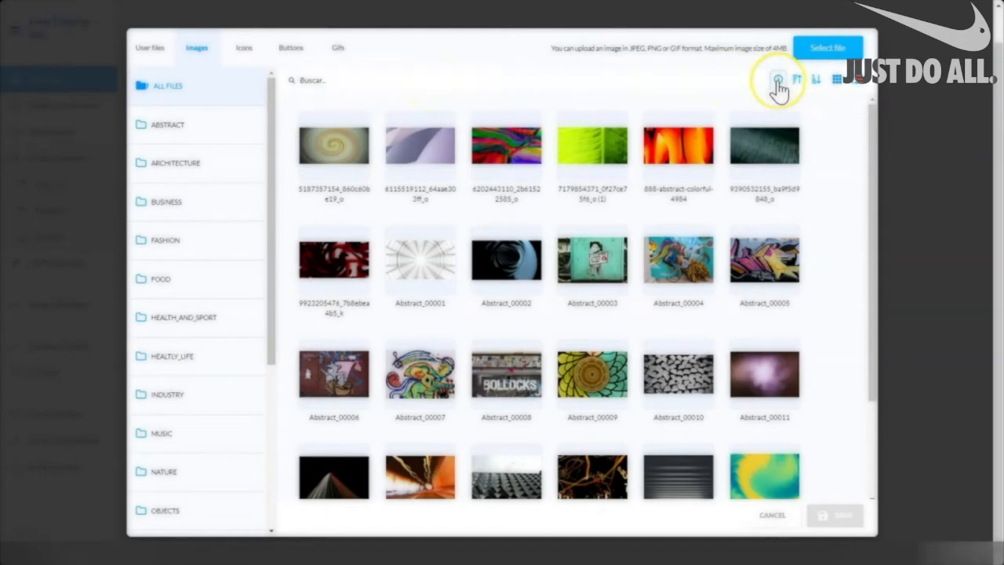
click(795, 84)
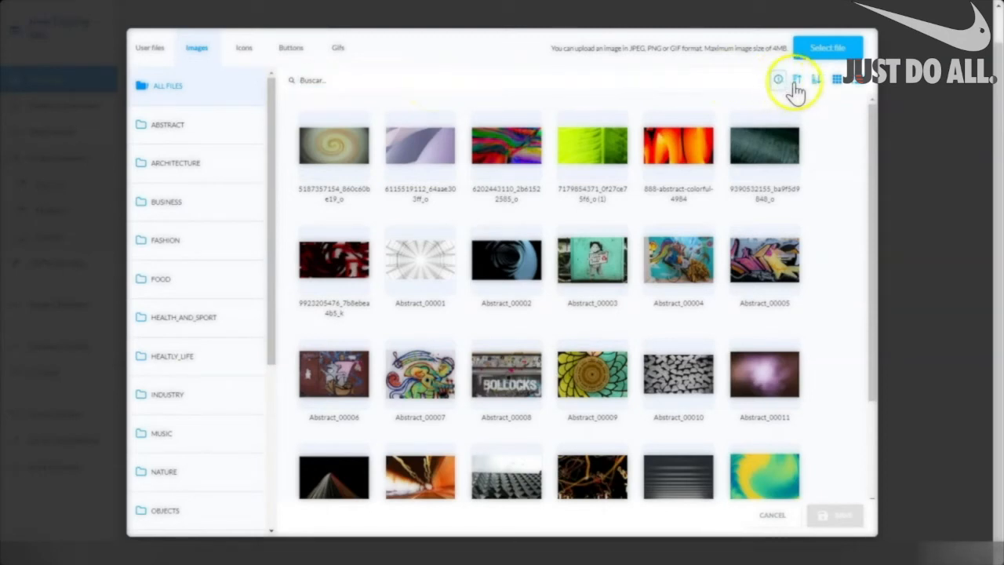
click(814, 82)
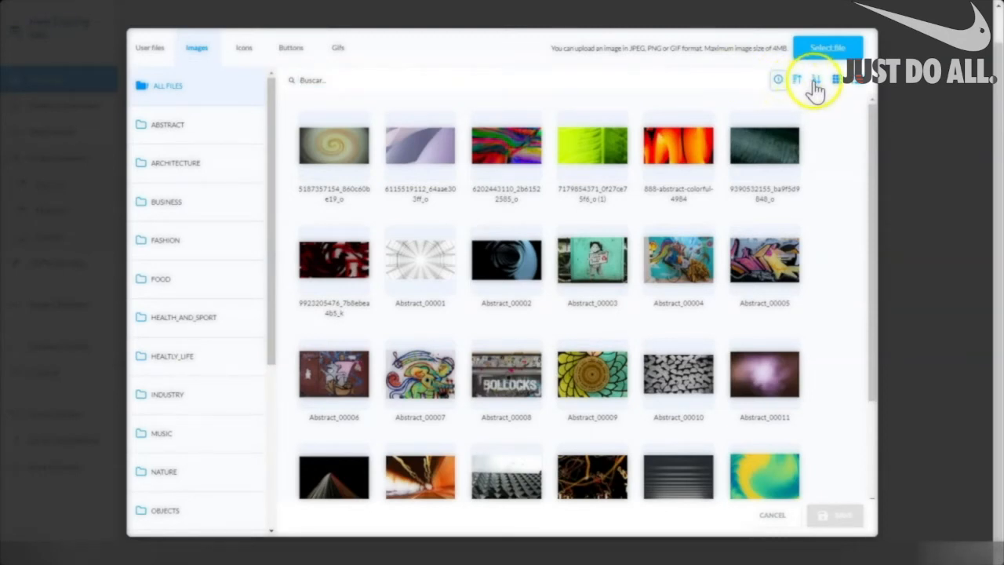
click(855, 82)
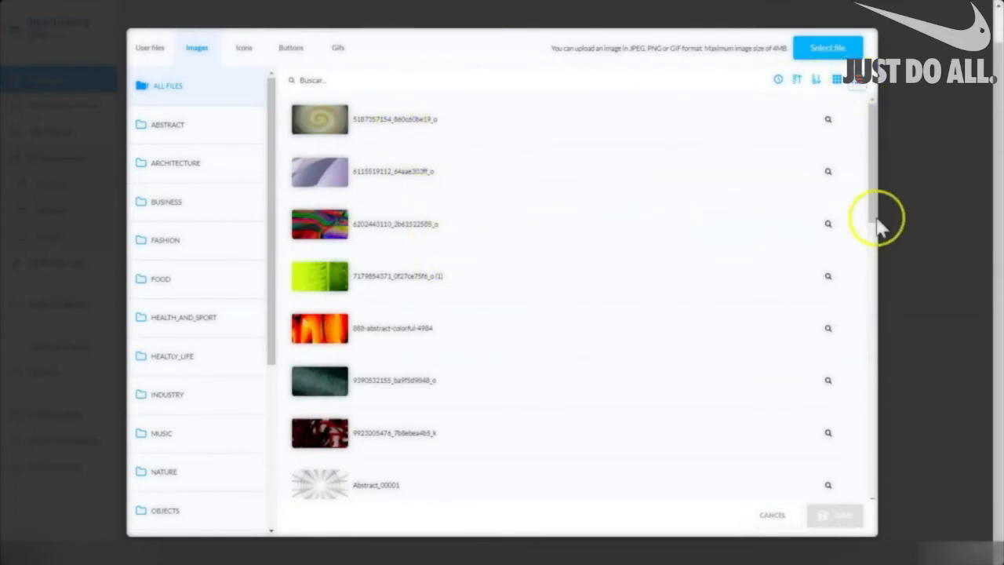
drag(880, 153, 896, 439)
click(836, 80)
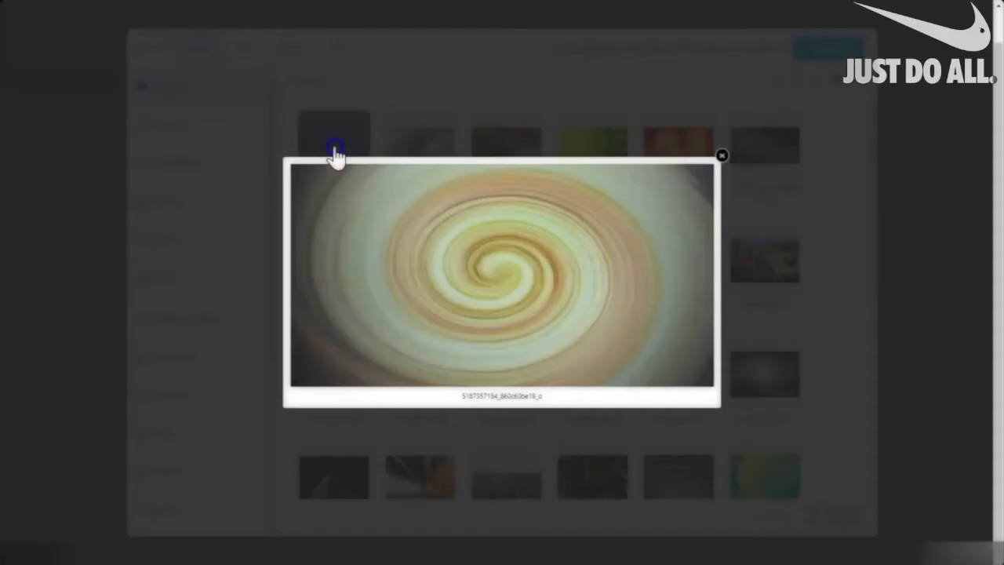
click(334, 150)
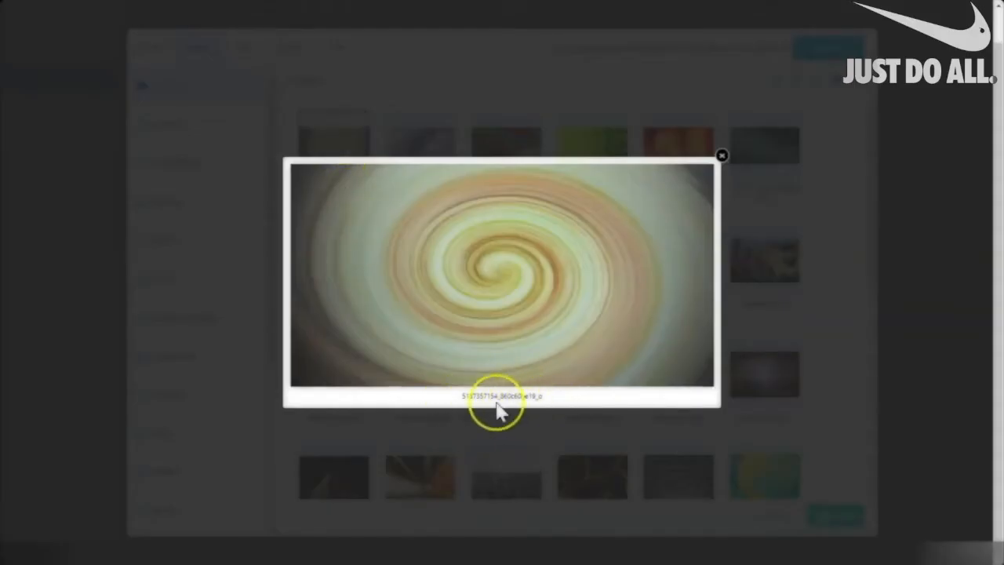
click(722, 161)
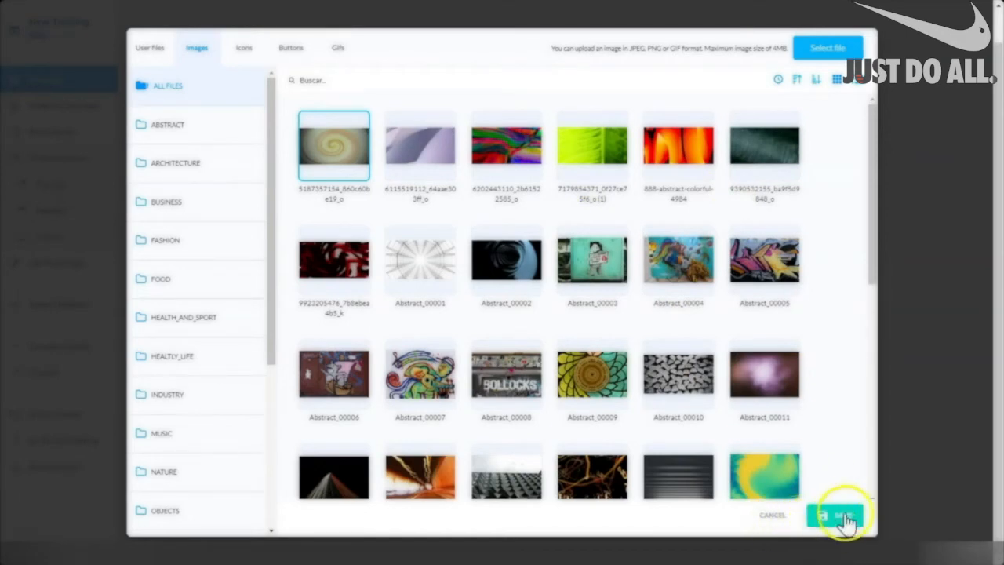
In User files, open the ICE CREAM SHOP folder and bring up the upload file picker.
click(153, 48)
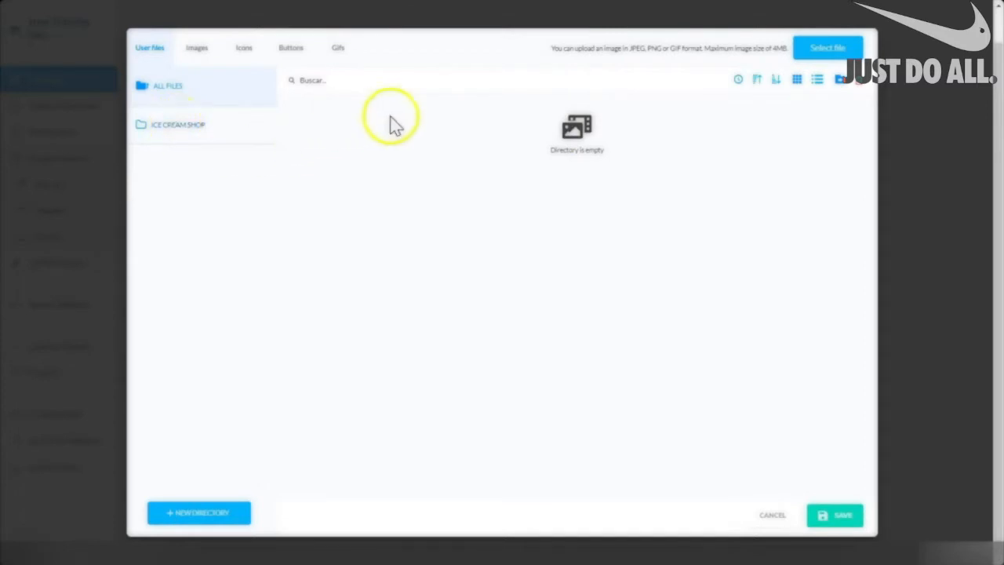
click(180, 129)
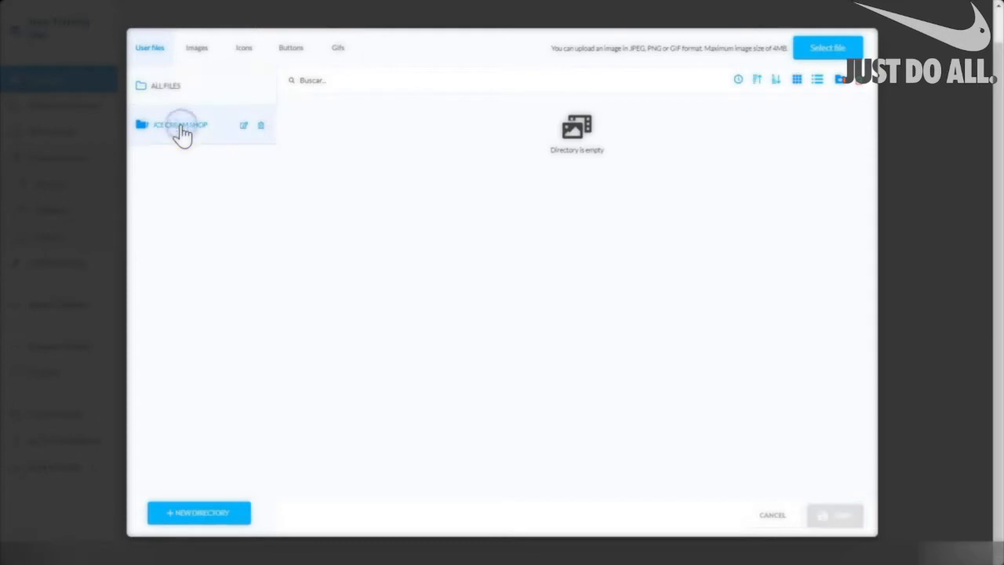
click(822, 51)
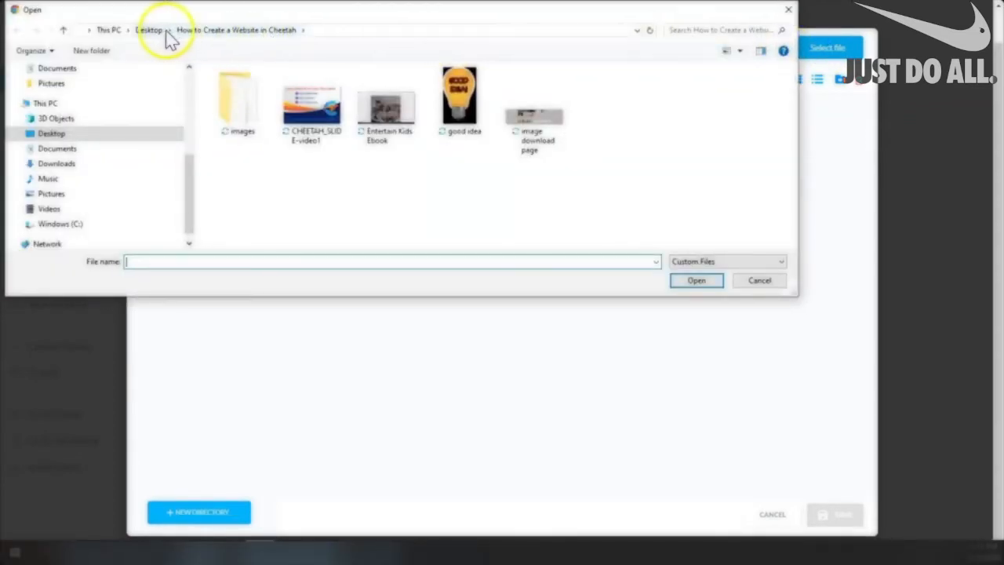
Upload image 4409839 from the images folder, then check ALL FILES and ICE CREAM SHOP.
click(238, 104)
double_click(235, 117)
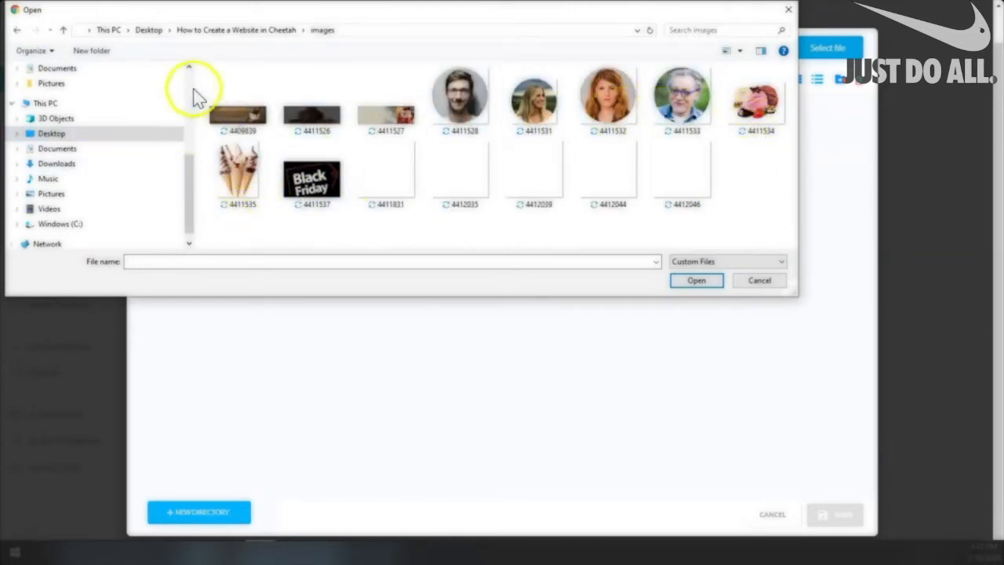
click(235, 116)
click(720, 280)
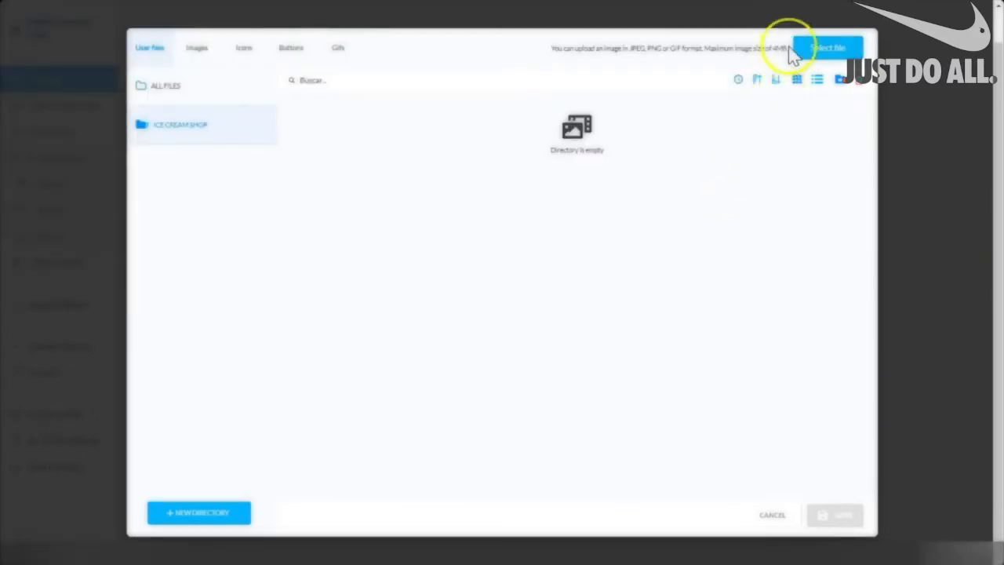
click(181, 126)
click(167, 88)
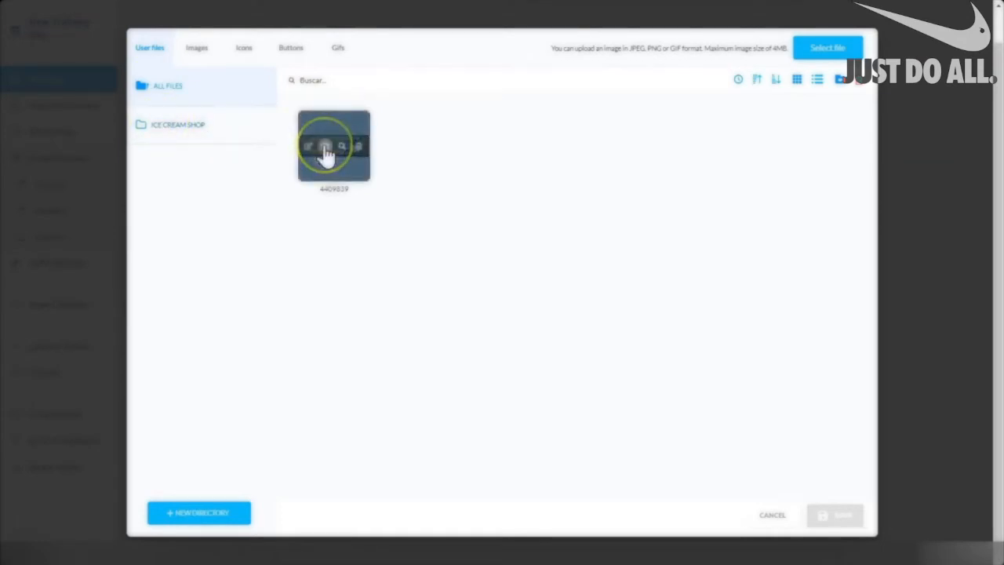
click(174, 125)
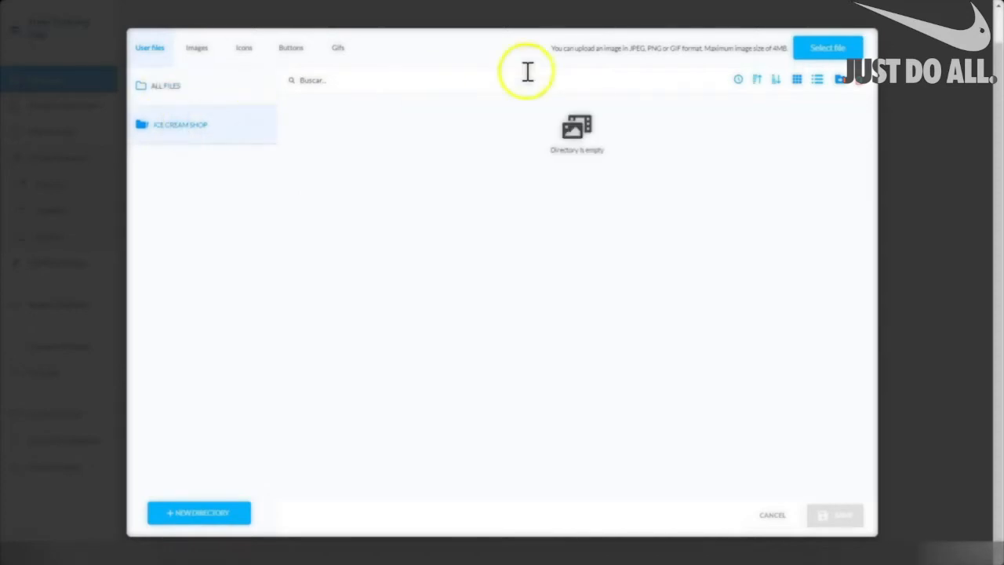
Upload the seven top-row images 4411526 through 4411534 and view them in ALL FILES.
click(829, 49)
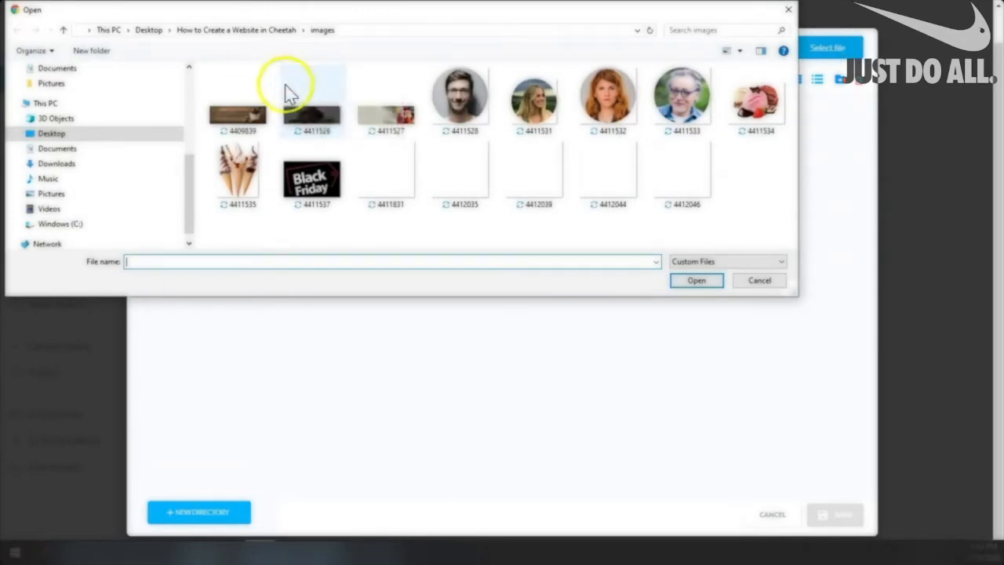
drag(276, 69, 771, 116)
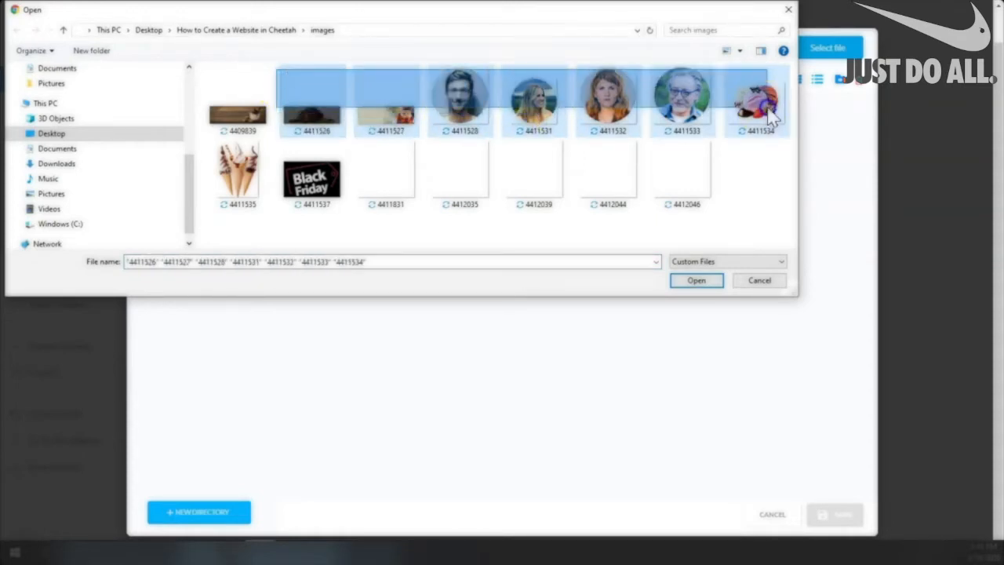
drag(770, 116, 771, 116)
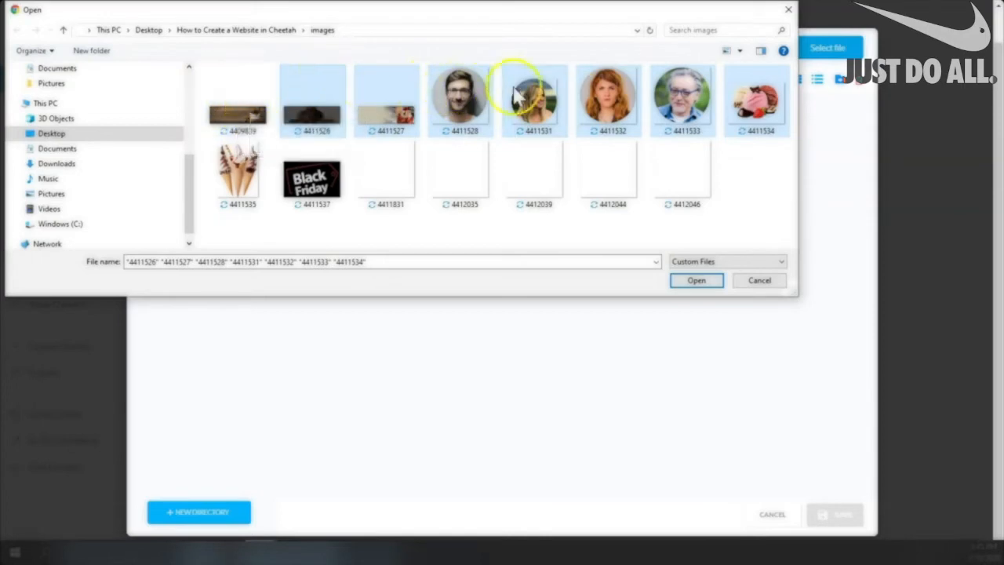
click(695, 283)
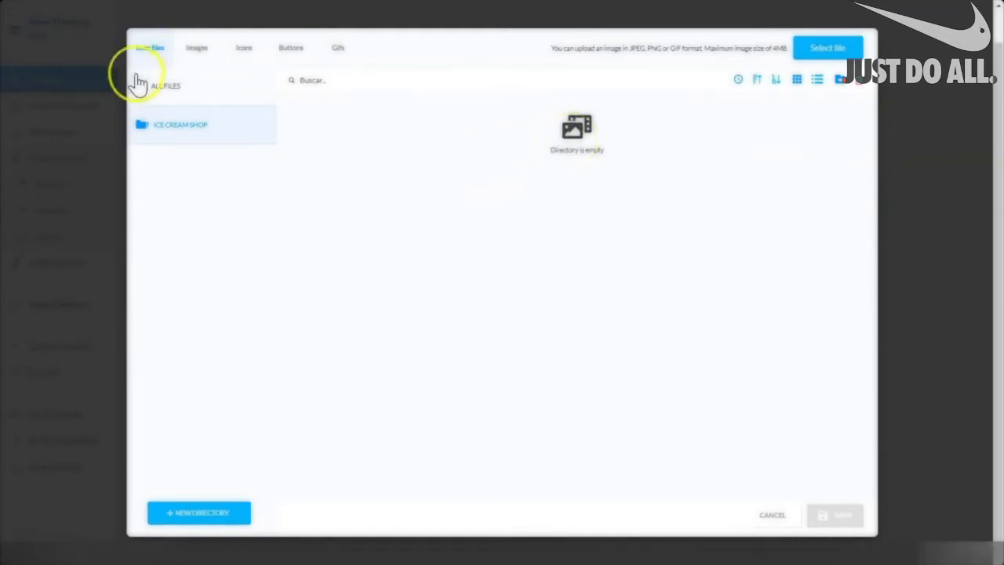
click(164, 92)
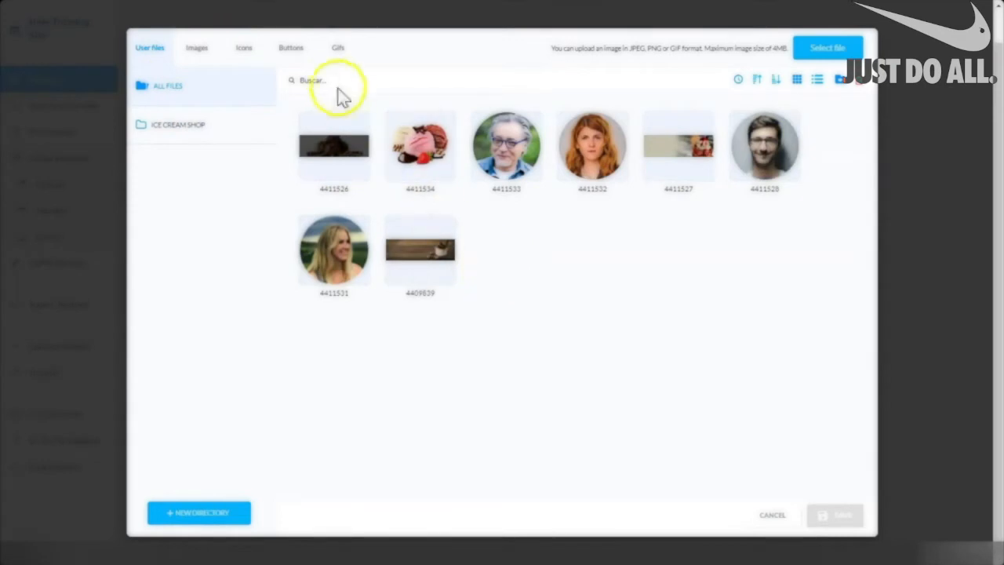
Upload images 4411535, 4411537, 4411831, 4412035, 4412039, 4412044 and 4412046, then show ALL FILES.
click(178, 126)
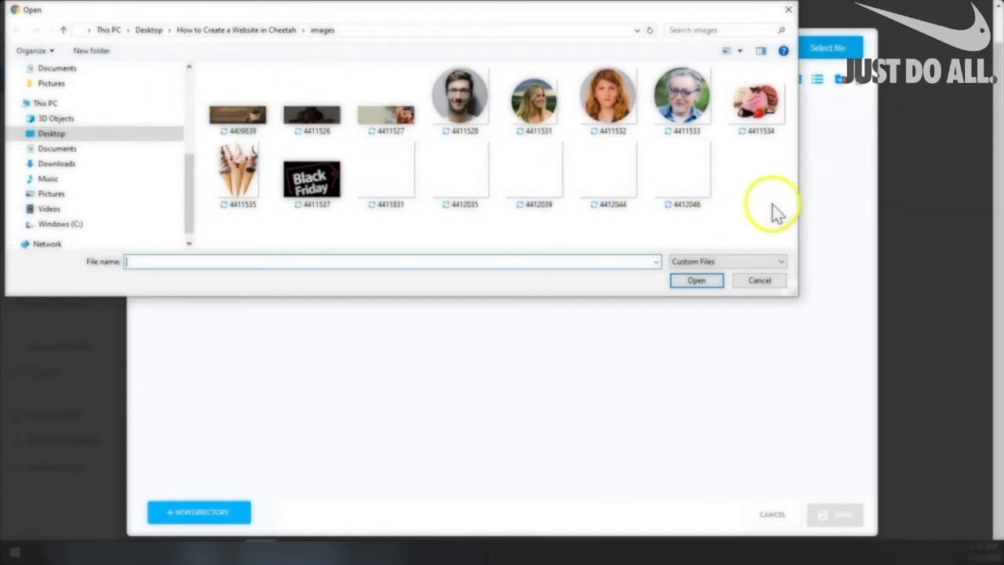
click(237, 180)
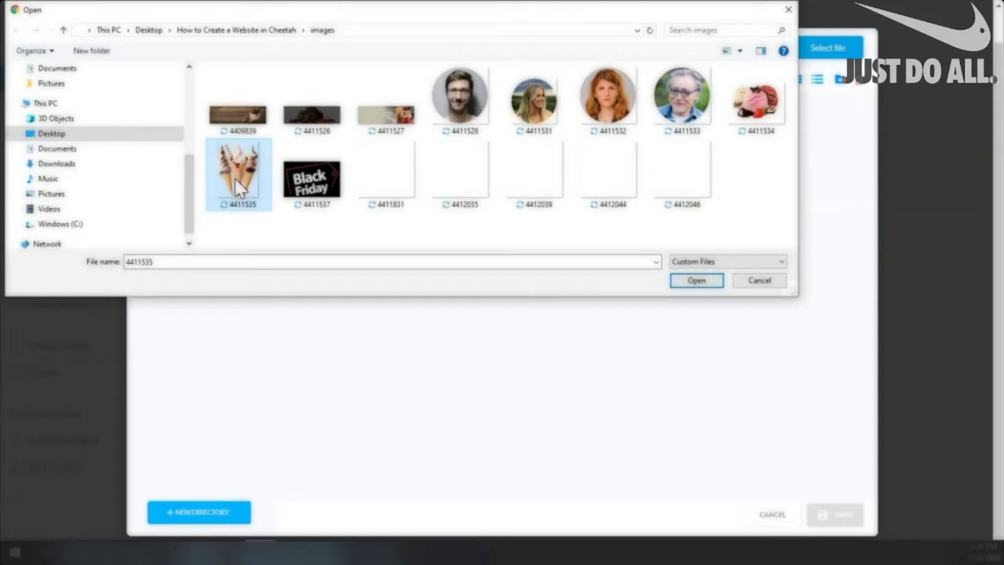
ctrl+click(298, 188)
ctrl+click(392, 191)
ctrl+click(479, 186)
ctrl+click(539, 186)
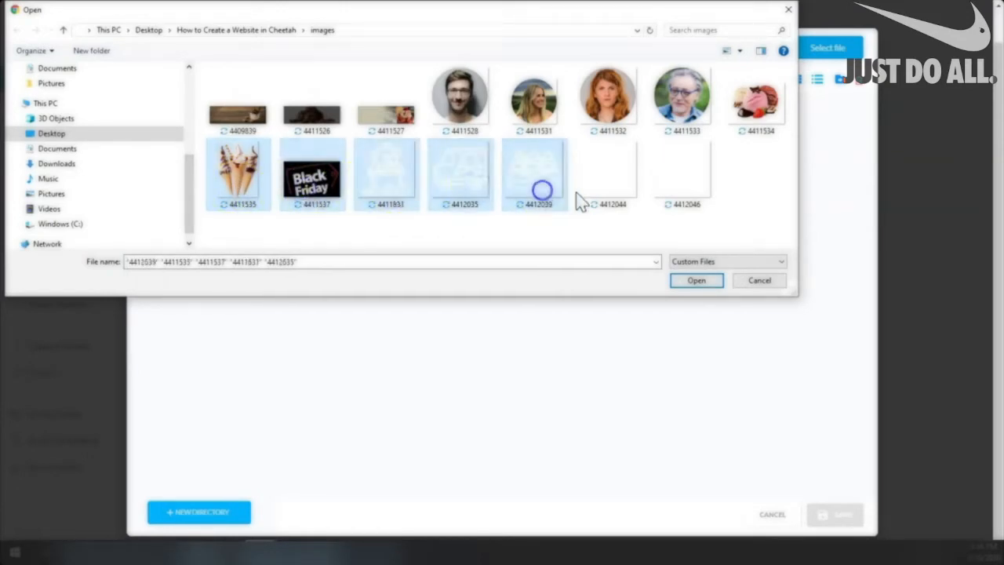
ctrl+click(609, 184)
ctrl+click(692, 183)
click(696, 280)
click(165, 86)
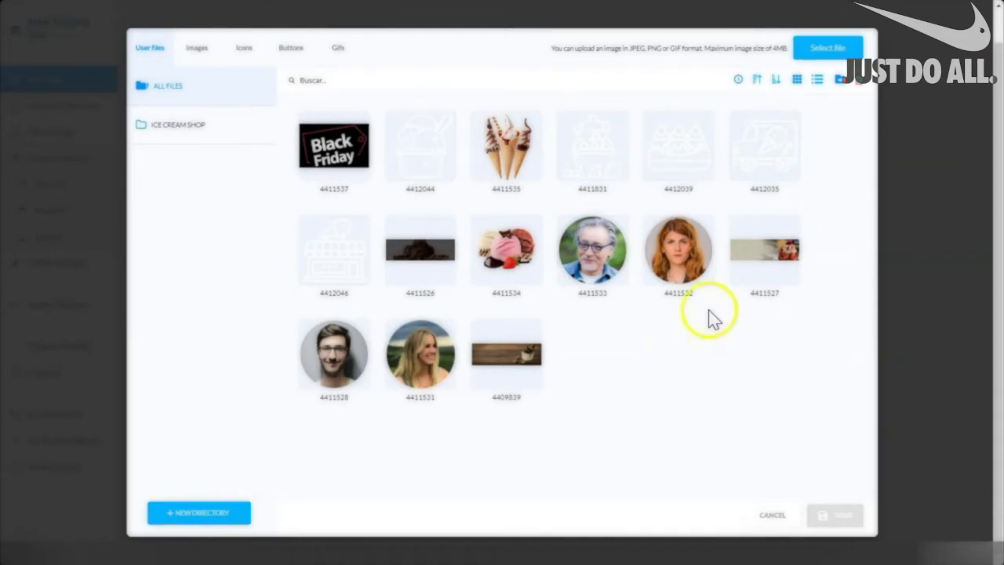
mouse_move(705, 285)
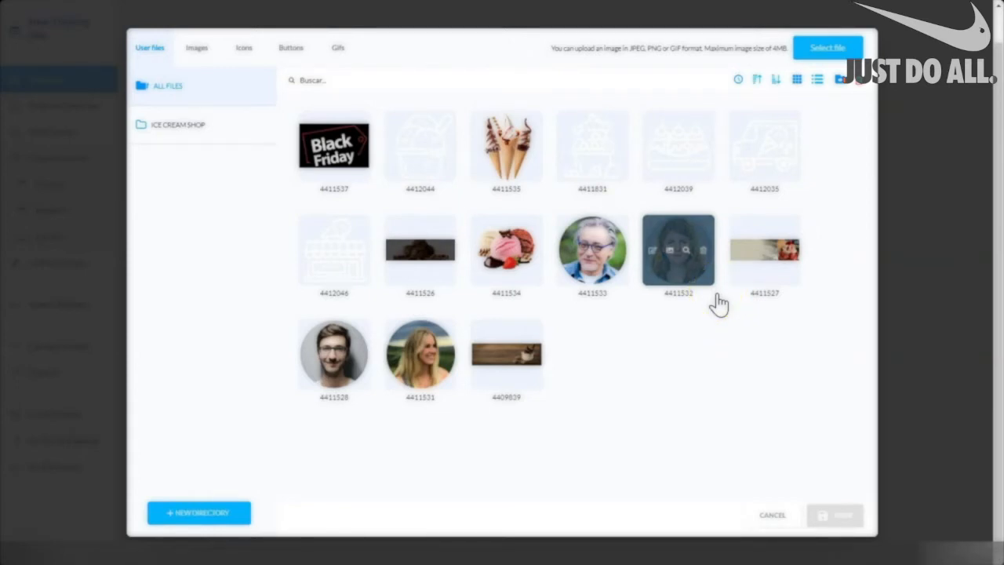
click(715, 304)
Close the file manager and choose EDIT PAGE on the HOME card.
click(713, 334)
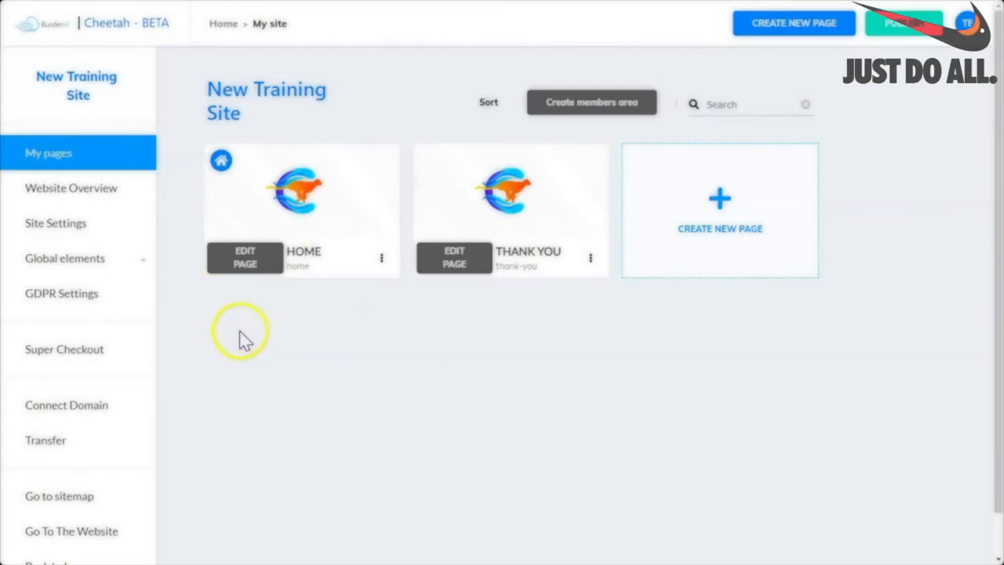
click(246, 259)
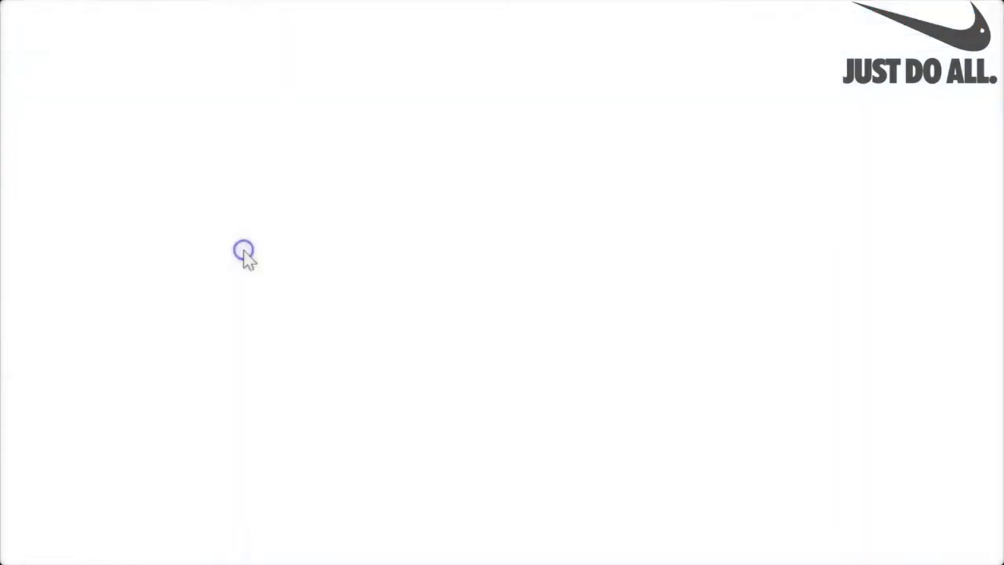
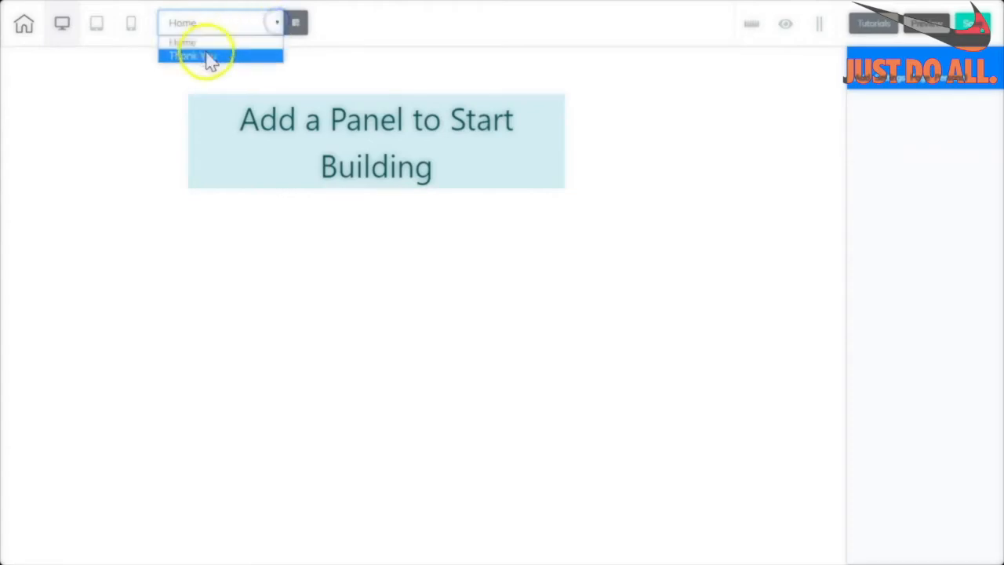
Pick the Thank You page, then dismiss the save-changes prompt to remain on Home.
click(210, 59)
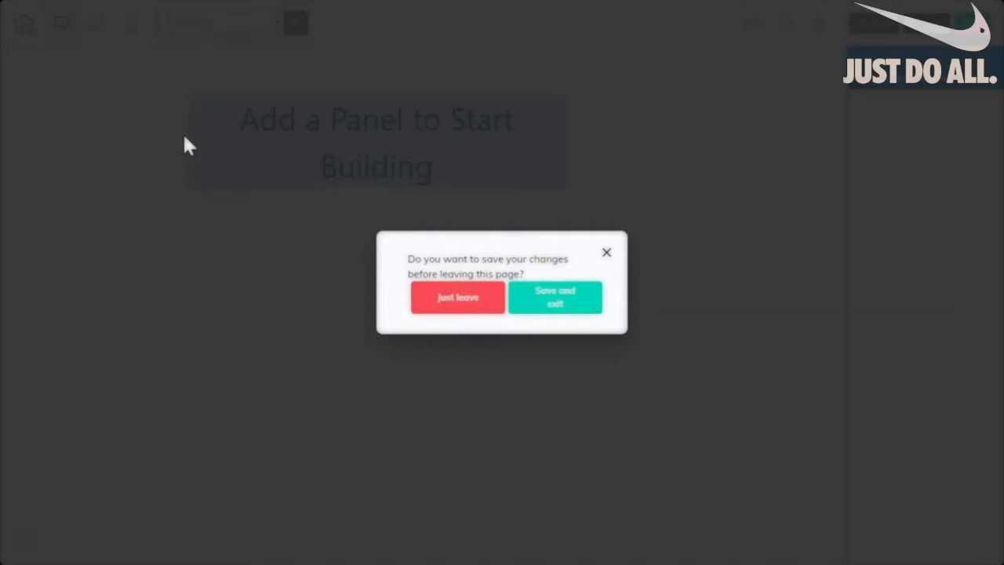
click(606, 252)
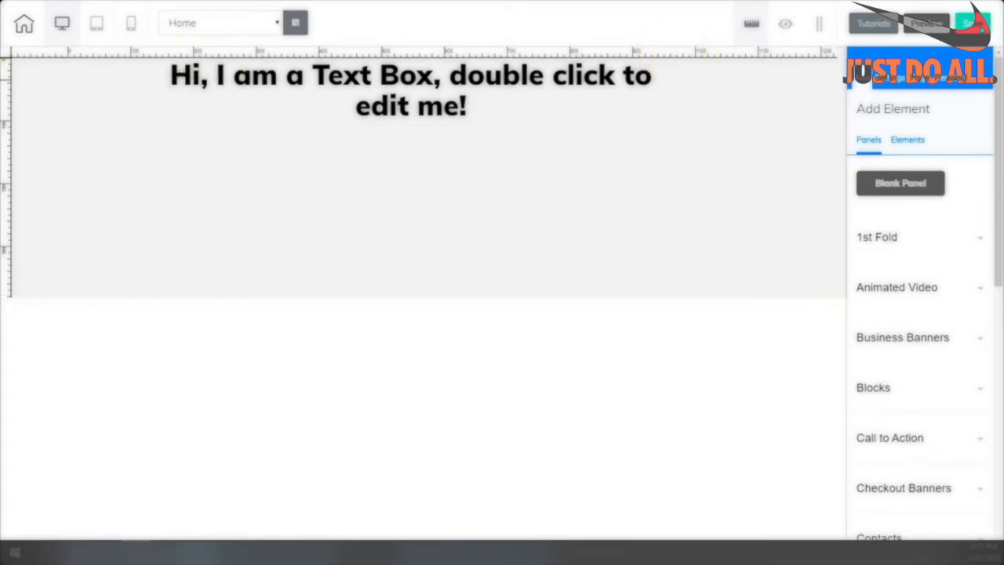
Add a horizontal and a vertical ruler guide and position them over the panel.
click(7, 202)
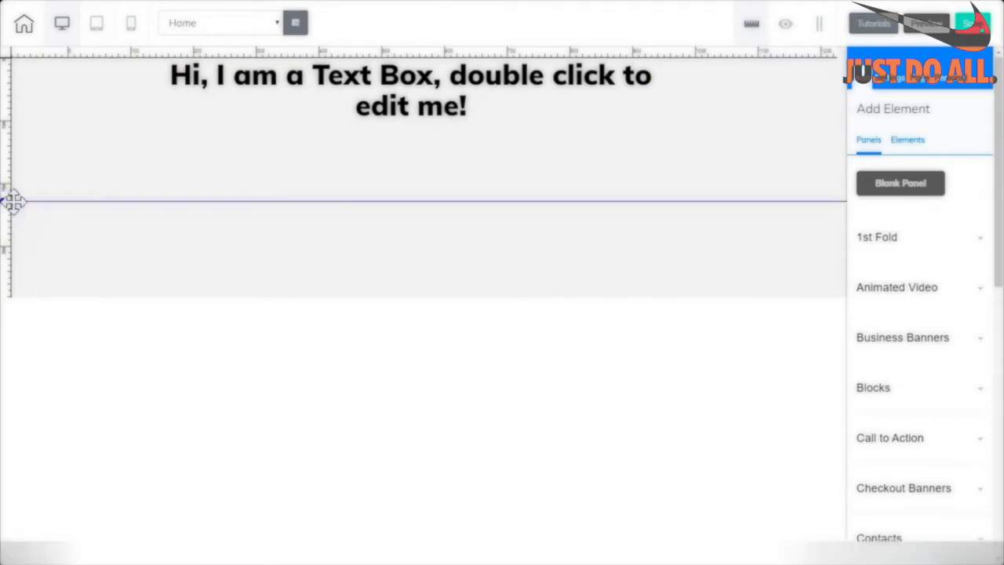
click(679, 51)
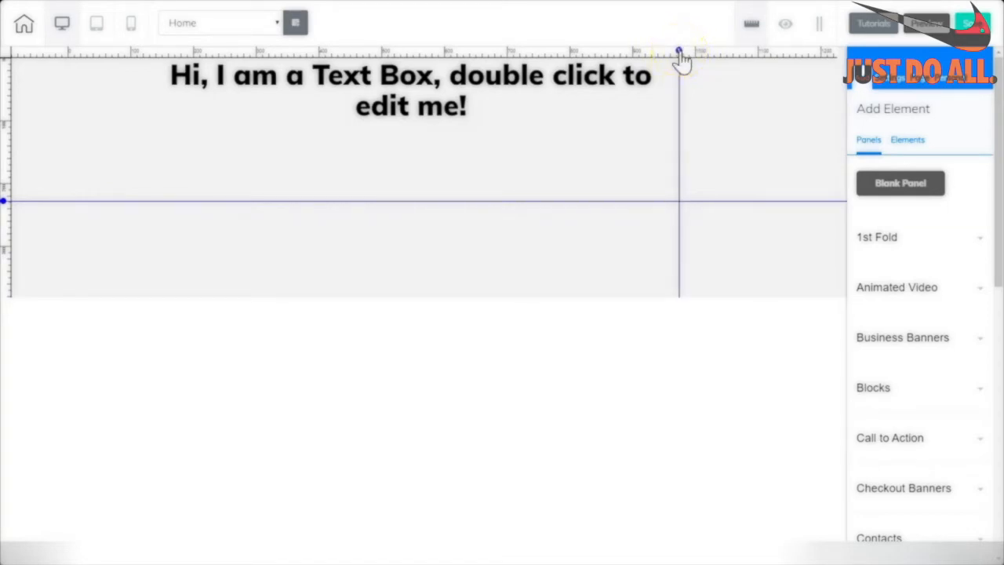
mouse_move(681, 58)
mouse_down()
mouse_move(609, 60)
mouse_move(672, 60)
mouse_move(662, 59)
mouse_up()
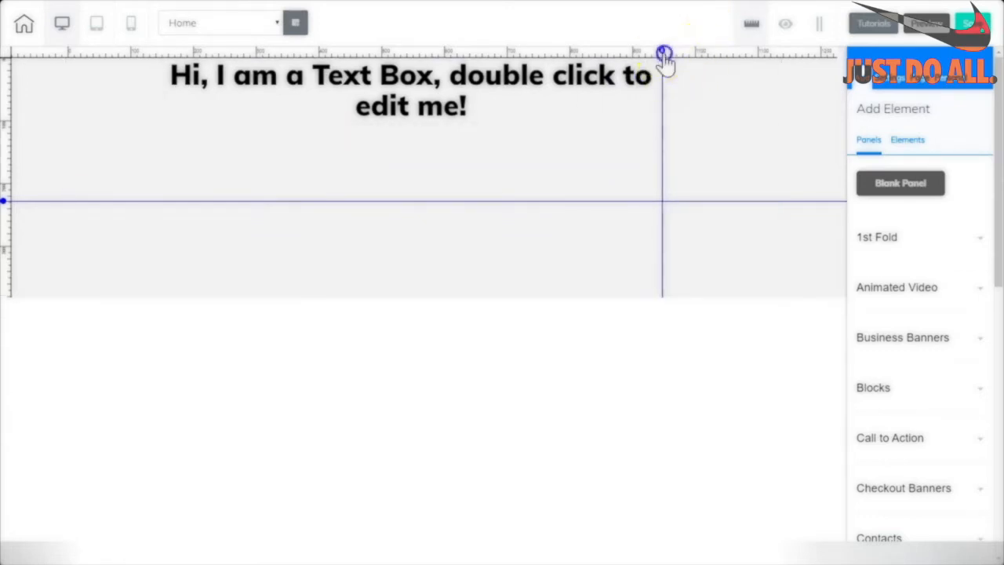
drag(665, 67, 670, 164)
click(10, 210)
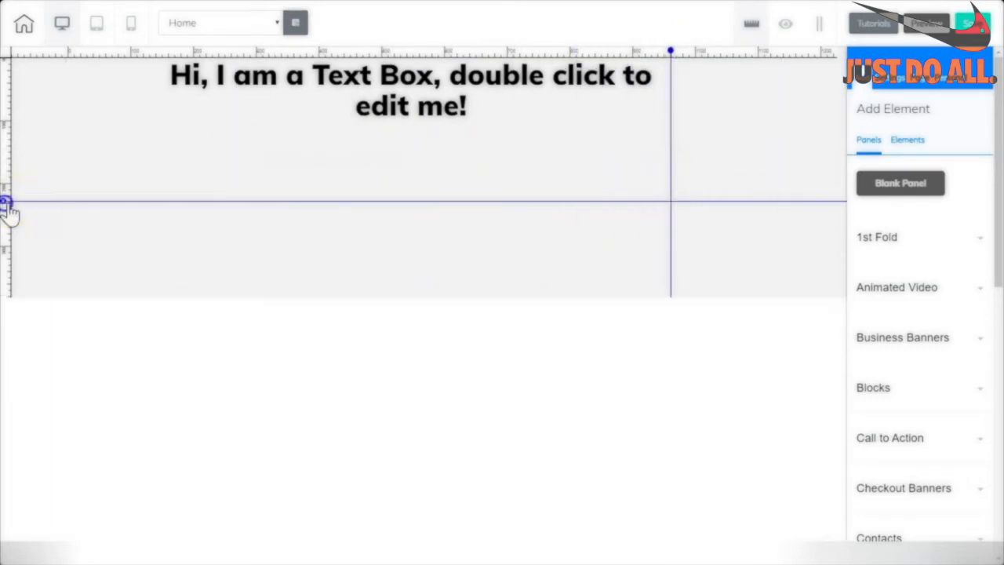
drag(8, 208, 54, 231)
click(181, 272)
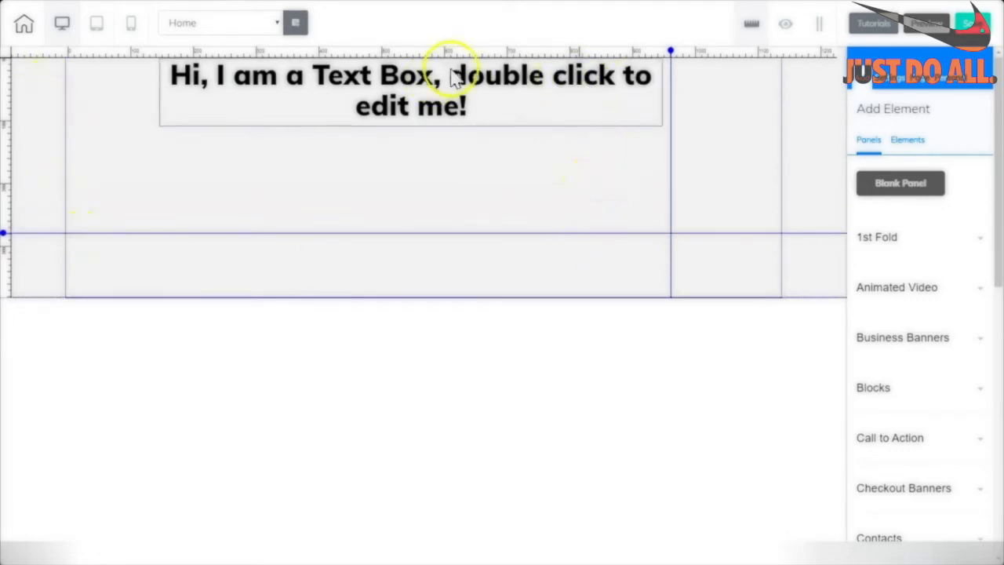
Drag the text box down to the panel's middle along the guides, then remove both guides.
drag(411, 104, 410, 108)
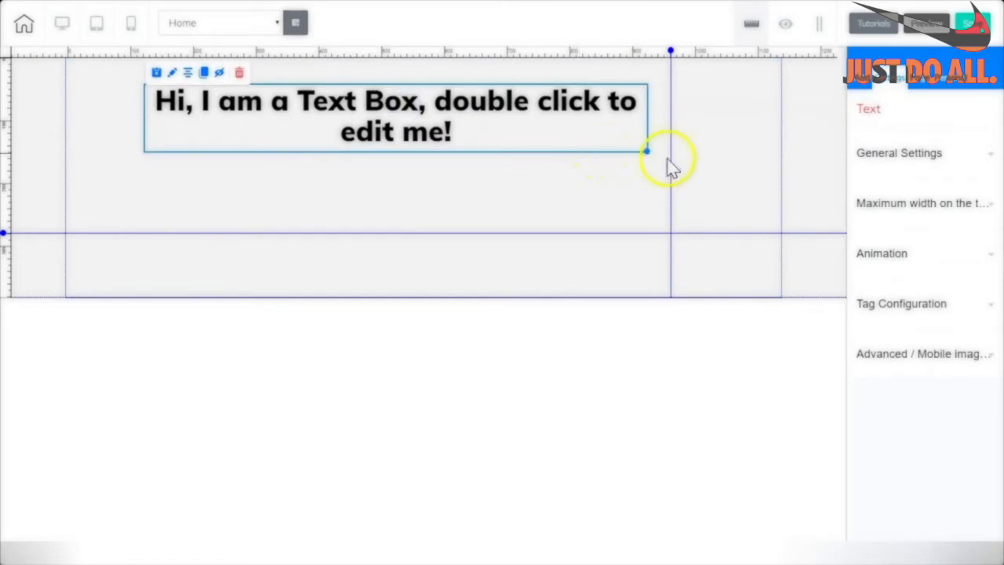
drag(381, 118, 404, 102)
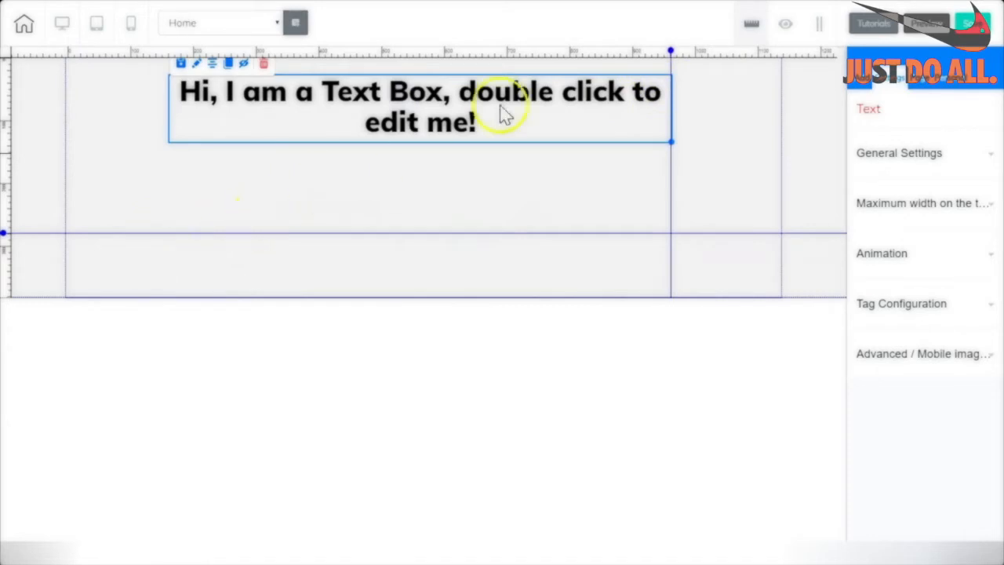
drag(549, 88, 550, 179)
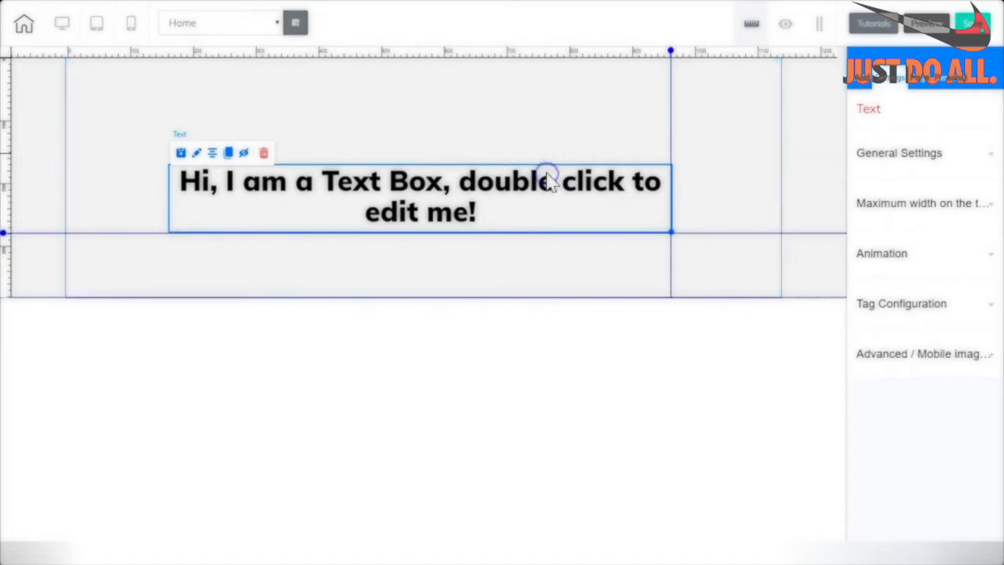
click(565, 112)
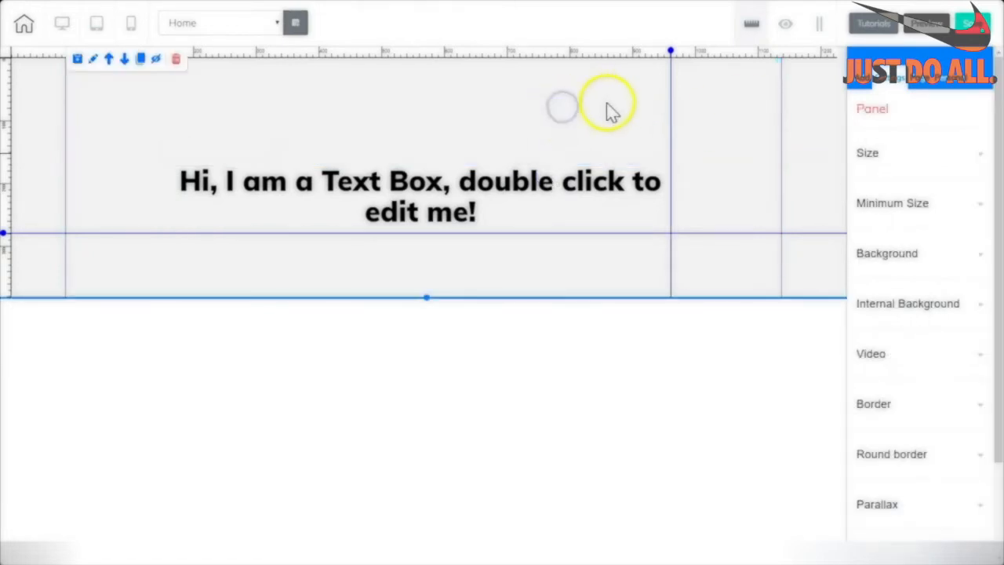
click(671, 55)
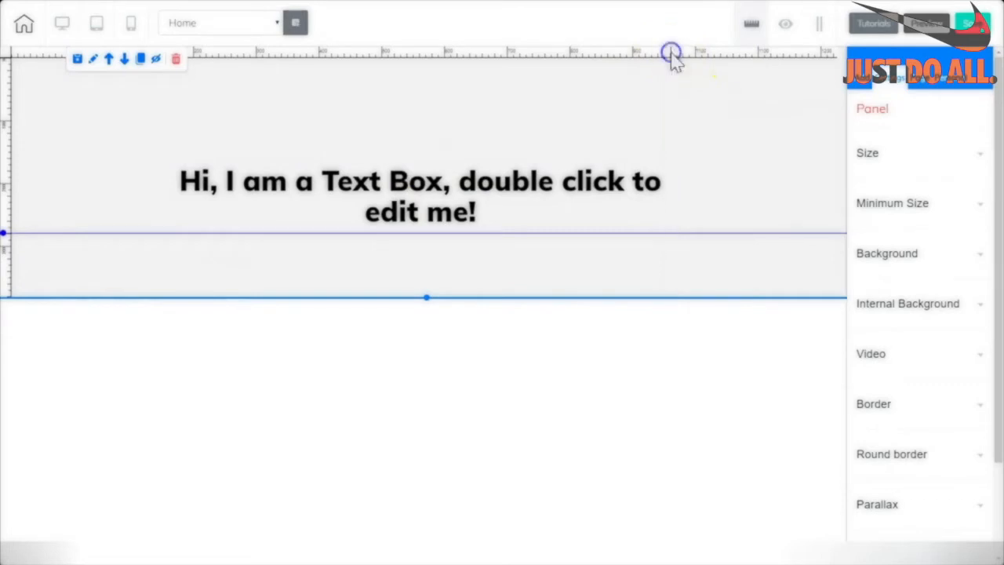
click(8, 239)
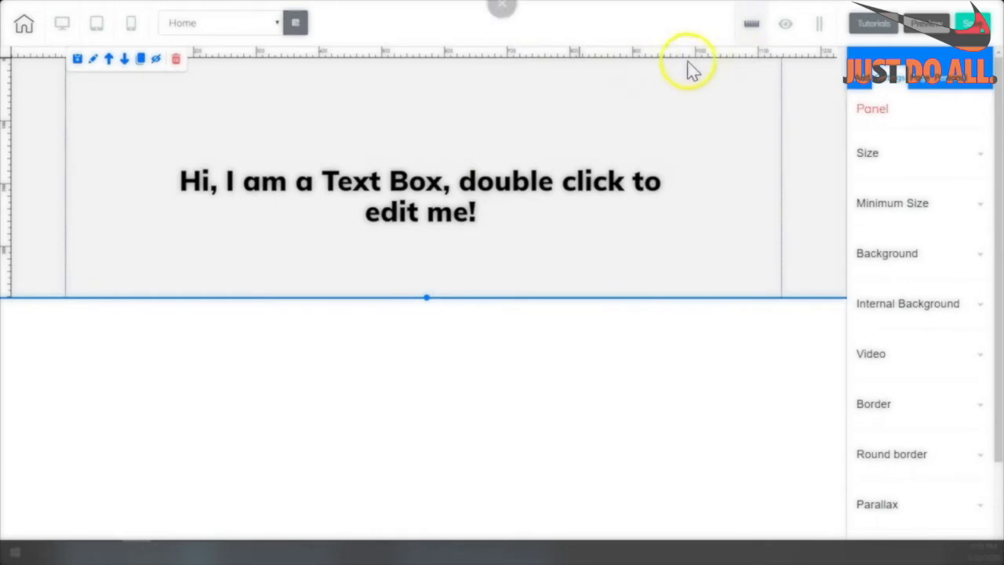
Hide the ruler and the panel, then review and close the Hidden Elements list.
click(751, 28)
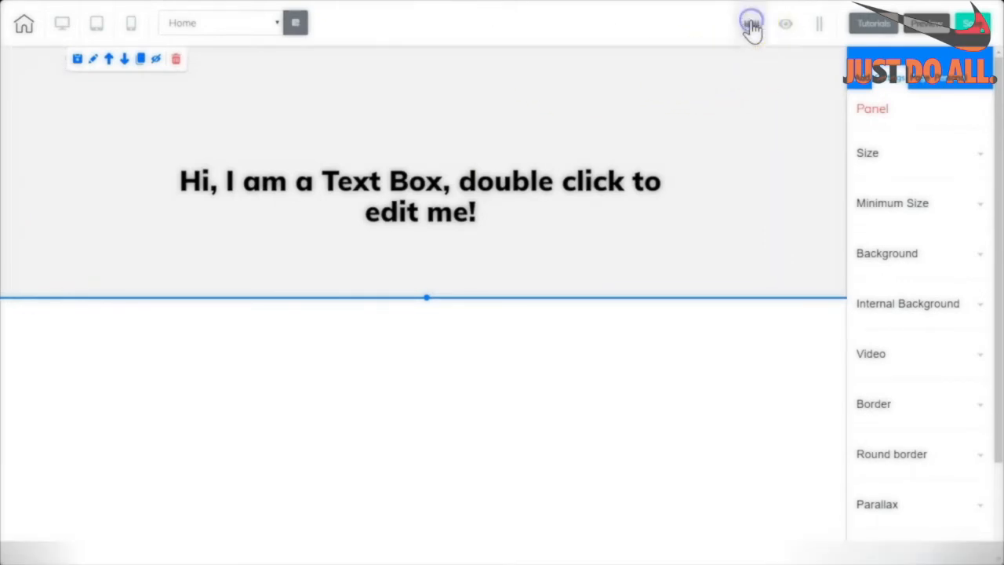
click(784, 26)
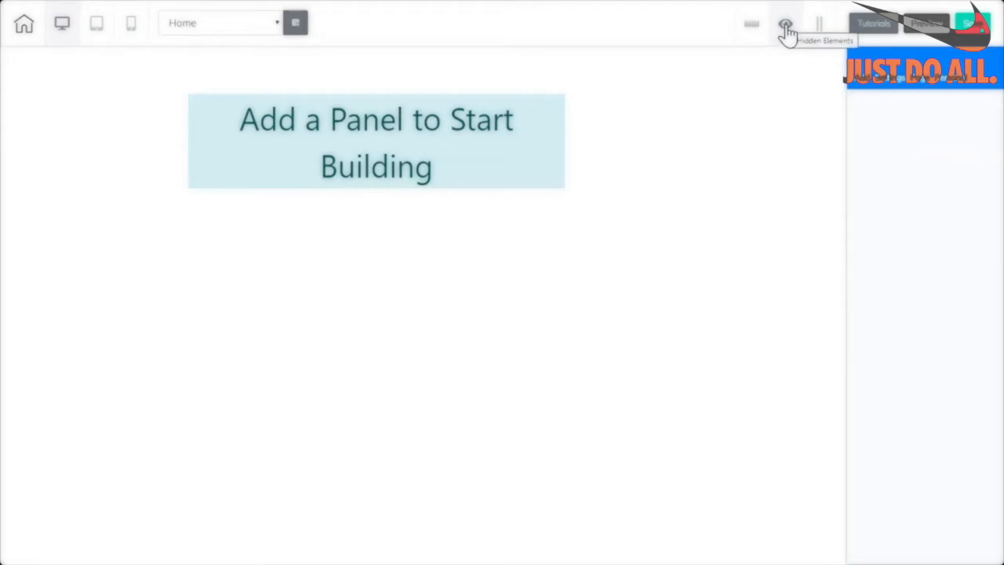
click(785, 26)
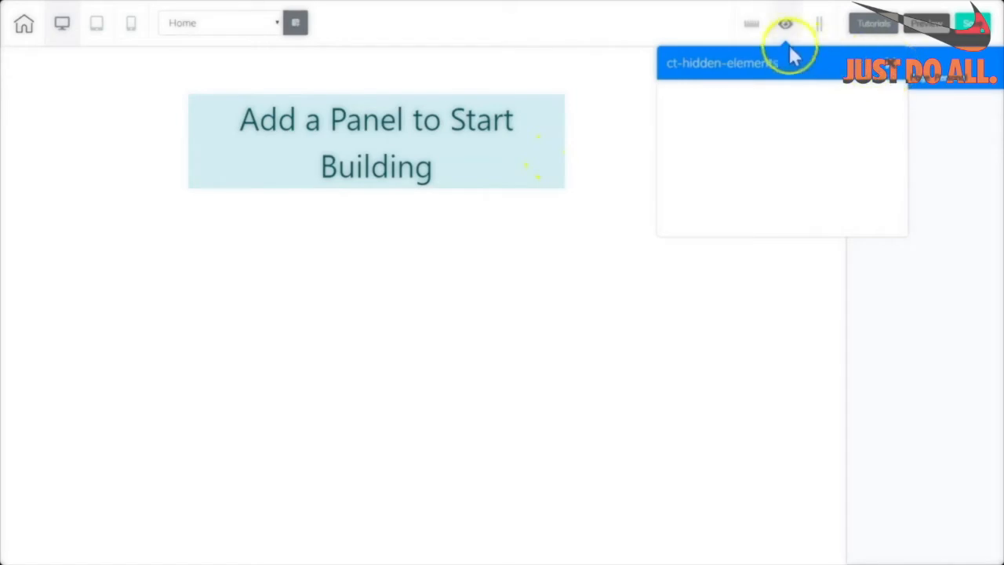
click(892, 65)
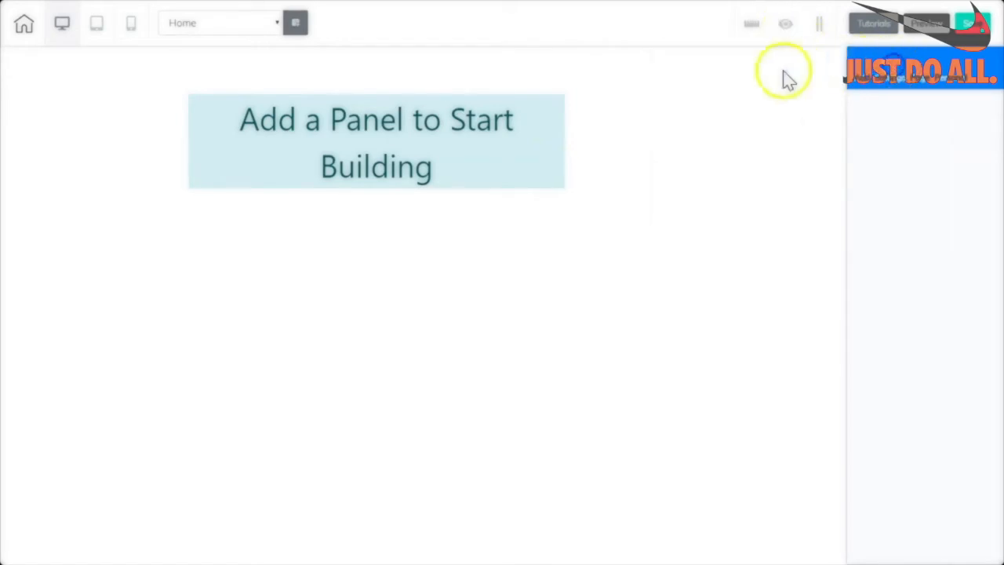
Turn the ruler back on, switching Show Gridlines on and then off again.
click(819, 28)
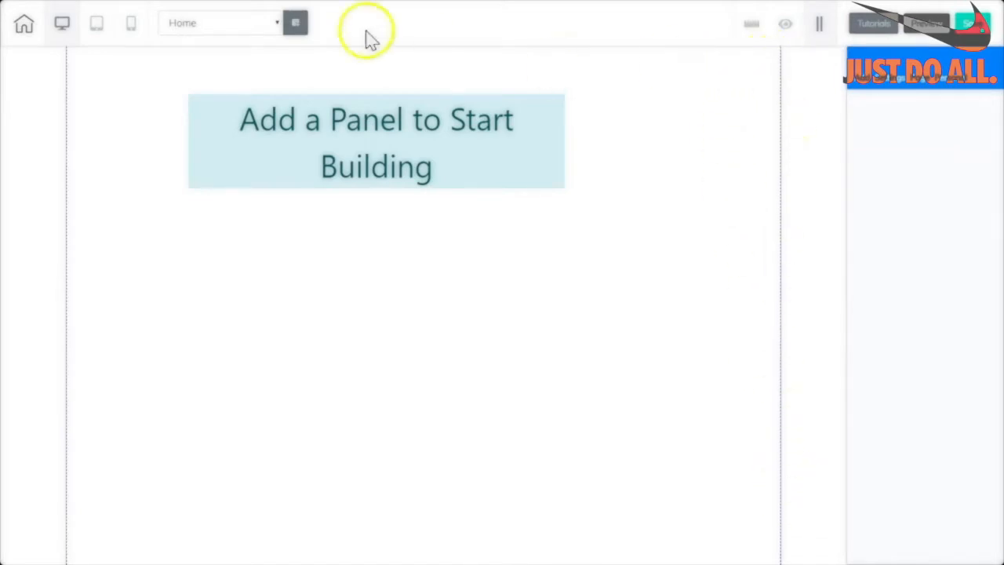
click(751, 25)
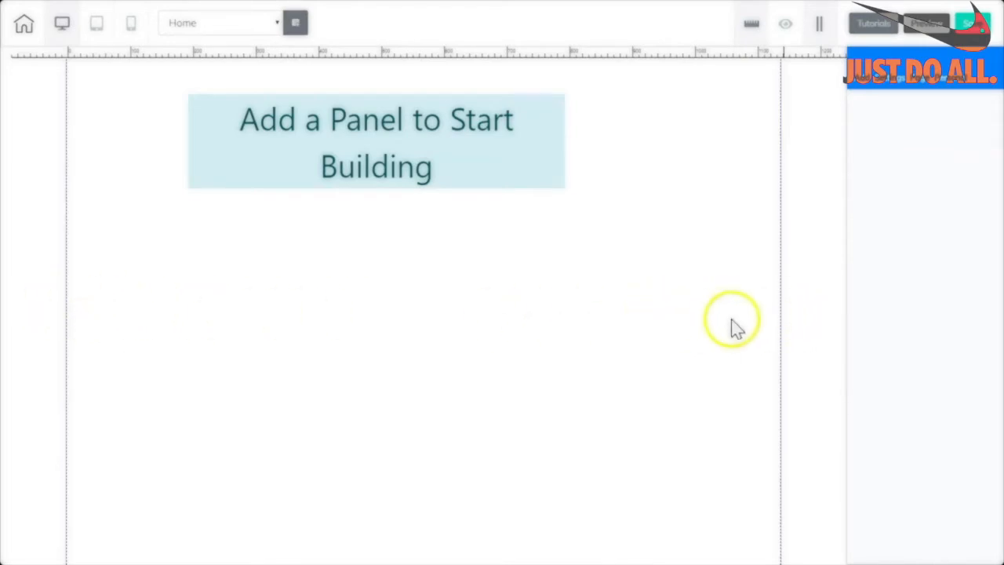
click(820, 26)
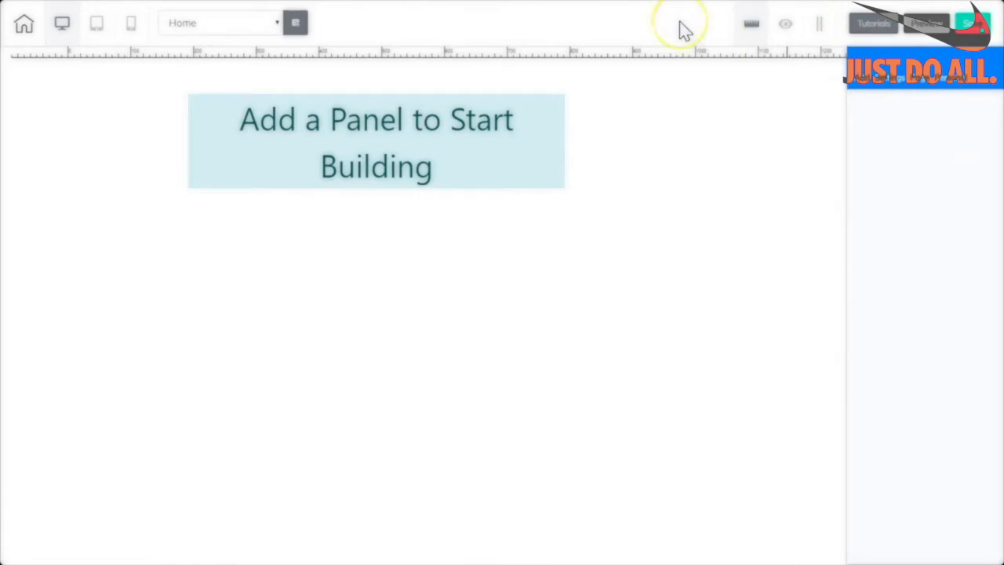
click(865, 27)
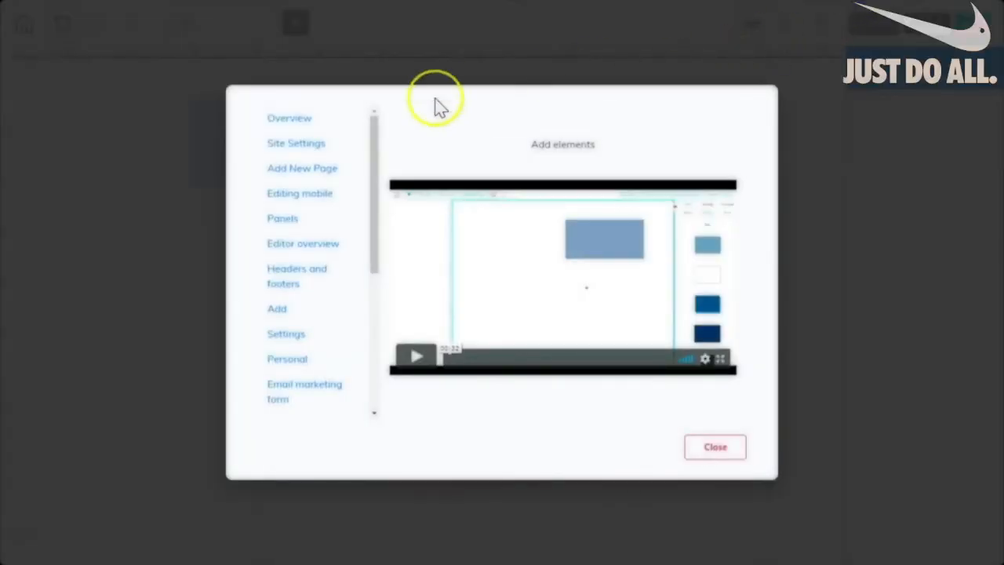
drag(377, 157, 399, 109)
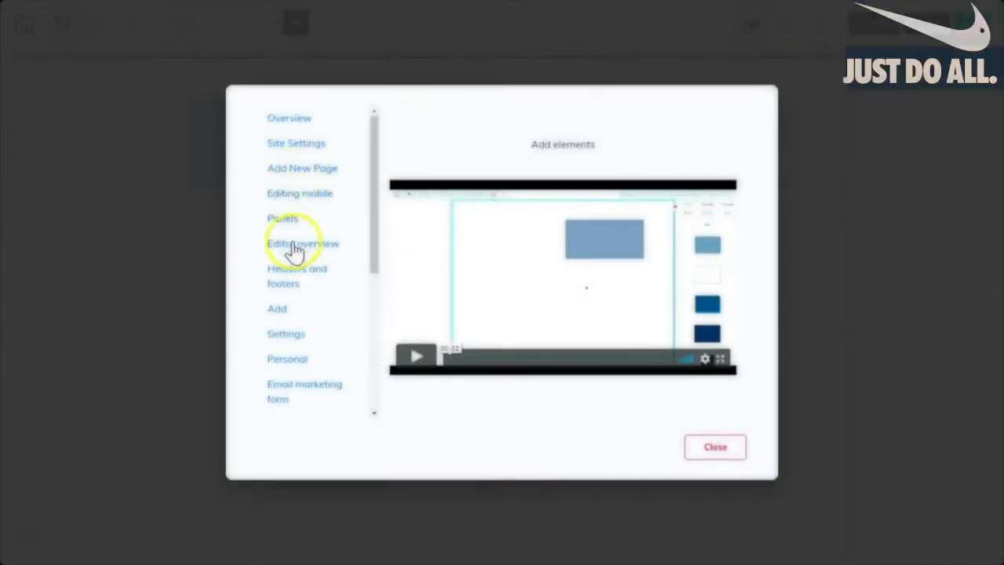
click(283, 279)
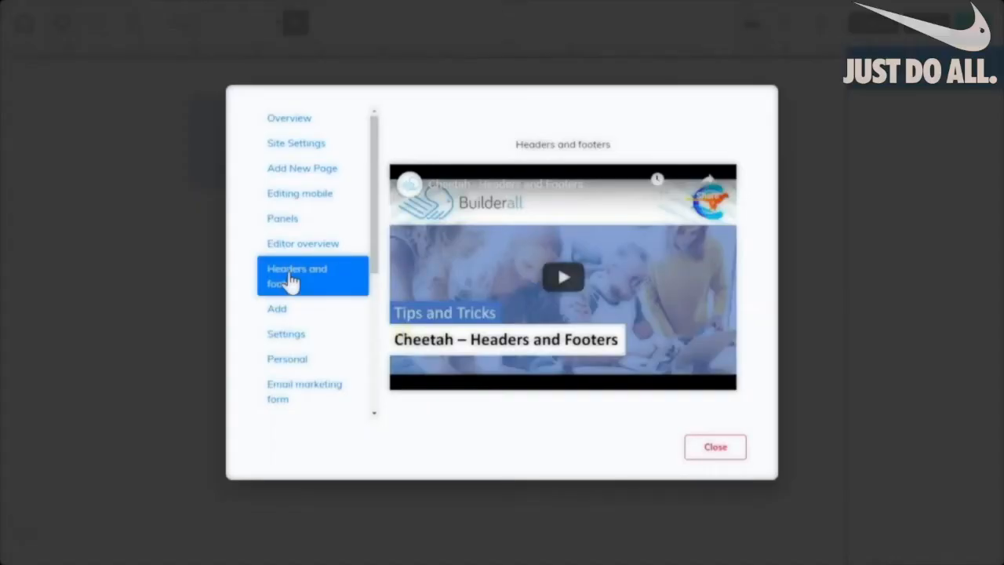
click(715, 447)
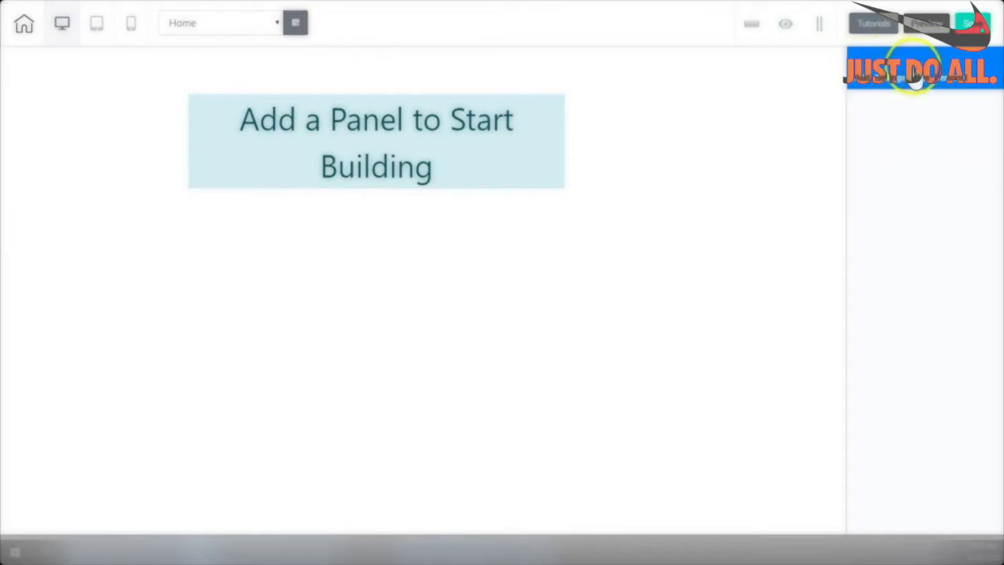
Insert a Blank Panel from the Panels tab of Add Element.
click(860, 82)
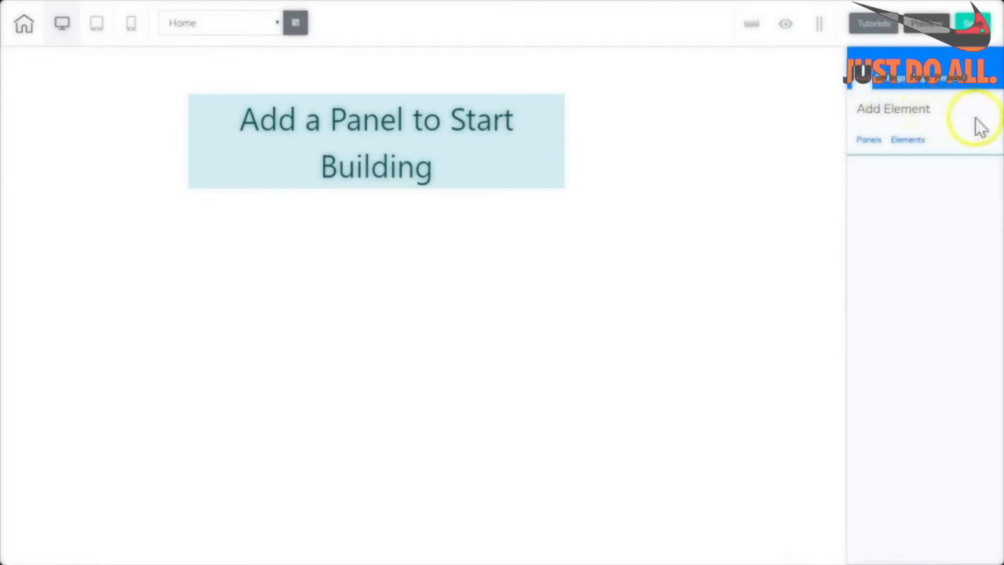
click(906, 141)
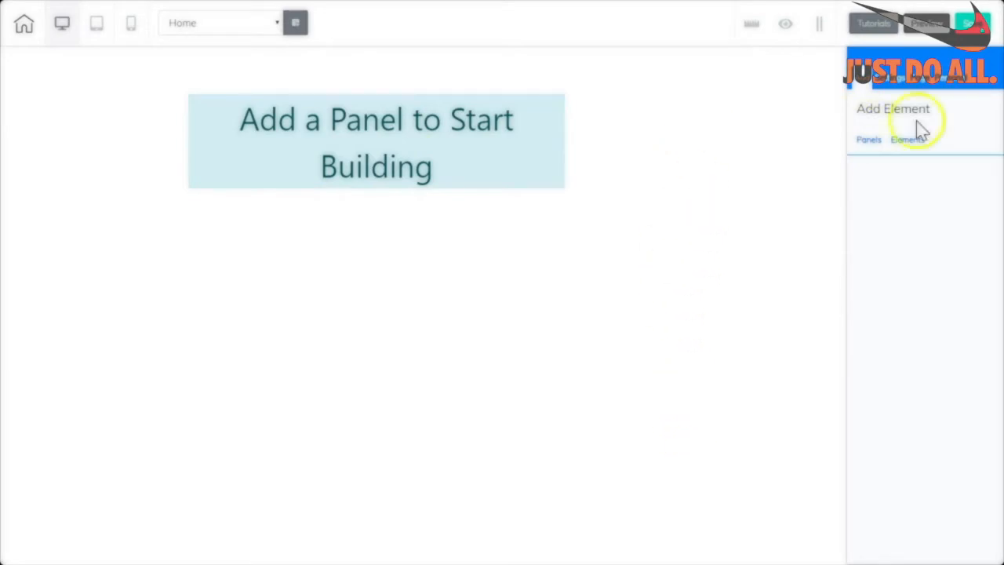
click(867, 141)
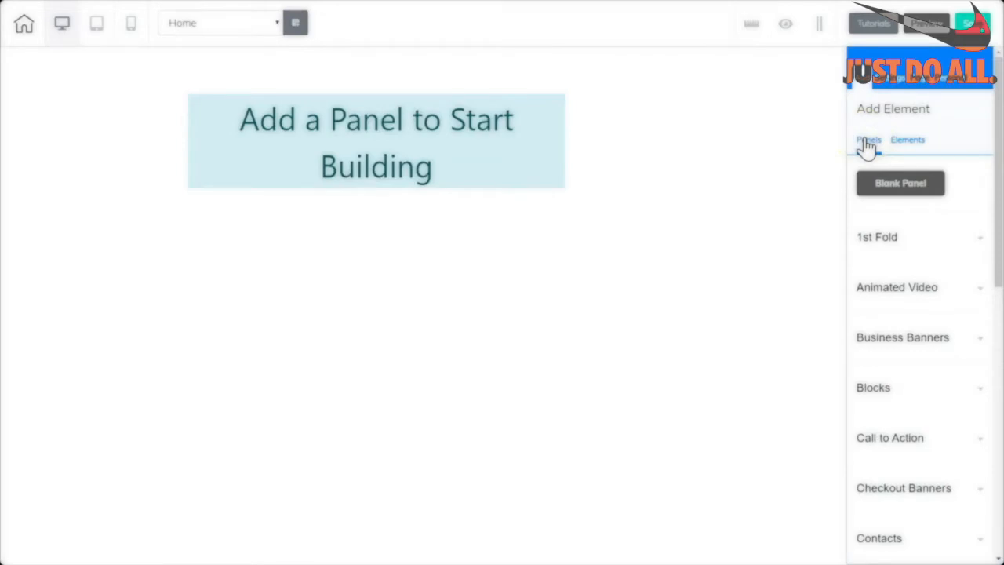
drag(998, 125, 994, 102)
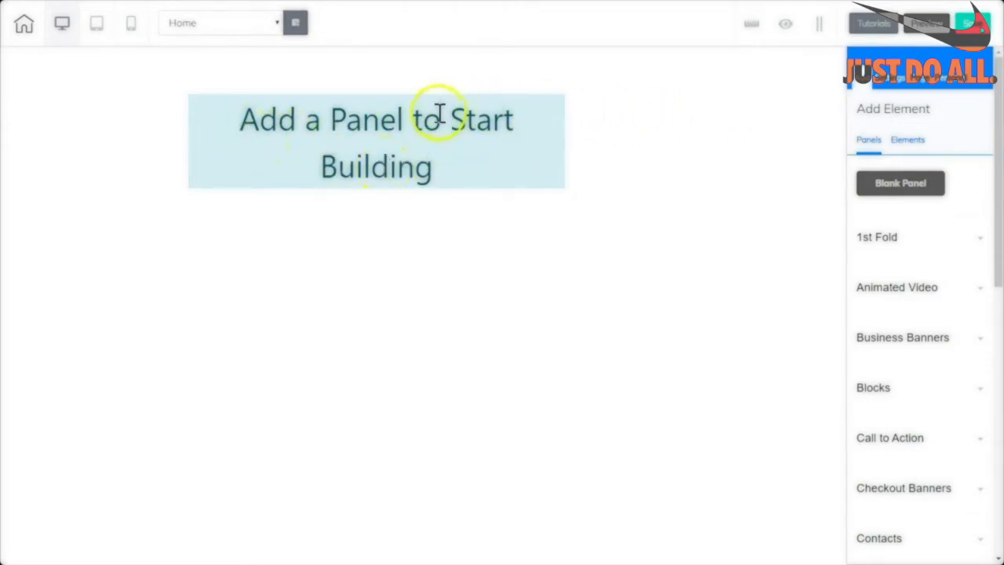
click(886, 188)
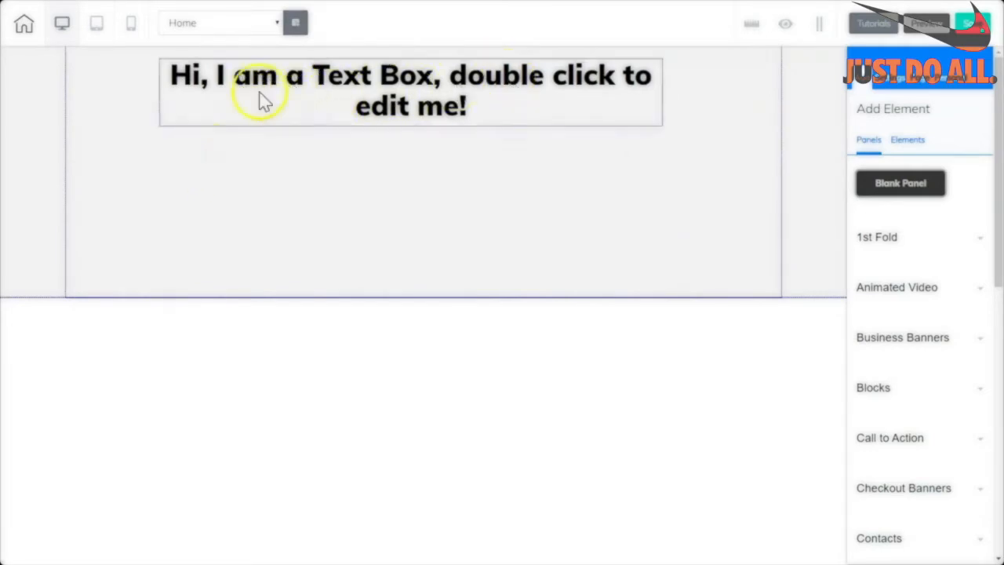
Select the placeholder text box, then its surrounding panel to show the Panel settings.
click(204, 110)
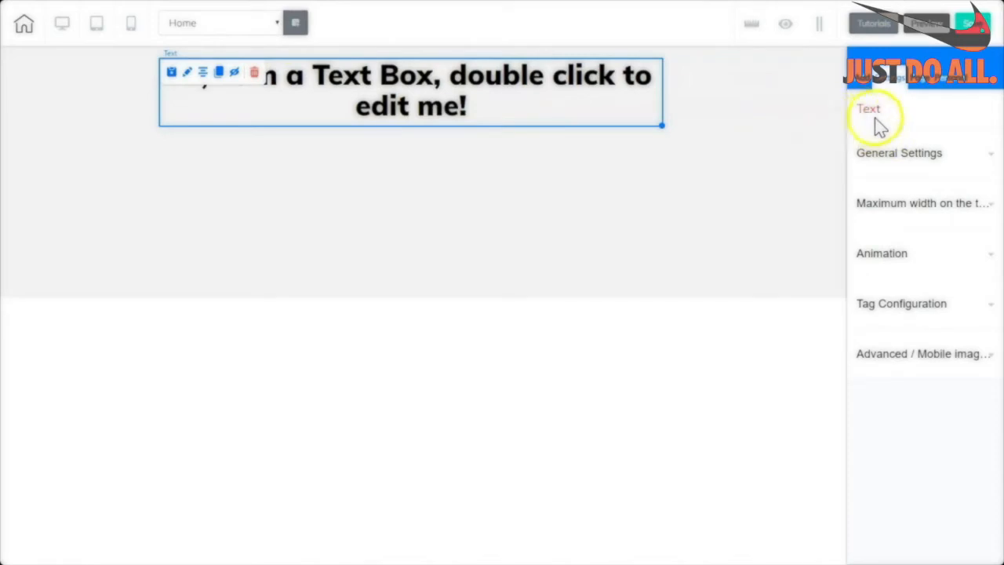
click(520, 212)
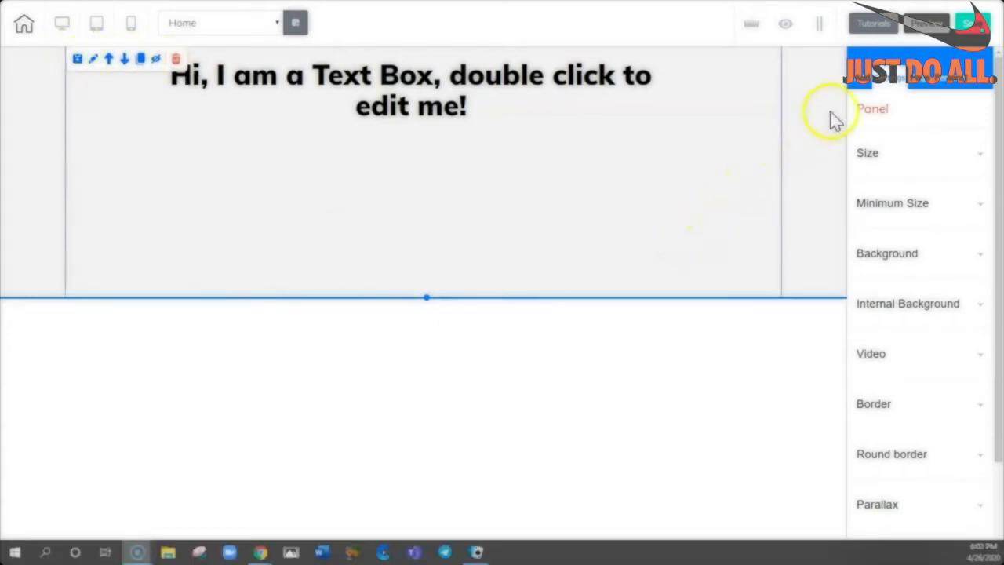
Insert the Candy 1st Fold template from the Panels tab's 1st Fold list.
click(861, 81)
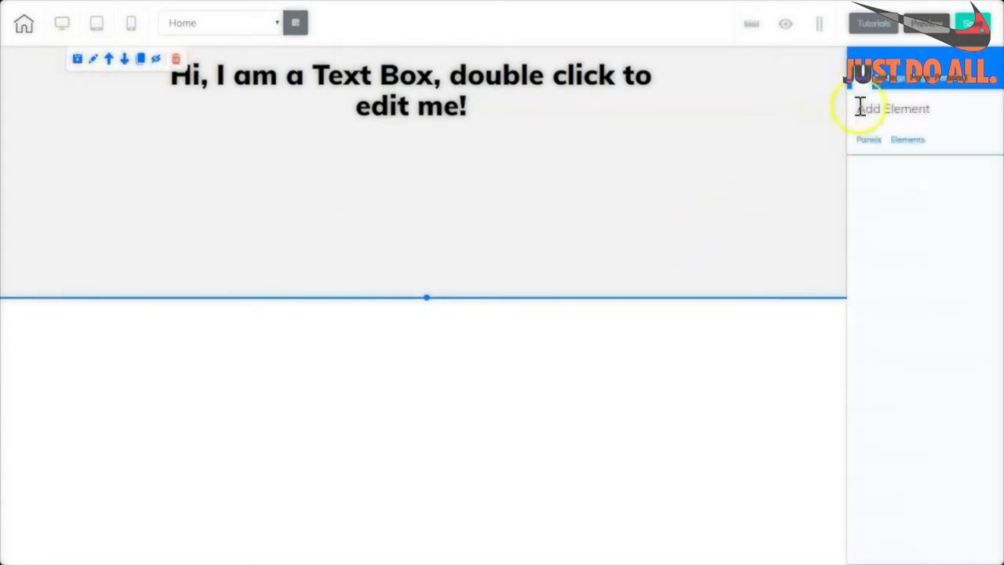
click(866, 146)
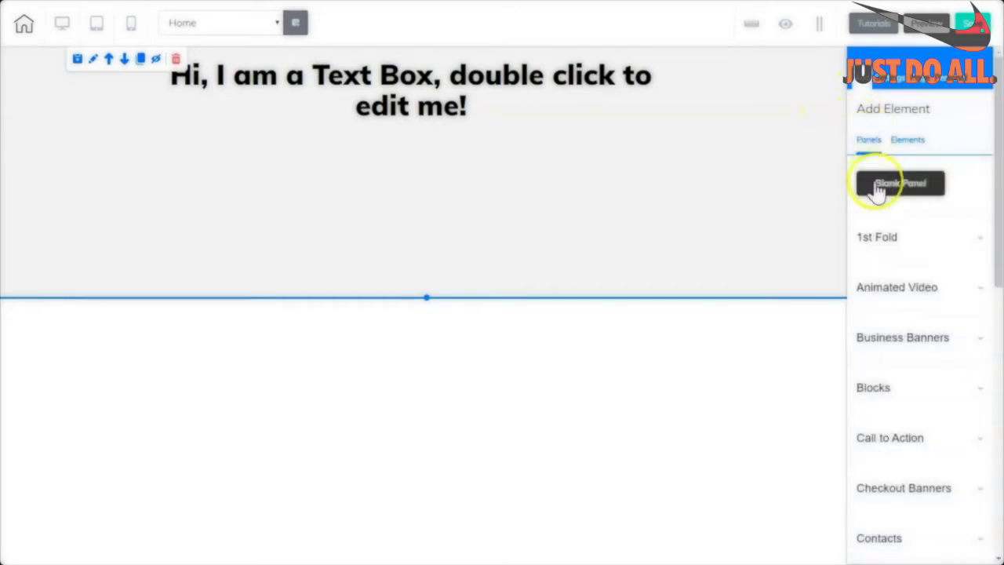
click(873, 245)
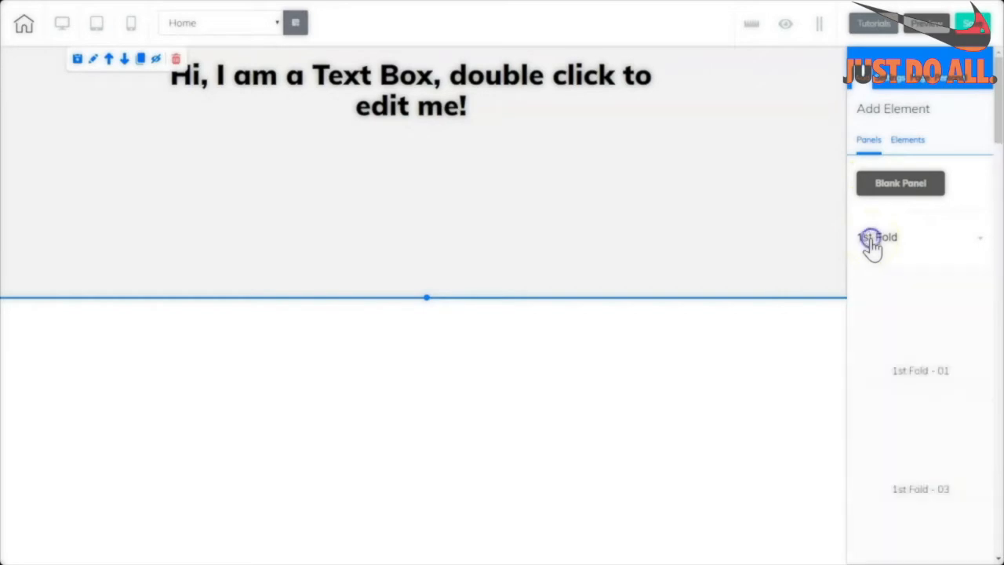
scroll(998, 98, down, 5)
drag(998, 99, 998, 139)
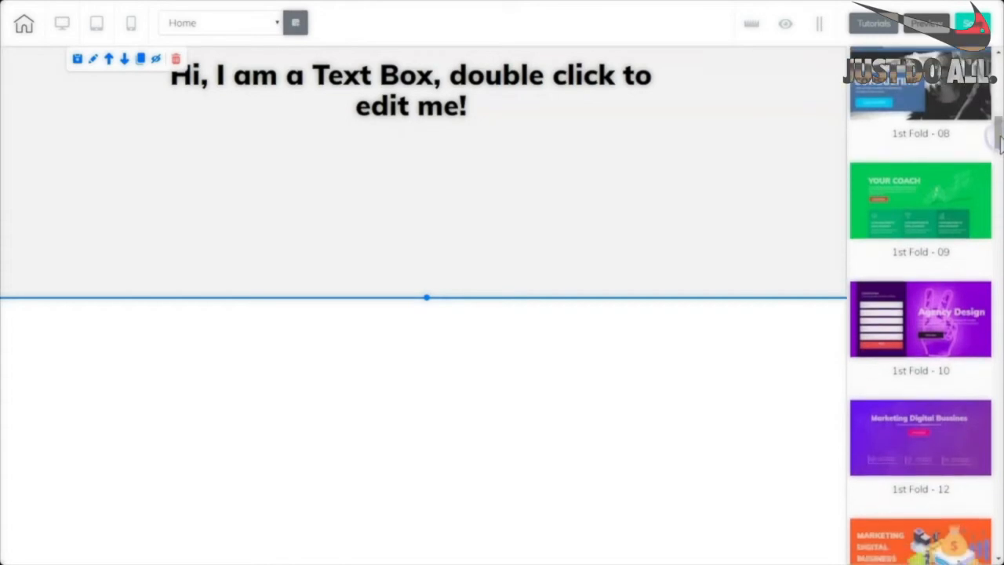
scroll(998, 140, down, 5)
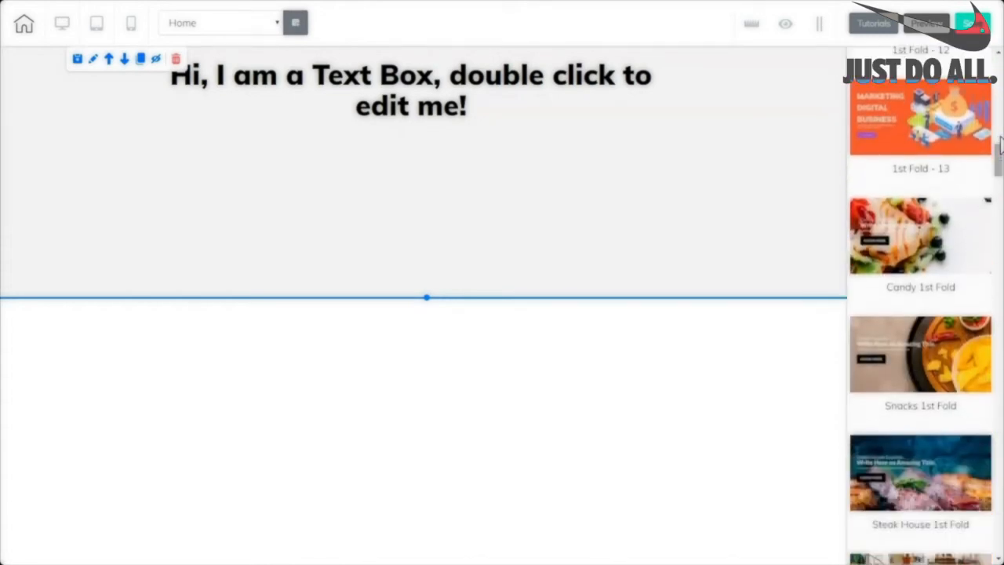
drag(999, 140, 998, 167)
click(905, 347)
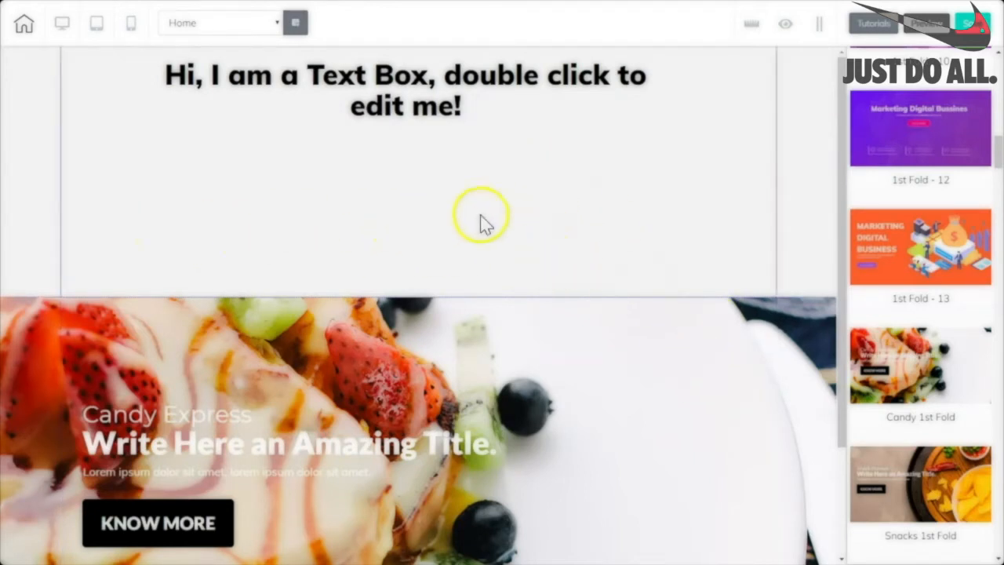
scroll(672, 371, down, 2)
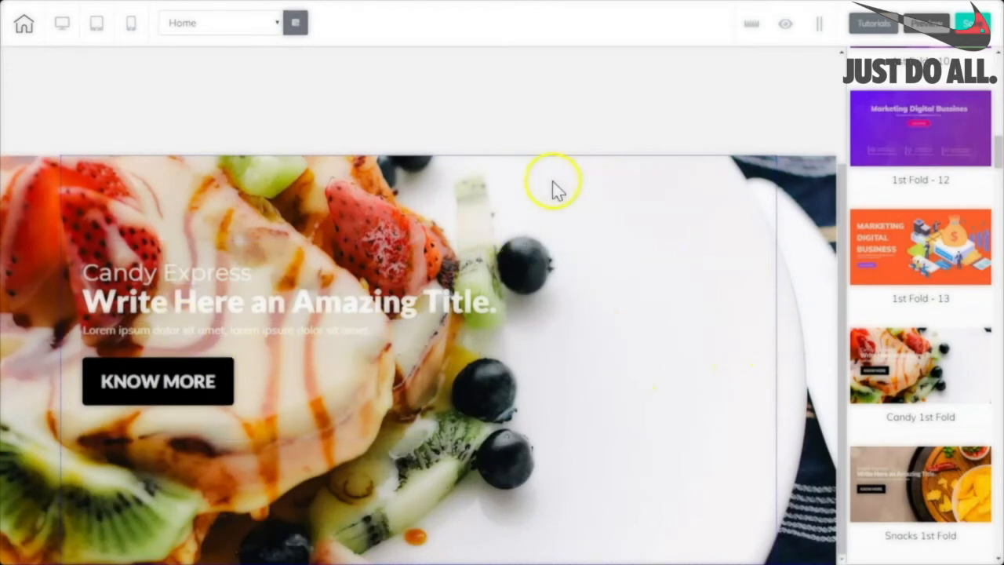
Select the Candy Express line, title, subtitle and KNOW MORE button, then the whole panel.
click(99, 274)
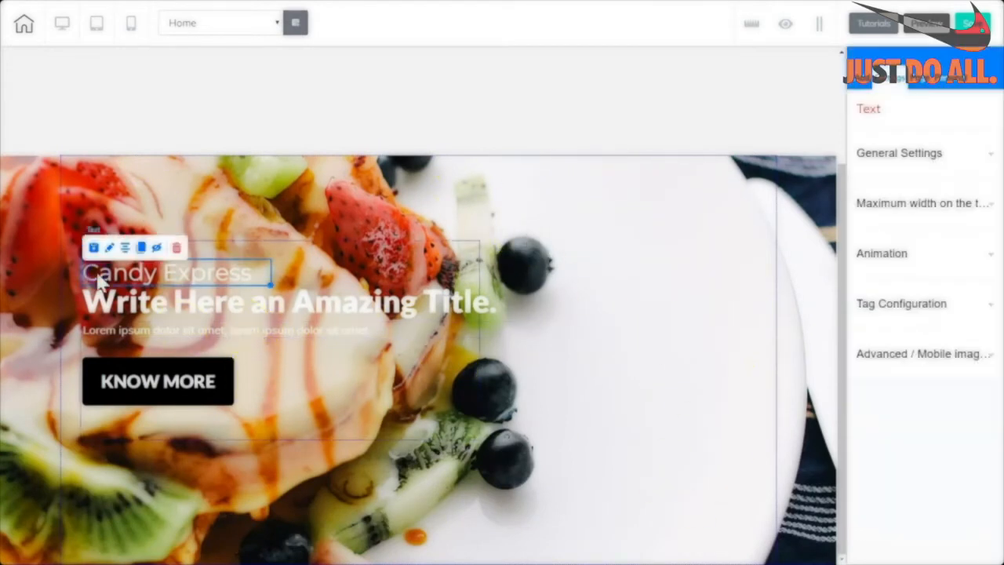
click(99, 306)
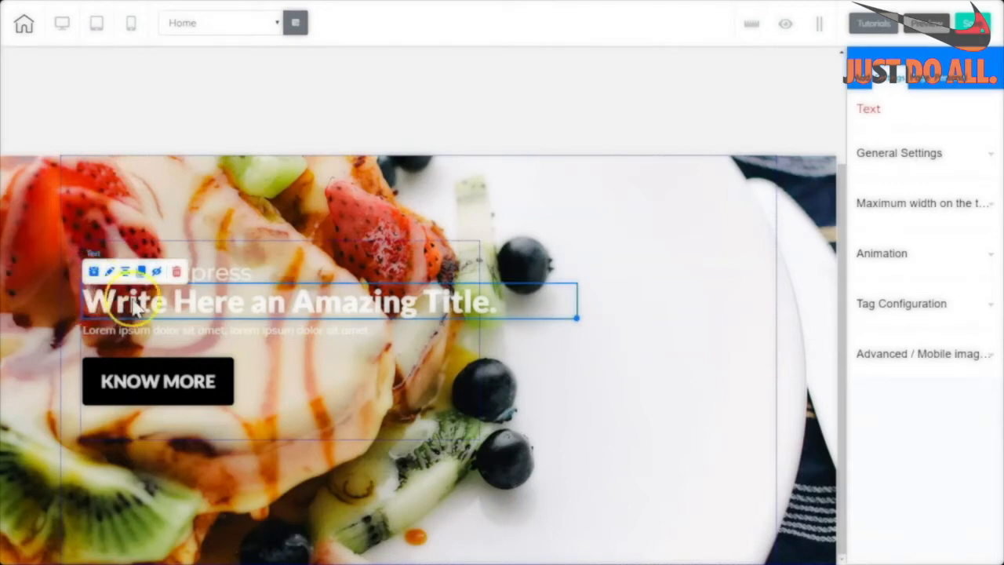
click(169, 330)
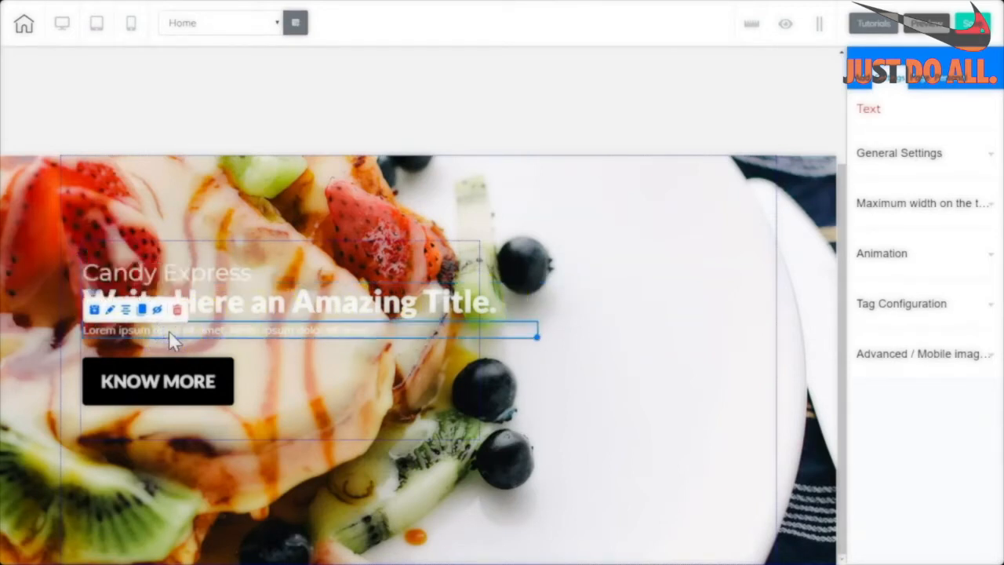
click(183, 374)
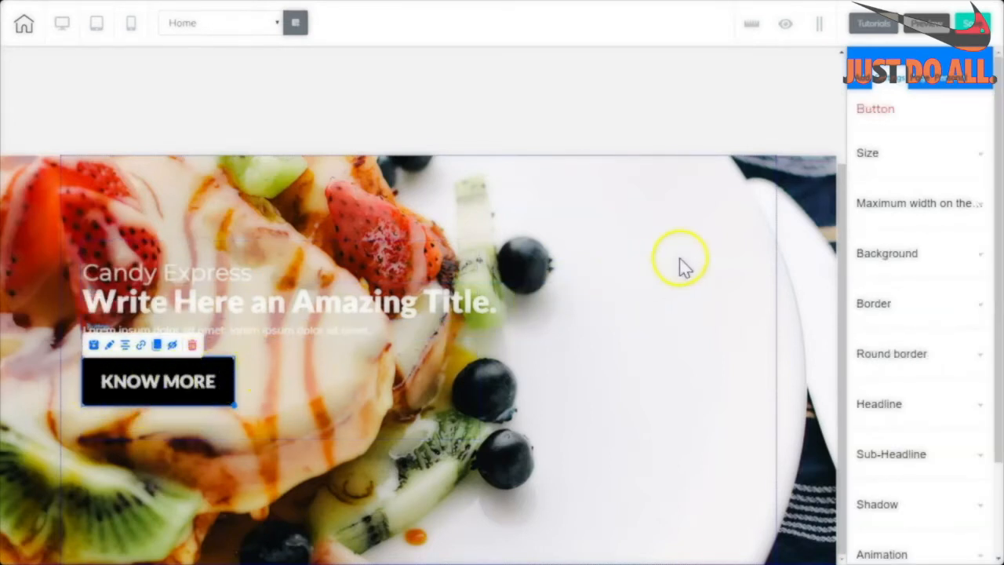
click(681, 261)
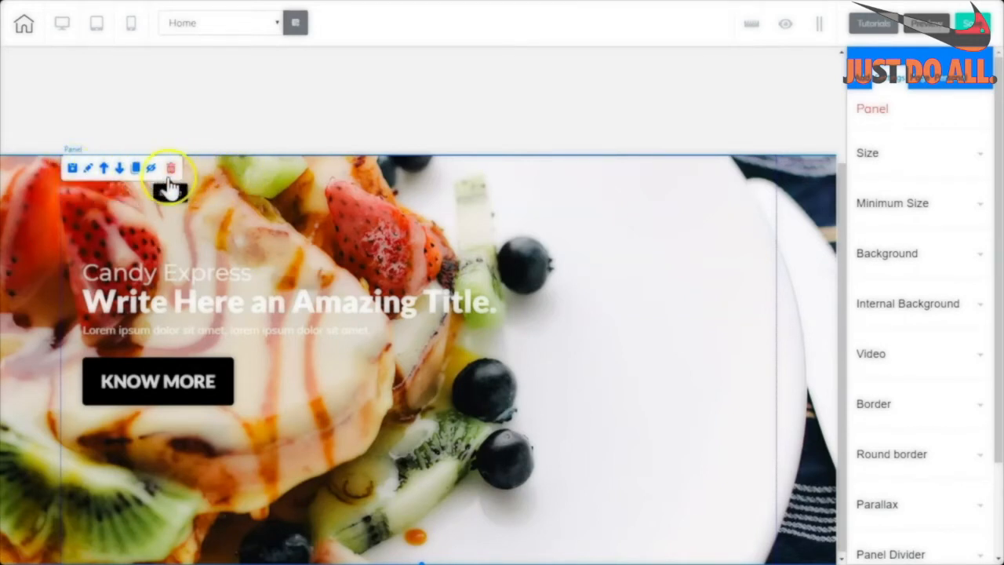
Use Move Up to place the Candy Express panel above the text box panel.
click(601, 197)
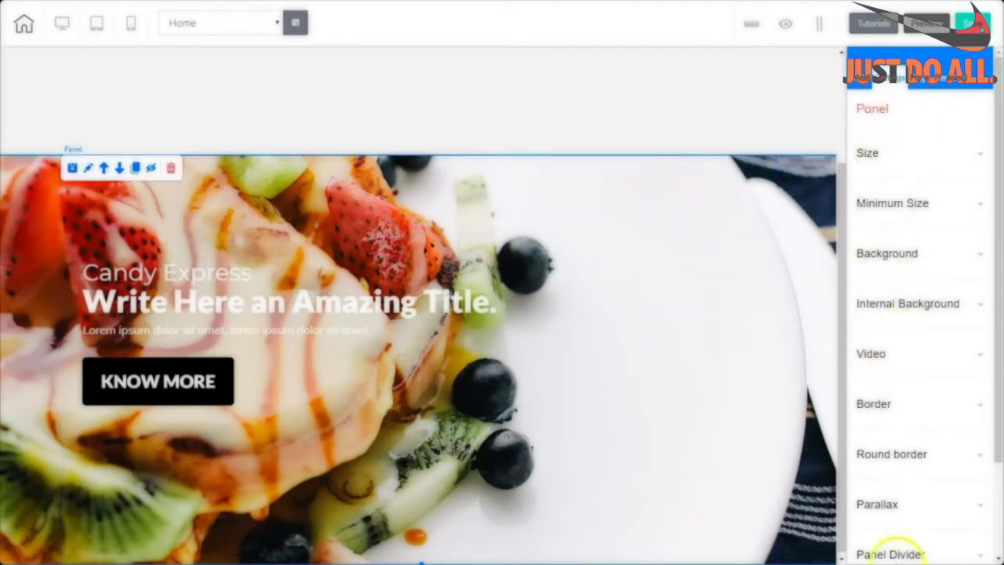
click(104, 169)
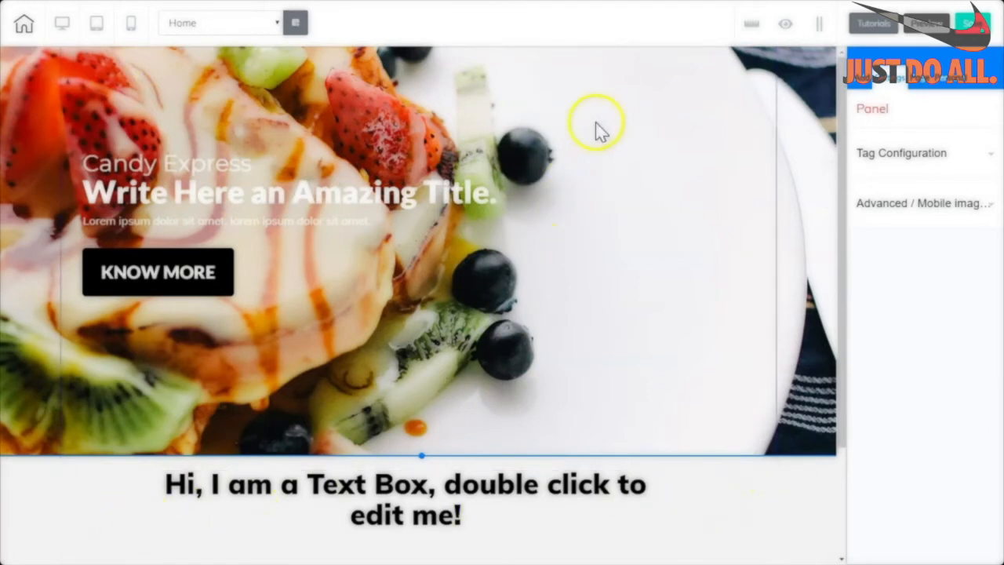
Move the Candy Express panel back below the text box, then clone it and select the copy.
click(700, 146)
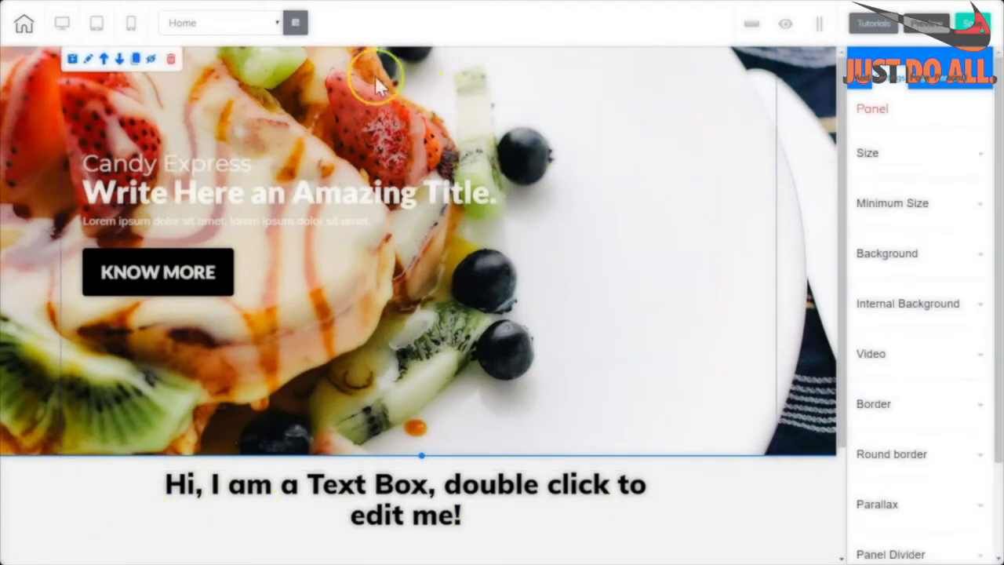
click(120, 61)
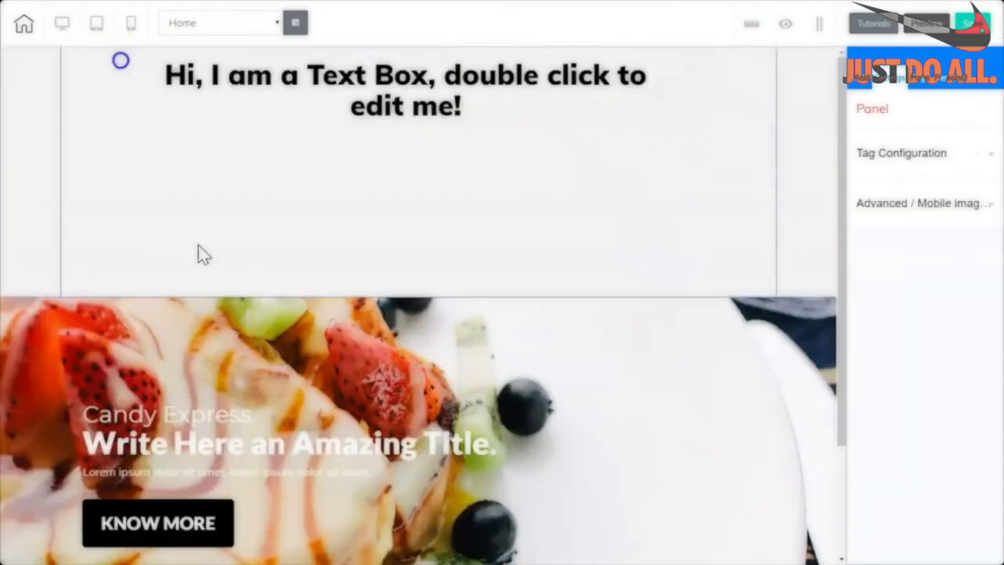
click(678, 391)
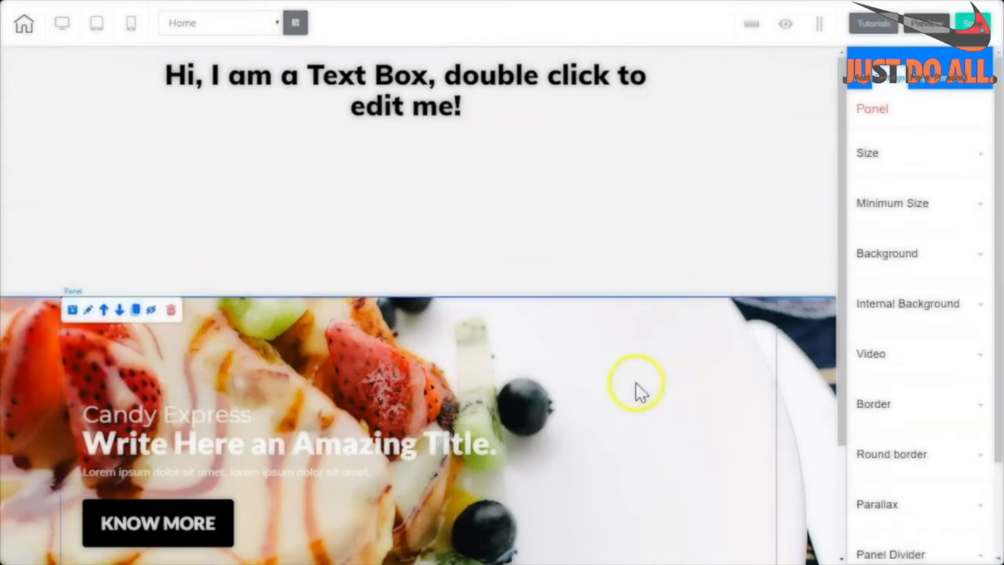
click(136, 313)
scroll(834, 509, down, 2)
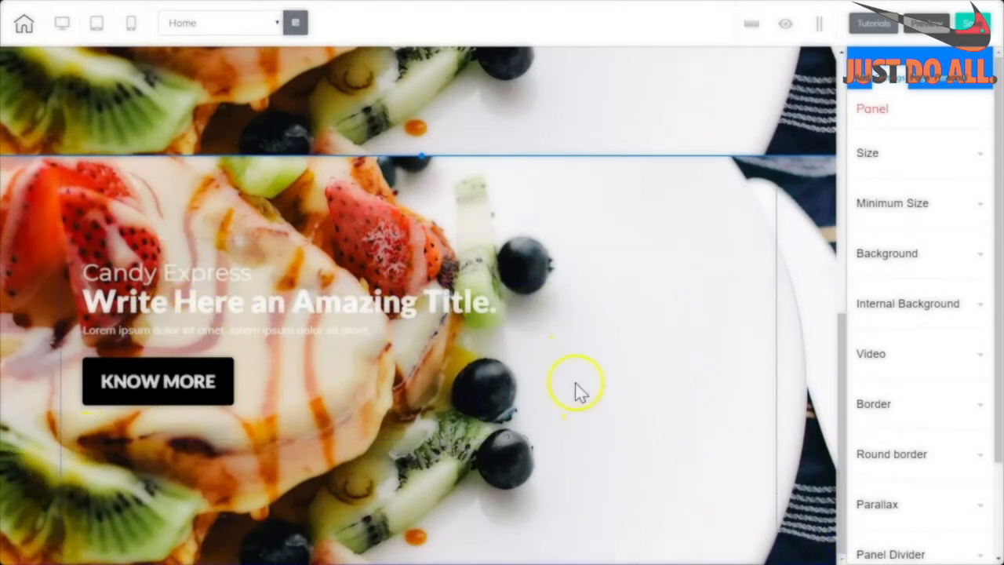
click(704, 416)
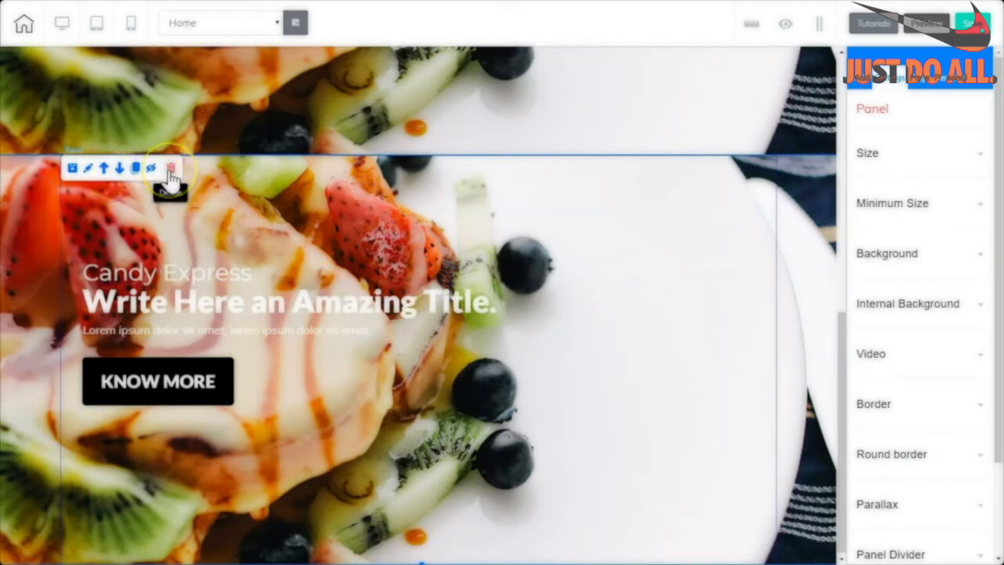
Trash the cloned Candy Express panel and confirm with 'That's fine'.
click(170, 170)
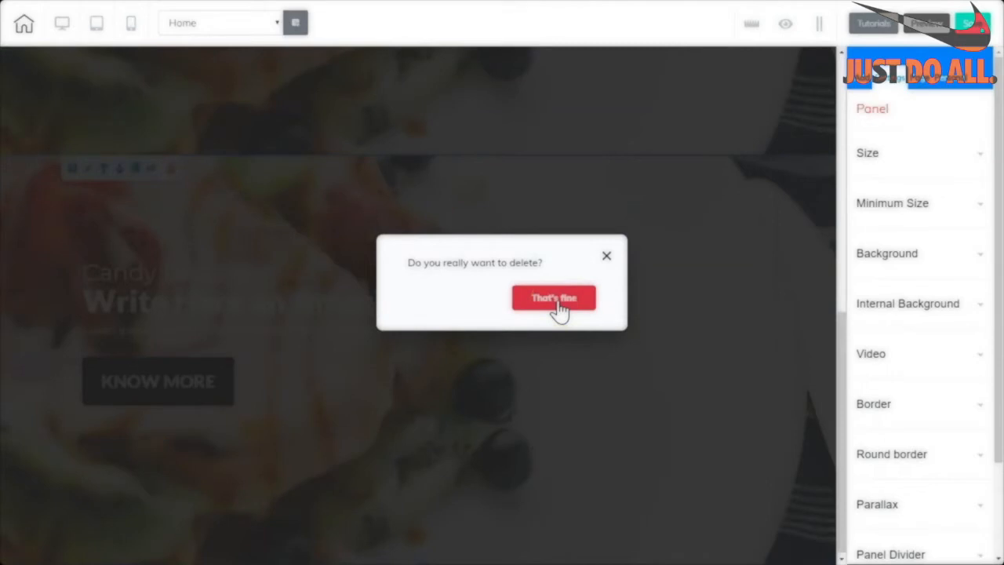
click(554, 299)
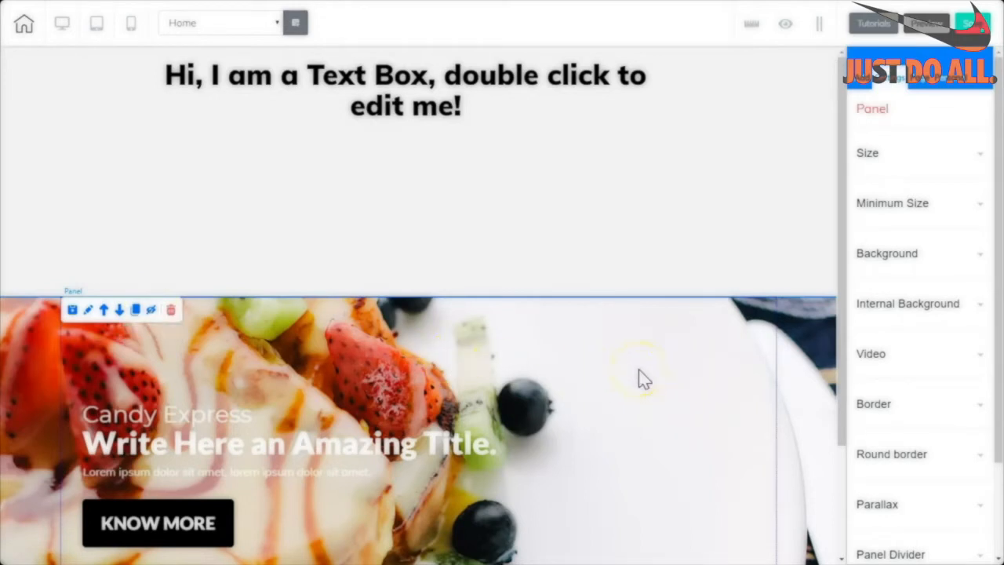
click(150, 310)
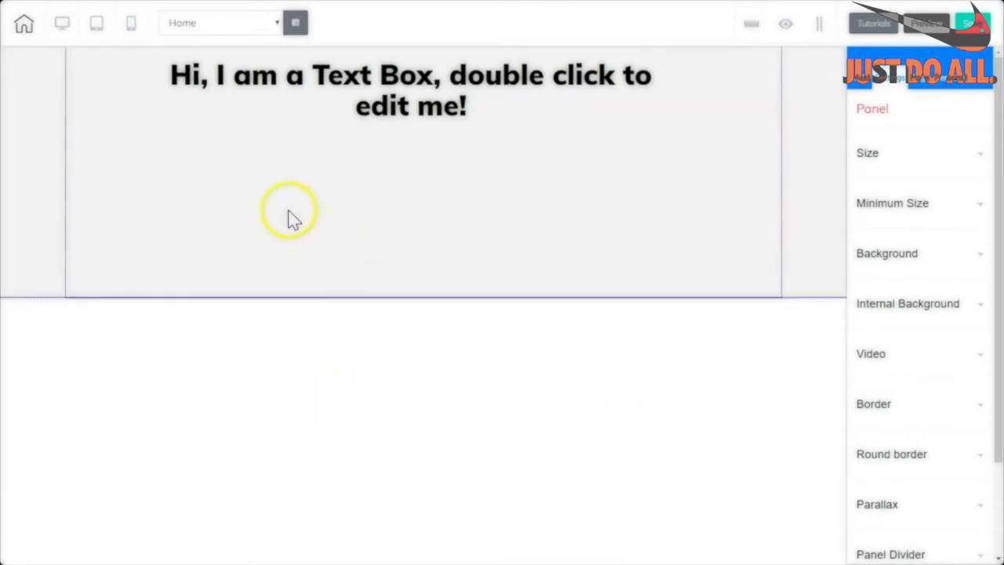
click(785, 32)
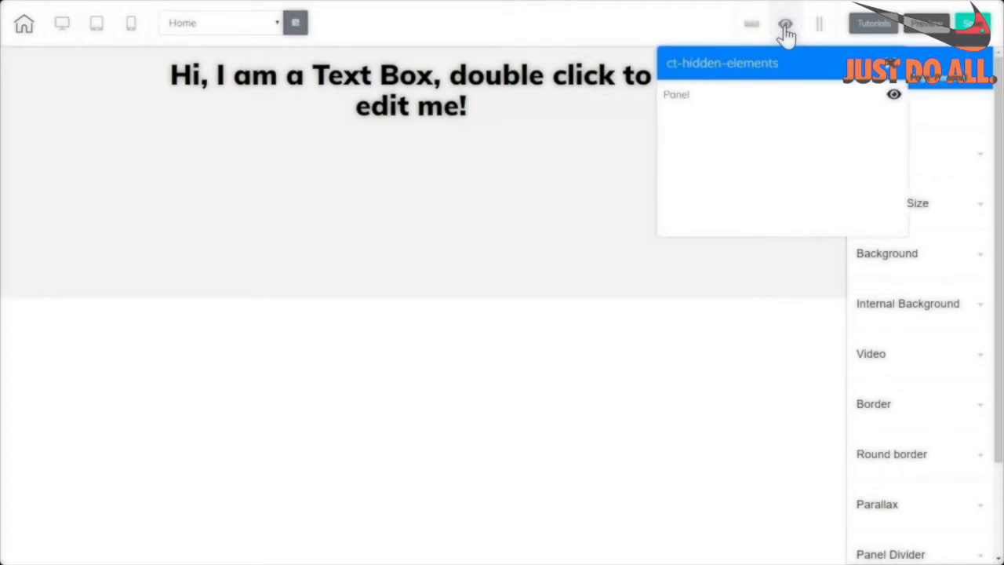
click(773, 97)
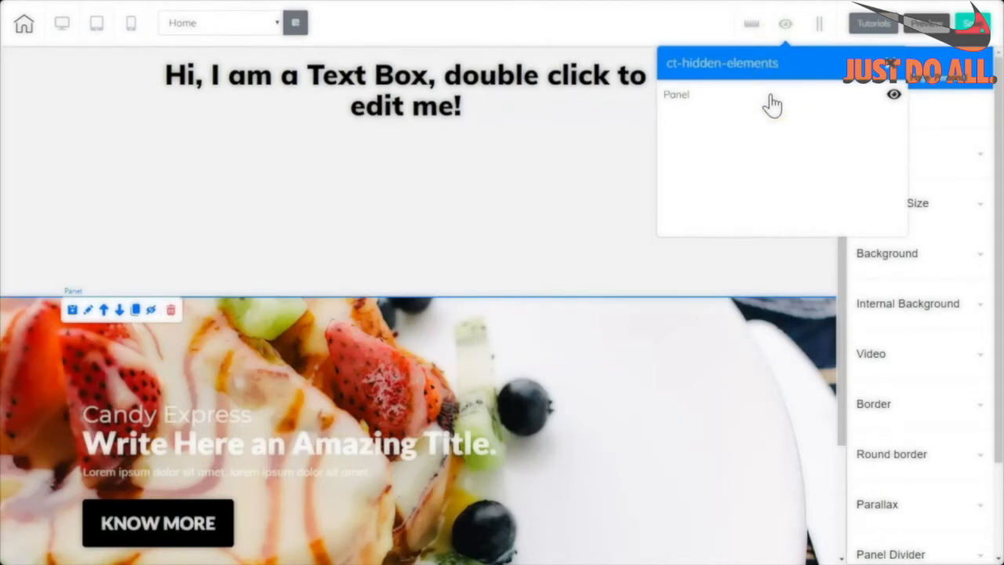
click(894, 98)
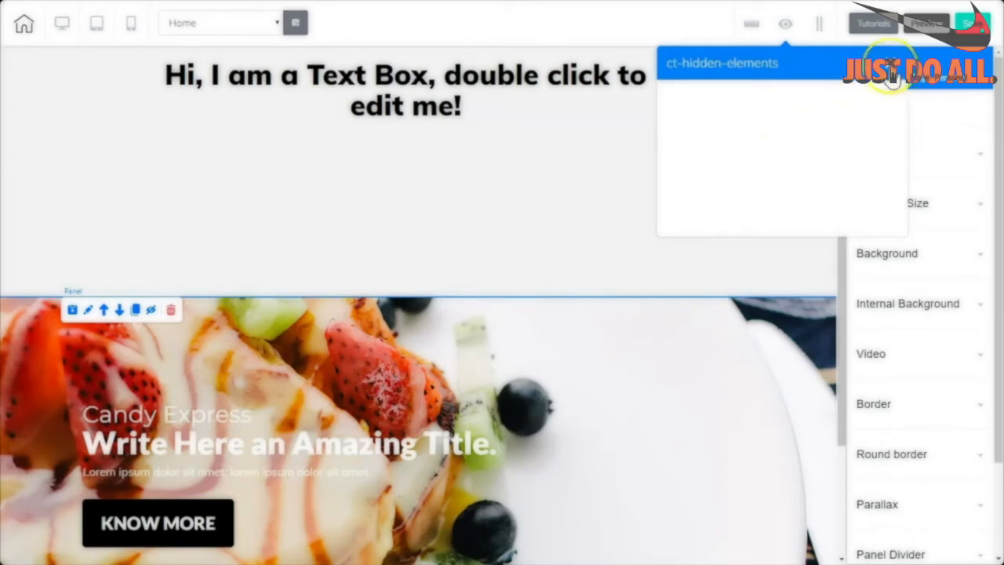
click(785, 25)
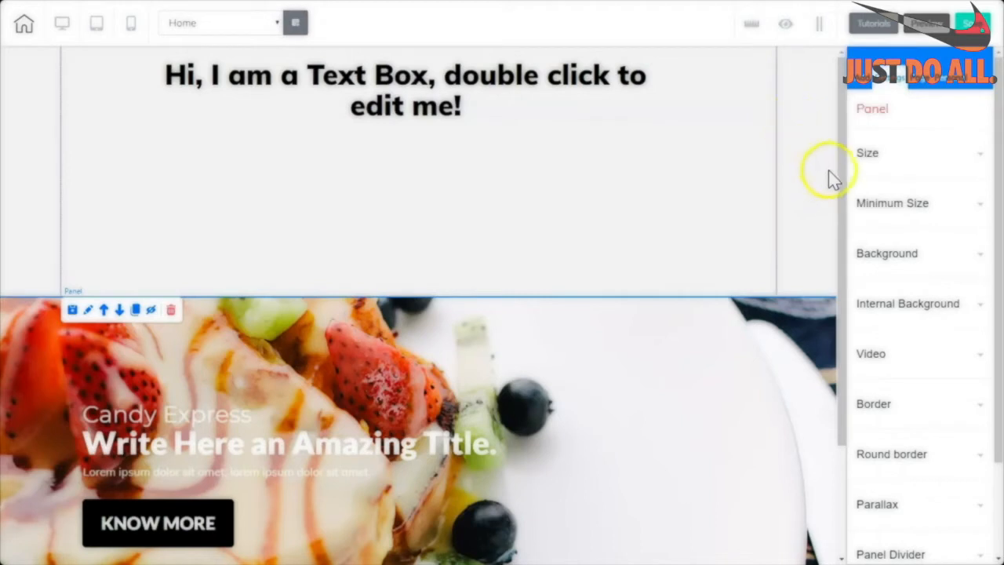
Delete the Candy Express hero panel and confirm the removal with 'That's fine'.
drag(843, 143, 856, 310)
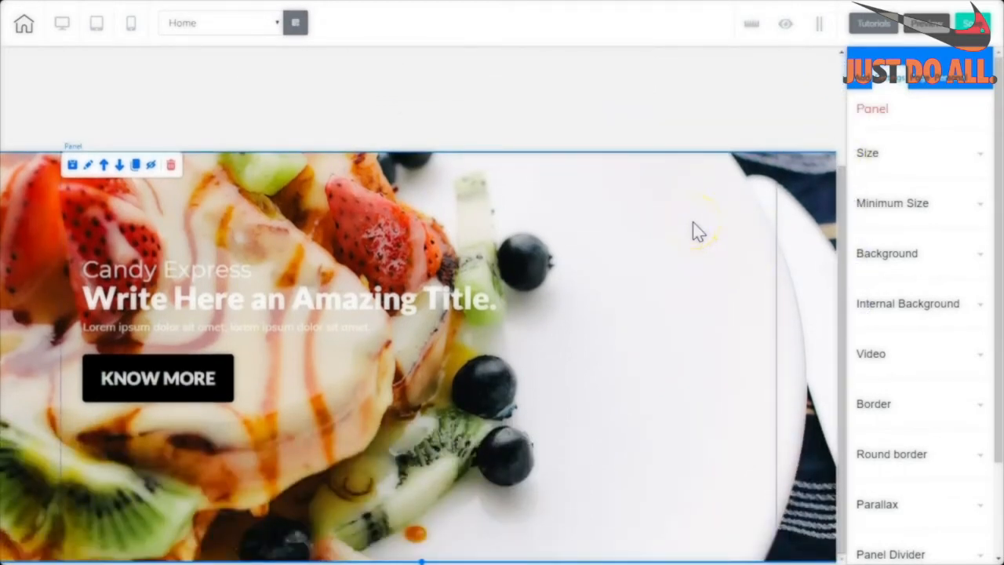
mouse_move(858, 264)
mouse_down()
mouse_move(852, 188)
mouse_move(854, 281)
mouse_up()
click(702, 257)
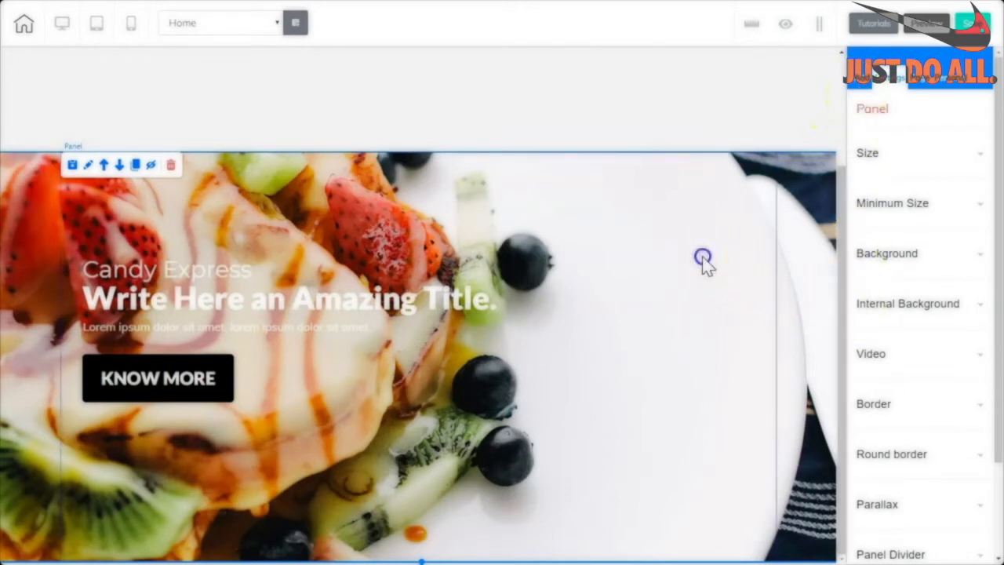
click(169, 167)
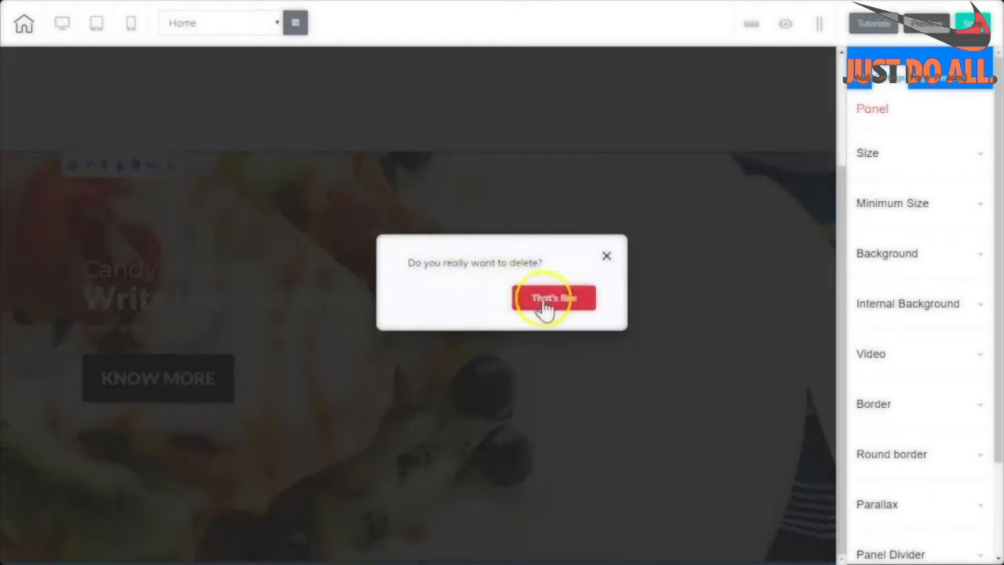
click(547, 306)
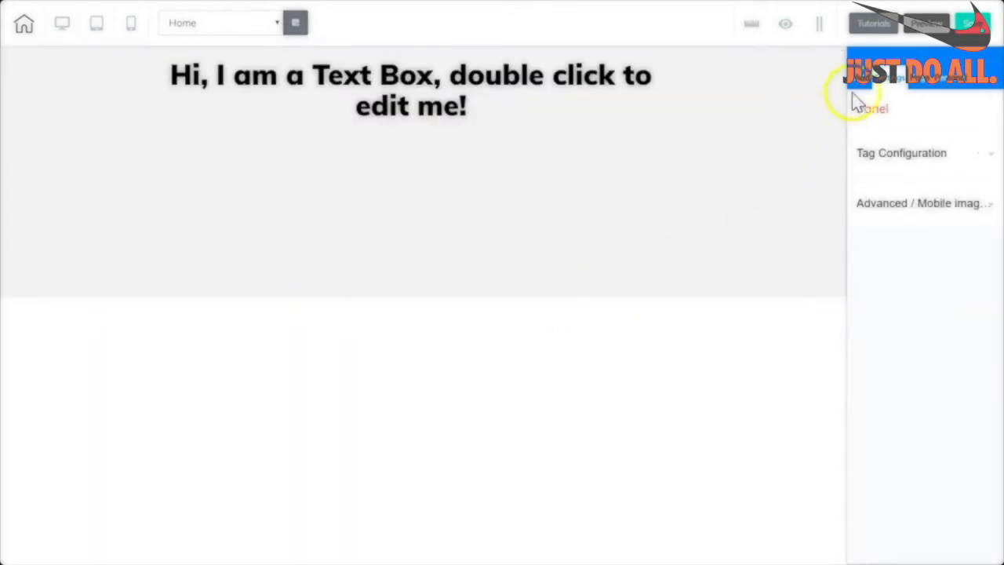
Open the panel templates and expand the Animated Video group.
click(868, 141)
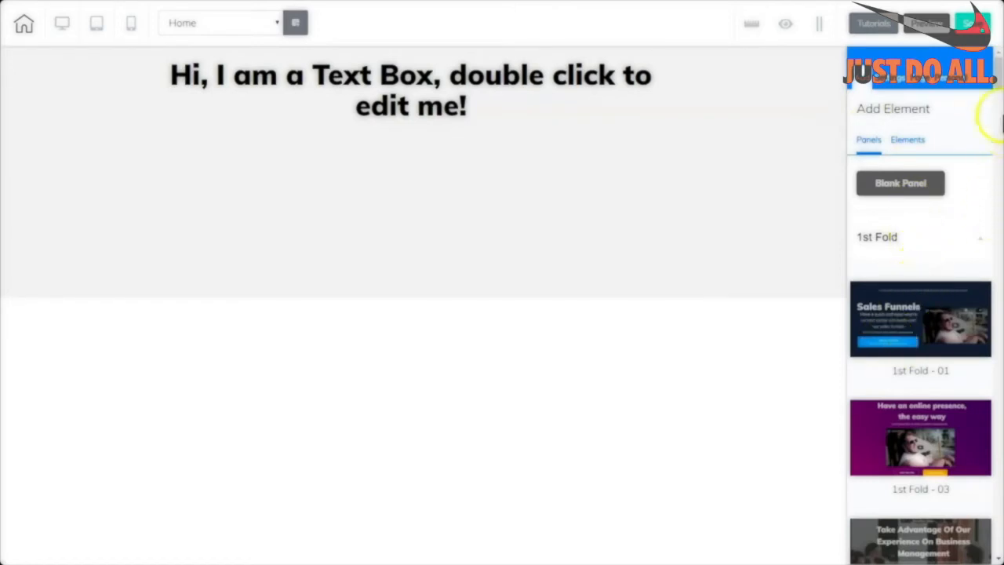
scroll(998, 109, down, 3)
drag(998, 116, 999, 217)
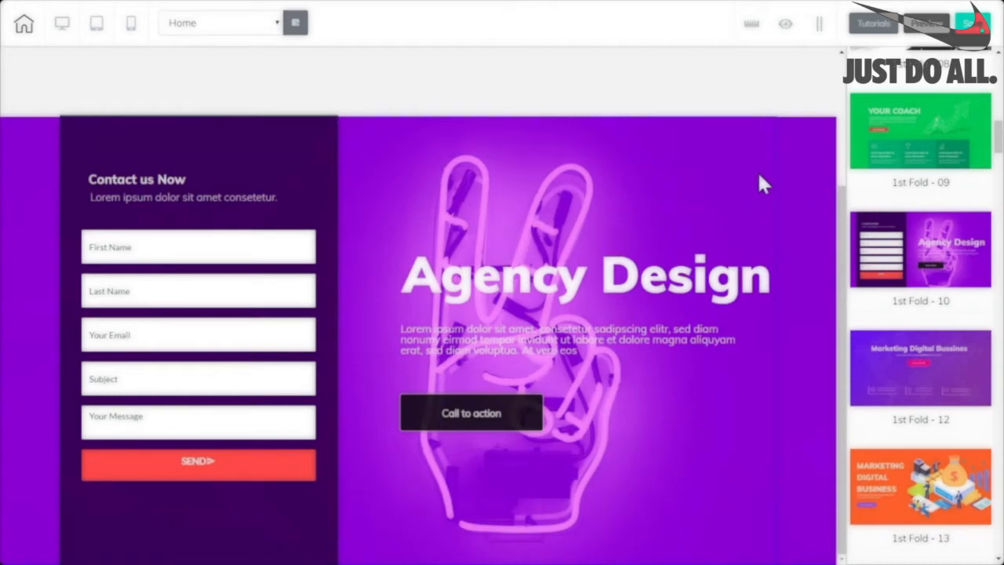
drag(998, 140, 999, 62)
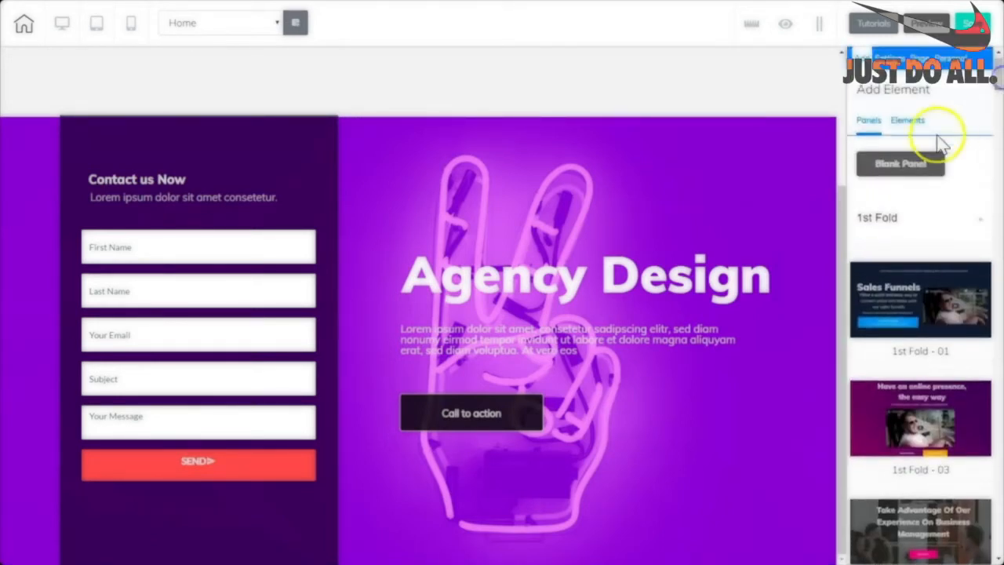
click(882, 222)
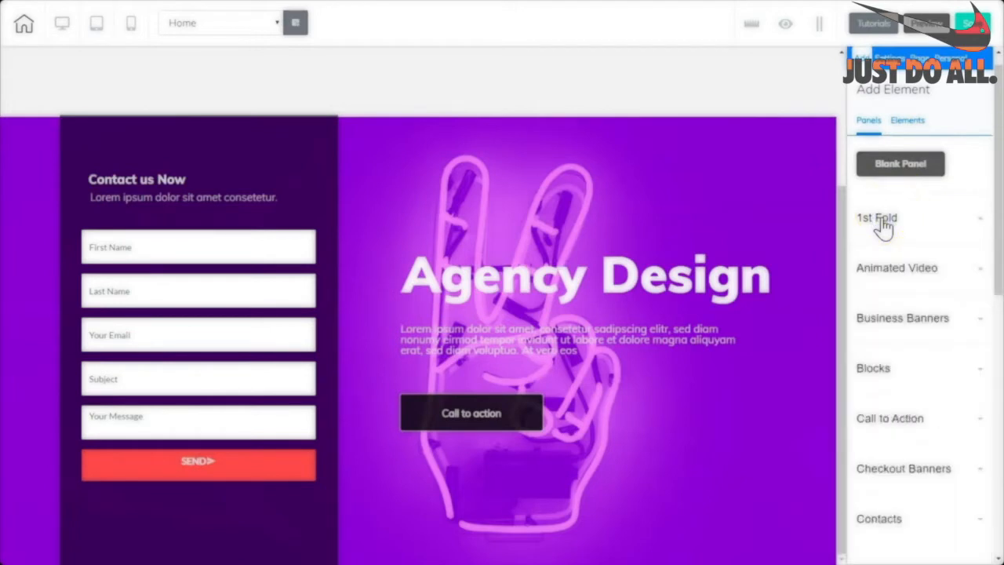
click(884, 274)
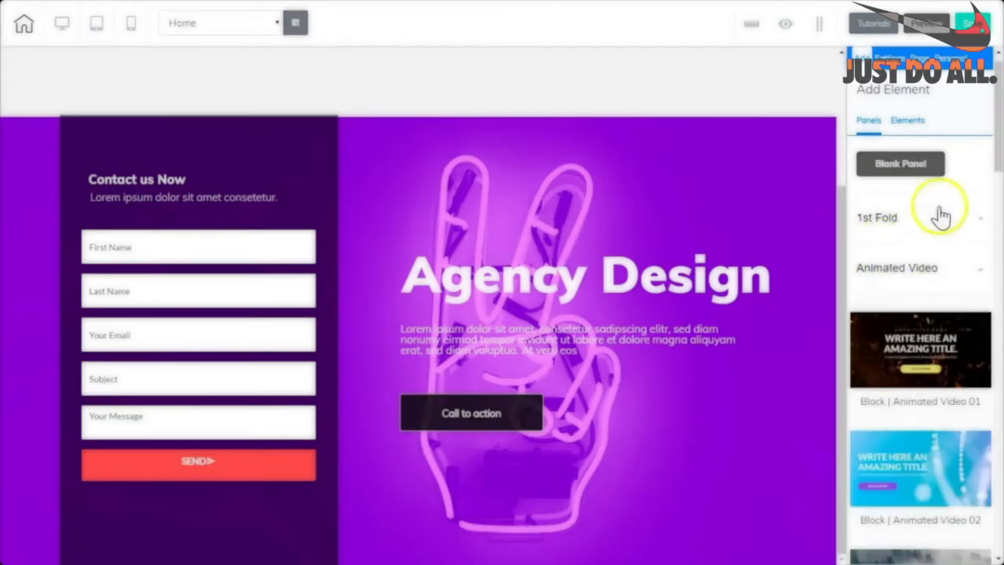
Delete the purple Agency Design panel and add the Animated Video 03 block.
click(807, 166)
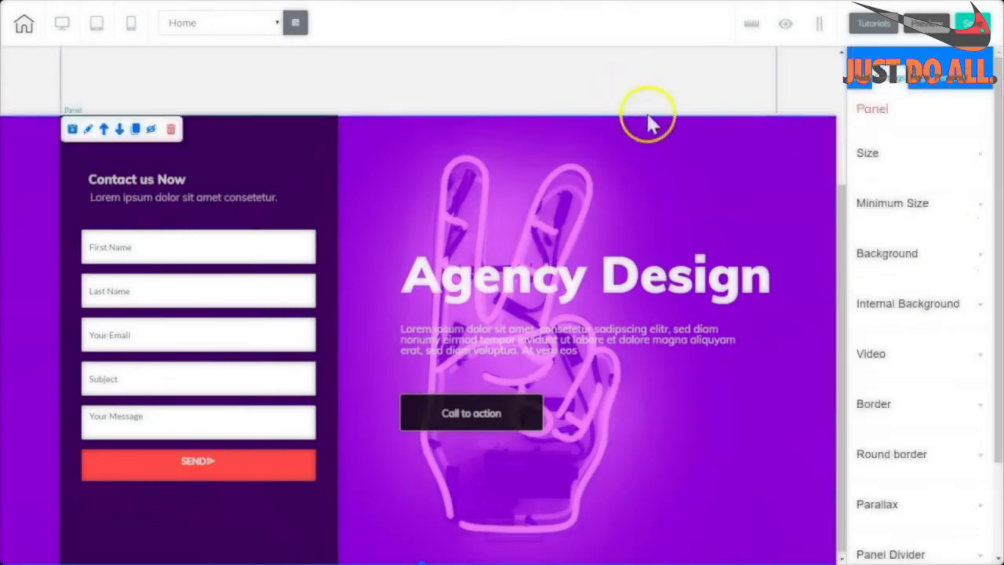
click(170, 131)
click(549, 296)
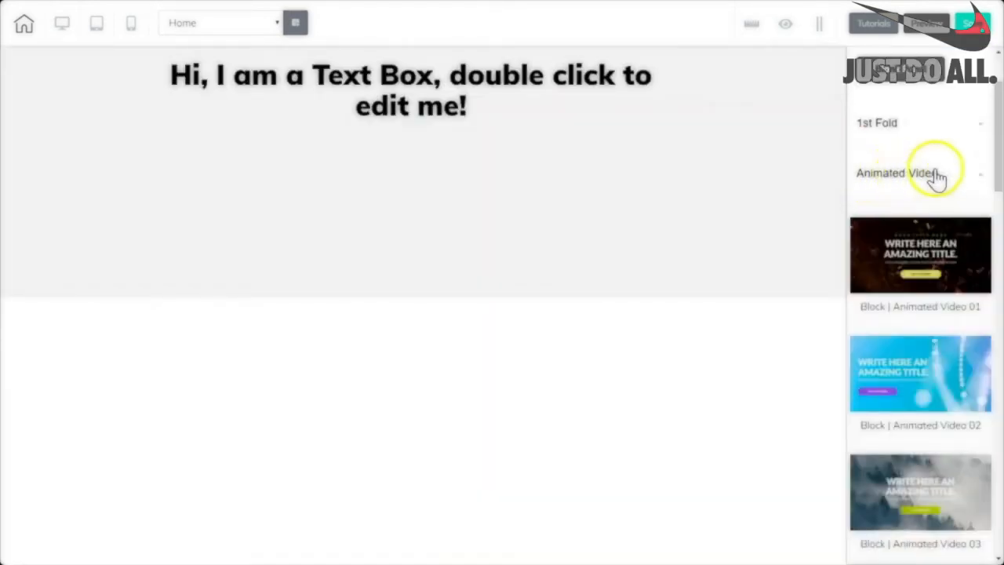
drag(996, 171, 996, 205)
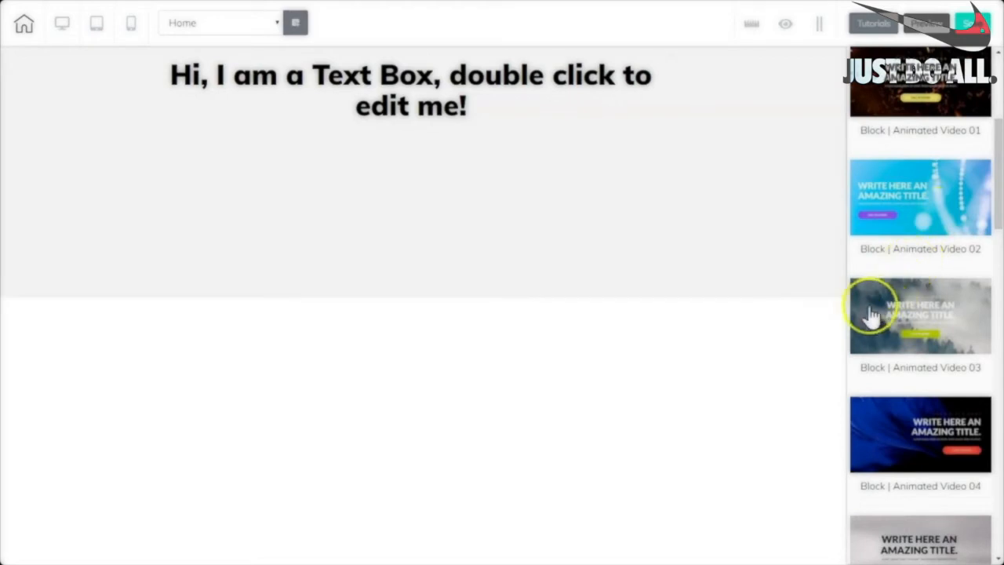
click(870, 315)
click(841, 354)
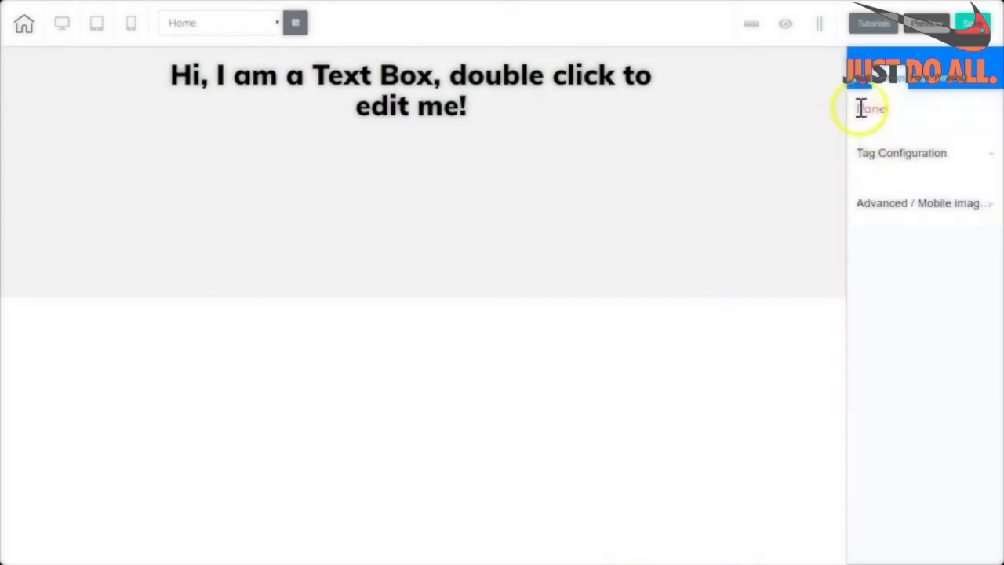
Return to the panel templates list and browse the Business Banners designs.
click(860, 78)
click(871, 137)
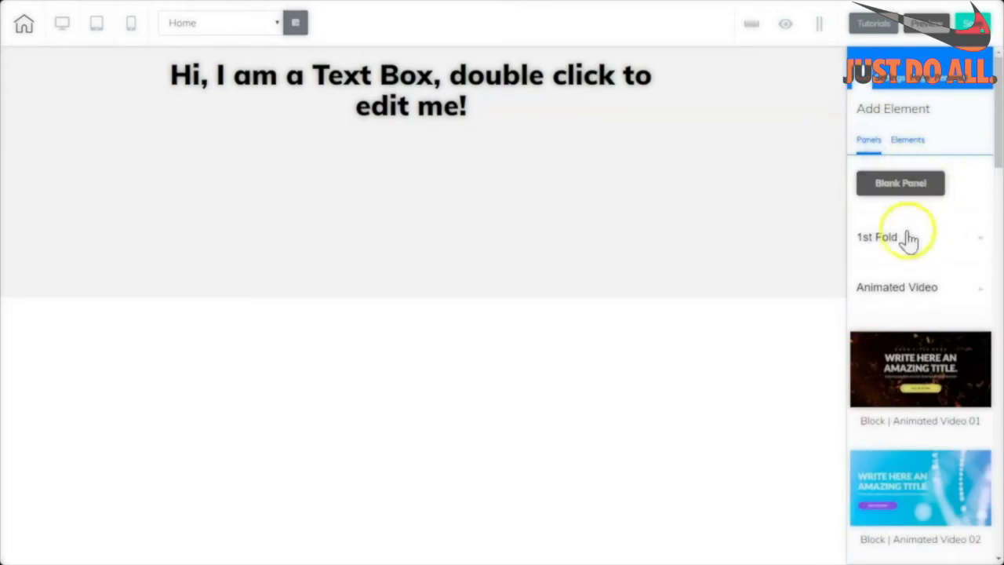
click(880, 288)
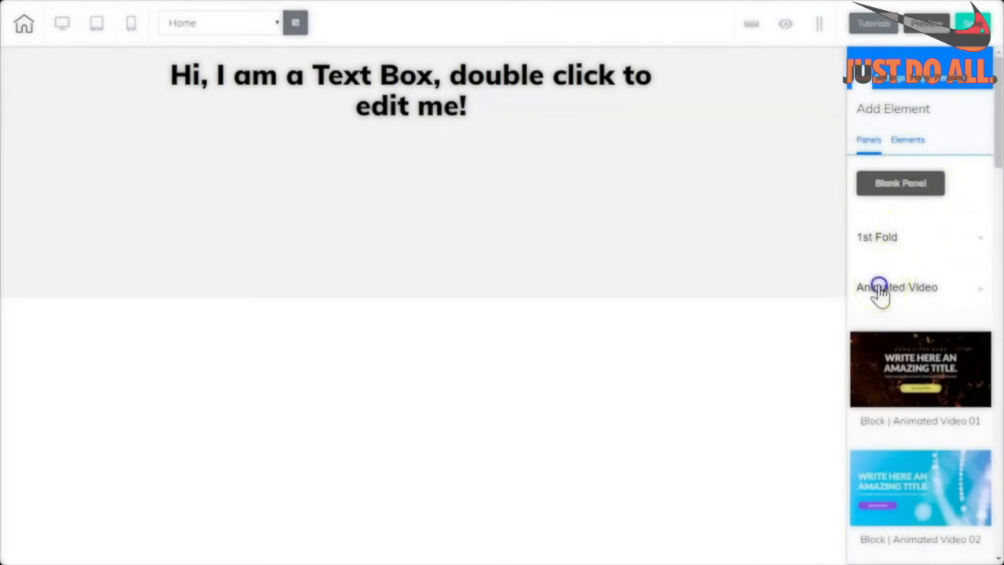
drag(992, 212, 994, 300)
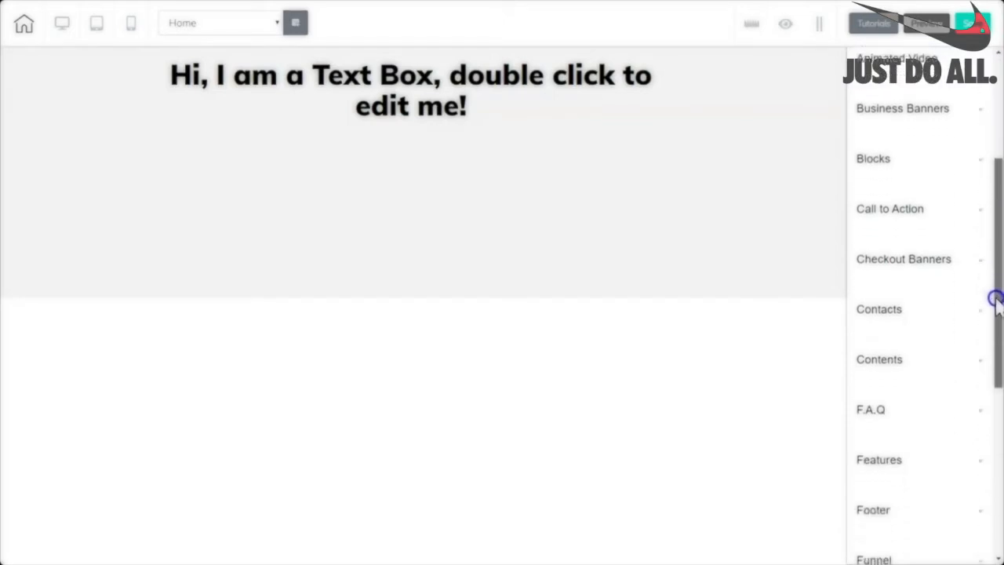
click(886, 108)
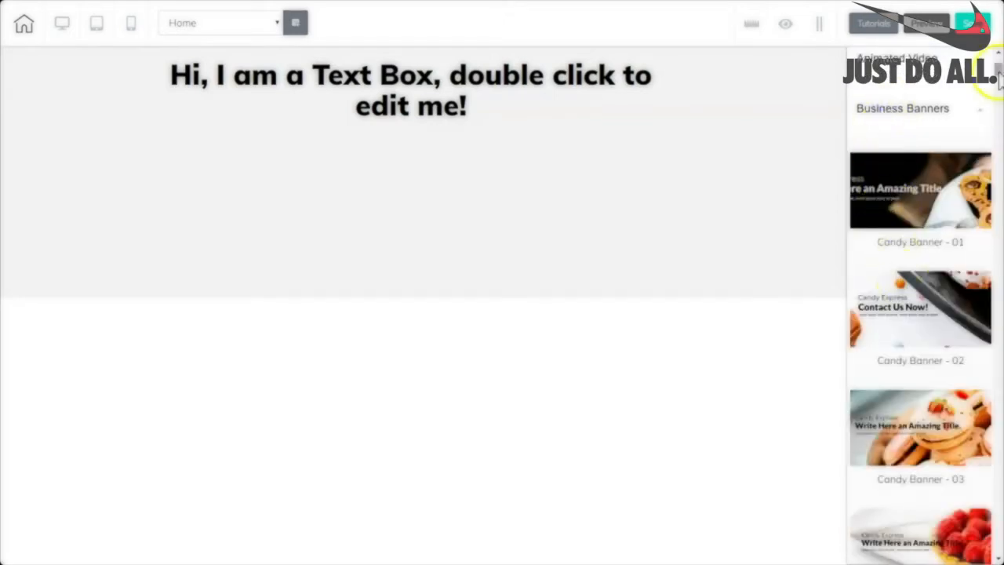
mouse_move(998, 79)
mouse_down()
mouse_move(1000, 145)
mouse_move(999, 66)
mouse_up()
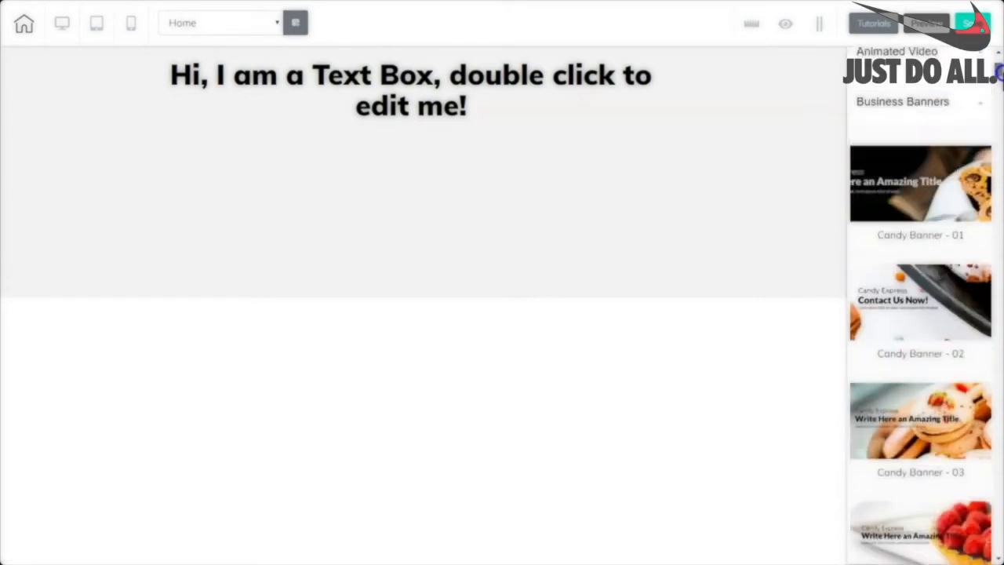
click(885, 104)
Browse the Blocks and Contacts panel templates.
click(875, 157)
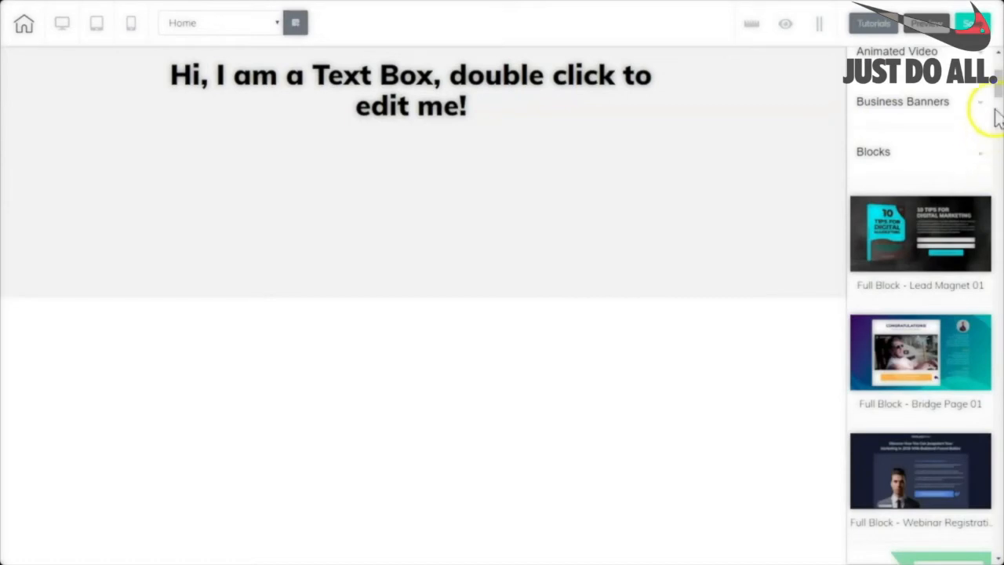
drag(996, 90, 993, 129)
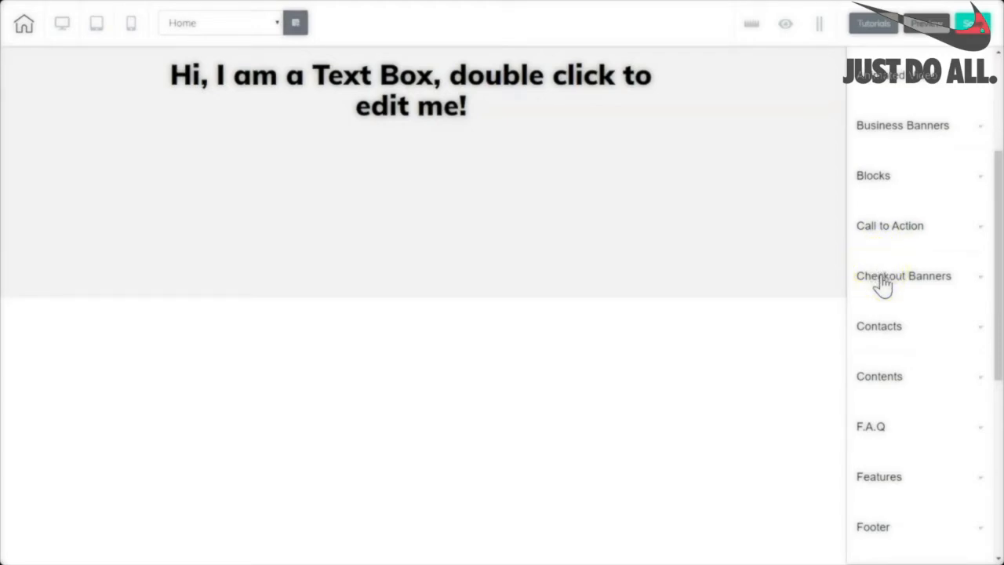
scroll(880, 279, down, 2)
click(873, 170)
drag(998, 213, 1000, 394)
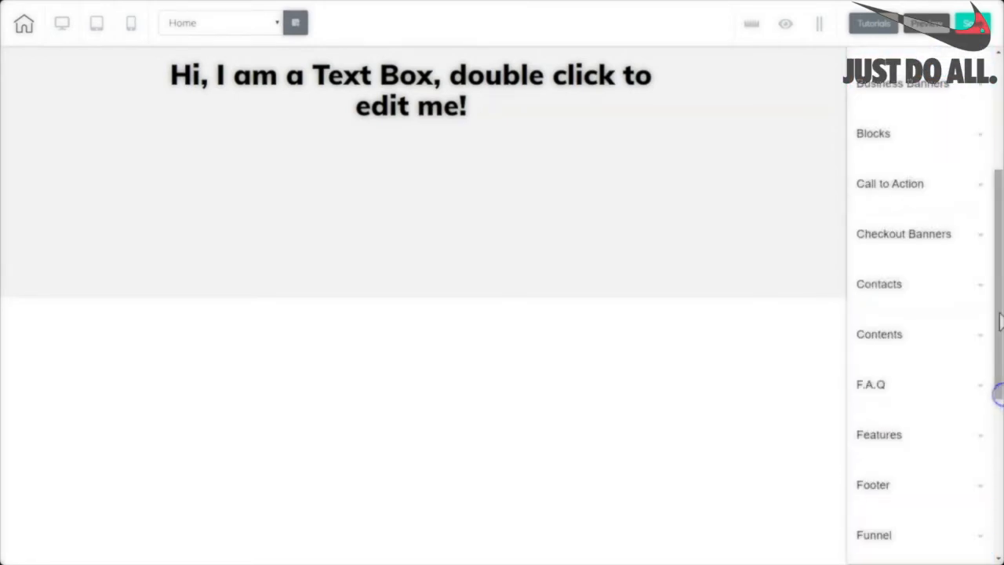
drag(997, 313, 999, 455)
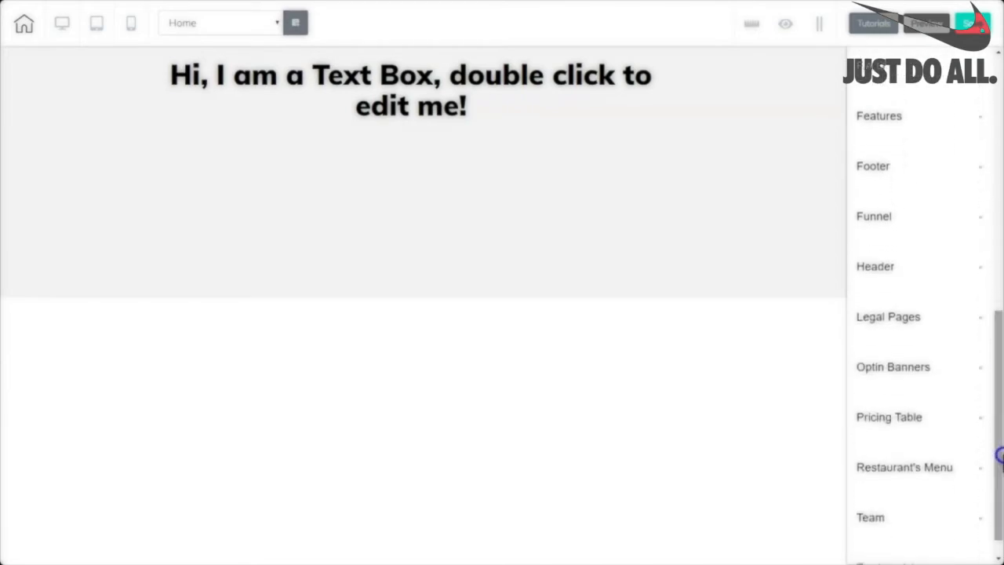
click(873, 168)
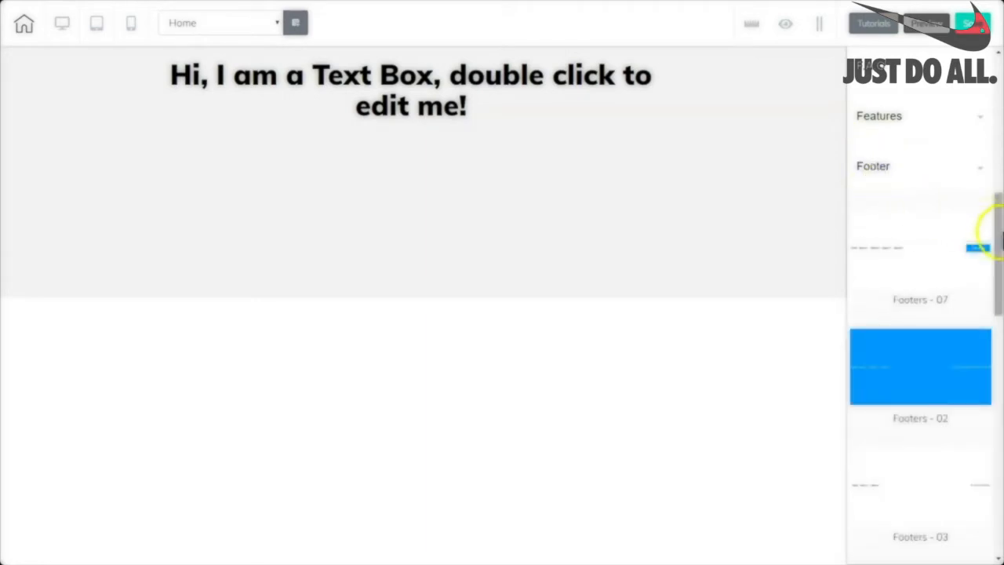
drag(999, 243, 999, 423)
drag(999, 423, 999, 405)
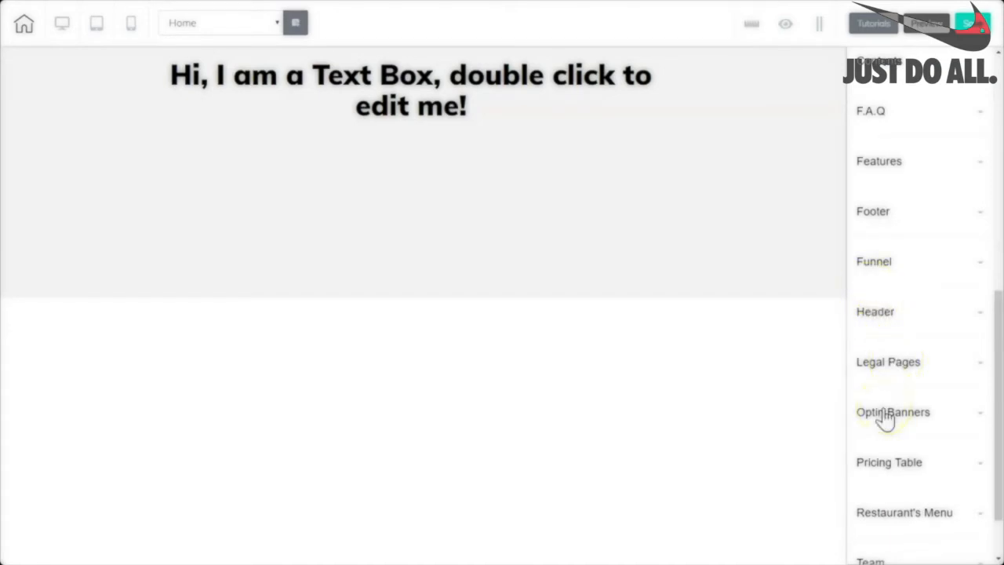
drag(997, 365, 993, 458)
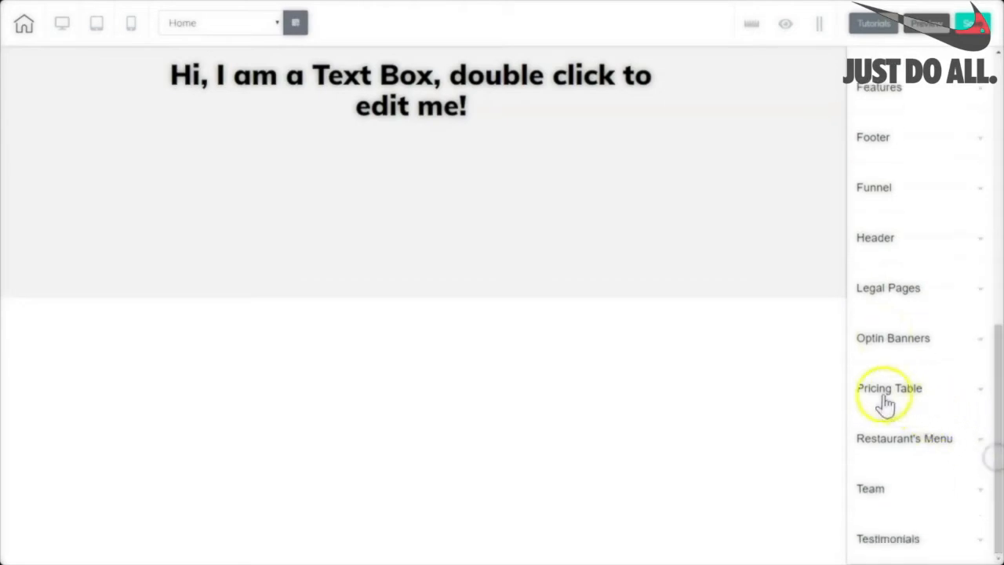
click(889, 439)
drag(996, 249, 993, 319)
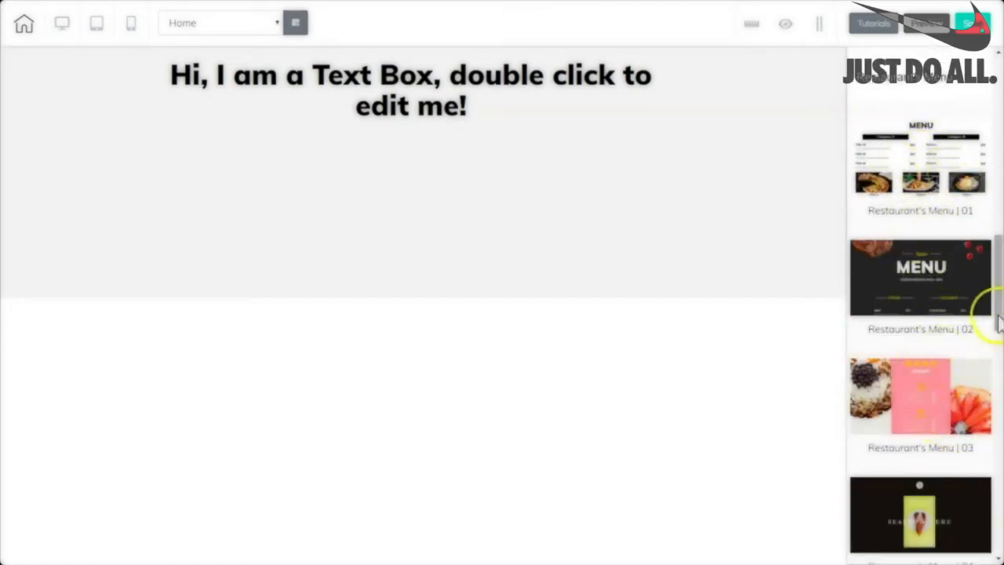
drag(998, 323, 995, 271)
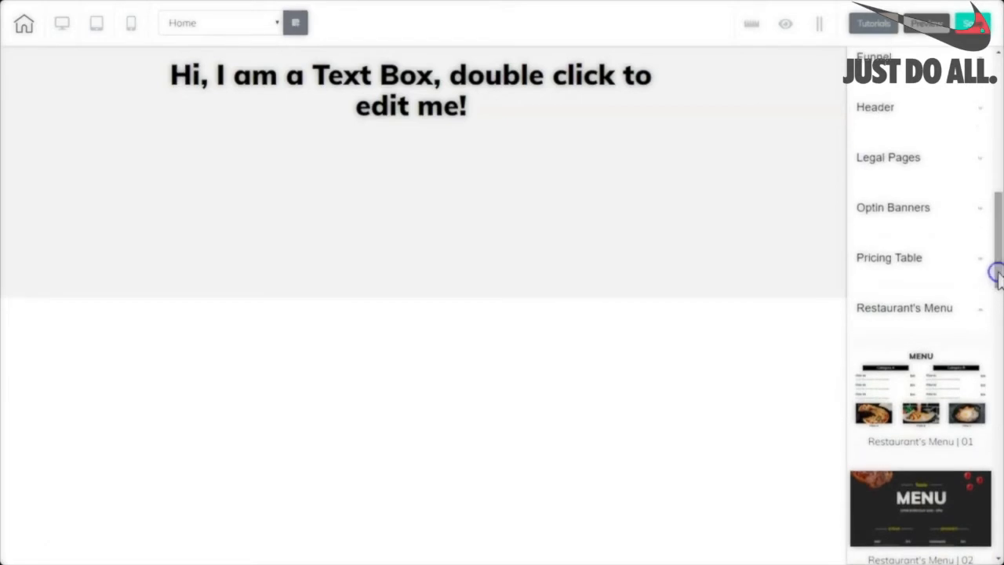
click(904, 312)
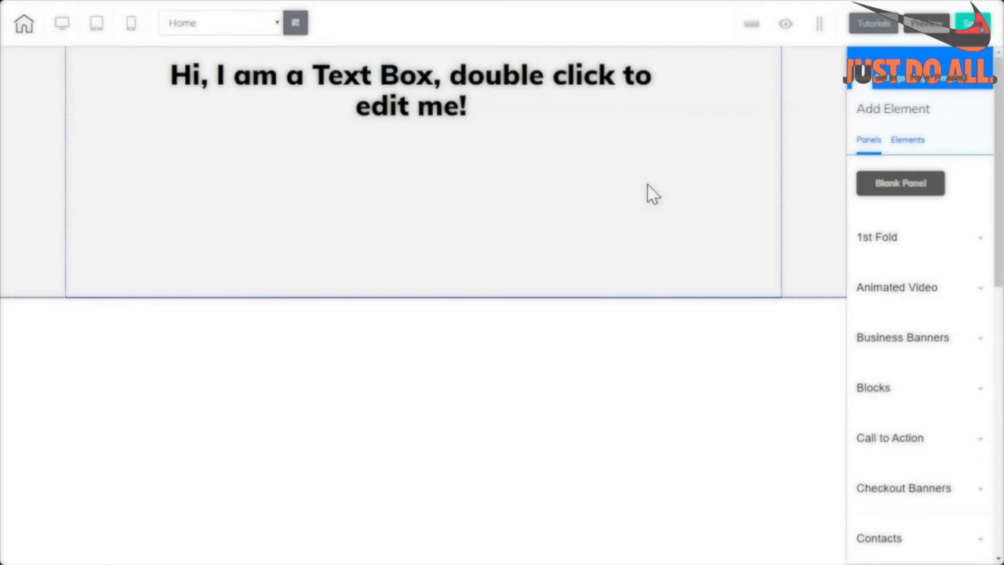
click(908, 143)
Switch to the Elements list, expand Texts and place a Lorem ipsum paragraph in the top section.
click(867, 143)
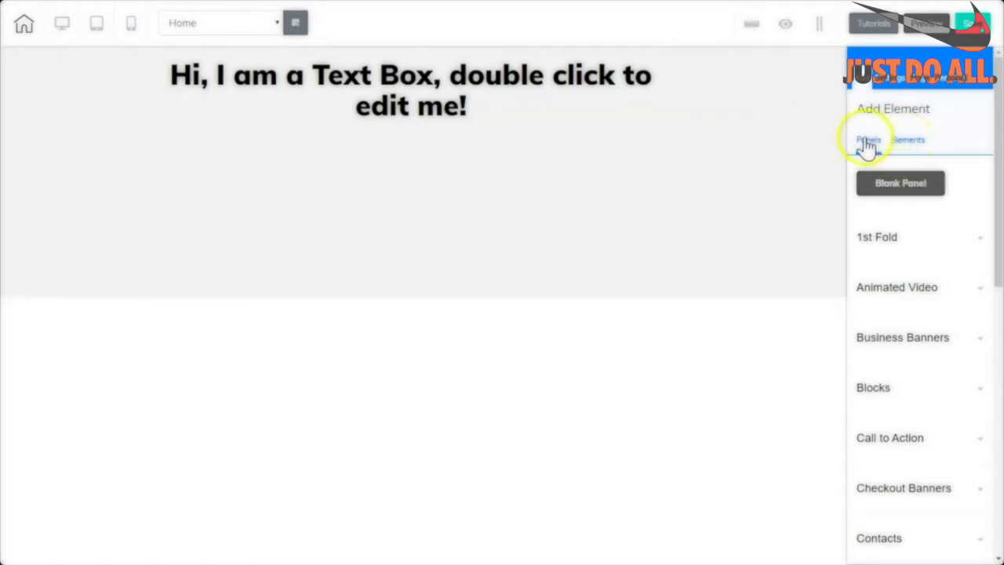
click(906, 145)
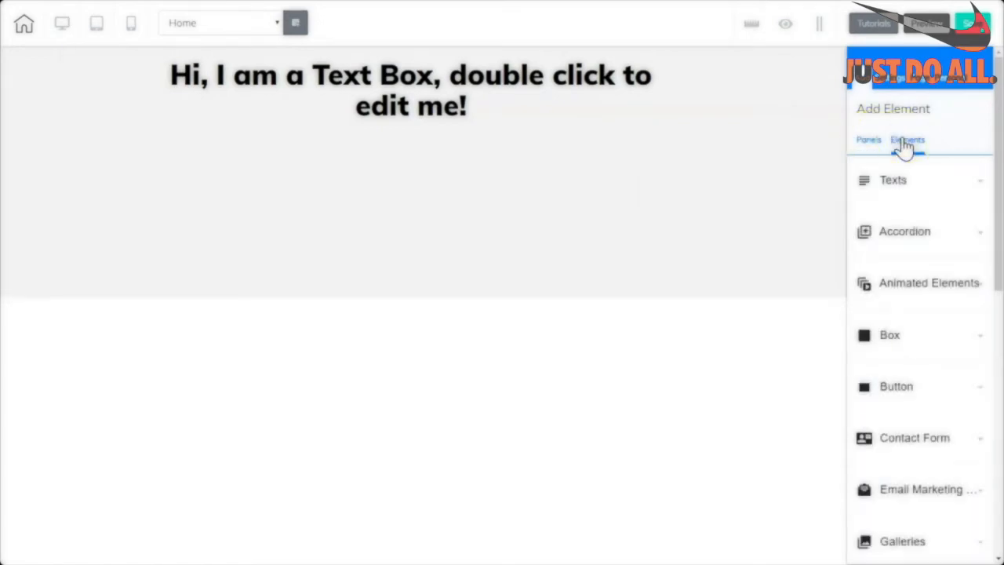
click(914, 148)
click(892, 183)
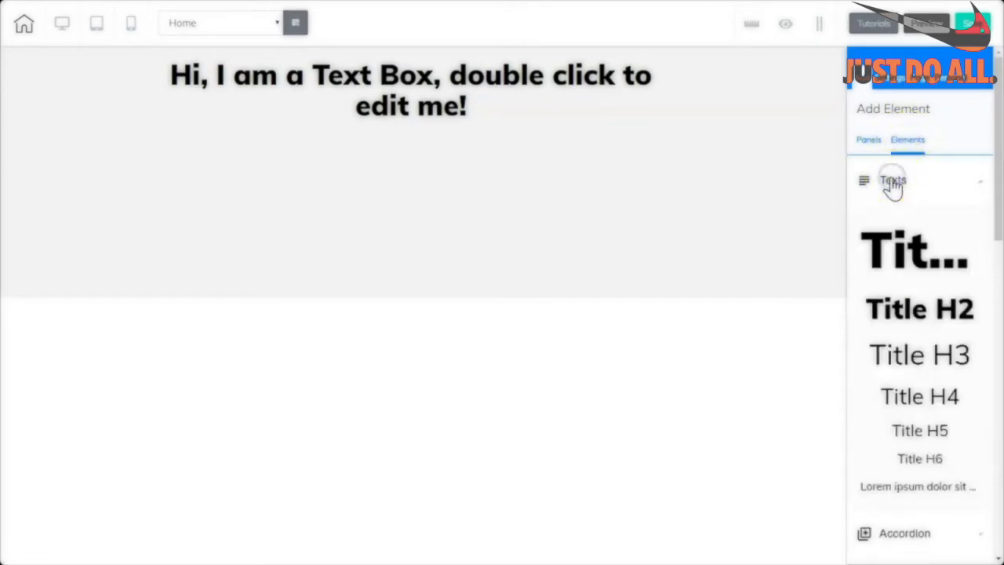
drag(992, 202, 997, 274)
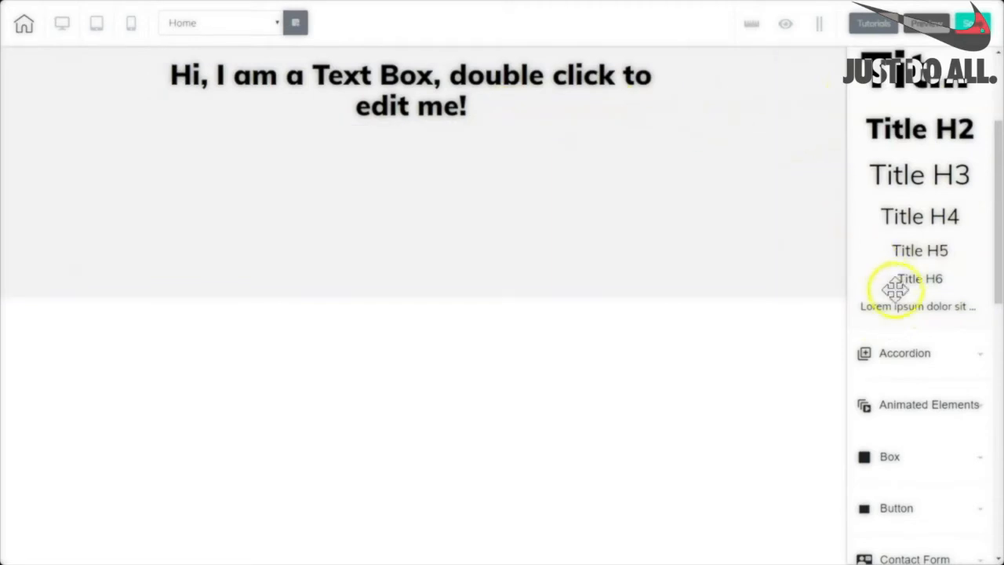
drag(925, 308, 497, 183)
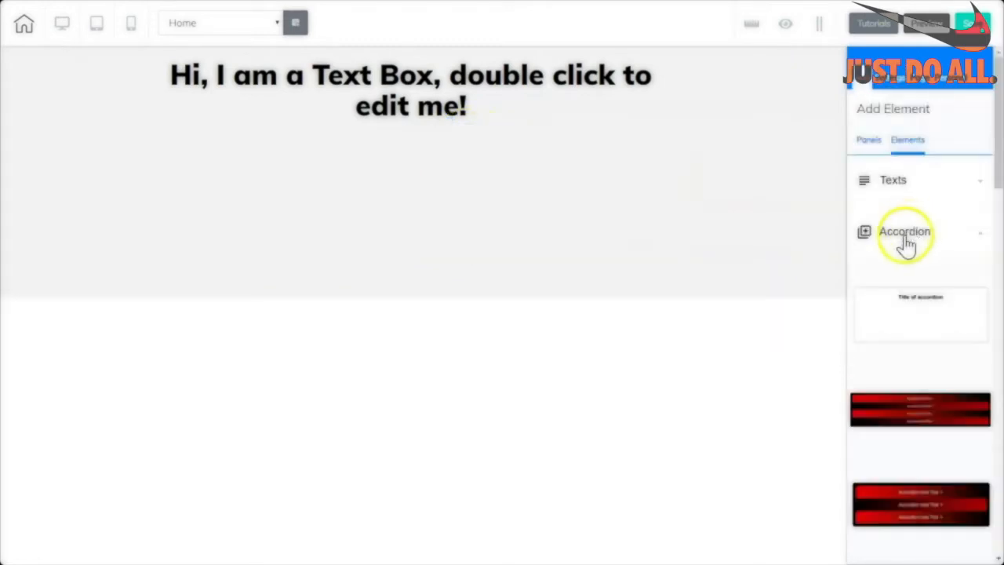
Place the red and black accordion below the heading and preview its first item.
drag(920, 410, 608, 212)
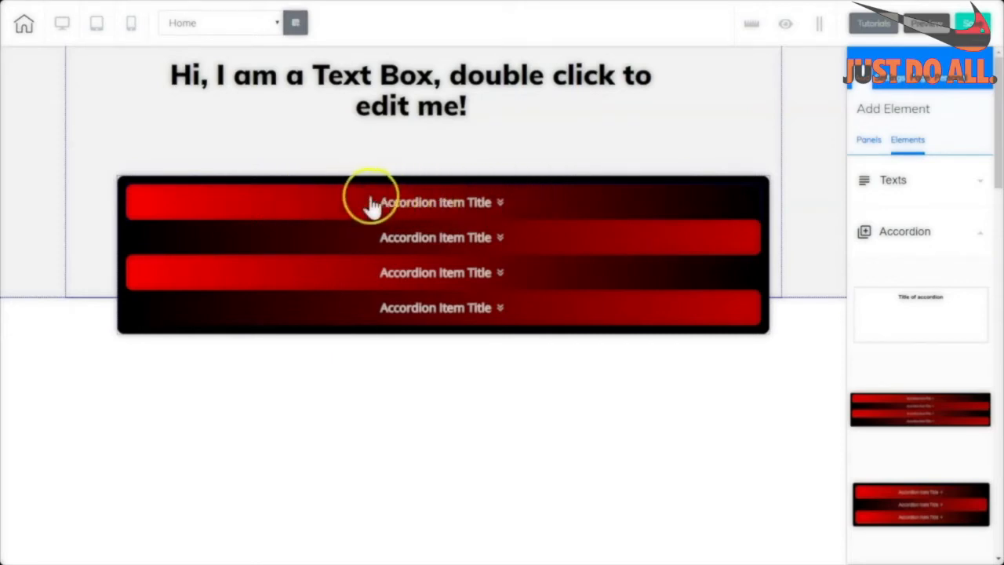
click(449, 204)
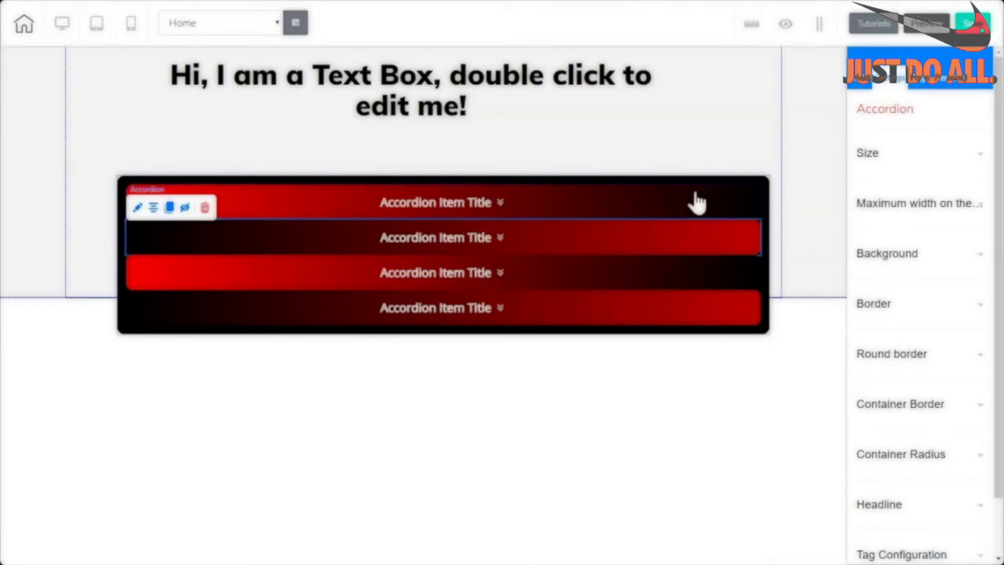
click(686, 202)
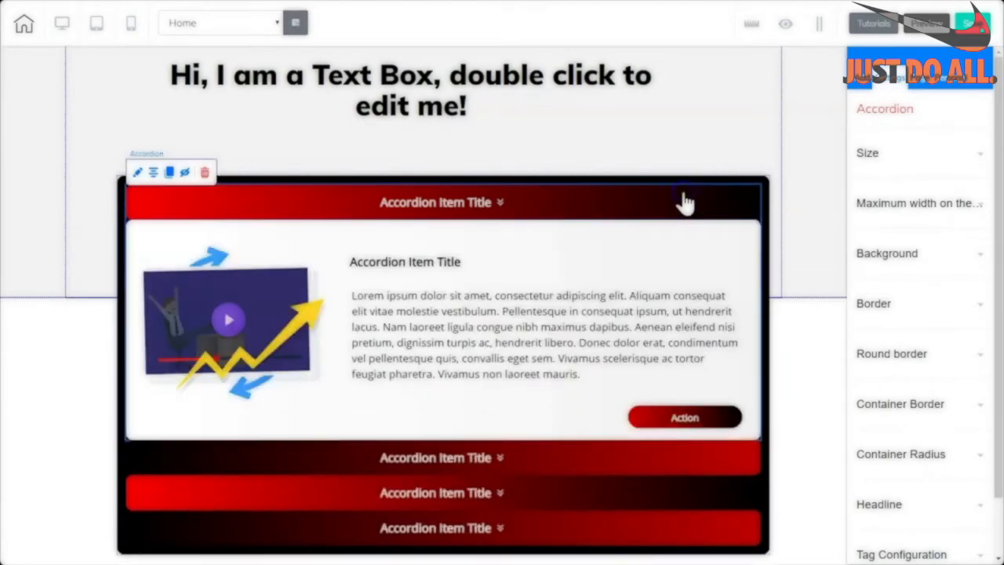
Select the whole Accordion Group and delete it, confirming with 'That's fine'.
click(680, 187)
click(475, 173)
click(475, 177)
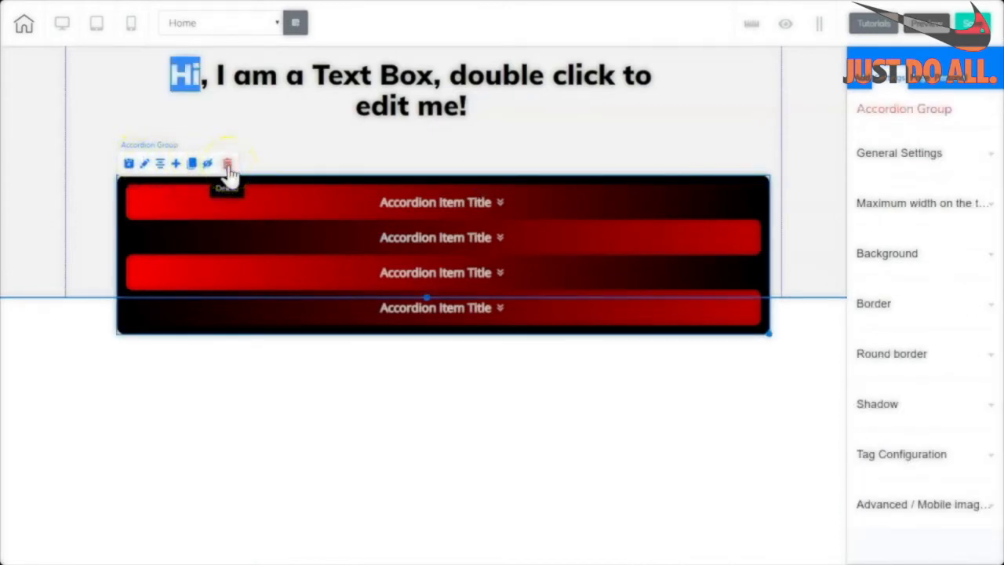
click(228, 165)
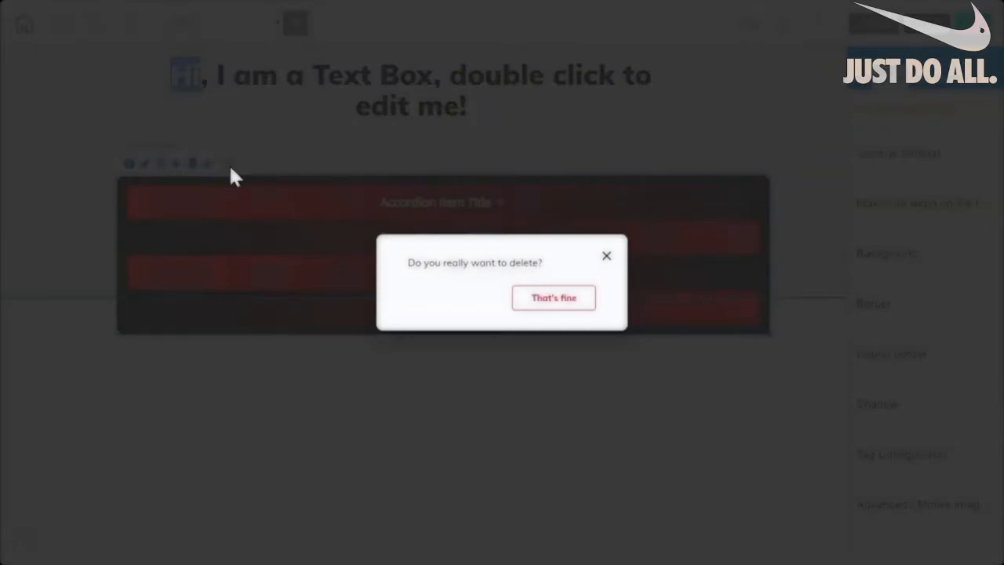
click(555, 305)
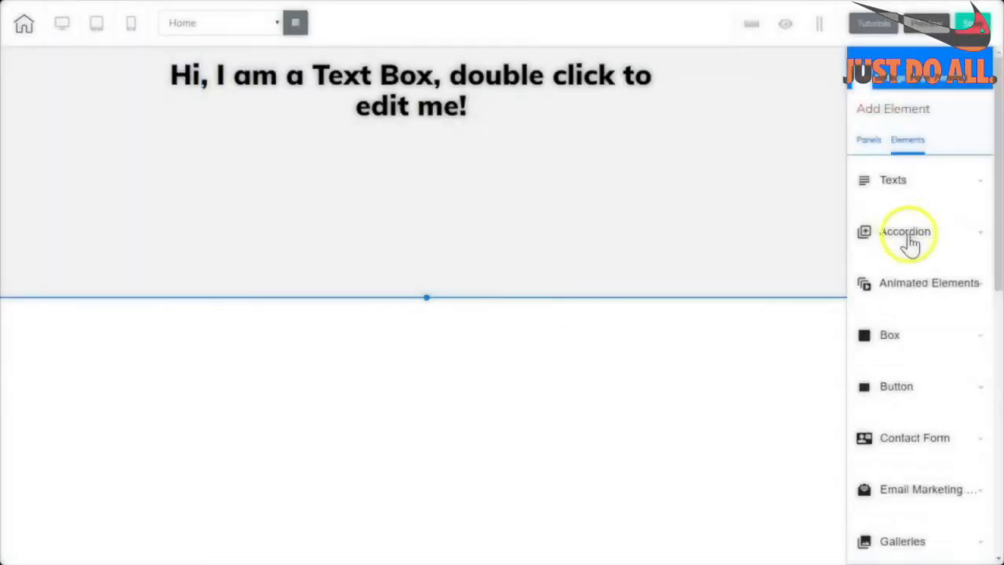
click(974, 282)
drag(994, 238, 998, 289)
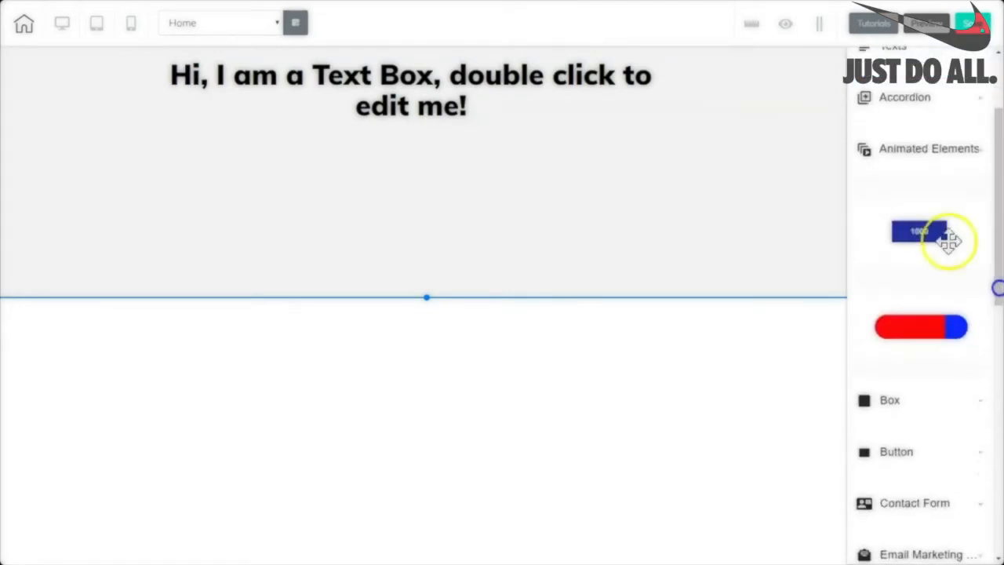
click(923, 156)
click(894, 204)
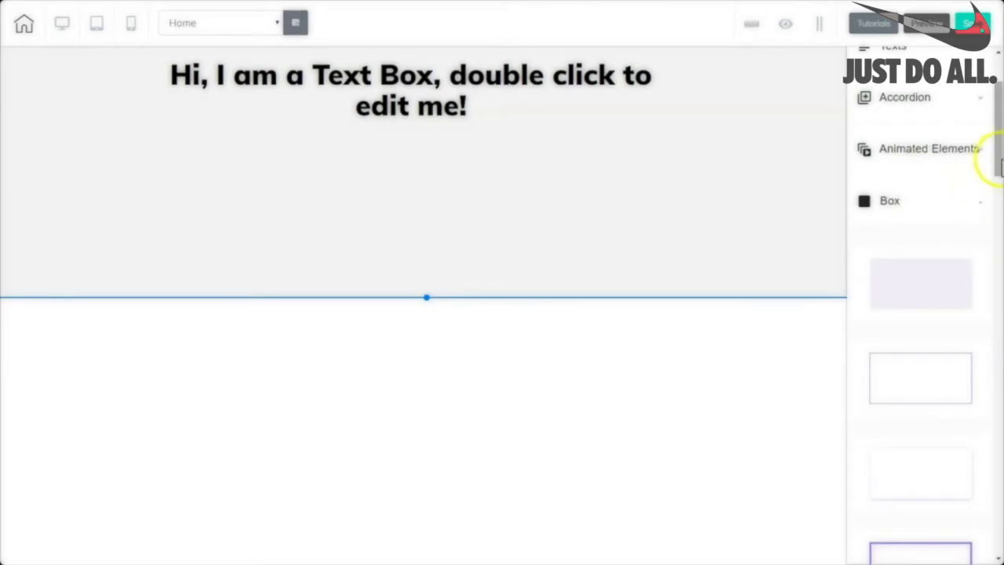
drag(1000, 160, 993, 298)
click(894, 258)
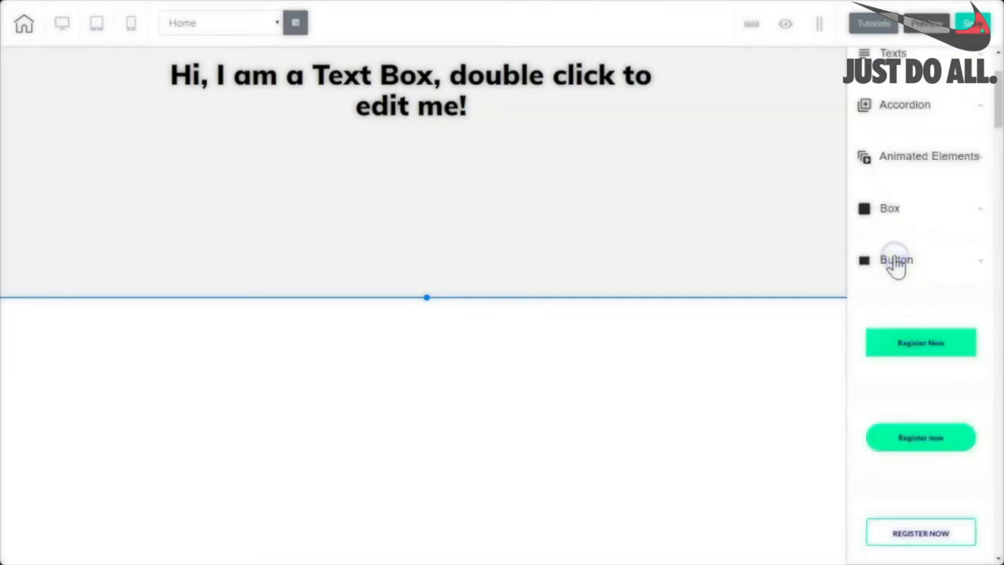
drag(994, 105, 998, 363)
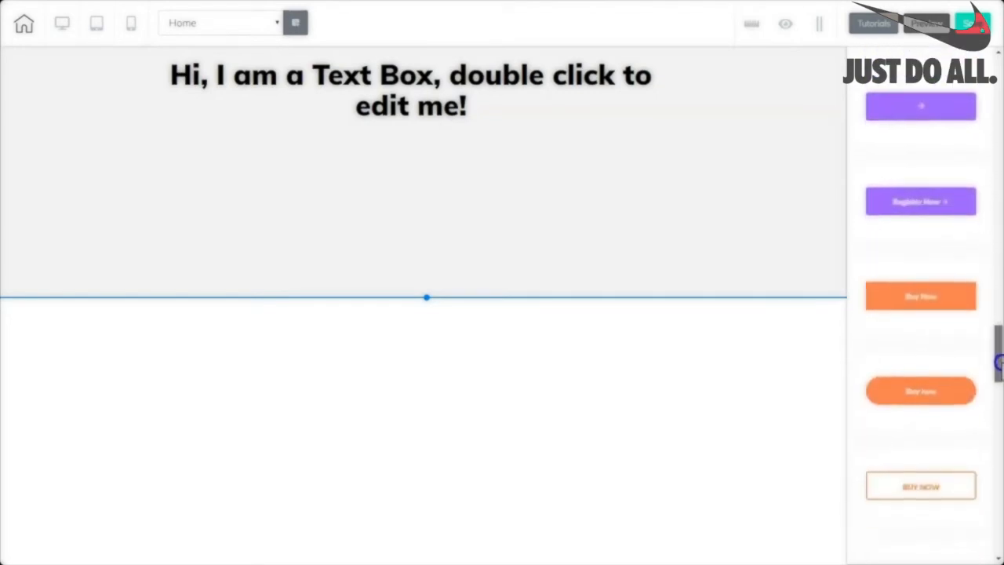
scroll(997, 361, down, 3)
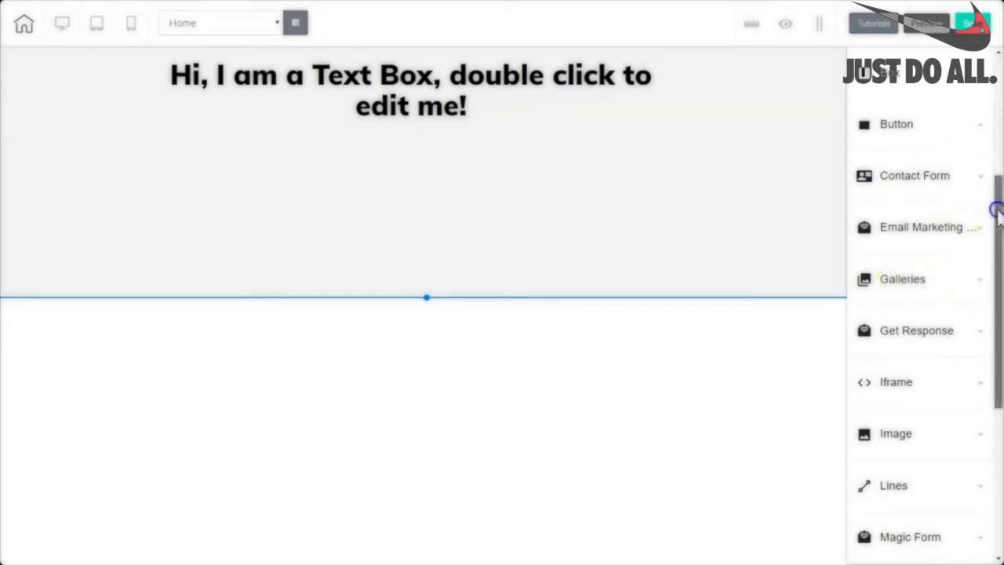
drag(996, 209, 994, 305)
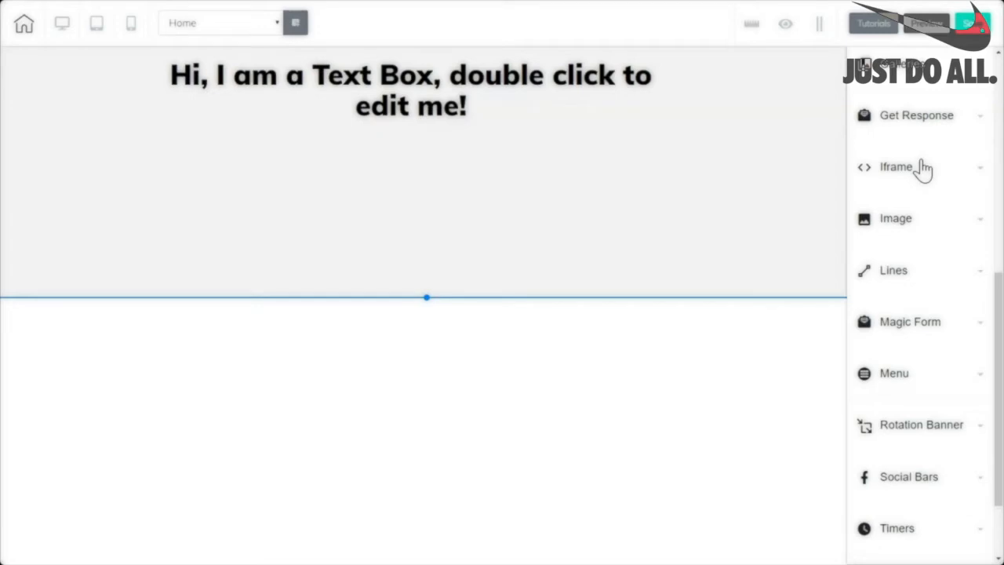
Place the sunset landscape image from the Image category onto the panel.
click(895, 224)
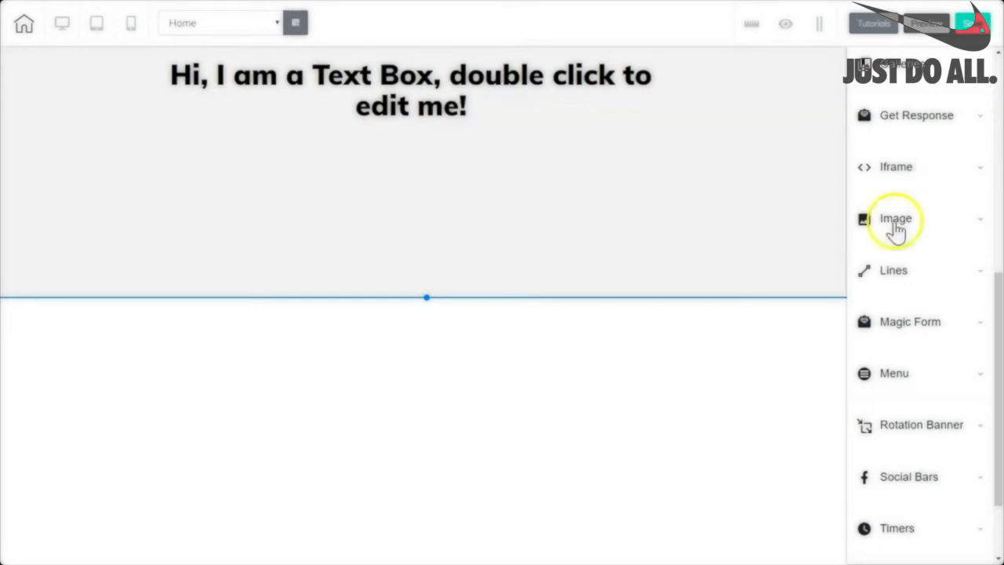
click(895, 225)
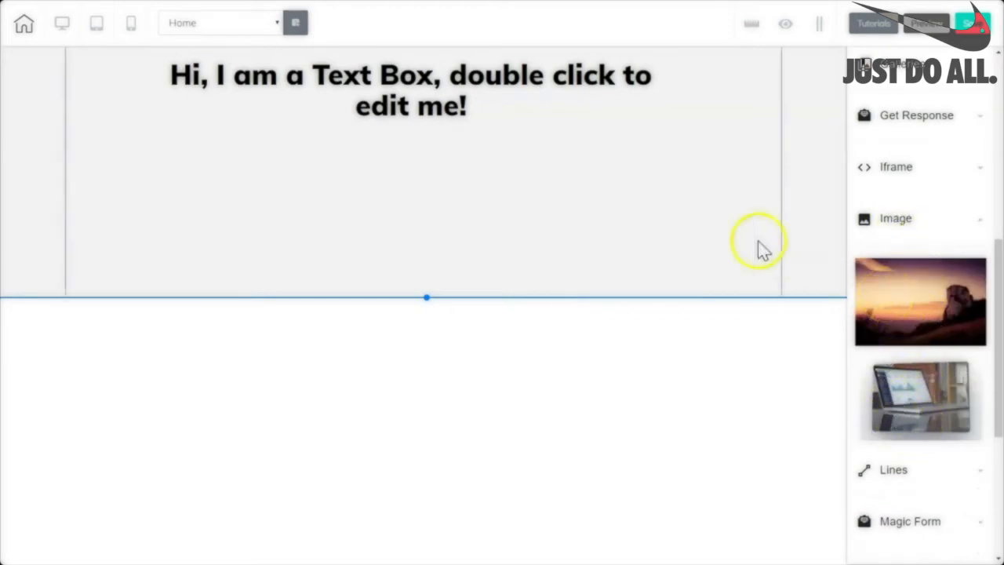
drag(898, 272, 573, 191)
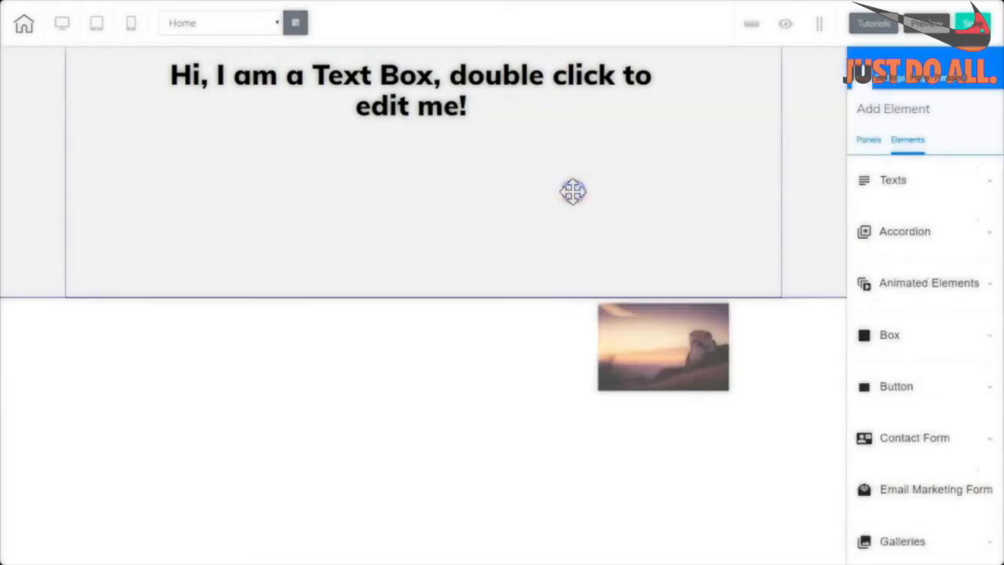
click(658, 217)
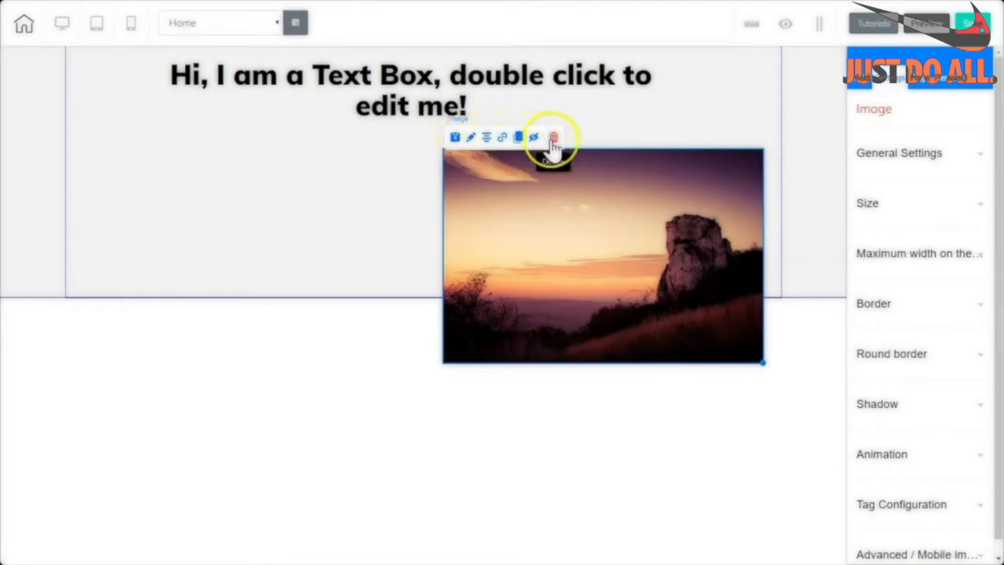
Duplicate the image, shrink the left copy and move the other copy to the right.
click(518, 139)
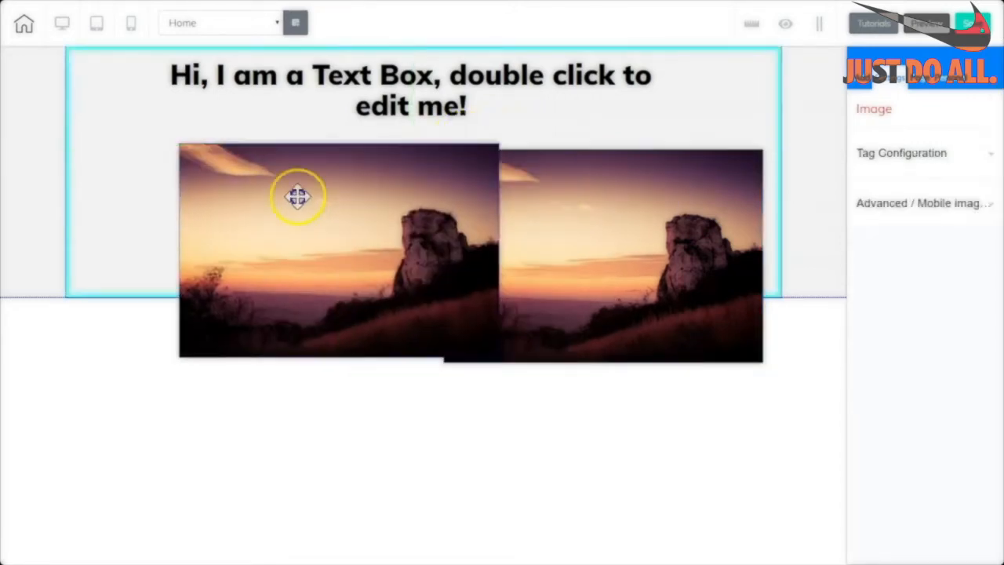
click(246, 200)
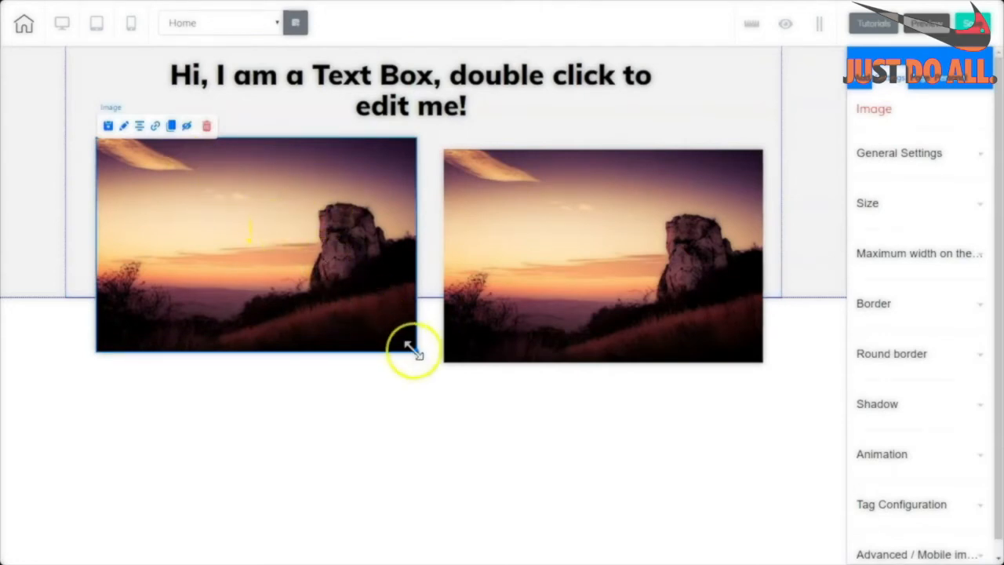
drag(413, 351, 372, 322)
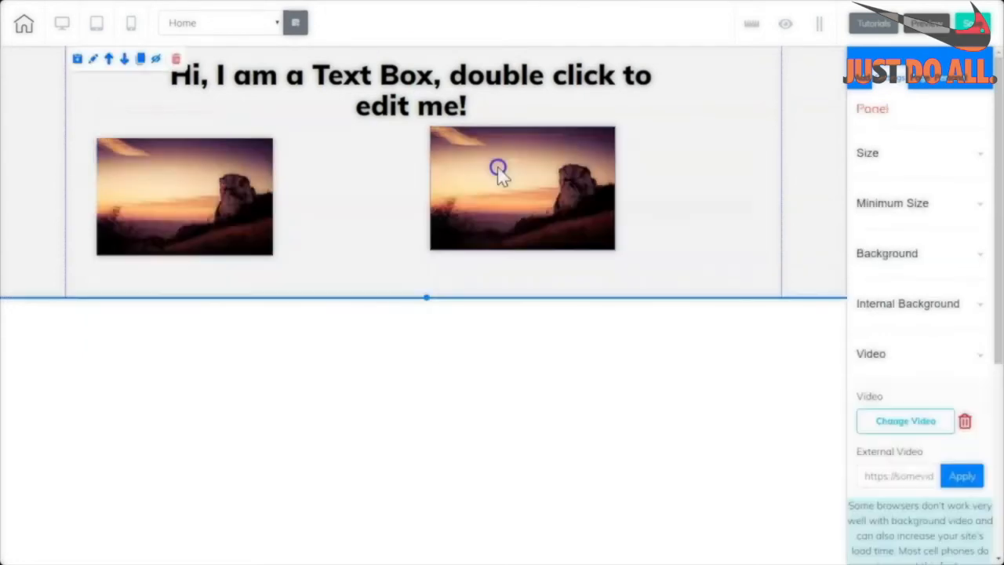
drag(500, 169, 603, 168)
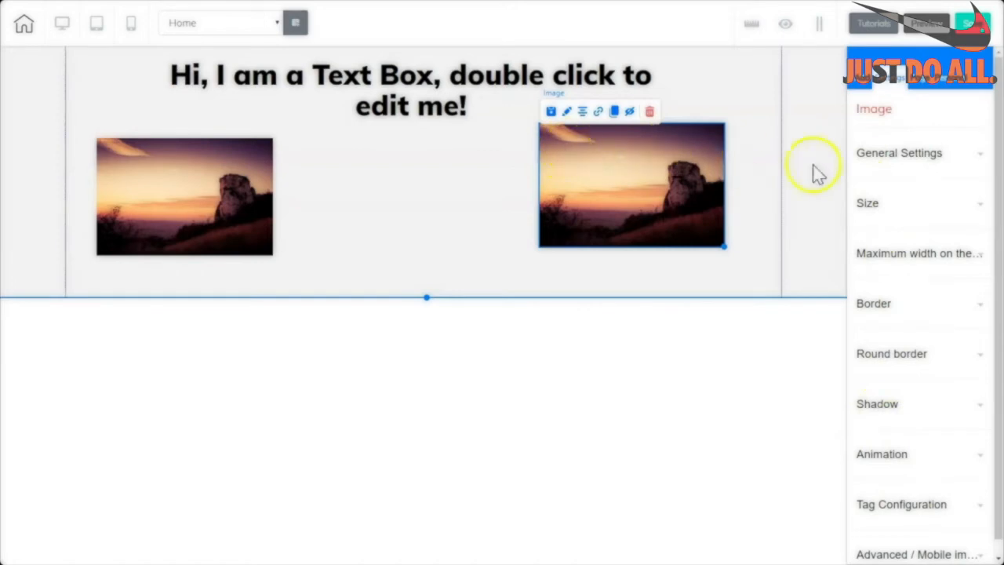
Open the right image's General Settings and cancel out of the Change image library.
click(980, 156)
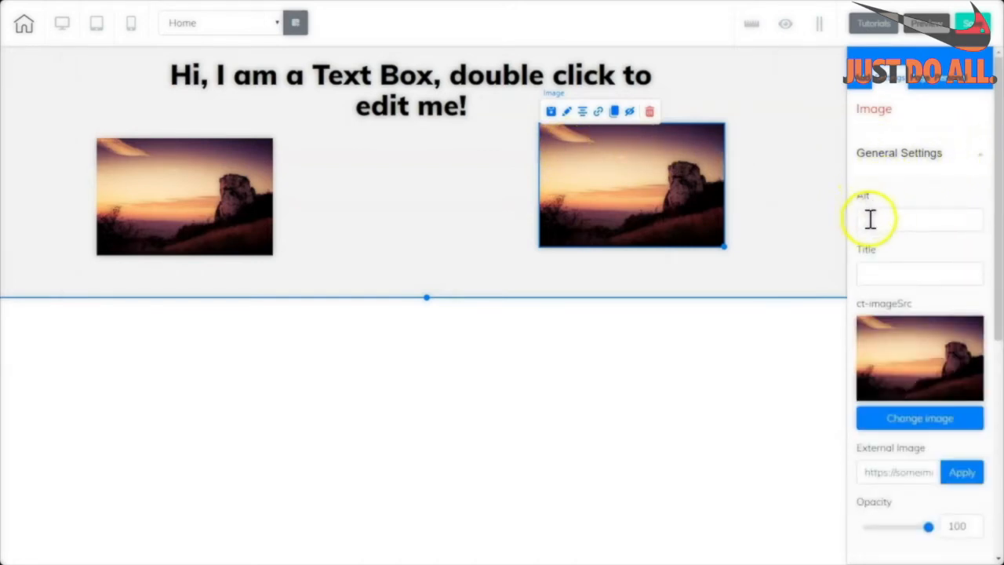
scroll(987, 278, down, 3)
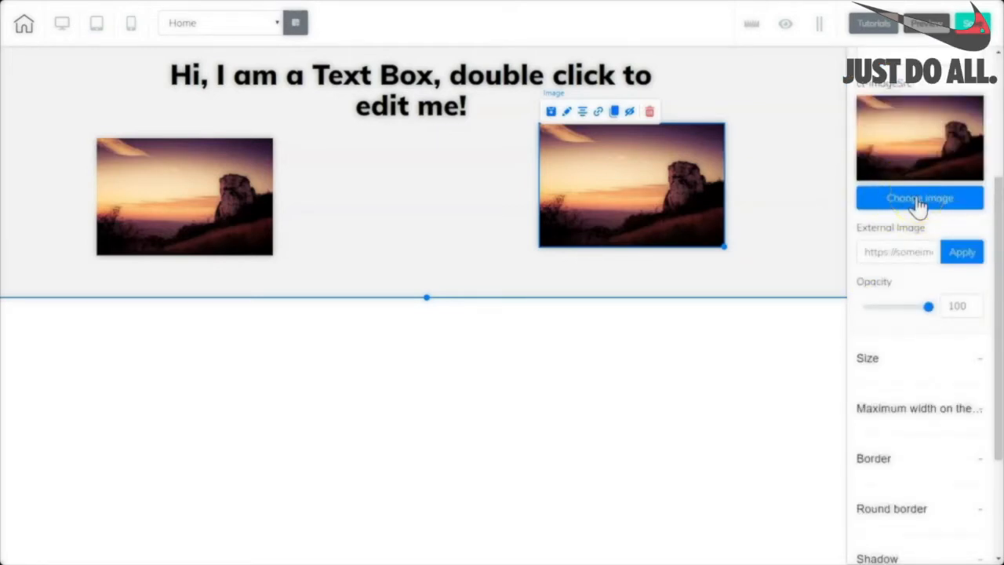
click(918, 201)
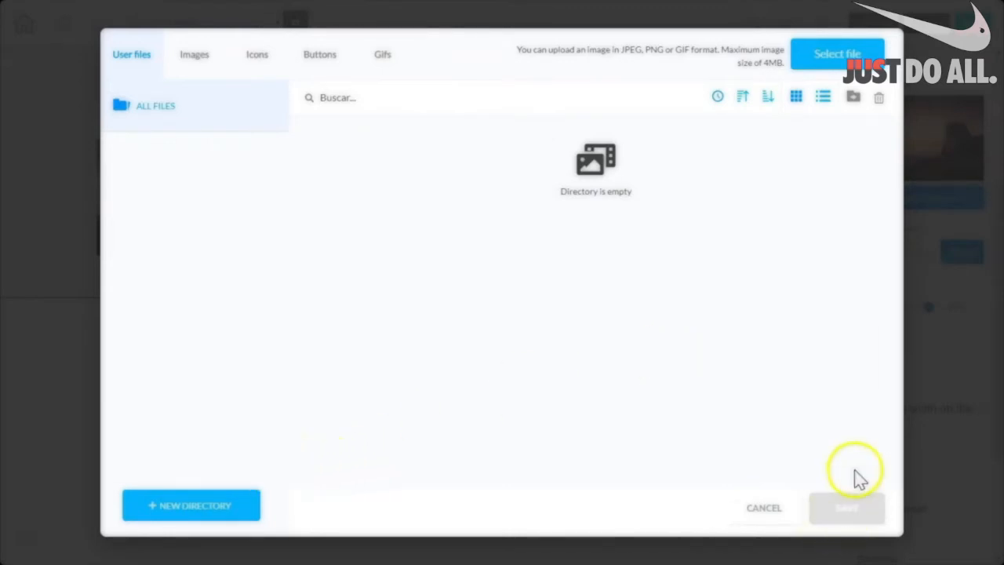
click(765, 508)
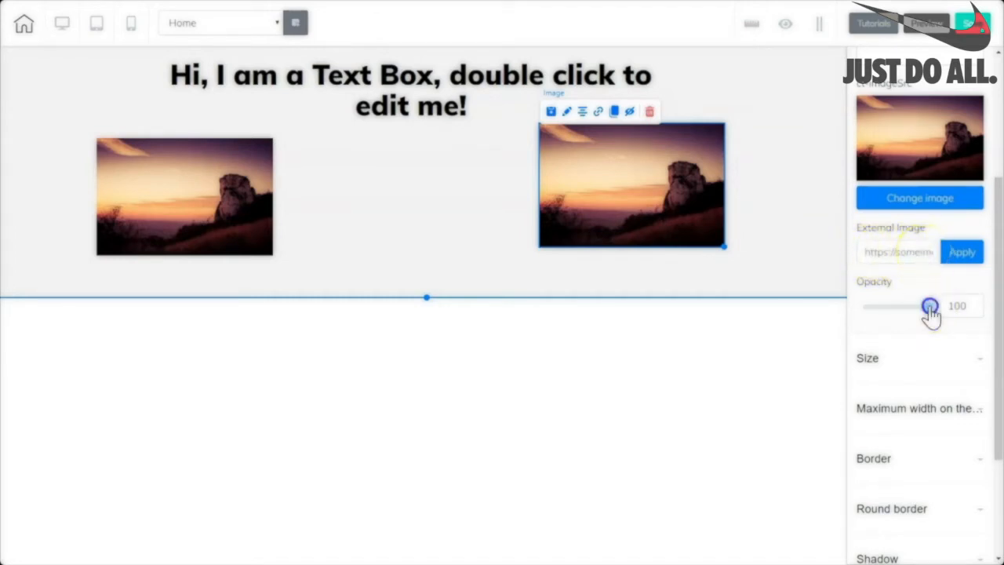
Fade the image to opacity 27, resize it to width 246, and view the border styles.
drag(929, 309, 898, 313)
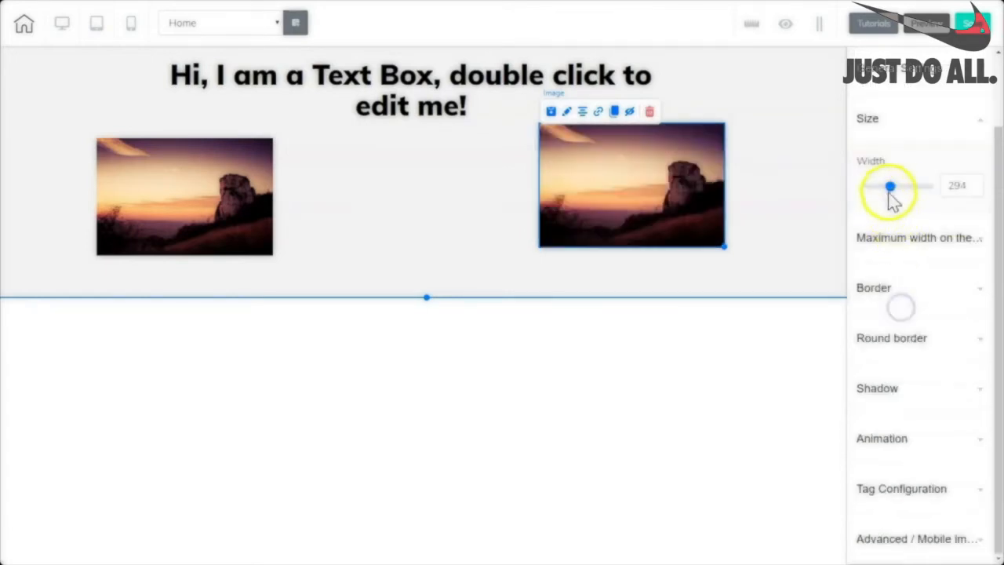
drag(891, 194, 903, 197)
drag(895, 188, 888, 189)
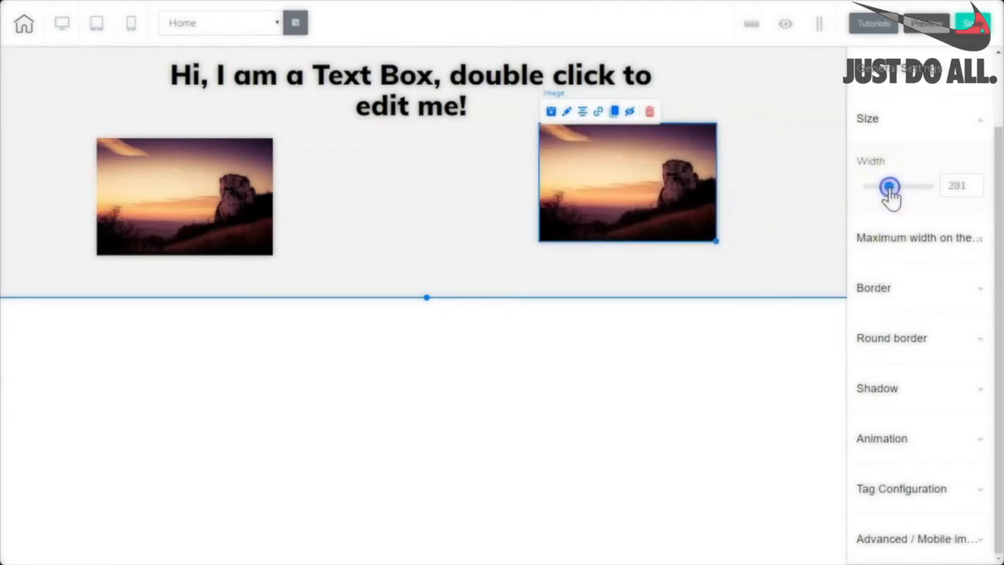
mouse_move(716, 239)
mouse_down()
mouse_move(760, 268)
mouse_move(722, 239)
mouse_up()
click(722, 240)
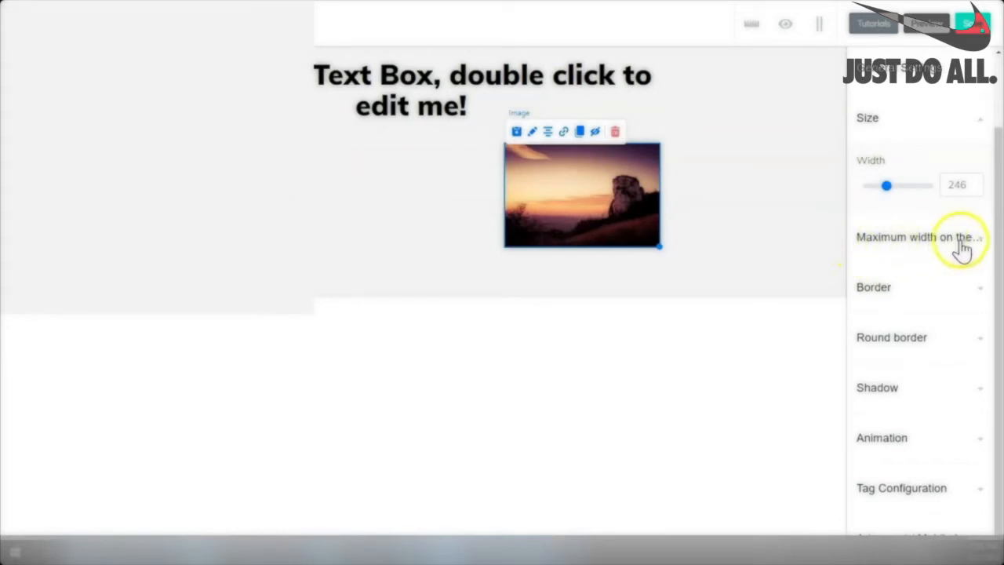
click(872, 288)
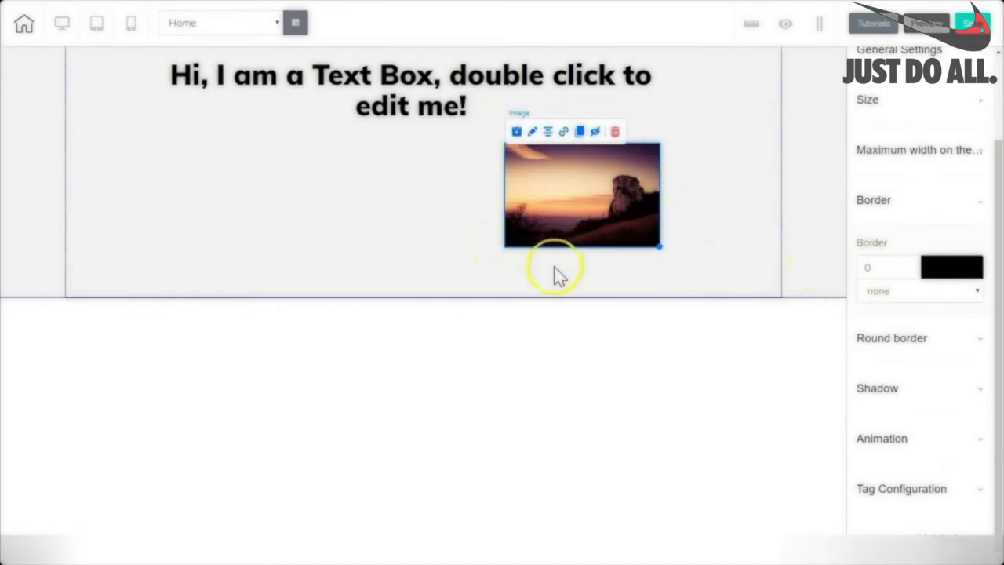
click(979, 292)
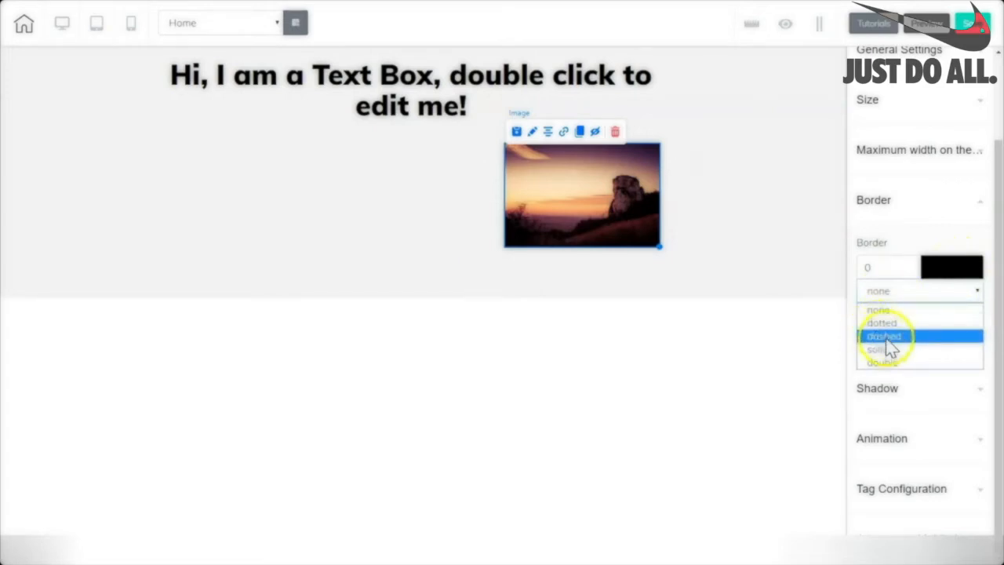
click(876, 393)
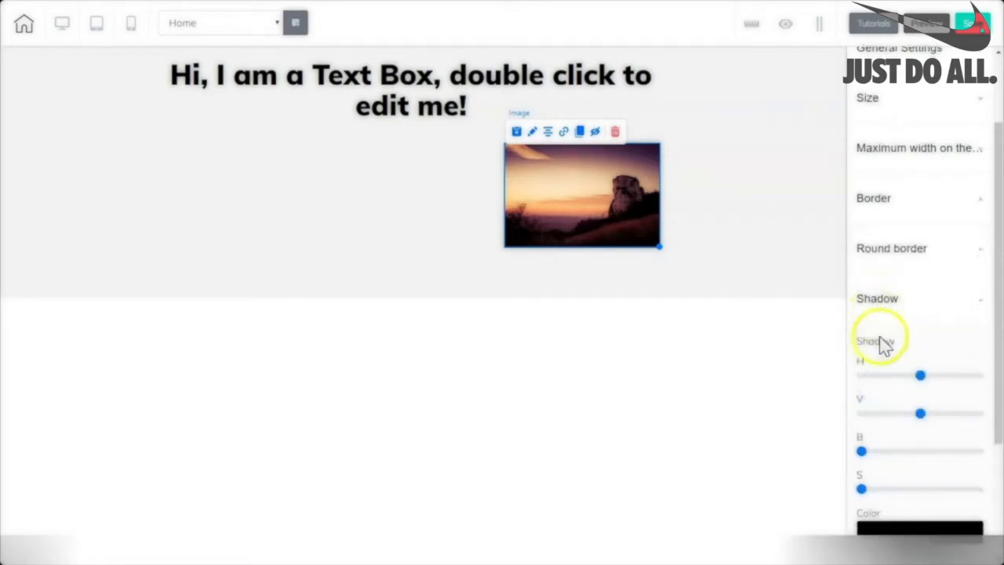
drag(997, 383, 999, 433)
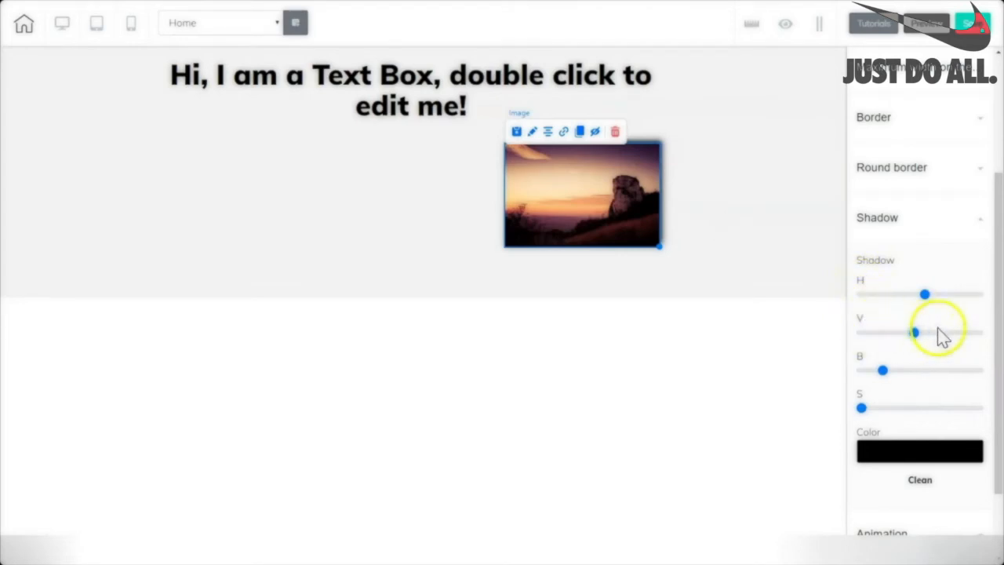
mouse_move(883, 370)
mouse_down()
mouse_move(904, 376)
mouse_move(864, 373)
mouse_up()
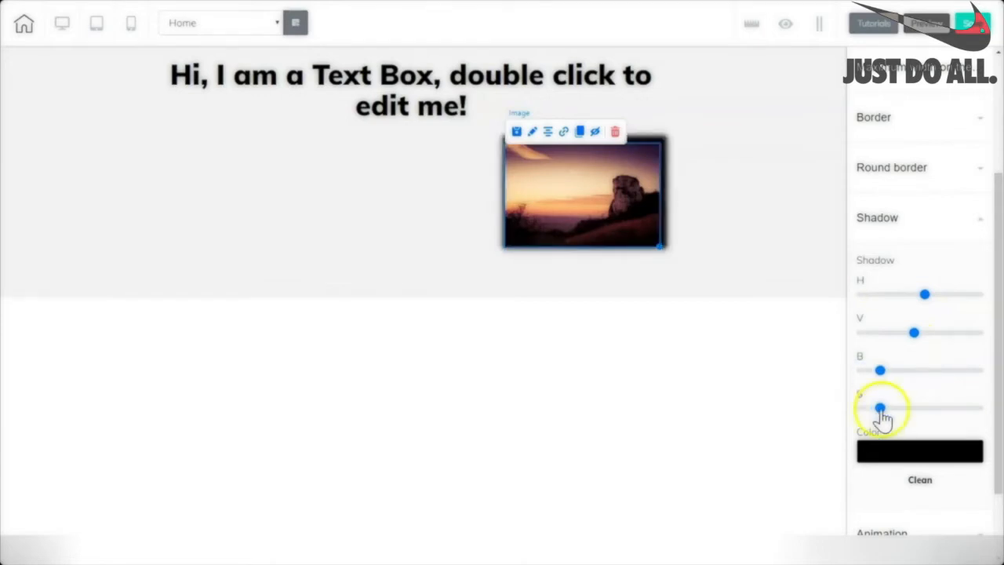
drag(880, 410, 865, 419)
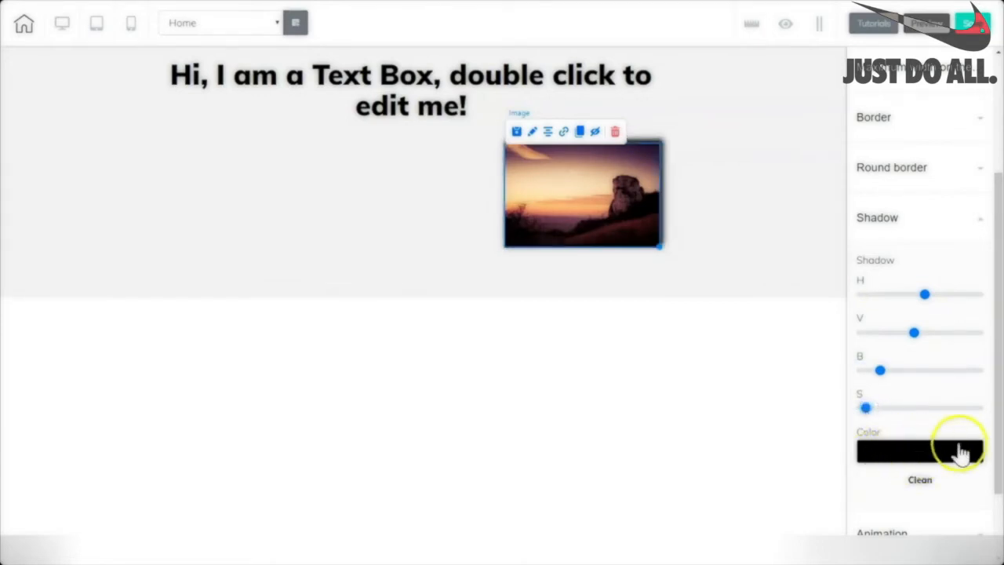
click(919, 482)
scroll(894, 463, down, 2)
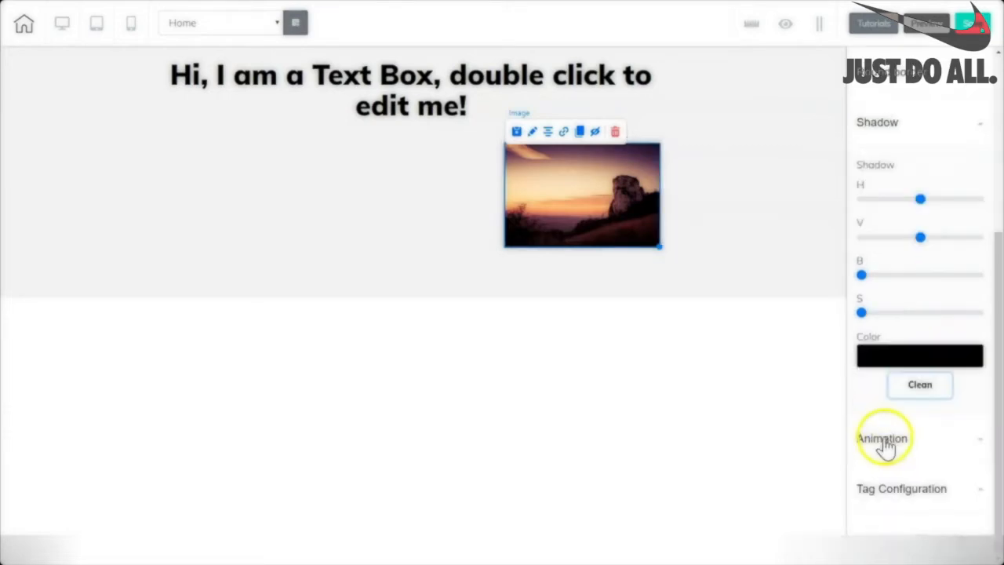
Set the image animation to trigger on Hover, effect none, Slow speed, with Infinite unticked.
click(883, 441)
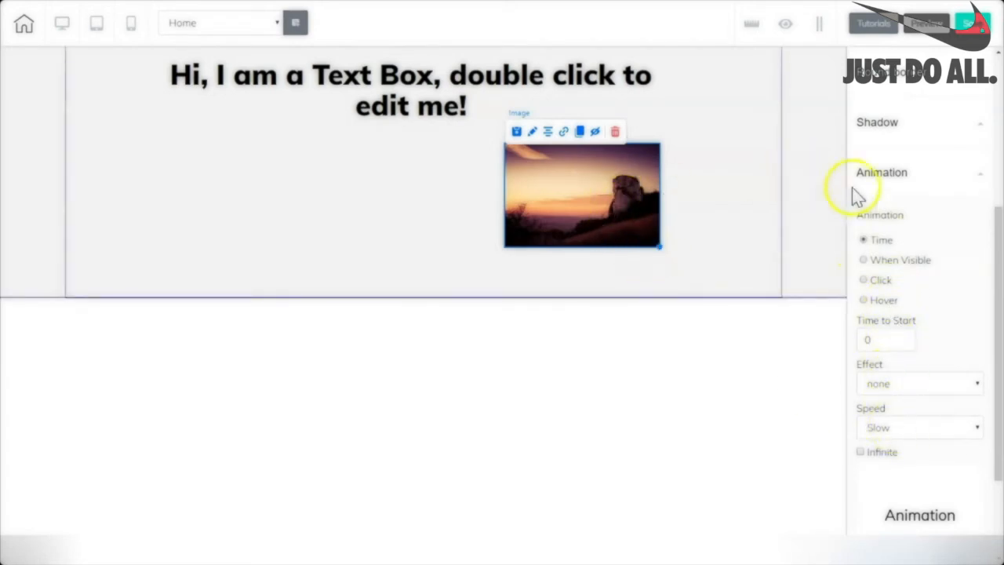
click(863, 259)
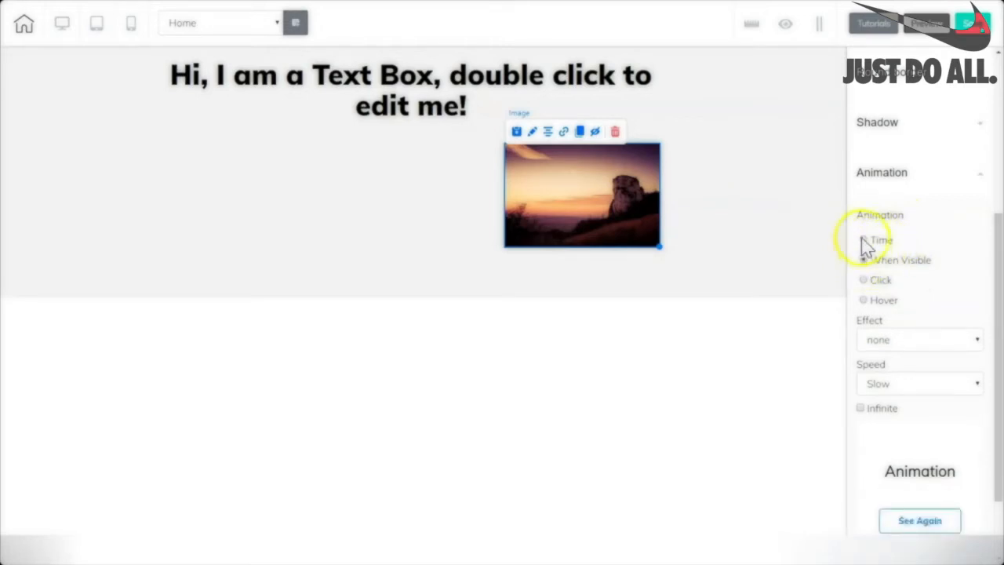
click(862, 240)
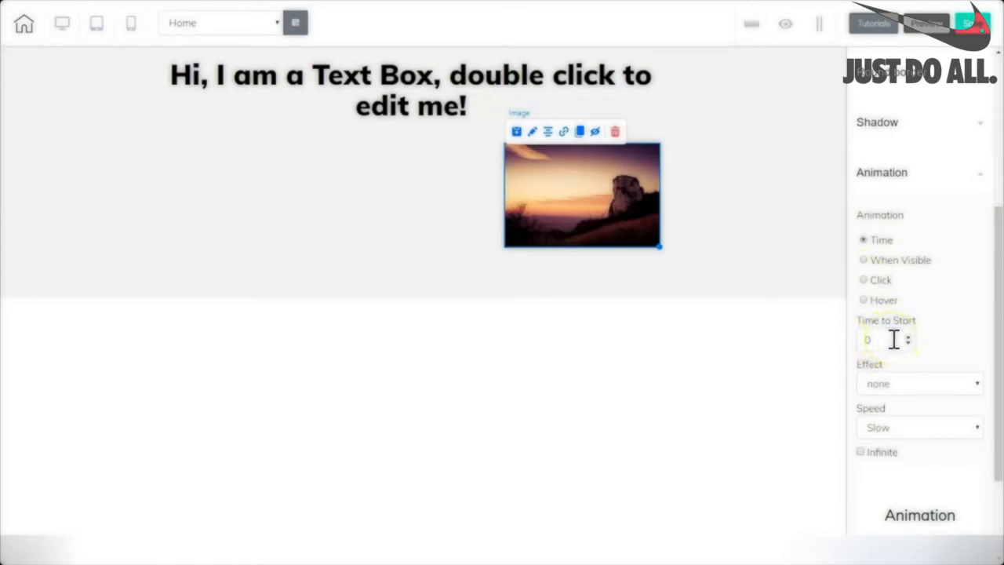
click(863, 260)
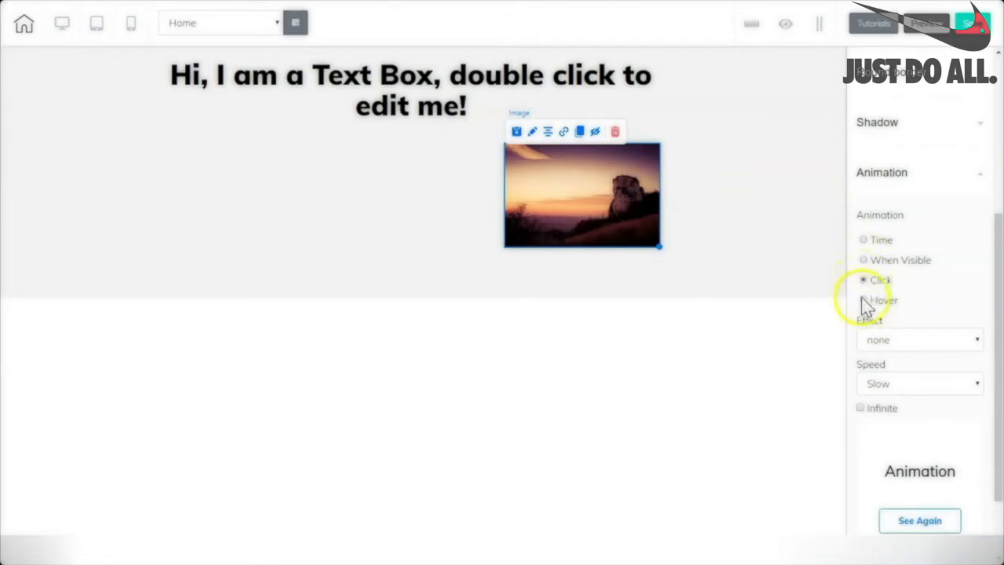
click(979, 343)
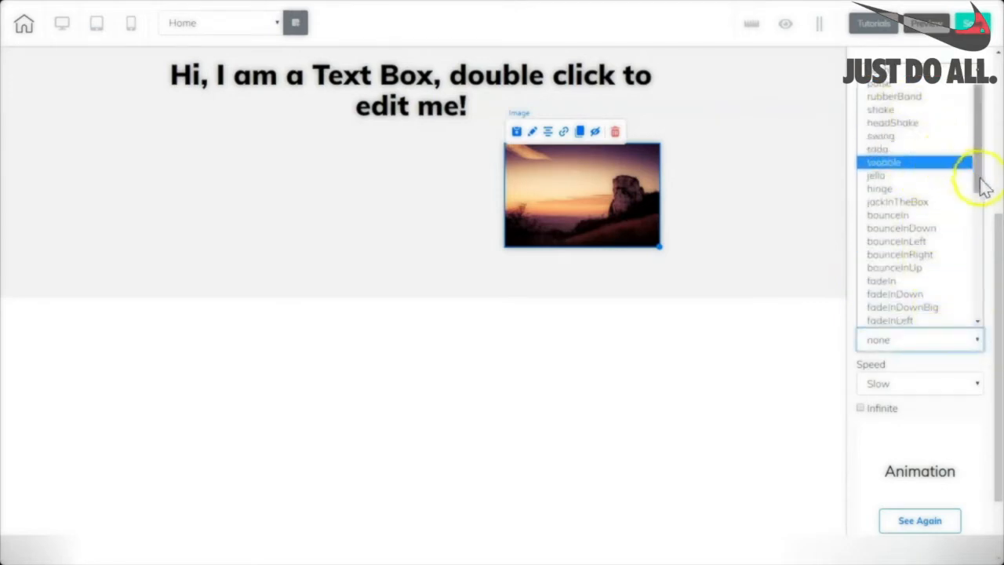
drag(979, 183, 948, 112)
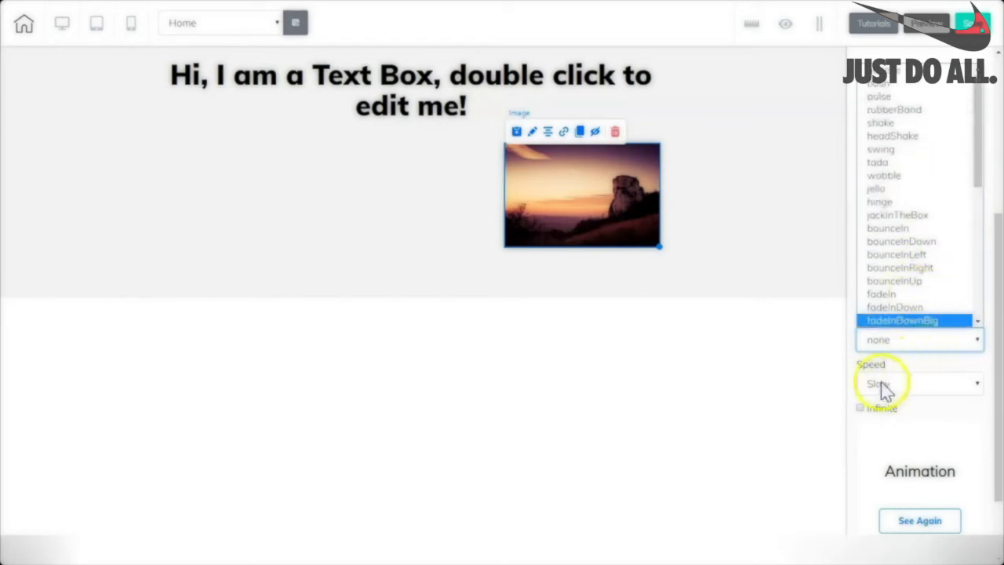
click(980, 384)
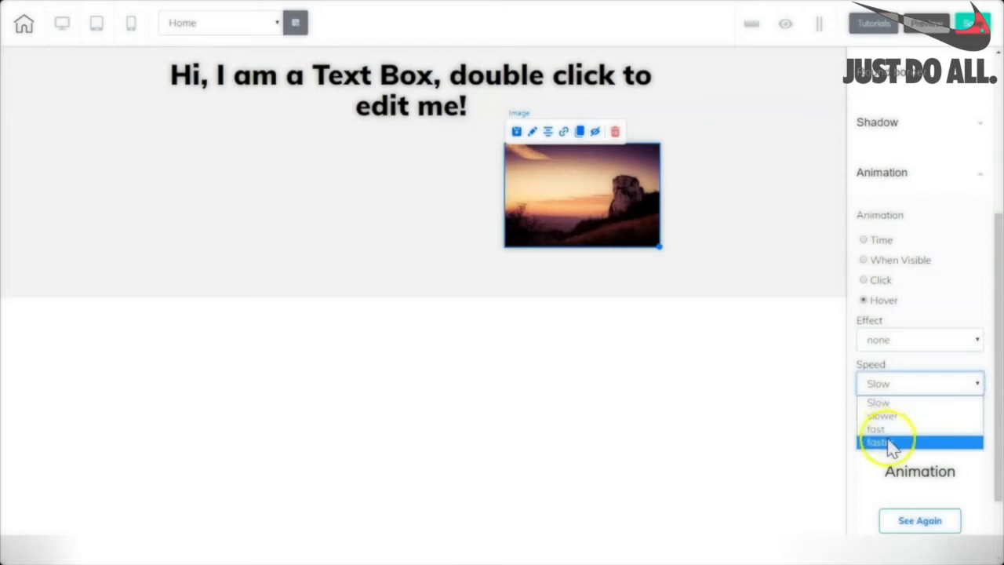
click(933, 381)
click(861, 408)
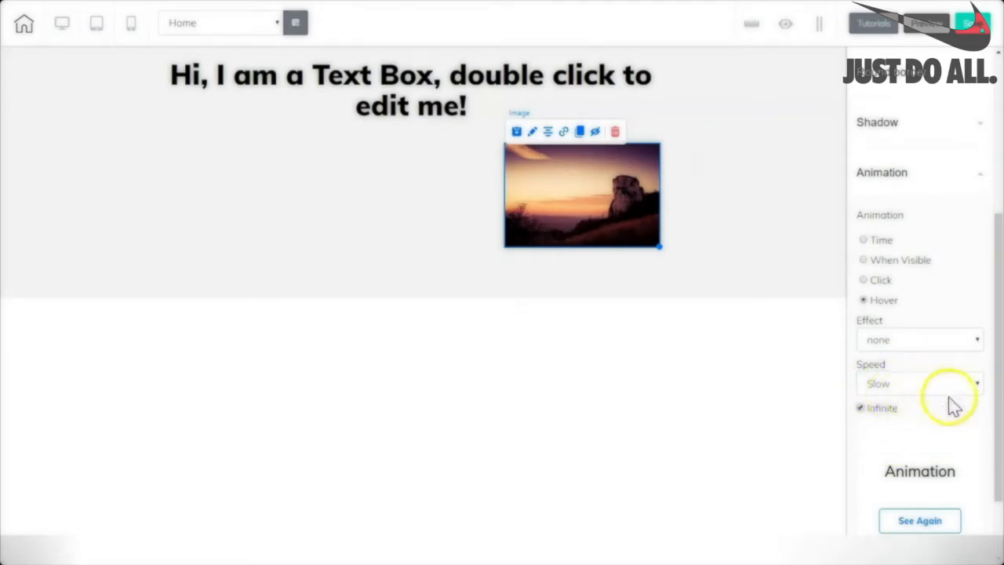
click(891, 412)
scroll(902, 392, down, 1)
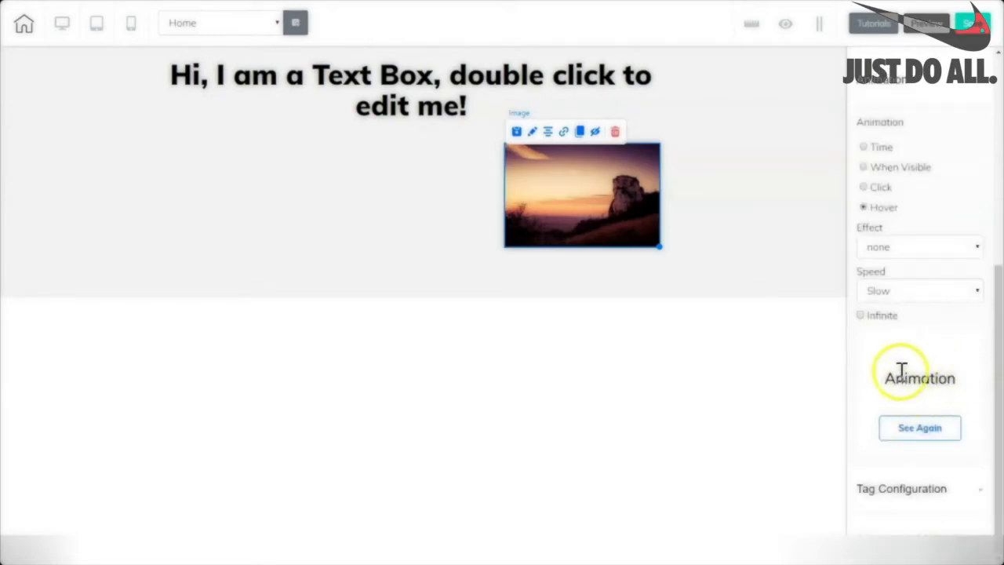
Set the image's Positioning Layer to Low in the Tag Configuration's Advanced settings.
click(907, 496)
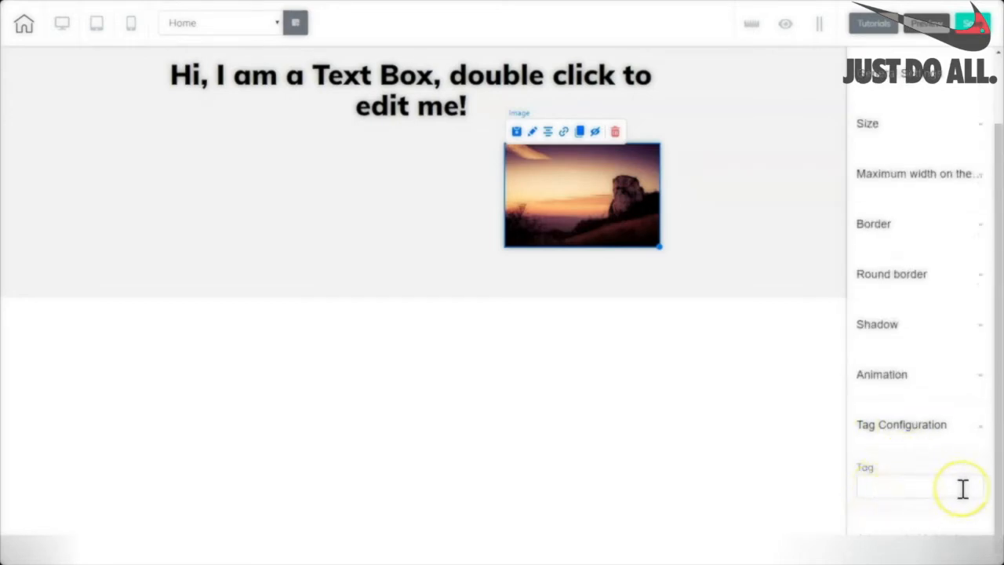
scroll(881, 541, down, 3)
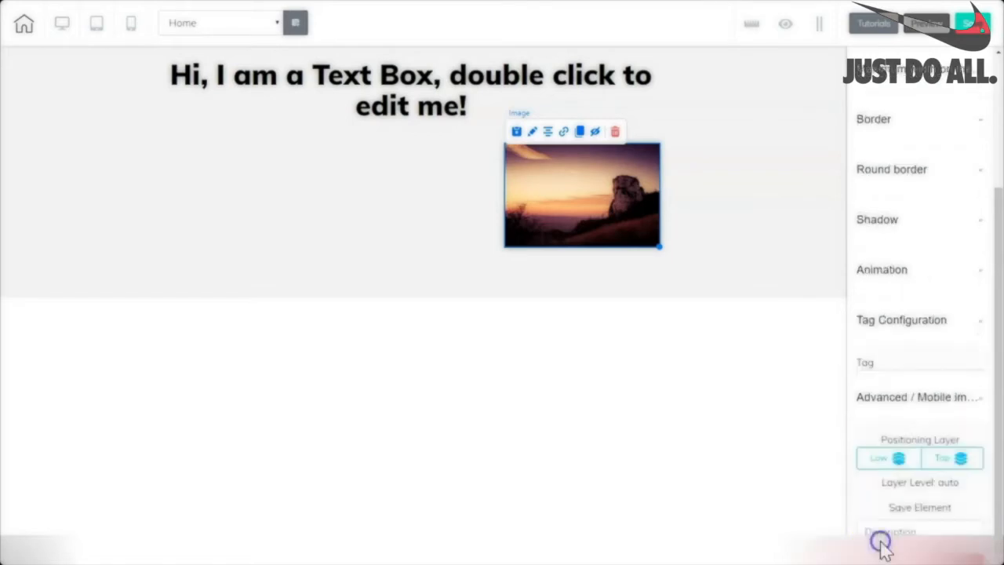
click(891, 355)
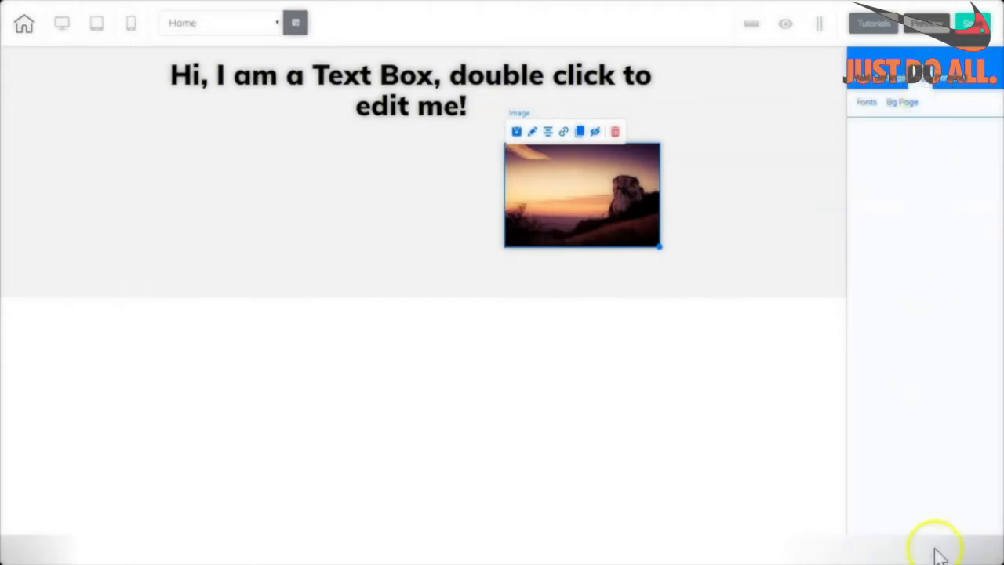
In the site font settings, set the Title H1 font family to Helvetica.
click(867, 103)
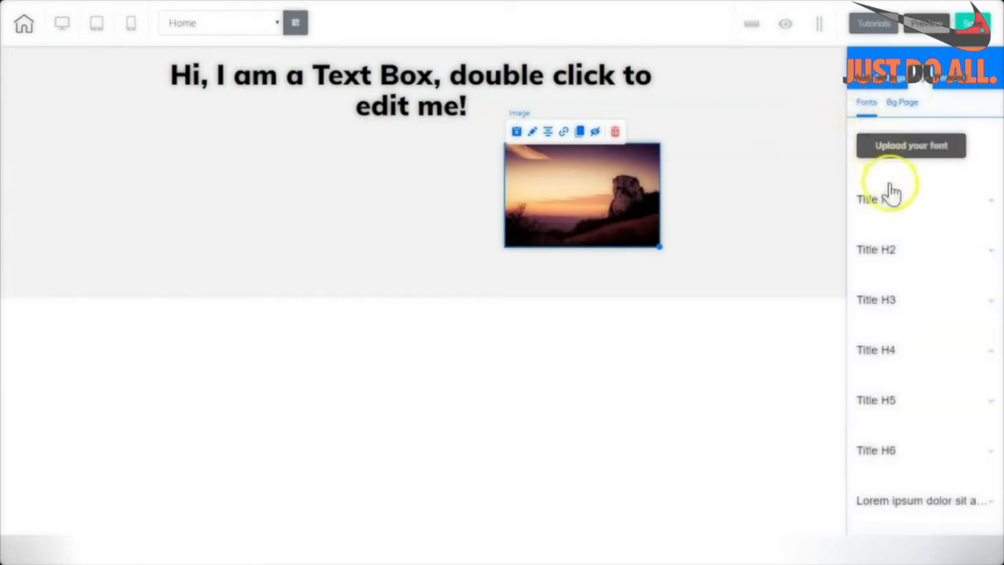
click(913, 153)
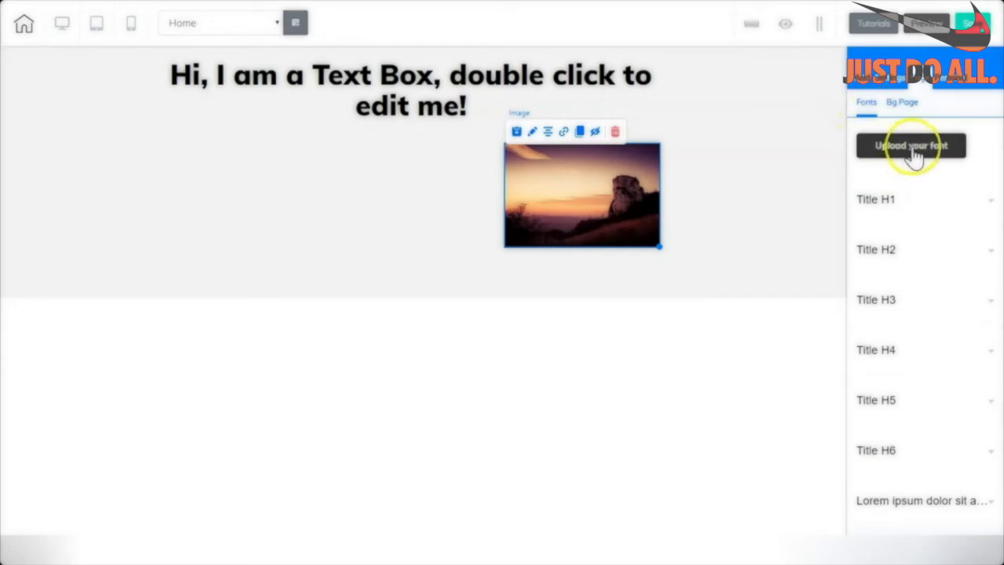
click(990, 202)
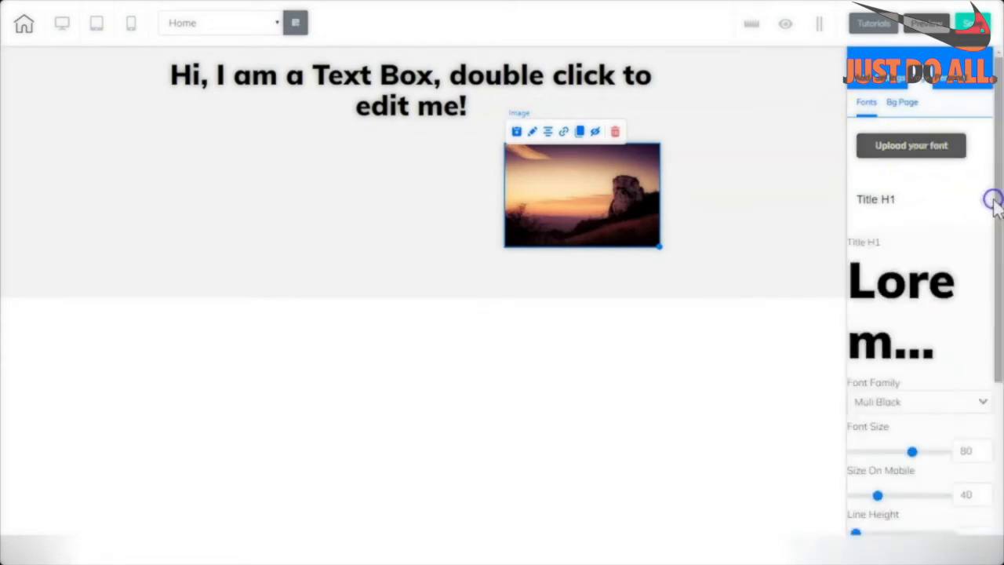
scroll(968, 259, down, 2)
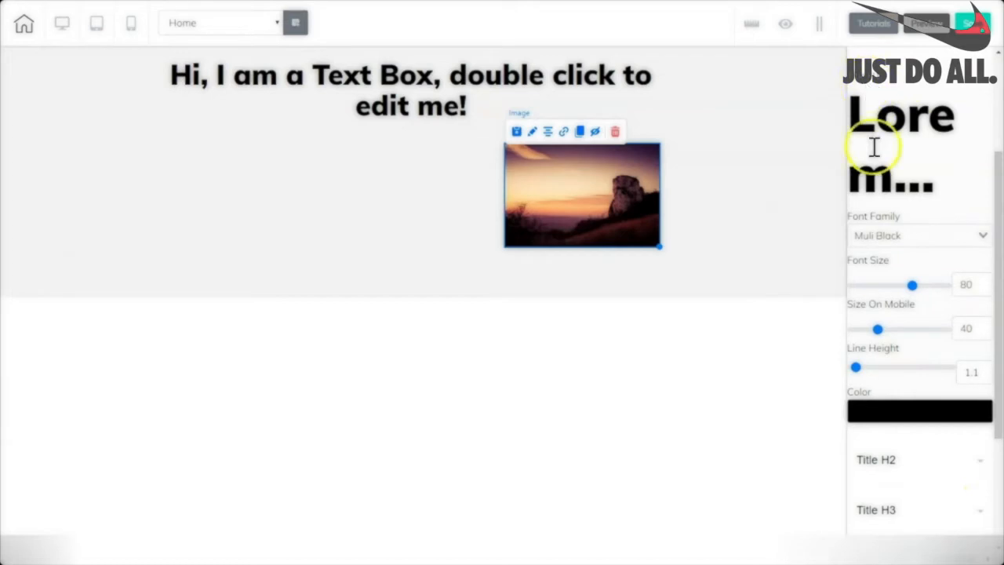
click(984, 237)
click(874, 367)
Set Title H1 font size to 81, mobile size to 52 and line height to 6.3.
scroll(916, 114, down, 3)
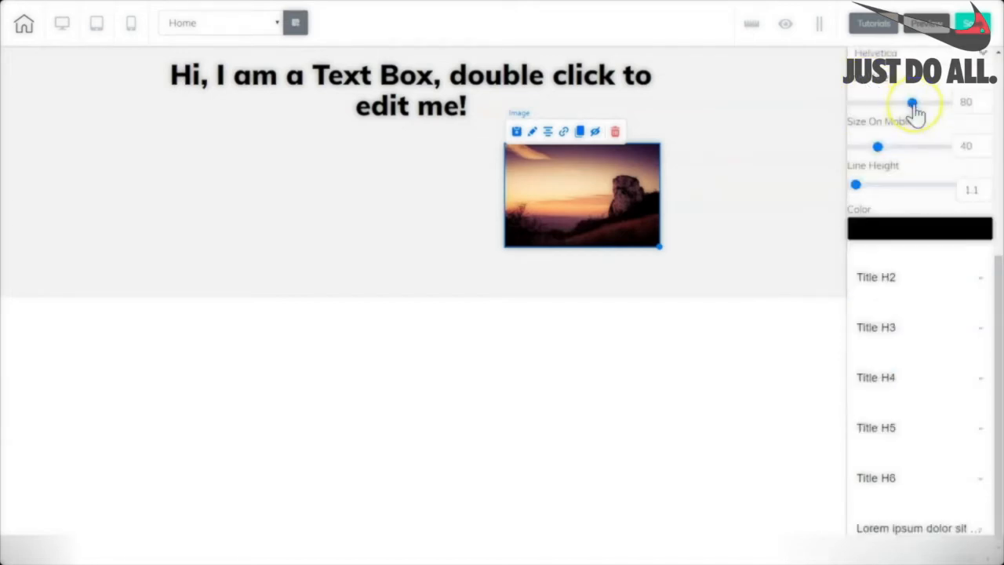
drag(914, 104, 895, 103)
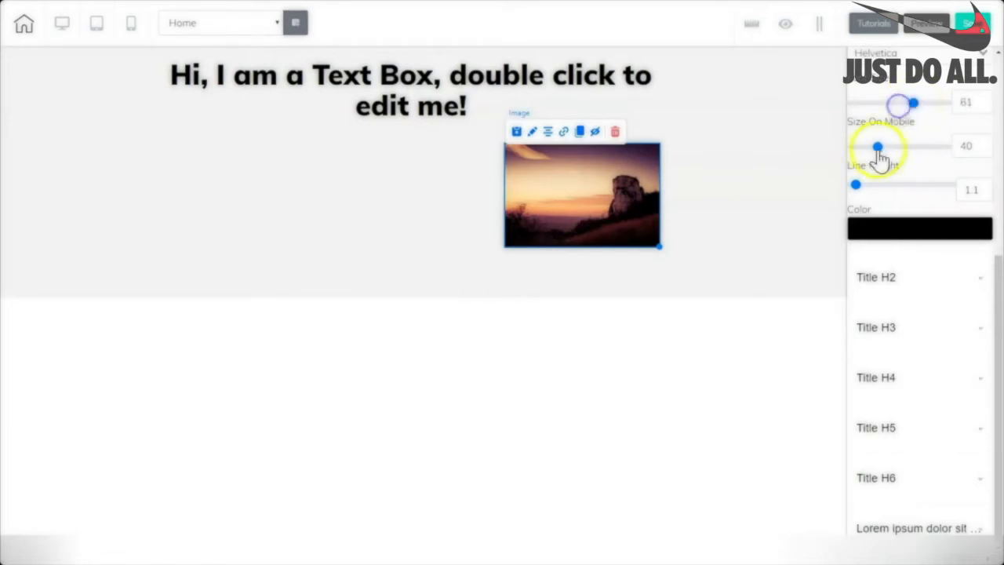
mouse_move(877, 149)
mouse_down()
mouse_move(899, 147)
mouse_move(887, 147)
mouse_up()
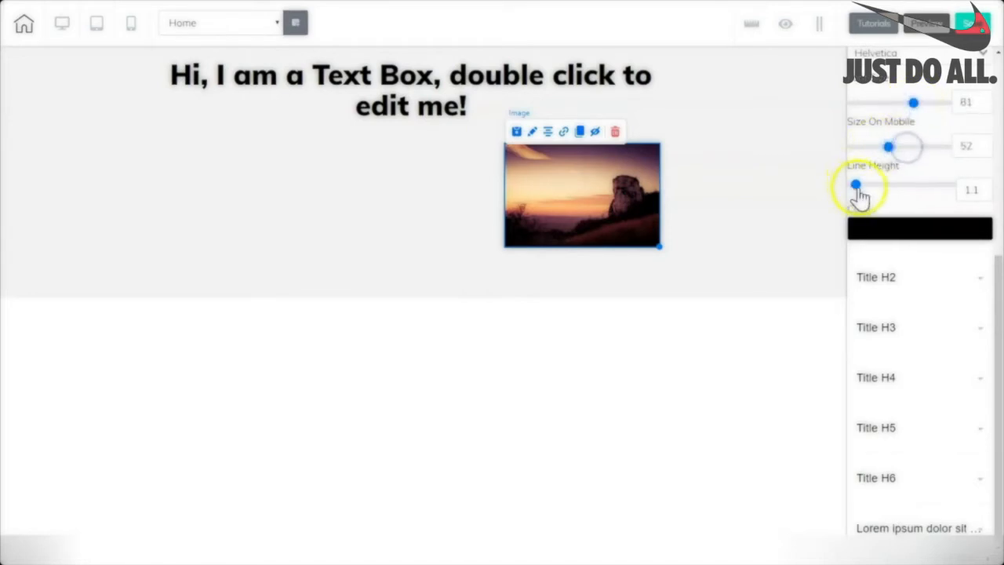
drag(857, 186, 871, 185)
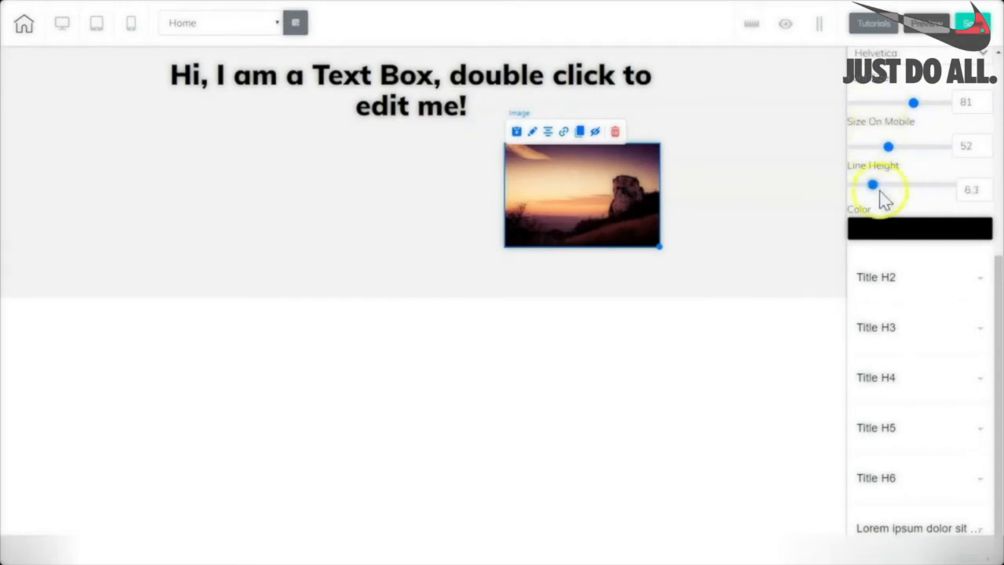
Make the Title H1 colour red DC4444 with alpha 0, then select the home panel.
click(893, 229)
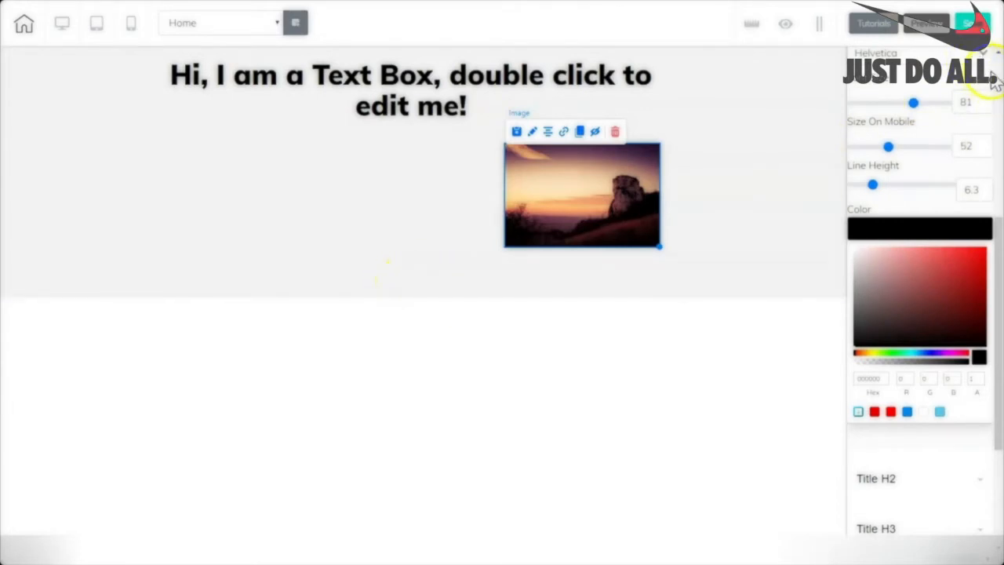
scroll(919, 95, down, 3)
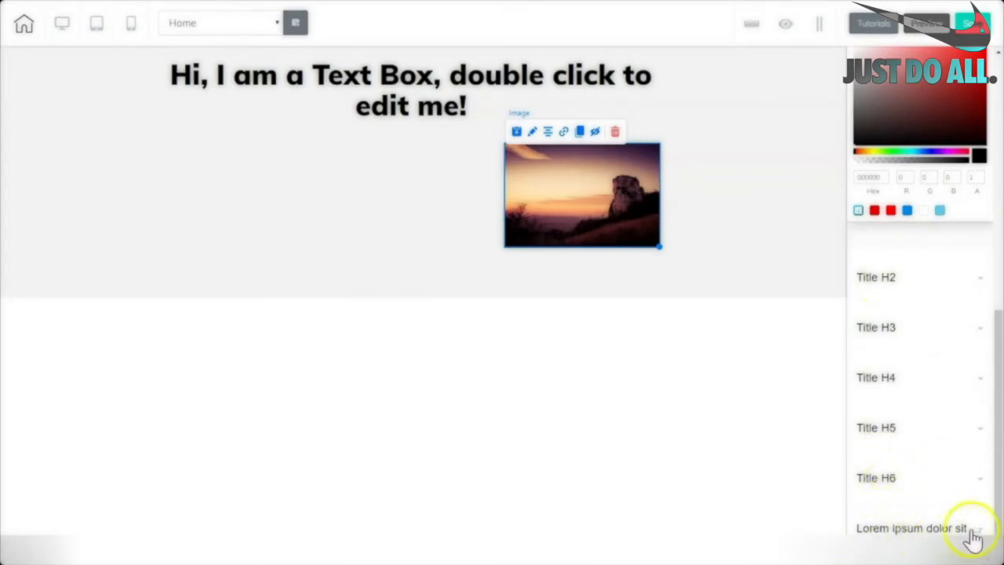
scroll(910, 314, up, 2)
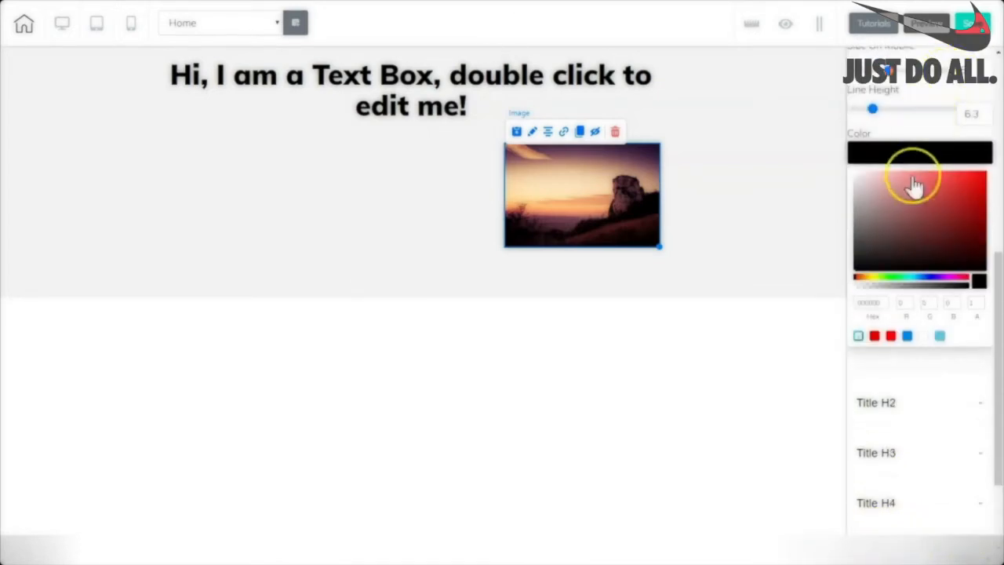
click(945, 185)
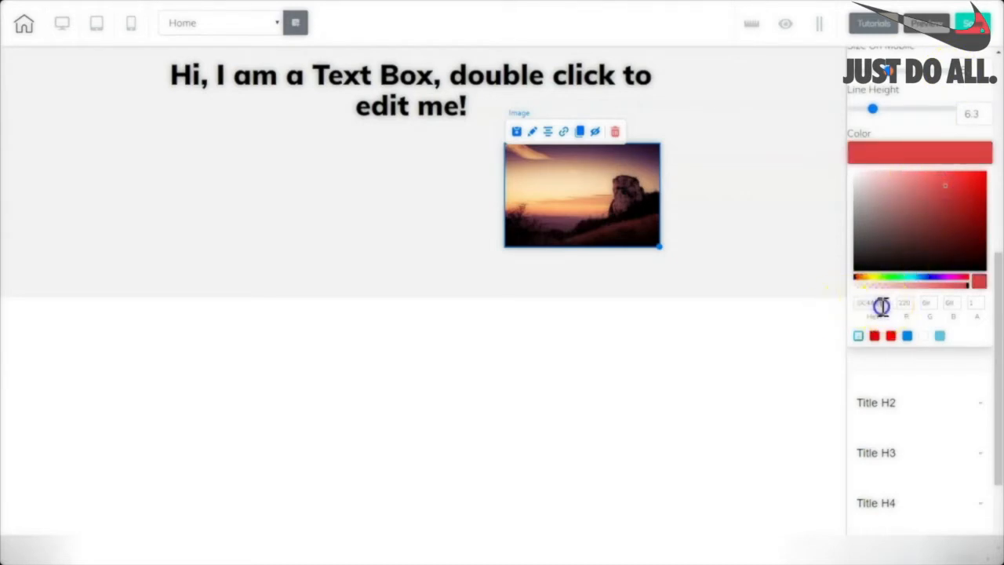
drag(881, 306, 847, 306)
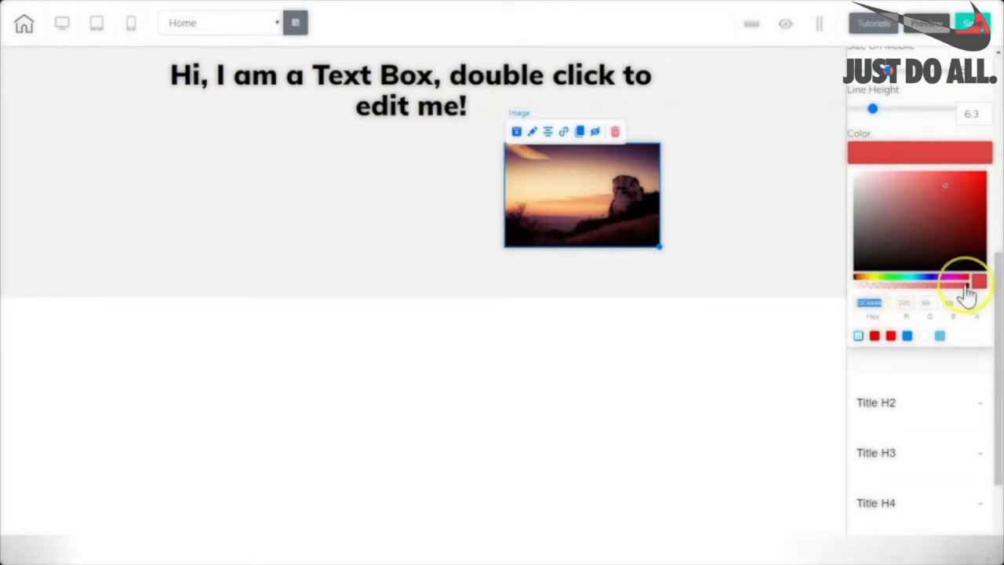
drag(967, 289, 906, 300)
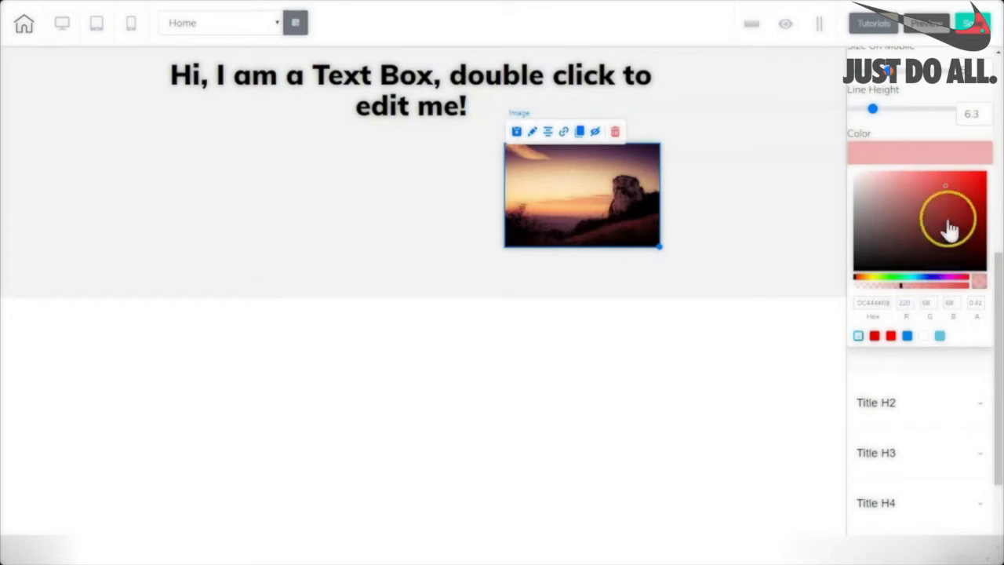
drag(916, 291, 962, 293)
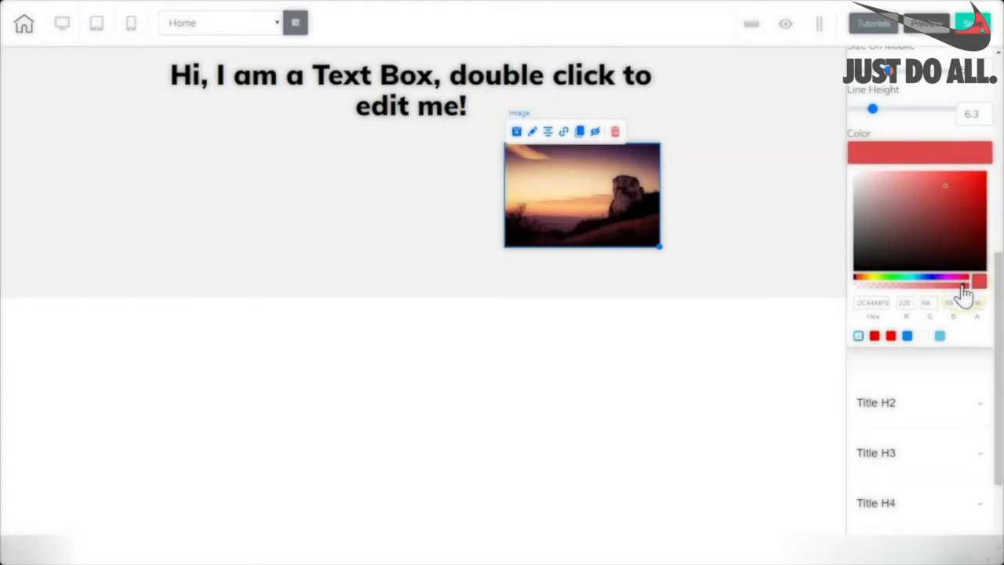
drag(963, 293, 845, 287)
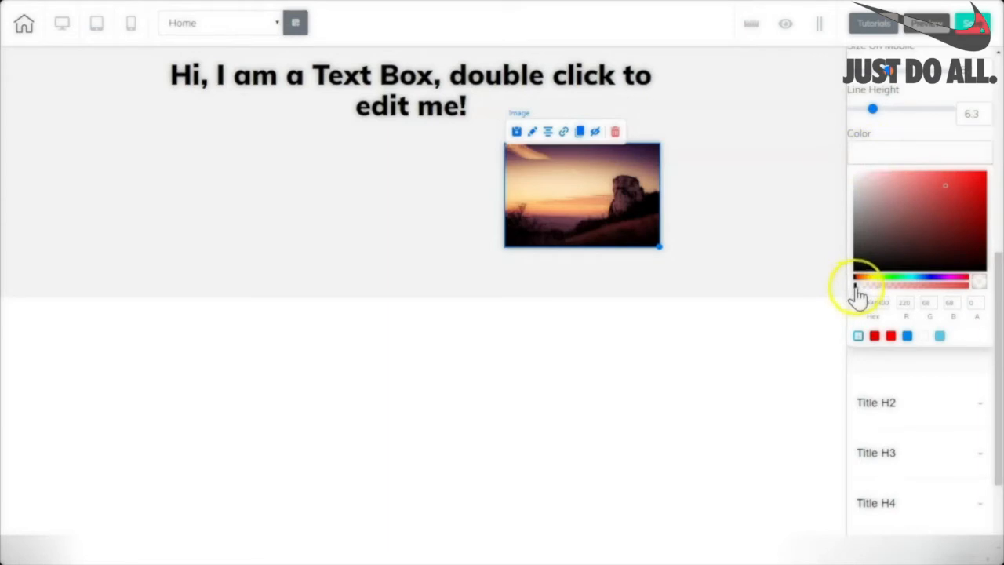
click(830, 276)
drag(999, 172, 999, 84)
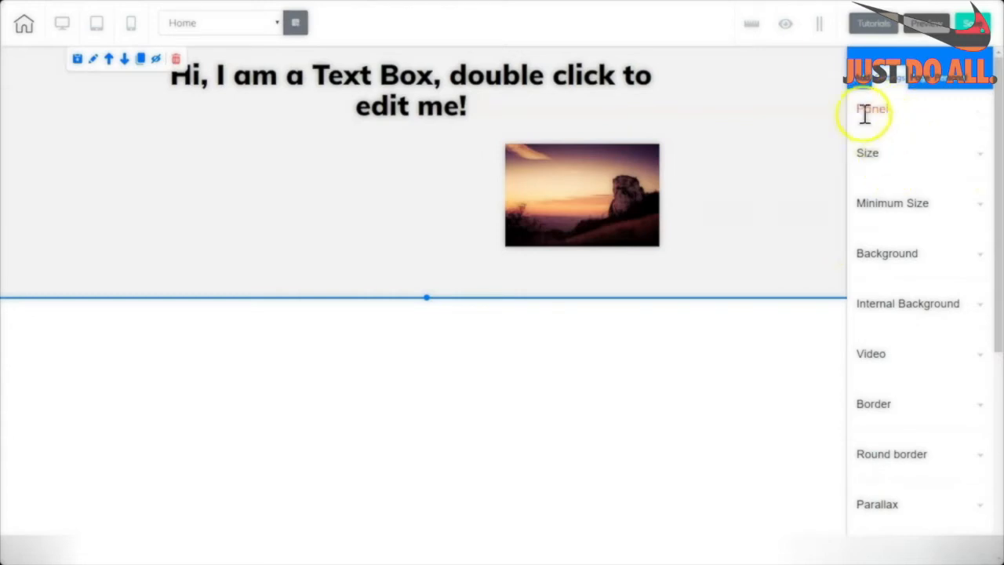
Place the red Title H1 text preset in the Home panel, left of the landscape image.
click(864, 87)
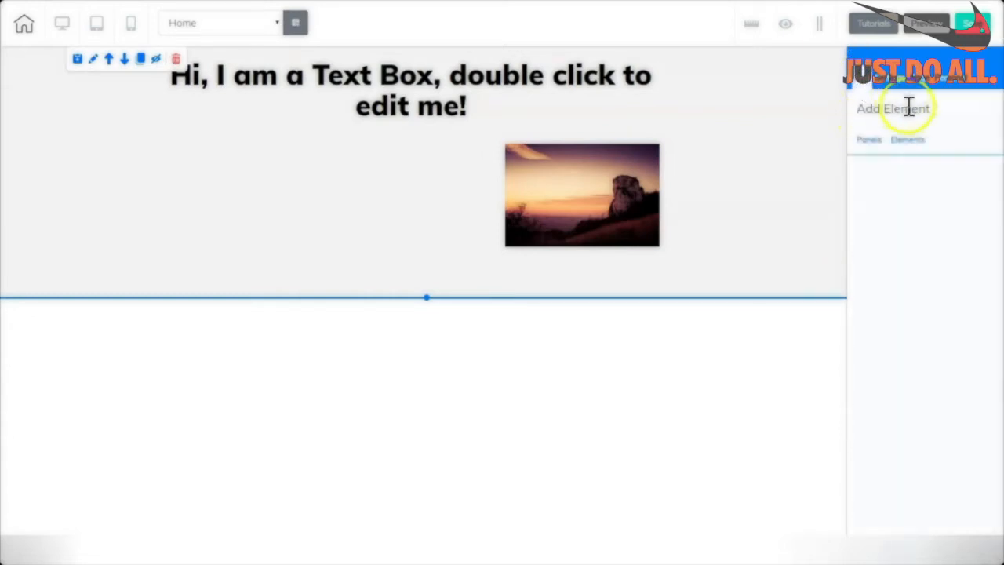
click(907, 141)
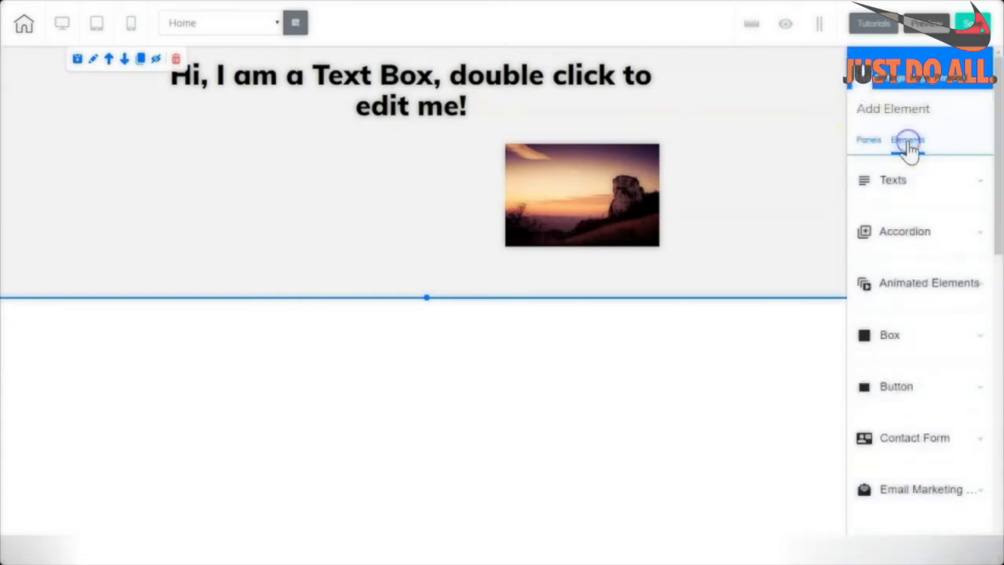
click(891, 181)
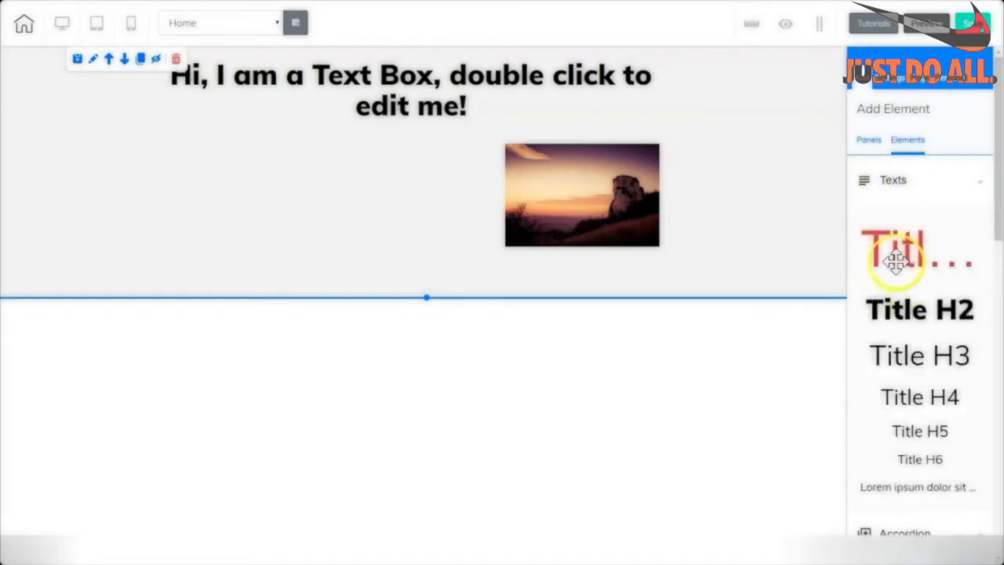
drag(891, 262, 224, 179)
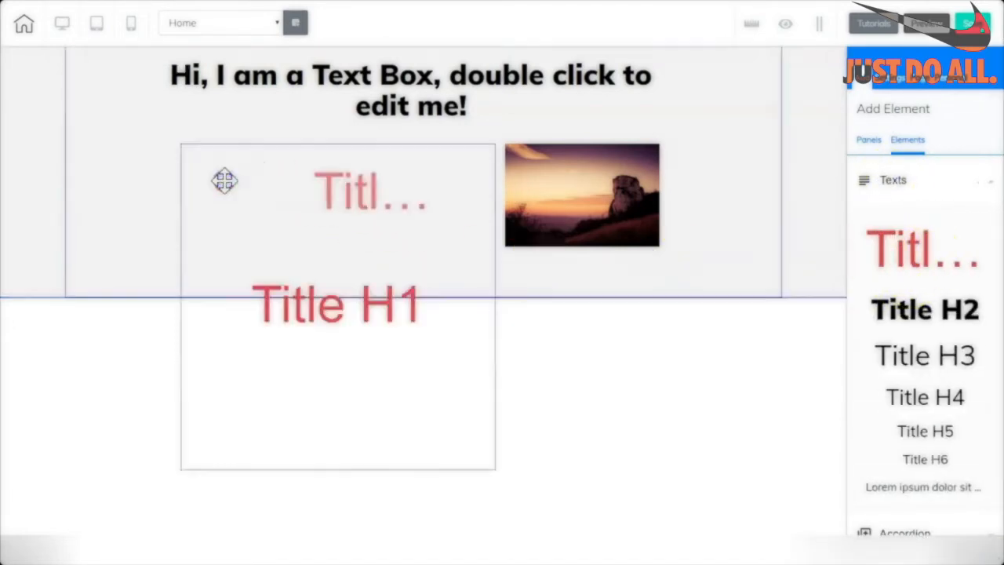
drag(339, 327, 262, 196)
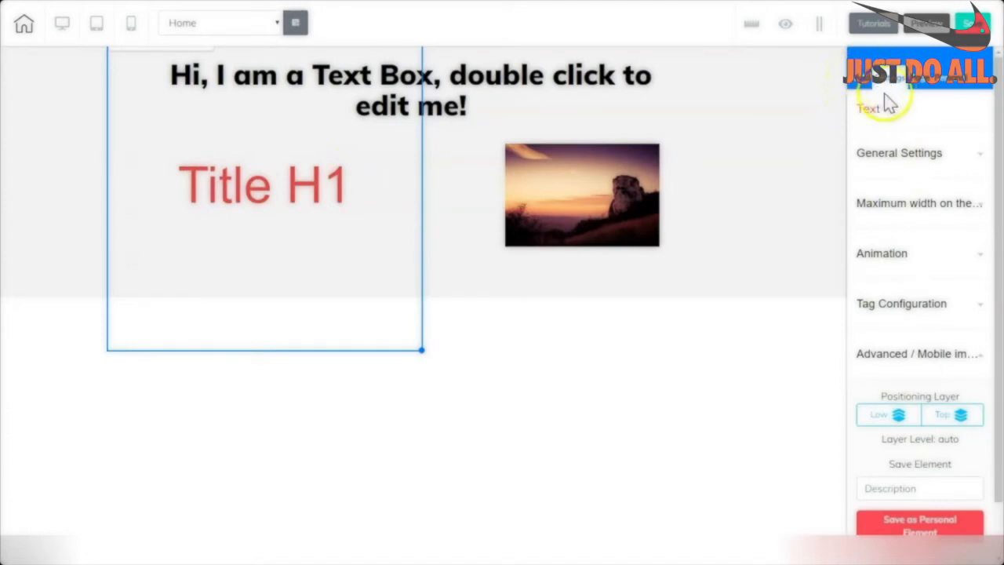
click(922, 81)
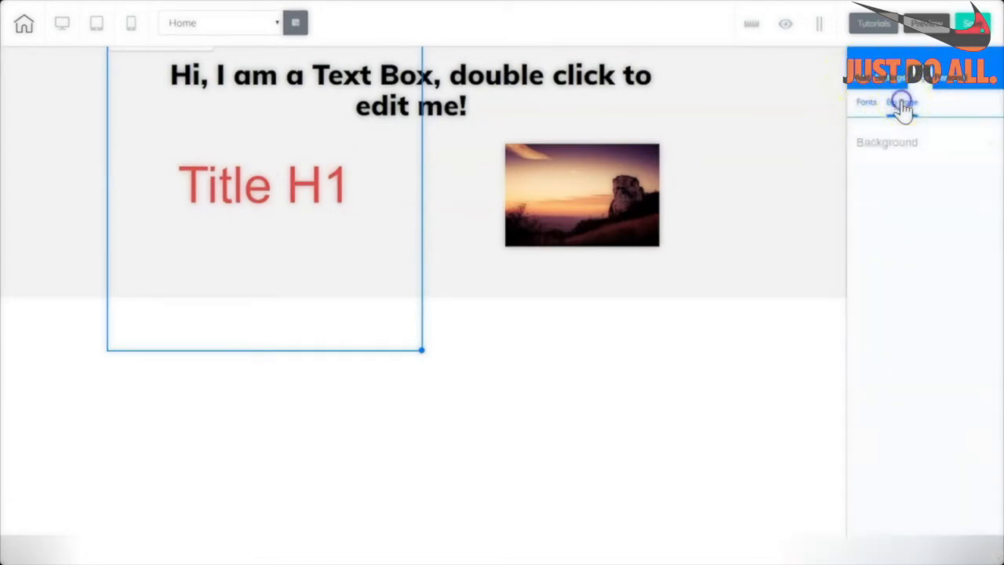
Set the page background colour to purple 6A52A4 and bring up the background image library.
click(888, 145)
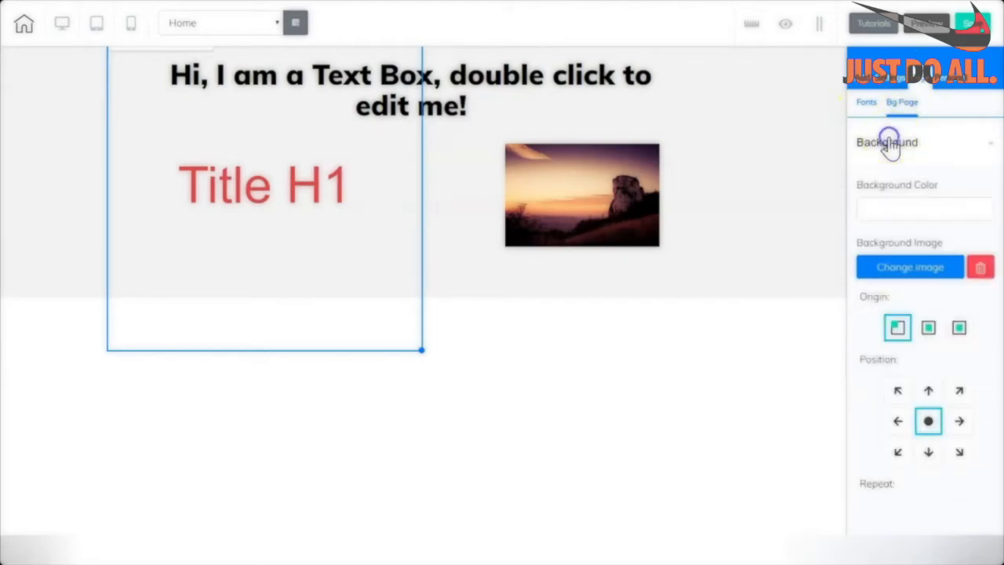
click(903, 208)
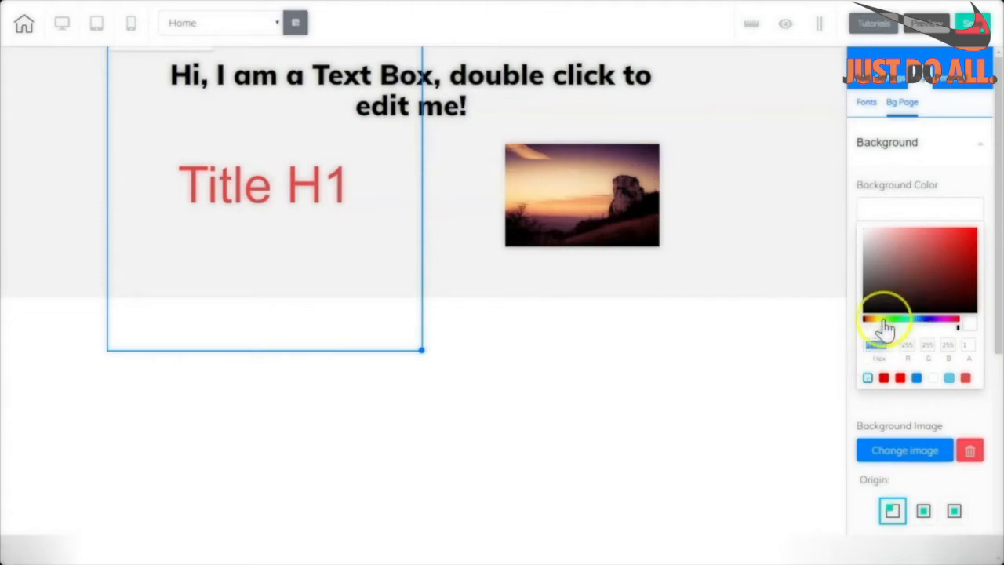
drag(865, 325, 931, 325)
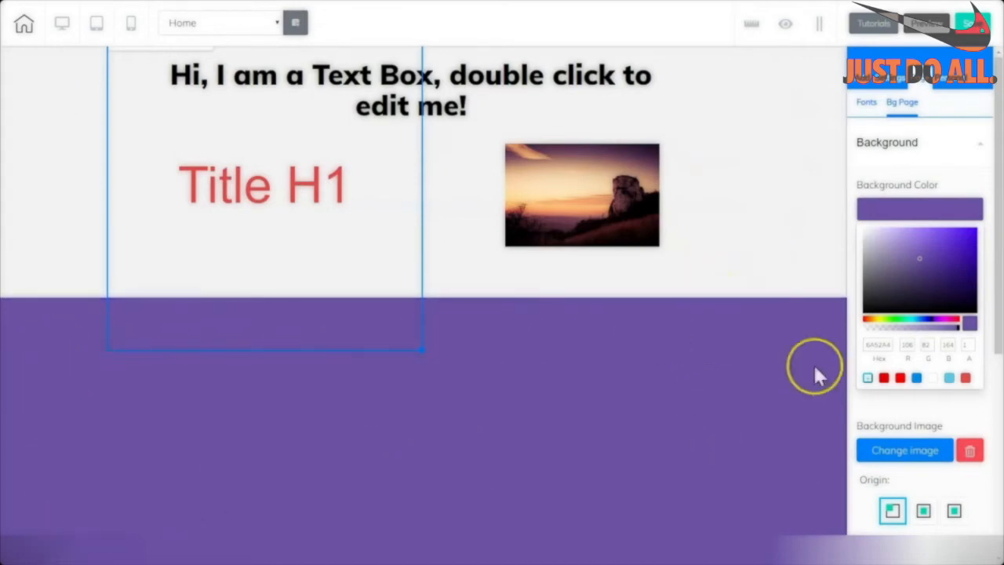
scroll(870, 250, down, 2)
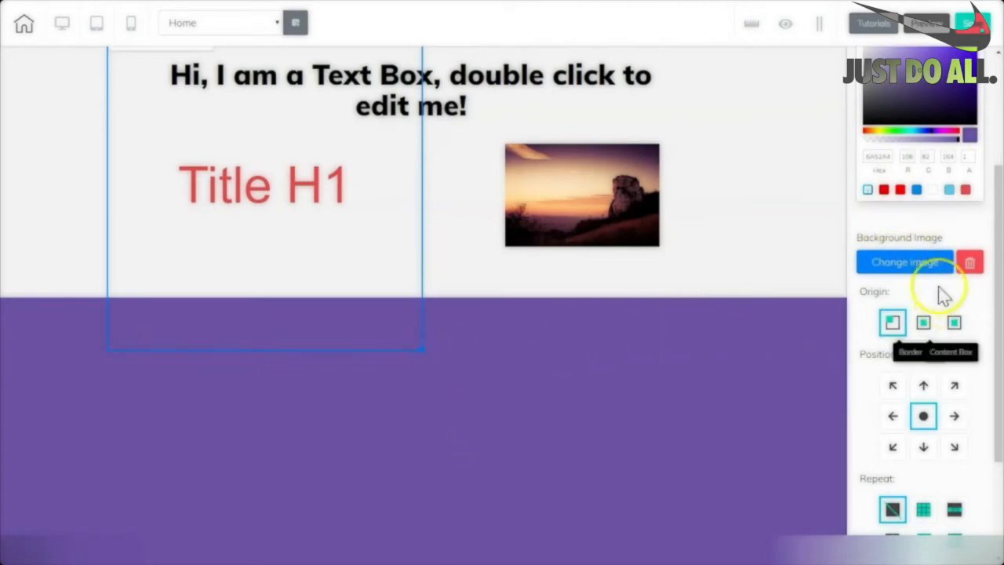
click(906, 265)
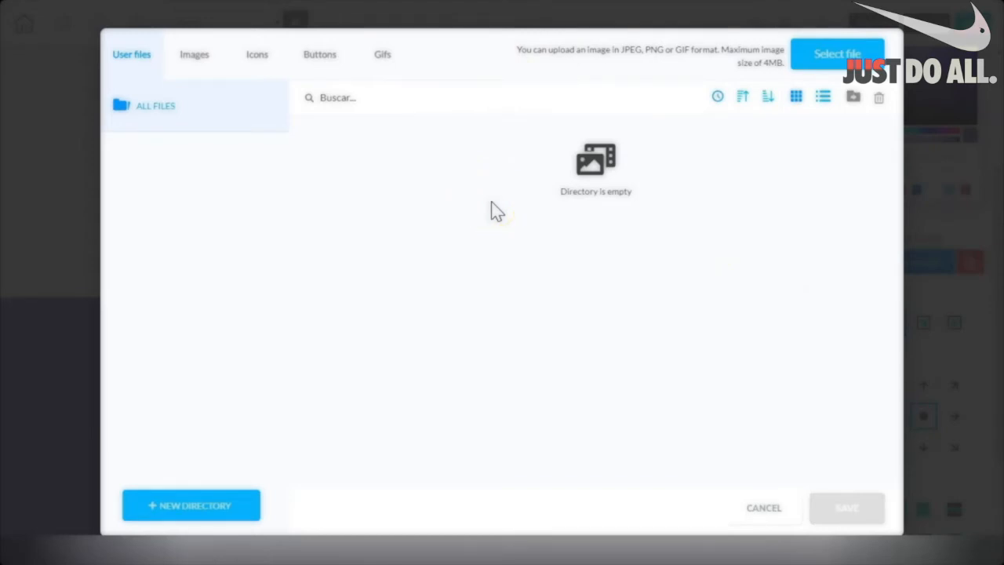
Apply the colourful streaked abstract stock image as the page background.
click(850, 54)
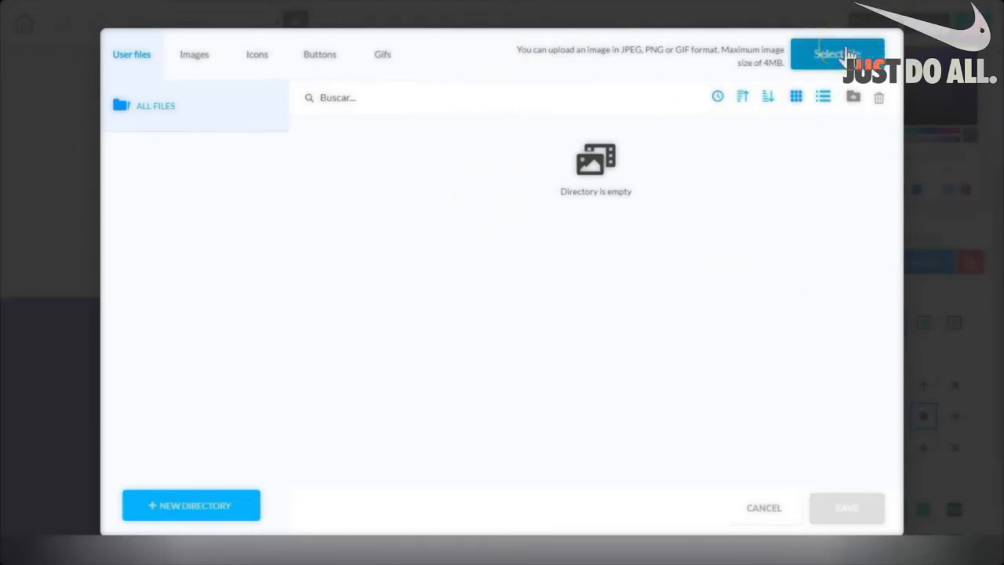
click(196, 57)
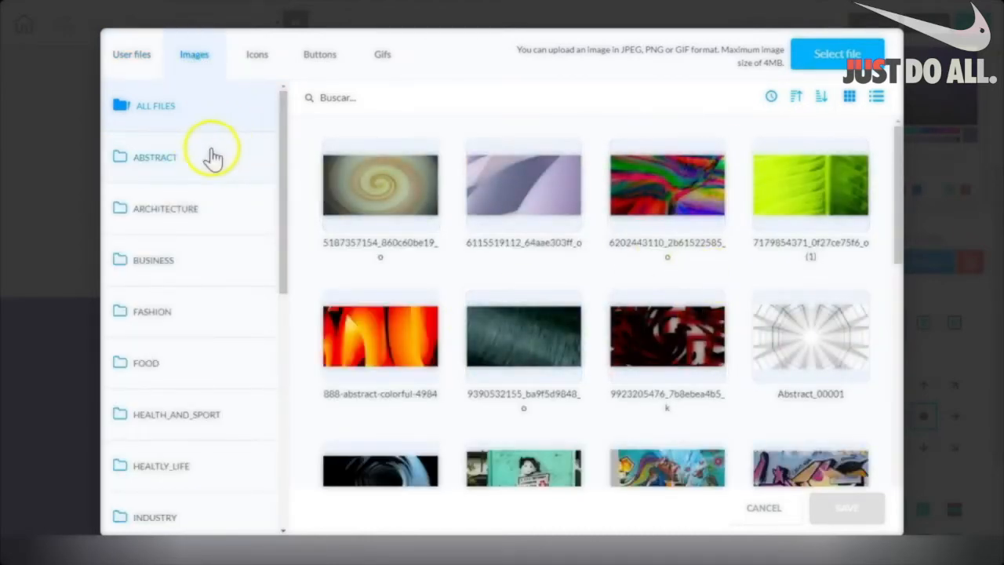
drag(286, 202, 303, 157)
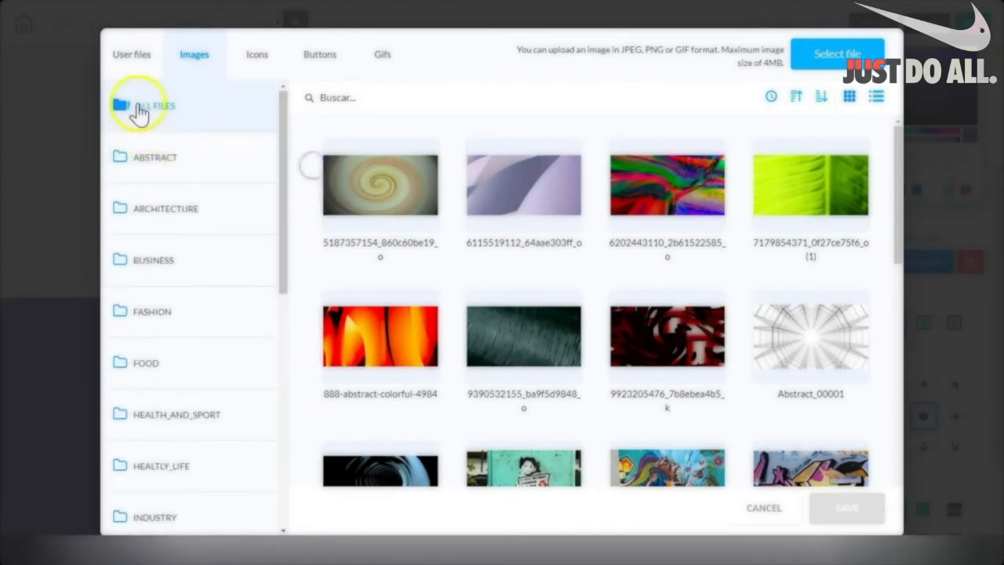
click(137, 106)
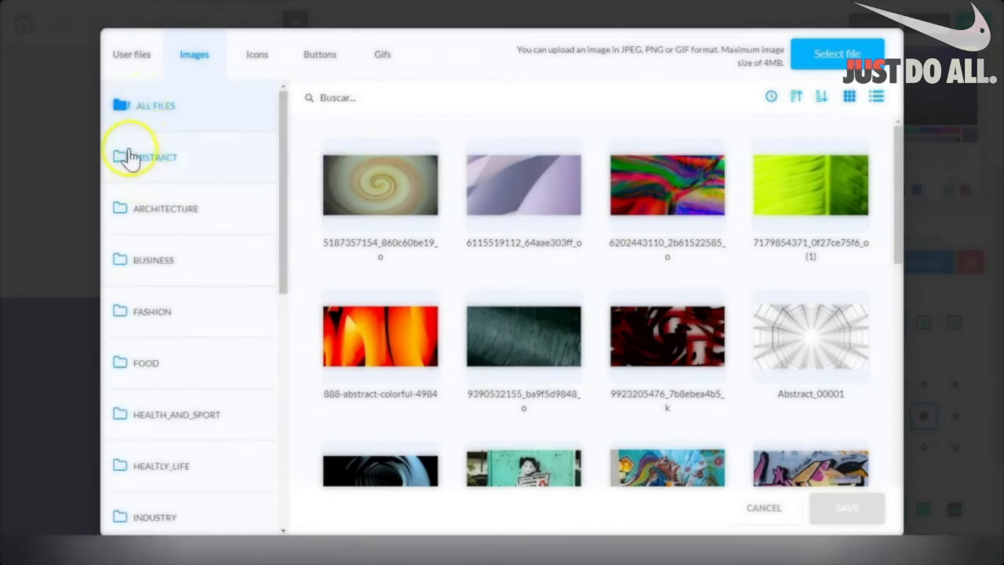
click(623, 168)
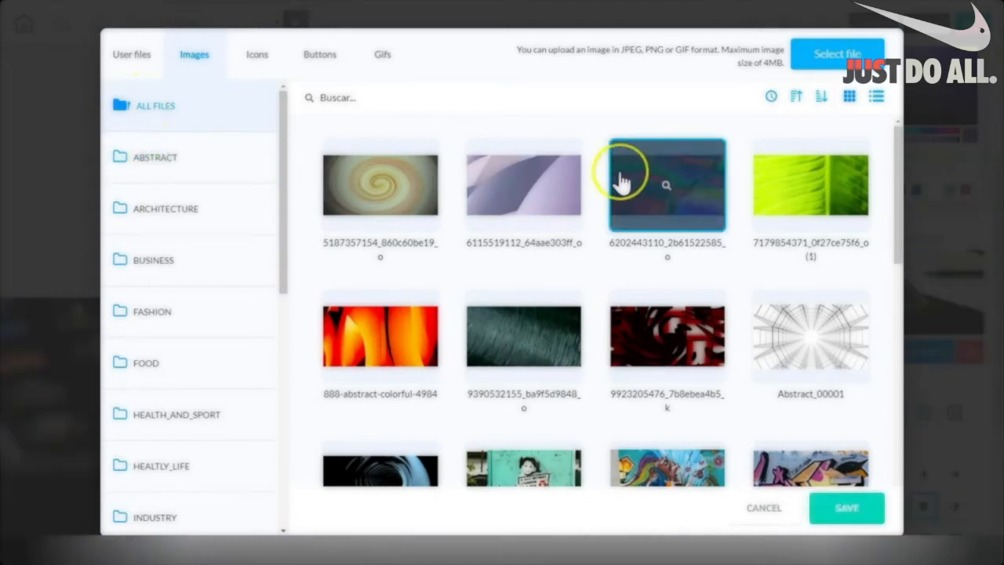
click(829, 510)
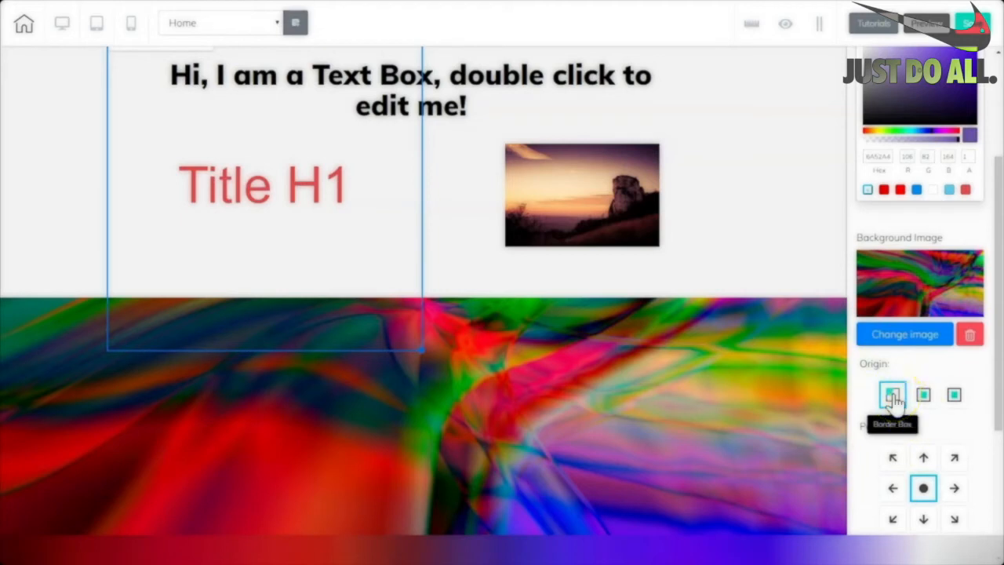
Set the background image to Content Box origin, bottom-right position, no repeat, and try the size options.
click(924, 400)
scroll(924, 400, down, 3)
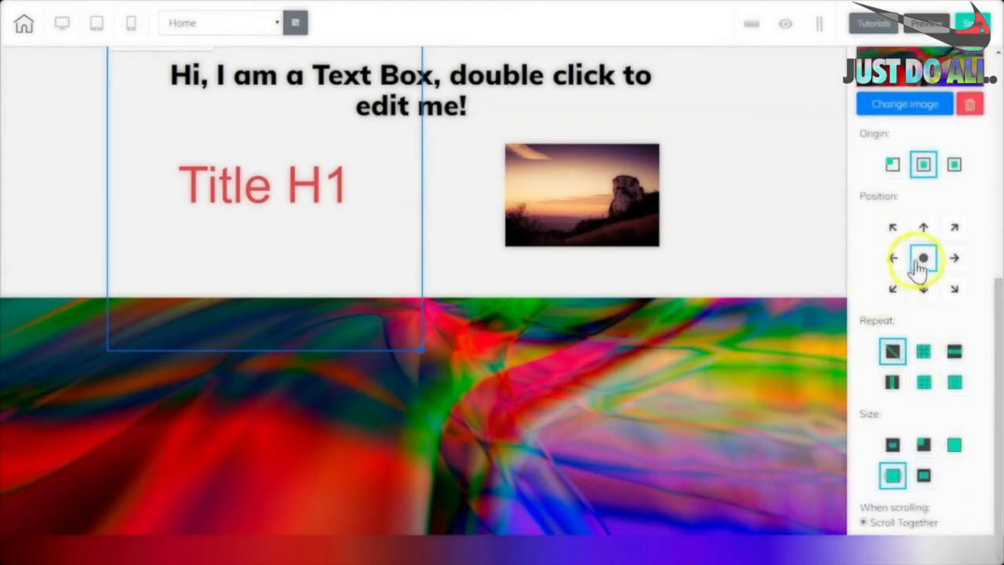
click(894, 229)
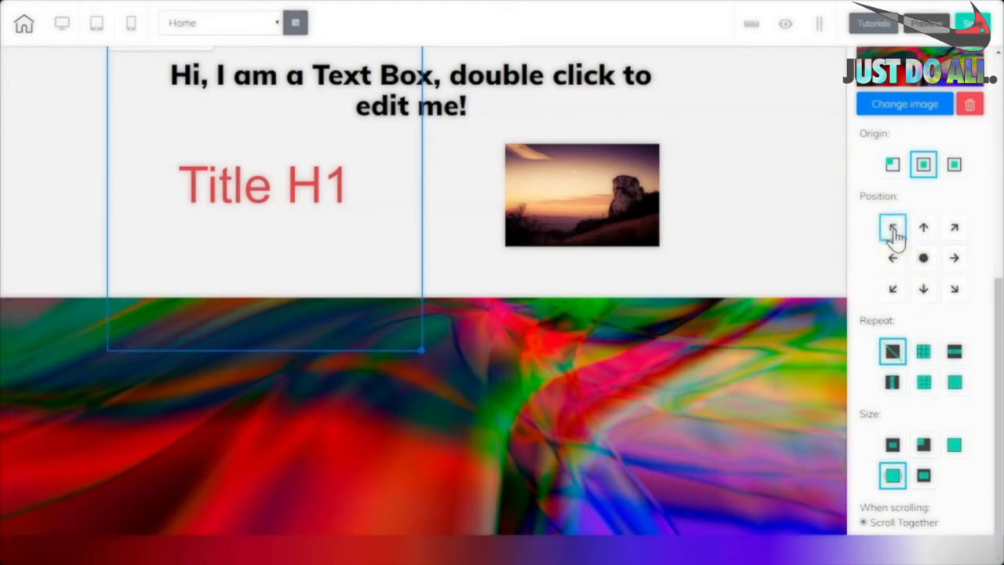
click(953, 289)
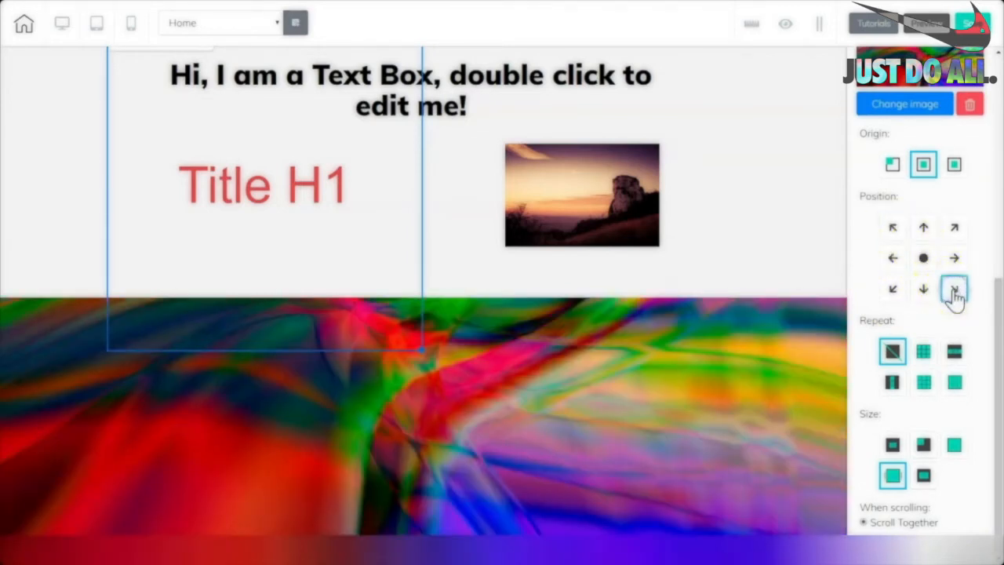
click(892, 350)
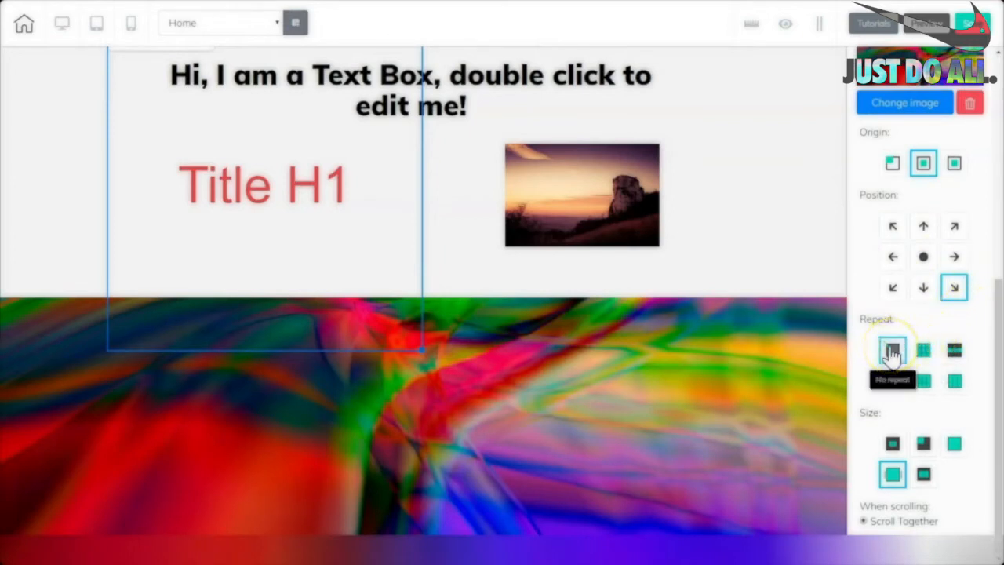
click(892, 444)
click(923, 444)
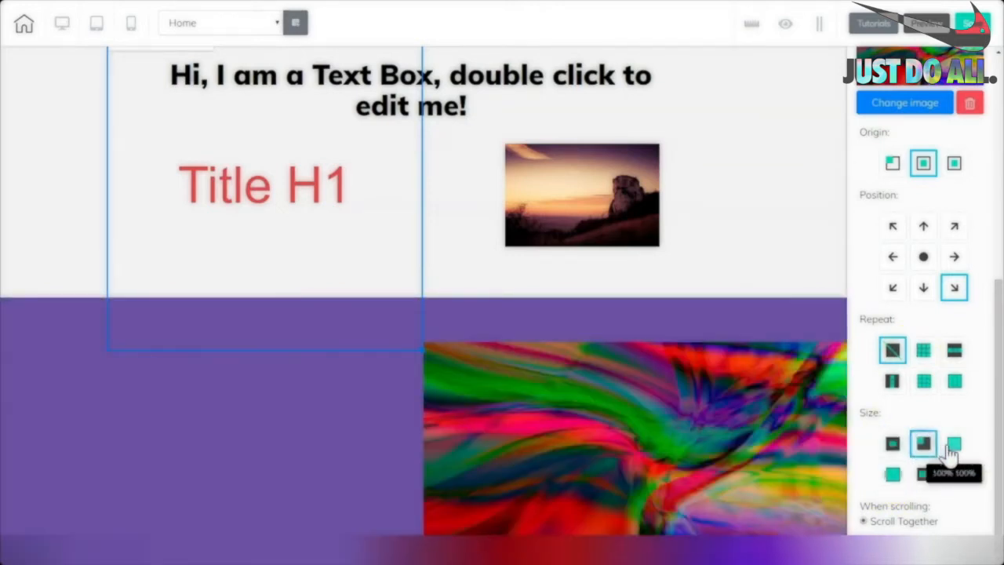
click(948, 445)
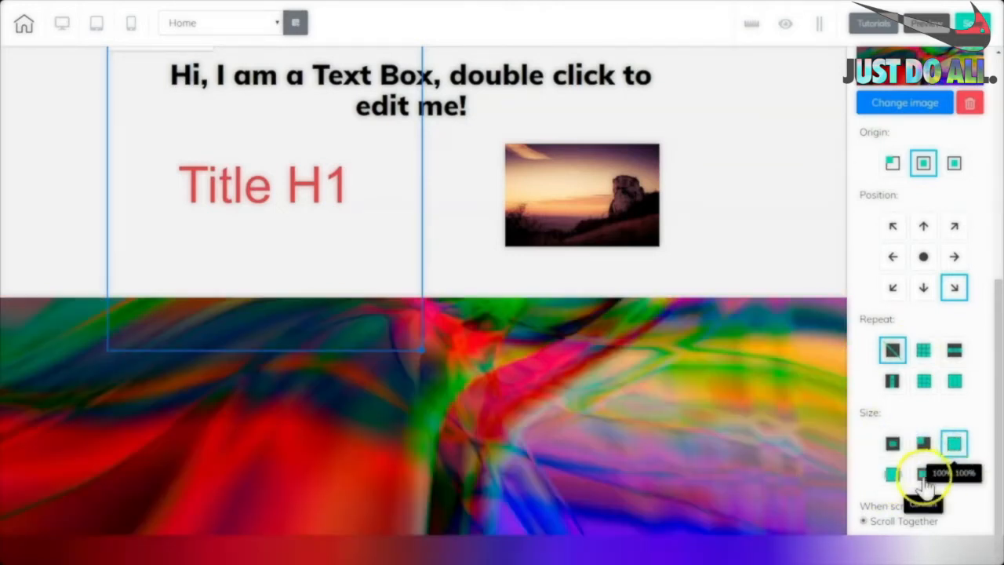
click(892, 476)
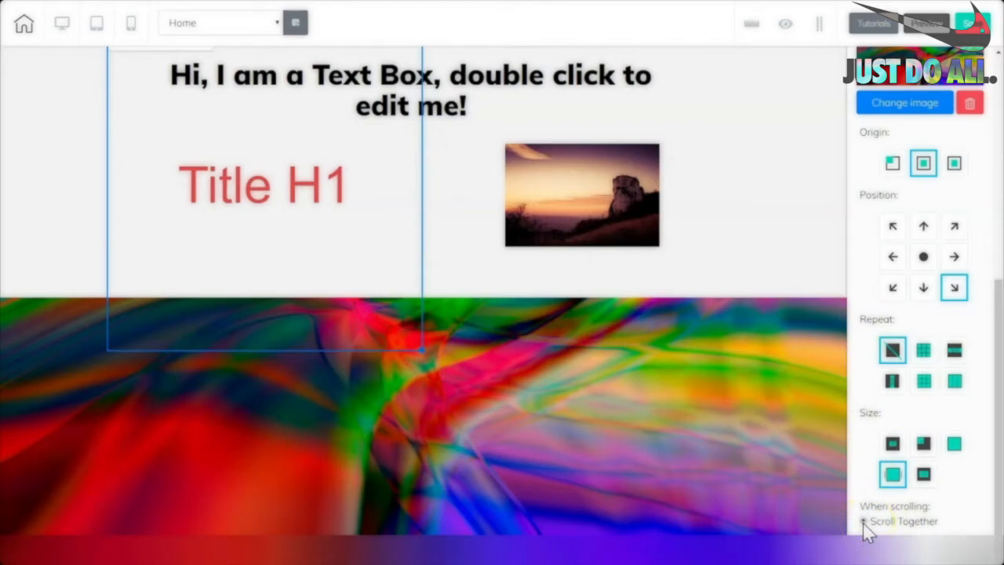
click(602, 510)
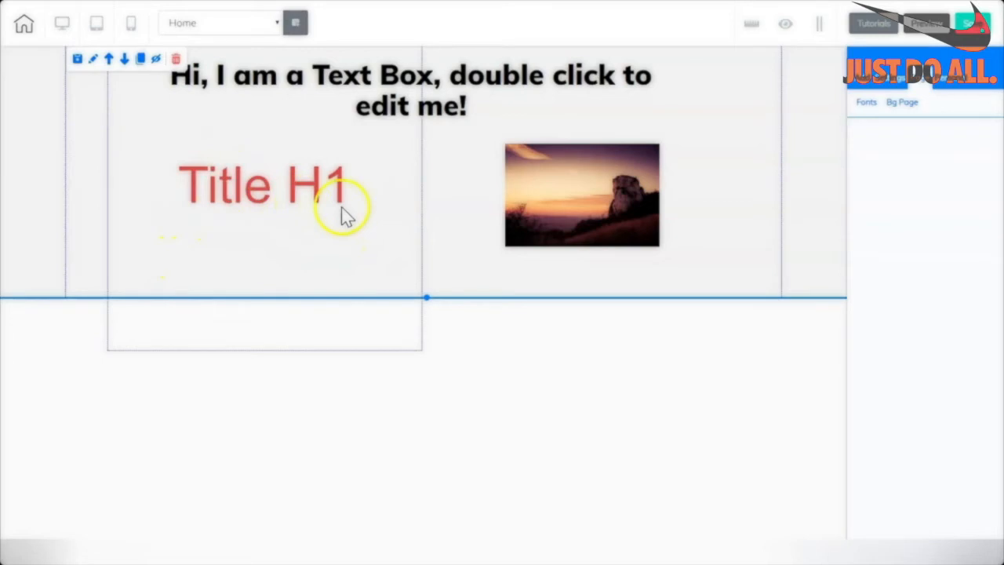
Narrow the Title H1 column slightly and set its tablet maximum width to 464.
click(365, 266)
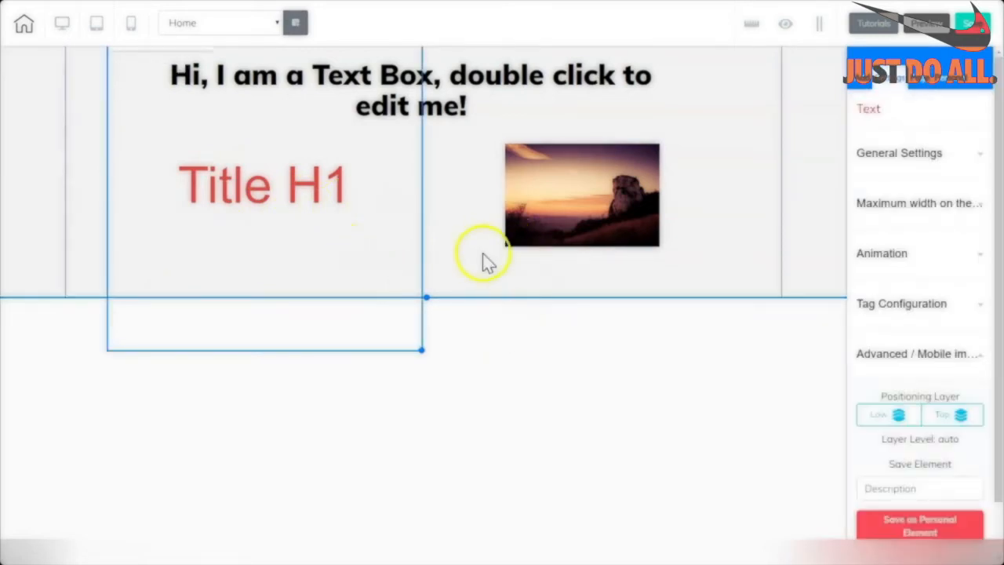
mouse_move(419, 347)
mouse_down()
mouse_move(433, 299)
mouse_move(416, 357)
mouse_up()
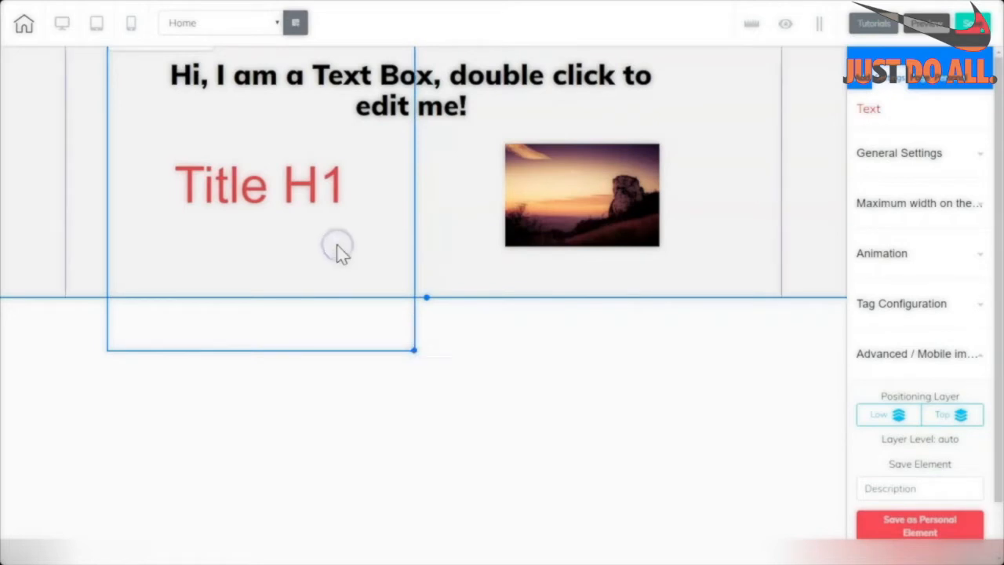
click(980, 155)
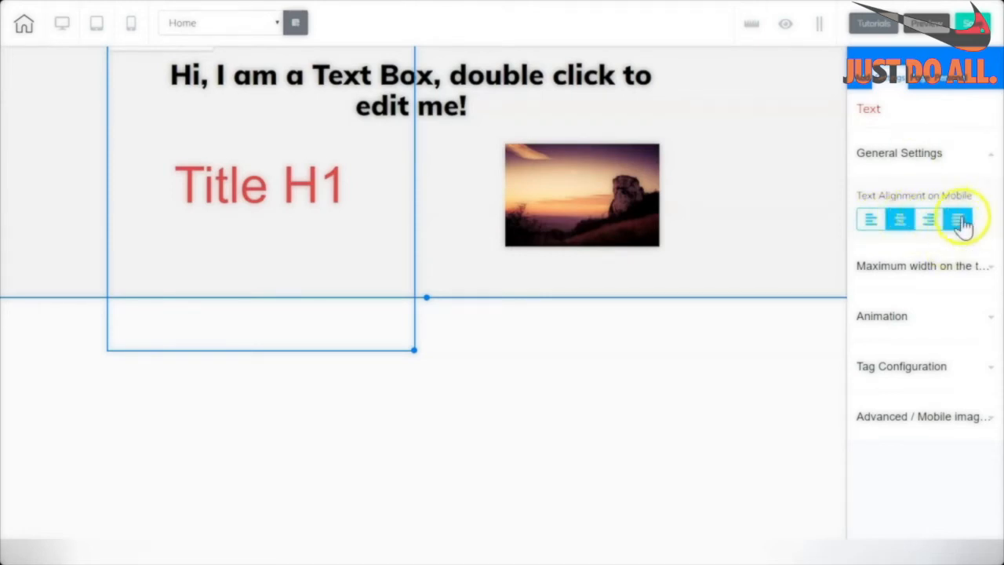
click(884, 270)
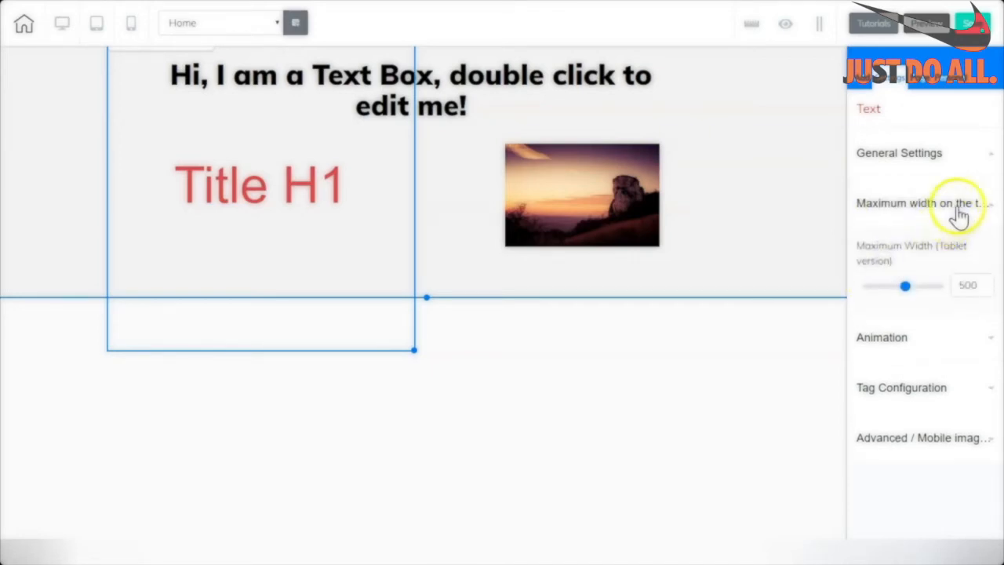
mouse_move(905, 286)
mouse_down()
mouse_move(883, 287)
mouse_move(902, 292)
mouse_up()
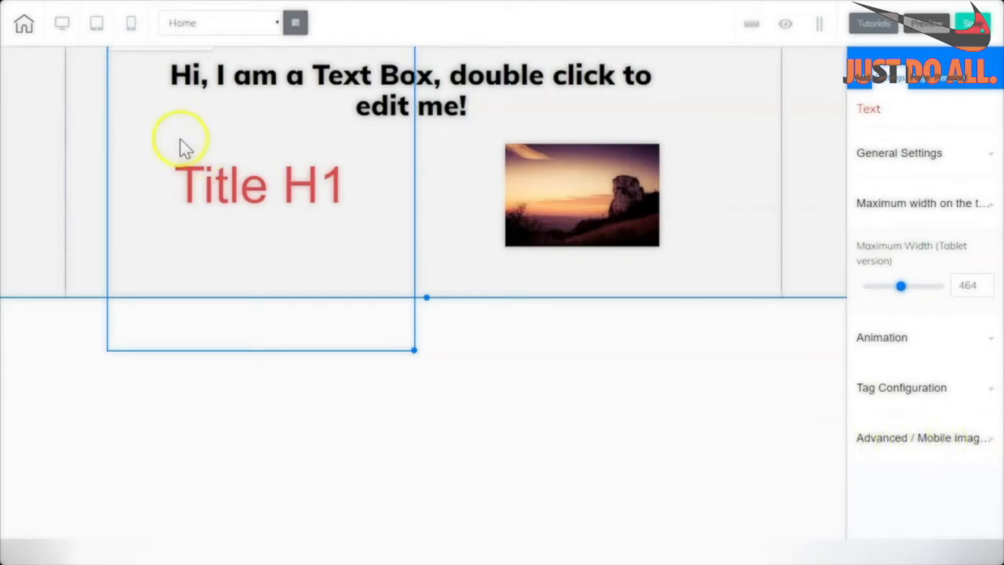
Reduce Title H1 line height to 1.1 and widen the title so 'Ice Cream Shop Training' fits one line.
double_click(267, 192)
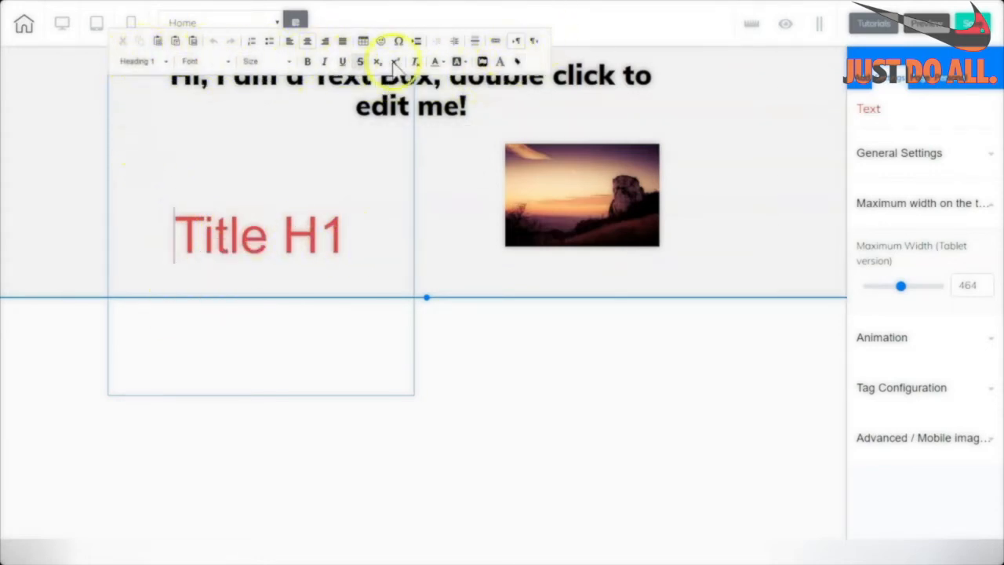
click(344, 243)
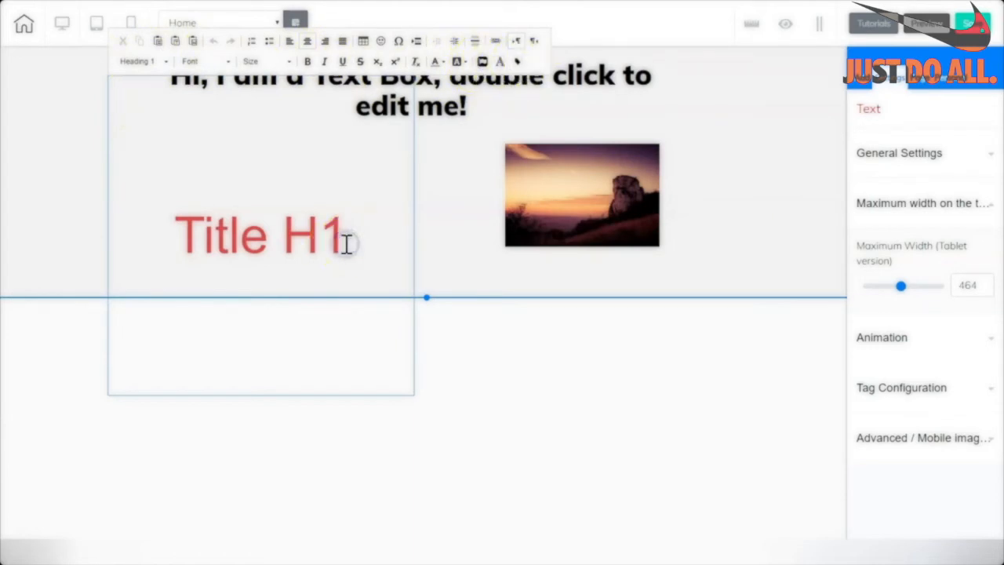
drag(345, 243, 155, 243)
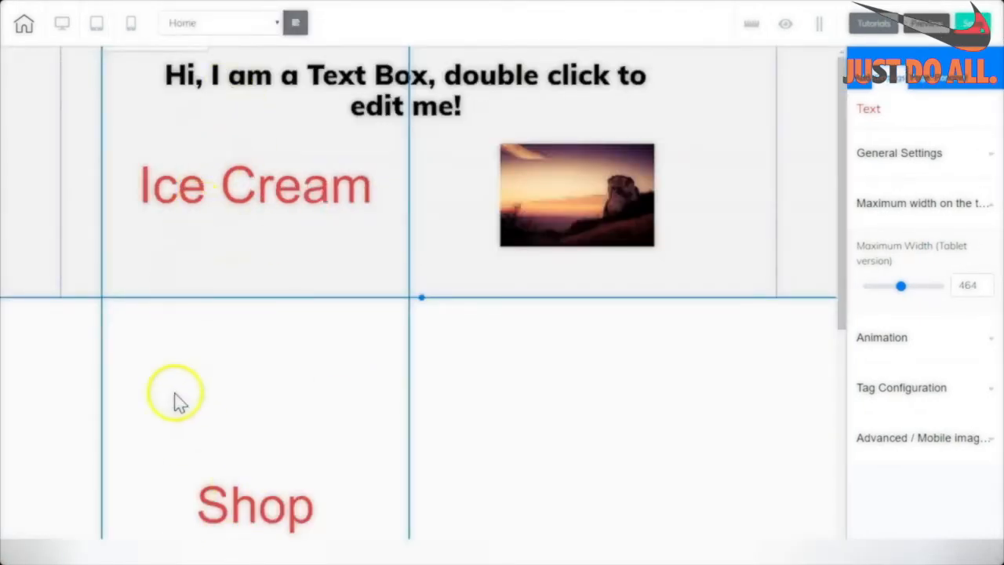
click(918, 85)
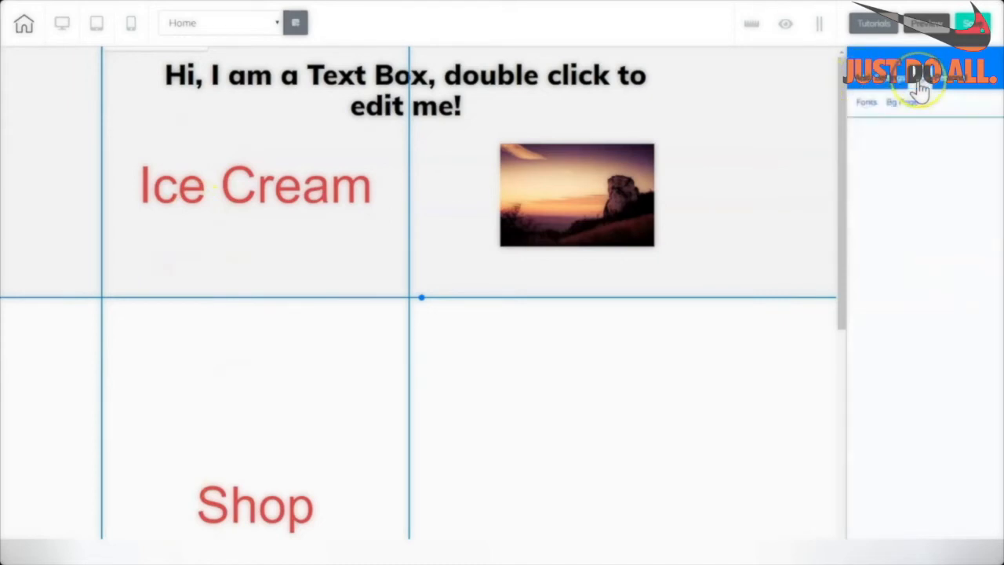
click(866, 107)
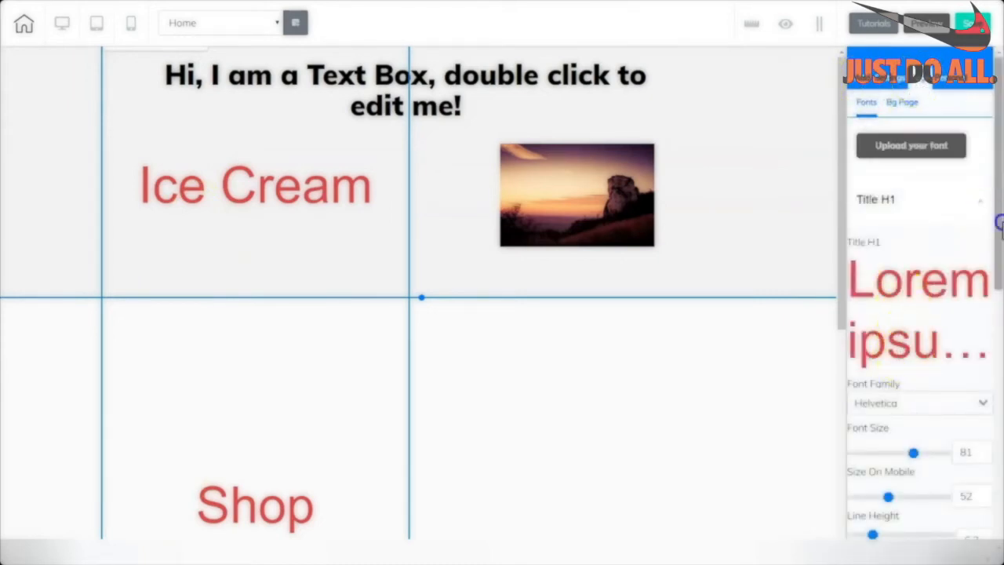
drag(1000, 223, 993, 336)
drag(872, 291, 854, 292)
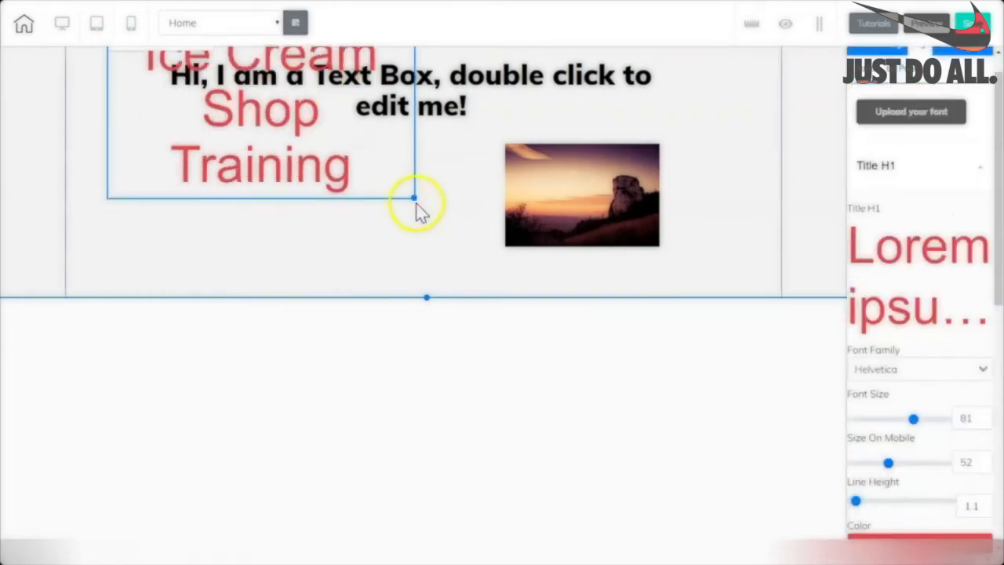
drag(417, 200, 746, 186)
click(288, 115)
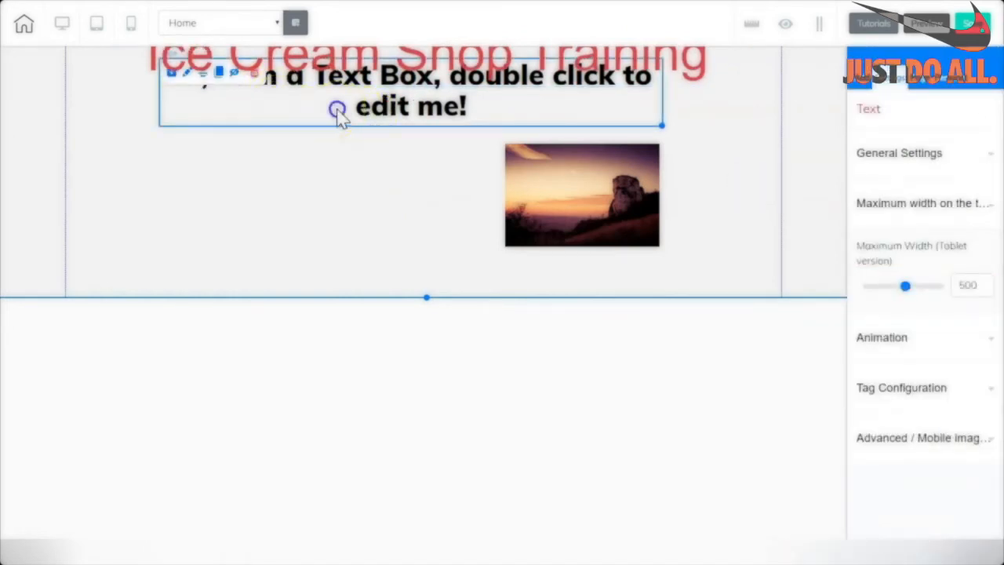
Move the placeholder text box under the title and narrow it.
drag(337, 110, 284, 177)
drag(441, 60, 446, 97)
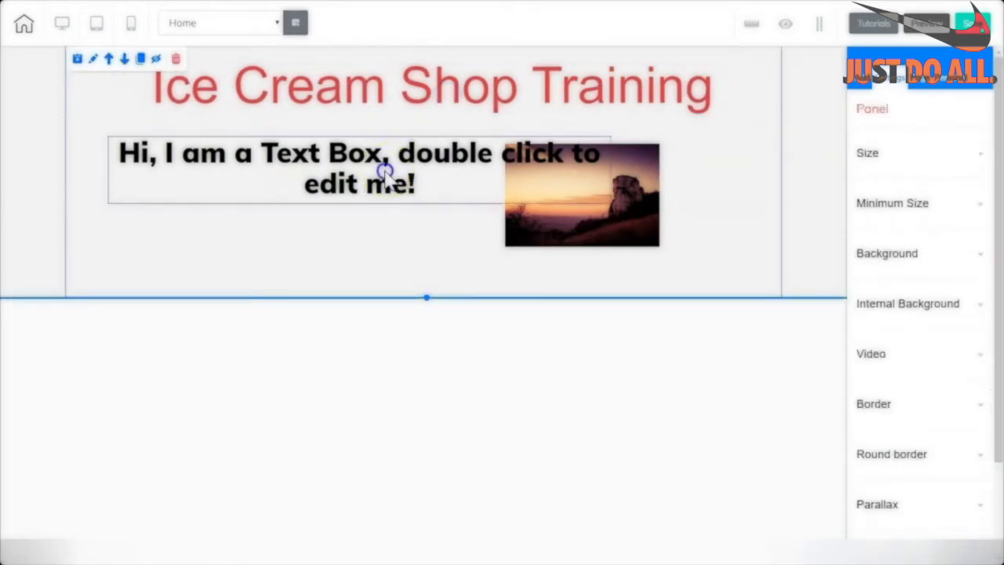
click(385, 168)
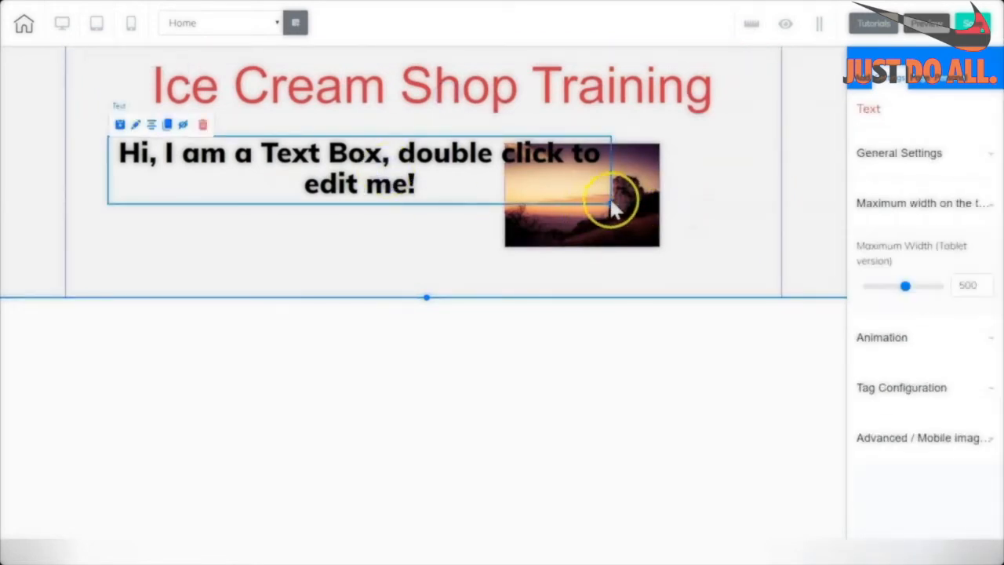
drag(605, 197, 428, 250)
drag(329, 182, 305, 181)
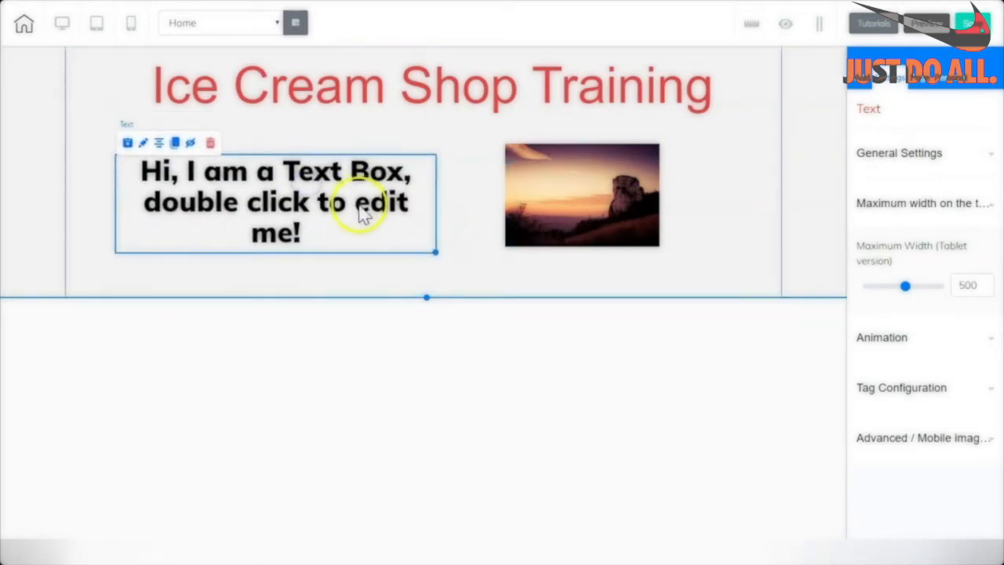
Replace the placeholder text with the tagline 'I love ice cream! Do YOU??' and narrow its box.
double_click(357, 208)
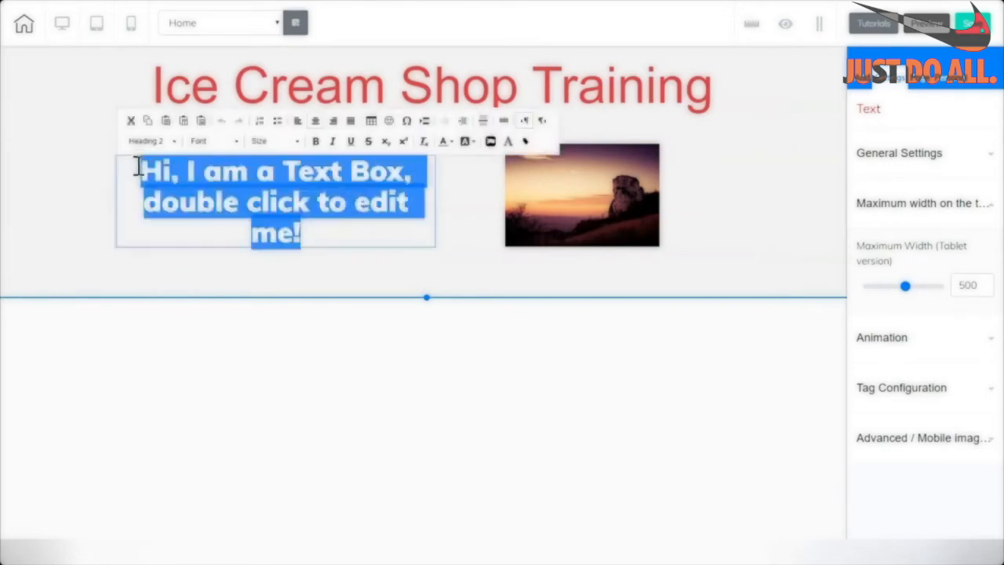
text(I love ice cream! Do YOU??)
drag(332, 202, 141, 180)
click(378, 260)
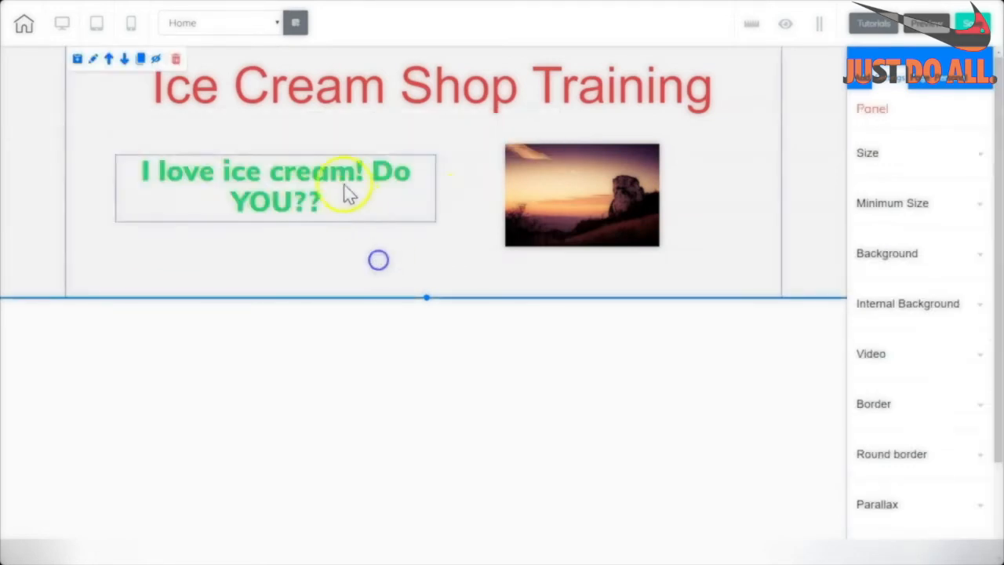
click(348, 186)
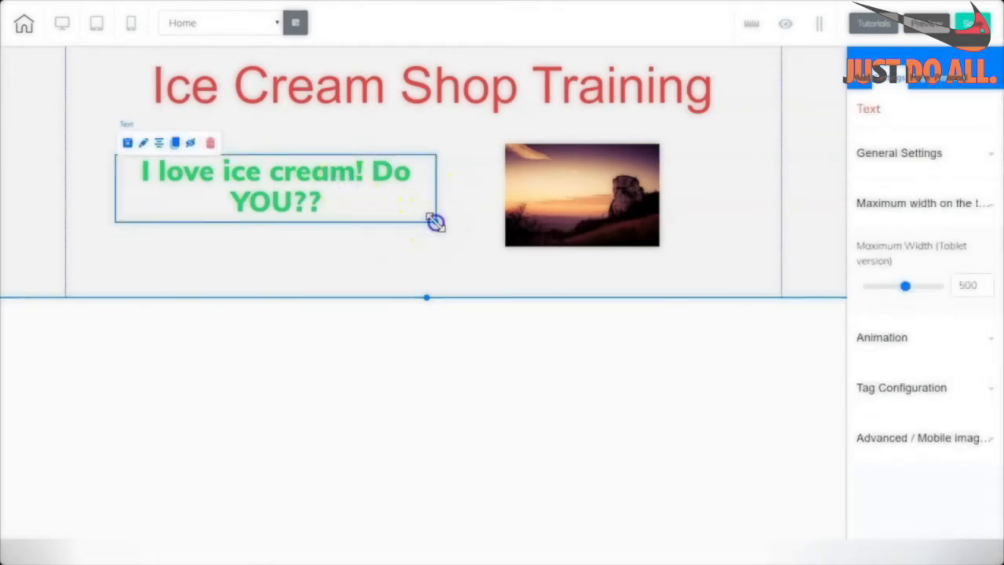
drag(436, 222, 109, 155)
click(348, 231)
Give the green tagline a coloured text shadow.
double_click(310, 208)
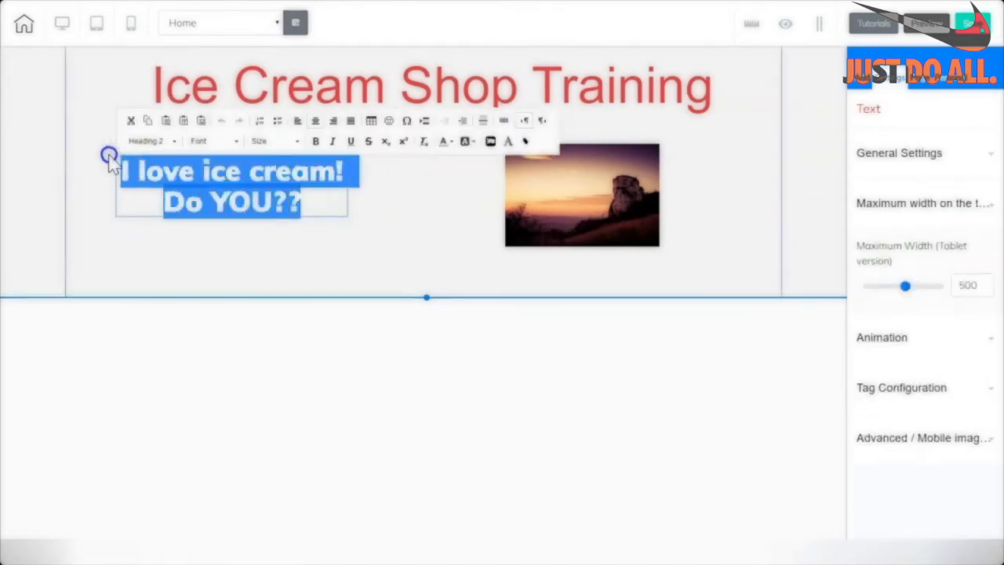
click(468, 142)
click(494, 145)
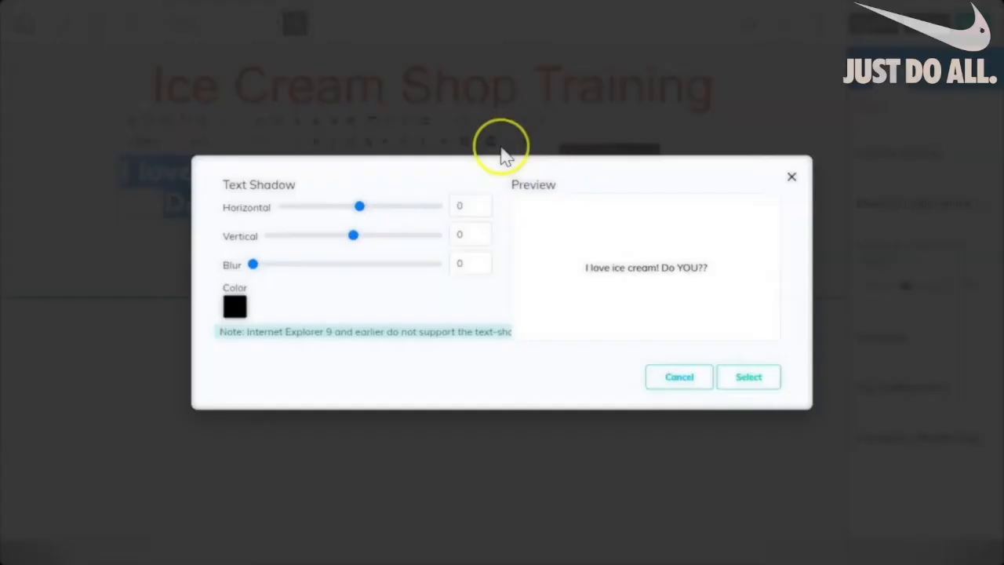
click(235, 307)
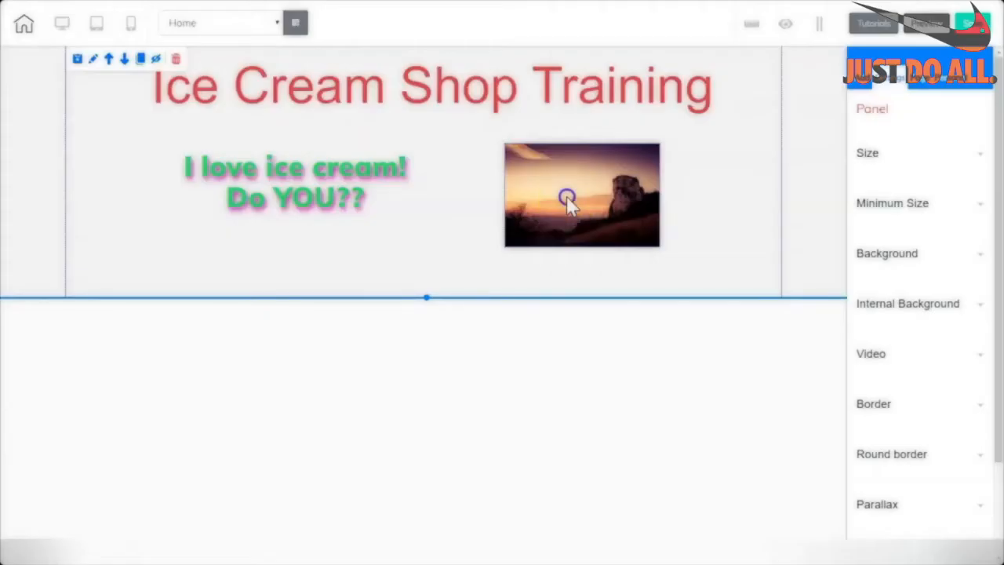
click(568, 196)
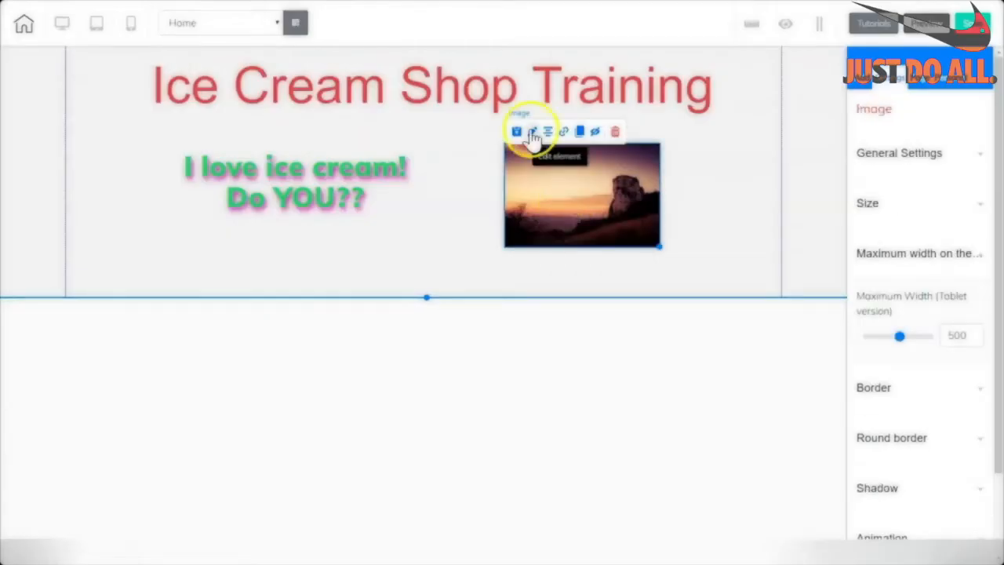
Under the panel's Advanced / Mobile options, save it as personal element 'ice cream panel1'.
click(705, 191)
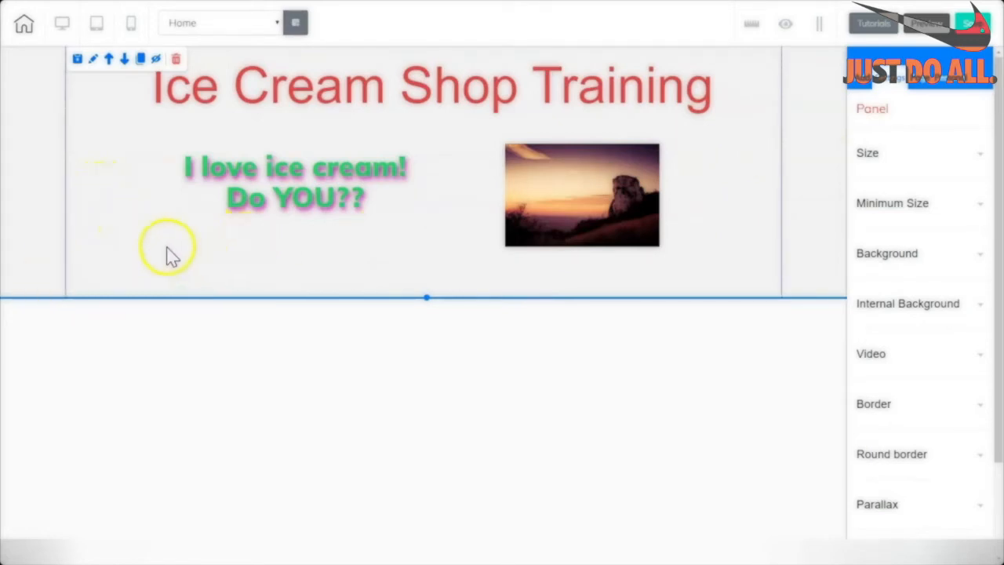
click(807, 157)
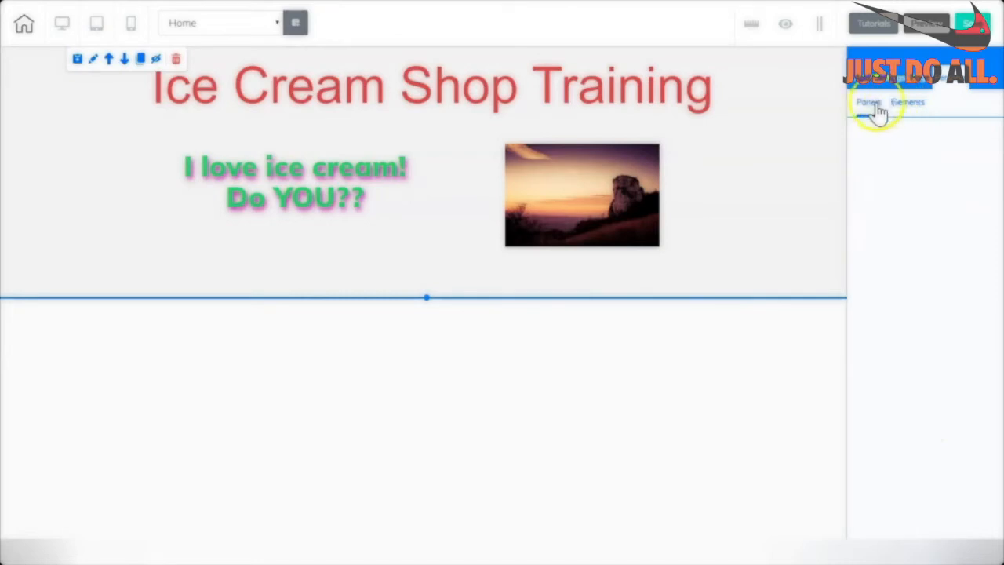
click(909, 107)
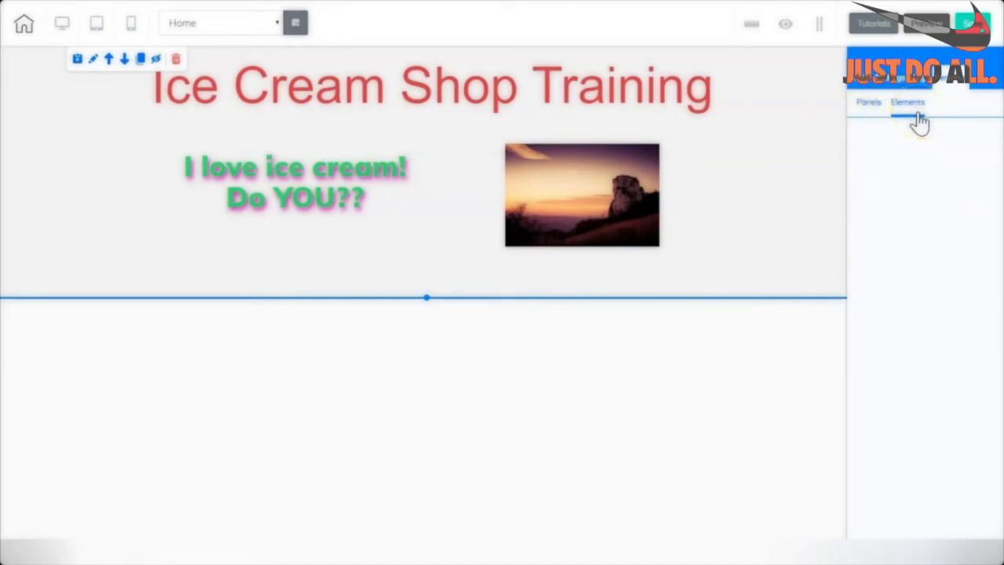
click(740, 207)
click(775, 284)
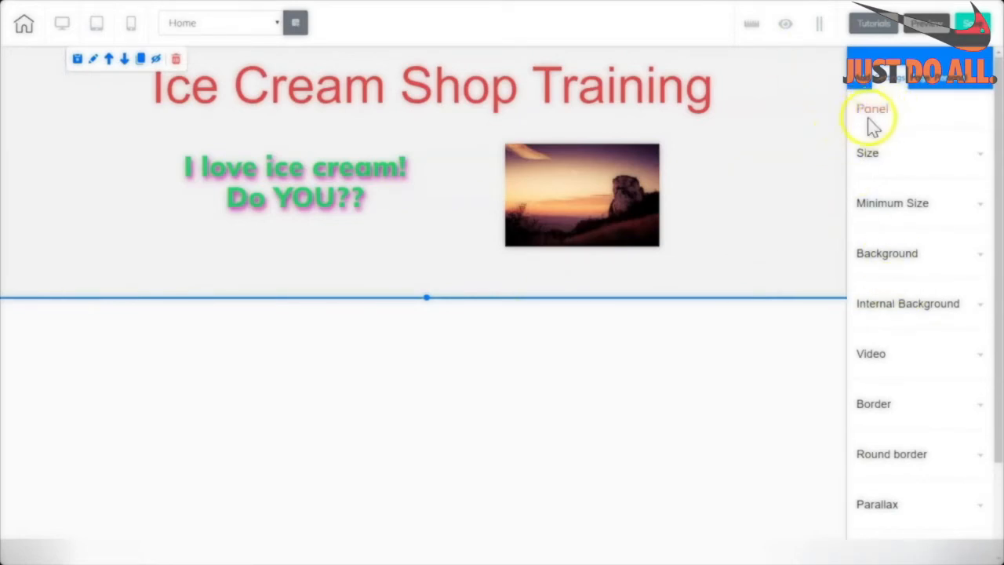
drag(999, 95, 1000, 265)
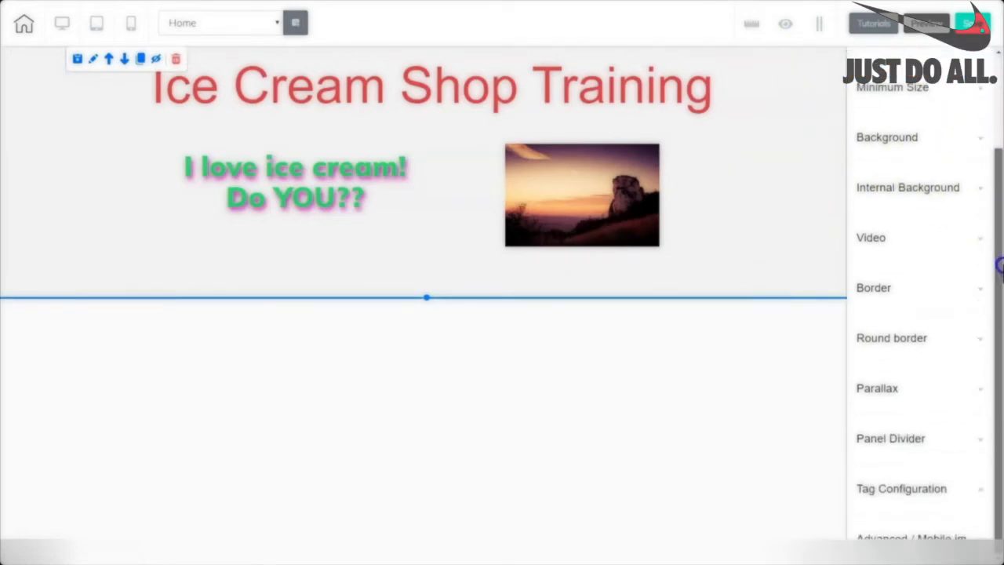
click(897, 542)
click(880, 426)
text(ice cream panel1)
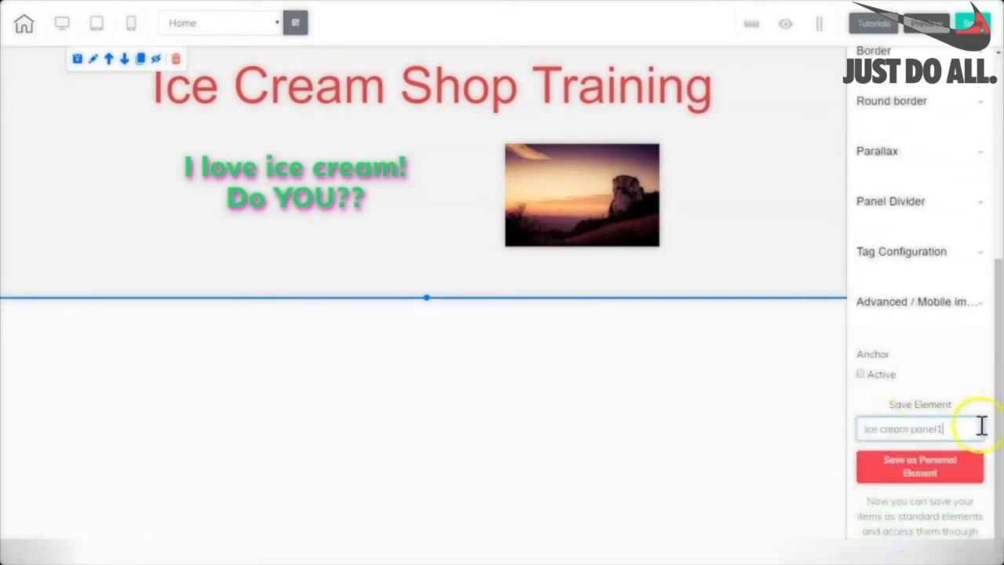
click(919, 474)
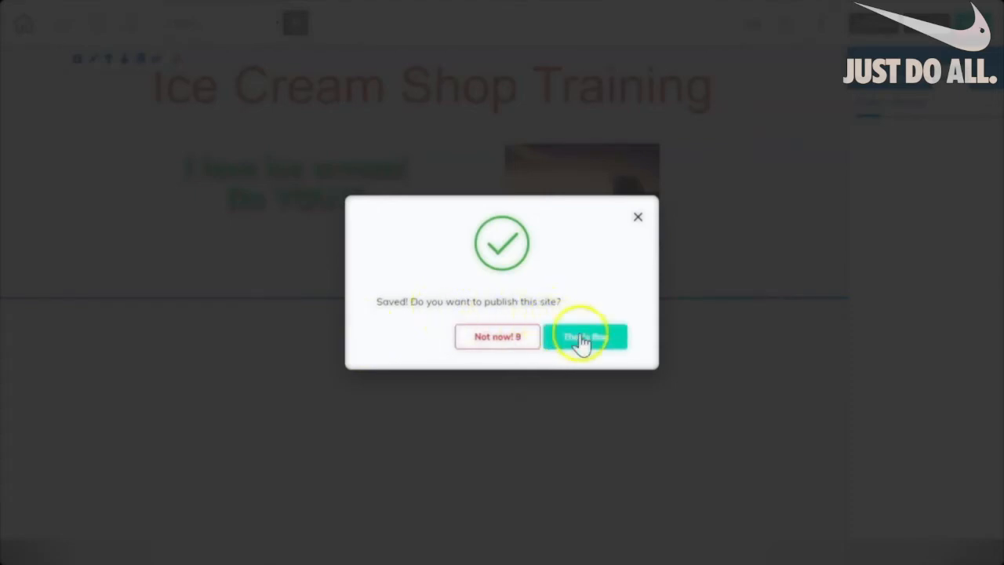
Publish the website to its free subdomain and return to the Home panel.
click(580, 337)
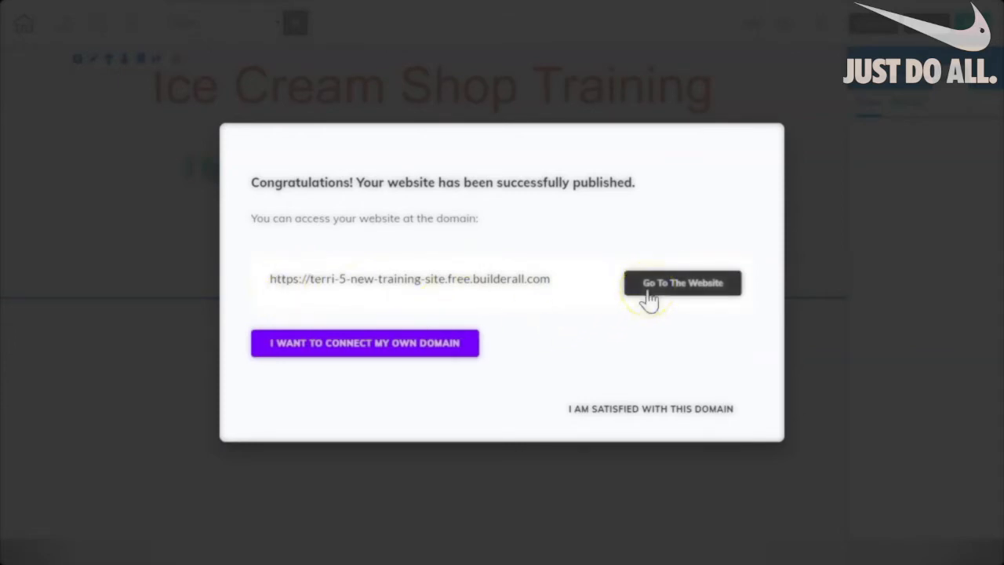
click(808, 251)
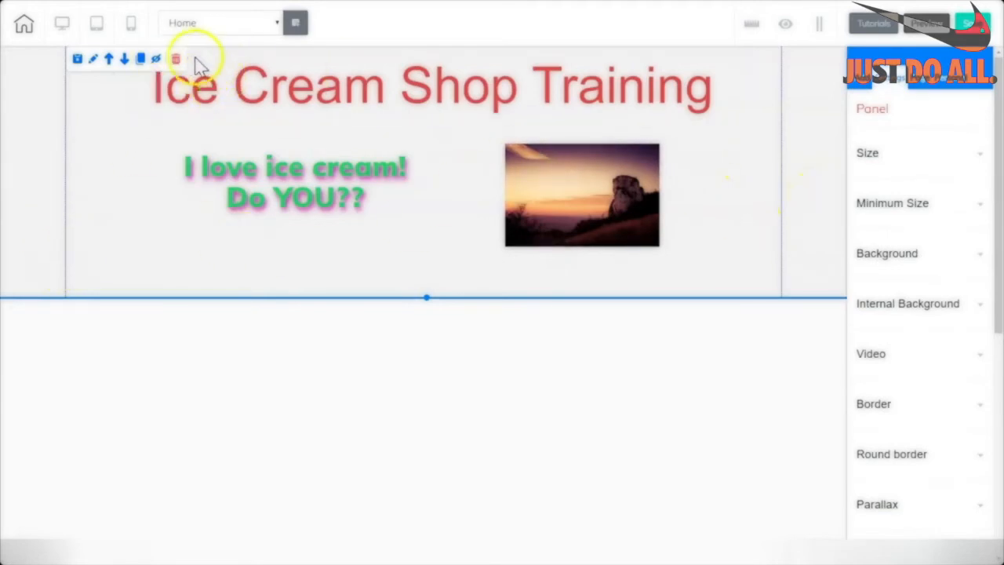
Remove the panel from the Home page, then re-insert the saved 'ice cream panel1' from Panels.
click(176, 59)
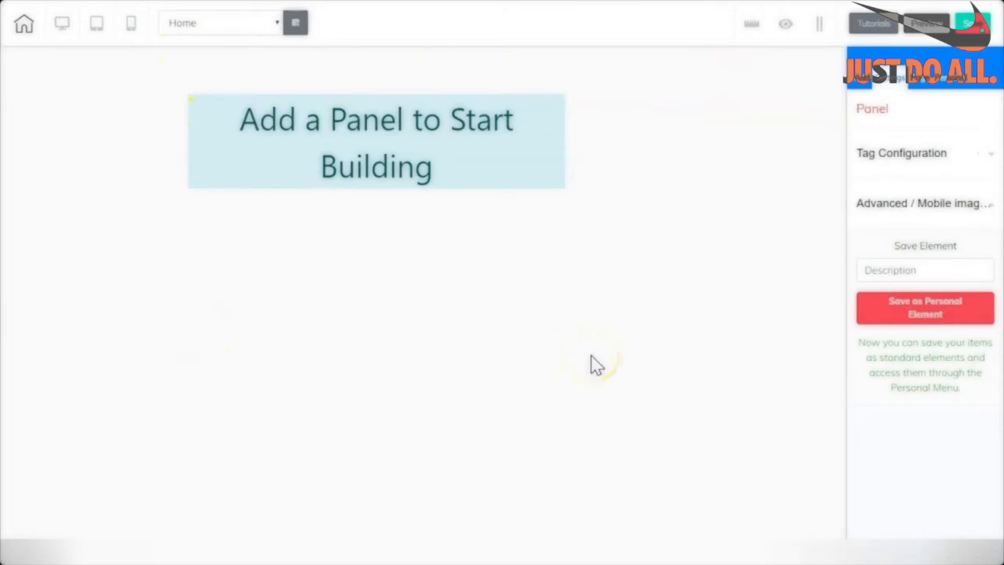
click(877, 77)
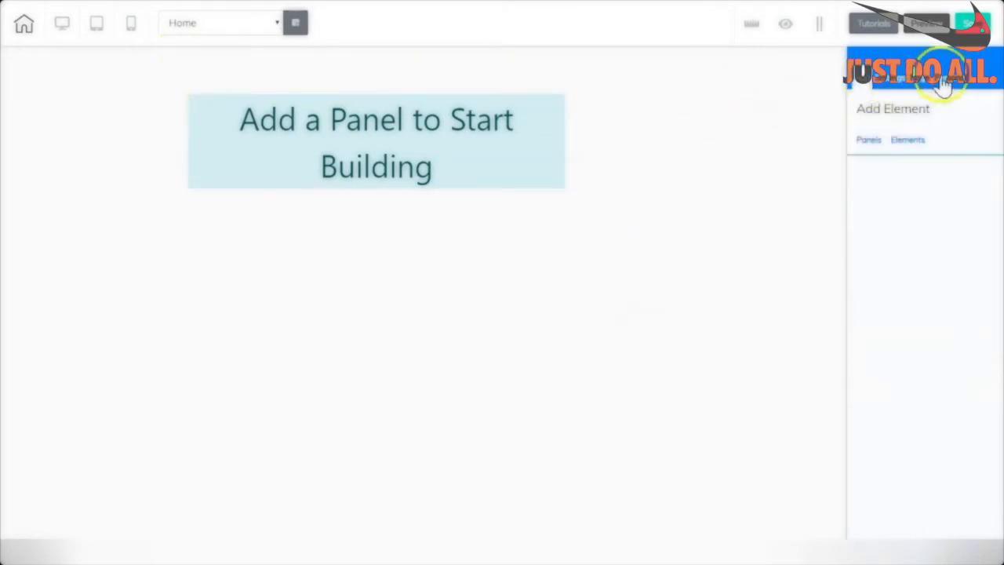
click(955, 83)
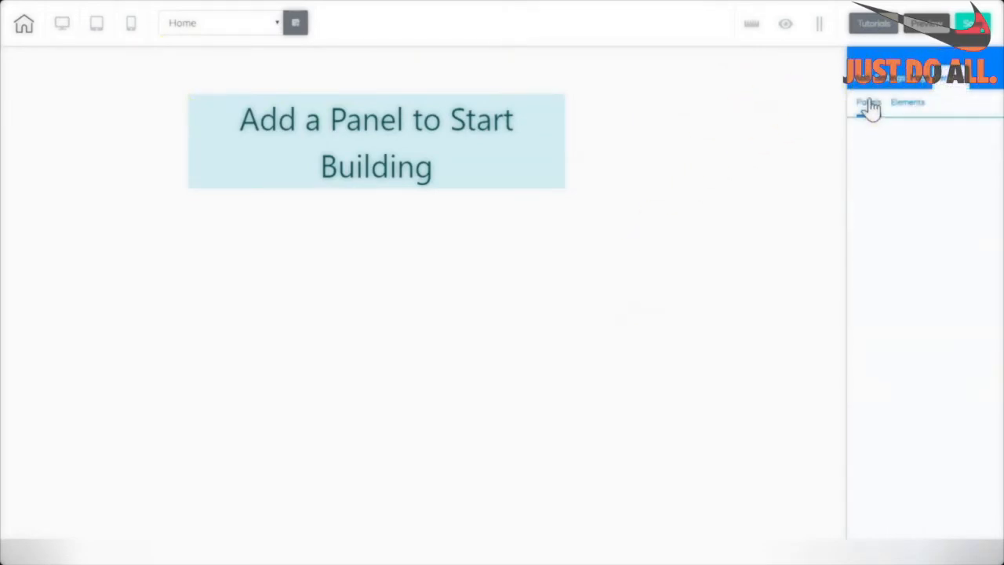
click(992, 145)
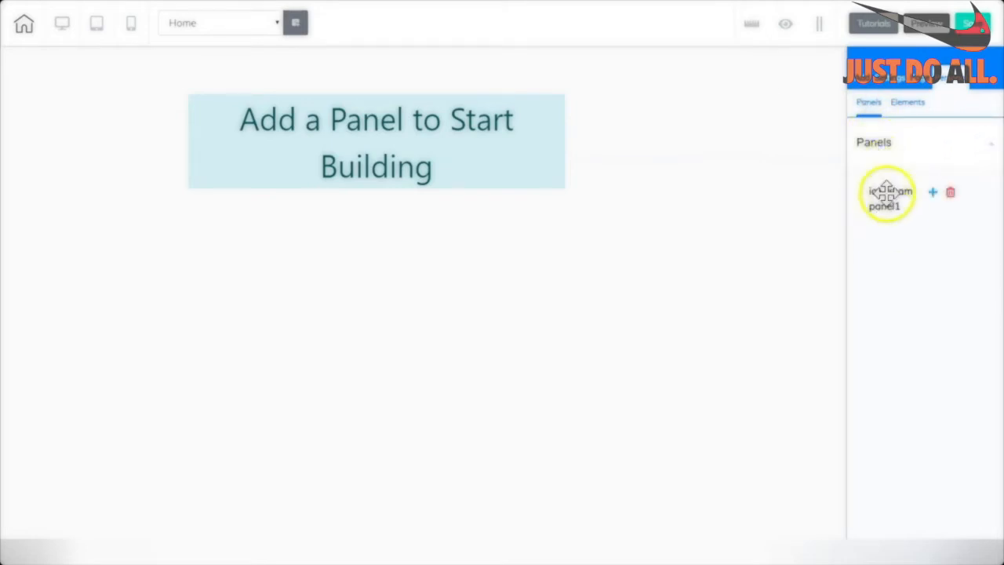
click(931, 196)
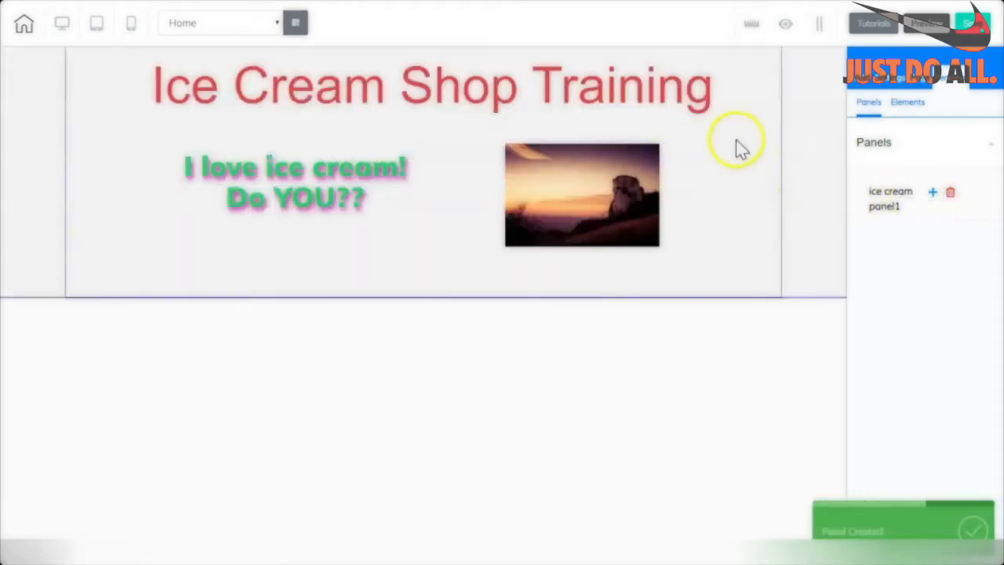
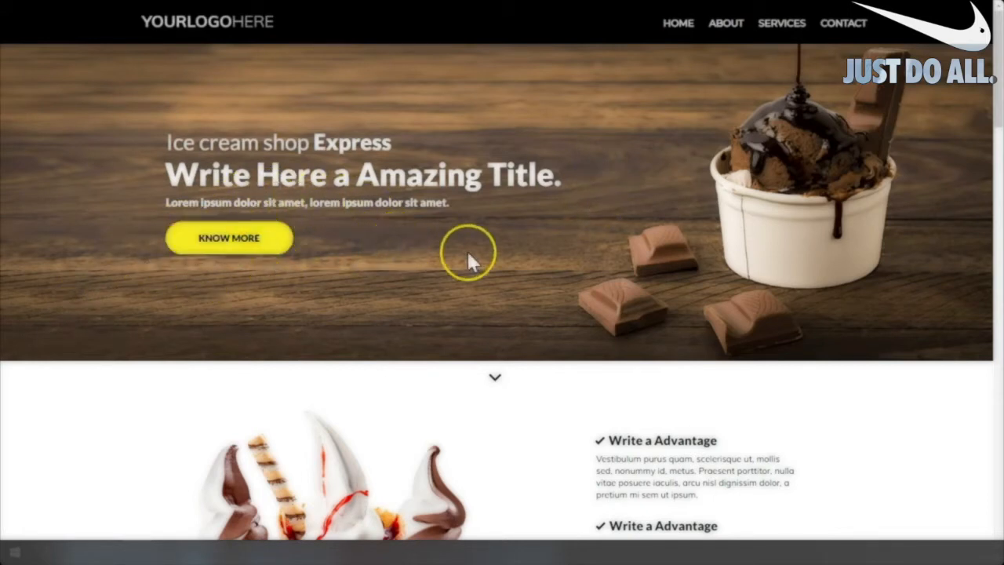
Scroll through the ice cream reference template, then return to the pages list showing HOME and THANK YOU.
scroll(560, 209, down, 1)
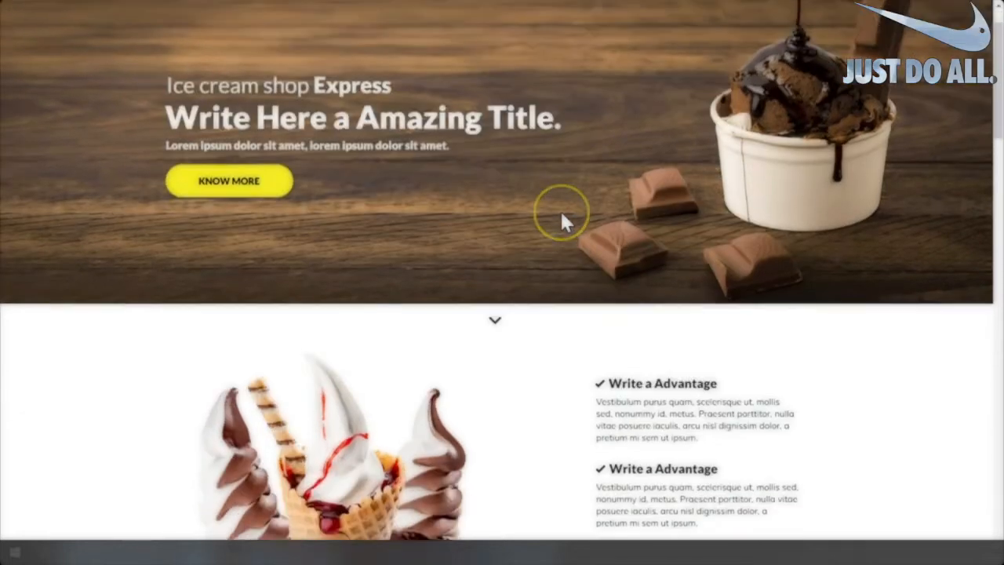
scroll(541, 239, down, 2)
scroll(540, 236, down, 2)
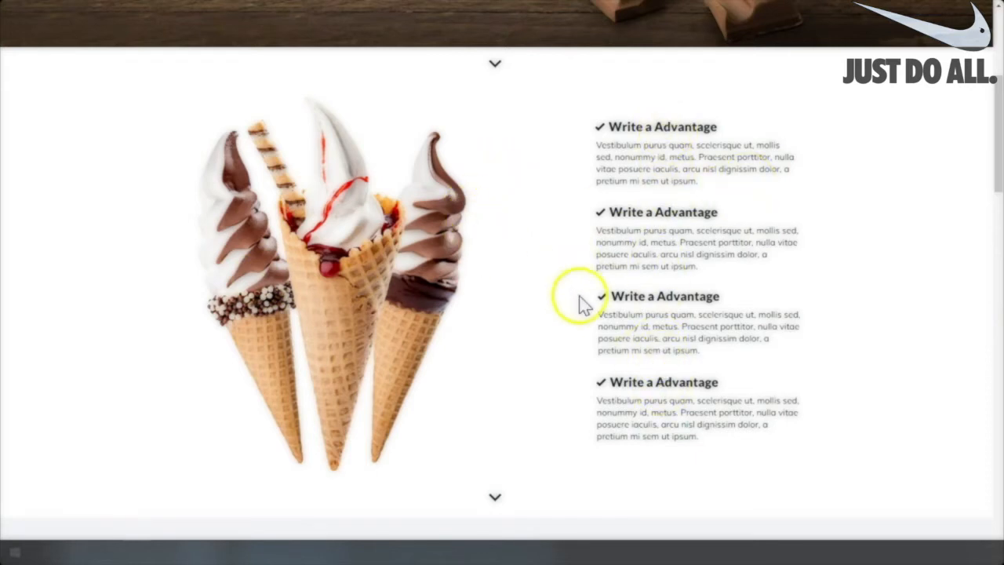
drag(998, 167, 999, 89)
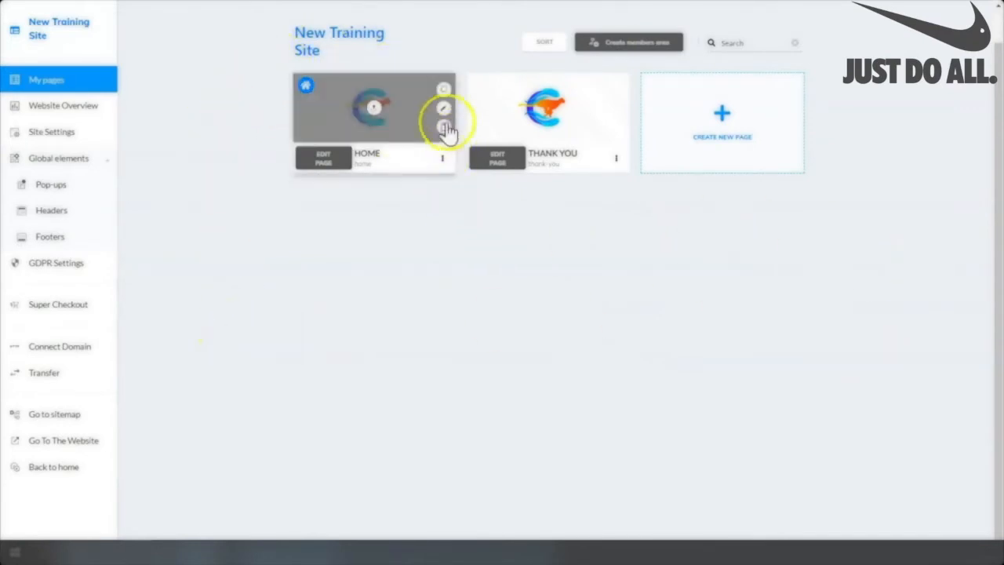
Edit the HOME page and add the dark Express Header from the Header panels.
click(323, 162)
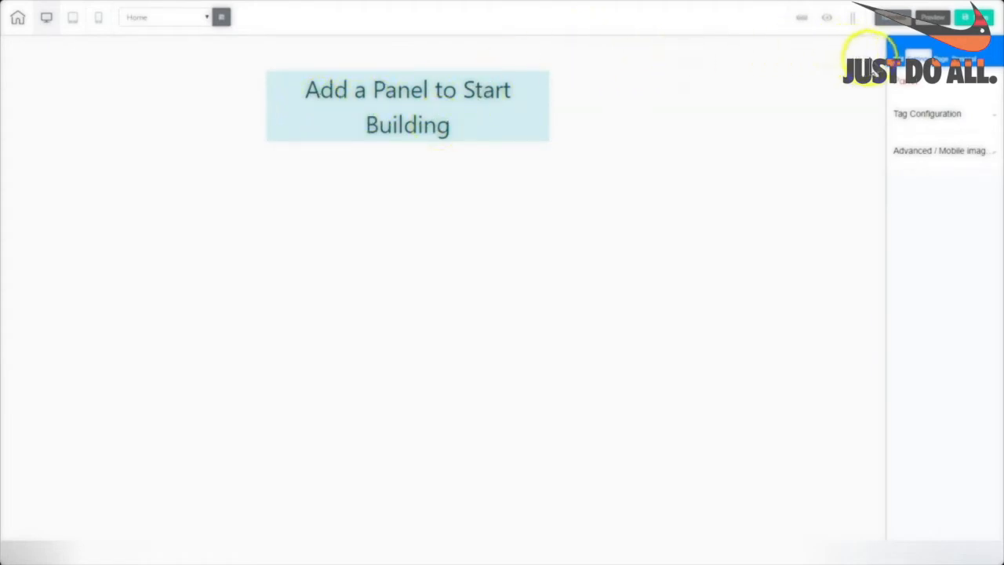
click(896, 56)
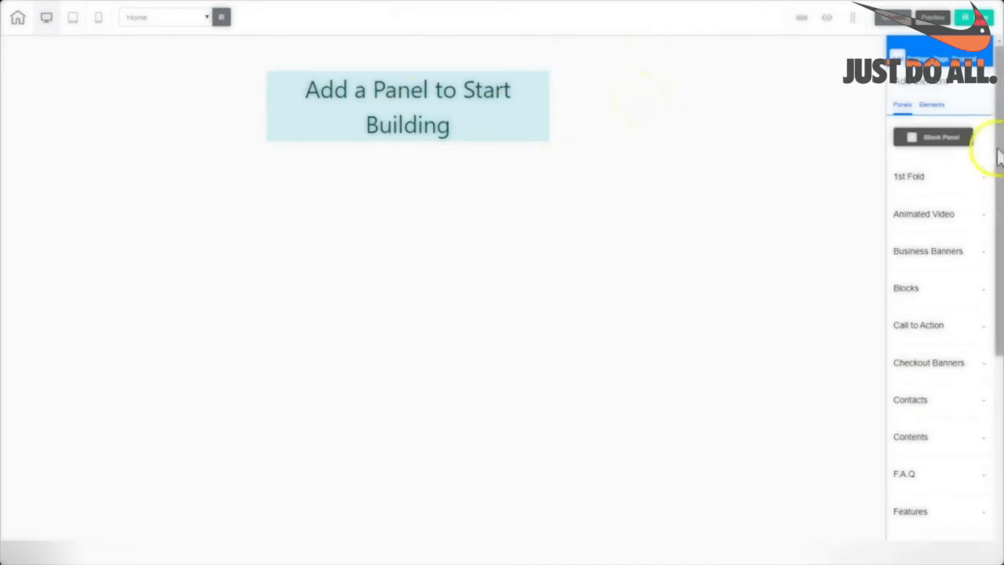
drag(996, 112, 999, 331)
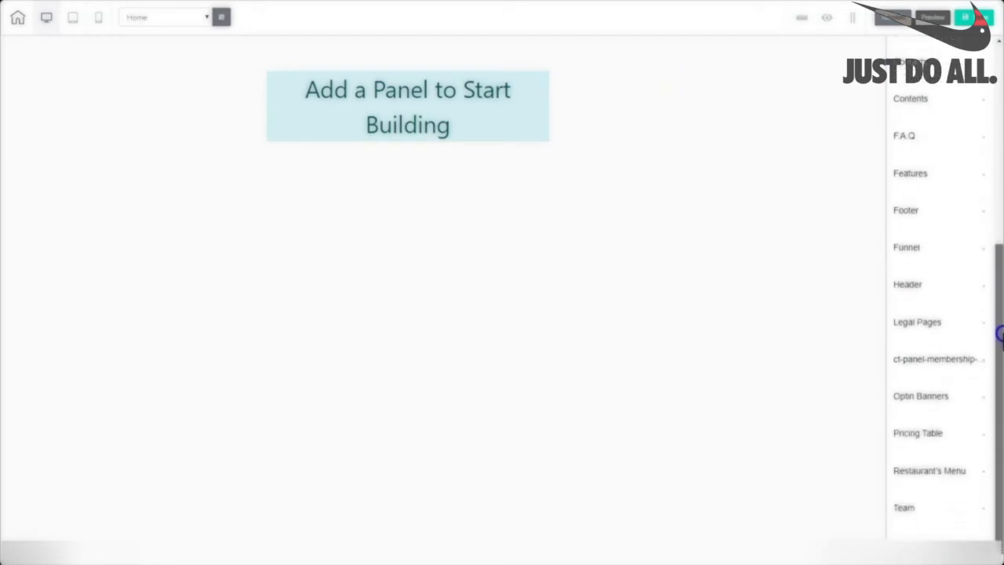
click(905, 291)
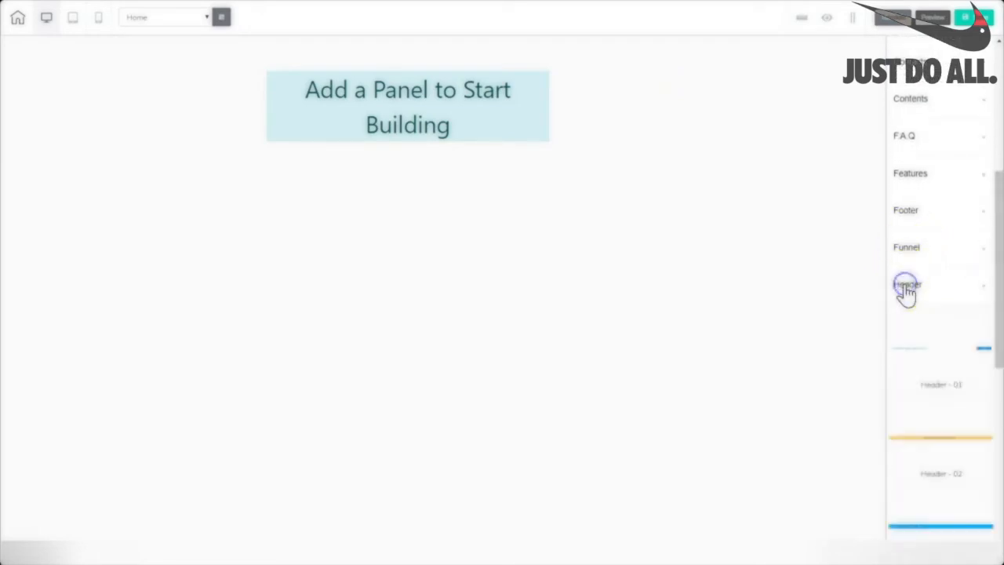
drag(1000, 171, 1000, 362)
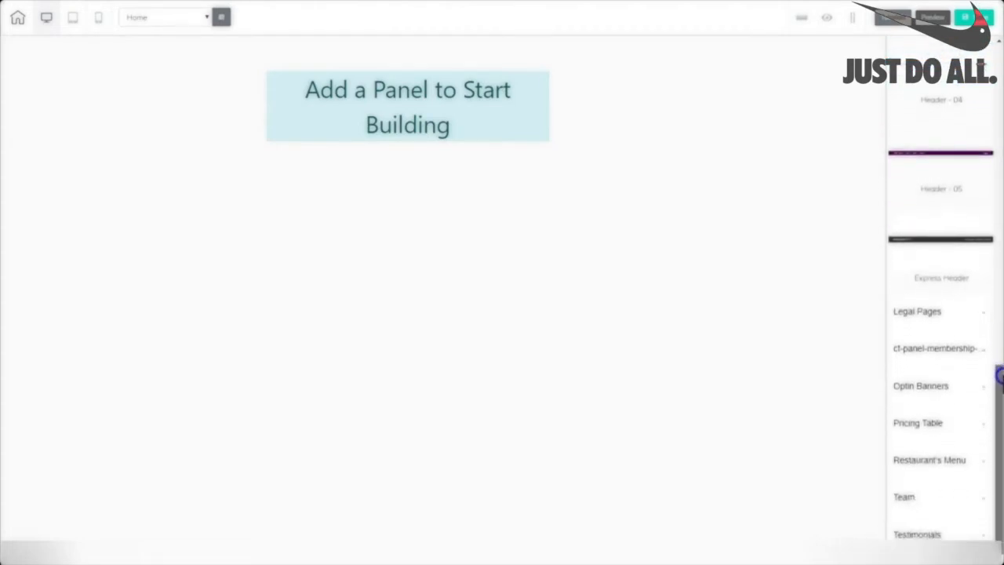
click(947, 245)
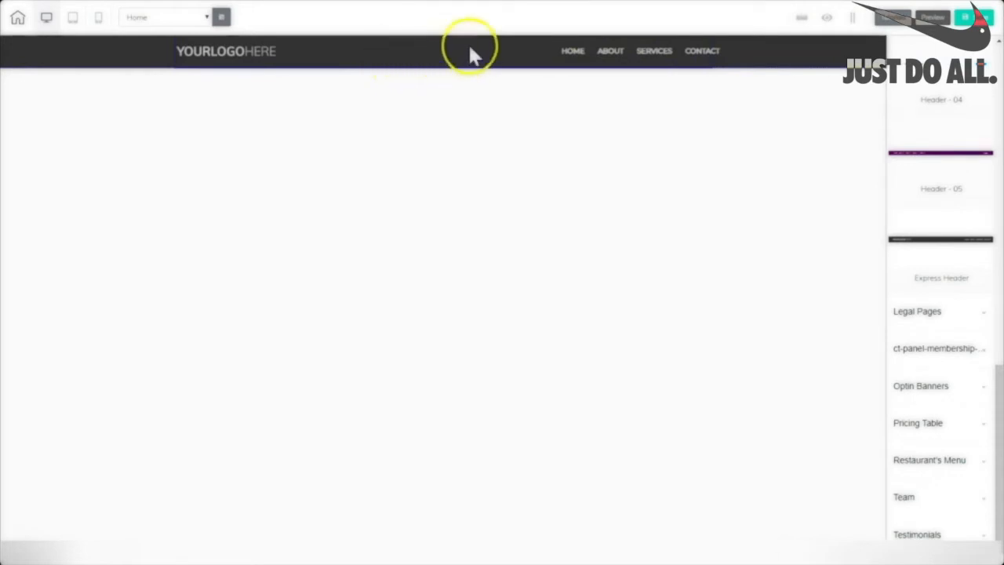
Select the header's logo and section, then show the Panels categories like Blank Panel, 1st Fold and Blocks.
click(231, 59)
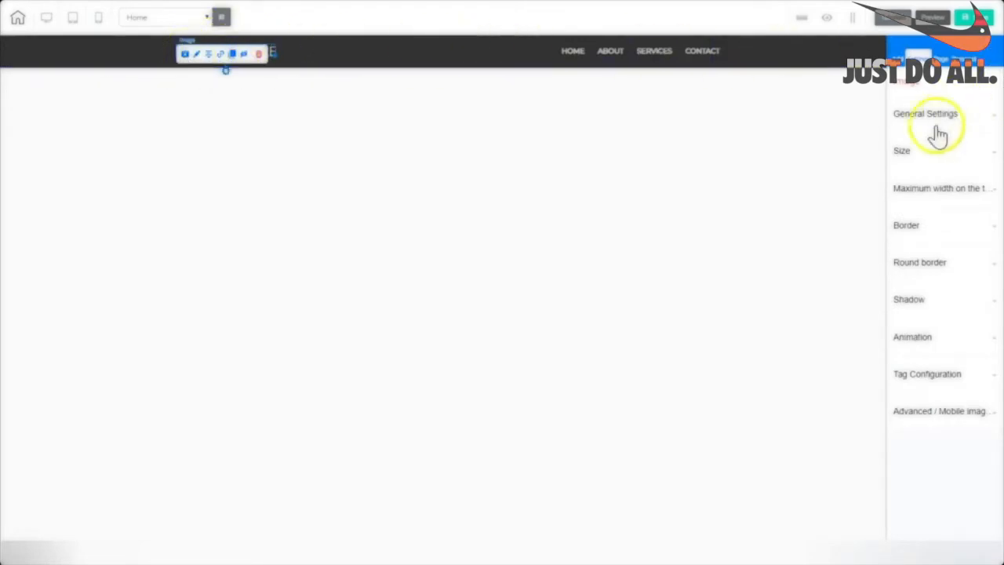
click(274, 53)
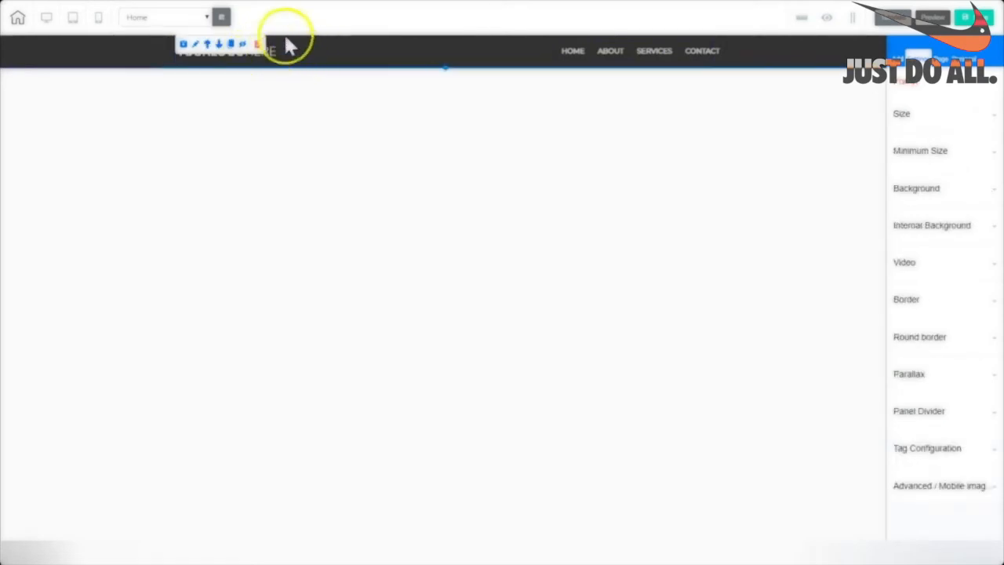
click(415, 59)
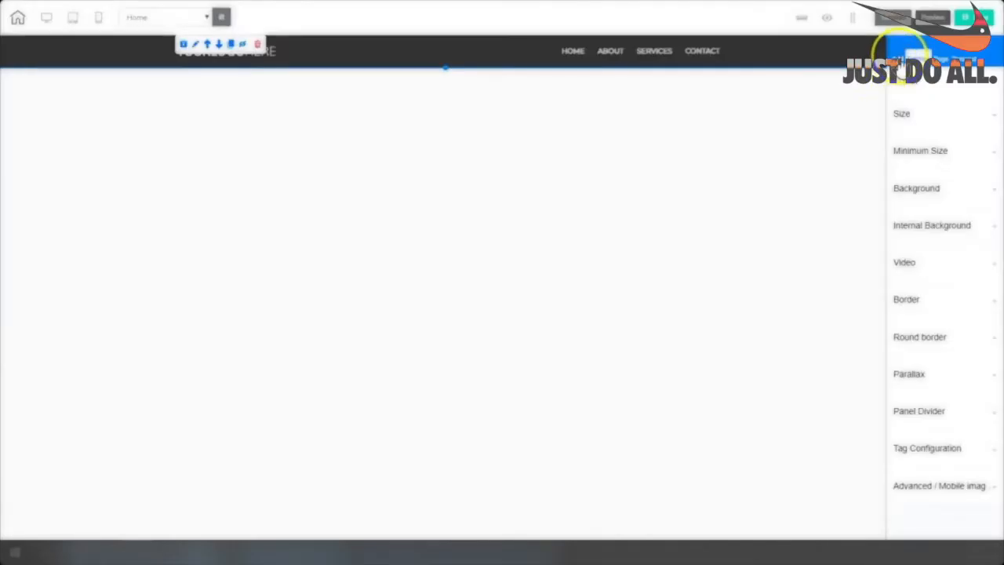
click(904, 108)
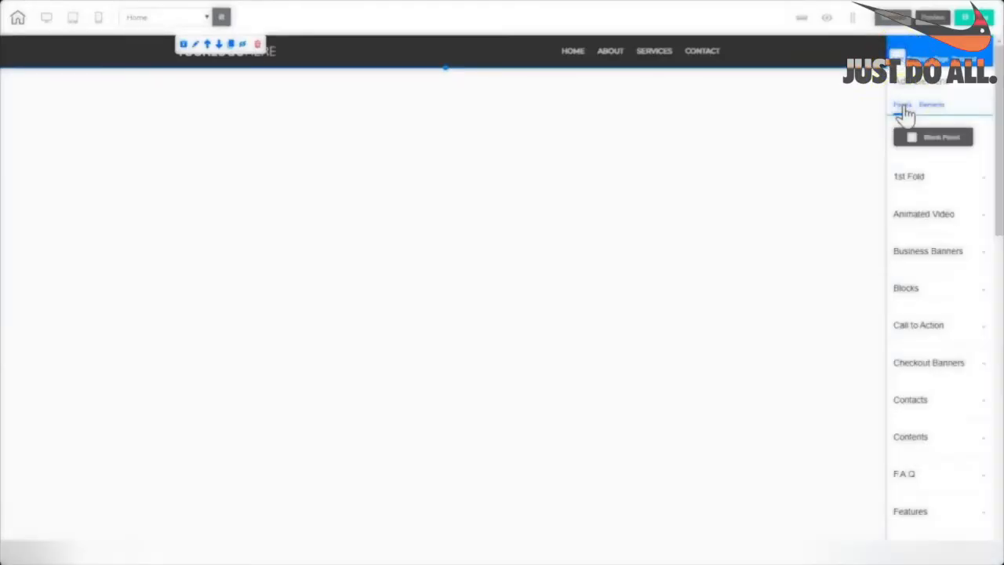
Insert the Ice Cream Shop 1st Fold hero below the header.
click(912, 179)
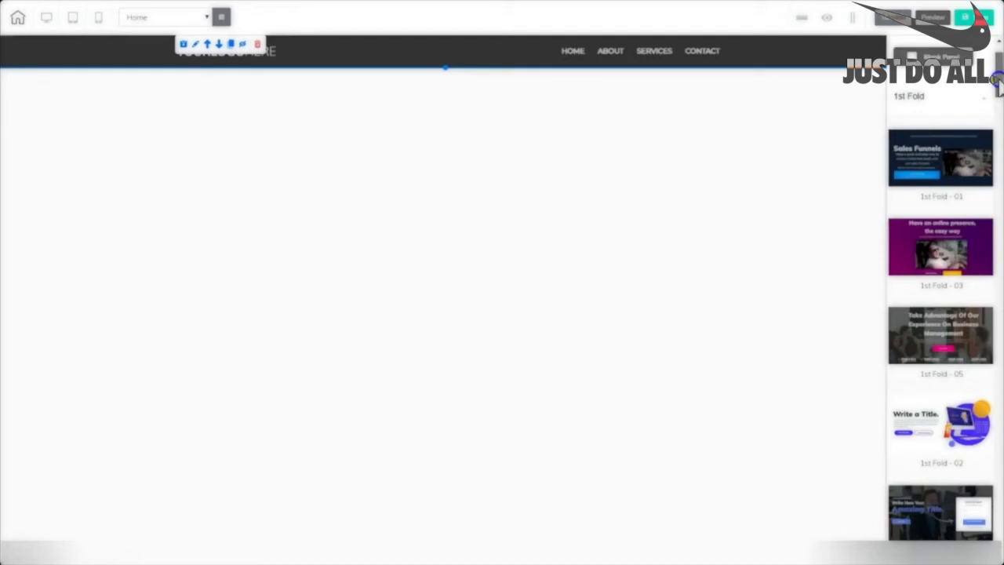
scroll(997, 86, down, 3)
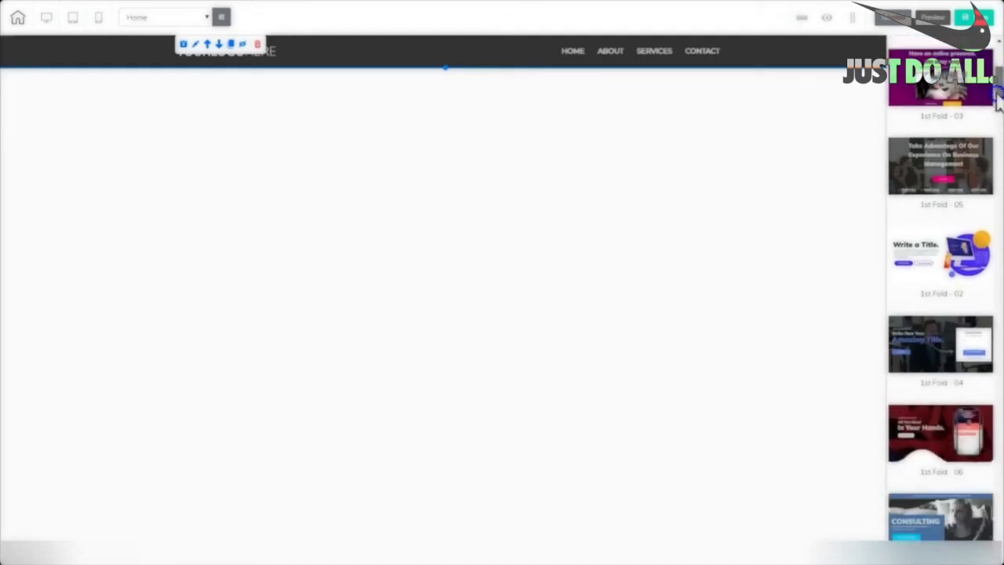
scroll(998, 101, down, 2)
drag(996, 110, 989, 210)
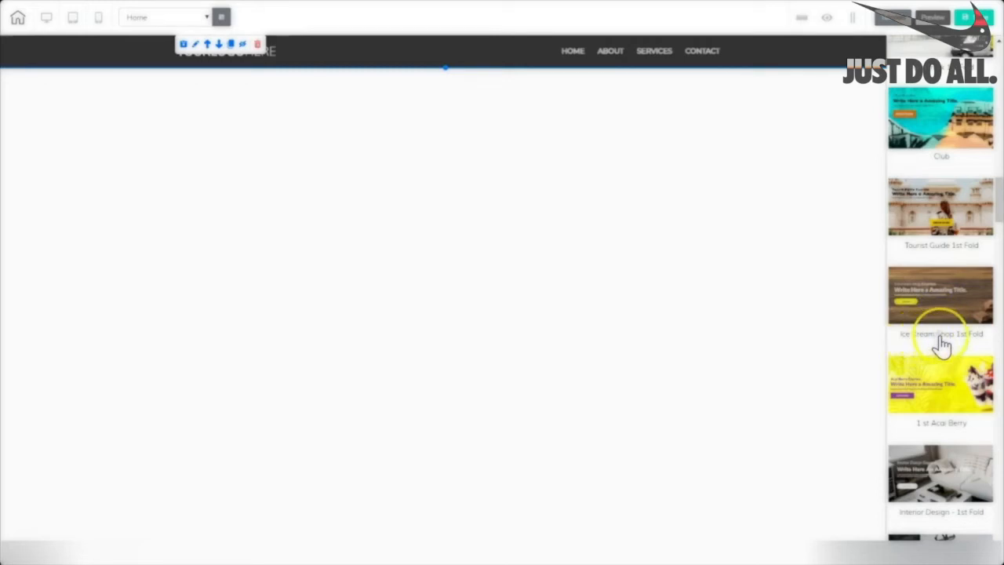
click(947, 284)
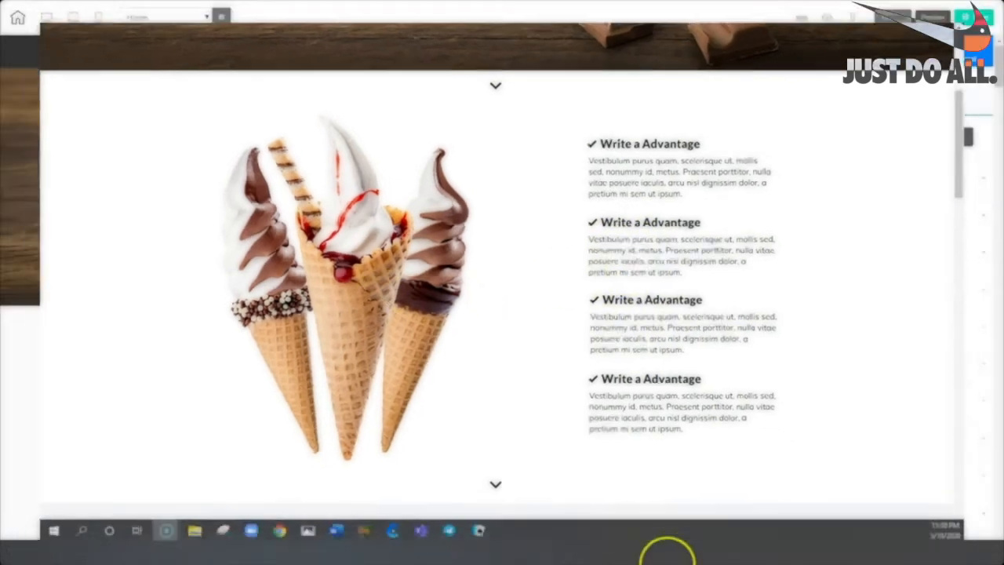
Back in the editor, add the Express Features 01 block from the Features panels below the hero.
click(665, 549)
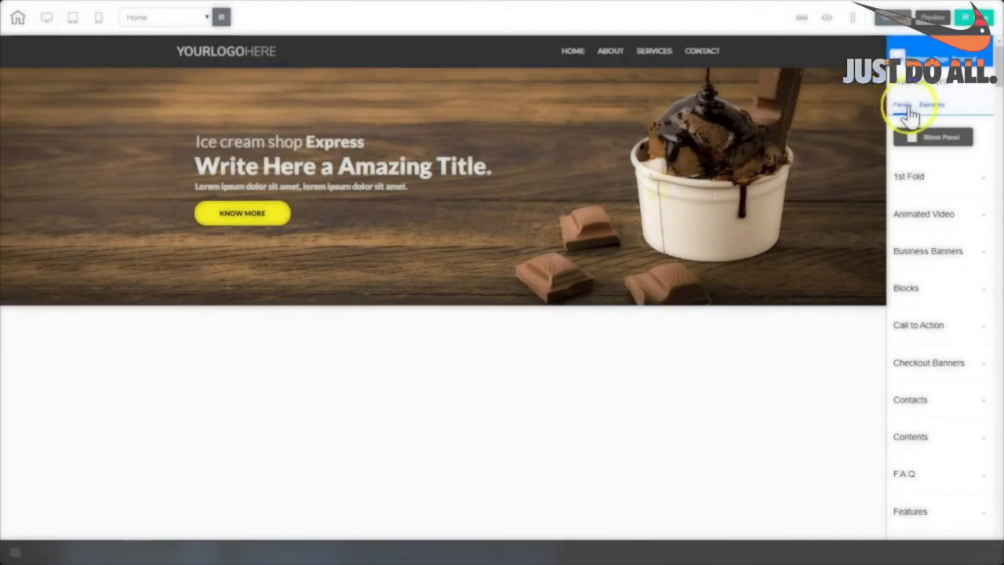
scroll(938, 413, down, 1)
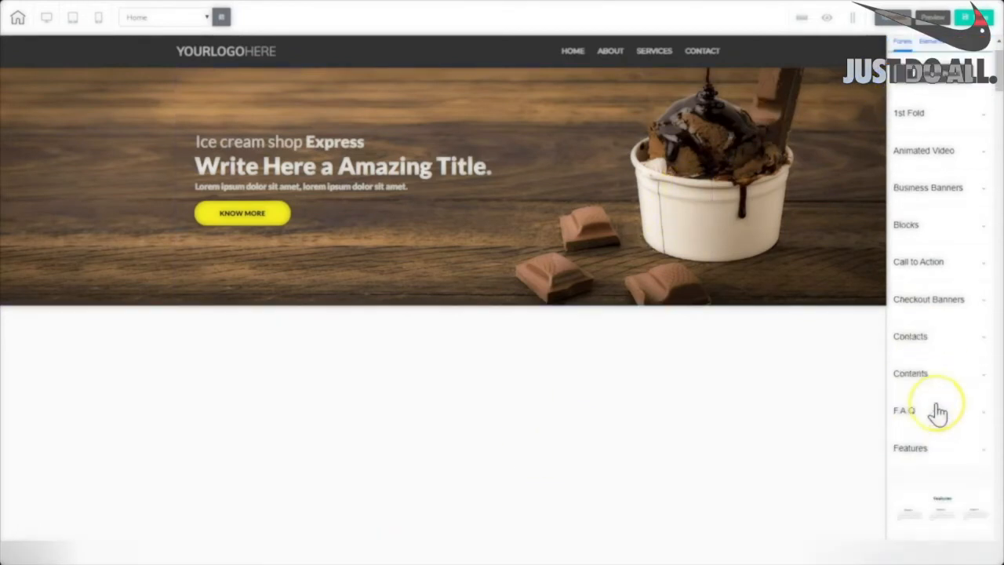
scroll(938, 413, down, 1)
click(908, 387)
drag(999, 85, 997, 120)
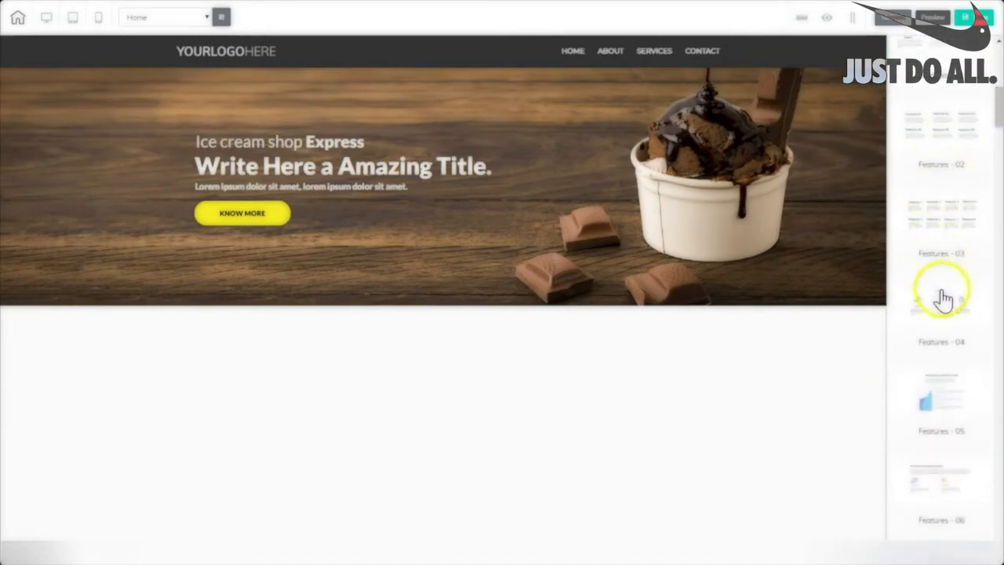
drag(997, 89, 996, 177)
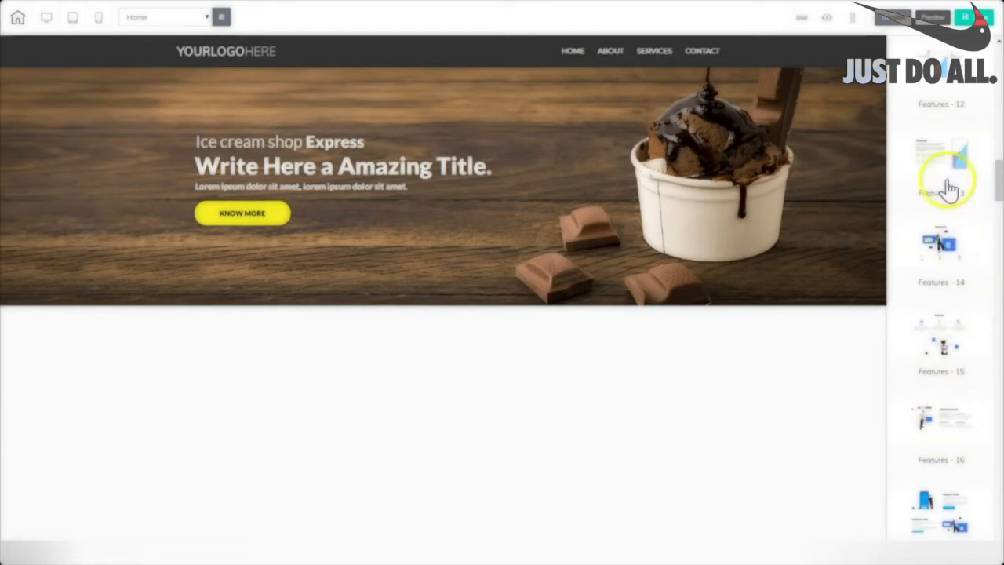
drag(997, 174, 997, 316)
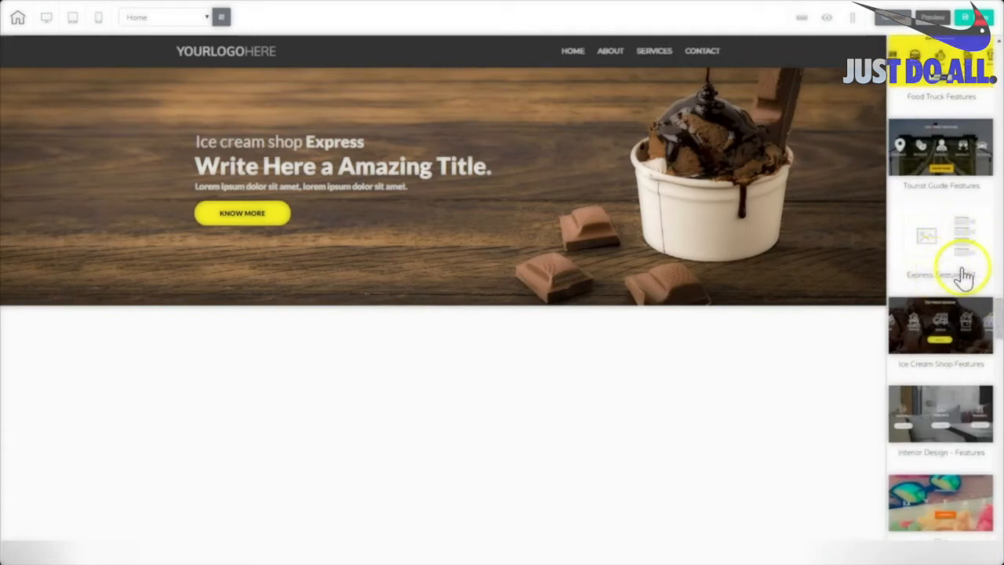
click(941, 250)
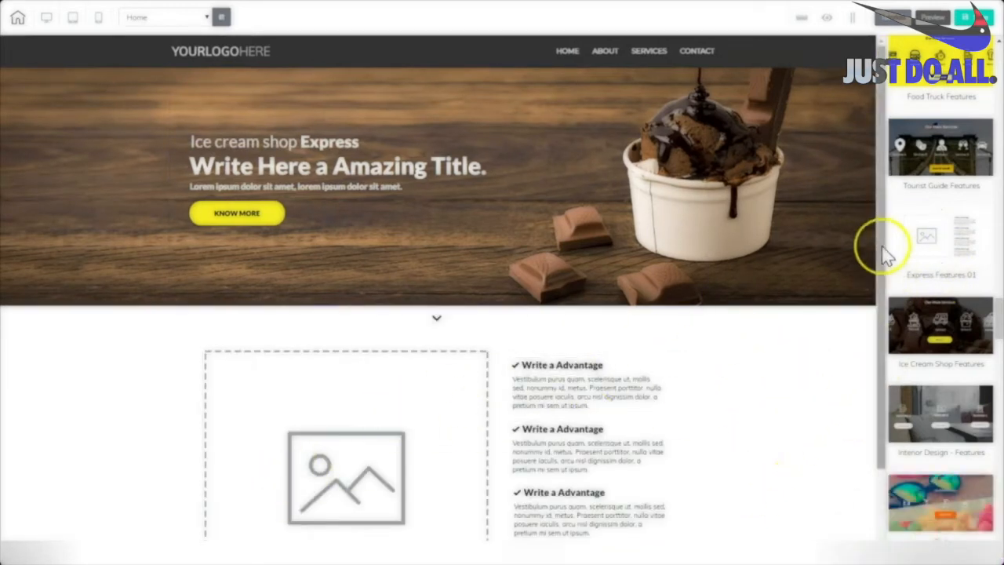
Select the features block's placeholder picture and expand its General Settings.
drag(882, 248, 868, 396)
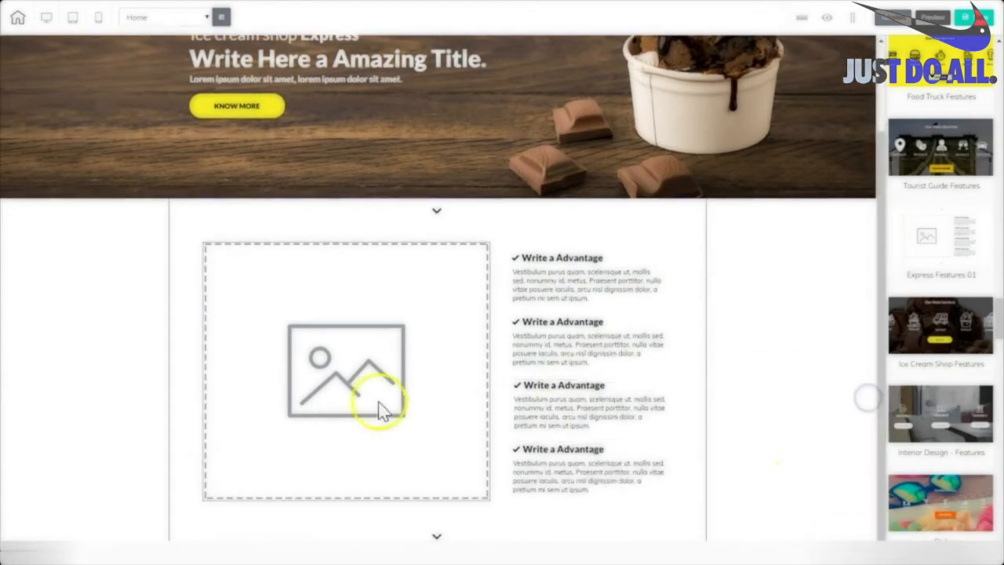
click(764, 287)
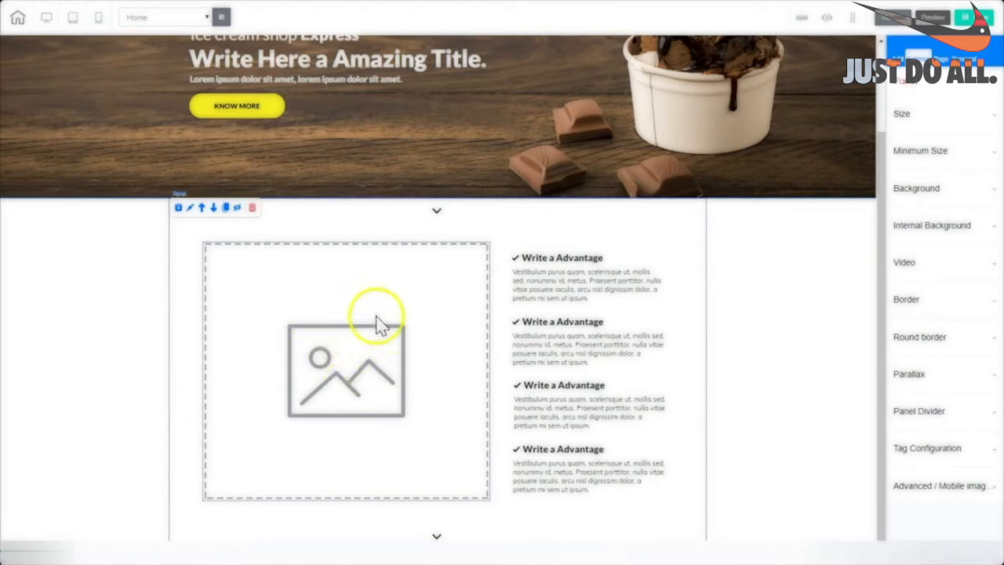
click(384, 366)
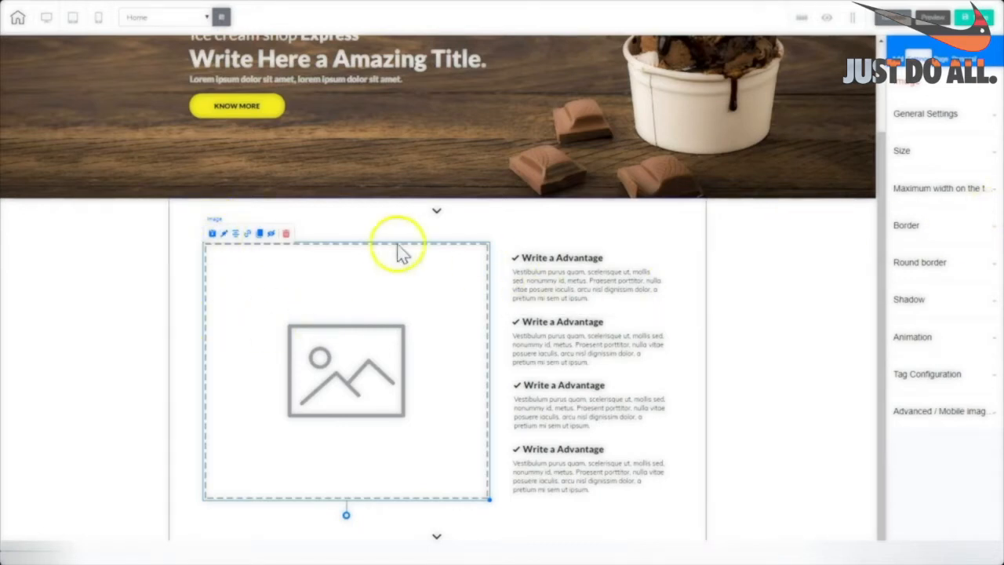
click(299, 288)
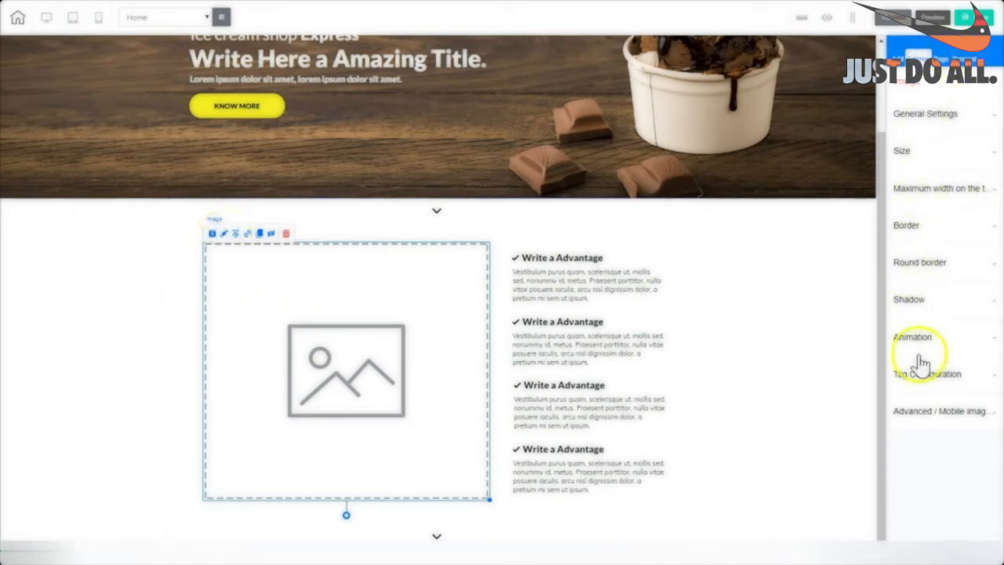
click(928, 118)
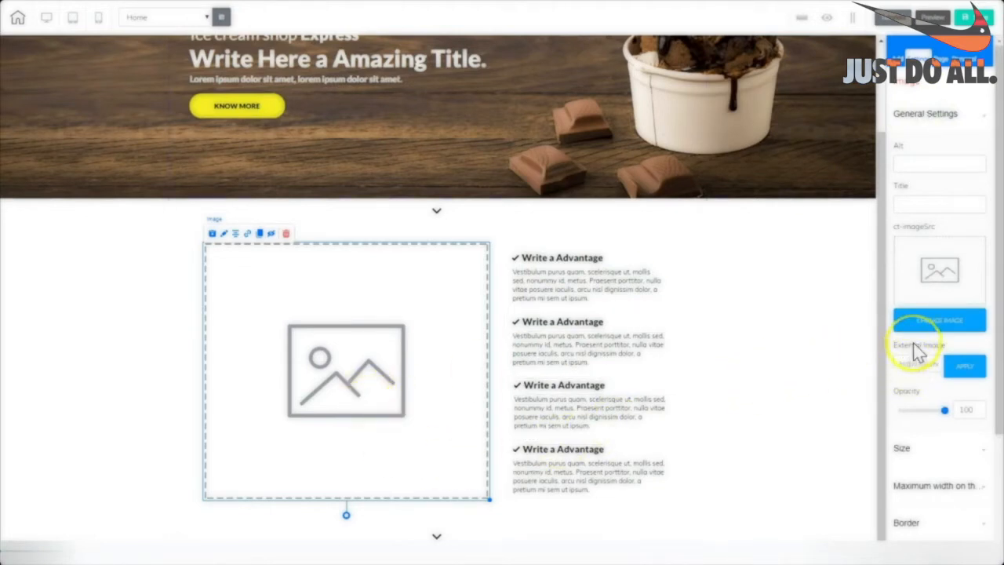
Swap the placeholder for the three ice-cream cones picture (4411535) from User files.
click(939, 321)
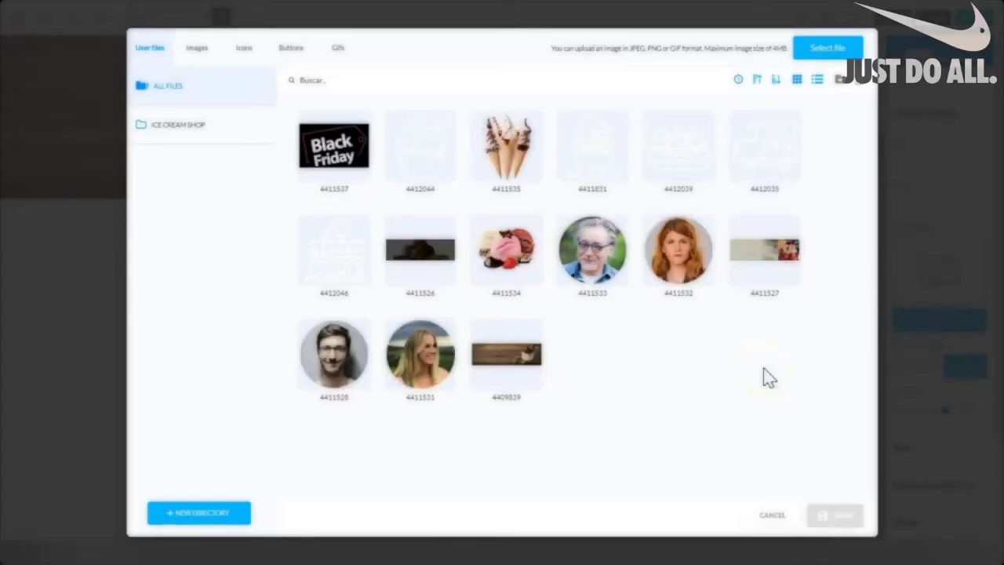
mouse_move(477, 168)
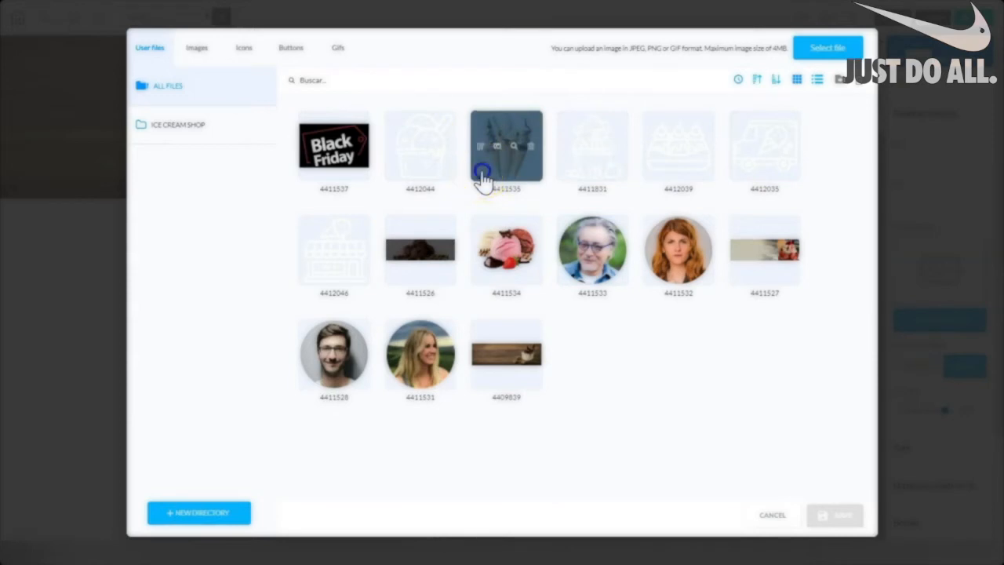
click(480, 174)
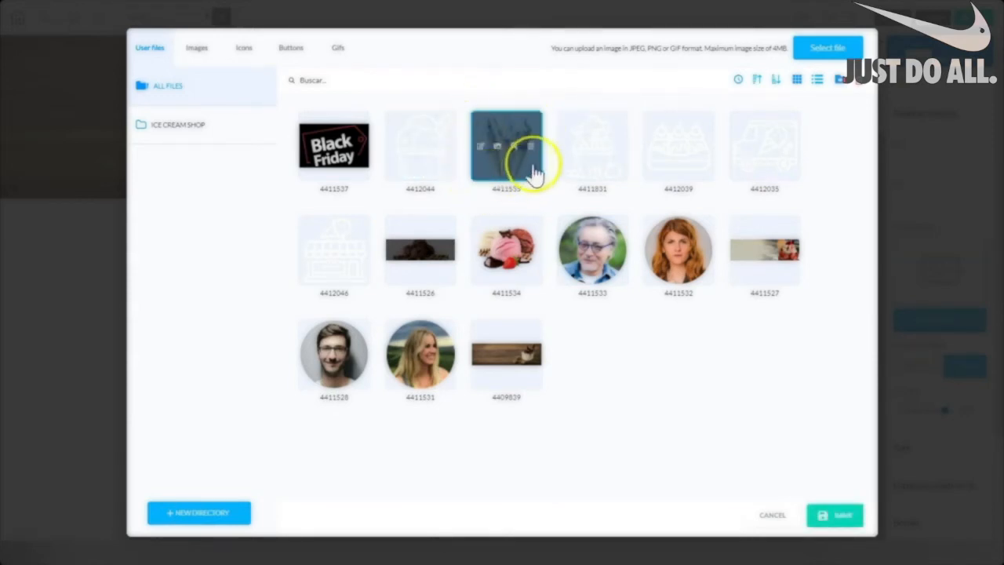
click(845, 519)
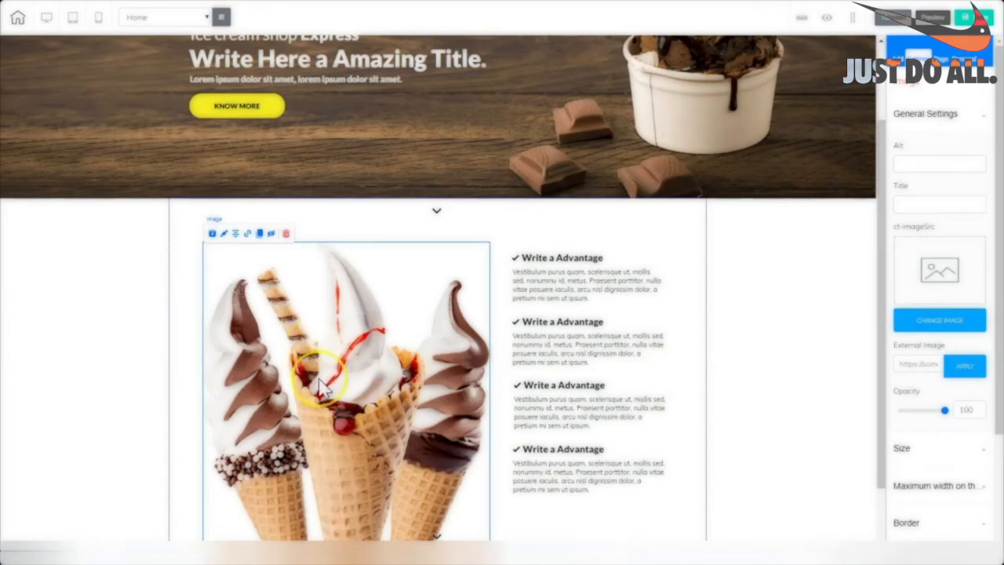
Shrink the cones image, move it beside the advantages list, and scroll back to the page top.
drag(879, 280, 892, 365)
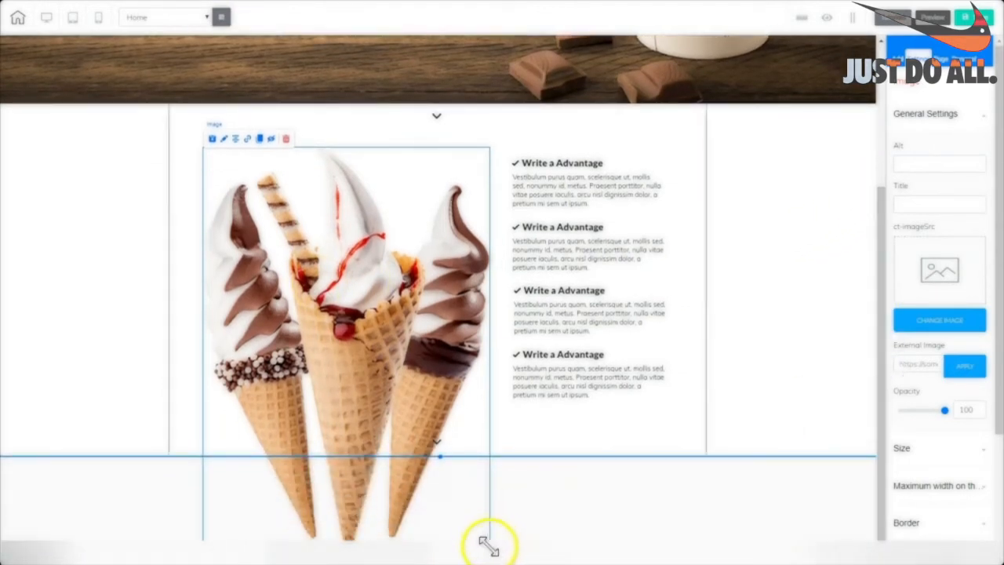
drag(488, 543, 419, 473)
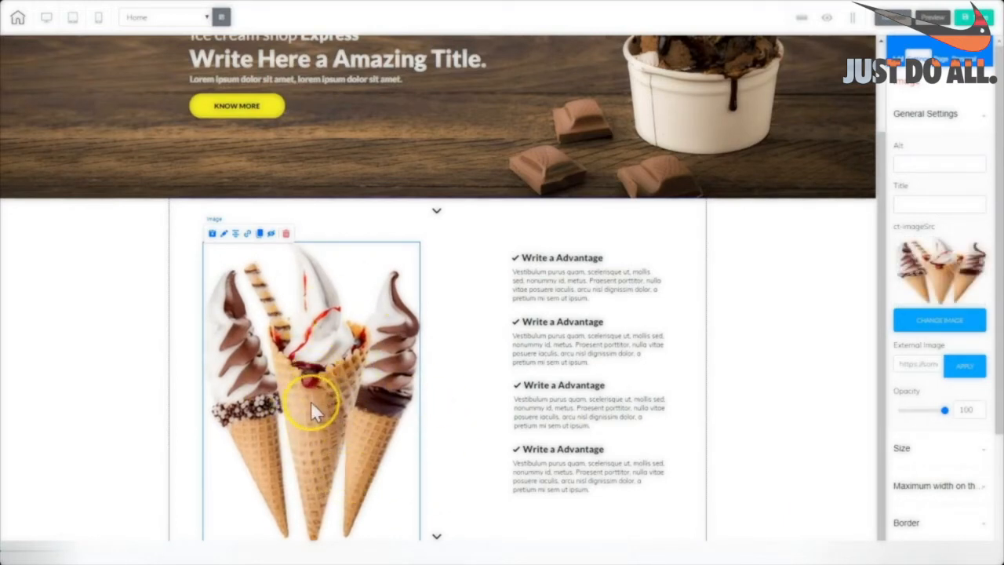
drag(311, 401, 315, 370)
drag(337, 402, 341, 408)
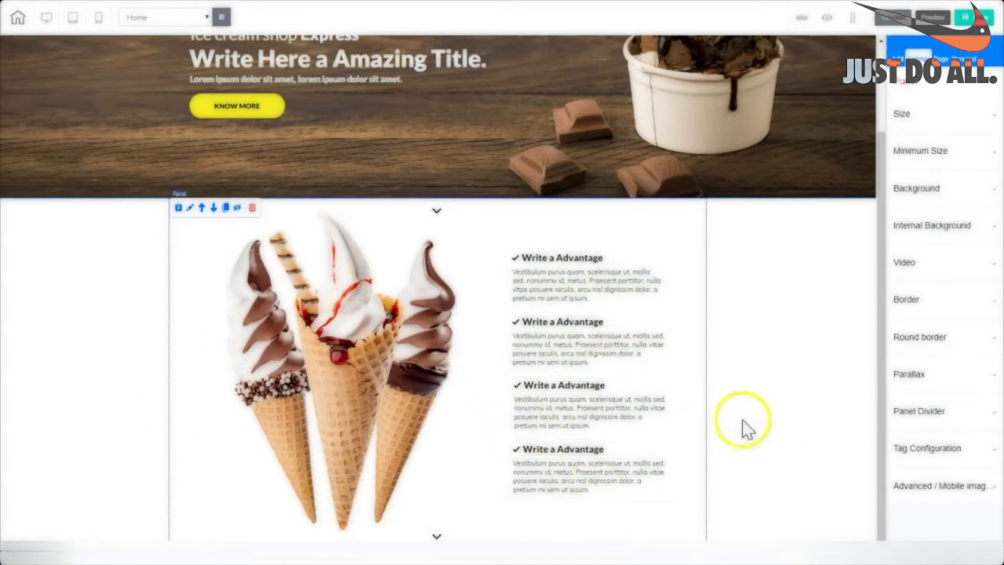
click(806, 350)
scroll(616, 403, up, 2)
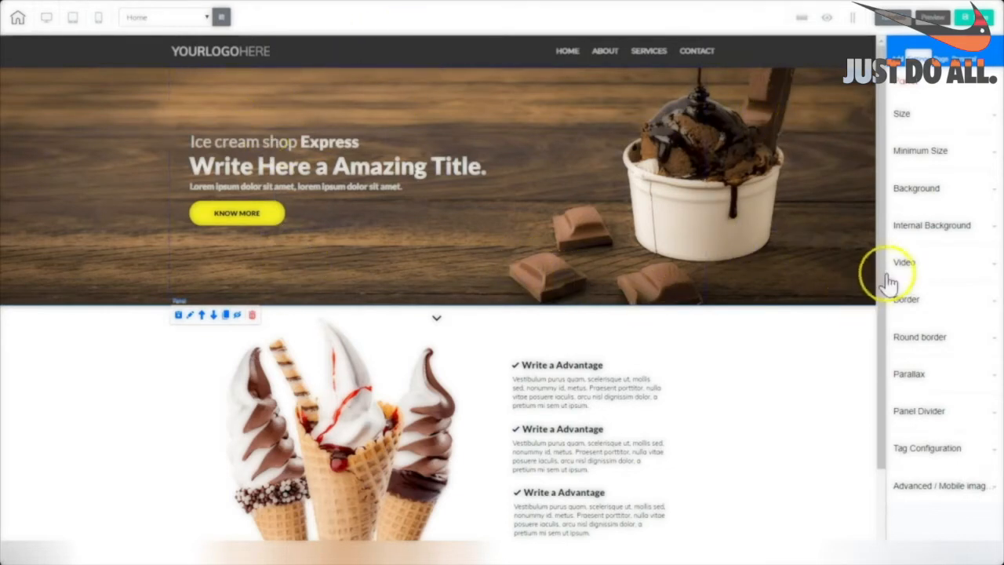
drag(884, 287, 878, 359)
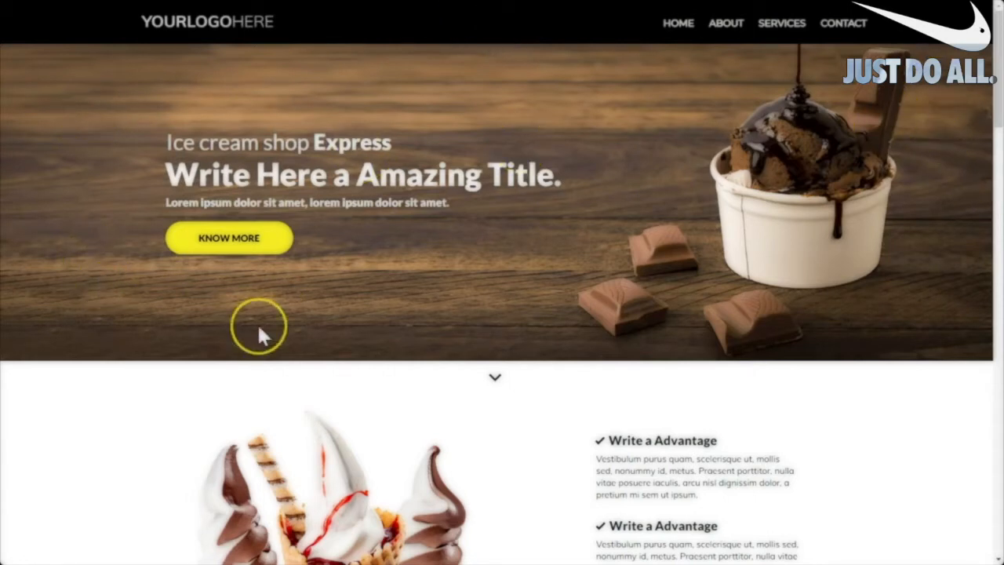
Scroll the reference template down past its benefits and Our Main Services sections.
drag(998, 114, 986, 161)
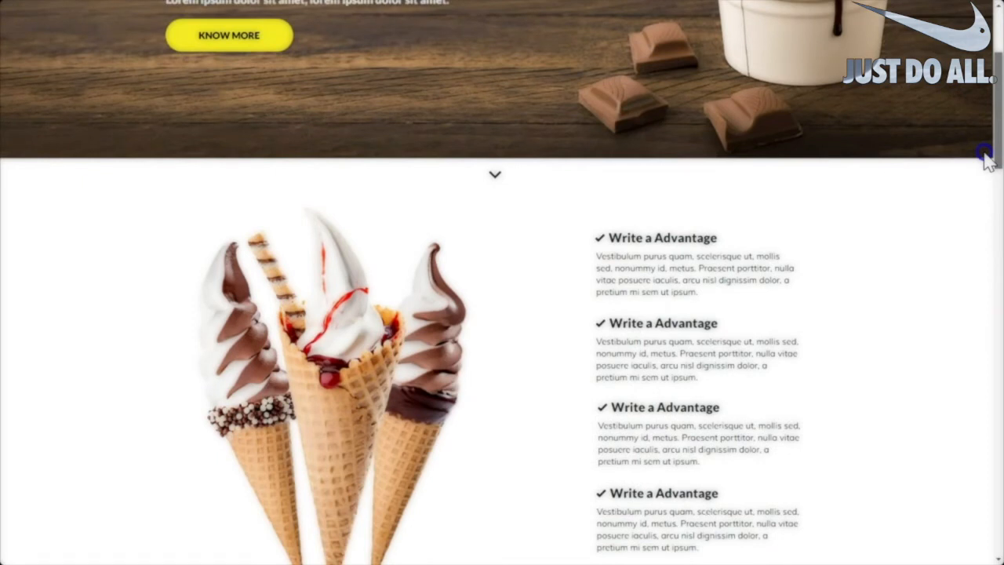
drag(987, 161, 978, 264)
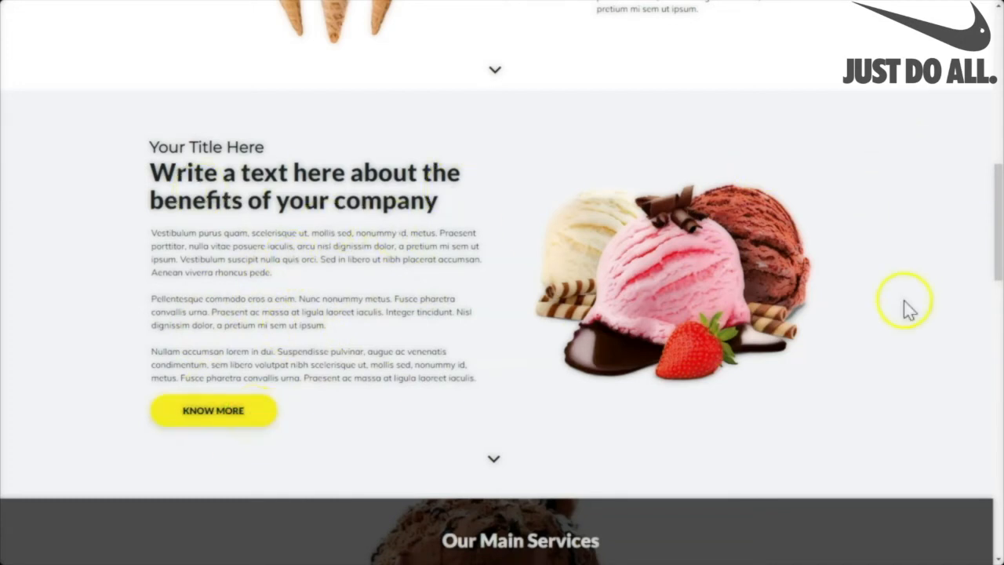
drag(996, 225, 997, 304)
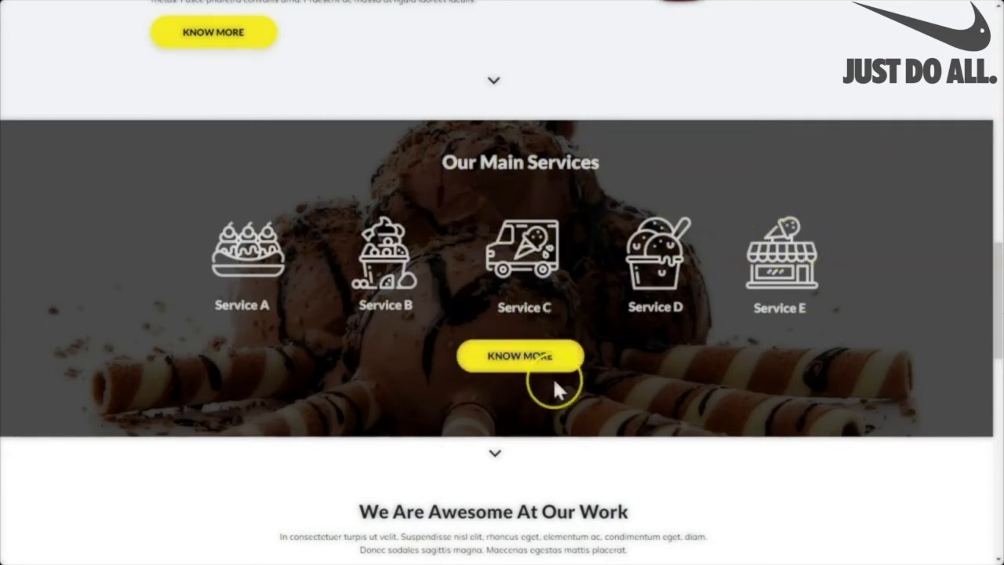
drag(996, 273, 995, 322)
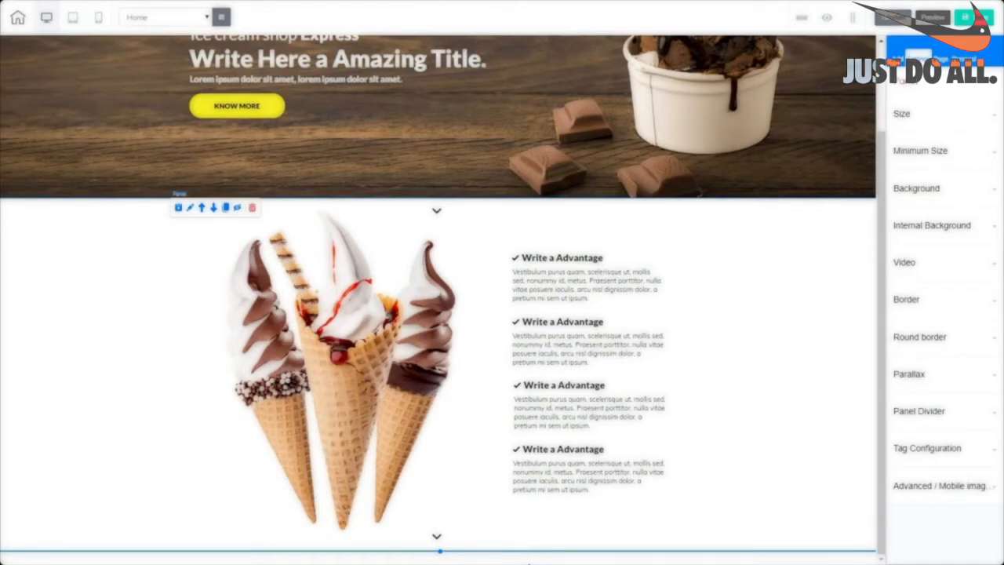
Add the Express Content - Single block from the Contents panels below the advantages section.
drag(883, 366, 905, 423)
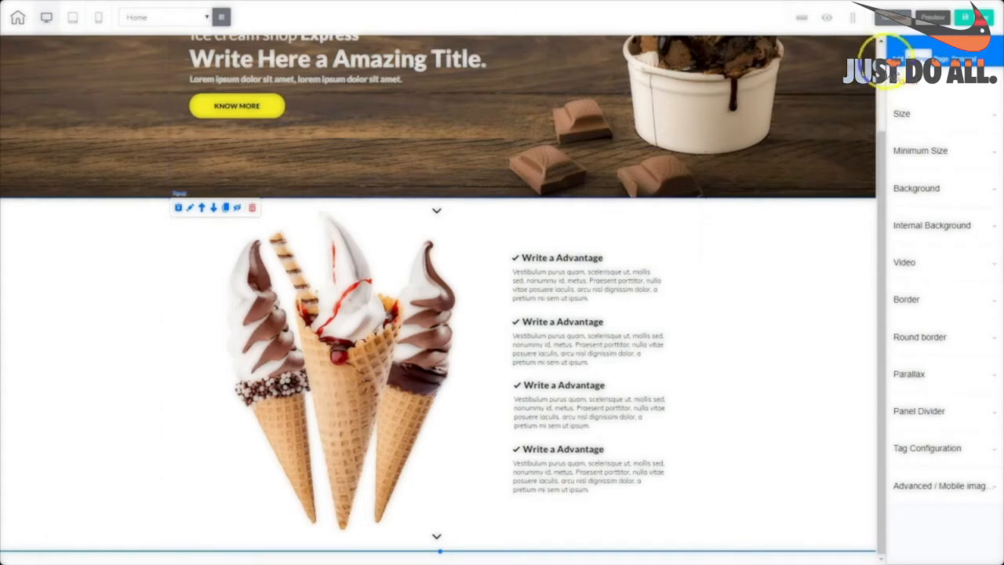
click(906, 58)
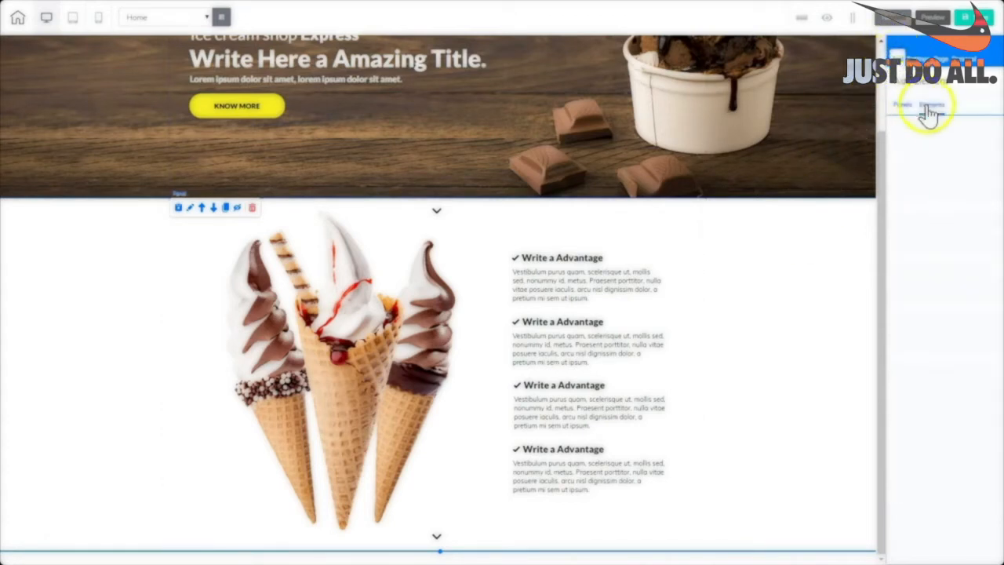
click(899, 104)
drag(994, 227, 994, 358)
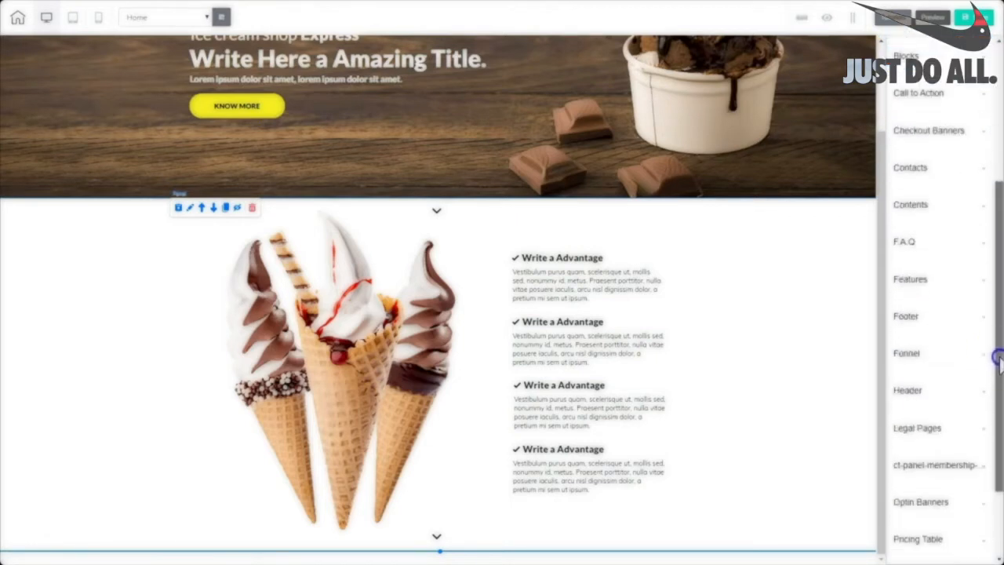
click(910, 206)
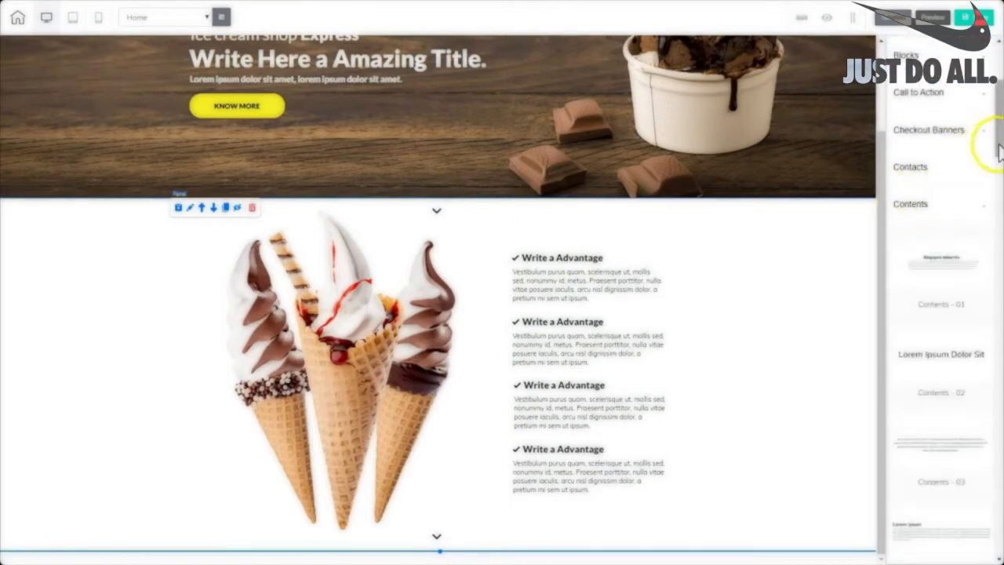
drag(998, 149, 997, 471)
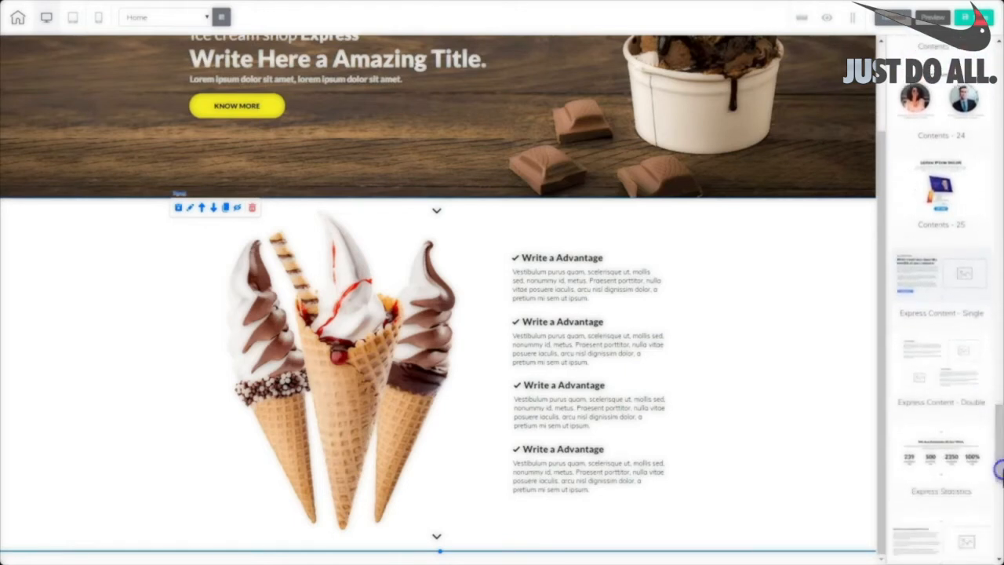
click(941, 280)
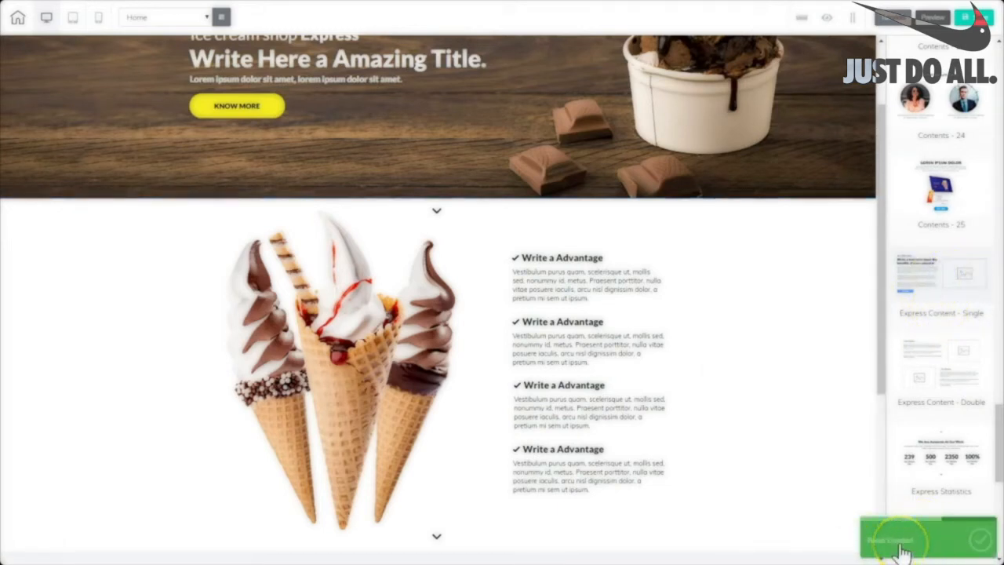
Place the uploaded ice cream scoops photo into the benefits block's empty image placeholder.
drag(882, 350, 894, 556)
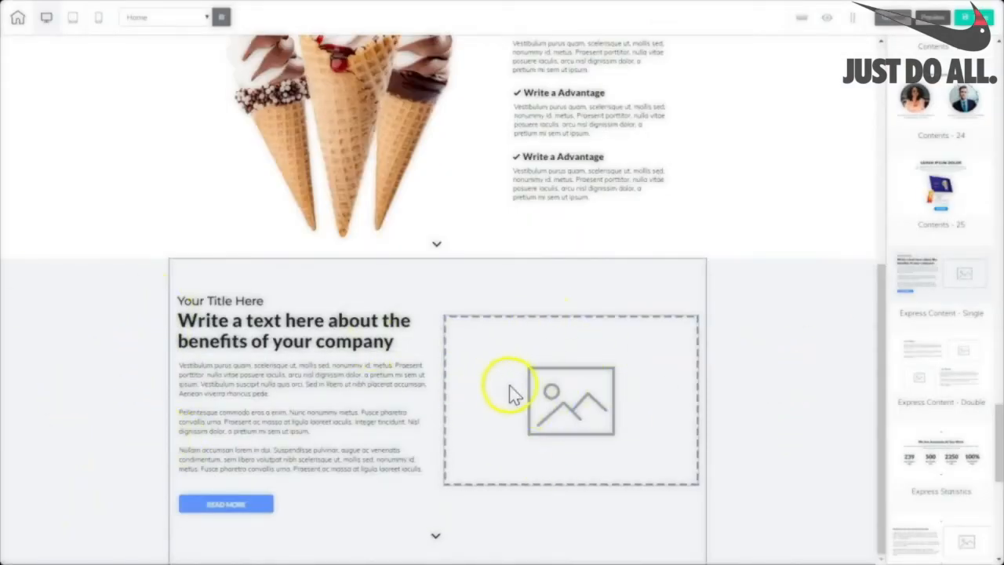
click(490, 383)
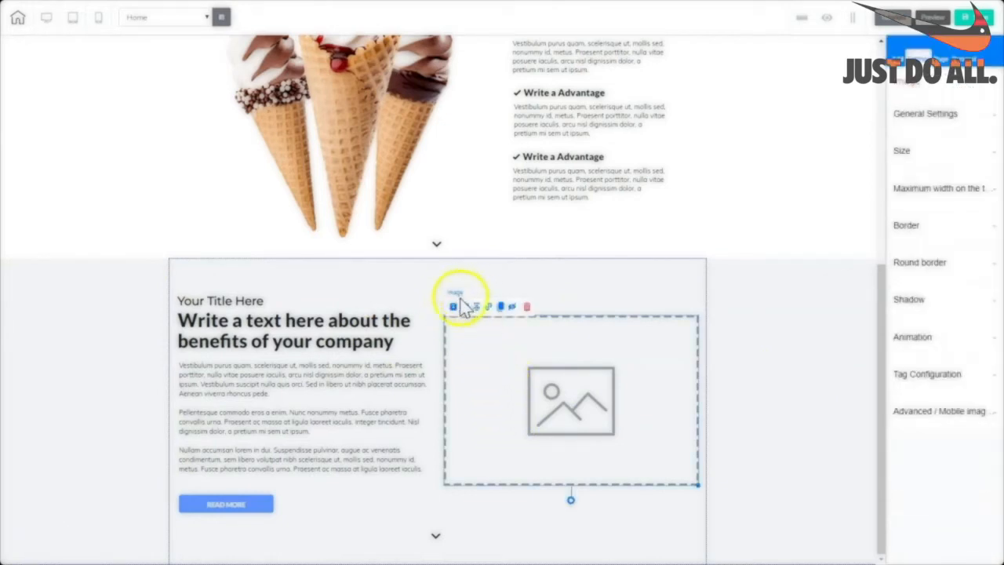
click(922, 124)
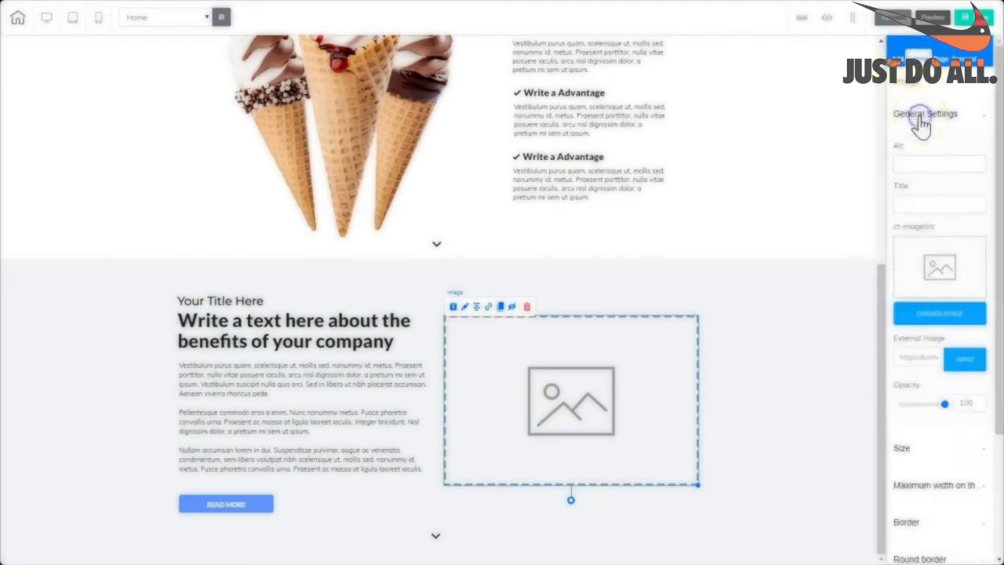
click(951, 313)
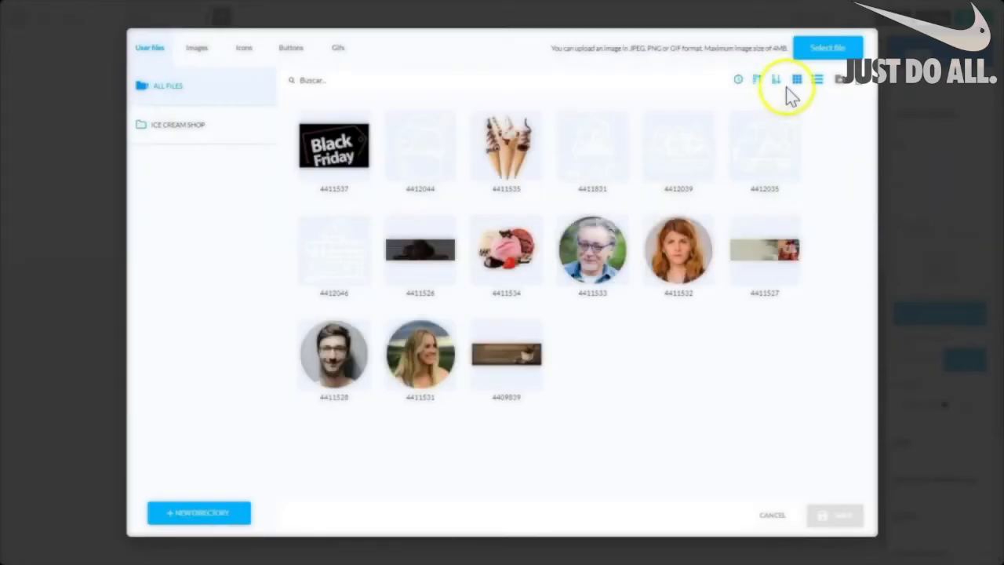
mouse_move(786, 149)
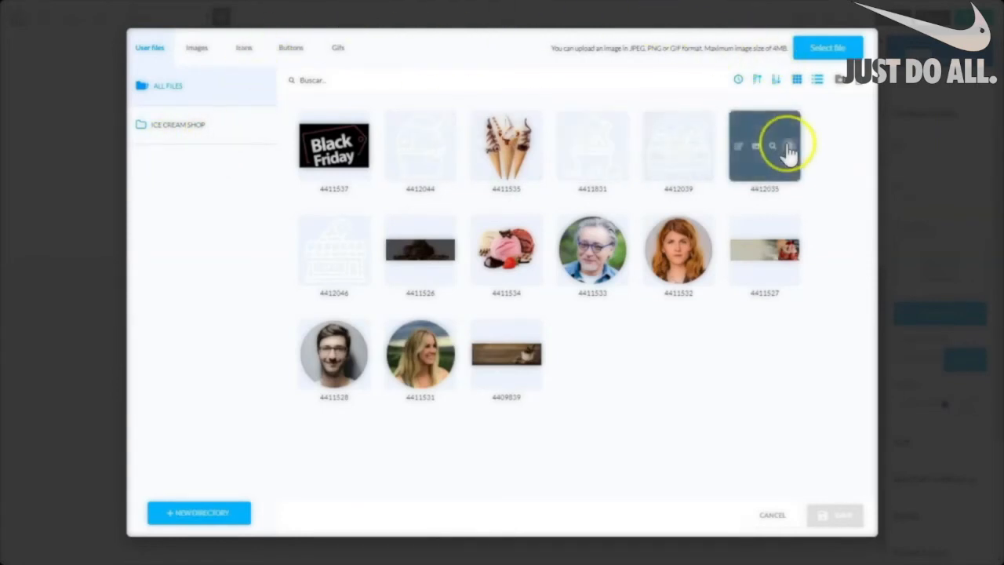
mouse_move(477, 287)
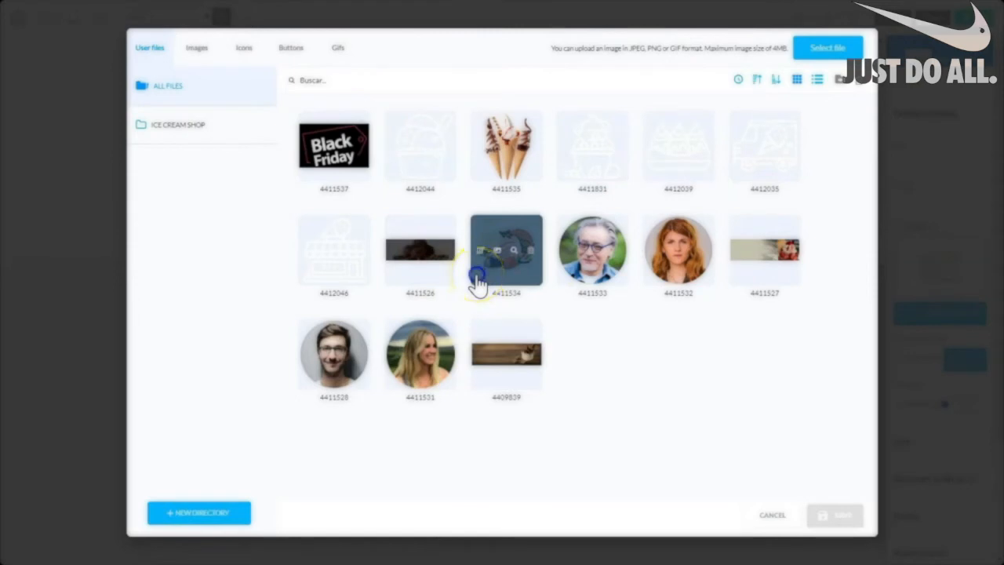
click(476, 276)
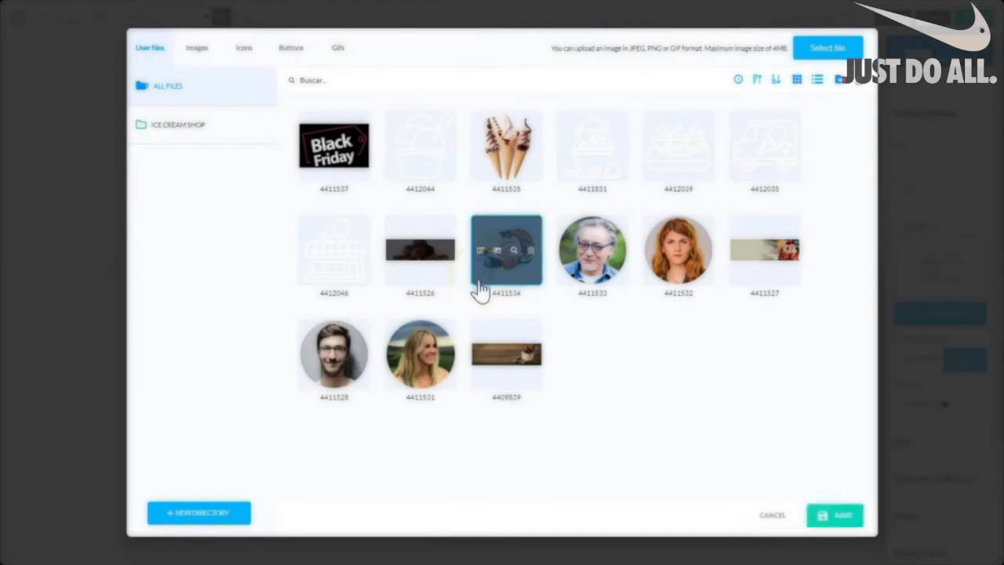
click(842, 515)
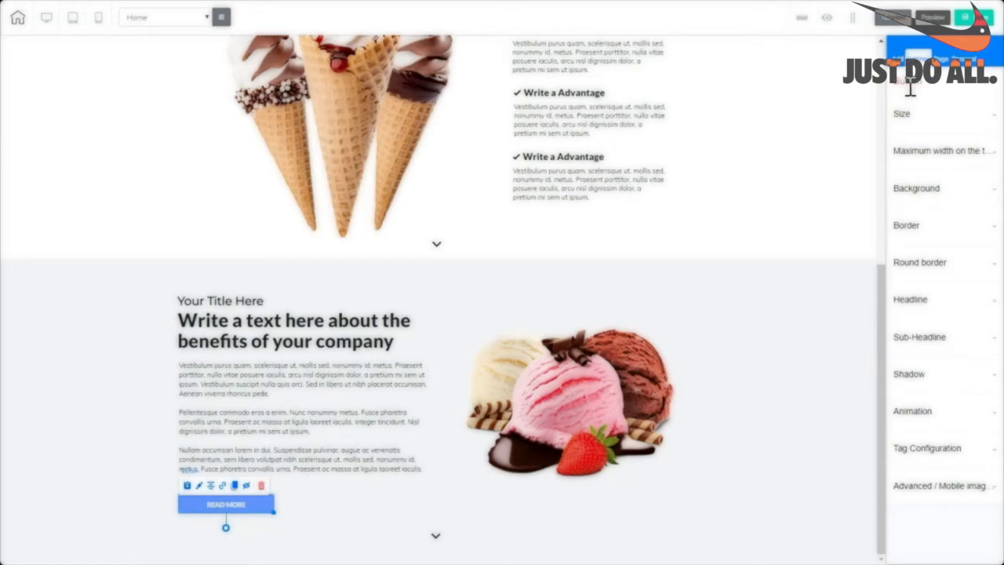
Make the READ MORE button background a deeper yellow and adjust its corner radius.
click(917, 192)
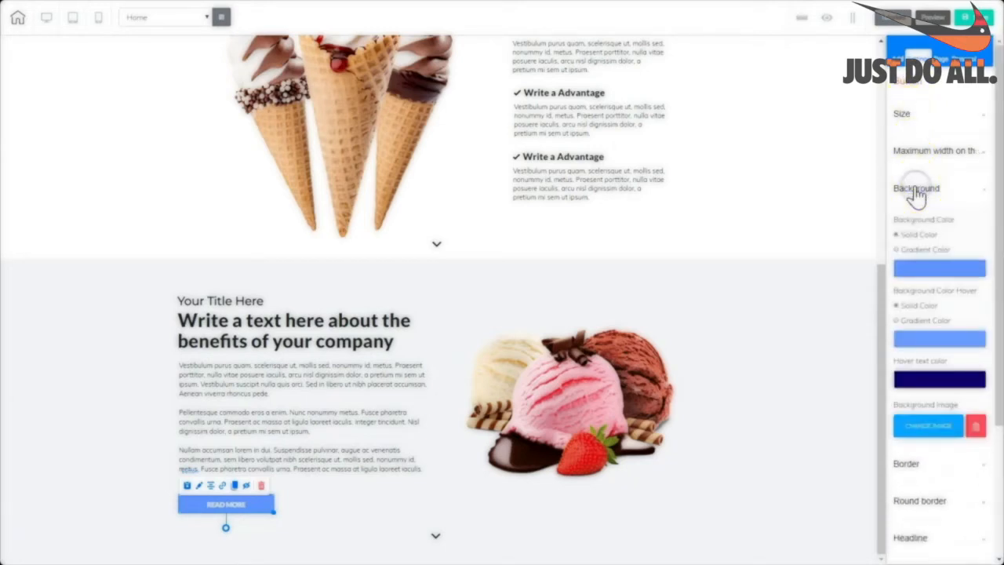
click(924, 271)
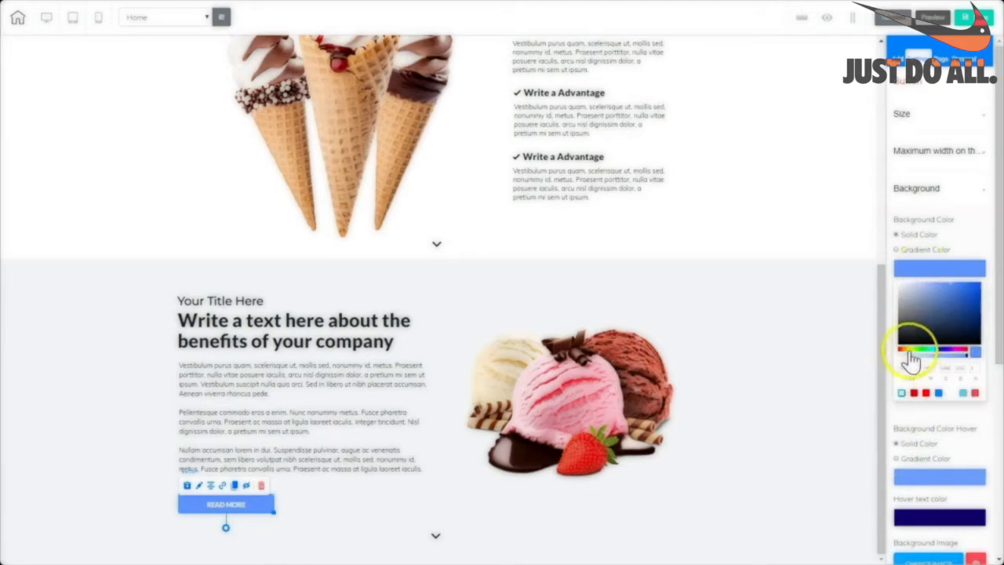
click(911, 357)
click(967, 288)
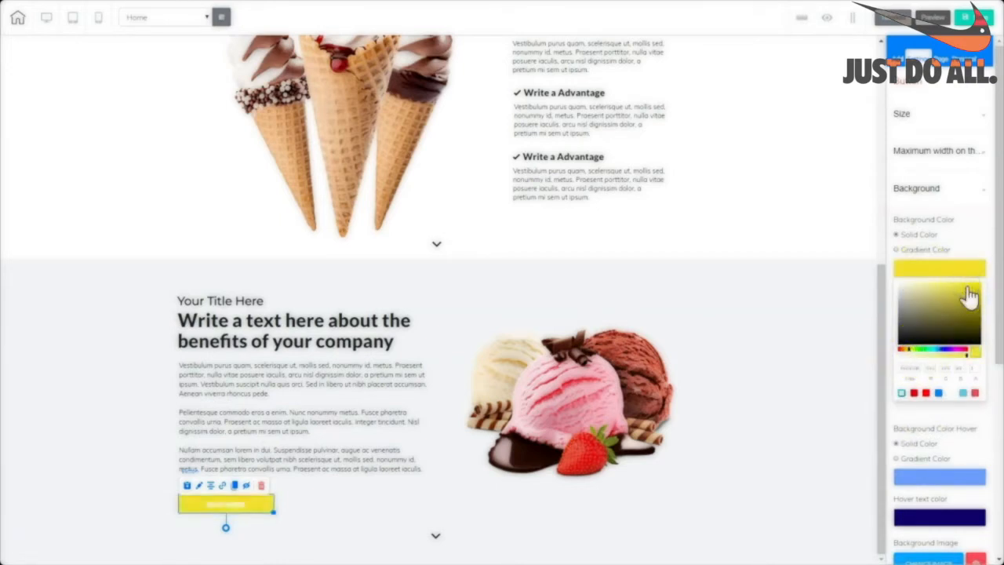
click(975, 290)
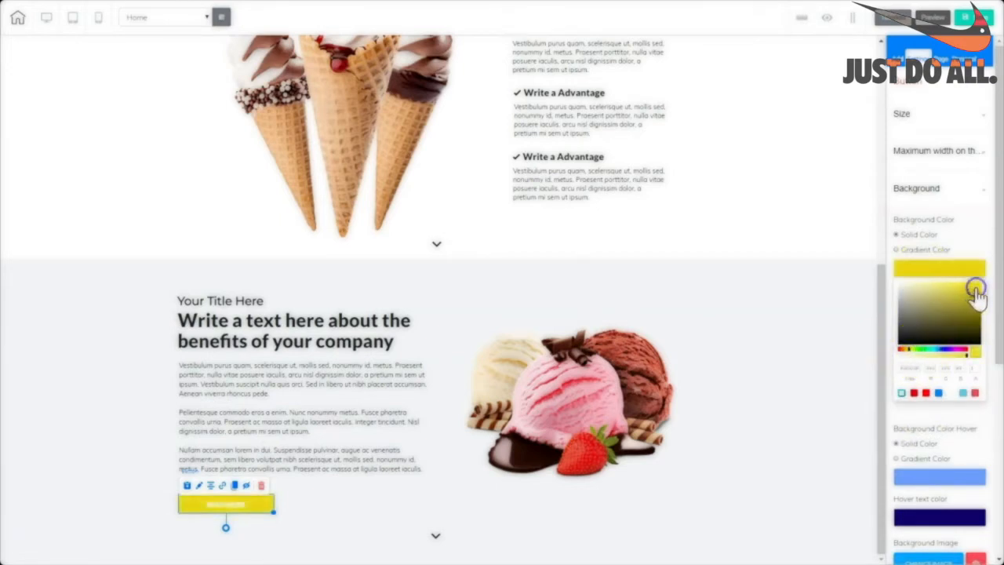
click(961, 290)
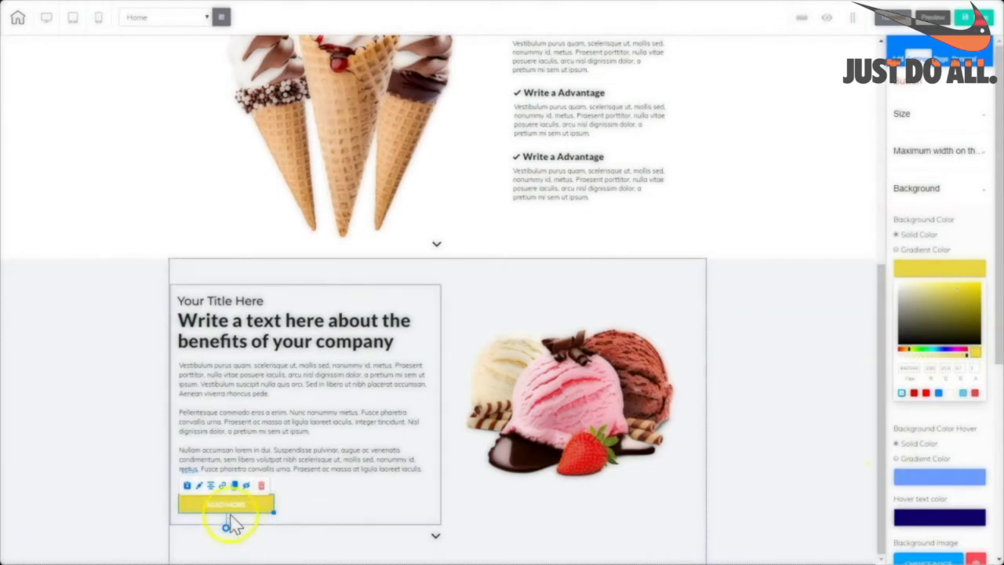
drag(997, 361, 999, 473)
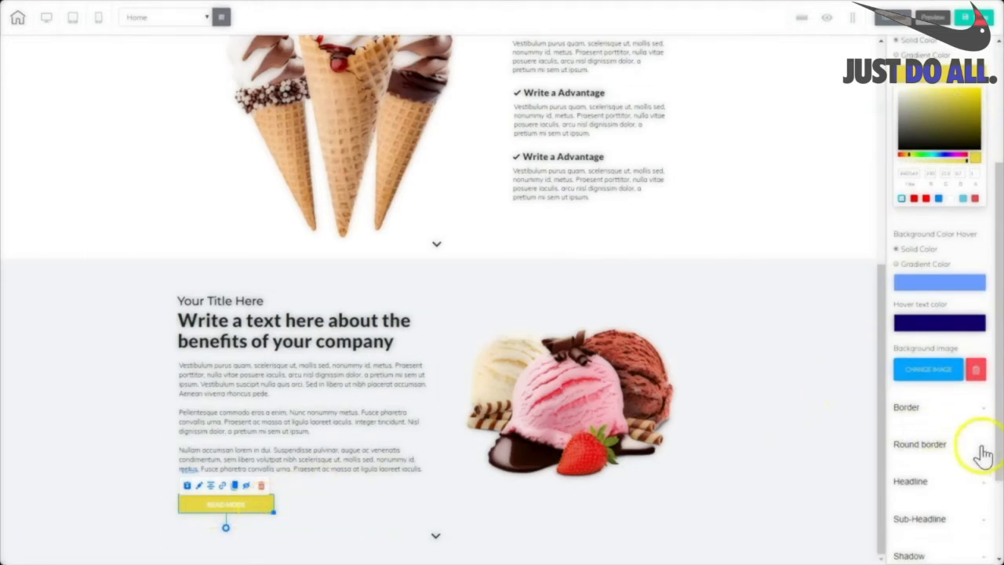
click(933, 446)
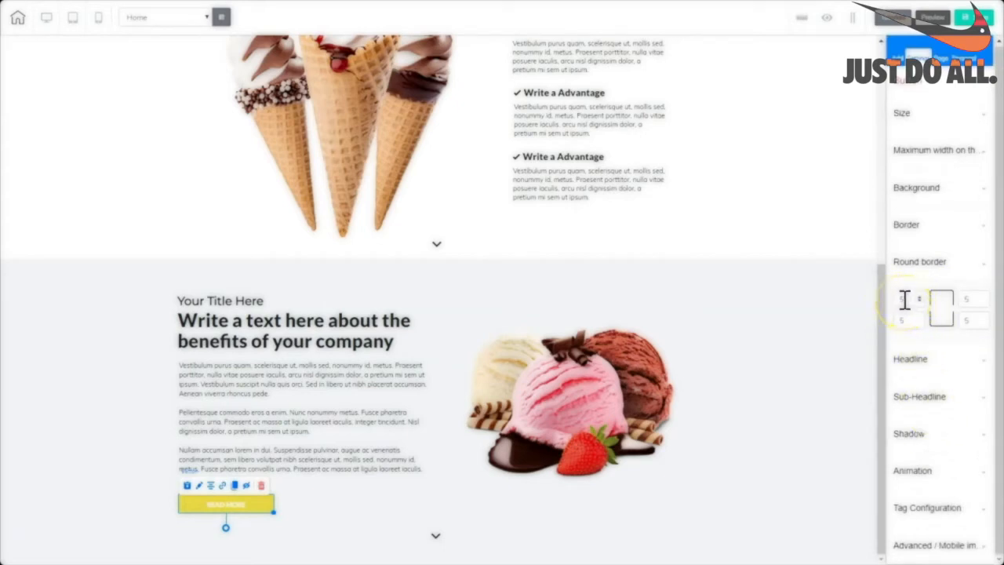
drag(905, 298, 891, 306)
Relabel the button KNOW MORE with font size 20 and black text.
click(249, 514)
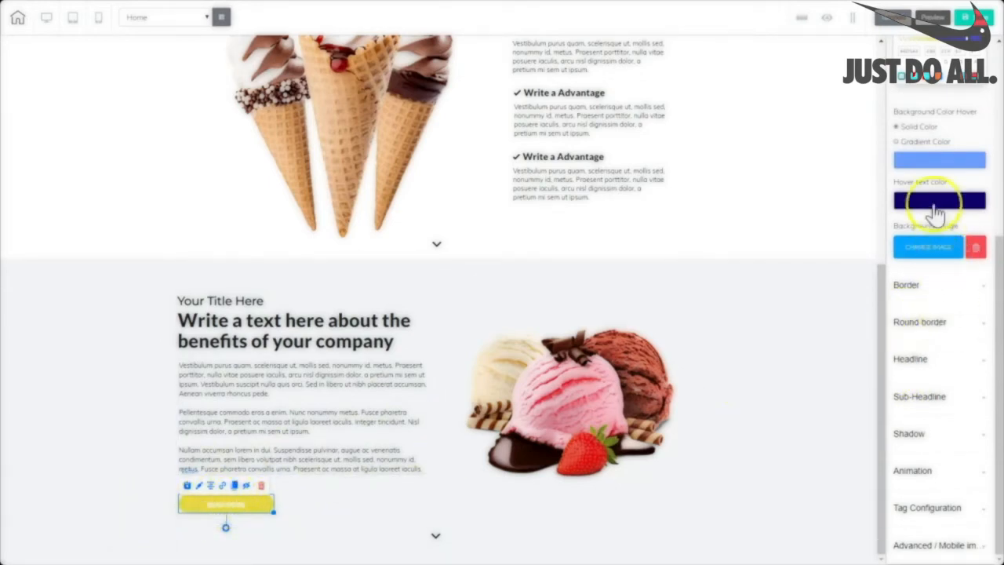
click(911, 359)
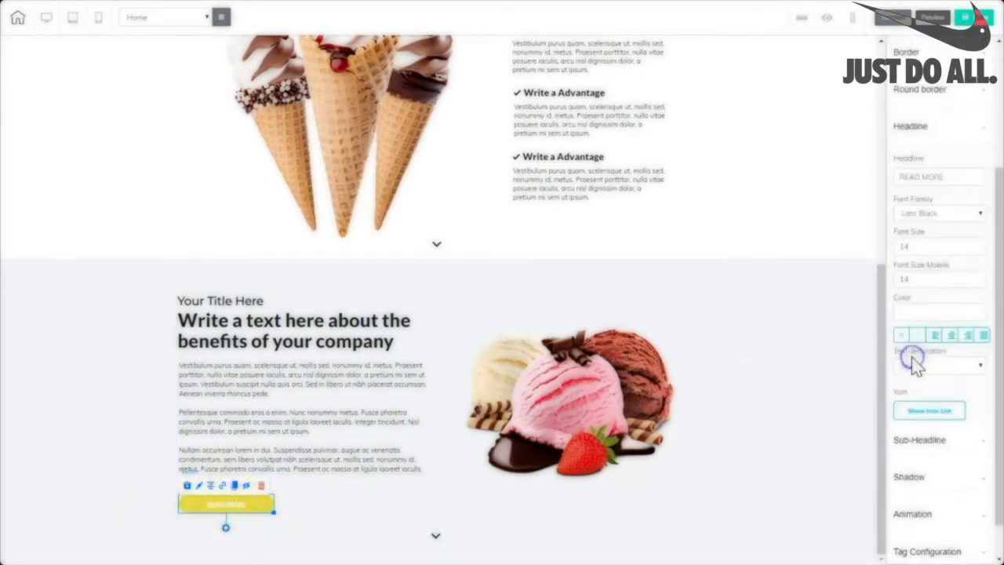
drag(947, 174, 879, 183)
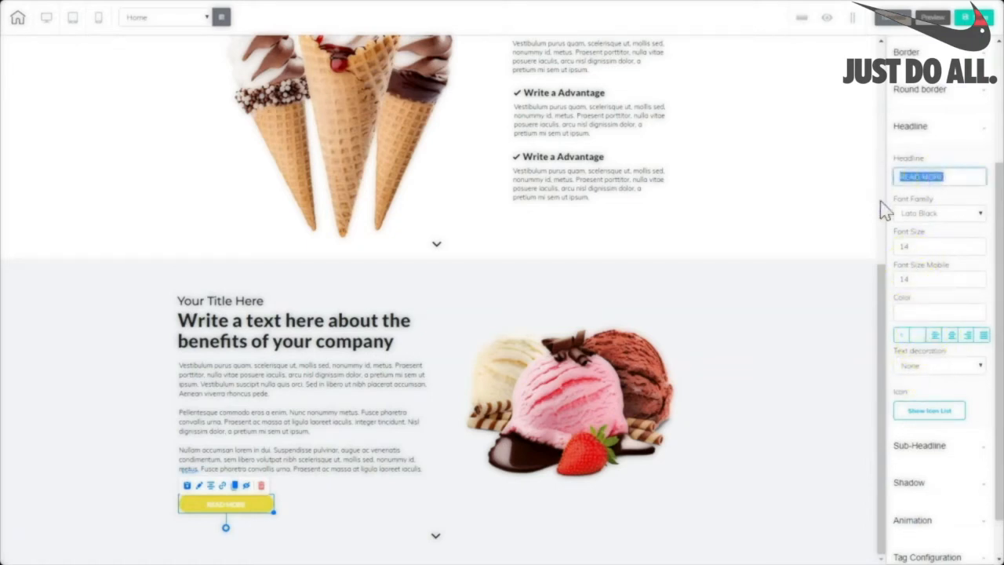
text(KNOW MORE)
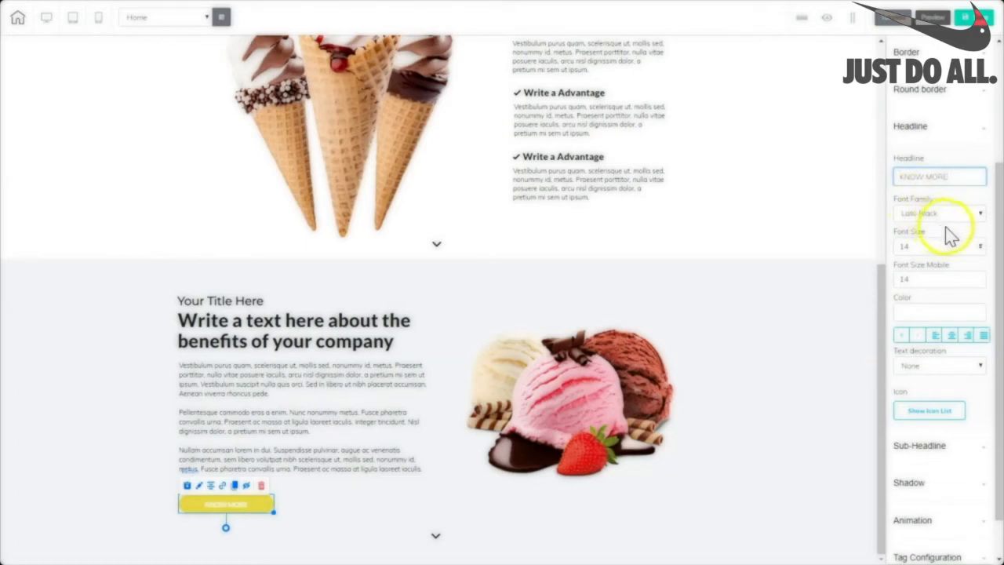
click(914, 245)
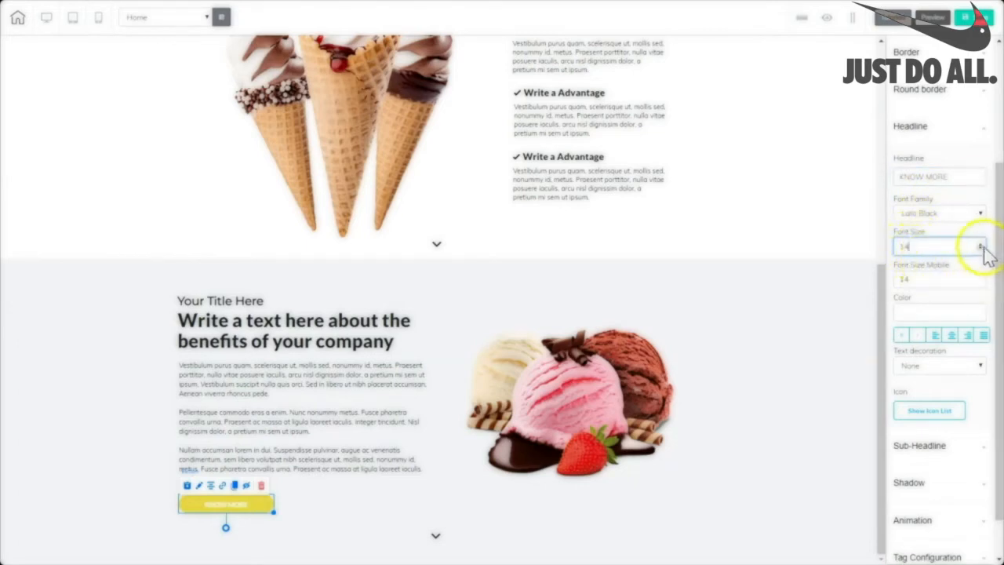
click(979, 244)
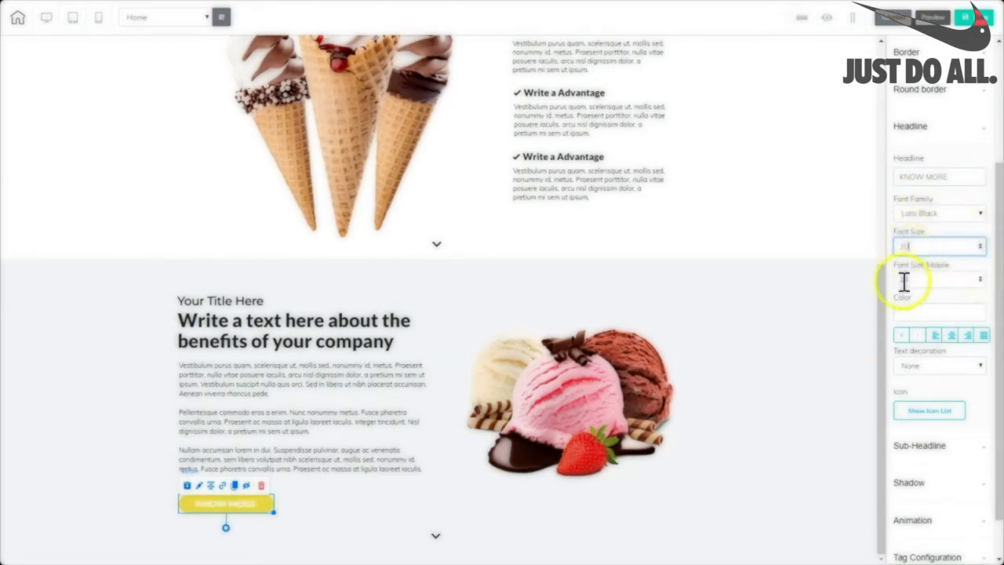
click(912, 315)
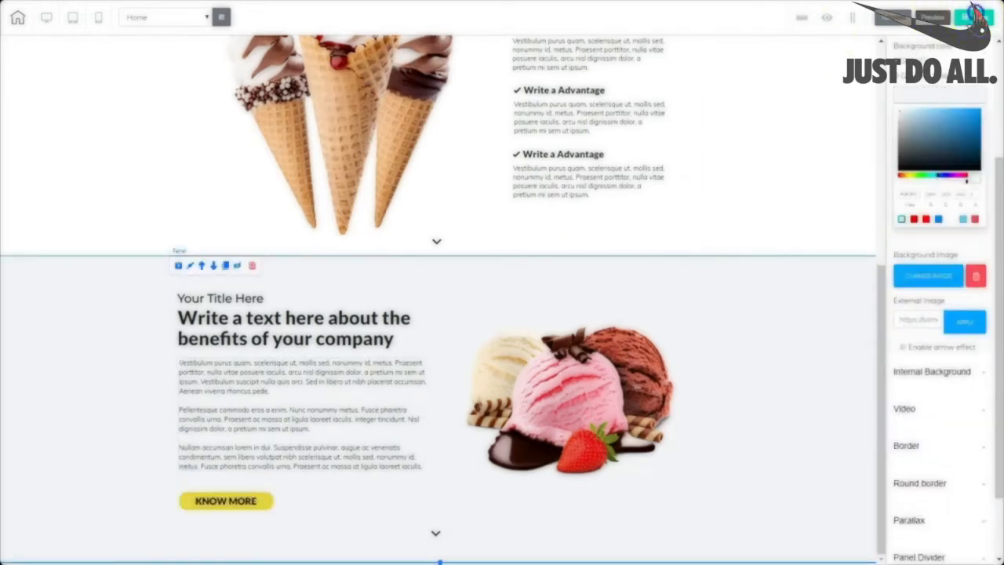
Publish the site and drag the KNOW MORE button toward the column centre.
click(974, 14)
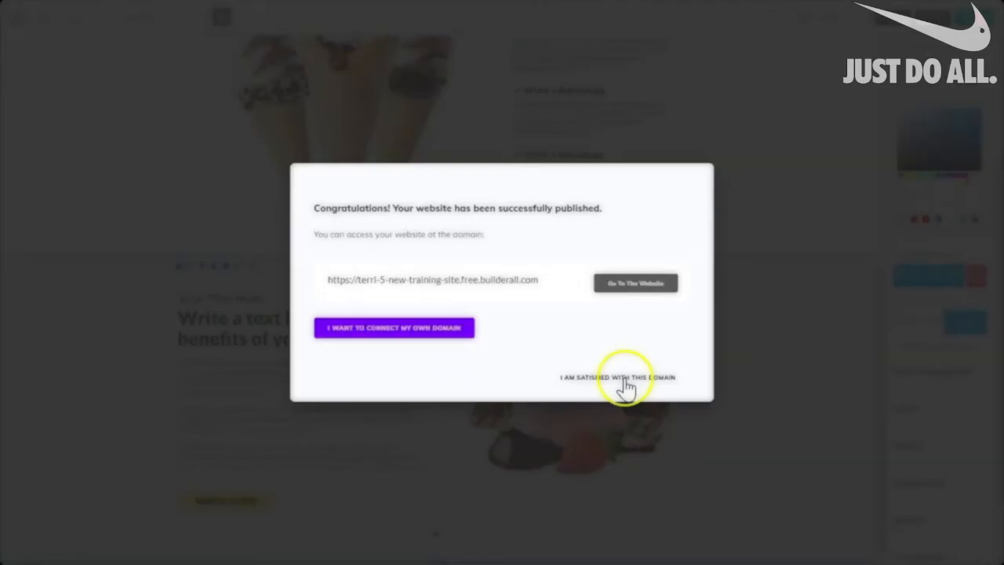
click(625, 381)
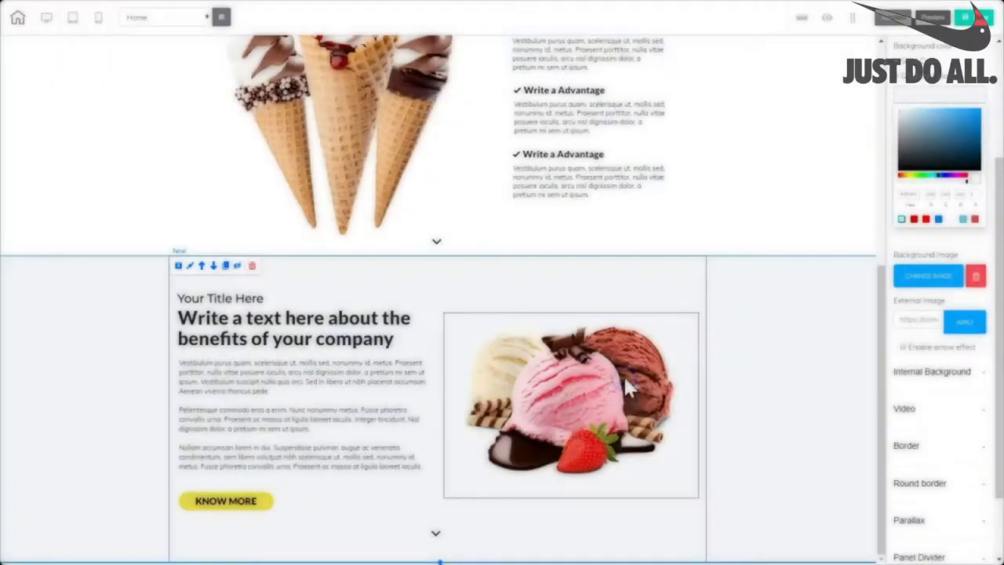
click(791, 425)
click(265, 500)
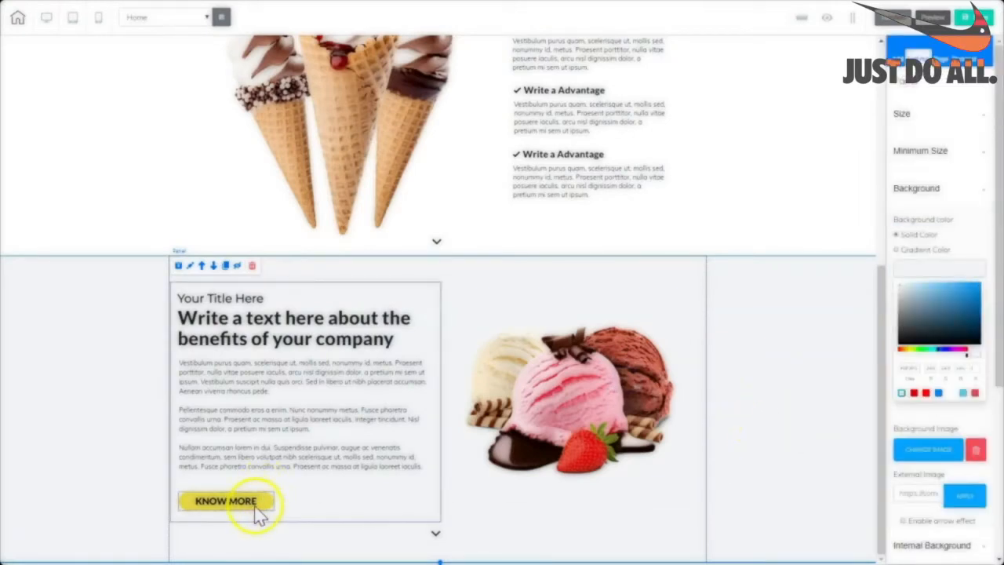
drag(267, 503, 329, 492)
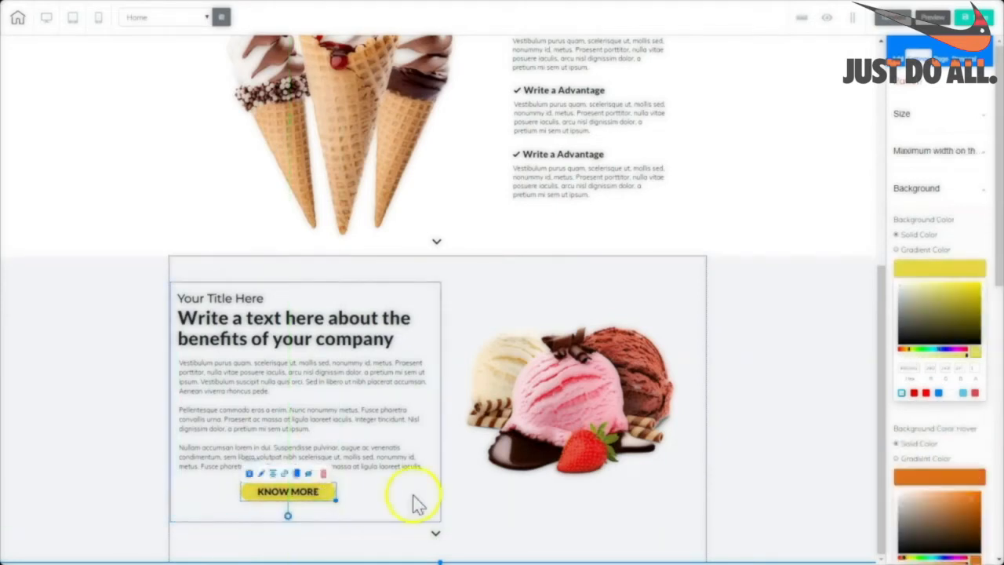
Delete the KNOW MORE button's hover text colour hex value.
click(754, 461)
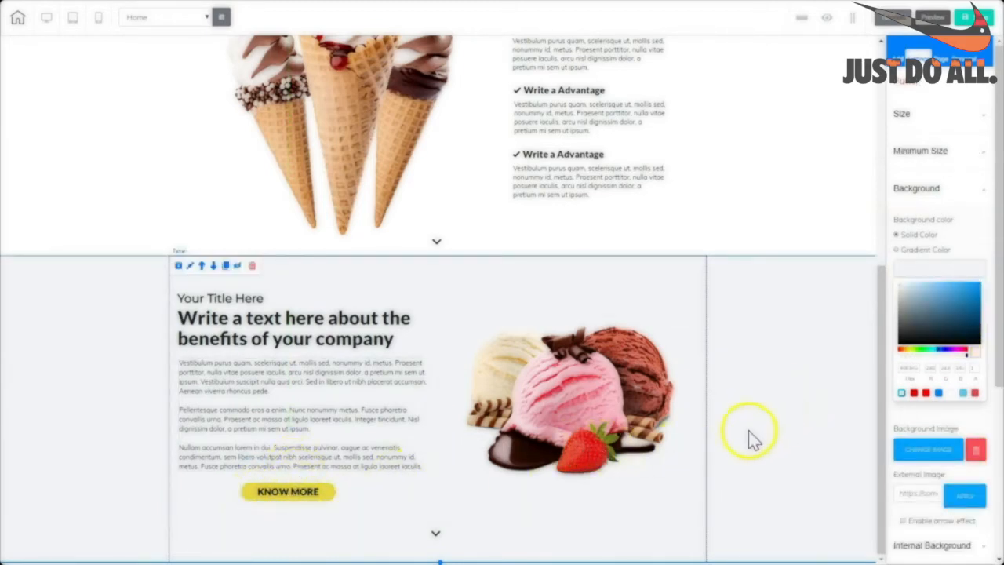
drag(996, 292, 999, 355)
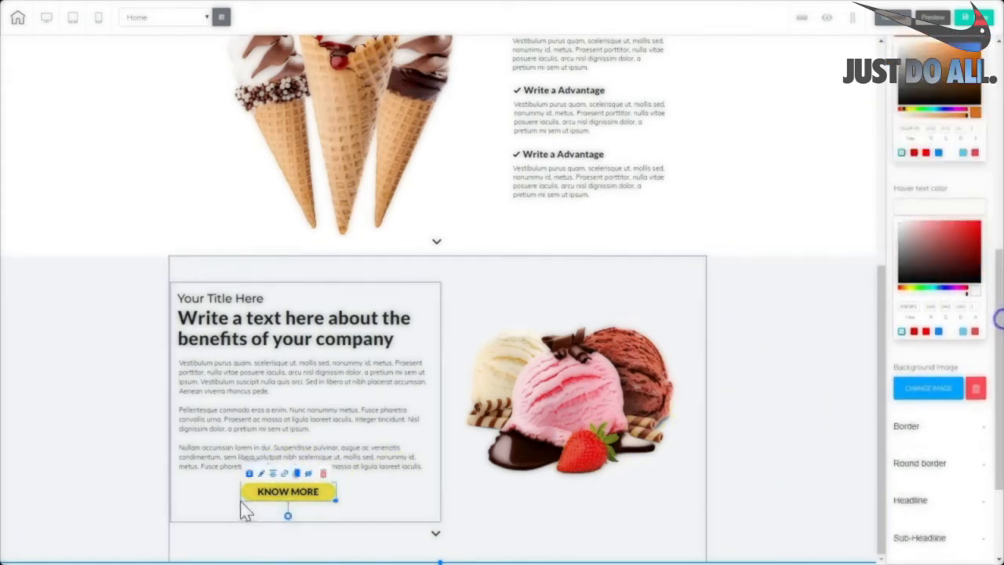
click(288, 498)
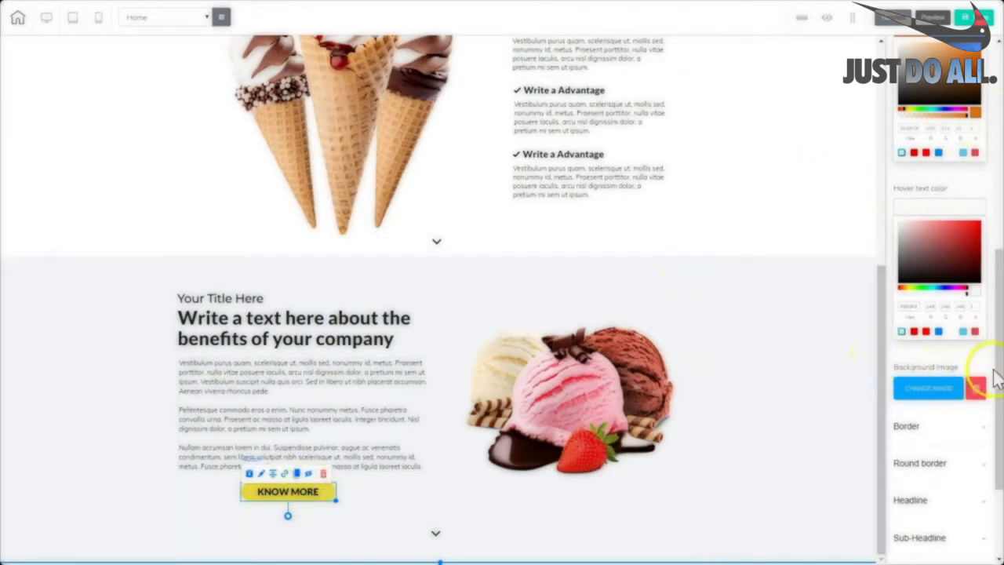
drag(1000, 369, 994, 218)
click(330, 494)
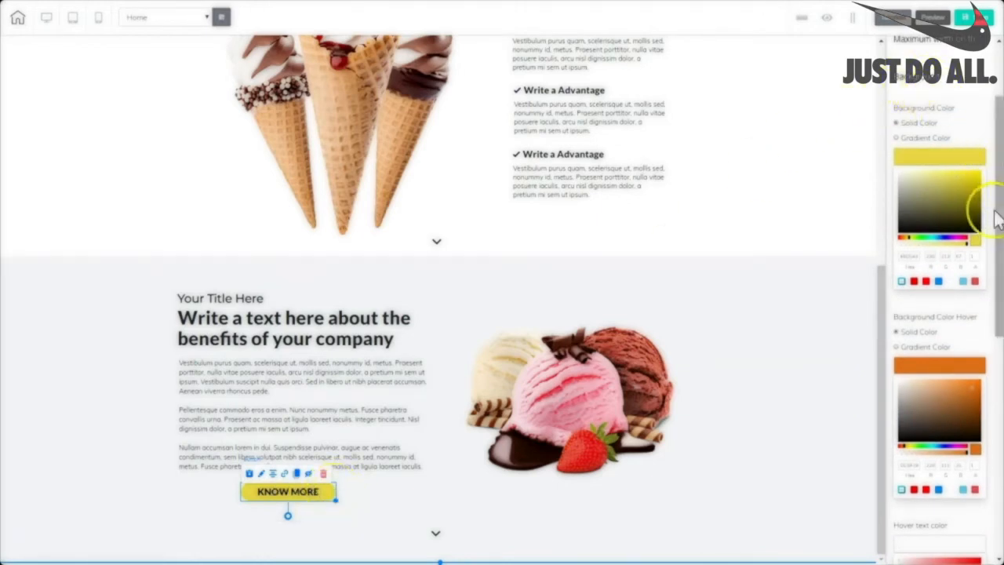
drag(996, 220, 990, 403)
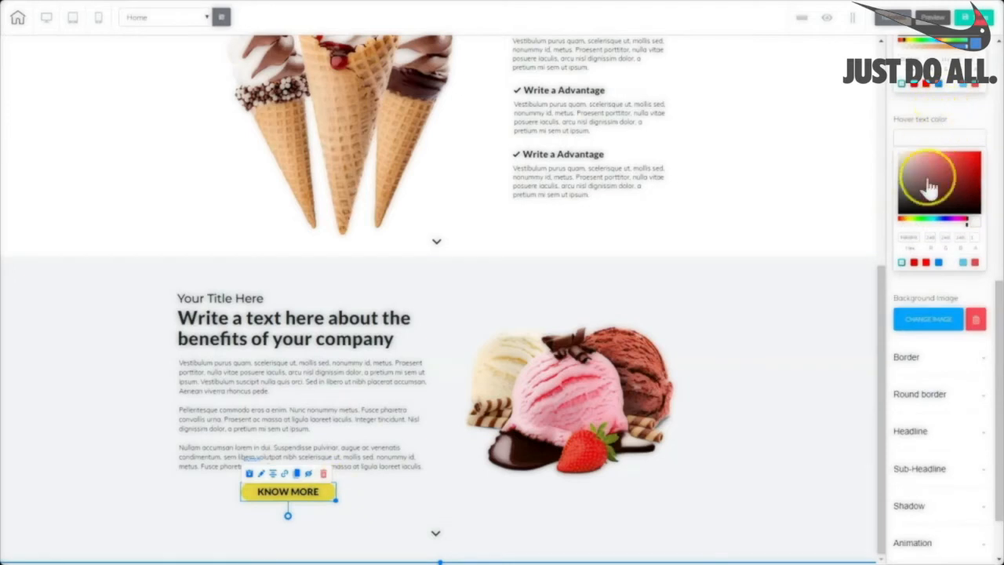
drag(998, 288, 993, 226)
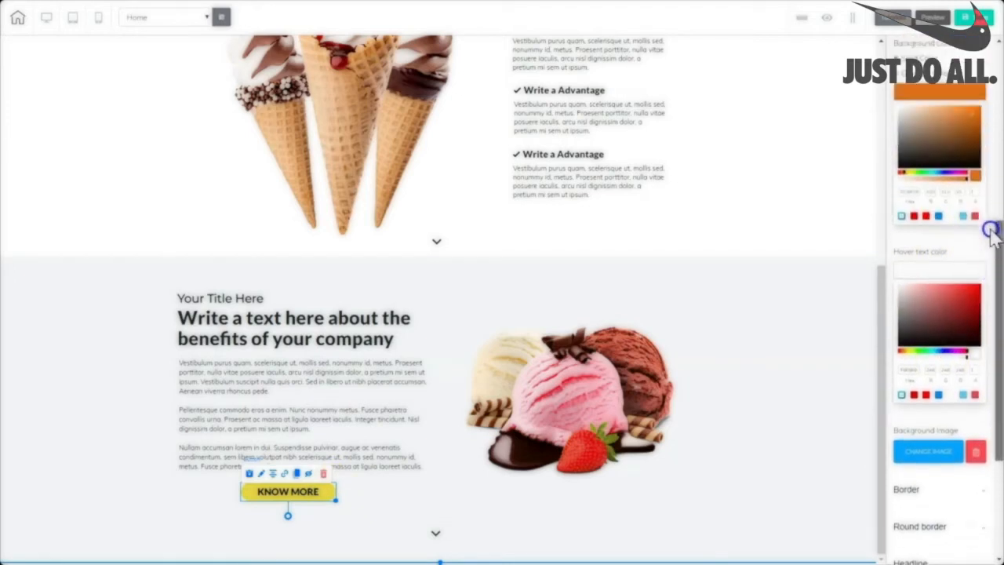
click(934, 275)
click(936, 276)
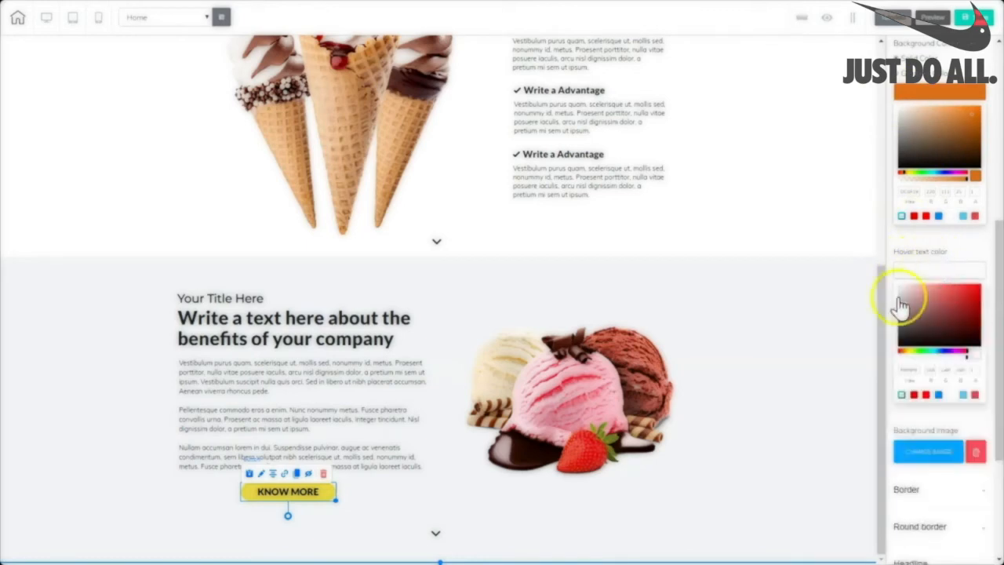
drag(918, 369, 857, 372)
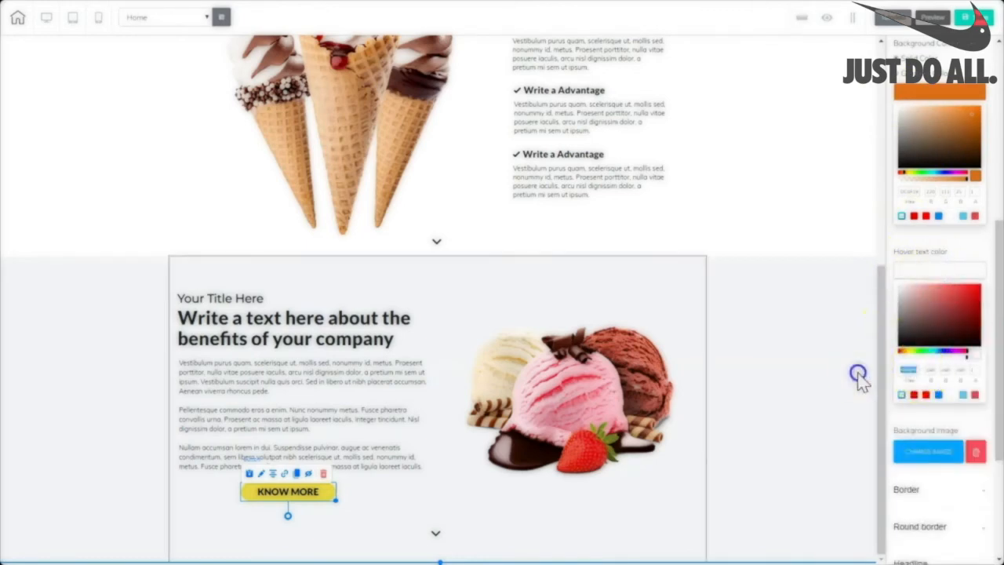
key(BackSpace)
Centre the KNOW MORE button horizontally beneath the benefits text.
click(824, 298)
mouse_move(283, 493)
mouse_down()
mouse_move(300, 494)
mouse_move(292, 494)
mouse_up()
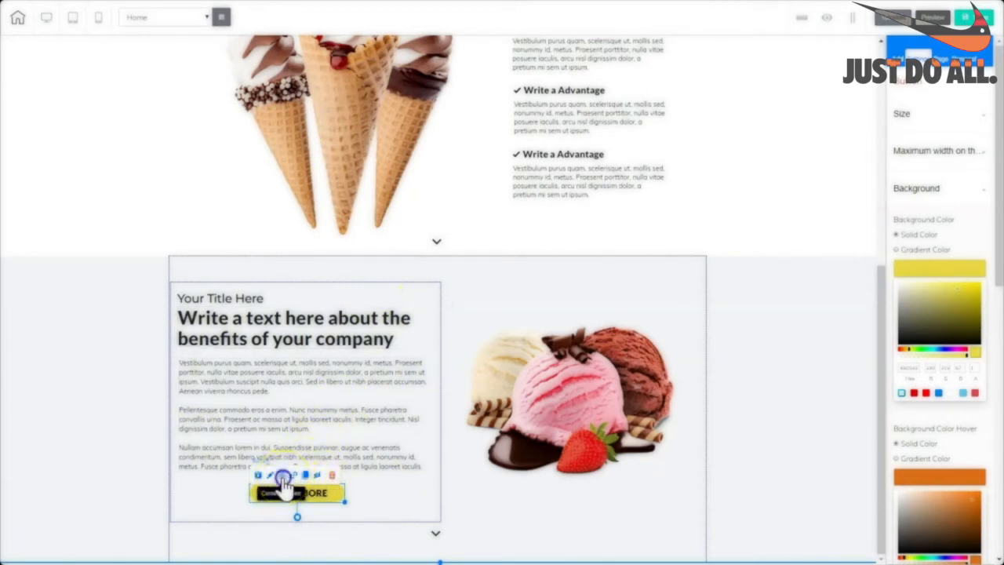
click(282, 476)
click(535, 530)
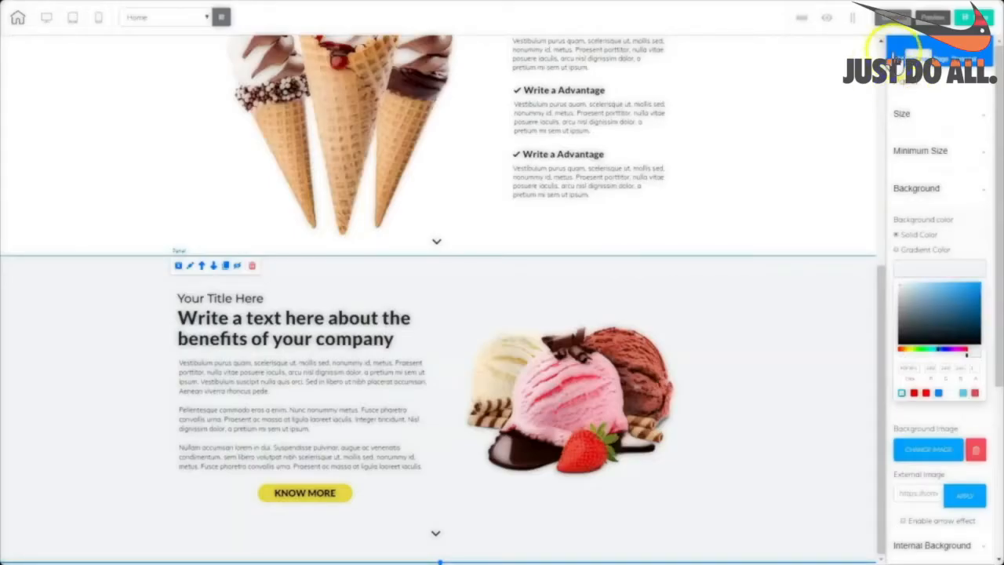
Insert the Ice Cream Shop Features panel from the Panels list and select its Our Main Services section.
click(897, 55)
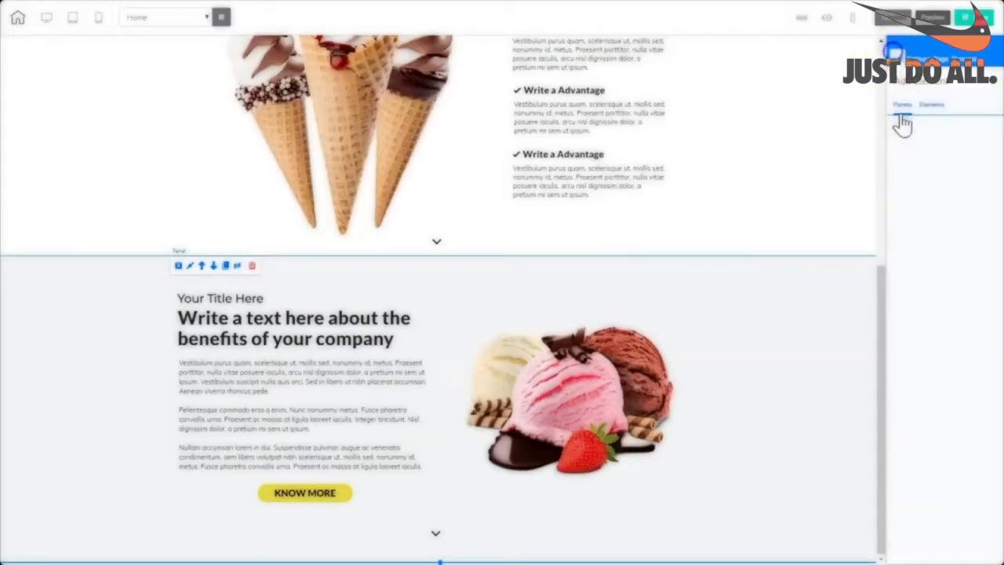
click(900, 103)
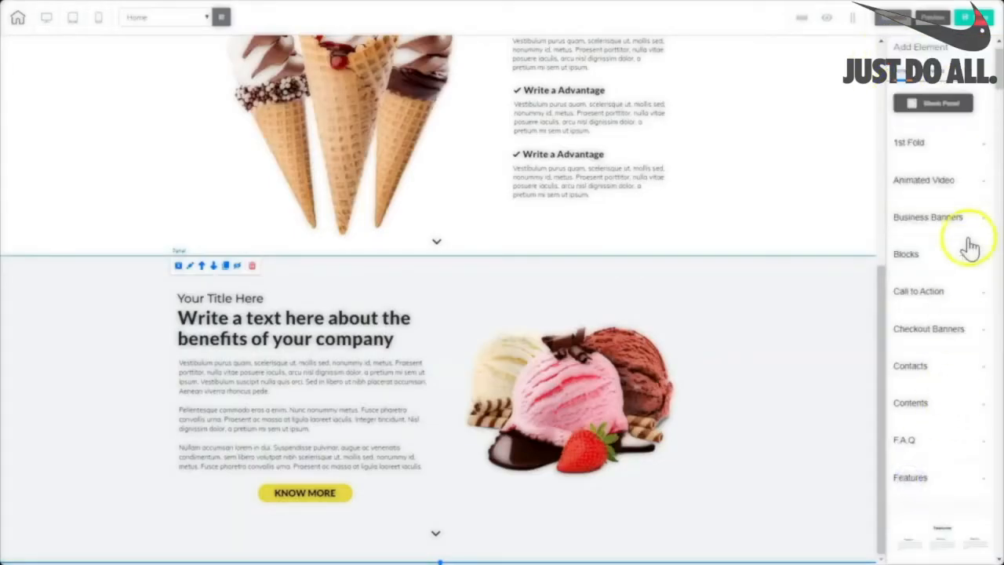
drag(998, 87, 988, 122)
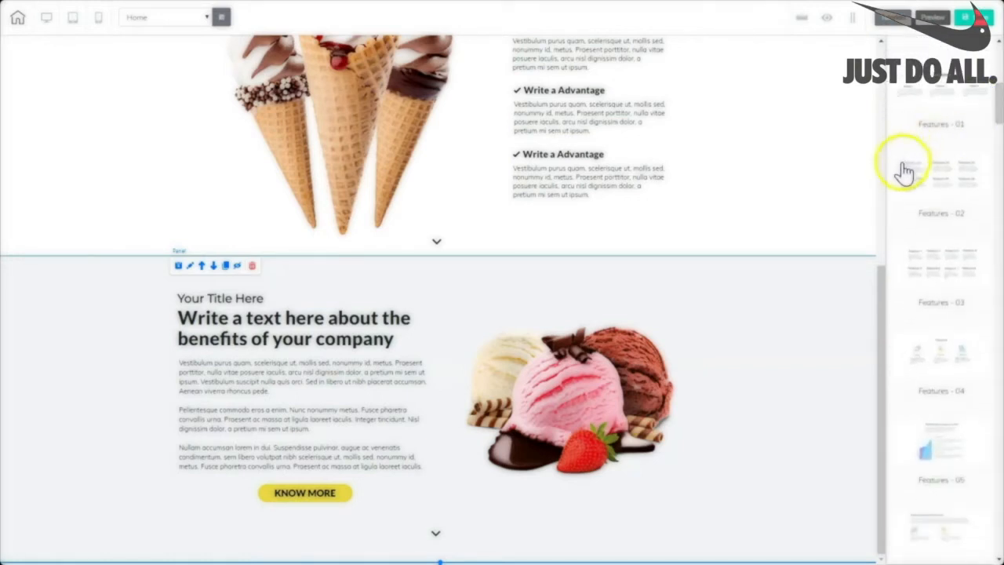
scroll(902, 184, down, 10)
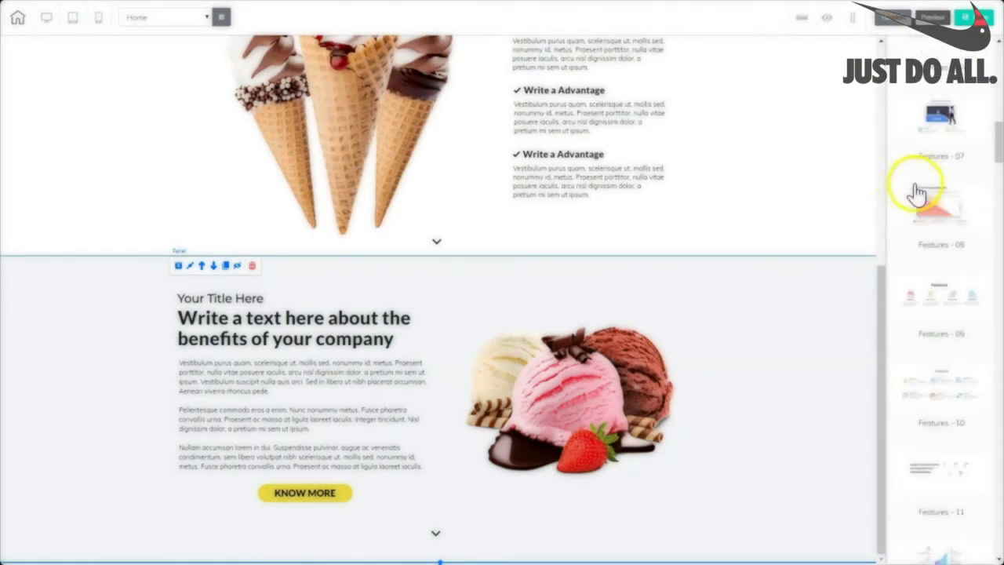
scroll(919, 192, down, 10)
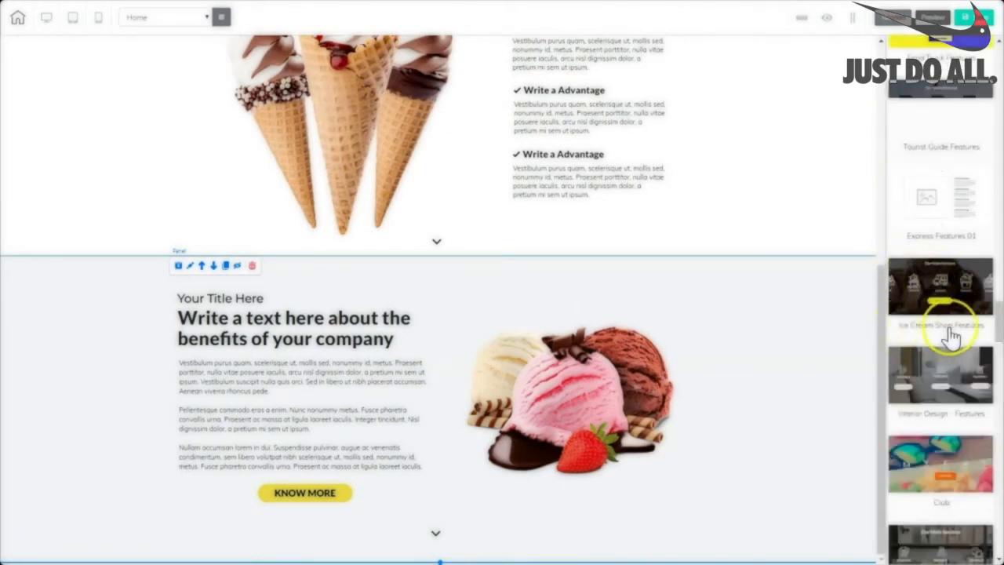
click(908, 271)
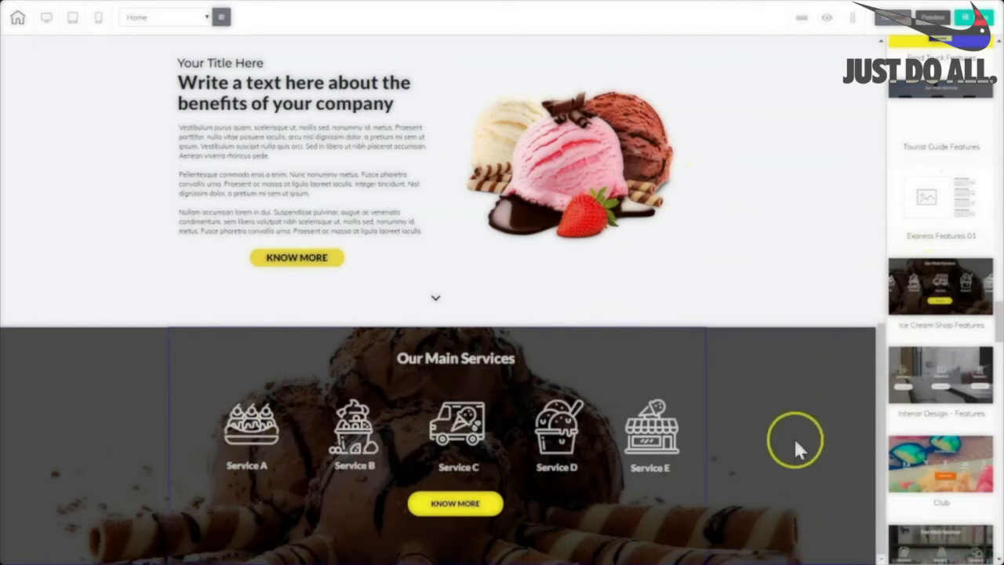
click(193, 369)
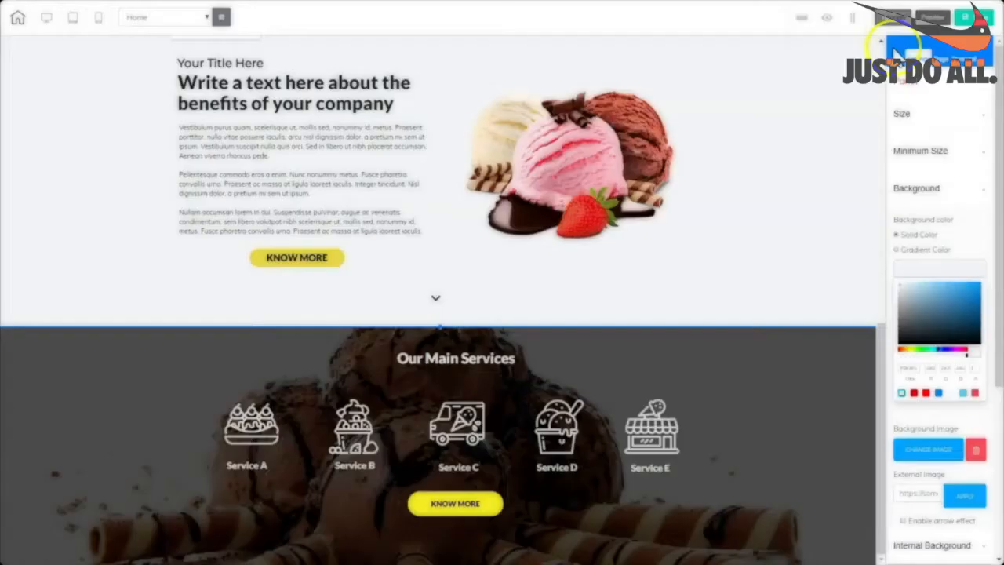
Insert the Express Statistics row (239, 500, 2350, 100%) from the Contents rows.
click(894, 48)
click(902, 108)
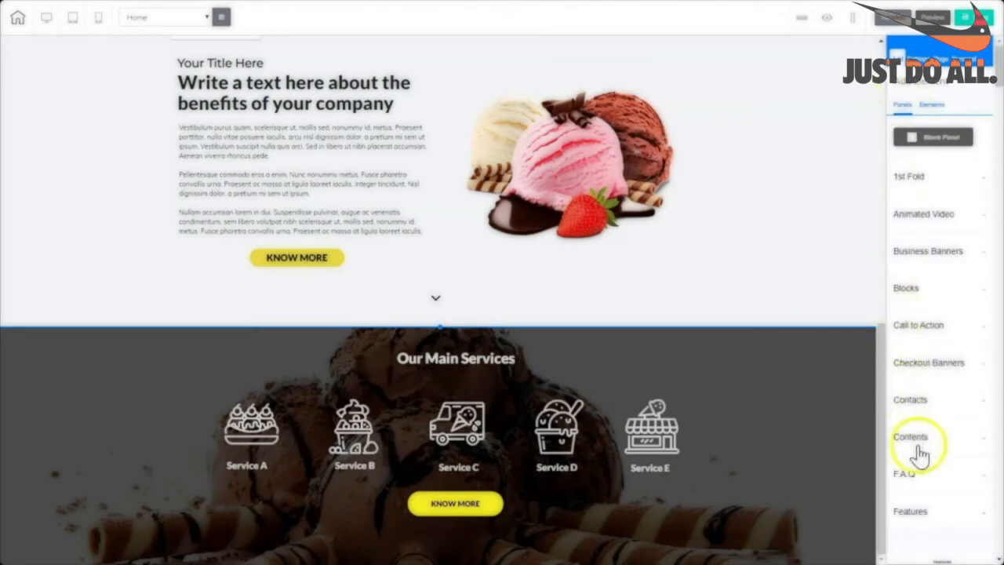
click(908, 442)
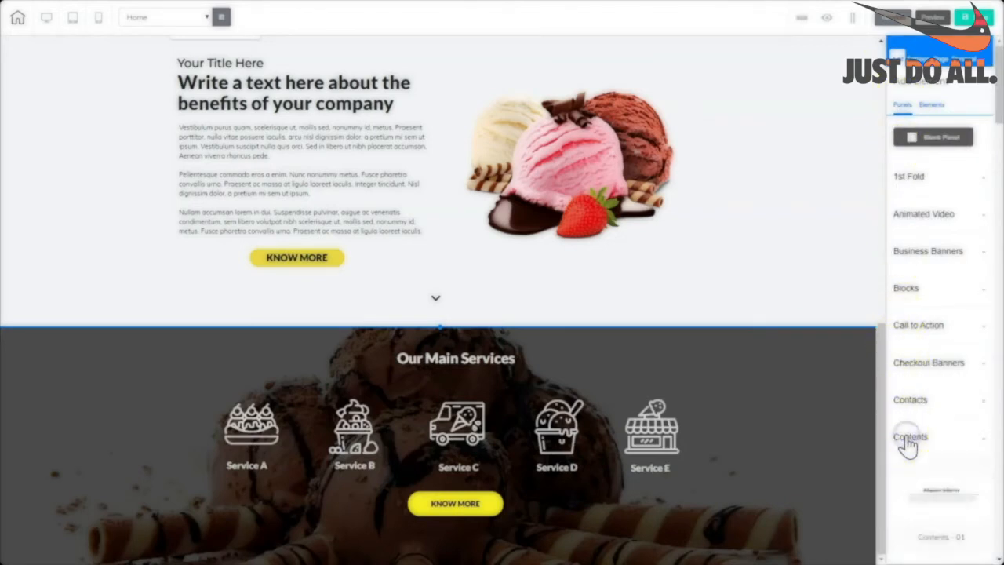
scroll(916, 347, down, 5)
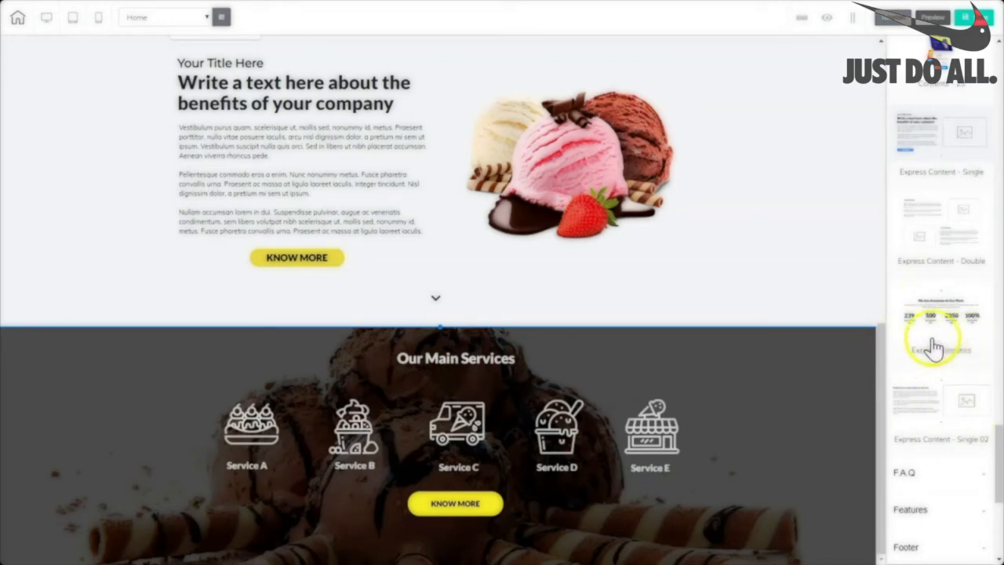
click(903, 343)
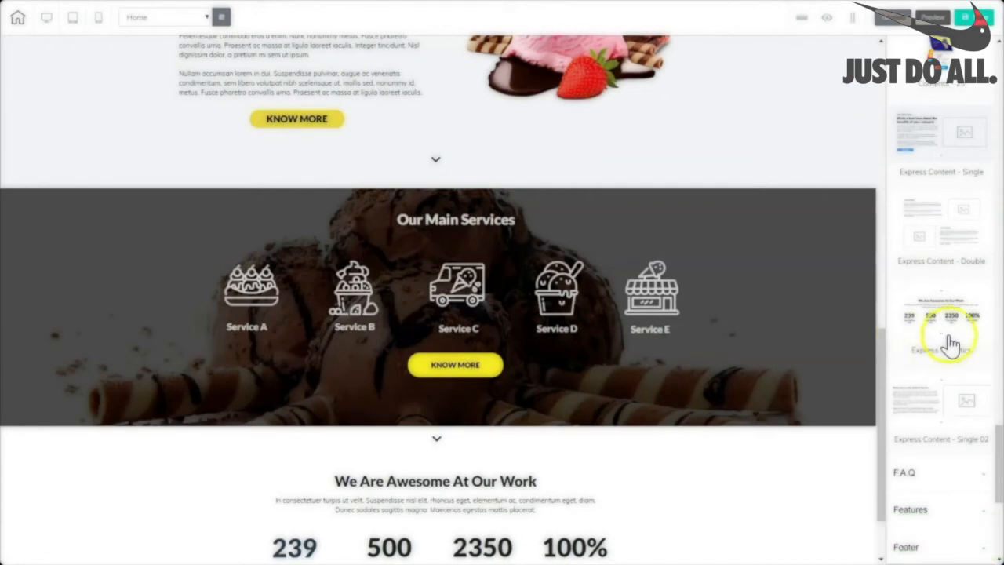
drag(884, 363, 885, 397)
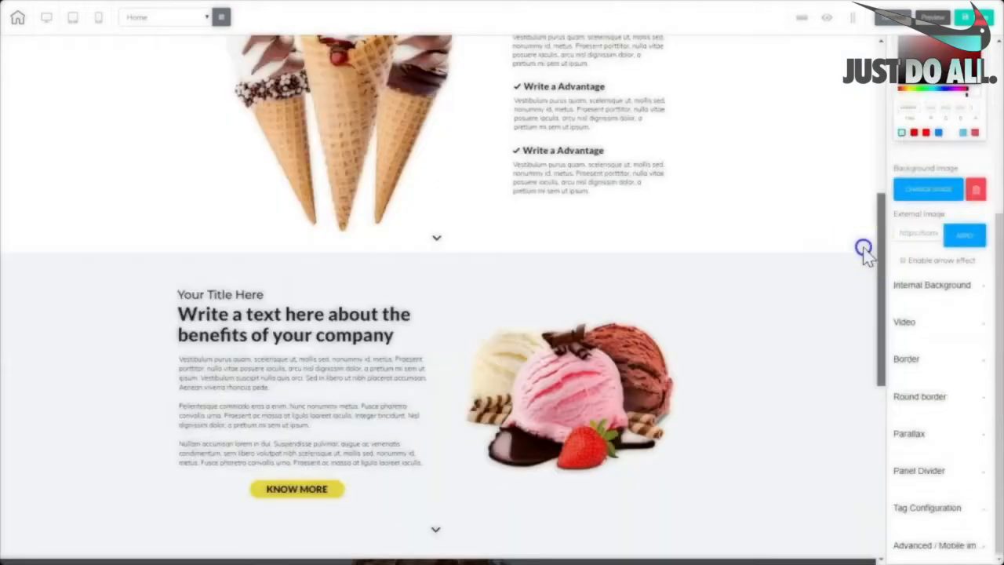
Scroll the canvas past the benefits and Our Main Services sections to the statistics section.
scroll(863, 249, up, 5)
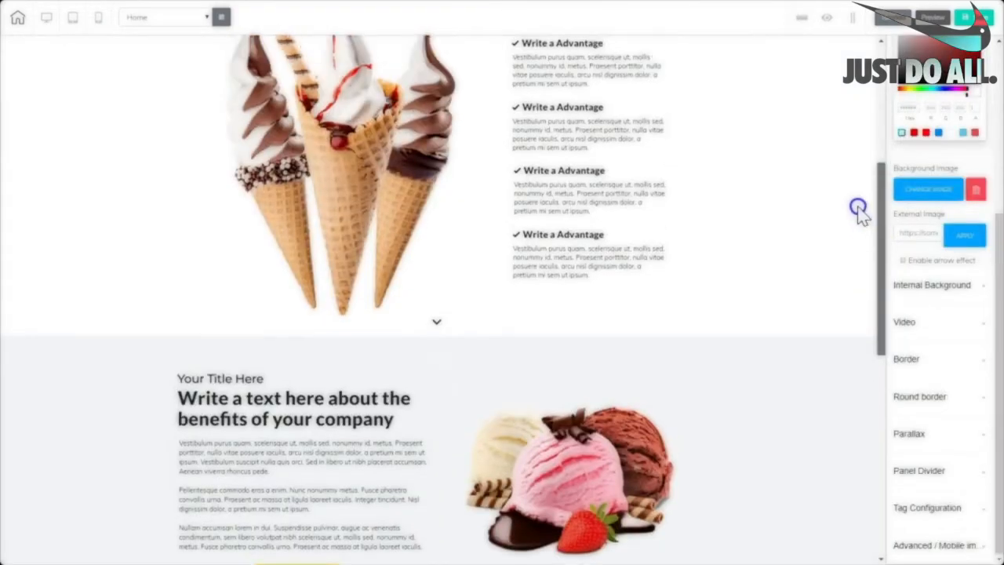
scroll(829, 125, down, 7)
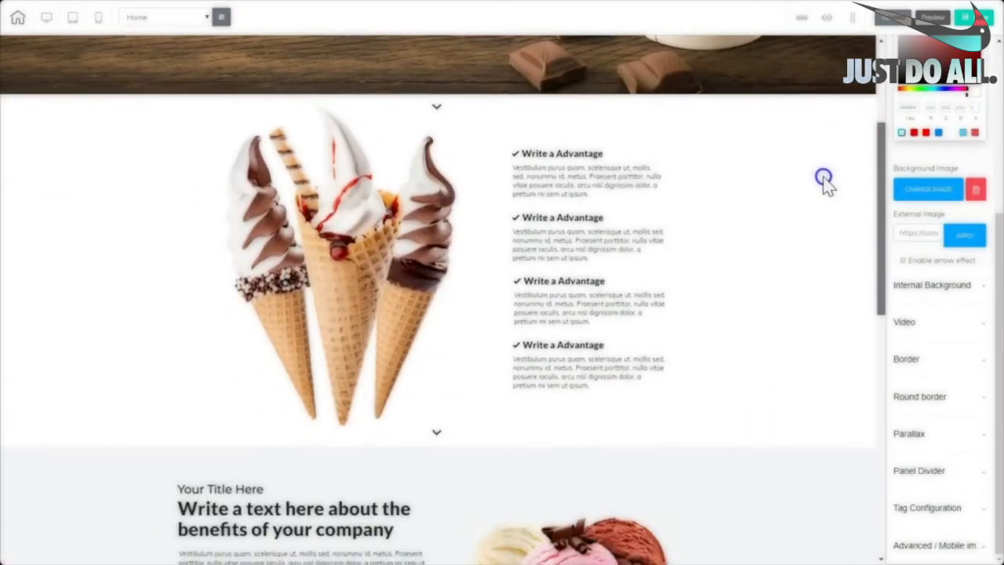
scroll(824, 251, down, 1)
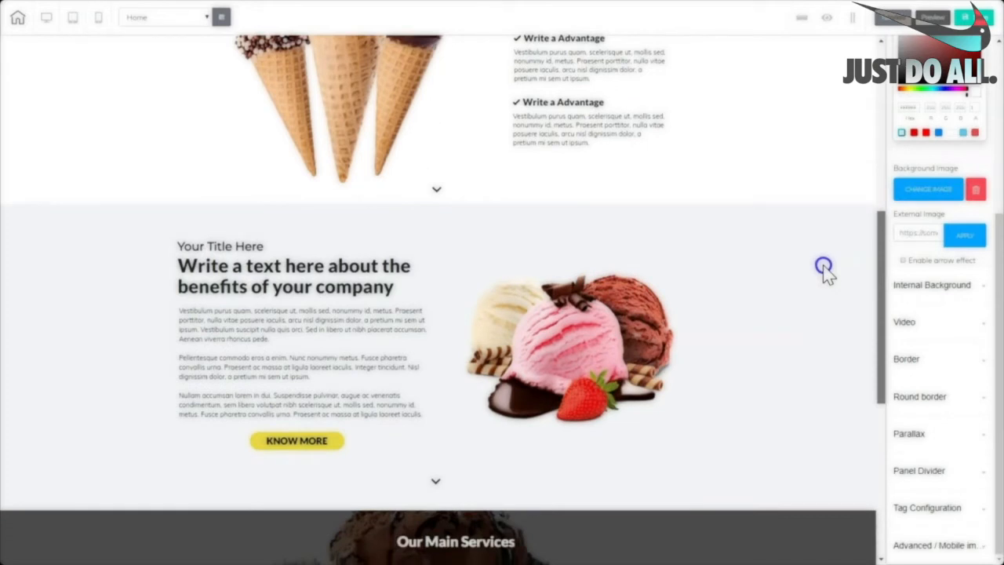
scroll(824, 267, down, 2)
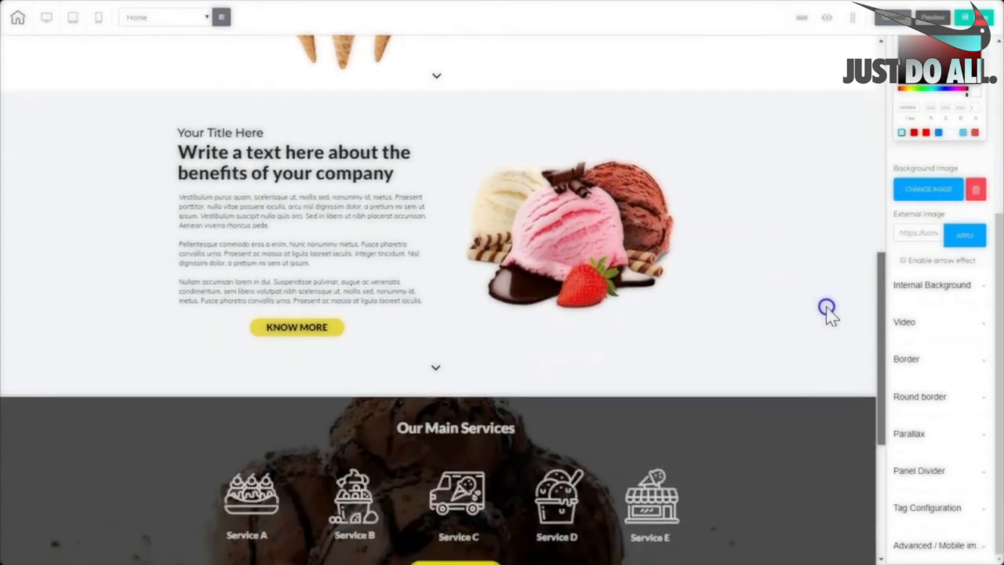
click(828, 310)
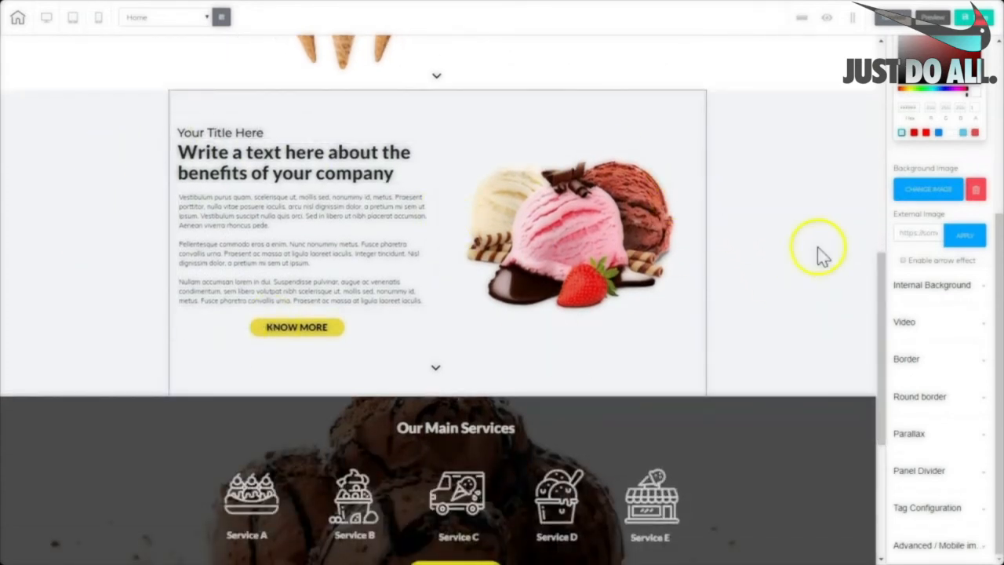
drag(880, 314, 898, 486)
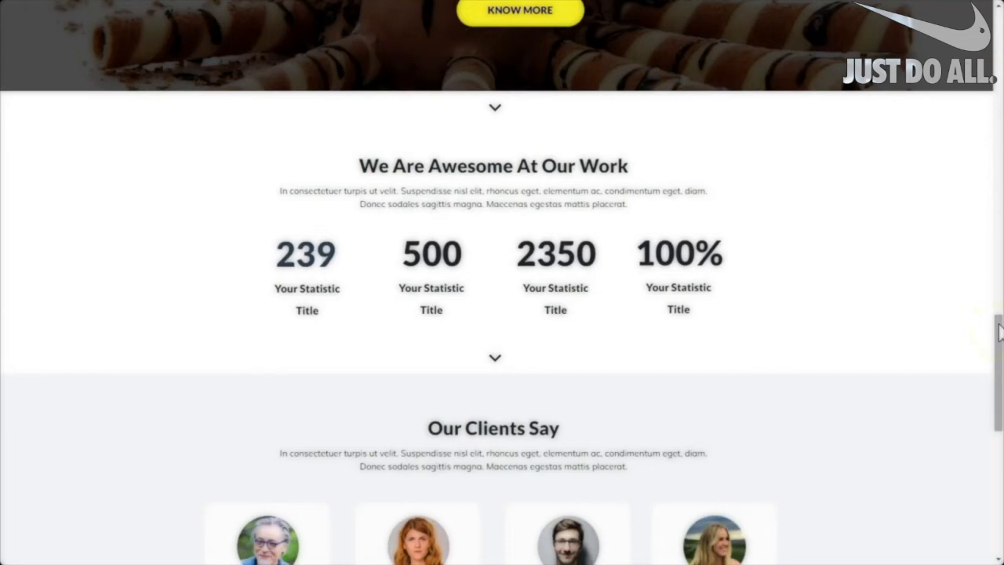
Scroll through the reference page's Our Clients Say, sundae banner and footer sections.
drag(998, 326, 997, 369)
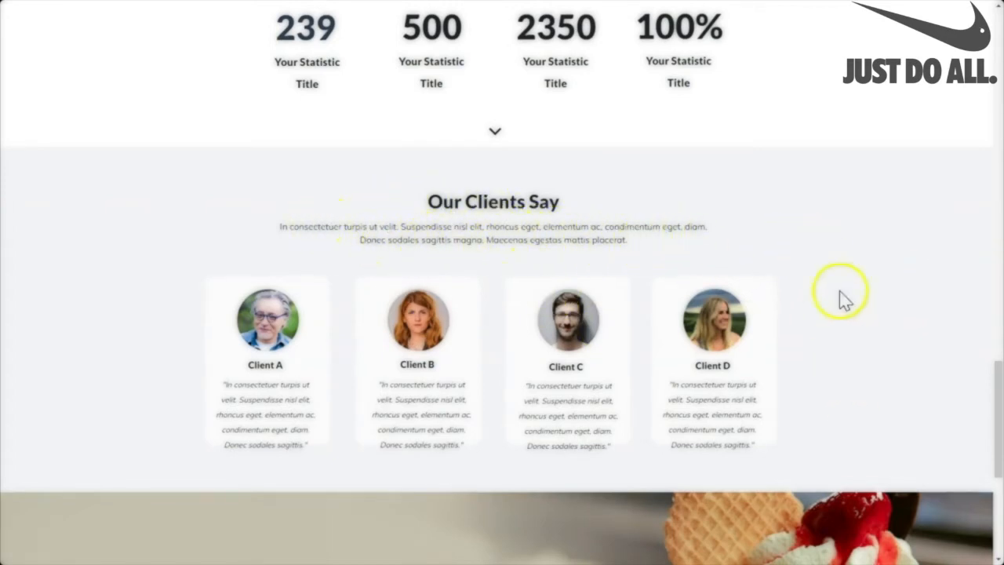
drag(994, 366, 998, 427)
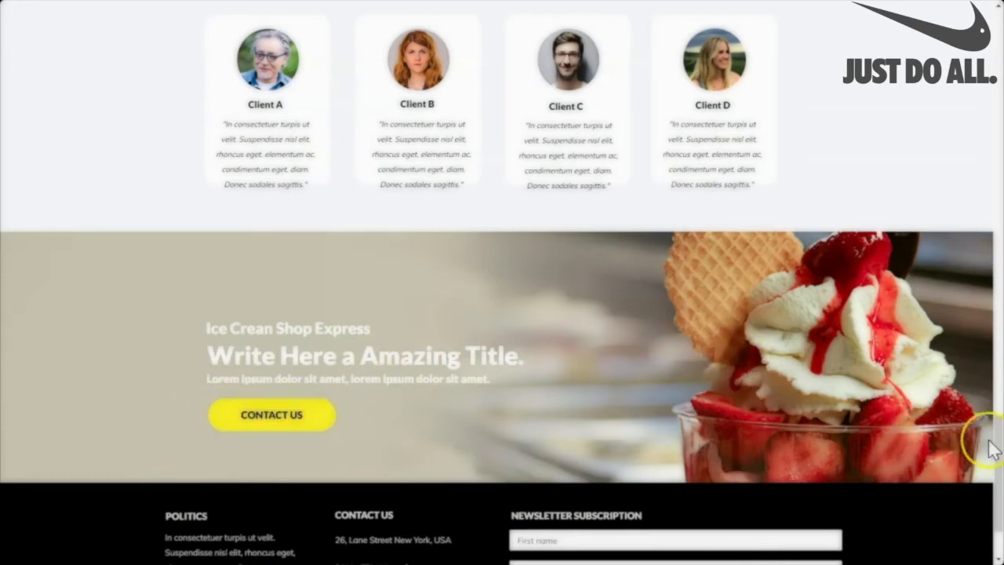
scroll(996, 440, down, 3)
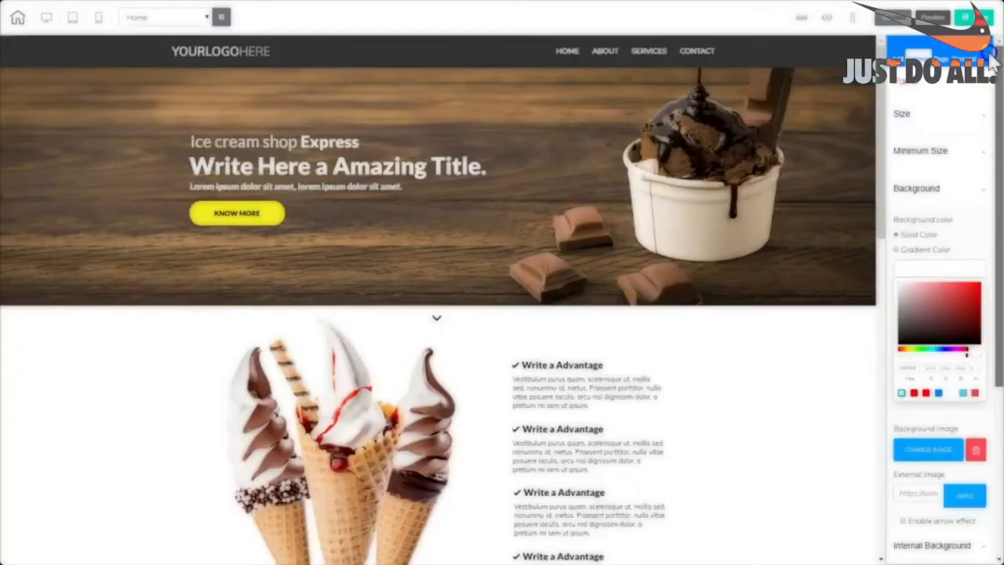
Insert the Express Testimonial panel from the Testimonials category and select the new Our Clients Say section.
click(895, 55)
click(900, 106)
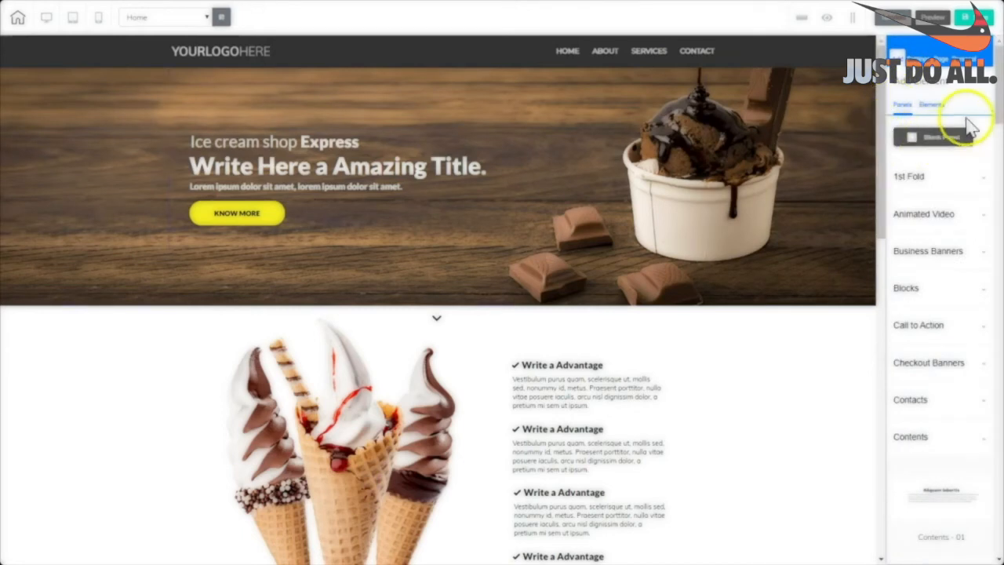
drag(998, 114, 999, 149)
click(919, 200)
scroll(973, 259, down, 2)
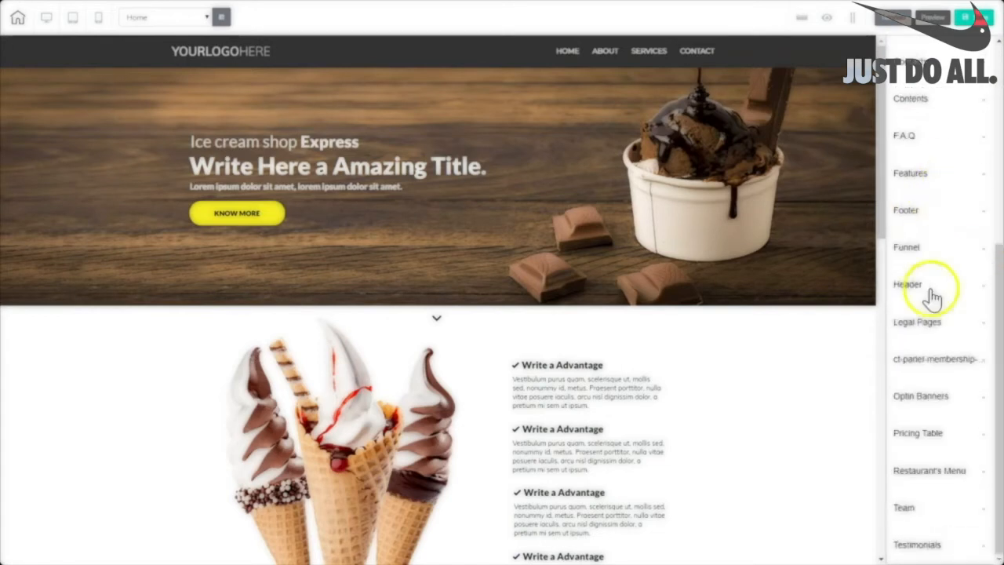
click(914, 544)
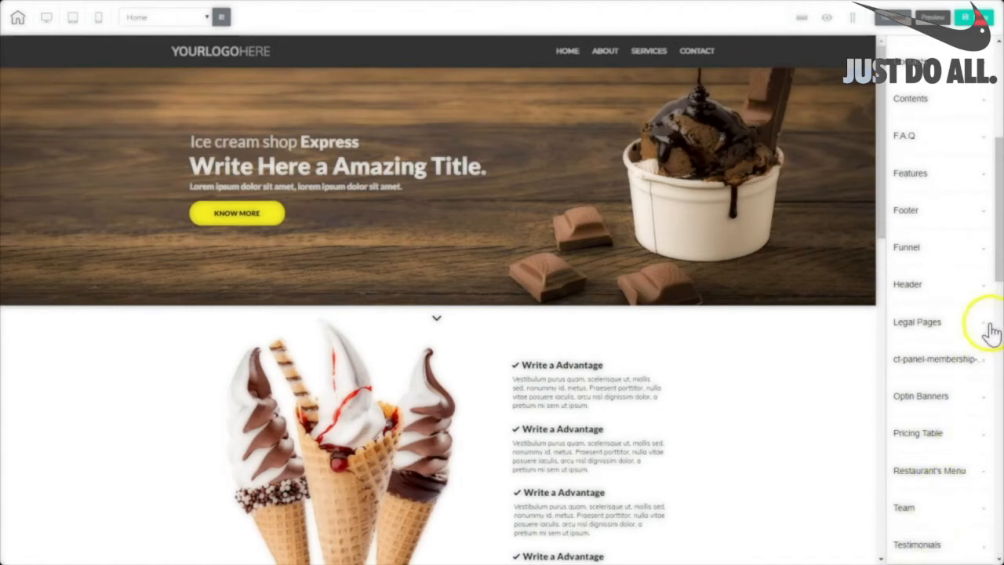
drag(999, 270, 997, 553)
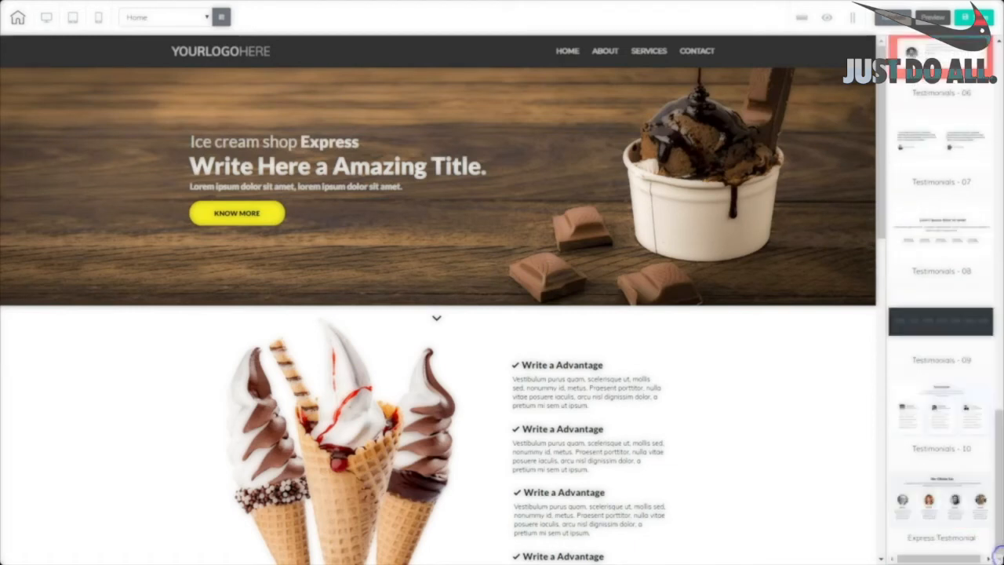
click(934, 508)
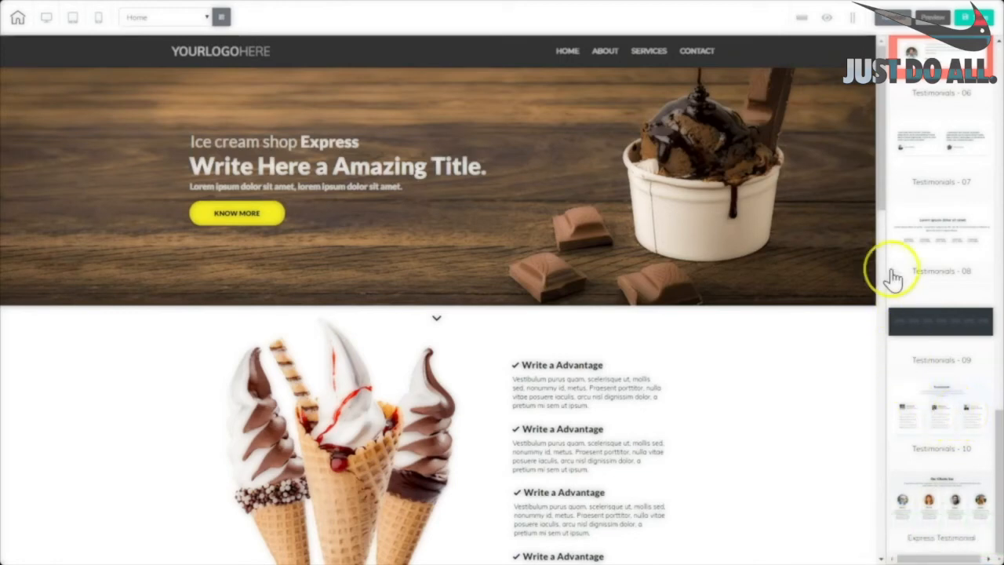
drag(875, 193, 912, 550)
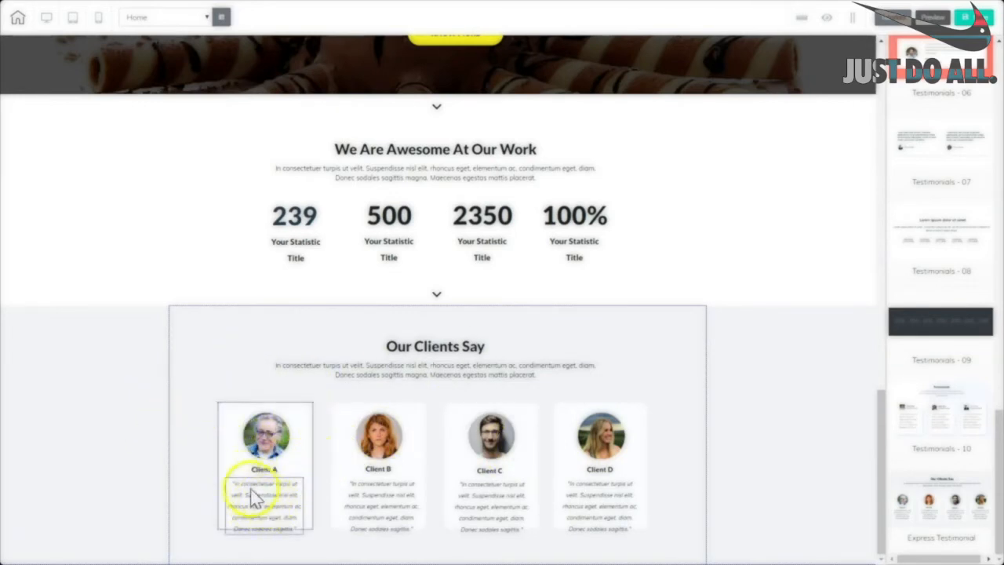
click(766, 398)
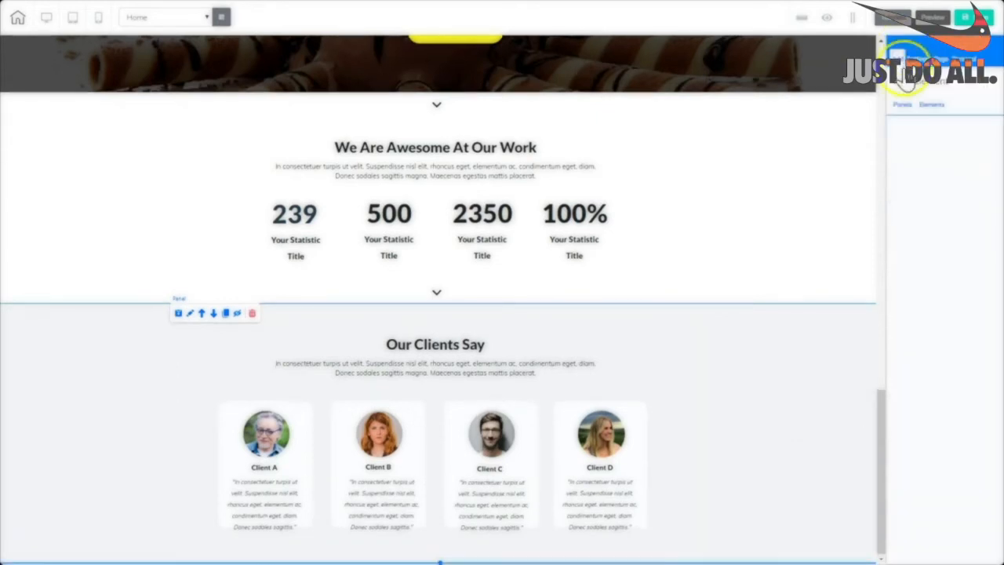
Insert Ice Cream Shop Banner 04 from Business Banners and check its placement on the canvas.
click(904, 105)
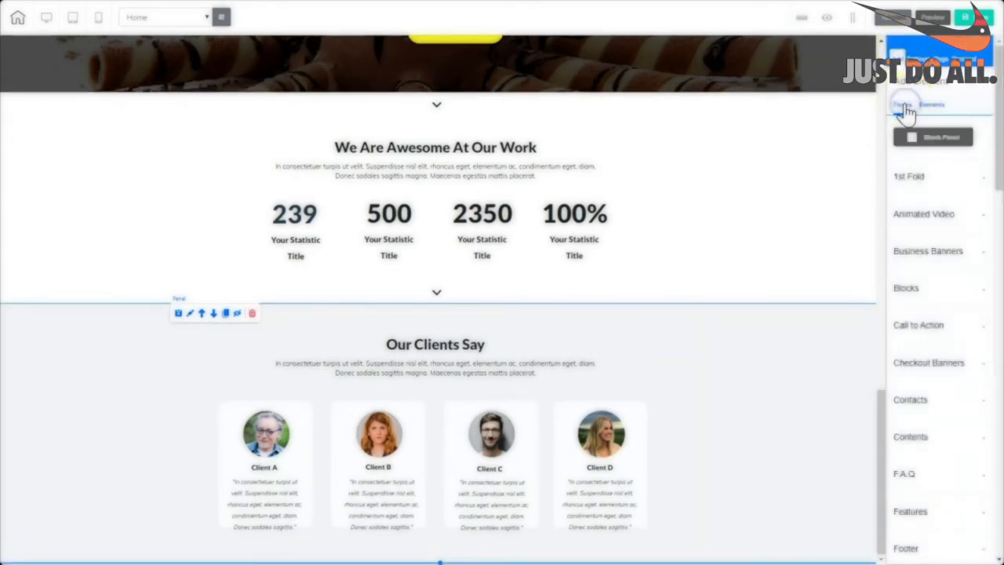
click(925, 253)
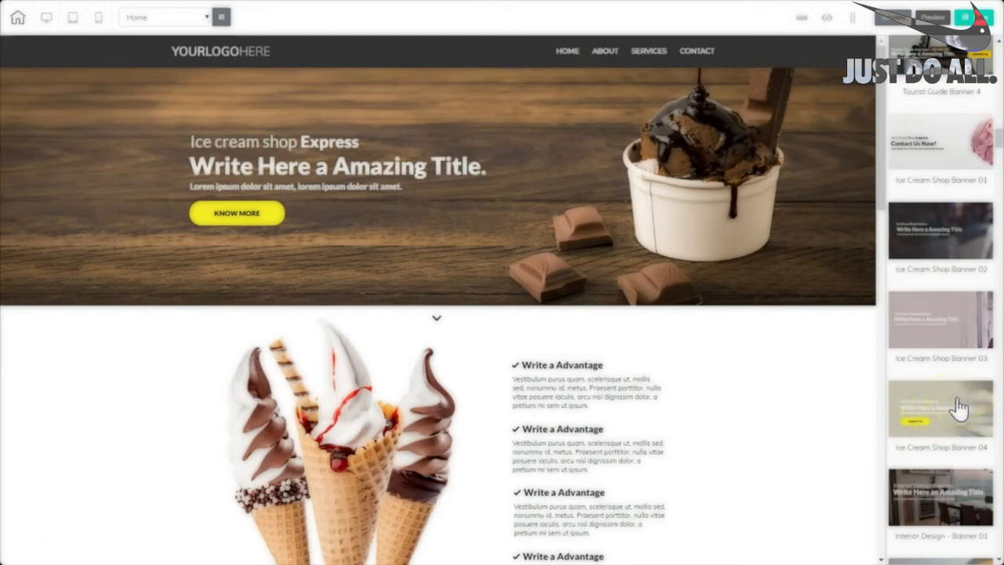
click(957, 400)
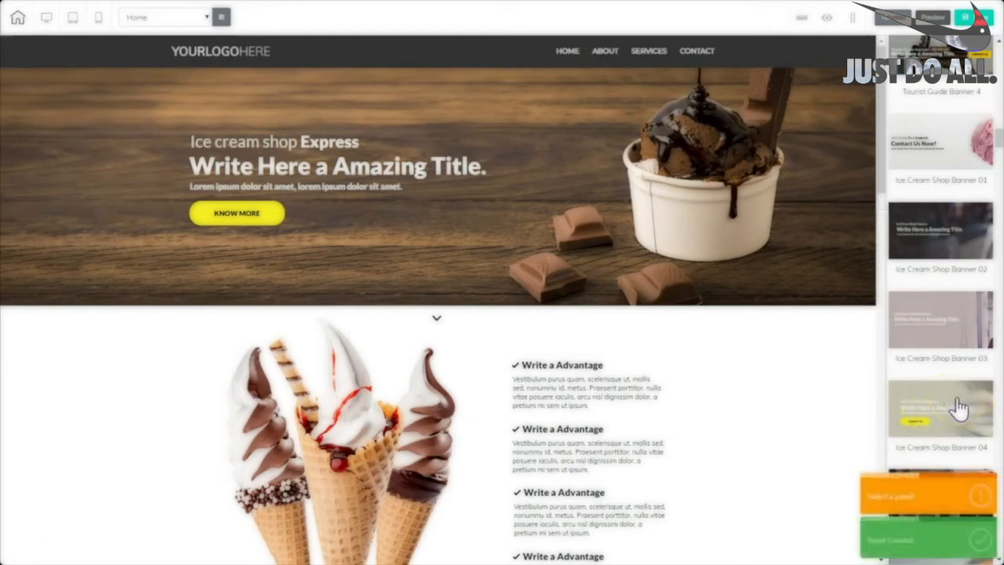
click(865, 414)
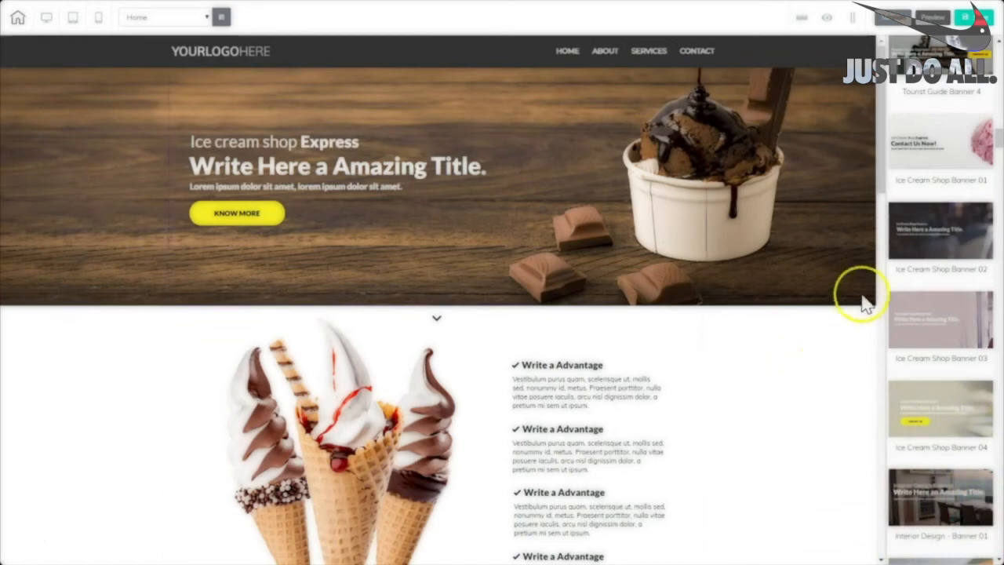
drag(881, 188, 903, 561)
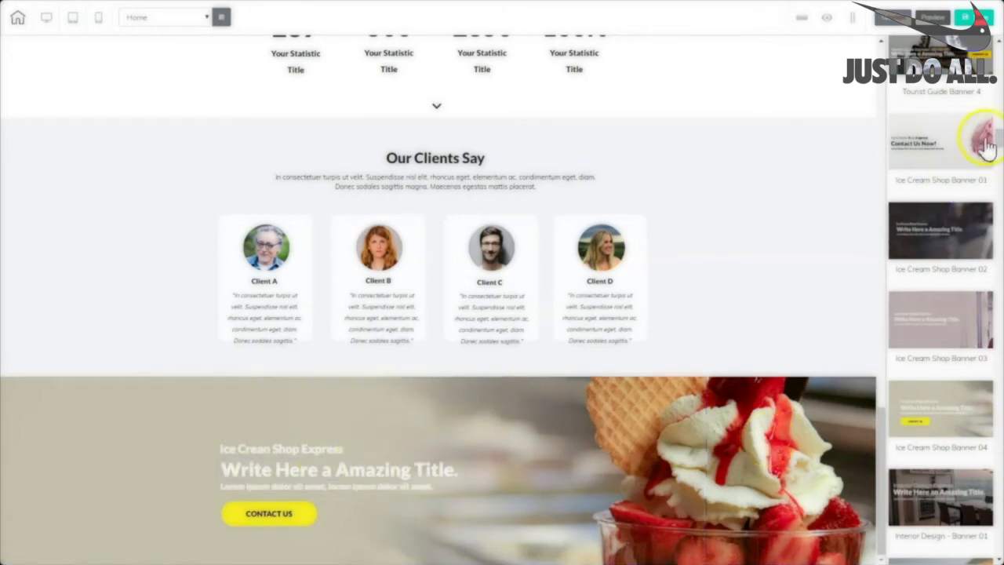
drag(998, 138, 997, 45)
click(897, 57)
drag(997, 190, 999, 406)
Insert the Express Footer panel from the Footer category and scroll to the page bottom.
click(906, 210)
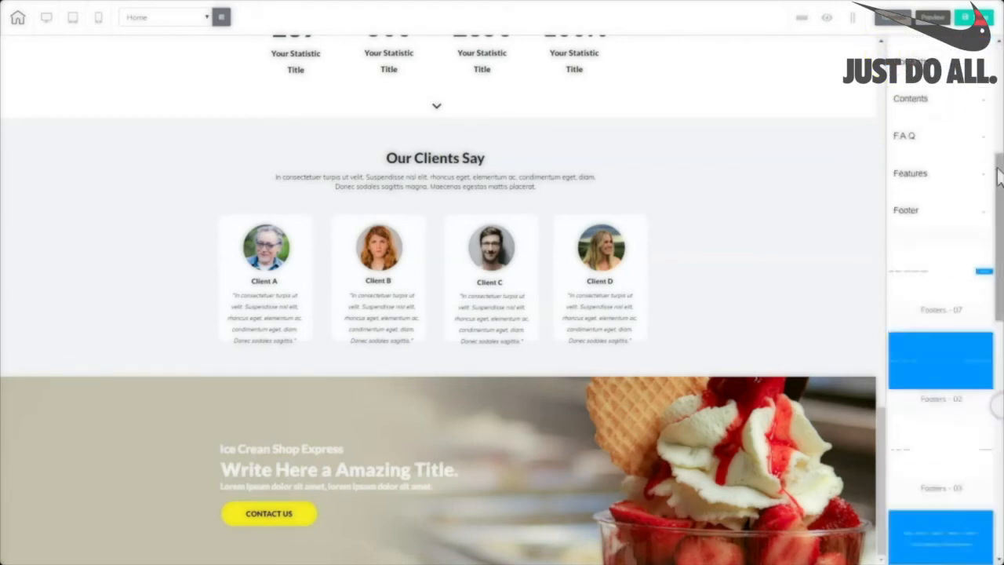
drag(997, 163, 995, 347)
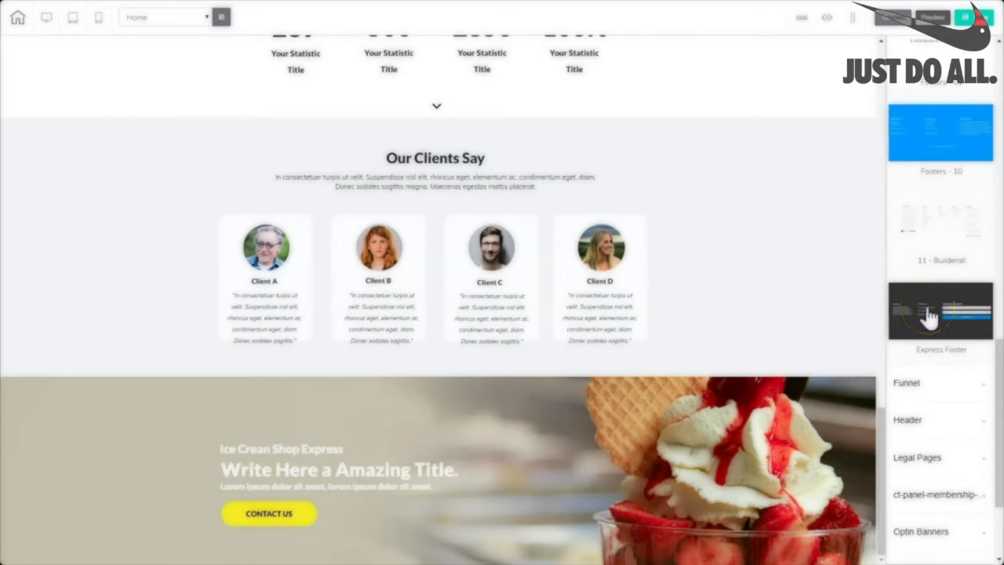
click(927, 317)
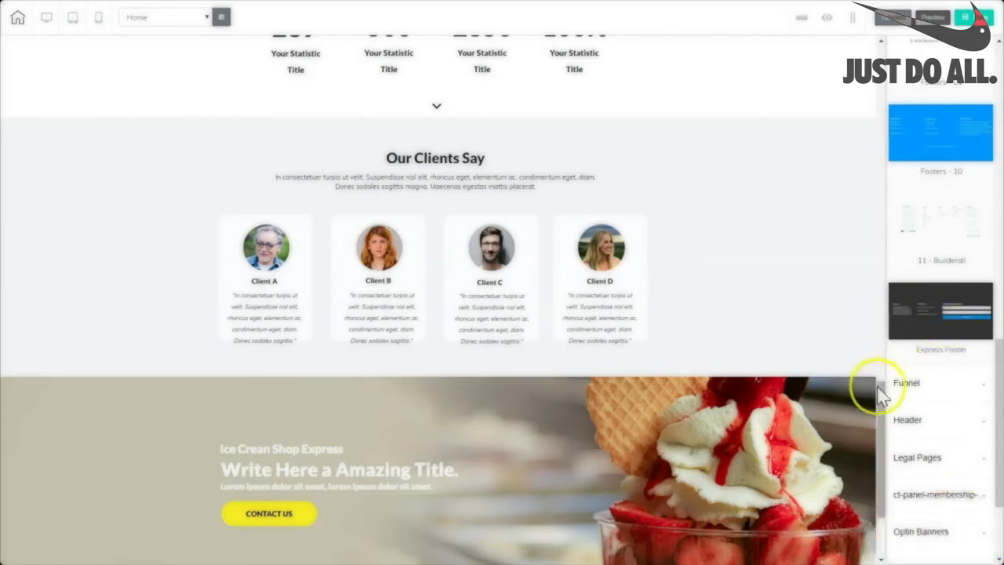
drag(880, 390, 878, 482)
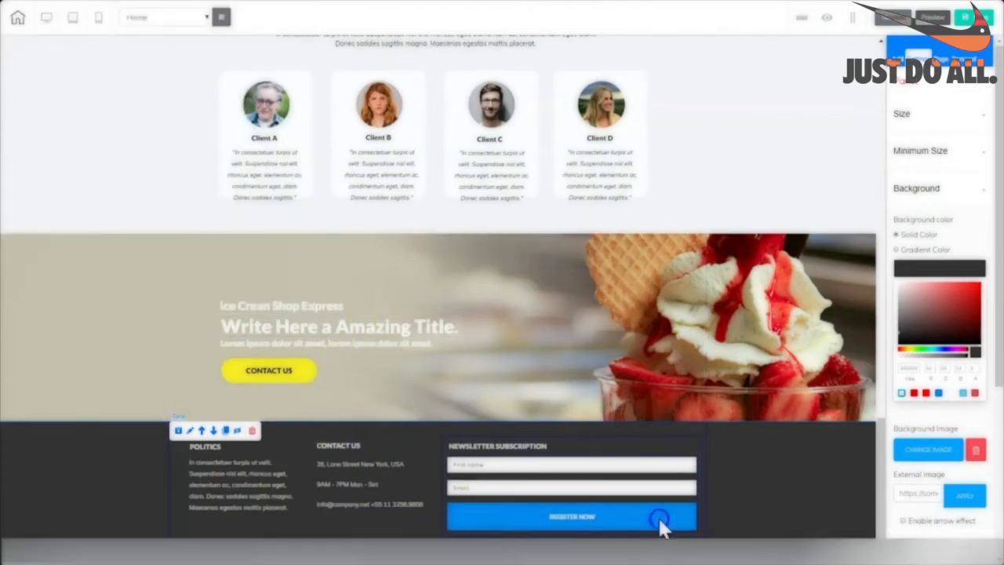
Set the REGISTER NOW button's hover colour to bright yellow with a pasted hex value.
click(658, 515)
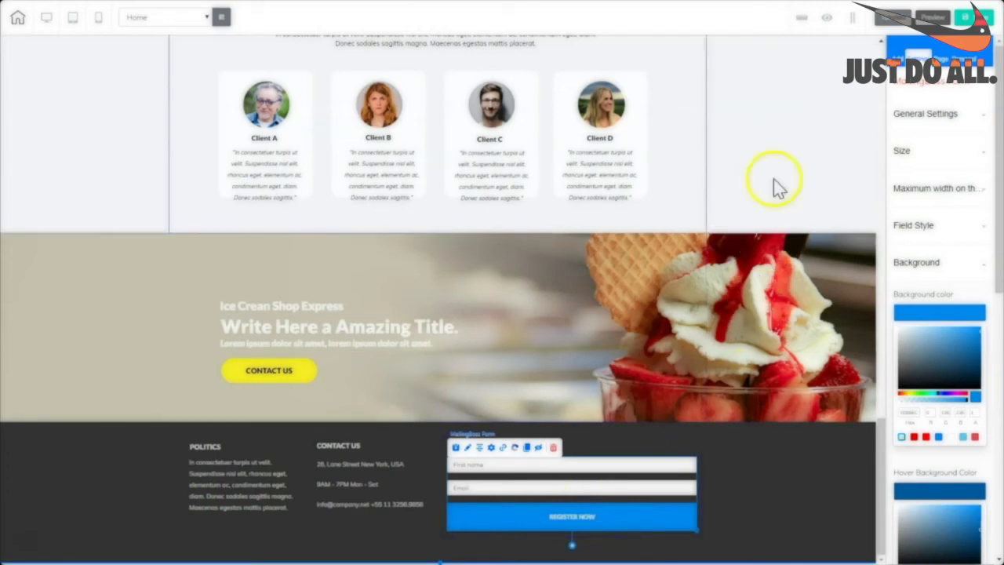
click(914, 316)
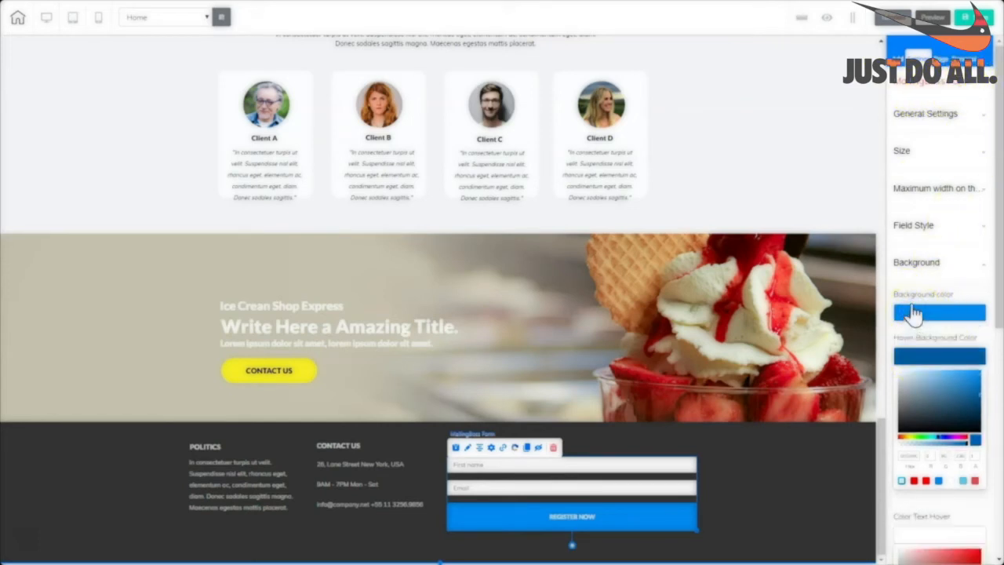
click(907, 438)
drag(908, 438, 907, 438)
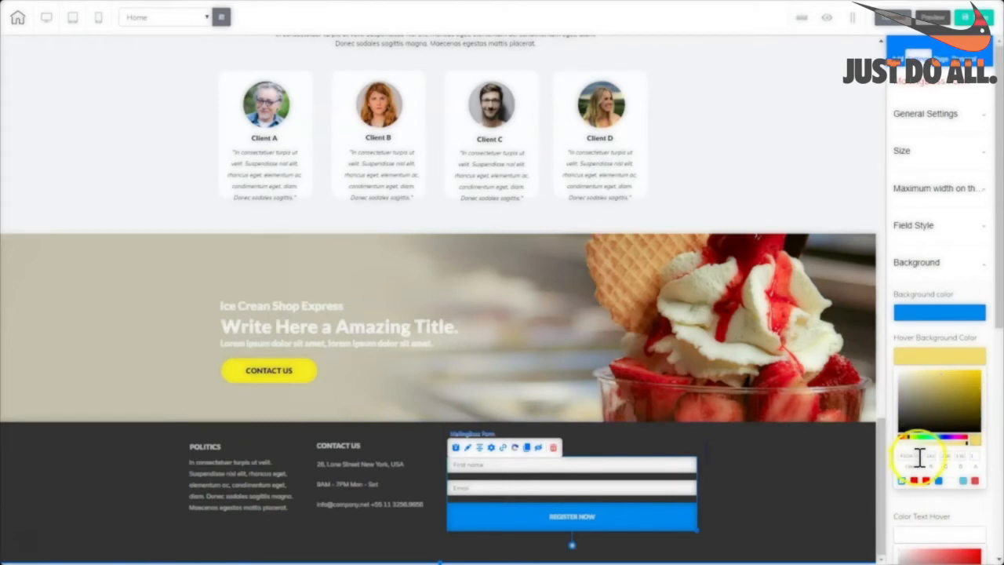
click(896, 456)
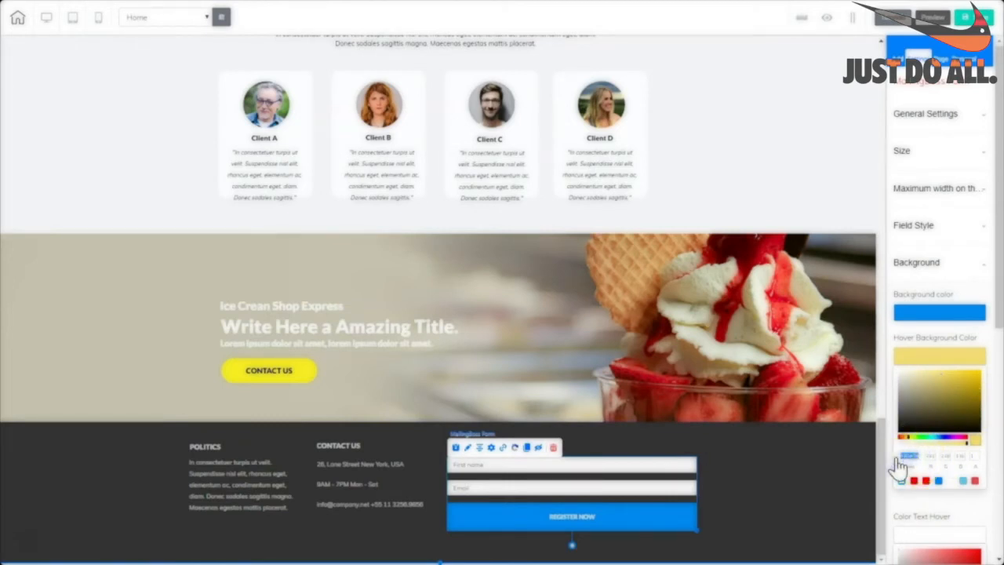
key(ctrl+v)
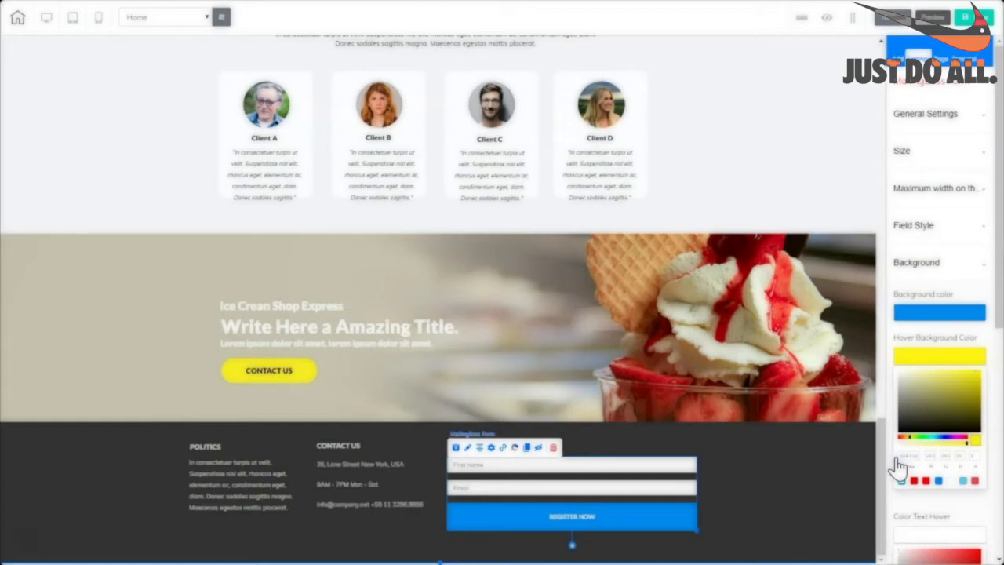
click(842, 466)
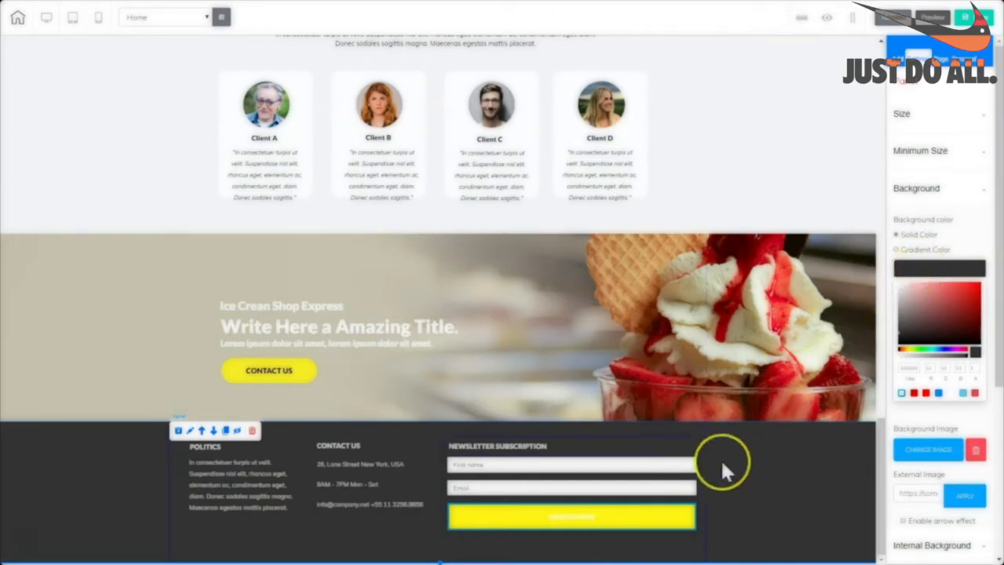
Make the REGISTER NOW label text black and raise its font size from 13 to 18.
click(681, 518)
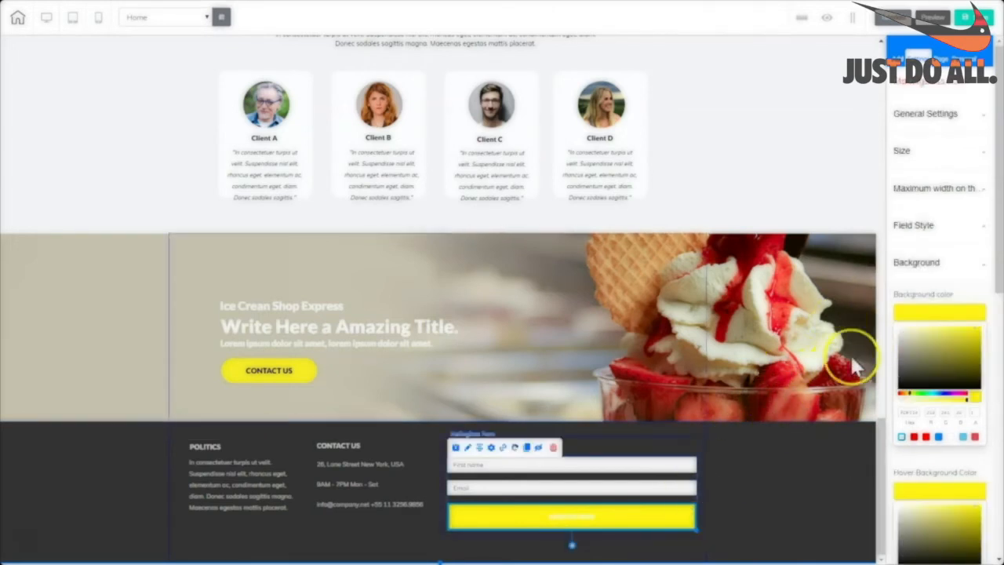
drag(997, 270, 998, 540)
click(911, 383)
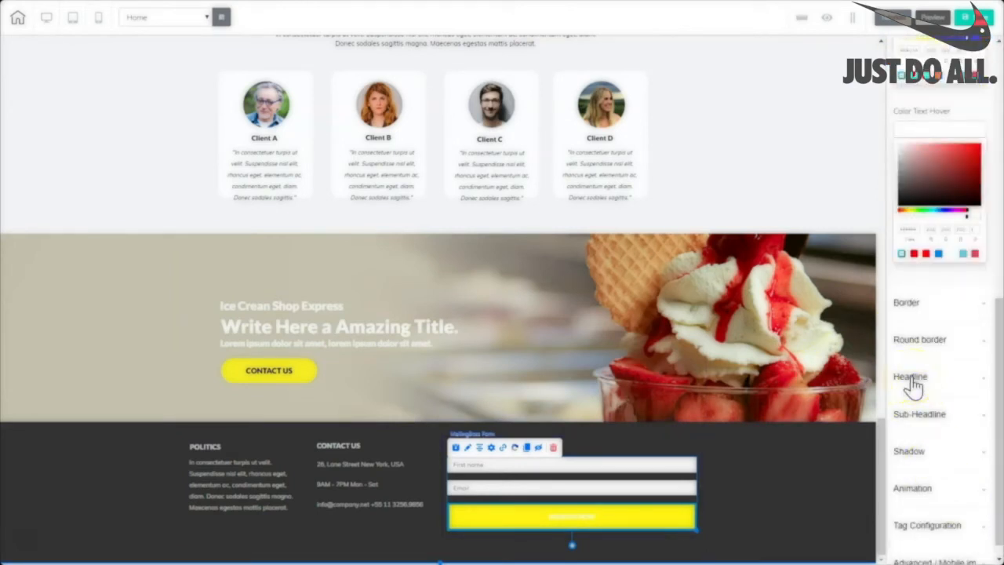
click(912, 383)
click(954, 292)
drag(942, 292, 891, 363)
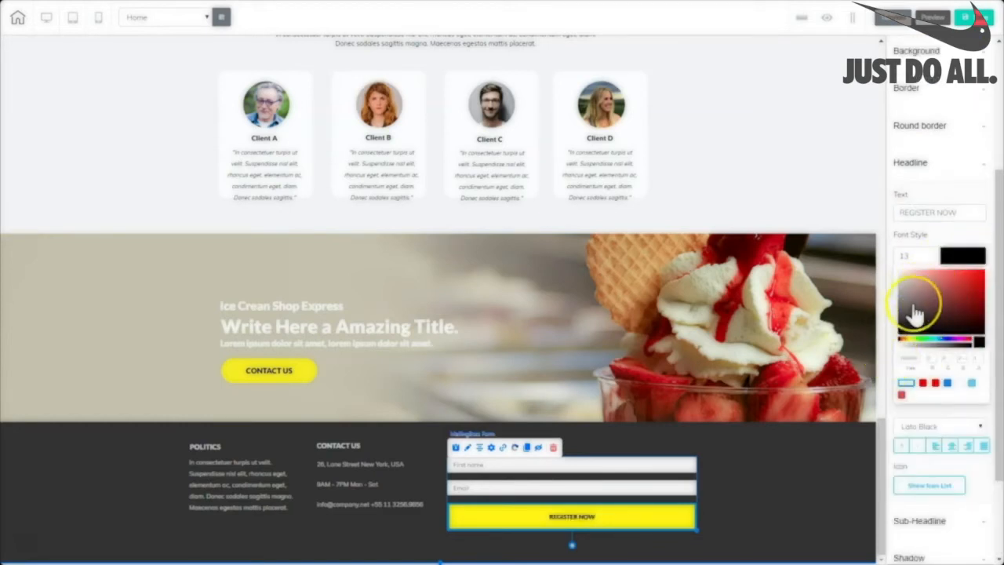
click(934, 256)
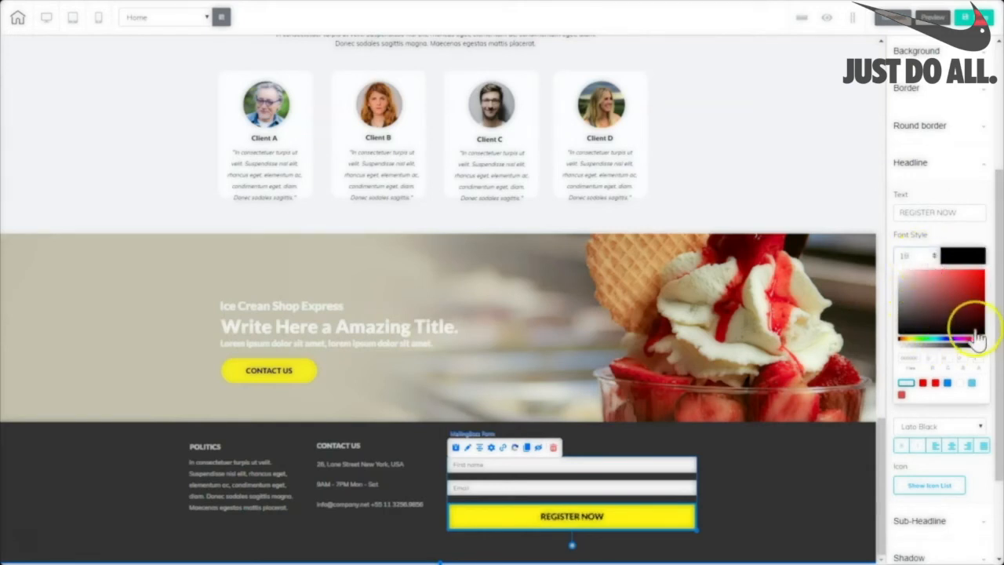
drag(999, 331, 998, 303)
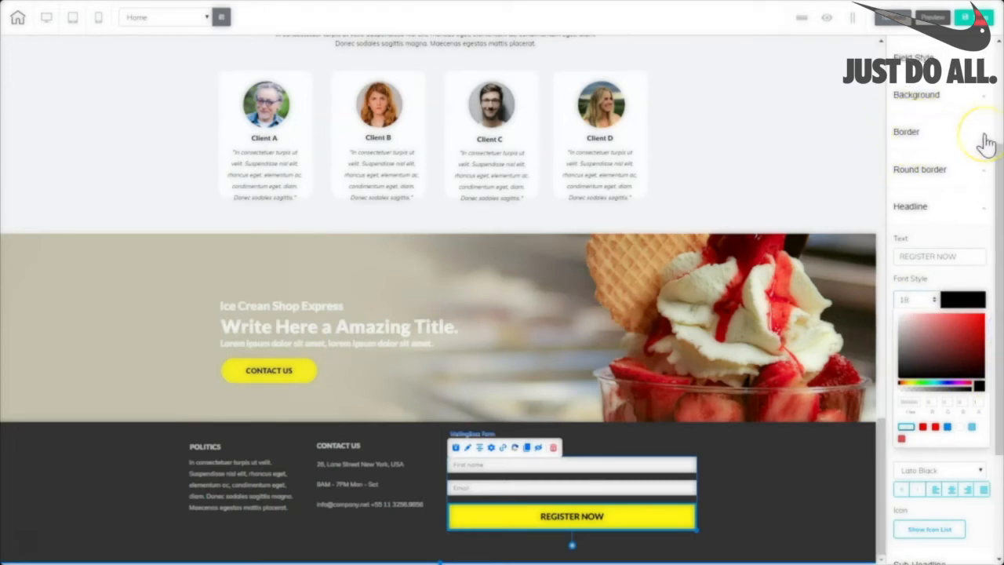
click(941, 180)
click(801, 466)
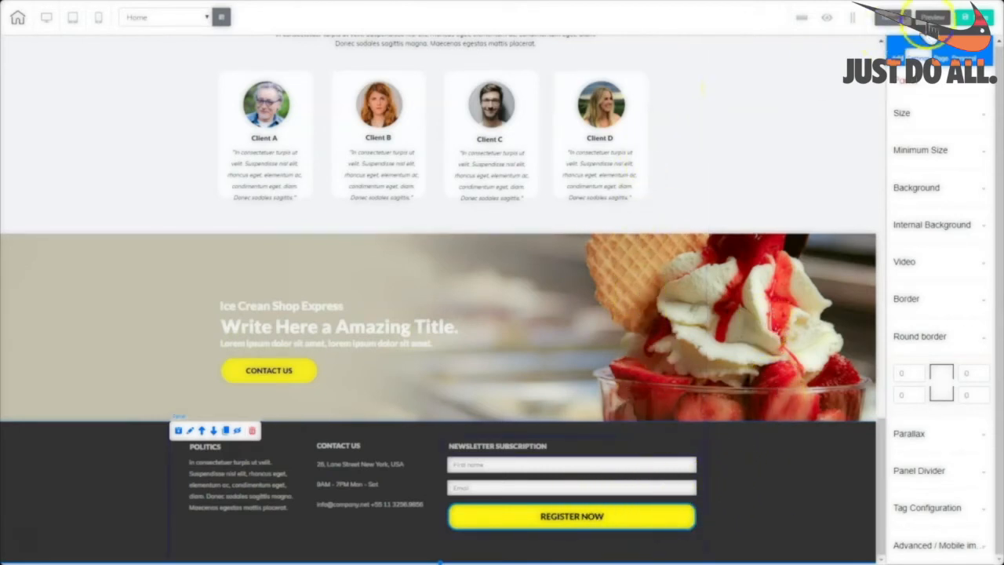
Save the site, choose Publish, and confirm 'I am satisfied with this domain'.
click(968, 17)
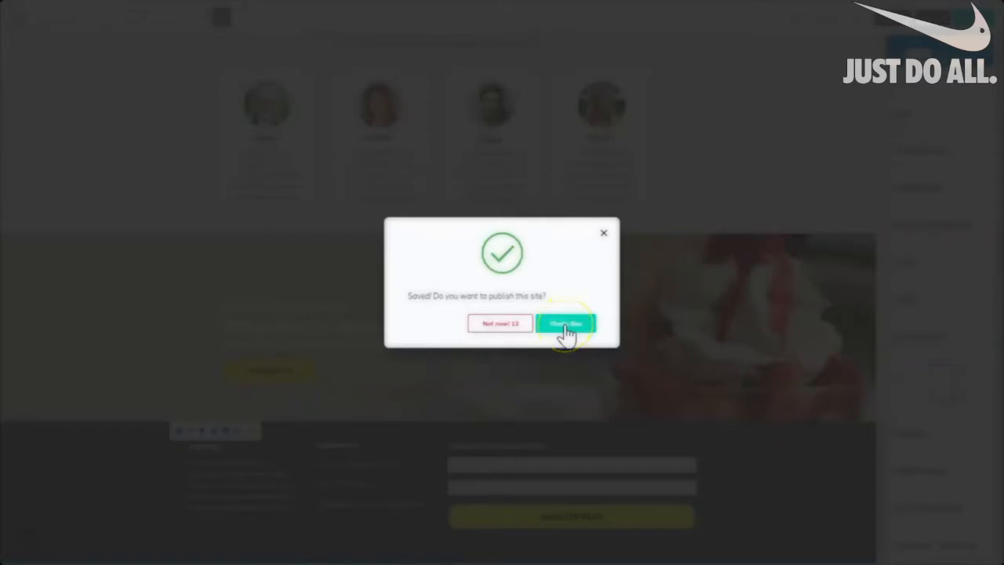
click(564, 324)
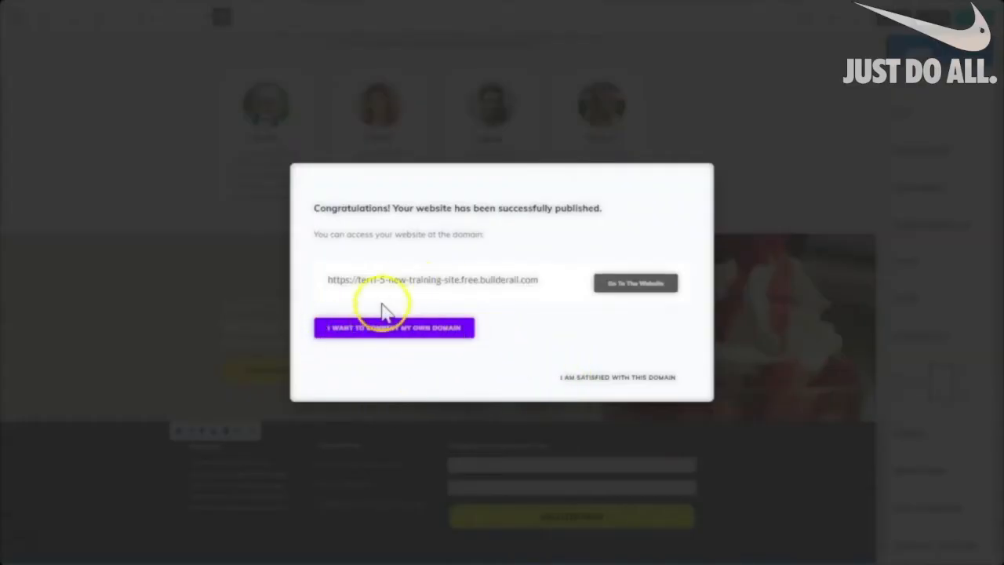
click(619, 384)
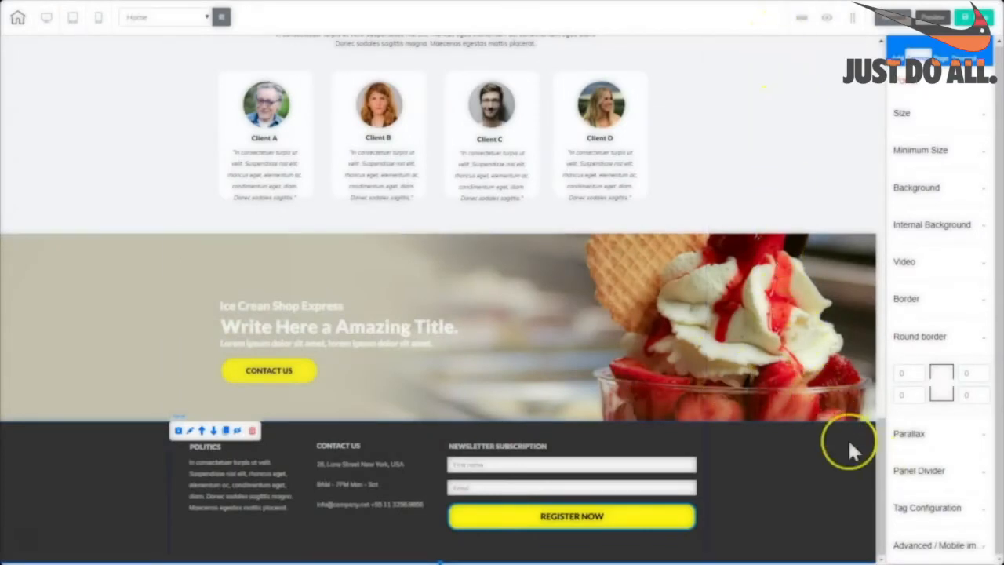
drag(879, 471, 871, 161)
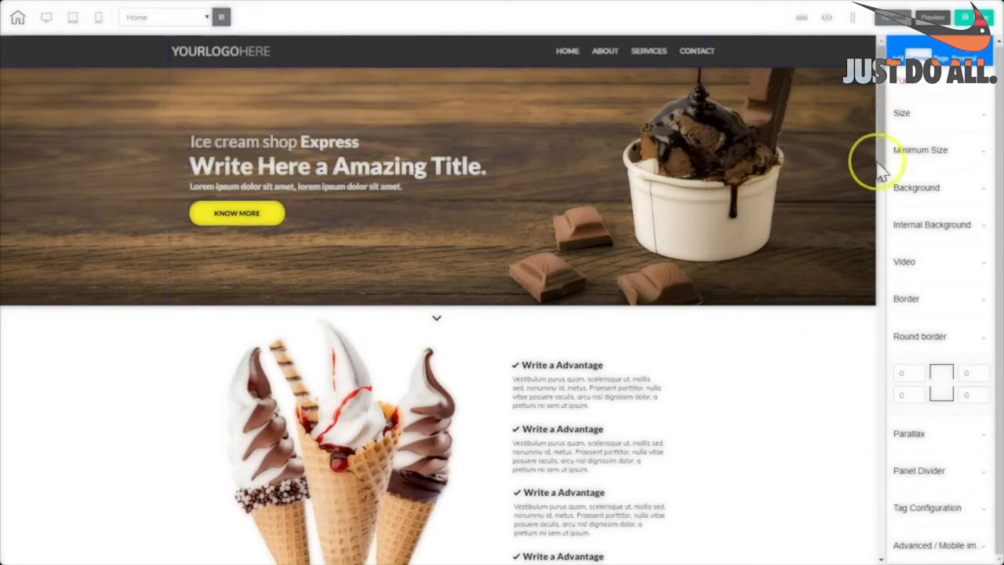
Drop a Blank Panel with the 'Hi, I am a Text Box' placeholder under the hero banner.
drag(881, 152, 874, 459)
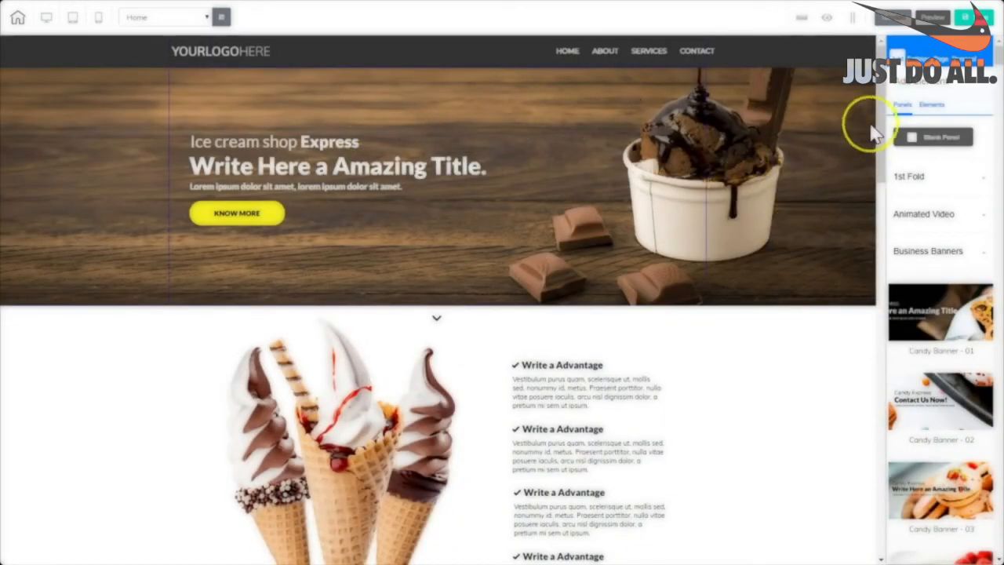
mouse_move(997, 58)
mouse_down()
mouse_move(996, 105)
mouse_move(996, 56)
mouse_up()
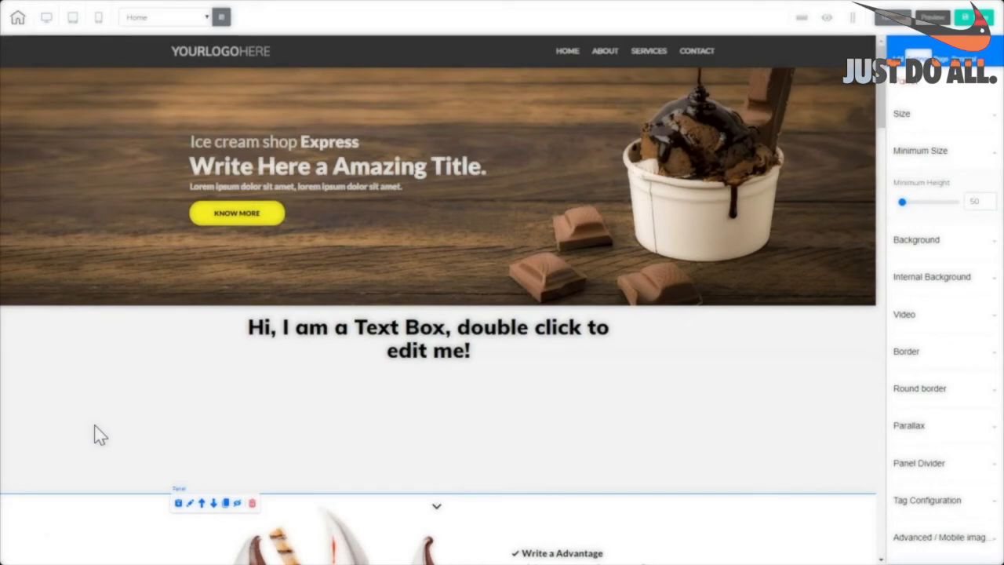
Add another Blank Panel with a text box from the panels list.
click(286, 290)
drag(878, 96, 910, 110)
mouse_move(883, 98)
mouse_down()
mouse_move(889, 561)
mouse_move(899, 473)
mouse_move(880, 291)
mouse_move(883, 89)
mouse_up()
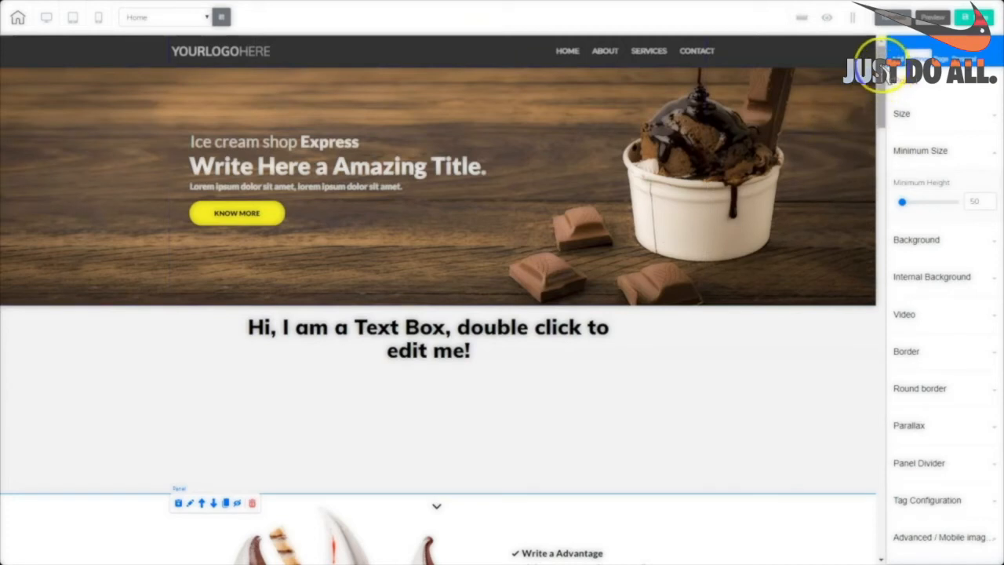
scroll(885, 77, down, 1)
scroll(885, 77, down, 3)
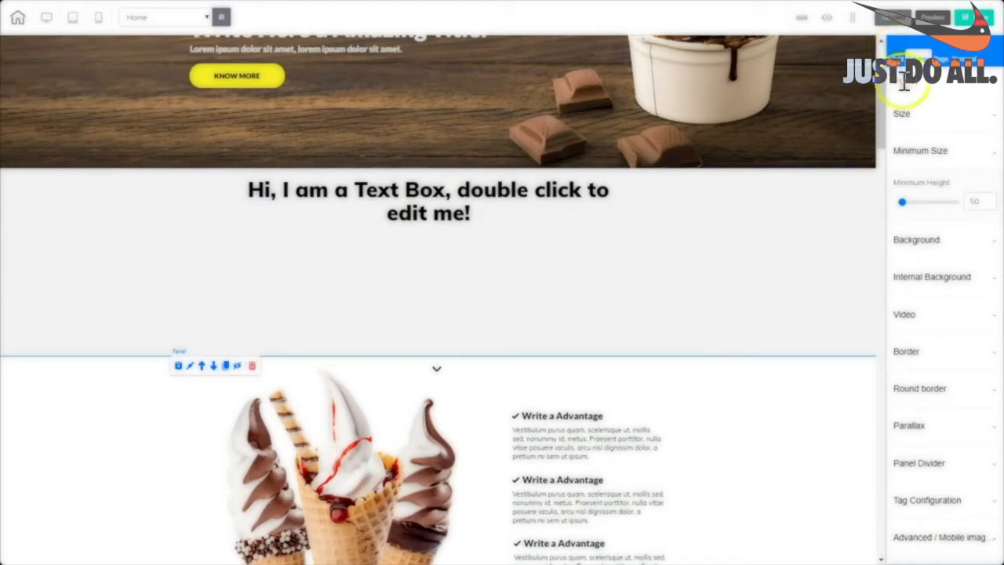
click(899, 57)
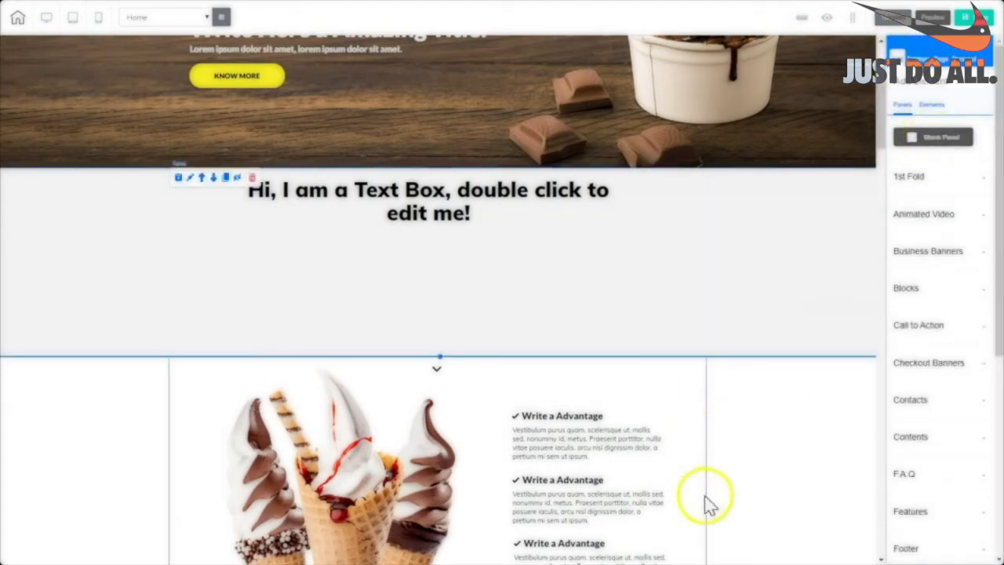
drag(880, 145, 832, 211)
Move the new text-box panel up with Move Up so it sits beneath the first one.
click(146, 374)
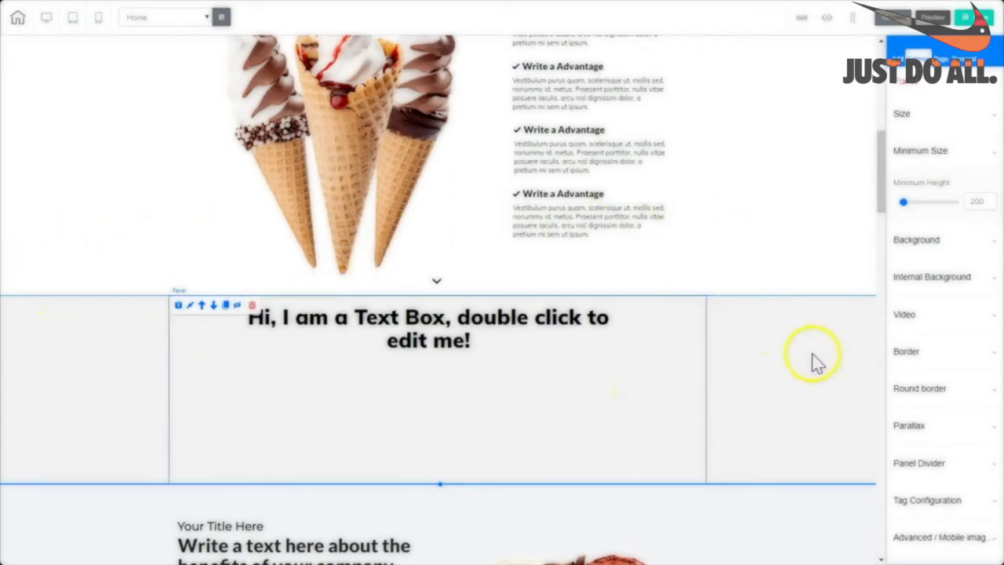
click(201, 305)
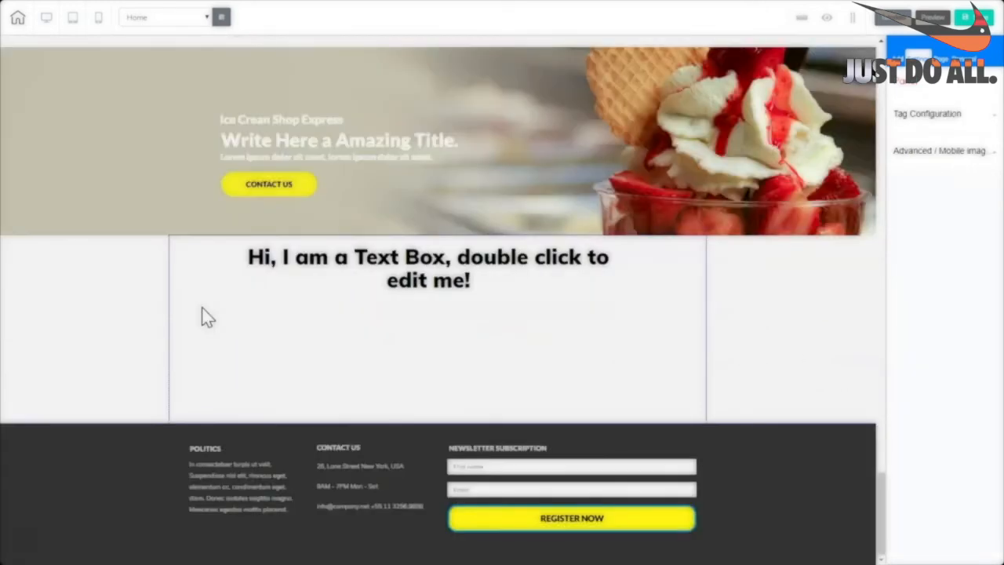
drag(873, 510, 871, 466)
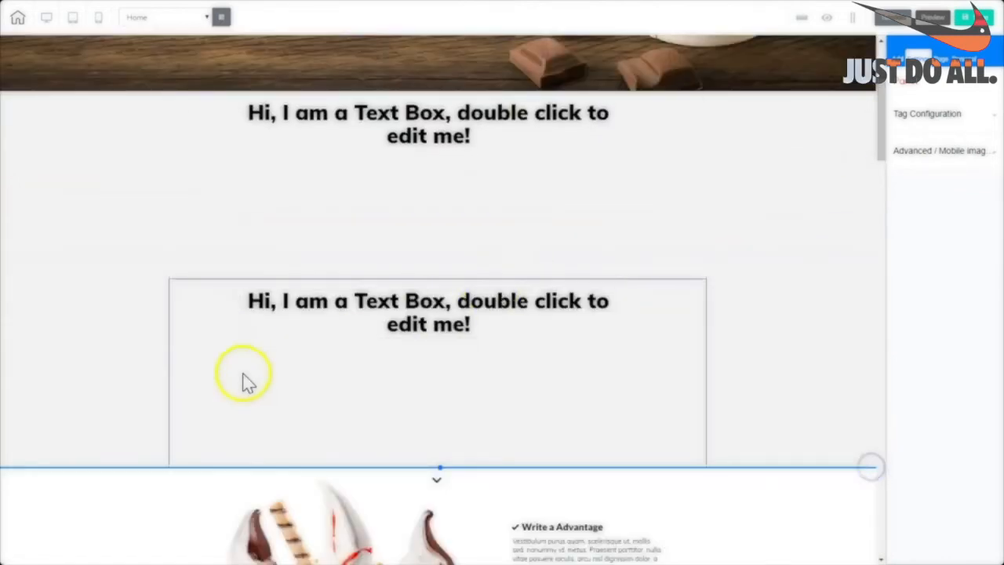
click(130, 404)
click(214, 290)
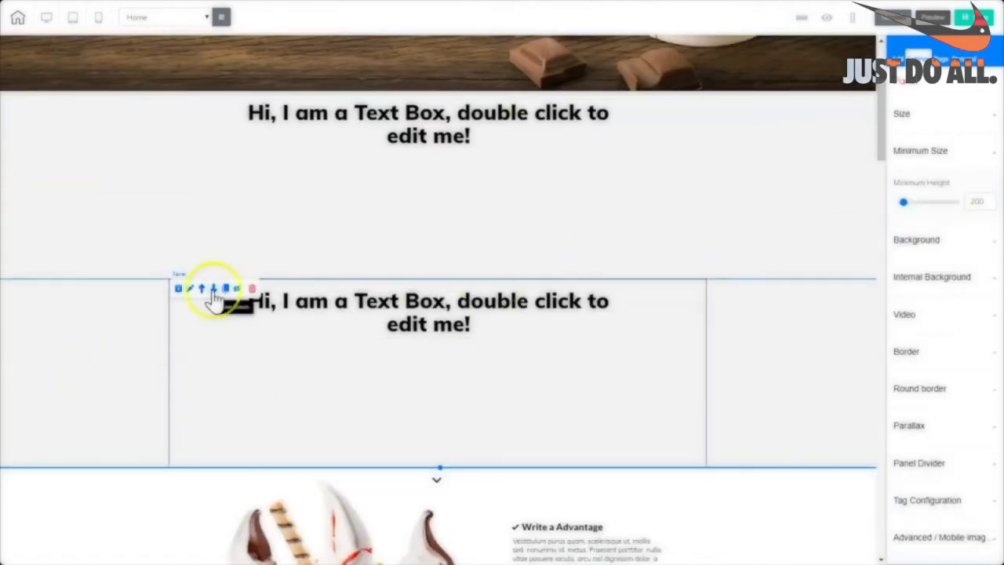
drag(886, 502, 887, 90)
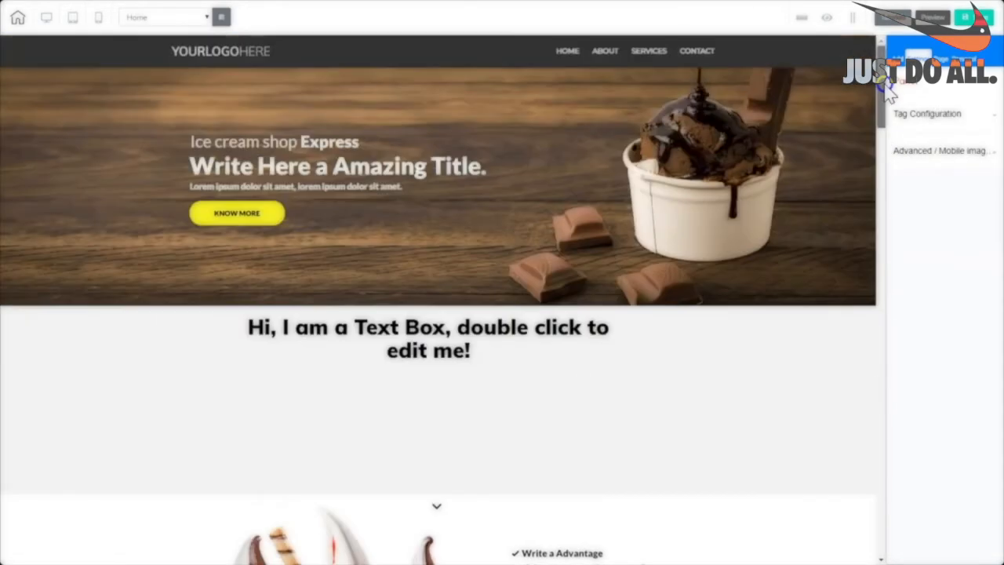
Select the dark top menu bar and drag its bottom edge to make it taller.
click(395, 40)
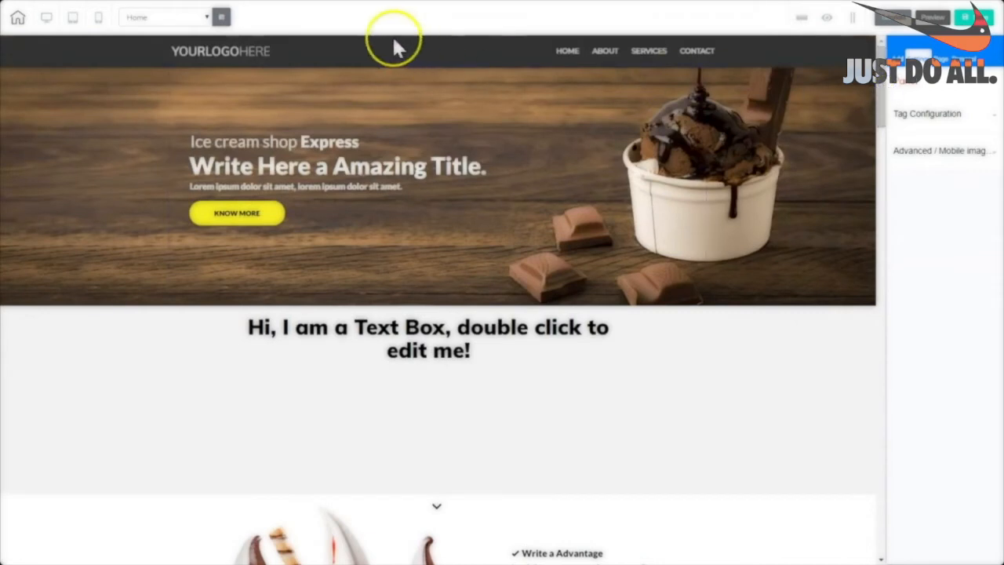
click(468, 45)
click(493, 41)
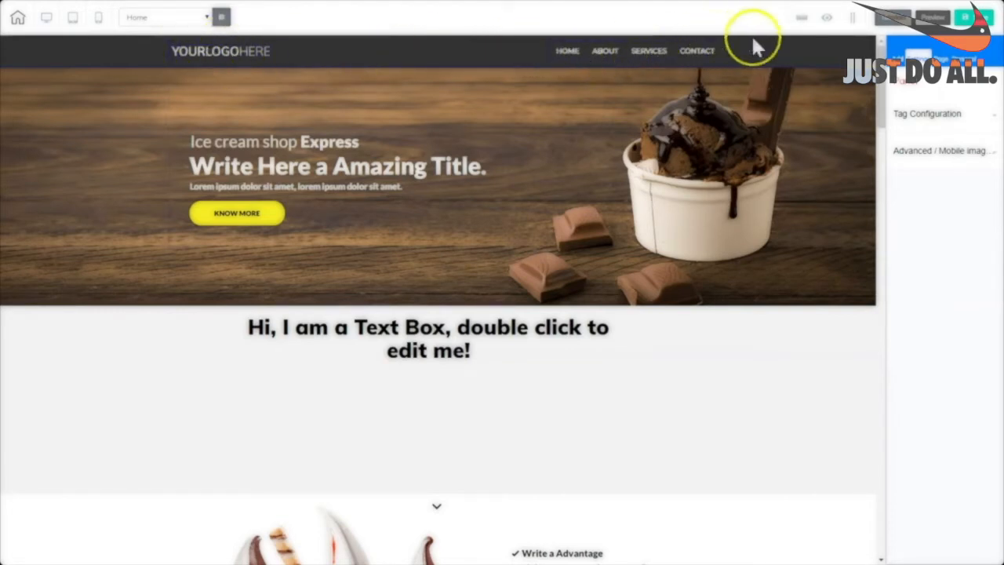
click(441, 66)
click(441, 68)
click(445, 67)
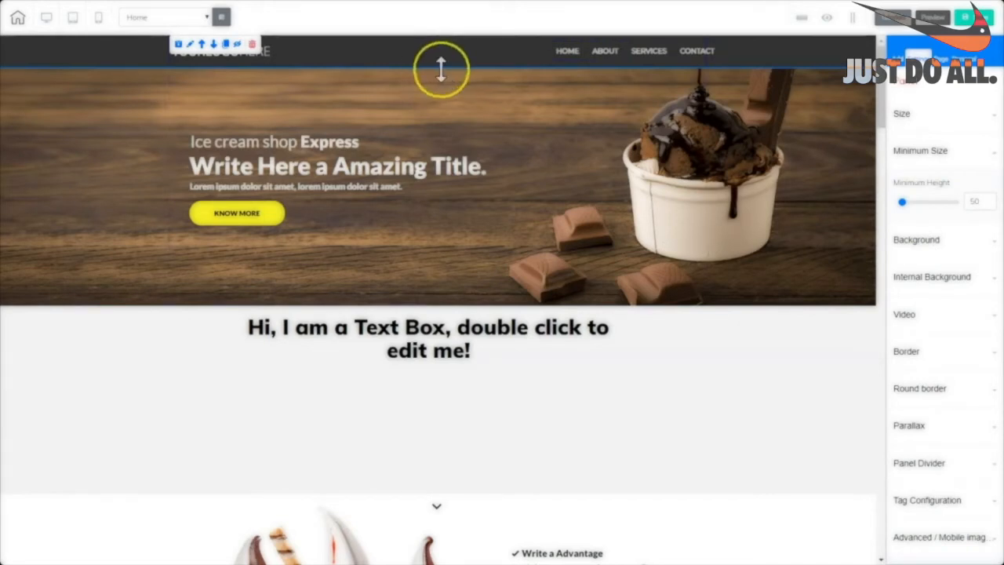
click(479, 60)
drag(440, 67, 400, 91)
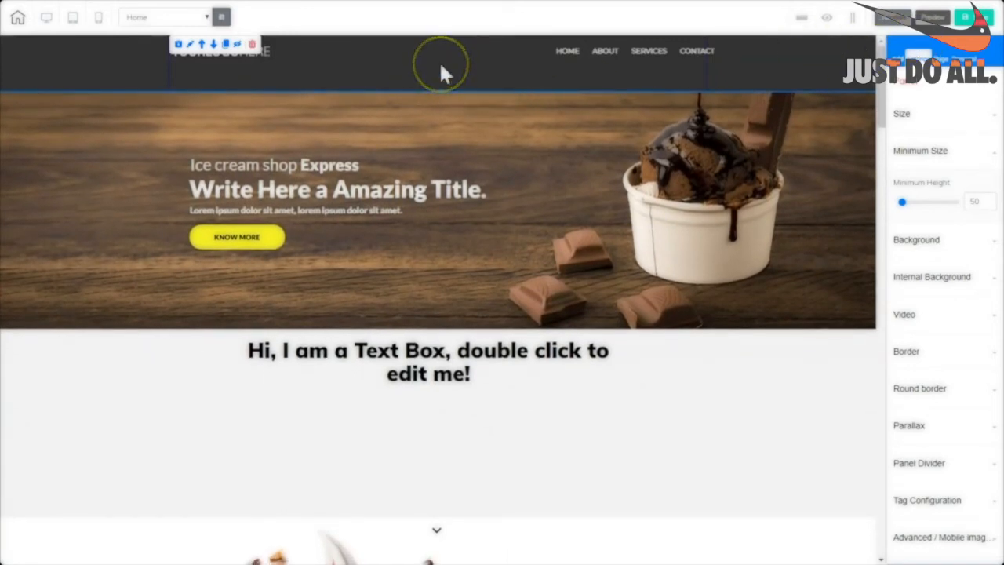
Raise the Size height slider, then drag the bar's bottom edge until Height reads 96.
click(906, 116)
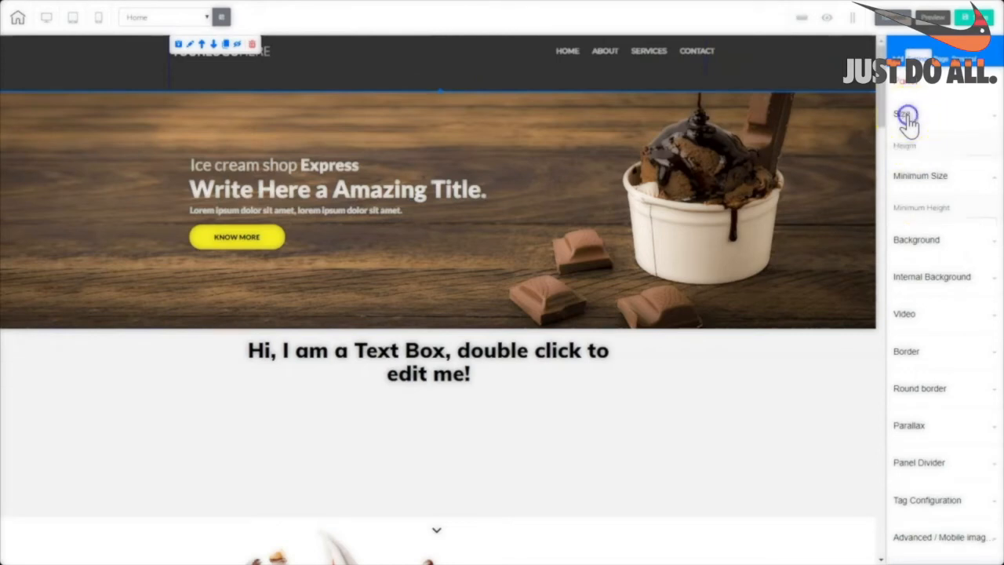
drag(904, 174, 905, 175)
click(918, 205)
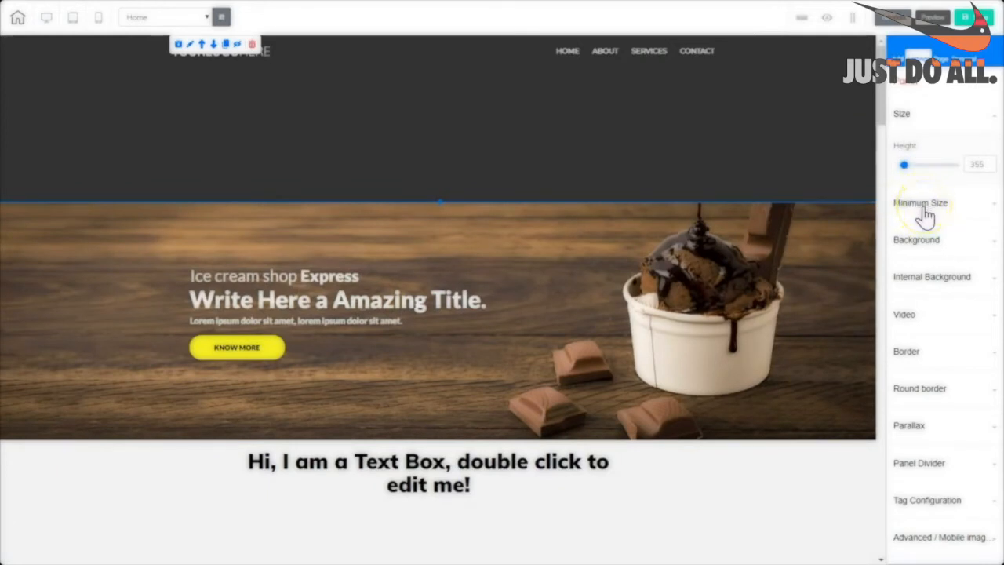
click(426, 138)
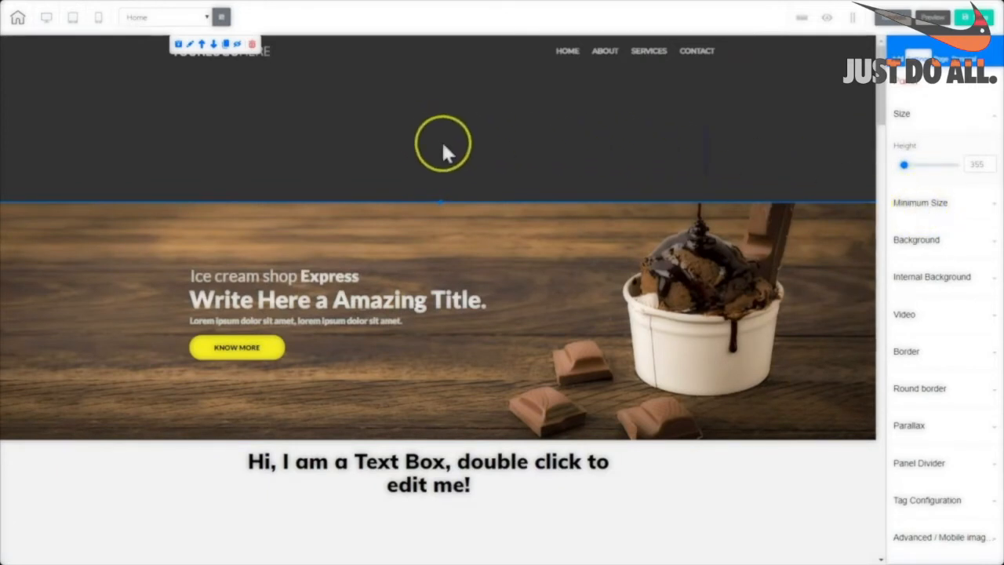
drag(440, 199, 459, 63)
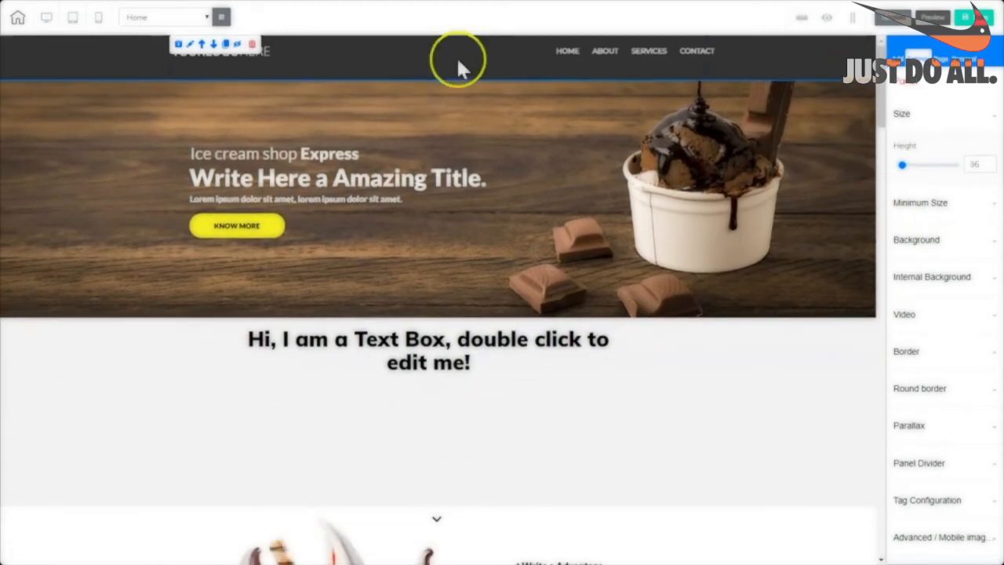
click(265, 48)
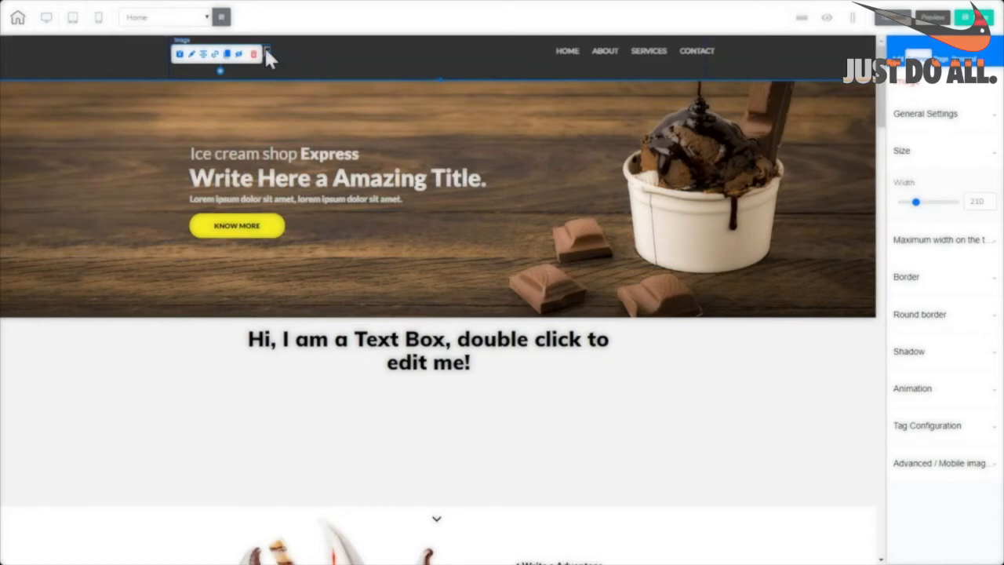
Replace the header logo with the Black Friday image from the image library.
click(358, 55)
click(179, 52)
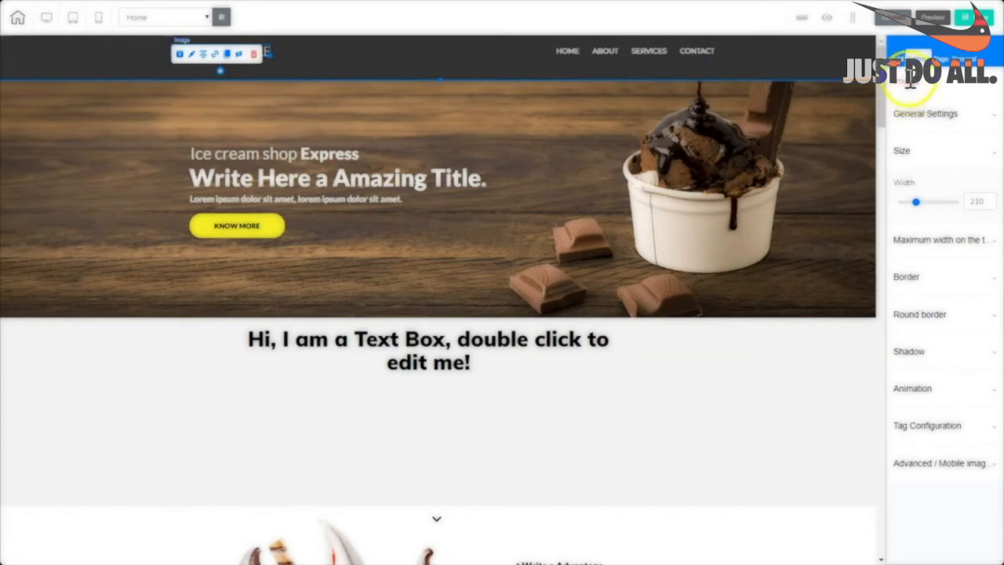
click(925, 116)
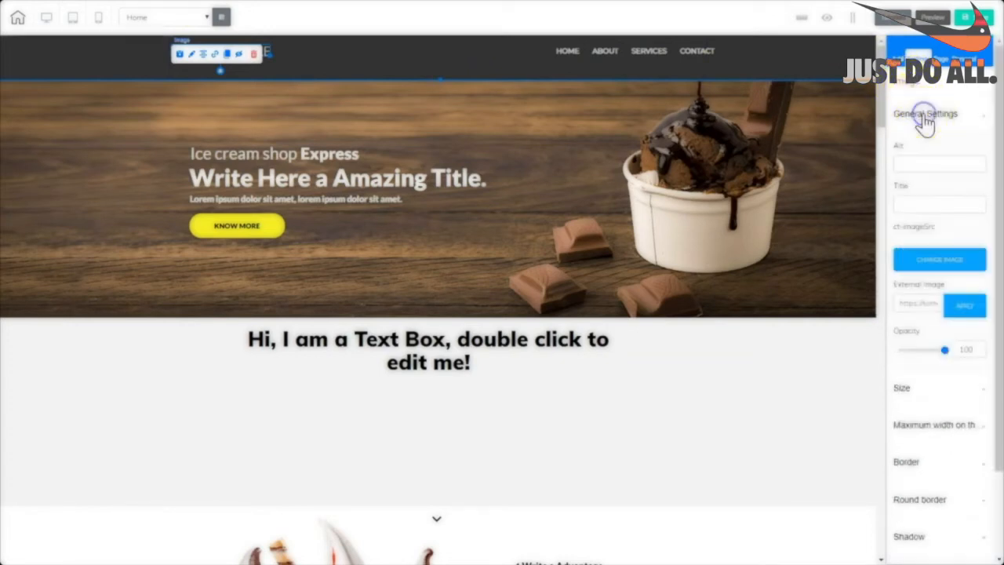
click(940, 262)
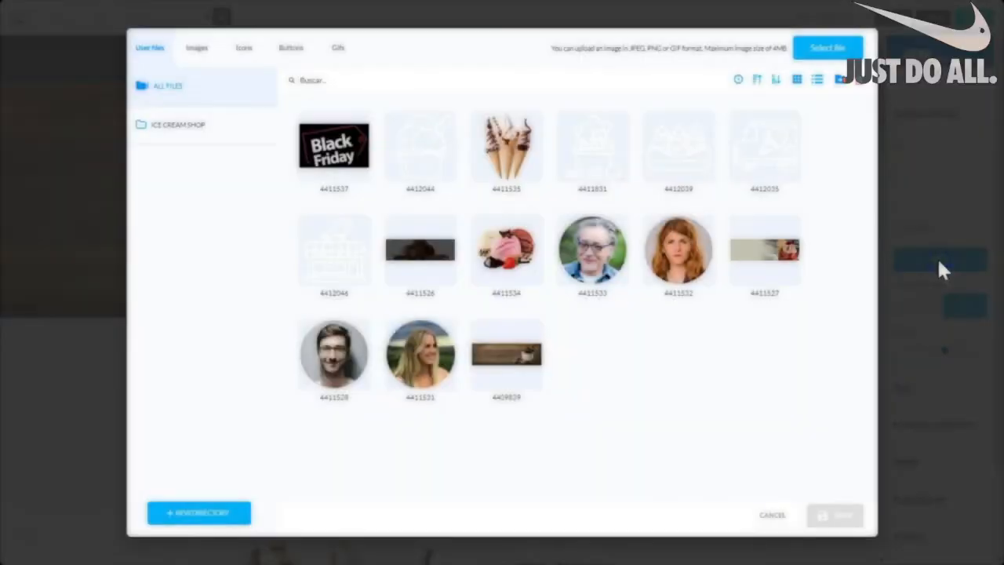
mouse_move(334, 160)
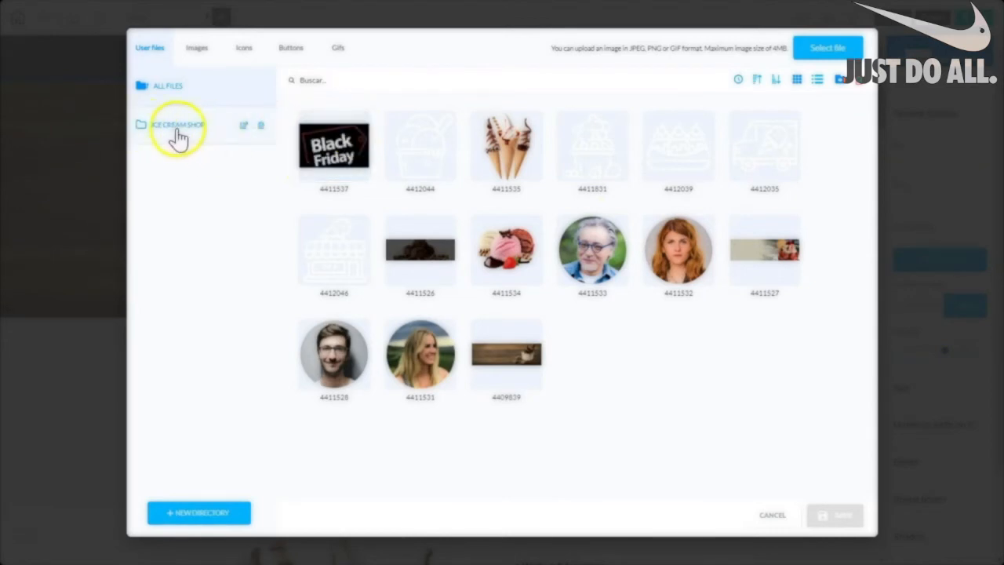
click(306, 165)
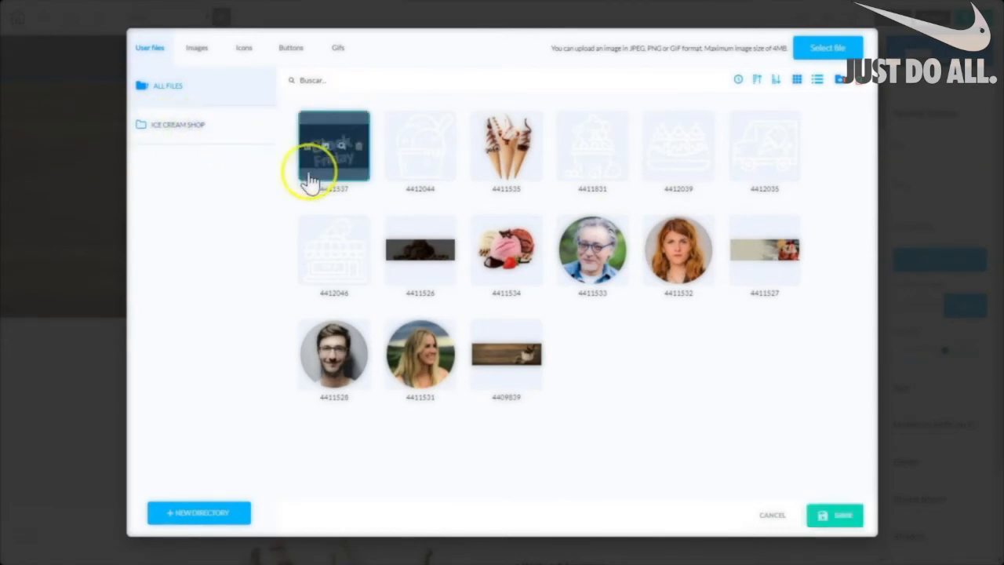
click(836, 523)
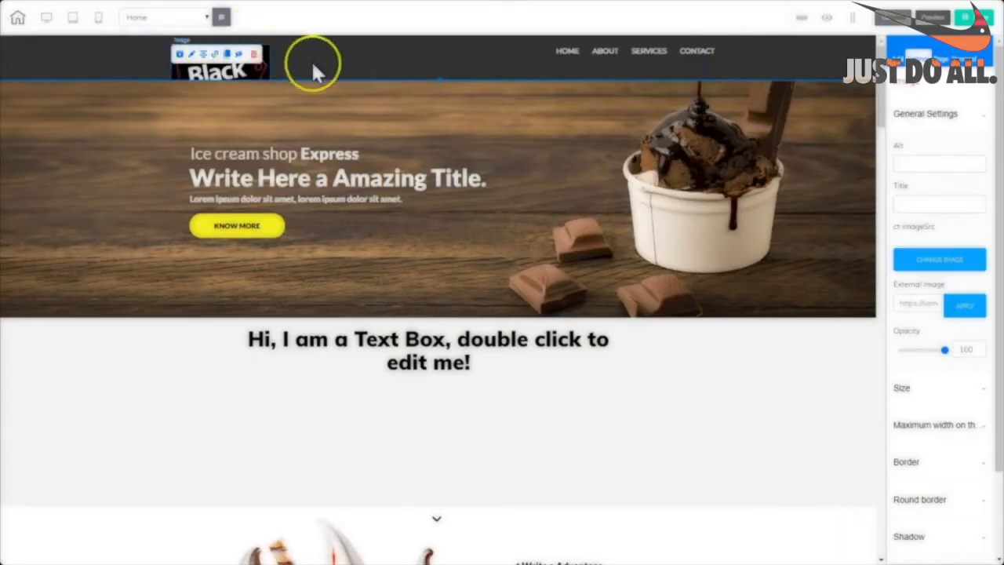
Reposition the Black Friday logo and shrink it with its corner handle.
click(354, 57)
drag(240, 65, 231, 36)
mouse_move(231, 47)
mouse_down()
mouse_move(219, 30)
mouse_move(231, 61)
mouse_up()
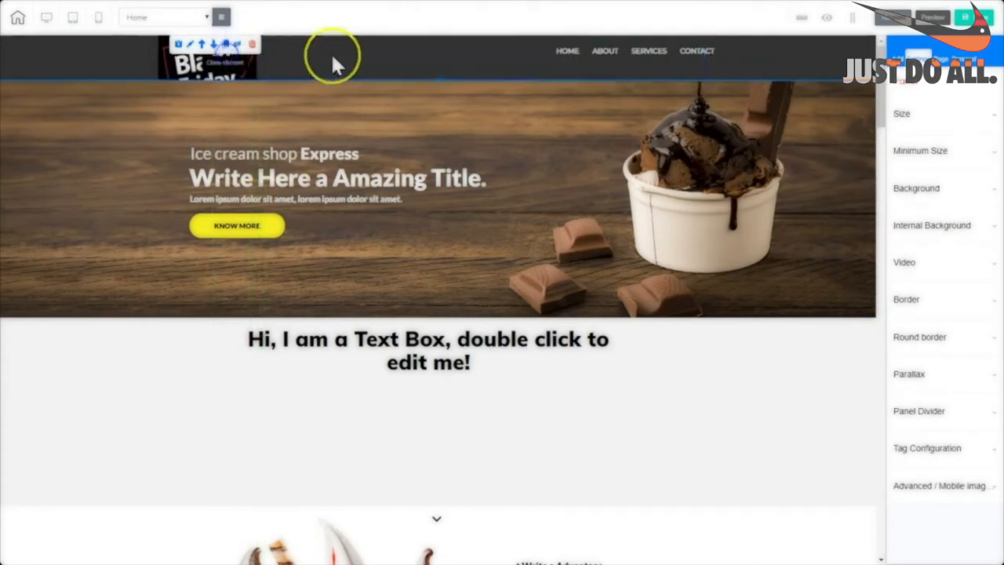
drag(439, 81, 439, 129)
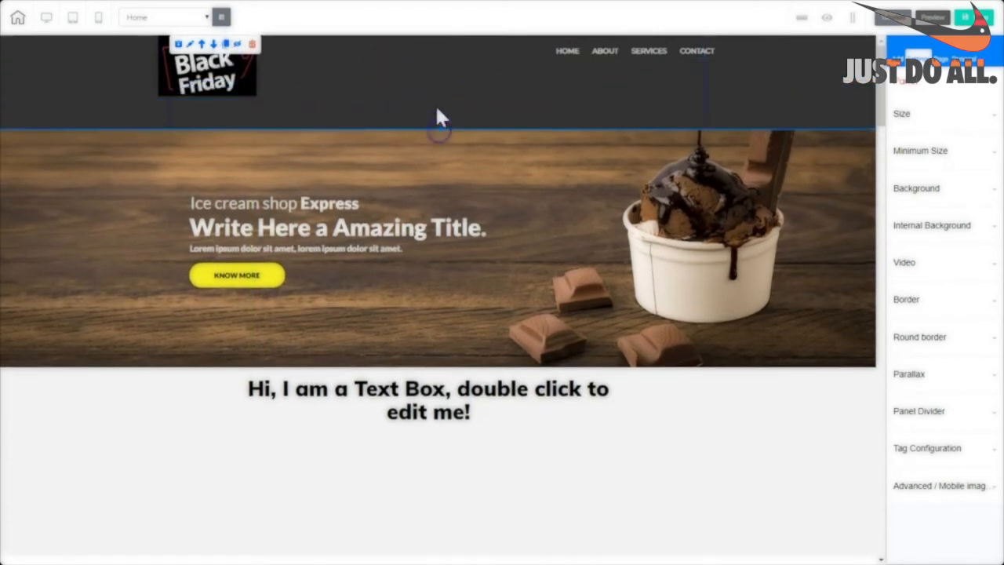
click(226, 69)
drag(258, 95, 221, 70)
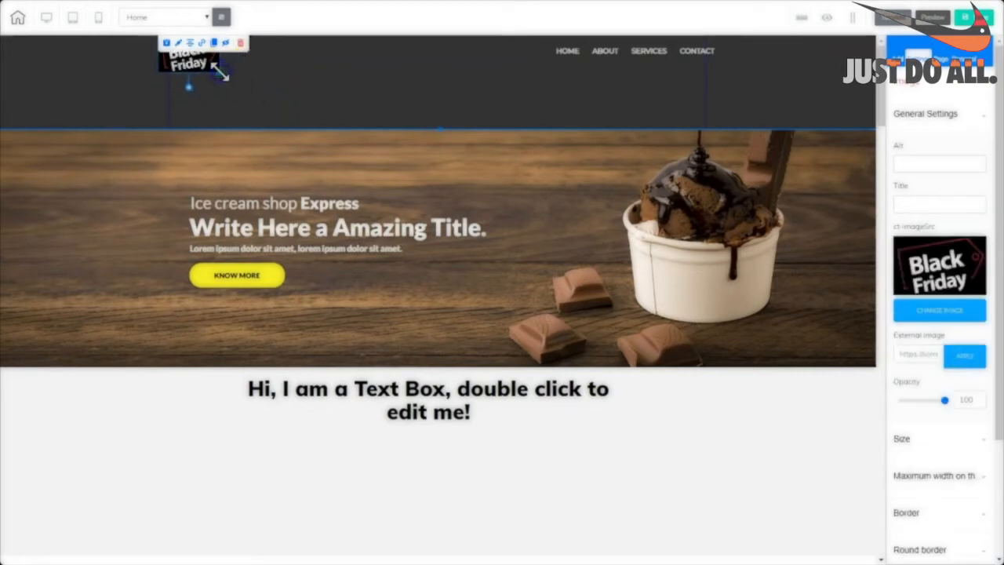
Slim the header back down, turn on Show Gridlines, and nudge the logo left.
click(445, 123)
click(437, 124)
drag(438, 128, 415, 77)
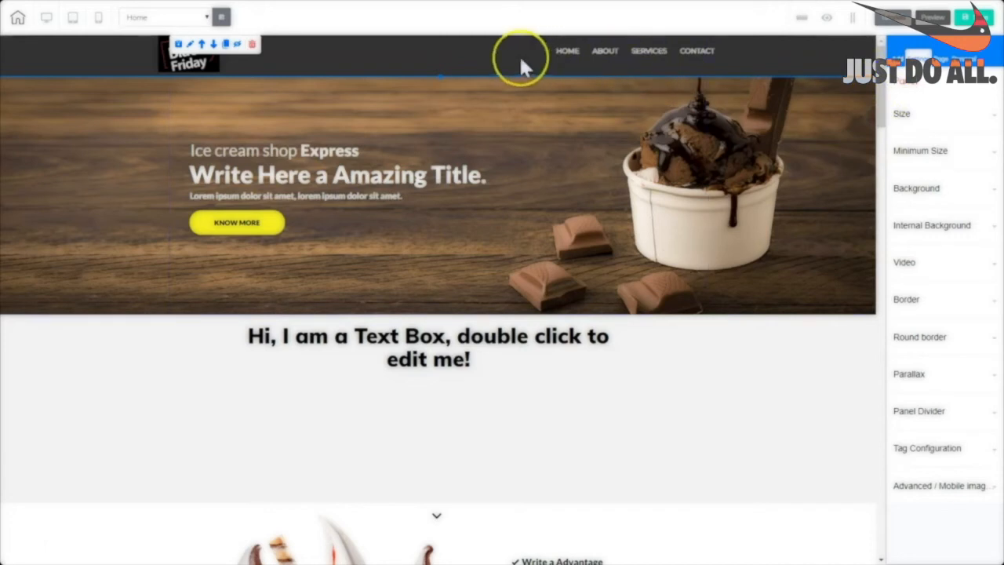
click(852, 19)
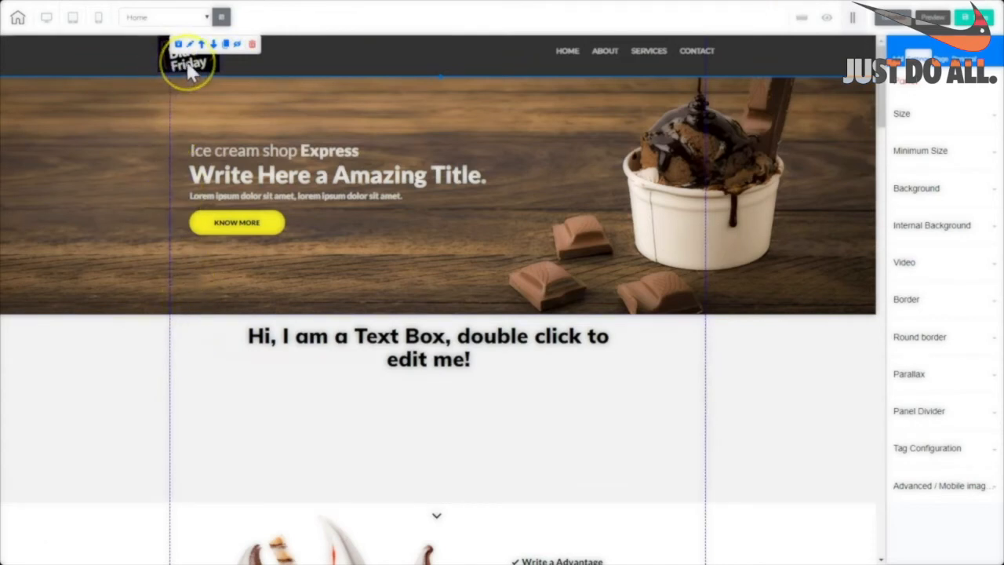
drag(187, 62, 186, 62)
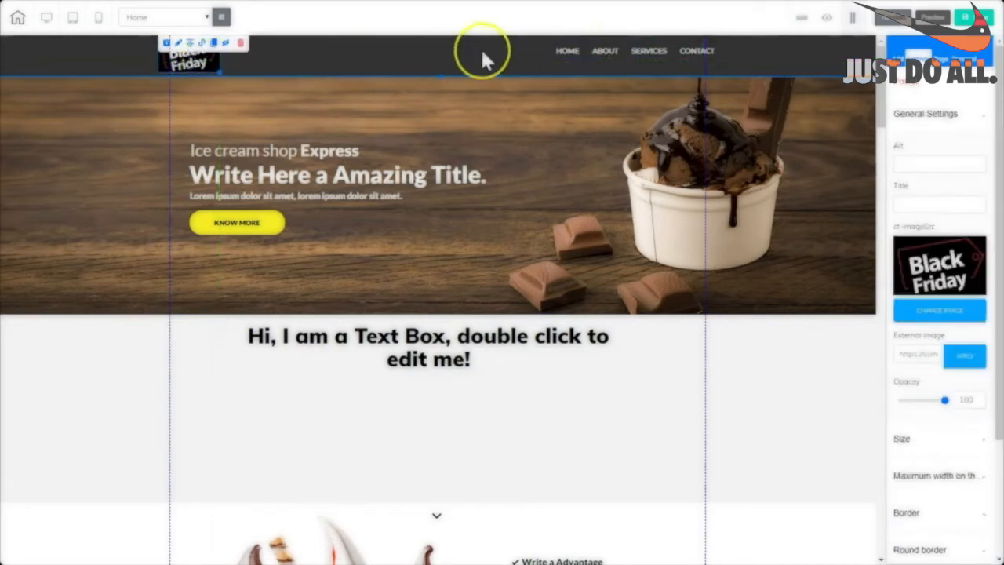
click(423, 58)
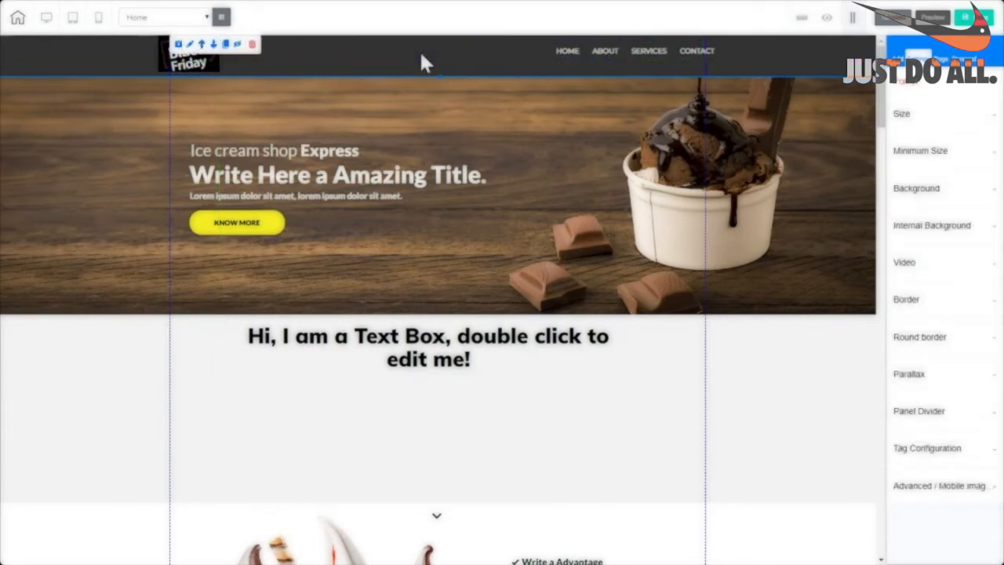
click(587, 51)
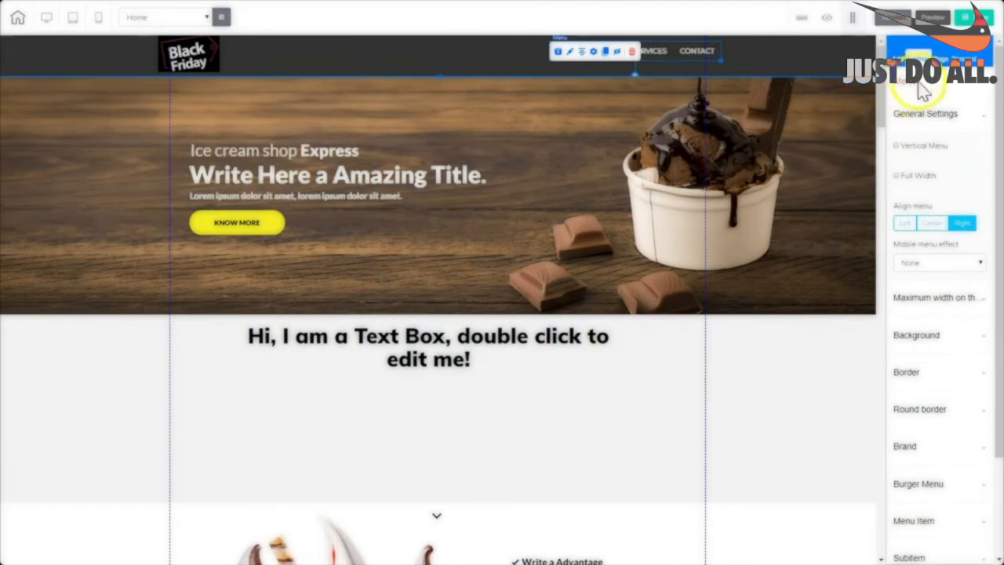
Drag the navigation menu slightly left and lower, level with the Black Friday logo.
drag(698, 67, 663, 70)
click(345, 63)
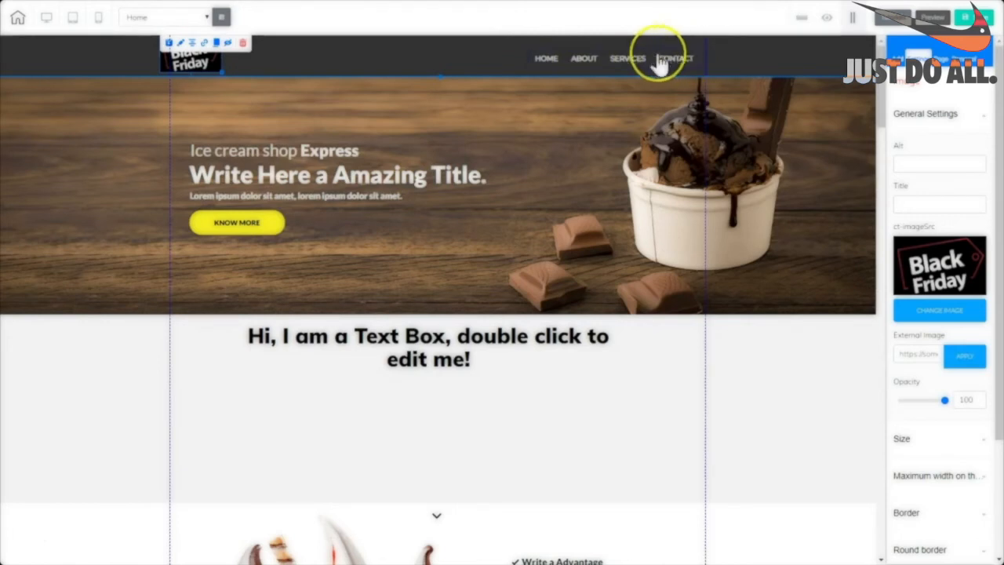
click(566, 66)
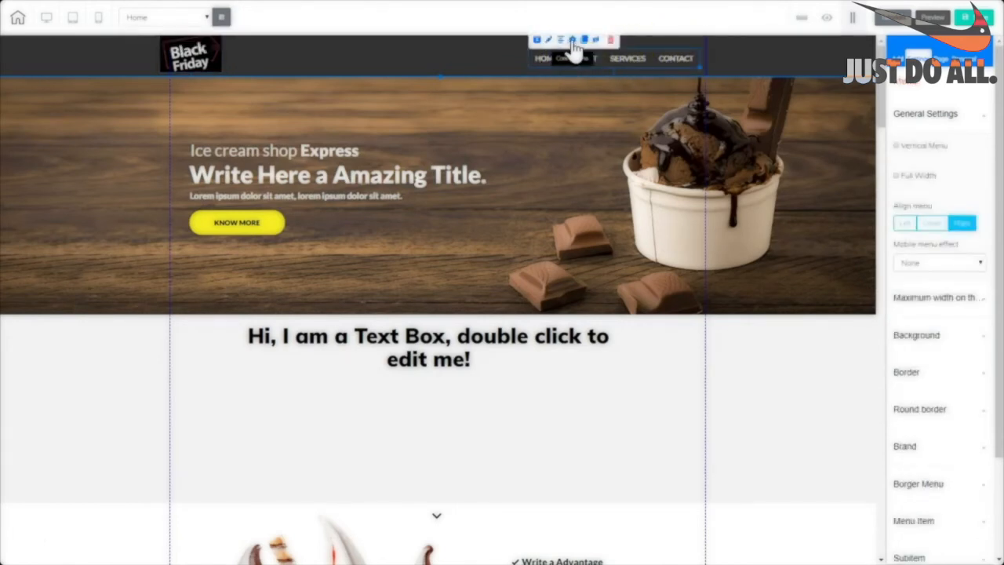
Link the HOME item to Page > Home, opening in the same tab, and save the menu.
click(573, 40)
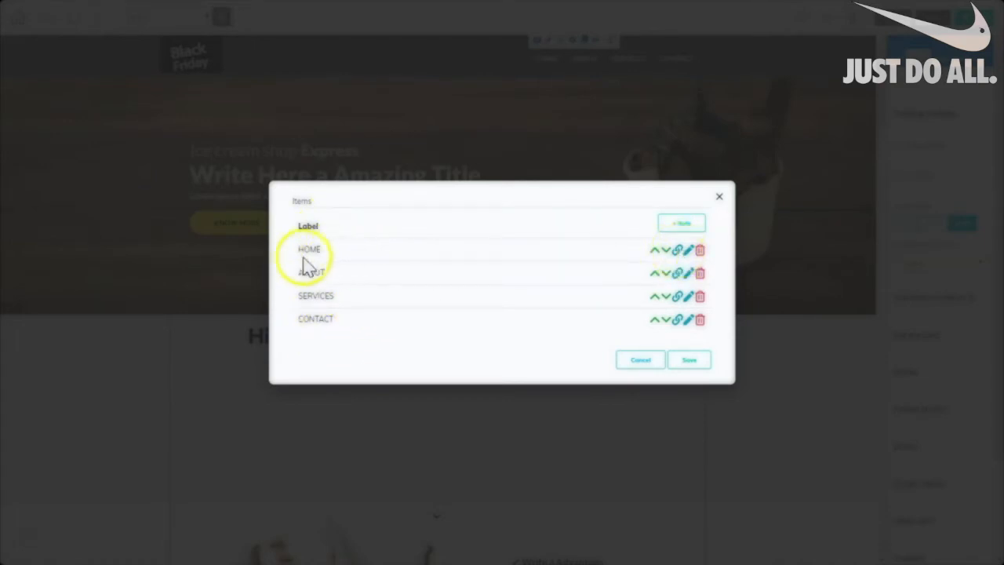
click(676, 251)
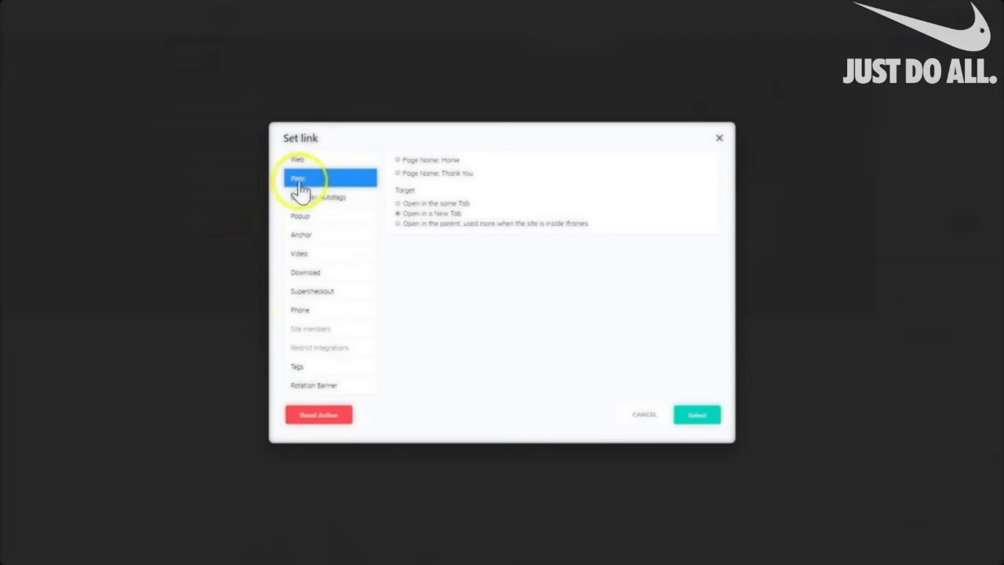
click(397, 160)
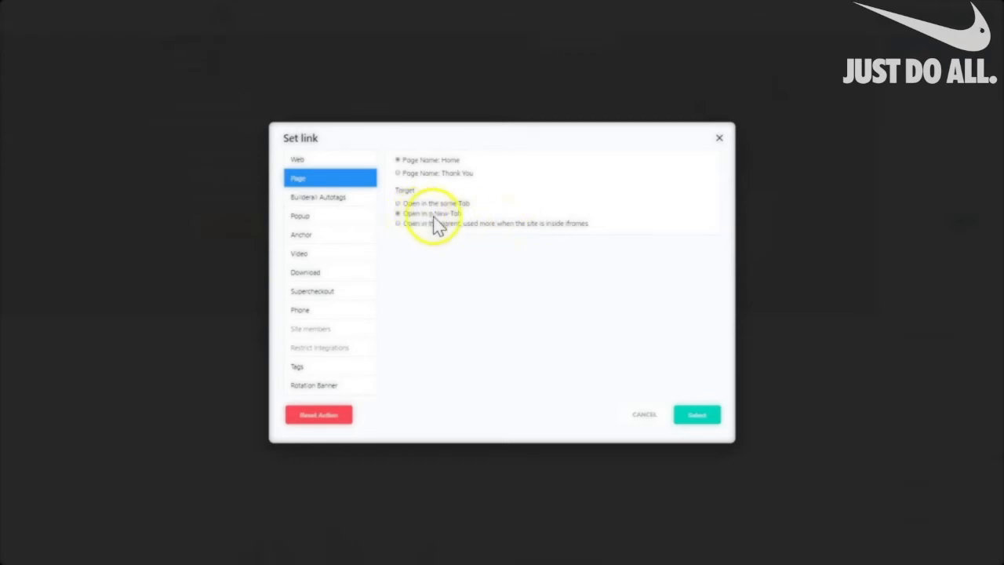
click(695, 417)
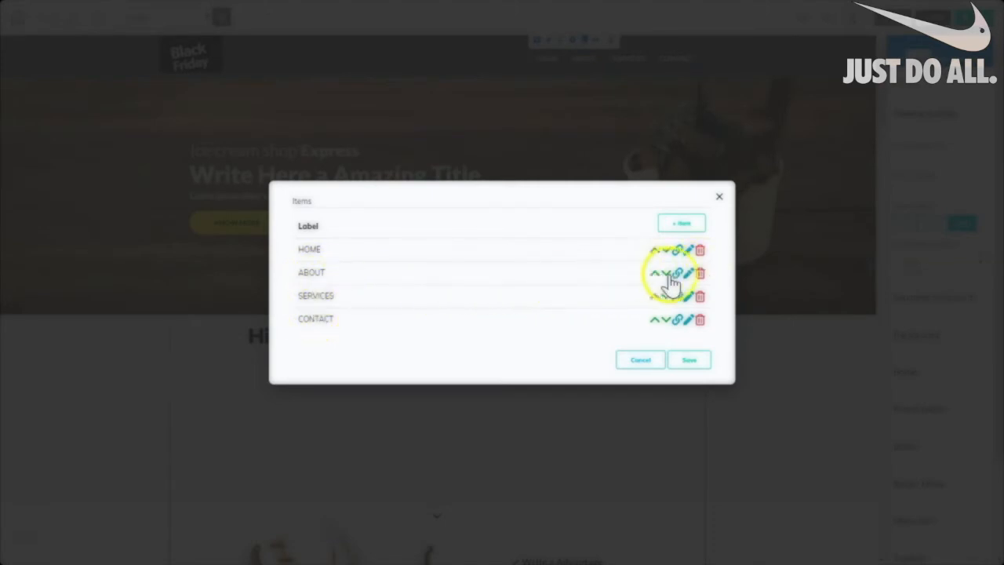
click(688, 362)
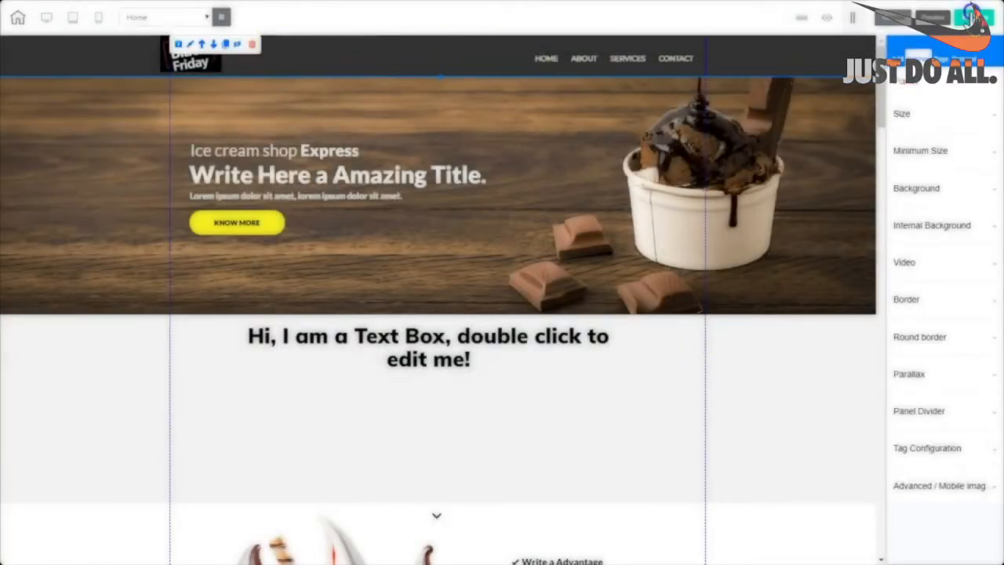
Save the site, choose Publish, and confirm 'I am satisfied with this domain'.
click(973, 17)
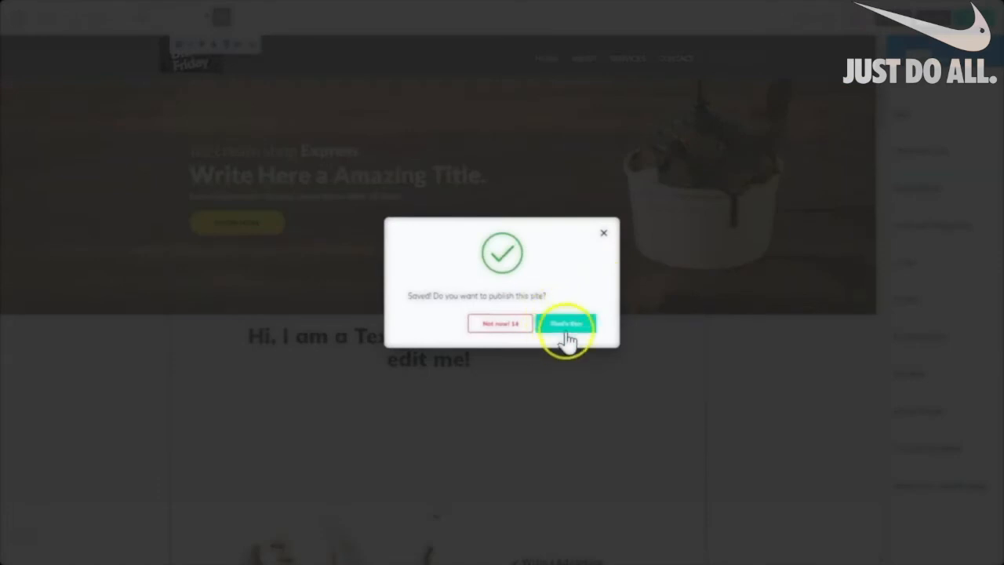
click(563, 331)
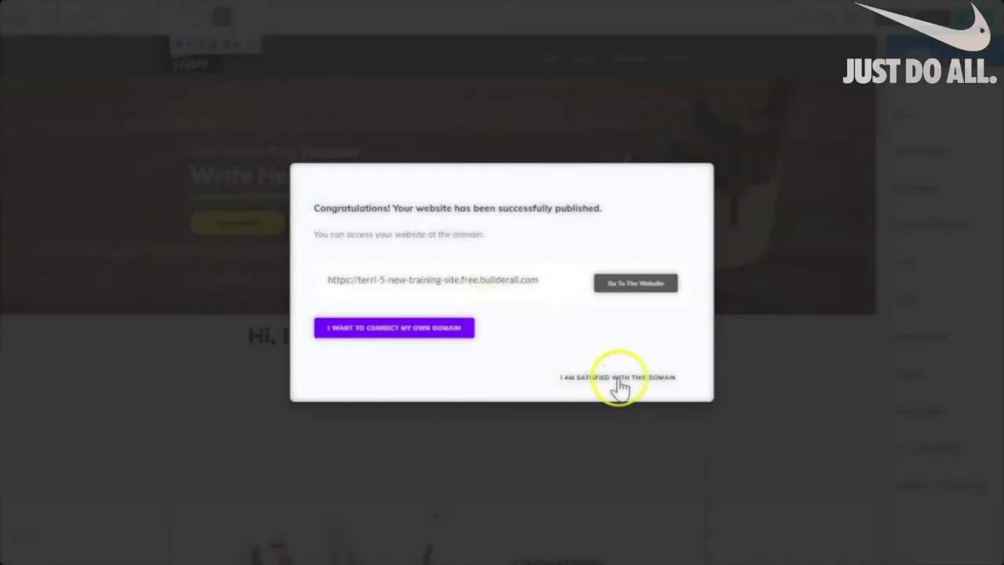
click(618, 380)
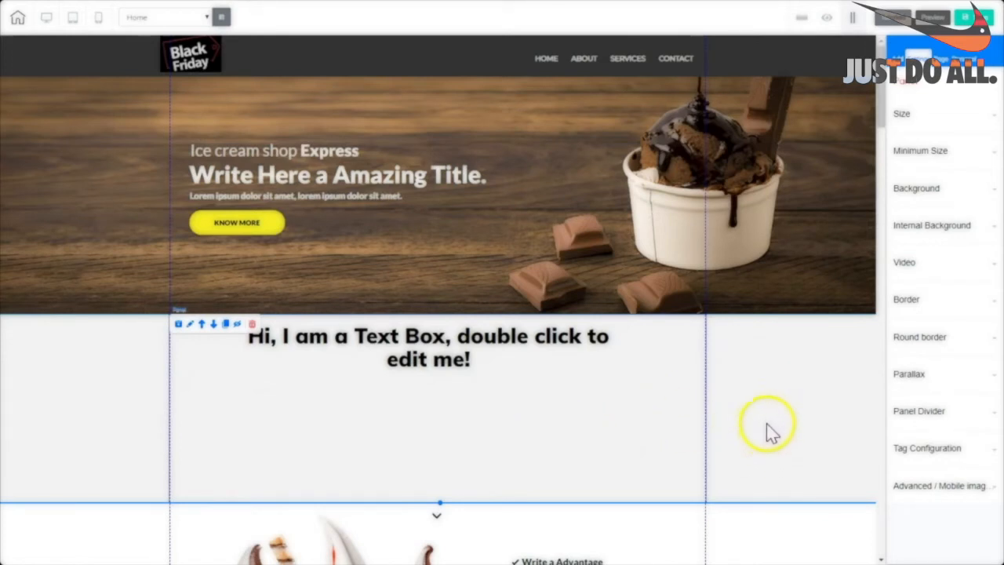
Set the text-box panel's background to the wood ice-cream image 4409839.
click(766, 400)
click(925, 190)
drag(1000, 235, 998, 331)
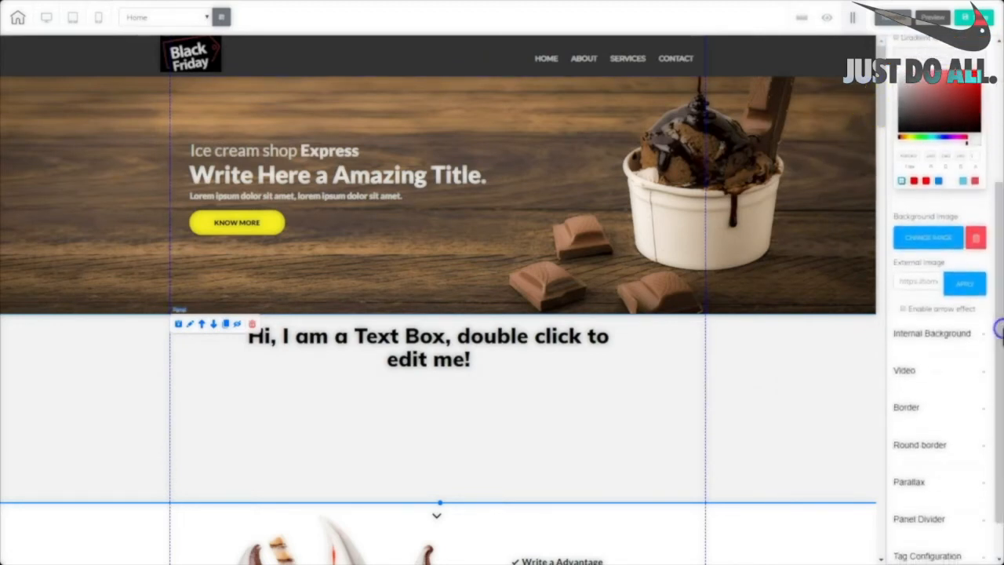
click(924, 242)
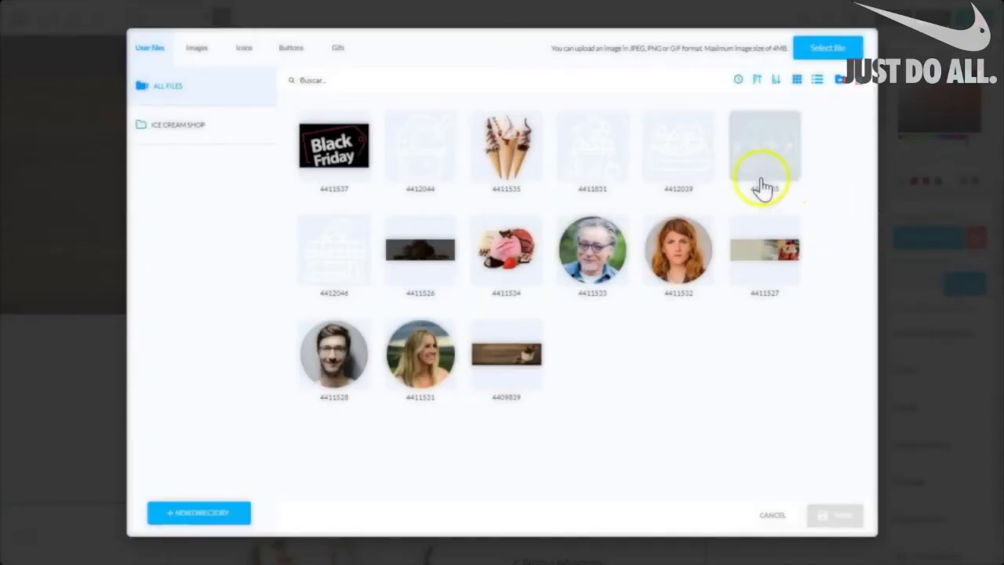
mouse_move(506, 358)
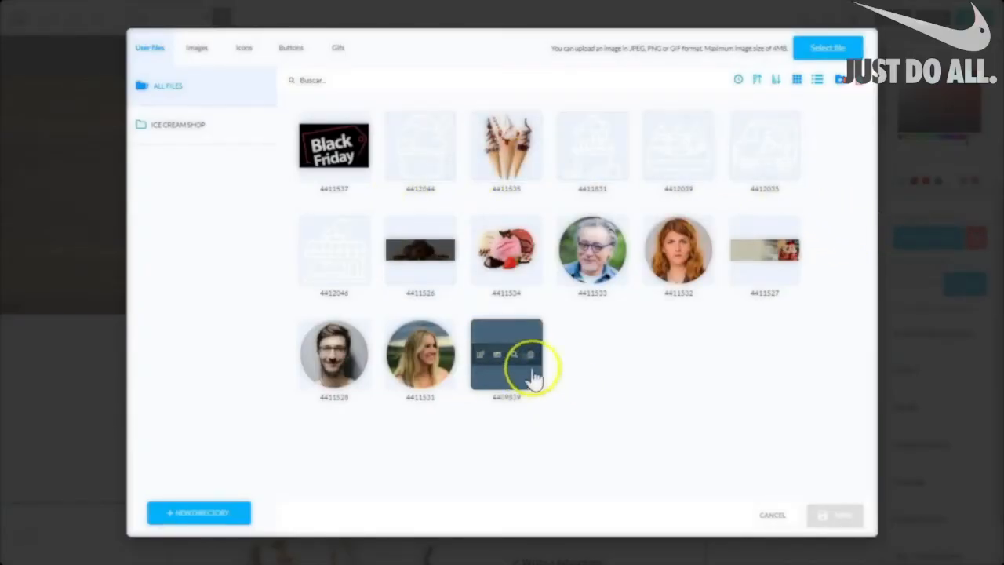
click(524, 378)
click(846, 518)
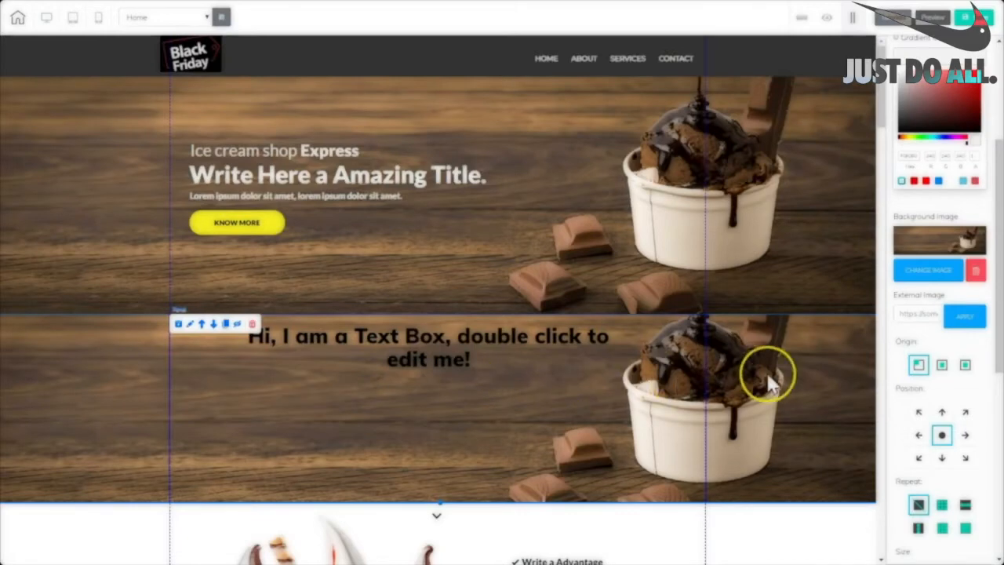
Drag the panel's bottom edge down to make the wooden panel taller.
drag(876, 112, 885, 153)
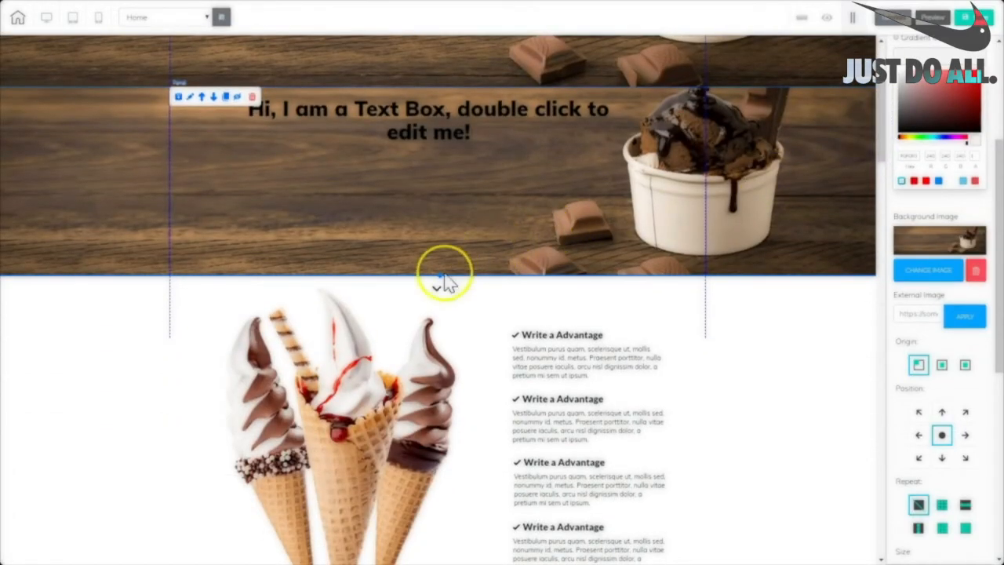
drag(440, 276, 440, 296)
drag(439, 296, 440, 345)
mouse_move(881, 123)
mouse_down()
mouse_move(883, 87)
mouse_move(879, 127)
mouse_up()
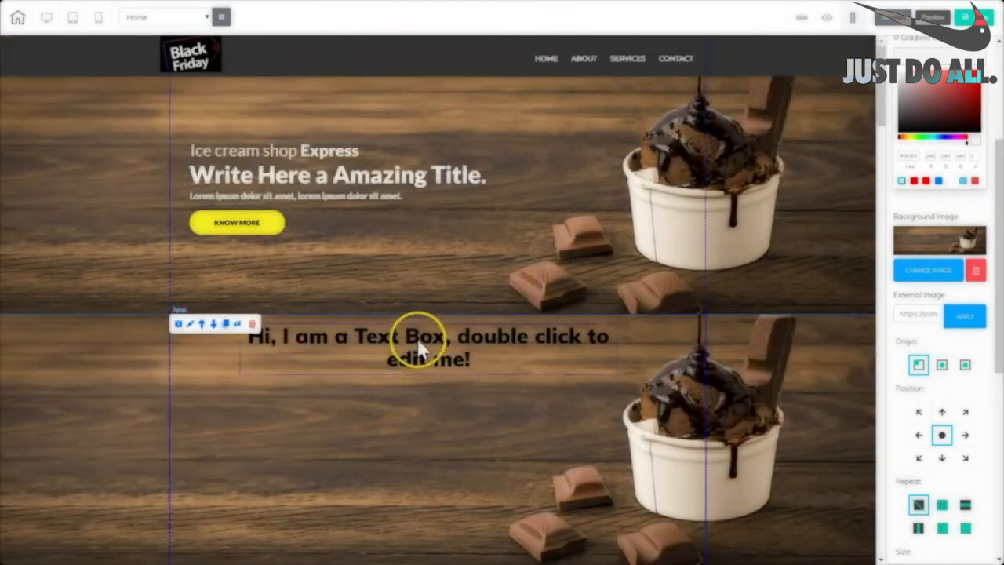
Move the placeholder text box a little lower and open it in the Rich Text Editor.
click(423, 338)
drag(422, 338, 411, 361)
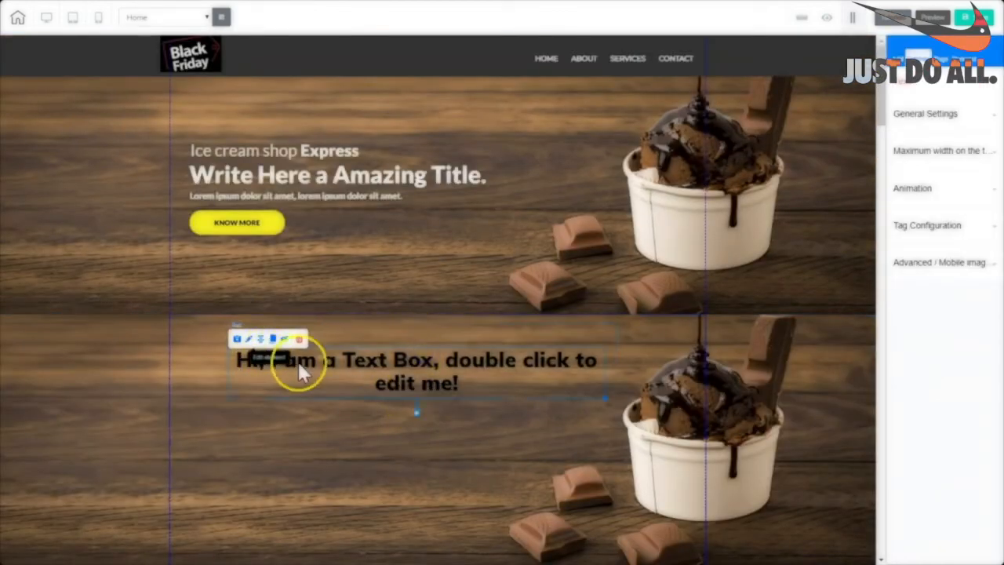
double_click(422, 377)
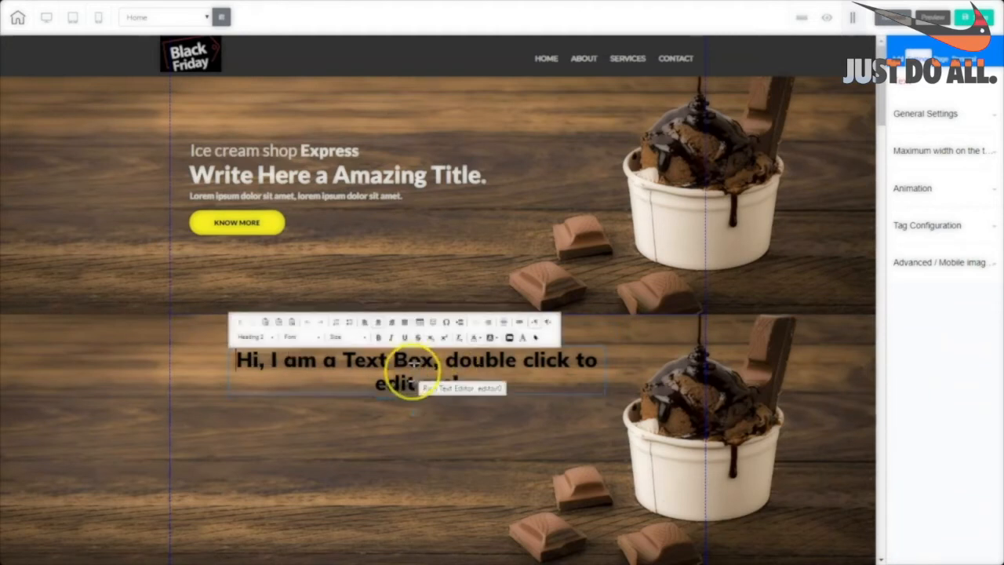
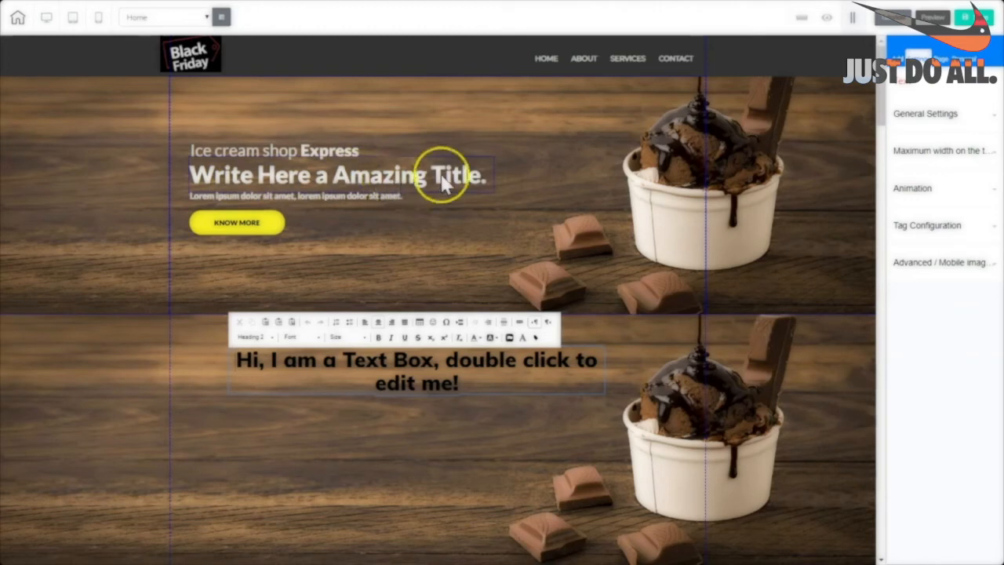
Replace the text box's text with 'Write Here an Amazing Title' and colour it white.
drag(461, 383, 500, 384)
click(501, 383)
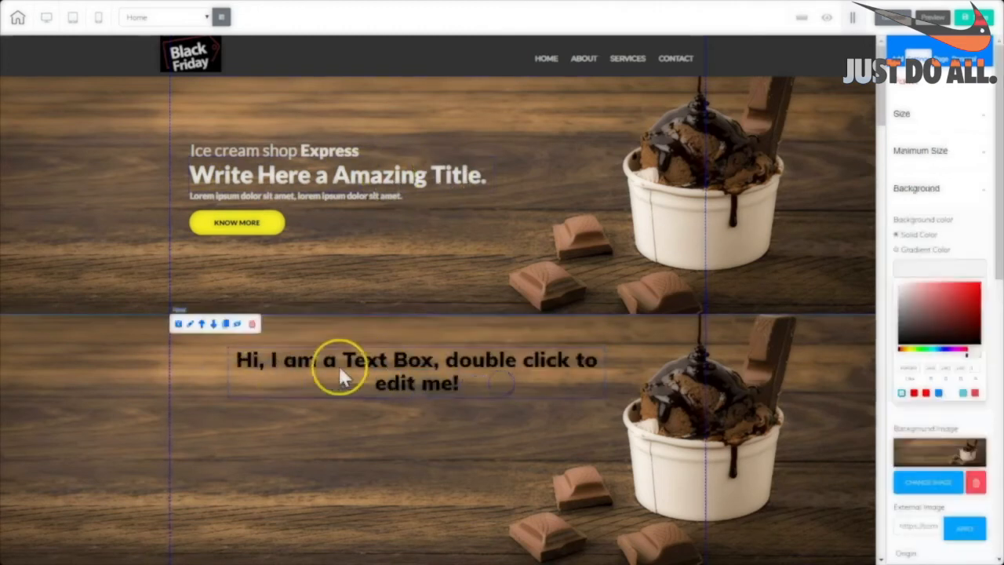
double_click(496, 377)
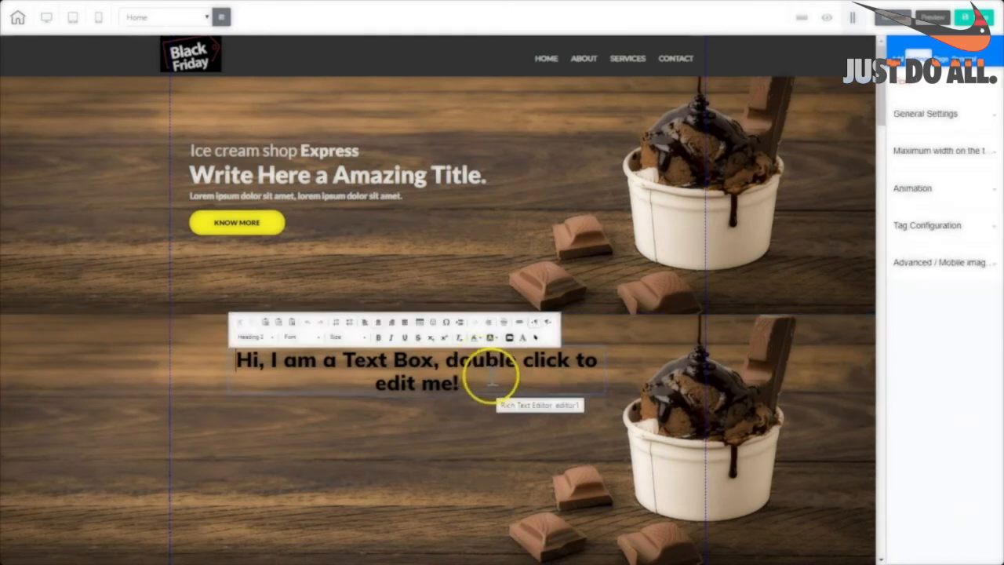
key(ctrl+a)
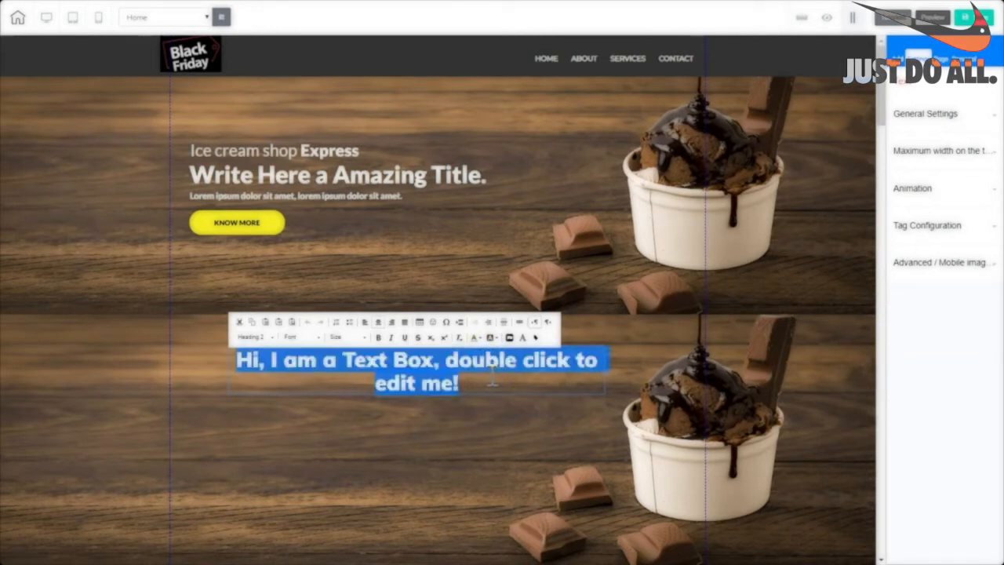
text(Write Here an Amazing Title)
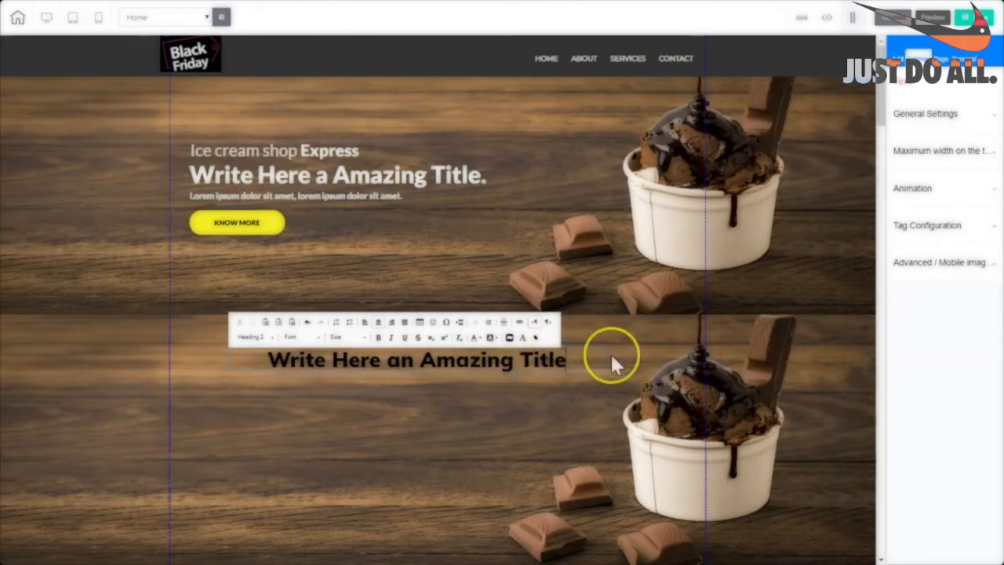
click(586, 360)
key(ctrl+a)
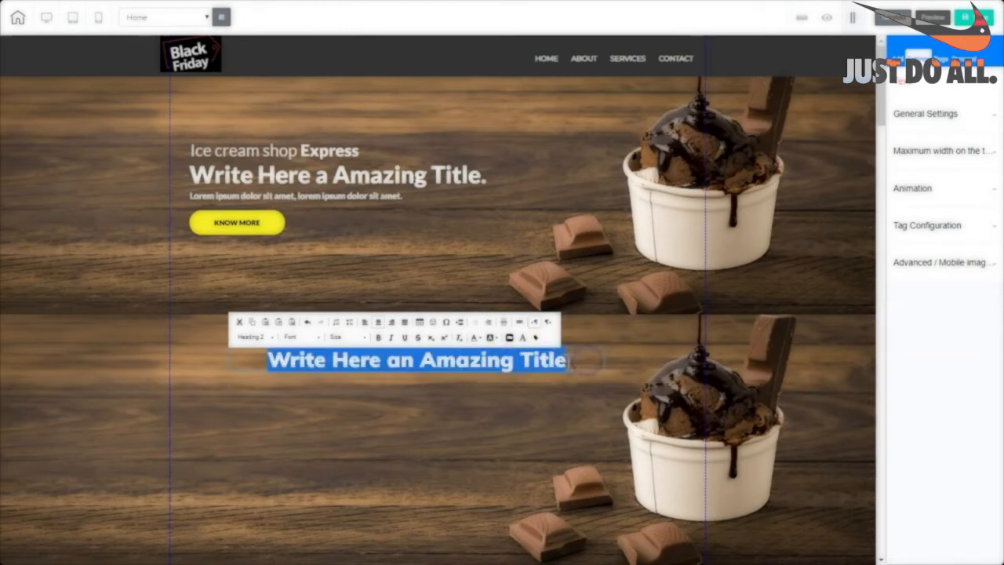
click(476, 338)
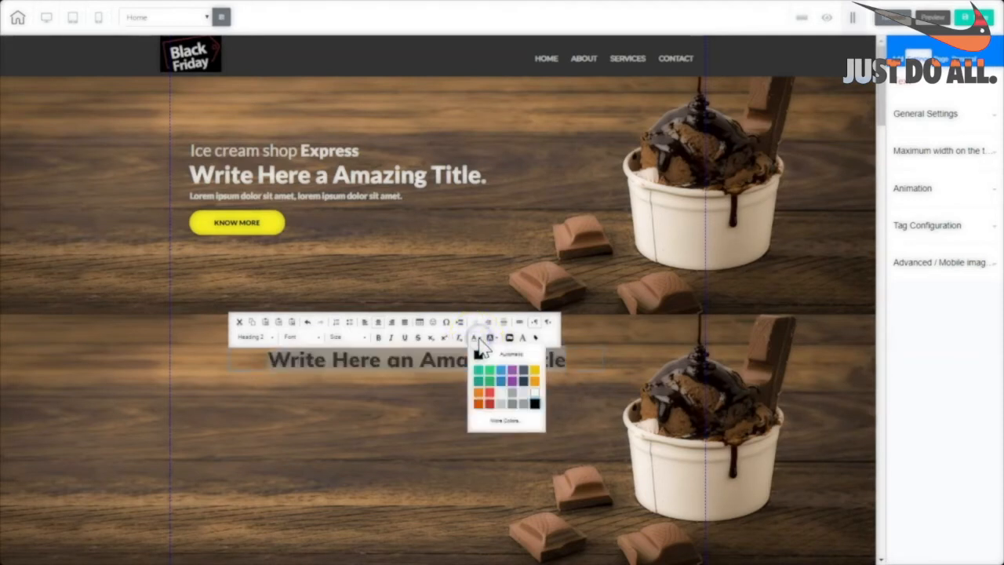
click(534, 401)
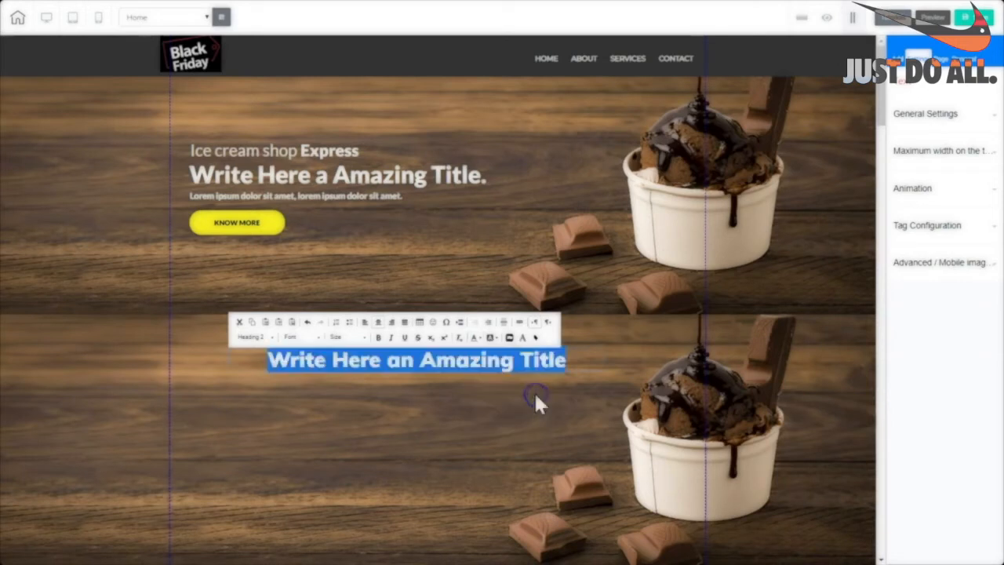
click(432, 383)
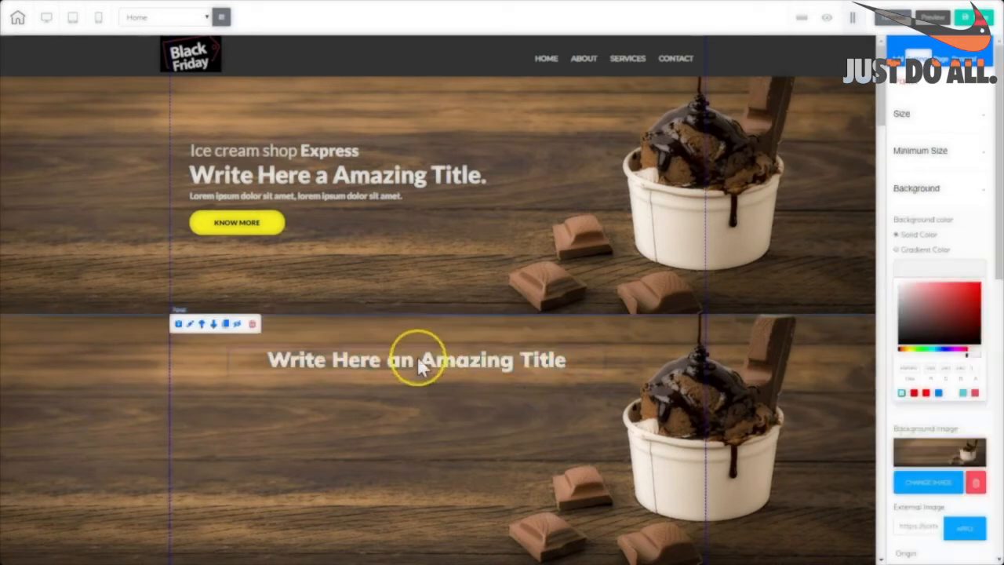
Left-align the heading and move it lower in the section.
click(426, 365)
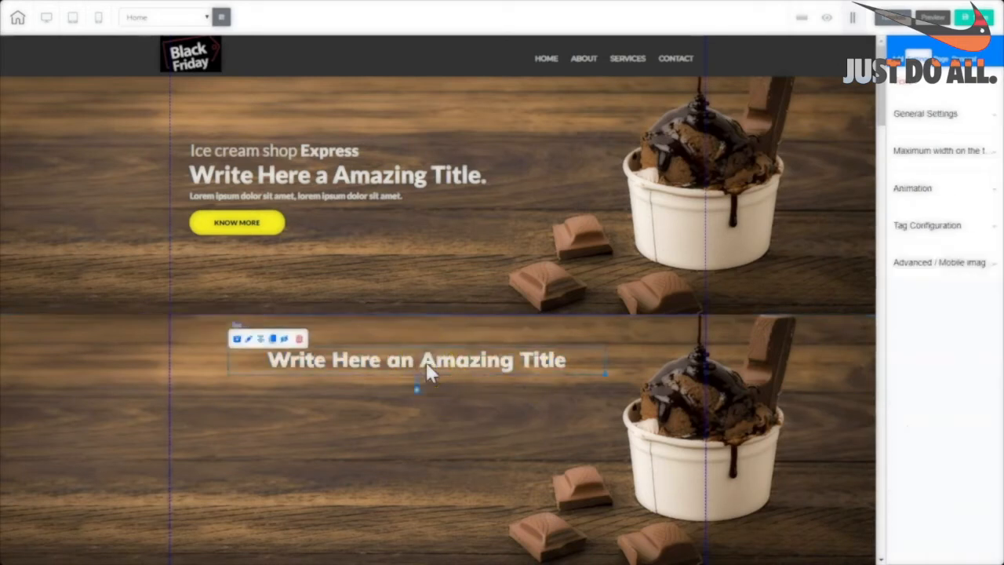
drag(585, 365, 200, 368)
click(504, 368)
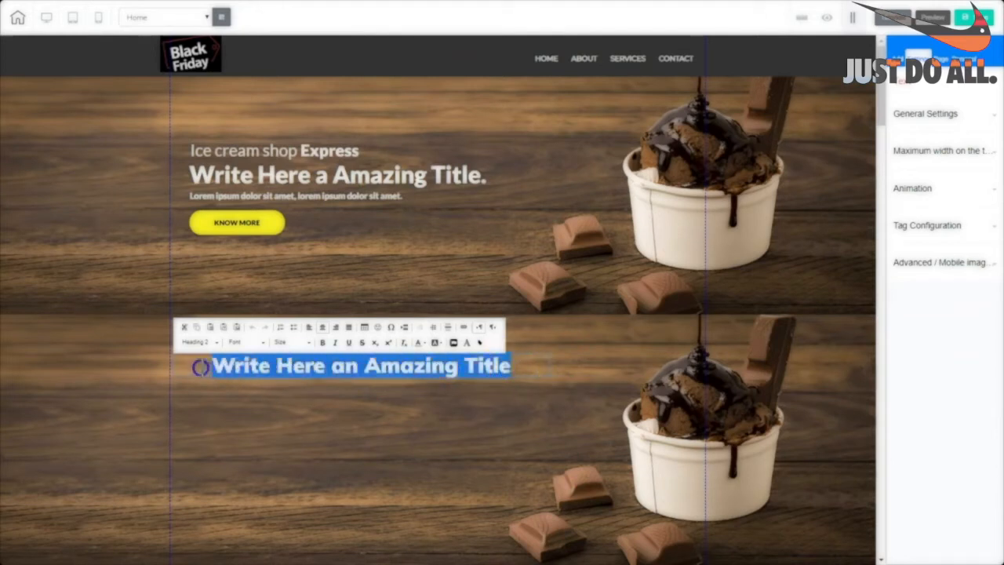
click(323, 327)
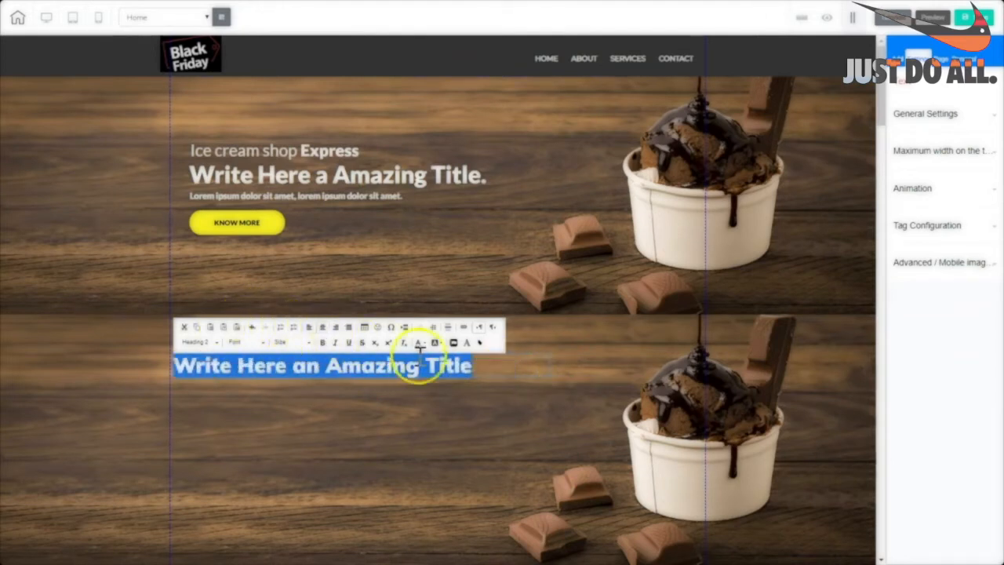
click(574, 365)
click(576, 362)
click(485, 372)
drag(490, 370, 507, 402)
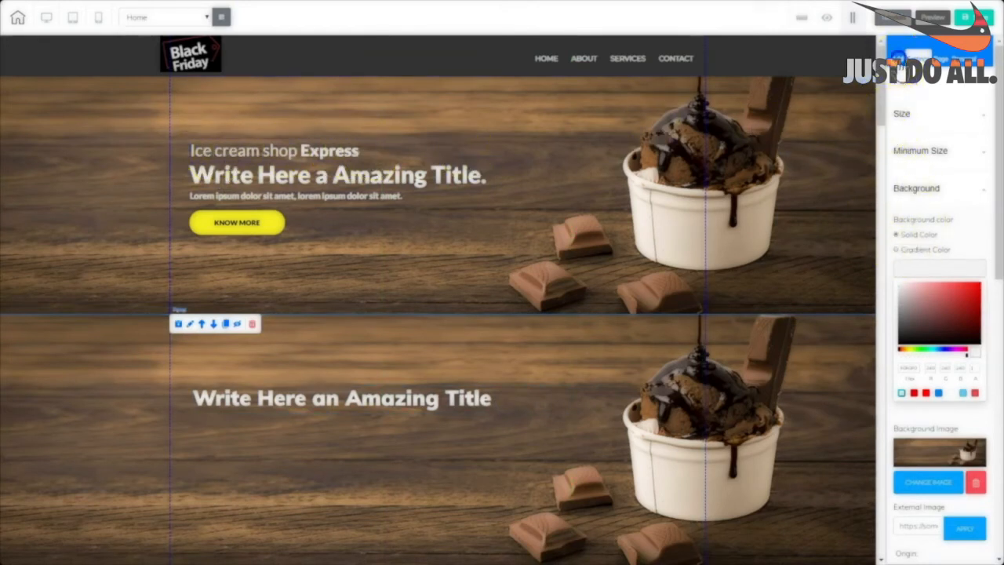
click(900, 67)
click(928, 105)
click(920, 140)
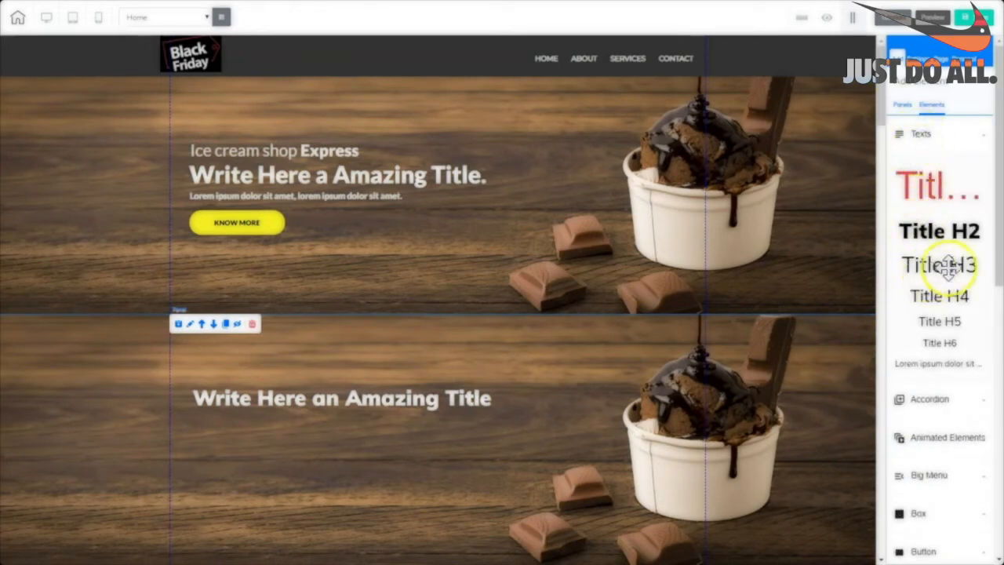
Add a left-aligned Title H3 reading 'Ice cream shop Express' above the heading, with 'Express' bold.
drag(949, 267, 339, 370)
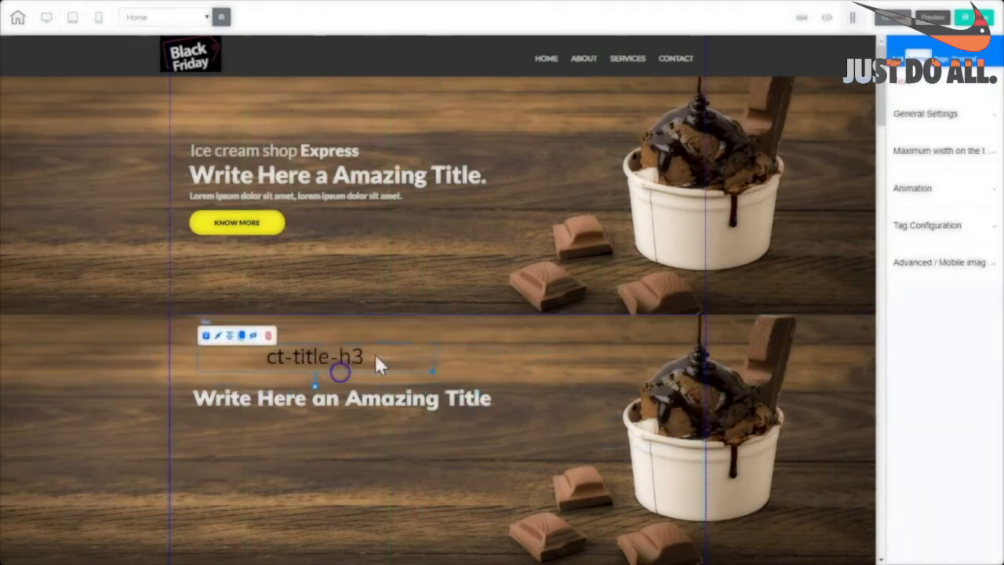
click(375, 355)
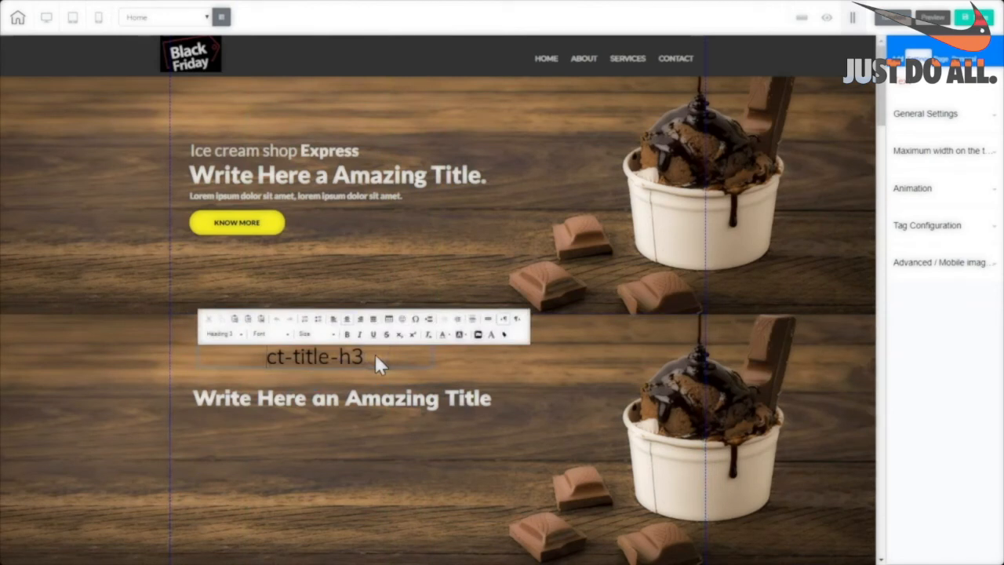
triple_click(381, 355)
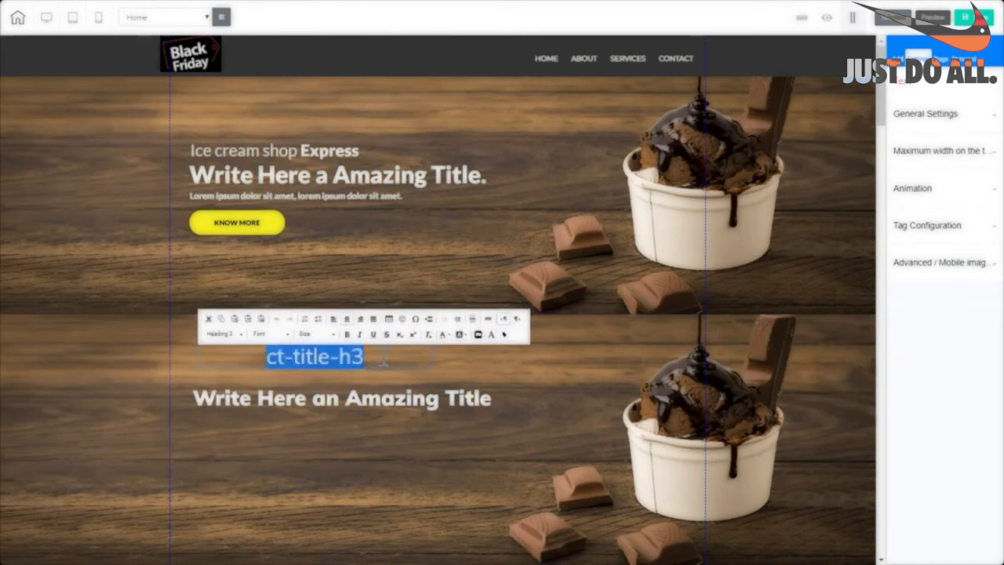
click(333, 320)
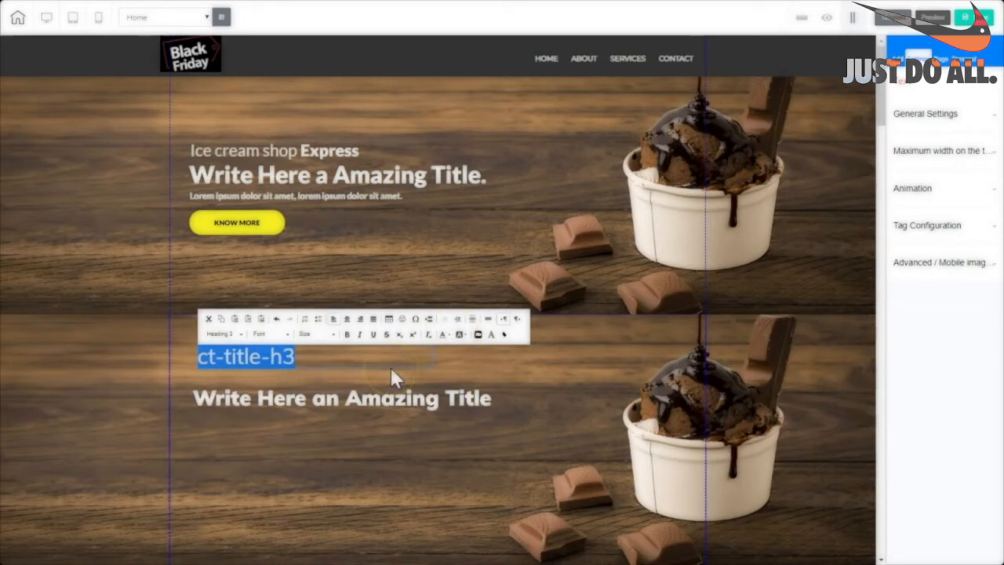
text(Ice cream shop Express)
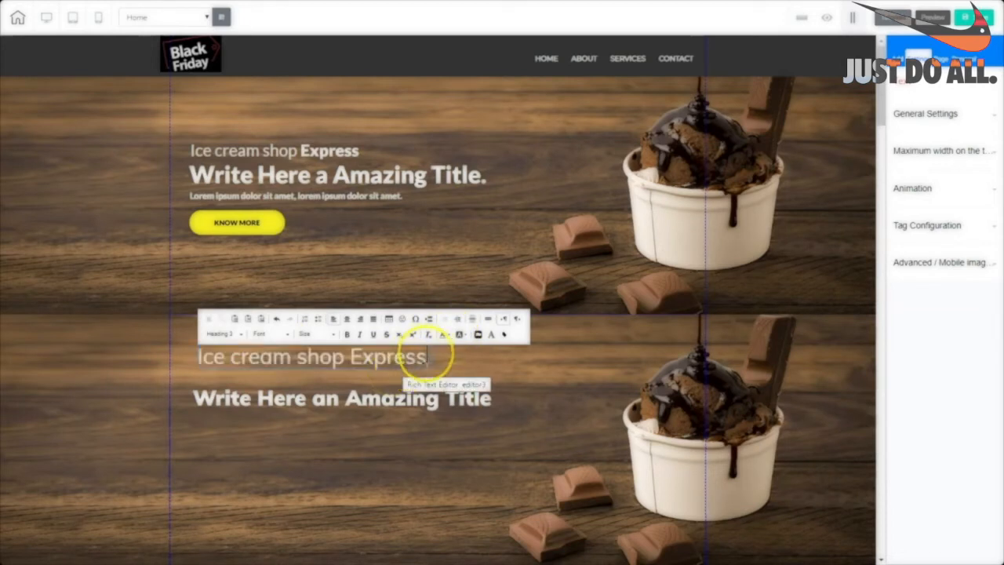
drag(426, 358, 347, 352)
click(346, 335)
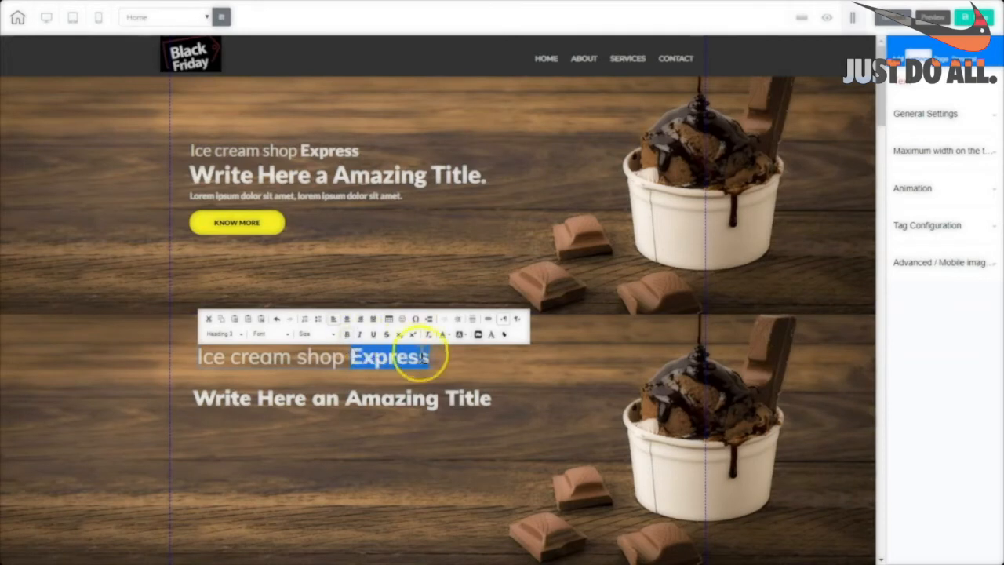
click(306, 402)
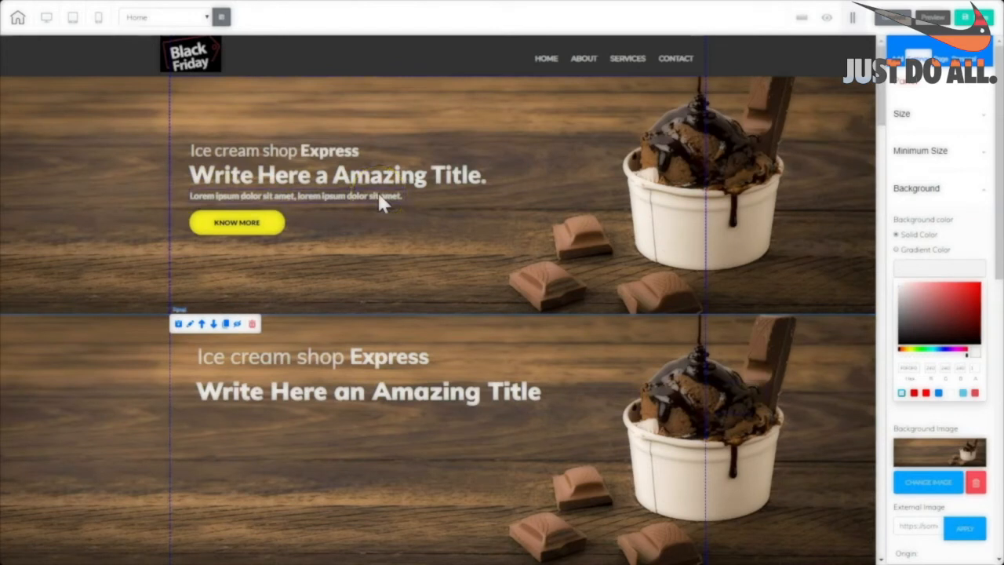
click(899, 60)
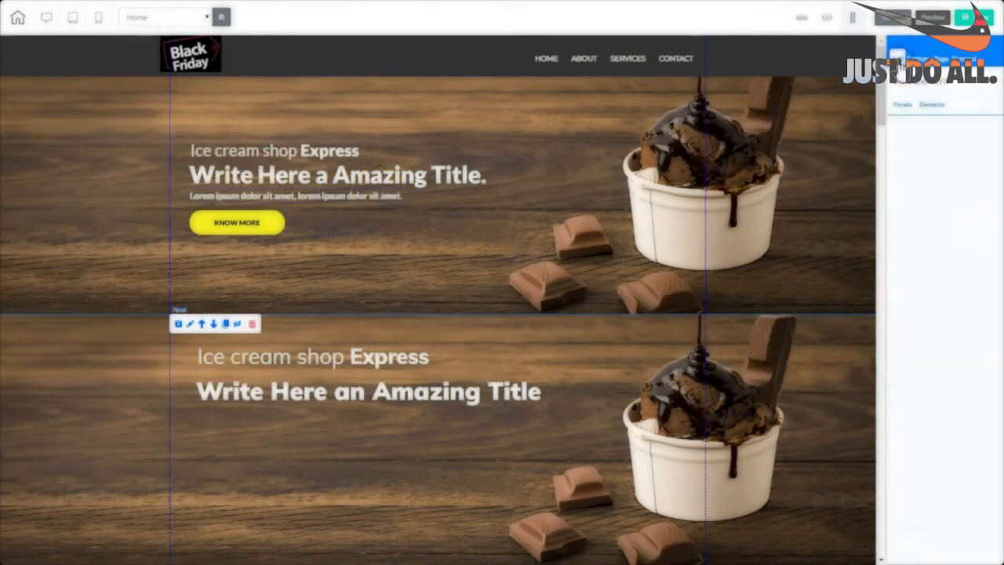
click(931, 104)
Add a left-aligned, light-coloured Title H6 'Put Your Tagline Here' below the heading.
drag(940, 345, 230, 427)
click(228, 428)
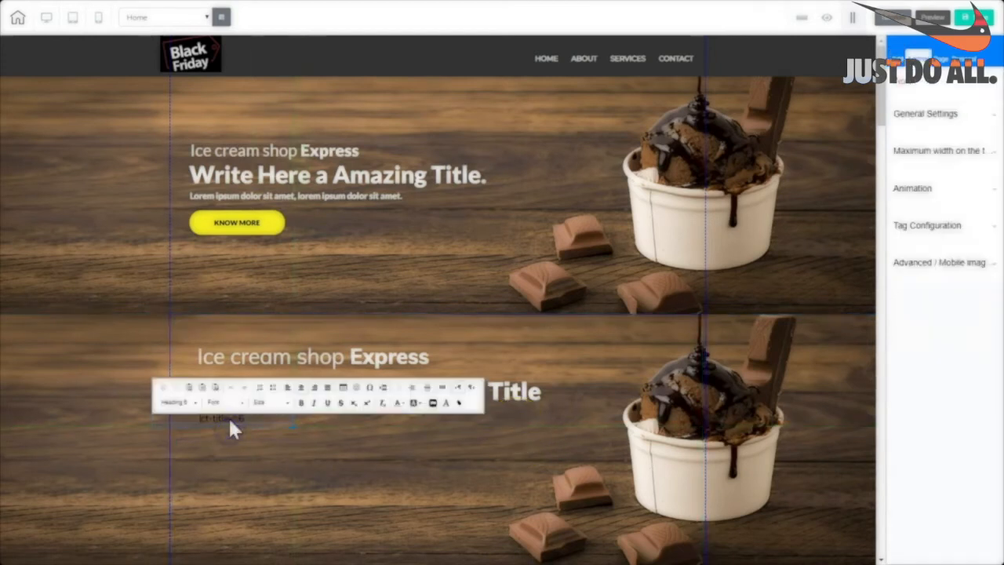
triple_click(249, 423)
click(288, 395)
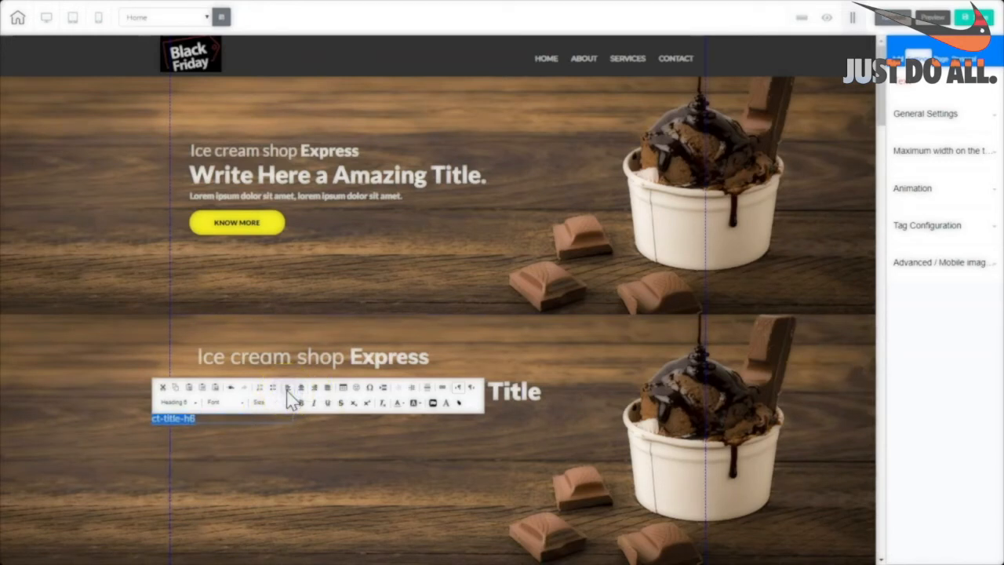
click(290, 403)
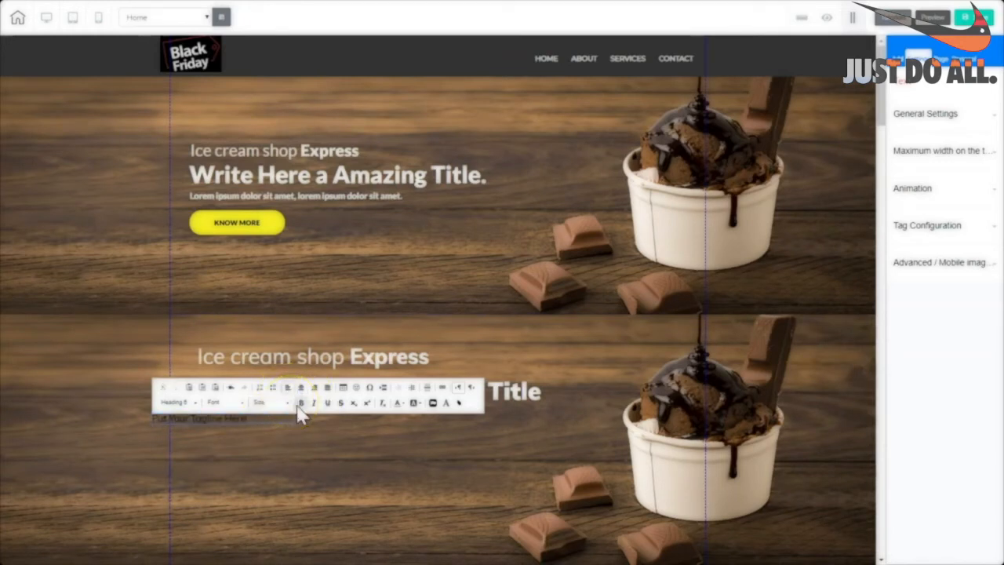
drag(258, 425, 122, 422)
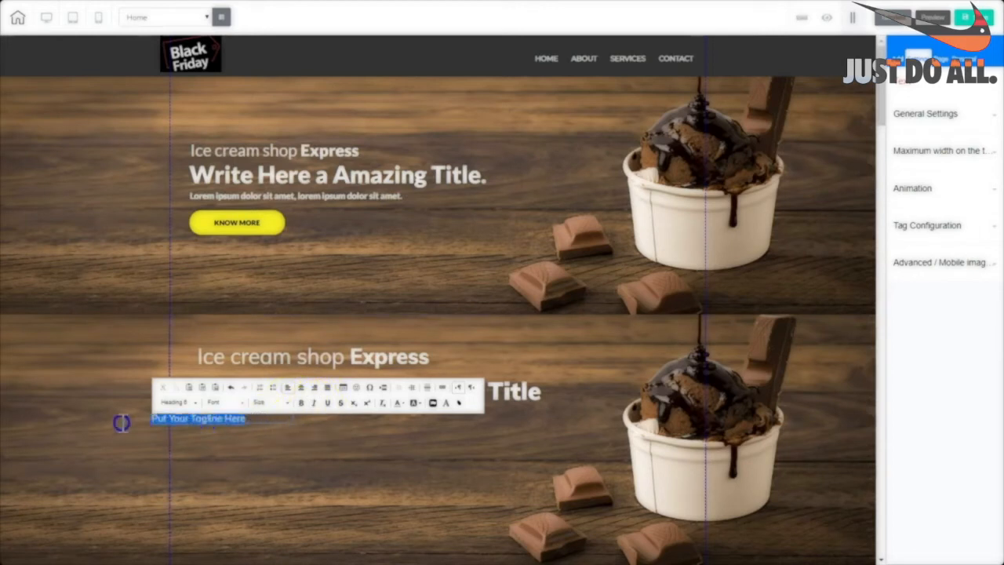
click(403, 405)
click(456, 460)
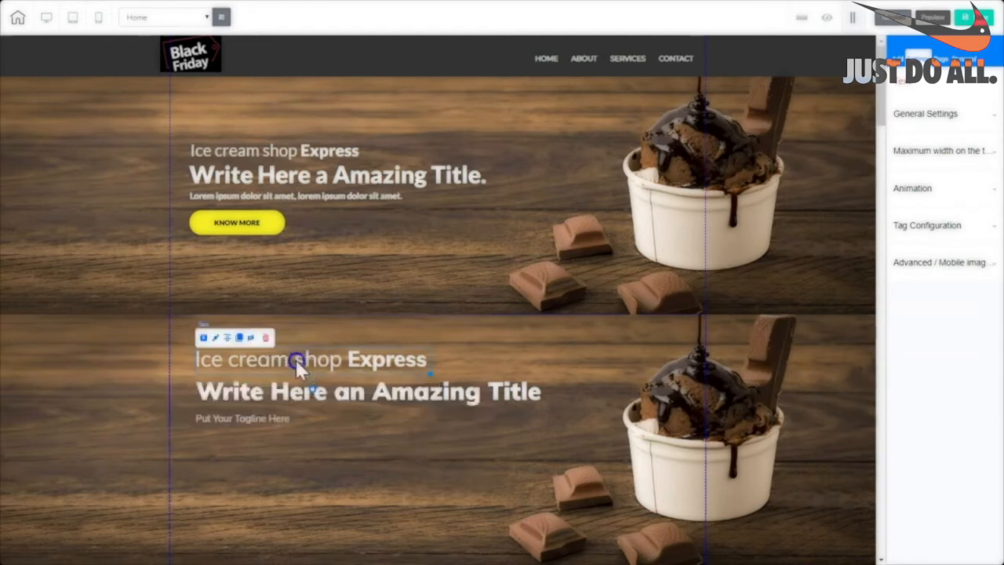
drag(296, 359, 290, 360)
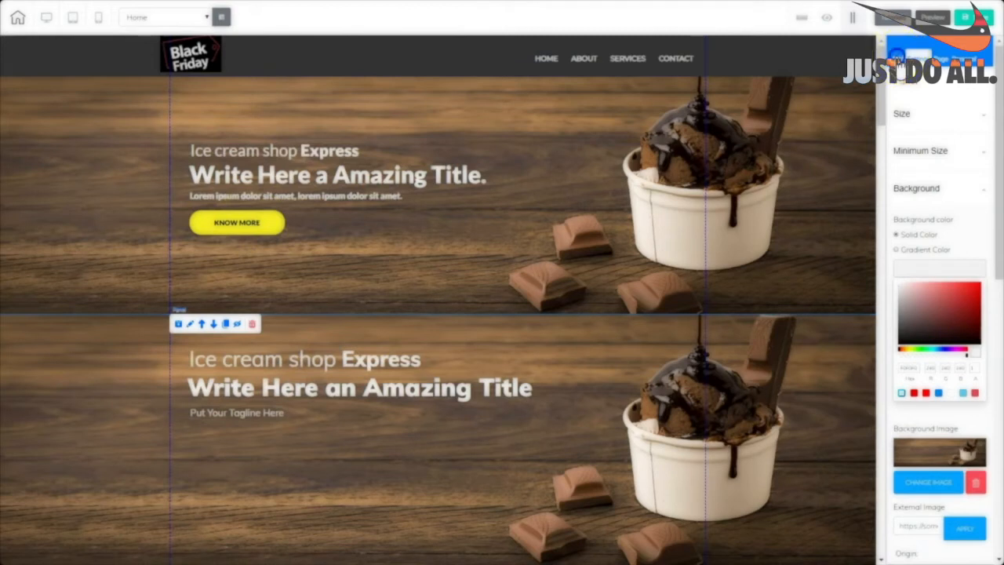
click(900, 68)
click(925, 106)
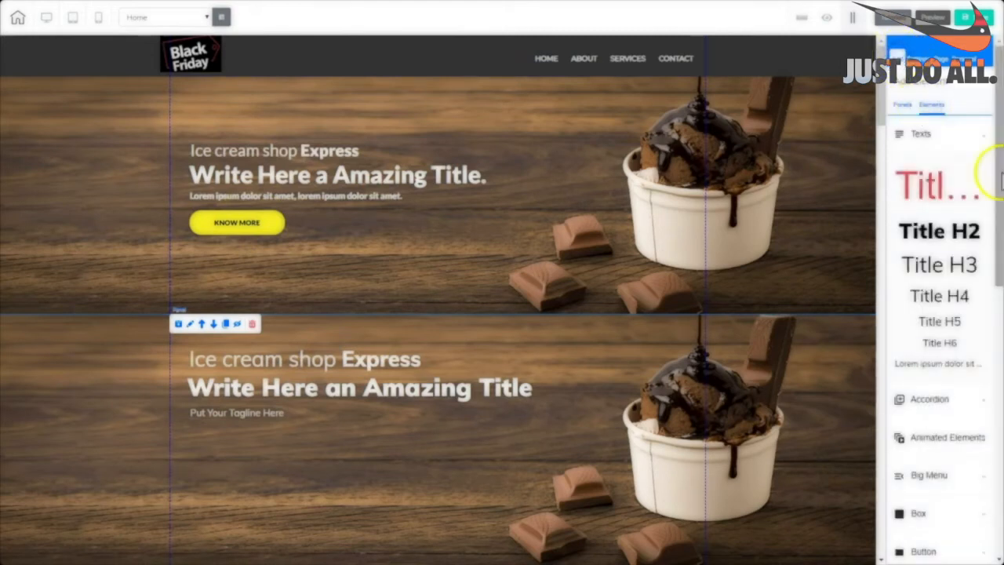
Drop a yellow Buy now button under the tagline and relabel it KNOW MORE.
click(922, 135)
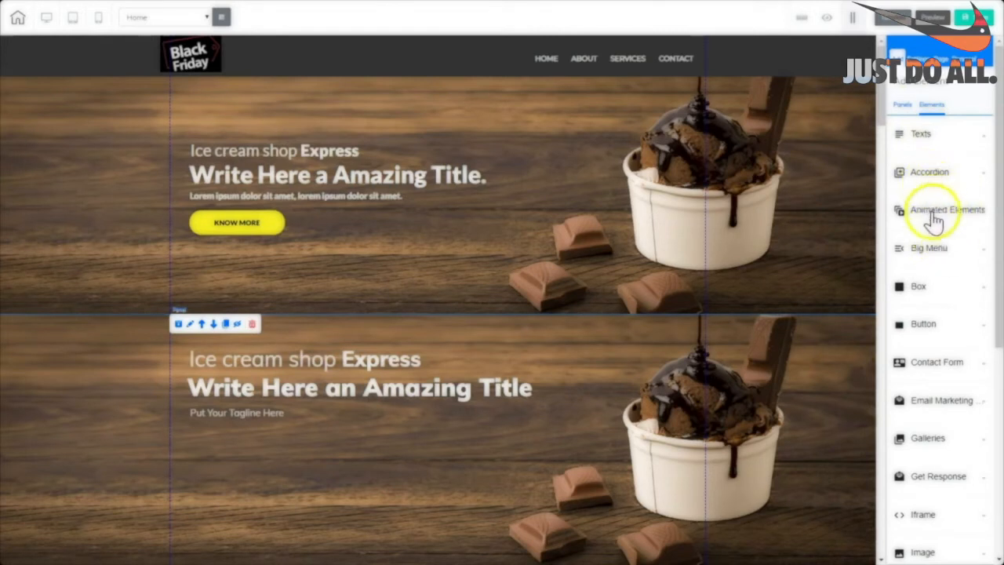
click(924, 324)
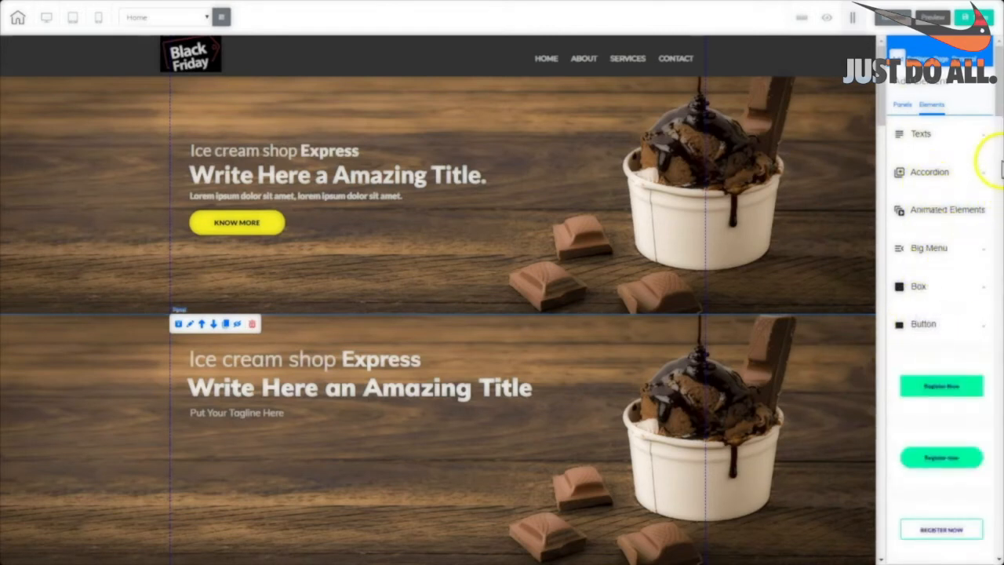
drag(998, 103, 999, 199)
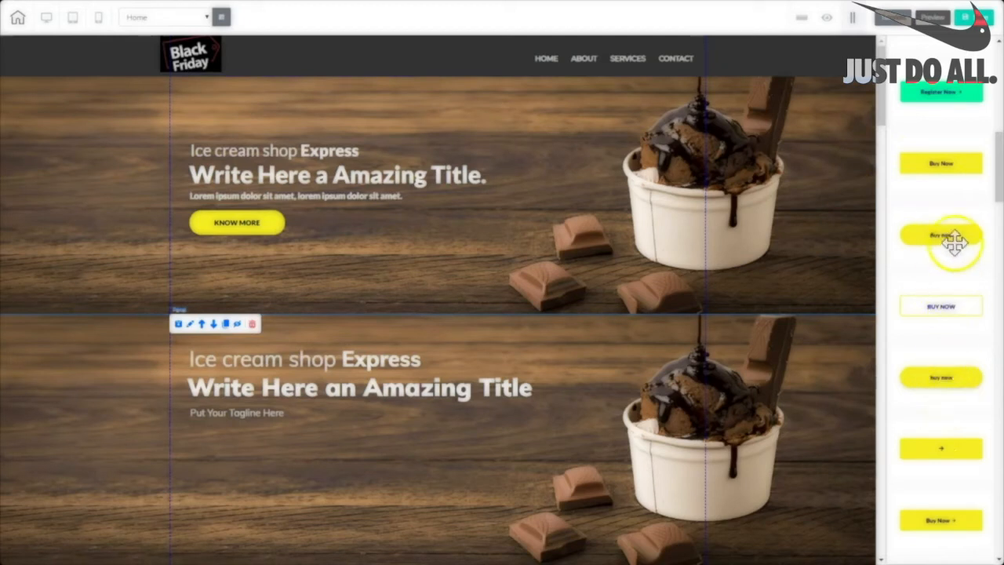
drag(951, 237, 282, 464)
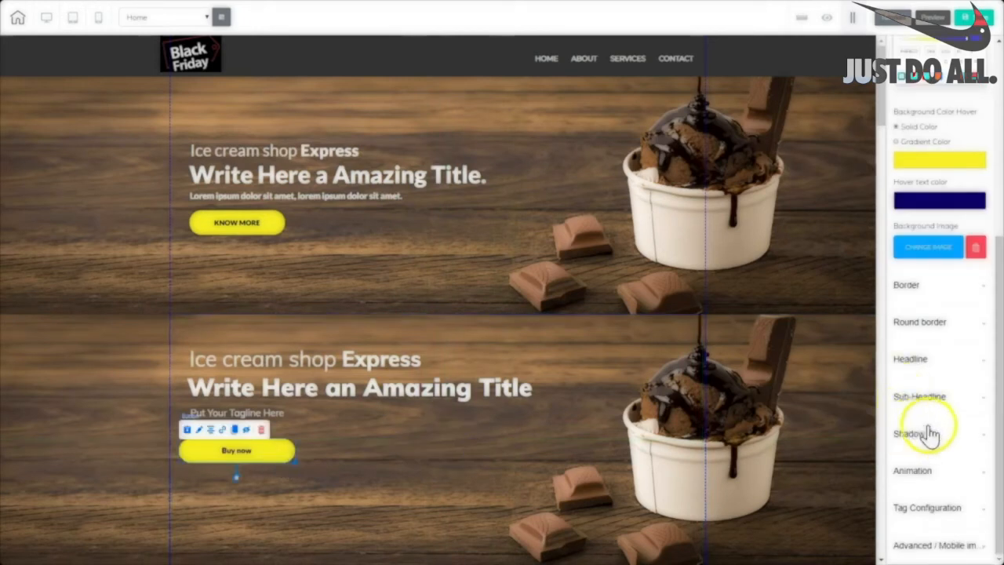
click(910, 362)
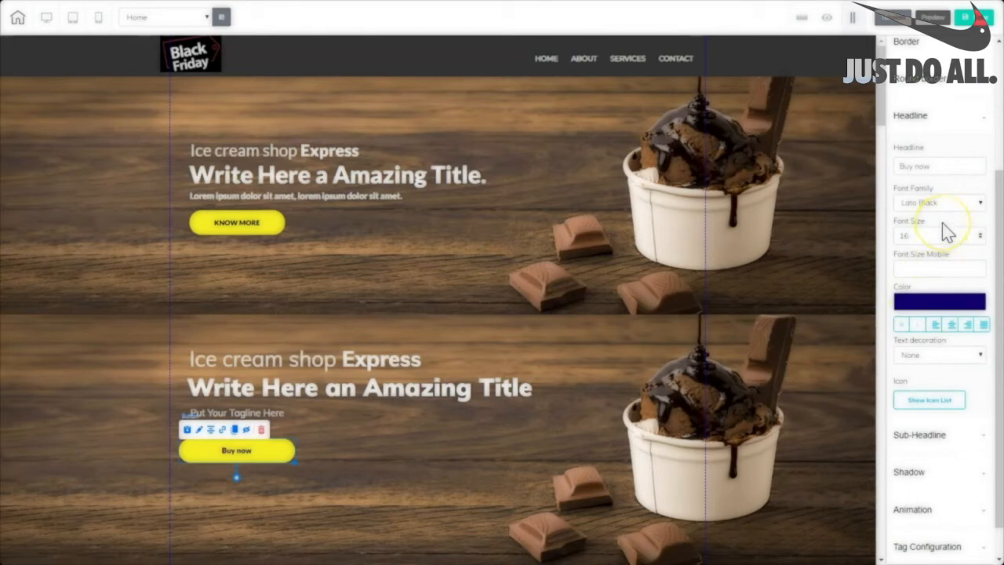
triple_click(895, 166)
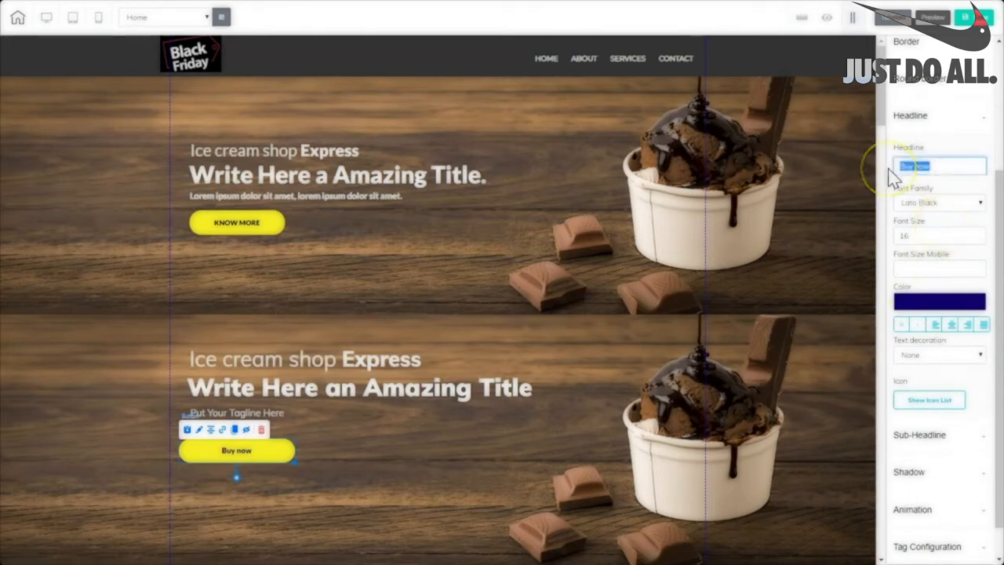
text(KNOW MORE)
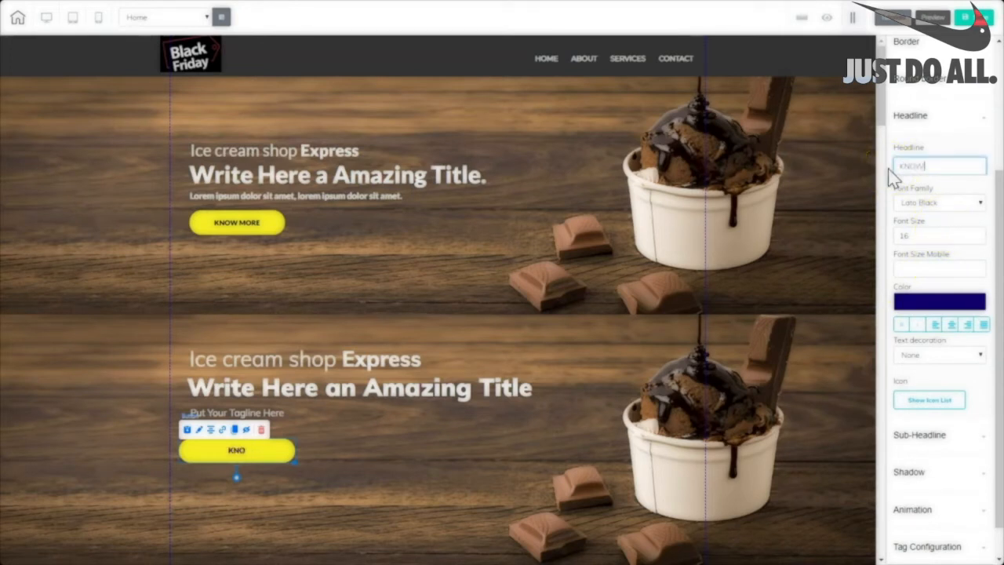
click(927, 307)
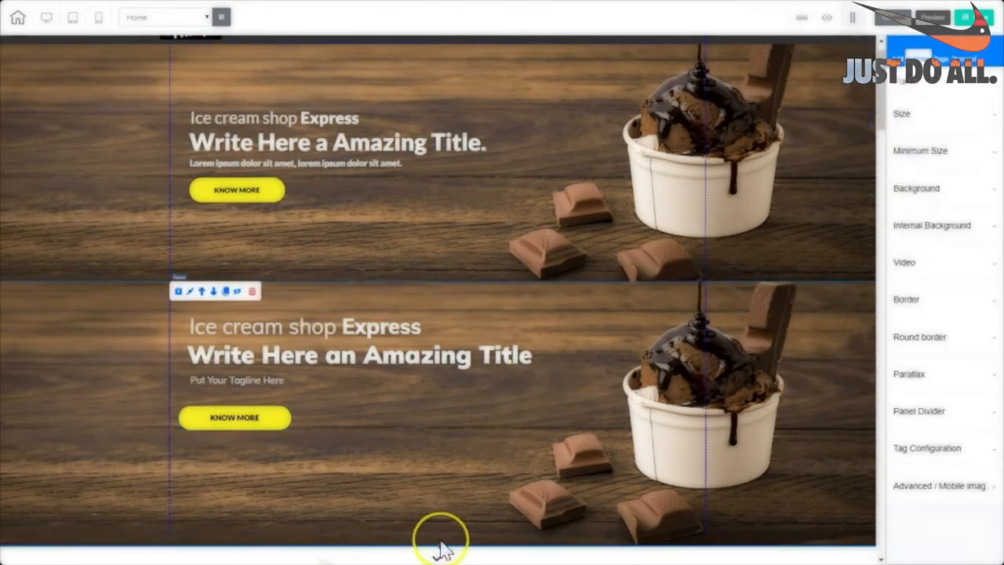
Shrink the new hero panel slightly and delete the original hero panel above it.
drag(441, 542, 436, 521)
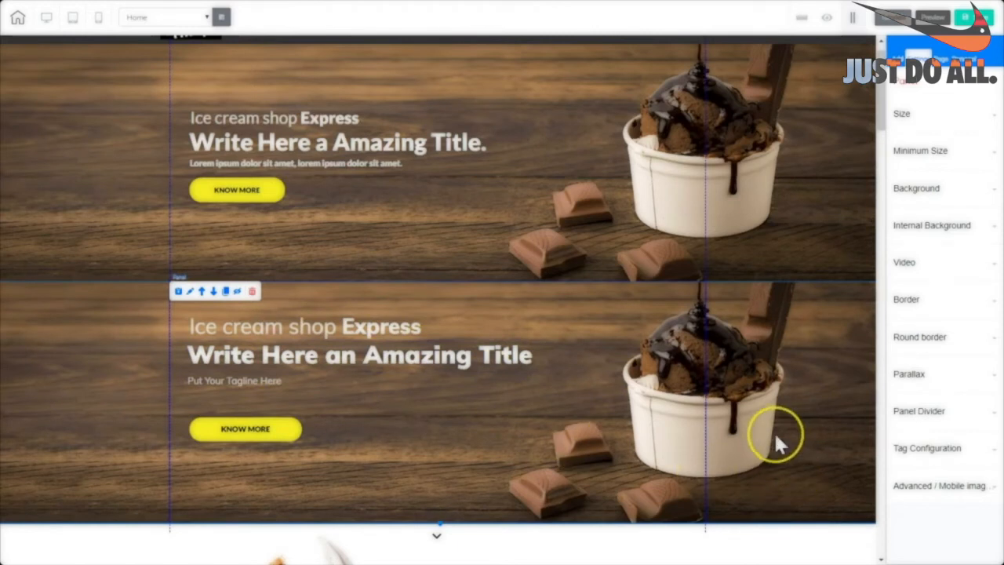
click(825, 249)
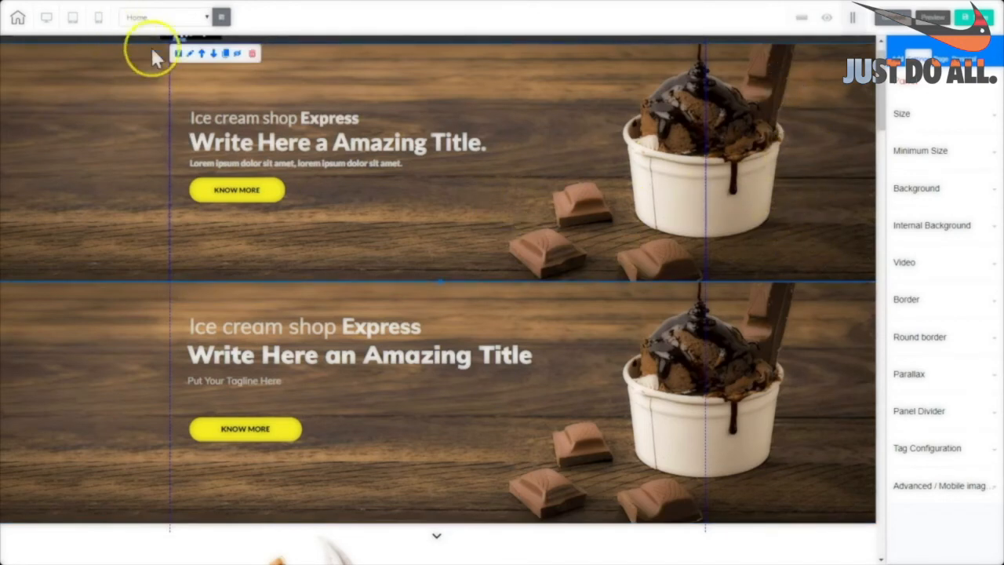
click(253, 55)
click(539, 295)
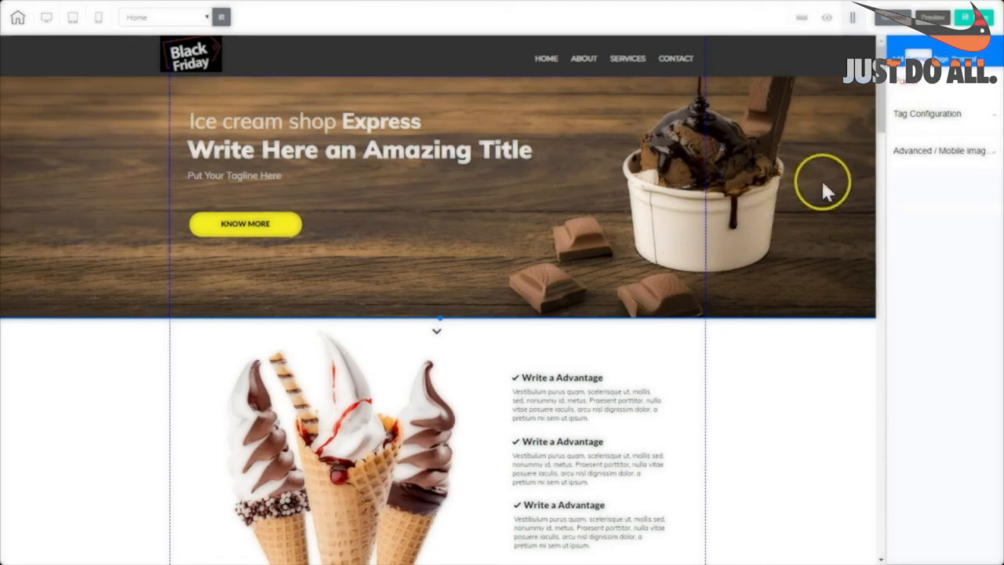
mouse_move(885, 128)
mouse_down()
mouse_move(879, 212)
mouse_move(870, 183)
mouse_move(882, 198)
mouse_up()
drag(880, 206, 877, 215)
Drag the text-box panel's bottom edge further down and delete its placeholder text box.
click(769, 188)
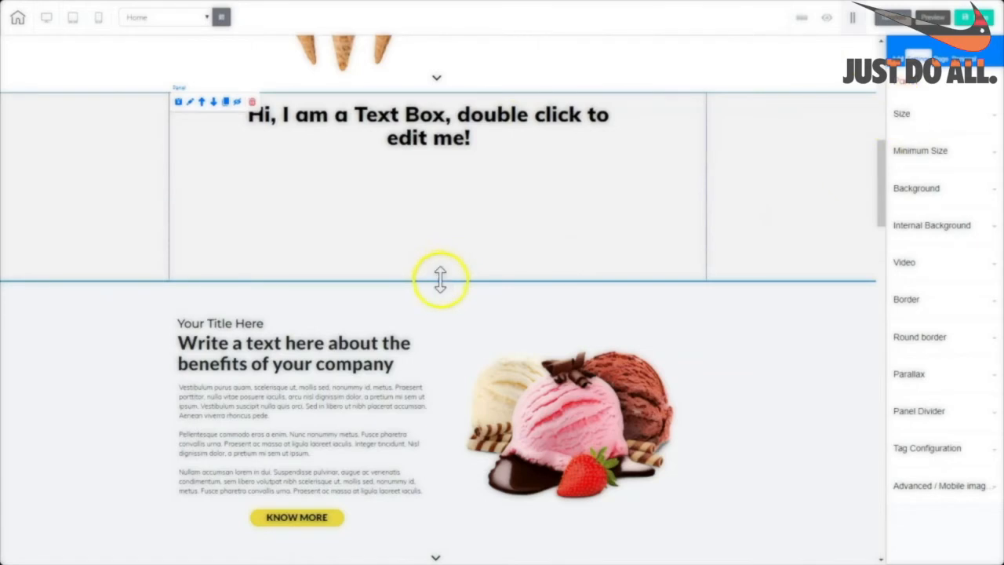
drag(441, 281, 517, 340)
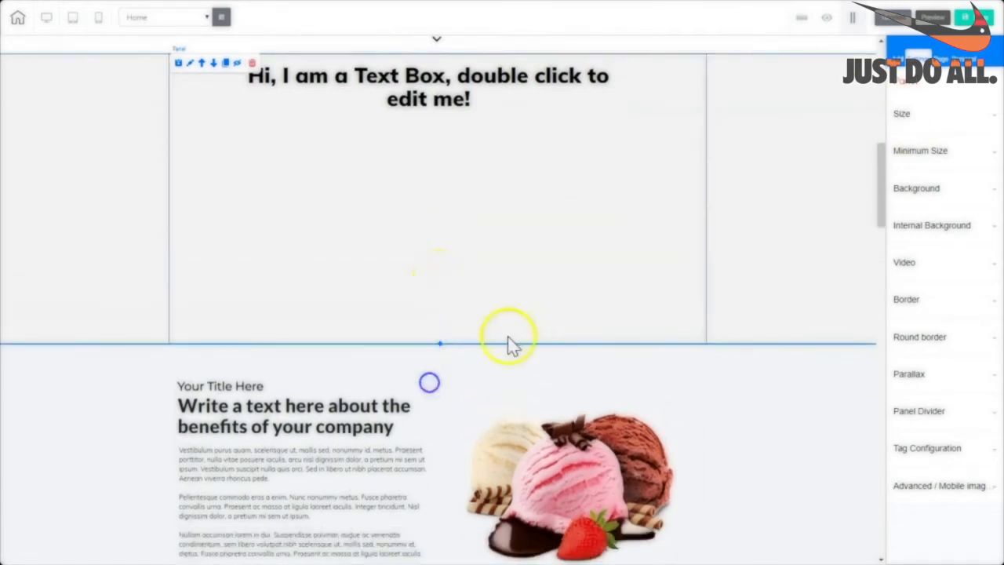
drag(440, 343, 437, 390)
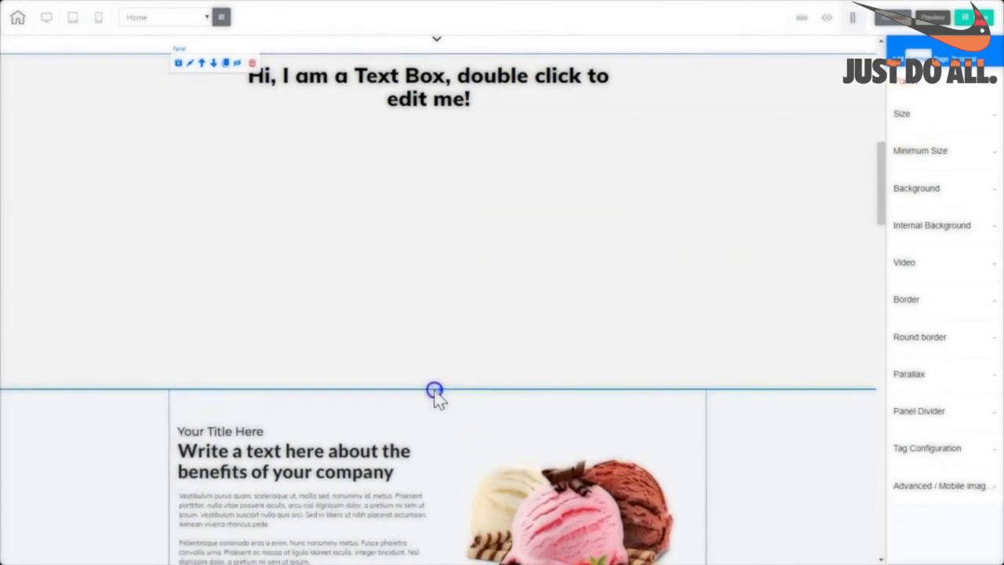
scroll(502, 271, up, 5)
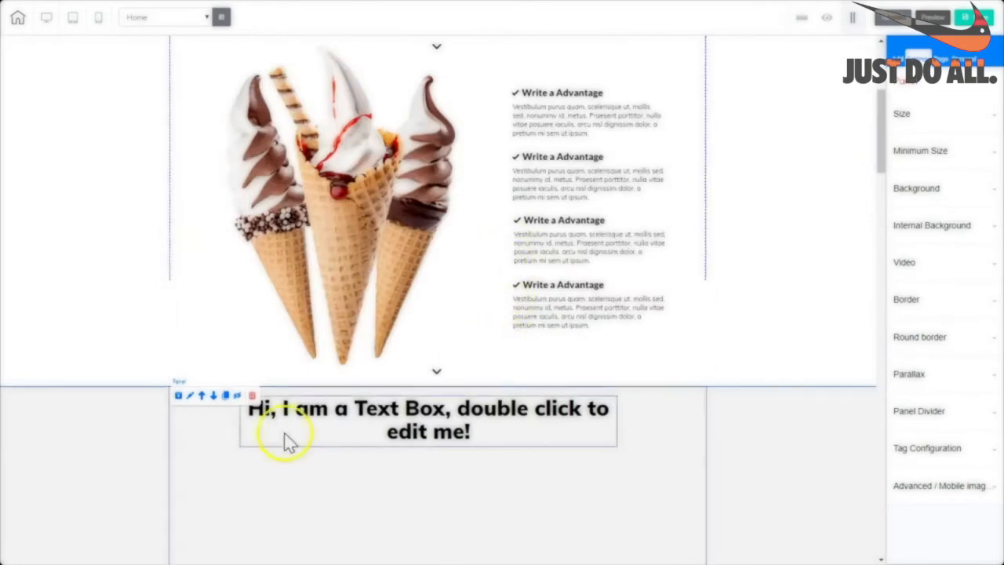
click(252, 398)
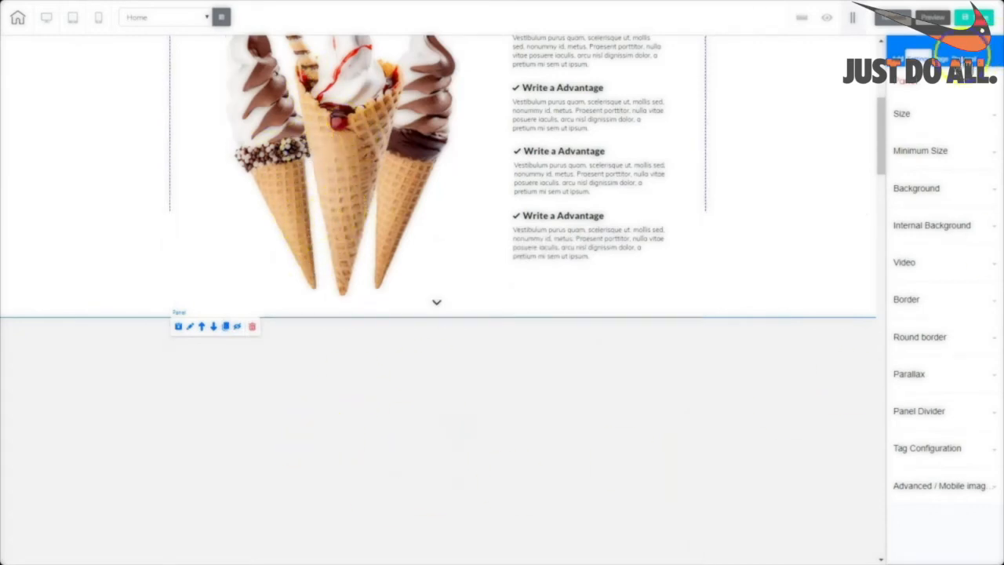
Drop a sample image element into the empty panel and position it on the left.
drag(879, 143, 878, 157)
click(898, 58)
click(935, 118)
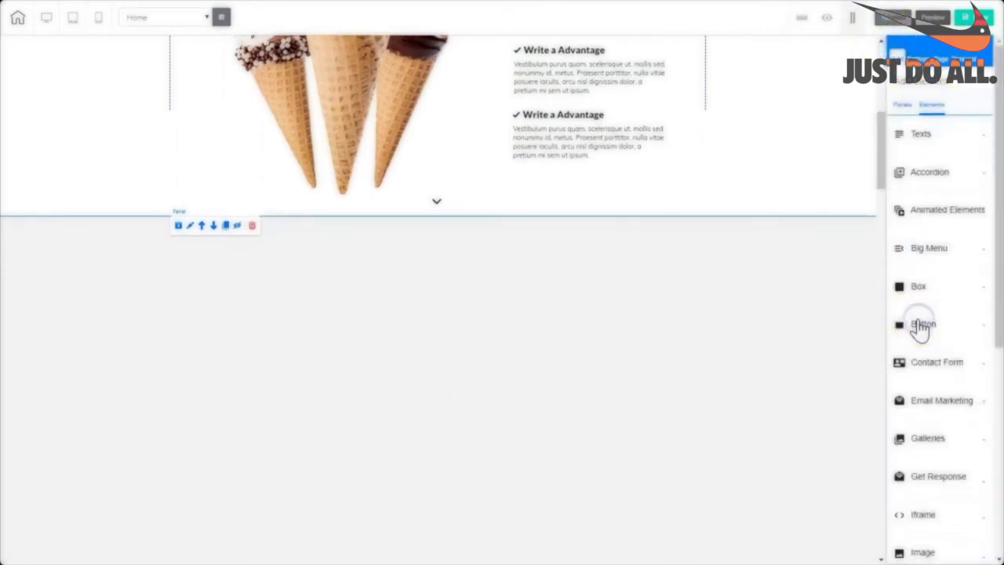
drag(995, 283, 999, 461)
click(921, 242)
drag(927, 295, 523, 406)
drag(559, 444, 316, 367)
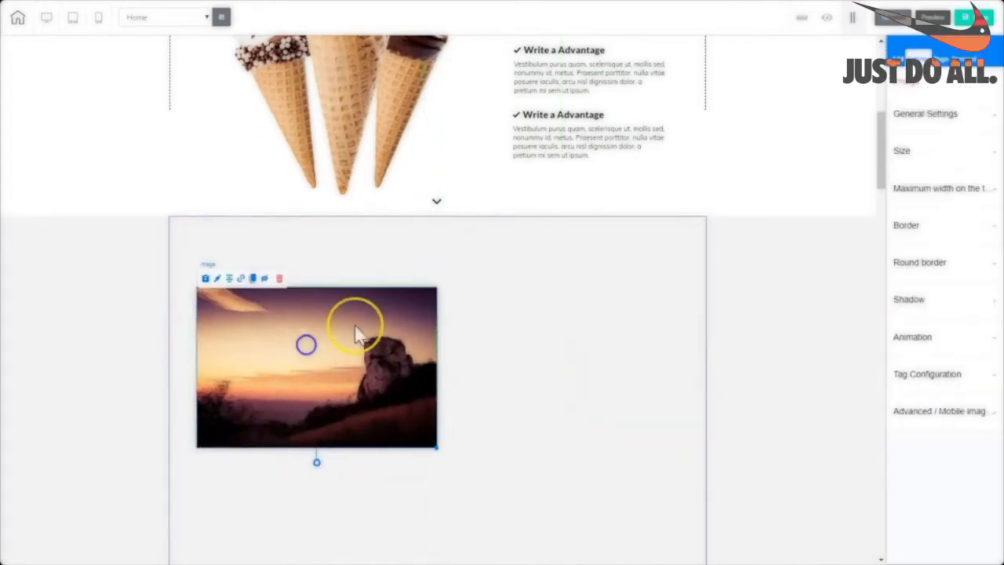
Replace the image with the three ice cream cones picture from the library.
click(933, 117)
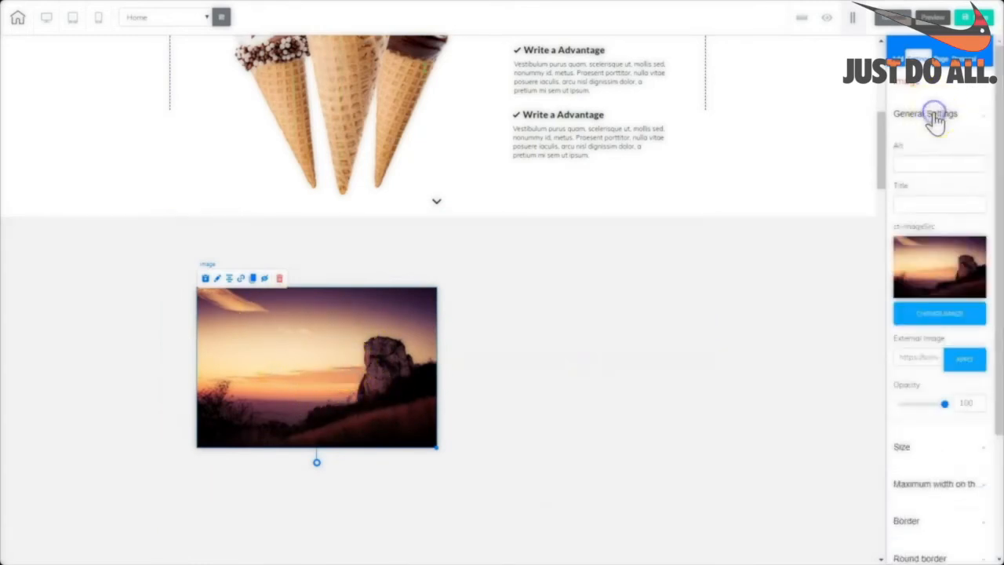
click(941, 314)
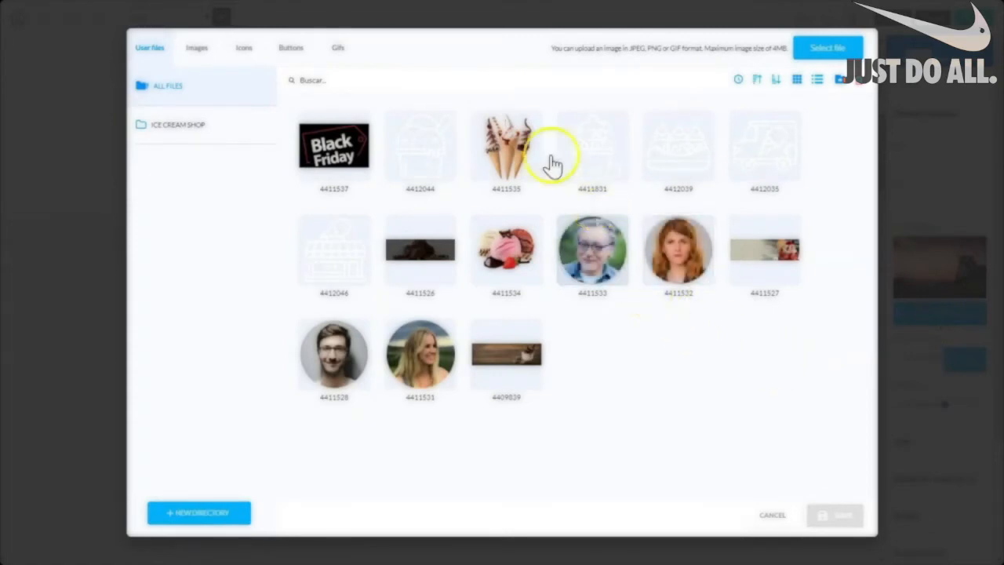
click(480, 177)
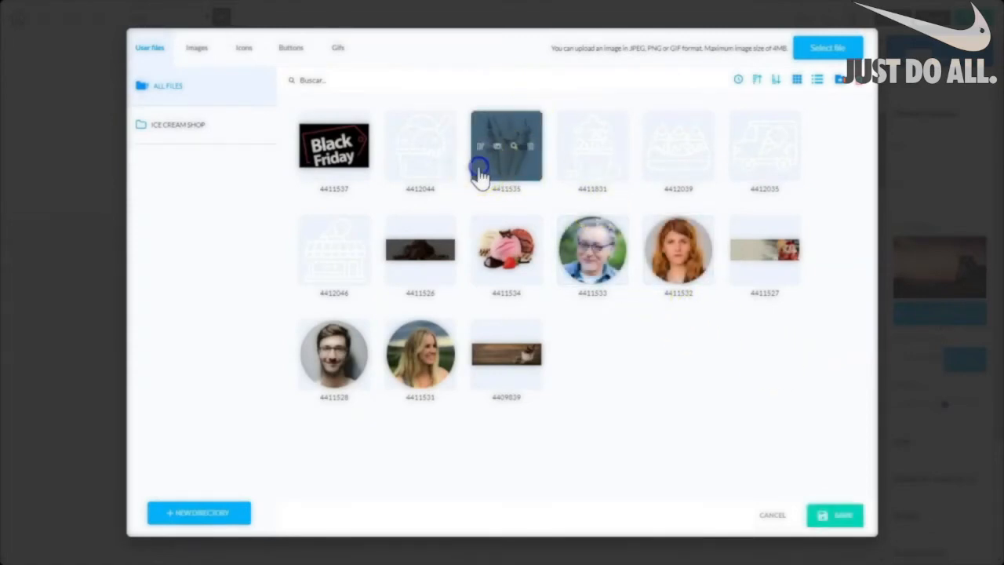
click(843, 516)
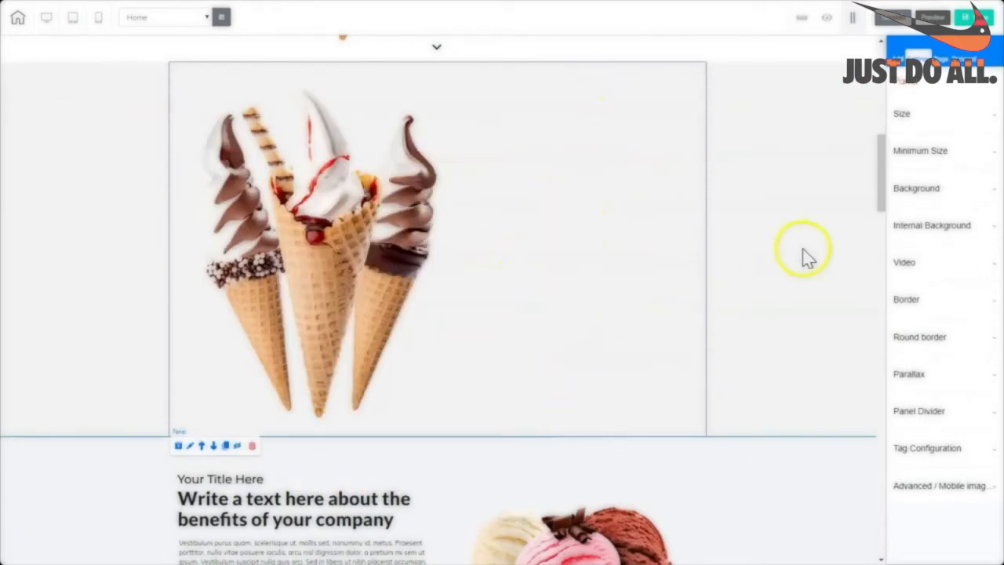
drag(883, 202, 881, 161)
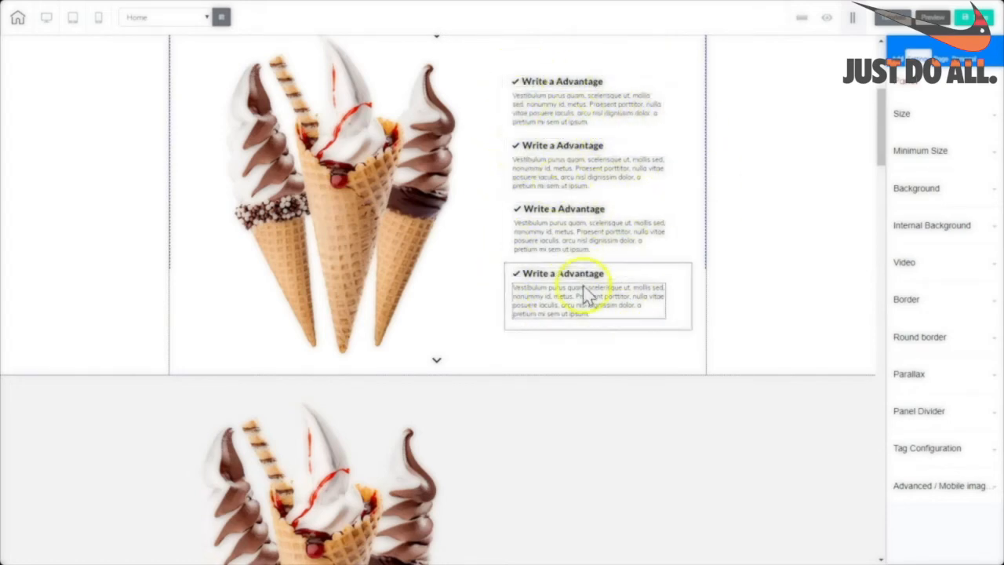
drag(881, 151, 861, 188)
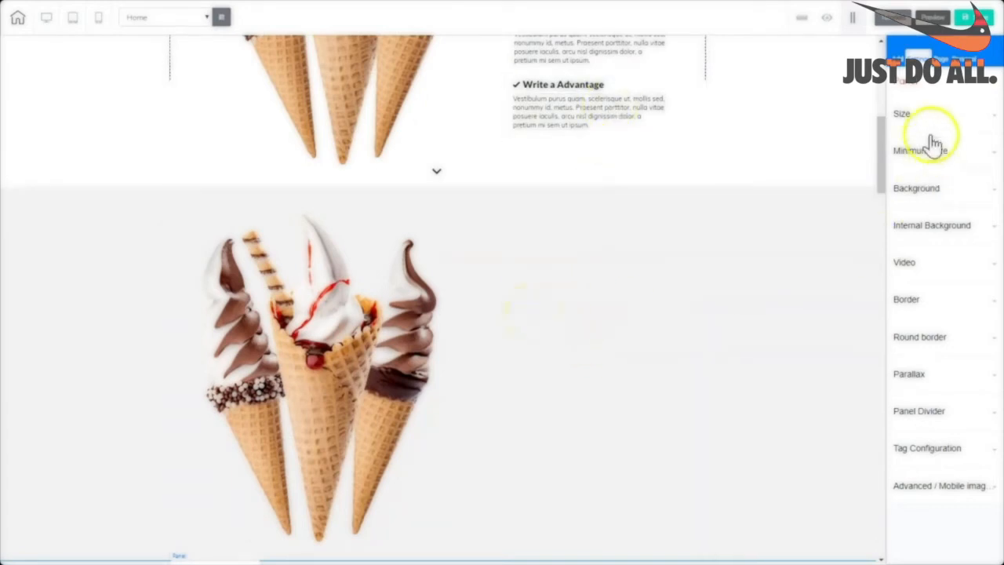
Add a Box element to the right of the cones image.
click(893, 54)
click(932, 110)
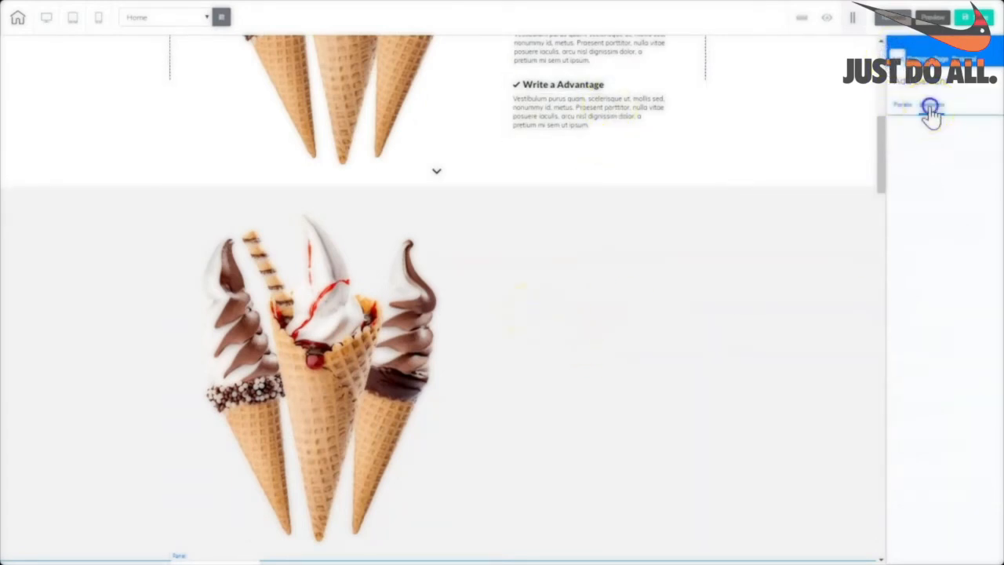
click(917, 293)
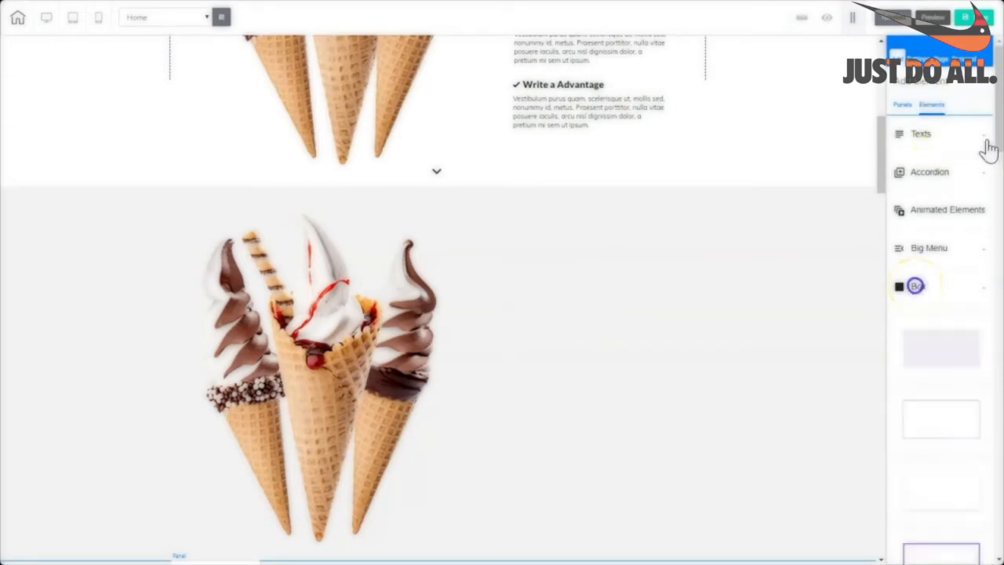
scroll(1000, 155, down, 1)
scroll(1000, 155, down, 1)
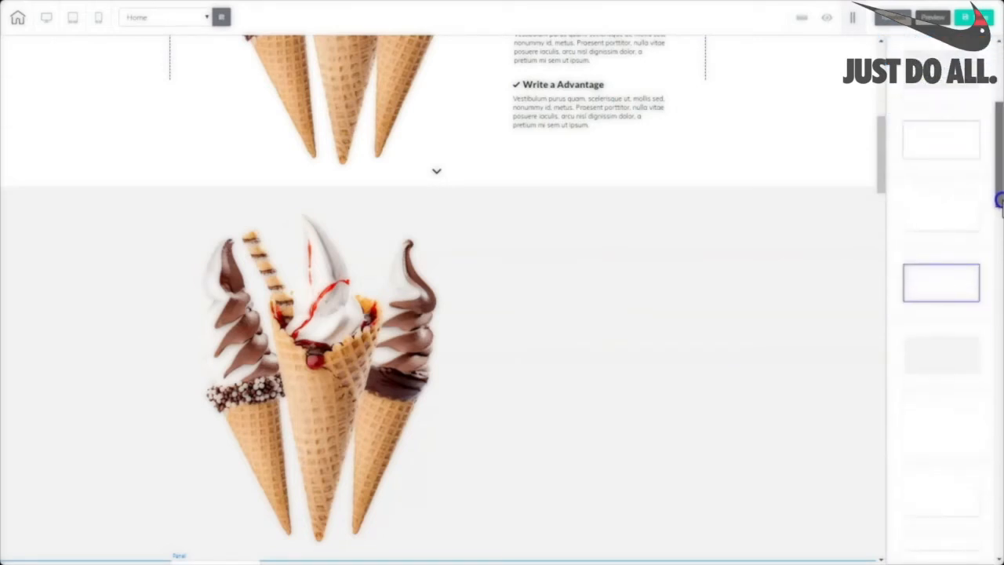
drag(938, 317, 555, 285)
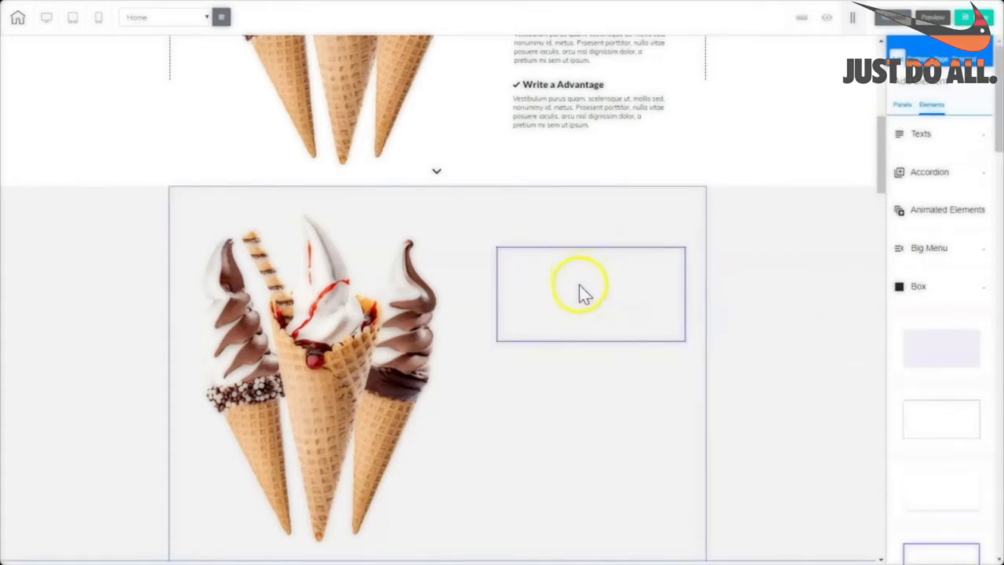
drag(610, 320, 564, 276)
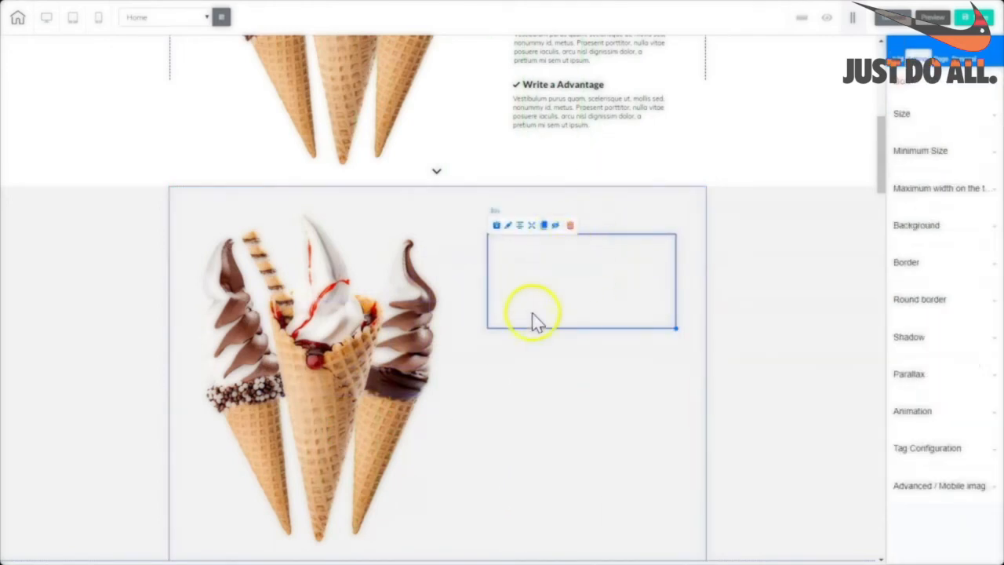
Set the box's border style to none and widen it slightly to the right.
click(905, 264)
click(980, 332)
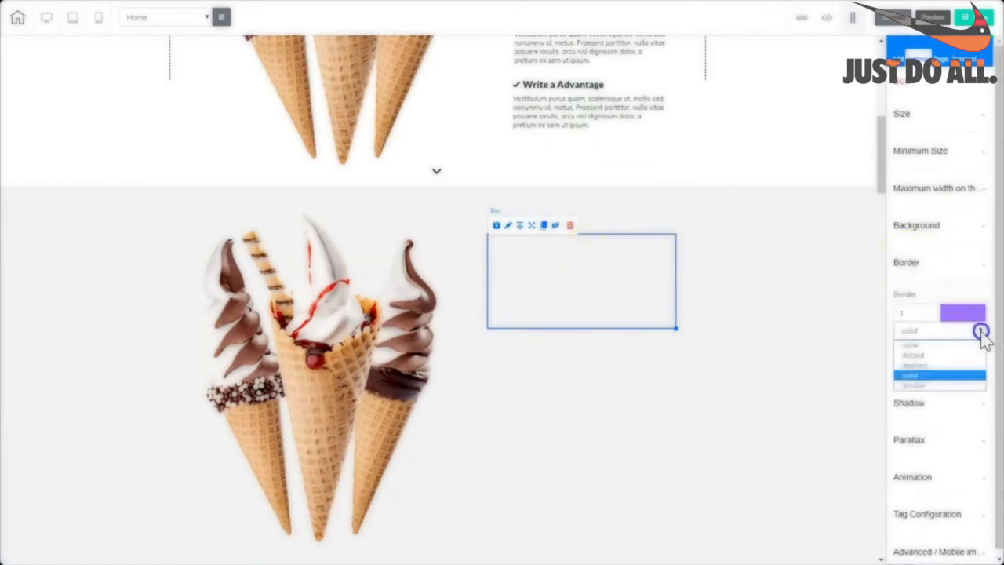
click(911, 346)
click(540, 255)
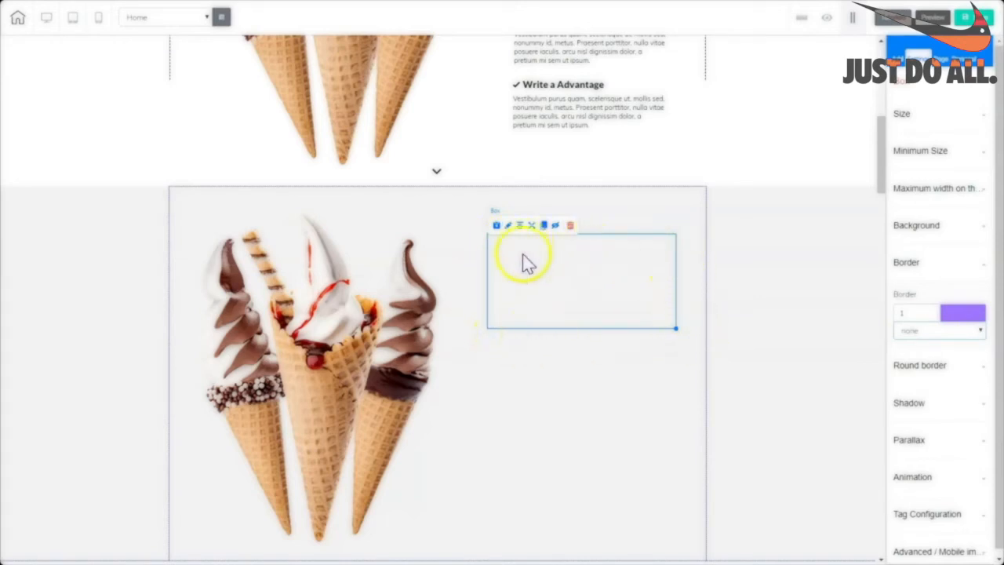
click(543, 289)
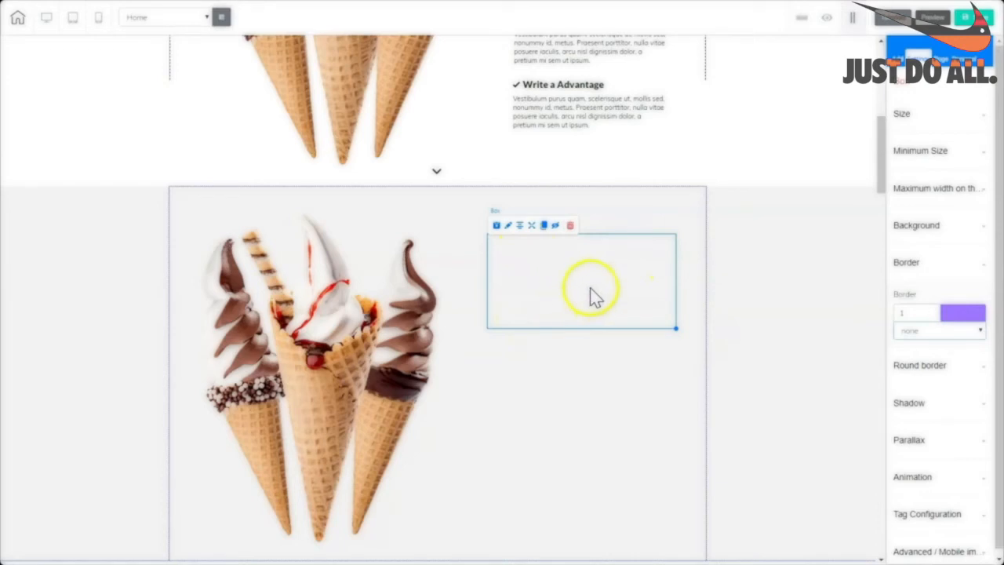
drag(676, 328, 695, 329)
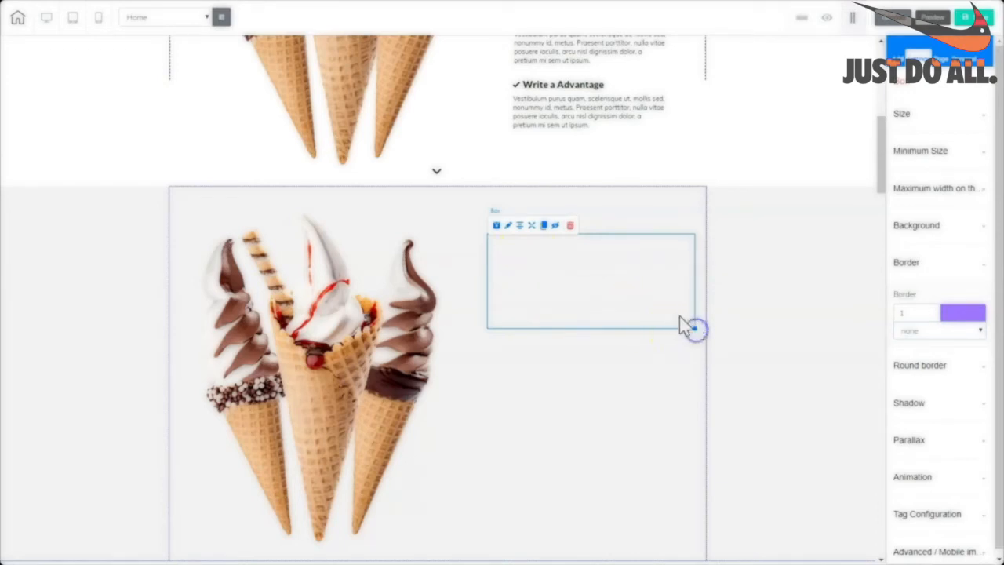
Place a Title H5 heading inside the empty box.
click(532, 376)
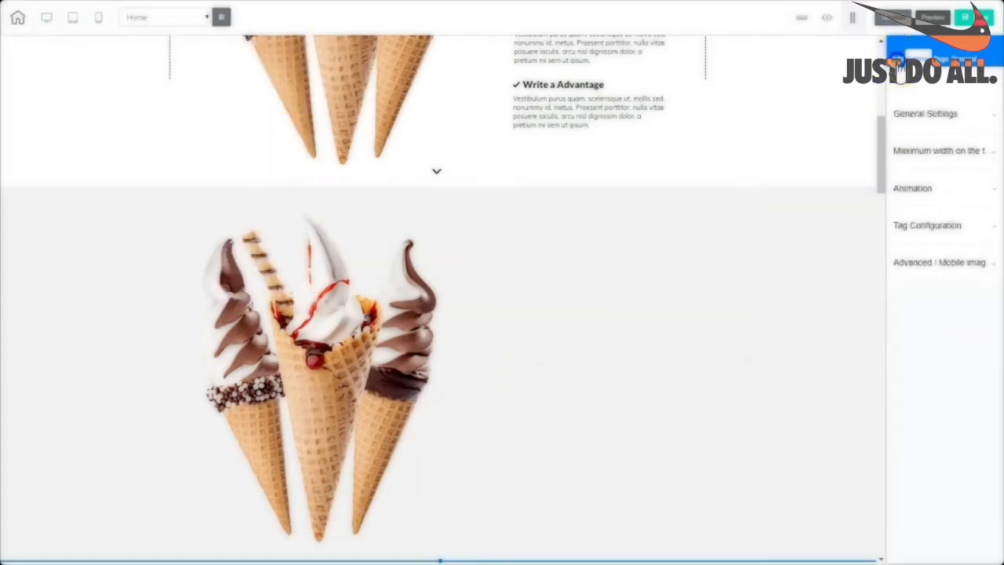
click(898, 66)
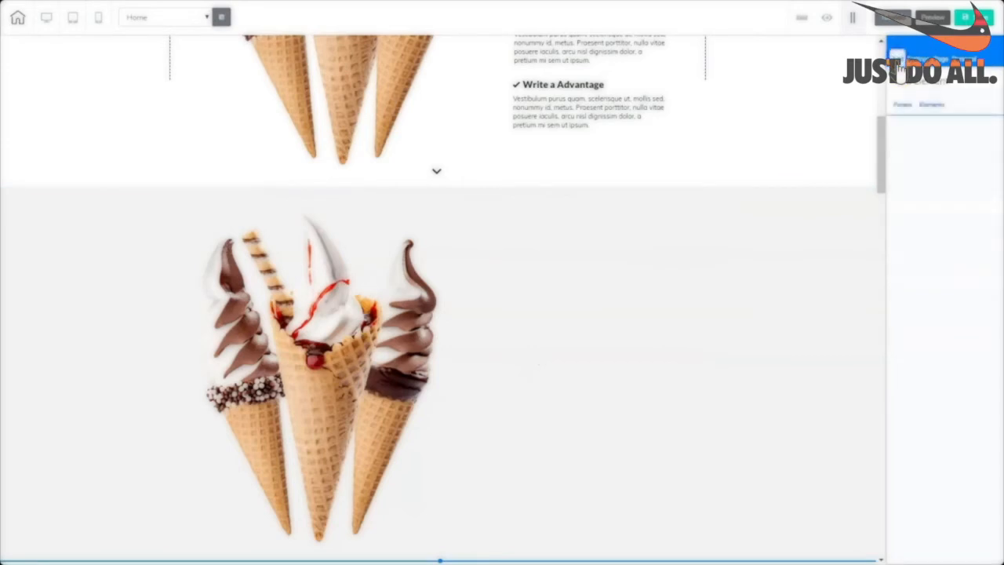
click(932, 112)
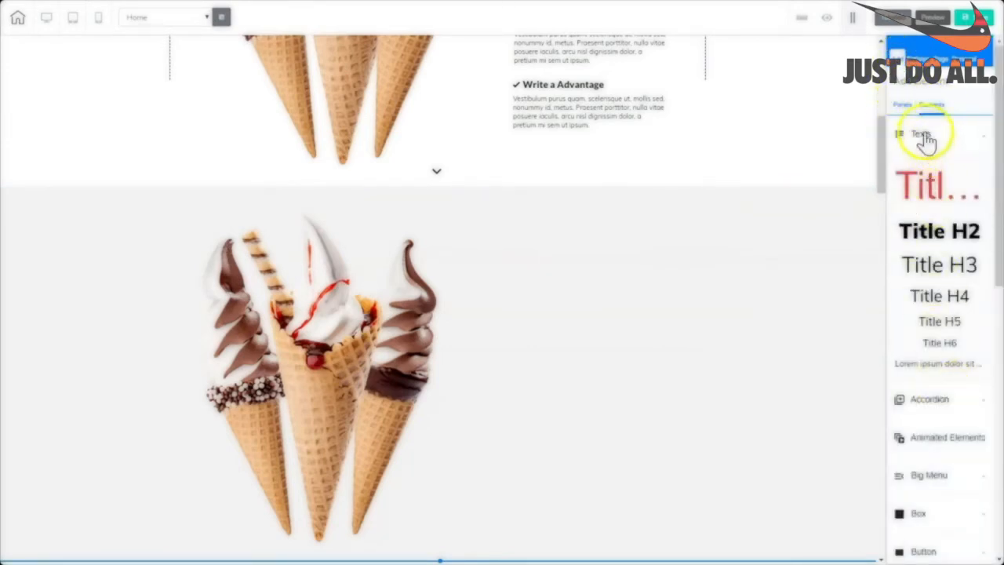
click(936, 322)
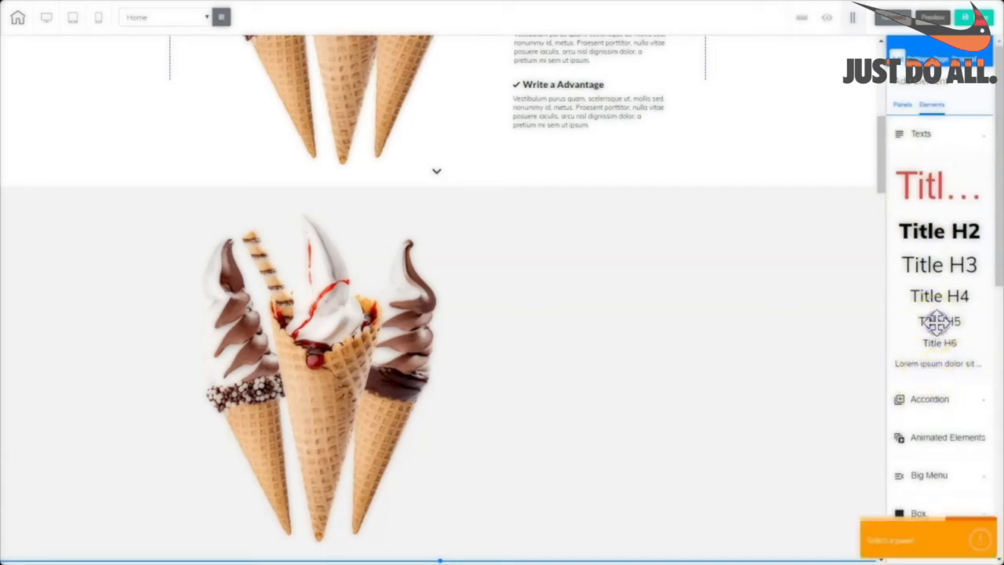
drag(937, 322, 542, 269)
Change the heading text to a left-aligned 'Write An Advantage'.
click(595, 252)
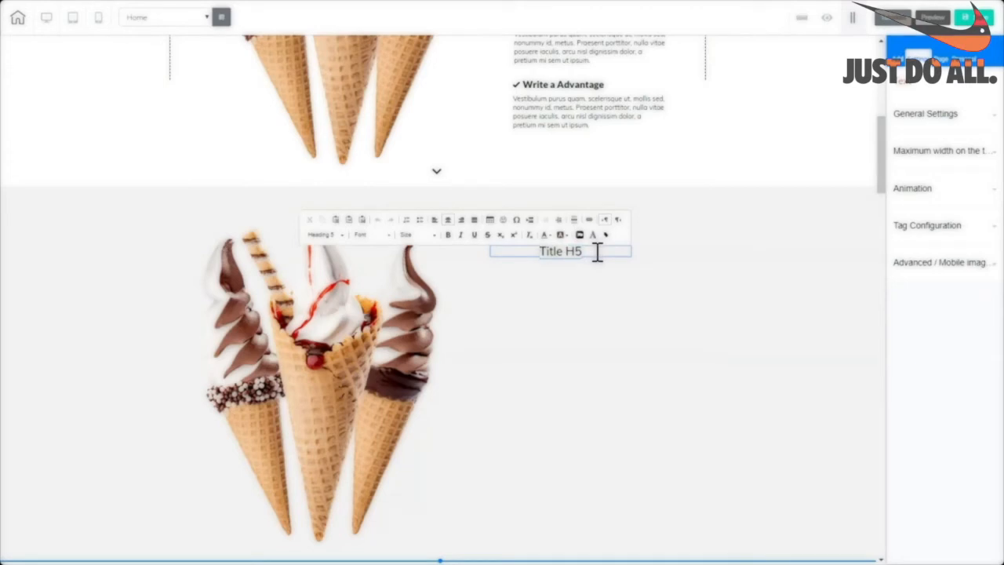
triple_click(597, 252)
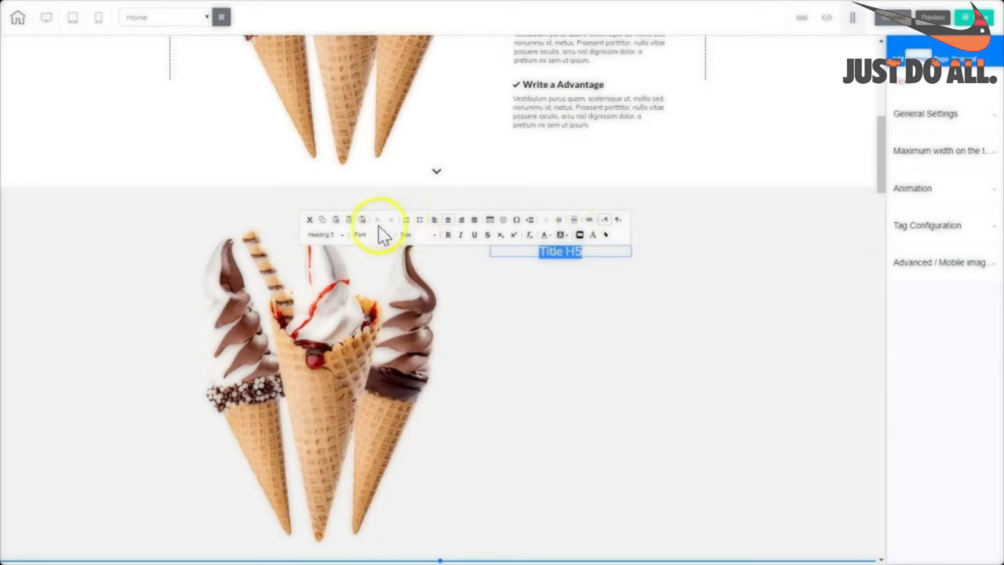
click(434, 221)
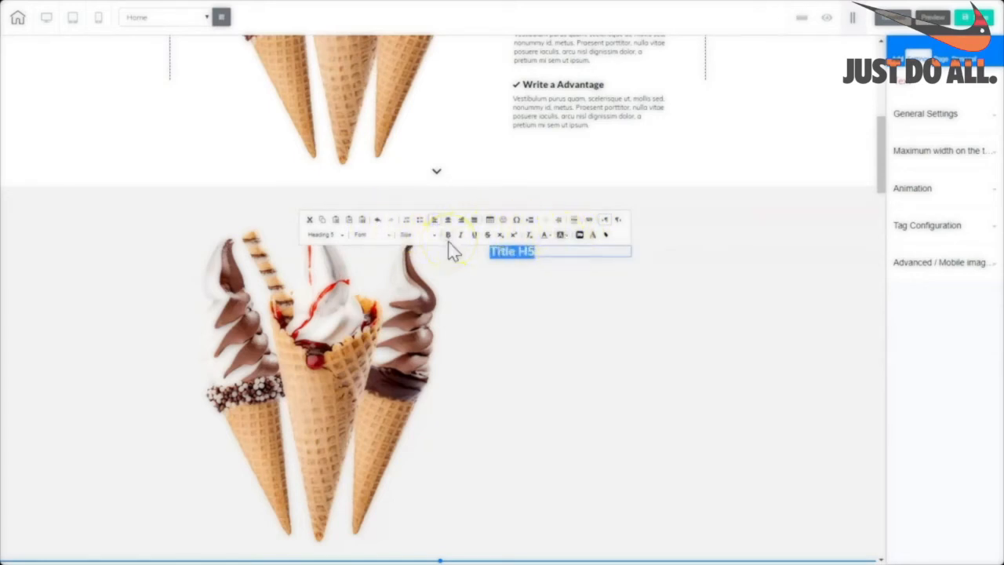
text(Write a Advantage)
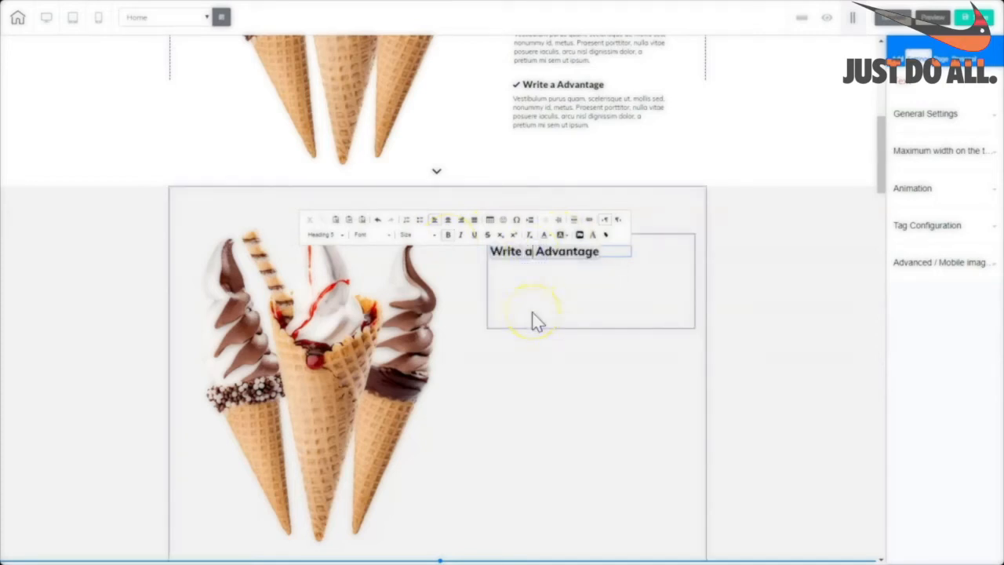
key(BackSpace)
text(An)
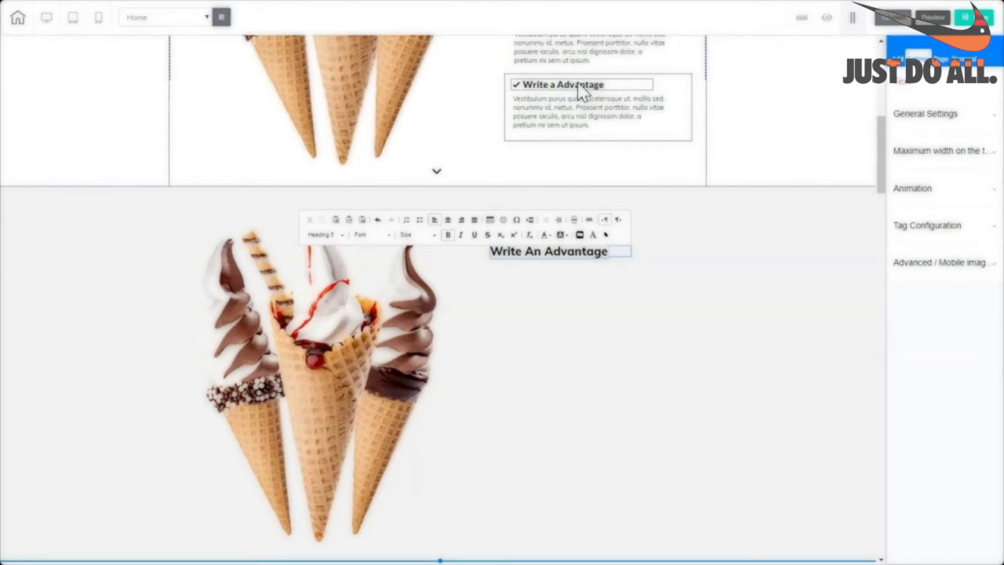
click(519, 94)
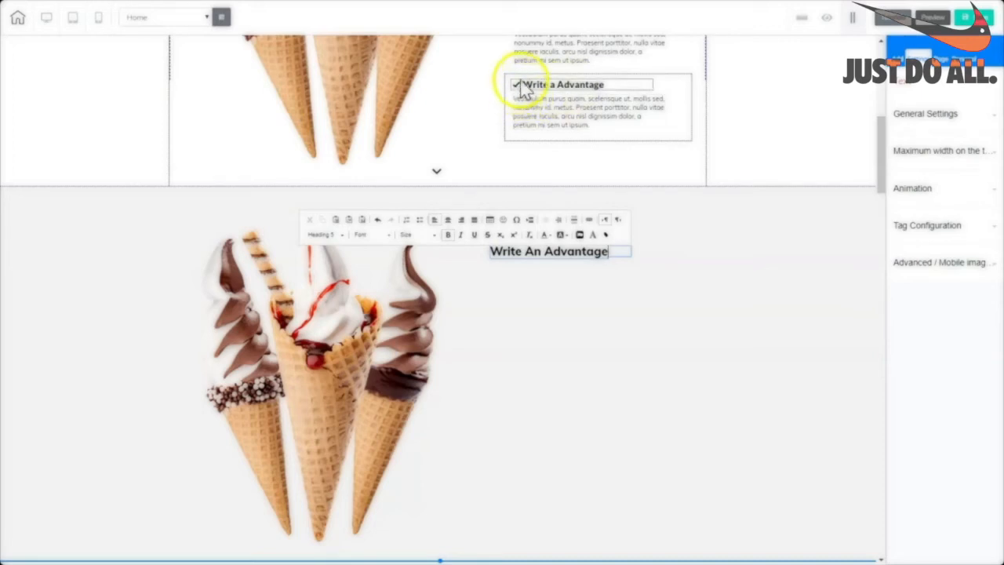
click(492, 251)
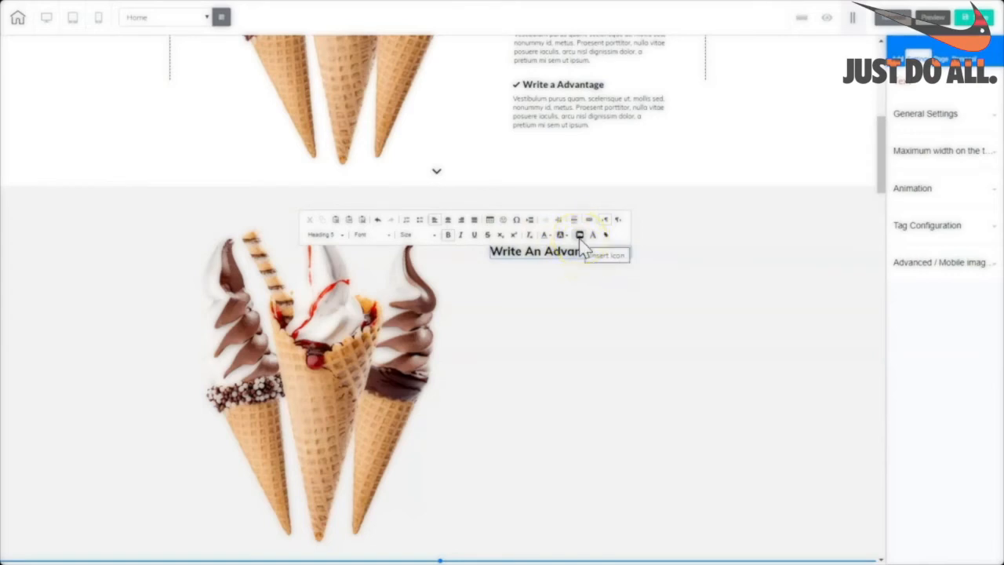
Insert a check-mark icon, found by searching 'check', before the heading.
click(581, 239)
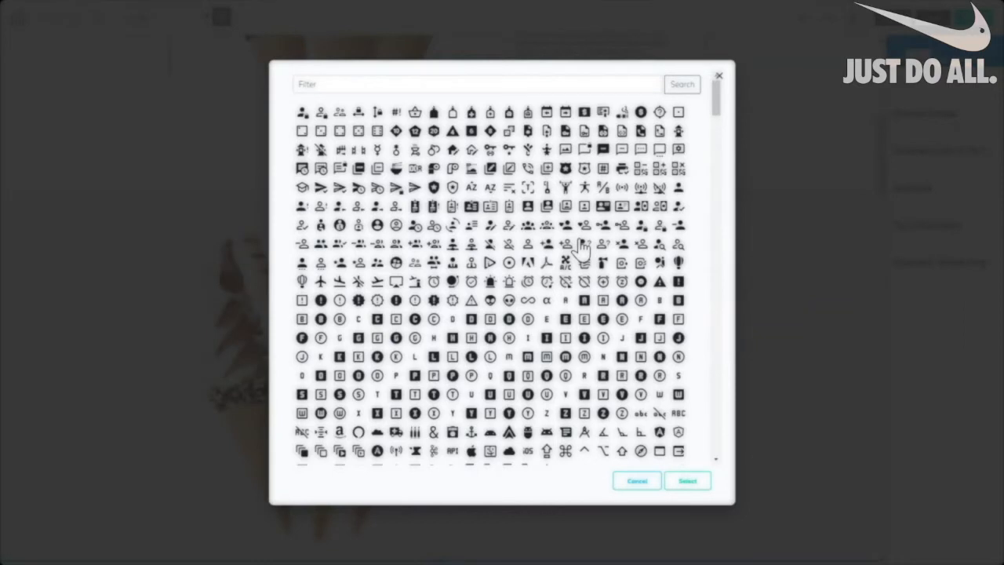
click(328, 83)
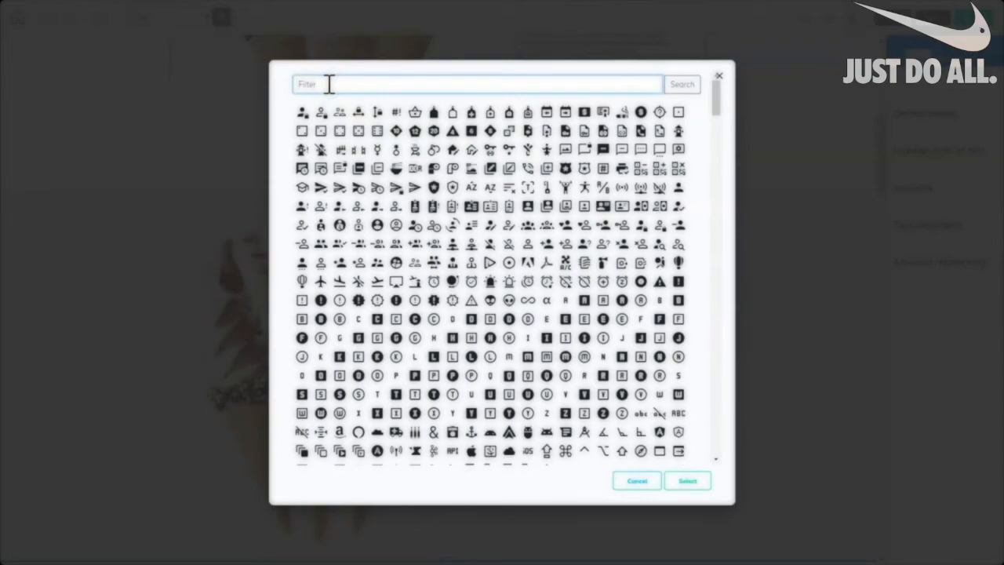
text(eck)
click(676, 86)
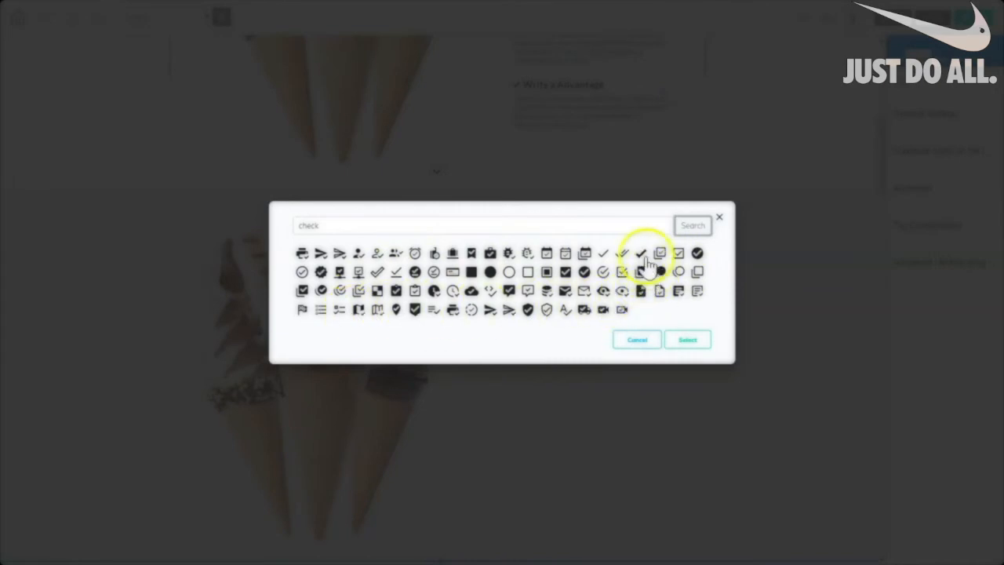
click(640, 254)
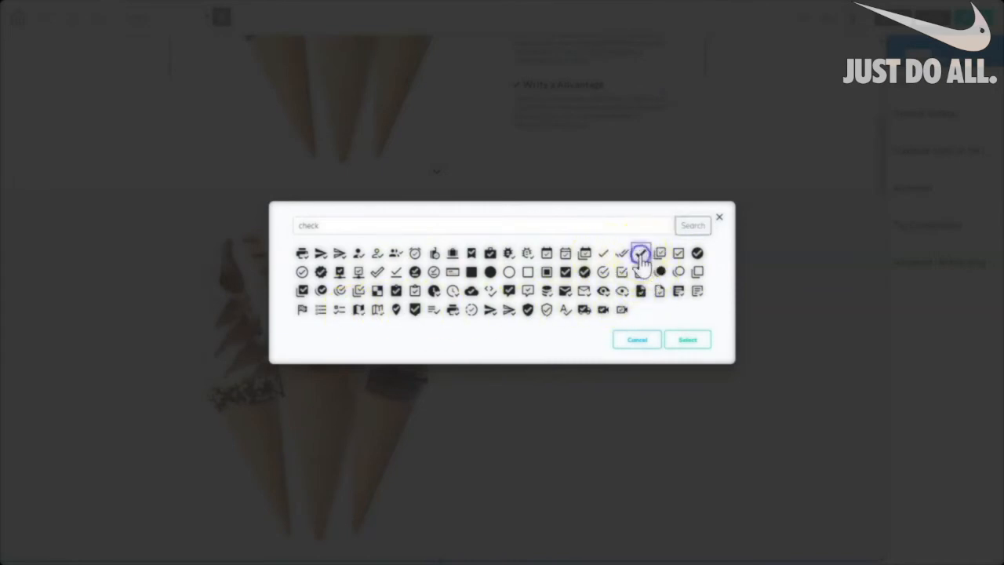
click(688, 341)
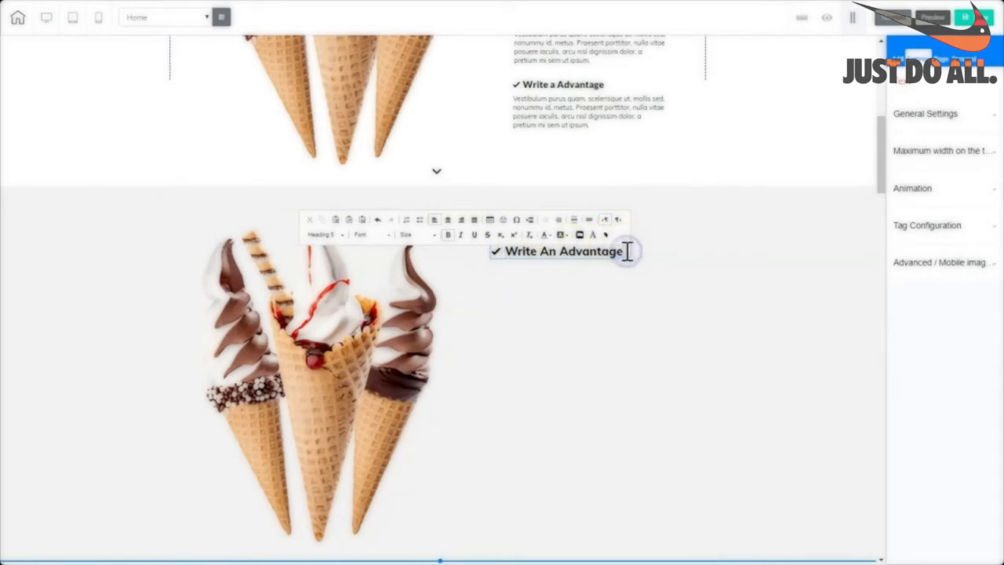
Make the whole '✔ Write An Advantage' heading bold again.
drag(628, 251, 476, 261)
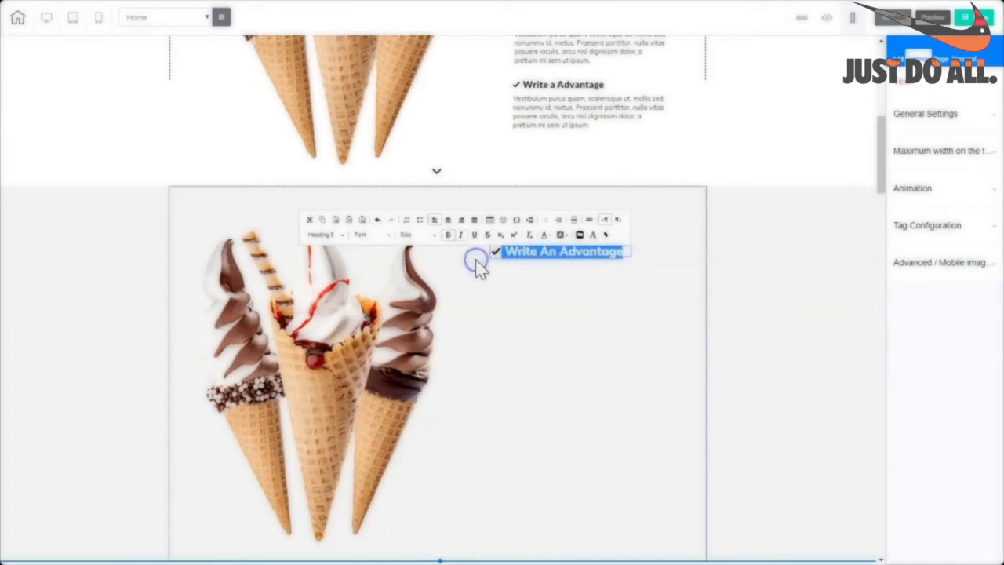
click(449, 235)
click(449, 236)
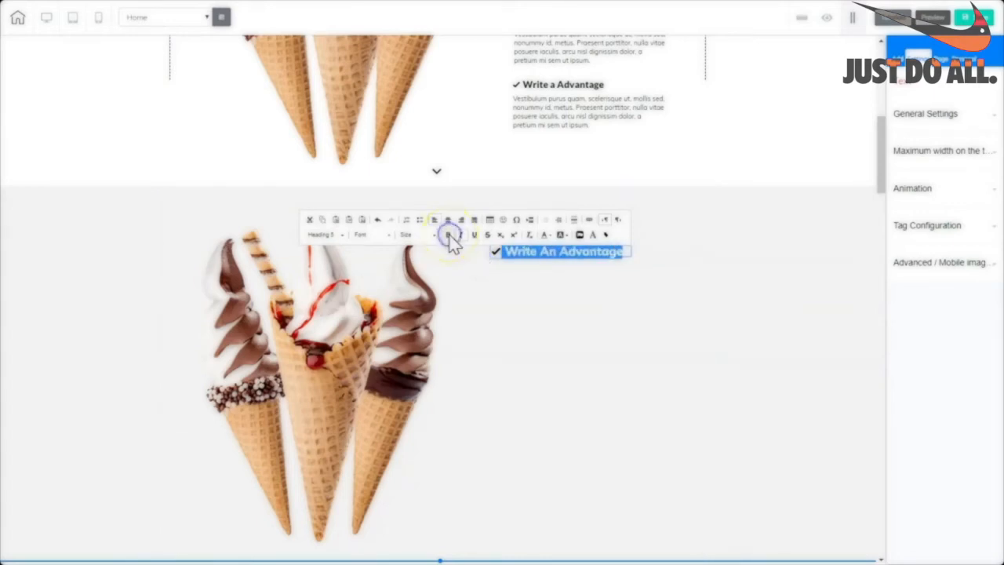
click(529, 256)
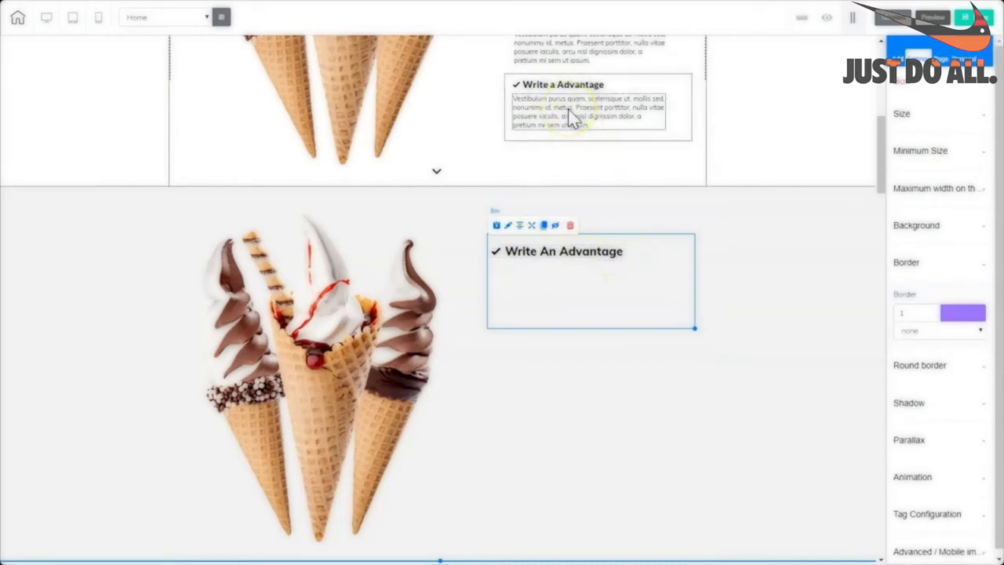
Select the full description paragraph in the upper section.
click(596, 129)
double_click(606, 131)
drag(592, 120, 508, 98)
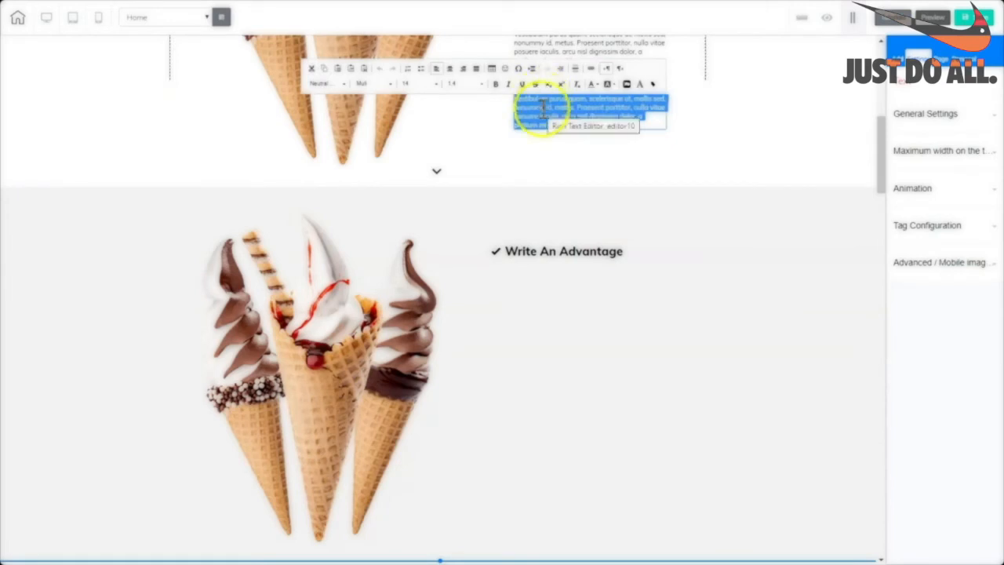
Paste the 'Vestibulum purus quam…' description under Write An Advantage and shrink its box to fit.
right_click(543, 109)
click(558, 127)
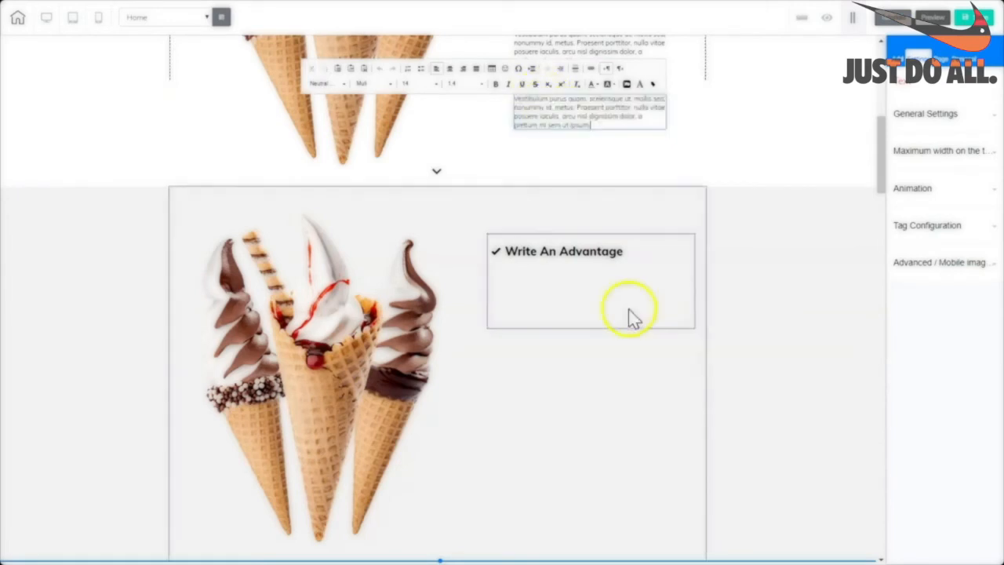
click(662, 304)
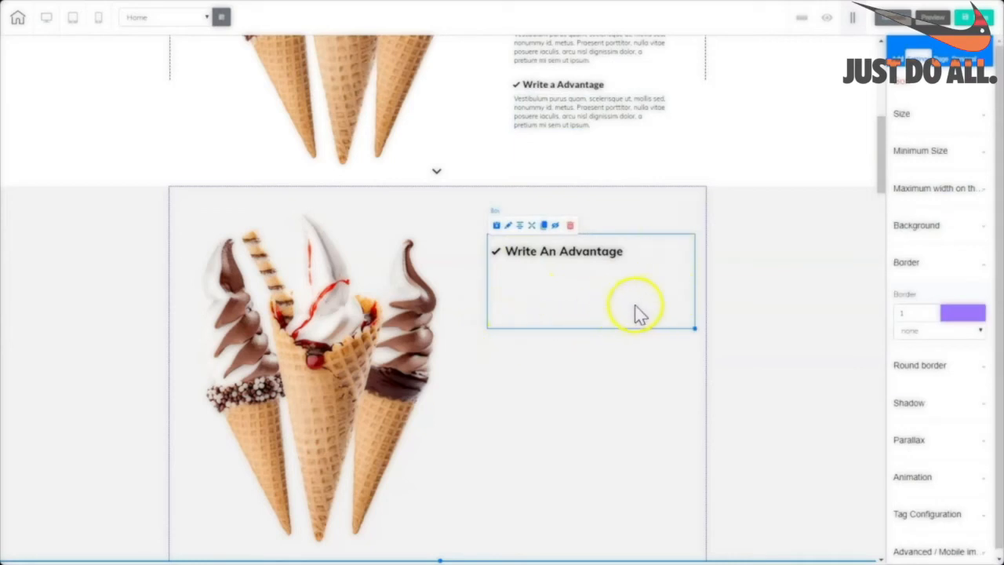
click(896, 58)
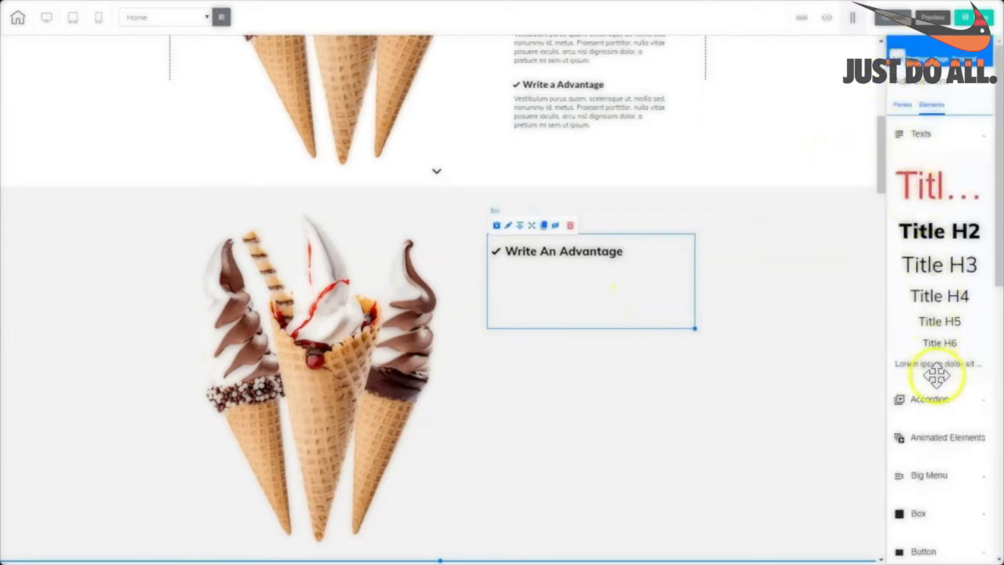
drag(933, 368, 513, 274)
click(533, 271)
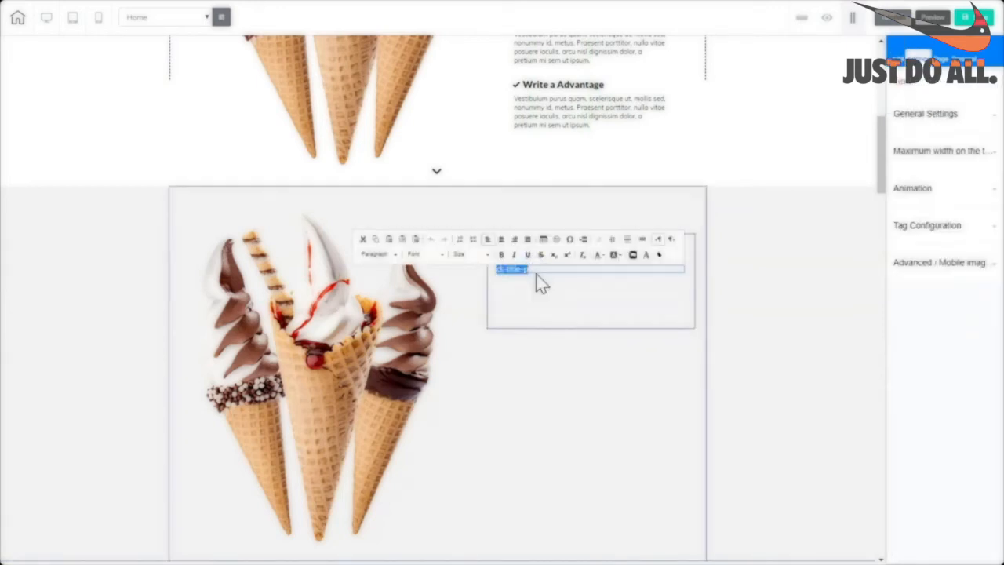
click(550, 284)
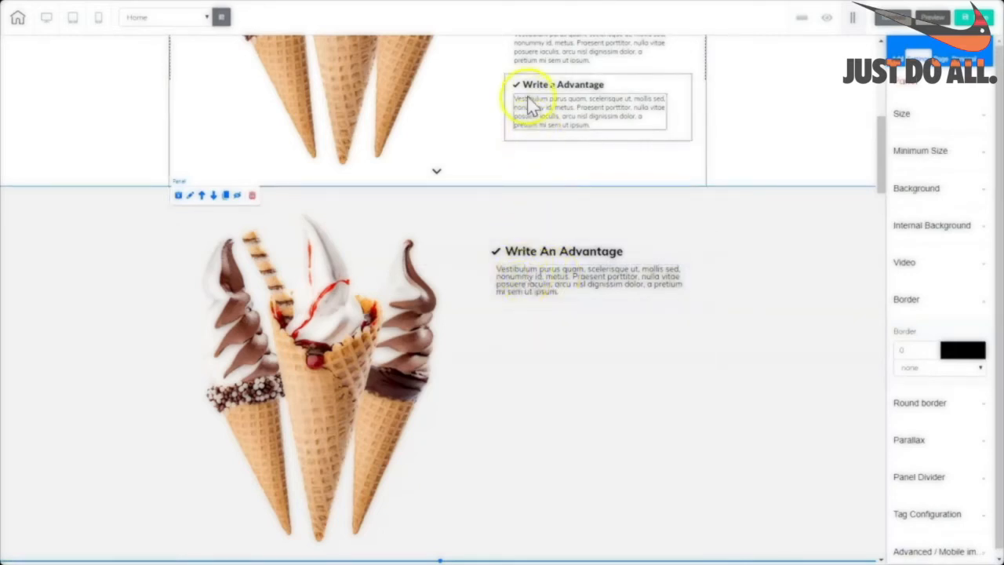
click(545, 320)
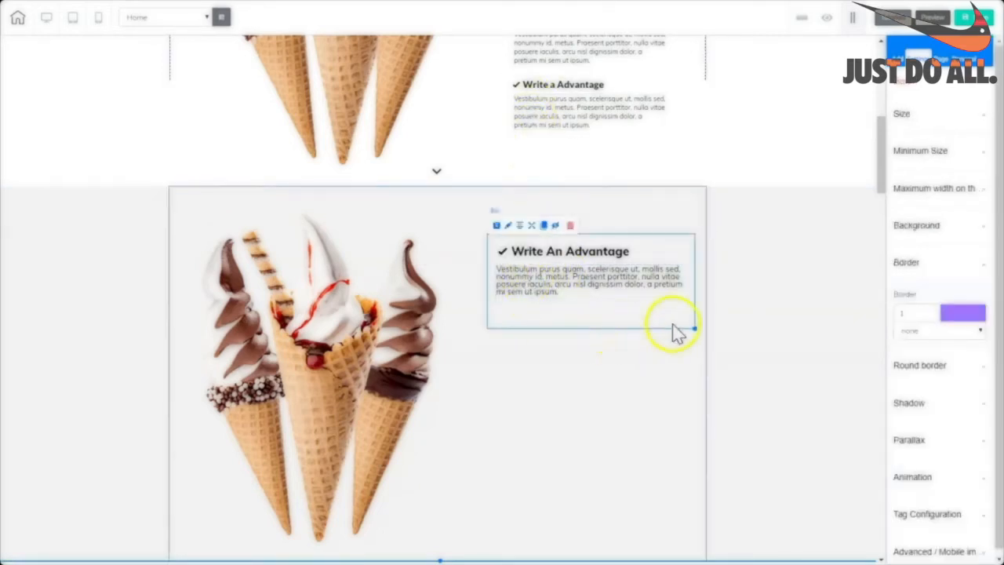
drag(695, 328, 693, 311)
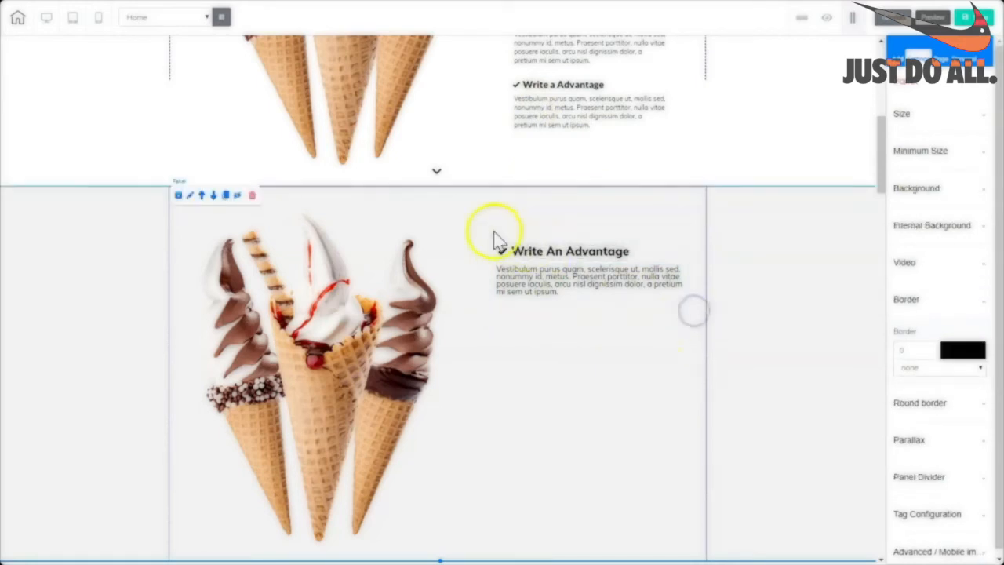
Reposition the Write An Advantage box, then duplicate it and place the copy below the first.
click(688, 243)
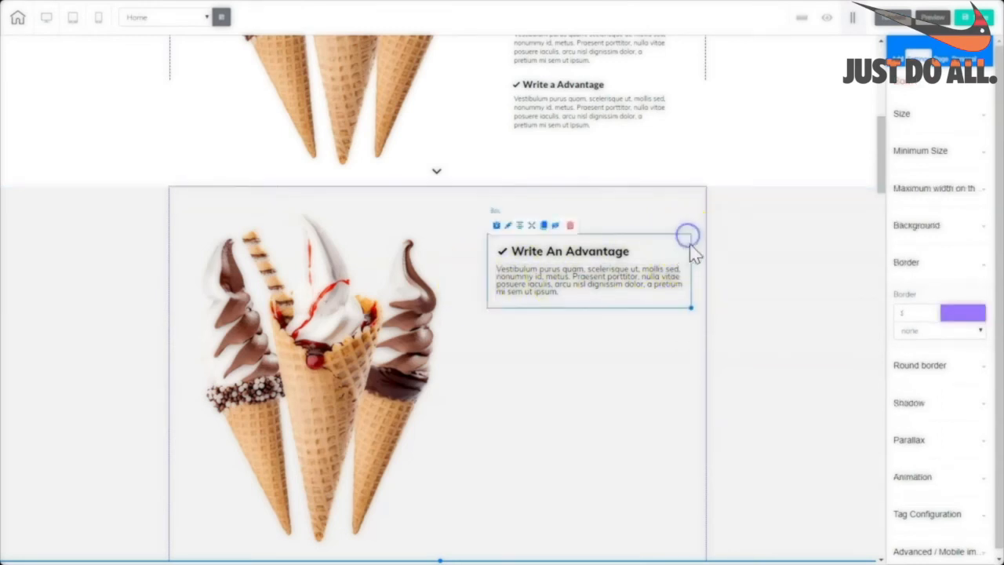
mouse_move(685, 251)
mouse_down()
mouse_move(627, 231)
mouse_move(656, 290)
mouse_move(657, 428)
mouse_move(661, 316)
mouse_move(591, 233)
mouse_move(675, 236)
mouse_move(703, 260)
mouse_move(670, 266)
mouse_move(686, 248)
mouse_move(673, 243)
mouse_move(690, 243)
mouse_up()
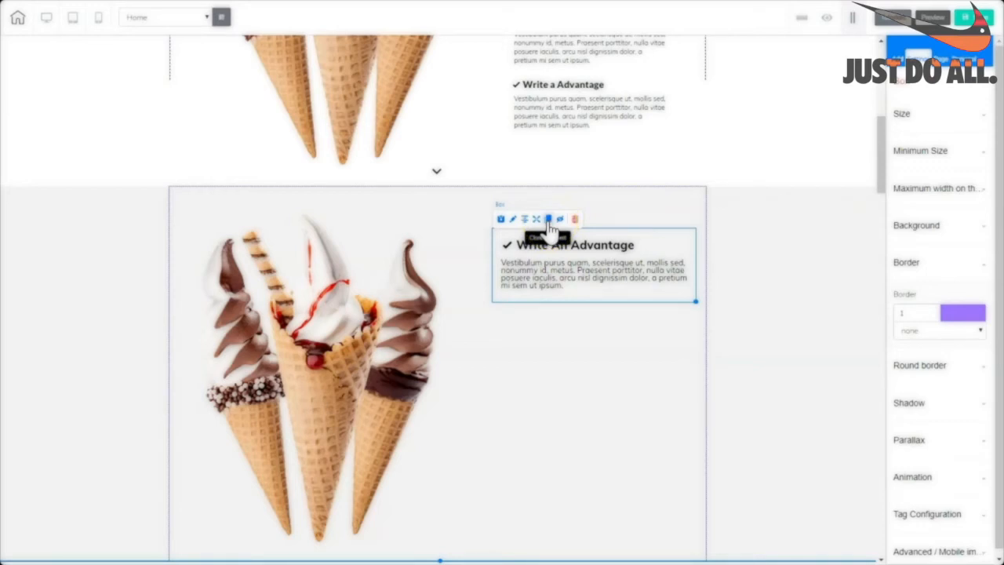
mouse_move(549, 228)
mouse_down()
mouse_move(509, 266)
mouse_move(513, 308)
mouse_up()
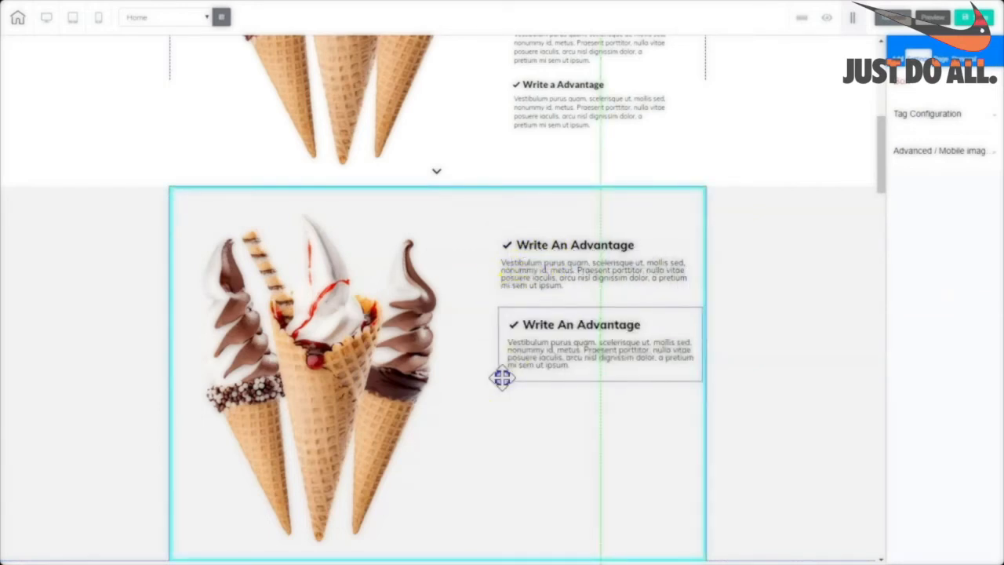
click(502, 378)
drag(554, 301, 521, 486)
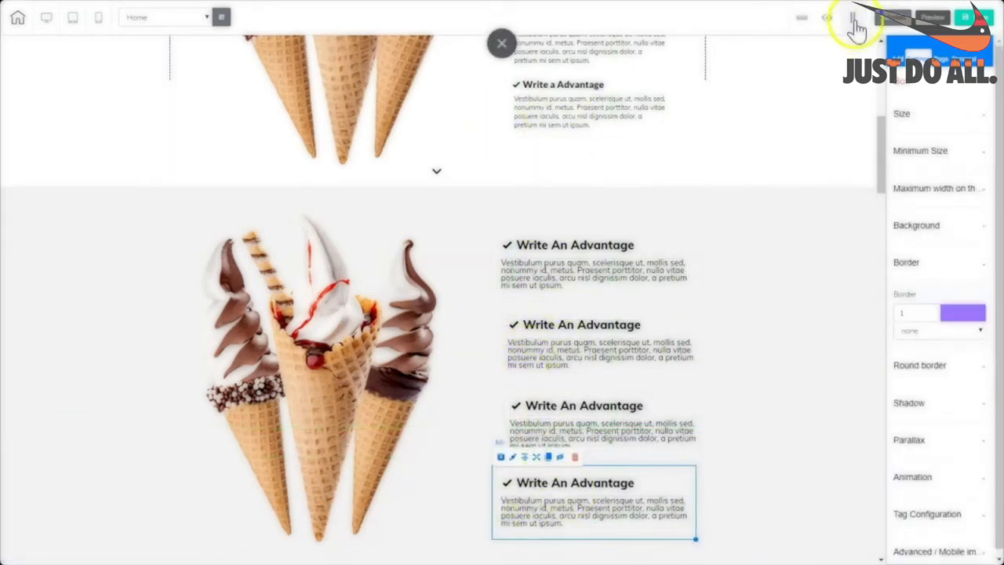
Show rulers, add a vertical guide mid-page, and snap the first two advantage boxes to it.
click(806, 18)
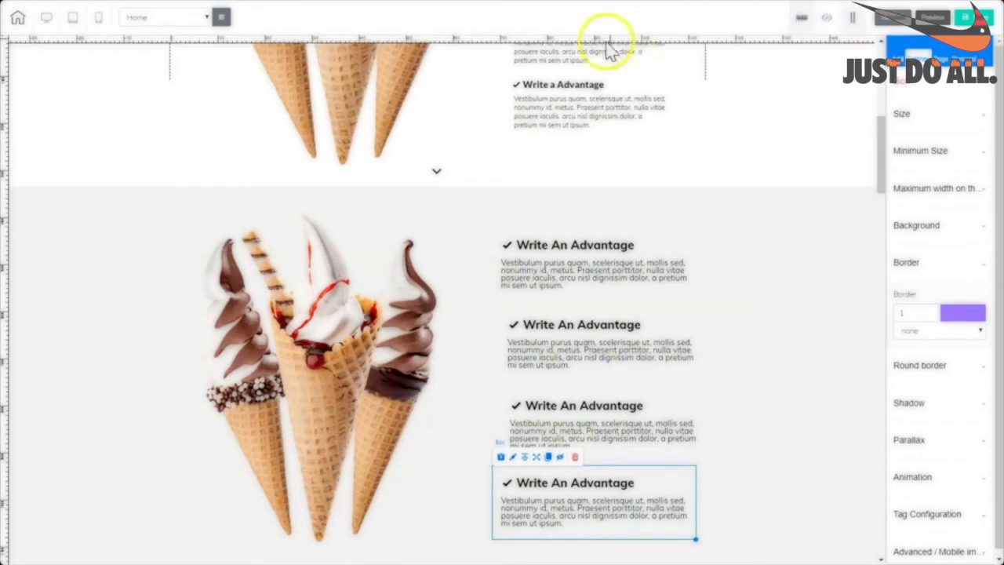
click(481, 40)
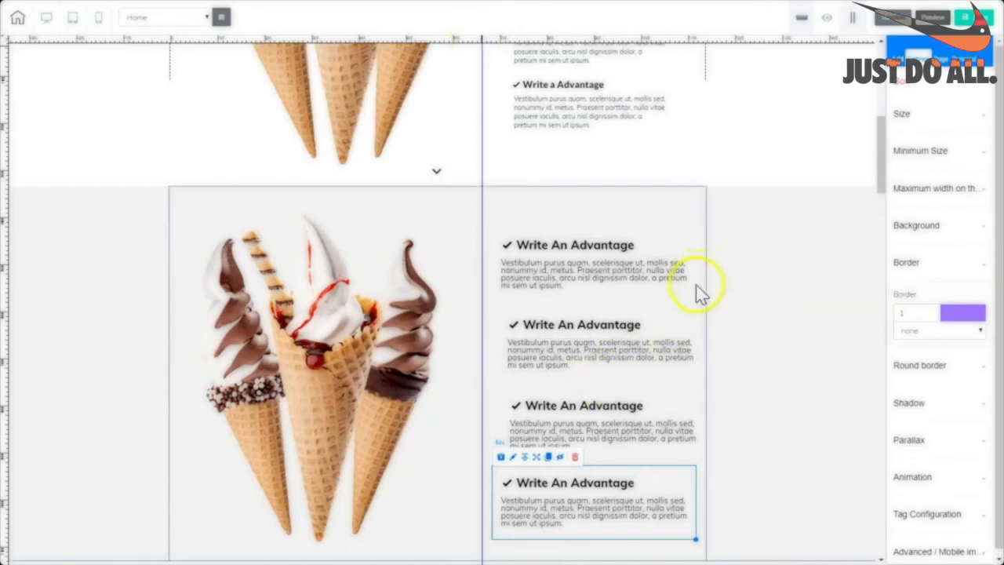
drag(693, 298, 678, 286)
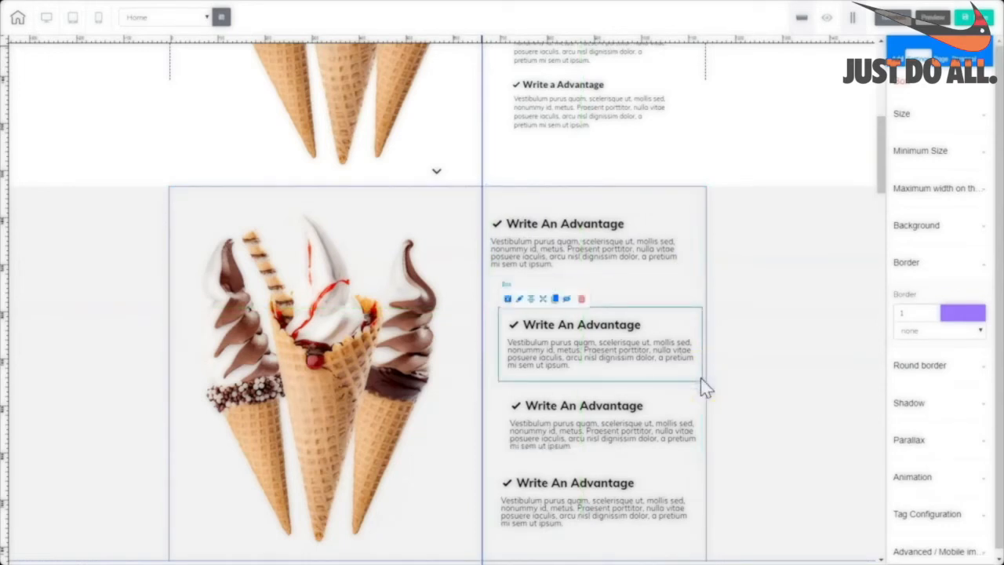
drag(700, 380, 688, 362)
Snap the third and fourth advantage boxes to the vertical guide.
click(701, 464)
drag(702, 463, 675, 432)
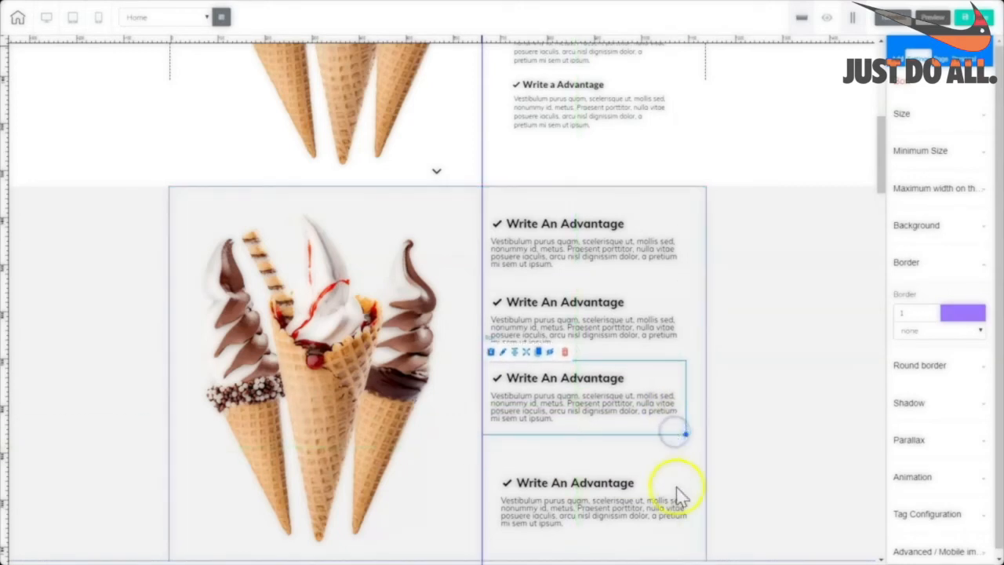
click(691, 538)
drag(687, 536, 674, 514)
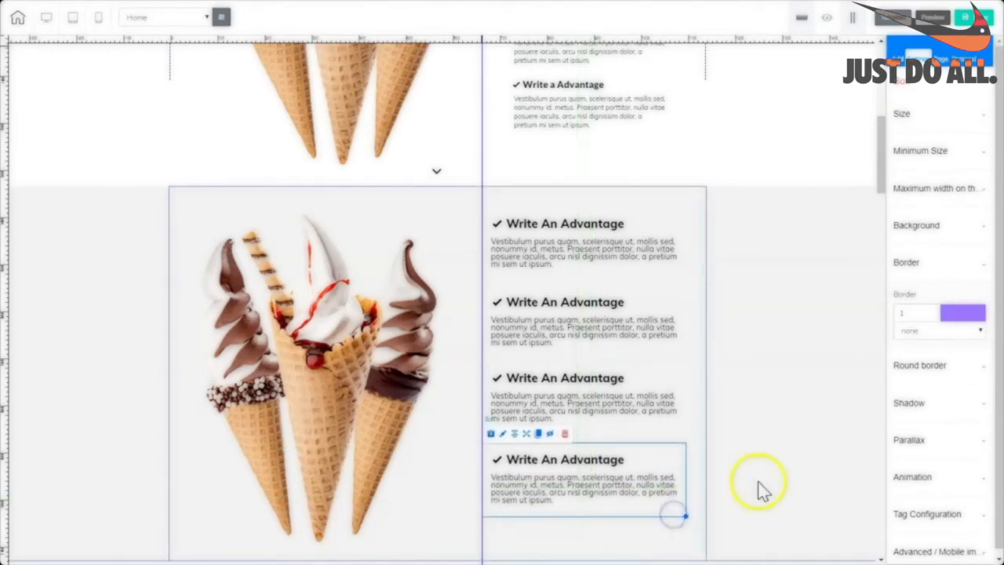
click(808, 469)
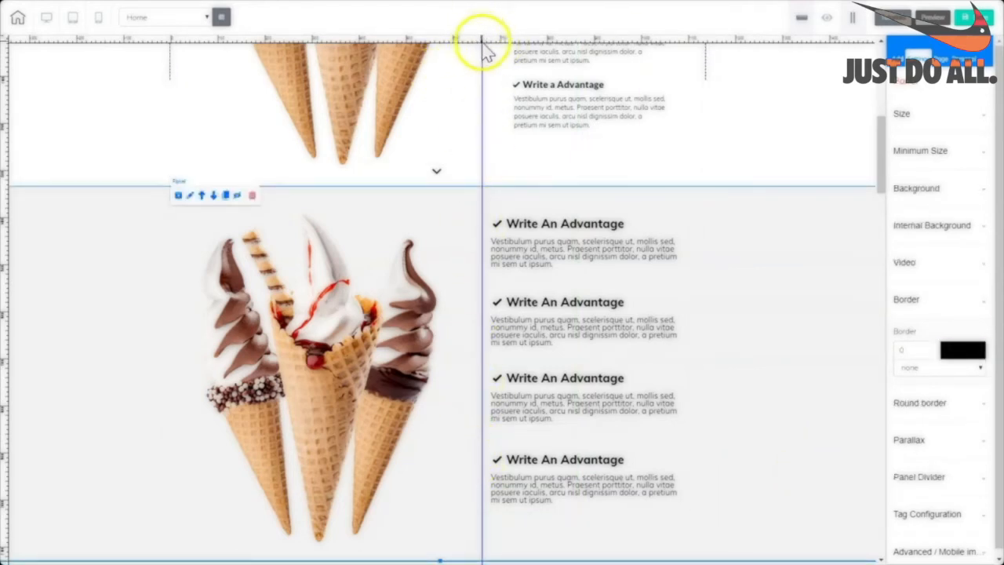
Select the ice-cream advantages section and view its background options.
click(880, 182)
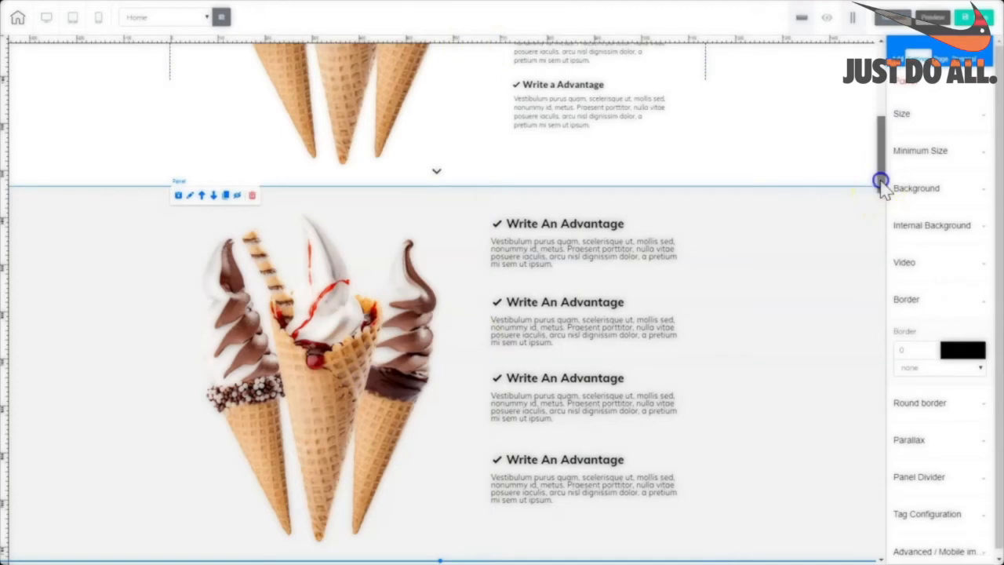
drag(879, 181, 880, 188)
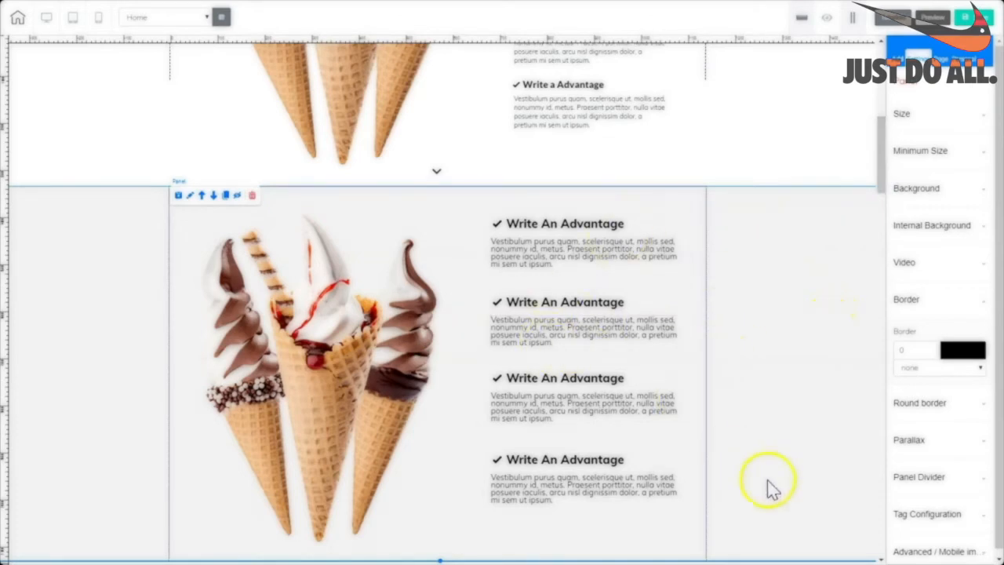
click(819, 321)
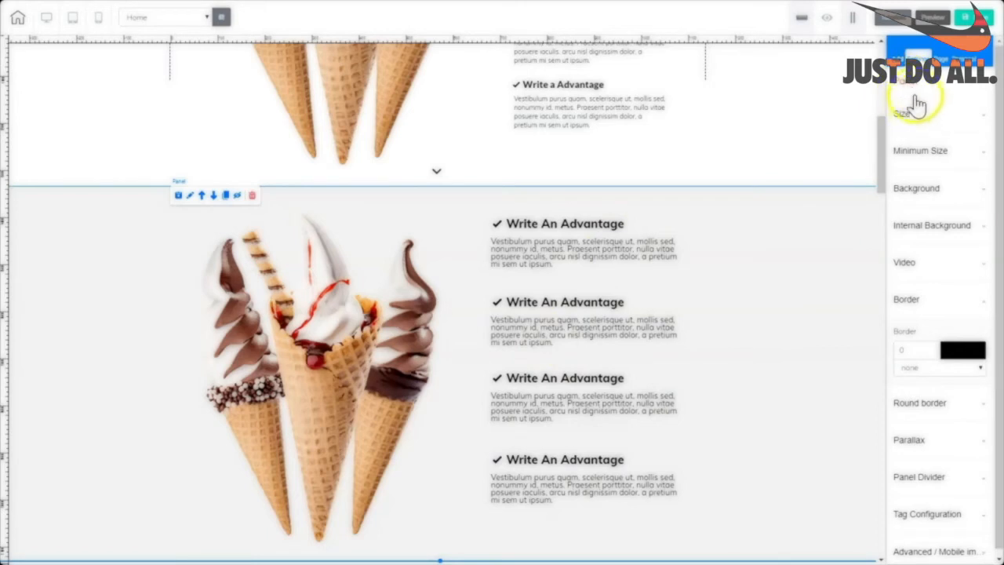
click(913, 192)
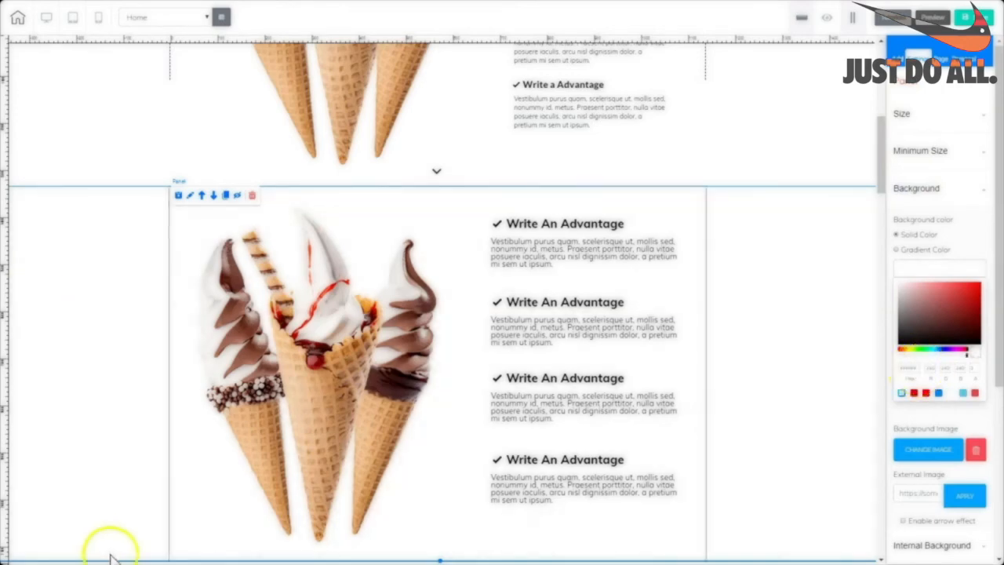
click(884, 182)
mouse_move(884, 182)
mouse_down()
mouse_move(881, 202)
mouse_move(880, 141)
mouse_move(880, 195)
mouse_up()
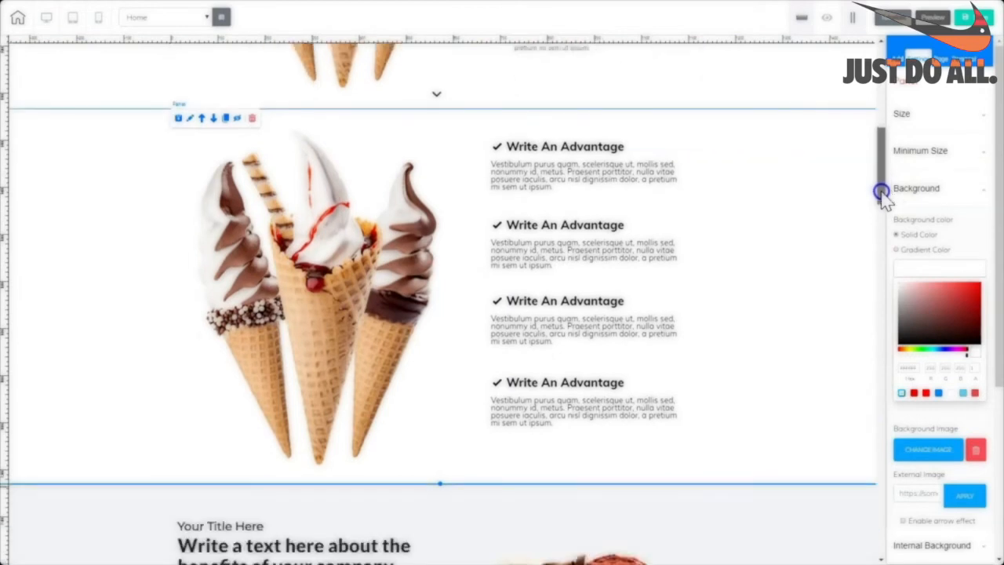
Shrink the cones image, shift it right, and raise the section's bottom edge.
click(340, 327)
drag(438, 465, 396, 423)
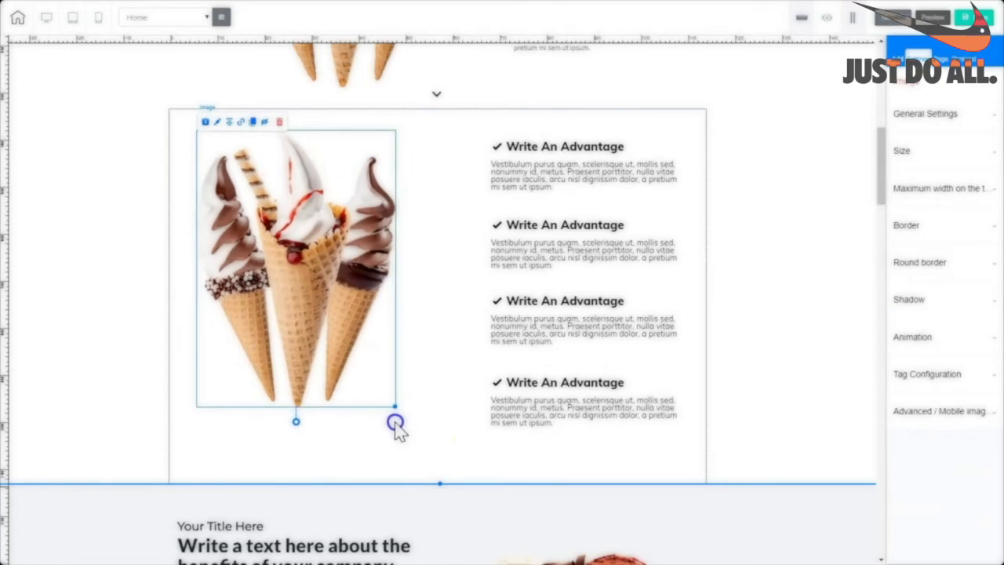
drag(310, 268, 361, 274)
drag(439, 484, 439, 457)
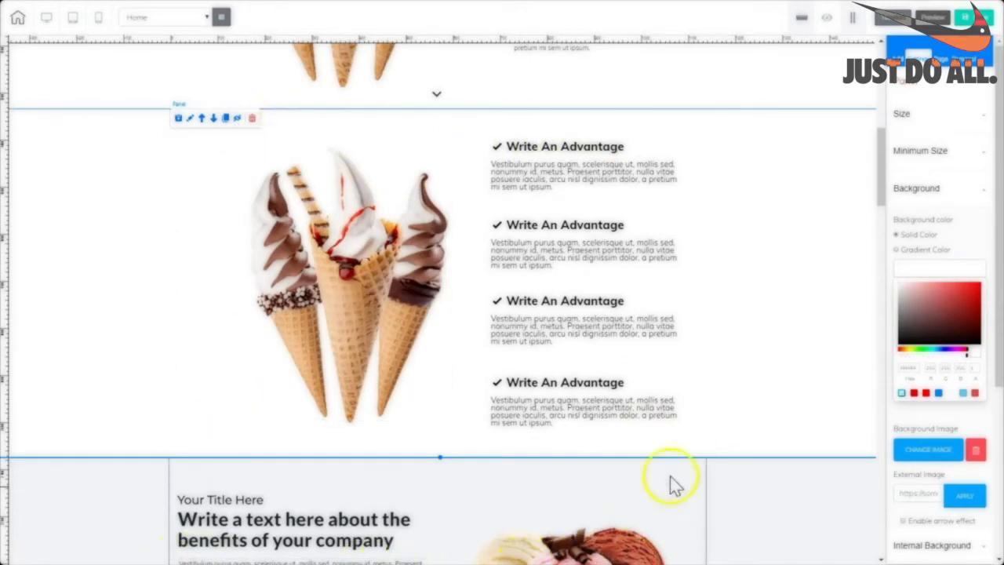
drag(880, 195, 884, 129)
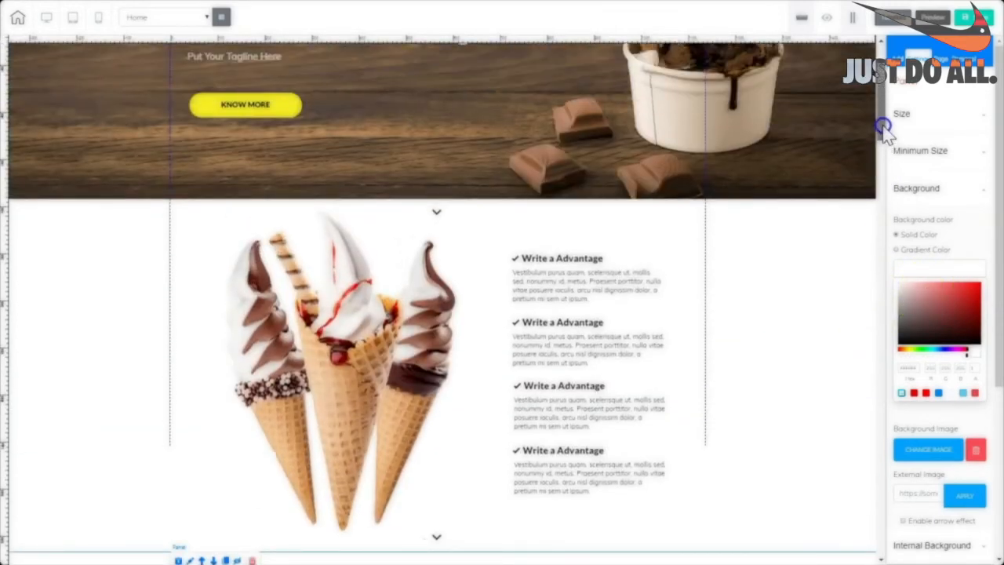
Delete the original advantages section and confirm the deletion.
click(780, 297)
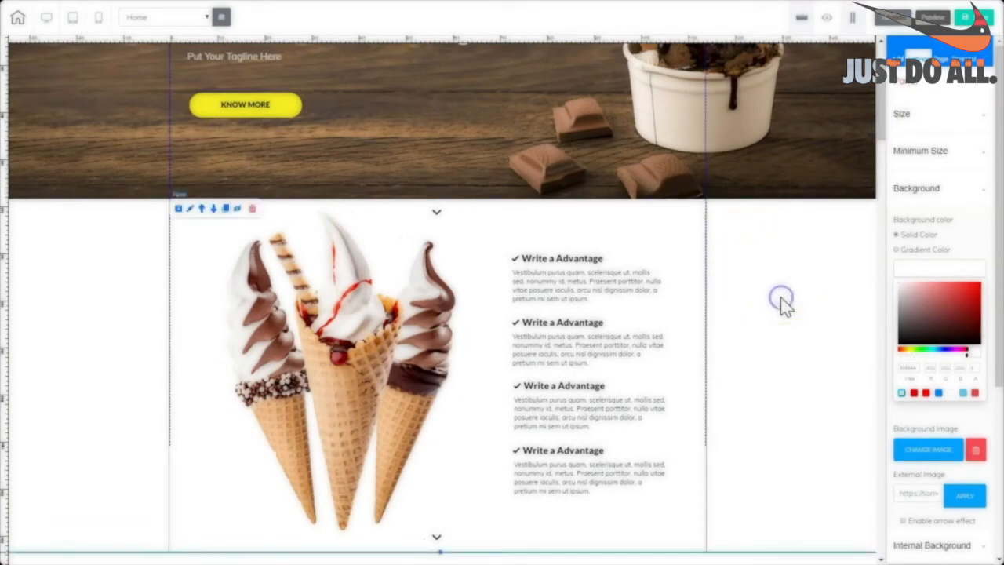
click(253, 210)
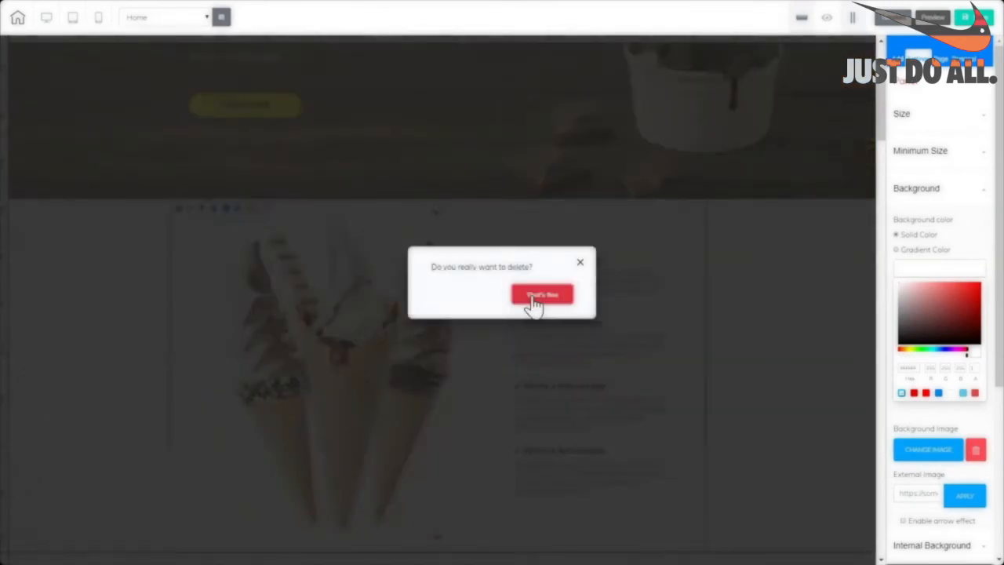
click(792, 310)
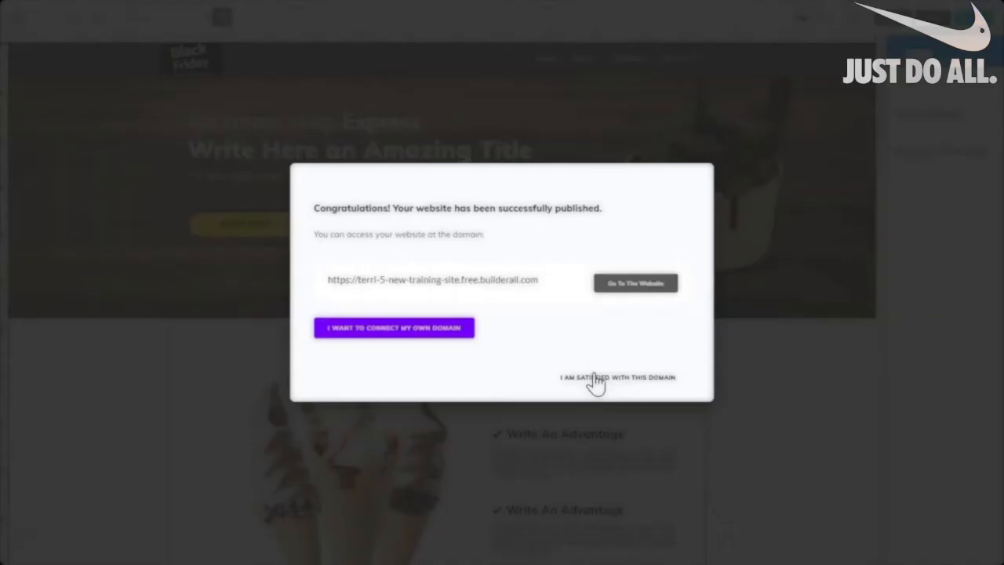
click(593, 378)
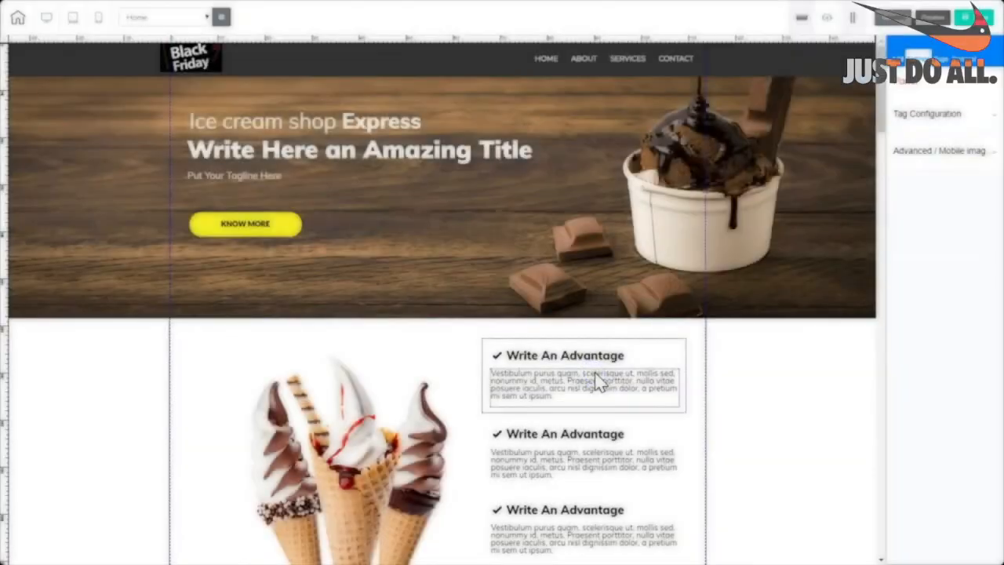
Select the remaining advantages section and its ice-cream scoops image.
click(604, 384)
scroll(868, 198, down, 7)
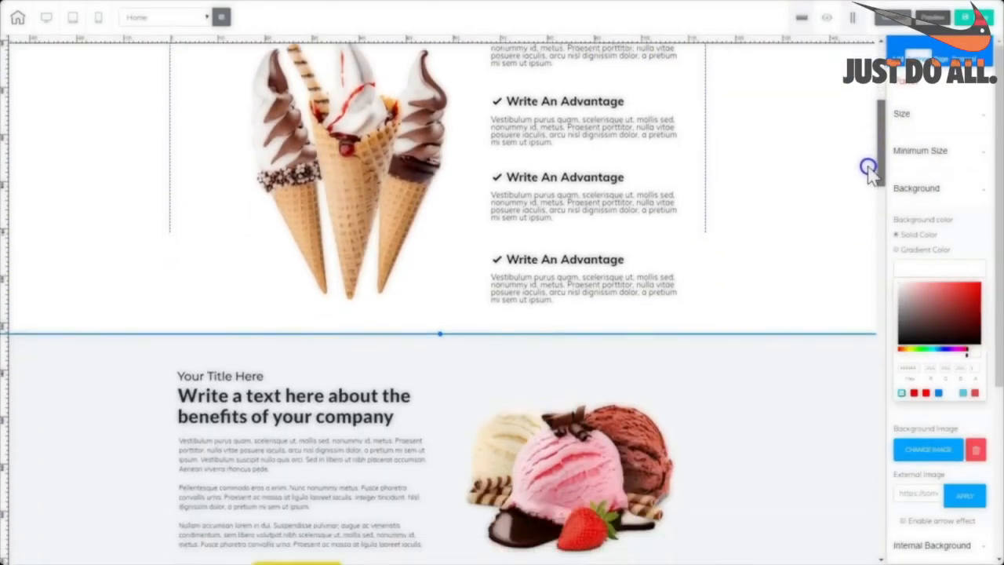
scroll(868, 198, down, 3)
scroll(869, 208, up, 2)
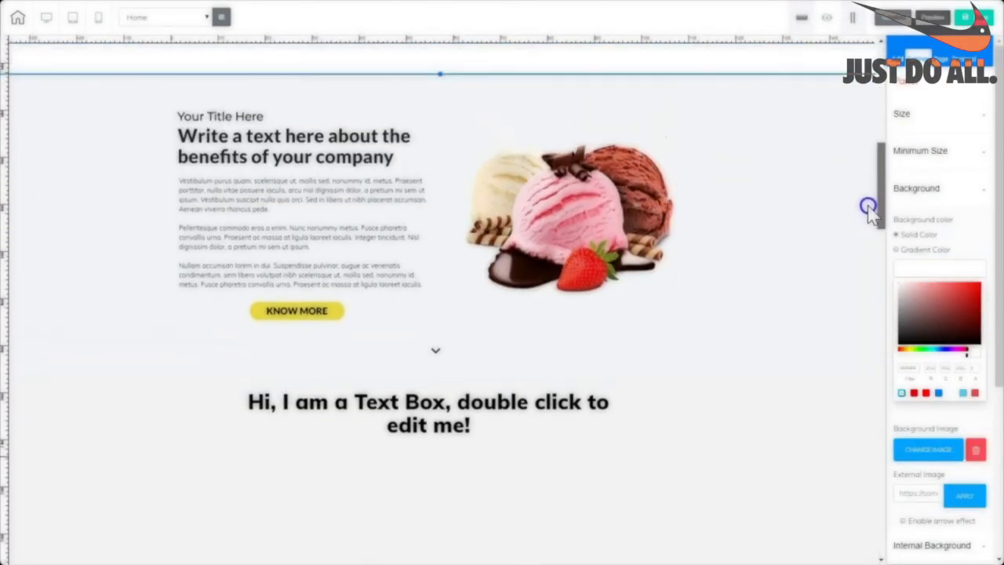
click(561, 227)
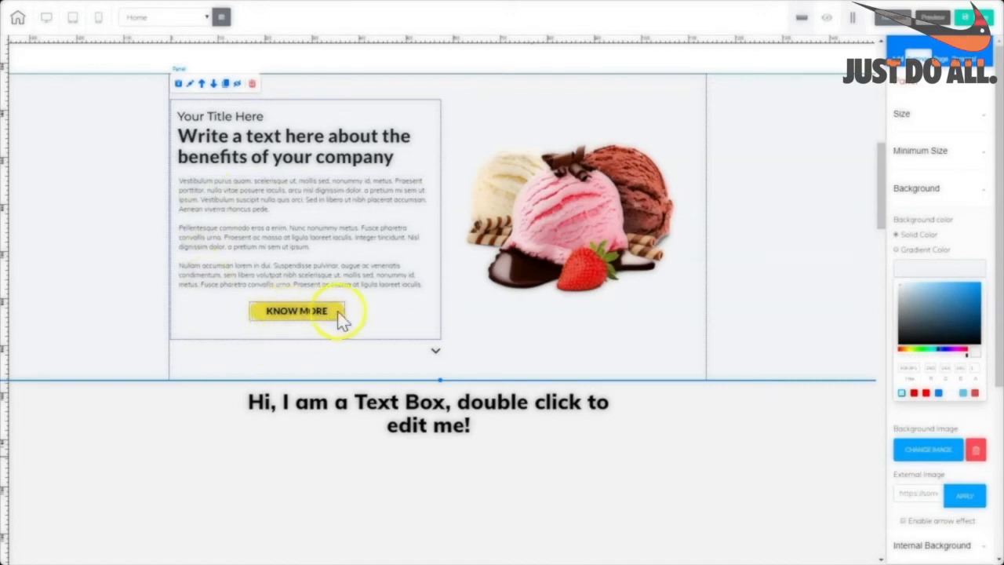
drag(882, 222, 875, 133)
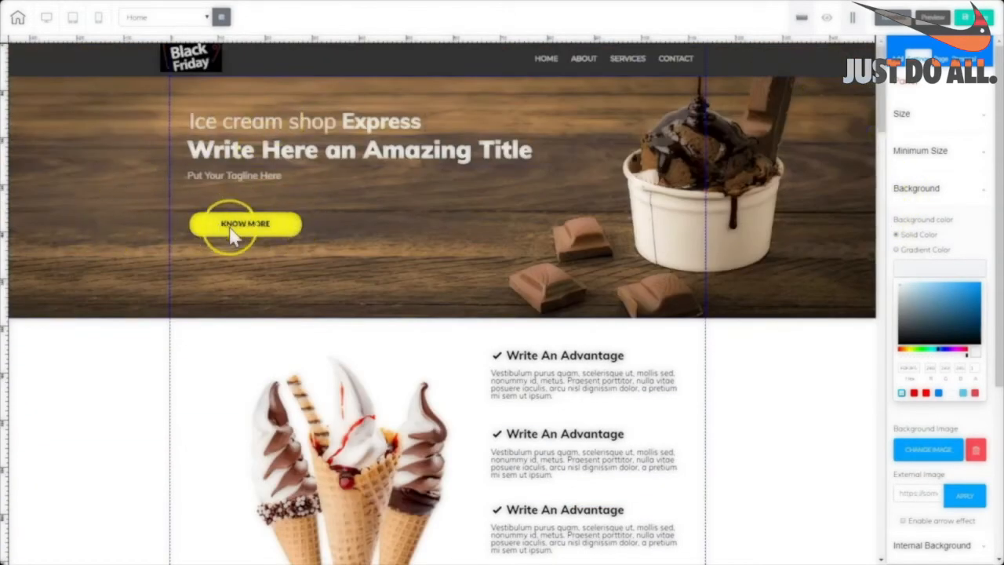
scroll(259, 227, down, 5)
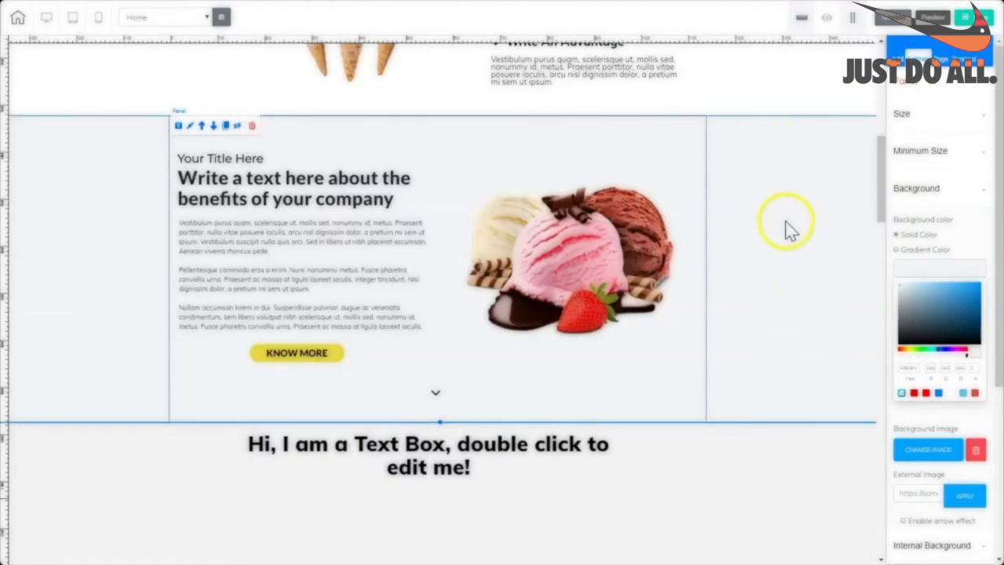
scroll(759, 378, down, 2)
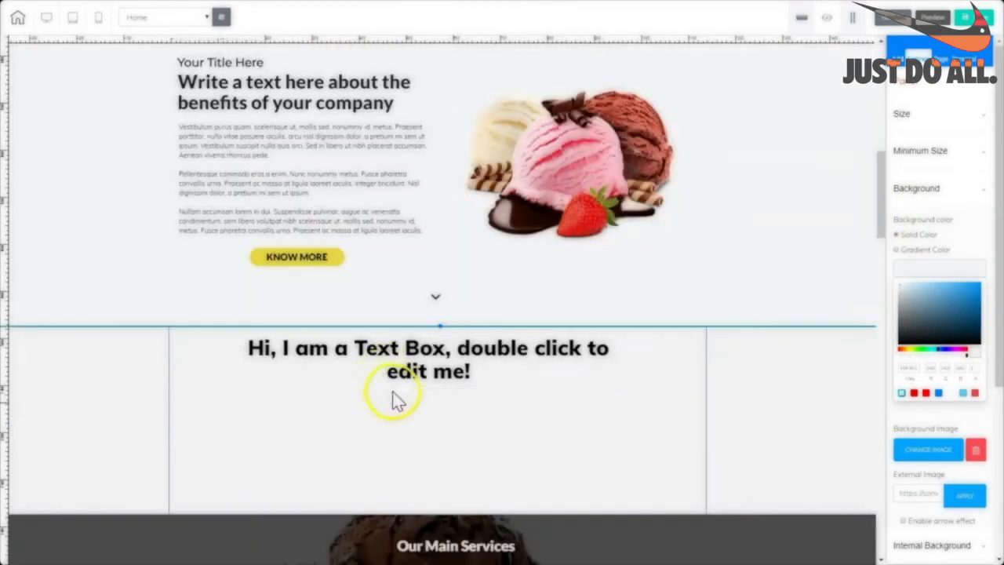
Replace the lower panel's placeholder text with the pasted benefits heading.
click(396, 354)
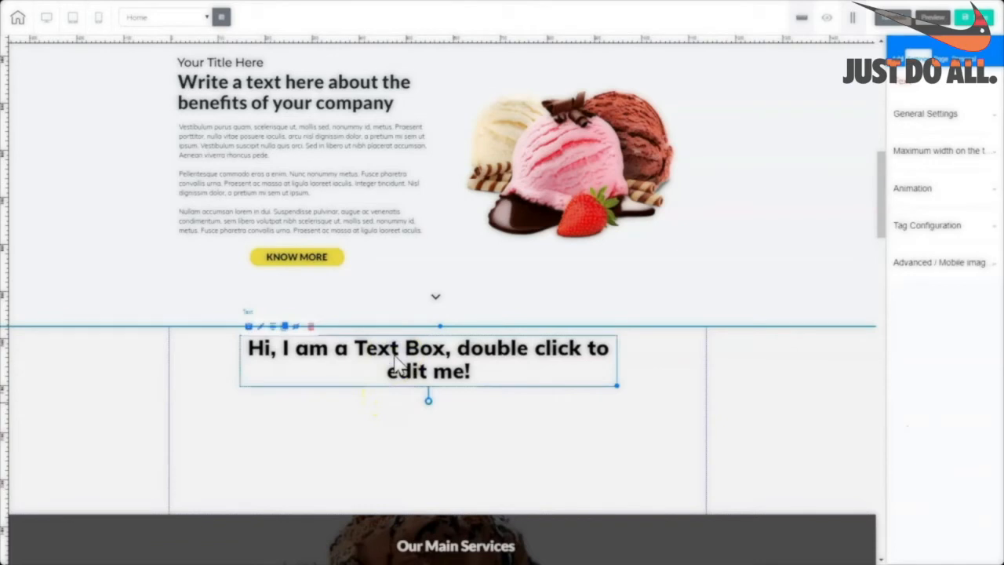
click(759, 421)
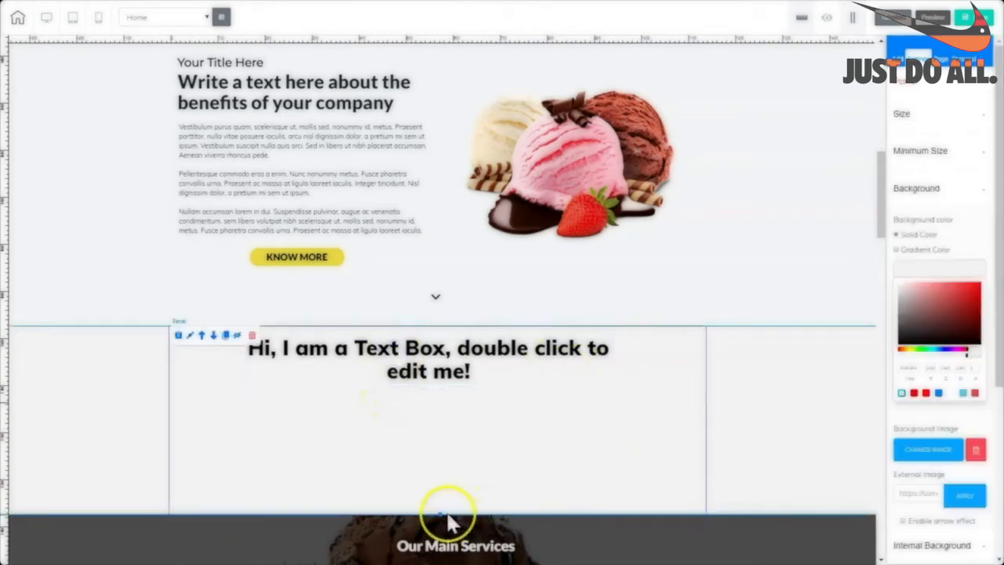
drag(440, 514, 429, 563)
drag(881, 215, 881, 221)
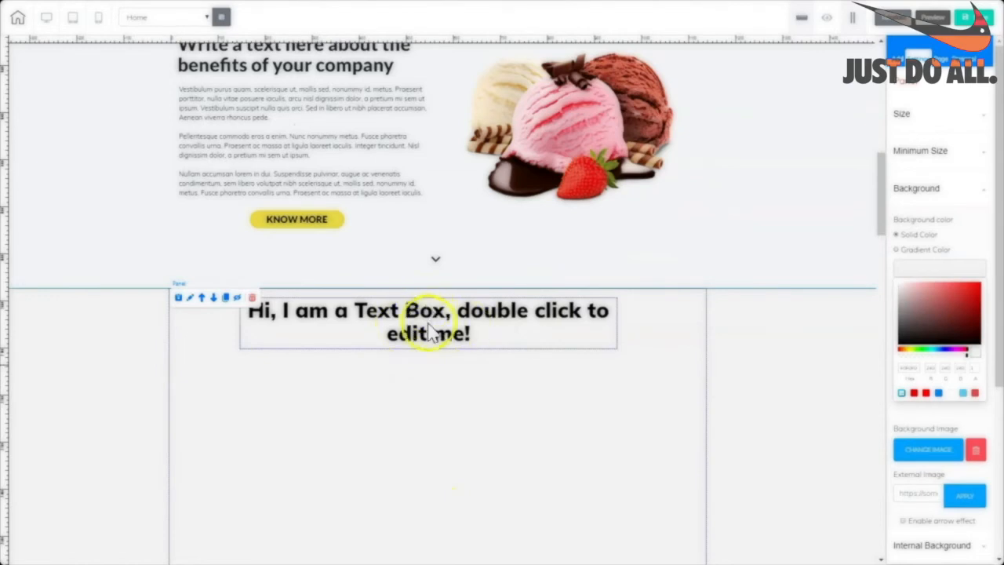
double_click(478, 332)
key(ctrl+a)
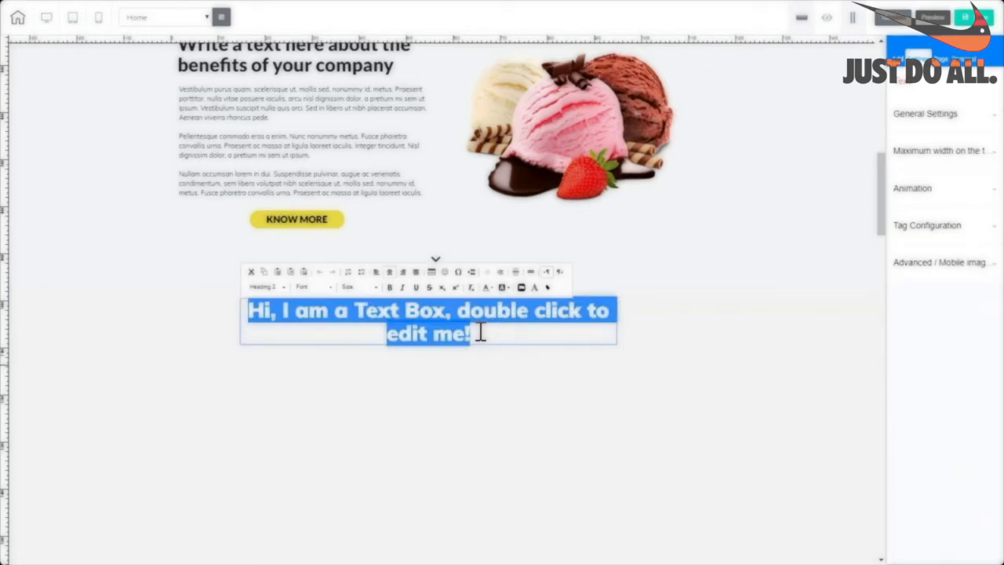
text(Write a text here about the benefits of your company)
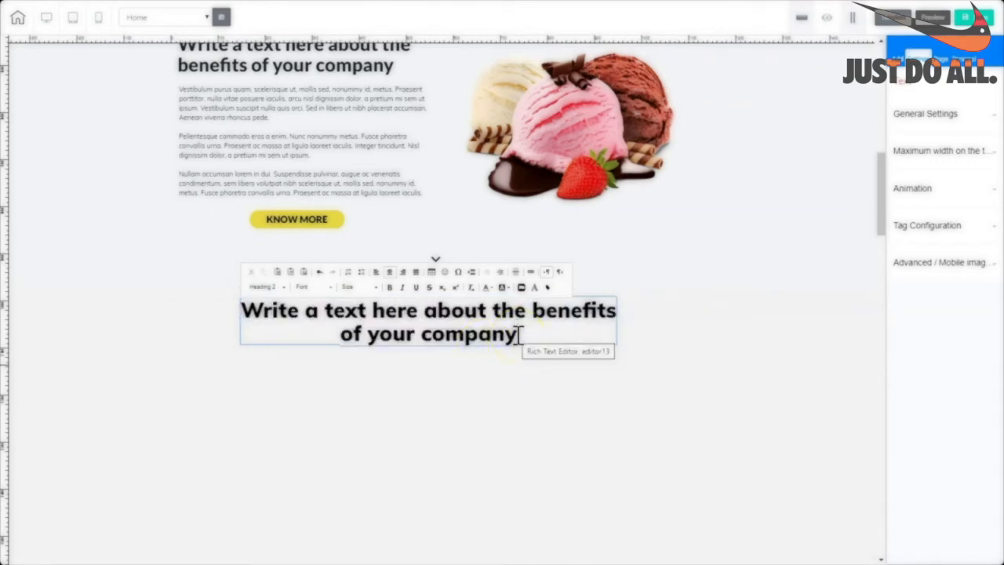
Make the whole benefits heading bold.
click(524, 333)
drag(524, 333, 224, 314)
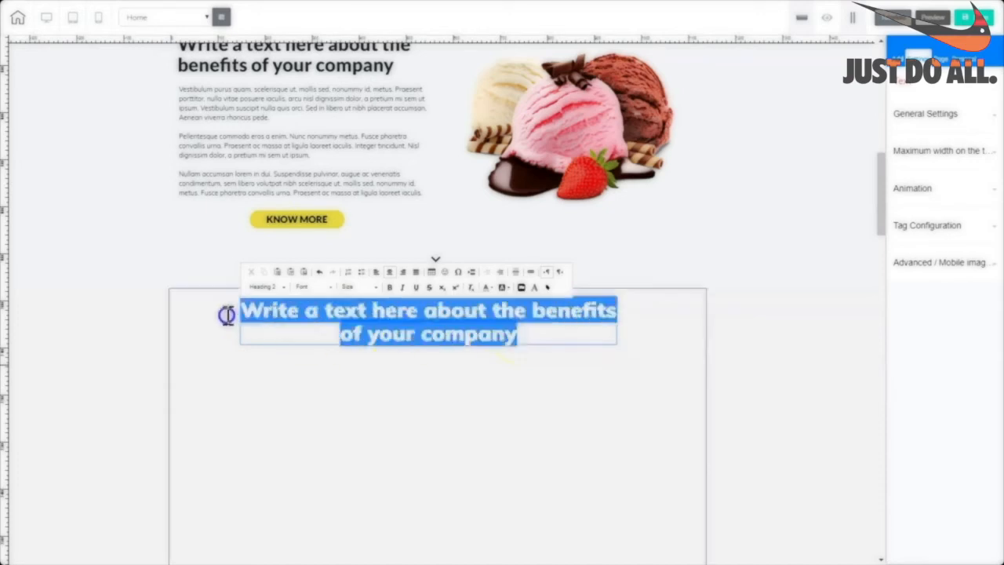
click(384, 290)
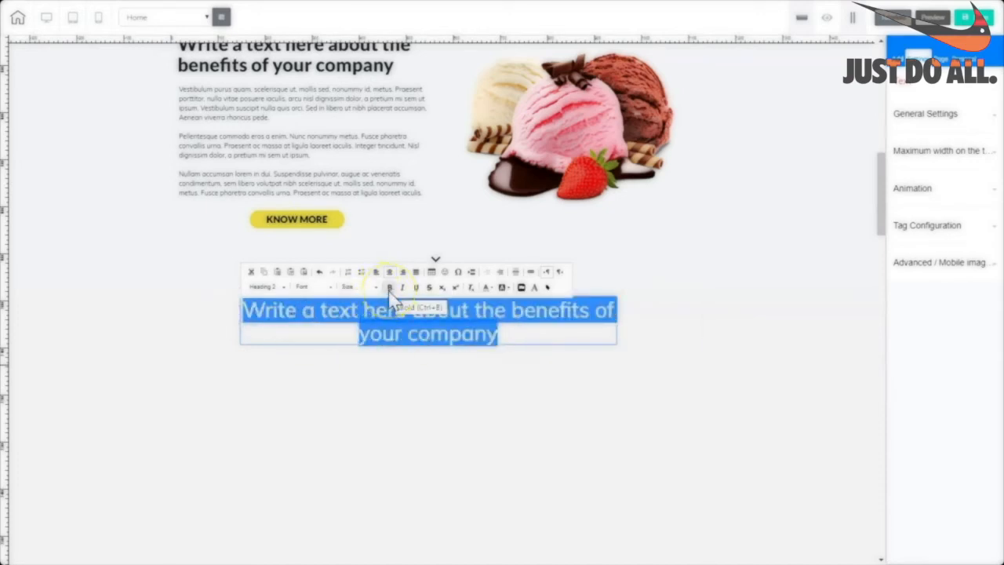
click(389, 289)
drag(594, 332, 271, 290)
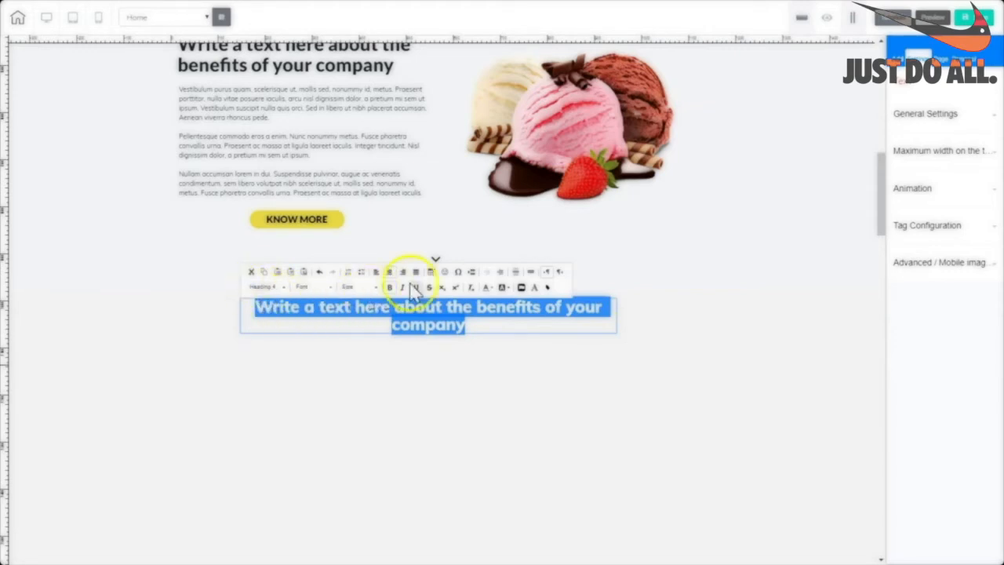
click(531, 367)
Narrow the heading's text box and move it to the panel's right half.
drag(616, 399, 489, 400)
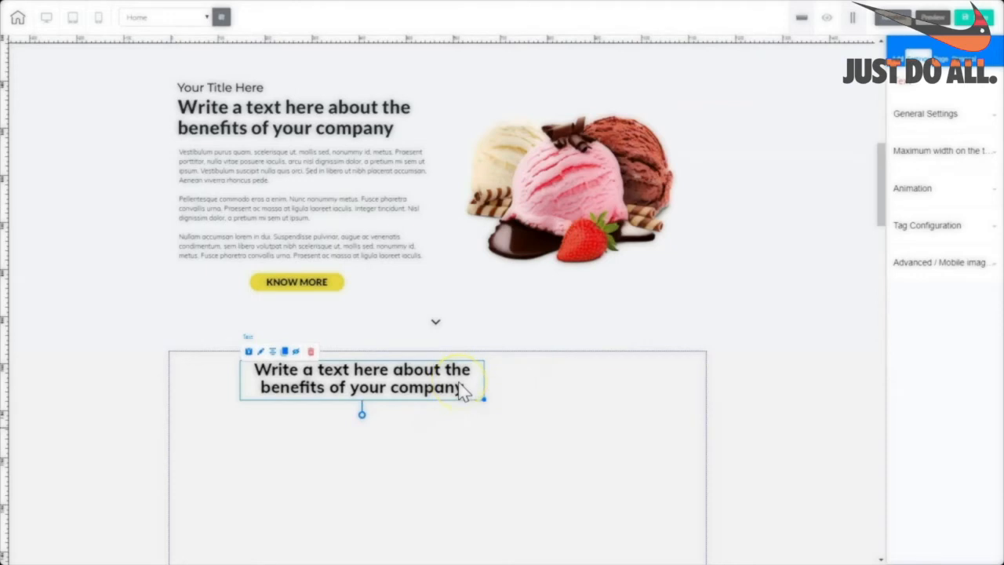
click(433, 397)
click(435, 396)
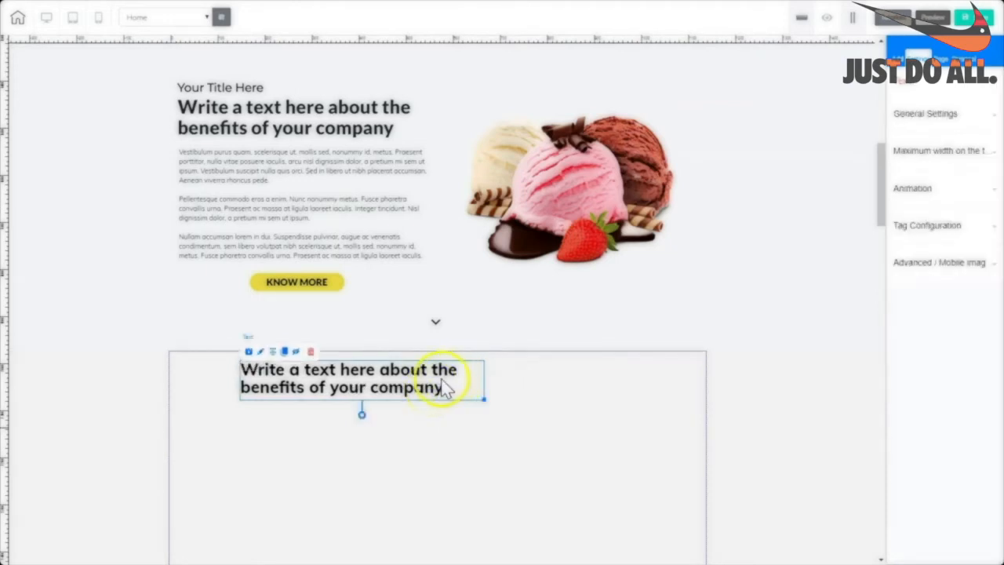
drag(406, 392, 433, 431)
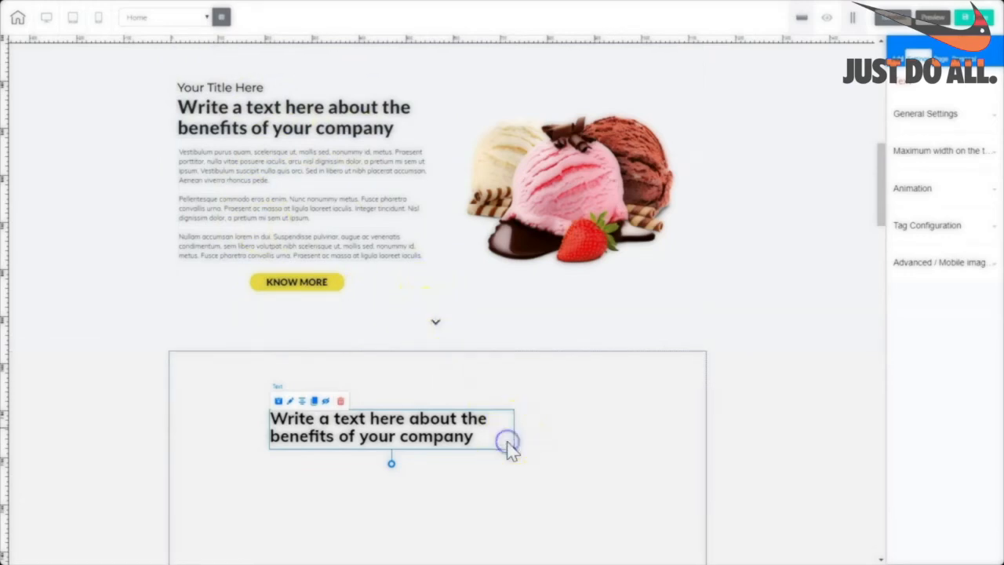
drag(506, 447, 683, 397)
Add a Box filling the lower panel's left side and move the benefits heading into it.
click(404, 404)
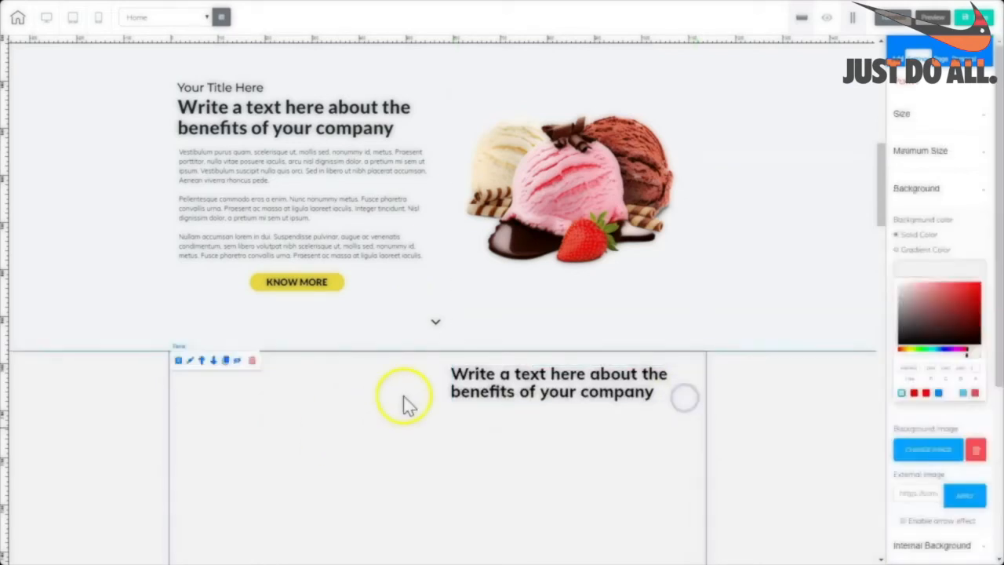
click(894, 71)
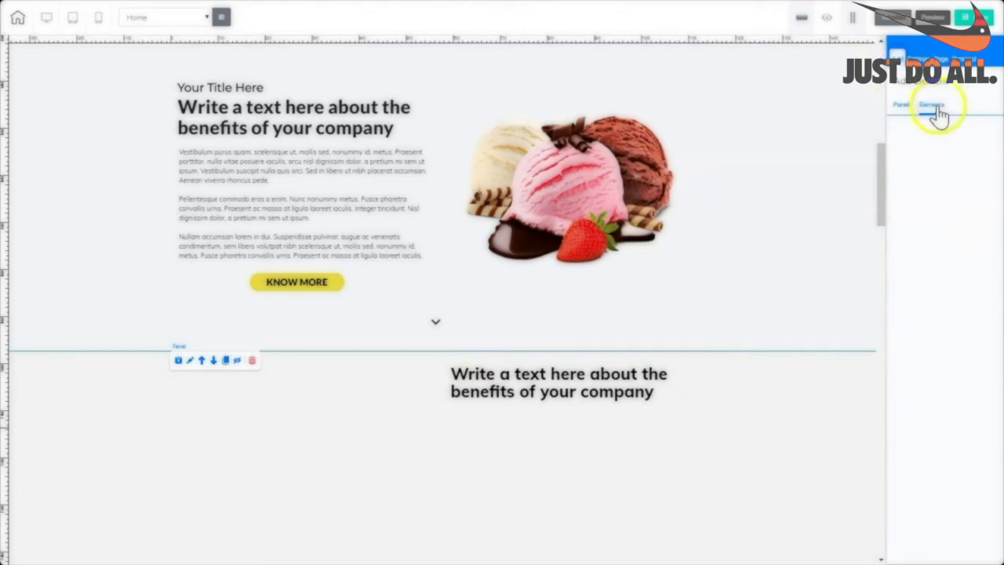
click(934, 106)
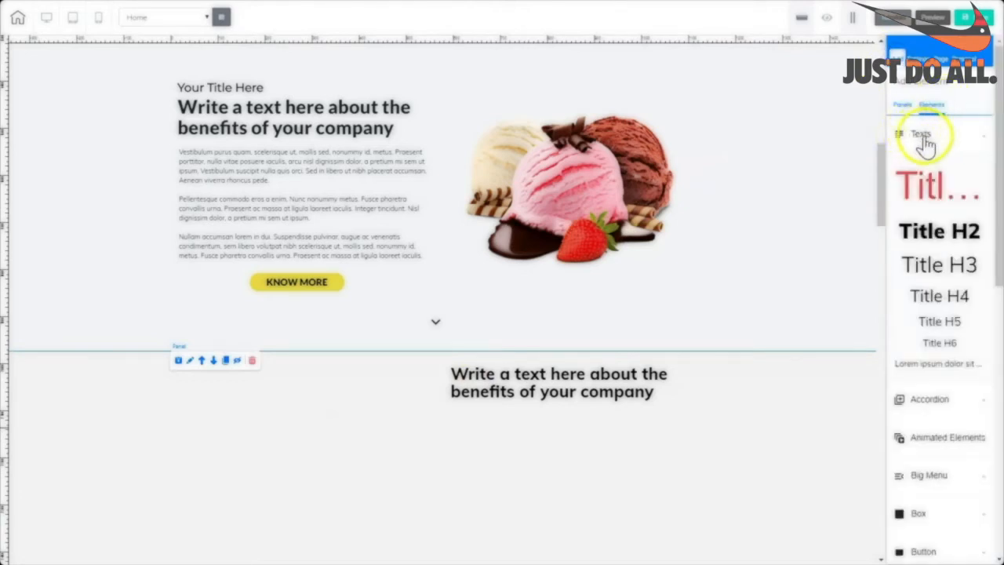
click(922, 138)
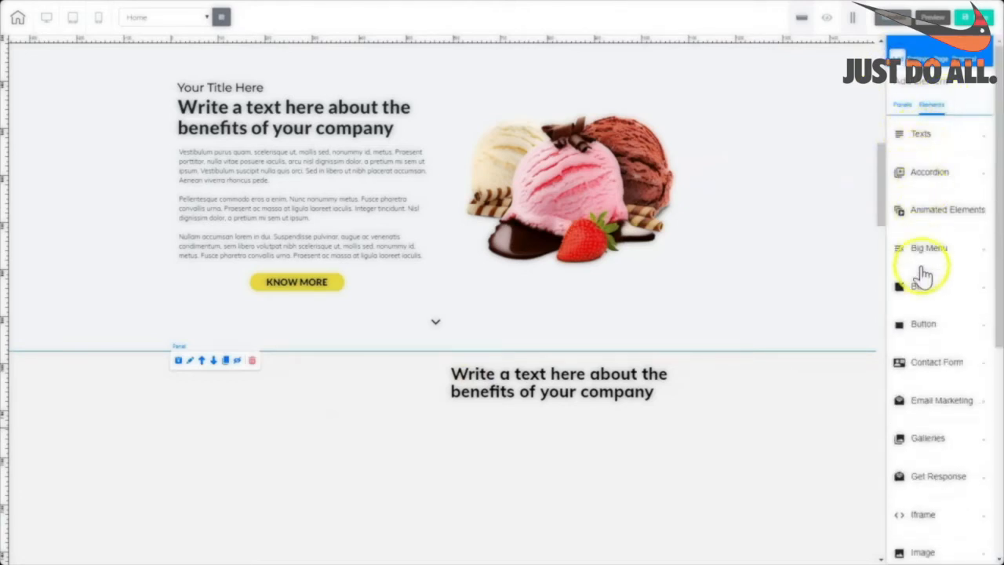
click(923, 288)
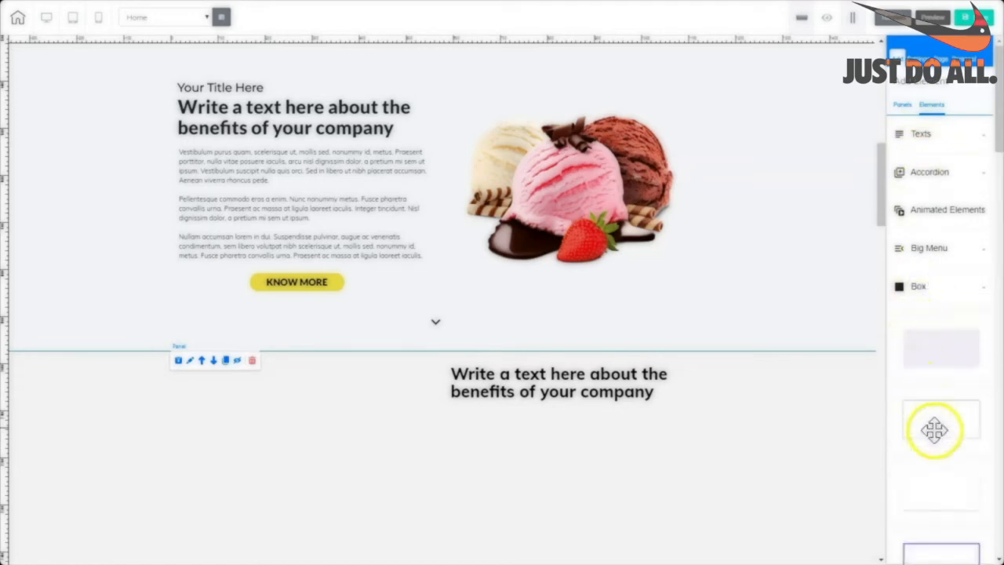
drag(942, 428, 274, 396)
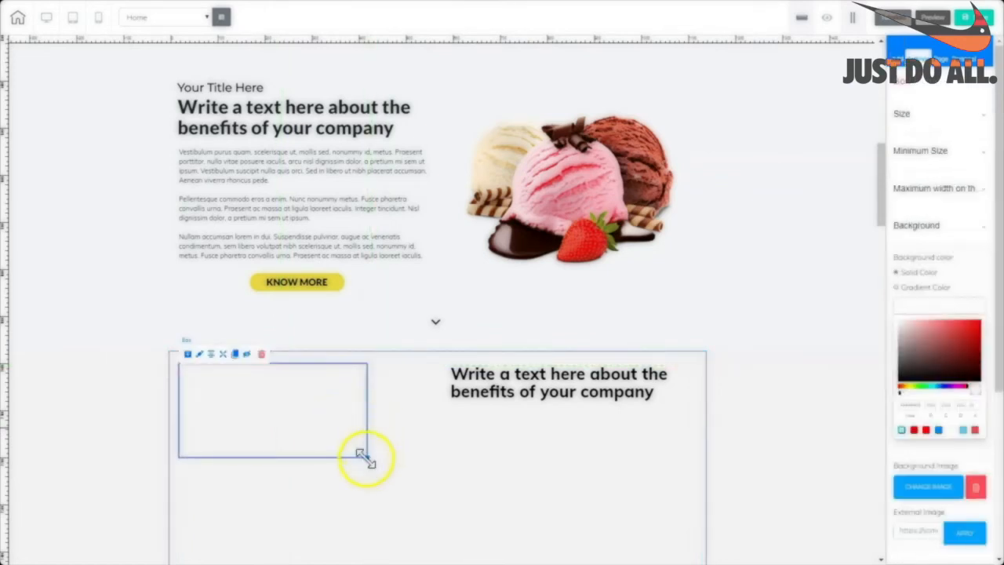
drag(366, 458, 432, 563)
click(542, 399)
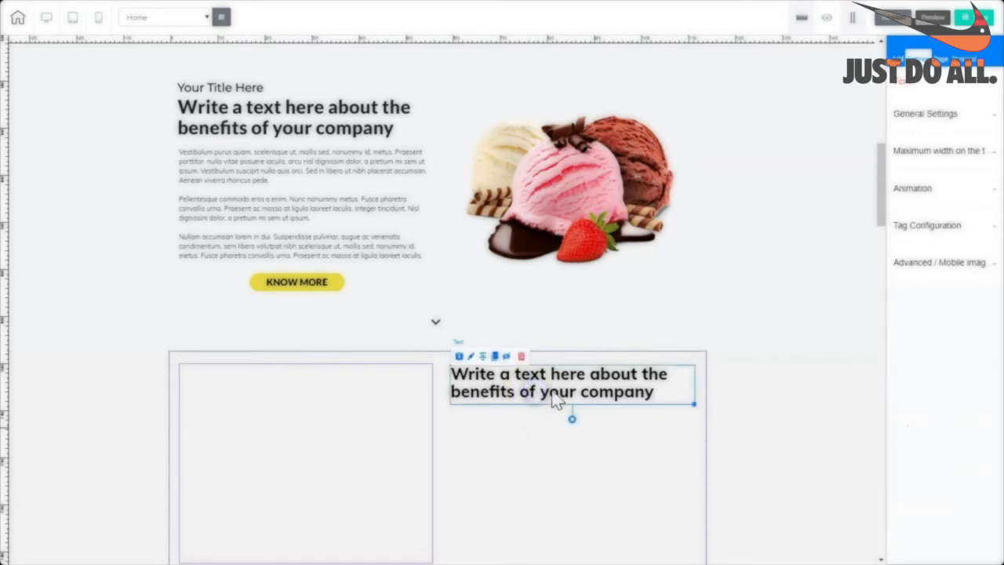
drag(559, 398, 288, 413)
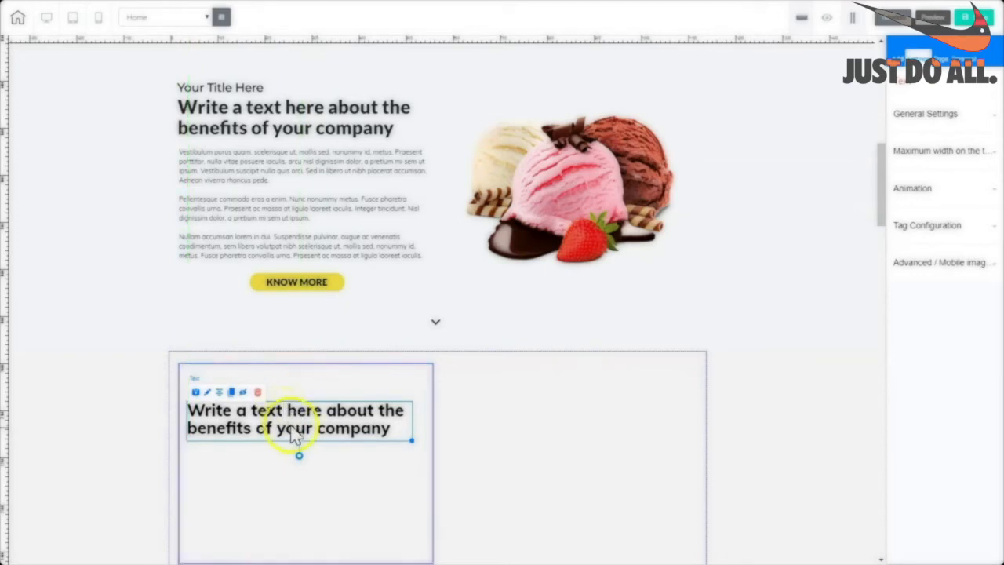
Add a Title H5 heading to the lower panel.
click(522, 418)
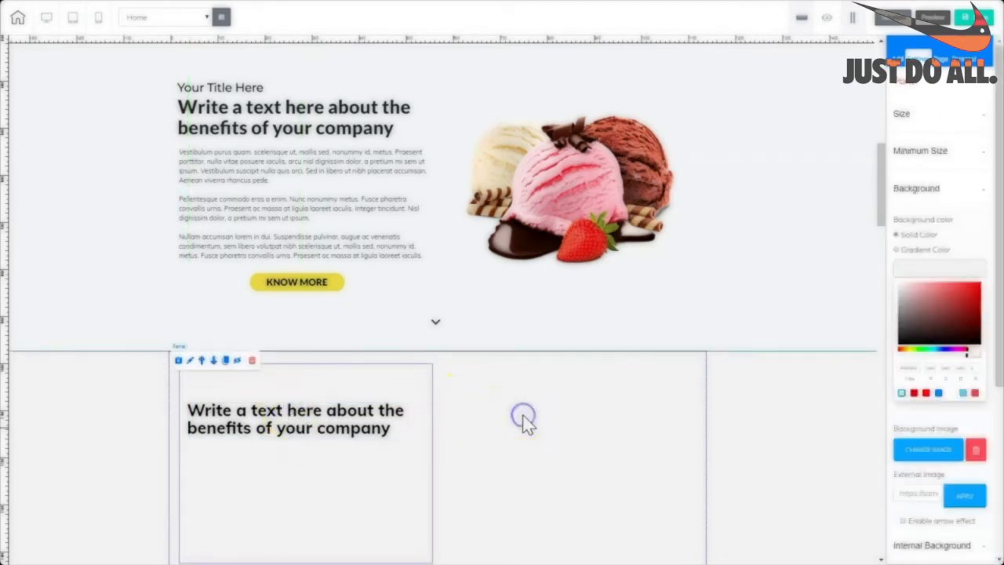
click(897, 58)
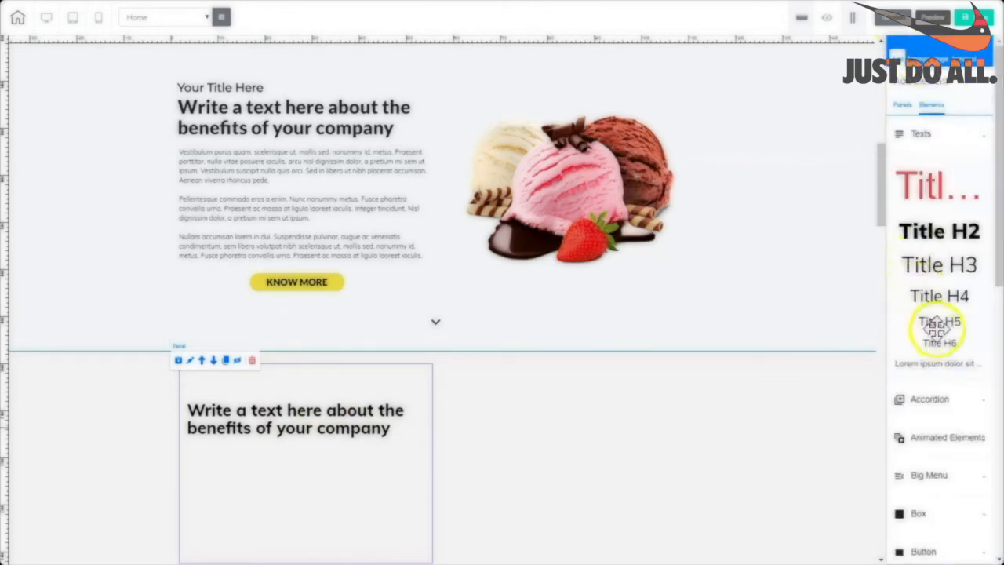
drag(937, 323, 539, 384)
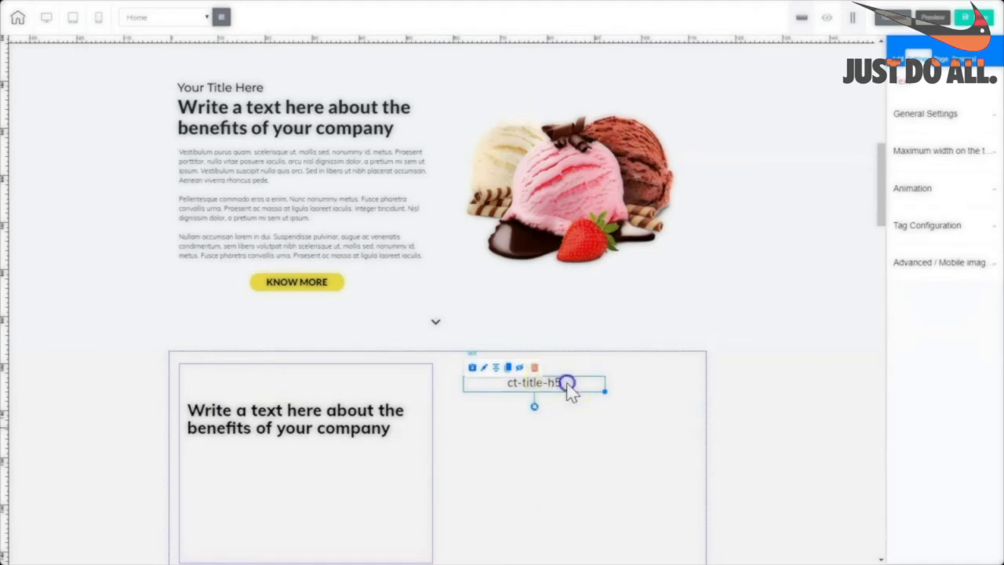
Change the H5 text to 'Your Title Here', left-align it, and move it into the left box.
click(567, 382)
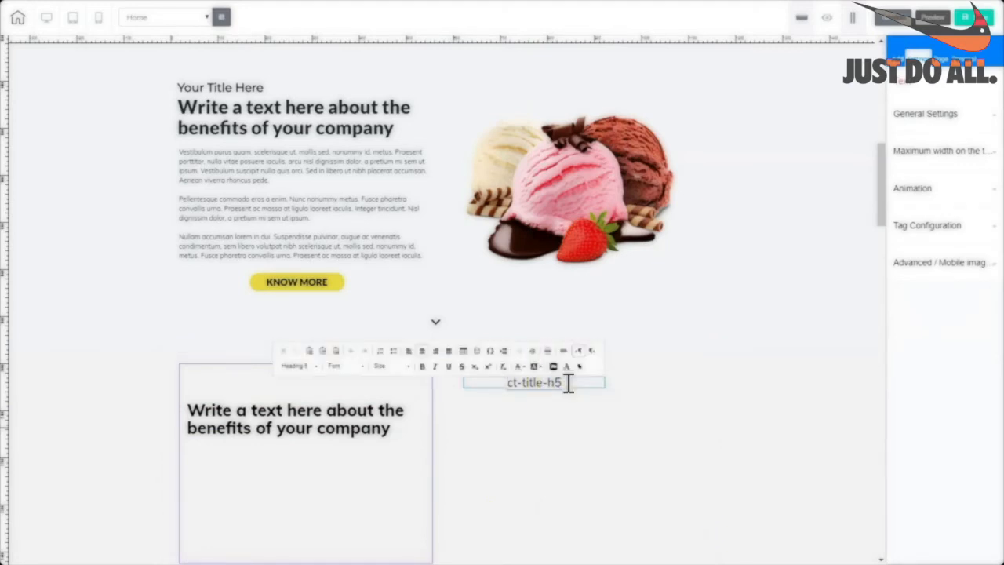
triple_click(588, 382)
text(Your Title Here)
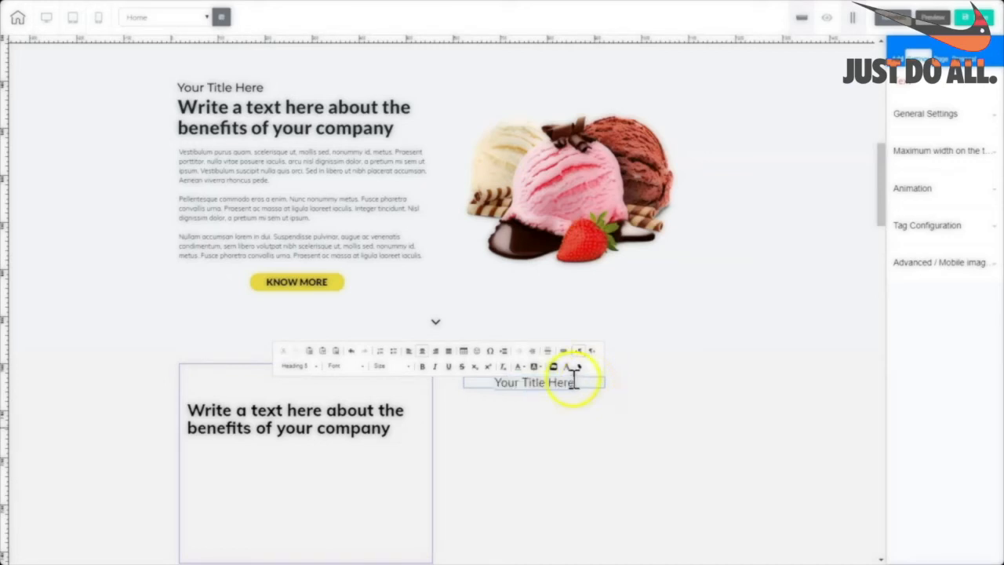
drag(574, 379, 503, 379)
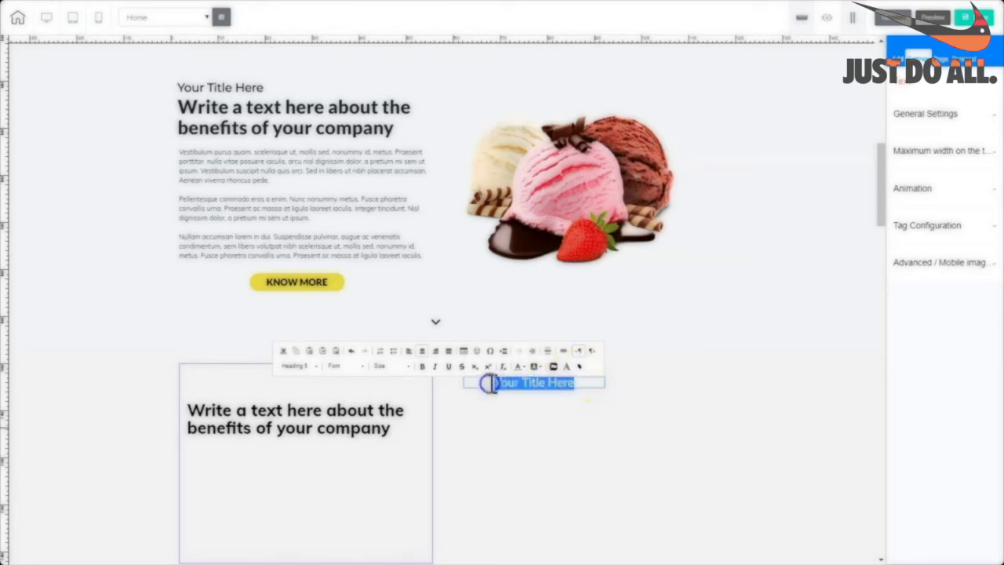
click(408, 350)
drag(549, 383, 269, 395)
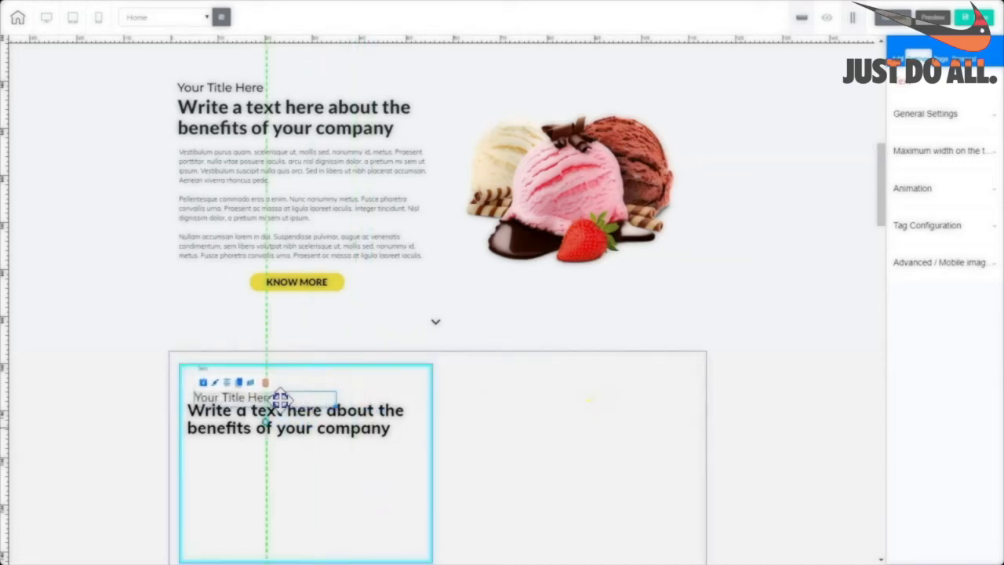
click(309, 438)
drag(311, 433, 310, 430)
Add a paragraph text element to the left box for the lorem ipsum description.
click(398, 486)
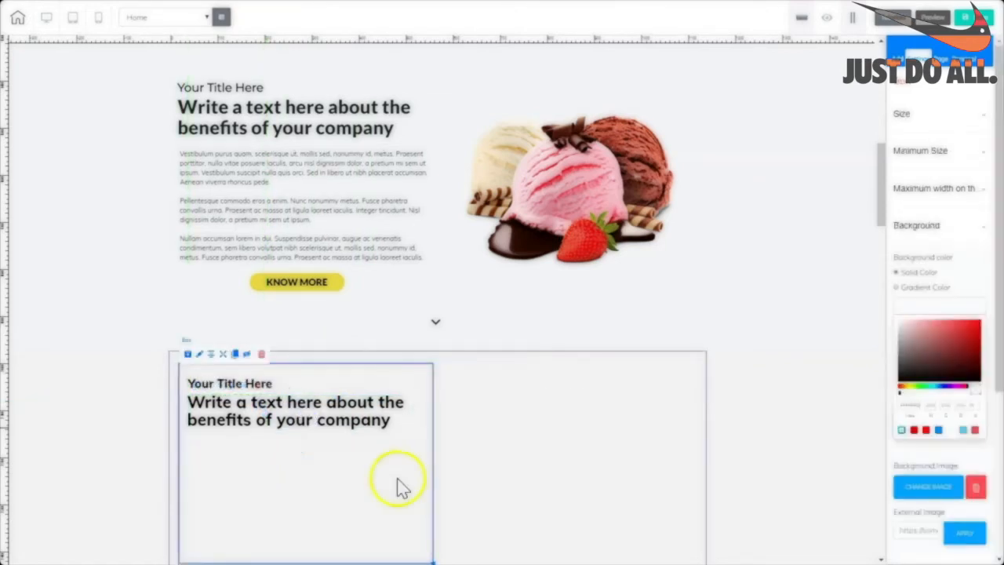
click(899, 59)
click(932, 105)
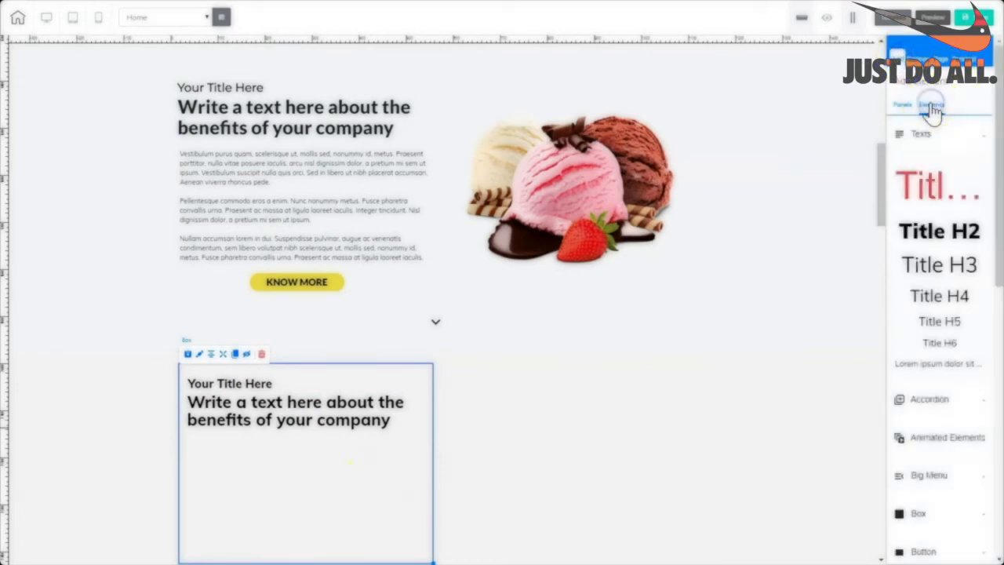
drag(930, 367, 455, 494)
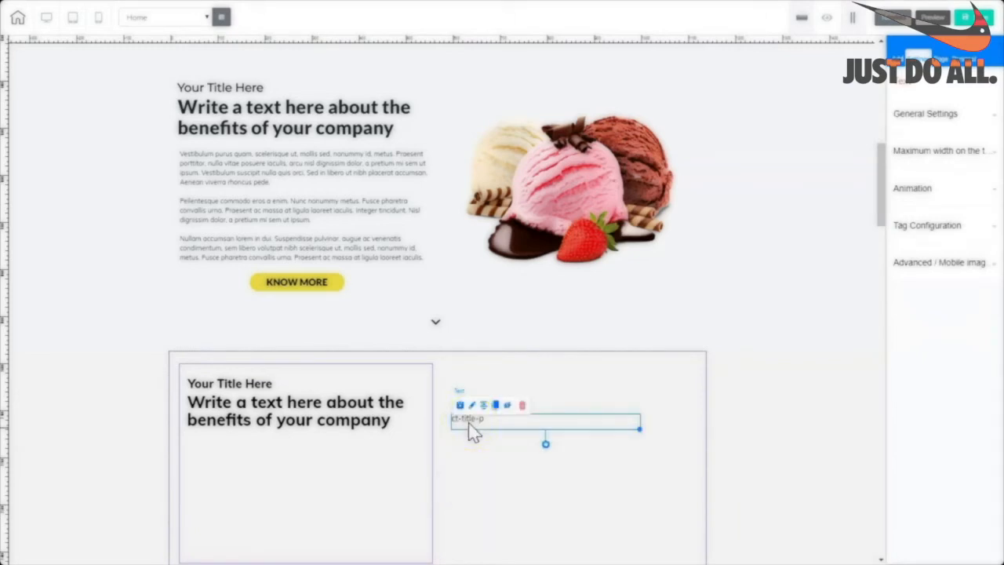
click(468, 423)
click(469, 421)
double_click(469, 420)
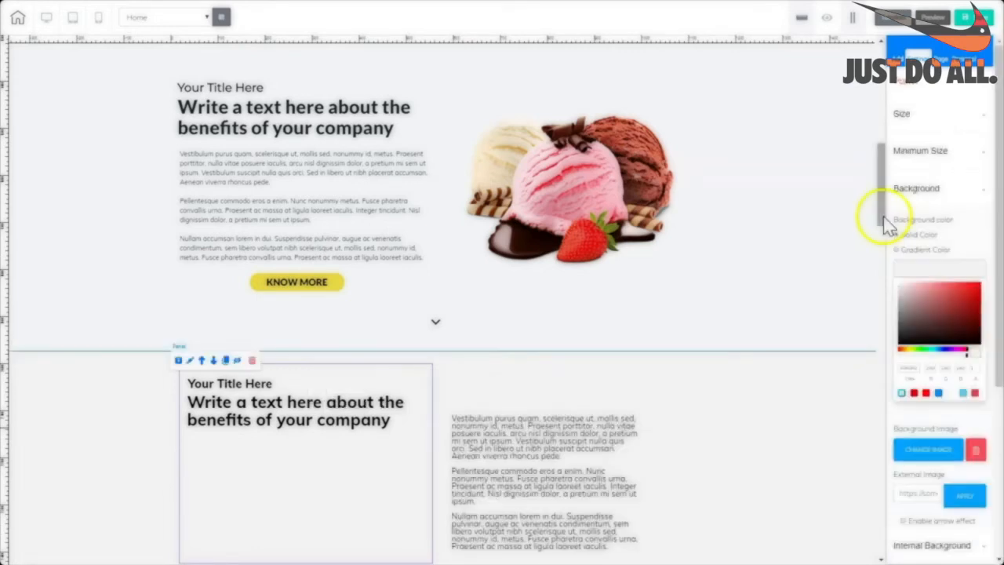
drag(883, 220, 882, 236)
drag(543, 389, 281, 404)
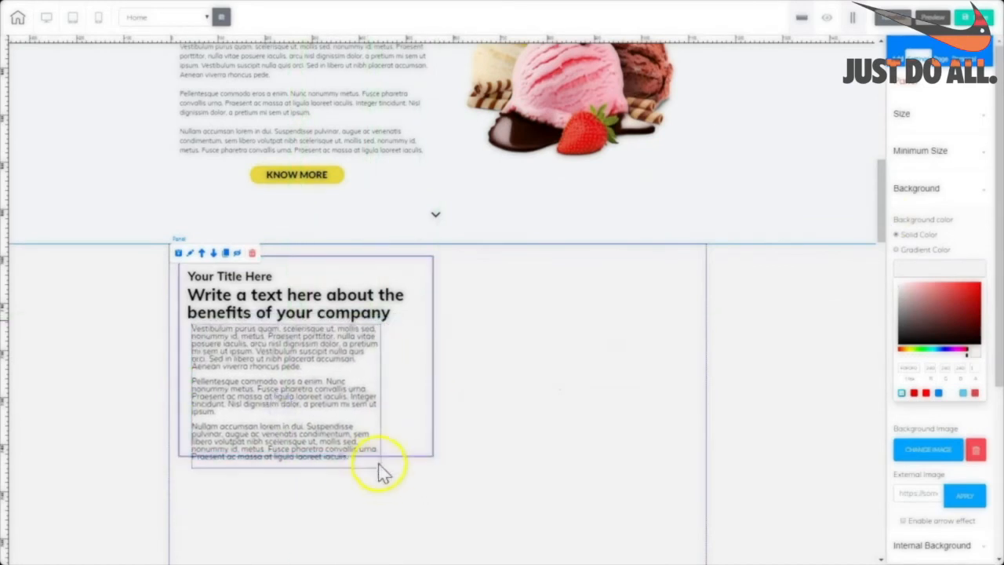
Move the paragraphs up under the heading and widen the left box slightly.
click(379, 466)
drag(379, 465, 367, 399)
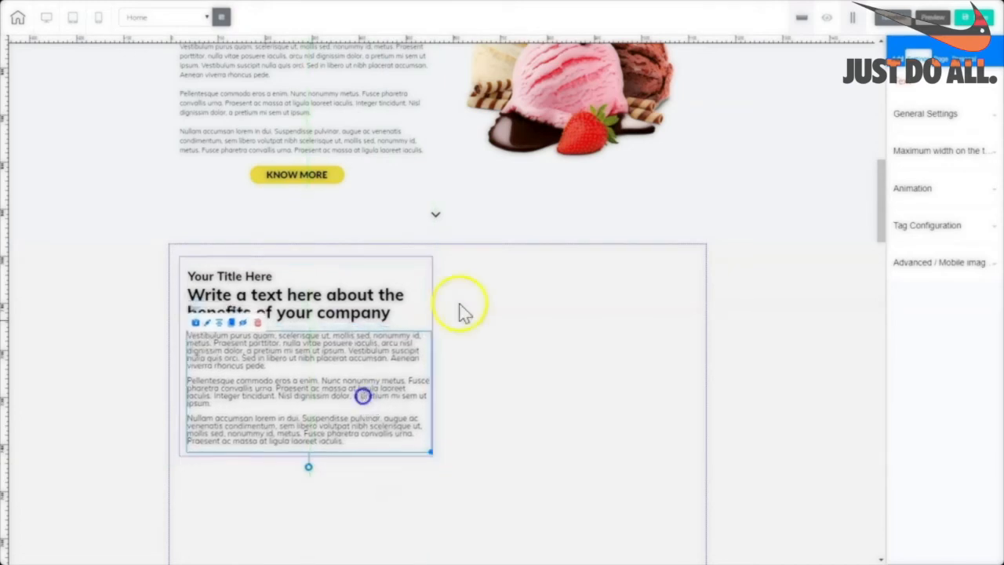
click(433, 274)
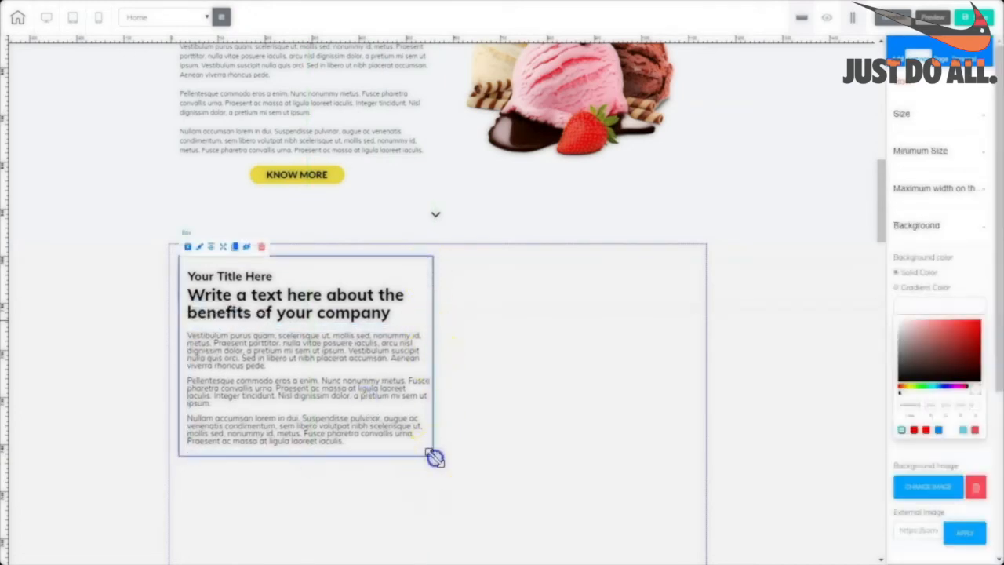
drag(434, 457, 440, 458)
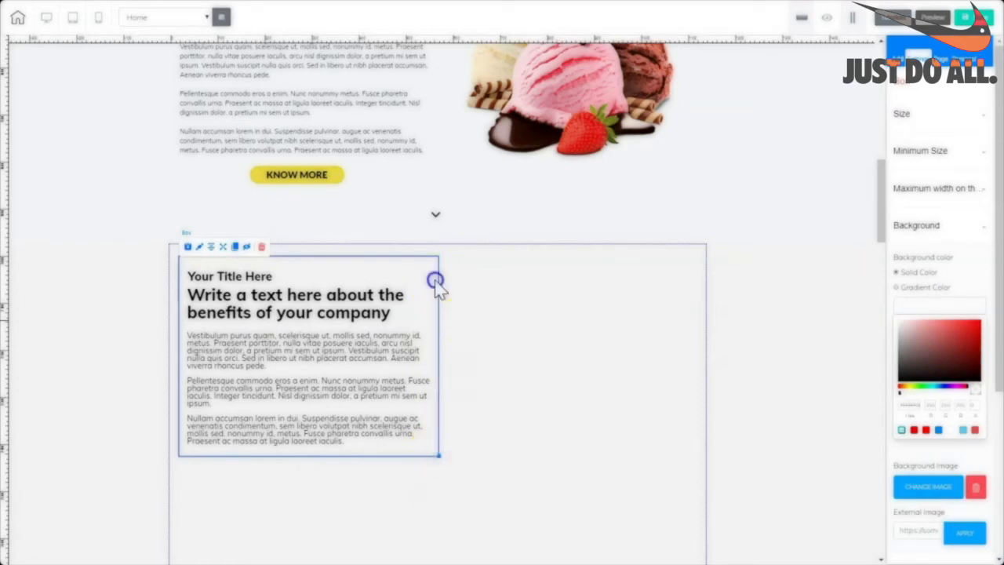
click(385, 362)
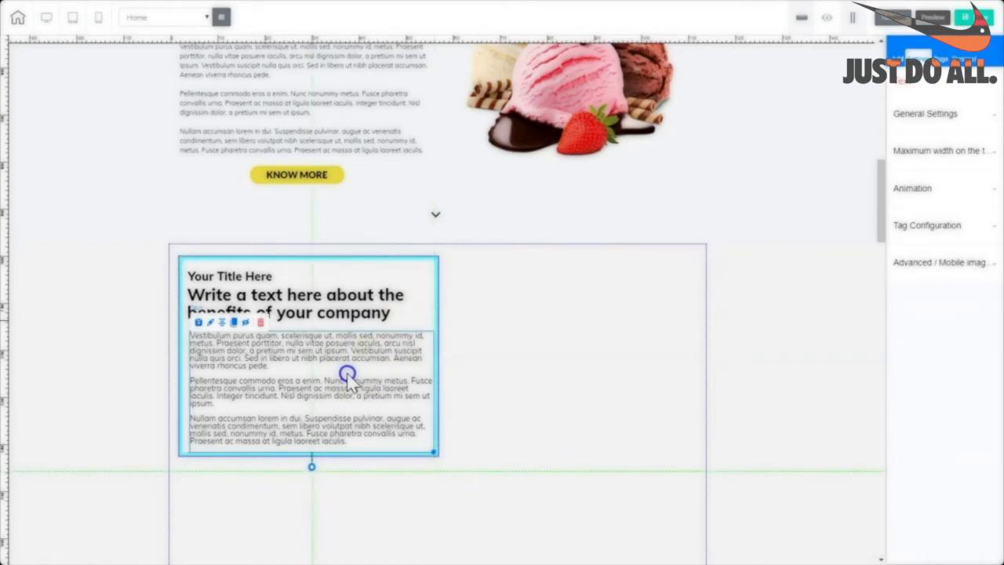
click(258, 295)
click(367, 477)
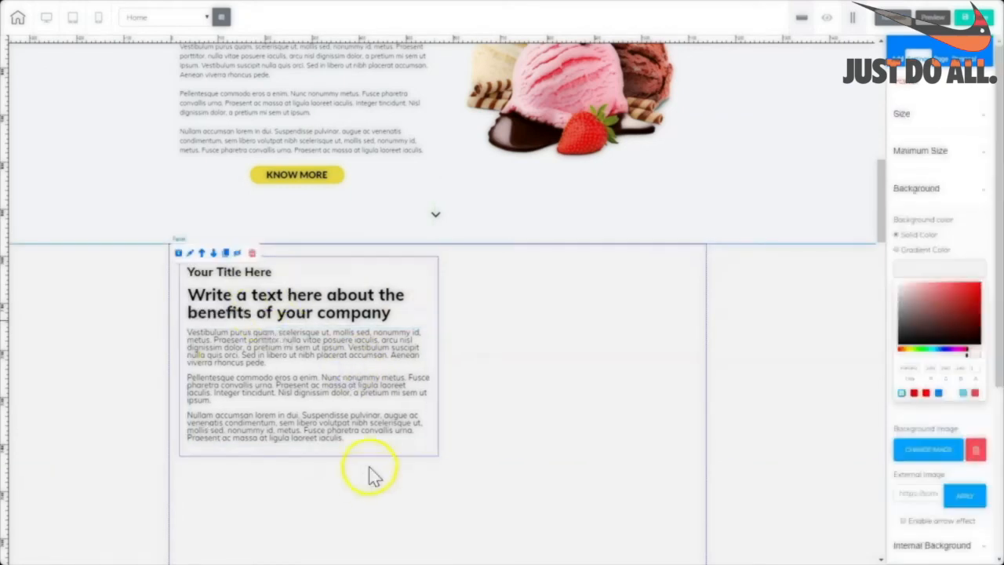
Set the left text box's border style to none.
click(438, 266)
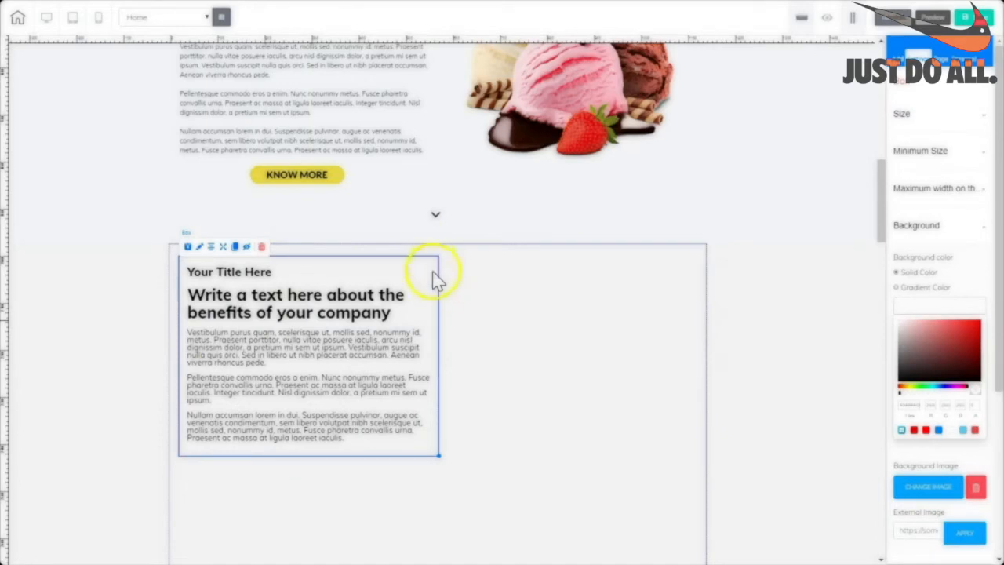
scroll(942, 279, down, 5)
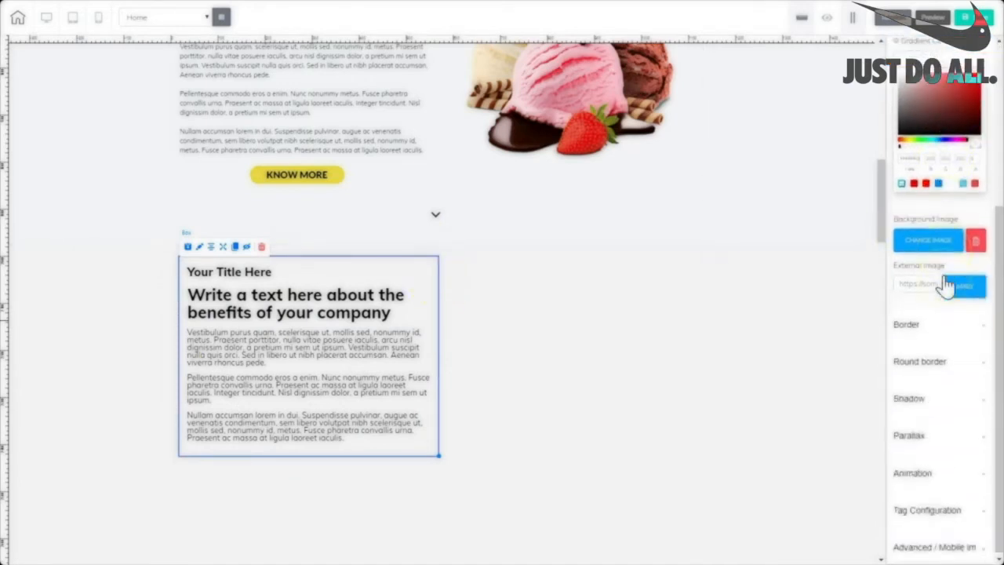
click(916, 323)
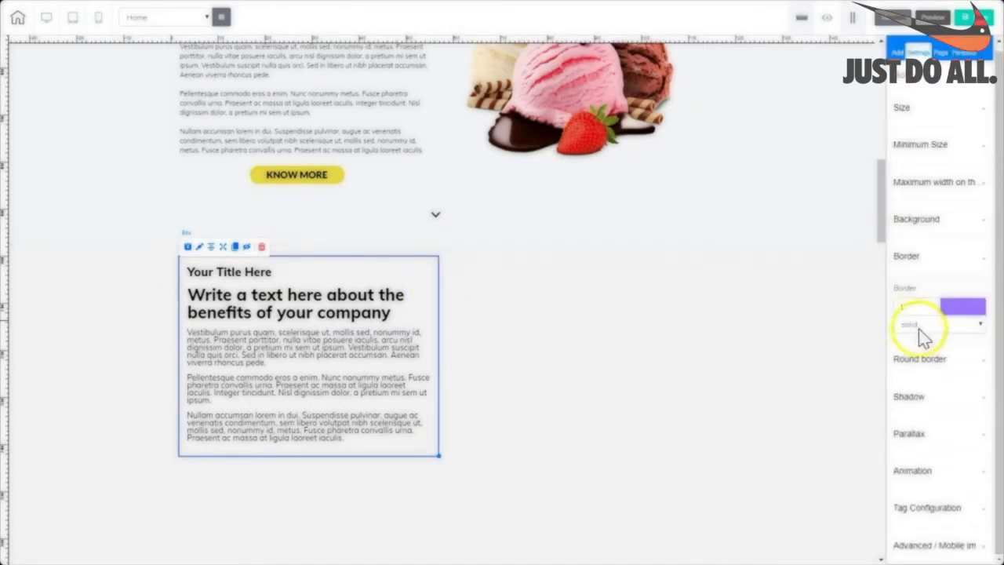
click(980, 324)
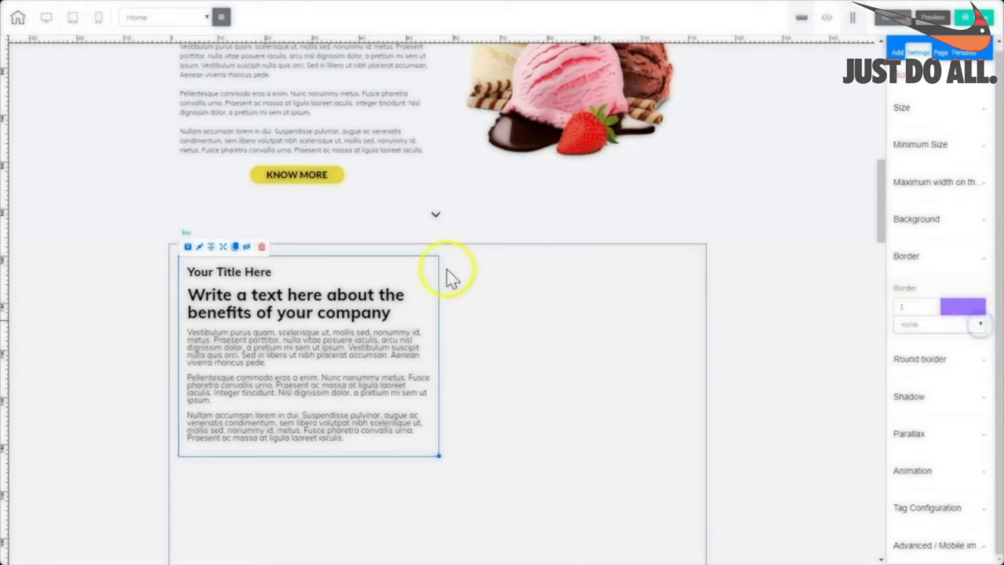
click(506, 324)
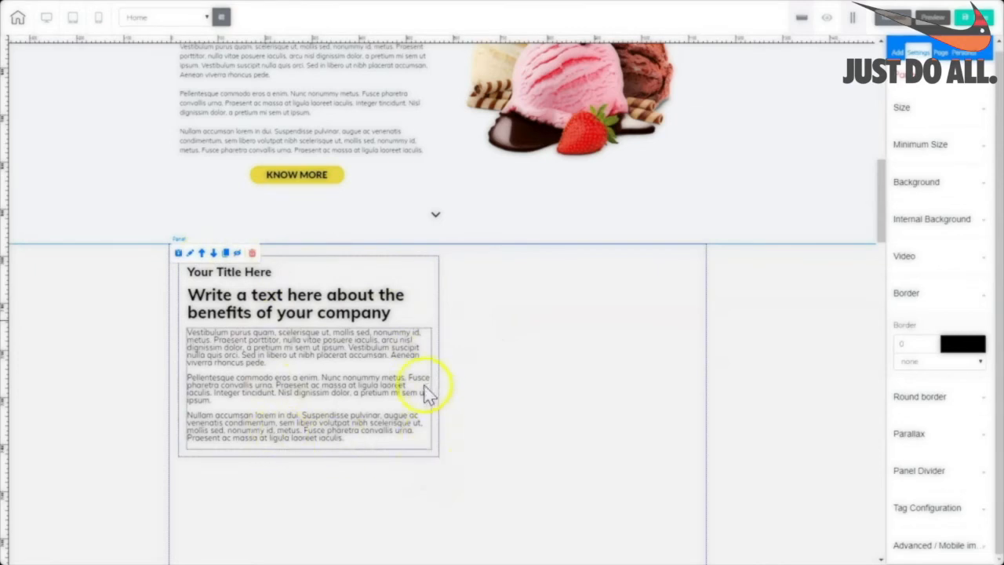
click(550, 357)
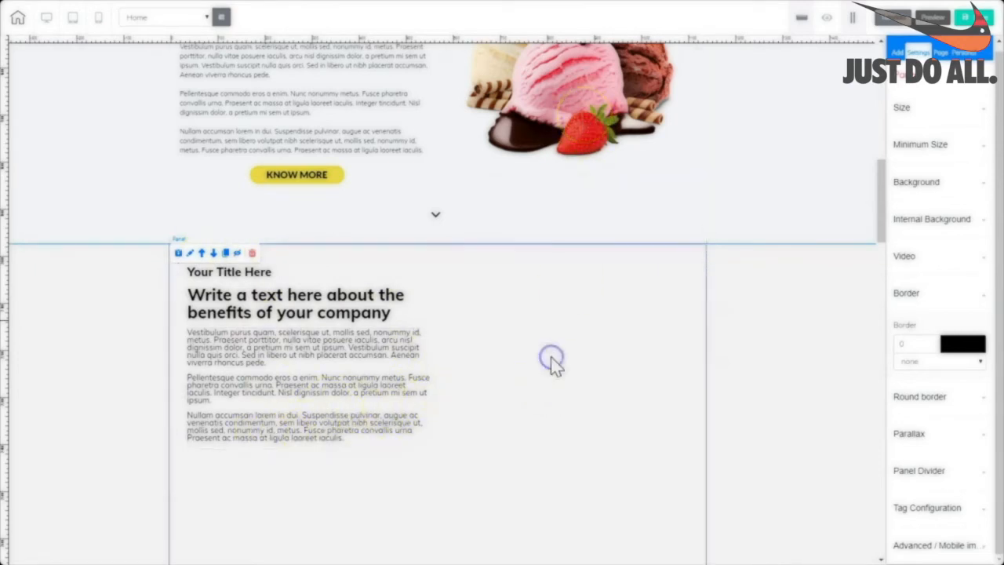
click(898, 52)
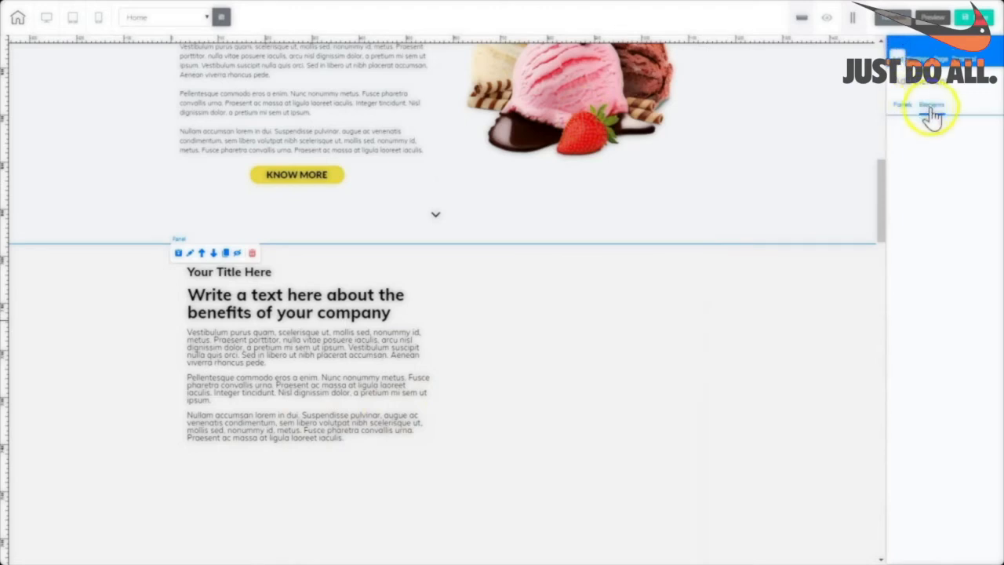
Place an Image beside the text and replace it with the ice-cream scoops picture 4411534.
click(931, 107)
click(924, 134)
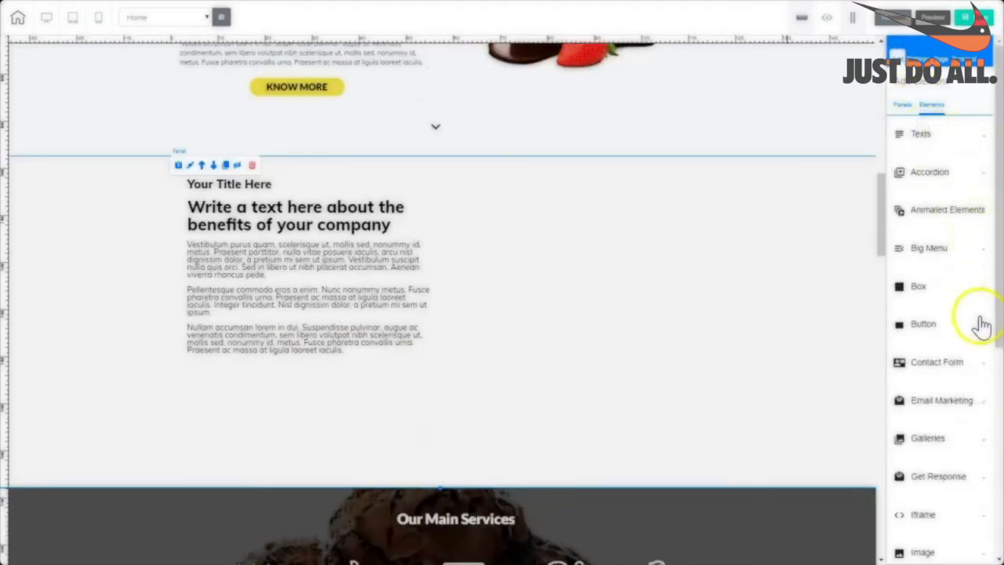
click(922, 548)
drag(952, 307, 538, 274)
click(639, 237)
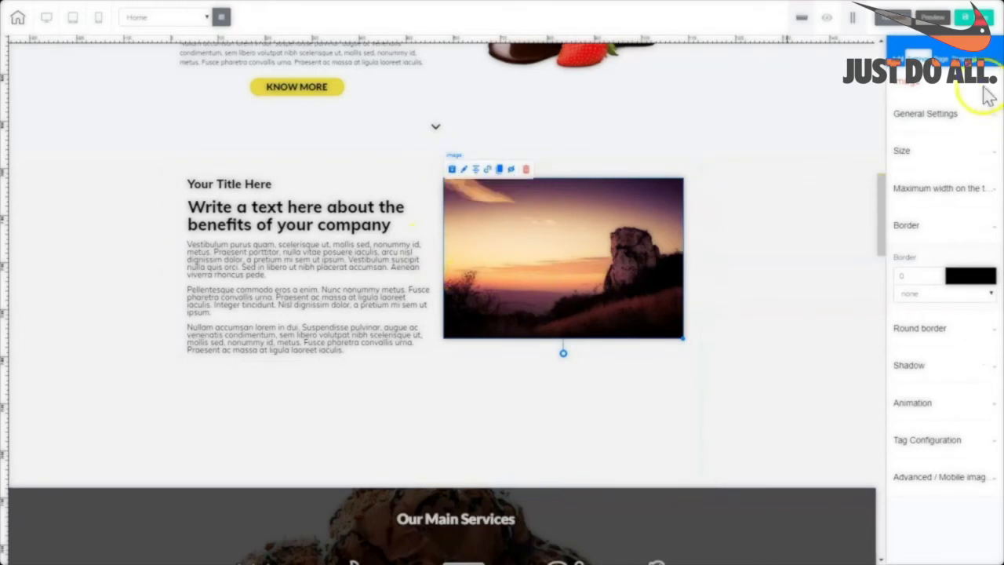
click(915, 122)
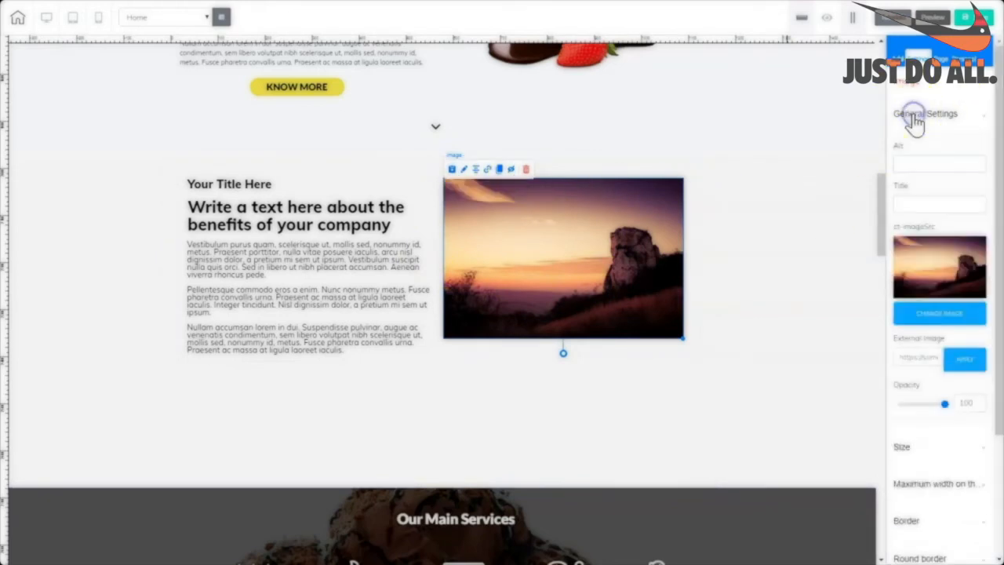
click(948, 322)
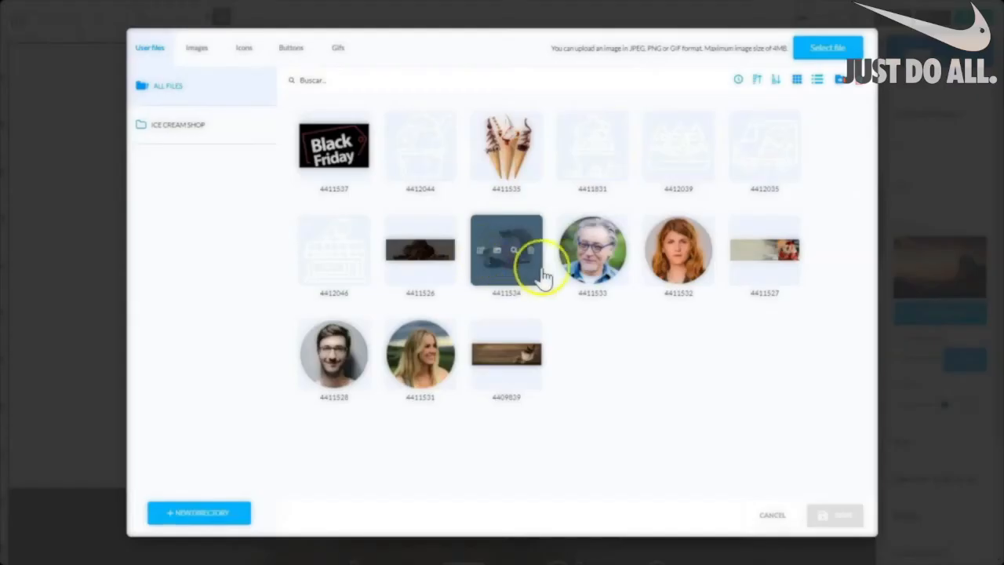
click(481, 289)
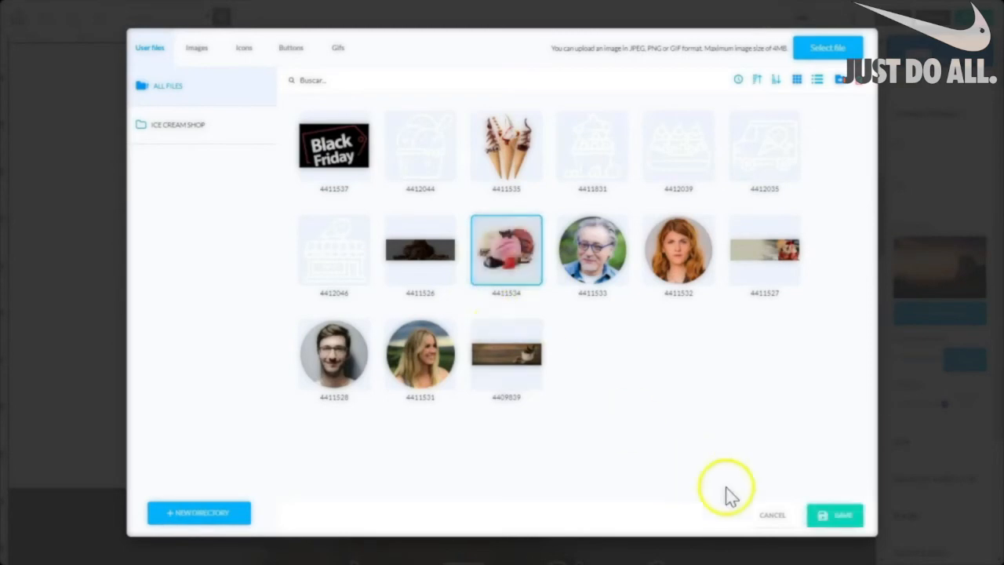
click(853, 528)
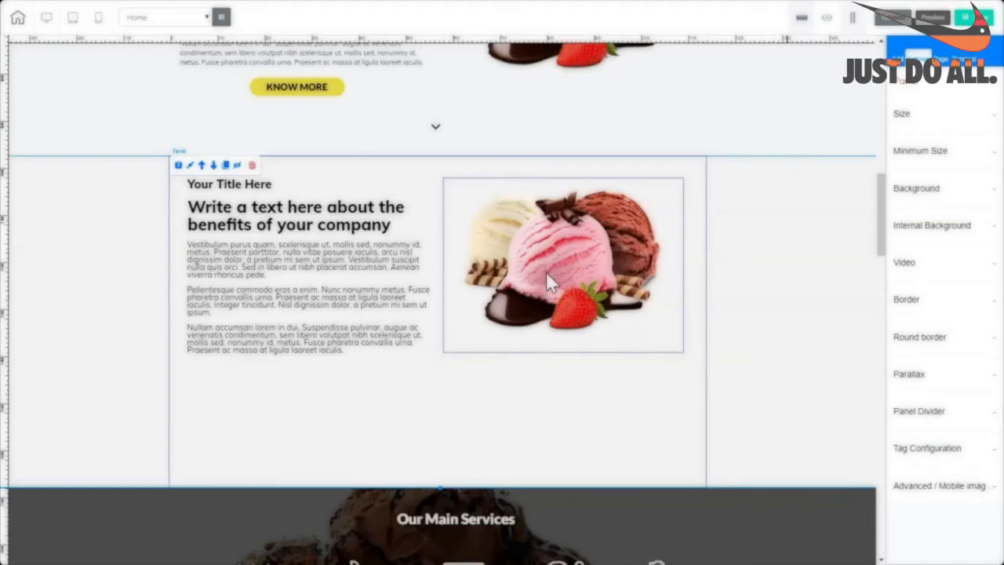
Make the left text box taller by dragging its bottom handle down.
click(545, 274)
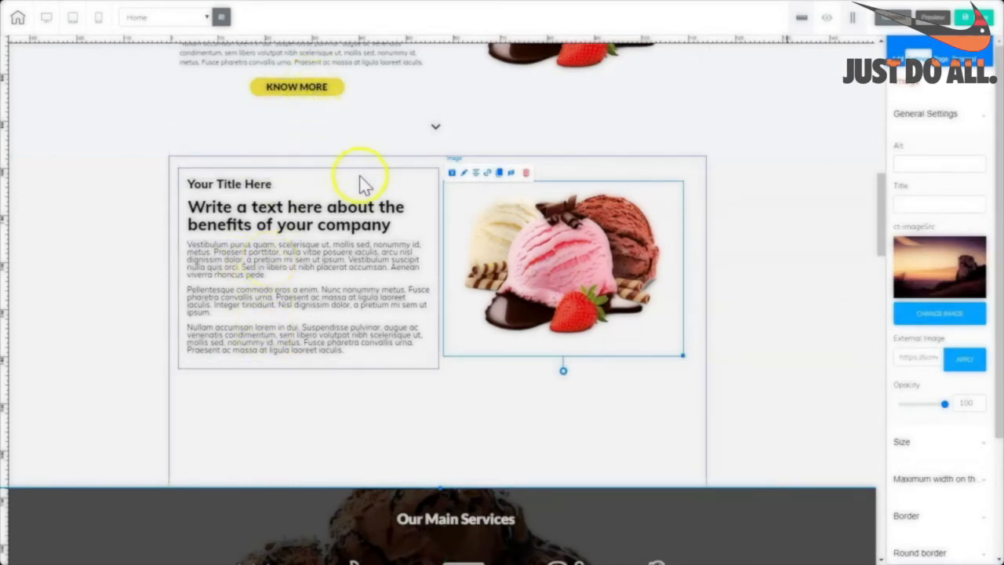
click(420, 186)
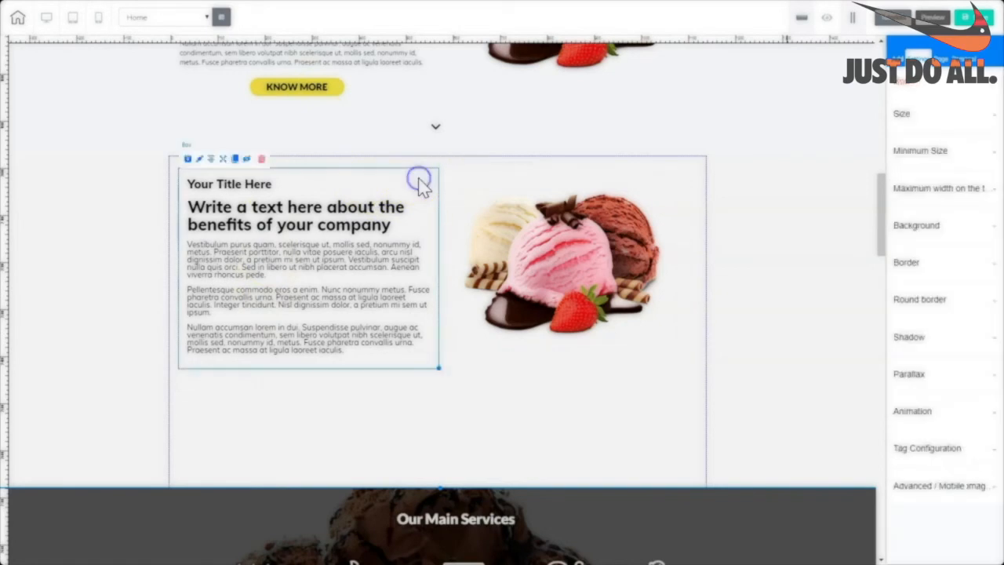
drag(439, 367, 438, 414)
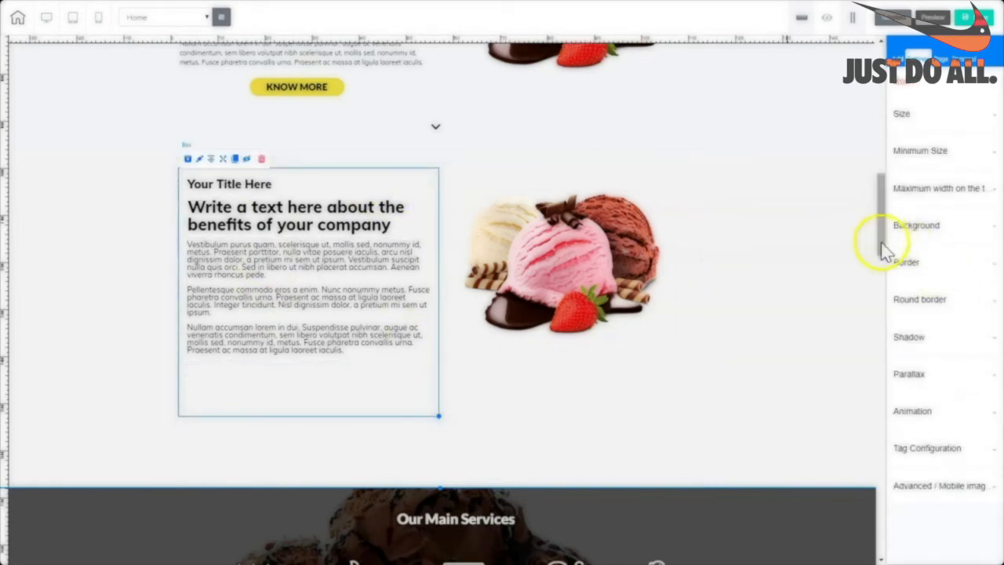
drag(882, 243, 881, 103)
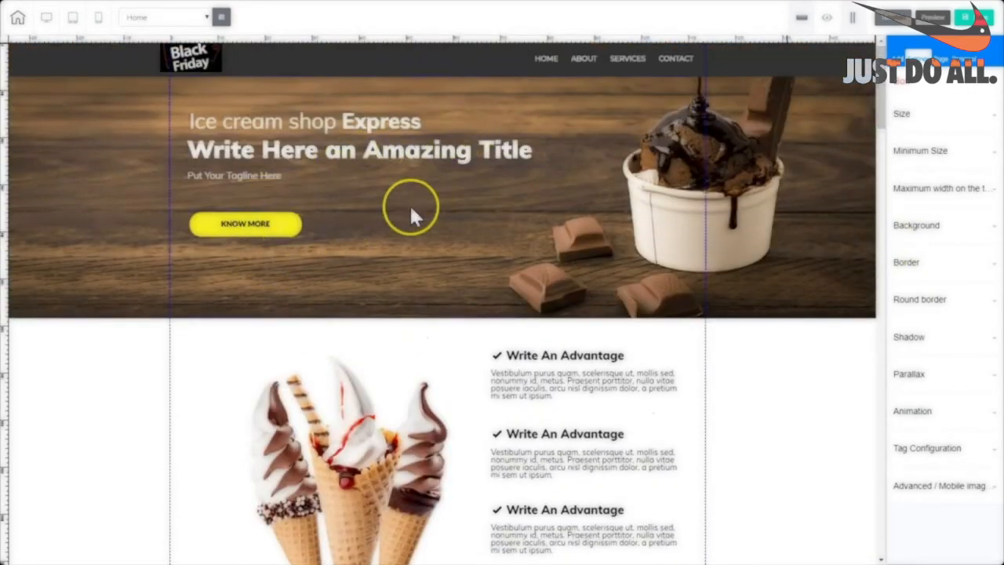
Move a KNOW MORE button below the new panel's paragraphs and centre it in its text box.
click(281, 229)
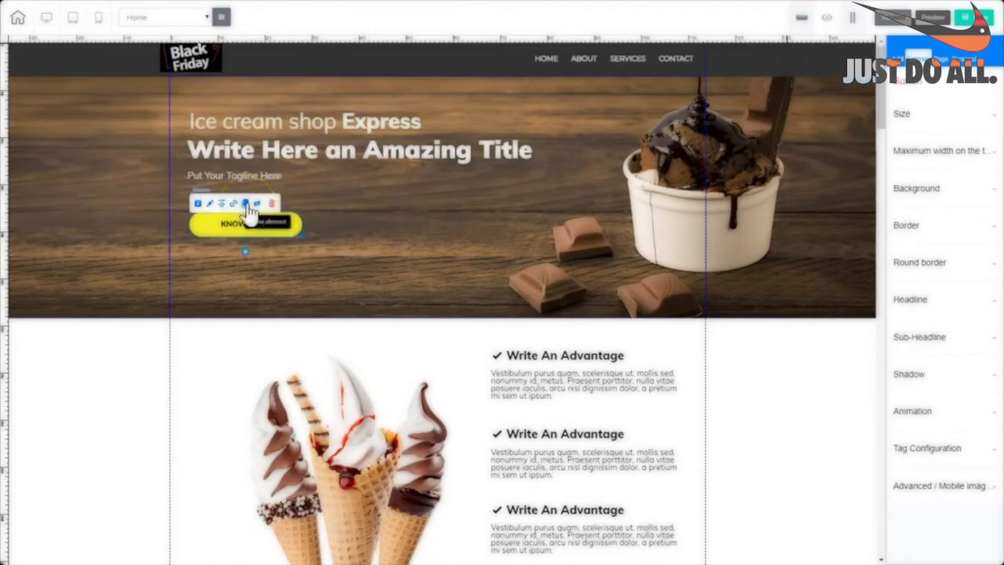
drag(249, 213, 266, 527)
click(264, 521)
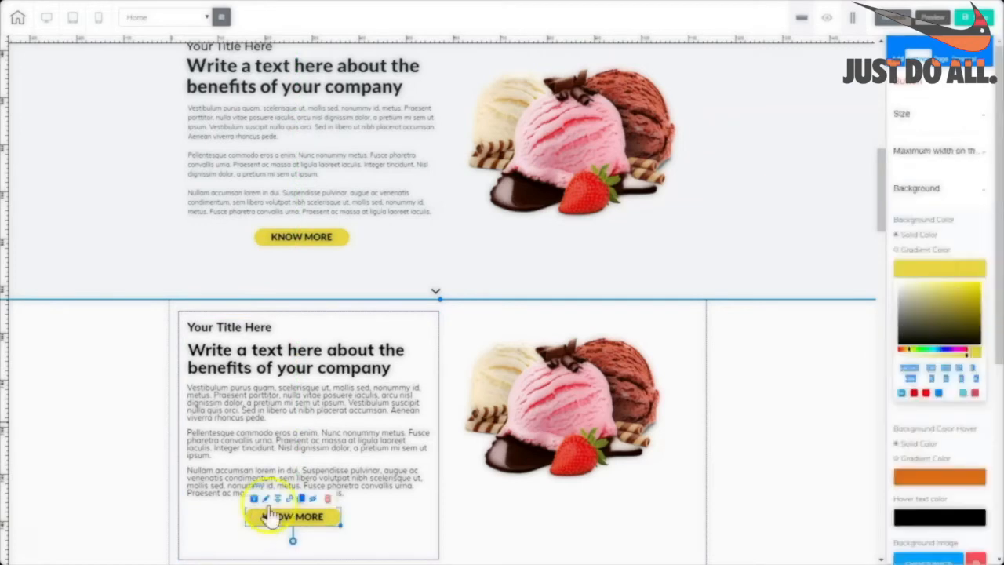
click(279, 500)
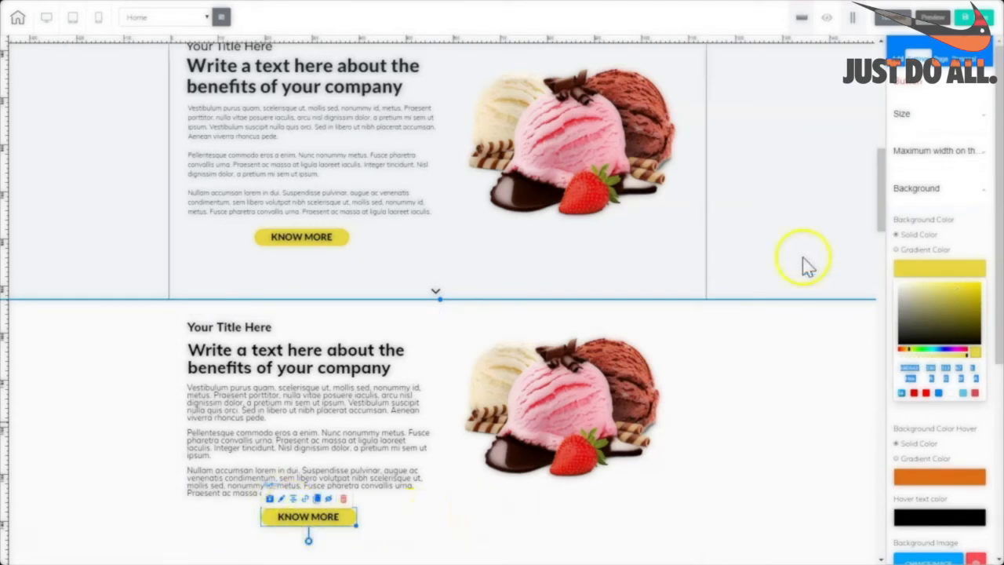
scroll(885, 226, down, 3)
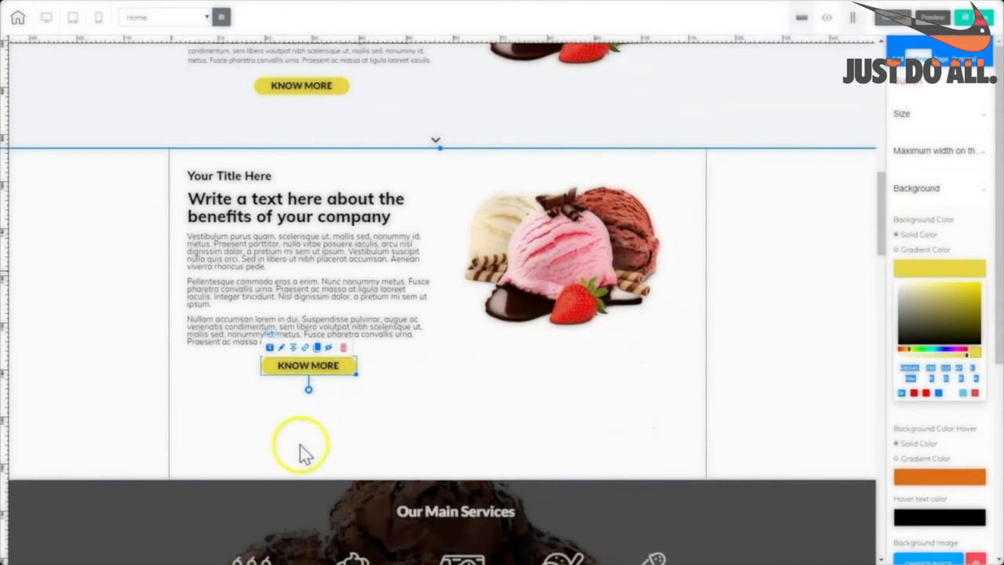
click(674, 454)
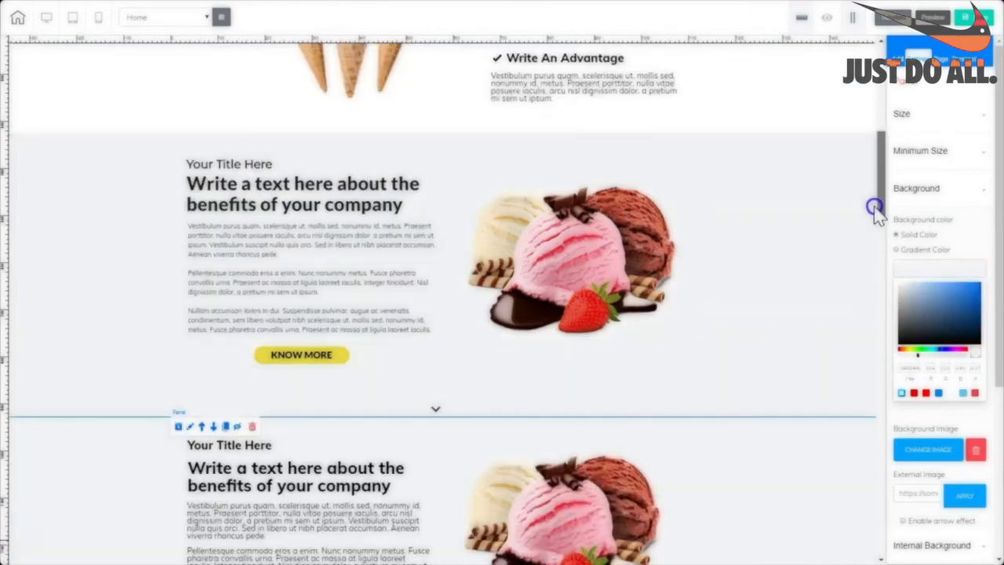
Delete the upper duplicate Your Title Here section.
scroll(872, 213, up, 1)
scroll(859, 208, down, 3)
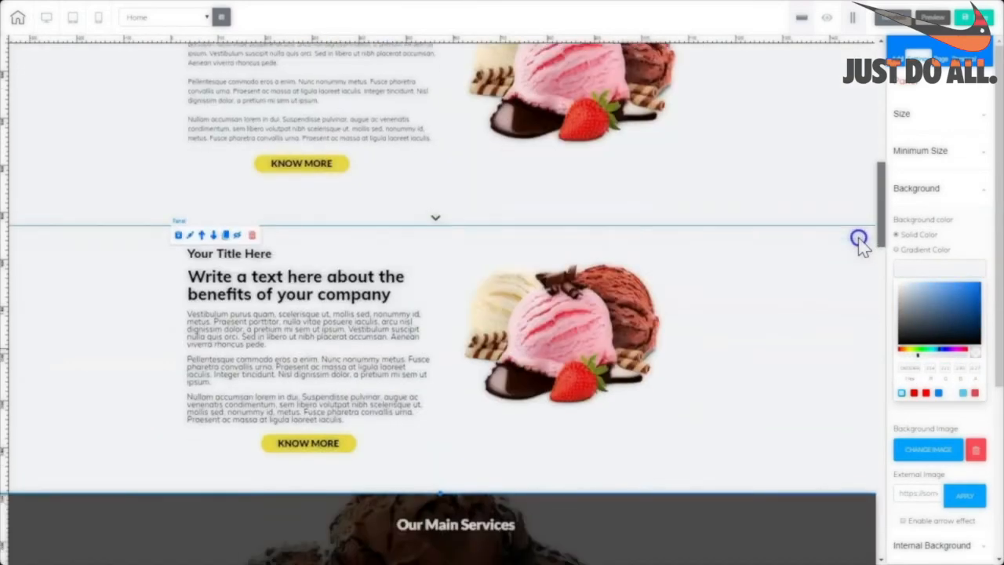
scroll(858, 212, up, 2)
click(796, 178)
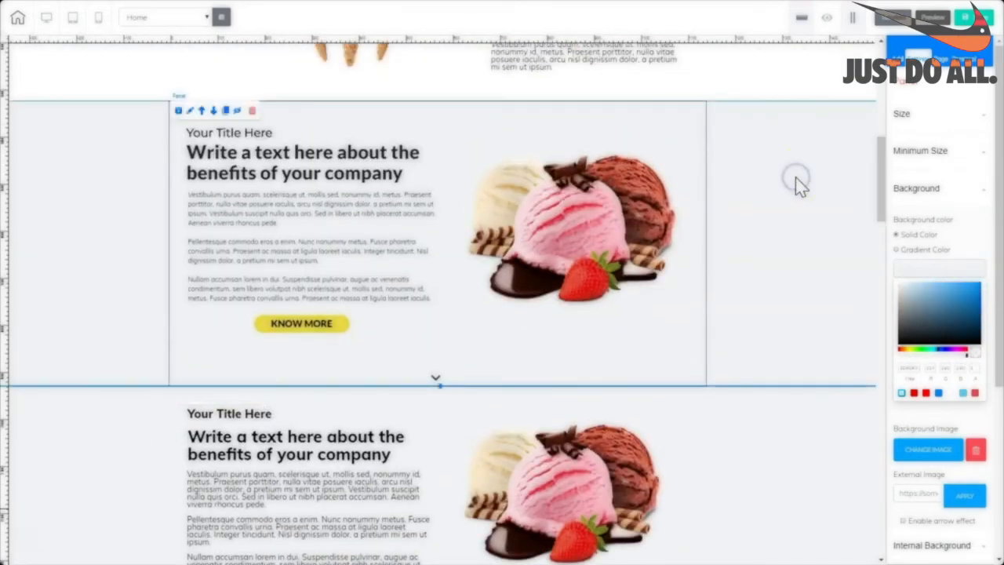
click(252, 114)
Check the page layout and save the page.
scroll(876, 172, down, 10)
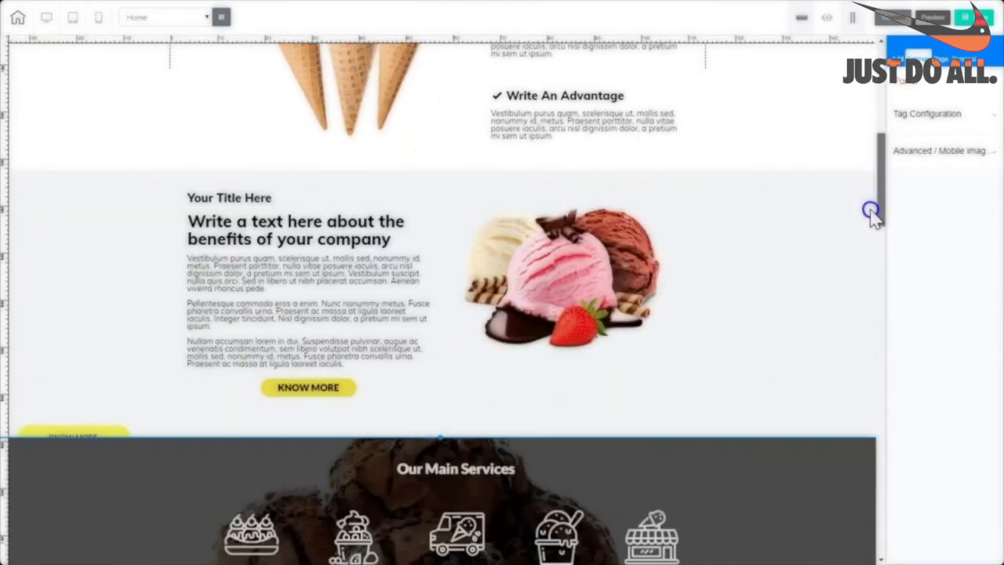
scroll(870, 212, up, 10)
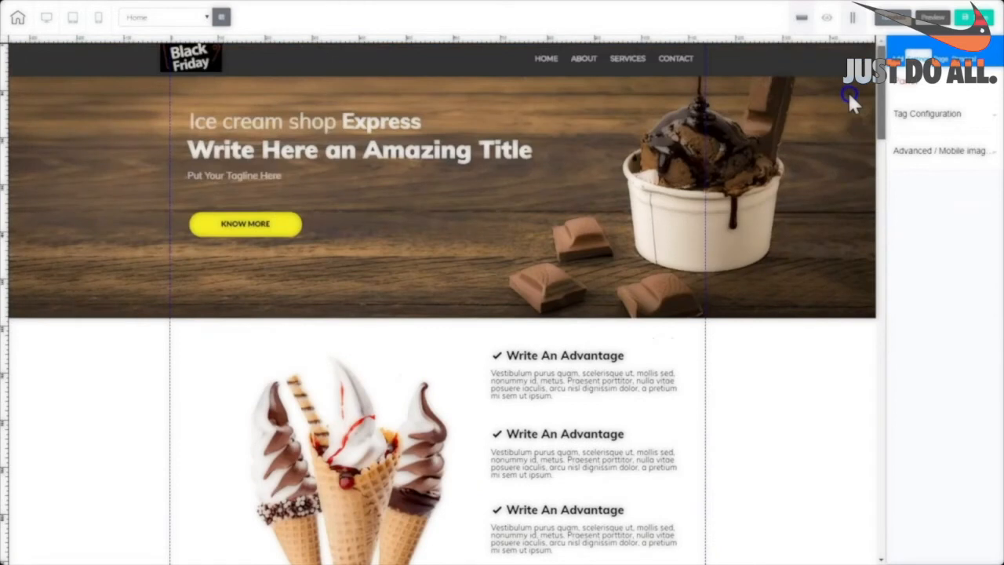
scroll(845, 118, down, 5)
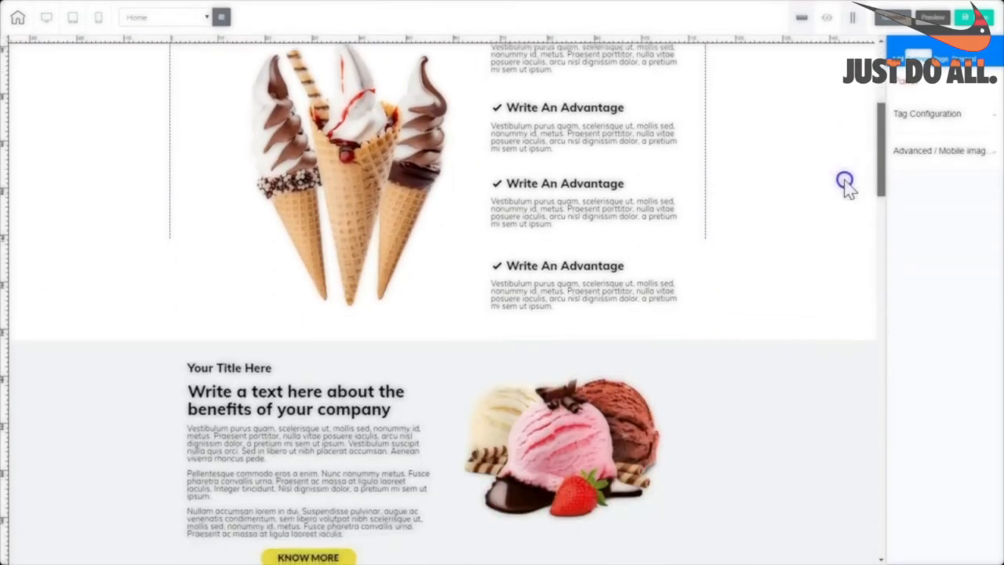
scroll(845, 188, down, 2)
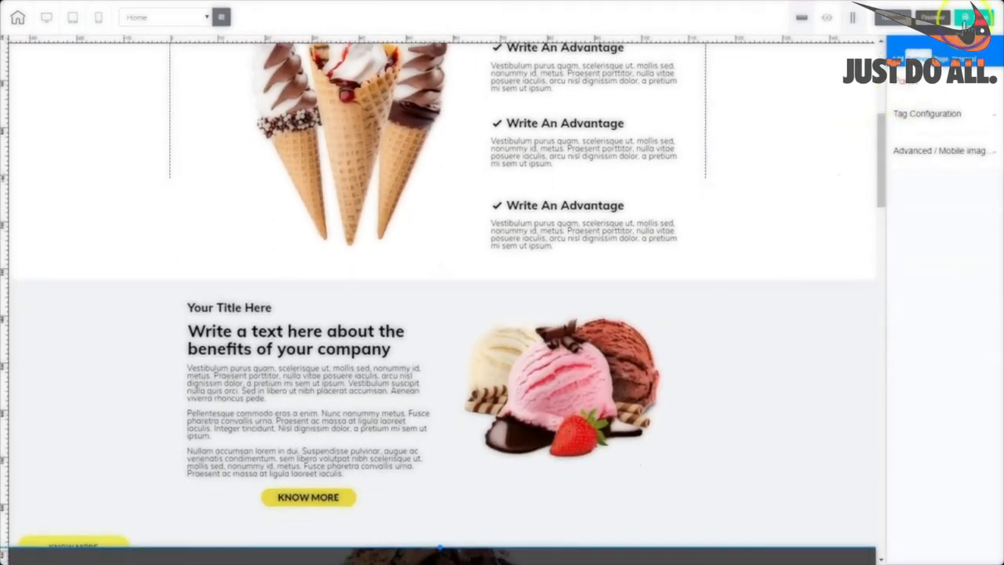
click(981, 19)
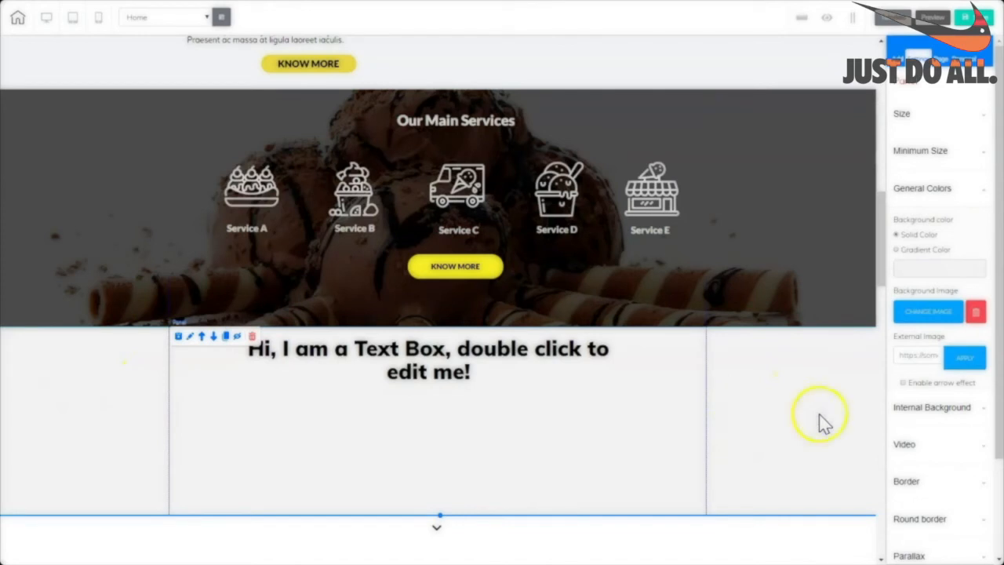
Set the chocolate ice-cream picture as the background of the panel below Our Main Services.
scroll(925, 176, down, 2)
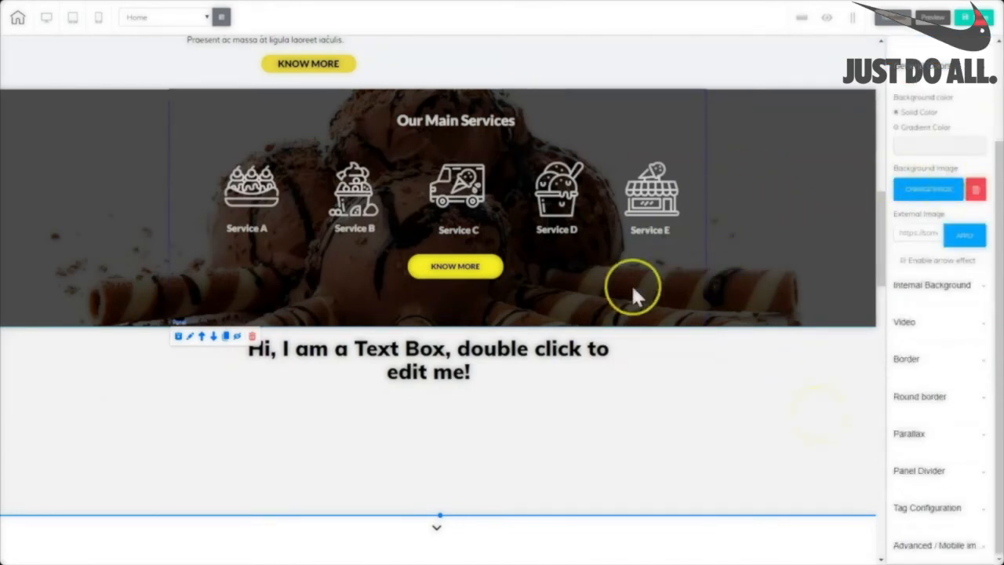
click(933, 189)
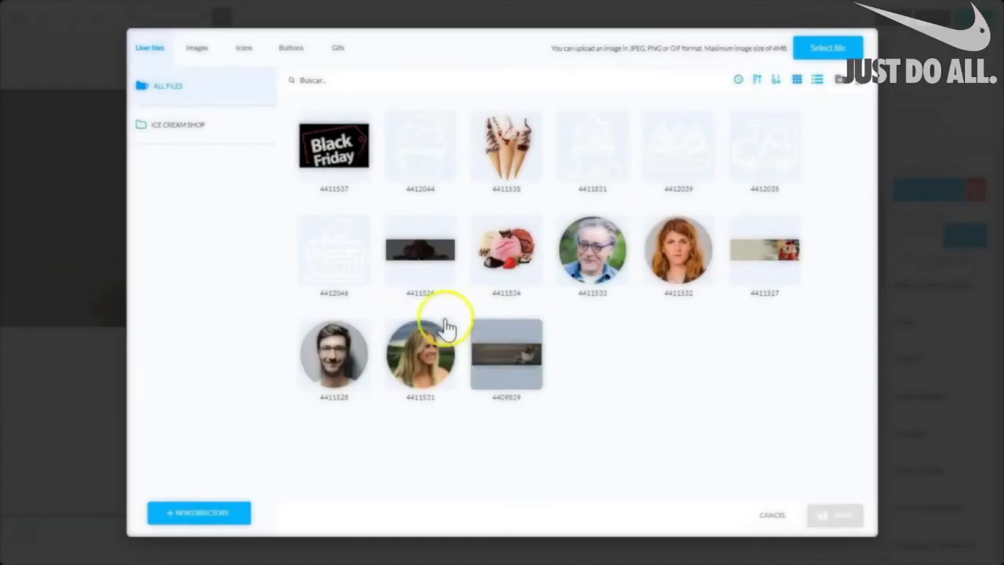
mouse_move(408, 253)
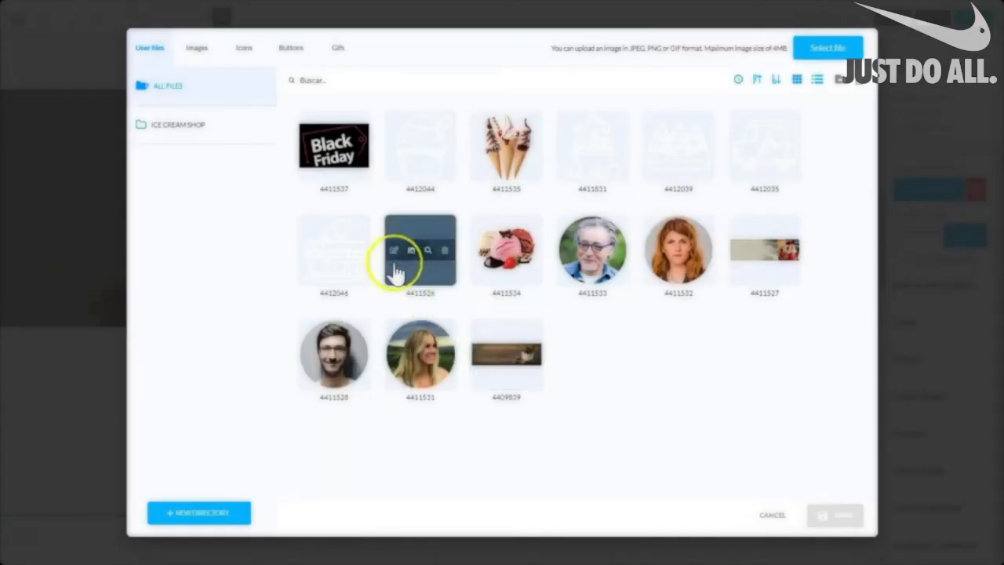
click(396, 280)
click(836, 515)
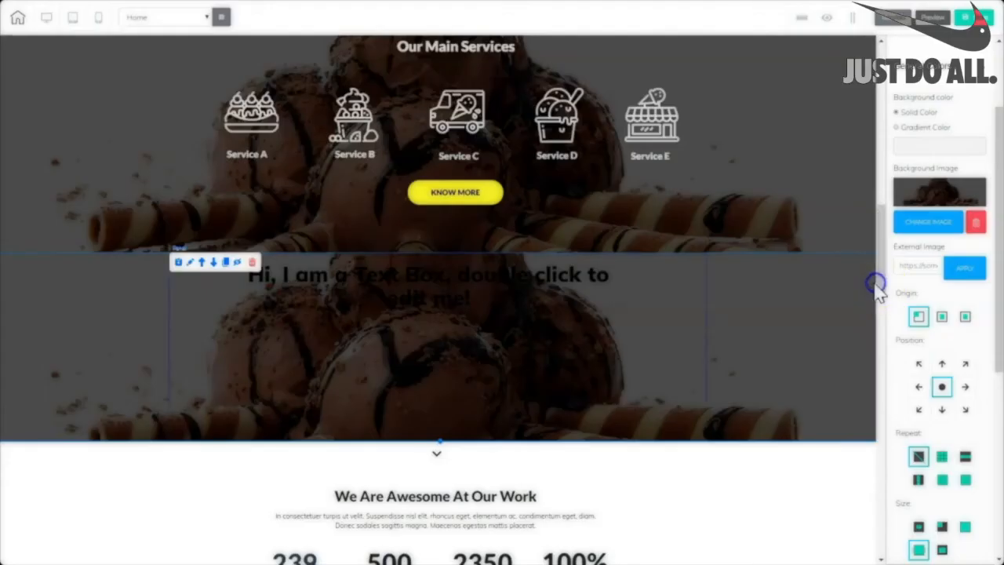
click(559, 270)
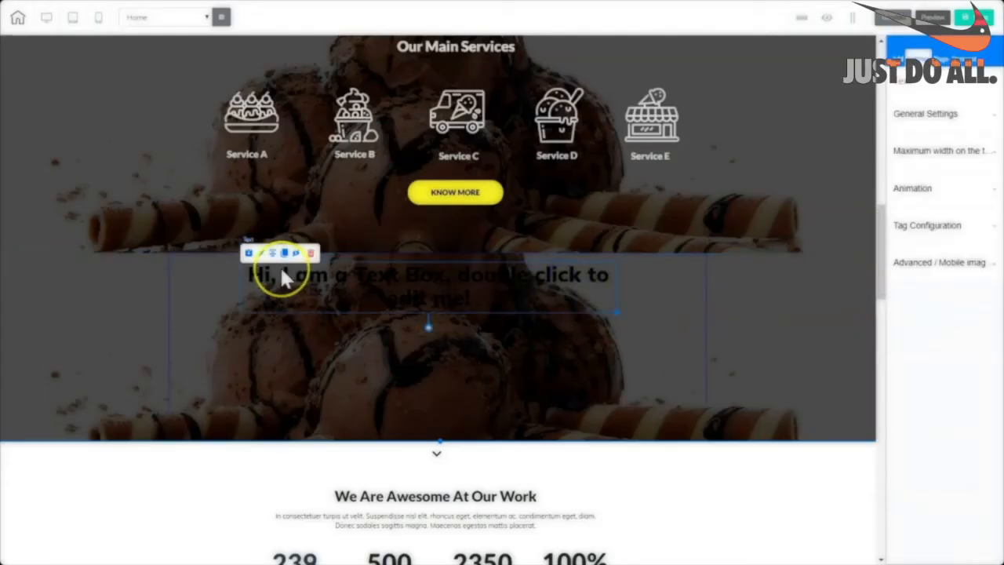
Change the placeholder text's block style to Heading 4.
double_click(441, 287)
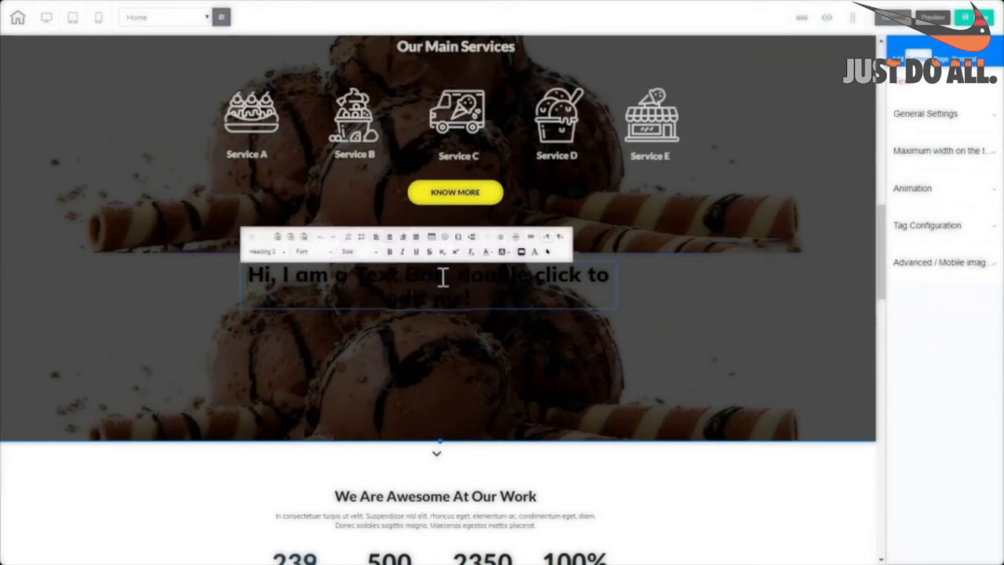
triple_click(443, 276)
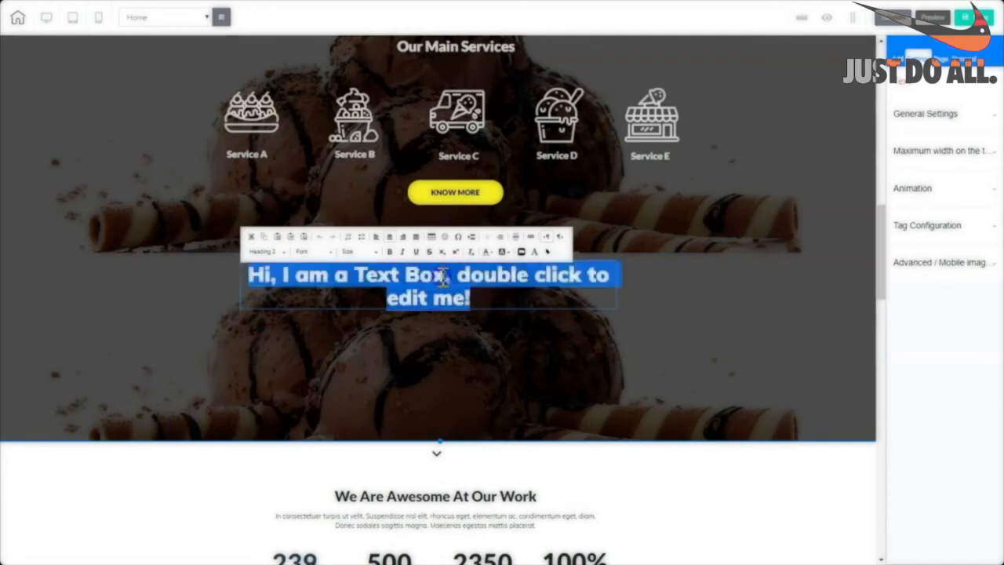
click(284, 254)
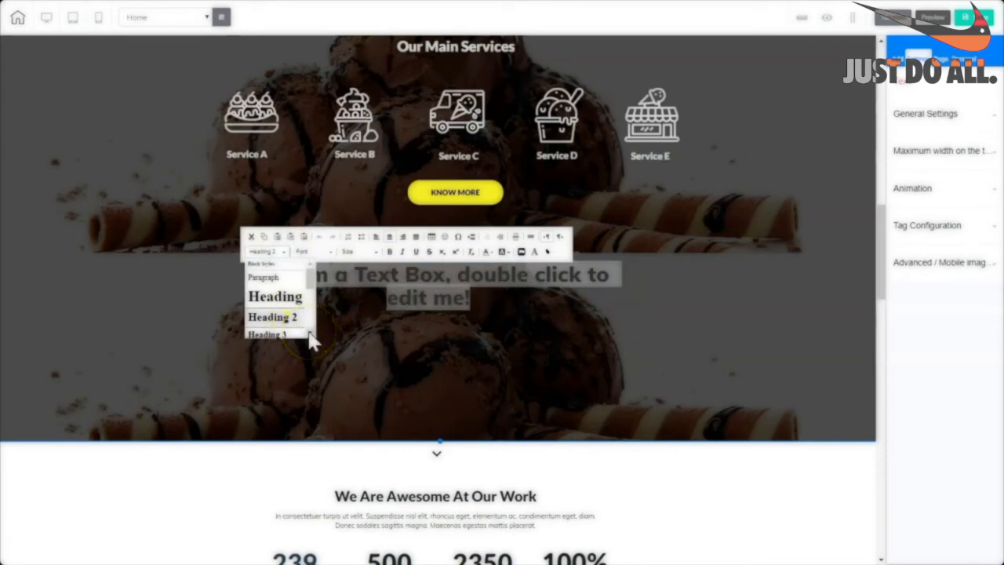
click(274, 337)
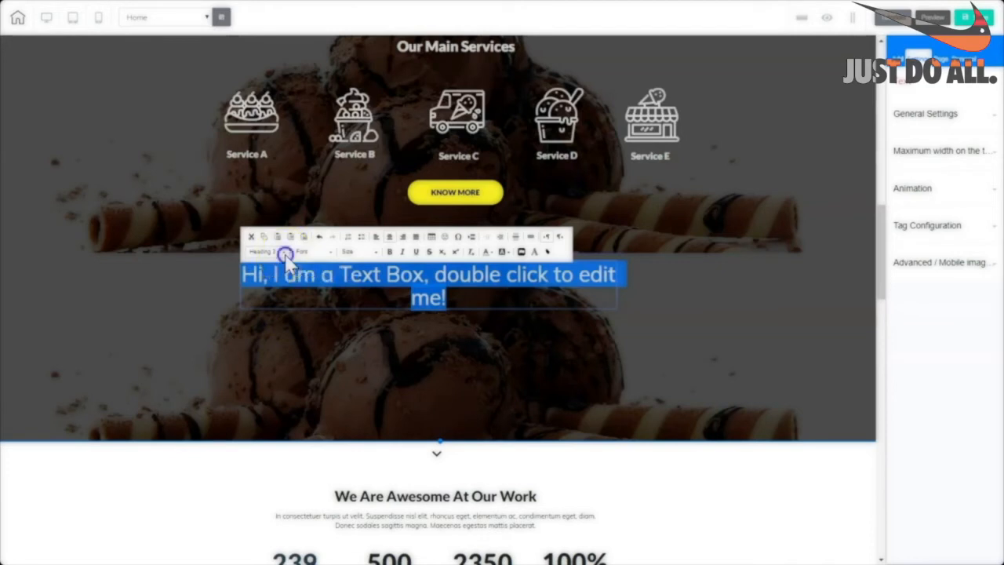
click(284, 252)
scroll(298, 314, down, 2)
click(267, 301)
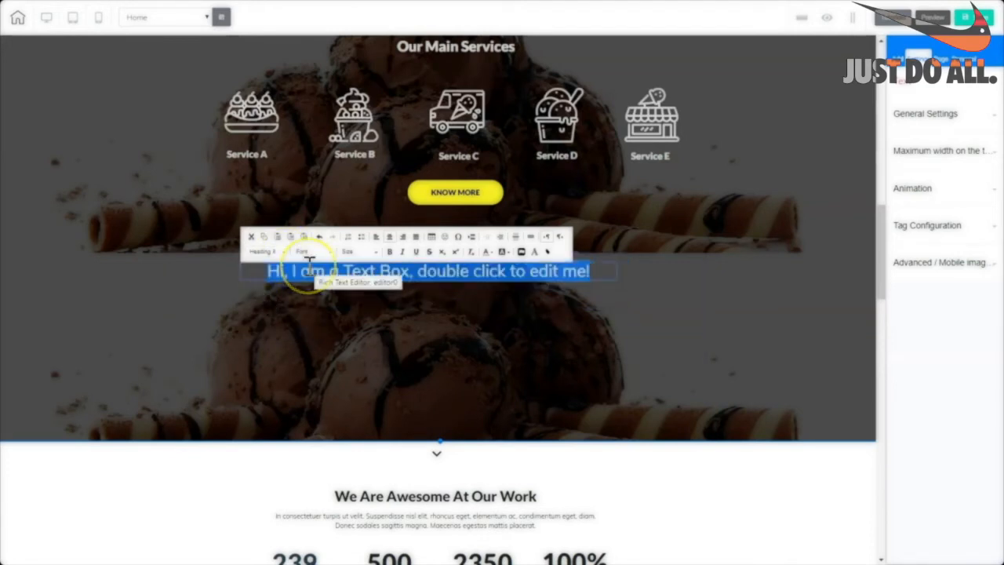
Give the heading a light colour, make it bold and centre it.
click(487, 253)
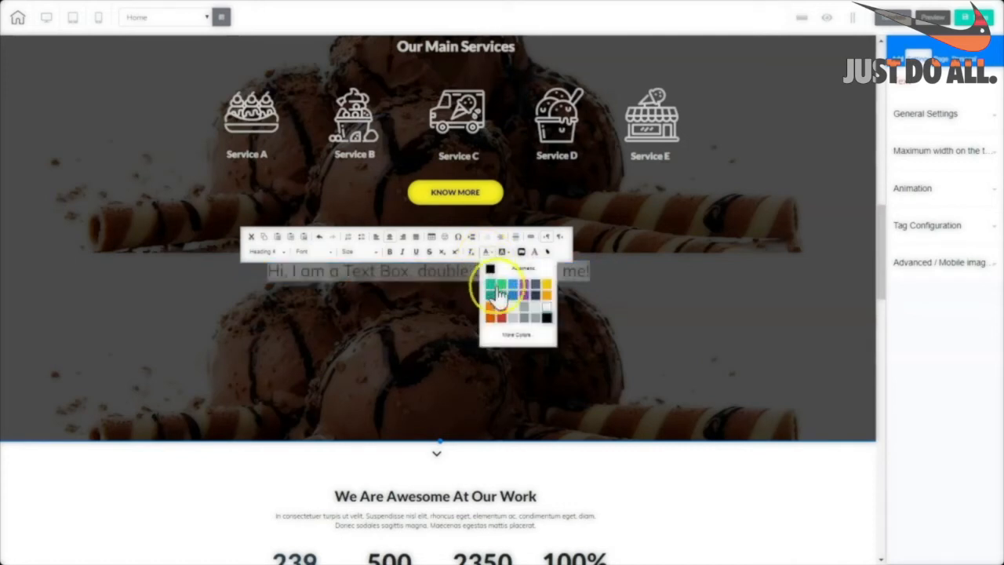
click(546, 314)
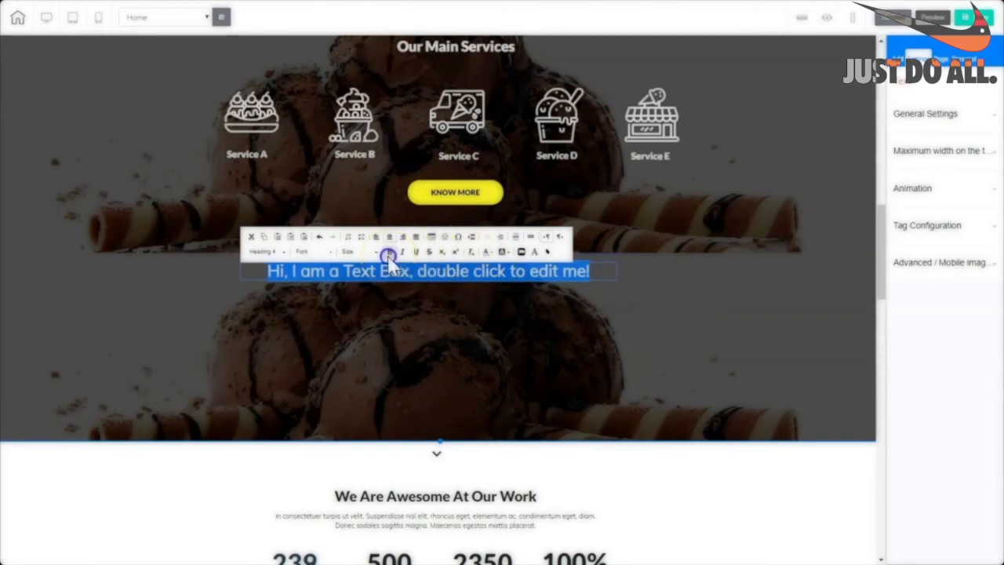
click(389, 251)
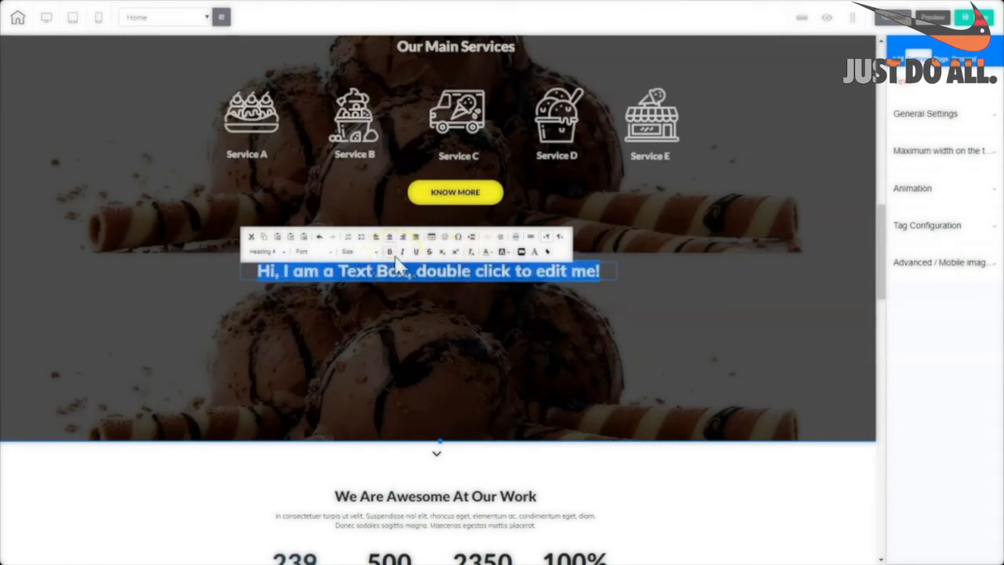
click(273, 257)
click(245, 119)
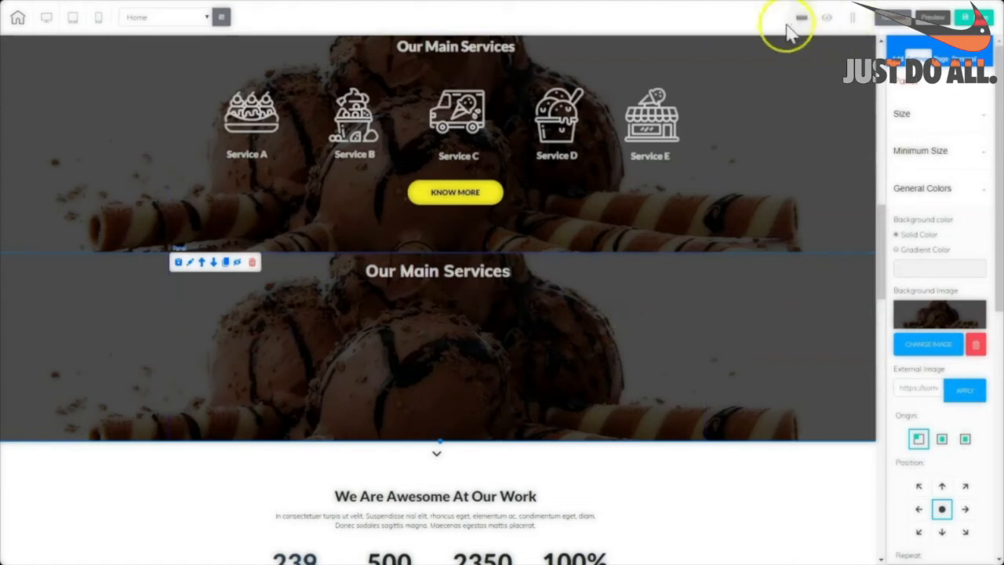
Turn on gridlines and drop a small resized box at the second panel's left side.
click(853, 22)
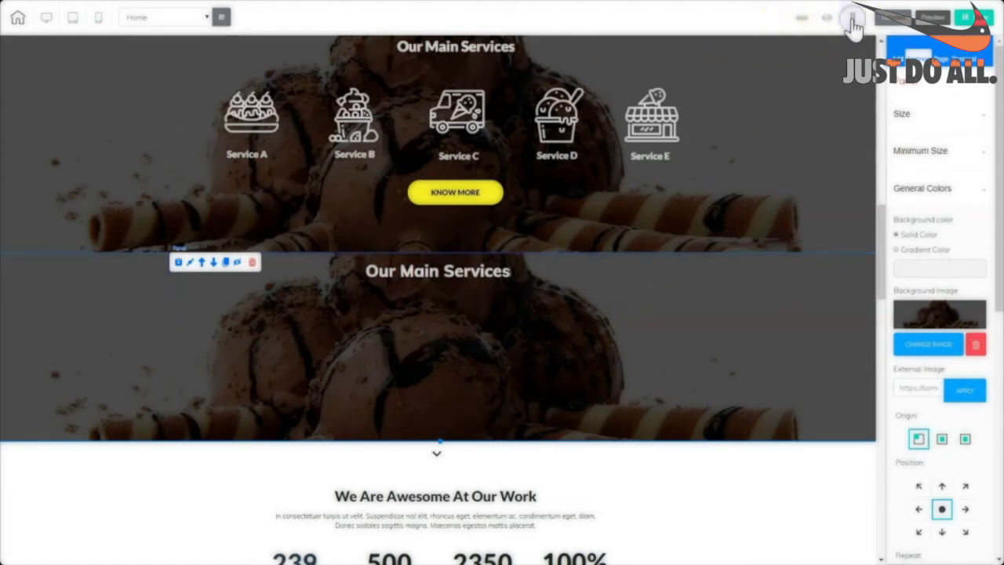
click(899, 58)
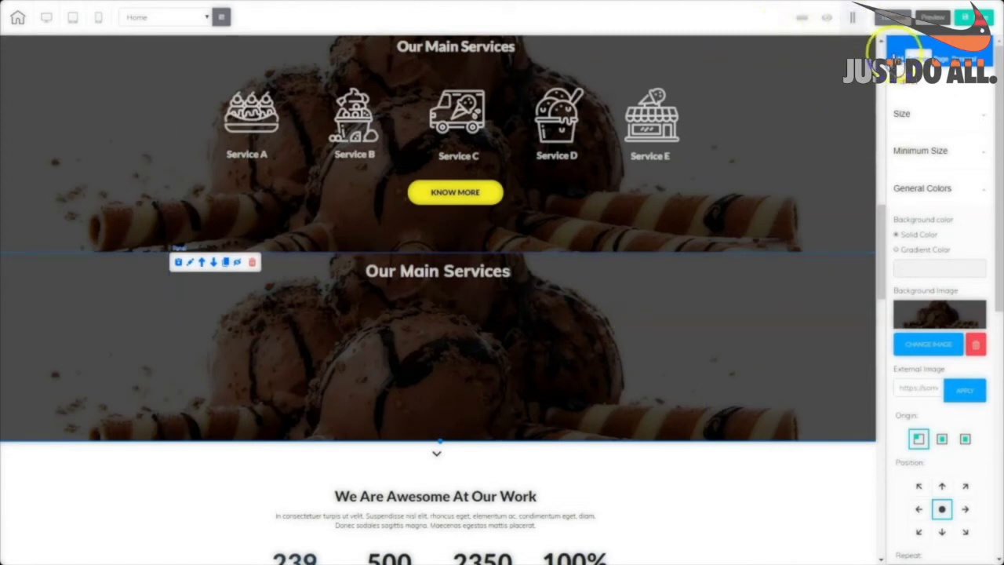
click(932, 105)
click(919, 294)
drag(936, 431, 242, 334)
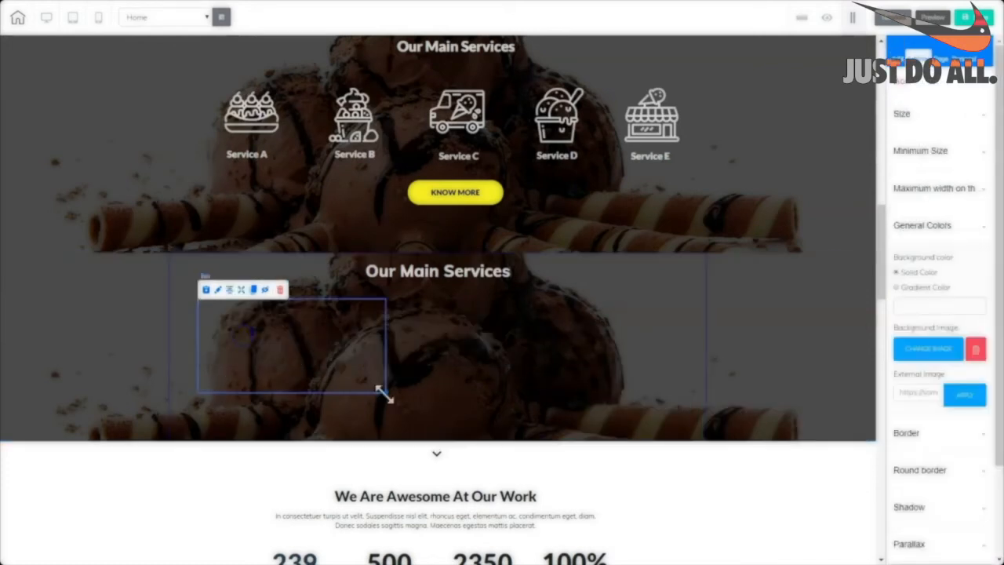
drag(382, 392, 285, 381)
drag(248, 340, 250, 338)
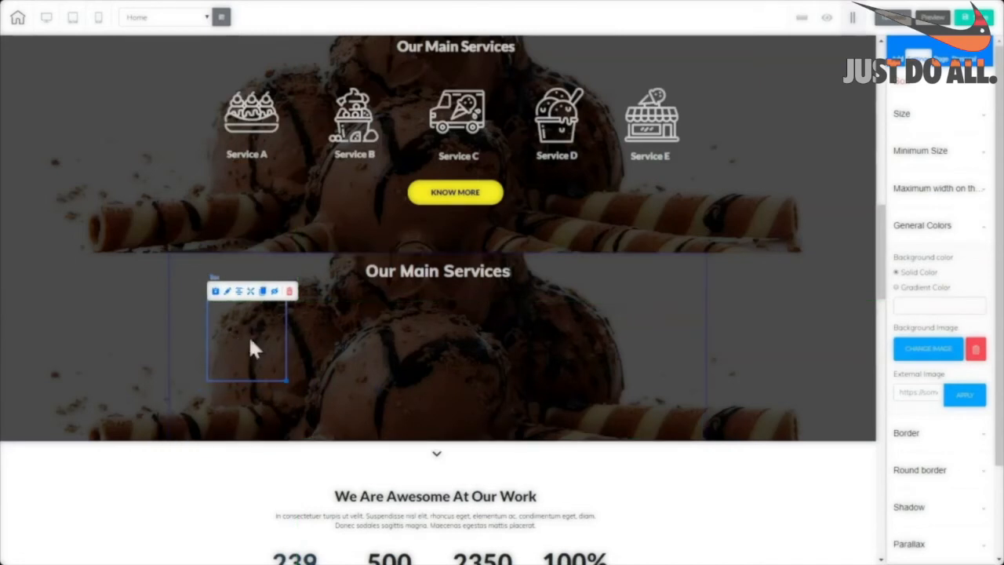
click(897, 58)
click(937, 101)
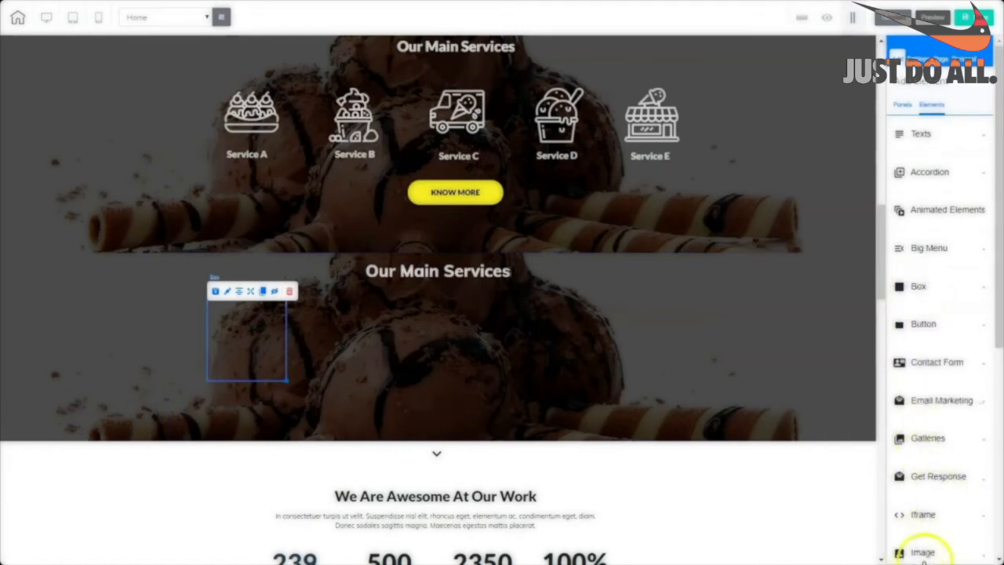
click(923, 553)
Drop a sample sunset image into the panel, move it up and shrink it to a thumbnail.
drag(941, 350, 545, 335)
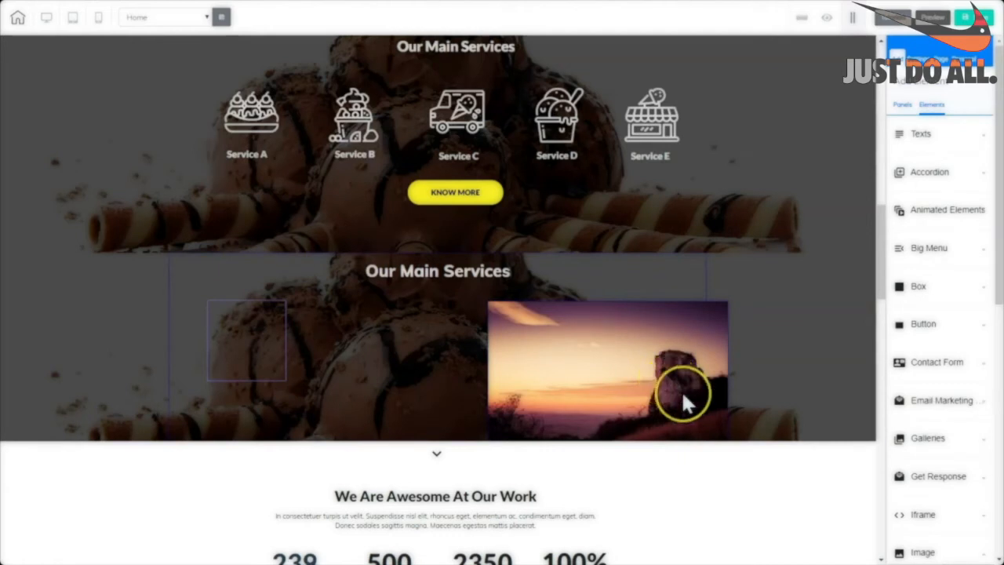
drag(677, 396, 671, 359)
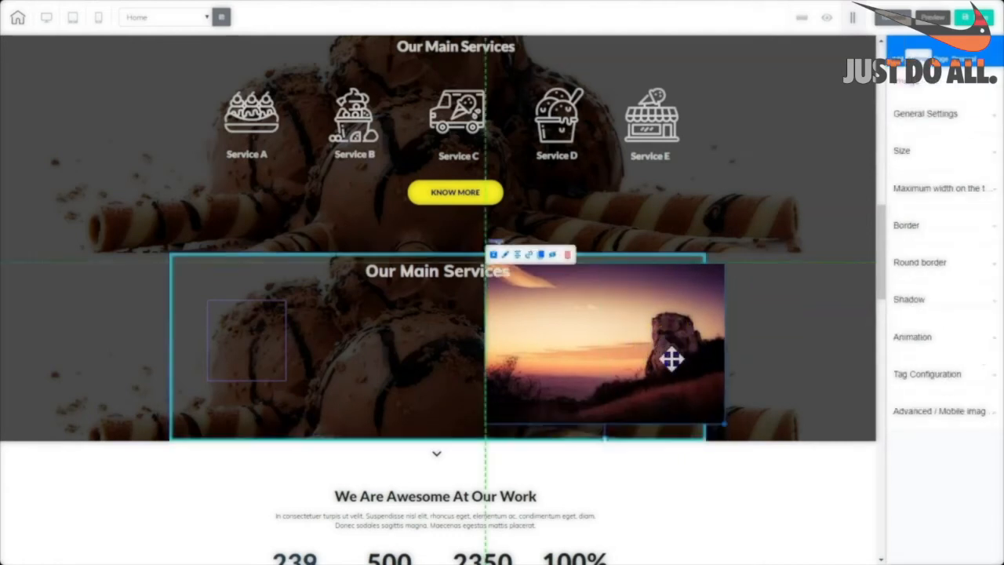
drag(722, 427, 400, 345)
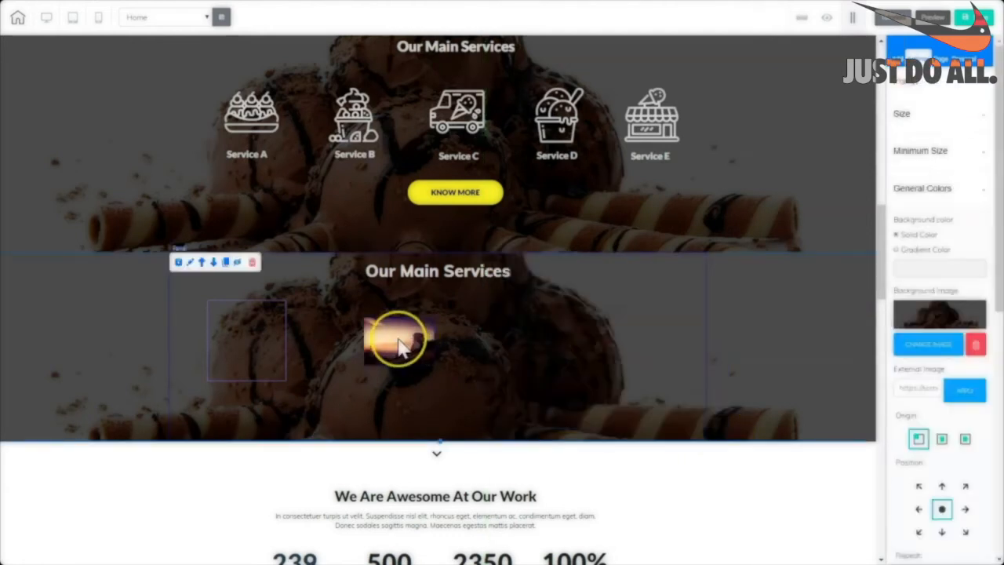
click(414, 345)
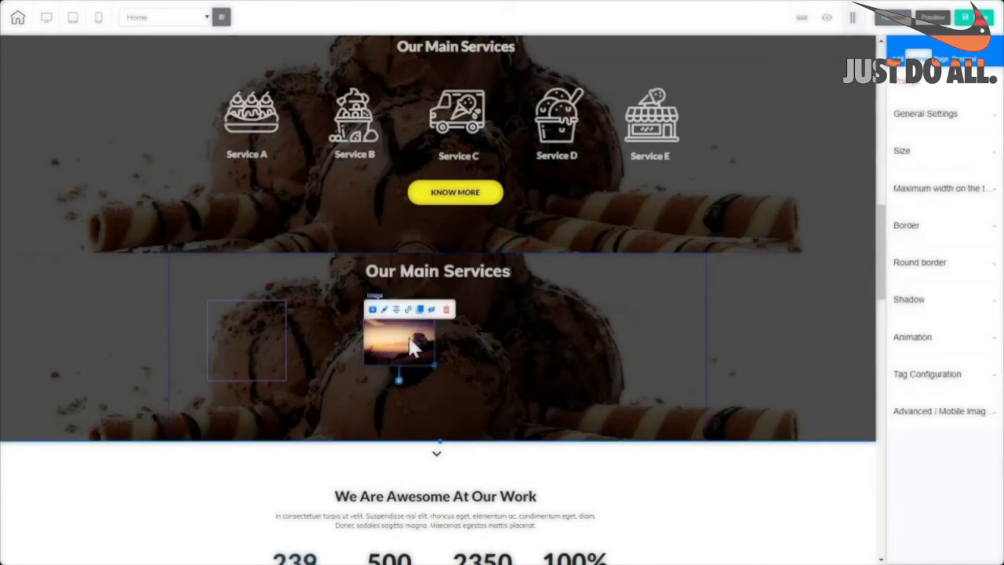
click(413, 343)
Replace the sunset picture with the ice-cream shop icon from the image library.
click(926, 116)
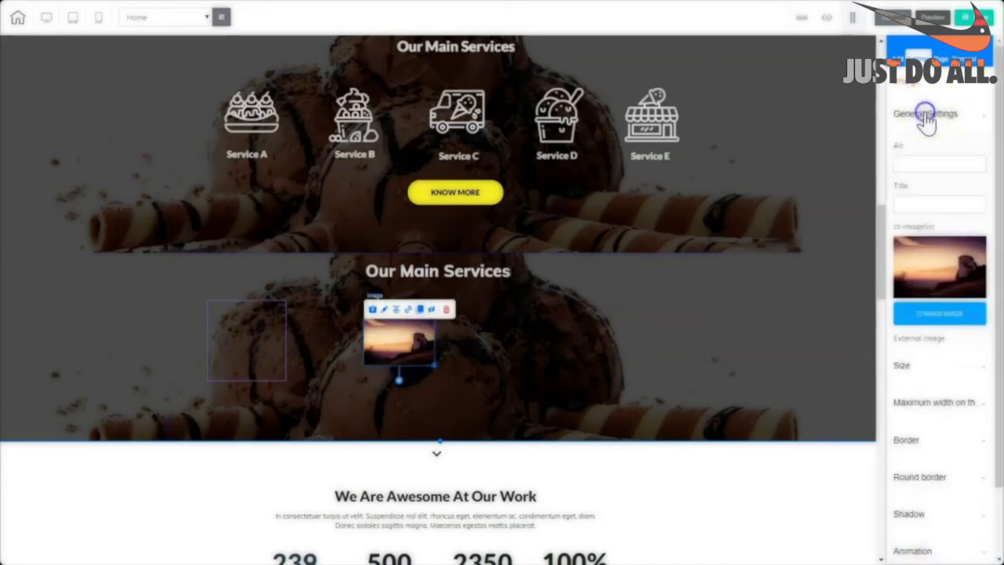
click(927, 314)
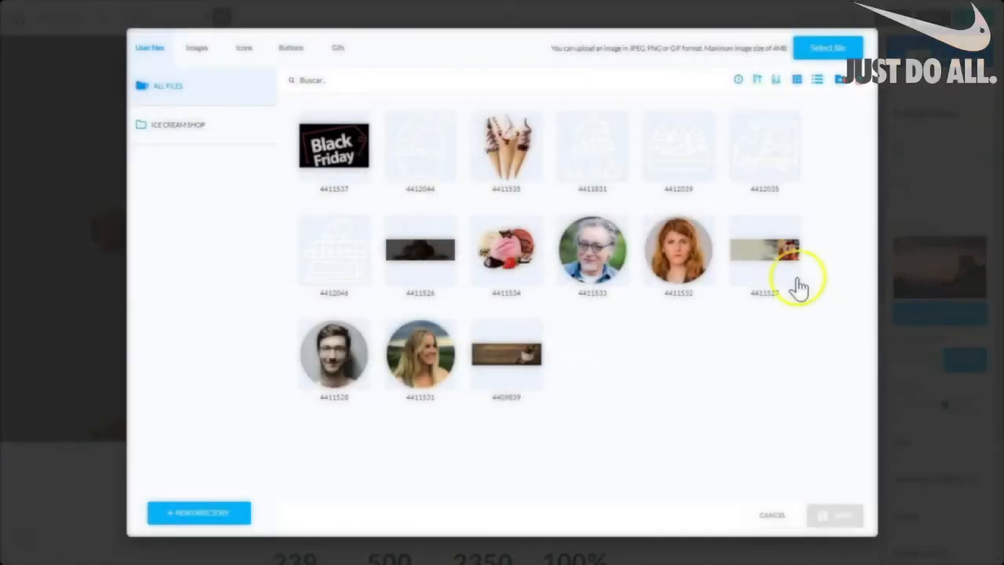
mouse_move(549, 244)
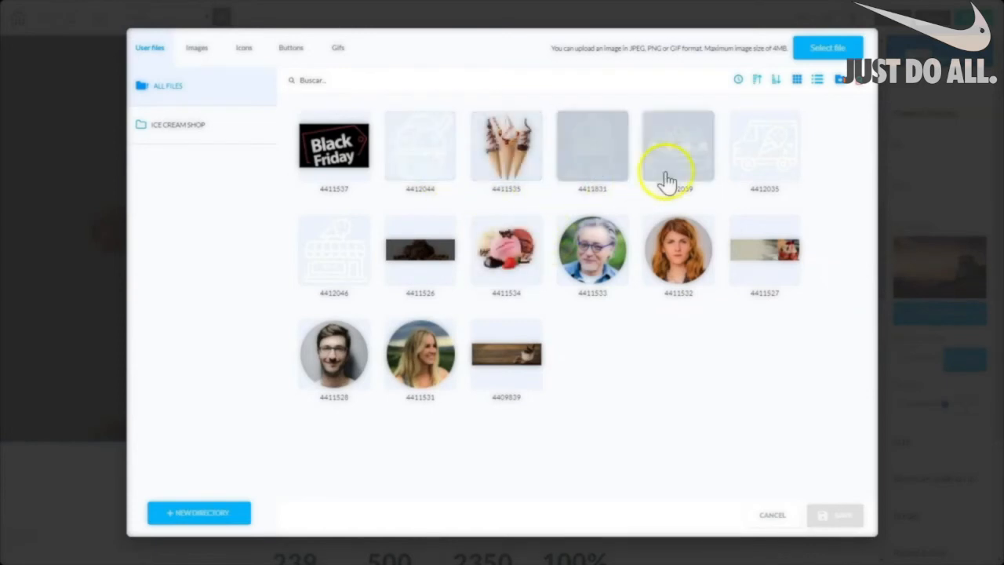
click(311, 279)
click(845, 520)
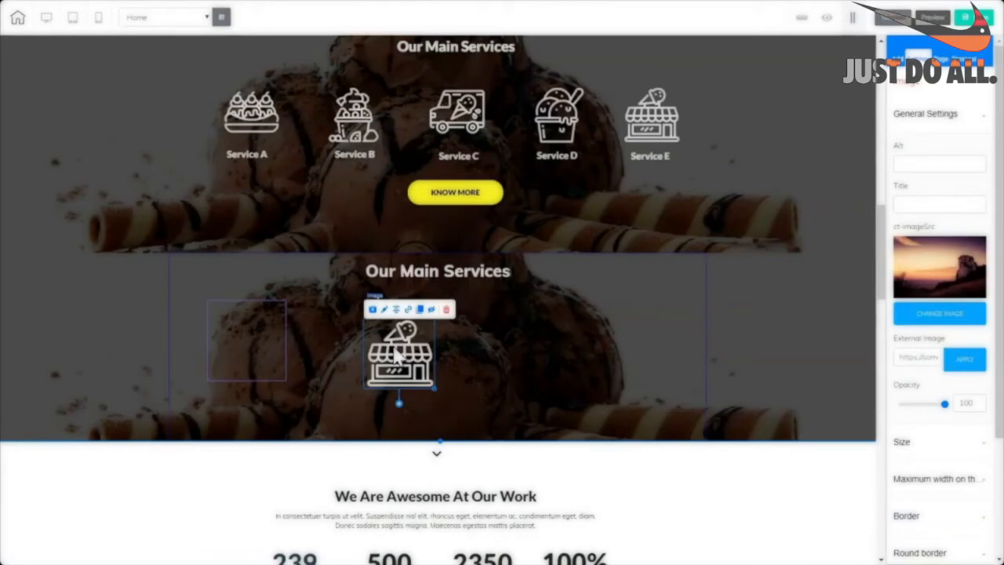
Scale down the shop icon and centre it inside the left box.
mouse_move(434, 387)
mouse_down()
mouse_move(411, 377)
mouse_move(421, 376)
mouse_up()
drag(392, 345, 245, 341)
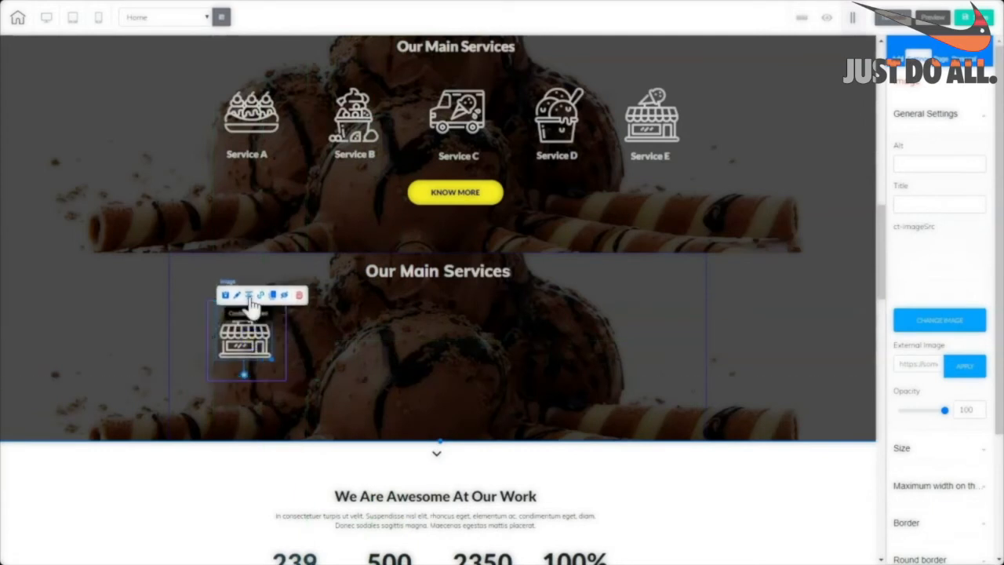
click(249, 297)
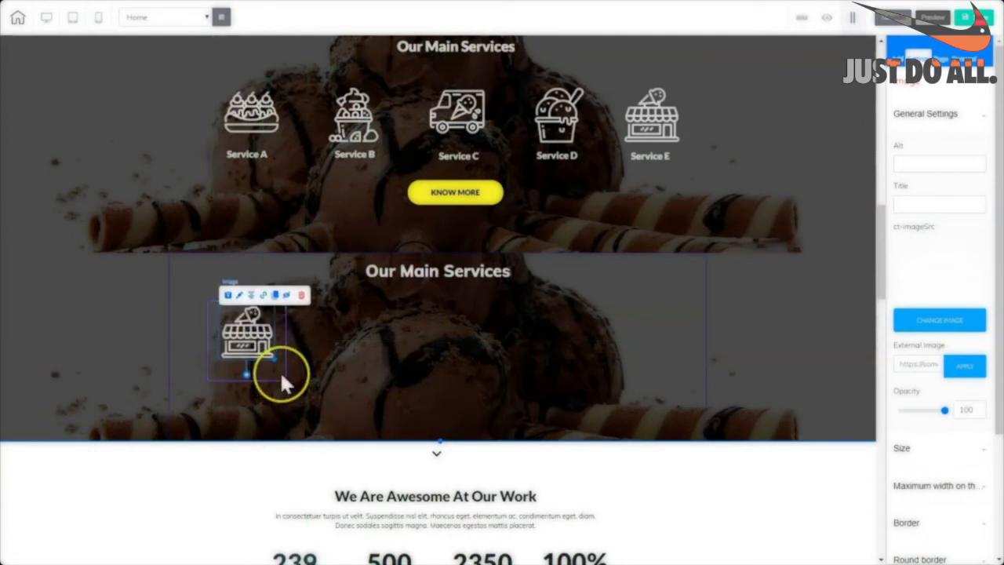
click(280, 370)
click(262, 343)
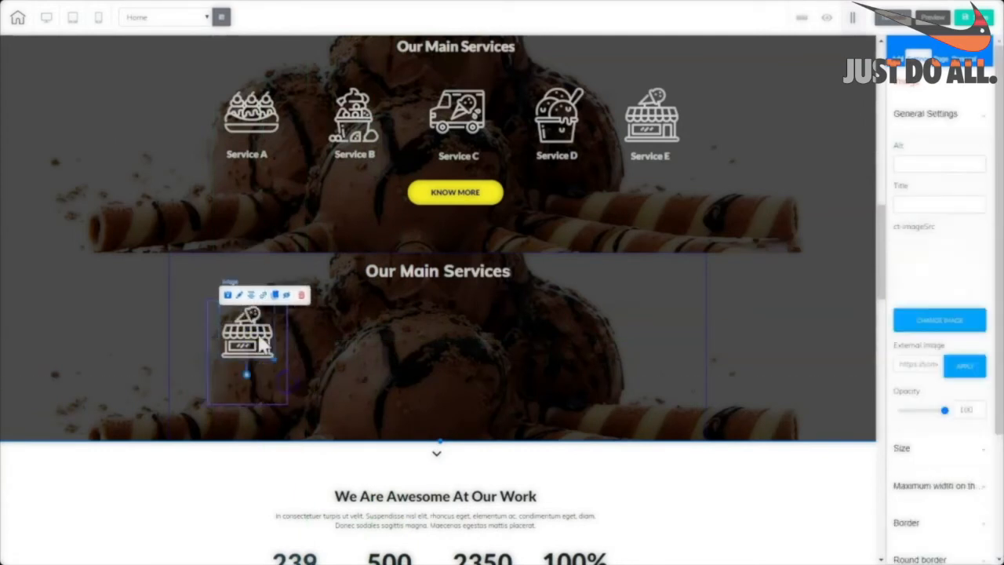
click(251, 296)
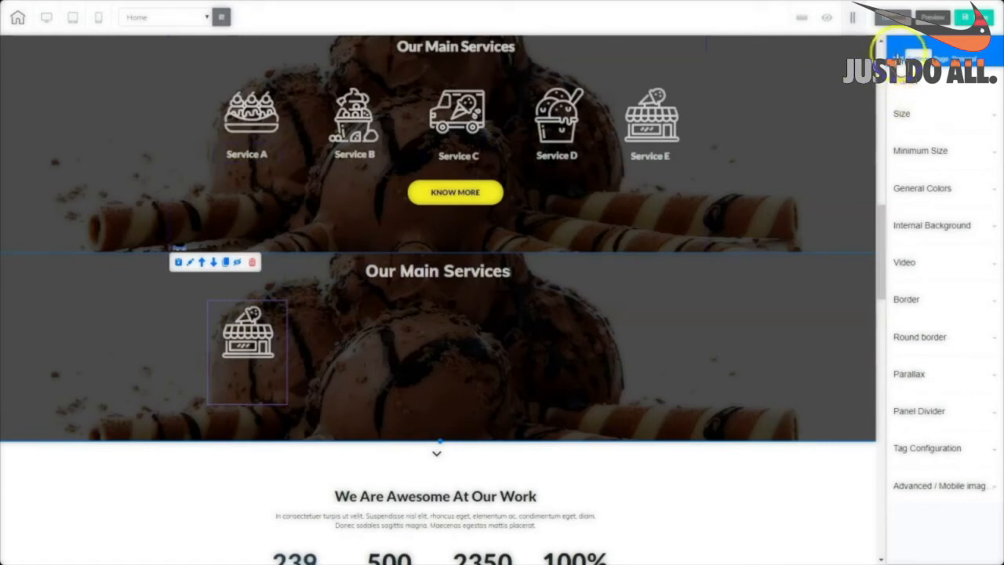
Add a Title H6 'Service A' text to the second services panel.
click(902, 58)
click(931, 107)
click(920, 133)
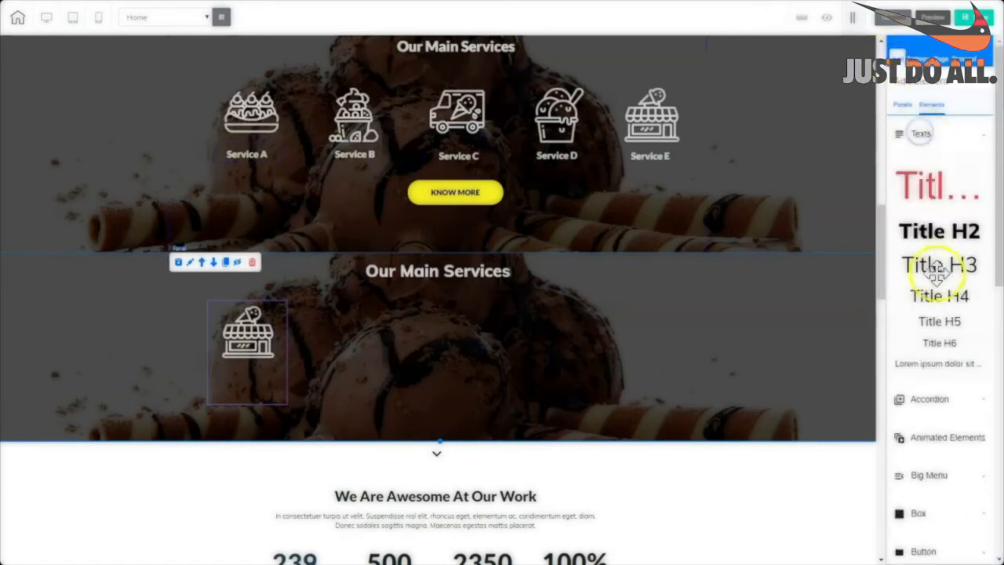
drag(943, 342, 669, 306)
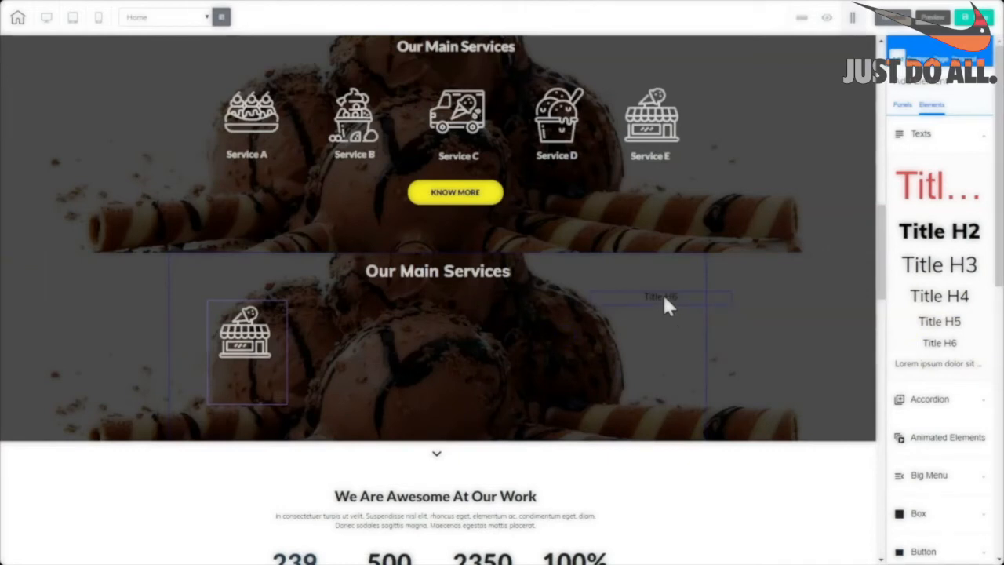
drag(664, 306, 666, 303)
click(655, 316)
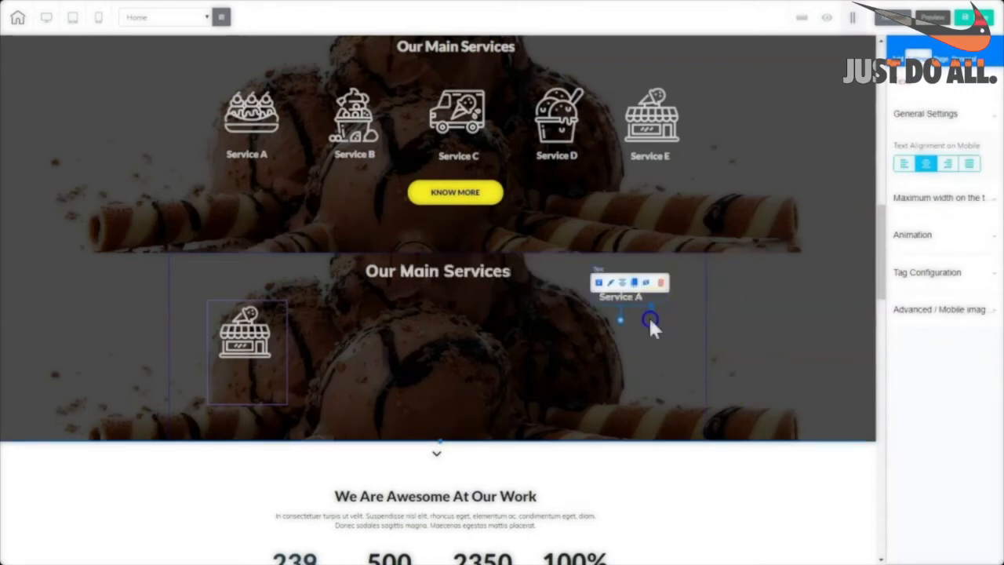
Move the Service A label into the left box beneath the shop icon.
click(650, 320)
click(617, 298)
drag(620, 297, 247, 388)
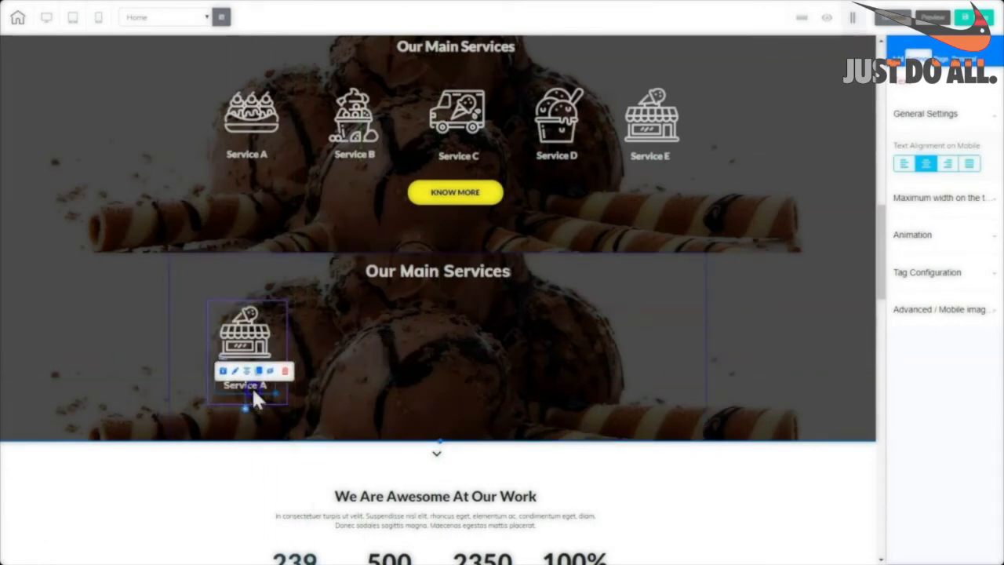
drag(255, 398, 253, 382)
click(347, 357)
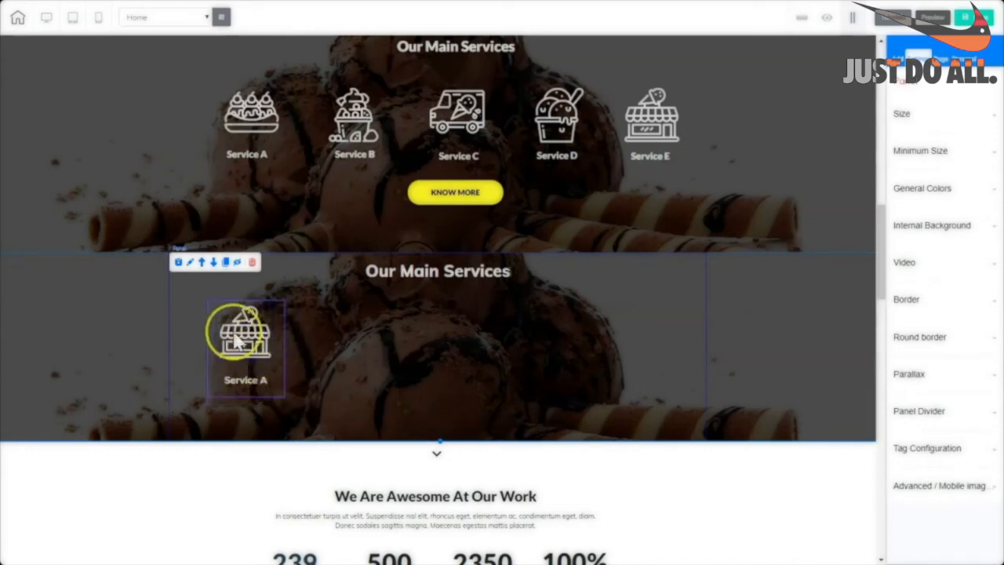
Duplicate the Service A box four times to make a row of five boxes.
click(283, 397)
click(216, 291)
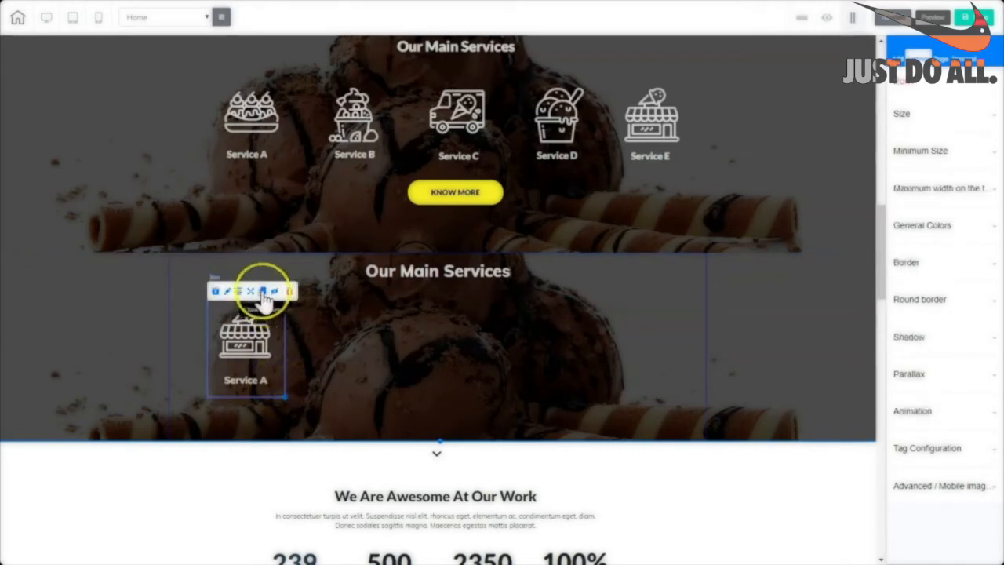
drag(263, 295, 708, 394)
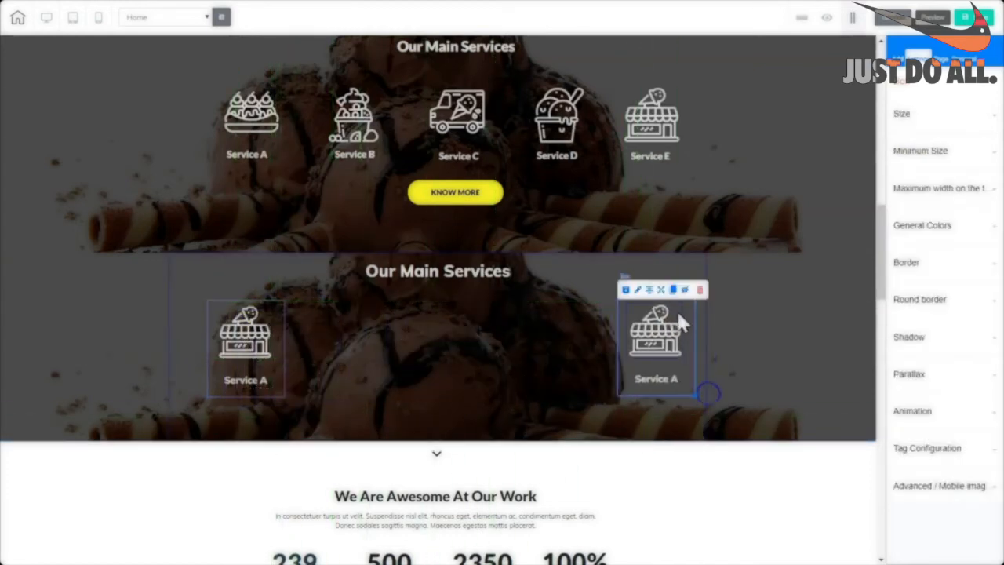
drag(674, 294, 385, 389)
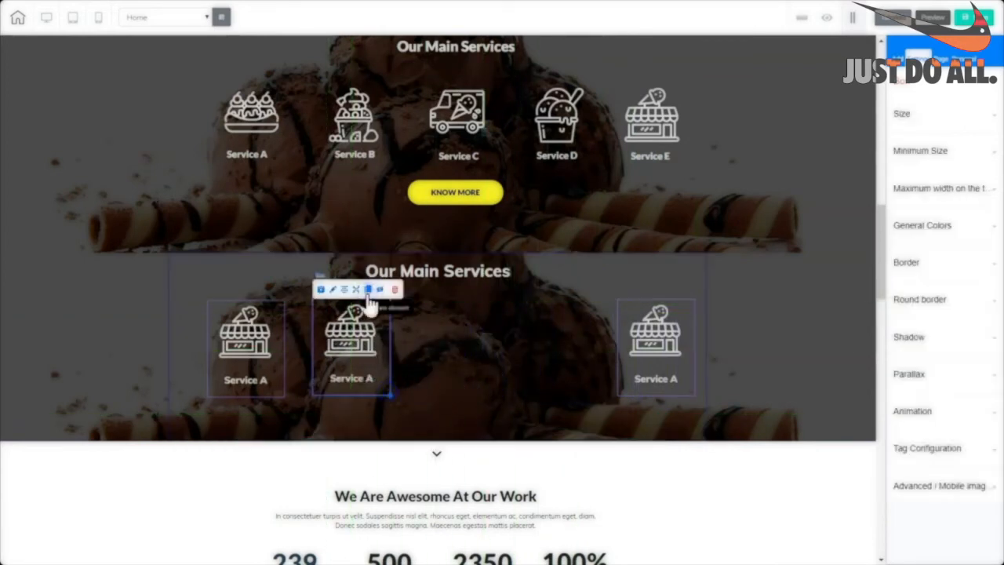
drag(368, 296, 369, 298)
drag(399, 404, 571, 385)
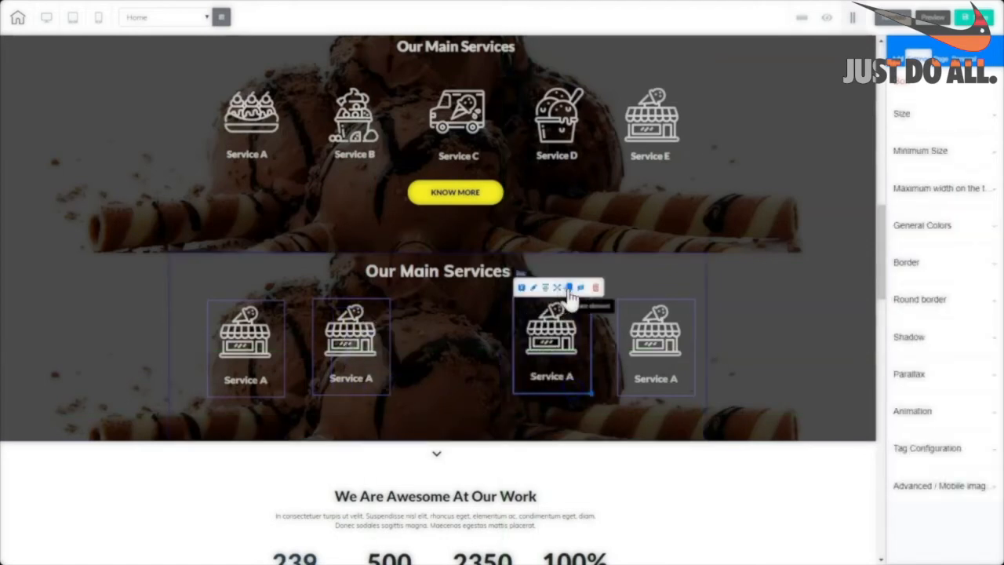
click(570, 288)
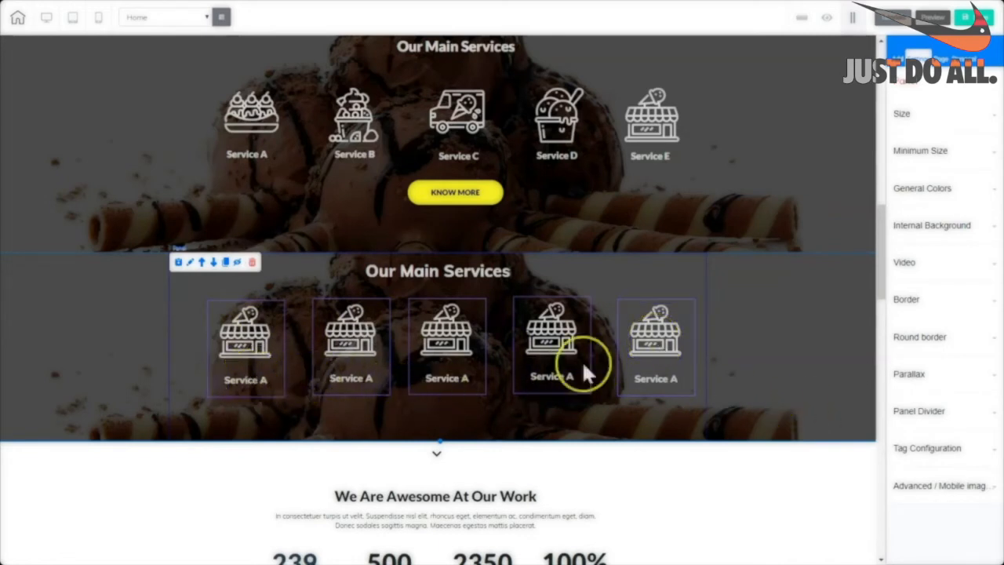
Change the second box's label to Service B.
double_click(350, 379)
click(373, 379)
key(BackSpace)
text(B)
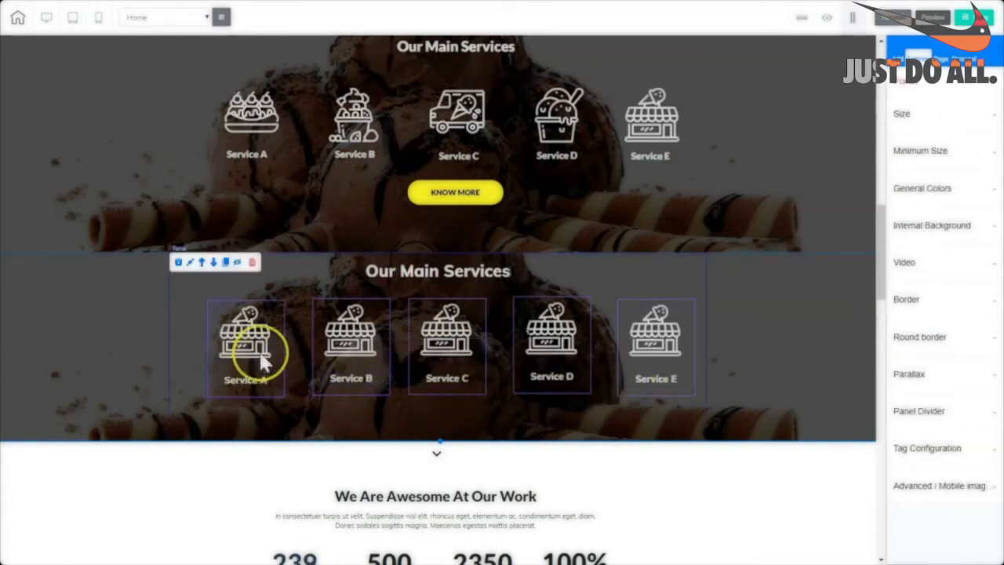
Give Service B an ice-cream cup icon, then show rulers and add a guide at the icon tops.
click(354, 318)
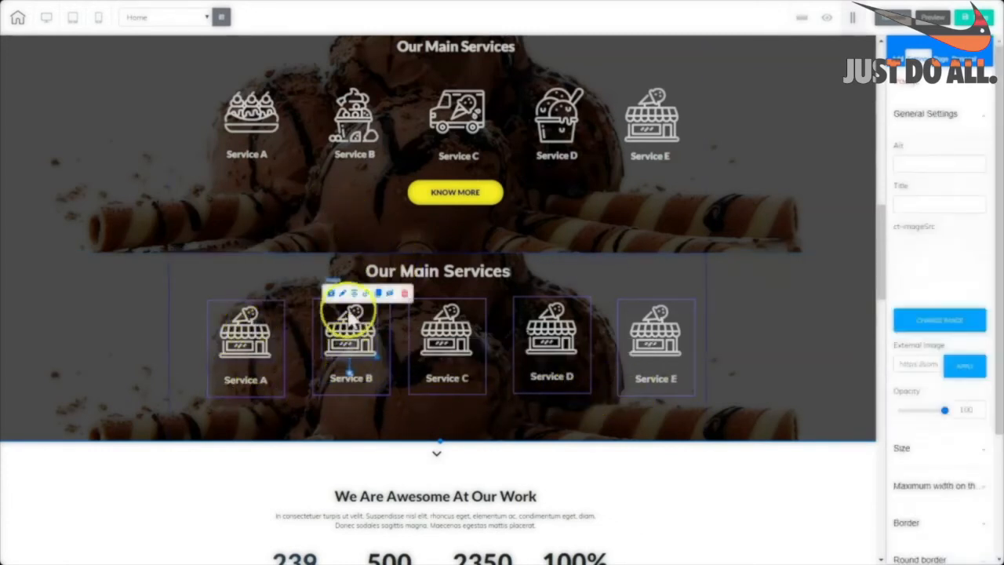
click(928, 115)
click(929, 115)
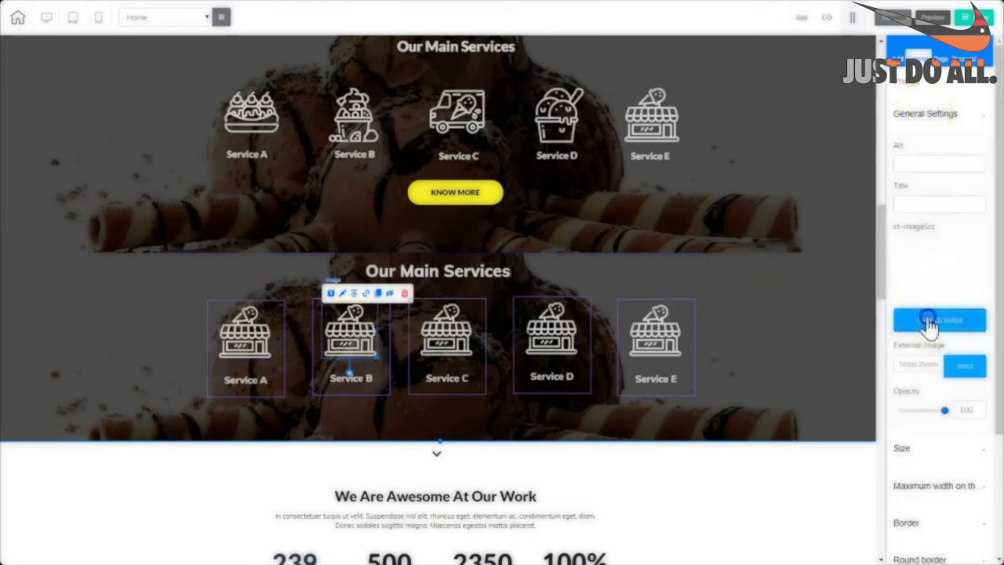
click(931, 322)
click(836, 515)
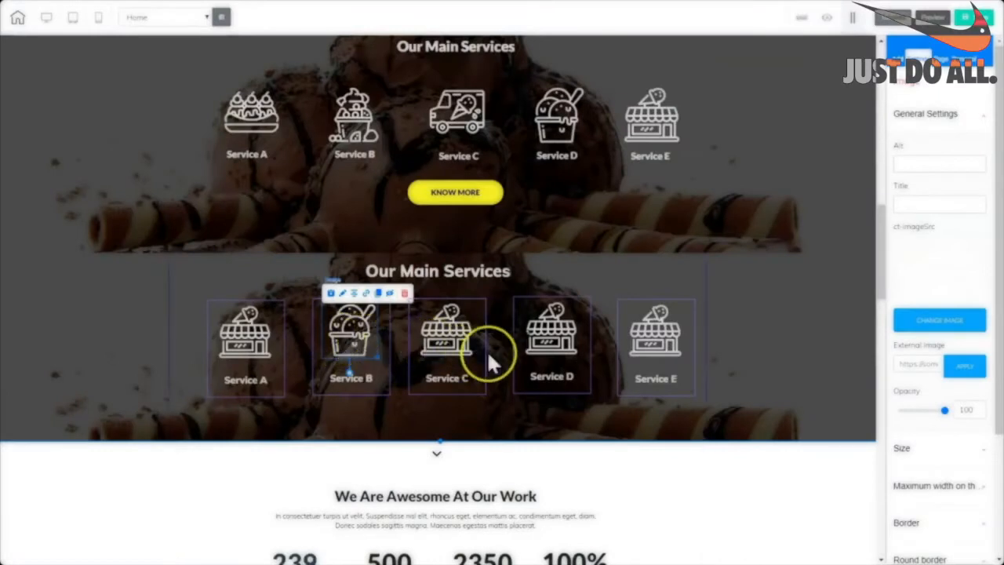
click(409, 352)
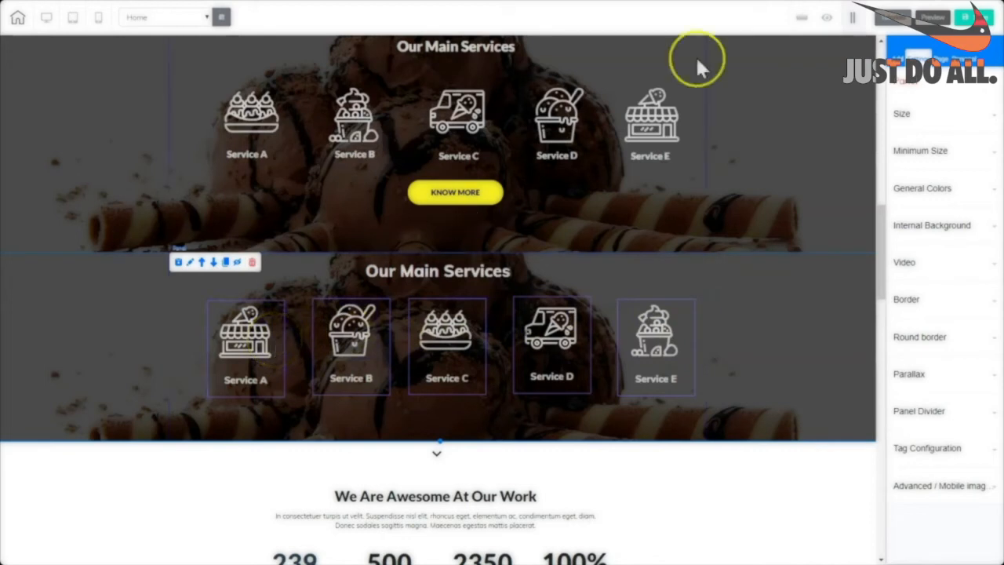
click(801, 24)
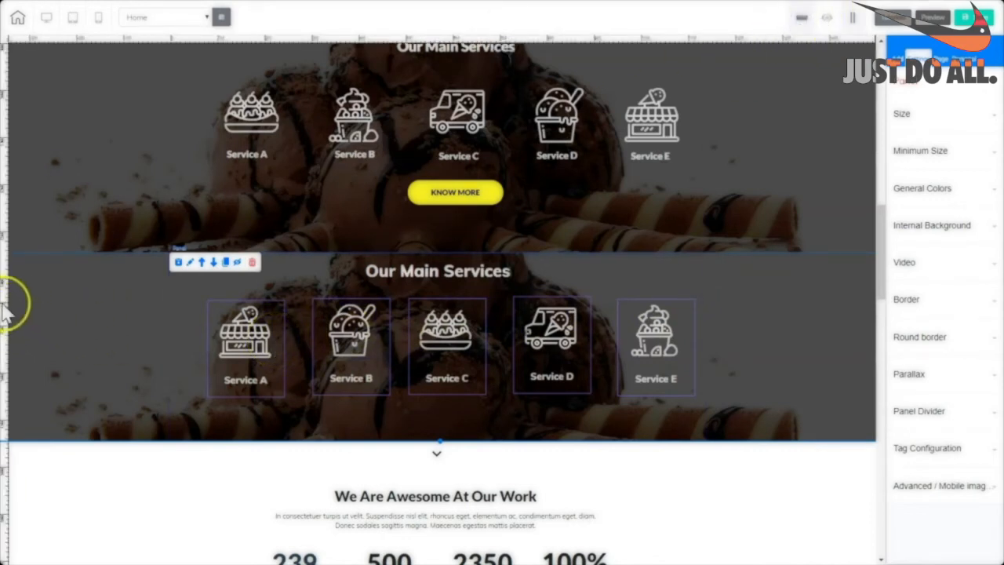
click(4, 303)
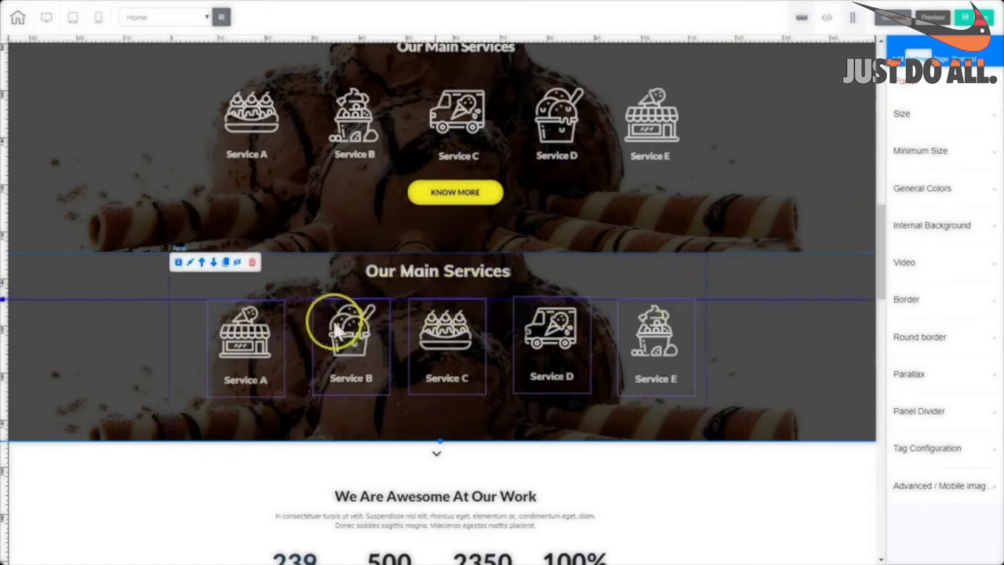
Slightly enlarge the Service C image and select the Service D and E images.
click(456, 338)
drag(473, 360, 476, 363)
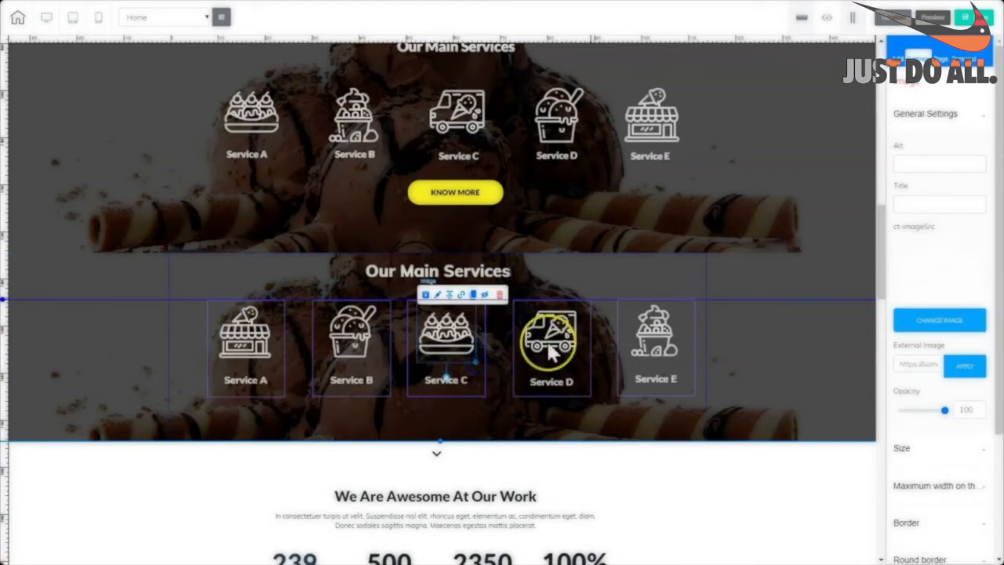
click(549, 353)
click(652, 298)
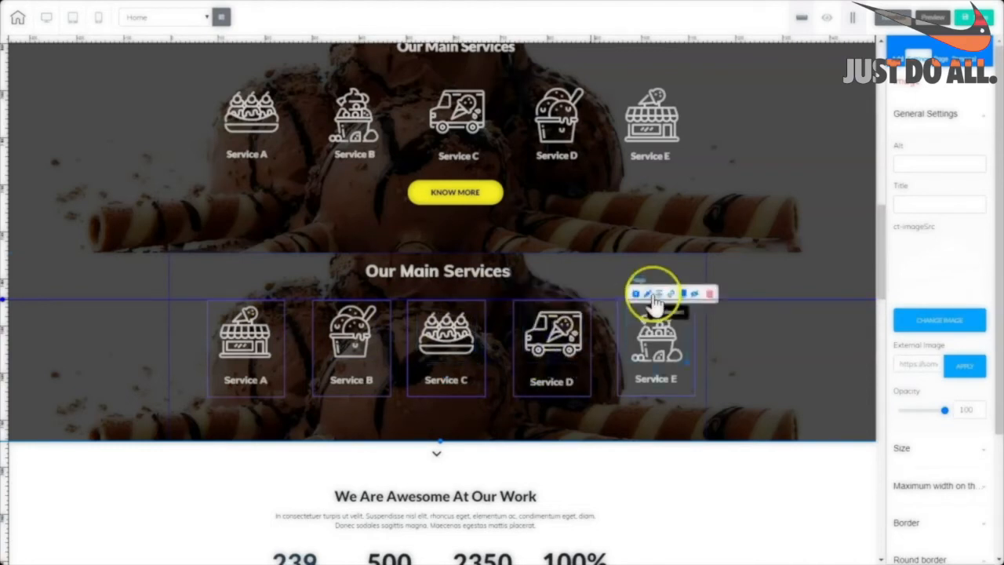
click(541, 349)
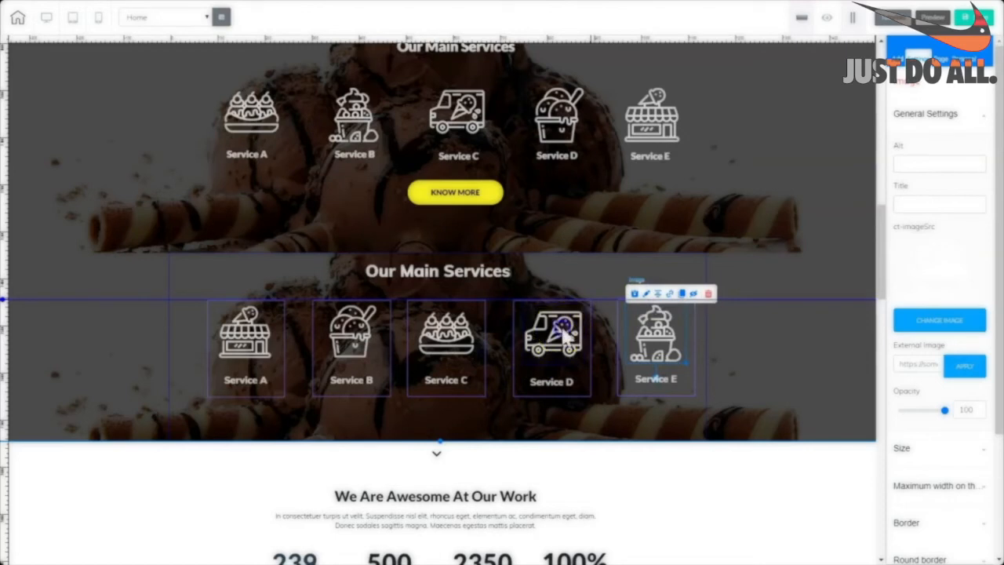
click(426, 197)
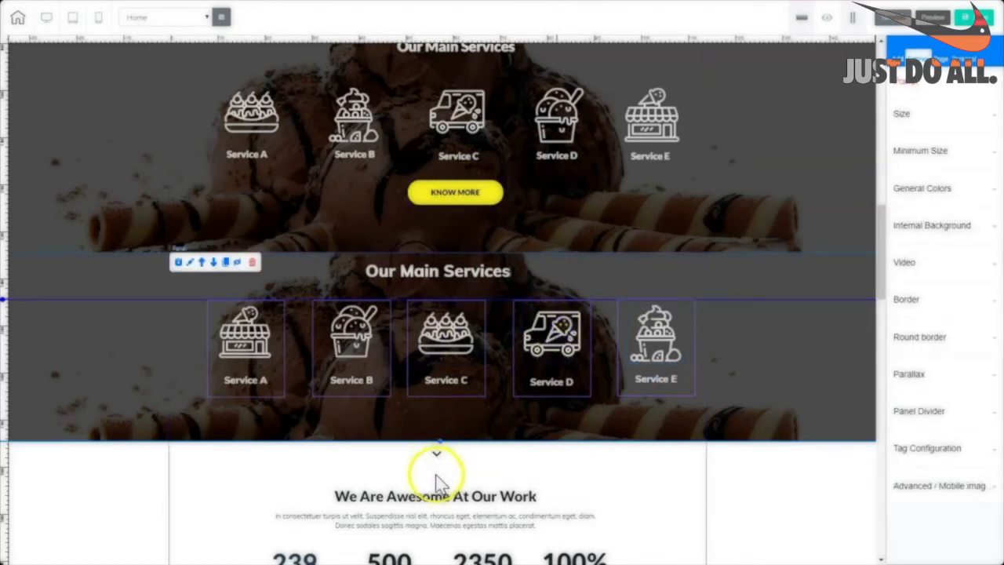
Extend the second services section's bottom edge to make room below the service row.
drag(439, 441, 439, 464)
scroll(880, 279, up, 2)
drag(880, 278, 862, 138)
scroll(583, 218, down, 1)
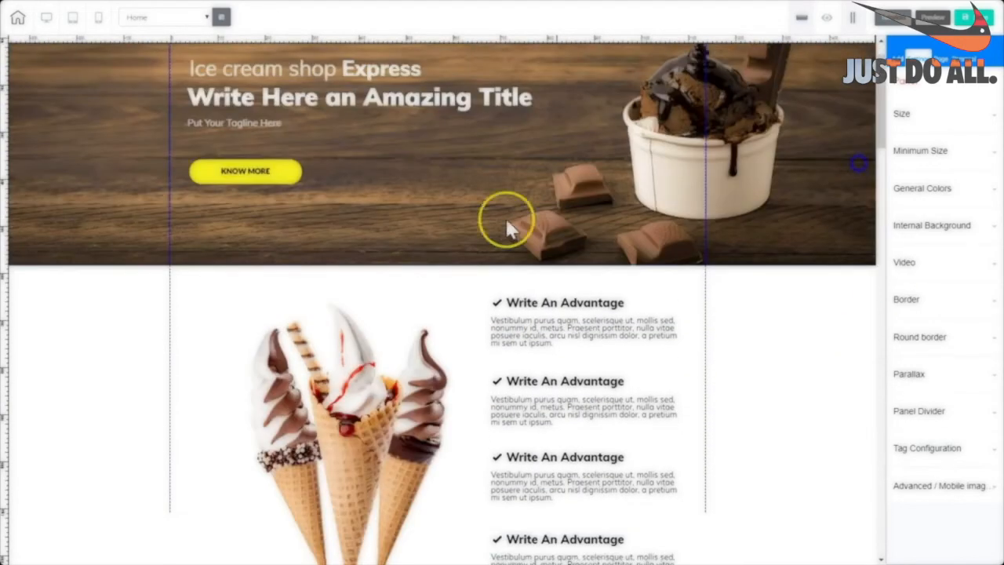
scroll(351, 337, down, 5)
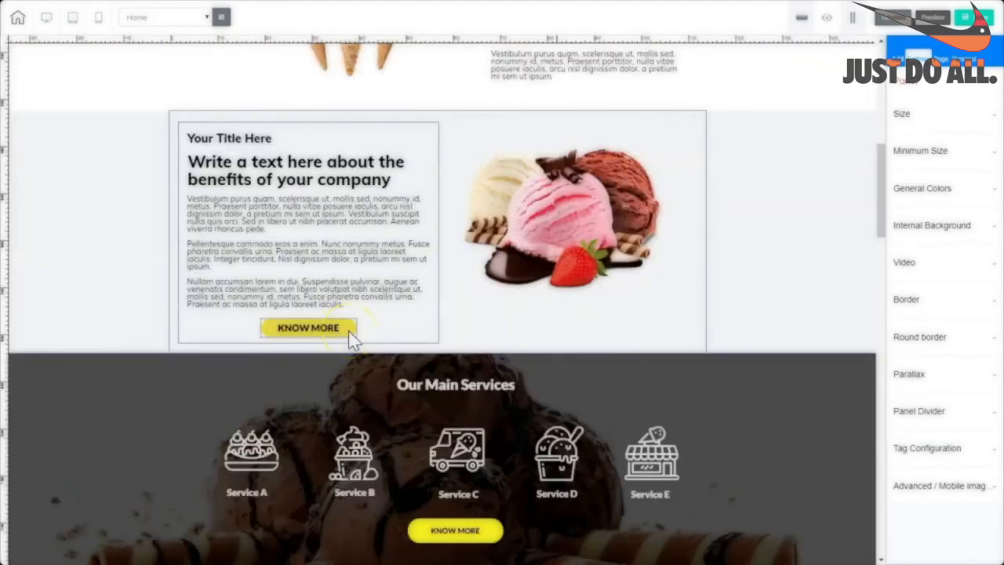
Copy the KNOW MORE button from the text section below the service row and centre it.
click(352, 336)
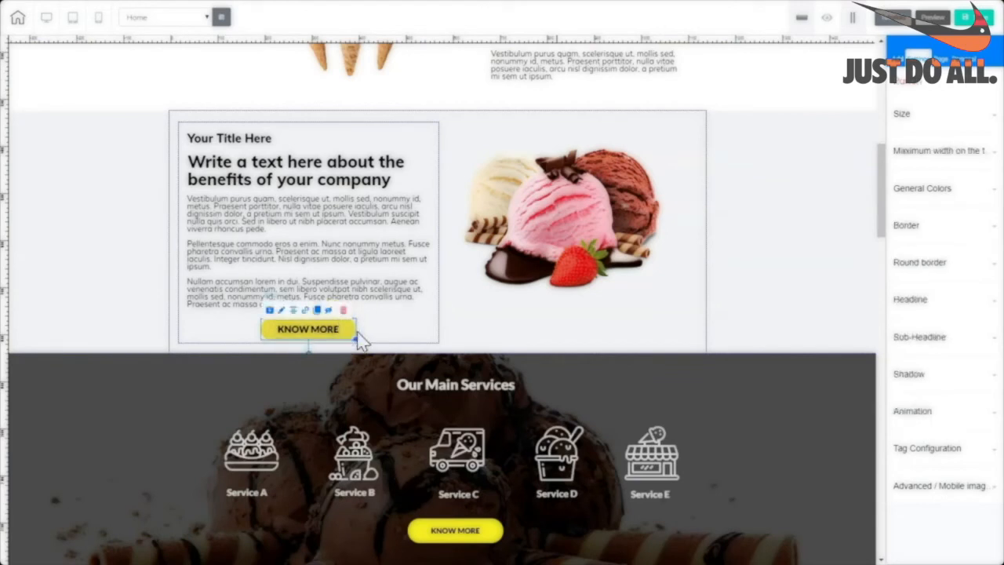
click(317, 311)
drag(316, 316, 322, 110)
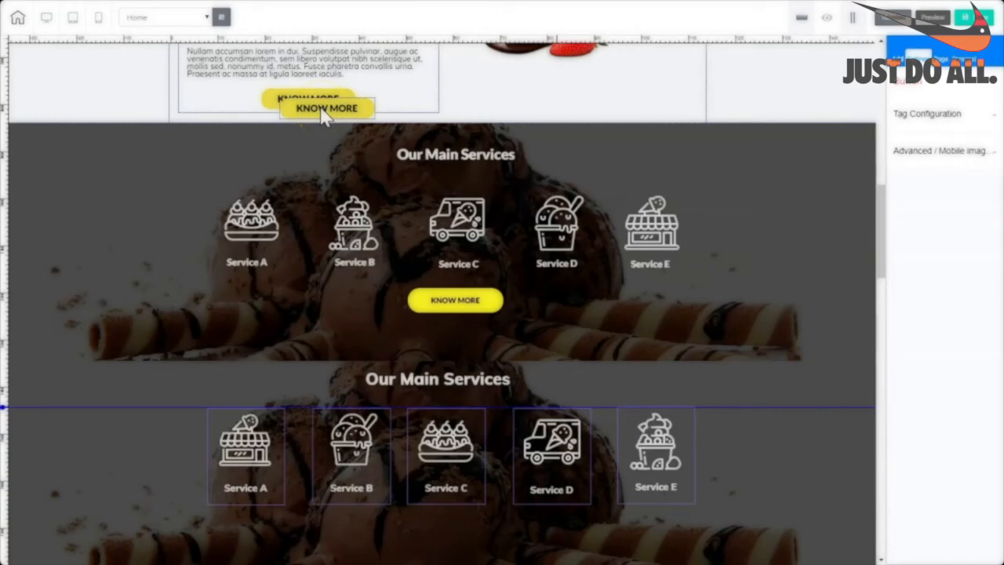
drag(326, 113, 327, 118)
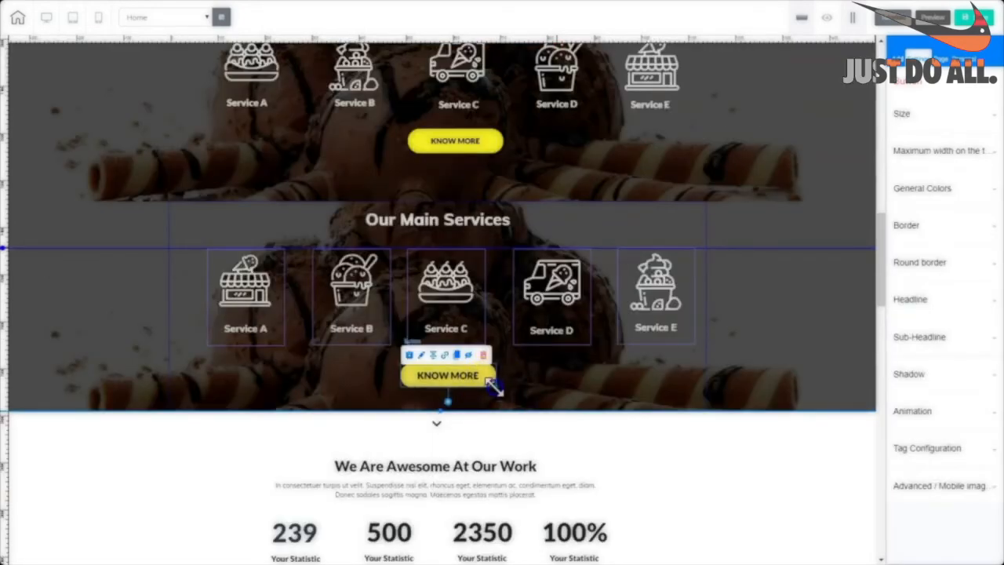
click(434, 356)
click(25, 259)
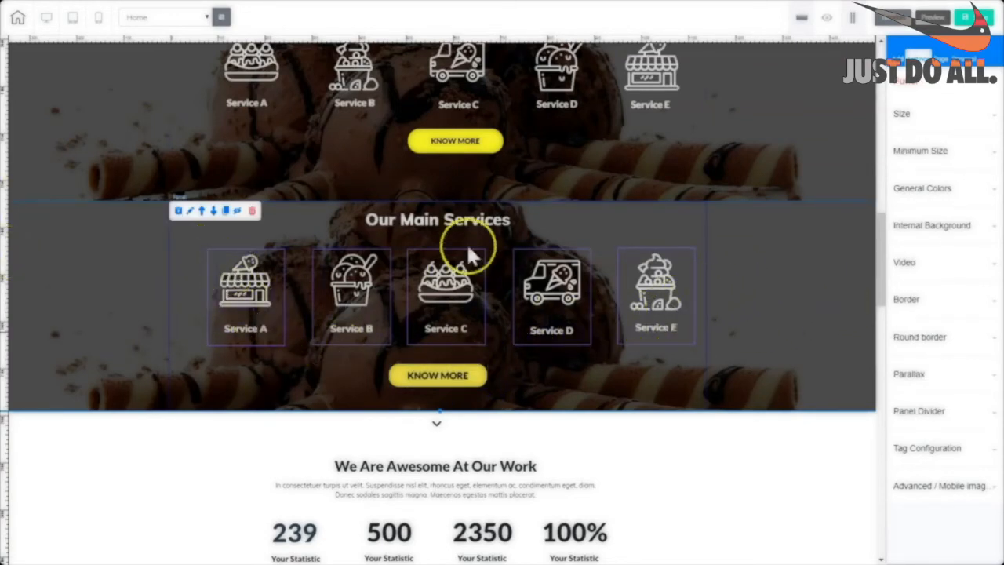
Set the Service A box border style to none.
click(211, 341)
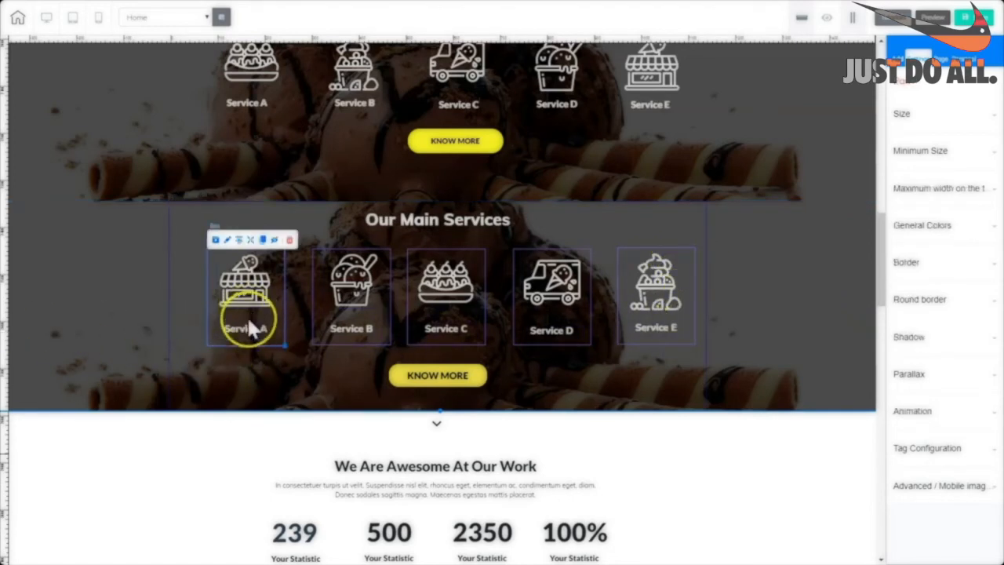
click(907, 265)
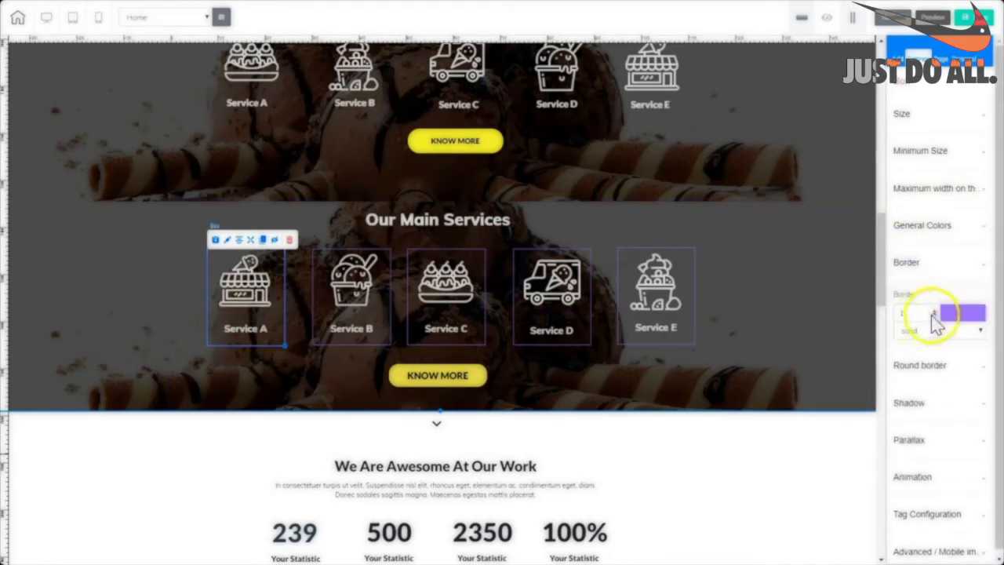
click(222, 375)
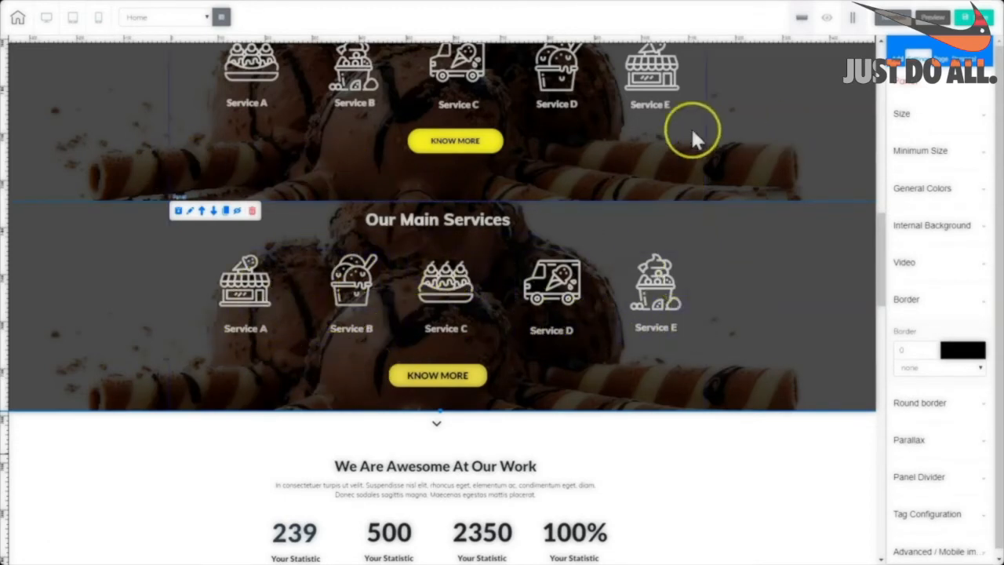
Delete the original upper Our Main Services section.
drag(880, 275, 882, 243)
click(773, 247)
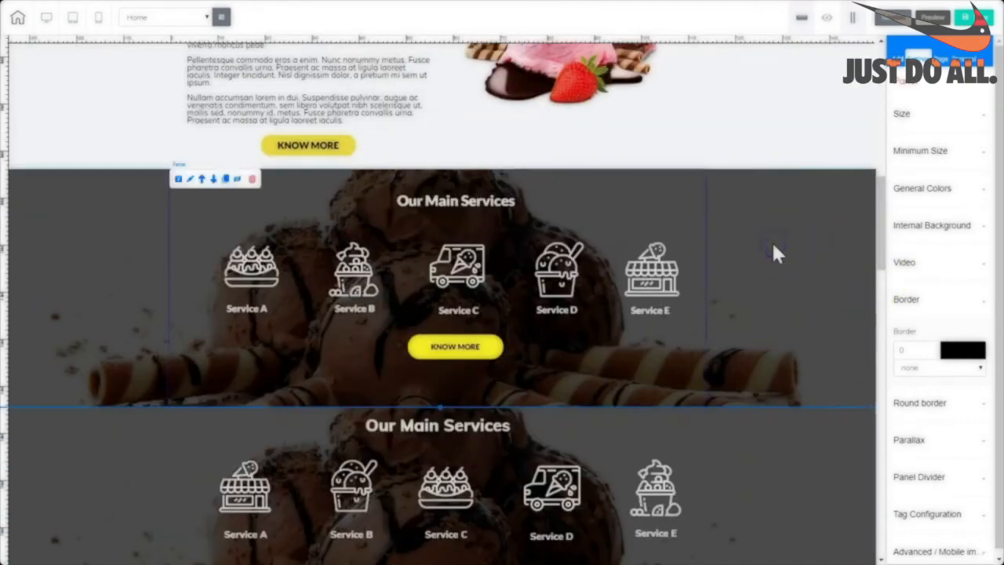
click(251, 180)
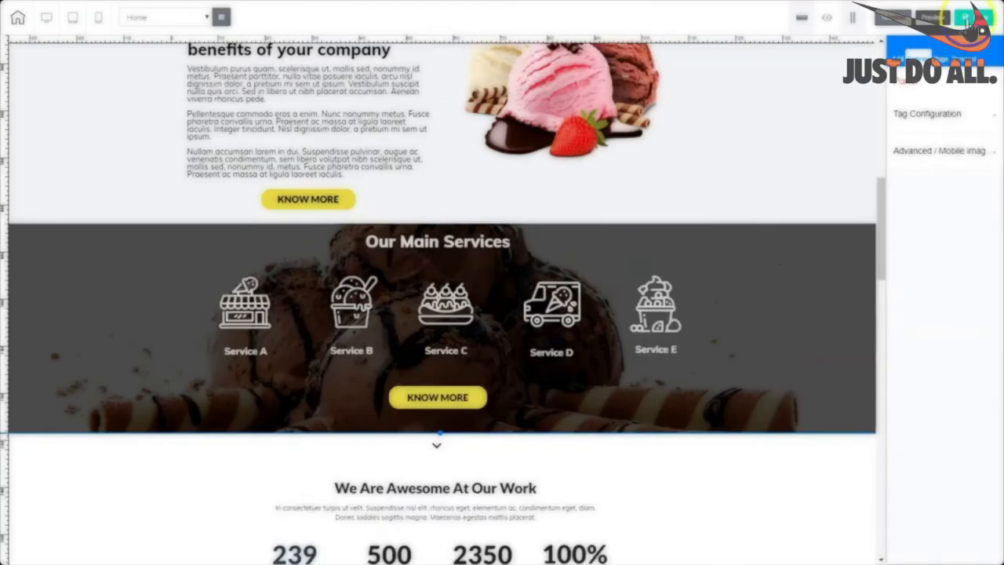
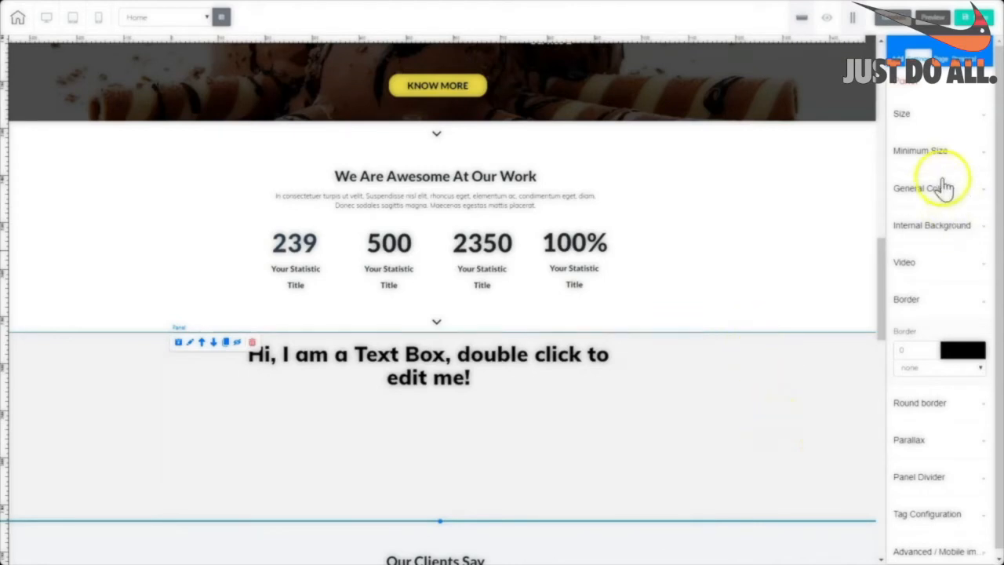
Check the panel's background colour, then delete the placeholder text box so the panel is empty.
click(921, 189)
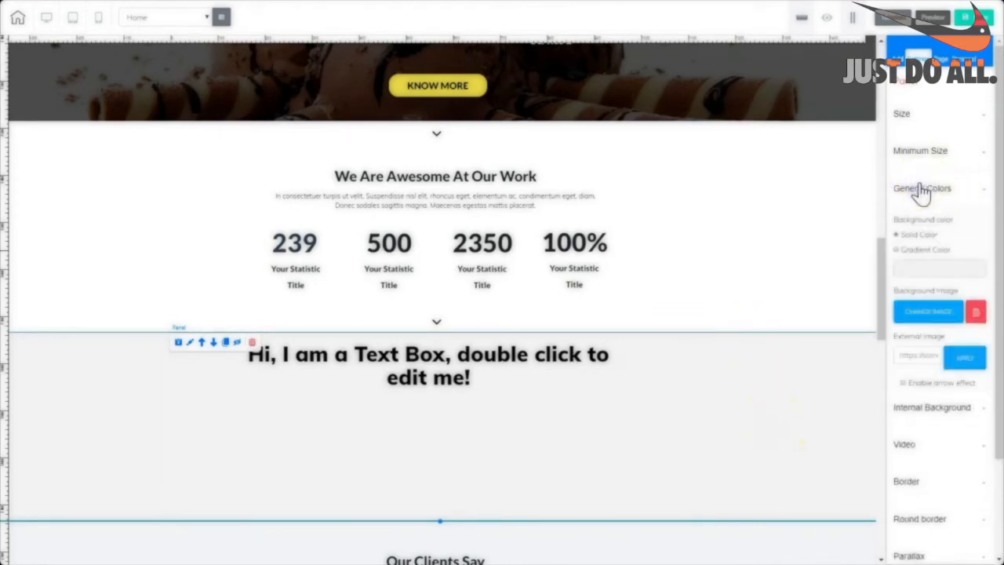
click(919, 273)
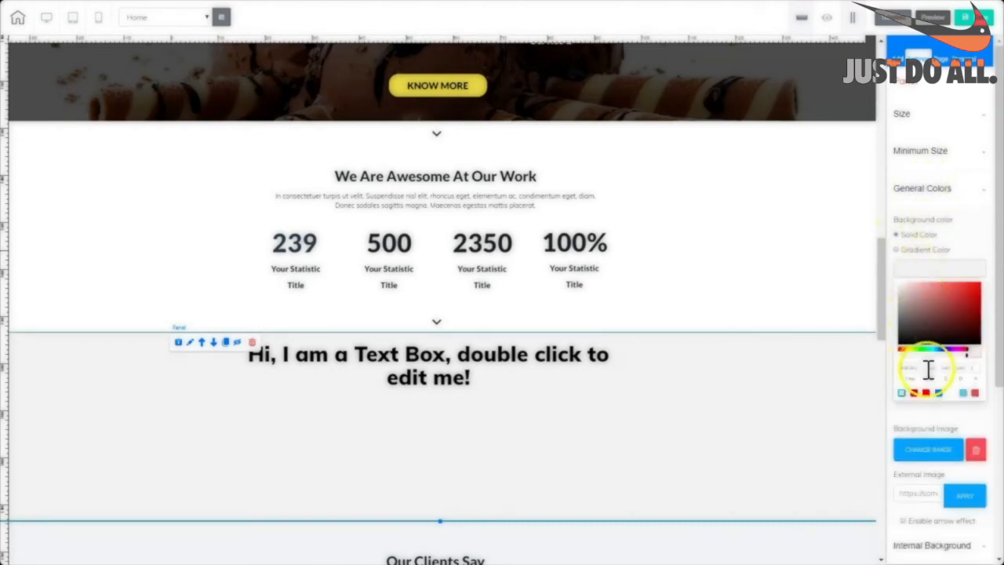
click(307, 355)
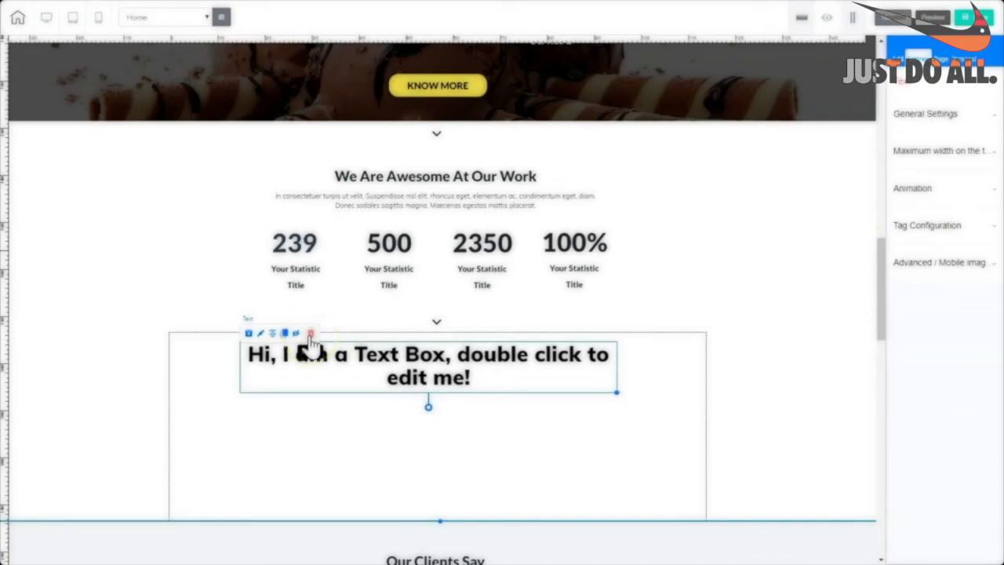
click(310, 334)
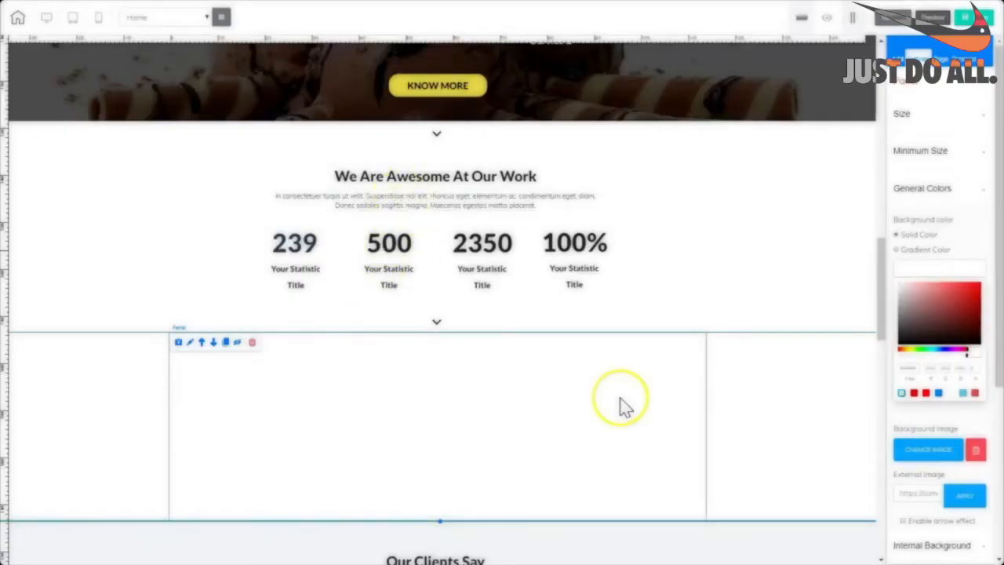
Bring up the Box elements in the Add elements catalogue.
click(898, 59)
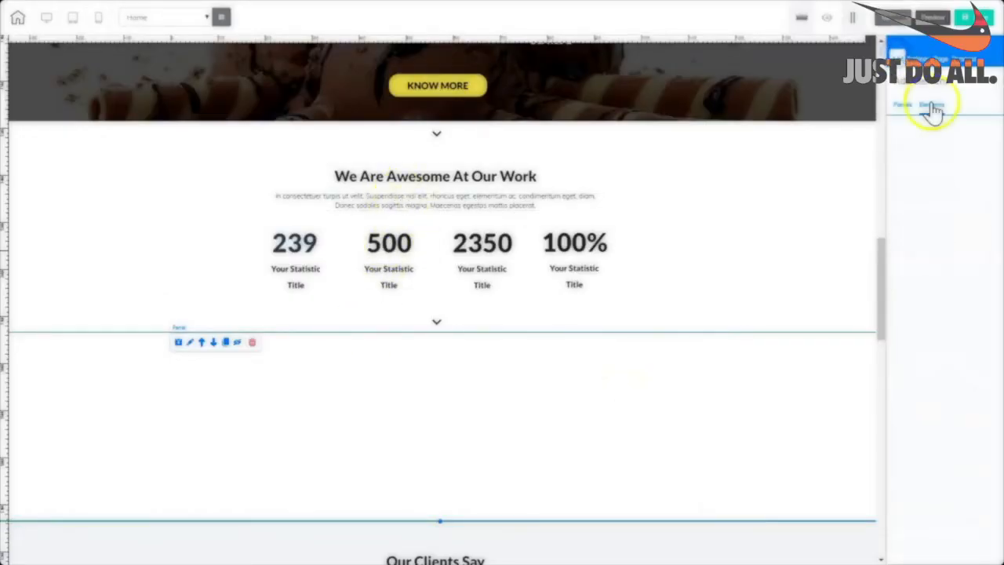
click(931, 105)
click(917, 288)
Drop a new box near the top of the empty panel, stretch it wider and centre it.
drag(935, 356, 410, 396)
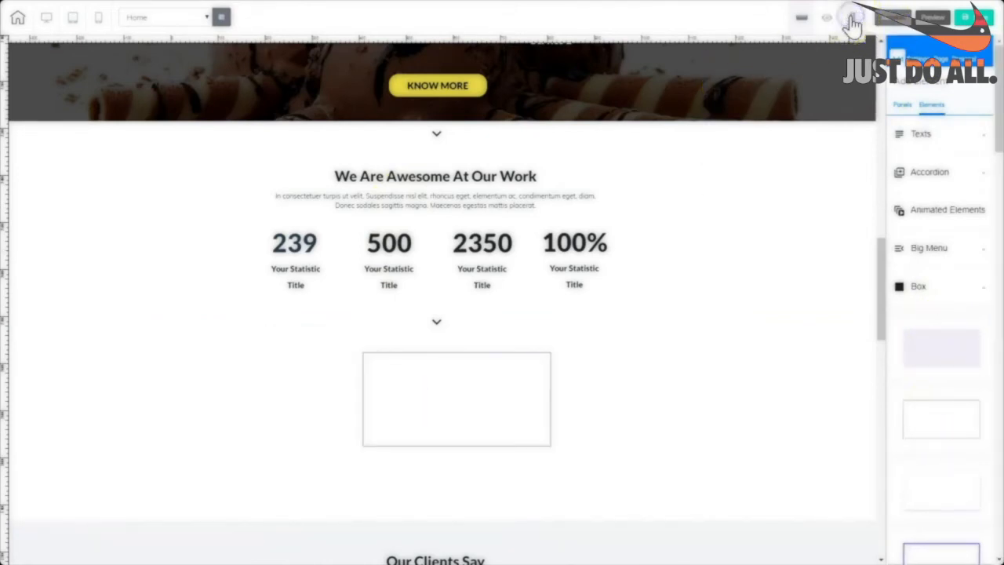
drag(505, 393, 403, 381)
drag(447, 436, 608, 402)
click(252, 334)
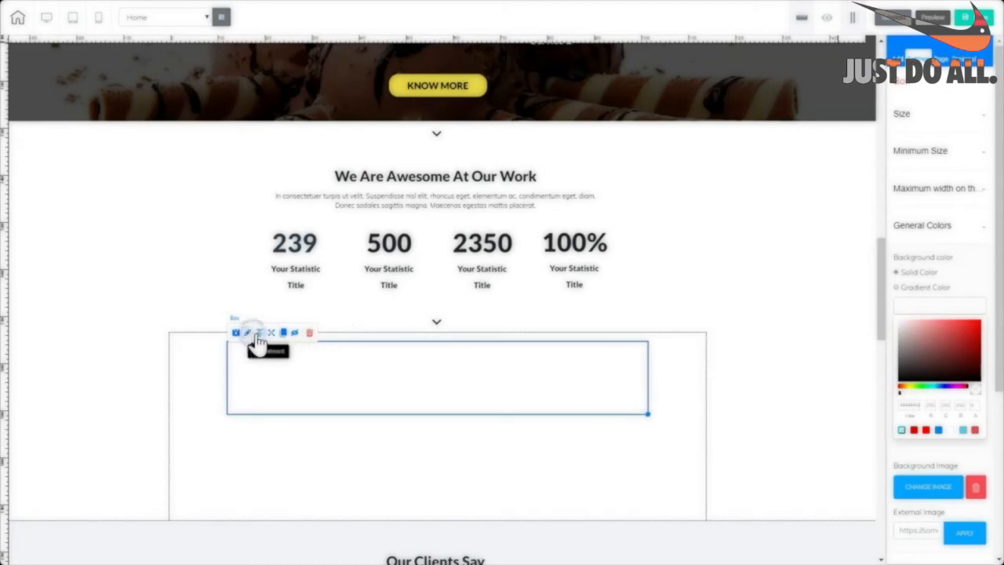
click(513, 375)
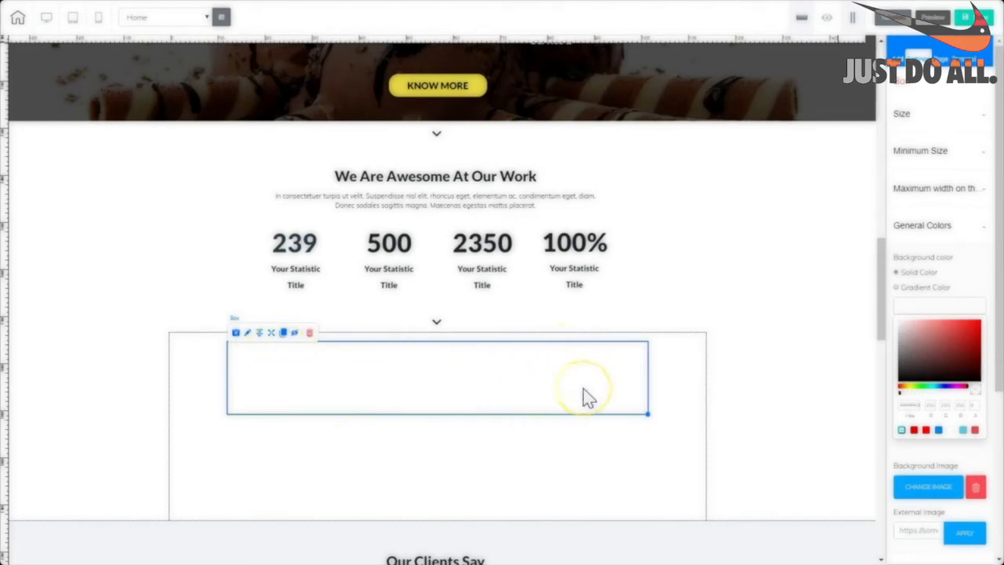
Set the box's border style to none and adjust its position in the panel.
scroll(933, 329, down, 3)
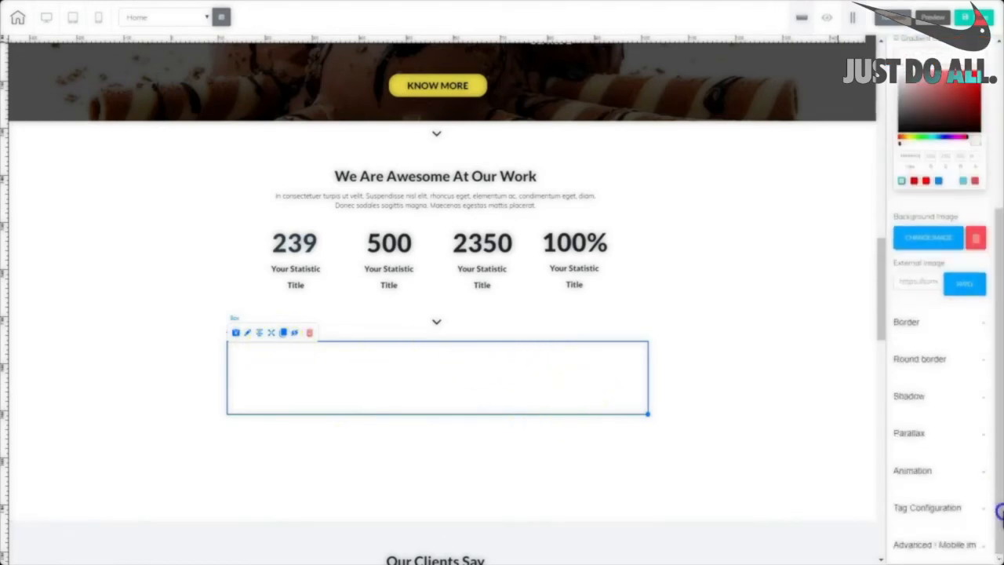
click(904, 325)
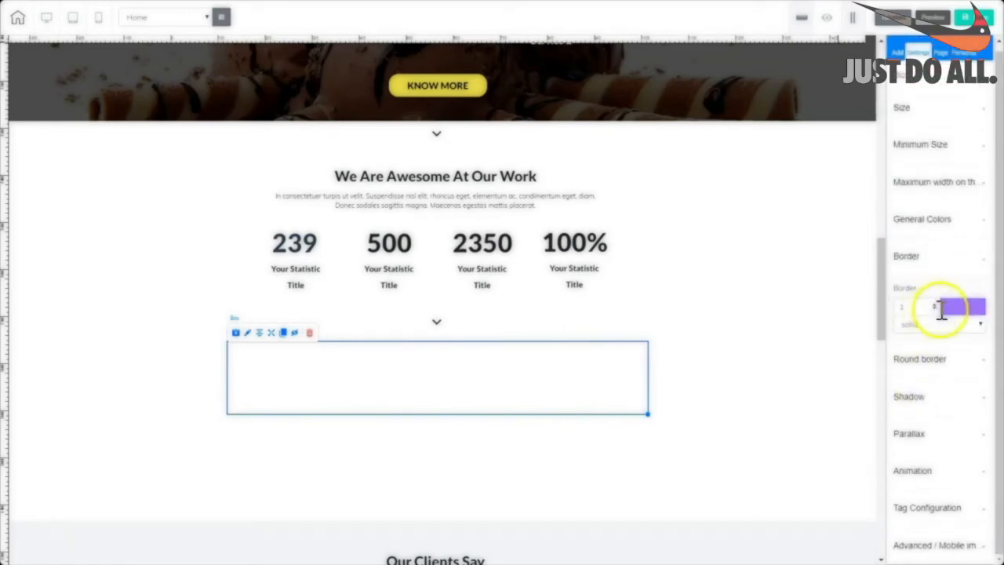
click(980, 328)
click(340, 386)
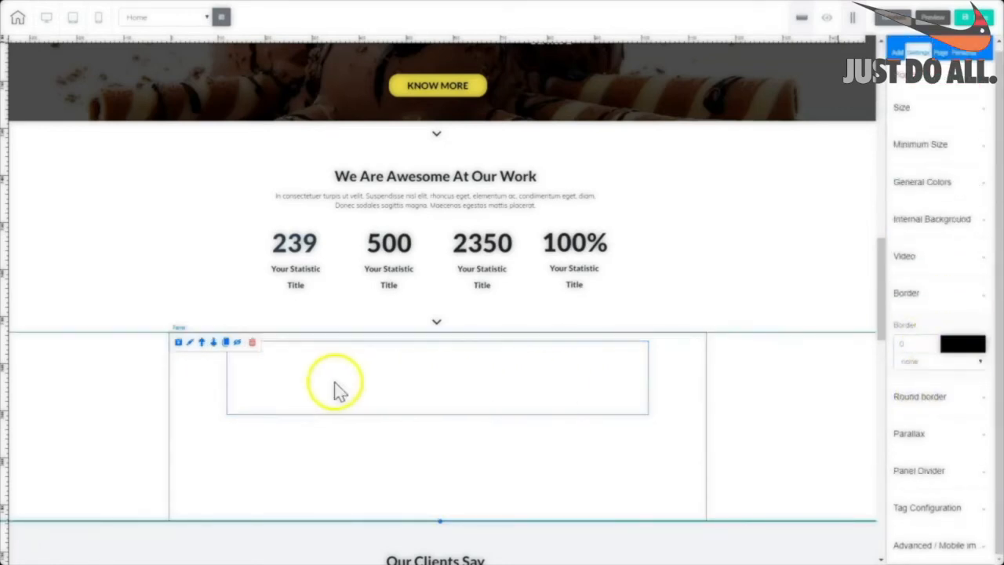
click(474, 387)
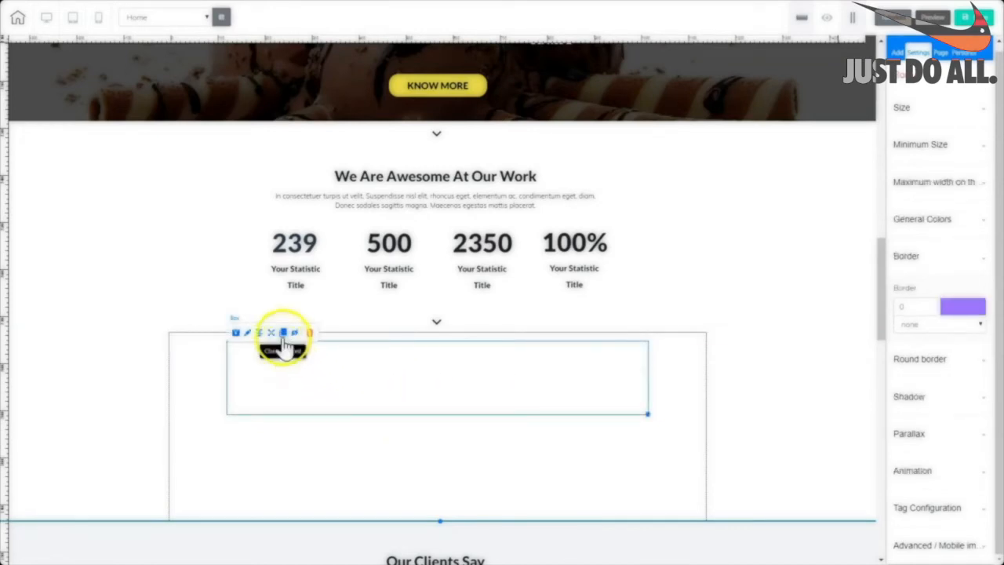
drag(284, 336, 531, 468)
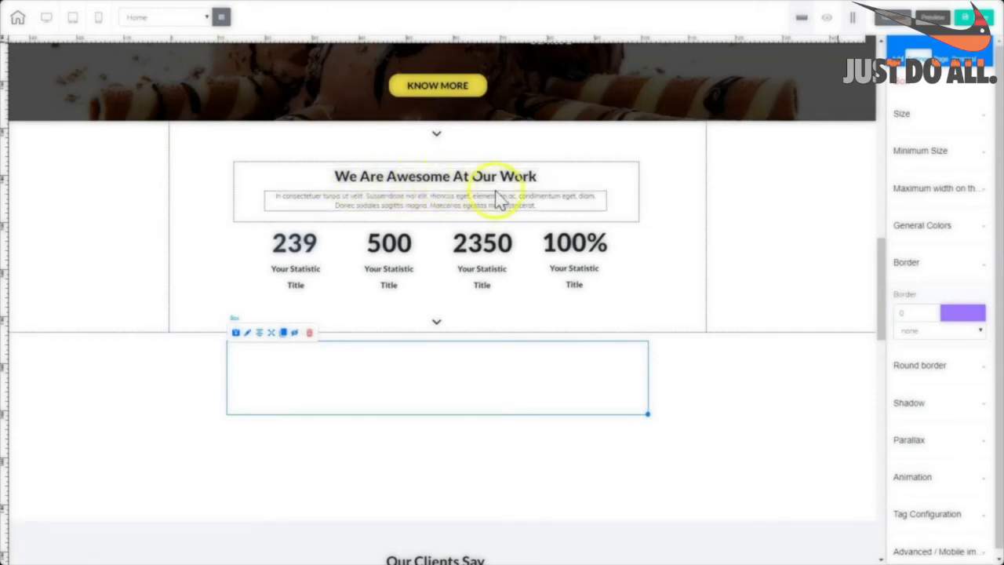
Add a Title H5 heading reading 'We Are Awesome At Our Work', widened and centred in the box.
click(897, 58)
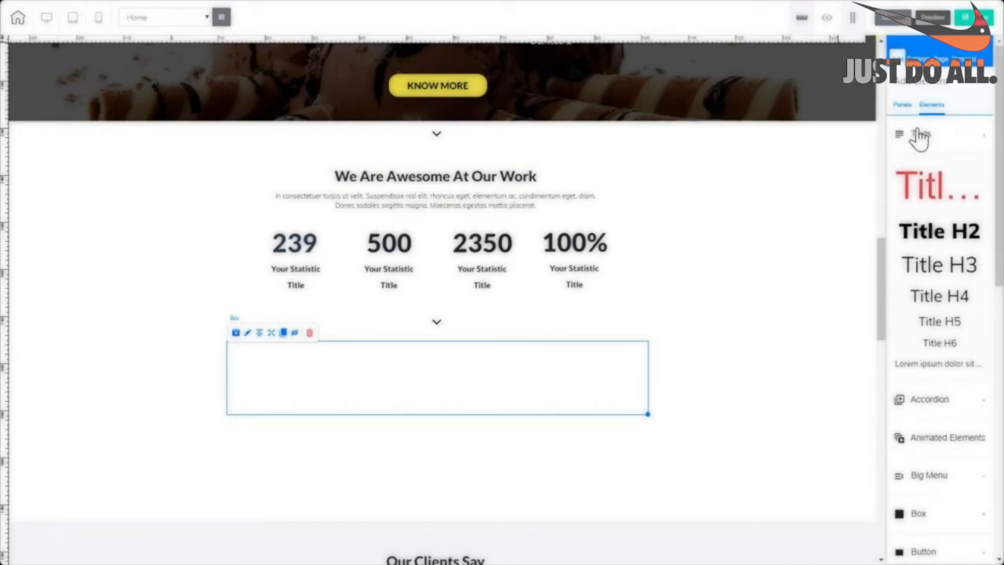
click(940, 323)
drag(945, 322, 406, 362)
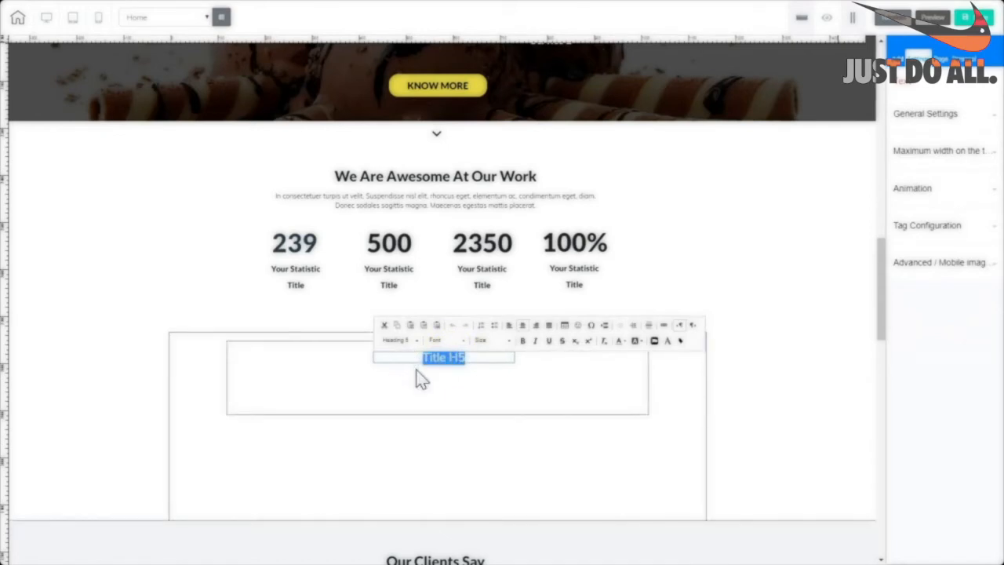
text(We Are Awesome At Our Work)
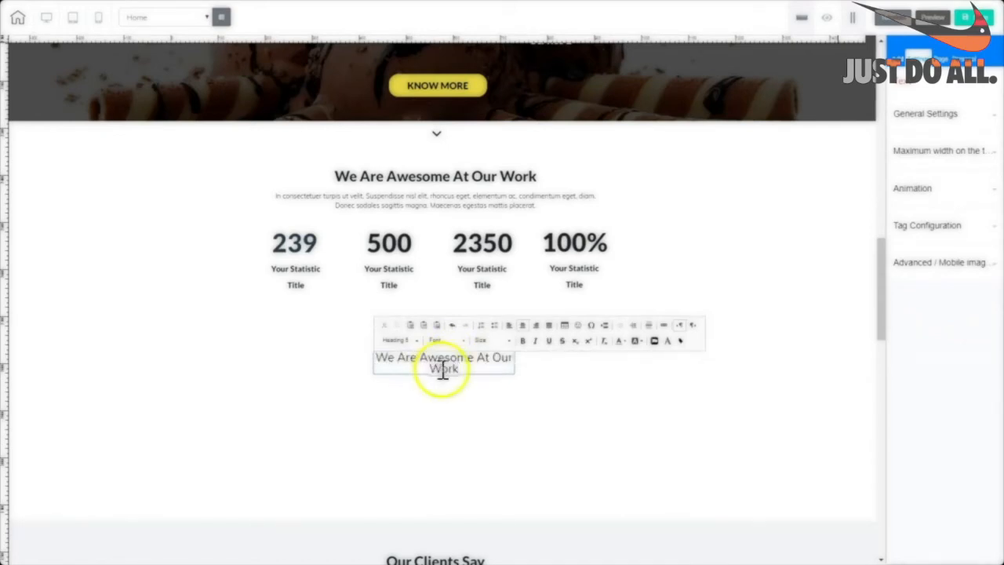
click(492, 378)
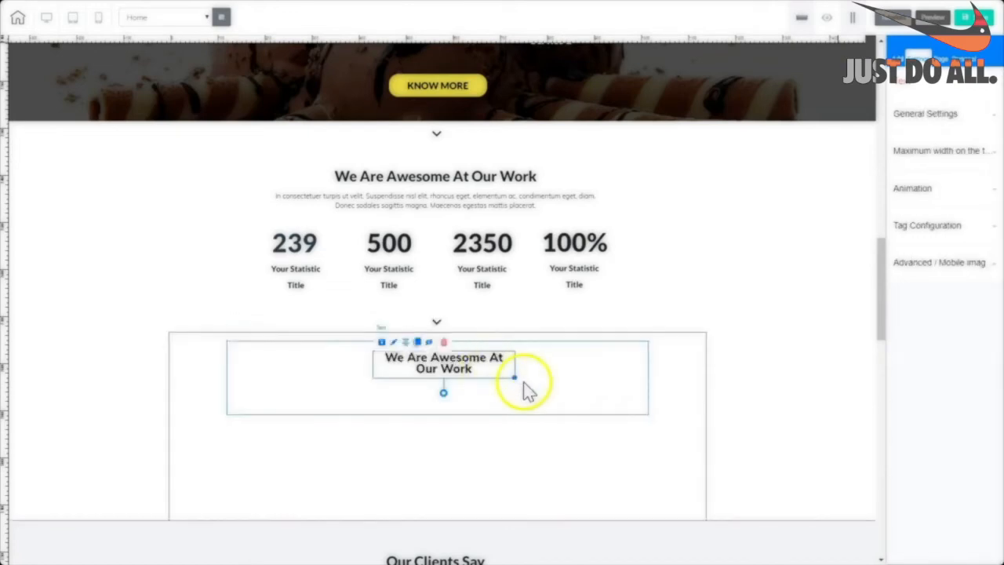
drag(513, 376, 490, 360)
click(599, 378)
click(390, 354)
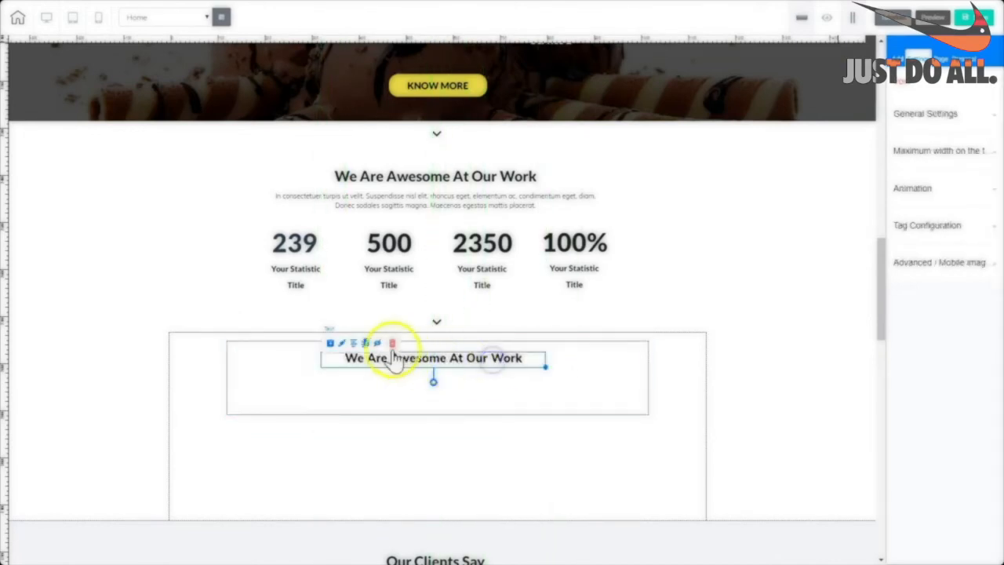
click(355, 346)
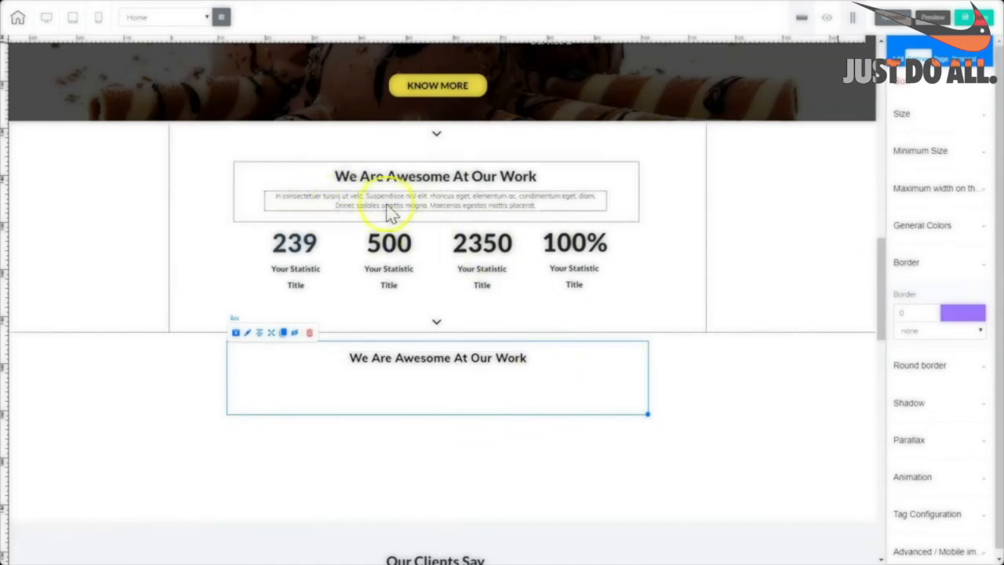
Copy the original paragraph and paste it over a new paragraph block under the heading.
click(537, 205)
click(538, 206)
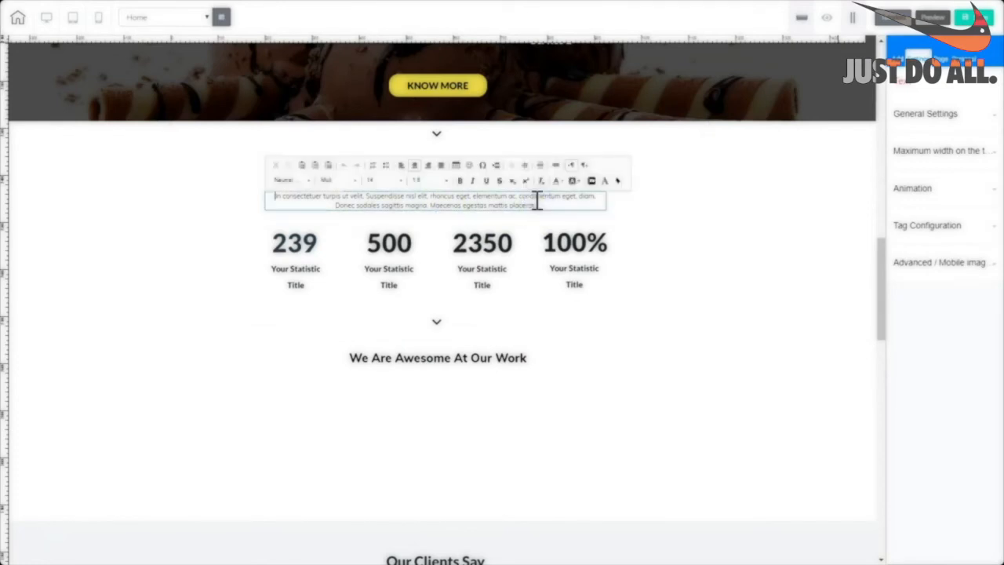
drag(543, 207, 240, 186)
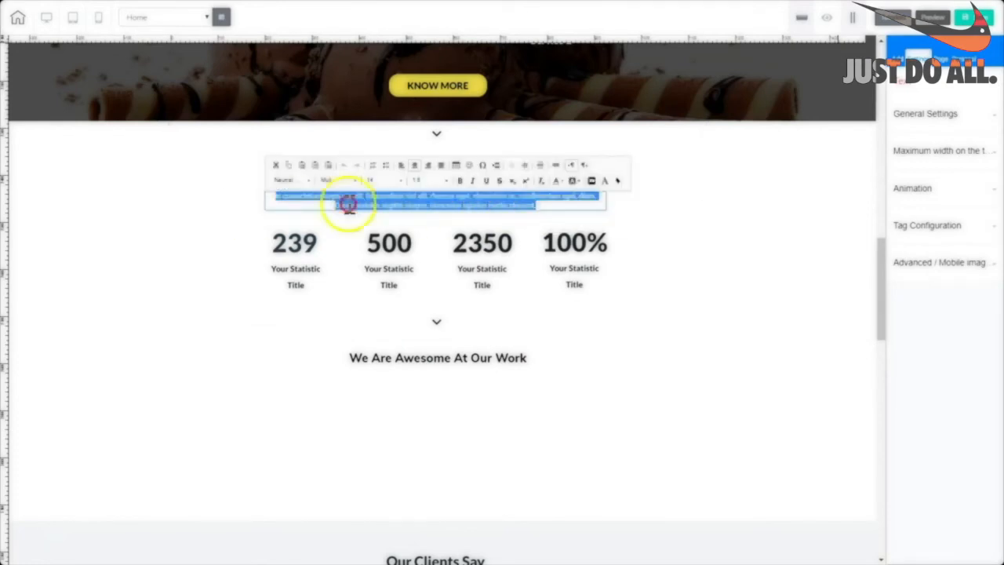
right_click(349, 206)
click(362, 223)
click(597, 384)
click(932, 108)
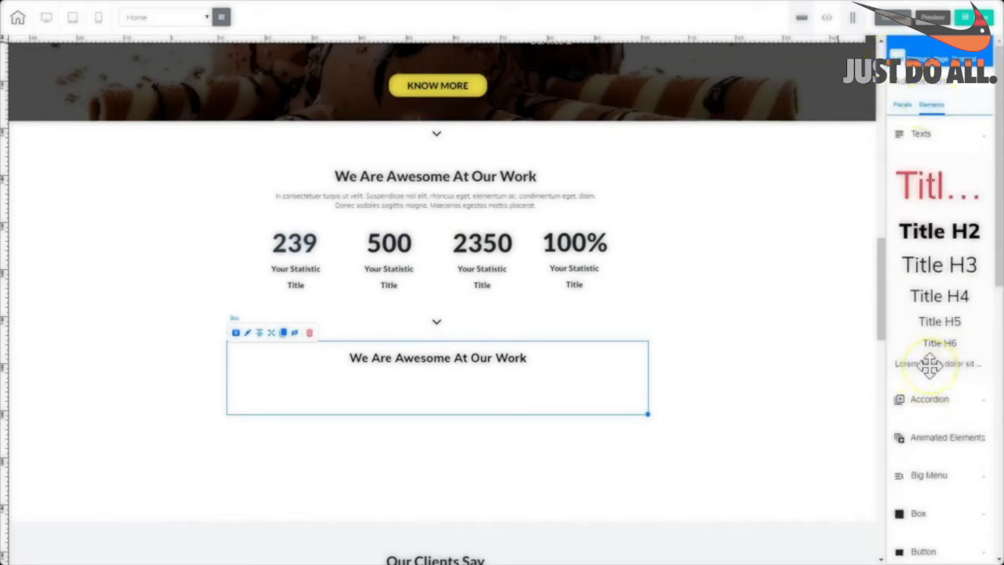
drag(930, 363, 443, 392)
click(442, 387)
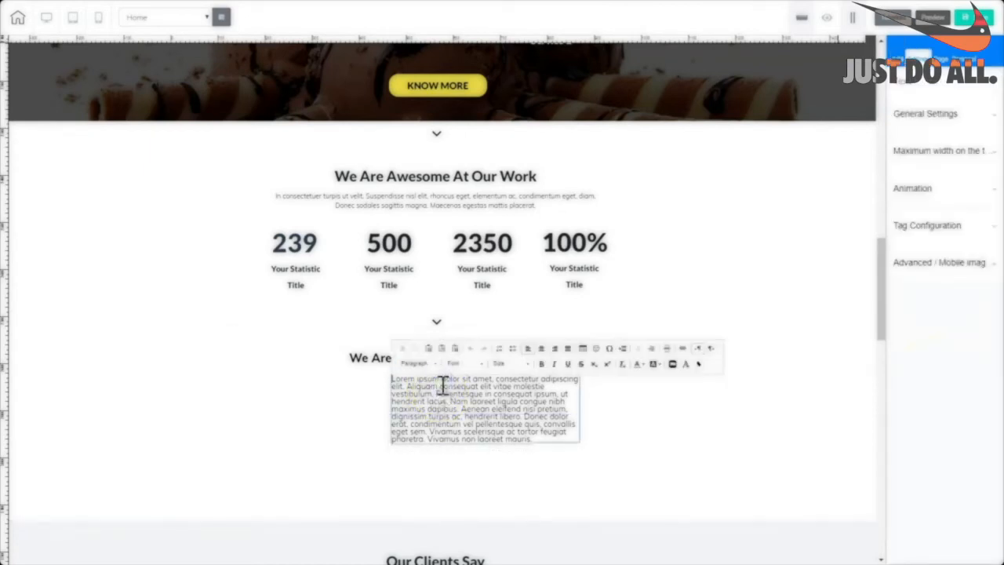
key(ctrl+a)
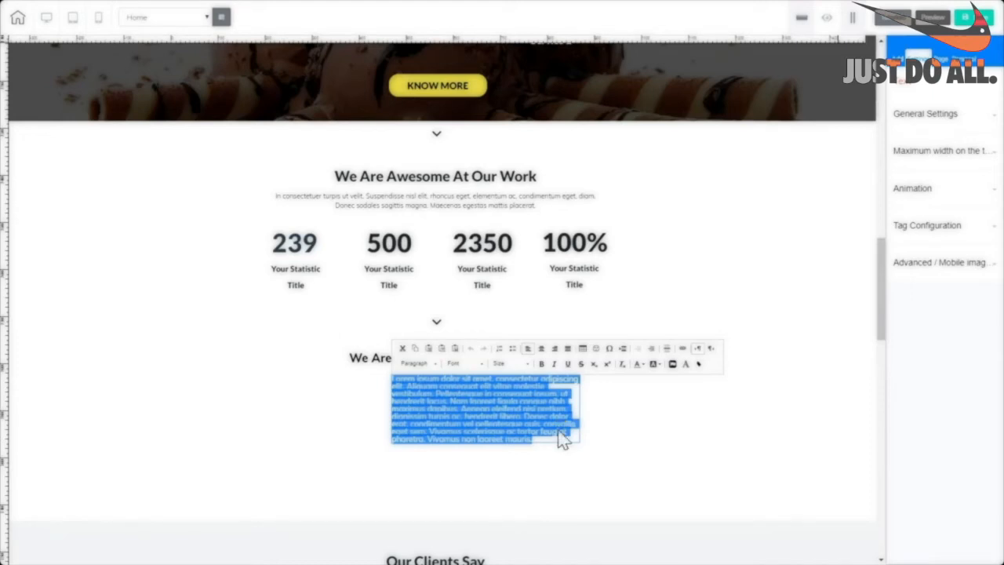
text(In consectetuer turpis ut velit. Suspendisse nisi elit, rhoncus eget, elementum ac, condimentum eget, diam. Donec sodales sagittis magna. Maecenas egestas mattis placerat.)
click(496, 427)
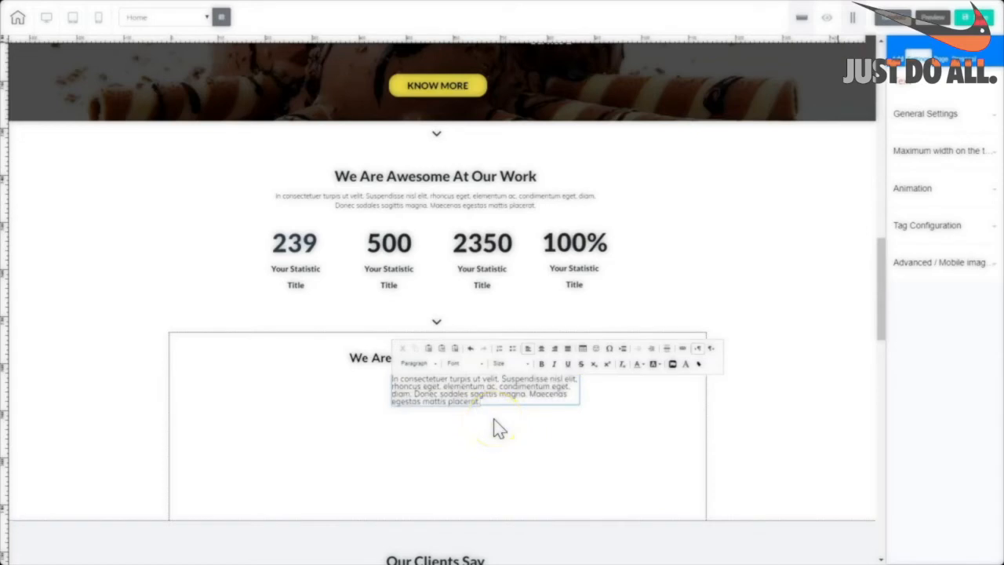
Centre-align the pasted paragraph and widen its text block.
key(ctrl+a)
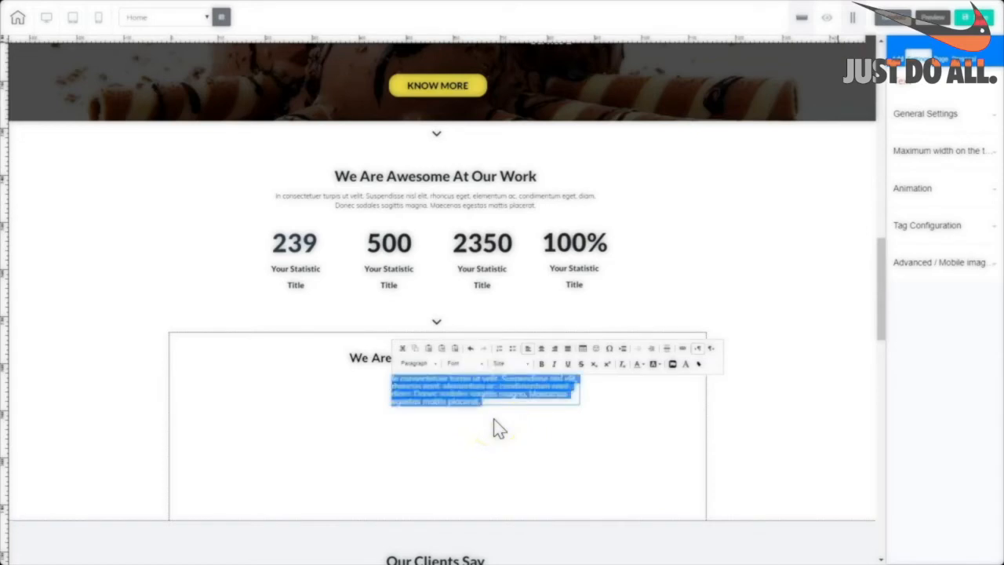
click(514, 419)
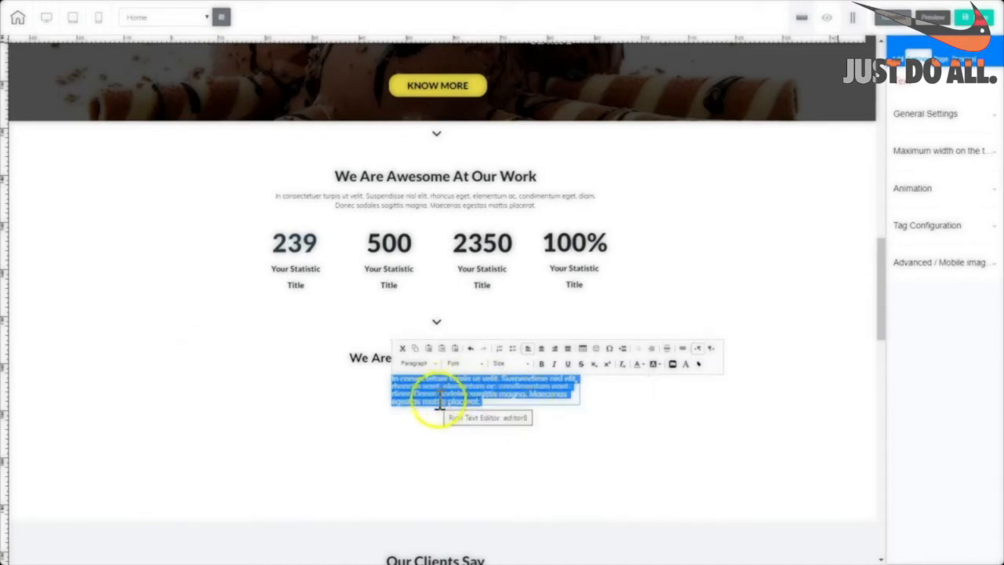
click(540, 349)
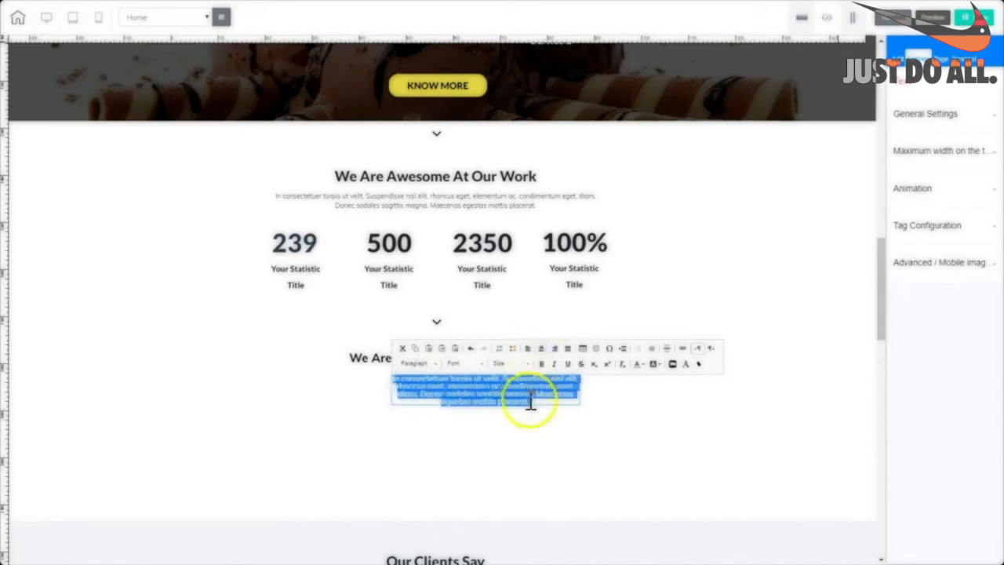
click(589, 396)
drag(582, 414, 768, 417)
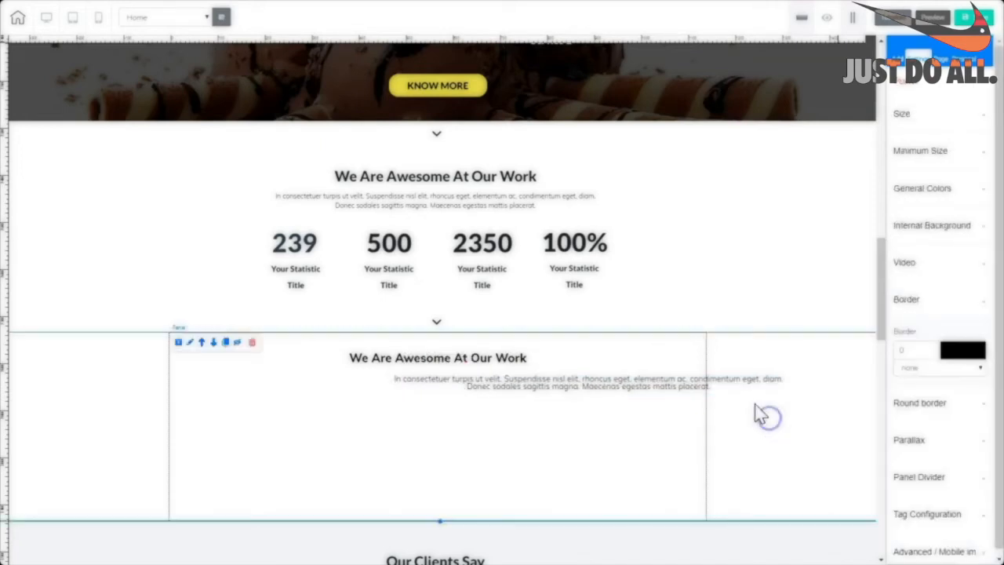
Centre the paragraph block beneath the new heading.
drag(712, 381, 578, 383)
click(641, 381)
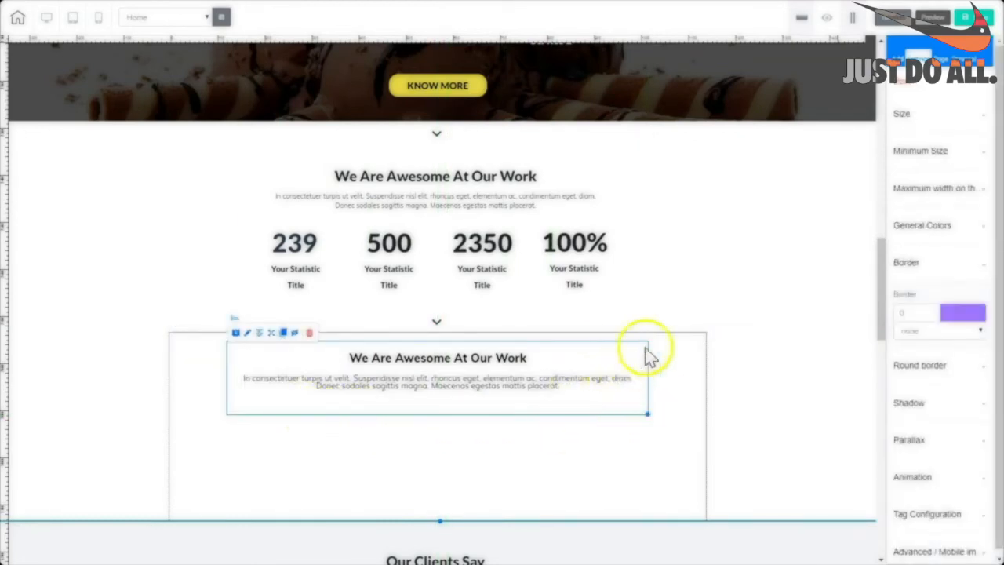
click(288, 367)
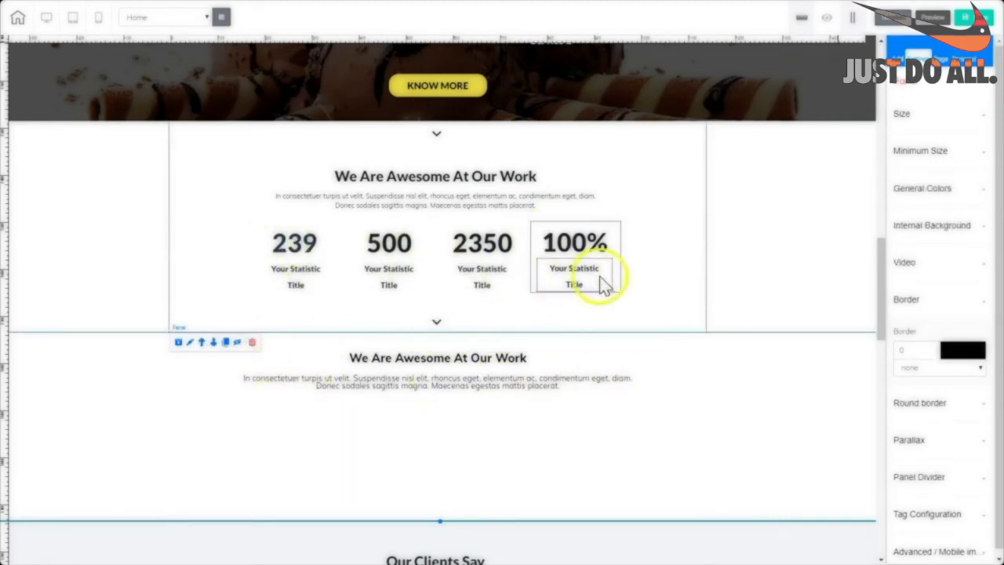
Move the empty box up under the paragraph, widen it, centre it and make it taller.
click(508, 469)
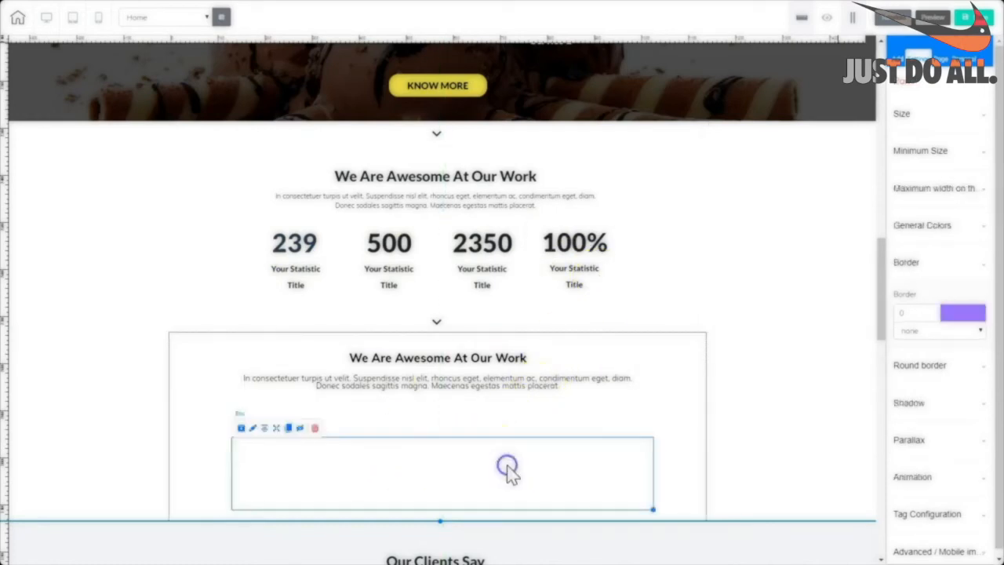
click(516, 483)
drag(516, 484, 515, 458)
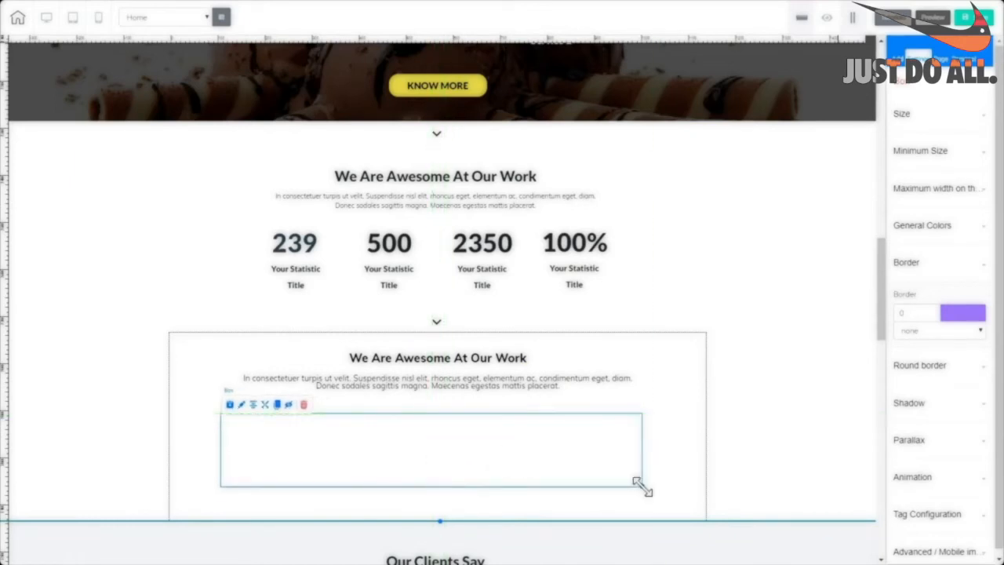
drag(642, 487, 660, 487)
drag(597, 461, 592, 460)
click(247, 406)
drag(655, 488, 659, 516)
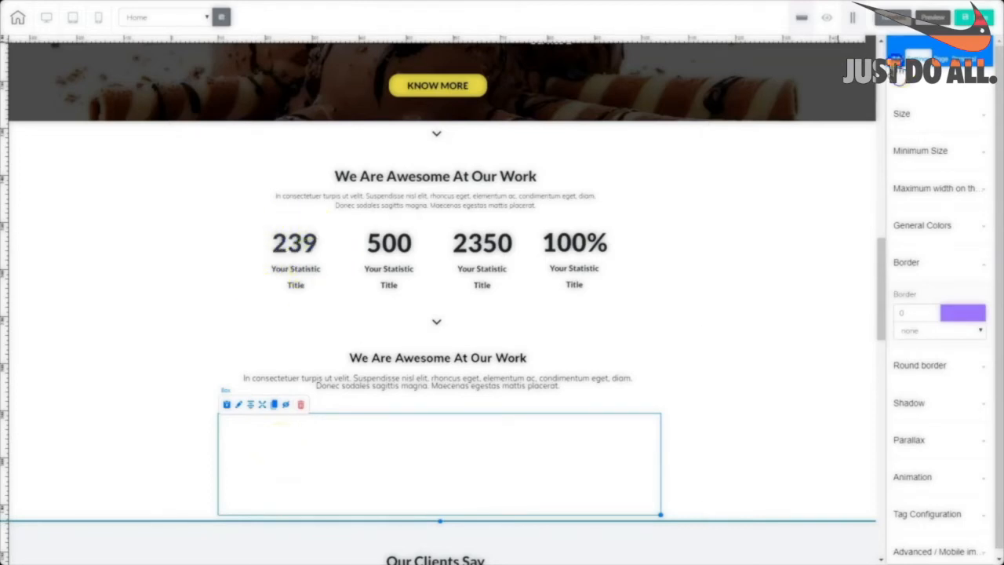
click(897, 62)
Add a new box inside the wide box and narrow it into a column at the left.
click(930, 105)
click(919, 135)
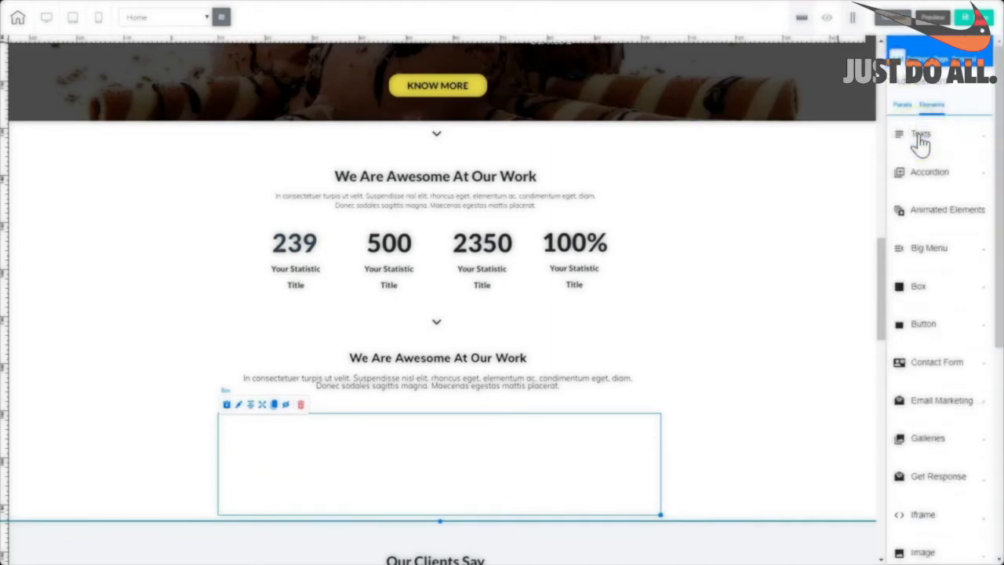
click(918, 288)
drag(997, 141, 997, 182)
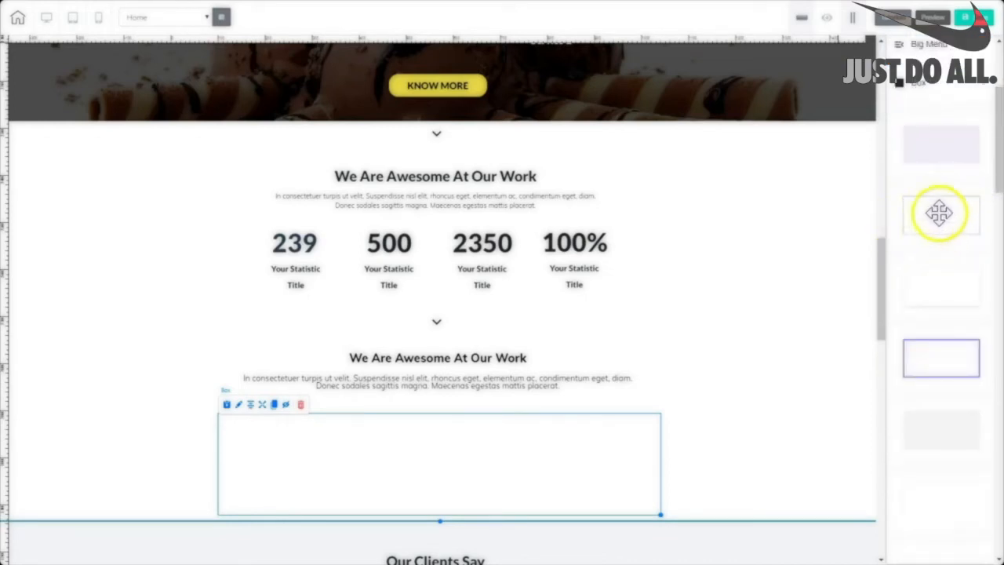
drag(939, 212, 281, 455)
click(401, 498)
drag(401, 500, 353, 498)
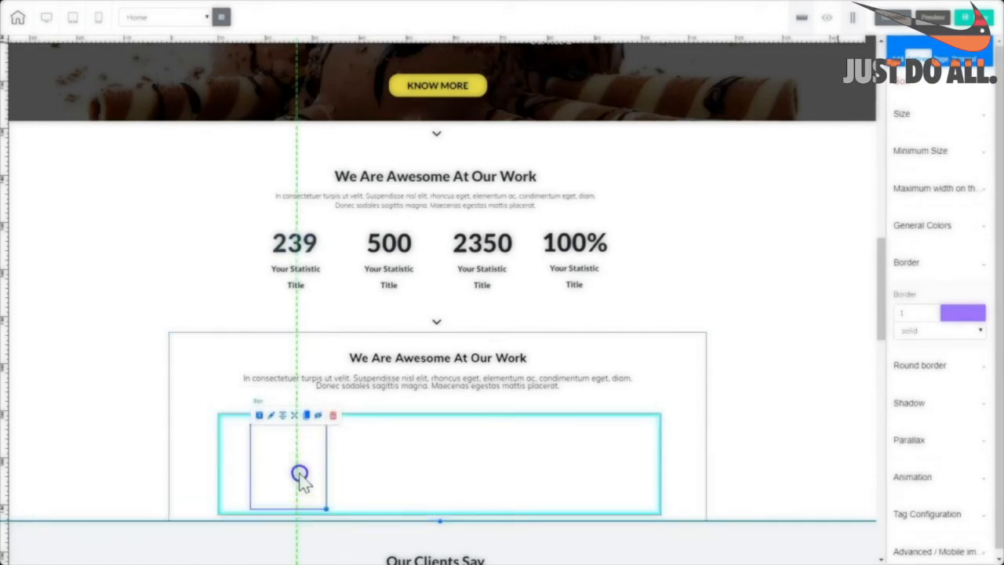
drag(300, 478, 298, 473)
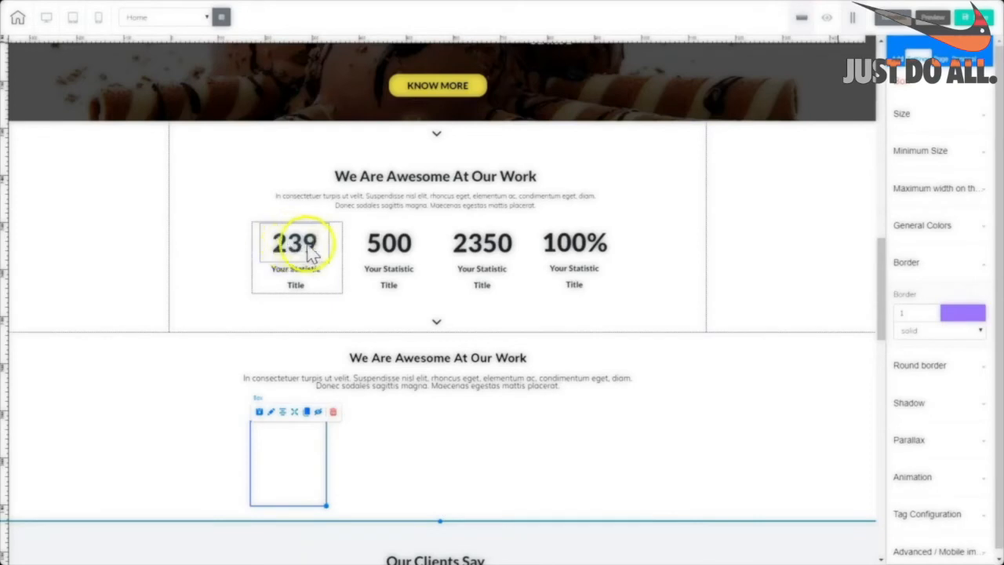
Add a Title H2 heading to the wide box and change its text to 239.
click(930, 105)
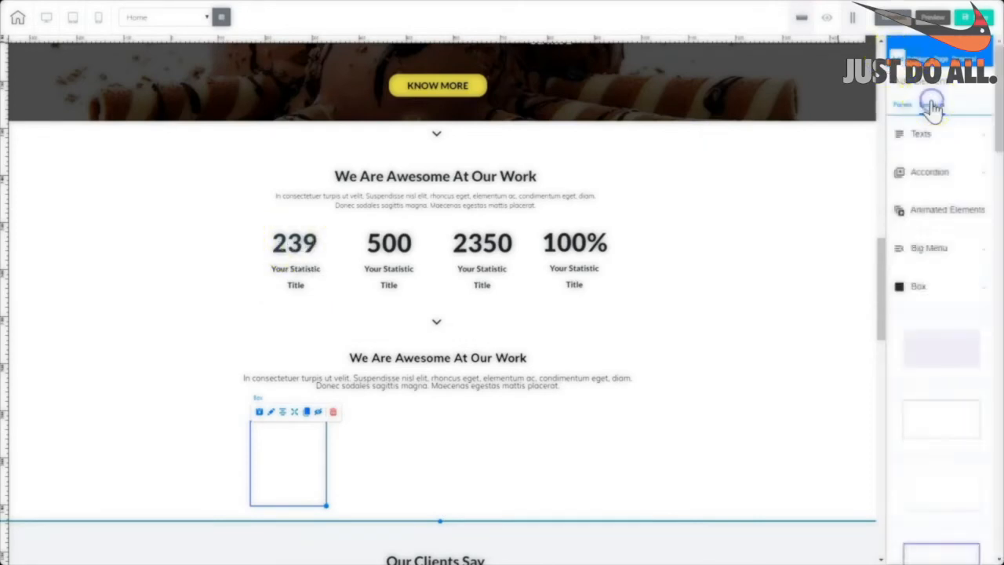
click(921, 137)
drag(930, 228, 522, 450)
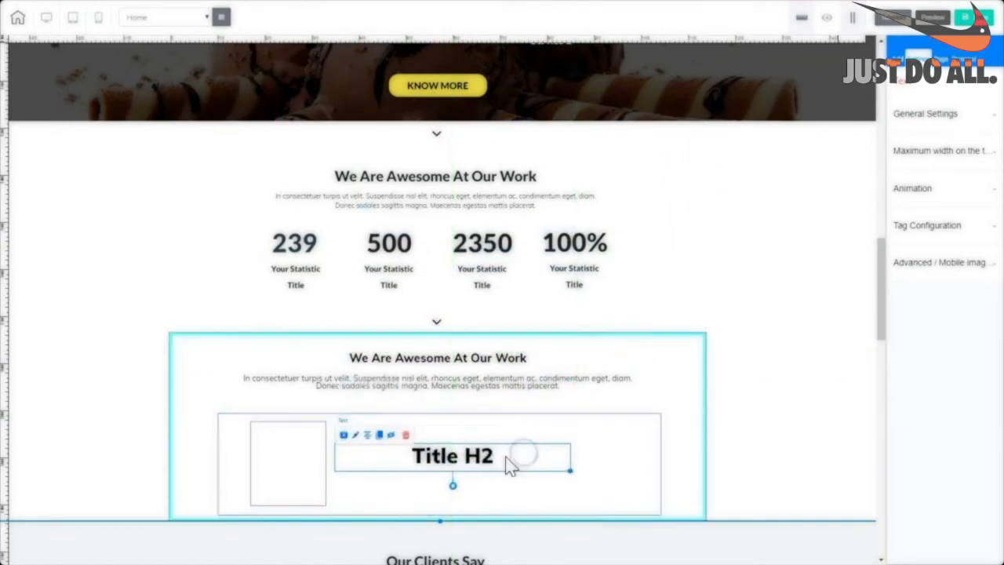
click(507, 460)
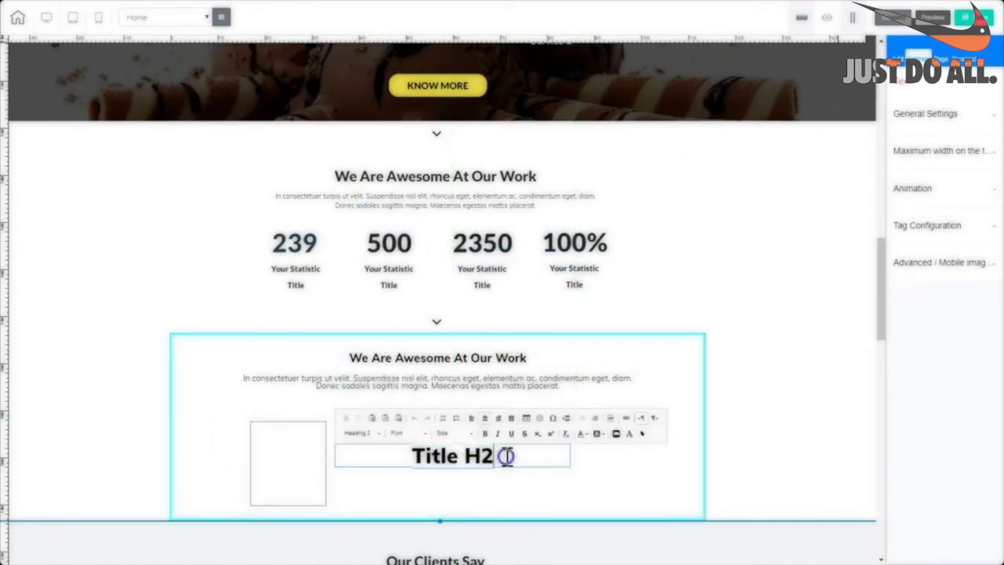
triple_click(507, 457)
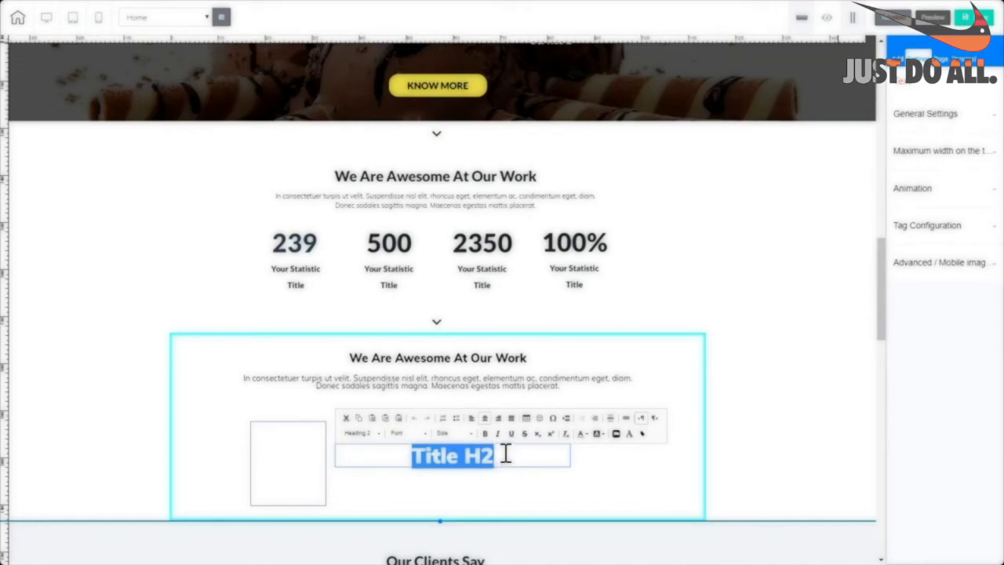
text(239)
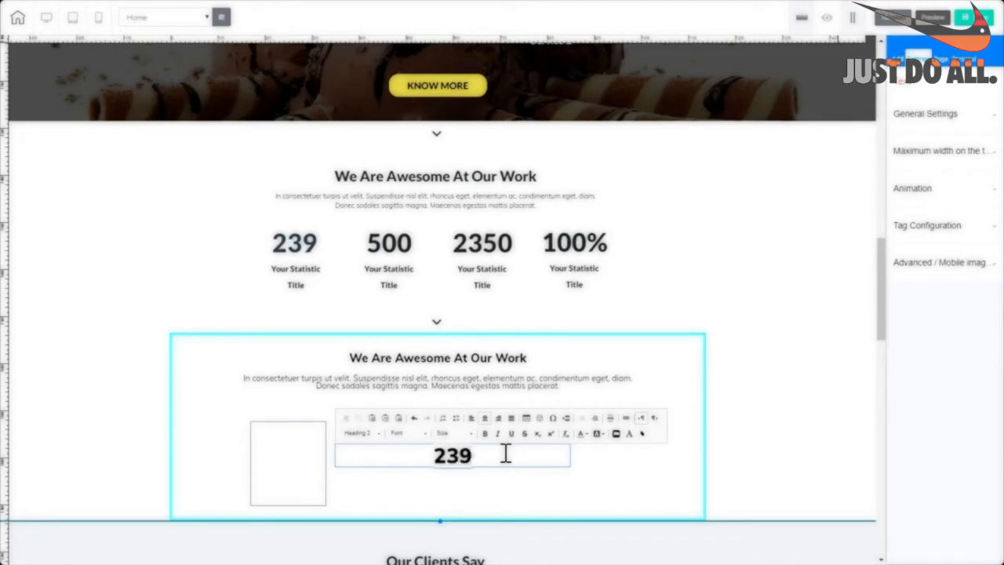
click(481, 454)
drag(480, 455, 429, 461)
click(490, 463)
click(580, 486)
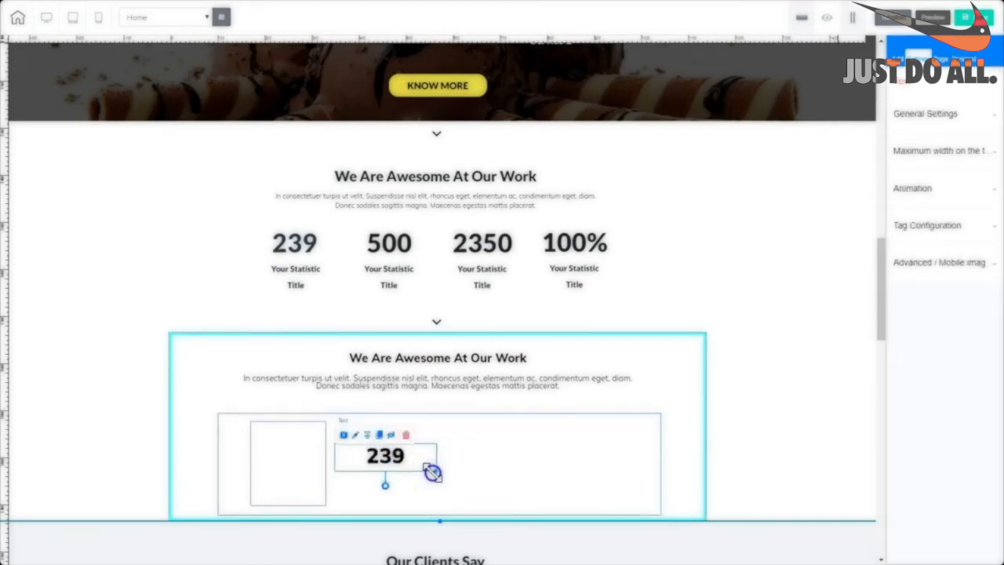
Move the 239 heading into the left column box.
drag(404, 471, 317, 442)
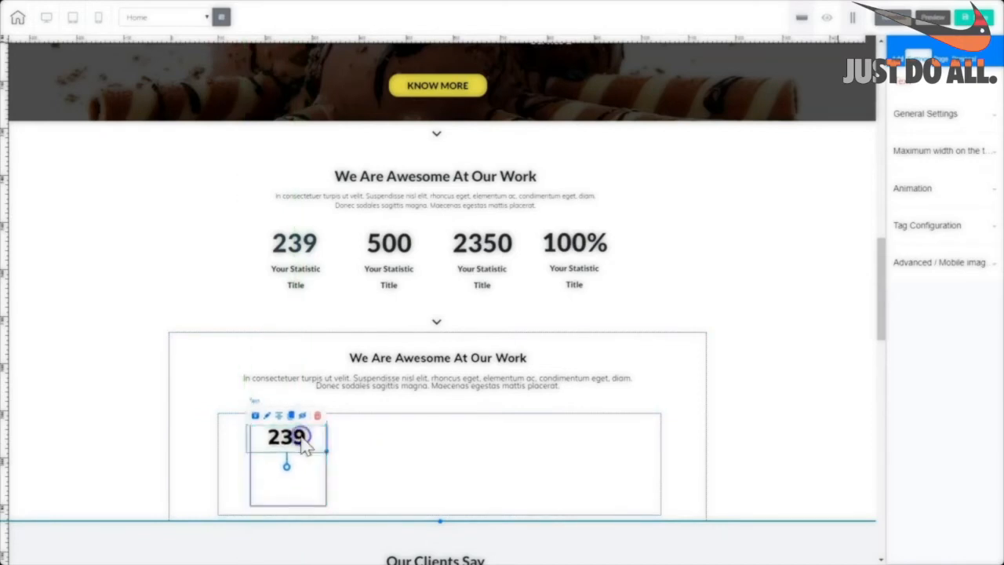
double_click(304, 445)
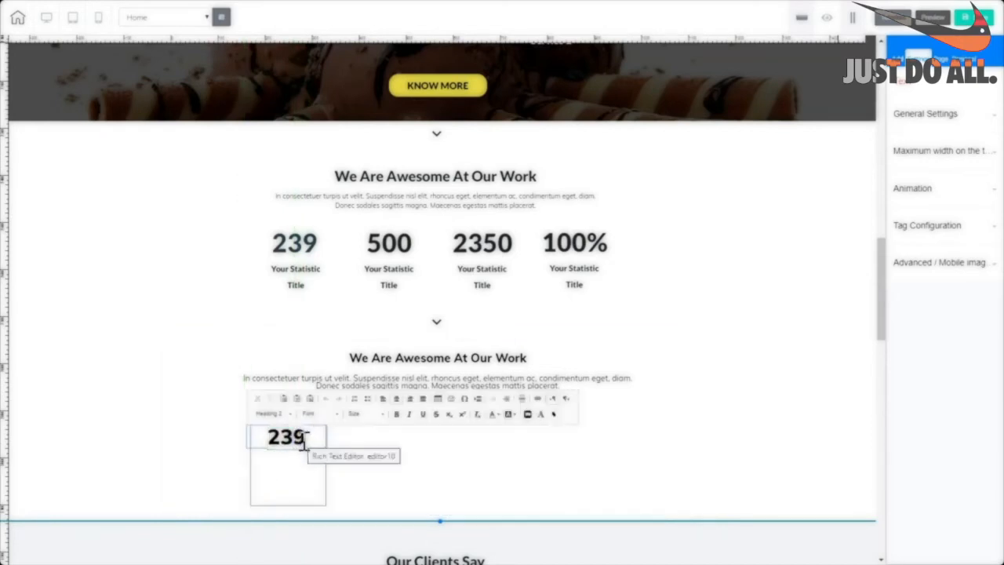
drag(267, 437, 369, 426)
click(414, 505)
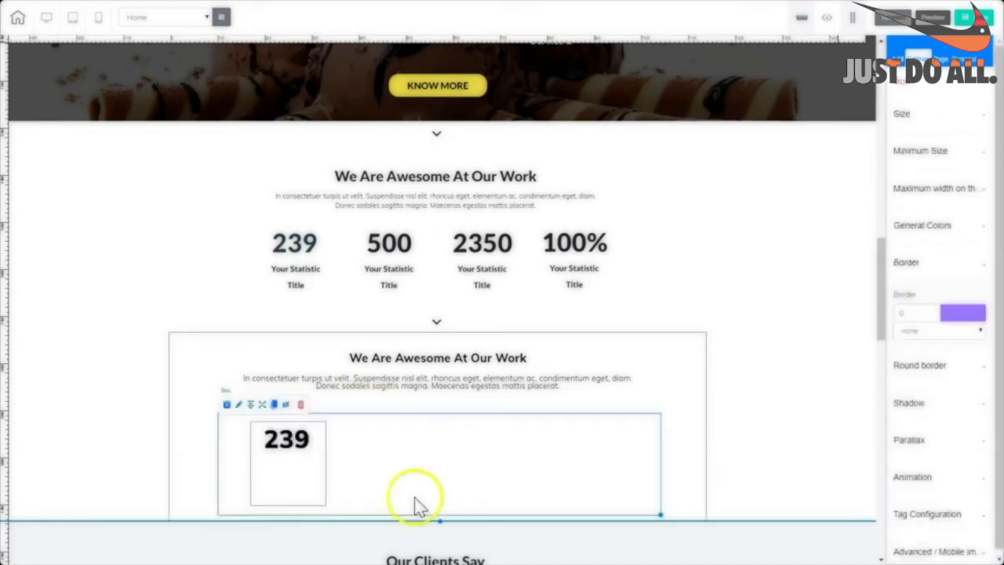
click(314, 447)
double_click(282, 427)
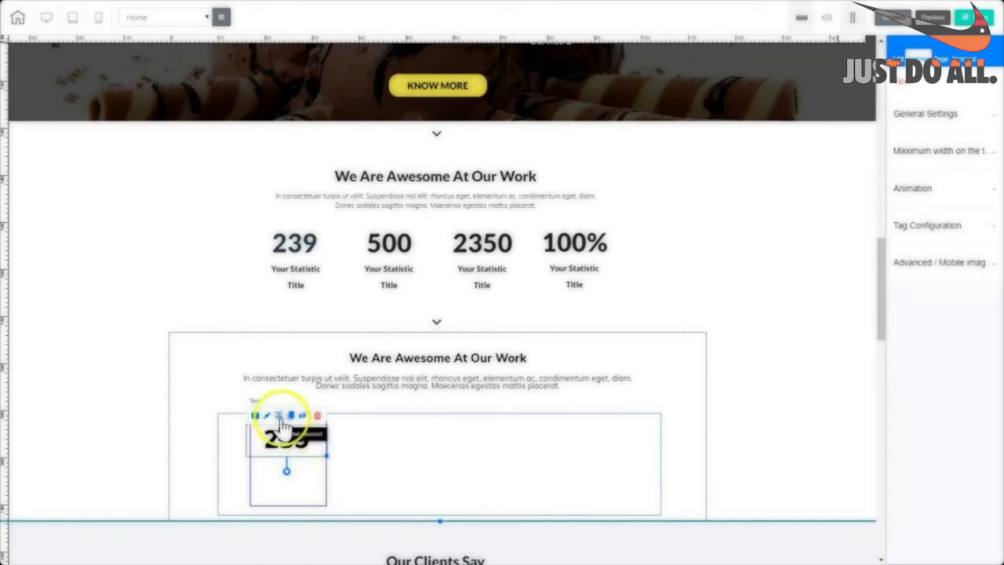
click(409, 458)
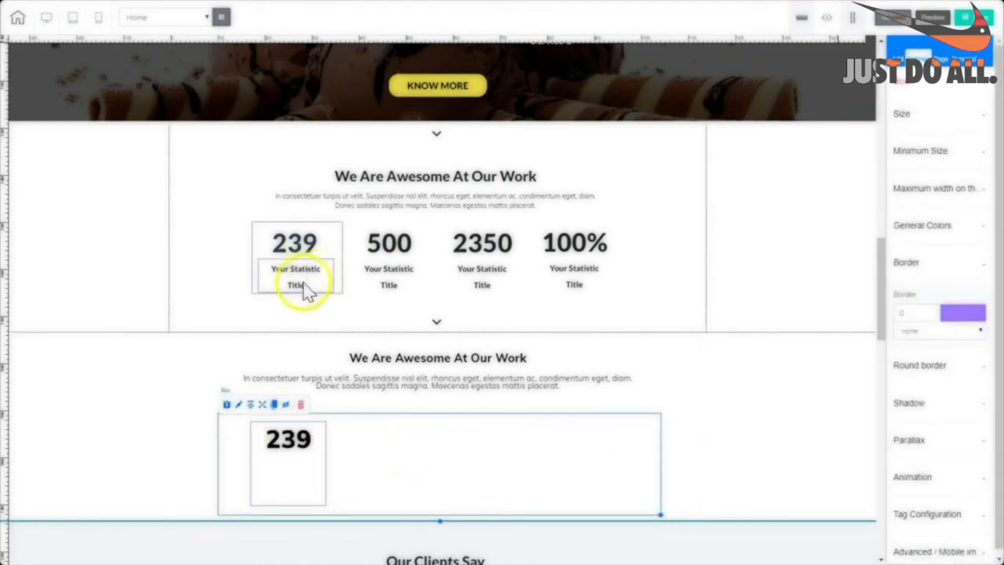
Add a bold H6 caption reading 'Your Statistic' with 'Title' on a second line.
click(932, 104)
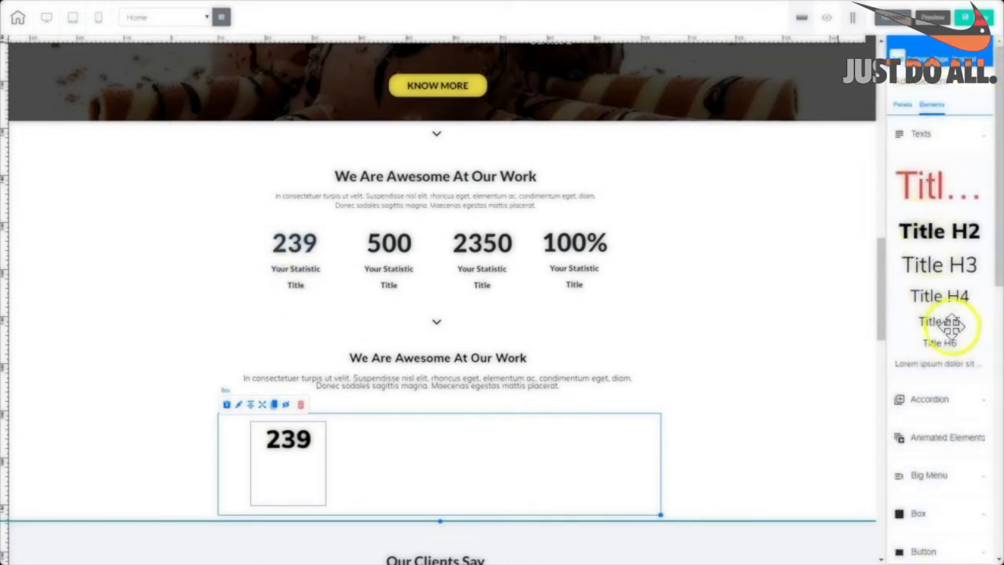
drag(943, 343, 472, 436)
click(506, 439)
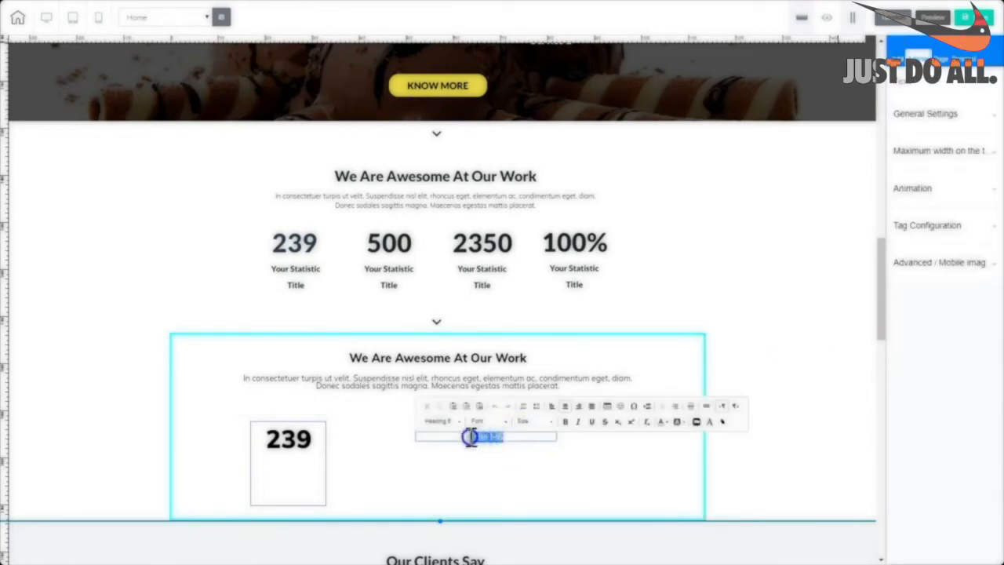
click(566, 424)
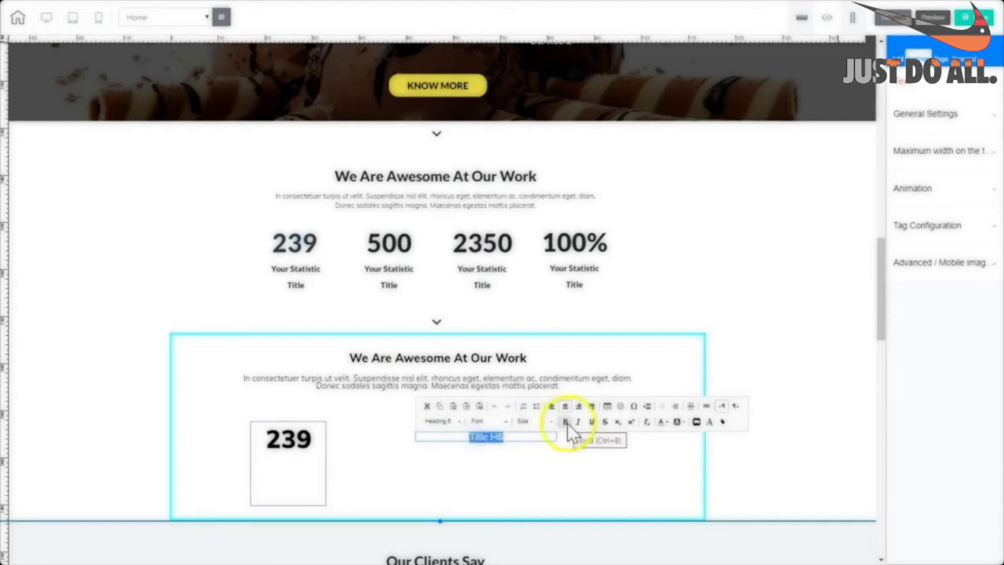
click(566, 423)
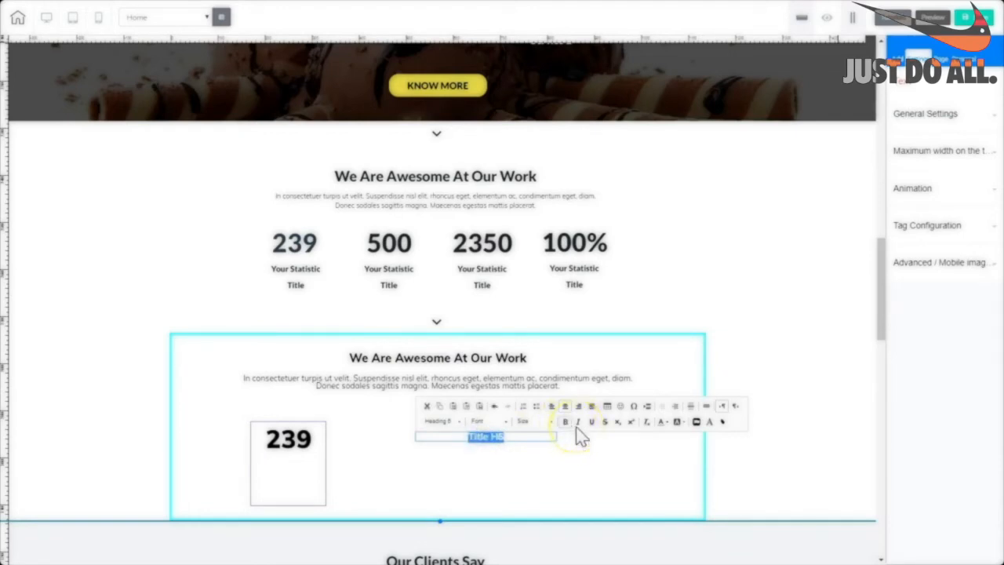
text(Your Statistic)
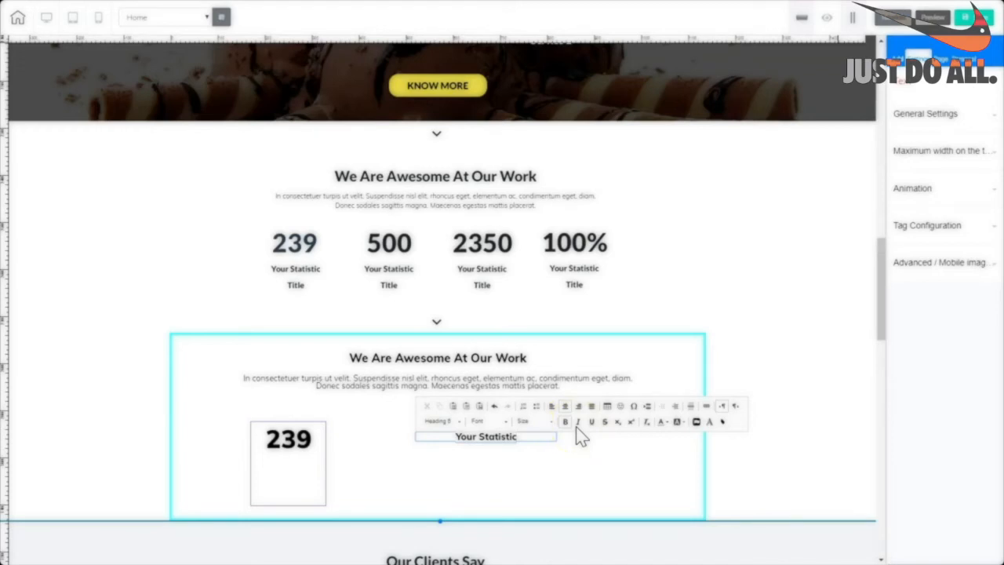
key(Return)
text(Title)
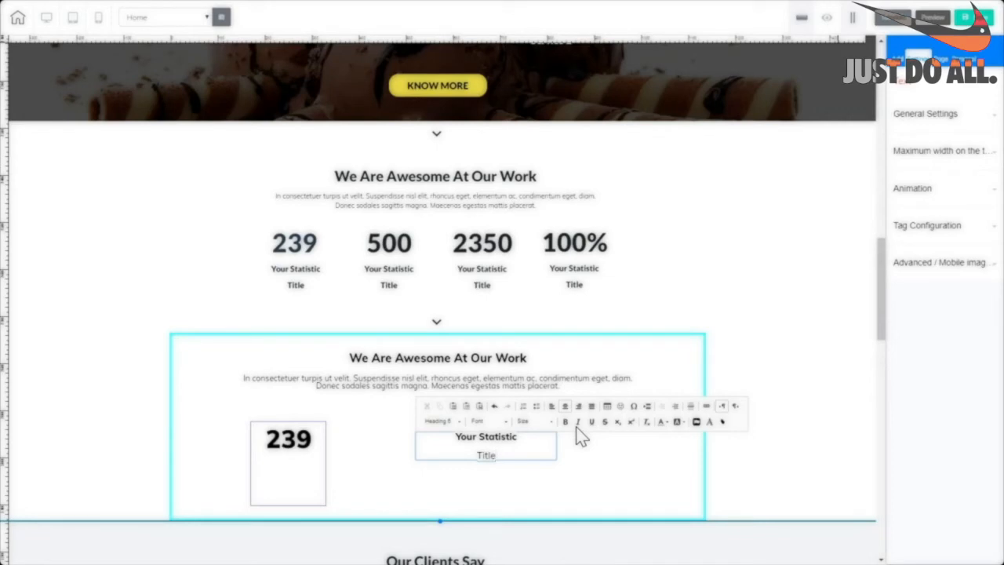
click(492, 455)
click(474, 454)
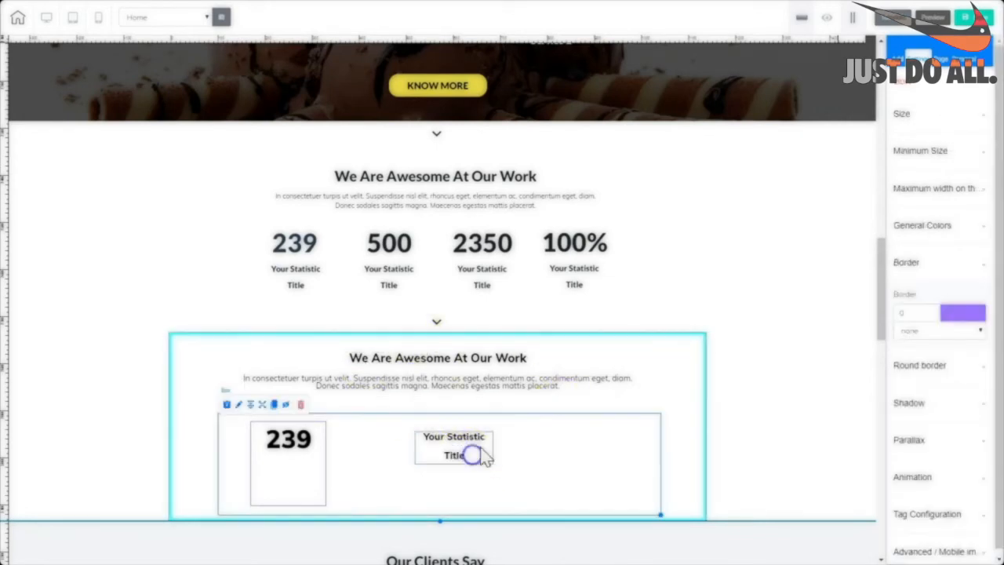
Move the Your Statistic Title caption under 239 and centre it in the column.
drag(480, 447, 314, 472)
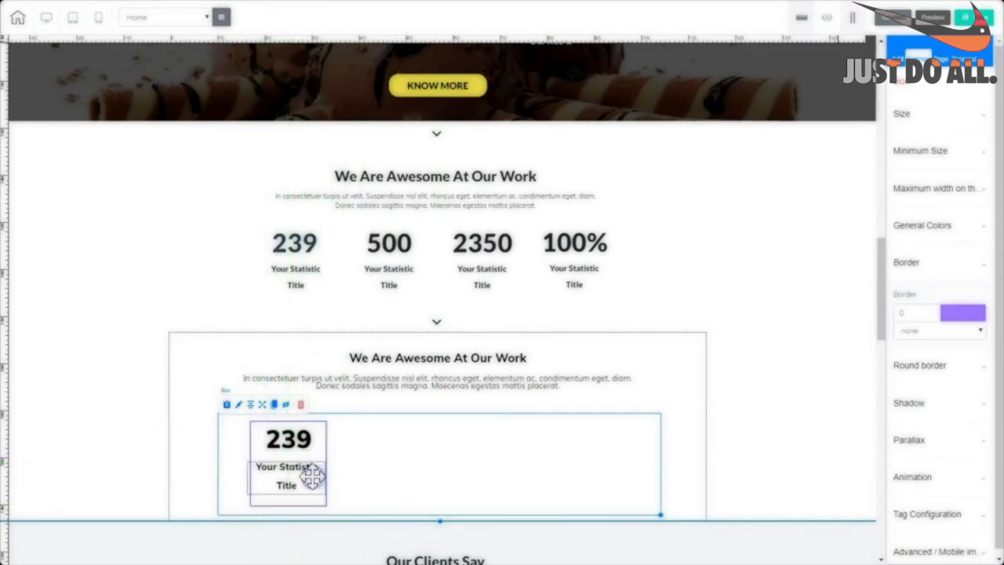
click(309, 484)
click(280, 453)
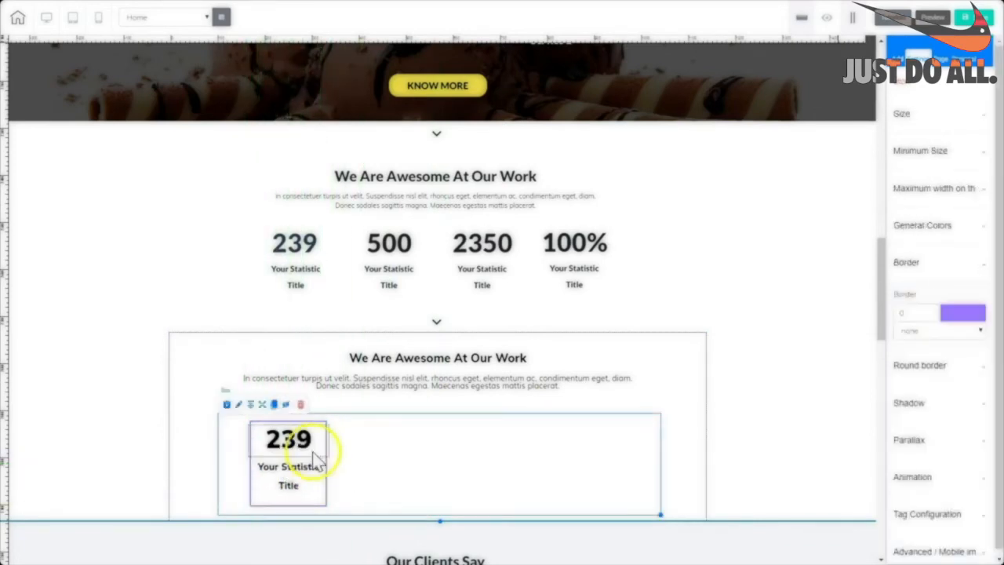
Remove the 239 column box's border and duplicate the column.
click(326, 508)
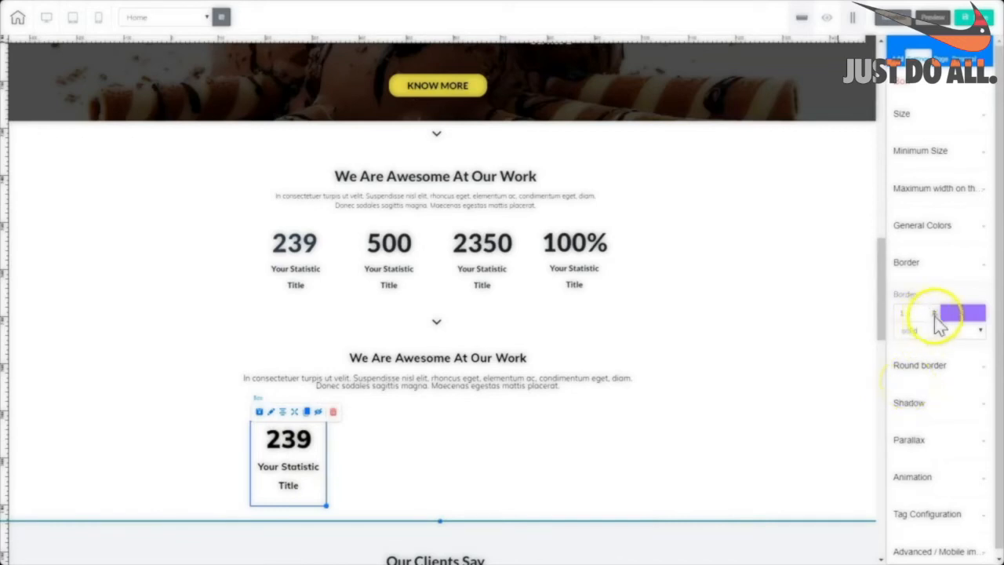
click(933, 314)
click(333, 508)
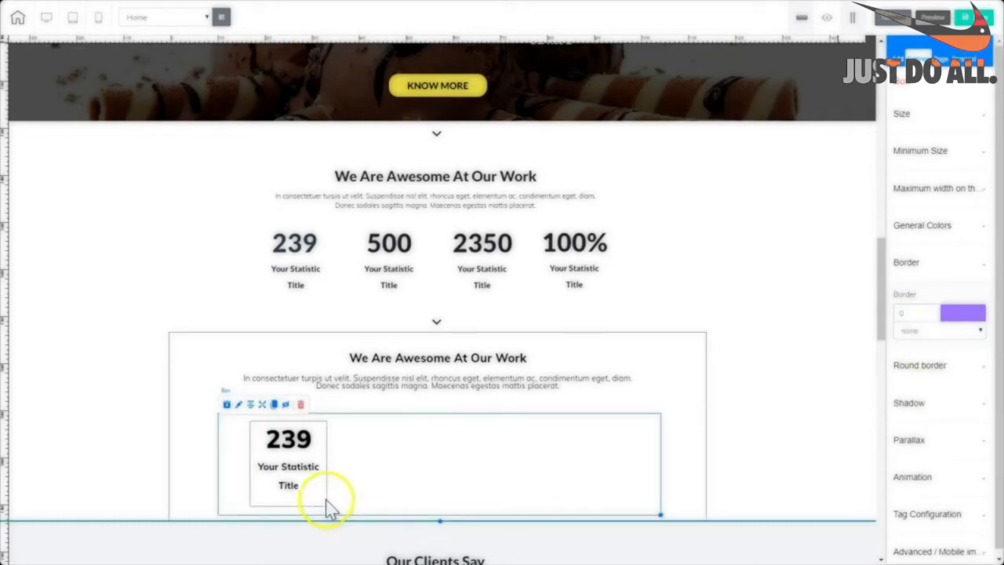
click(323, 505)
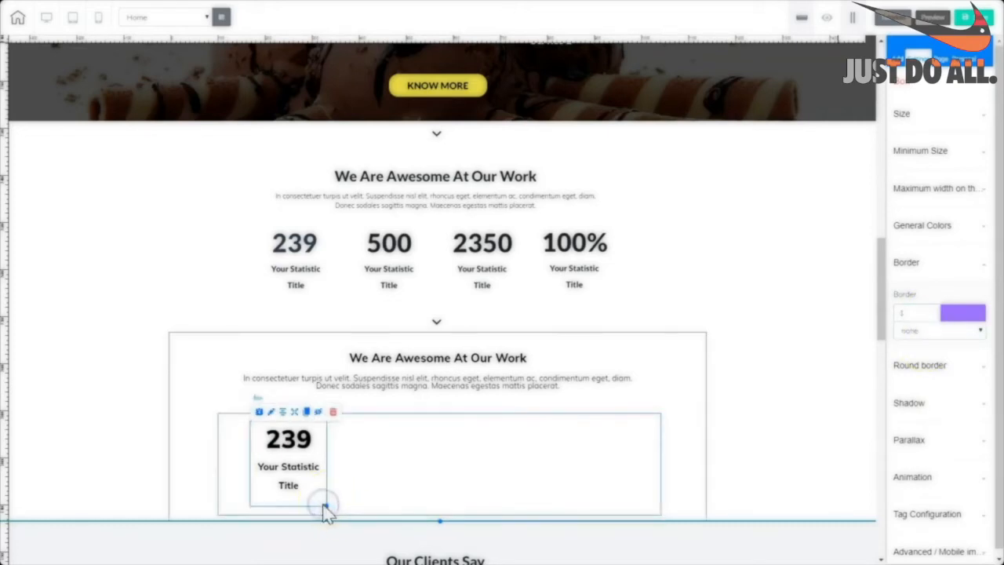
click(307, 413)
Place the copied column at the row's right and change its number to 100%.
drag(307, 415, 554, 499)
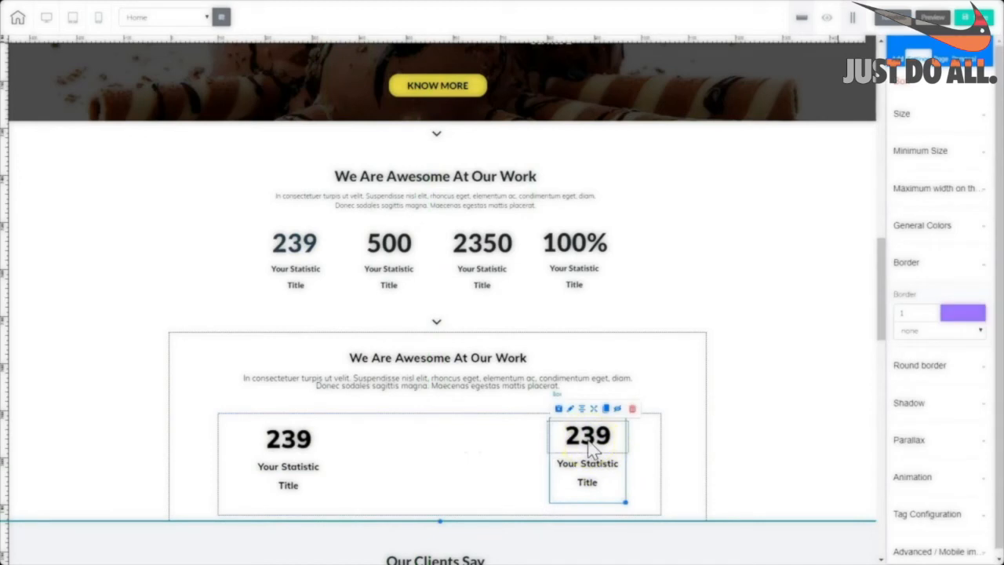
click(588, 441)
click(588, 439)
double_click(588, 440)
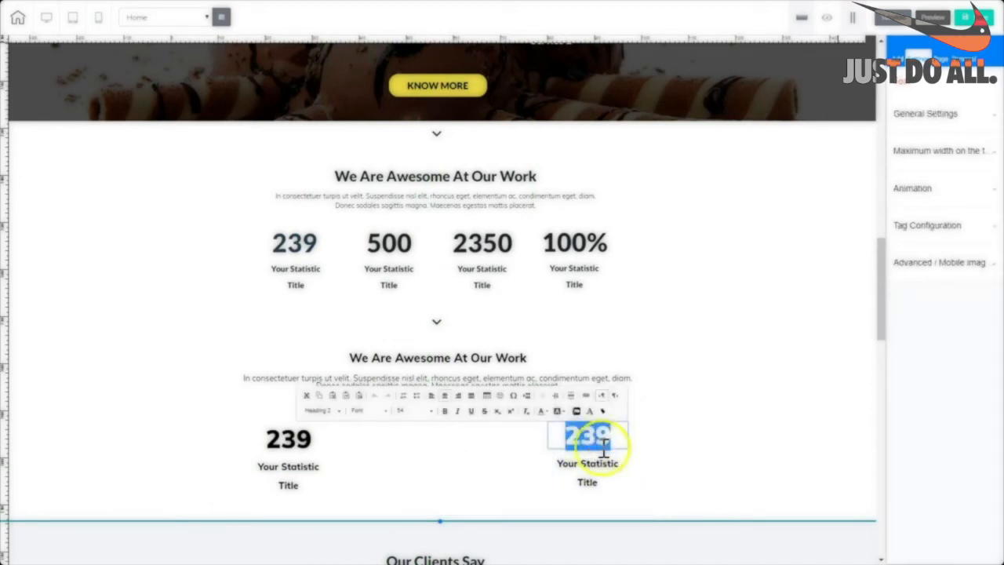
text(100%)
click(575, 502)
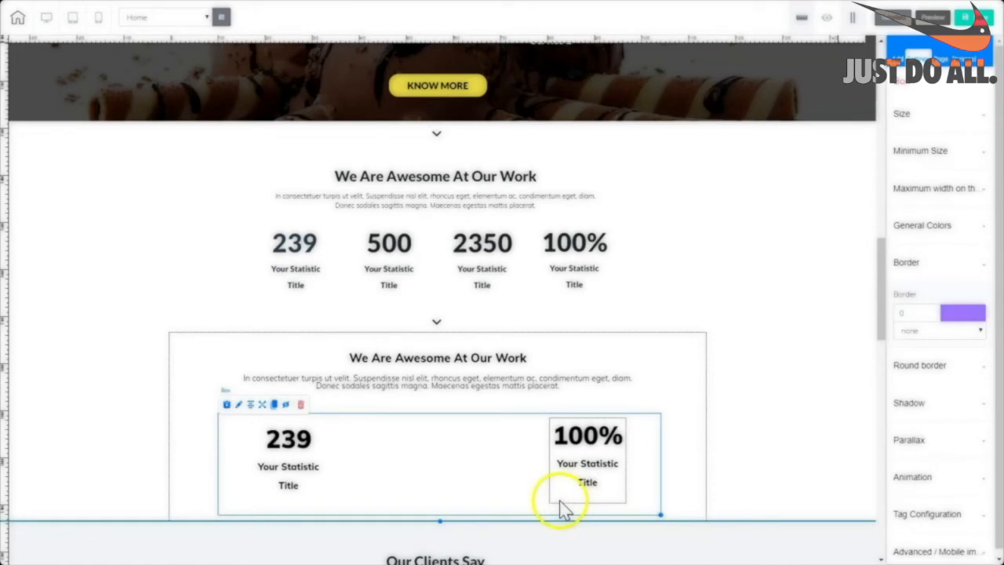
Duplicate the 100% column to complete the four-column row of 239, 500, 2350 and 100%.
click(560, 504)
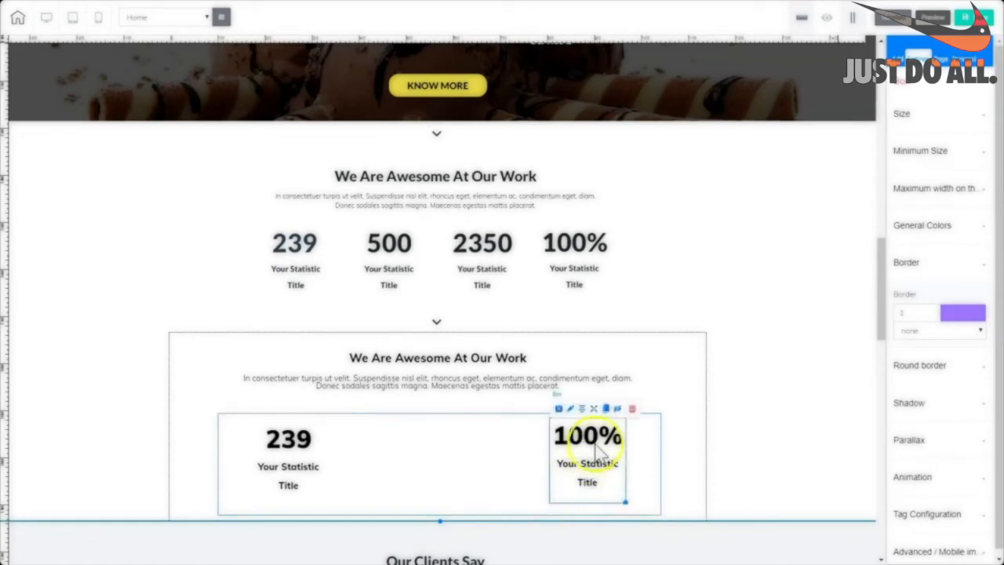
click(605, 408)
drag(559, 500, 431, 495)
click(478, 436)
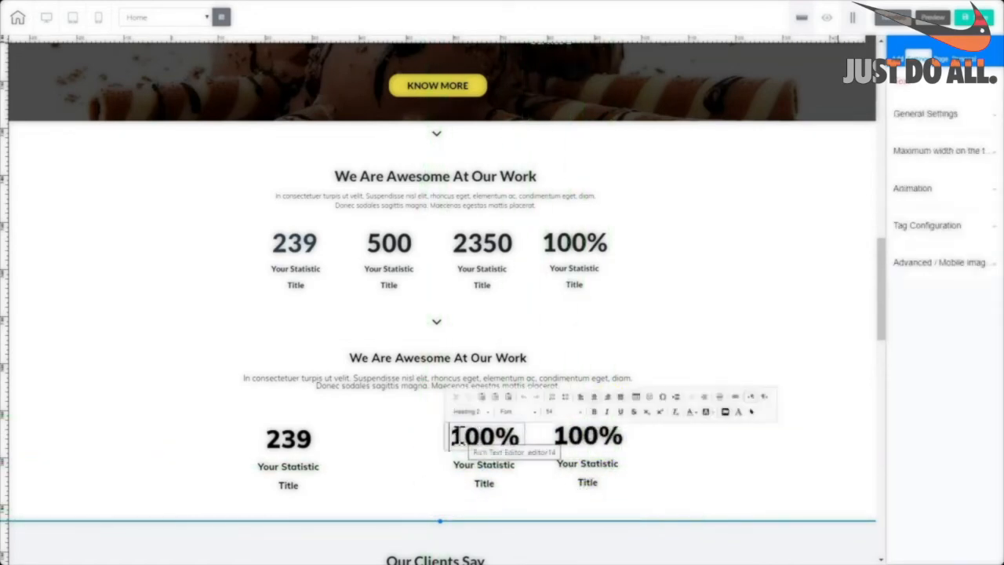
click(464, 497)
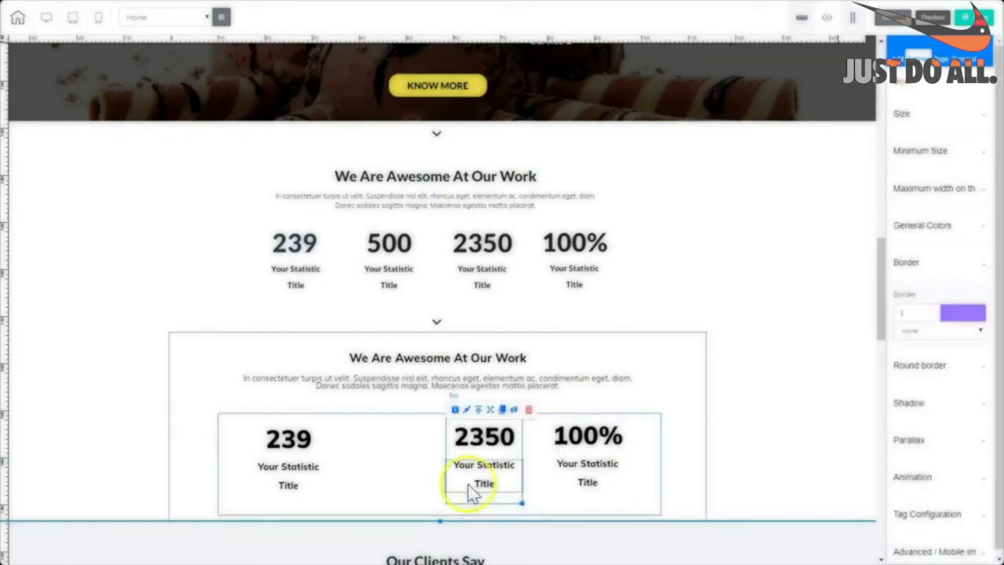
click(511, 429)
click(505, 410)
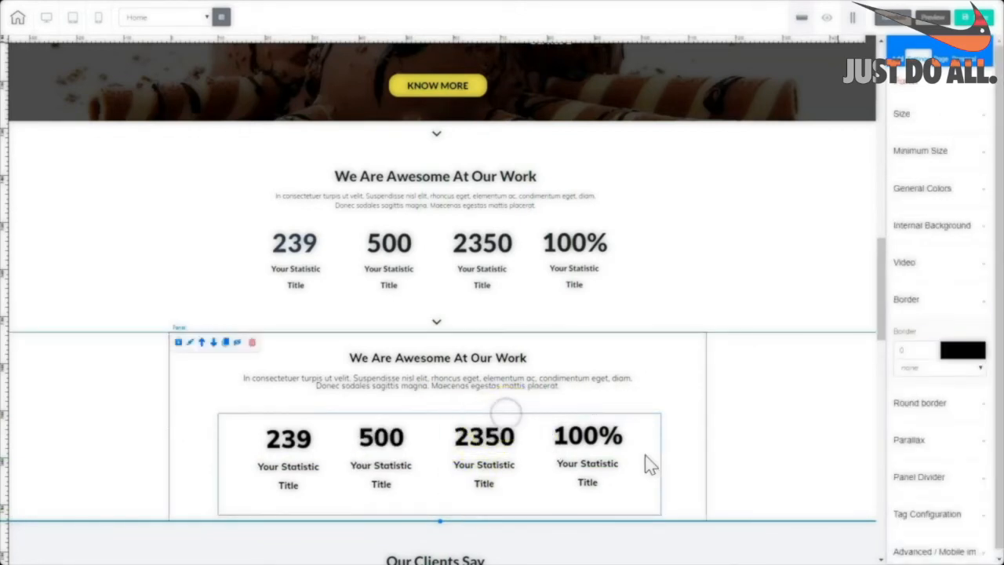
Give the copied section's heading a larger heading style and shift it toward the right.
click(652, 473)
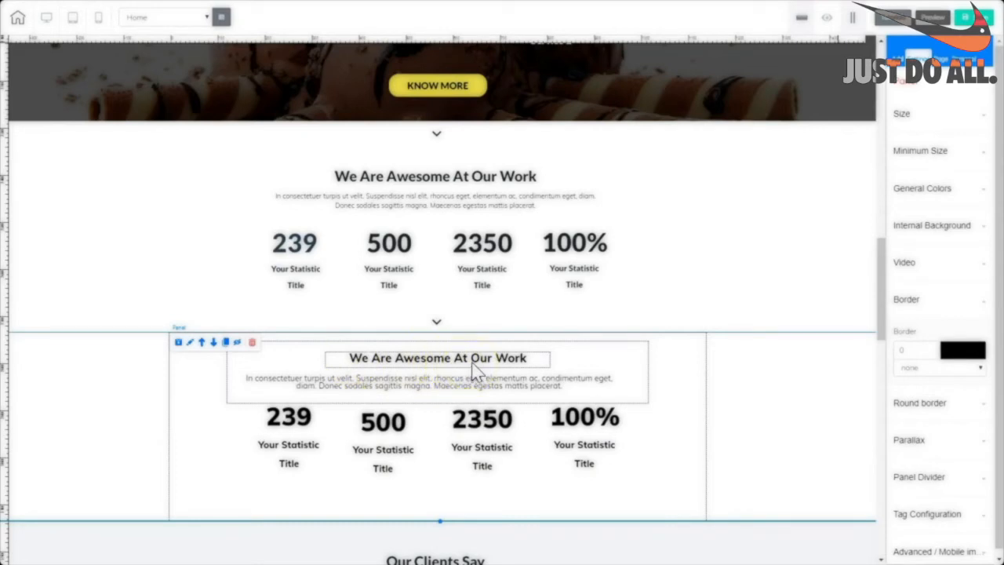
click(472, 366)
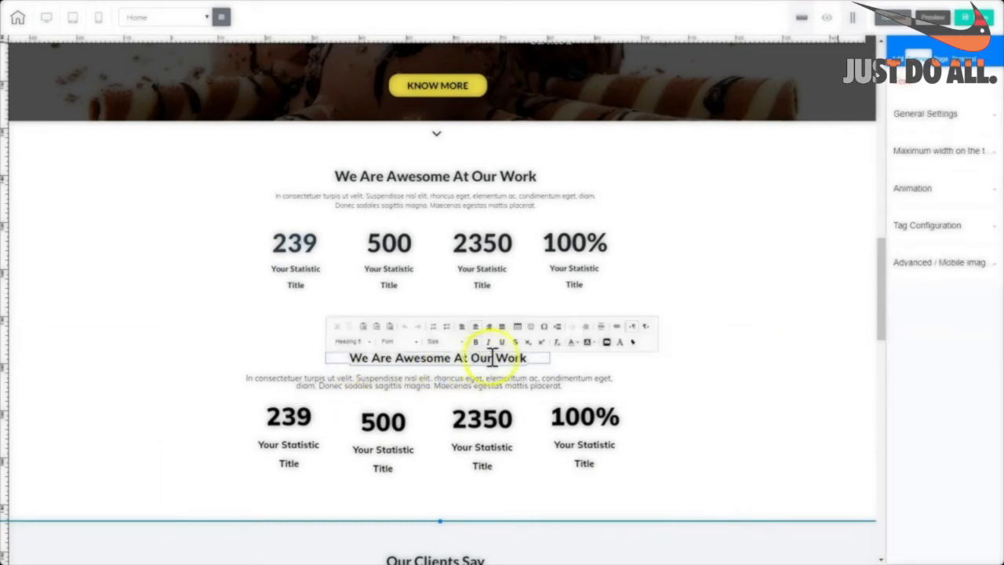
triple_click(365, 358)
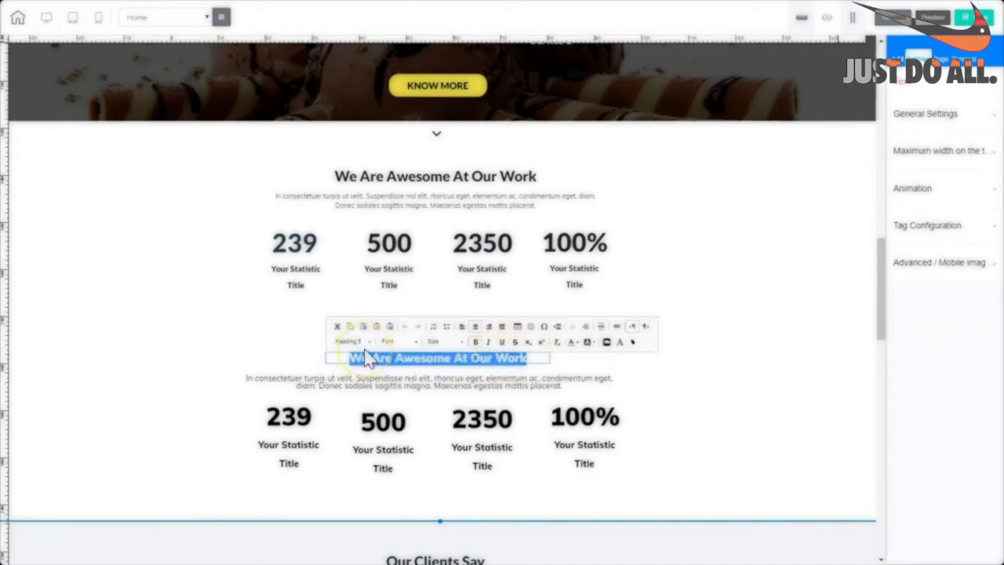
click(370, 345)
click(370, 378)
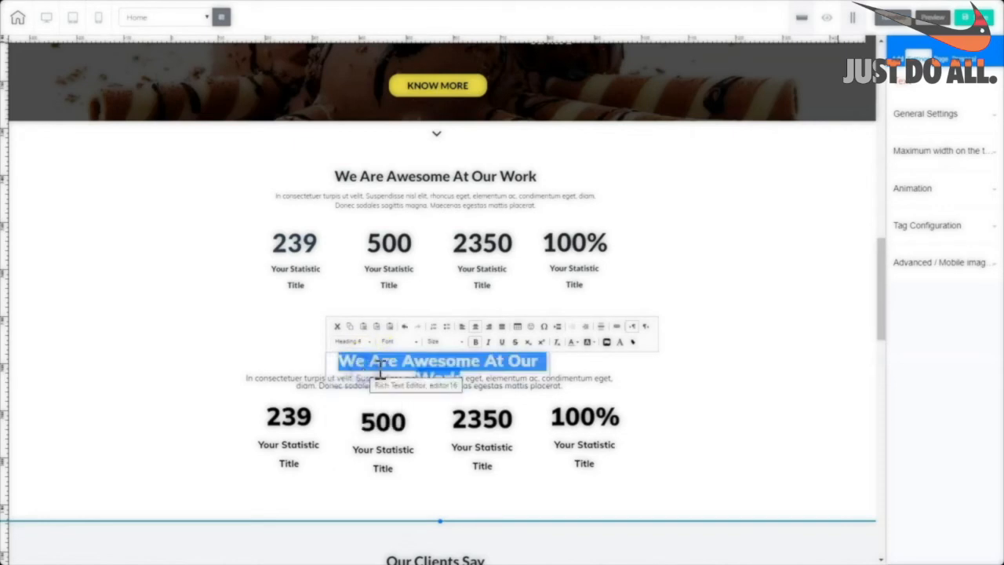
drag(380, 372, 526, 353)
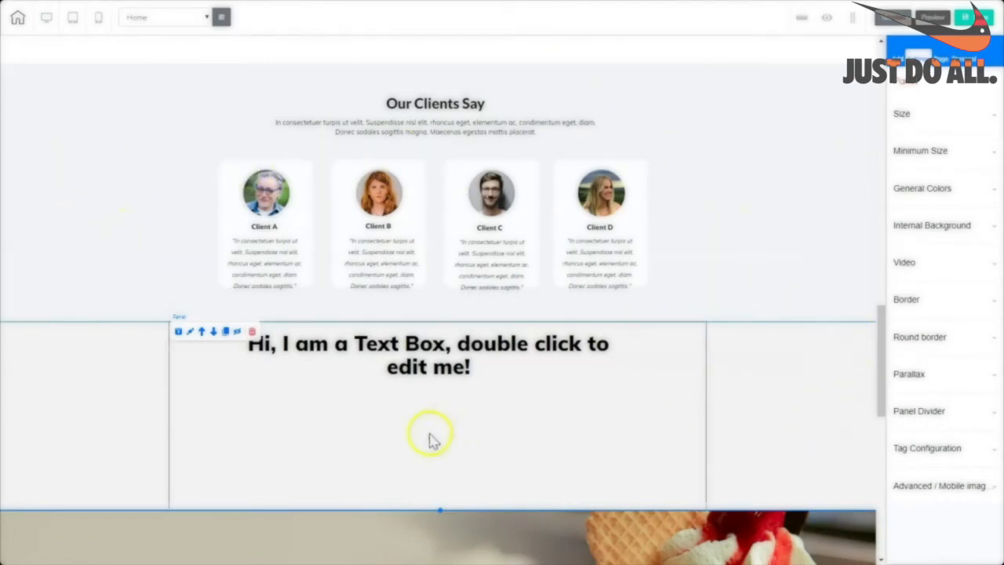
Delete the section holding the placeholder text box below Our Clients Say.
drag(442, 510, 441, 554)
click(476, 311)
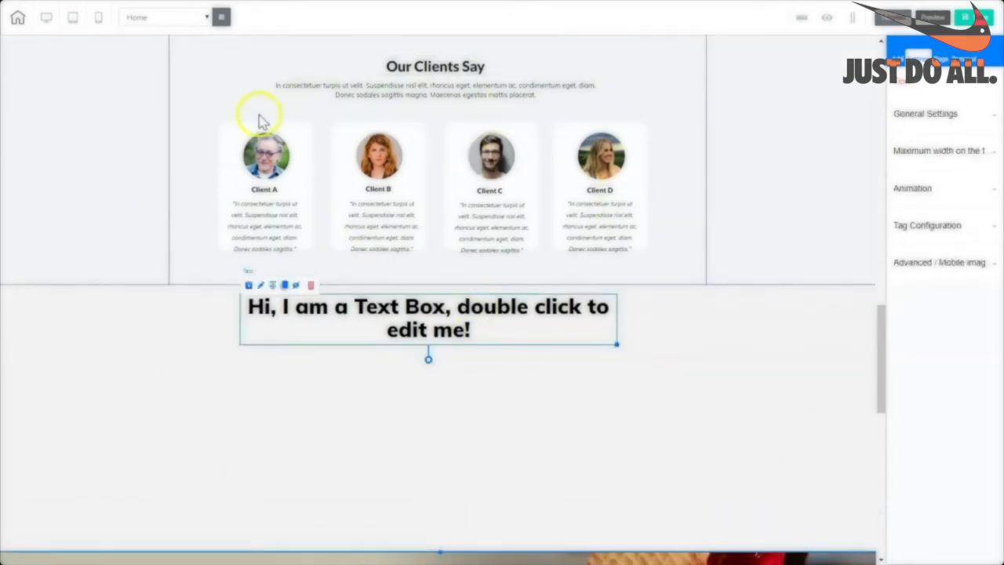
click(589, 343)
click(252, 295)
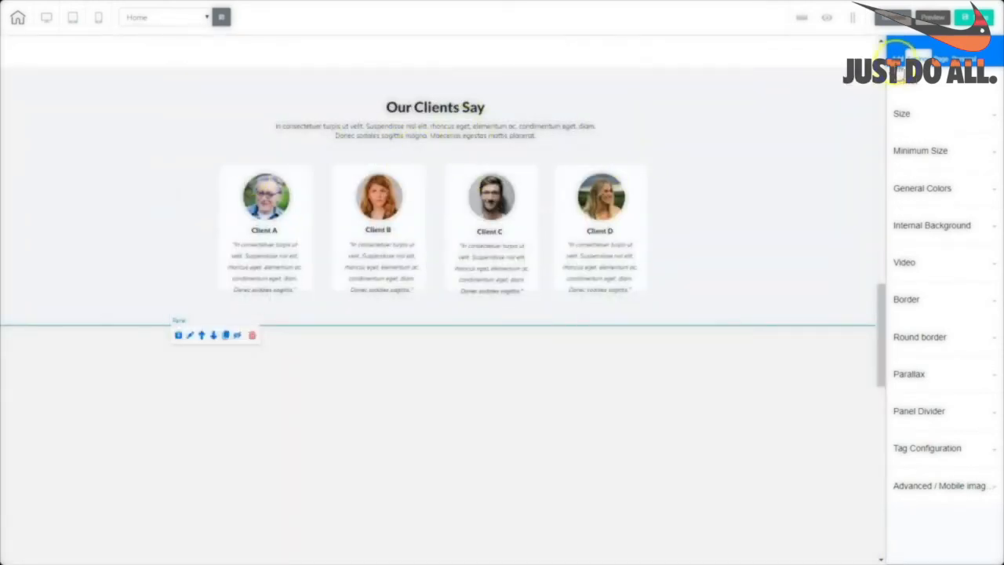
Drop a box into the empty area below the testimonials, narrow it and centre it.
click(897, 61)
click(931, 106)
click(920, 285)
drag(937, 423, 275, 364)
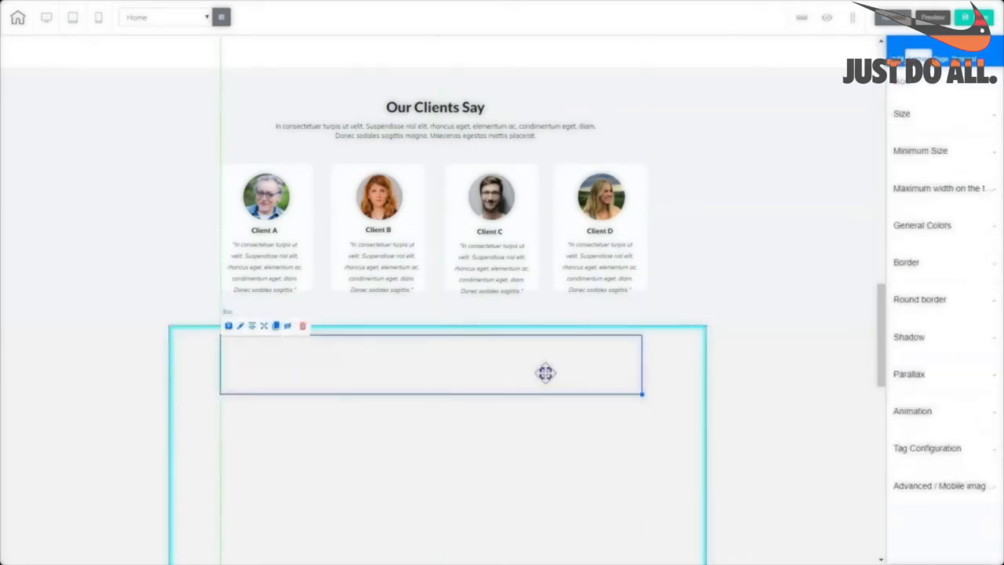
drag(546, 373, 547, 374)
drag(643, 394, 627, 392)
click(255, 327)
click(475, 427)
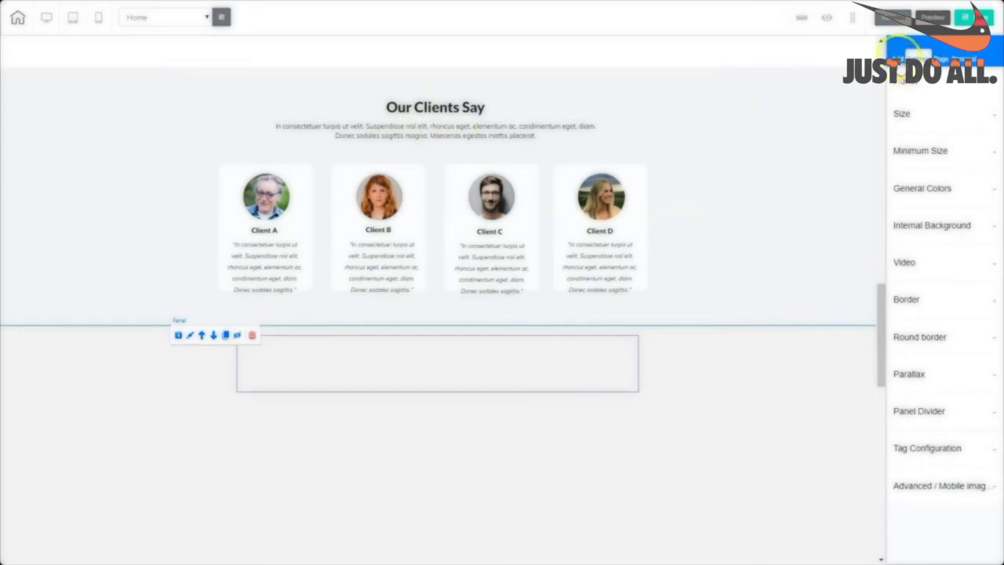
click(898, 58)
click(932, 106)
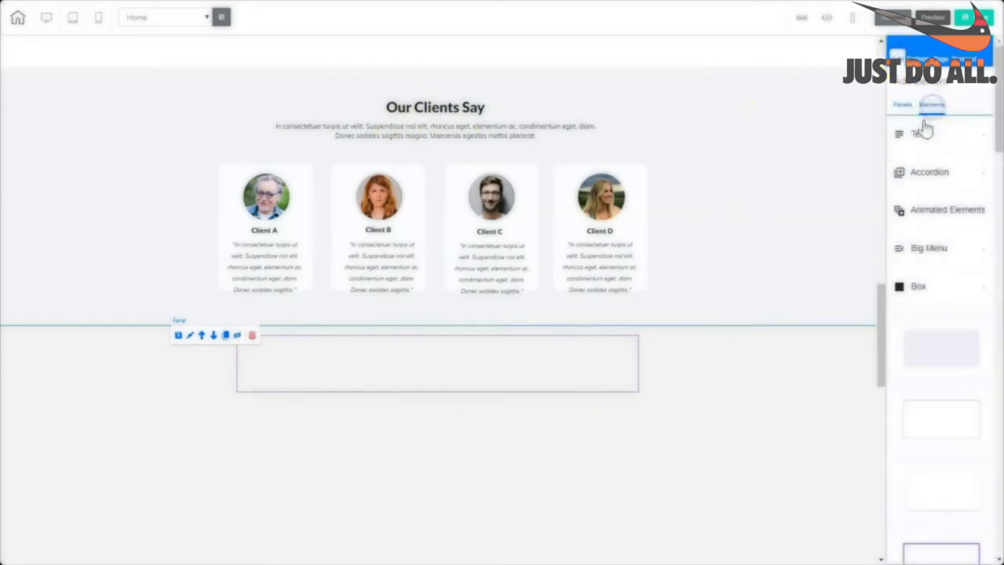
Add a Title H5 heading and a paragraph to the box, retitling the heading 'Our Clients Say' in bold.
click(919, 133)
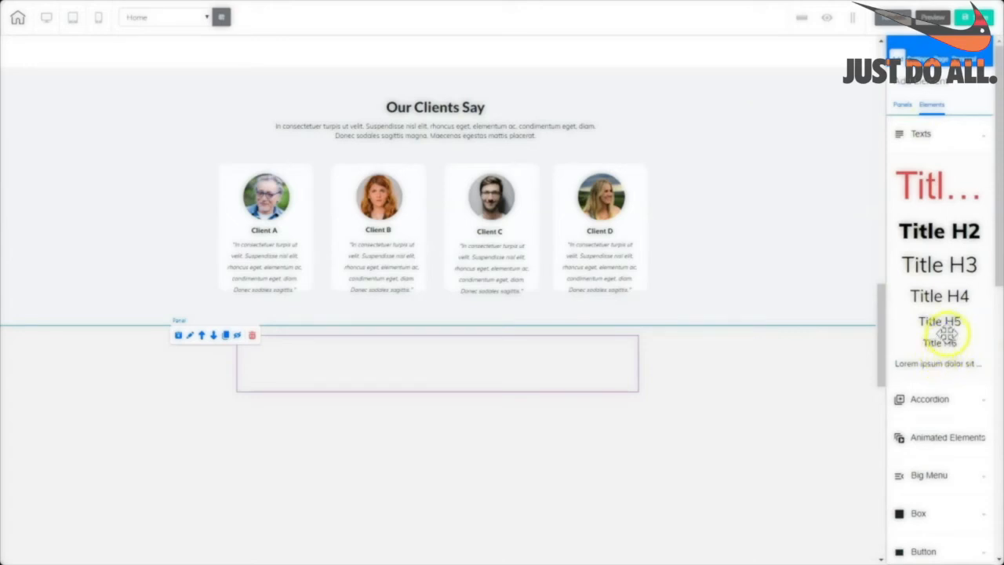
drag(946, 323, 448, 348)
drag(938, 363, 521, 432)
click(457, 351)
click(415, 354)
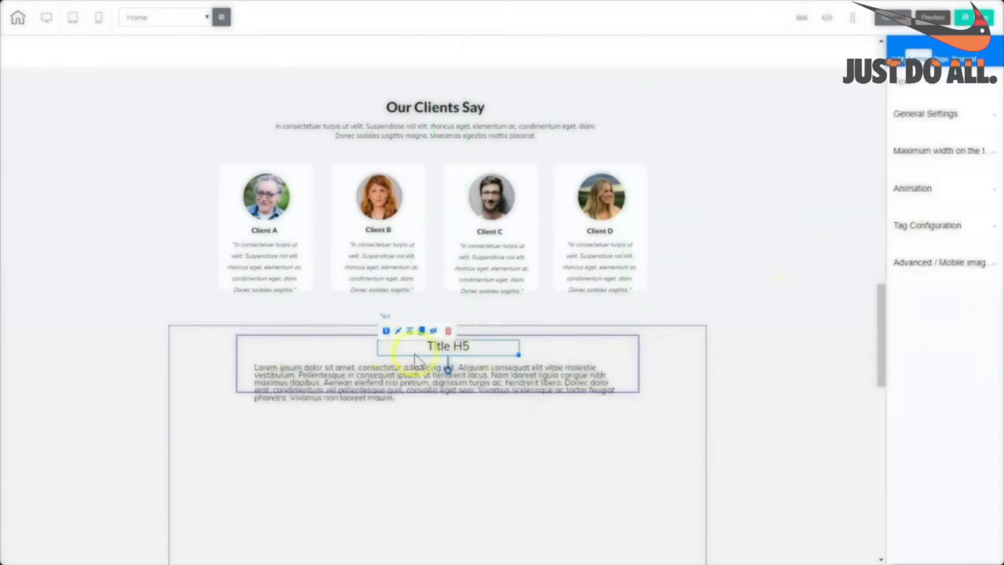
double_click(468, 349)
text(Ou)
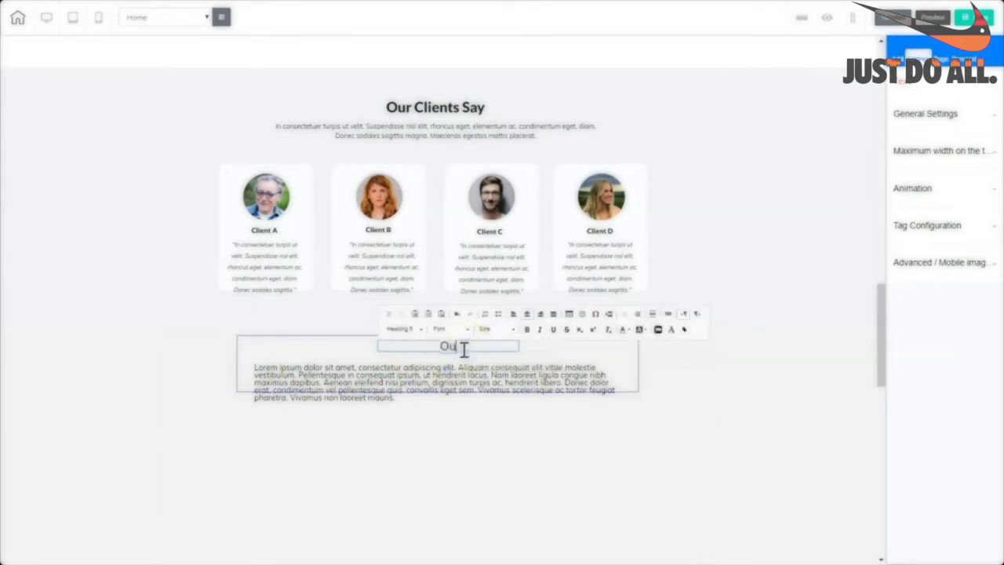
text(r Clients Say)
drag(497, 349, 380, 345)
key(ctrl+b)
click(418, 382)
Copy the whole upper intro paragraph.
double_click(477, 137)
drag(542, 130, 261, 125)
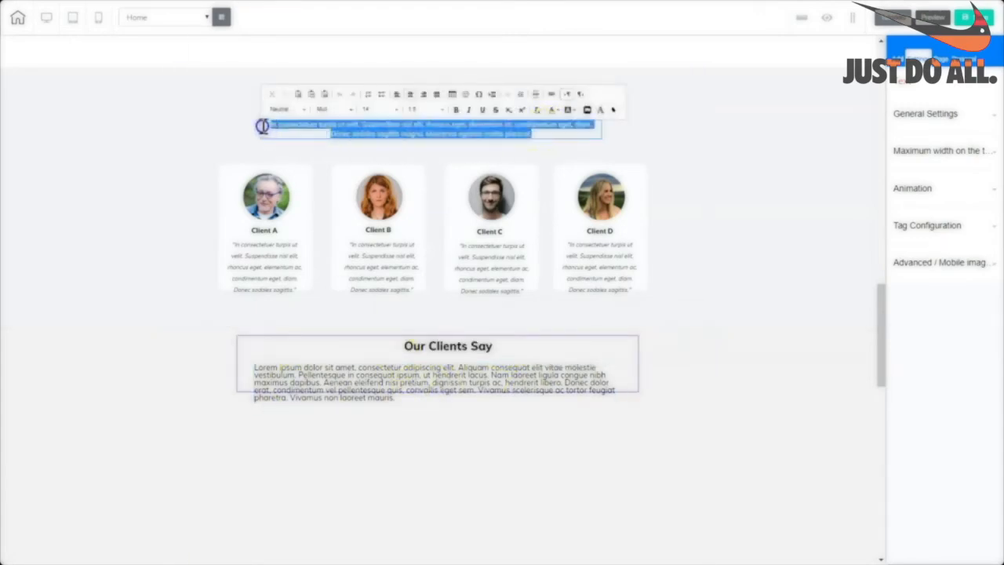
right_click(362, 128)
click(376, 148)
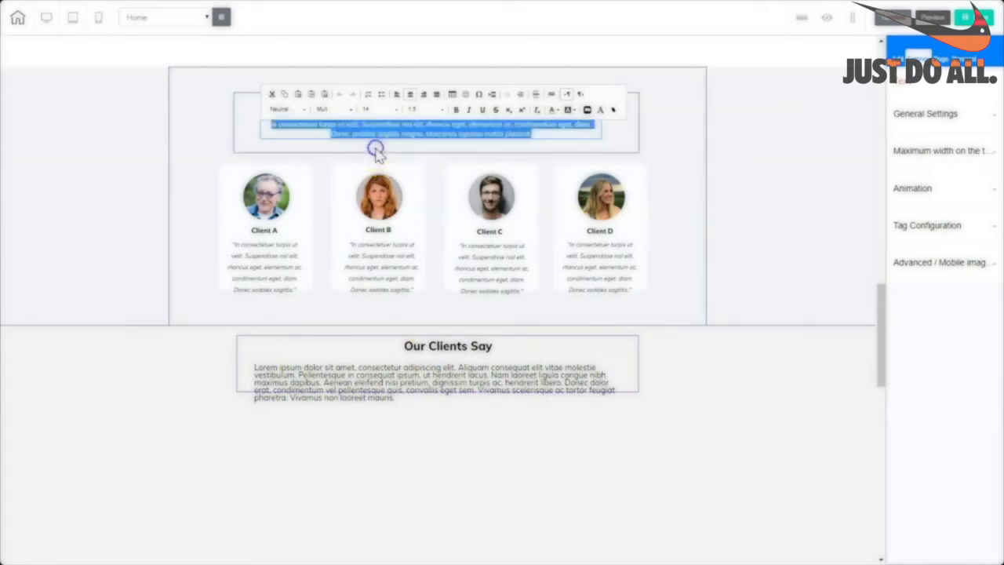
click(536, 147)
Paste the intro text over the Lorem ipsum paragraph and centre it in the box.
click(380, 350)
click(428, 391)
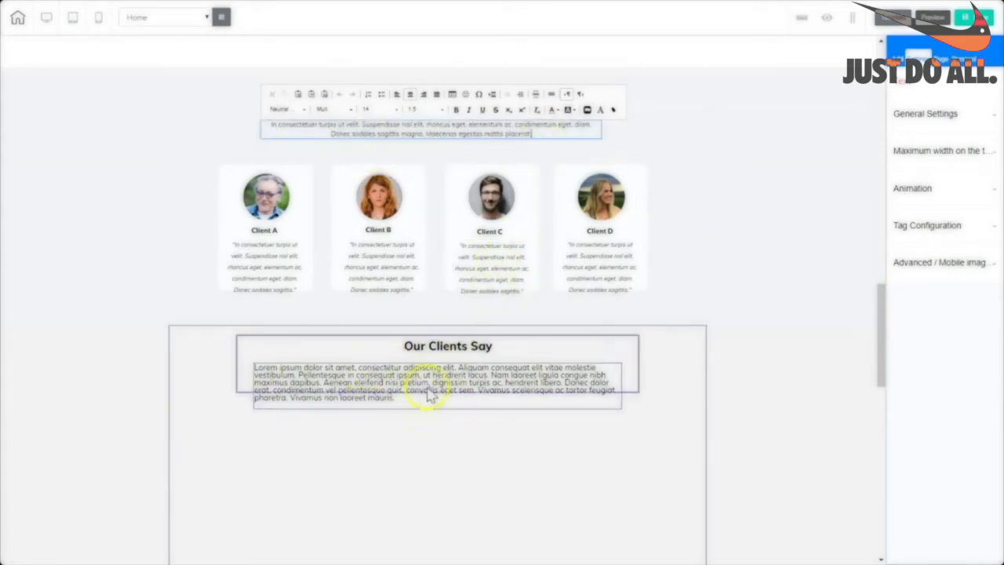
click(402, 399)
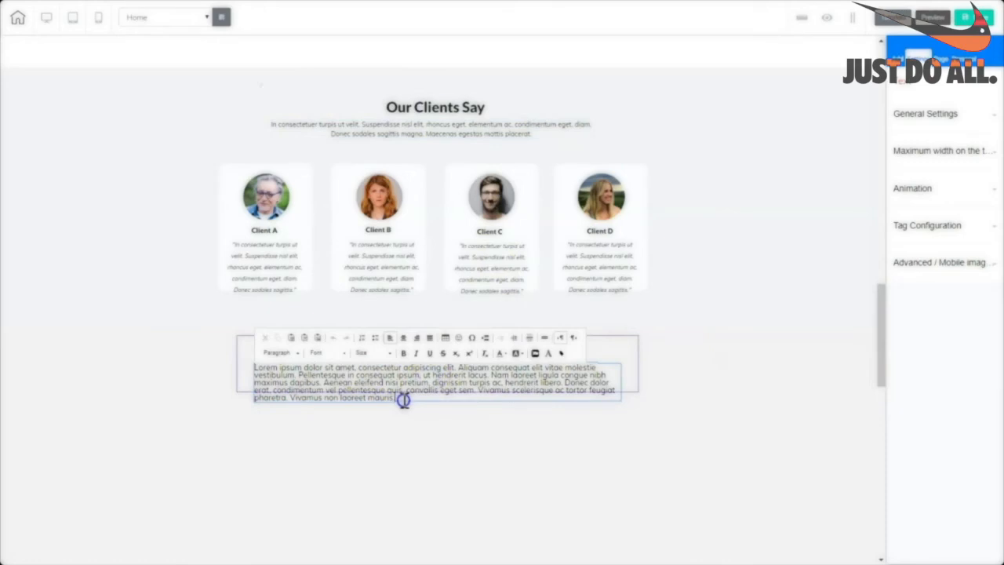
key(ctrl+a)
key(ctrl+v)
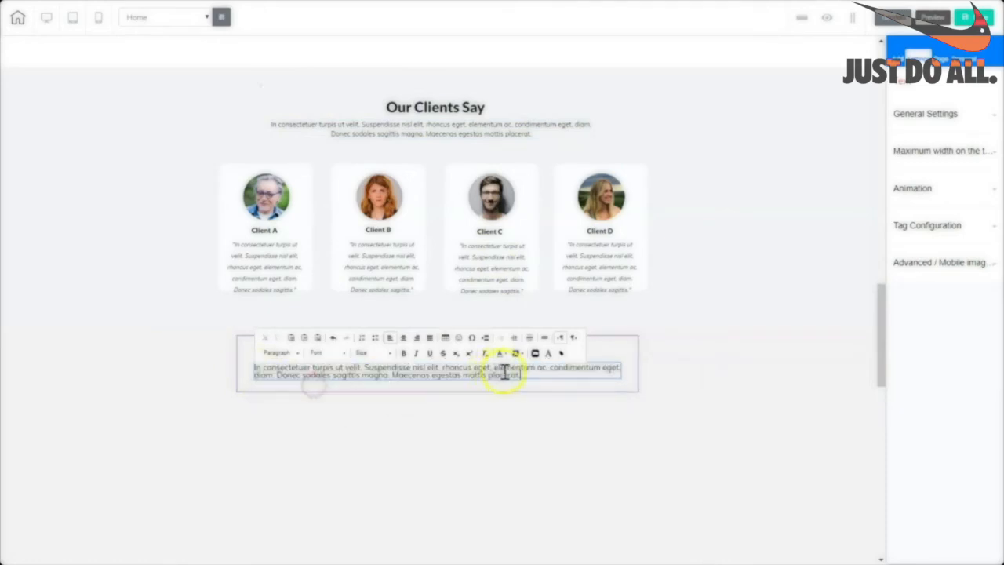
key(ctrl+a)
click(415, 341)
click(353, 371)
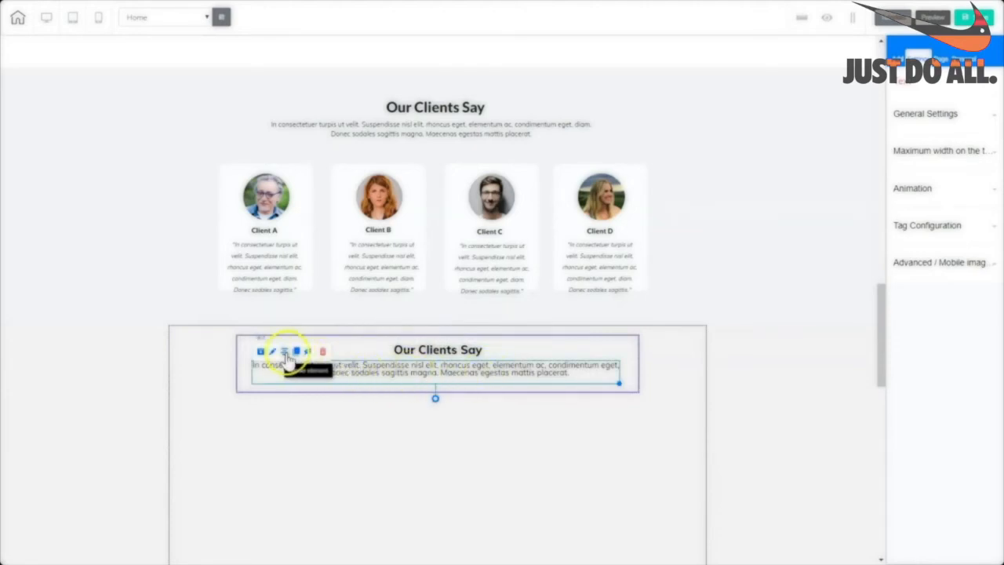
click(287, 353)
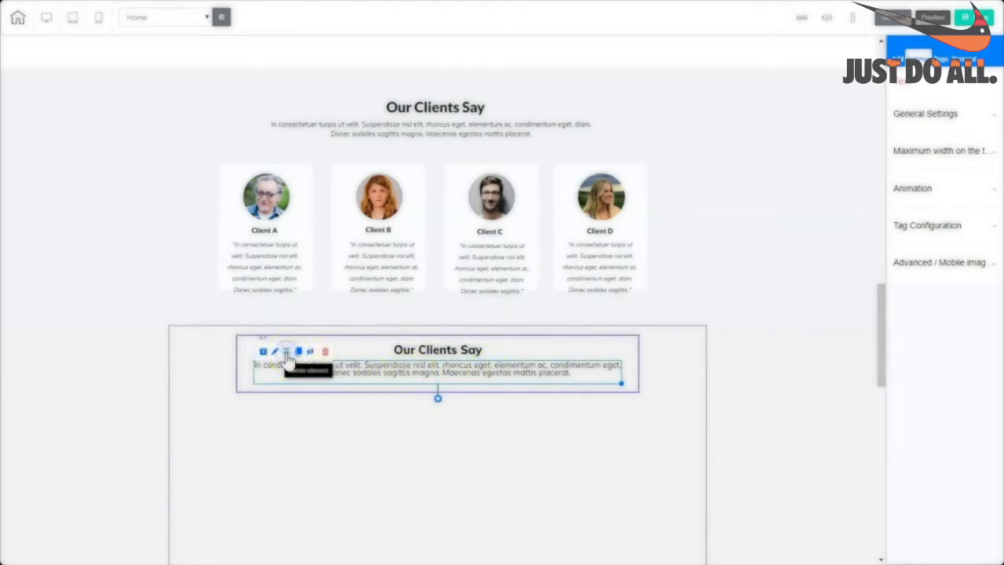
Set the box's border style to none.
click(637, 390)
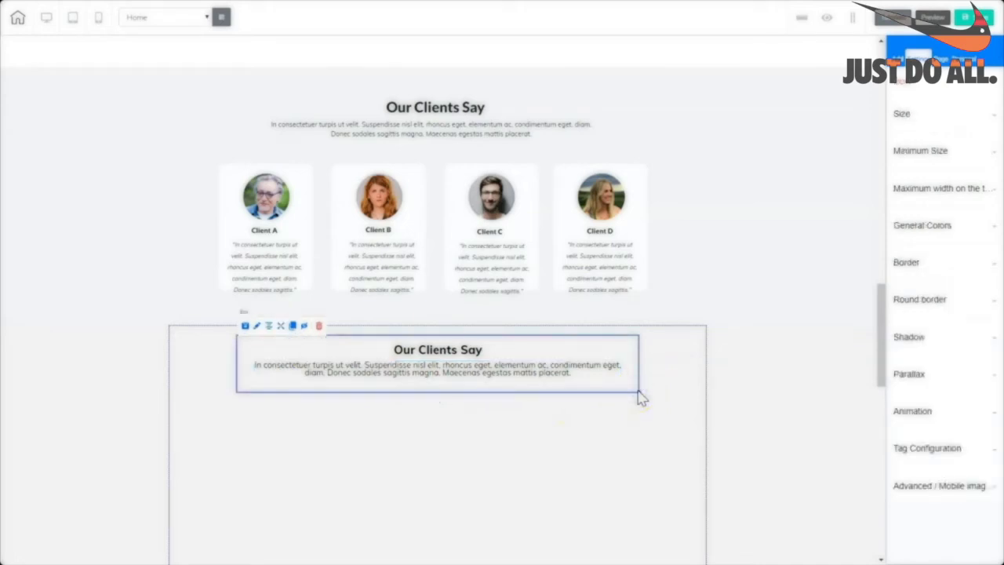
click(906, 263)
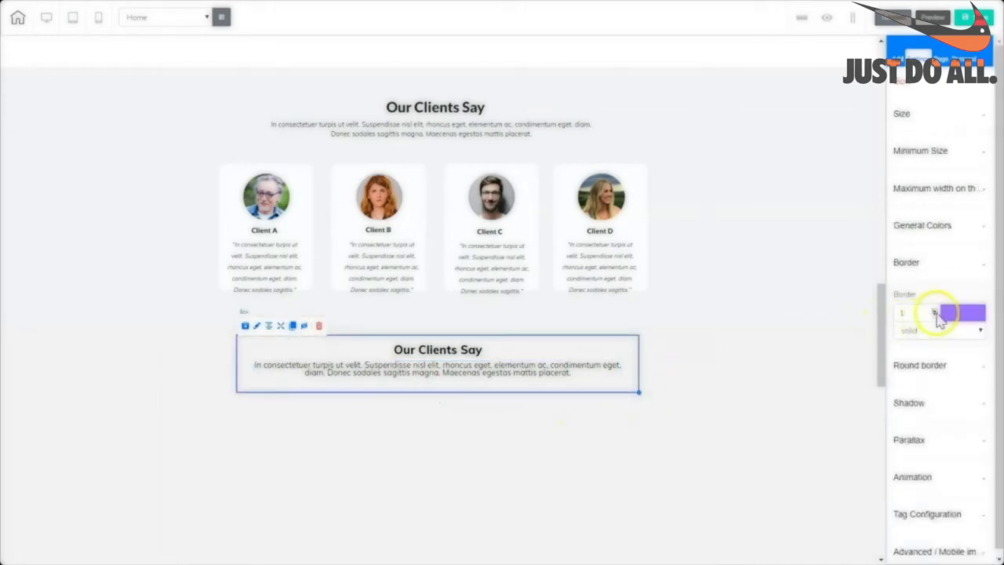
click(938, 330)
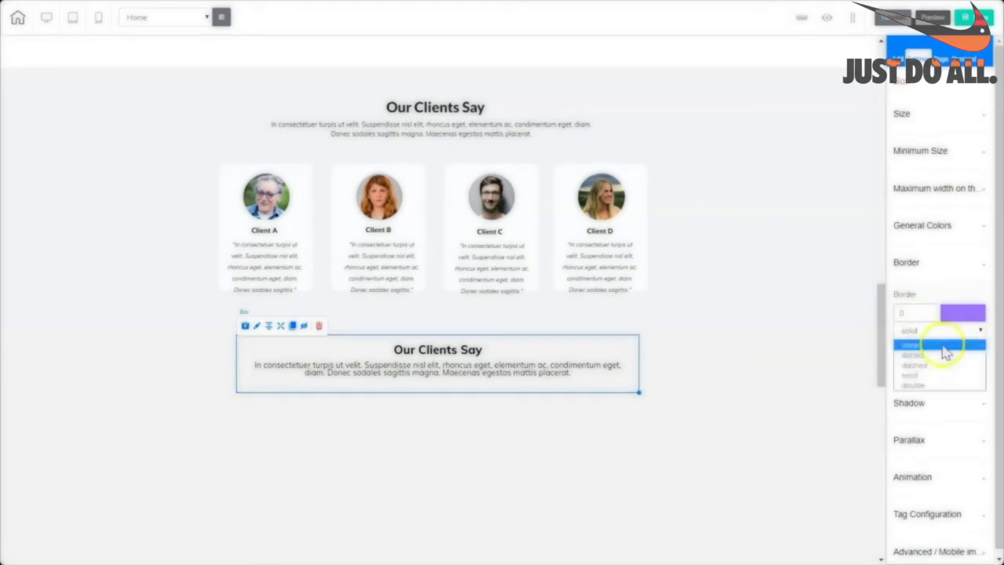
click(932, 345)
click(605, 358)
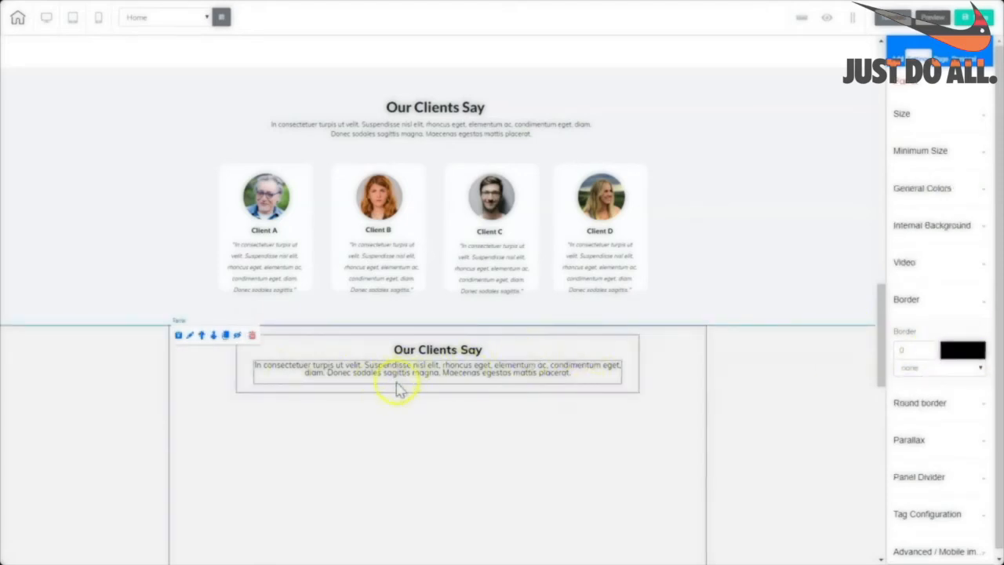
Place a narrow, tall Box below the Our Clients Say intro on the section's left.
click(933, 106)
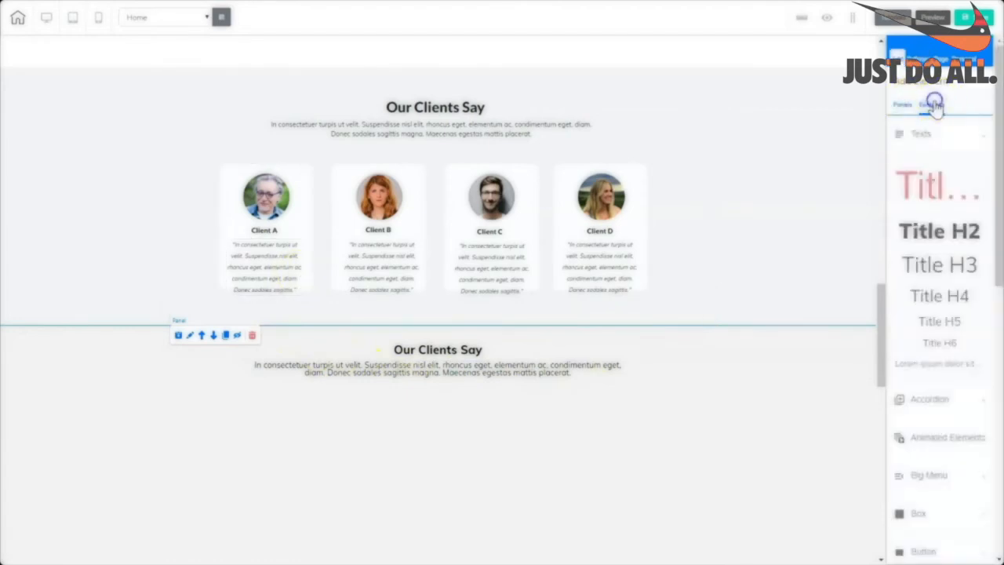
drag(997, 150, 997, 202)
drag(934, 457, 333, 550)
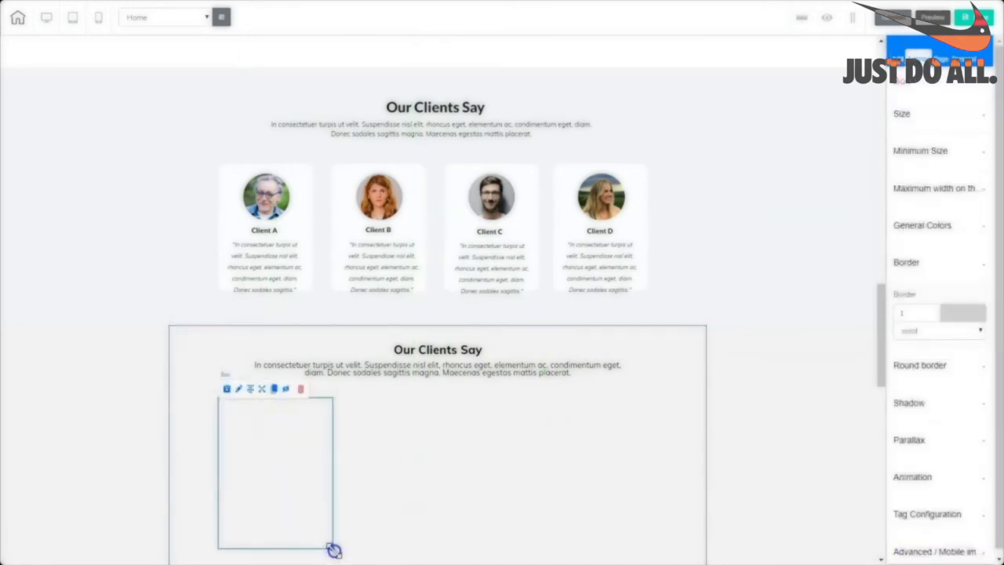
scroll(439, 463, down, 2)
drag(335, 425, 316, 424)
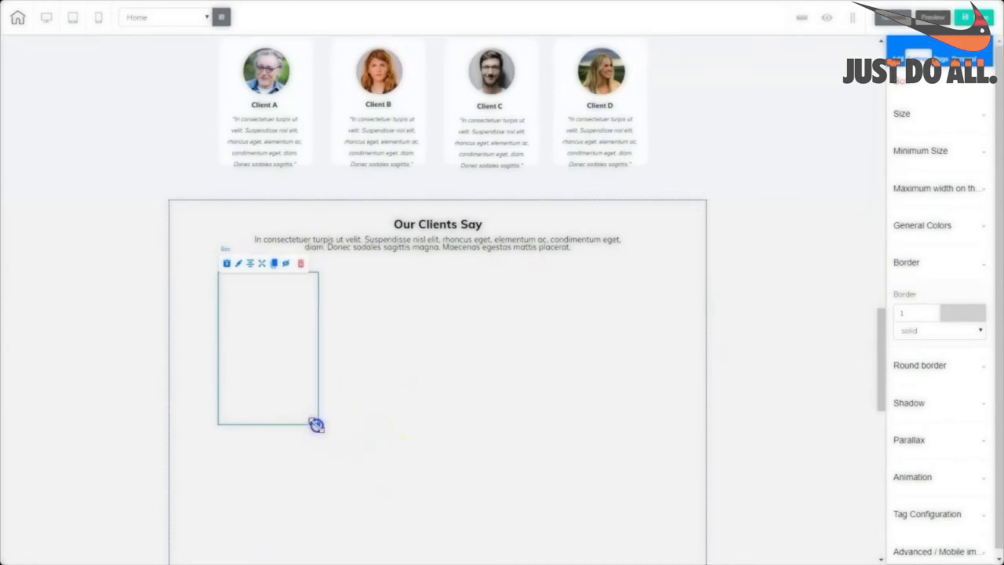
drag(284, 372, 280, 371)
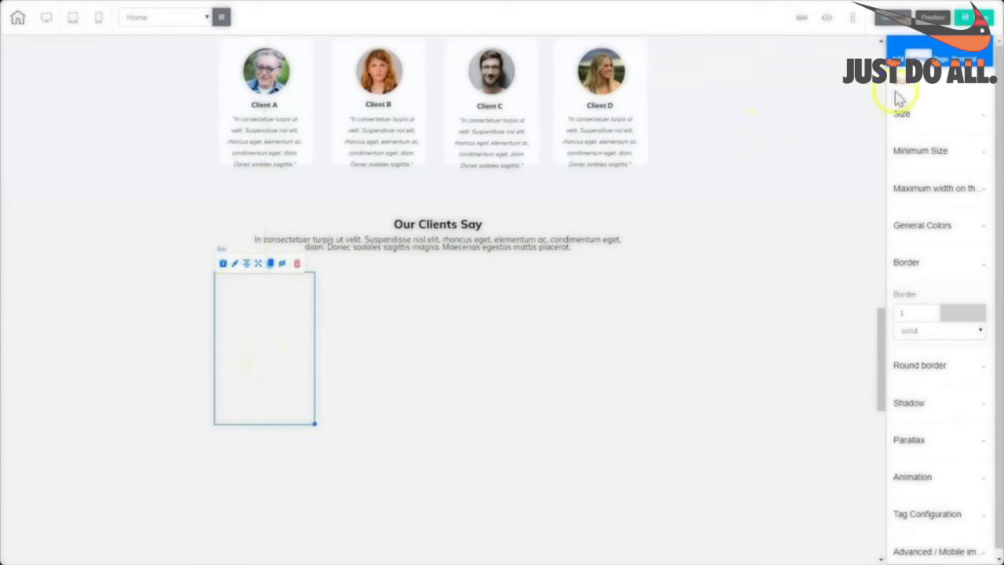
Give the new box a white background colour.
click(922, 227)
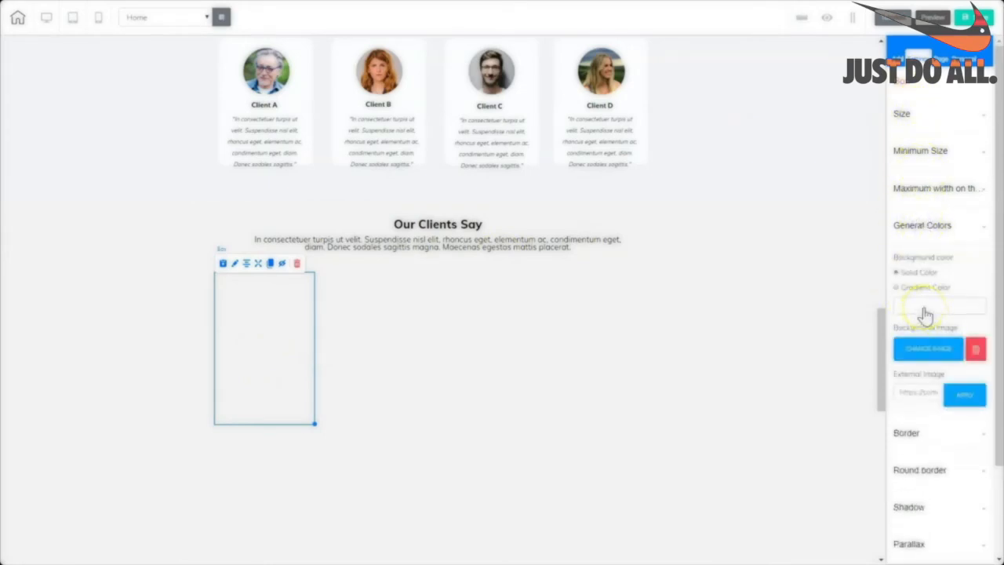
click(926, 311)
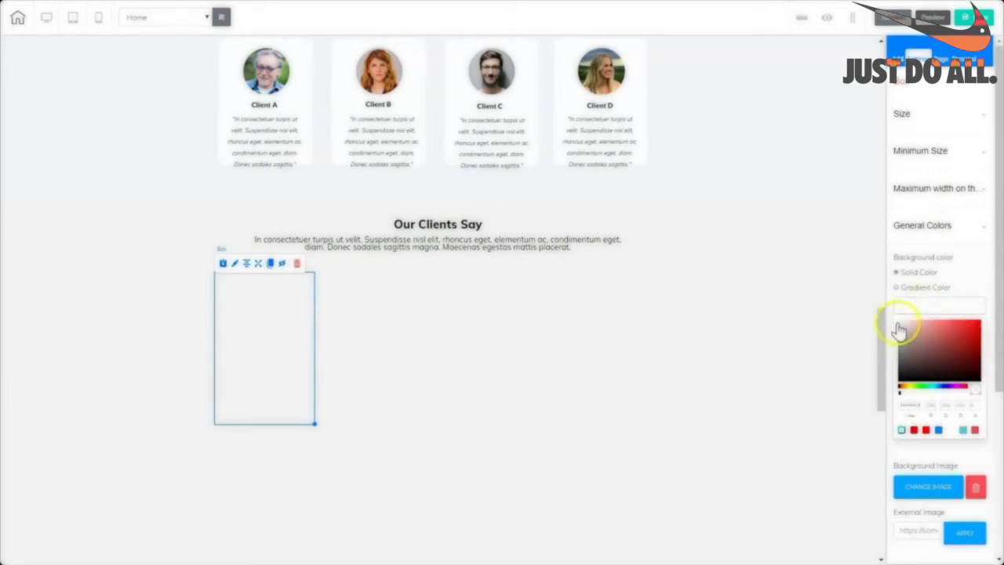
click(372, 326)
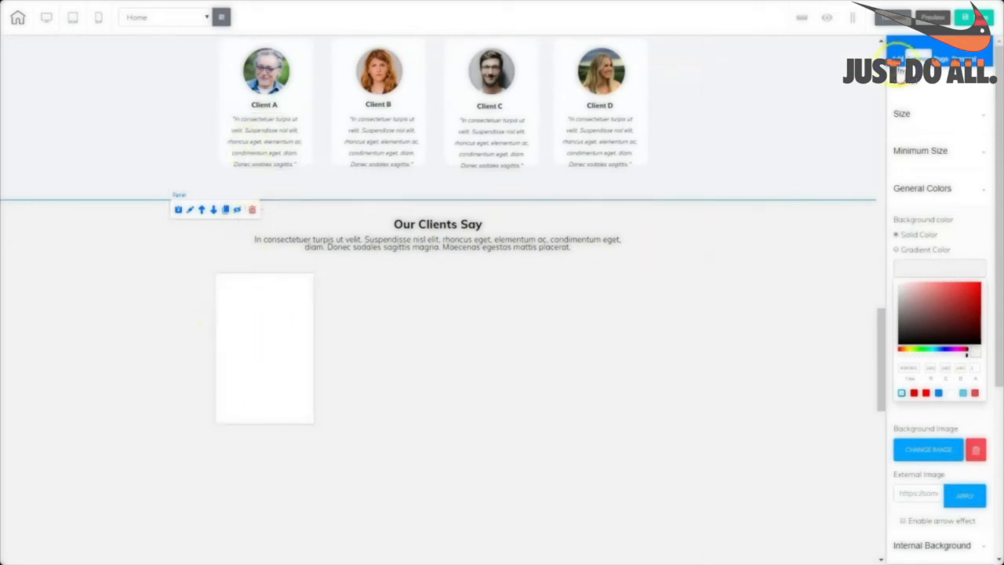
Add a Title H6 heading reading 'Client A' in bold inside the white card.
click(897, 61)
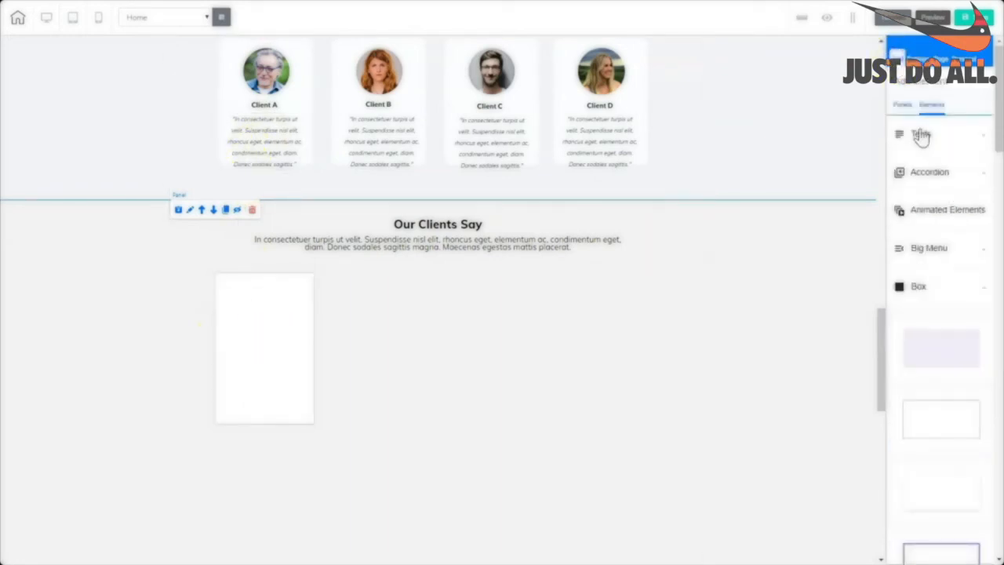
click(921, 133)
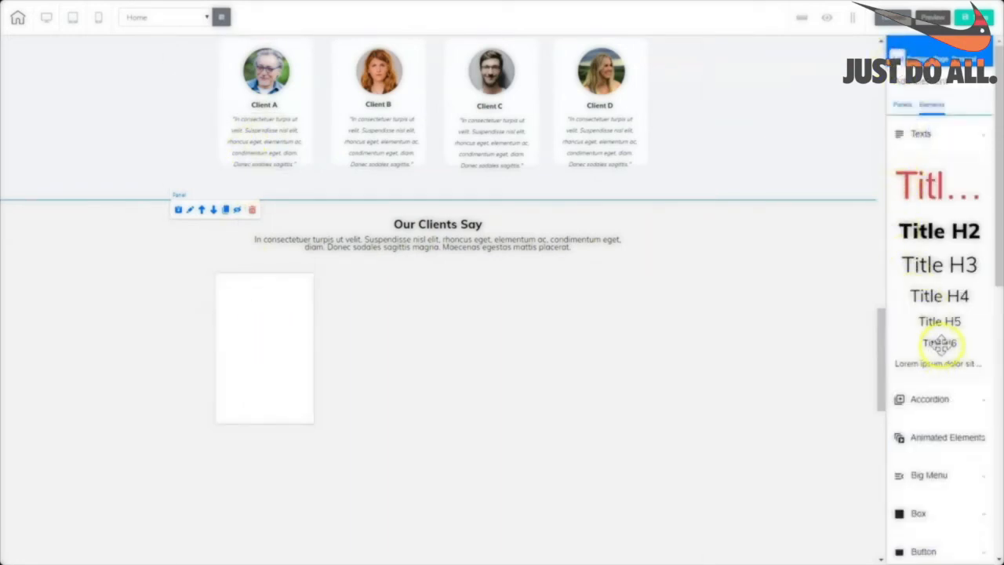
drag(940, 343, 263, 359)
click(270, 361)
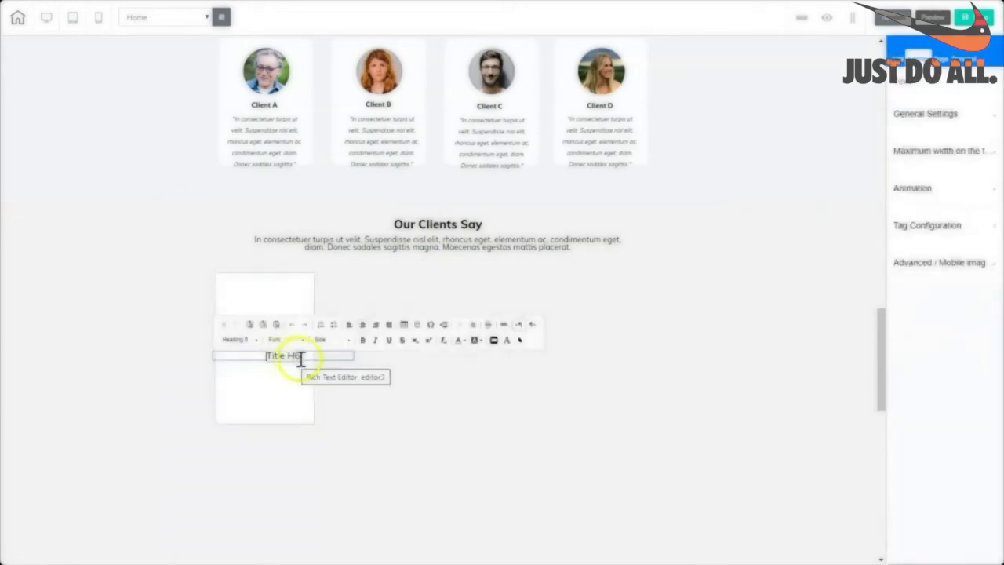
drag(301, 356, 260, 356)
text(Client A)
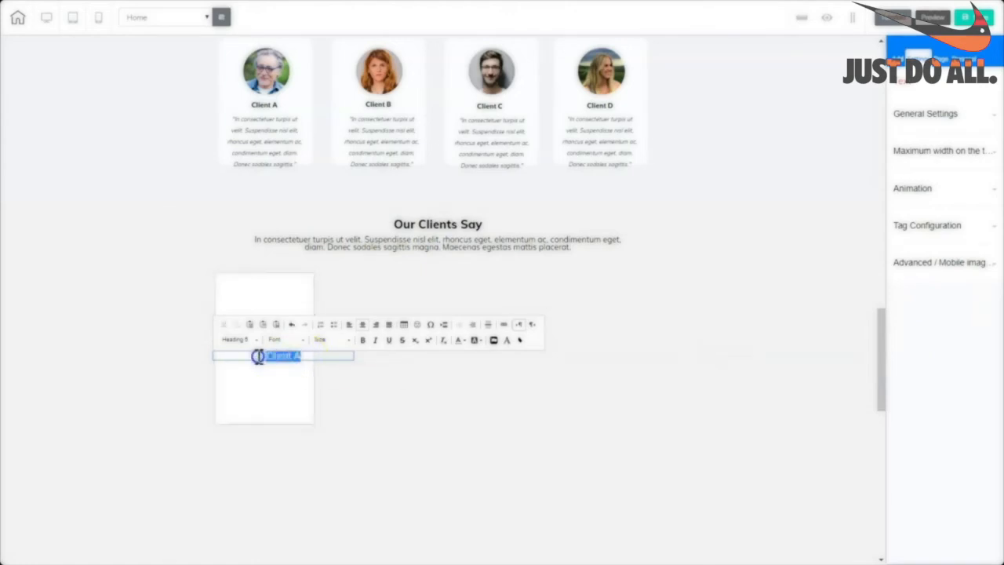
key(ctrl+b)
click(377, 377)
Narrow the Client A heading to fit the card and add a Lorem ipsum paragraph beside it.
click(306, 358)
drag(353, 362, 312, 363)
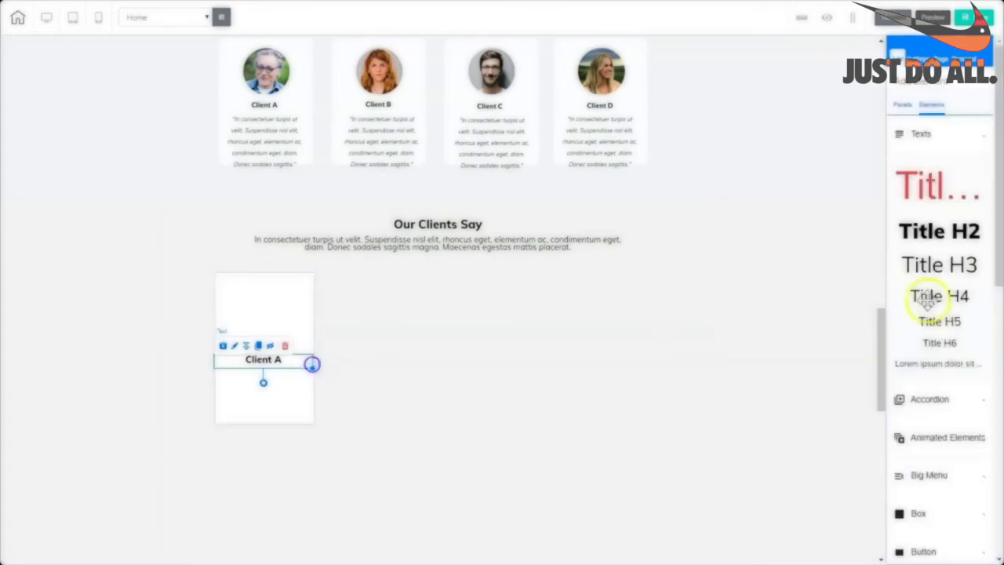
drag(933, 367, 463, 381)
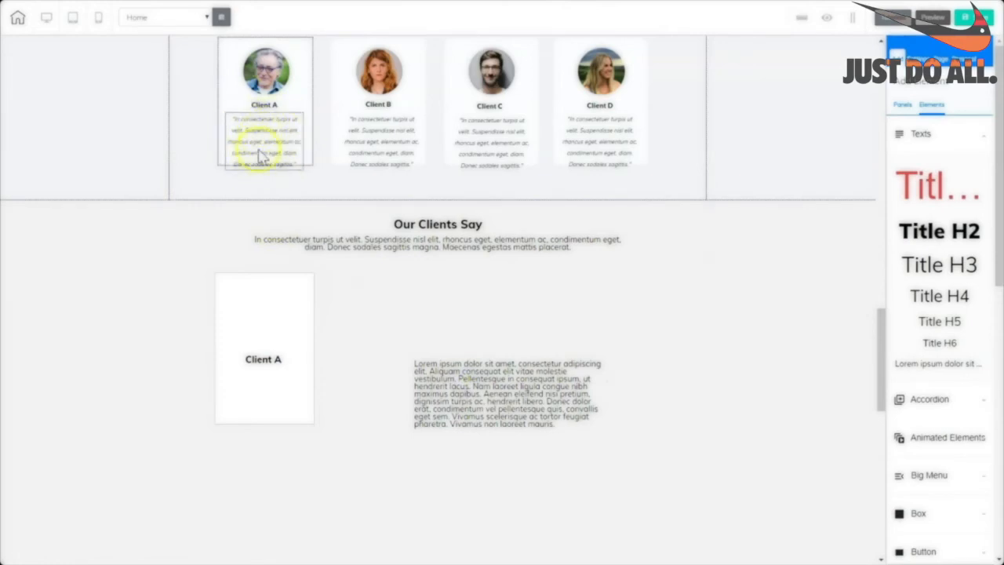
Replace the paragraph with the copied client quote, narrowed and set in italics.
click(498, 395)
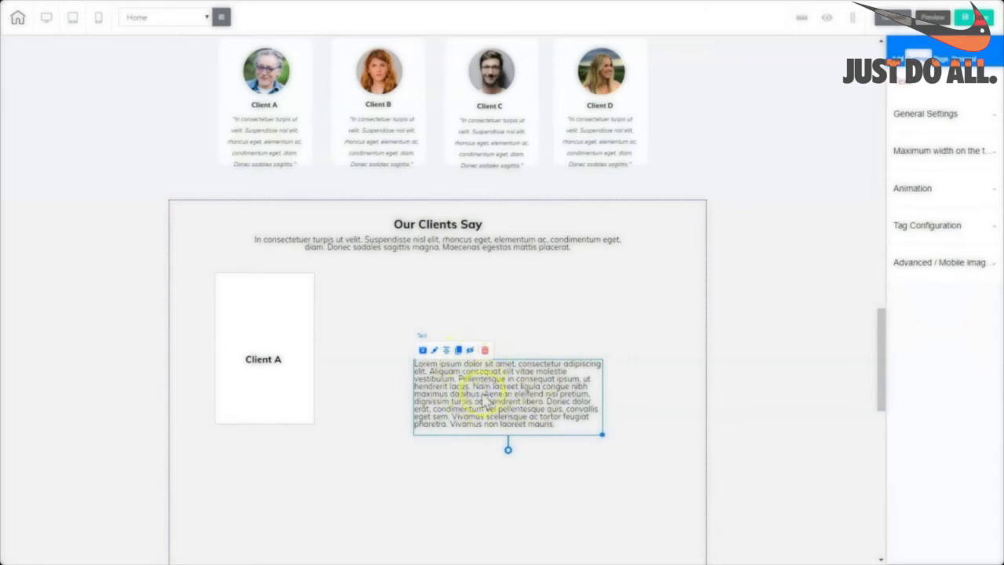
double_click(502, 389)
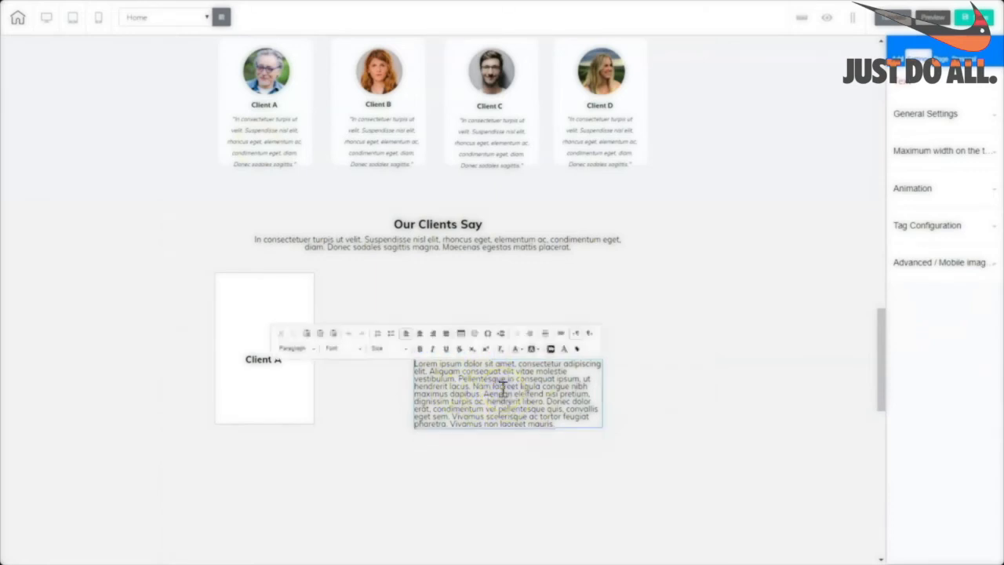
triple_click(501, 387)
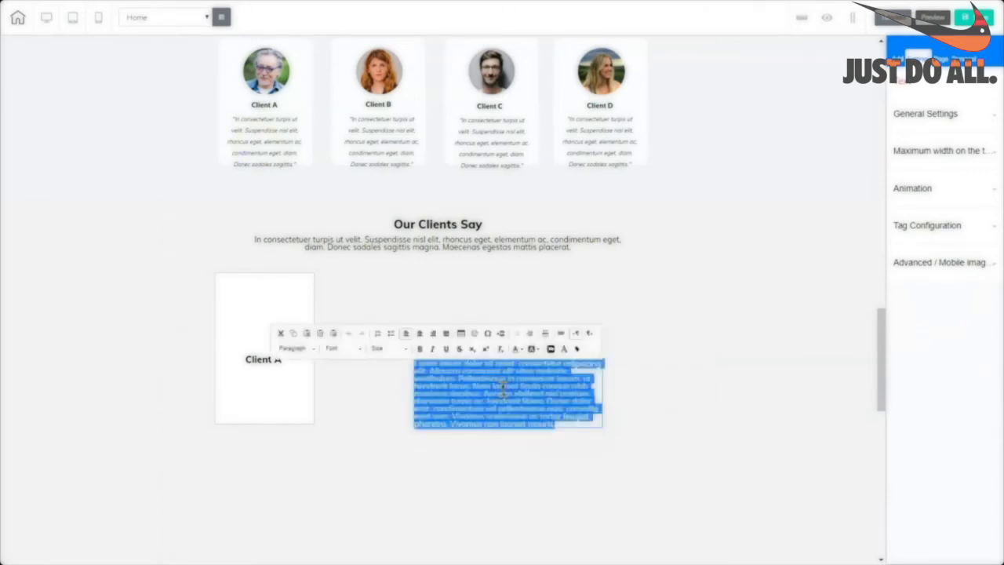
key(ctrl+v)
click(620, 399)
click(599, 390)
drag(602, 390, 502, 392)
double_click(502, 390)
click(476, 390)
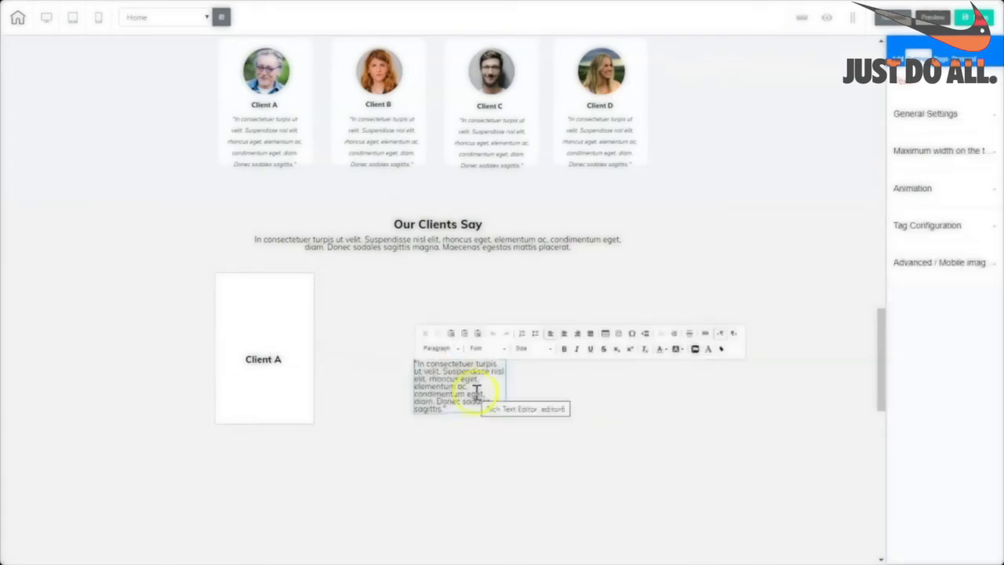
drag(448, 409, 436, 336)
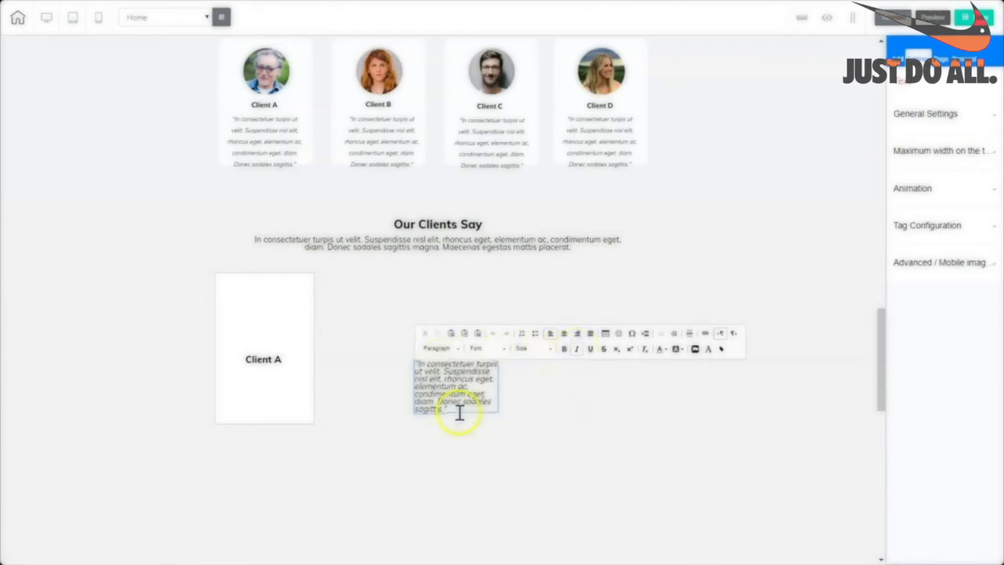
drag(455, 410, 407, 364)
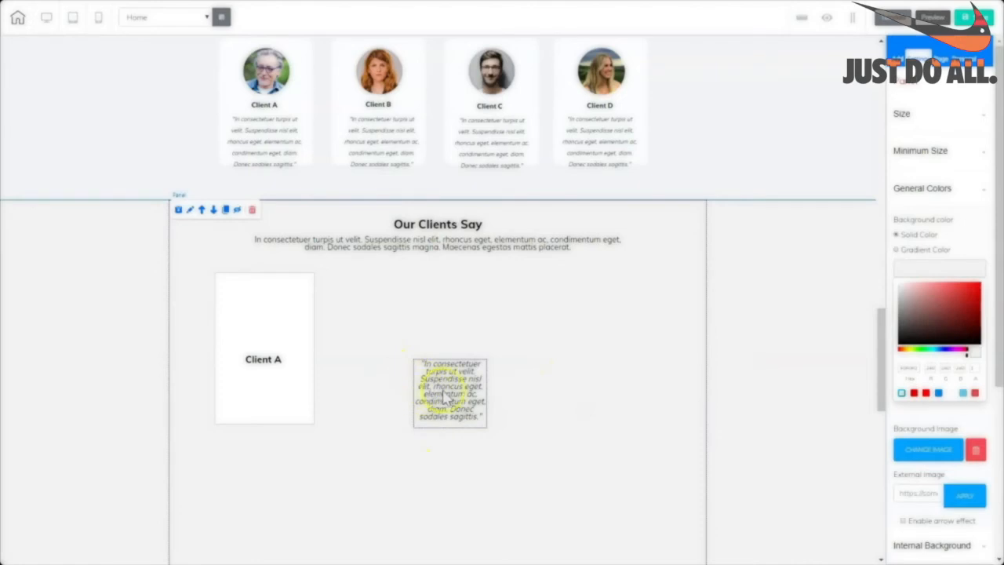
Move the quote into the Client A card and centre the Client A heading above it.
drag(452, 399, 424, 403)
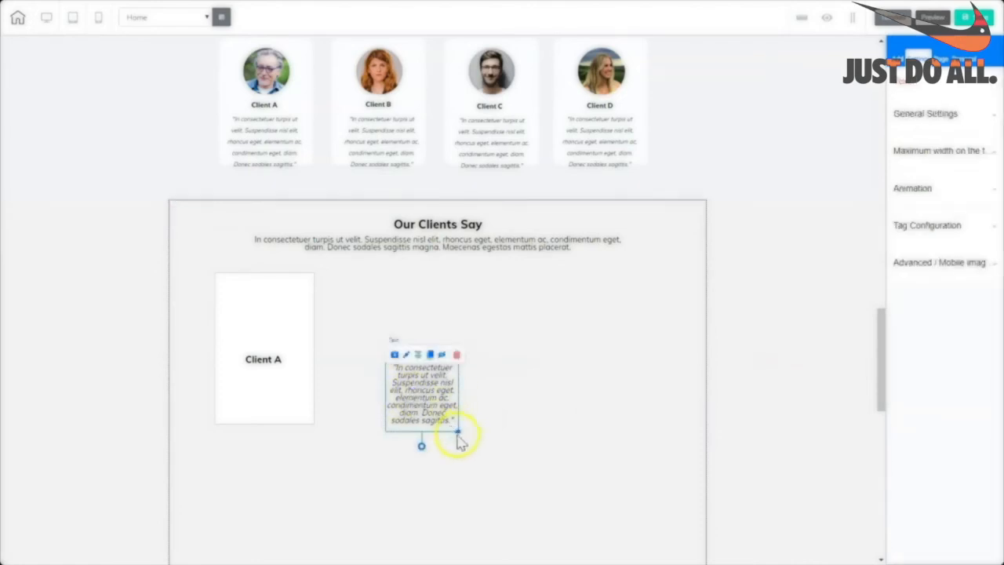
drag(458, 434, 367, 396)
click(259, 365)
drag(259, 372, 298, 352)
click(392, 406)
drag(393, 406, 312, 423)
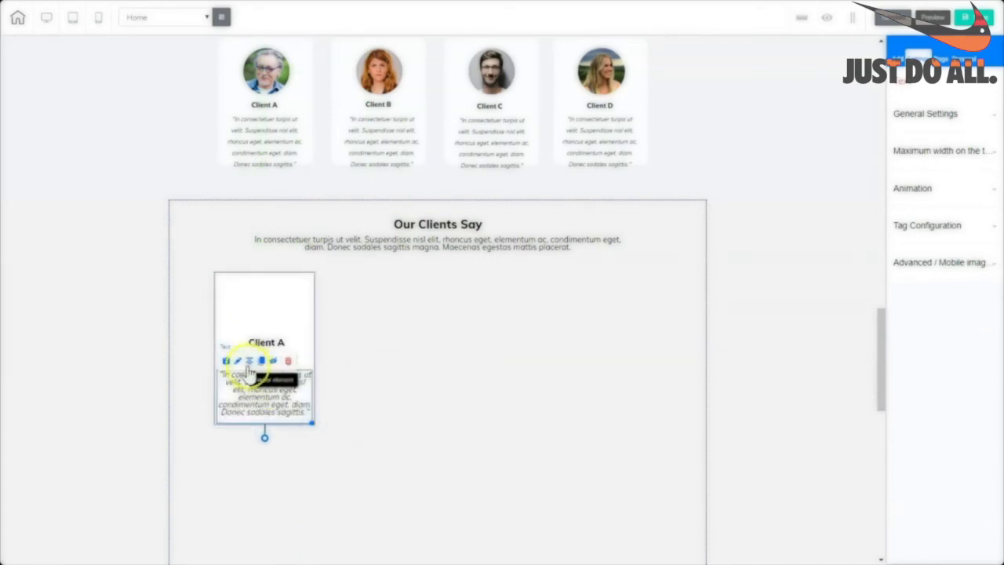
click(302, 346)
drag(303, 347, 301, 354)
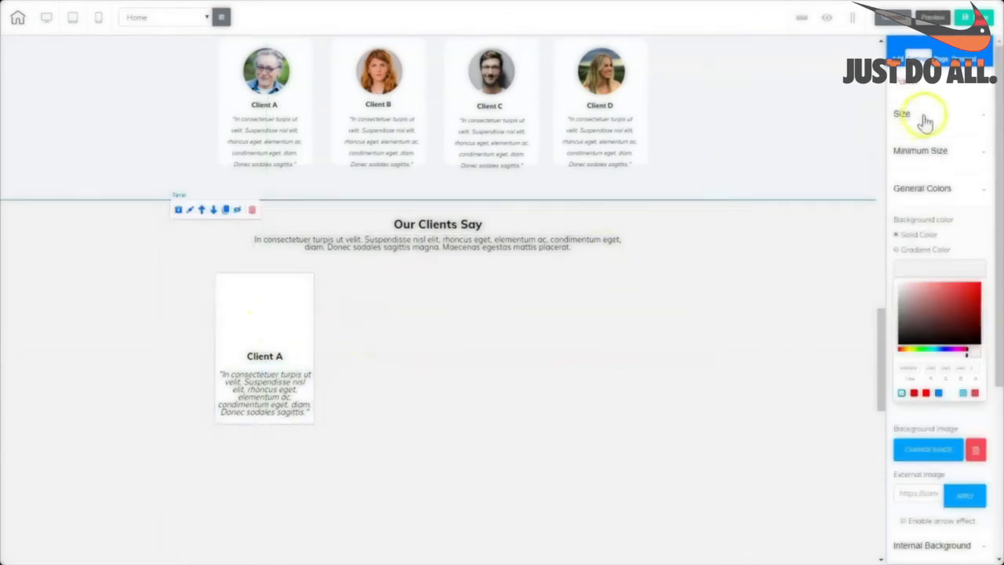
Add an Image element beside the card and shrink it.
click(898, 58)
click(931, 105)
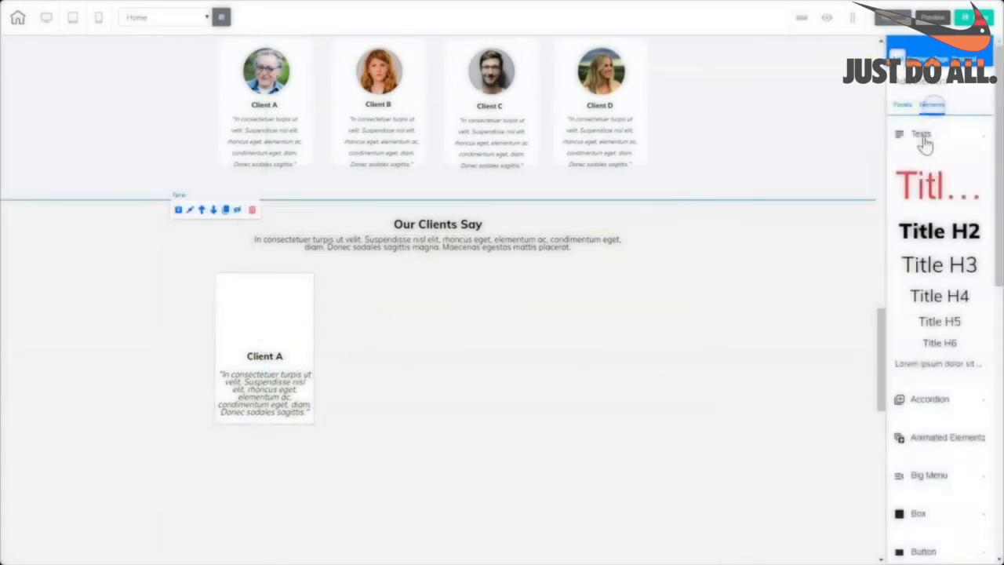
click(916, 134)
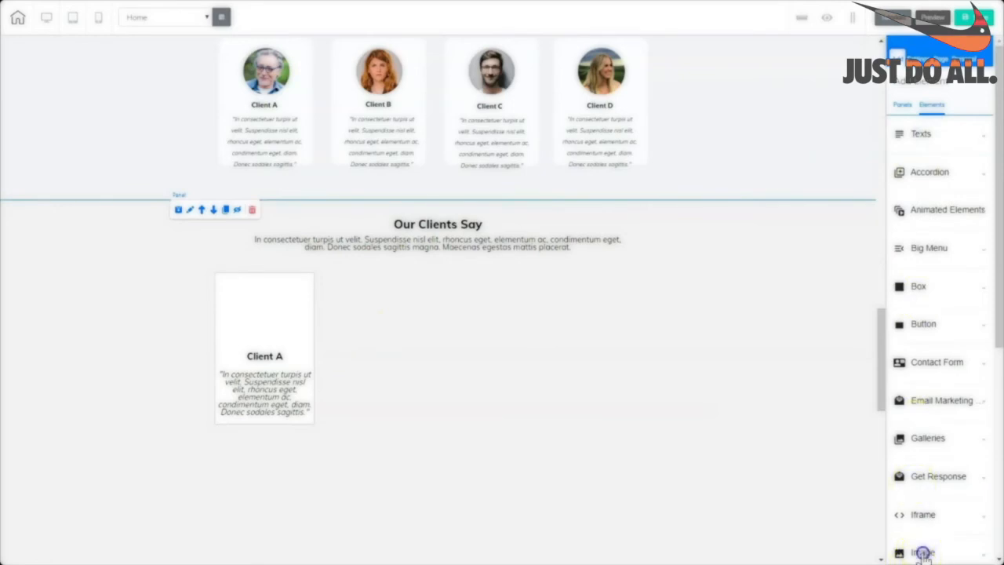
click(924, 552)
drag(942, 403, 543, 359)
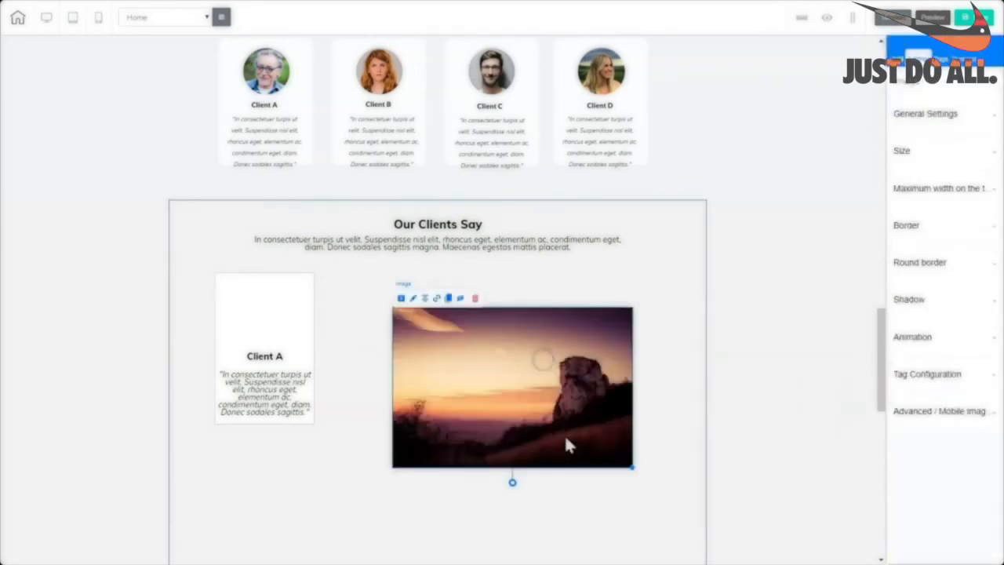
drag(634, 468, 485, 369)
Replace the picture with the older man's portrait and shrink it to fit the card top.
click(430, 335)
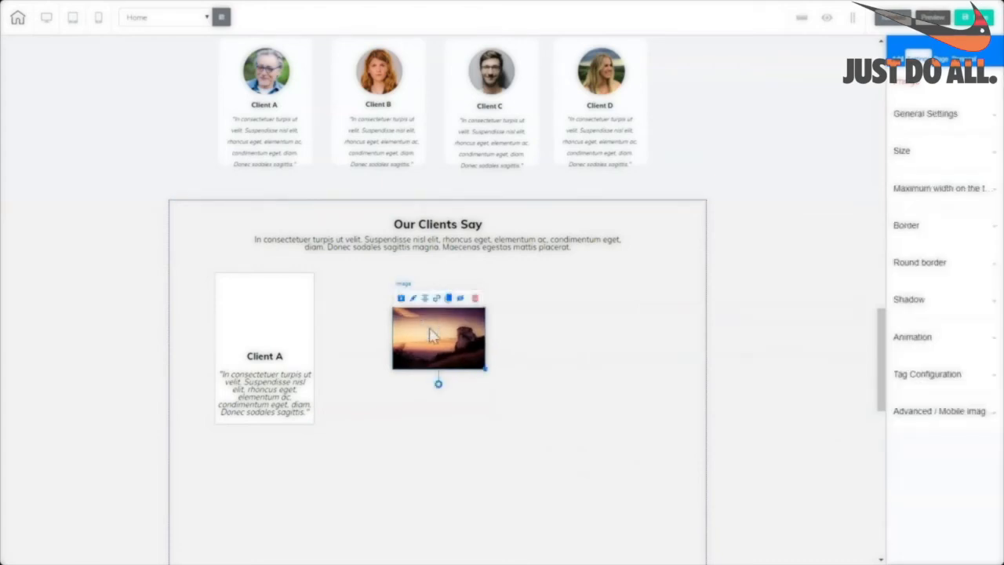
click(926, 111)
click(929, 318)
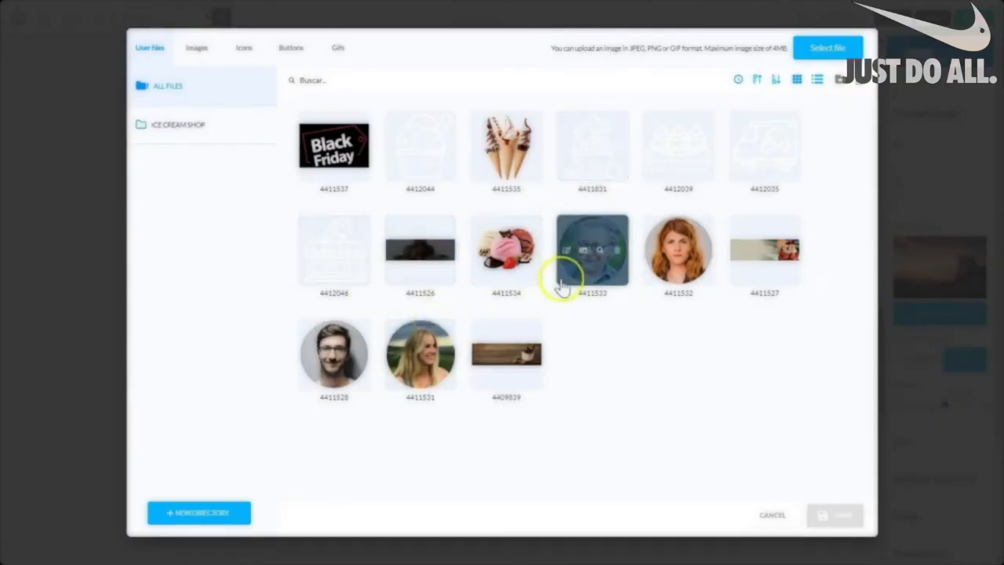
click(567, 291)
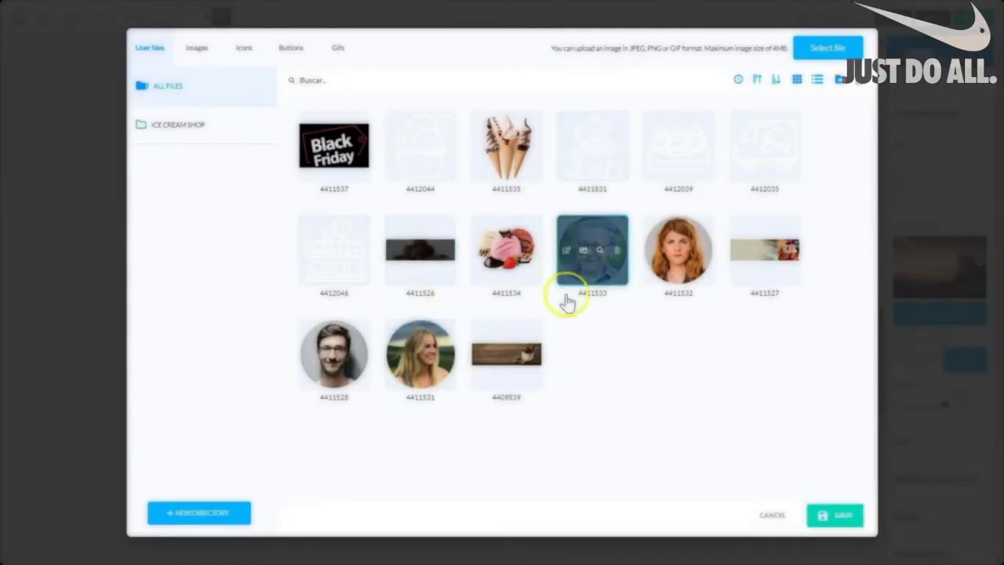
click(847, 516)
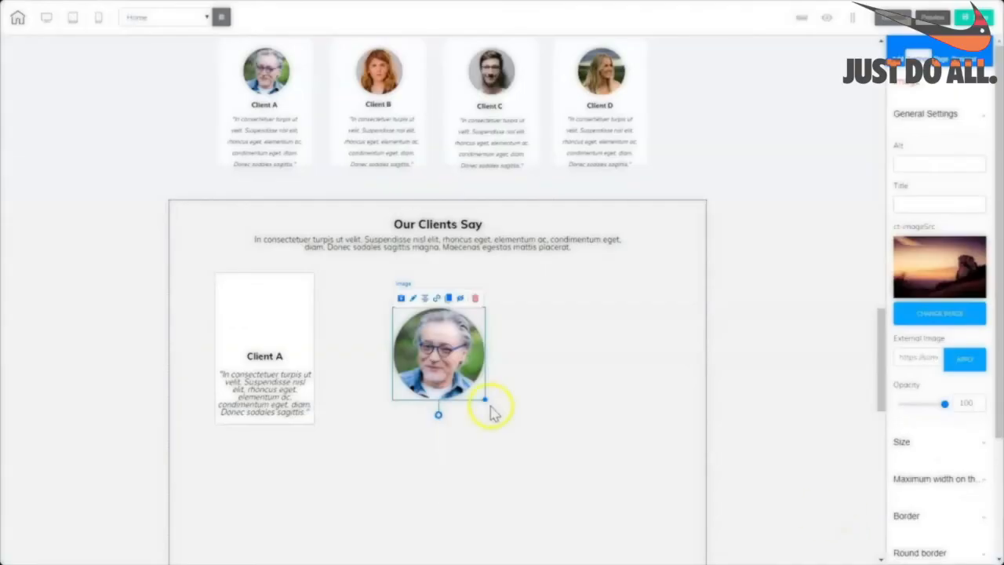
drag(484, 401, 265, 307)
click(443, 372)
Arrange the Client A heading and quote beneath the portrait inside the card.
click(291, 361)
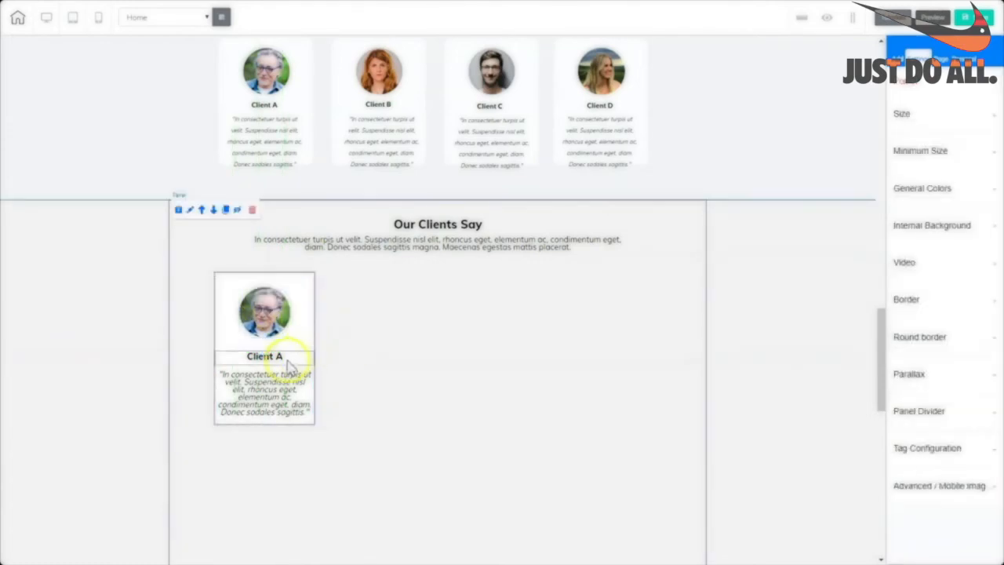
drag(300, 362, 298, 353)
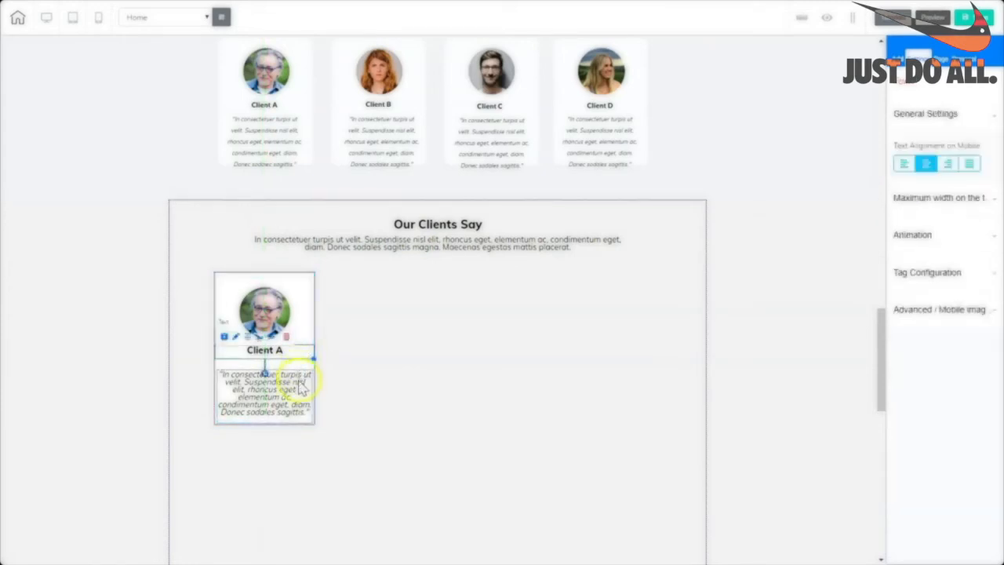
drag(294, 399, 307, 415)
click(306, 416)
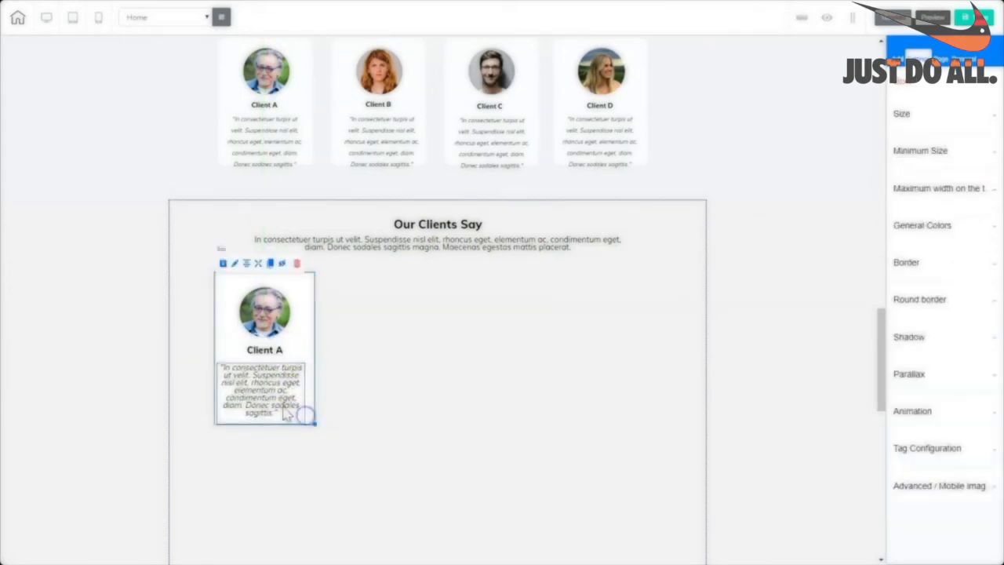
click(272, 399)
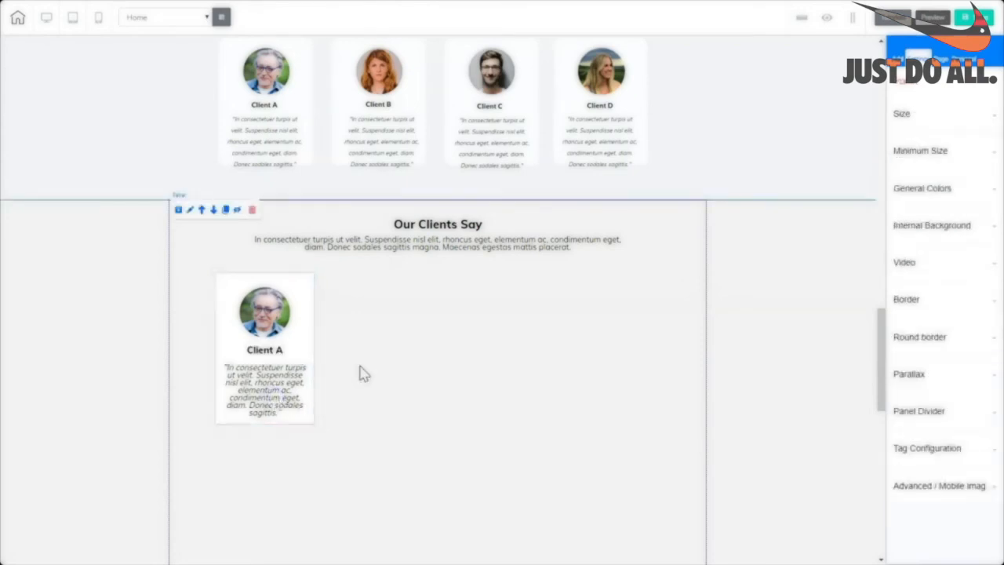
click(312, 424)
Duplicate the client card into a row of four testimonial cards.
drag(269, 270, 425, 420)
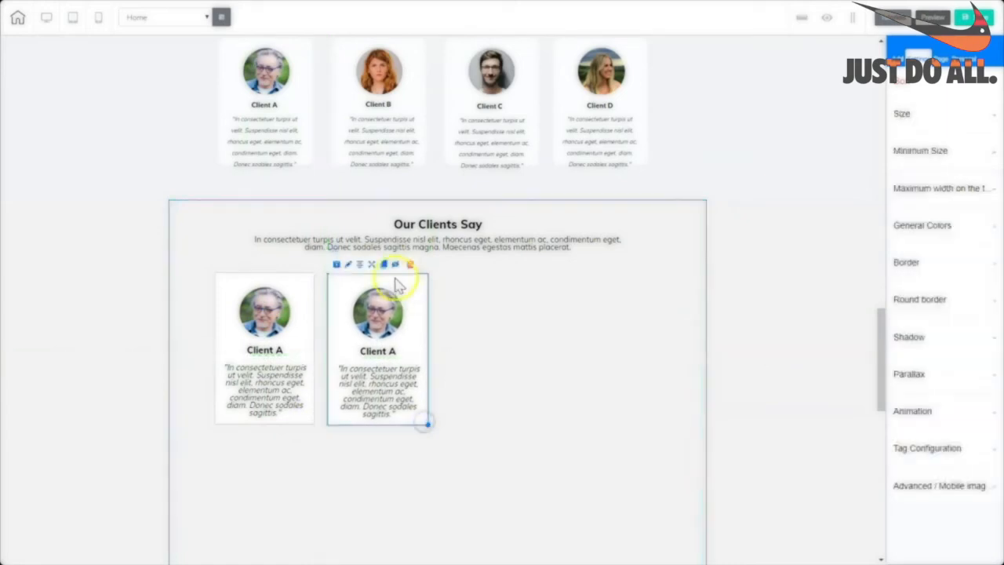
drag(439, 441, 553, 413)
drag(500, 265, 600, 426)
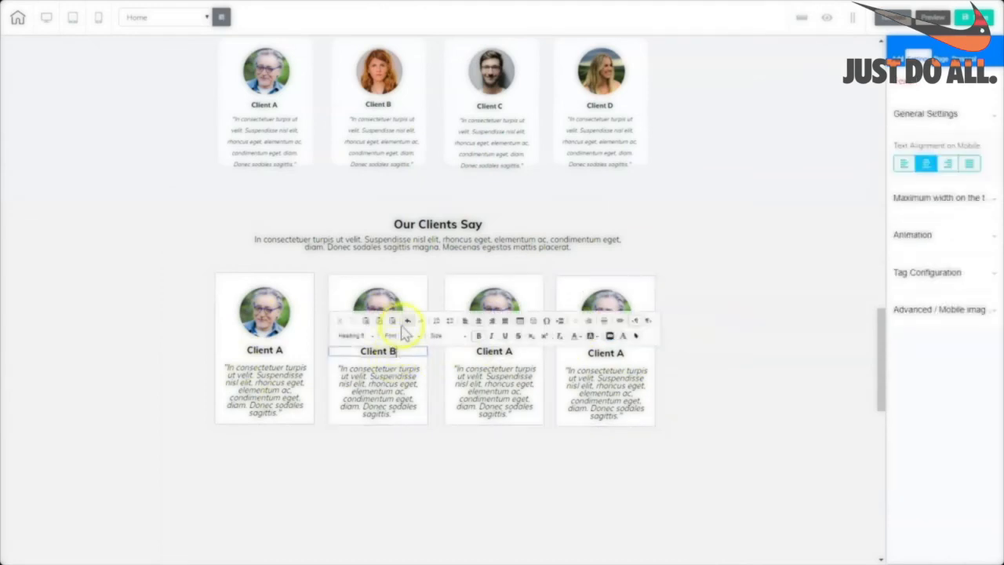
Swap the second card's photo for the woman's portrait.
click(404, 301)
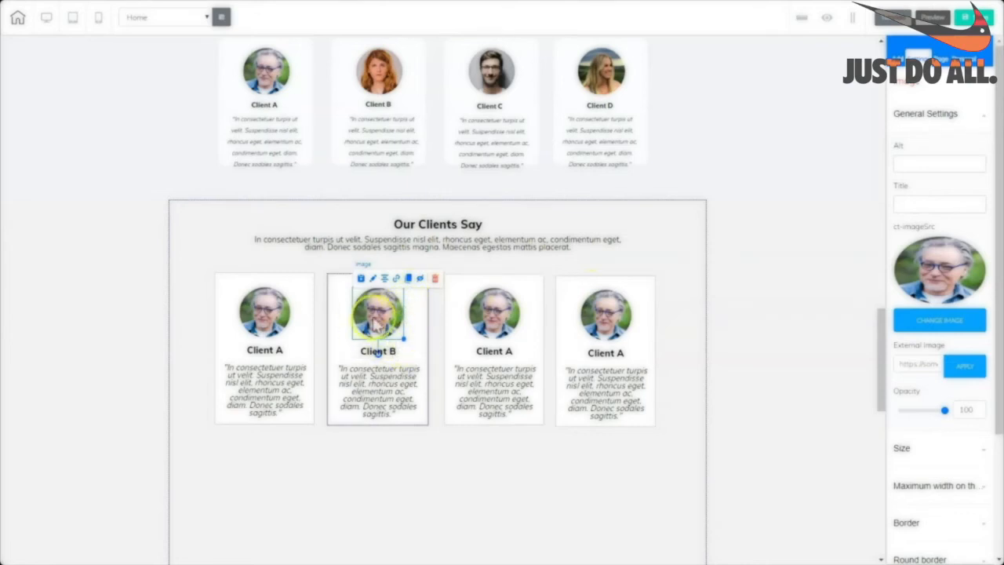
click(941, 325)
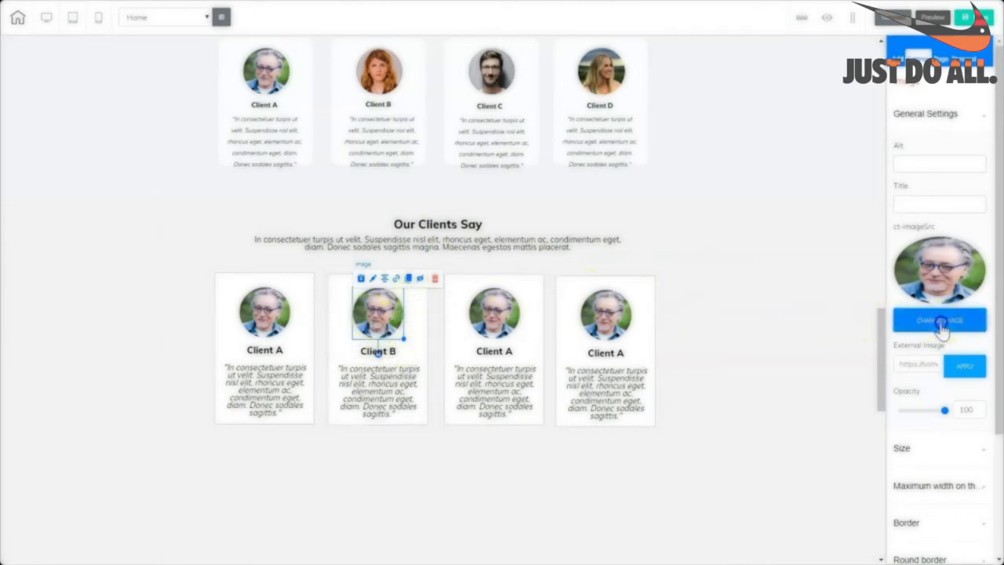
click(708, 289)
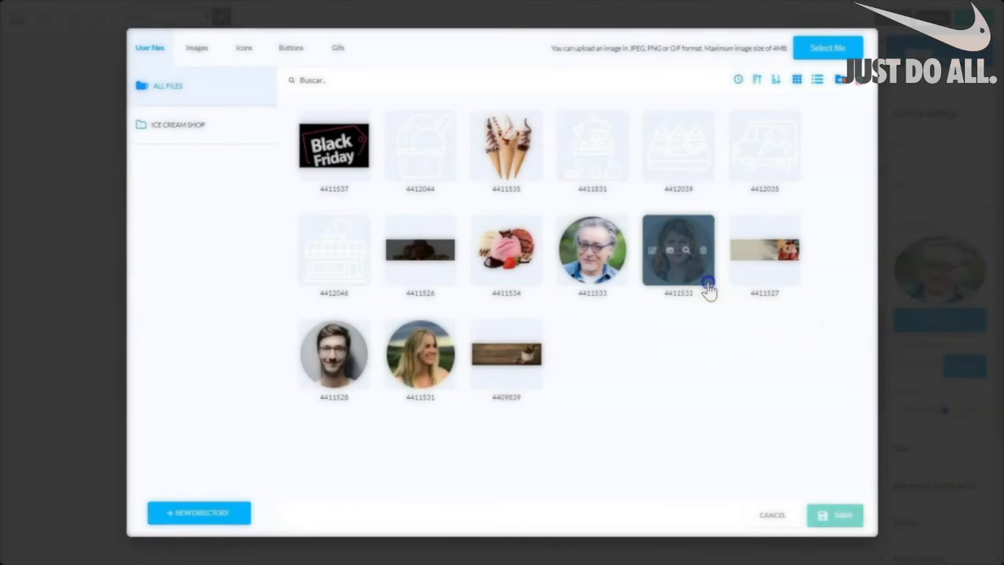
click(846, 523)
Rename the third card's heading to Client C and give it the man's portrait 4411528.
click(523, 352)
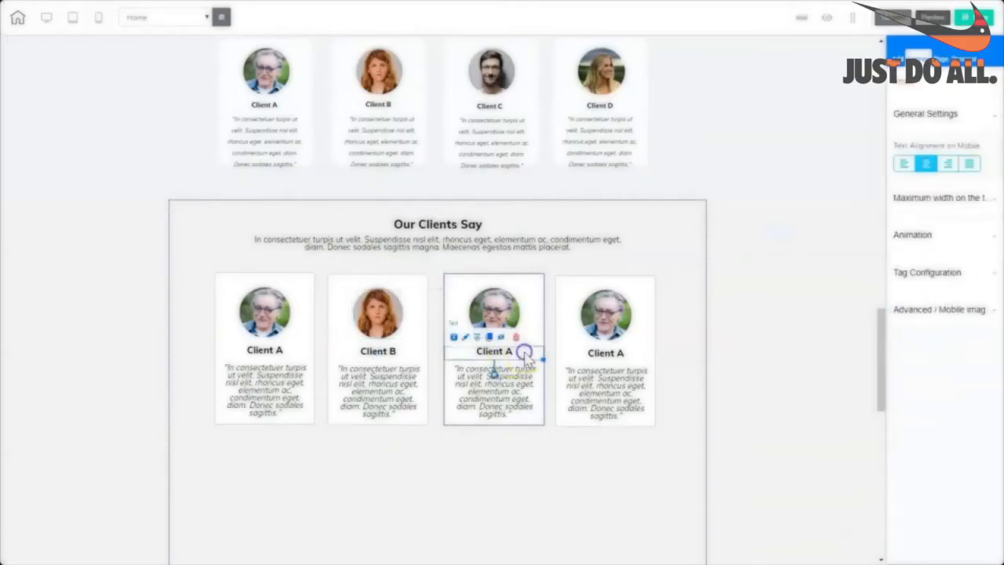
double_click(509, 352)
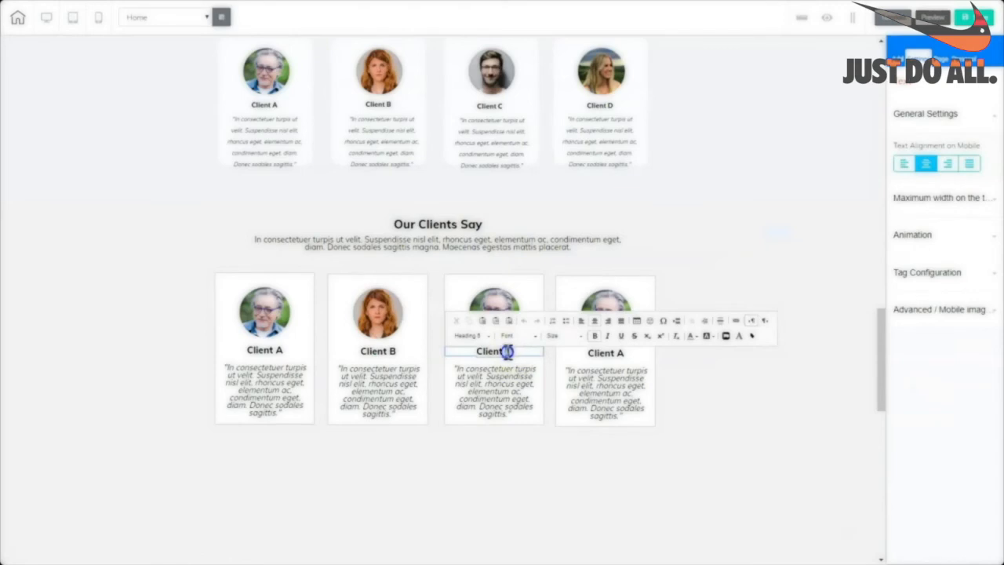
text(C)
click(518, 310)
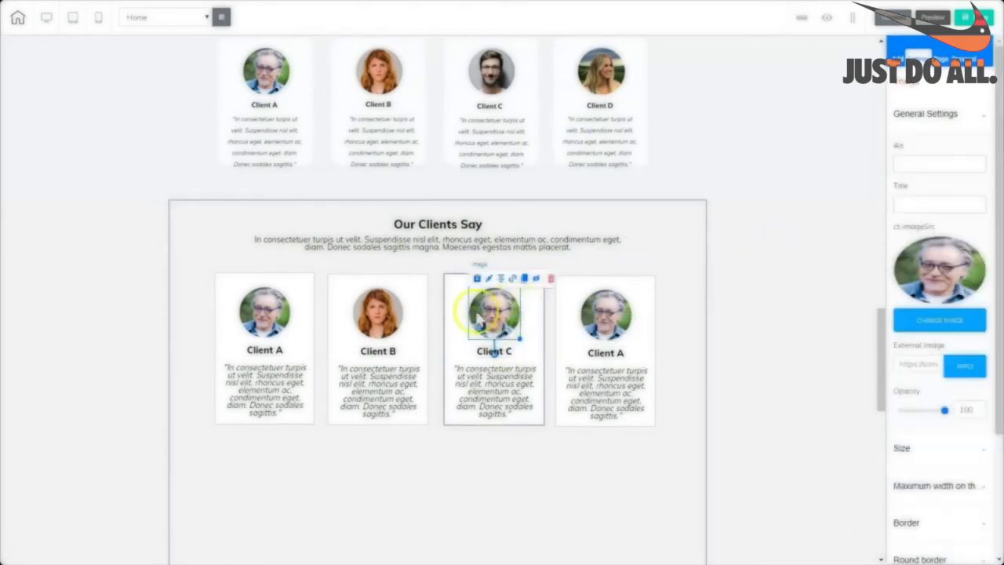
click(891, 323)
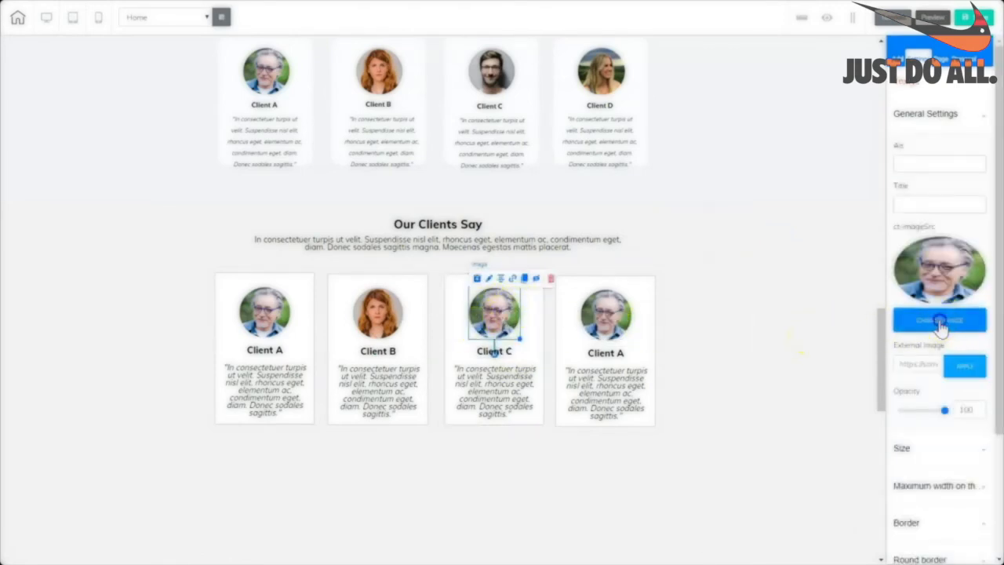
click(363, 384)
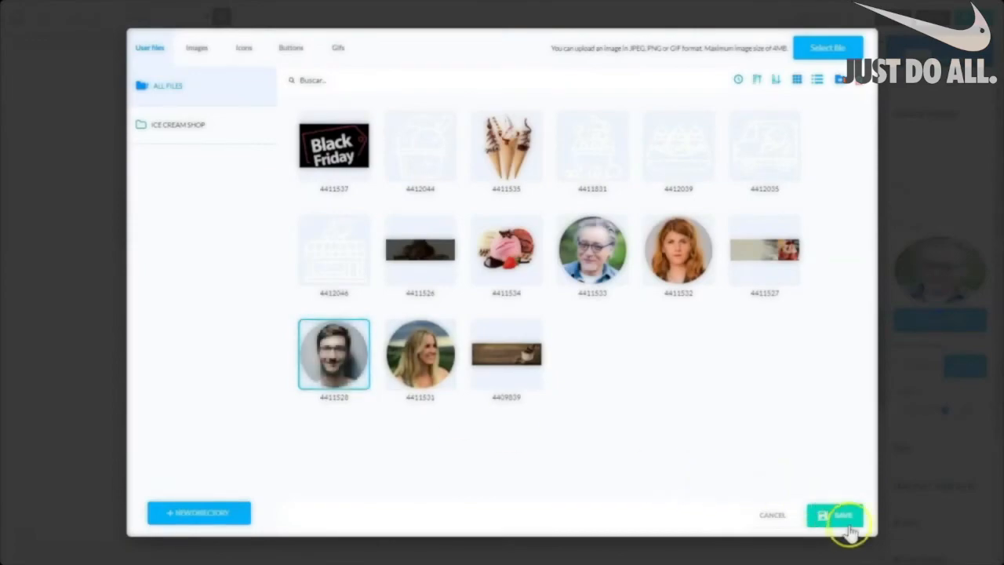
click(845, 523)
Give the fourth card the blonde woman's portrait.
click(629, 359)
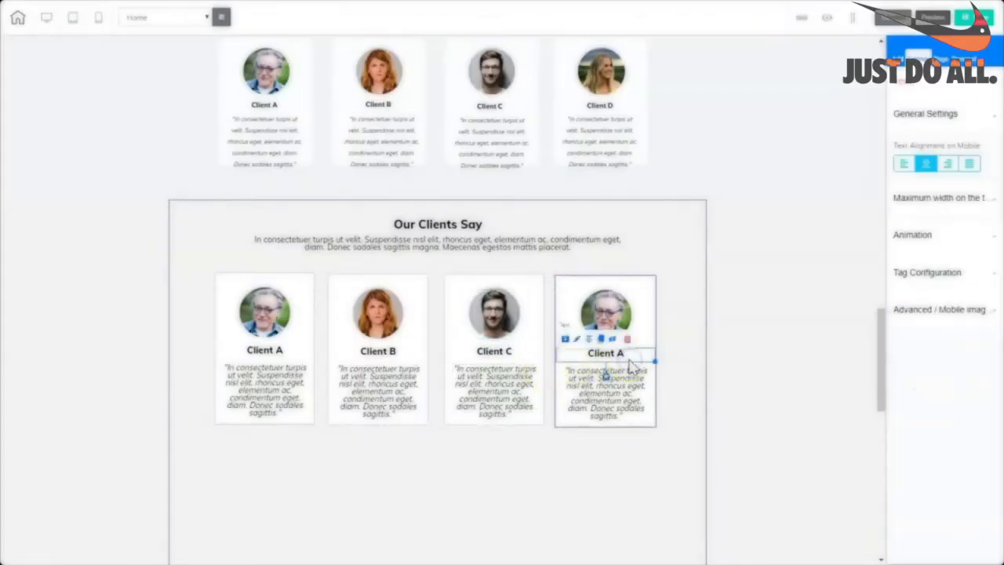
click(630, 296)
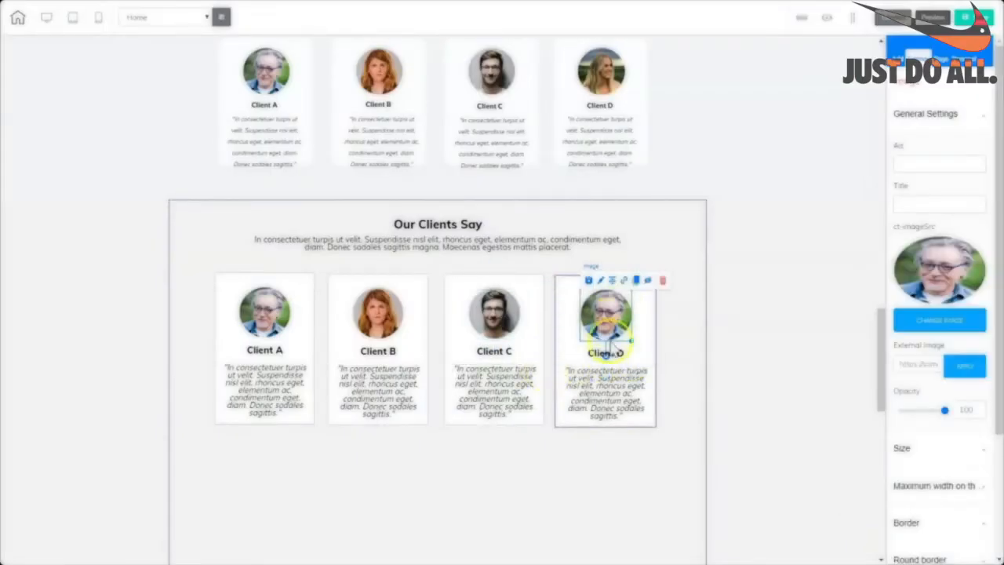
click(939, 320)
click(421, 354)
click(815, 511)
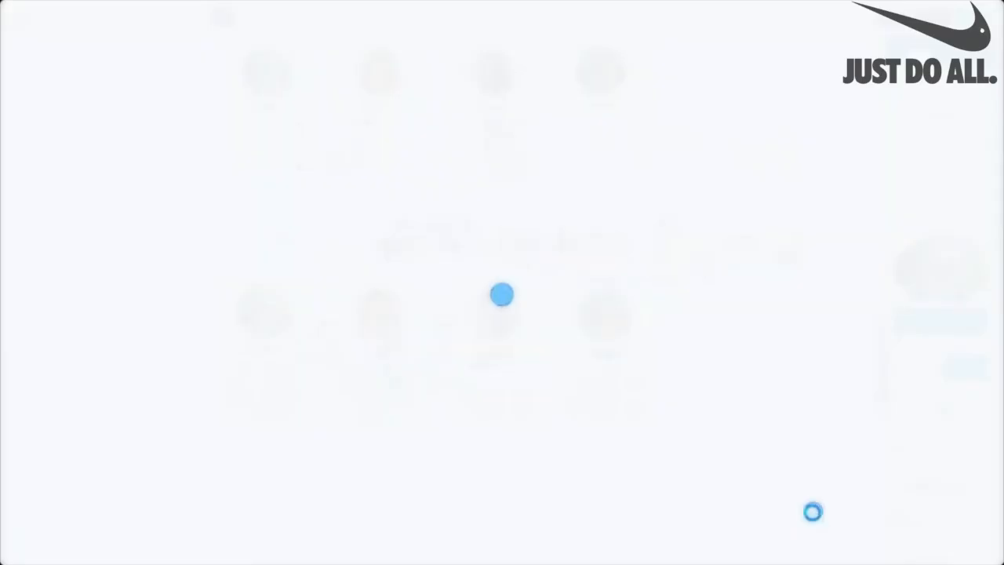
Shorten the new Our Clients Say section by dragging its bottom edge up.
click(482, 465)
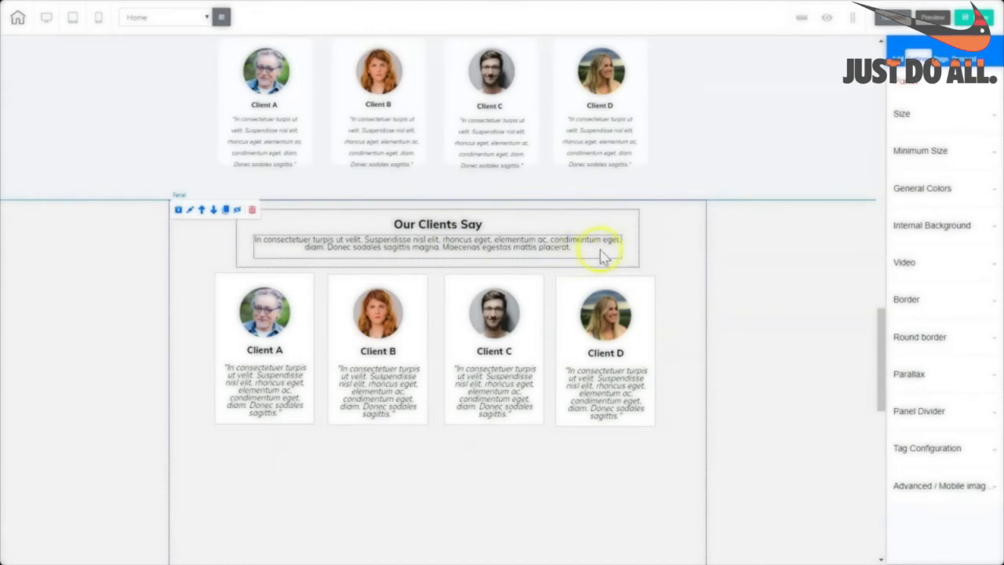
click(624, 227)
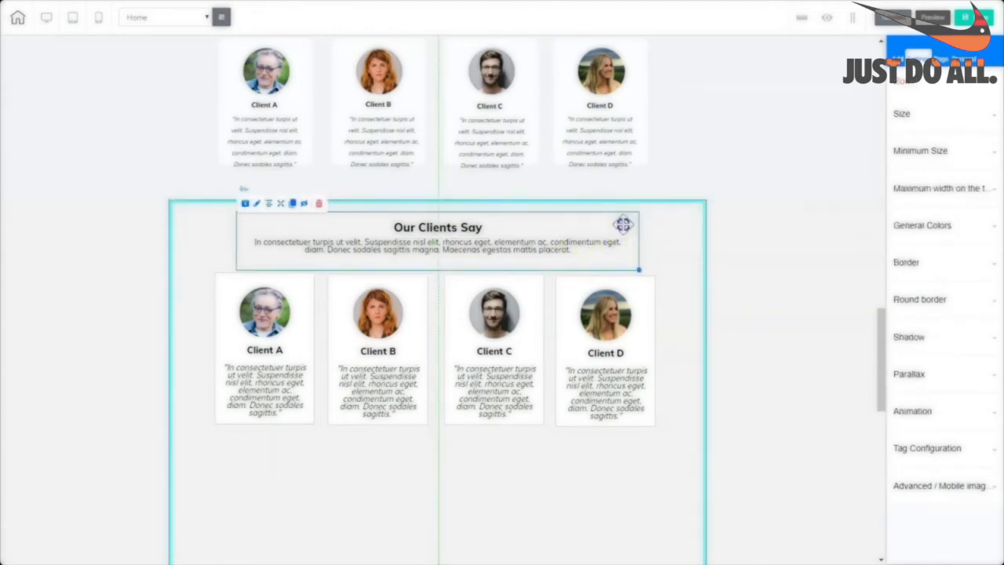
click(860, 403)
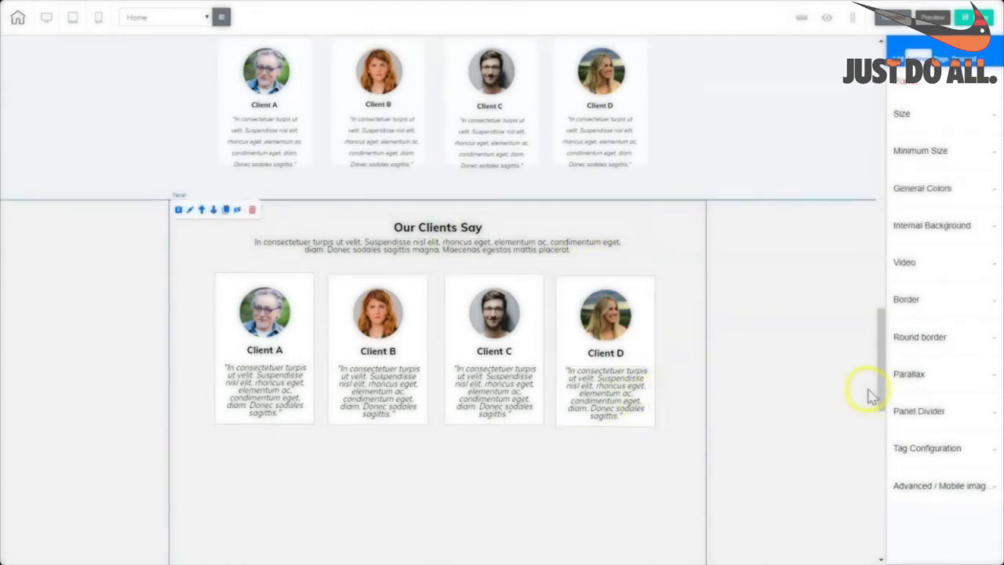
drag(881, 394, 881, 406)
drag(439, 538, 426, 414)
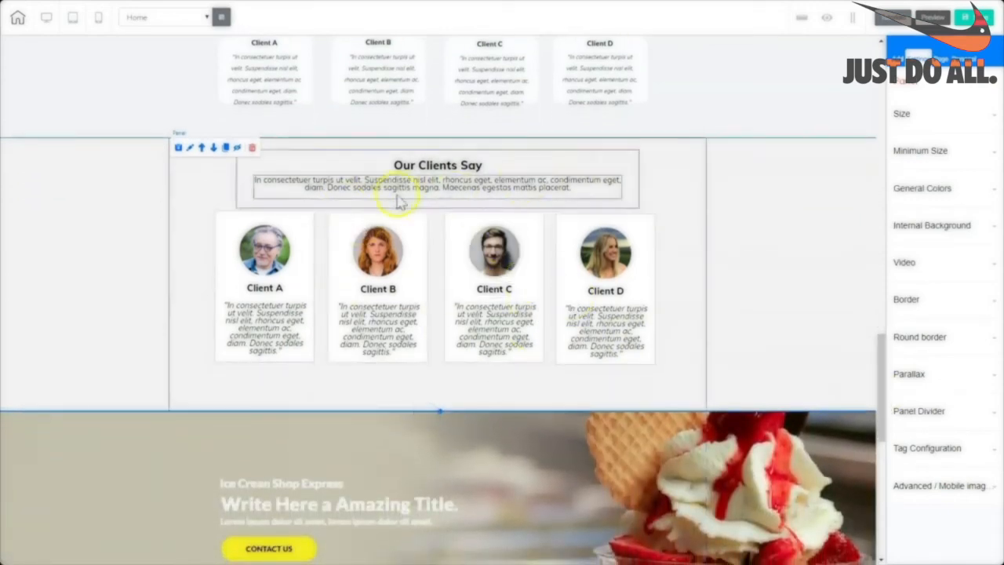
click(772, 292)
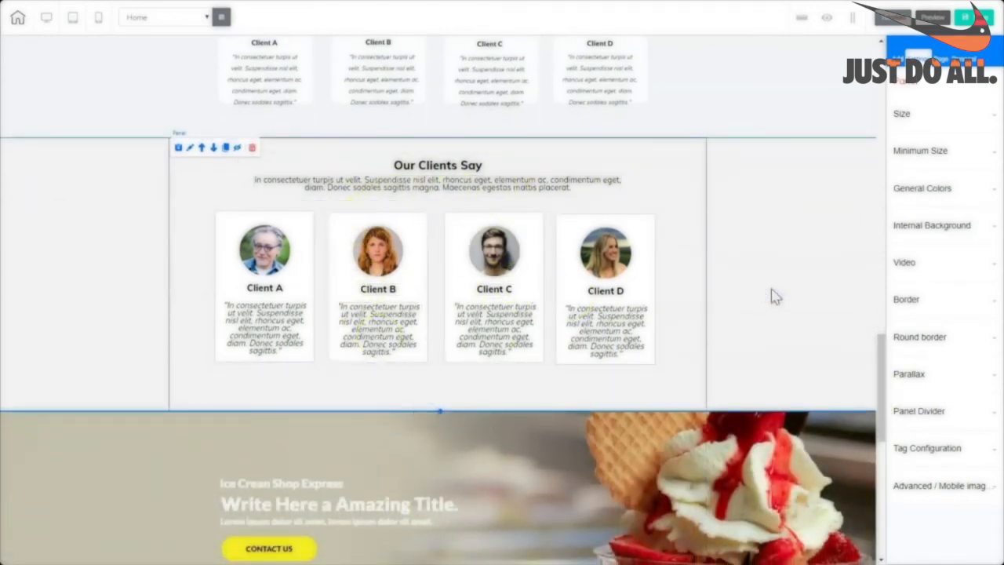
drag(880, 353, 878, 309)
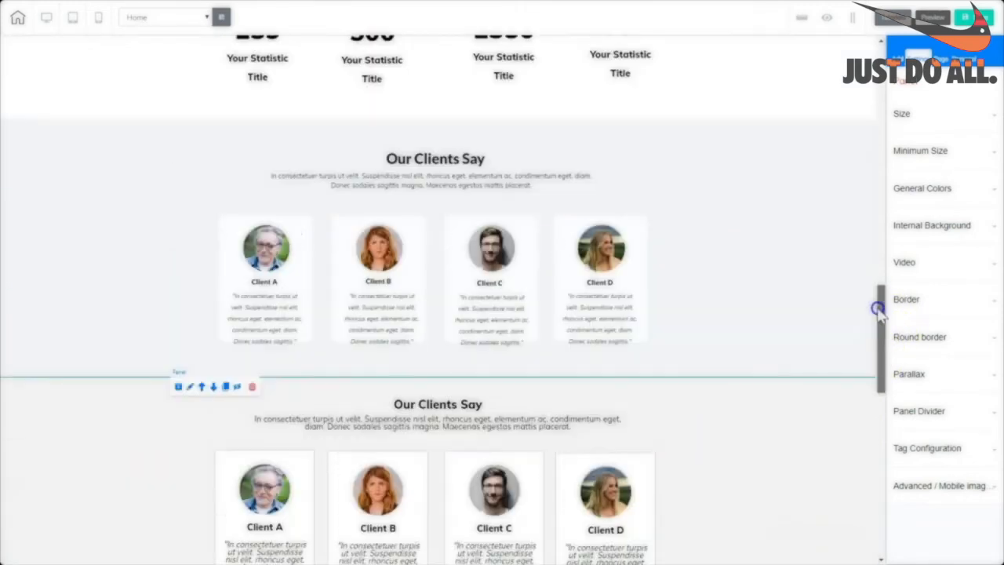
Delete the older upper Our Clients Say section and publish the website.
click(812, 249)
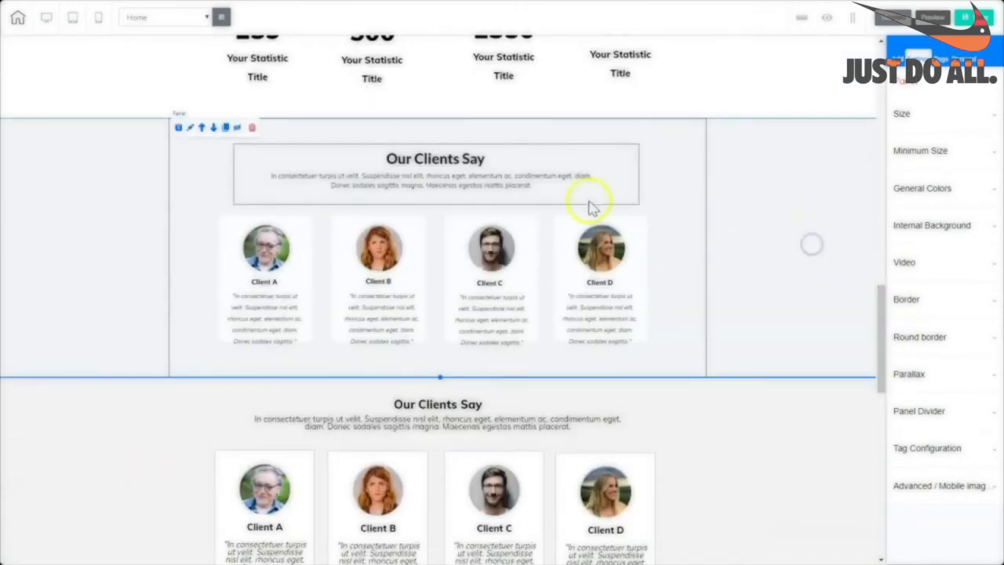
click(251, 130)
click(564, 296)
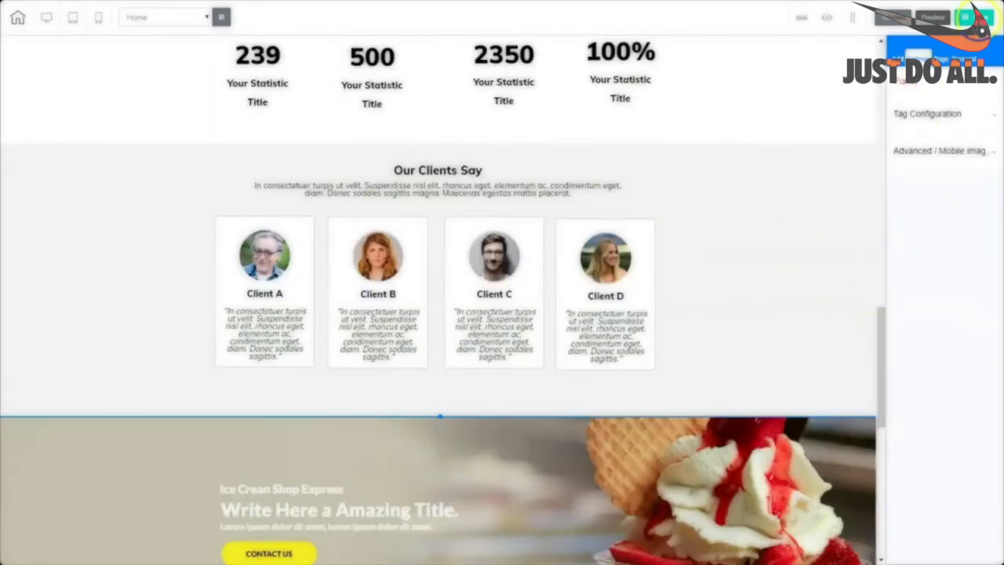
click(976, 17)
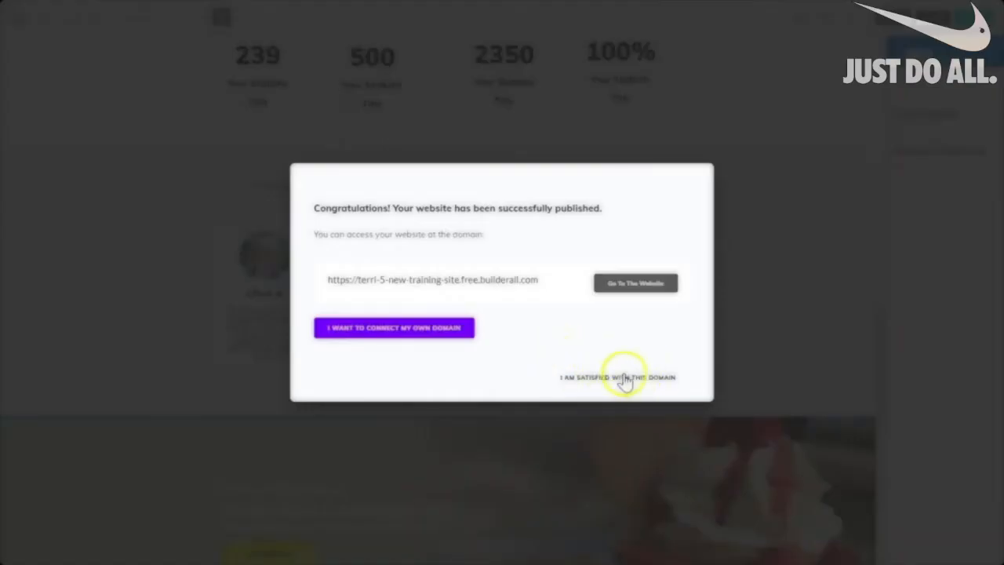
Keep the free domain in the publish confirmation and select the text-box section above the footer.
click(624, 378)
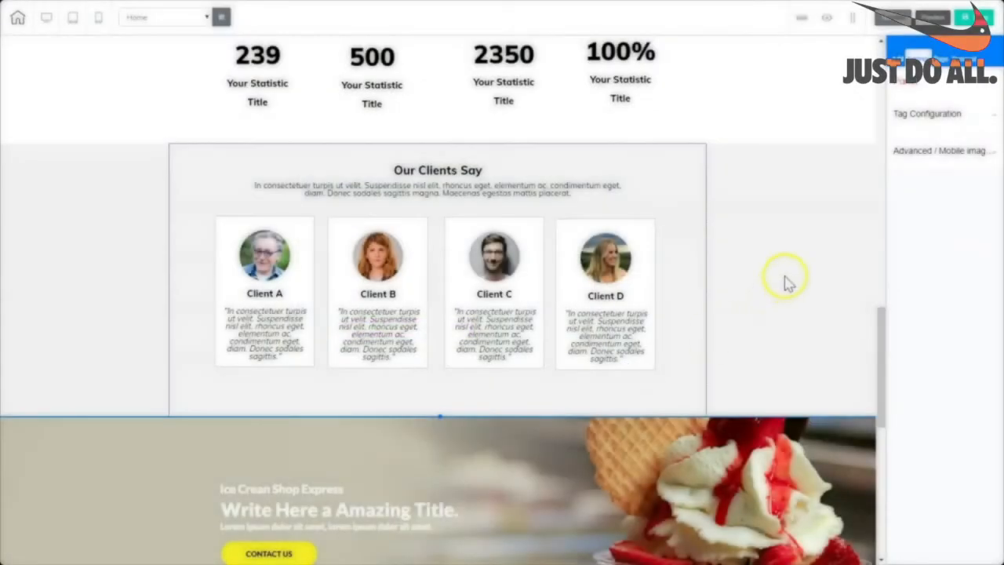
click(222, 353)
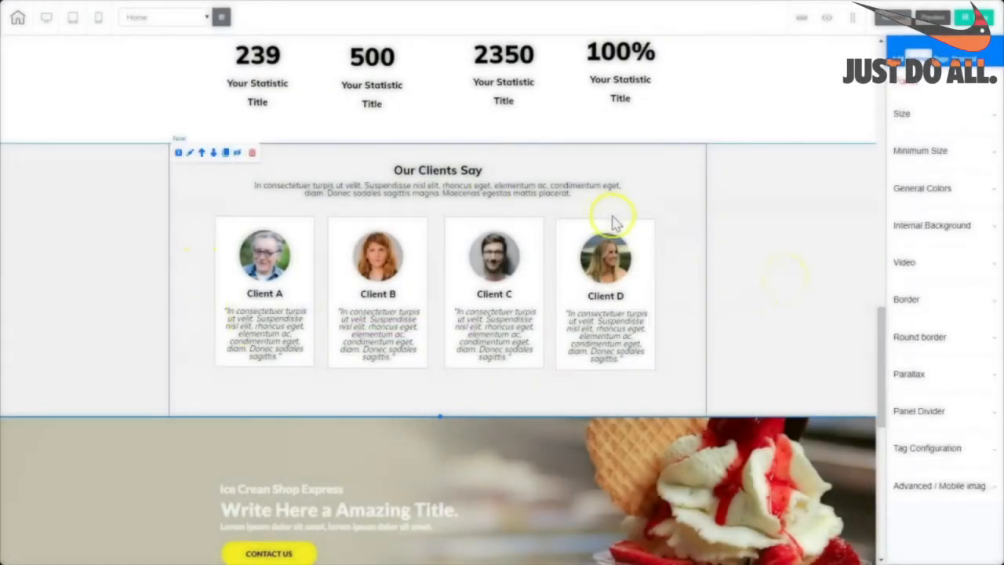
drag(878, 327, 886, 358)
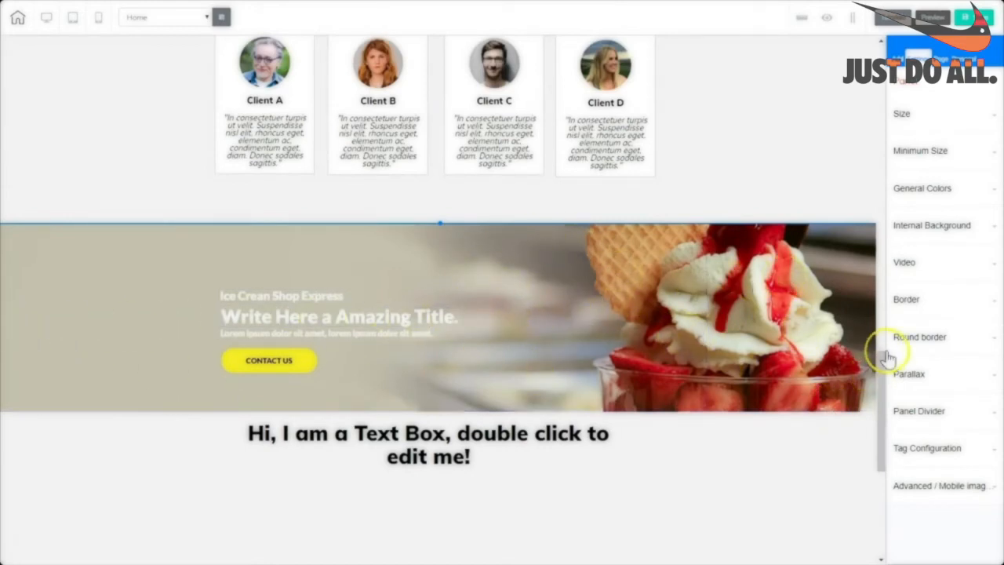
drag(881, 352, 882, 372)
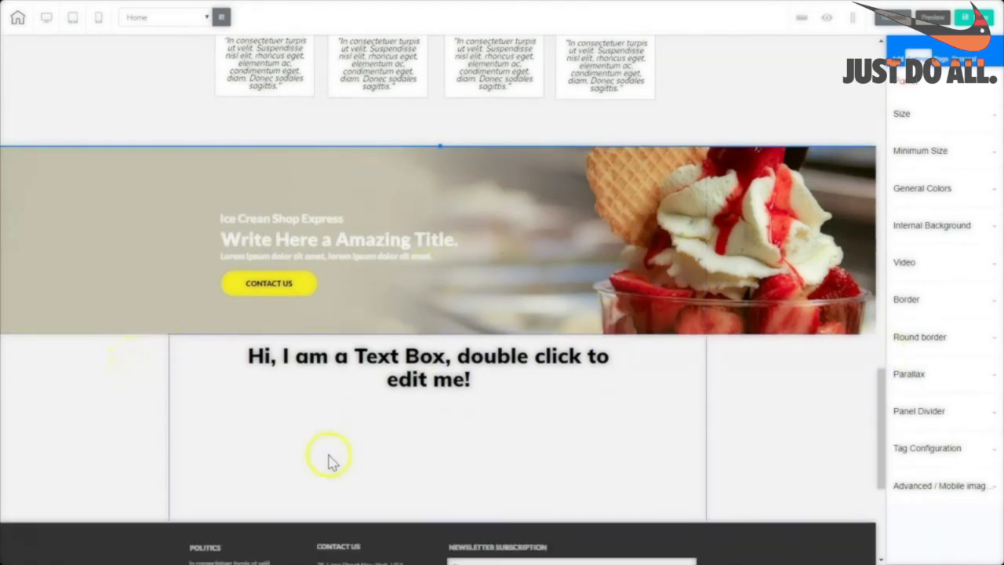
click(783, 433)
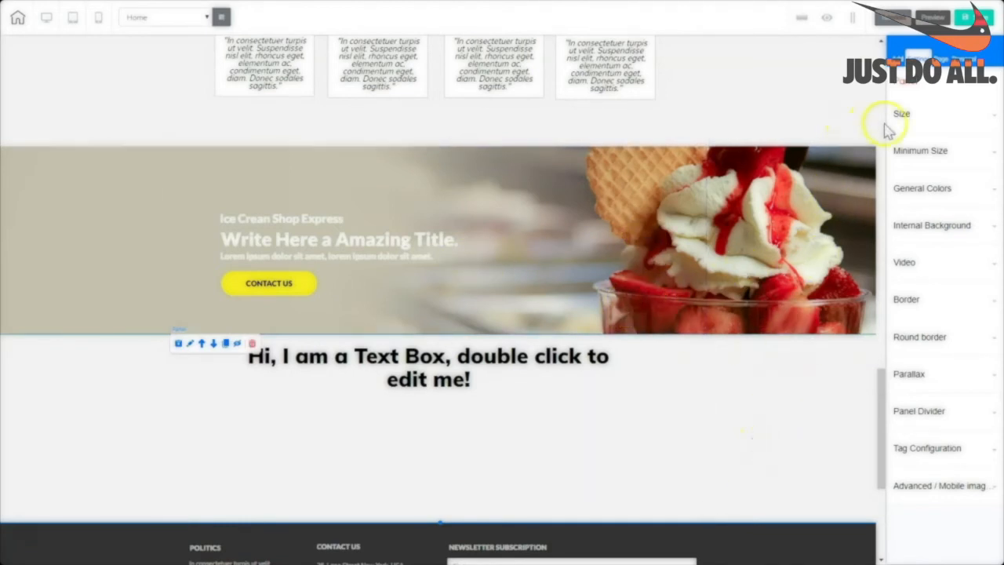
click(939, 187)
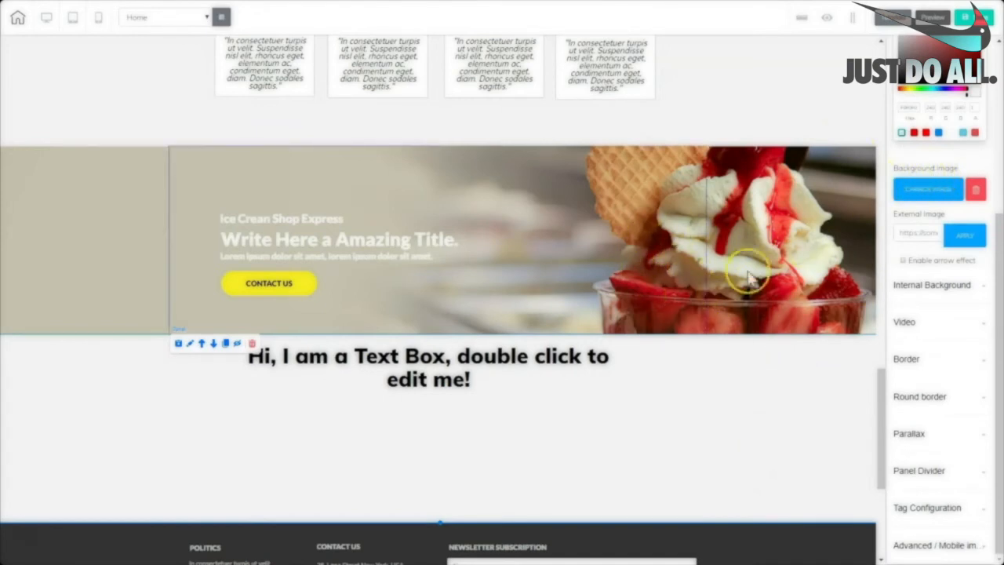
Set the section's background to the ice-cream image 4411527.
click(926, 188)
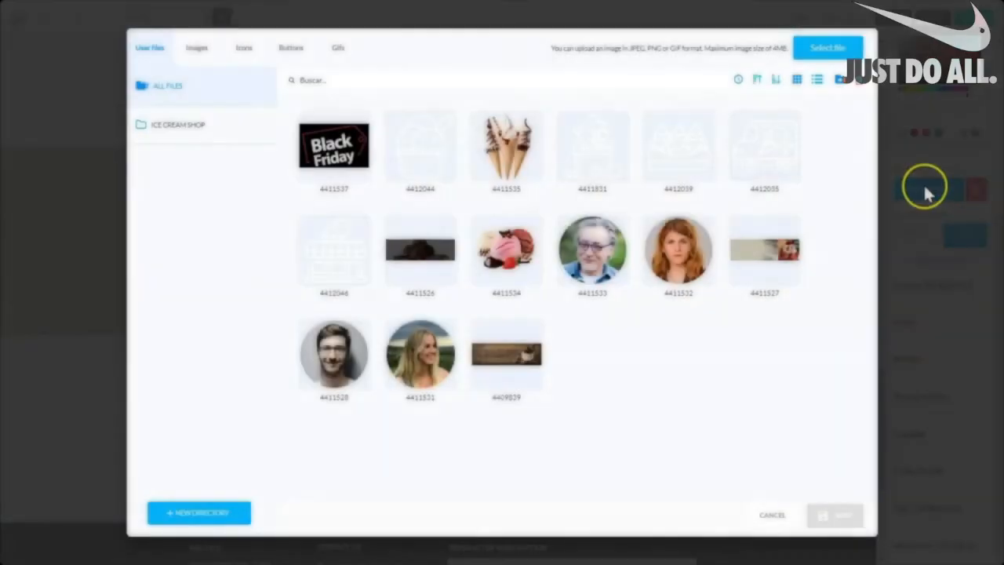
mouse_move(745, 269)
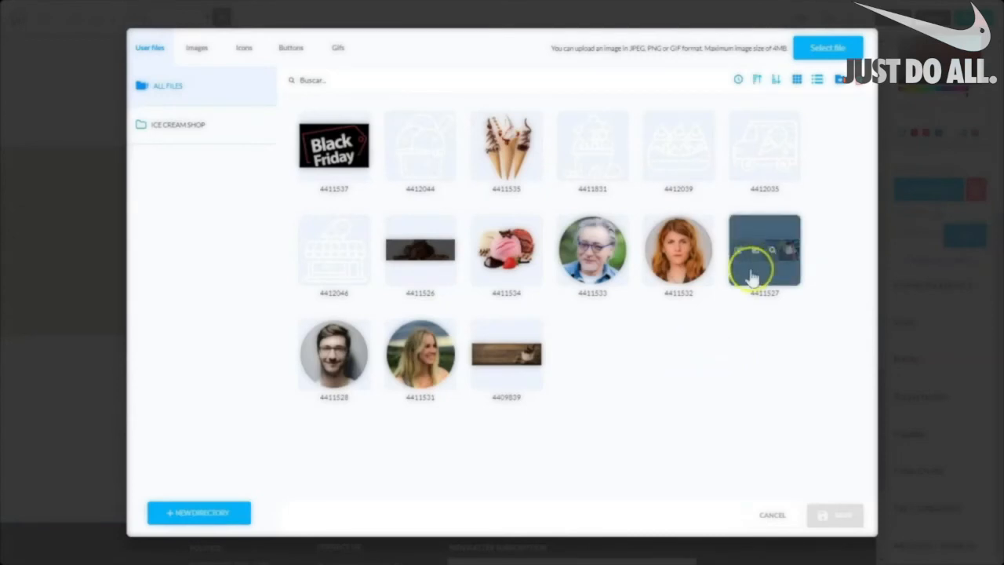
click(506, 370)
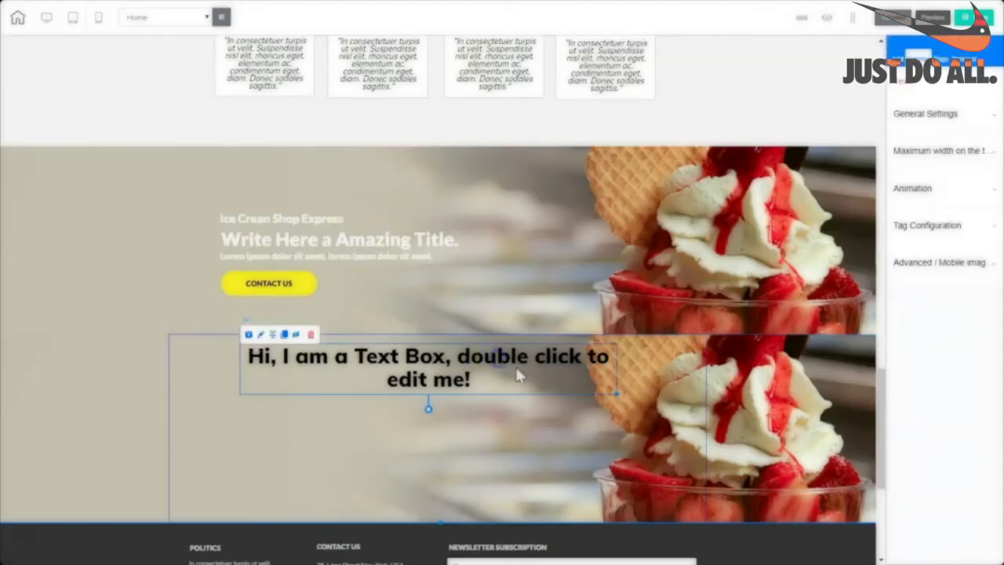
Reposition the text box and replace its placeholder with 'Write Here An Amazing Title'.
drag(532, 382, 524, 424)
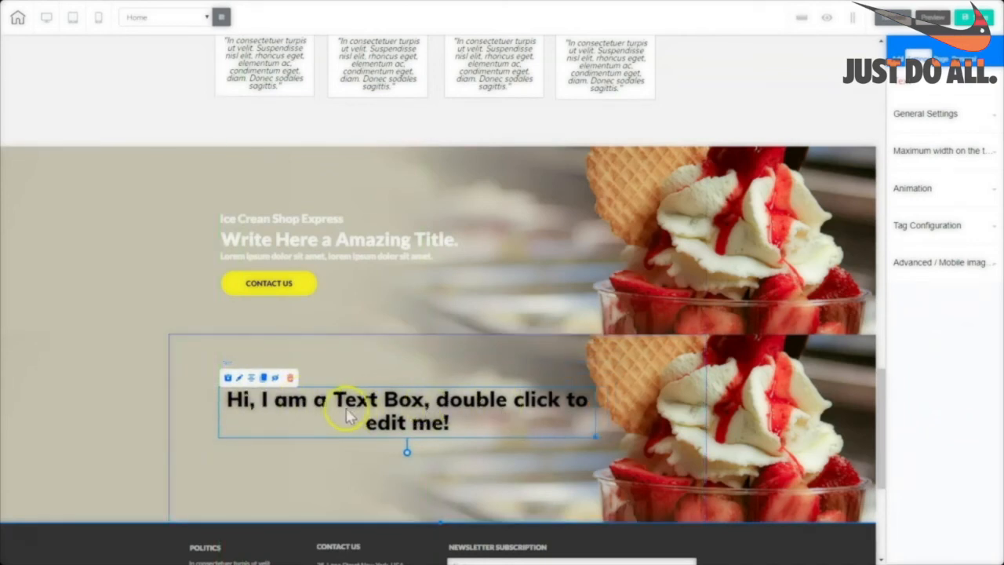
double_click(455, 419)
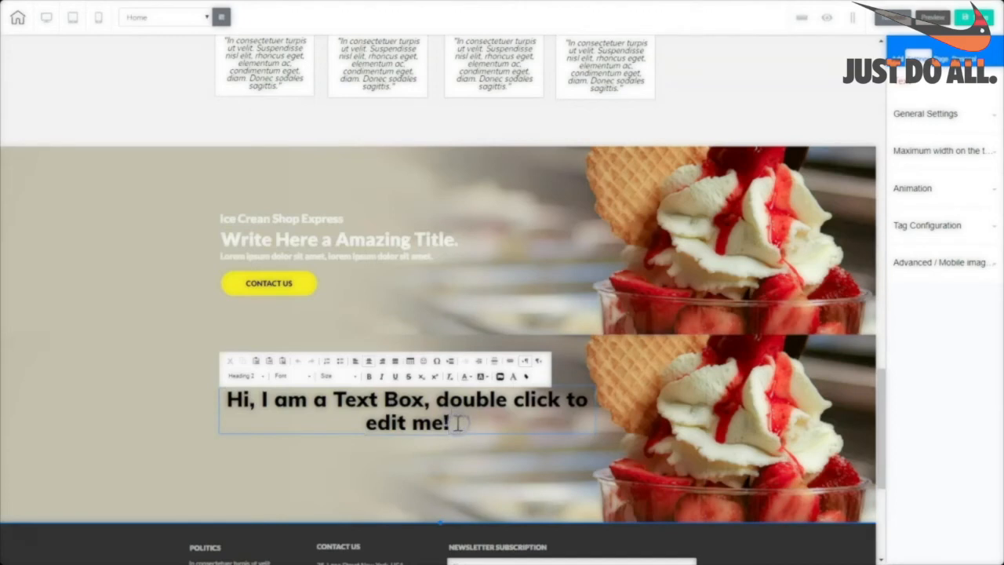
triple_click(459, 422)
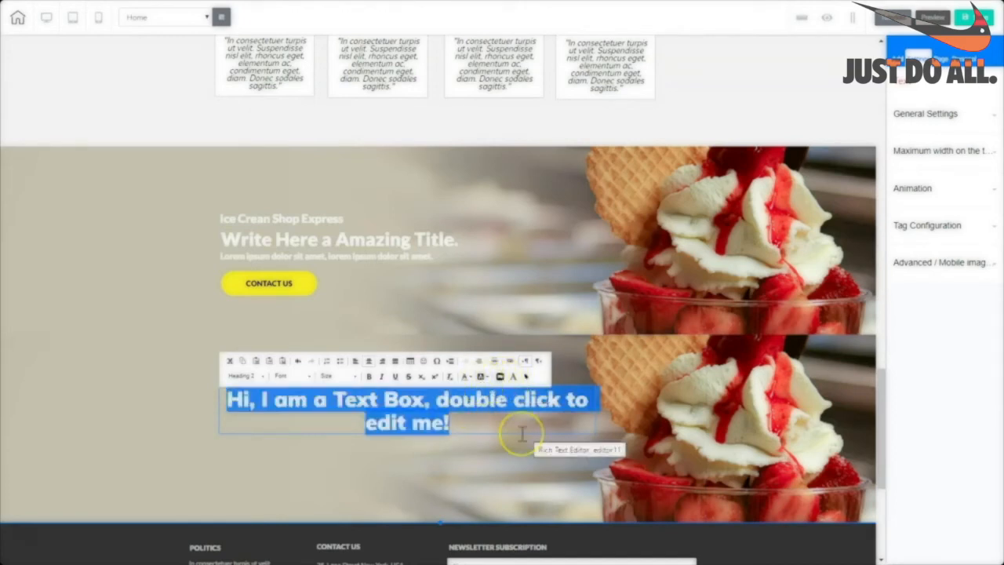
text(Write Here An Amazing Title)
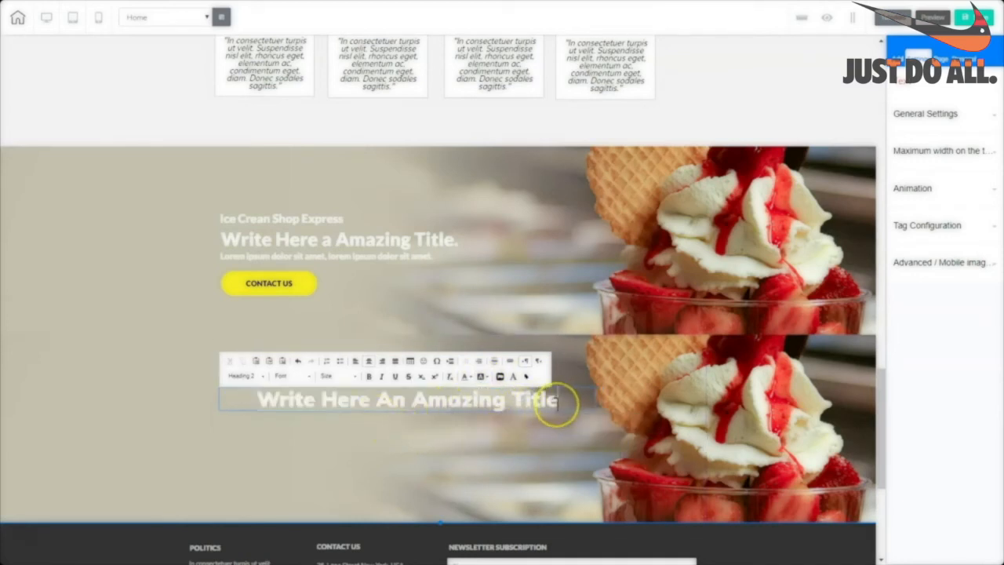
drag(558, 400, 255, 416)
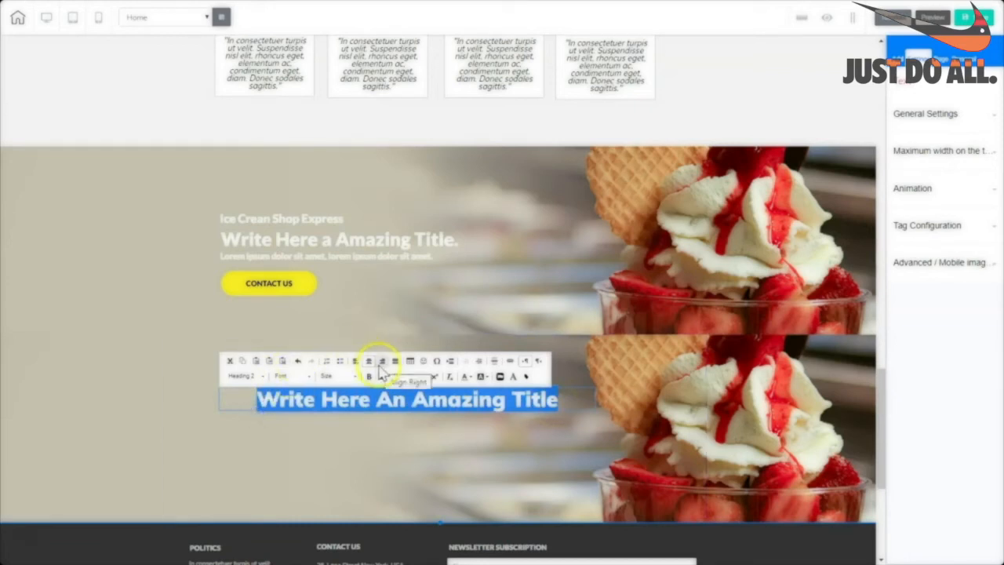
click(331, 231)
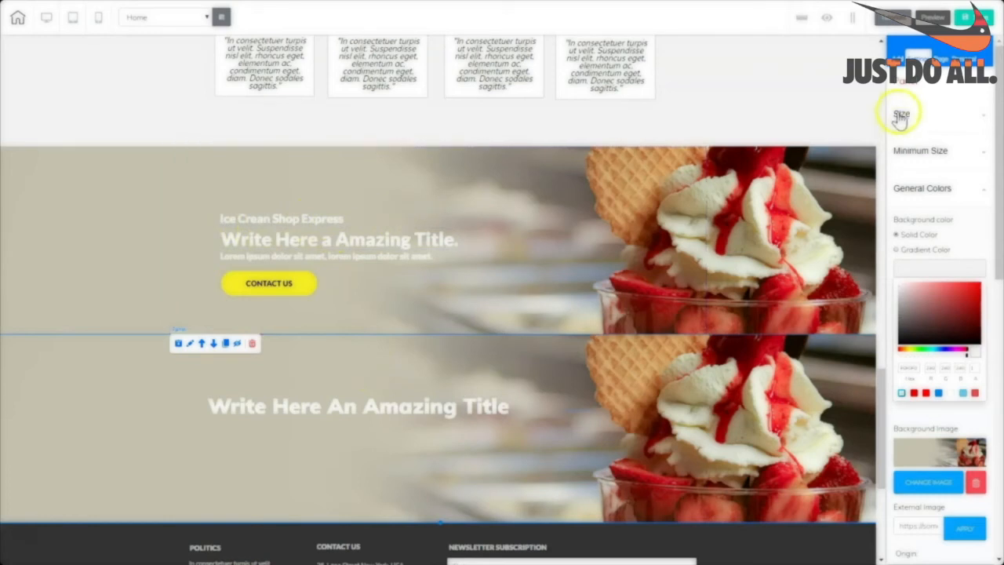
Place a Title H4 heading in the lower hero and paste 'Ice Cream Shop Express' into it.
click(901, 57)
click(932, 105)
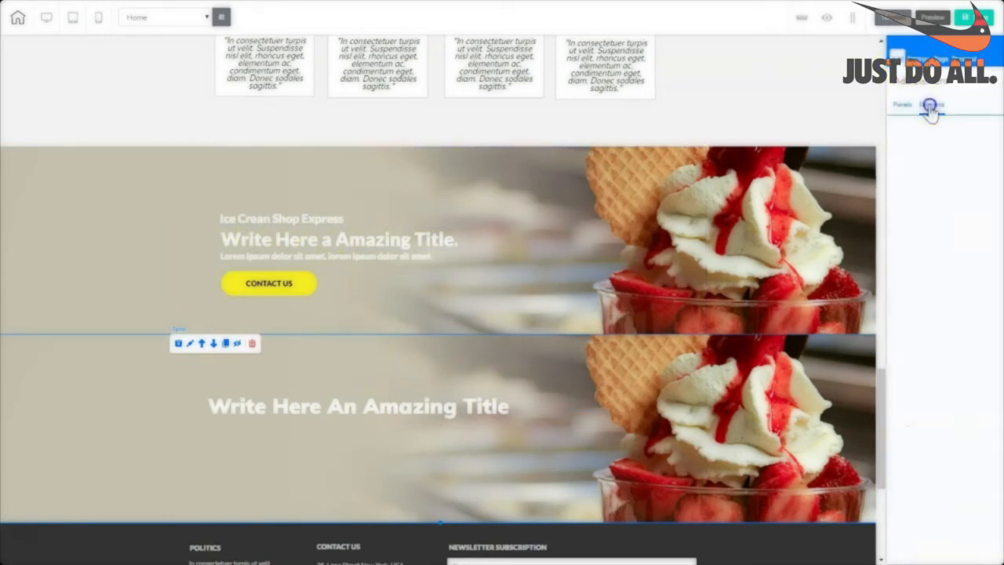
click(921, 133)
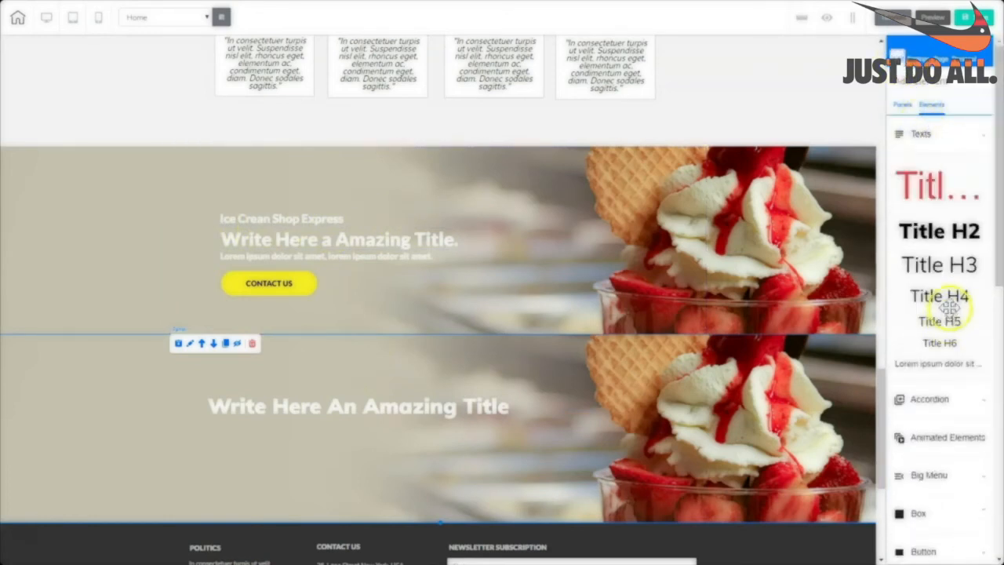
drag(949, 302, 280, 377)
click(366, 373)
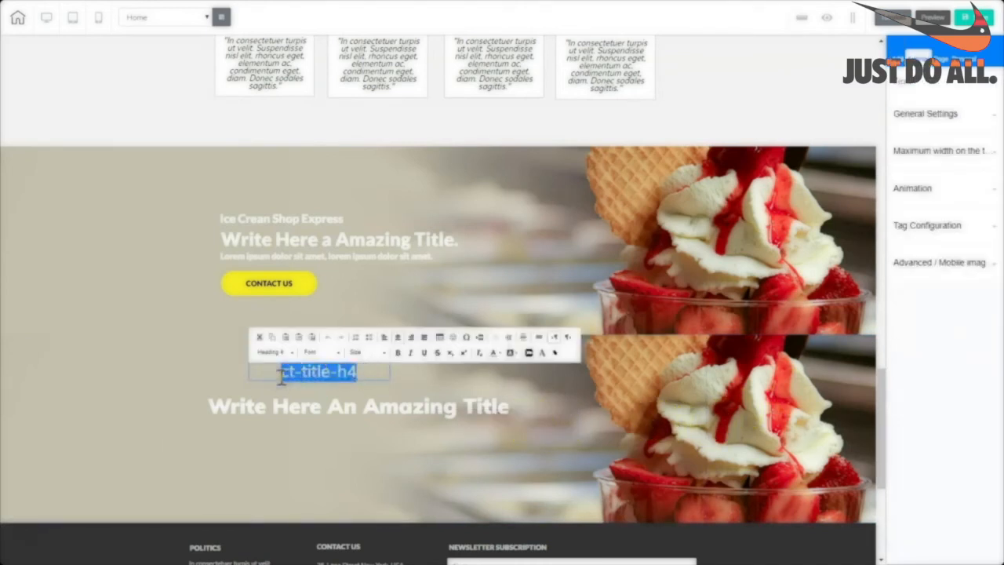
text(Ice Cream Shop Express)
Format 'Ice Cream Shop Express' as a bold Heading 5, then open the upper lorem paragraph.
drag(349, 389, 244, 368)
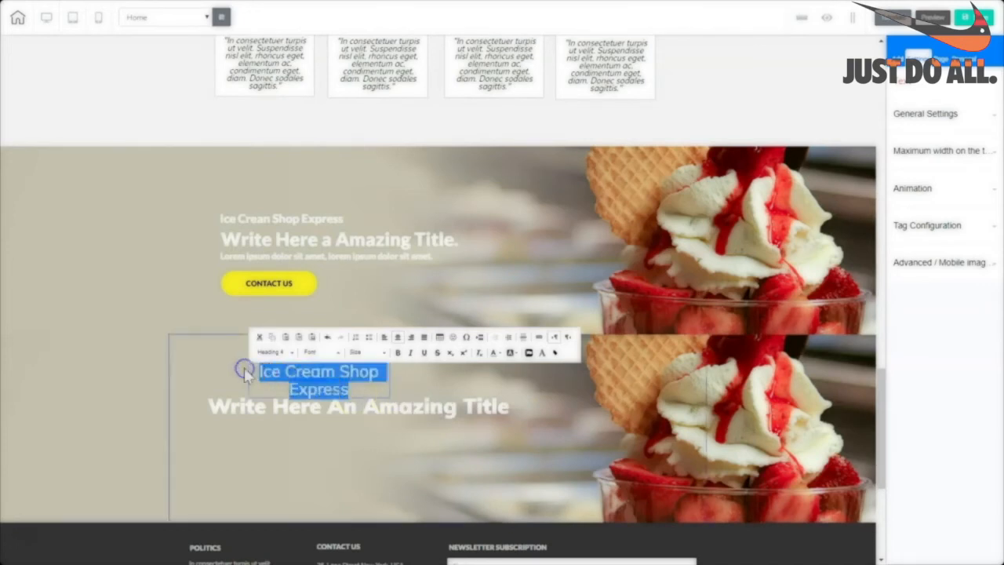
click(290, 353)
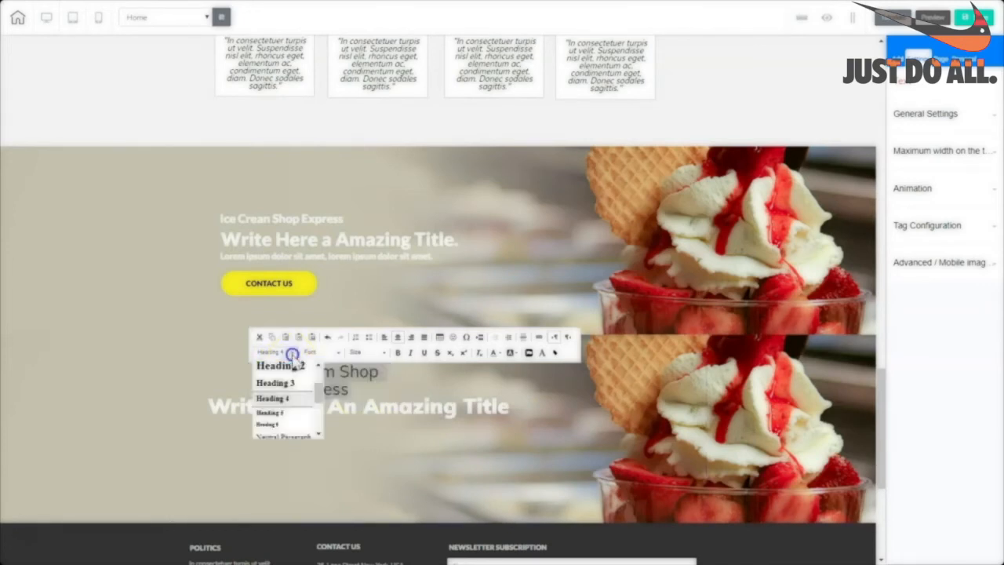
click(269, 412)
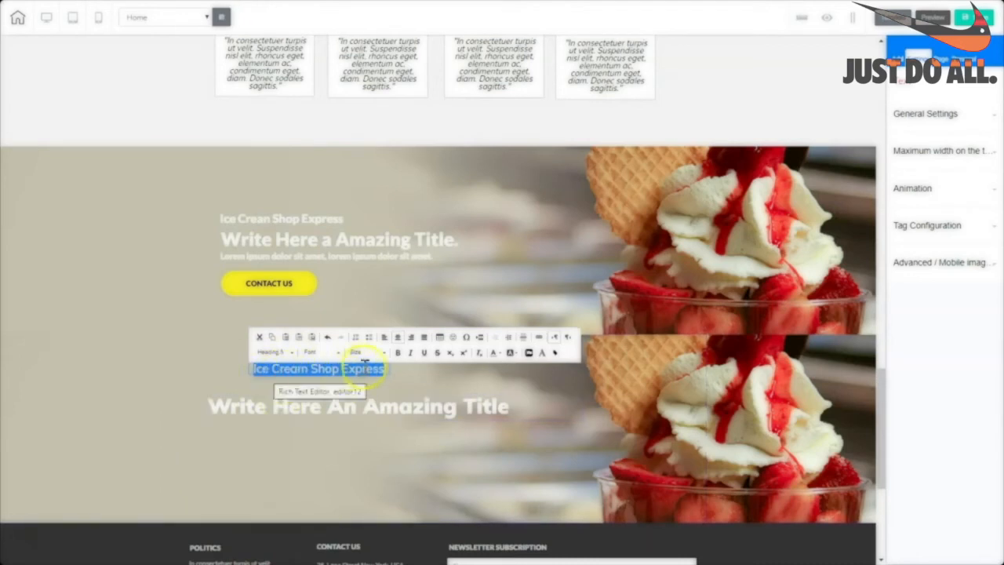
click(399, 353)
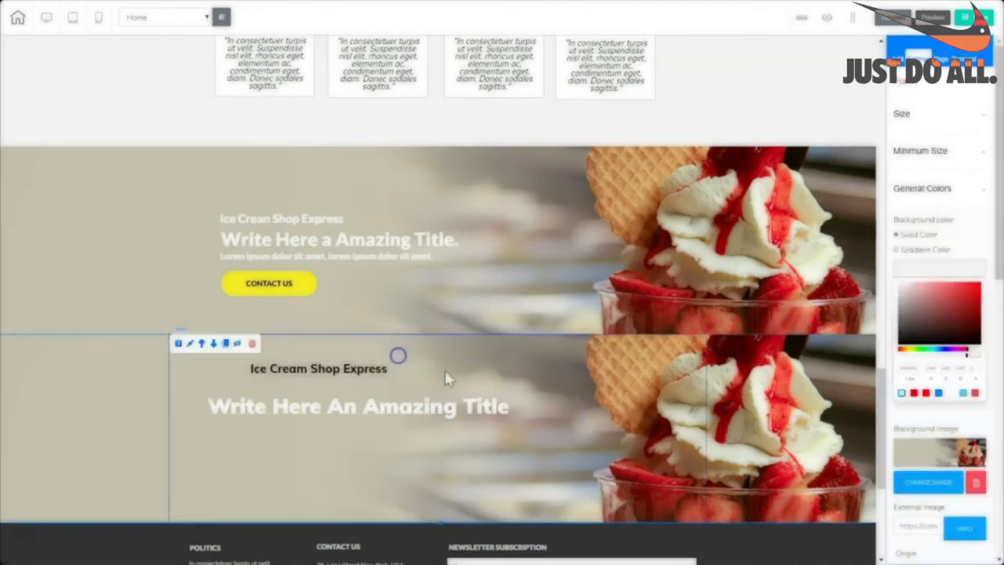
triple_click(387, 372)
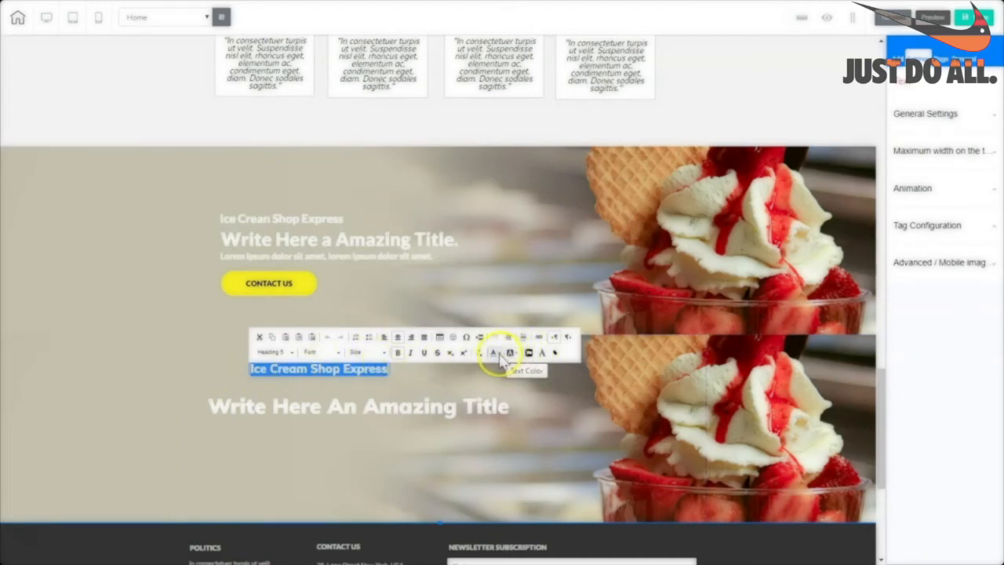
click(366, 308)
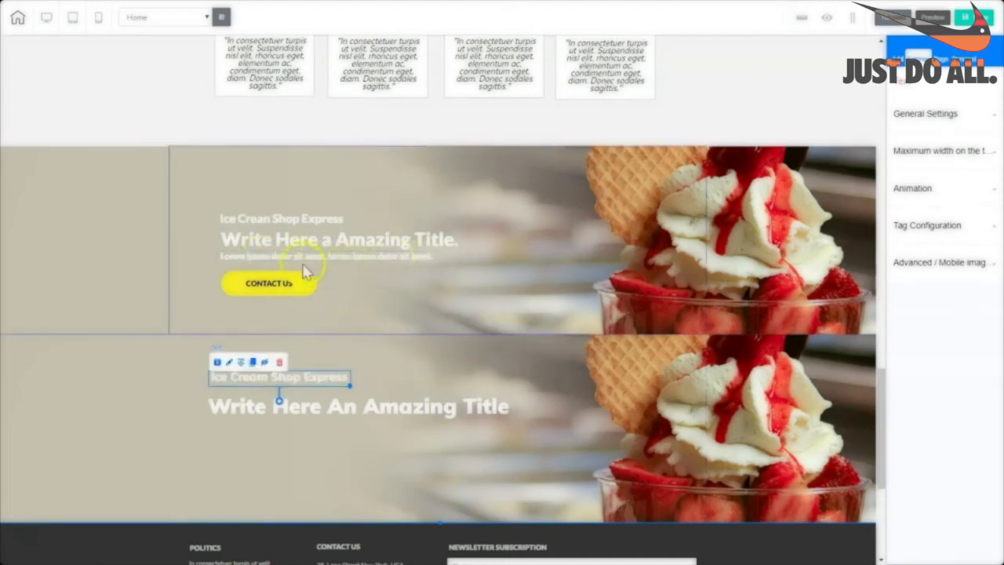
click(274, 264)
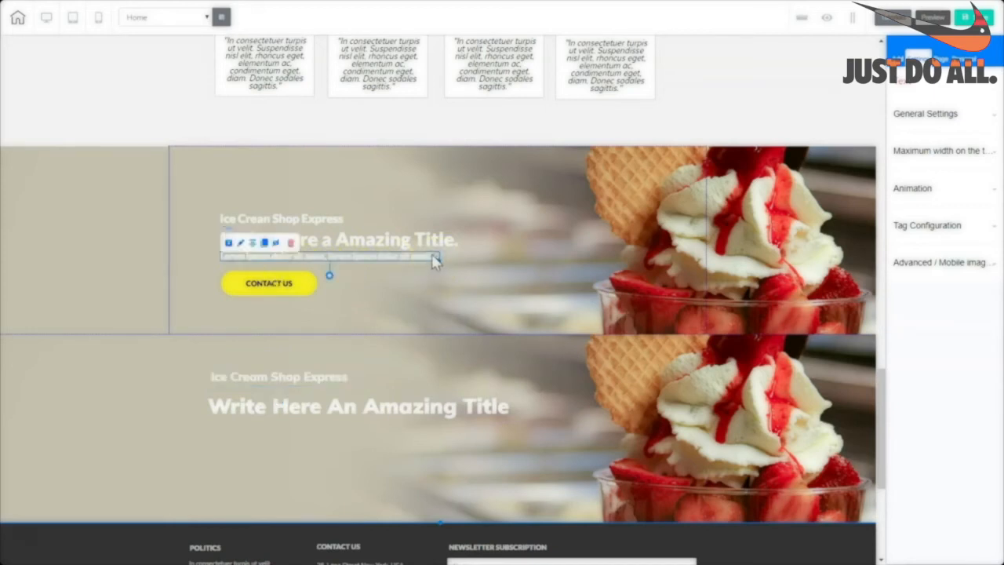
double_click(432, 258)
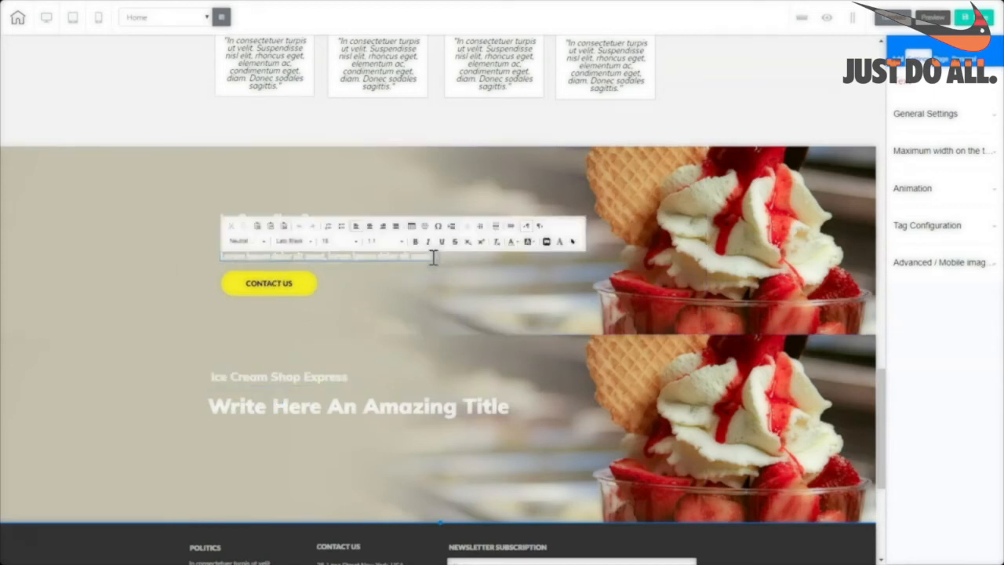
Place a Title H6 text in the lower hero and paste the lorem ipsum text over its placeholder.
click(560, 475)
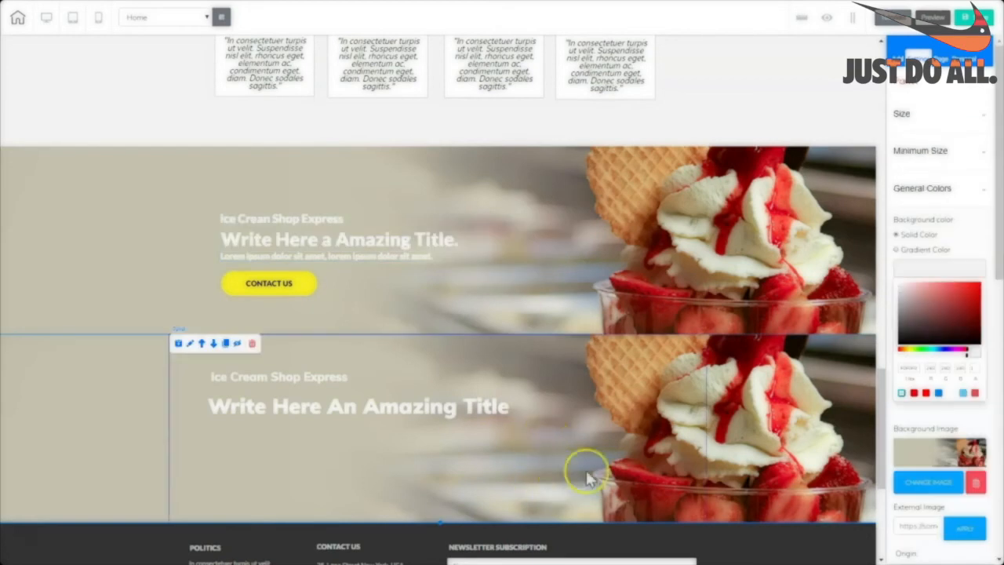
click(925, 83)
click(931, 106)
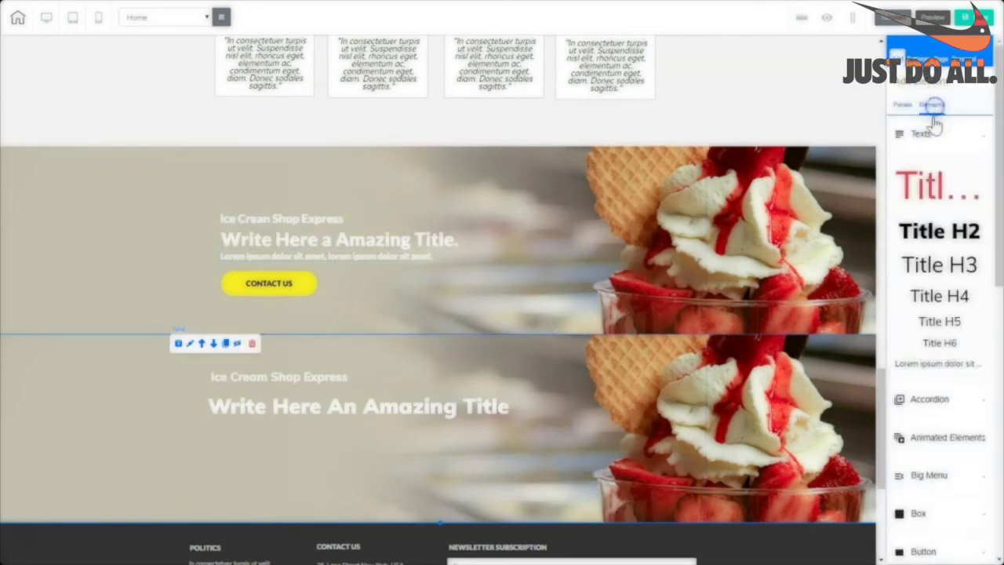
drag(933, 345, 516, 419)
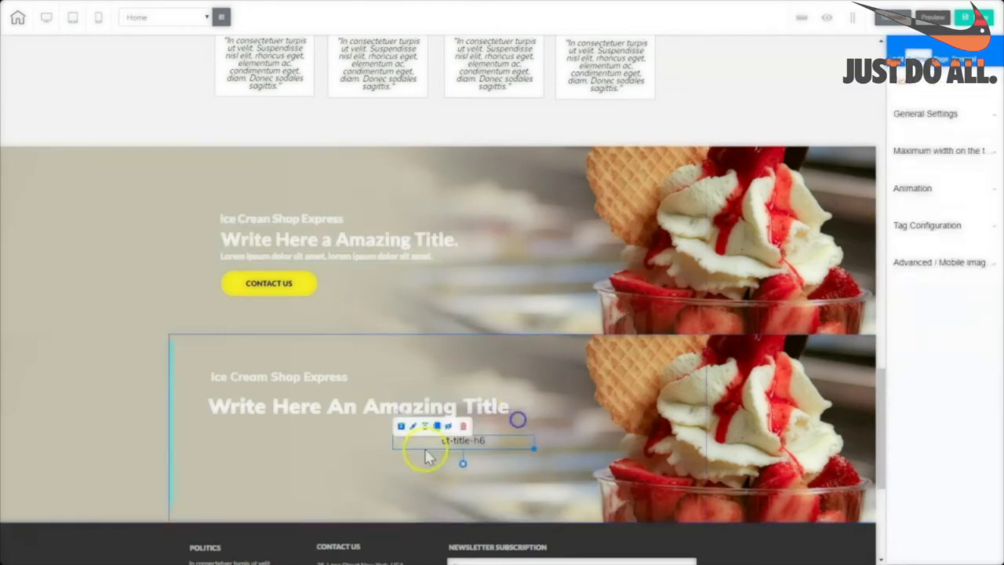
double_click(496, 444)
drag(491, 442, 424, 455)
text(Lorem ipsum dolor sit amet. Lorem ipsum dolor sit amet.)
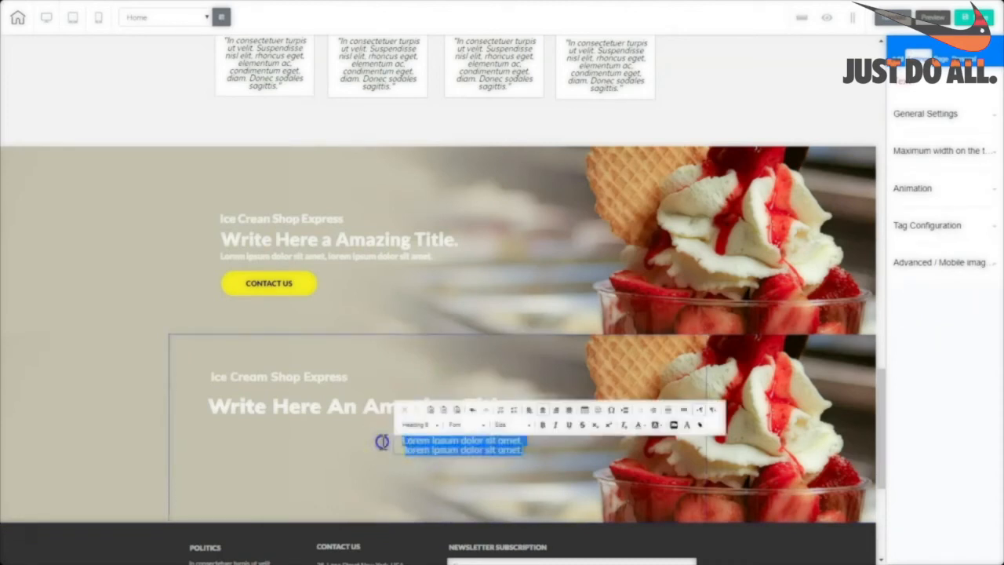
Give the lorem text a light colour and make it bold.
click(643, 424)
click(697, 491)
click(535, 459)
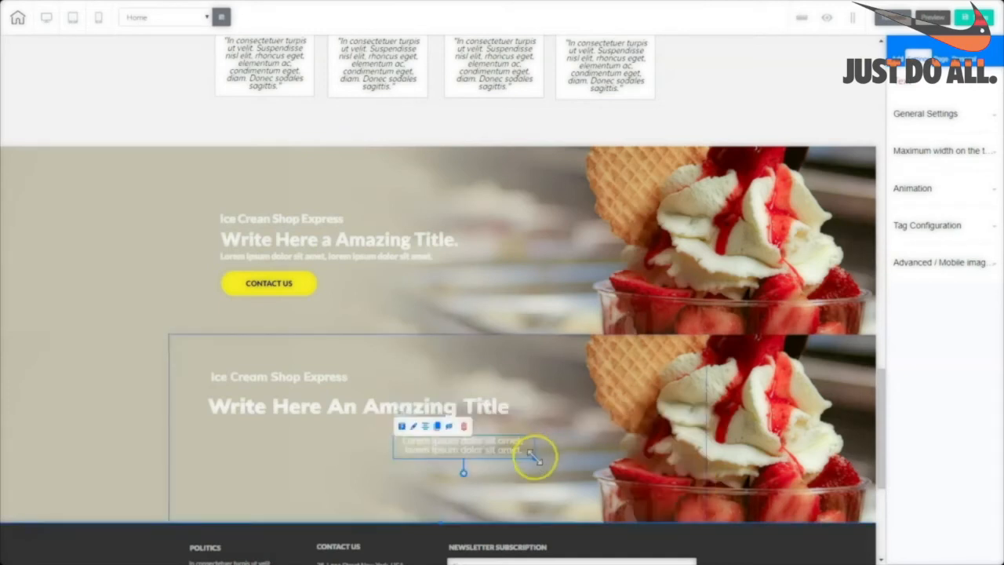
double_click(600, 452)
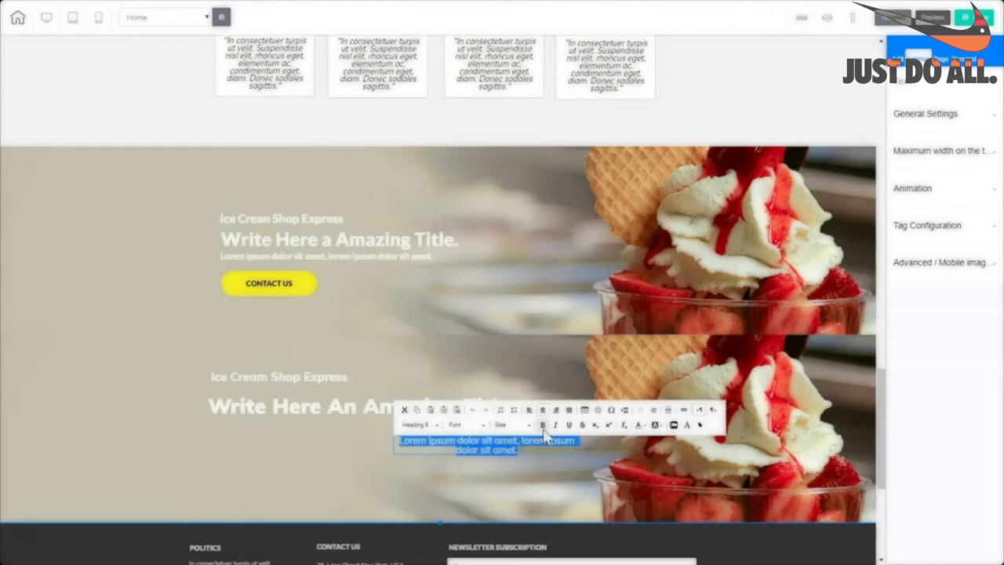
click(542, 429)
click(580, 455)
Widen the lorem text to one line and left-align it under the title.
drag(578, 457, 697, 448)
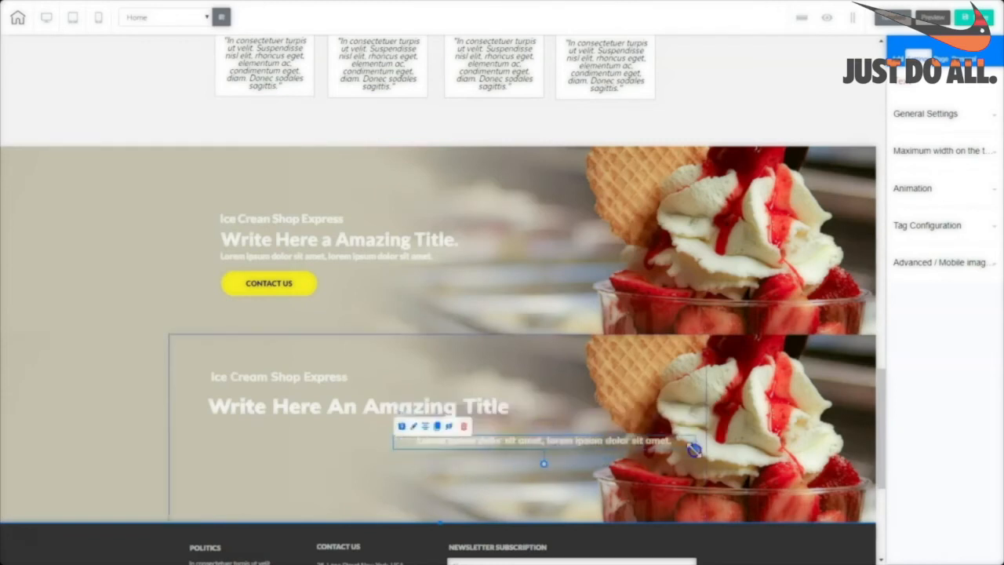
drag(610, 443, 426, 439)
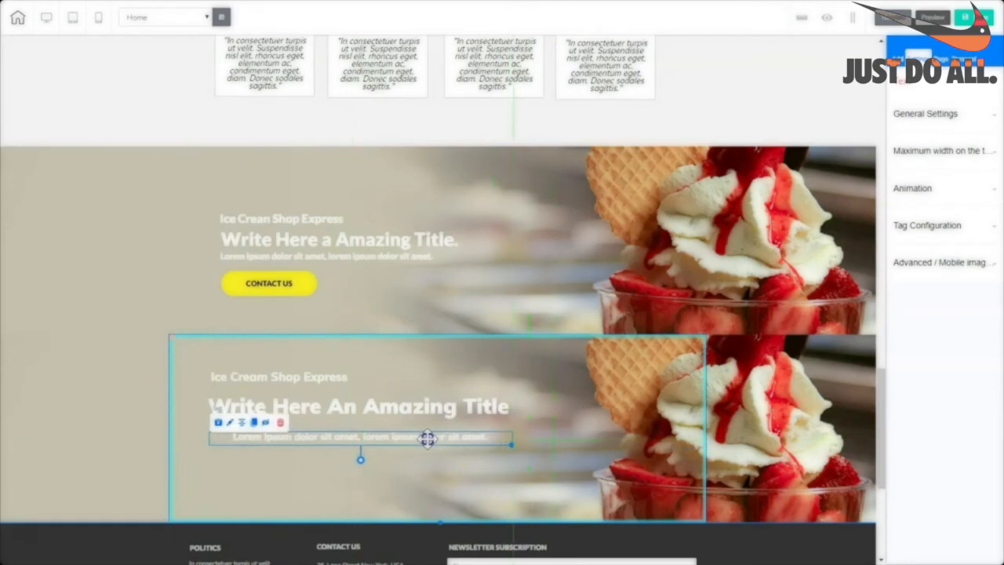
double_click(427, 439)
drag(491, 432, 192, 440)
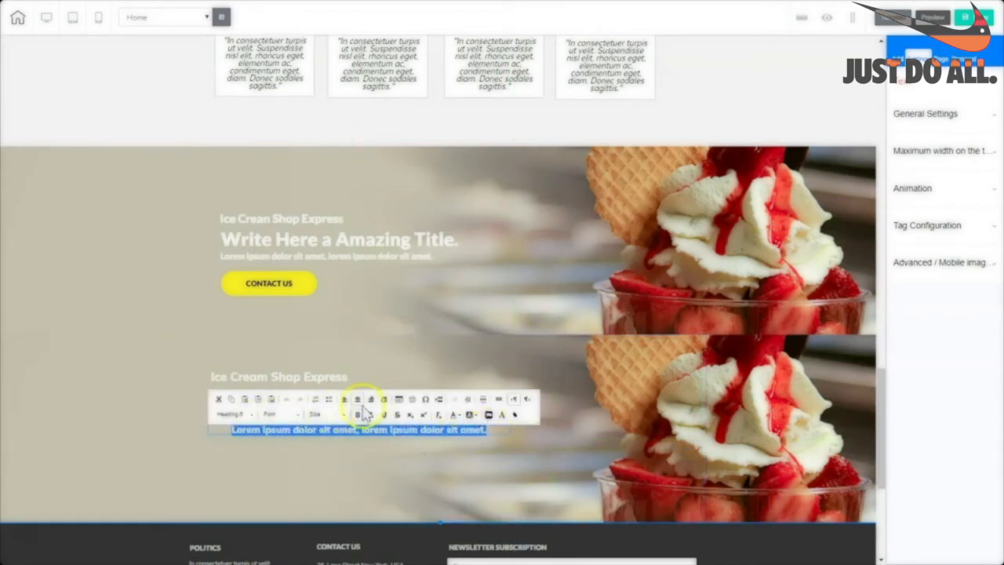
click(477, 432)
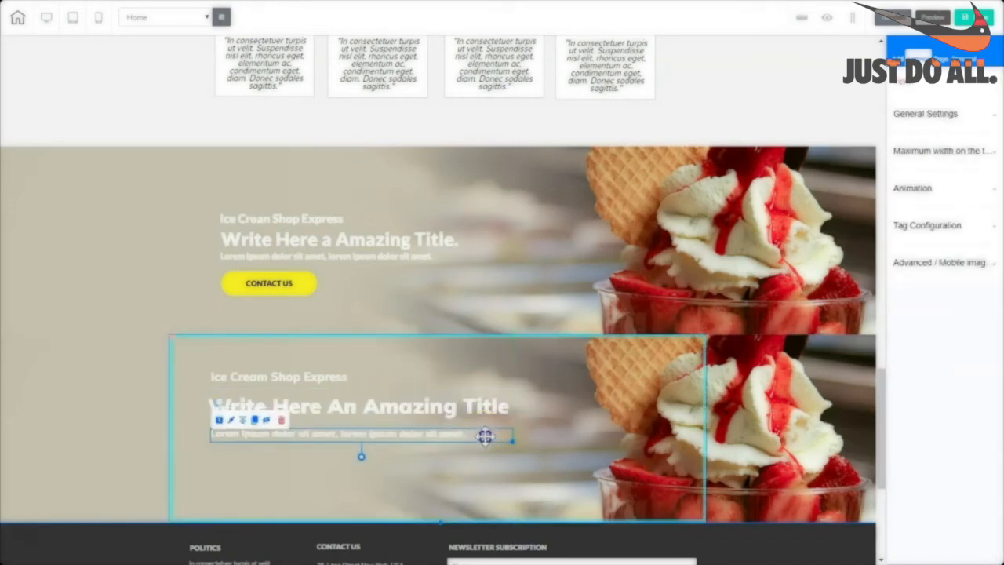
click(345, 379)
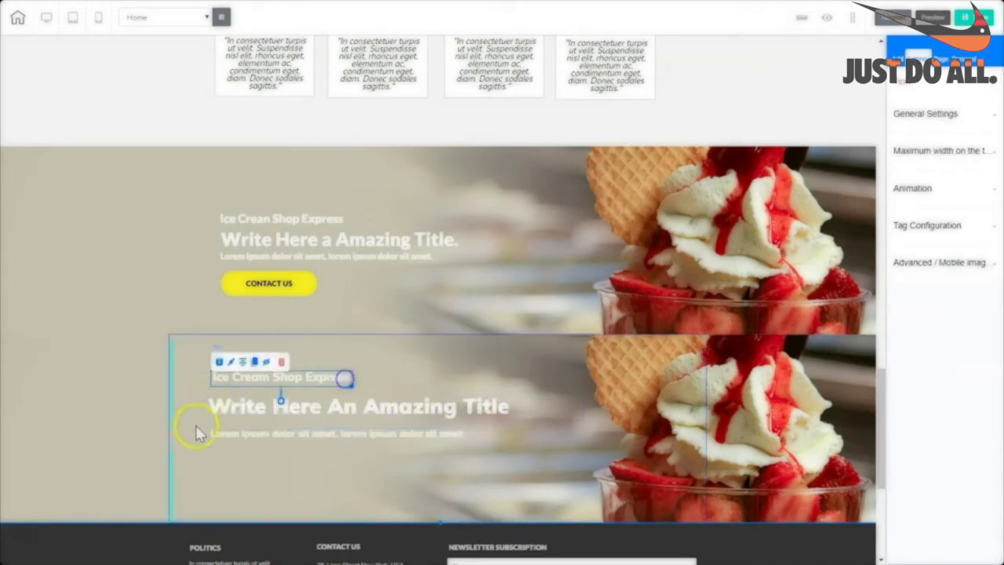
click(493, 465)
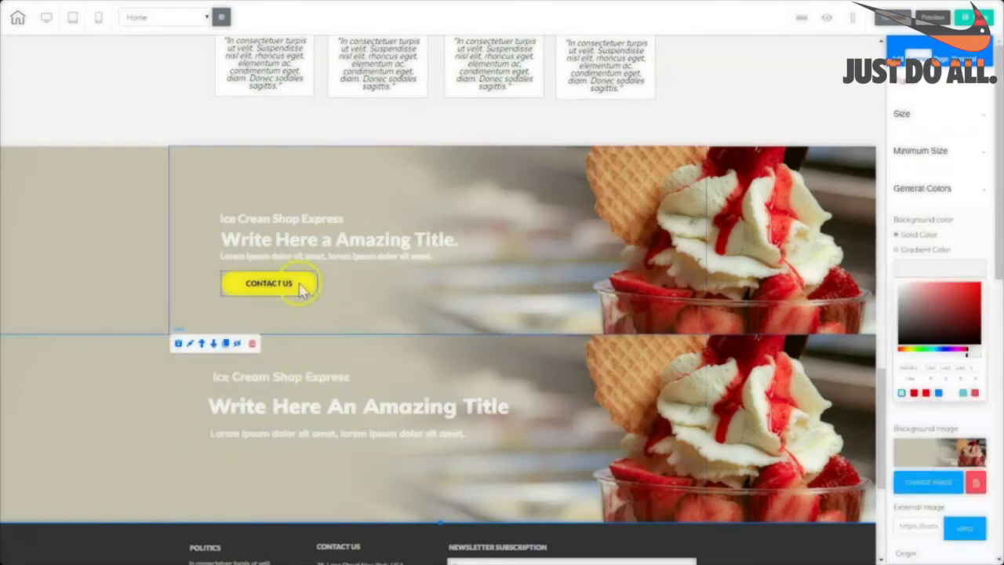
Add a yellow Buy Now button below the lower hero text.
scroll(368, 298, up, 7)
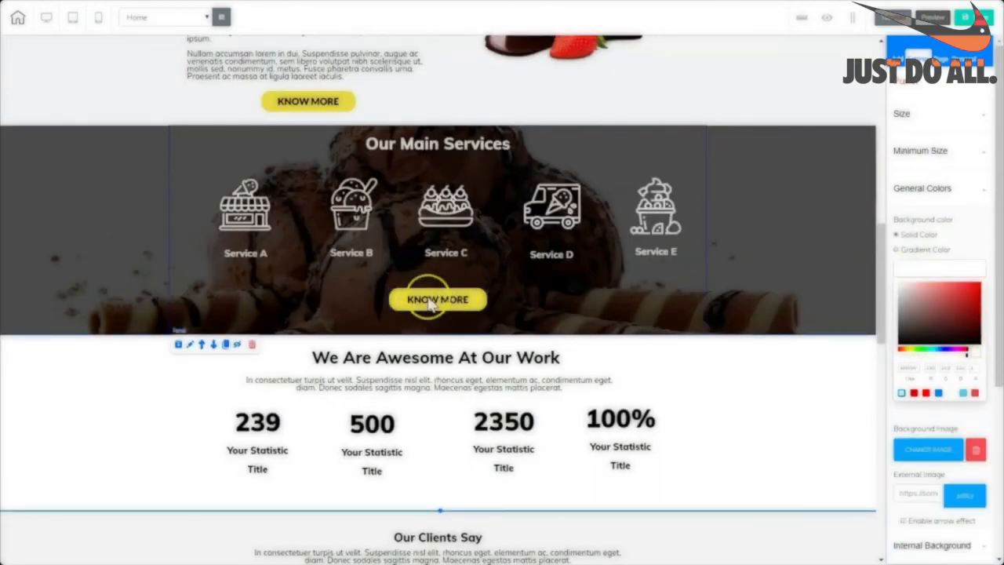
drag(881, 331, 900, 514)
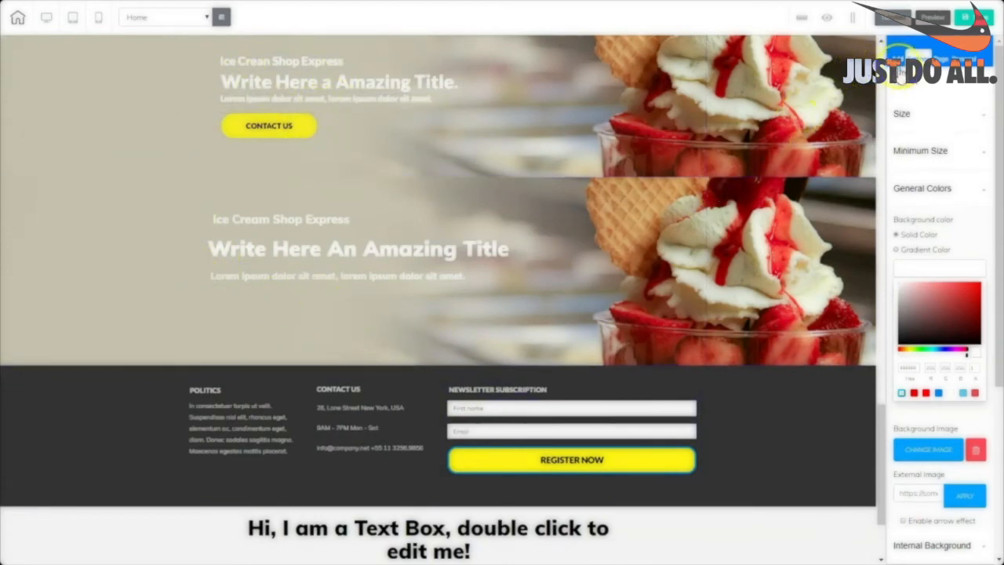
click(929, 109)
click(928, 114)
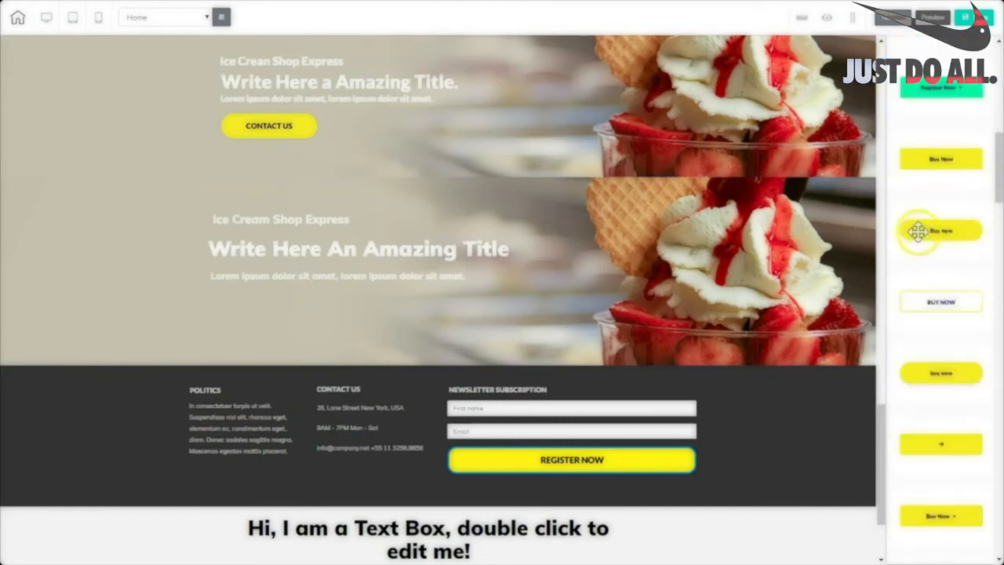
drag(919, 230, 267, 323)
click(299, 312)
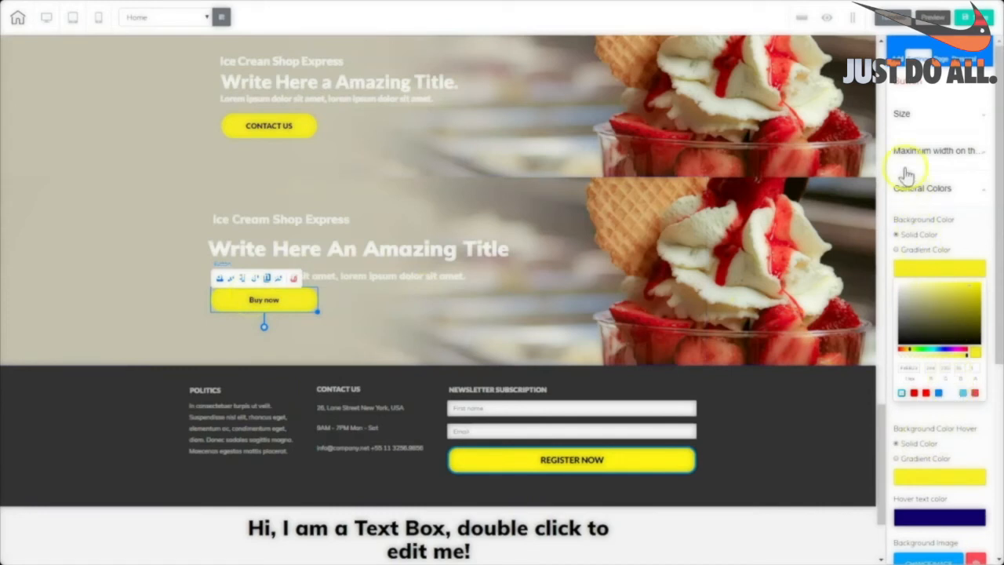
Change the button's label to CONTACT US.
scroll(956, 236, down, 5)
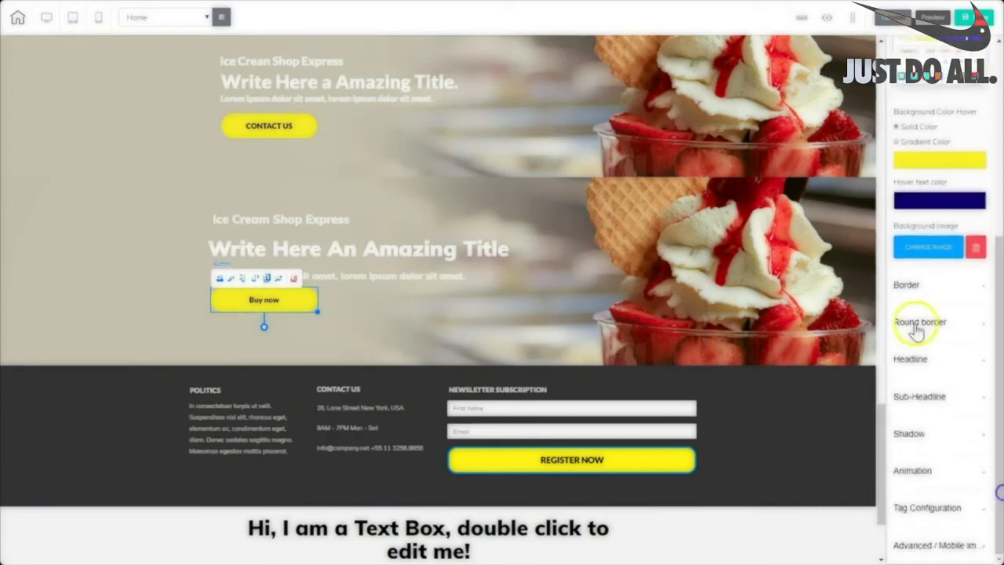
click(911, 360)
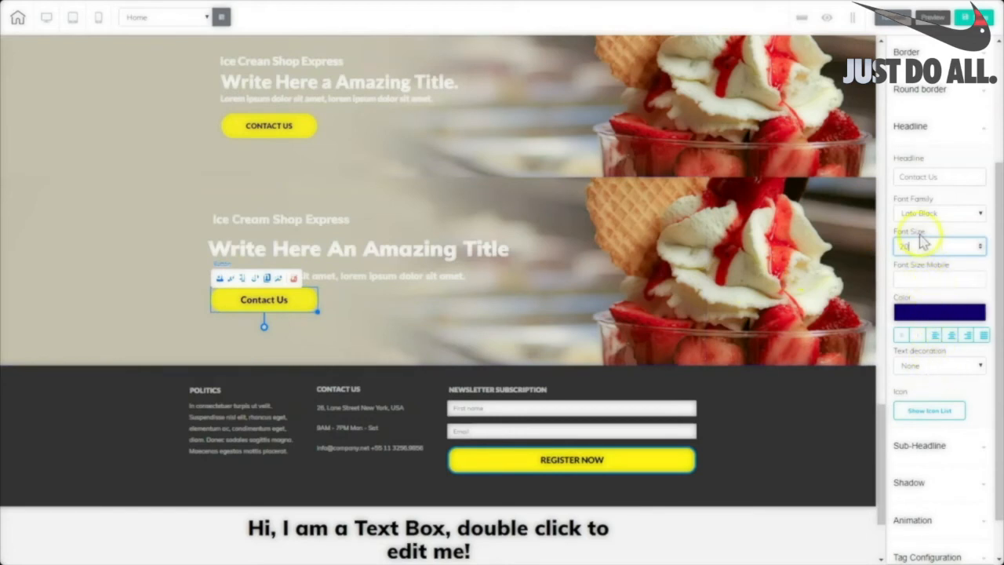
drag(936, 177, 876, 182)
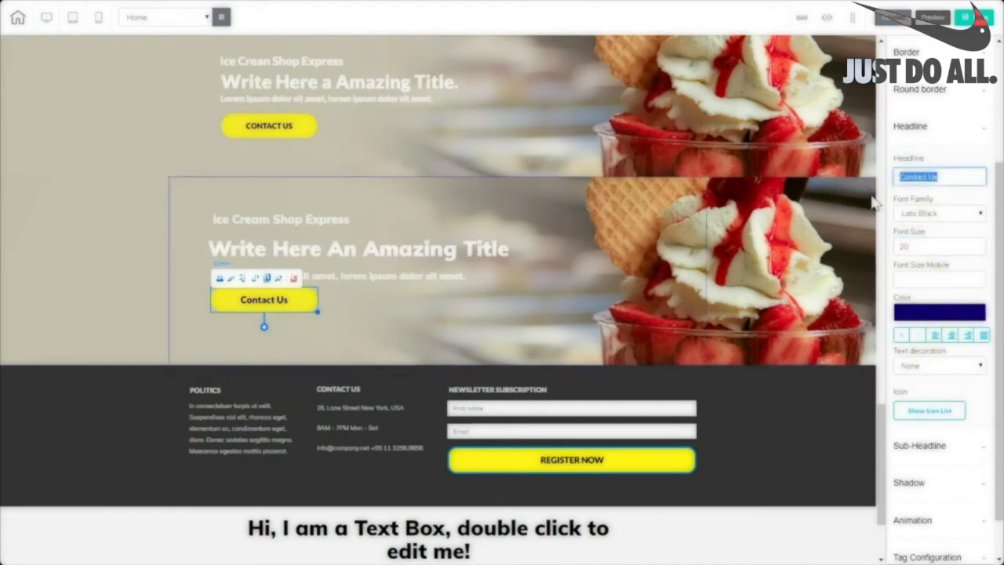
text(CO)
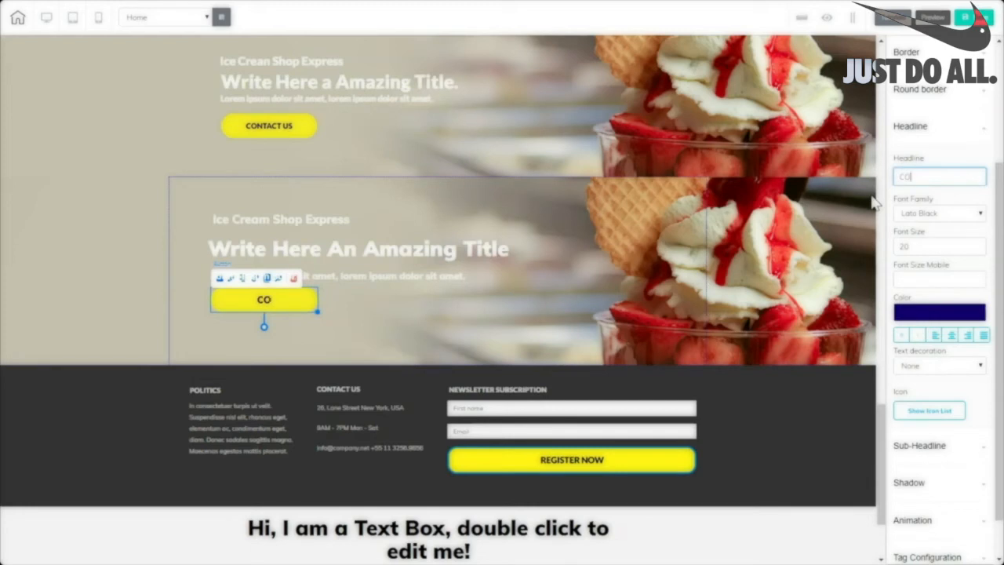
text(NTACT US)
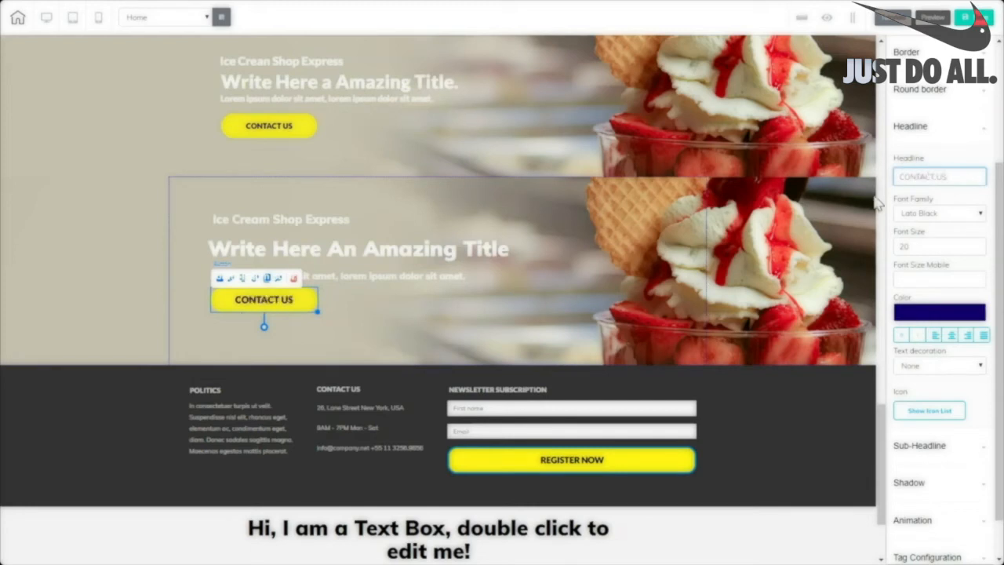
Move the CONTACT US button slightly lower and nudge 'Ice Cream Shop Express' left.
click(404, 324)
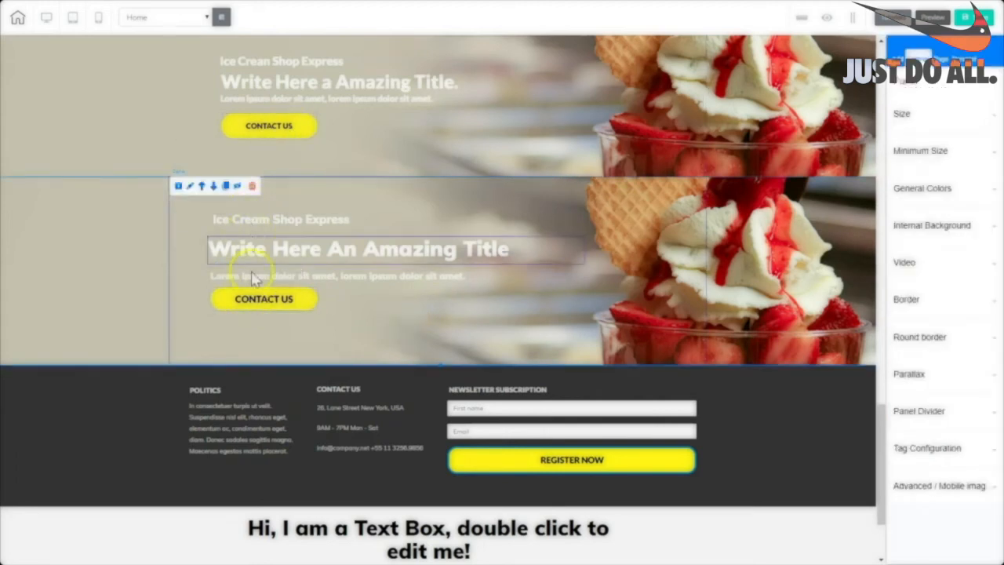
click(316, 310)
drag(311, 309, 313, 324)
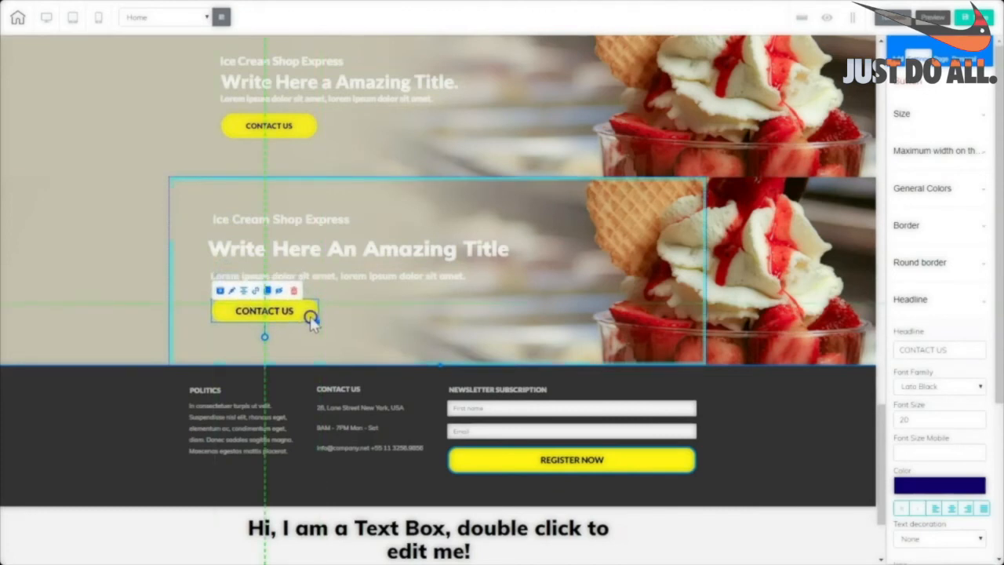
click(333, 223)
drag(332, 225, 330, 224)
Delete the upper duplicate ice cream banner.
click(339, 248)
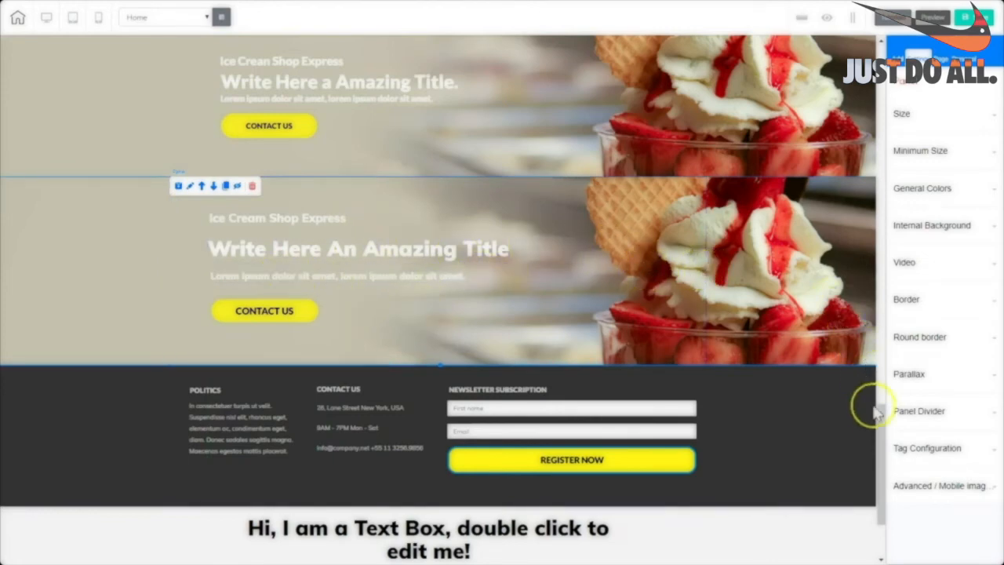
drag(881, 425, 865, 362)
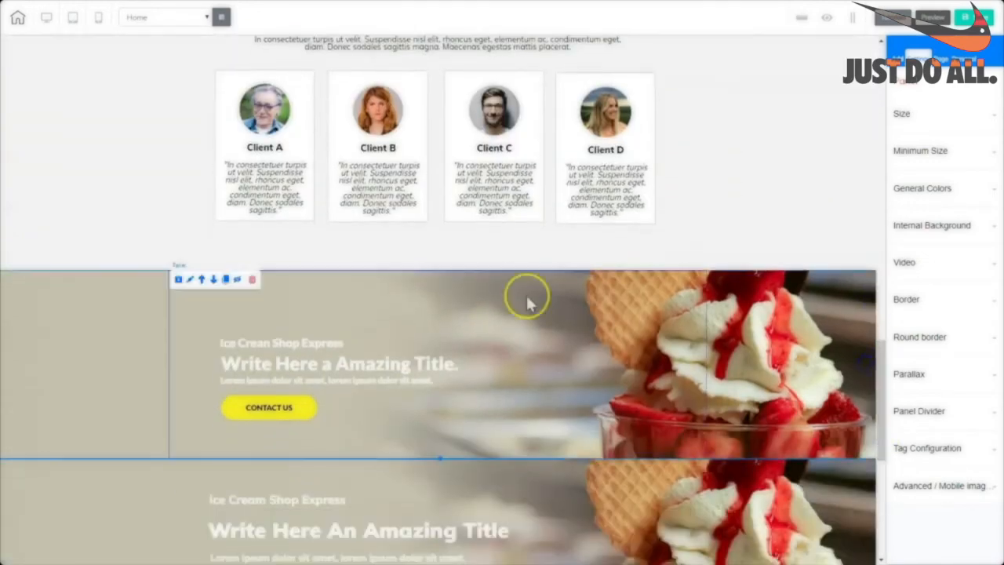
click(252, 279)
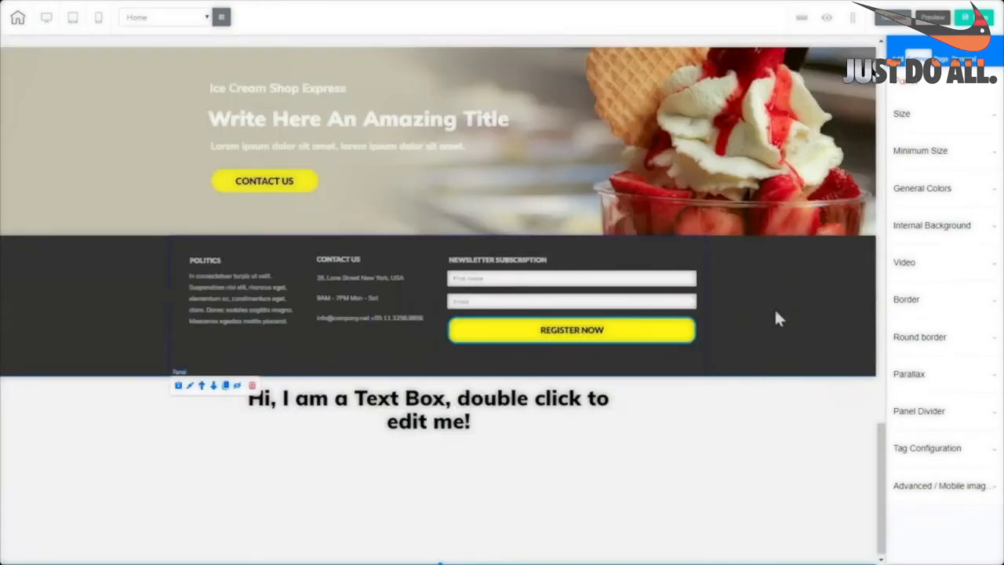
Delete the placeholder text box and confirm the deletion.
click(449, 400)
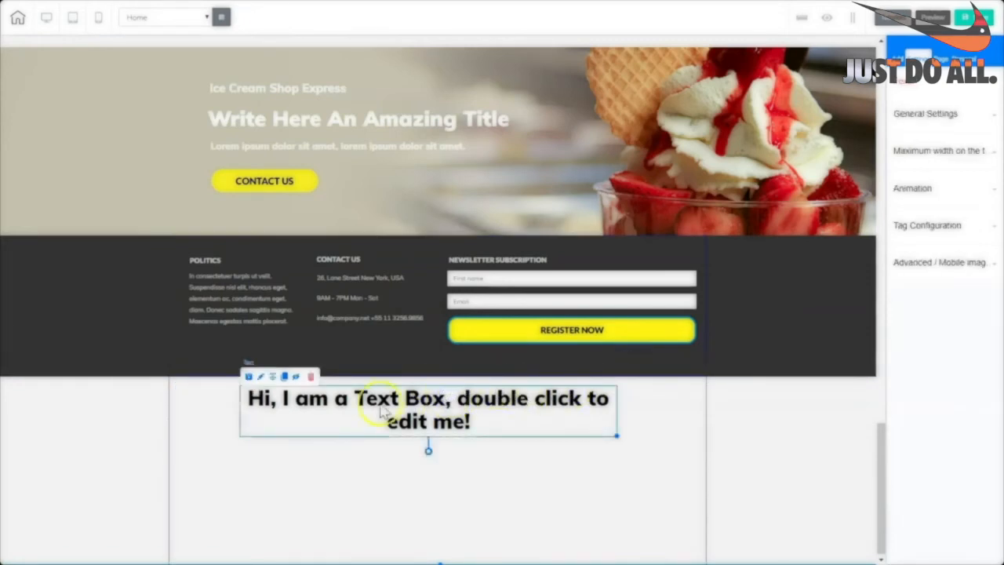
click(311, 377)
click(541, 294)
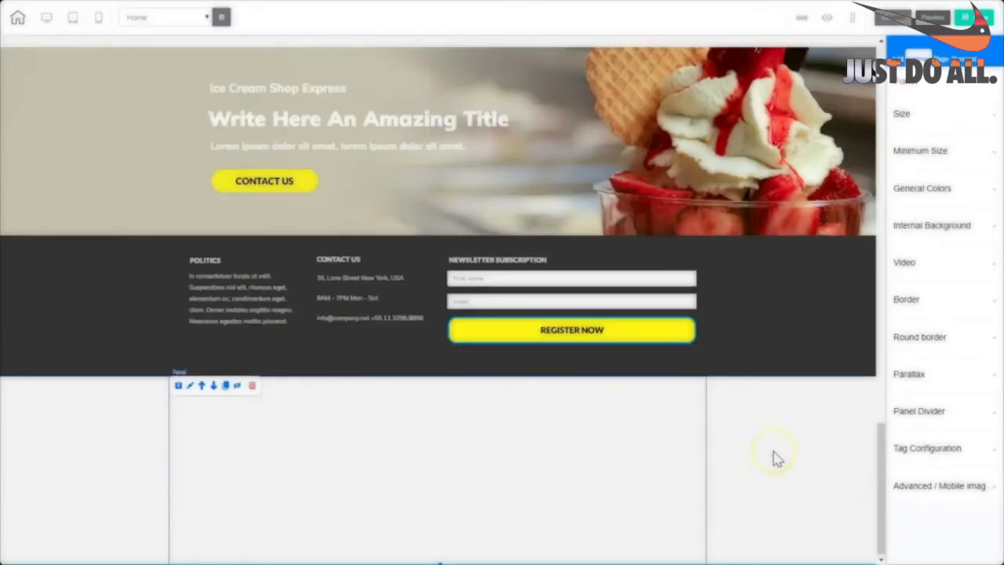
Give the empty bottom panel a dark grey background.
click(923, 196)
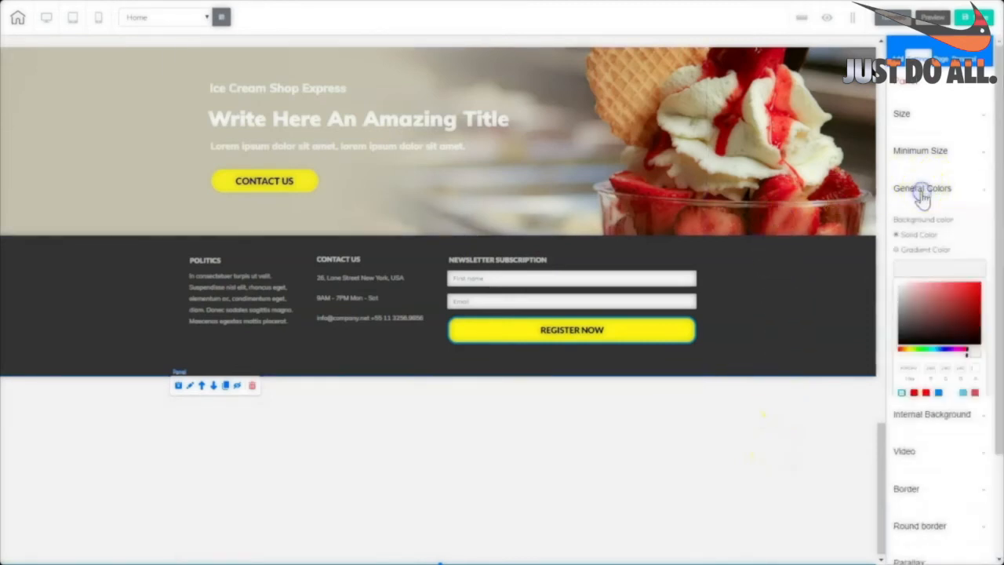
click(933, 271)
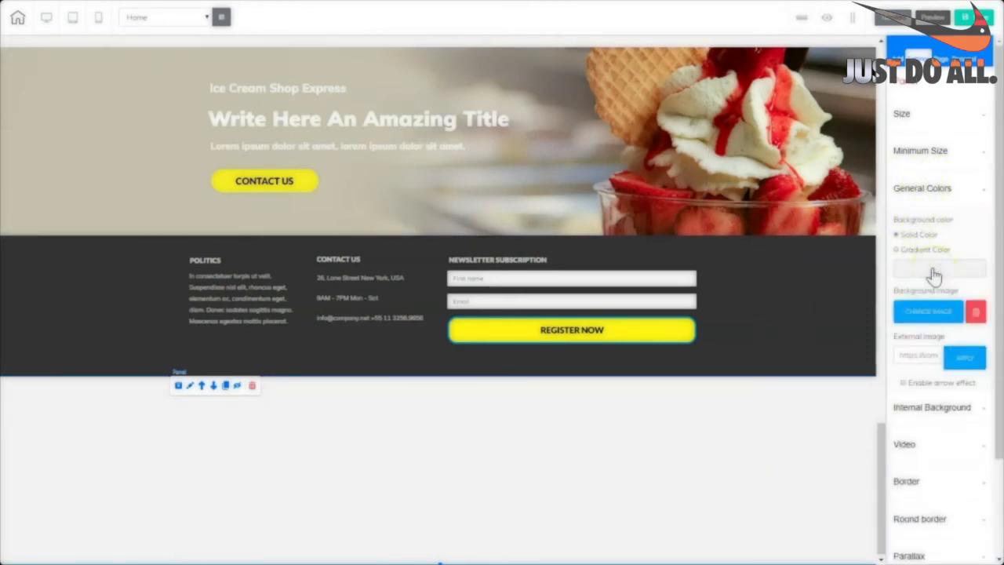
click(933, 273)
click(902, 326)
drag(902, 330, 903, 338)
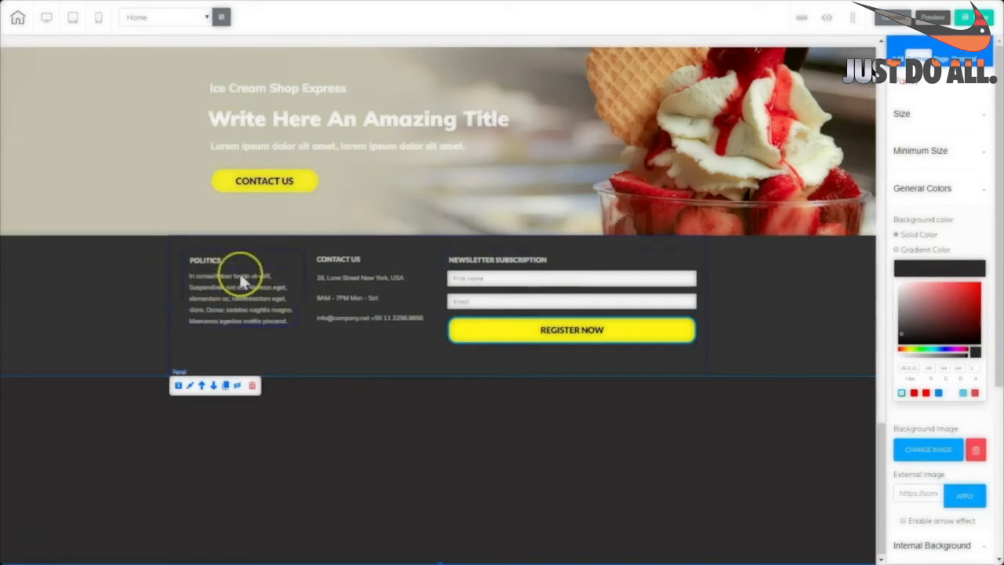
Place a new box in the dark panel and shrink it to a narrow column.
click(897, 59)
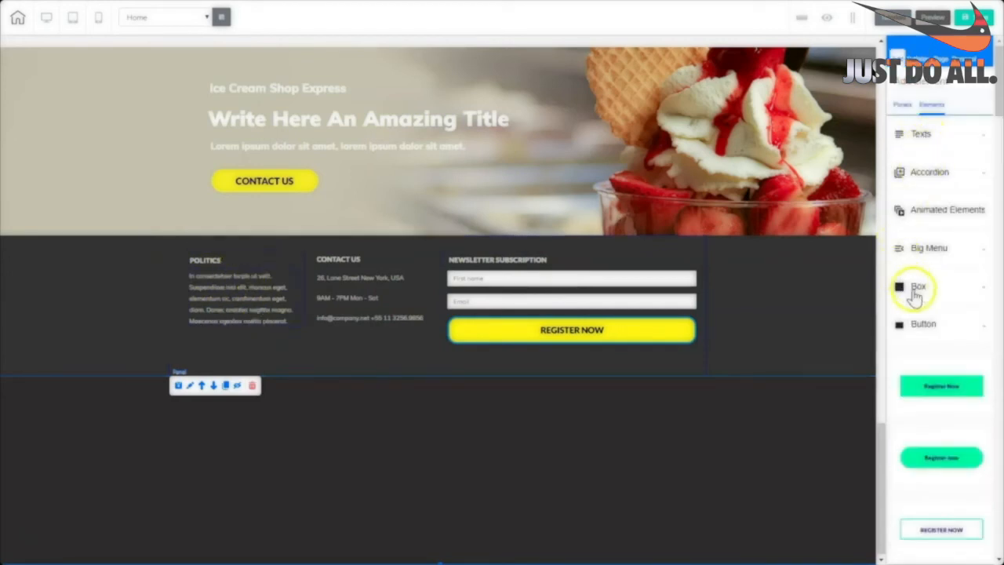
click(918, 288)
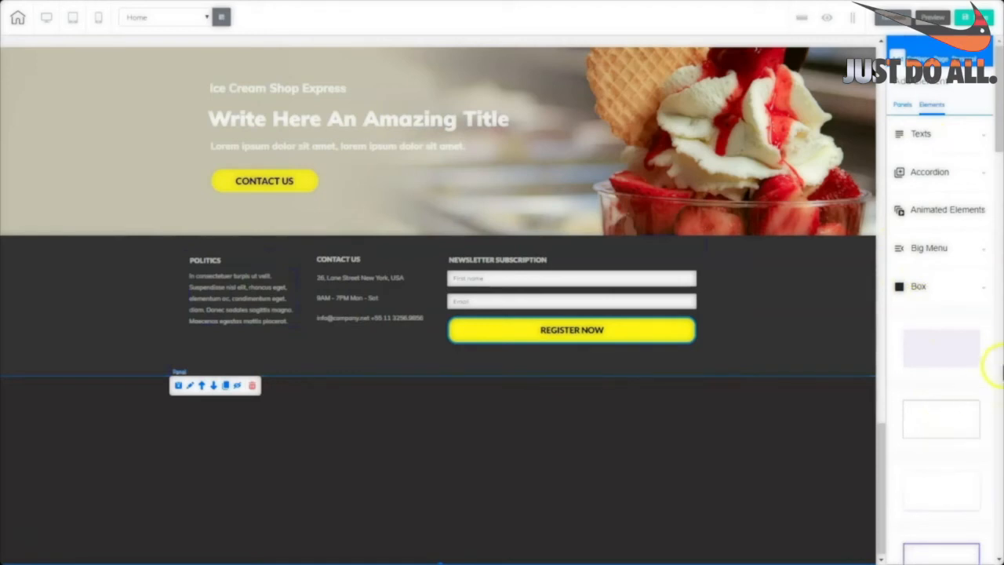
drag(941, 348, 251, 463)
drag(366, 486, 297, 547)
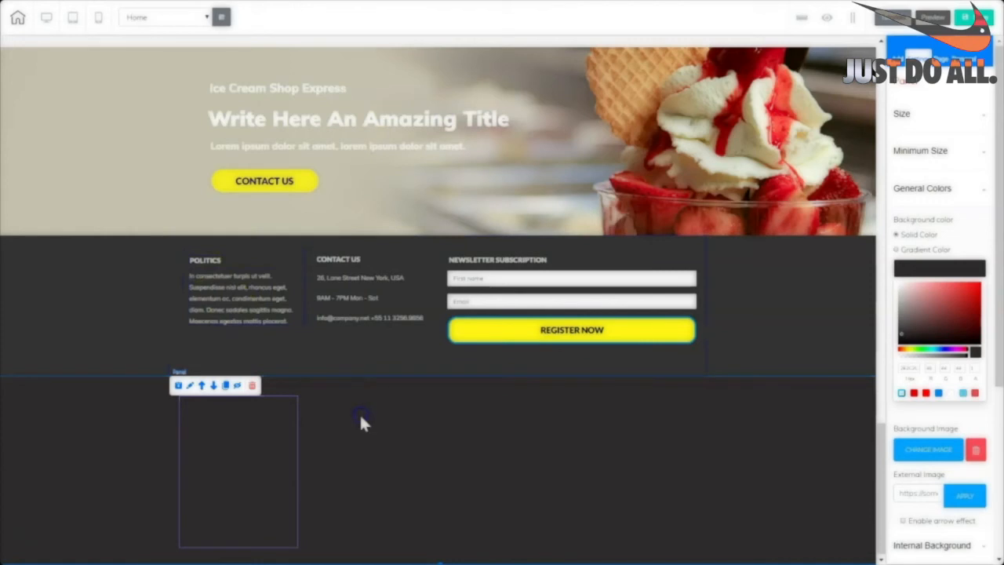
Add a Title H6 heading reading POLITICS and move it into the box.
click(932, 104)
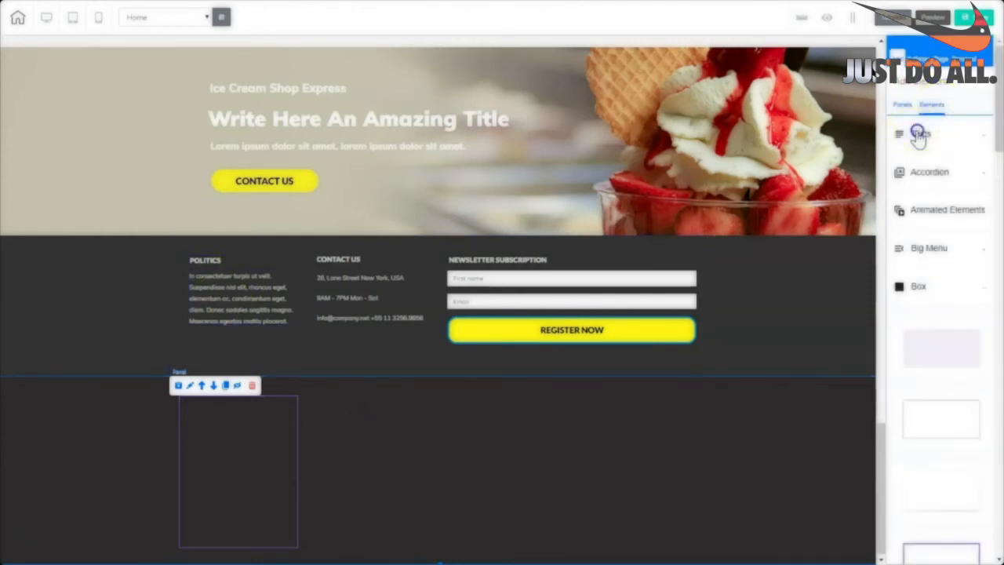
click(919, 135)
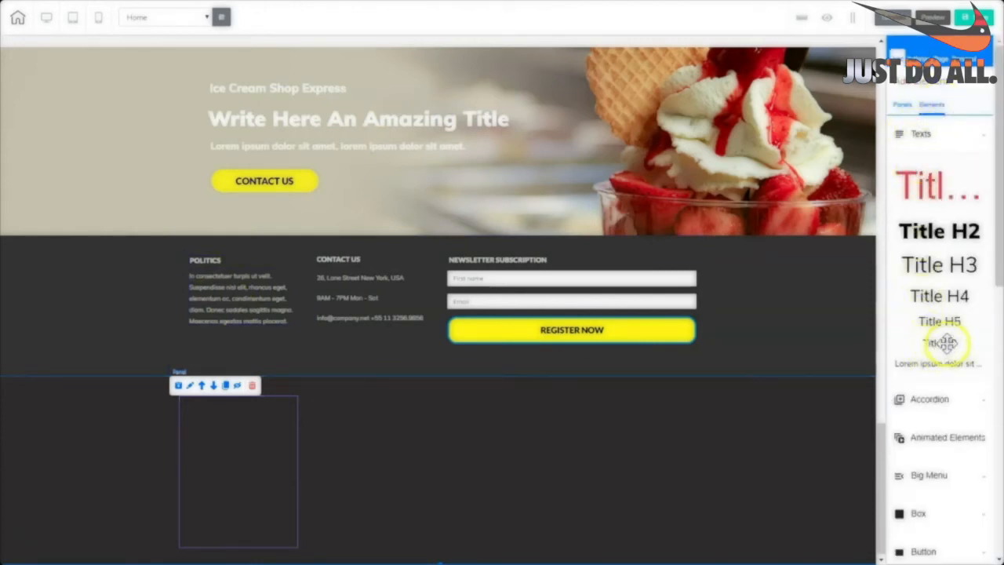
drag(940, 342, 410, 424)
click(477, 410)
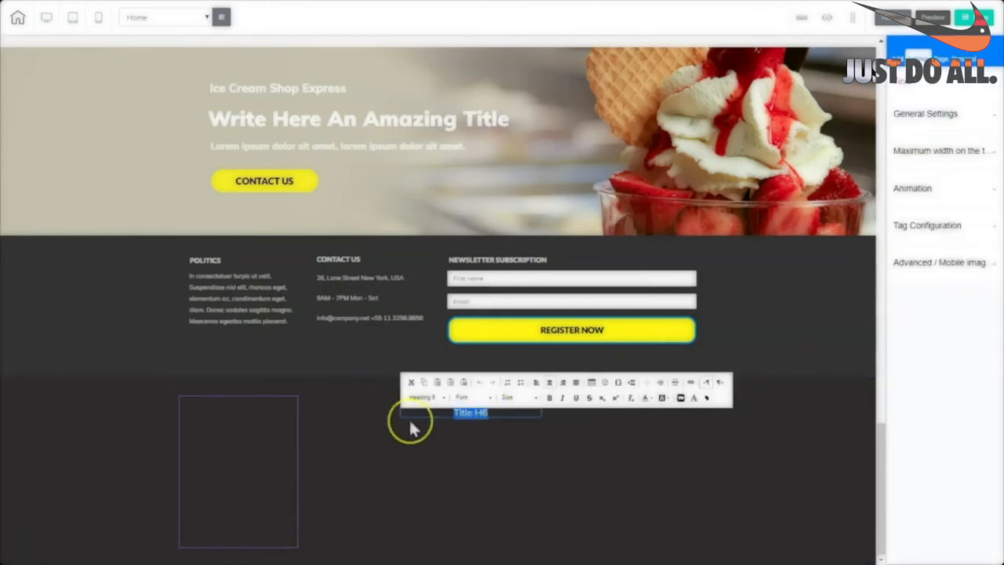
text(POLITICS)
drag(496, 412, 422, 414)
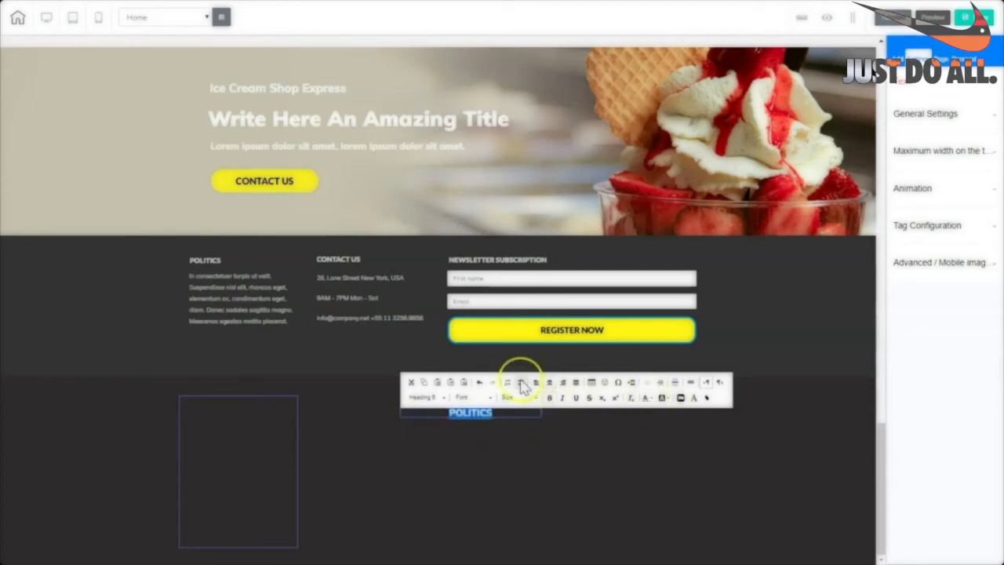
click(460, 419)
drag(460, 419, 245, 420)
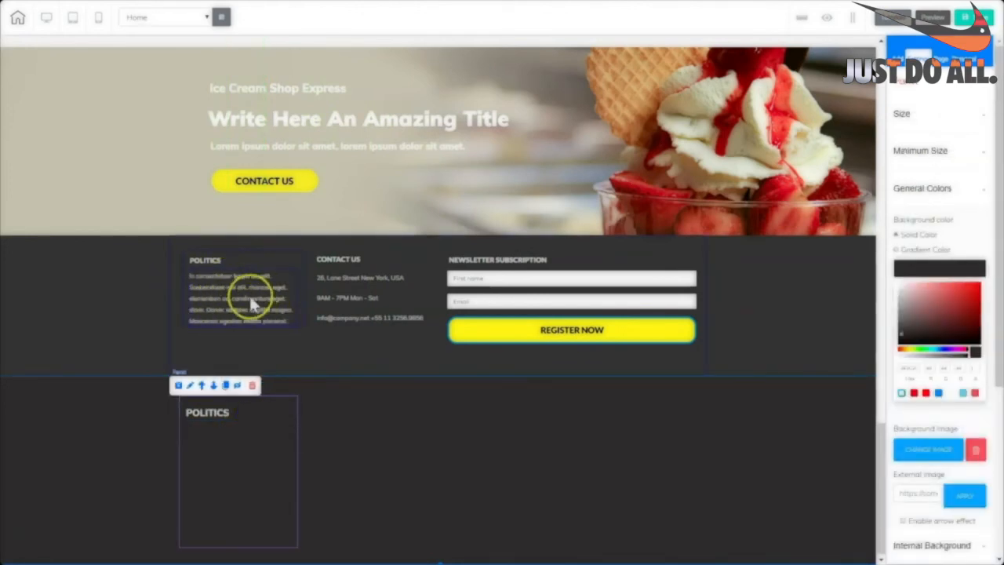
Add a coloured paragraph to the dark panel containing the copied Politics footer text.
double_click(252, 295)
key(ctrl+c)
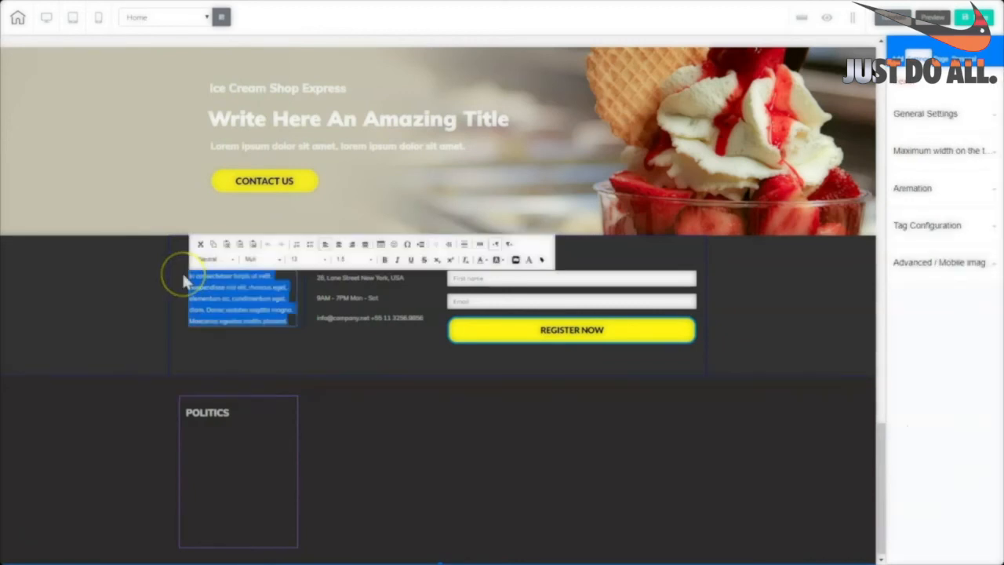
click(264, 402)
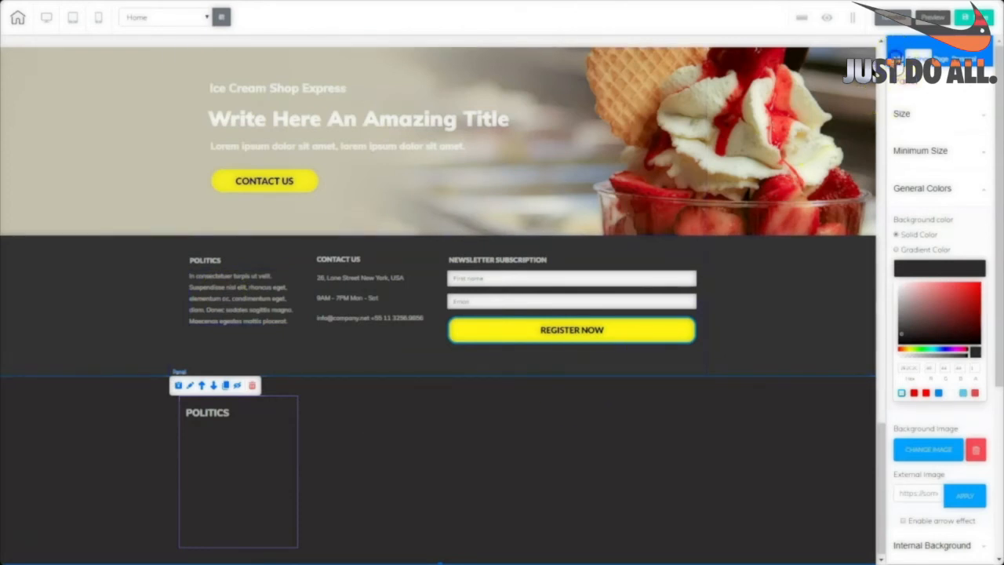
click(897, 53)
click(932, 104)
drag(928, 369, 483, 431)
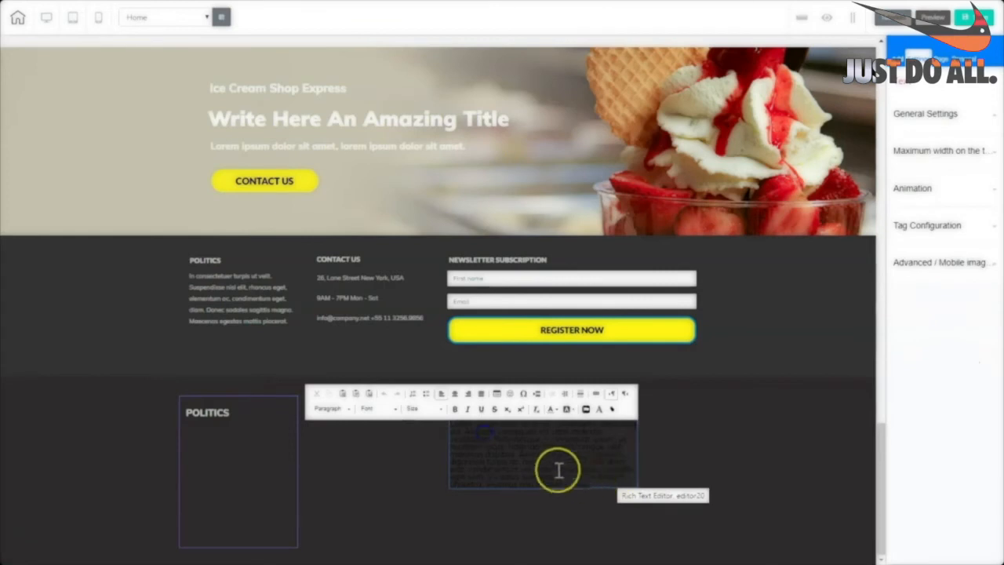
triple_click(526, 457)
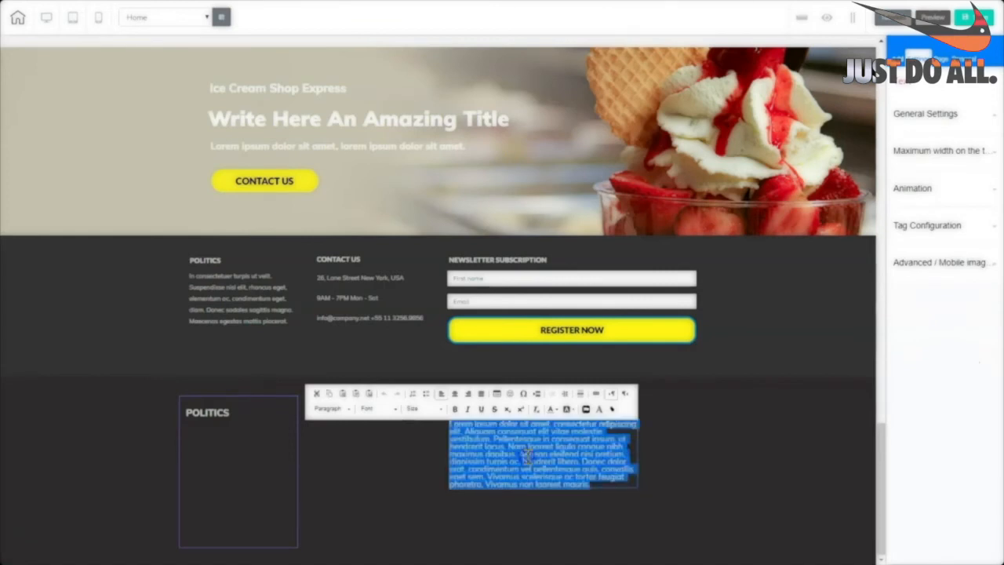
click(555, 409)
click(588, 458)
key(ctrl+v)
click(606, 469)
click(579, 445)
Narrow the paragraph, place it under the POLITICS heading, and shorten the box.
drag(635, 457, 286, 532)
drag(232, 468, 231, 456)
drag(296, 545, 294, 509)
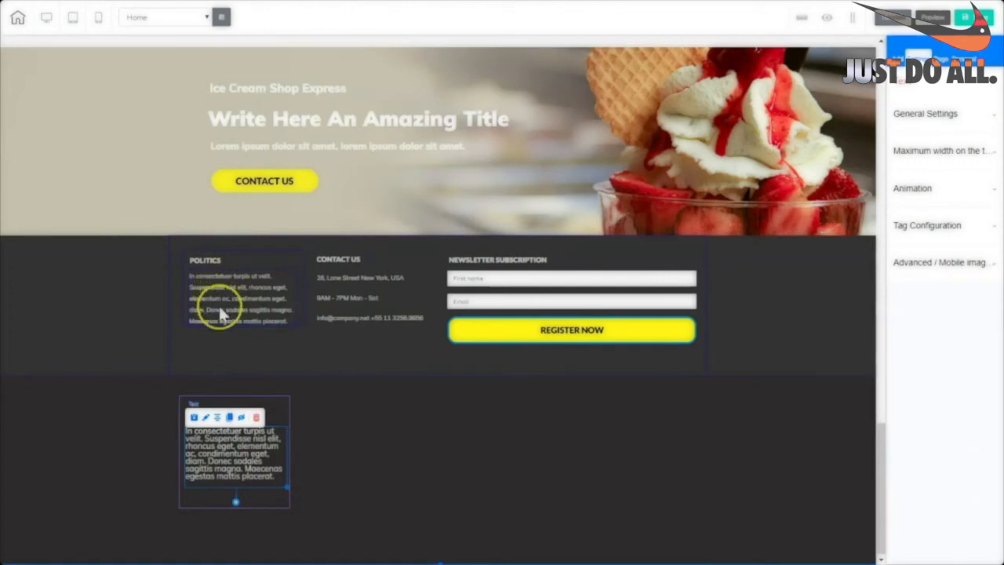
double_click(234, 461)
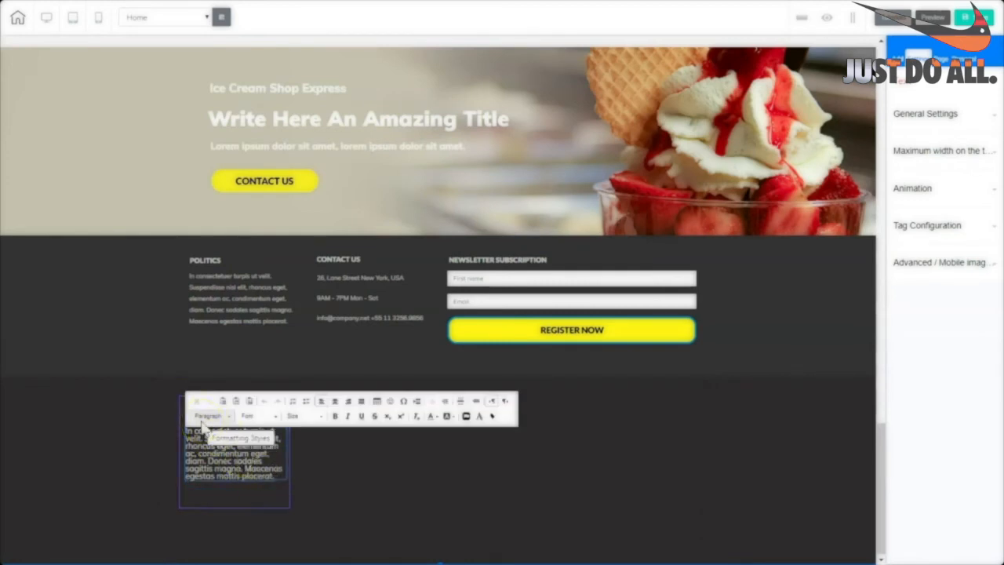
click(371, 468)
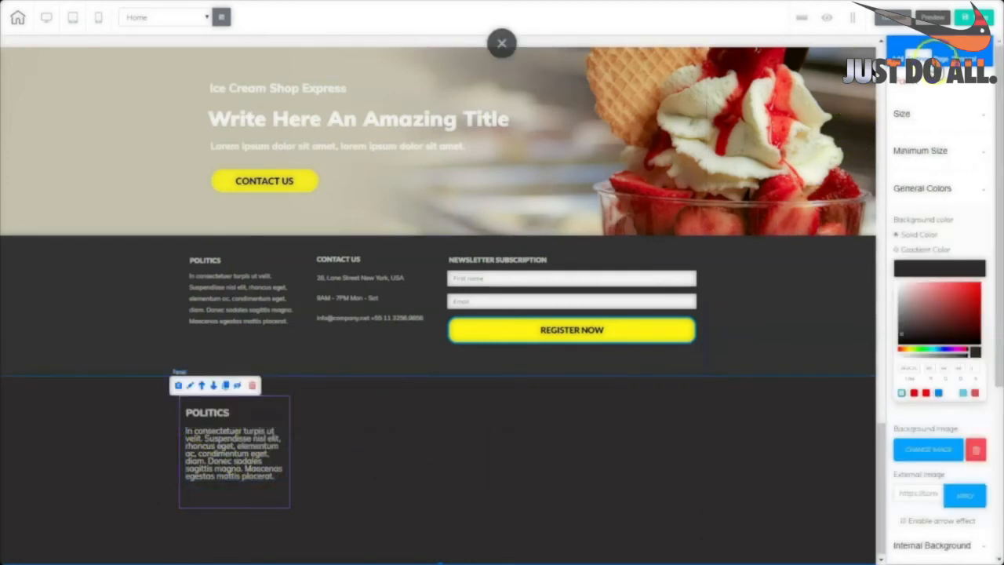
Raise the site paragraph line height to 1.4 and realign the heading and paragraph.
click(939, 64)
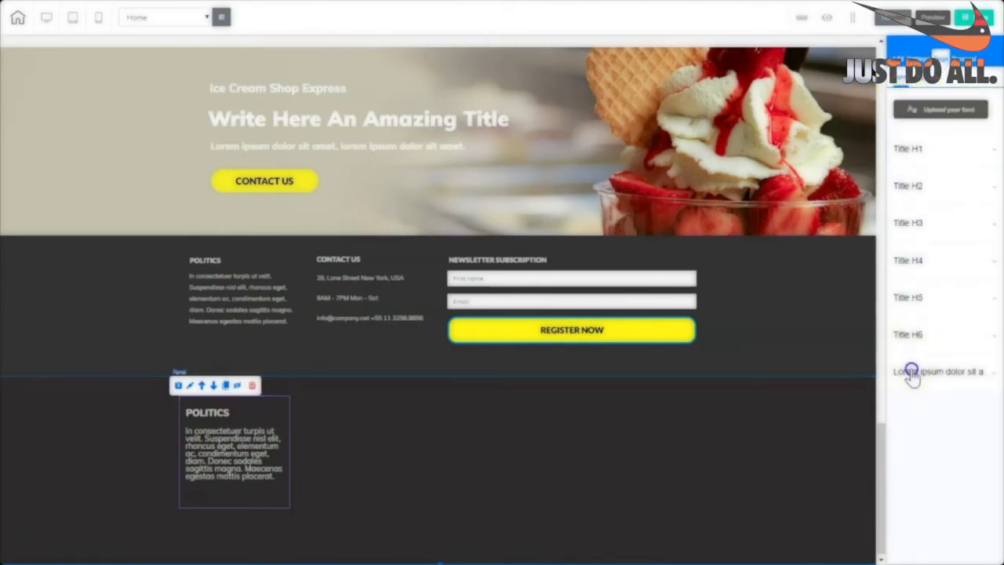
click(910, 372)
scroll(941, 470, down, 3)
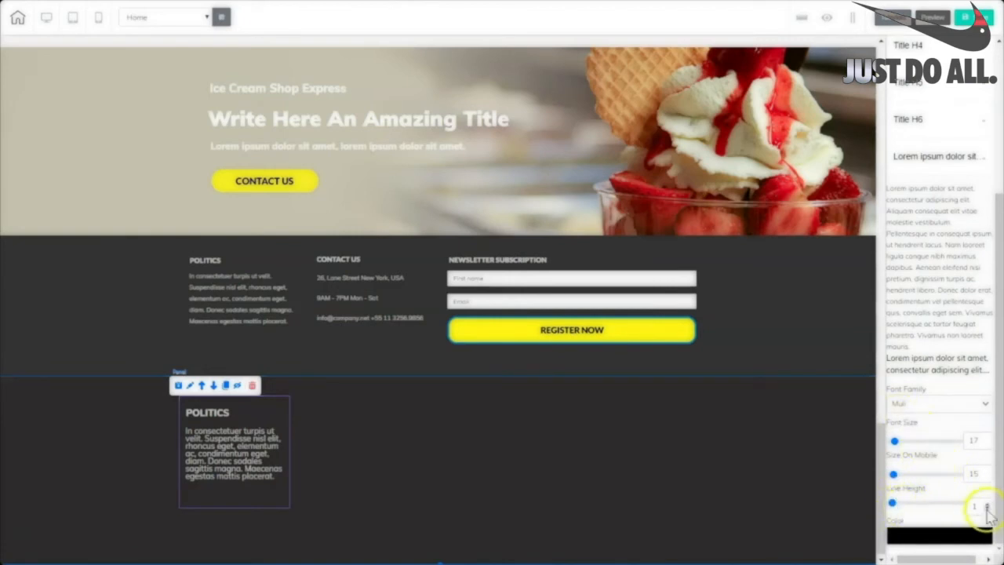
click(989, 506)
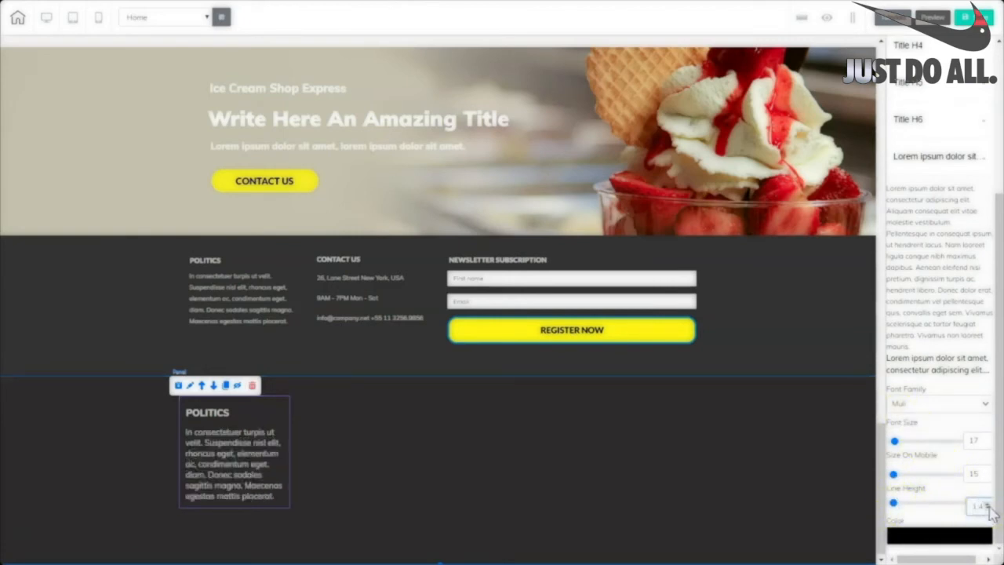
click(369, 471)
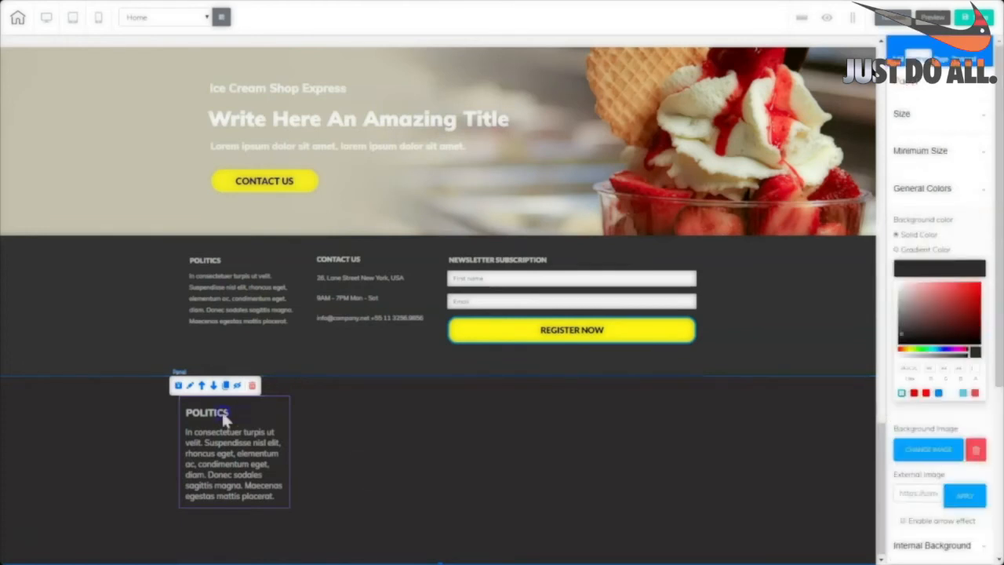
click(223, 414)
drag(243, 414, 242, 408)
drag(244, 467, 245, 468)
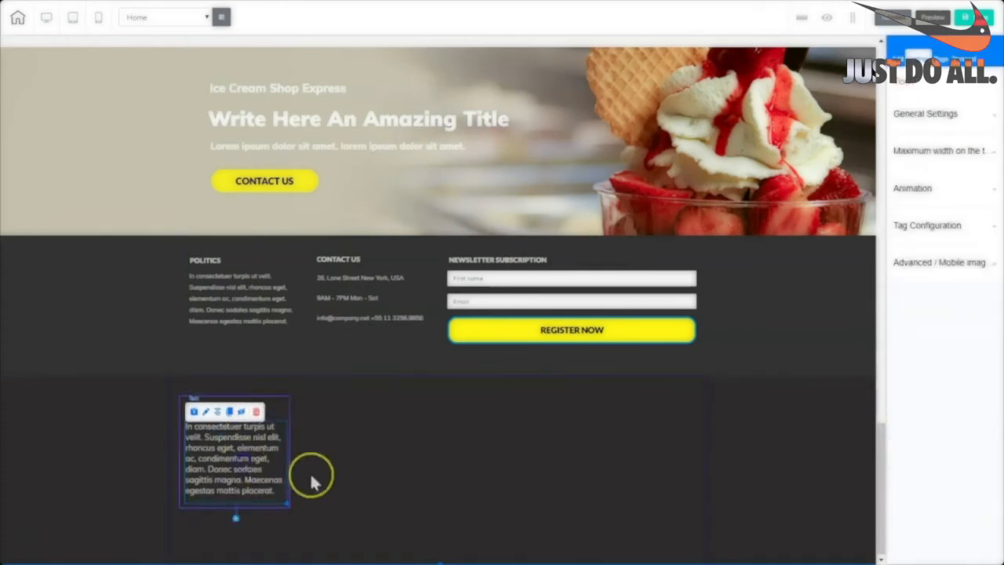
Set the POLITICS box border width to 0 and style to none.
click(345, 439)
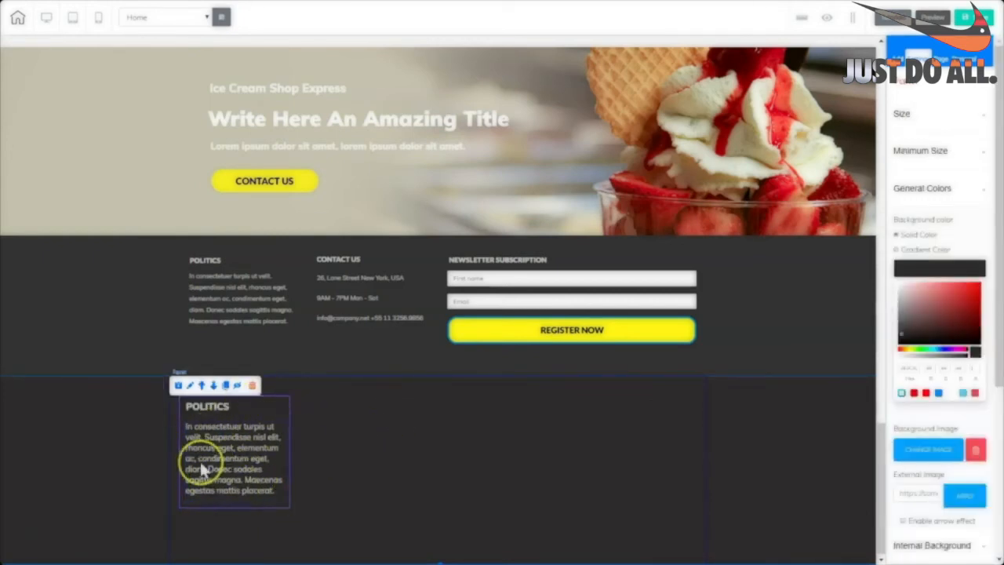
click(286, 508)
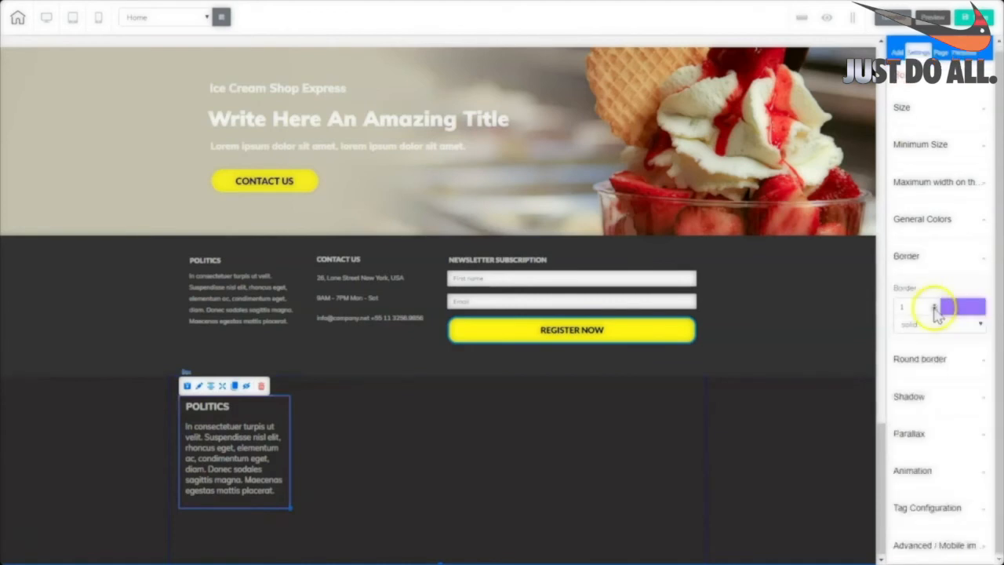
click(935, 309)
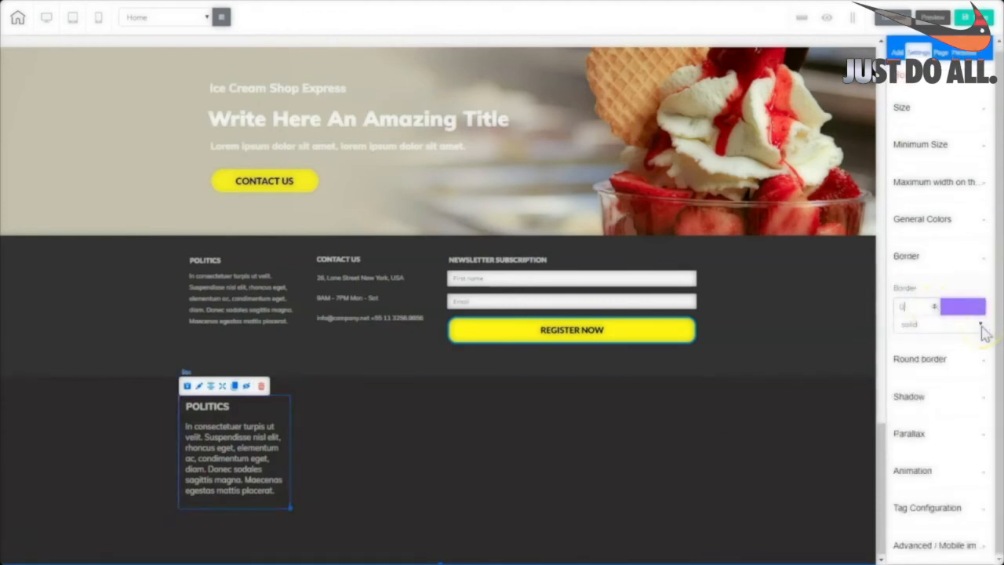
click(285, 505)
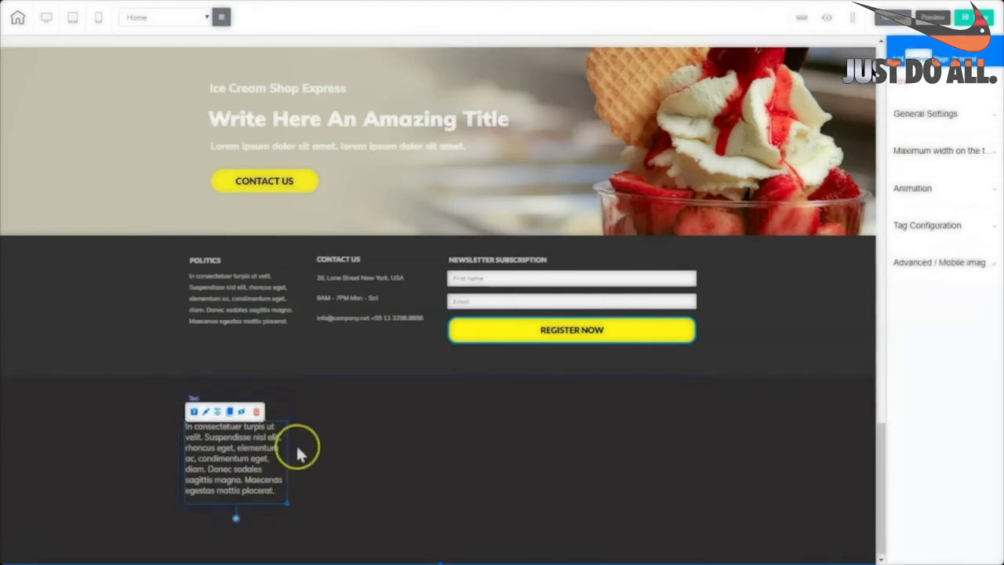
click(295, 436)
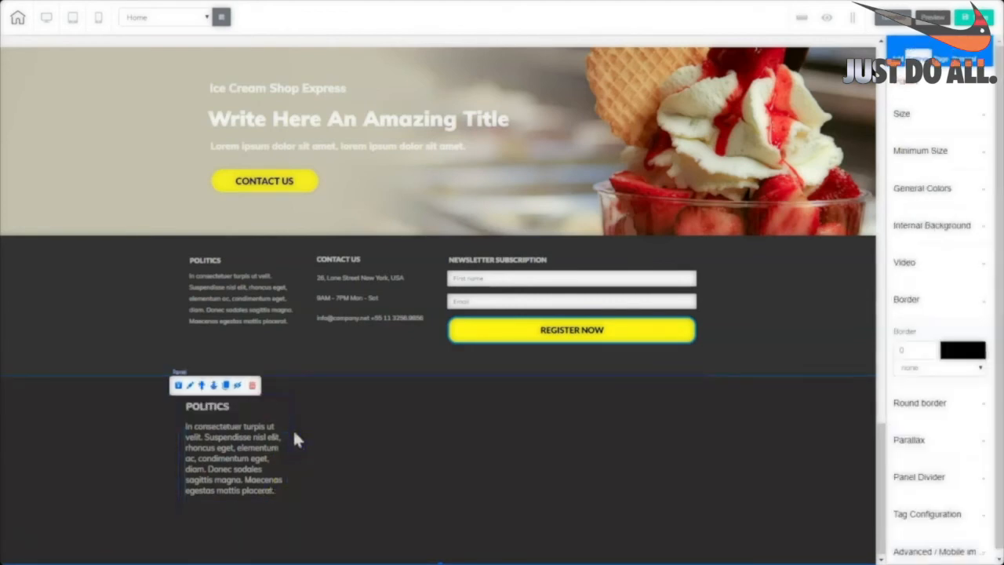
click(284, 411)
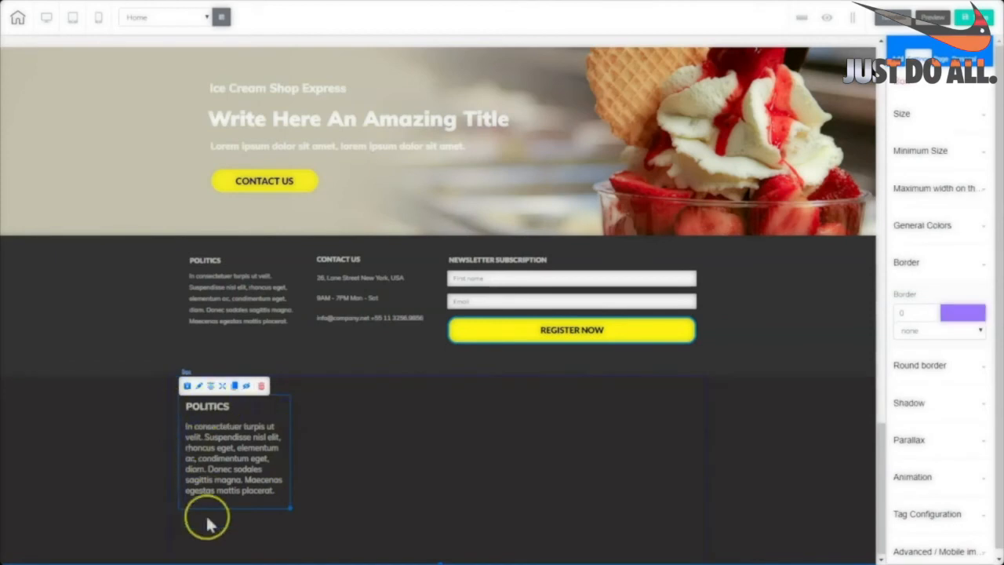
Move the POLITICS box left and copy the three existing contact detail lines.
drag(231, 385, 410, 408)
click(387, 450)
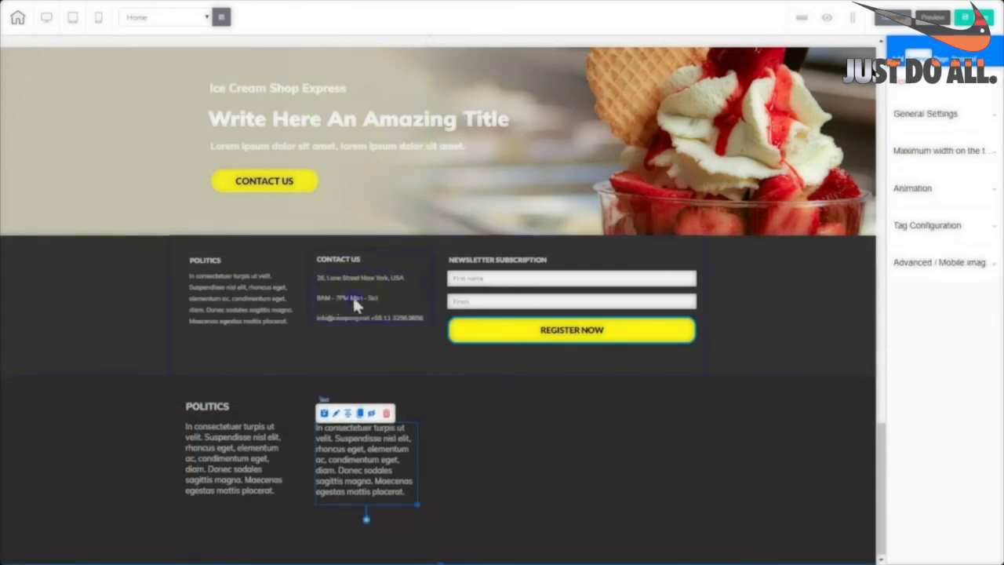
double_click(356, 305)
drag(424, 319, 306, 272)
right_click(332, 298)
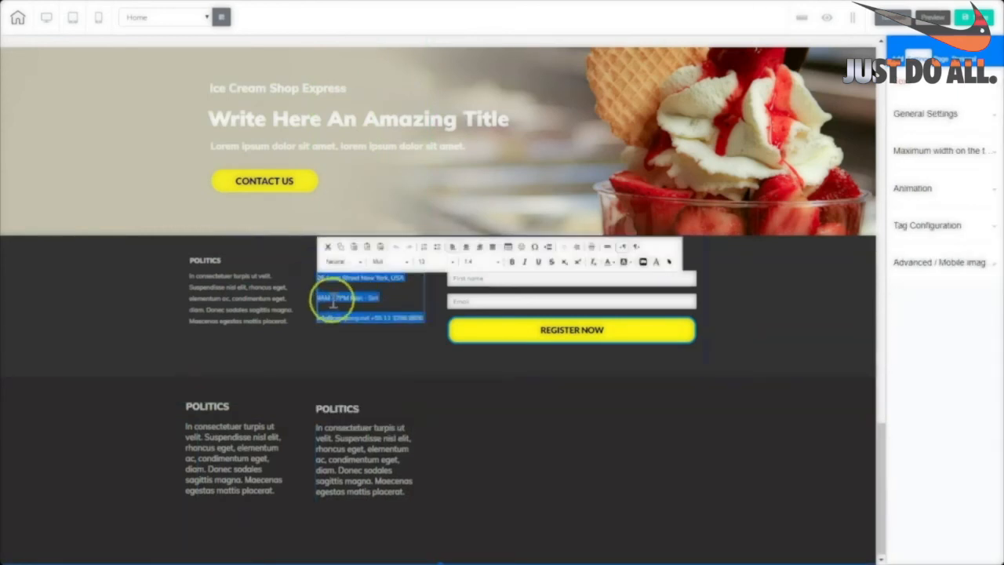
click(348, 321)
click(353, 462)
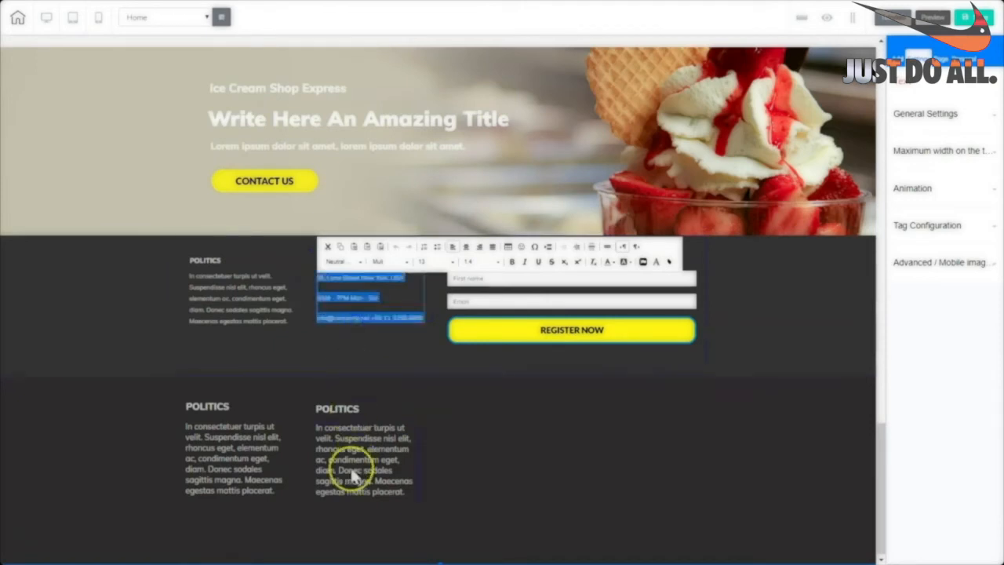
Paste the contact lines over the second column's placeholder paragraph.
click(349, 445)
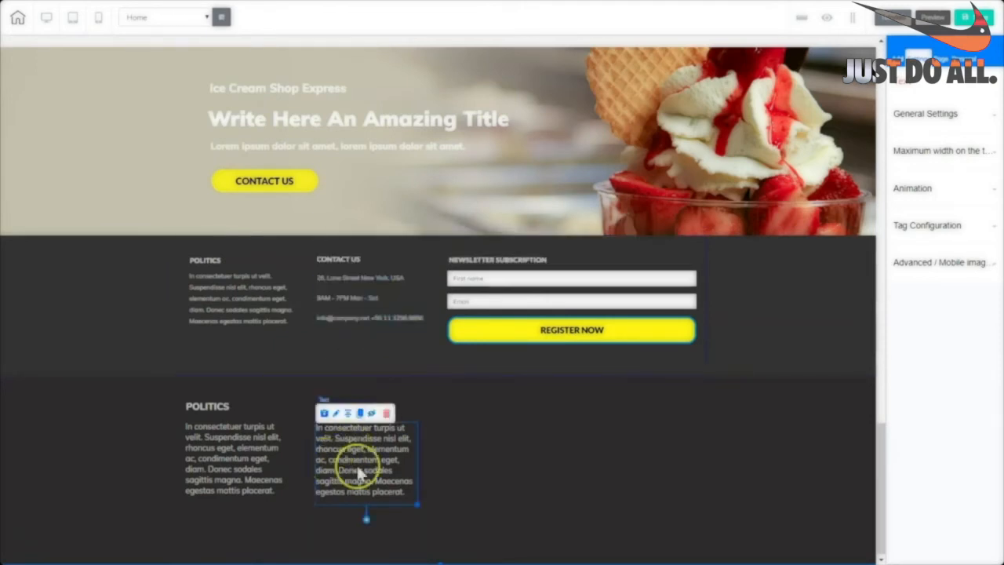
double_click(357, 470)
triple_click(356, 469)
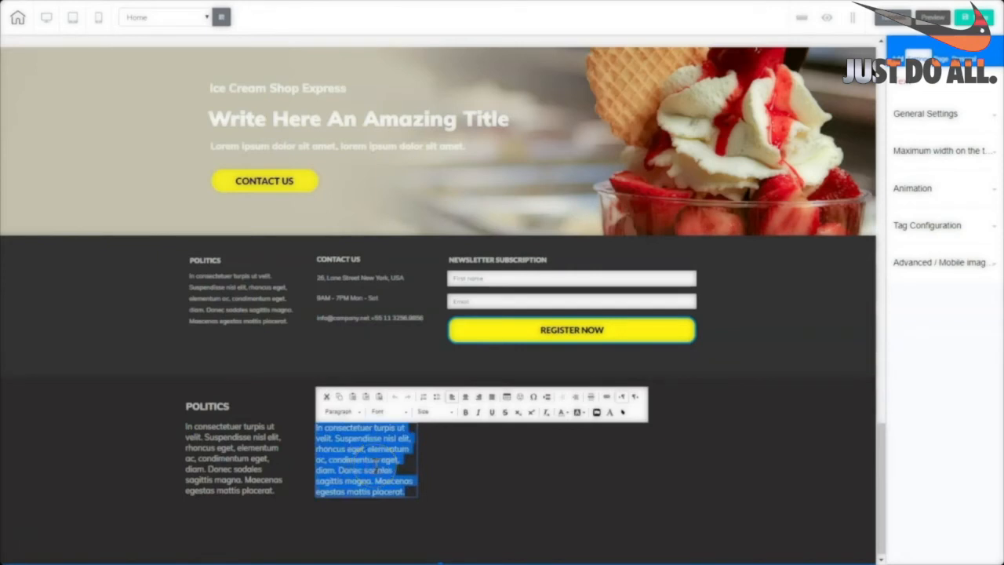
key(ctrl+v)
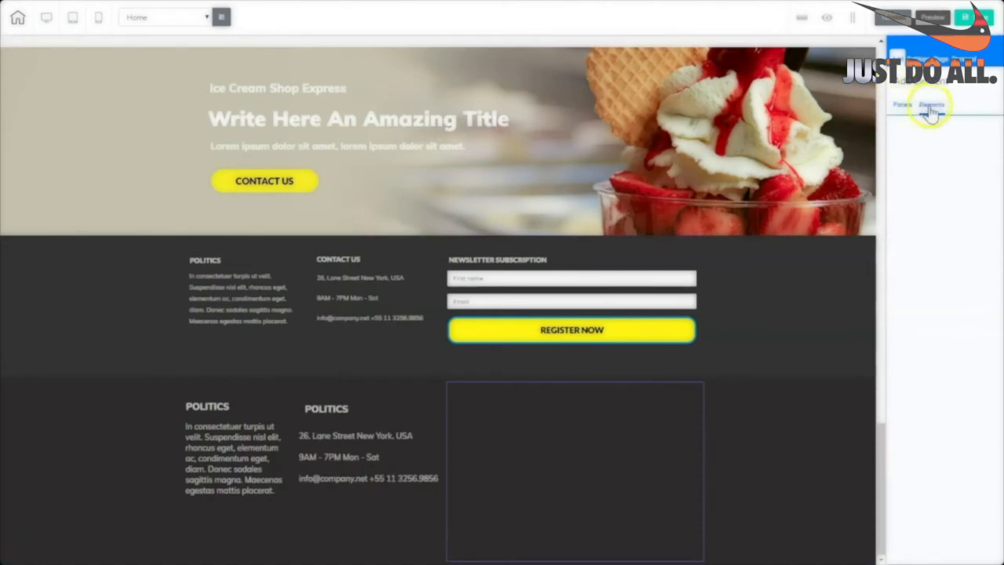
Add the Email Marketing form and start a new mailing list named 'Ice Cream Shop'.
click(930, 104)
scroll(994, 252, down, 5)
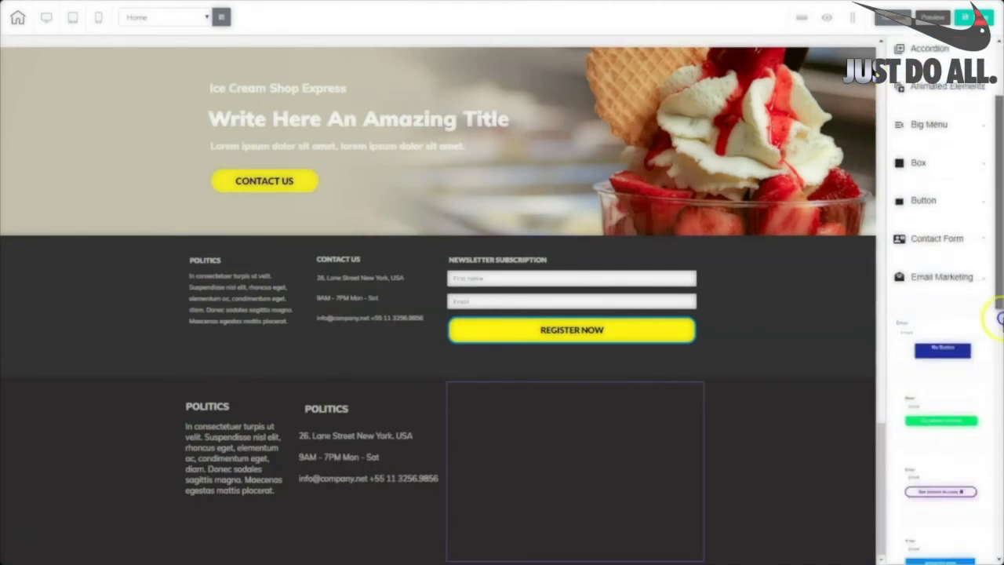
scroll(988, 184, up, 2)
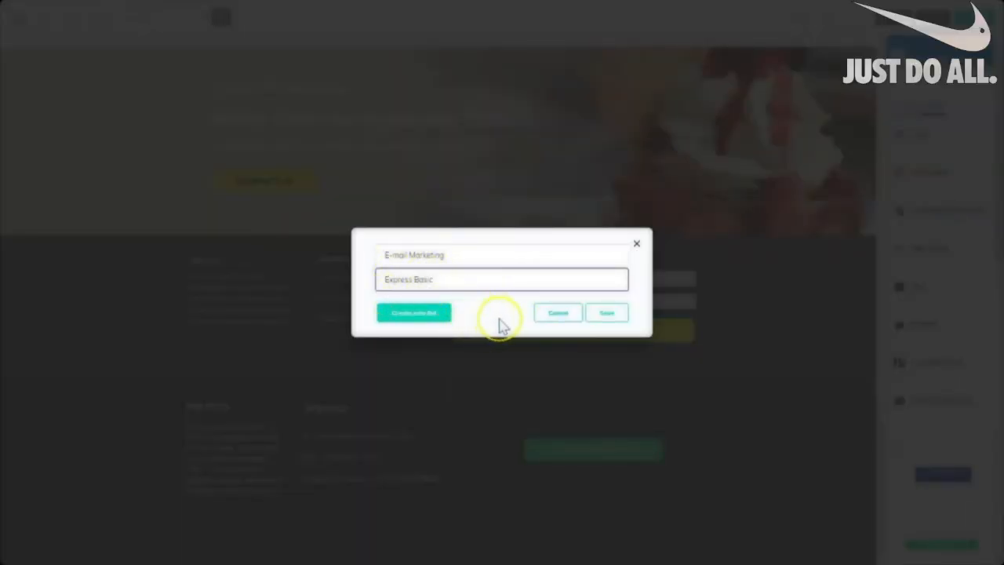
click(434, 313)
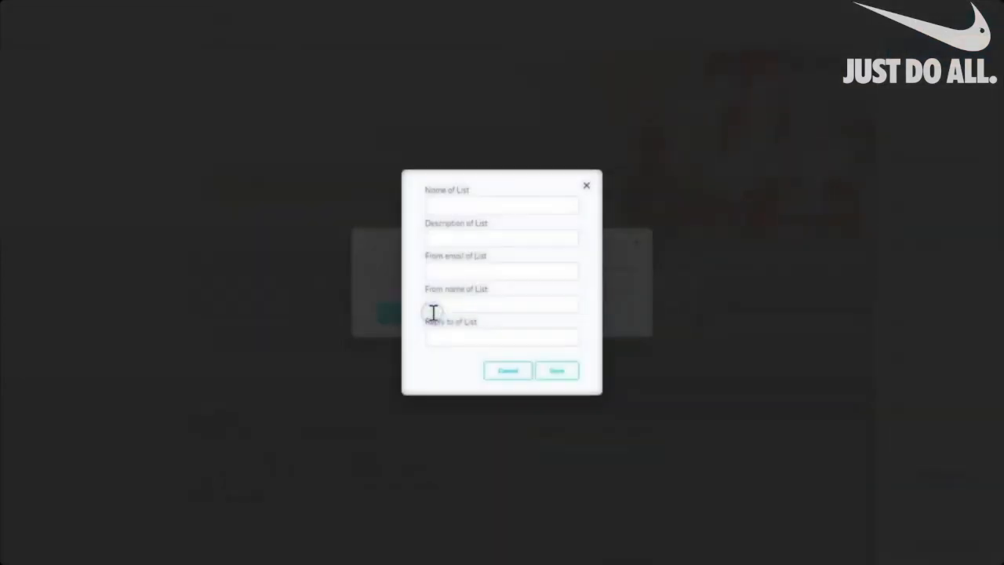
click(463, 207)
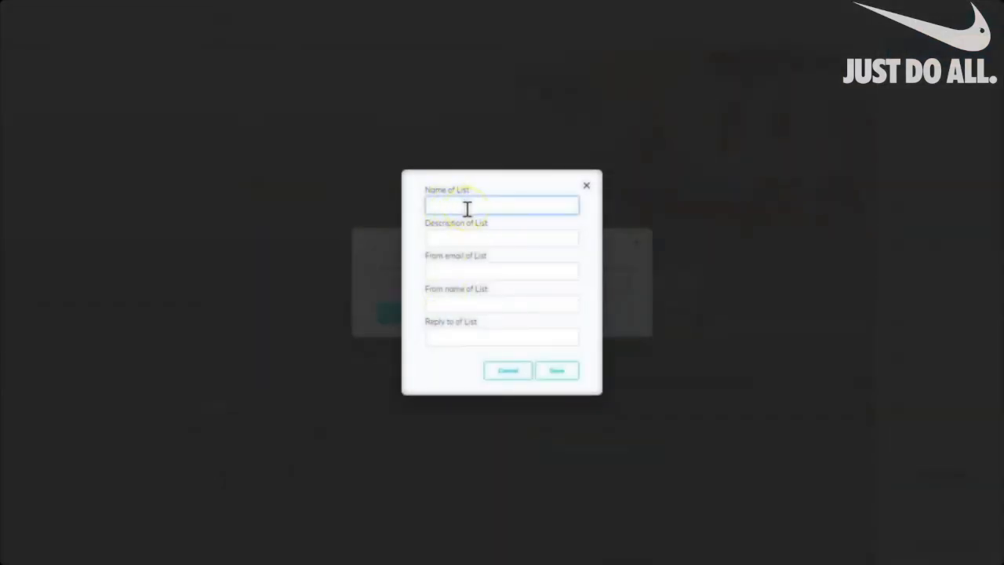
text(Ic)
text(e Cream Shop)
Fill in description 'Ice Cream Shop', sender email, sender name and reply-to, then save list and form.
key(ctrl+a)
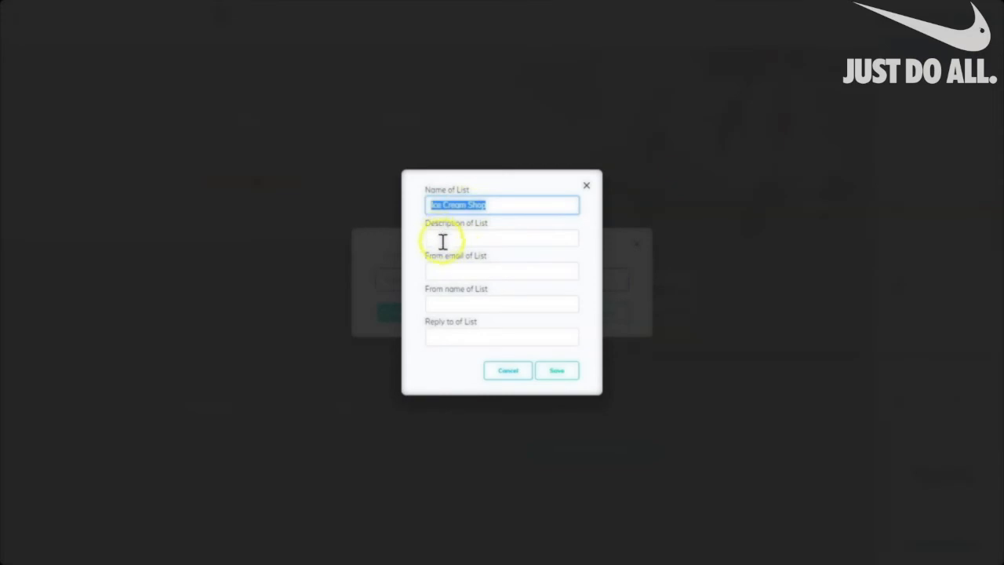
click(443, 239)
key(ctrl+v)
click(466, 270)
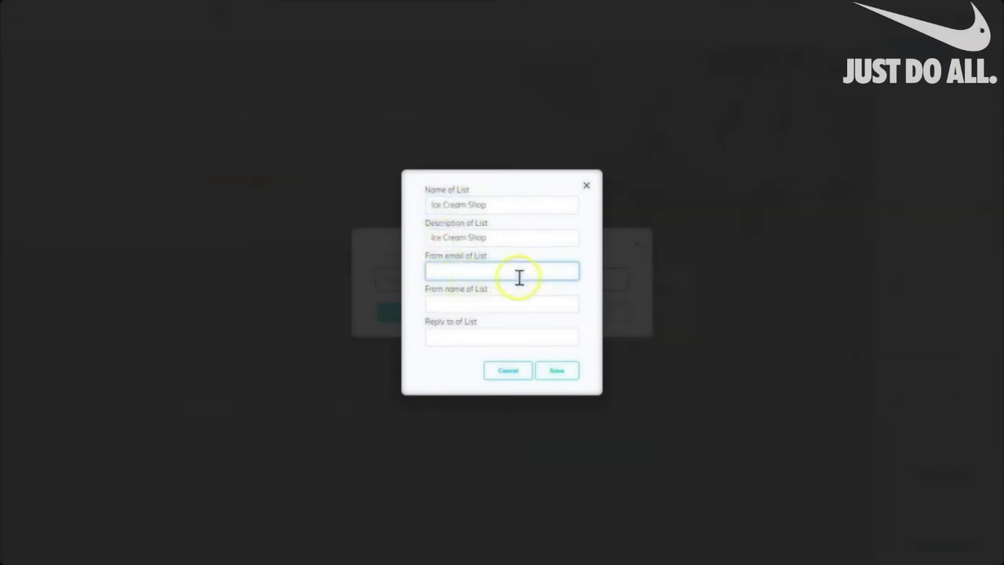
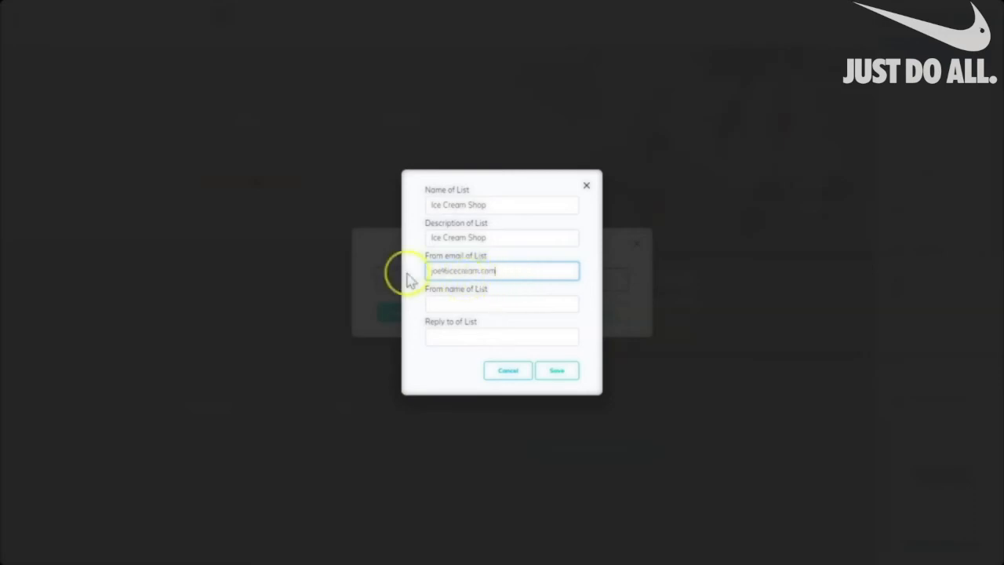
drag(436, 270, 553, 269)
key(ctrl+c)
click(497, 303)
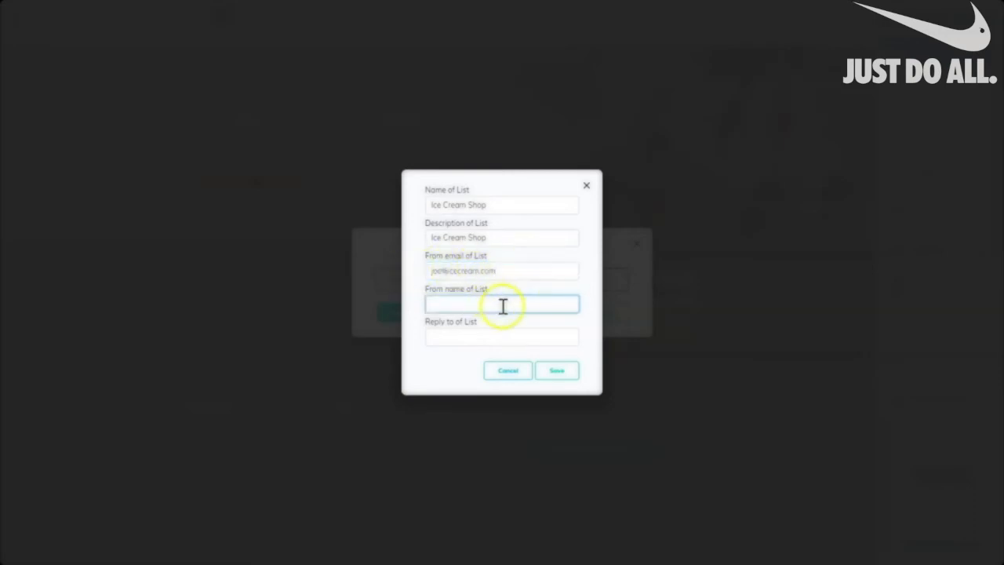
text(Joe Cool)
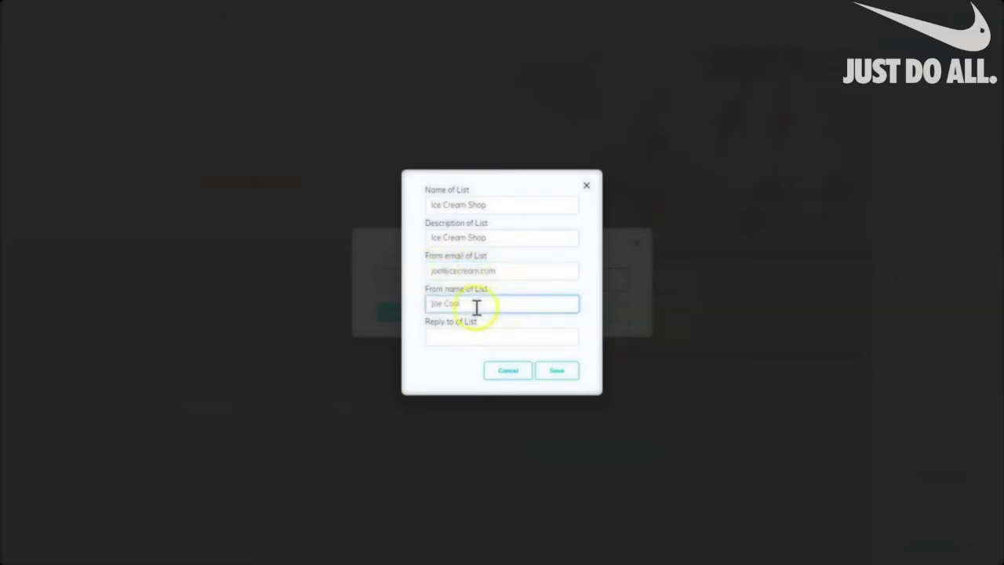
click(451, 344)
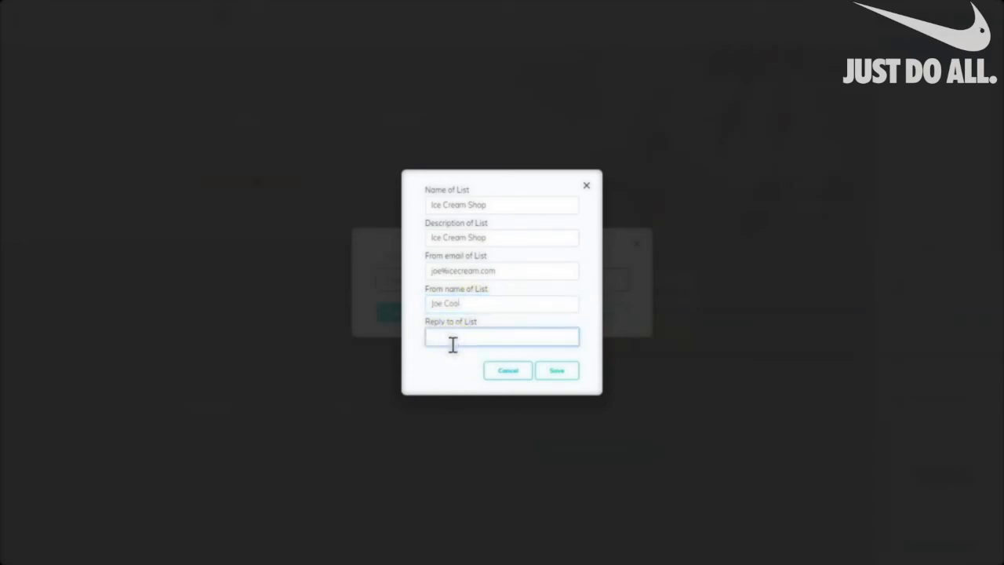
key(ctrl+v)
click(556, 370)
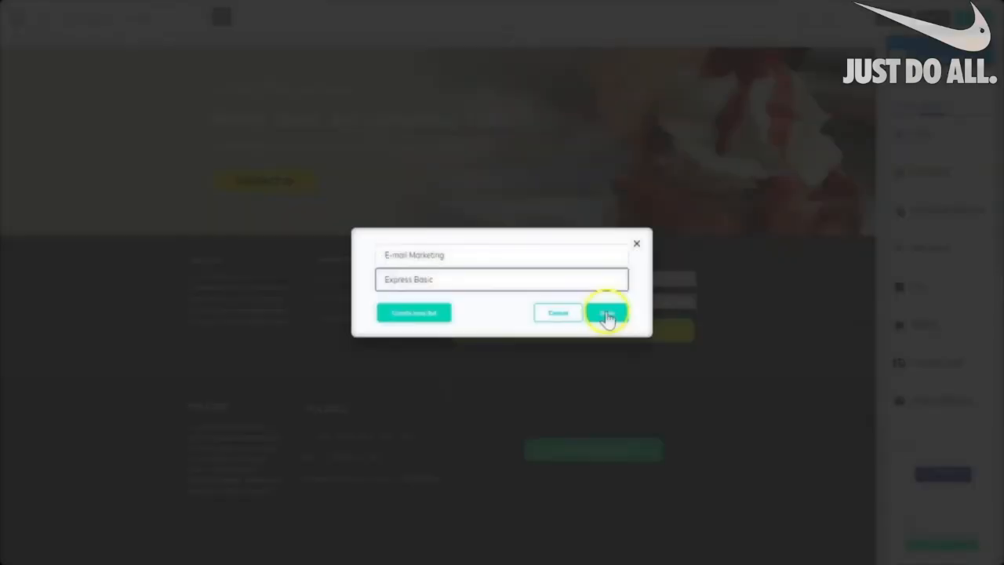
click(608, 313)
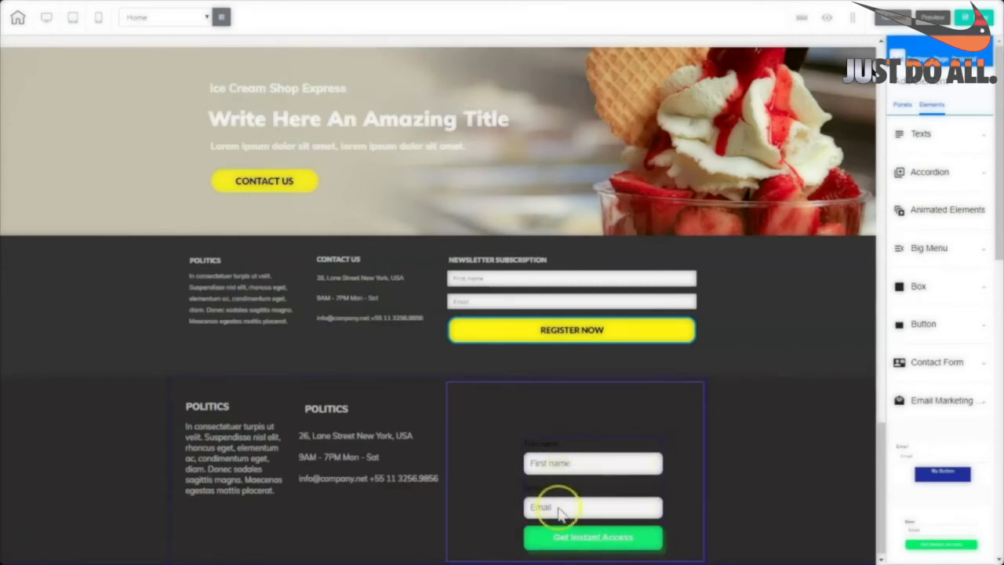
Move the new signup form left and widen it to fill its box.
click(627, 469)
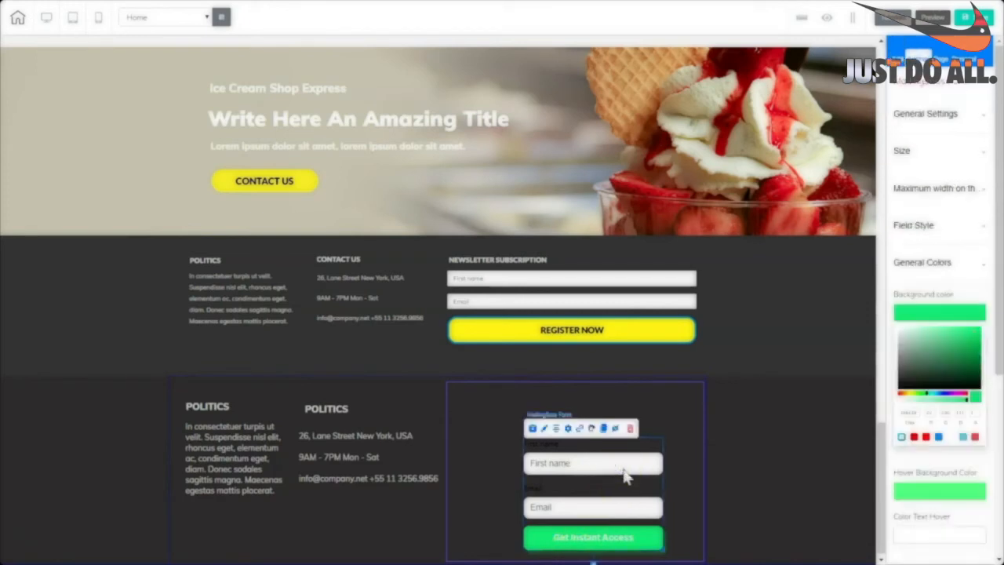
drag(628, 470, 556, 463)
drag(594, 541, 693, 541)
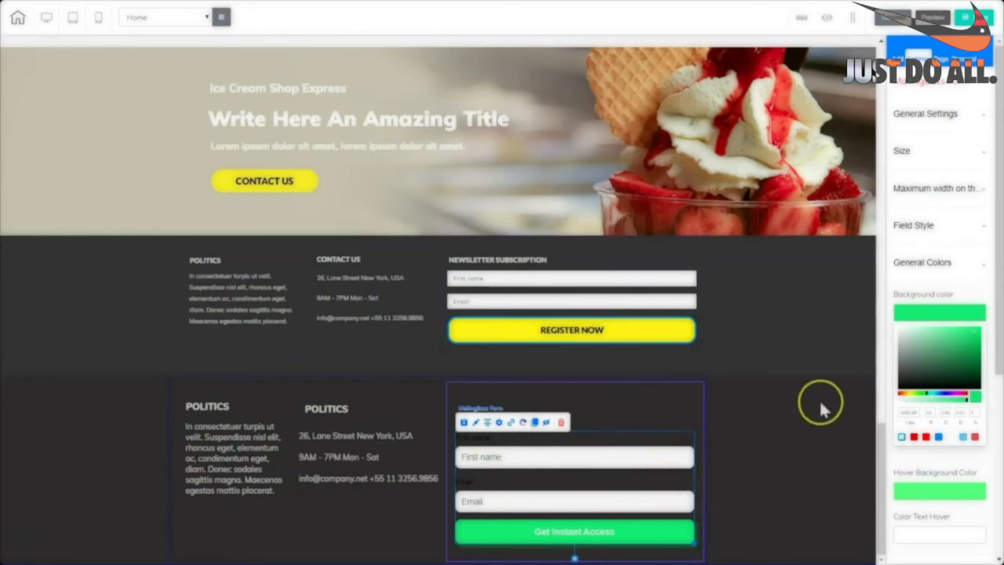
Set the form fields' corner rounding to 0 and make the input fields taller.
click(945, 114)
click(940, 332)
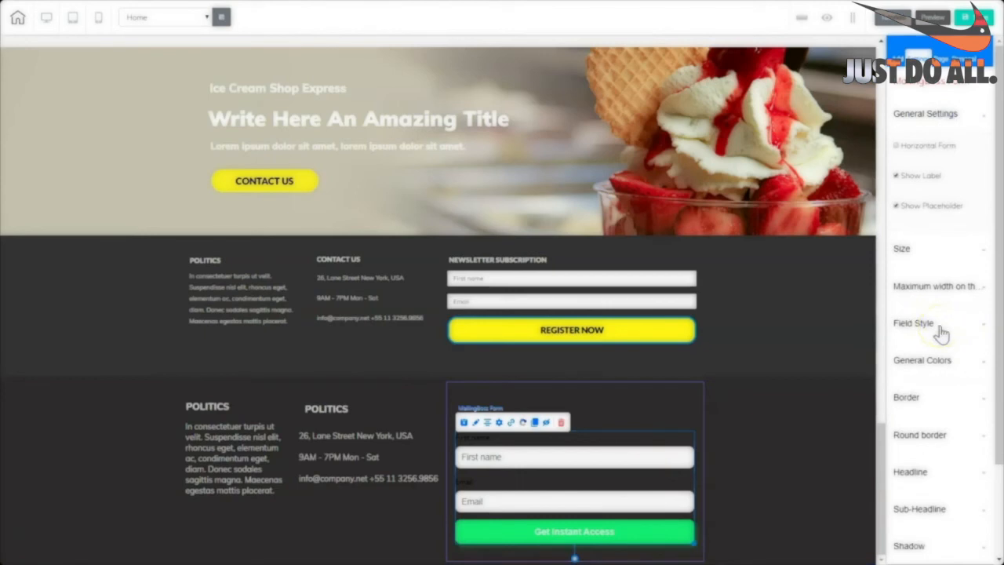
click(920, 357)
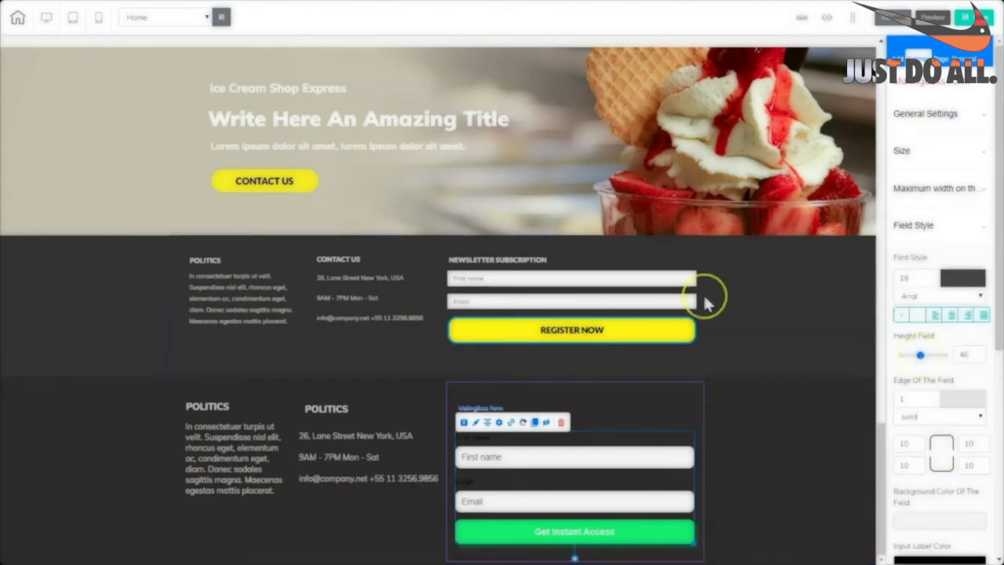
click(909, 443)
text(0)
click(911, 465)
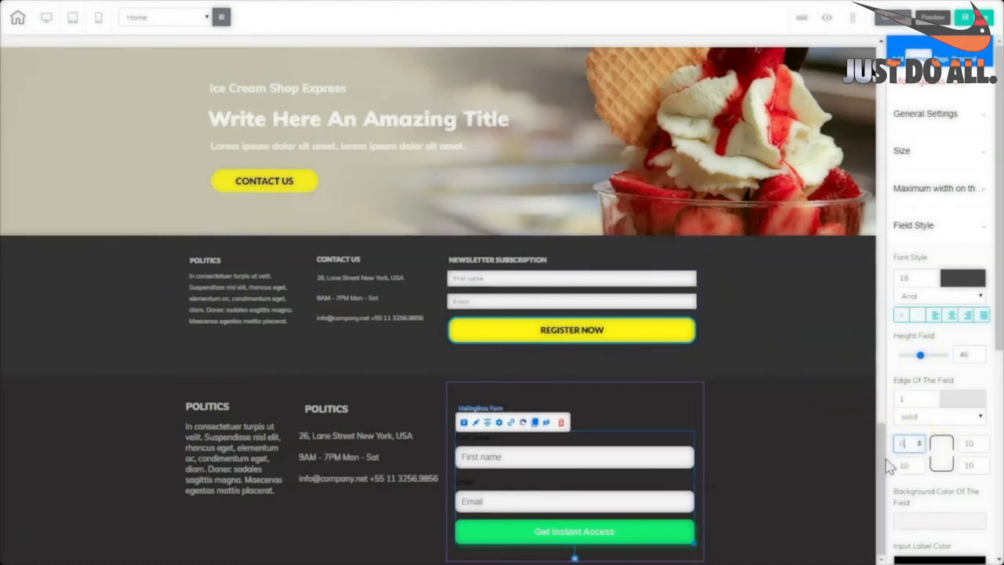
double_click(907, 466)
text(0)
double_click(977, 444)
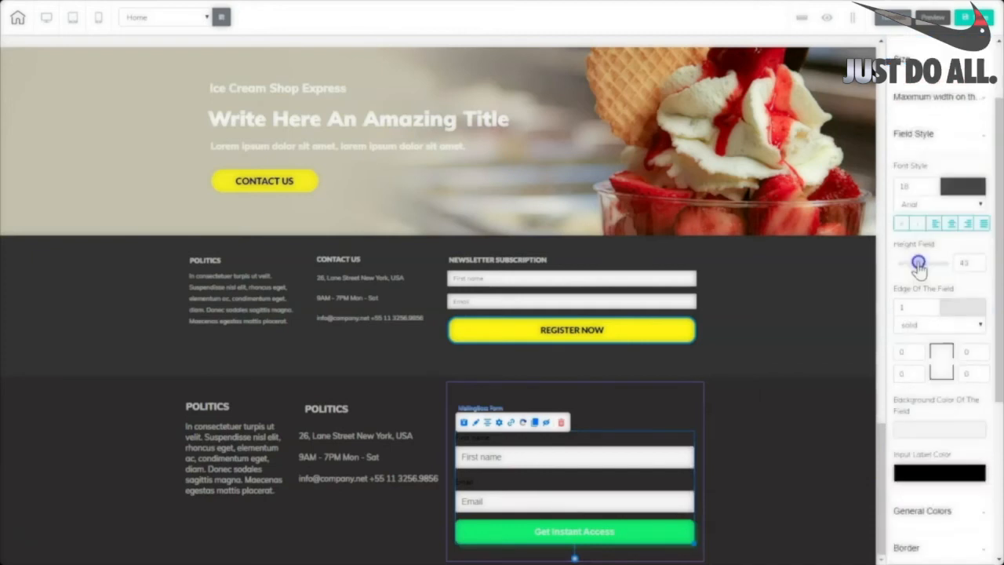
mouse_move(918, 266)
mouse_down()
mouse_move(933, 269)
mouse_move(920, 268)
mouse_up()
Turn the form button yellow and adjust its hover colours.
click(910, 363)
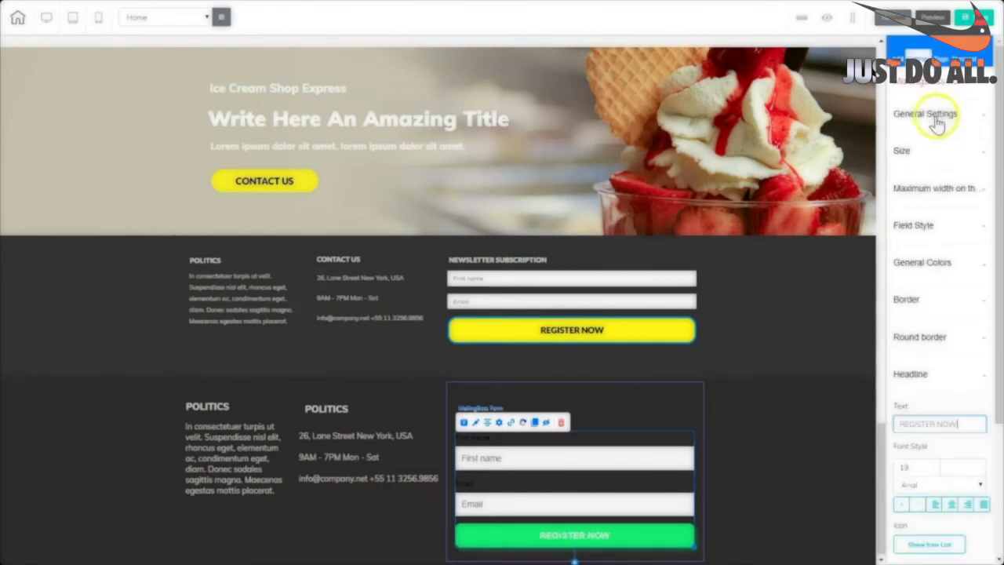
click(936, 118)
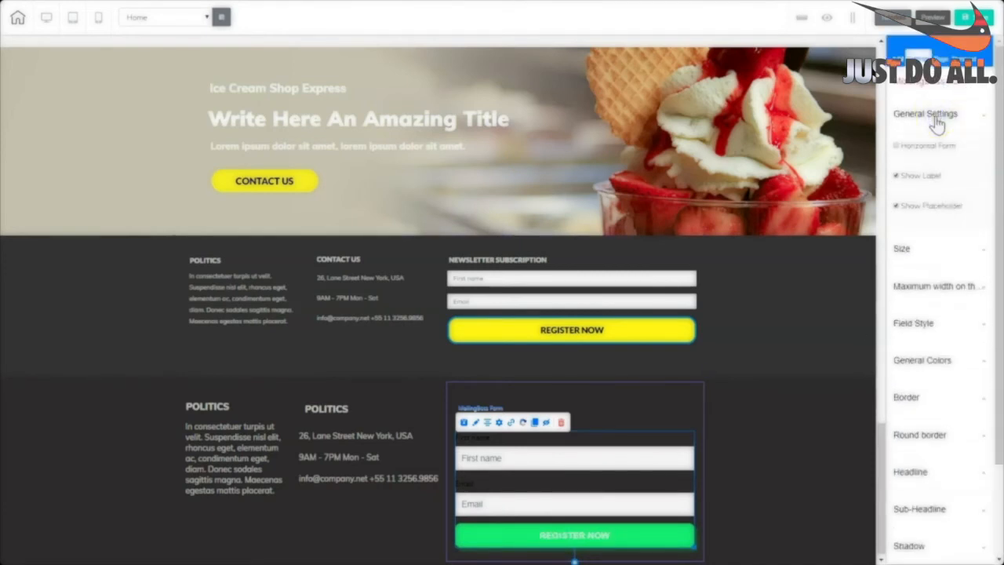
click(919, 360)
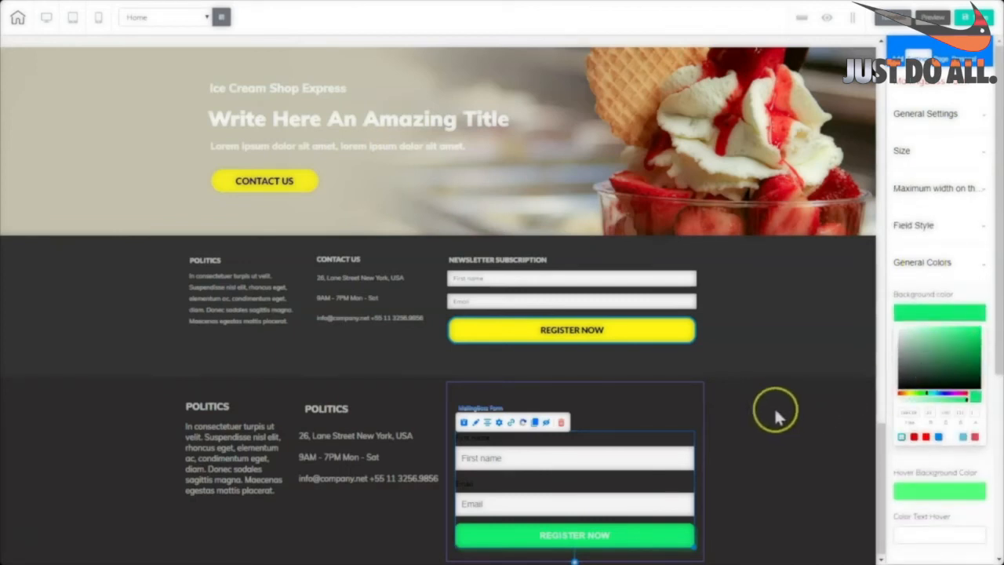
click(910, 394)
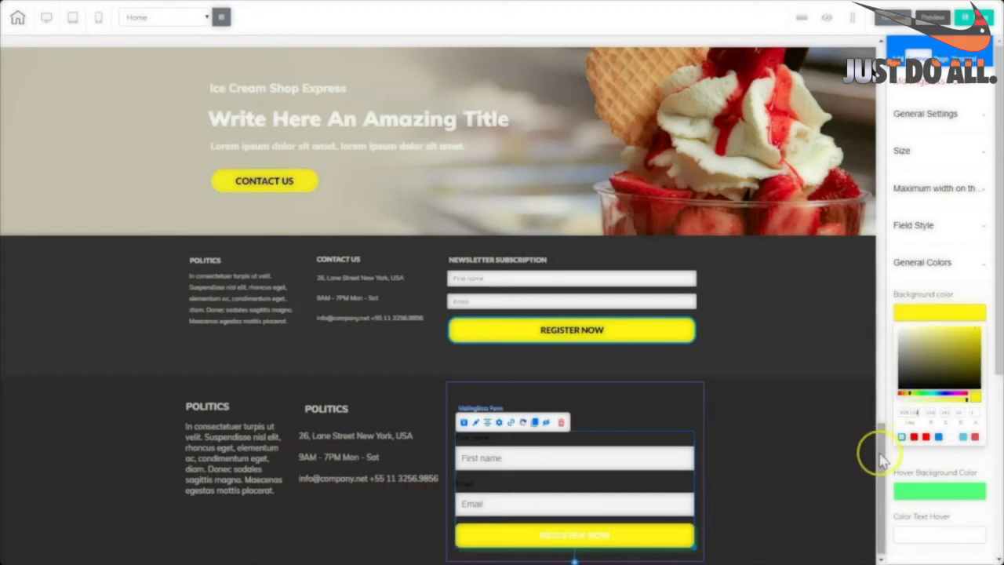
click(929, 491)
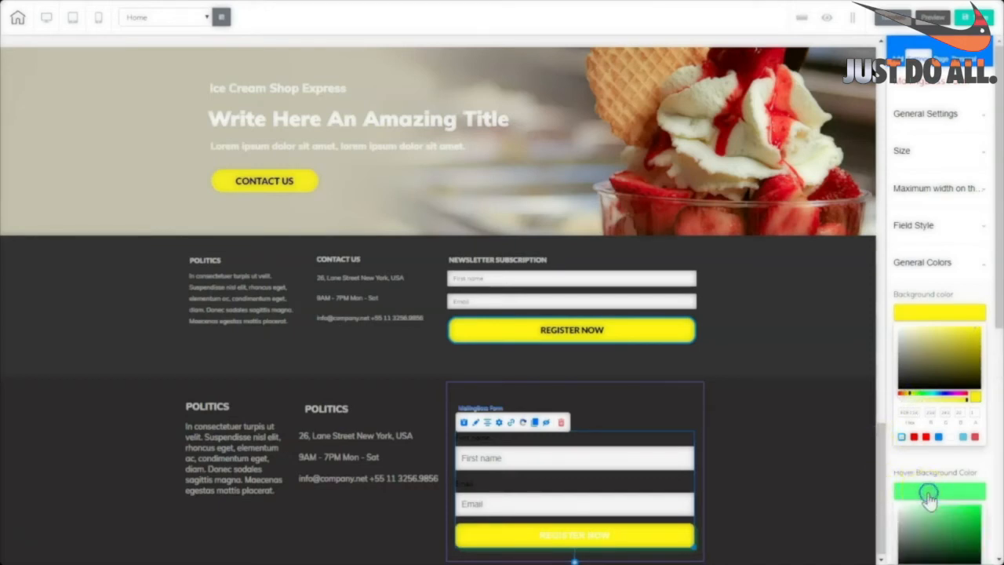
click(935, 447)
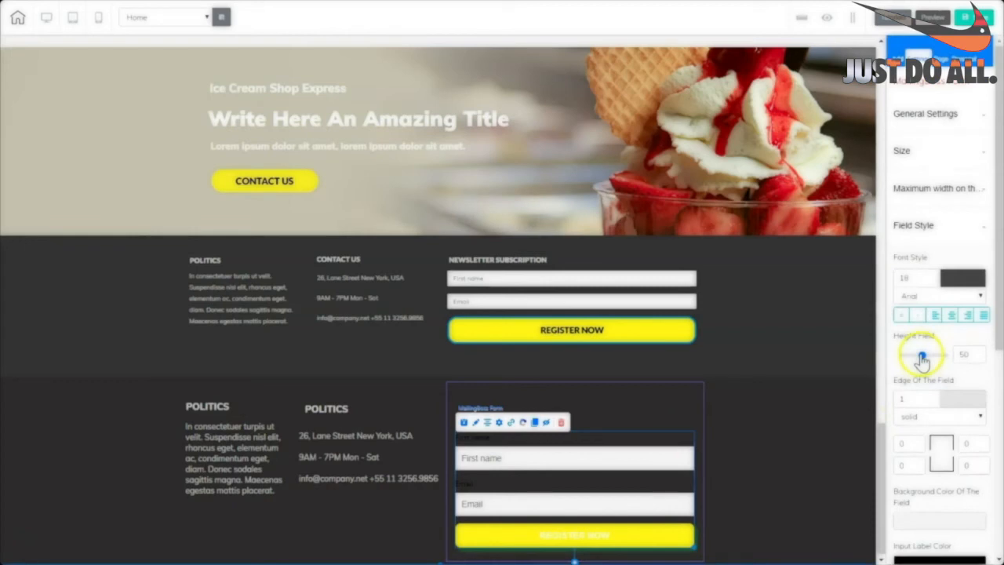
Set the button headline text colour to black so REGISTER NOW reads dark.
drag(921, 355, 921, 356)
scroll(914, 356, down, 5)
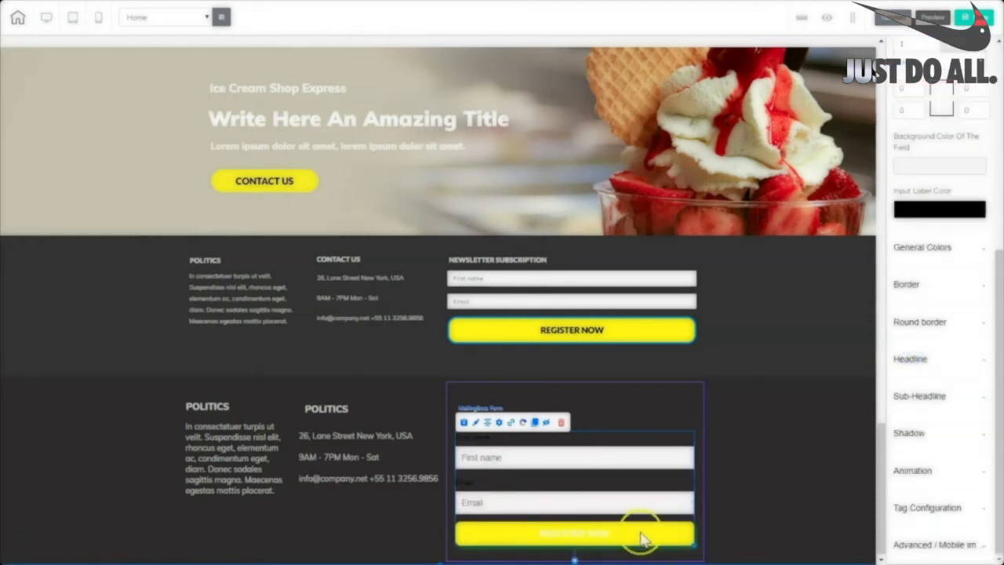
click(908, 358)
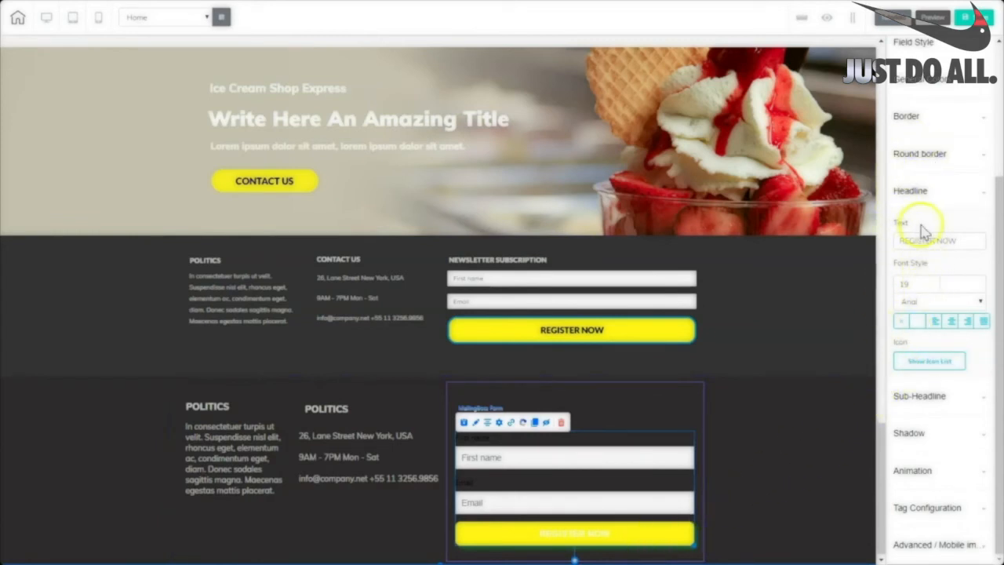
click(959, 284)
click(924, 362)
key(ctrl+v)
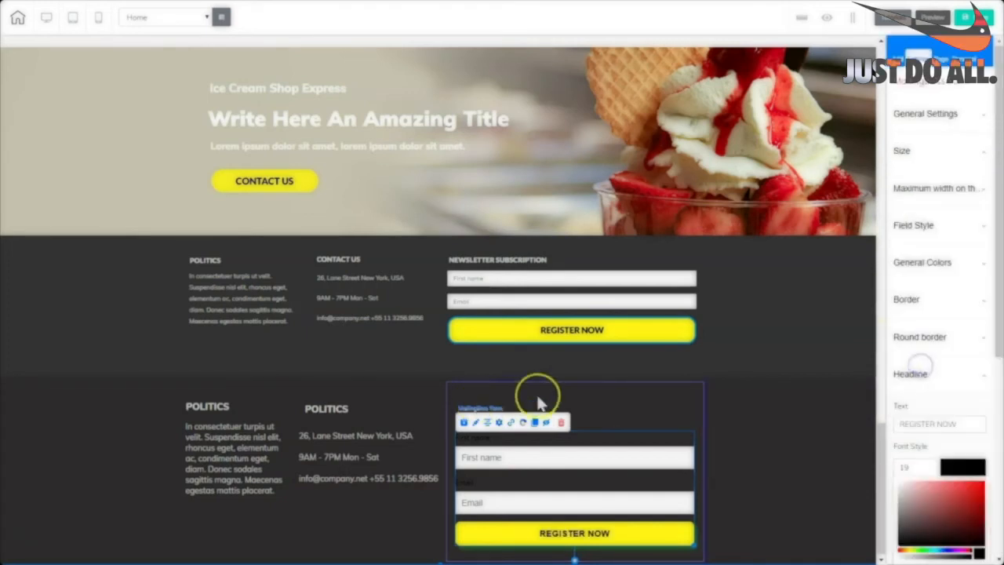
click(775, 401)
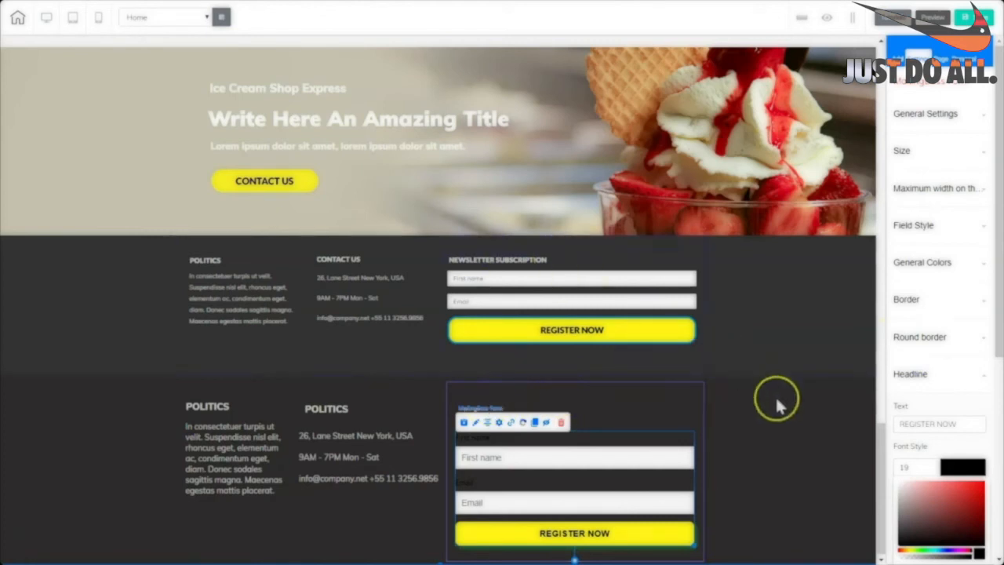
Copy the POLITICS heading into the form box as a NEWSLETTER SUBSCRIPTION heading.
click(349, 396)
drag(347, 426, 453, 409)
click(475, 398)
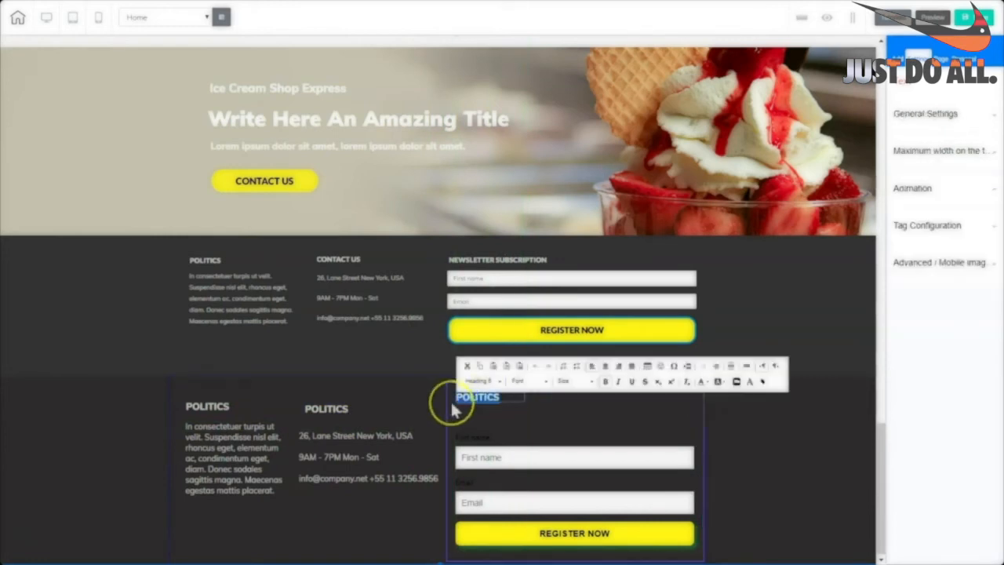
text(NEWSLETTER SUBSCRIPTION)
click(620, 414)
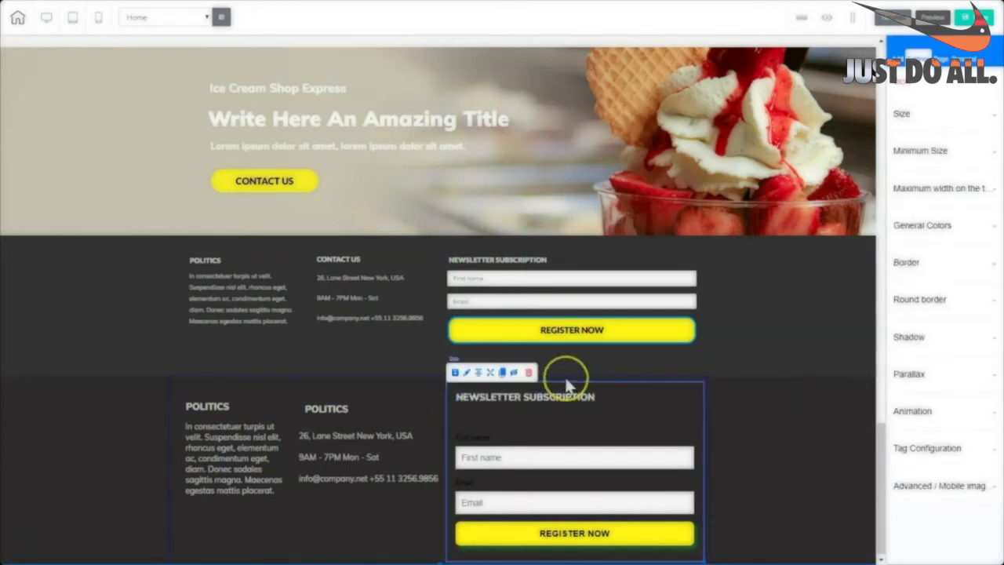
Shrink the newsletter box to fit its contents and align the contact-info column.
click(635, 462)
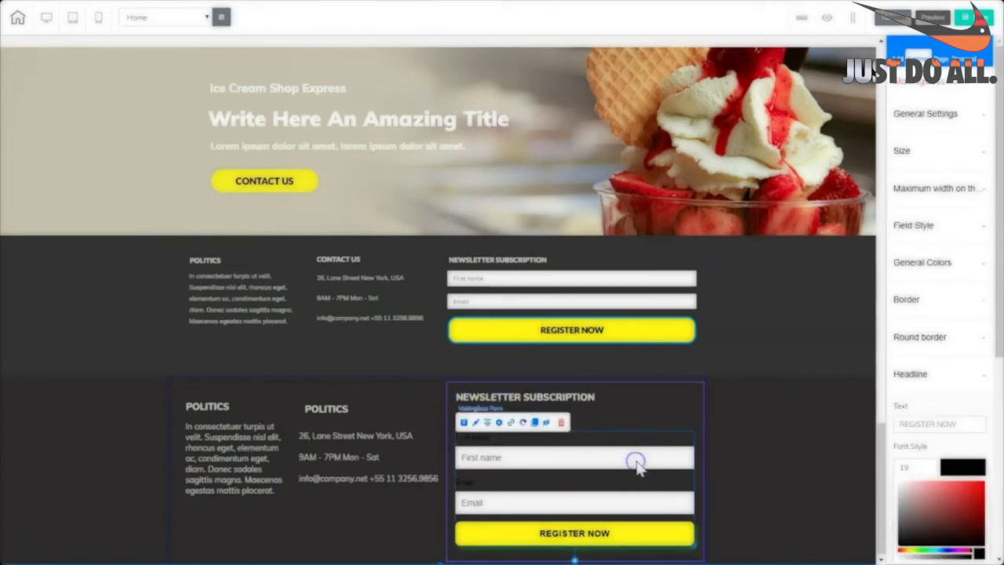
click(615, 404)
click(684, 540)
drag(703, 560, 703, 542)
click(423, 402)
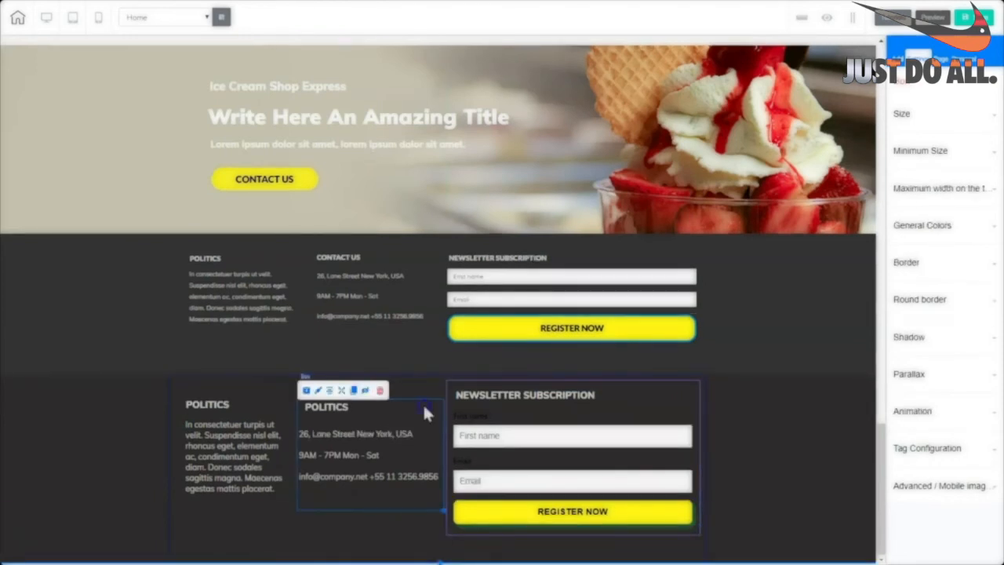
drag(424, 396, 422, 383)
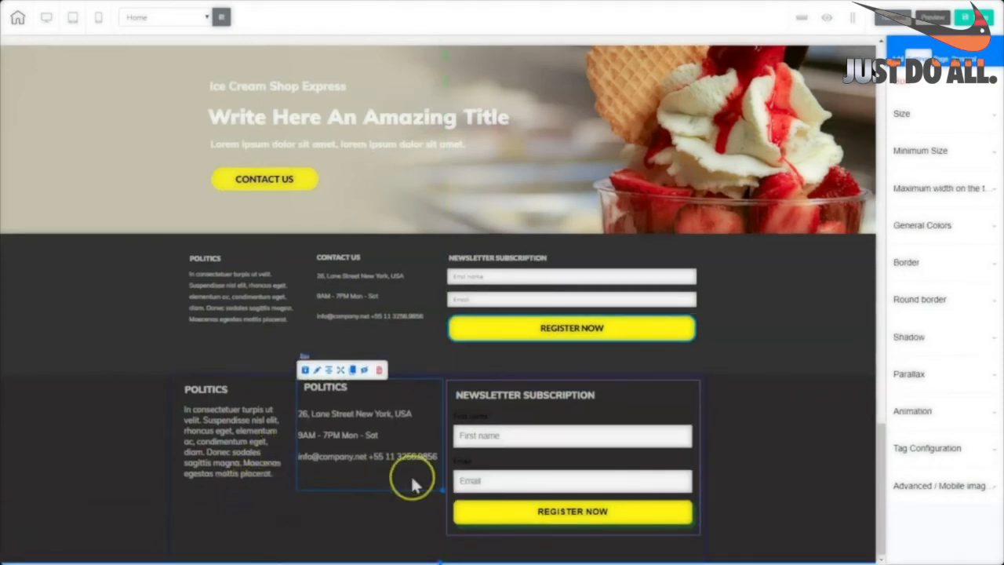
drag(413, 477, 411, 479)
Delete the old upper footer panel.
click(184, 514)
click(569, 442)
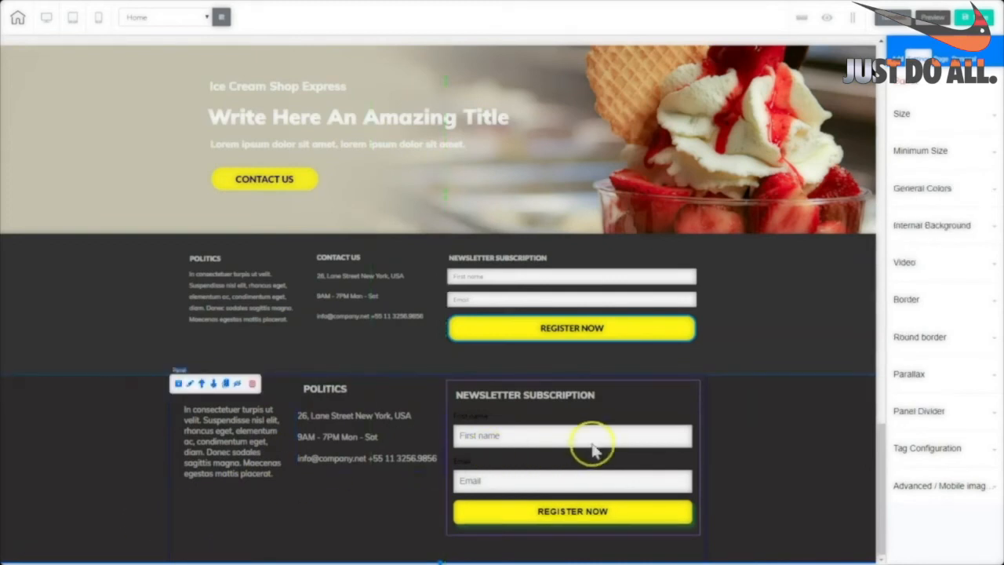
click(209, 530)
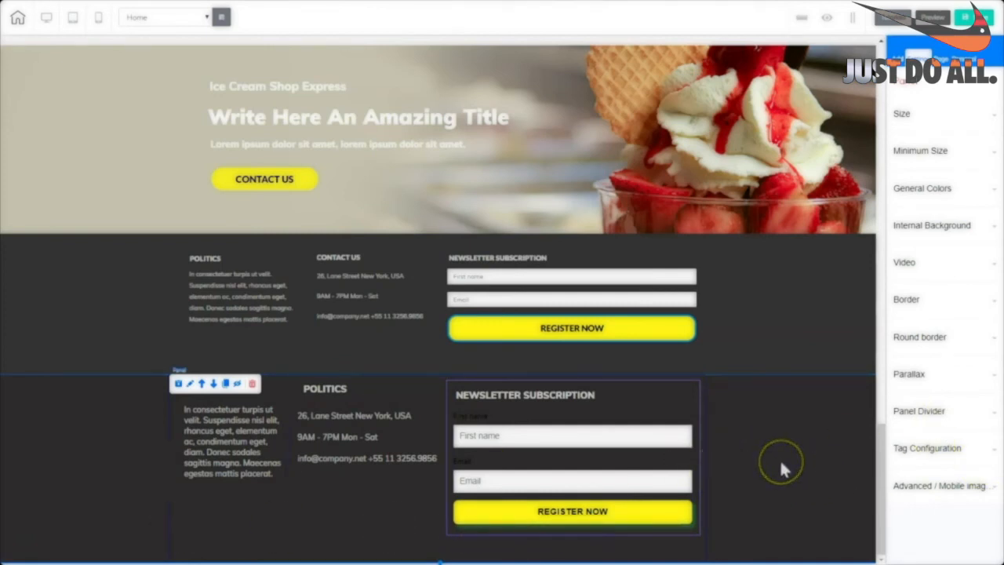
click(784, 295)
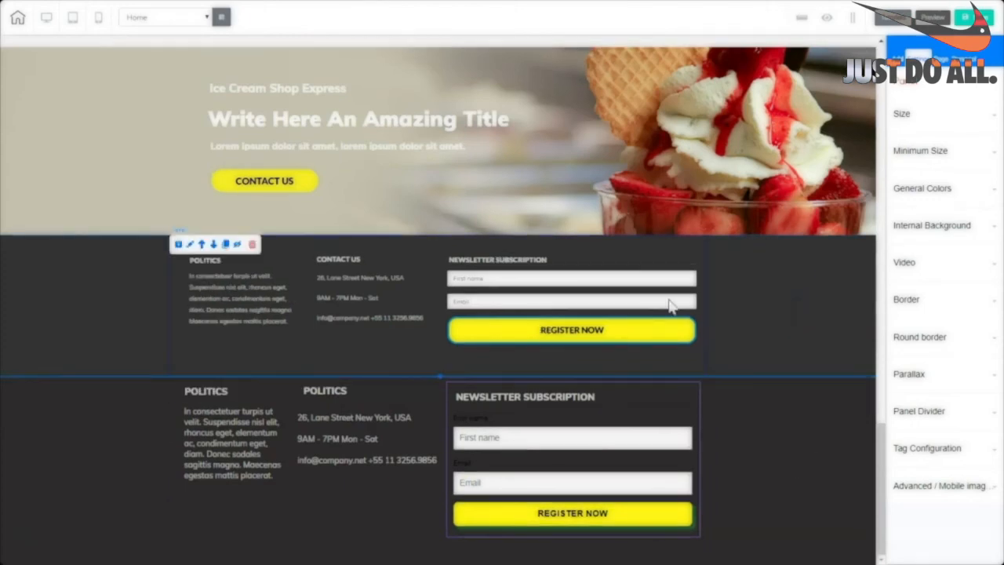
click(253, 246)
click(541, 293)
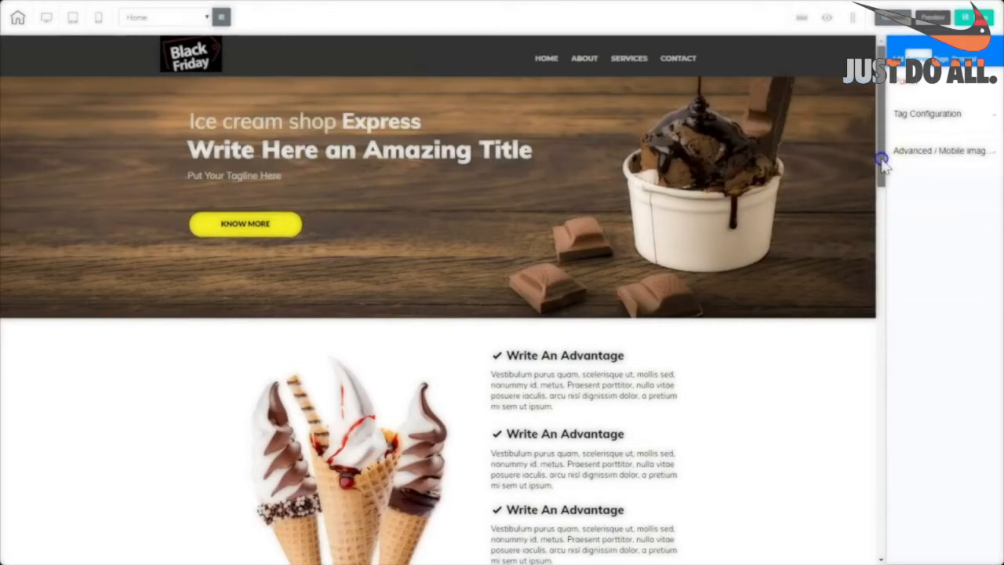
Set the footer panel's background colour to black (000000).
drag(882, 160, 887, 552)
click(803, 487)
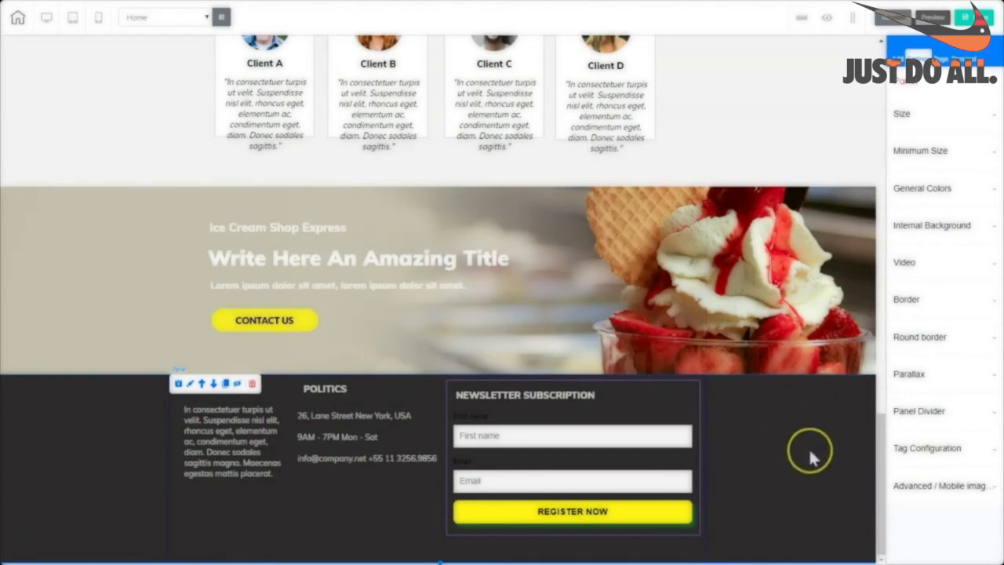
click(806, 458)
drag(871, 468, 898, 541)
click(922, 190)
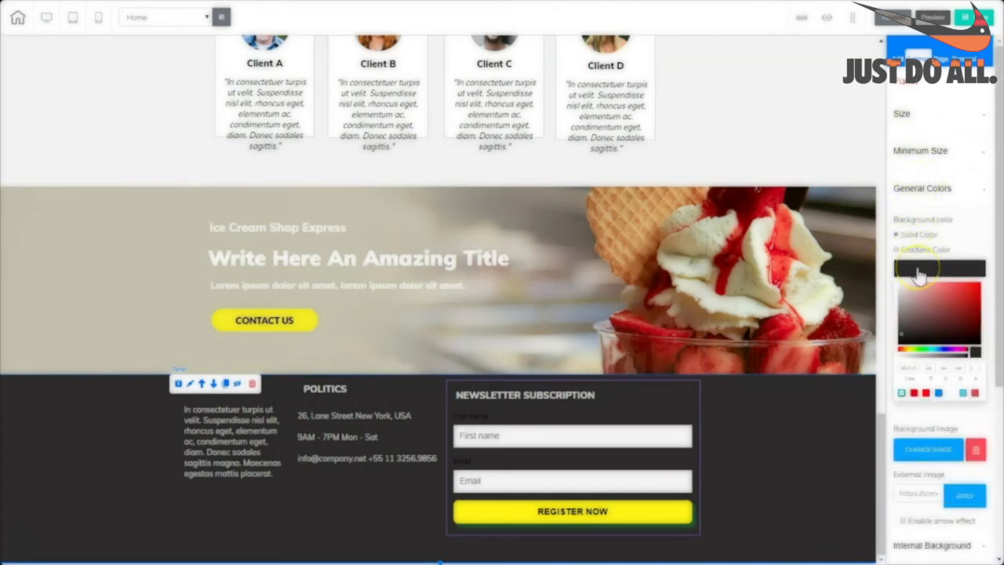
click(919, 273)
click(919, 270)
drag(919, 368, 902, 370)
text(0)
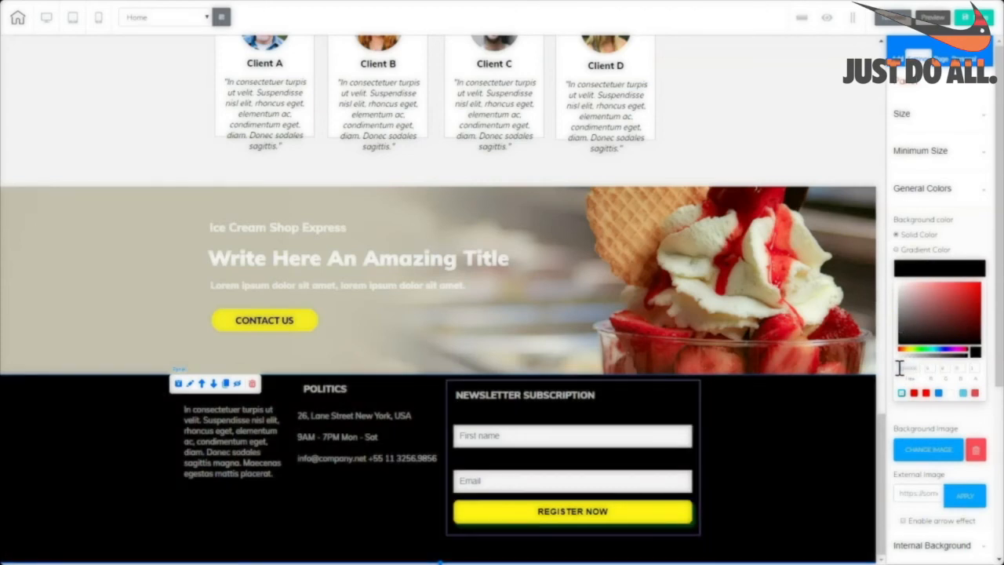
click(834, 437)
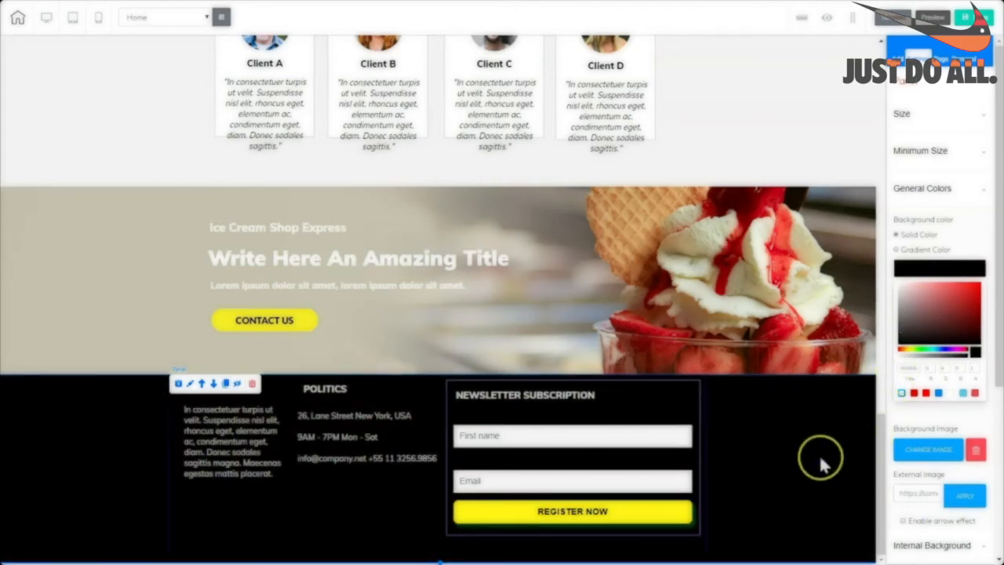
Set the newsletter box's border style to none.
click(696, 396)
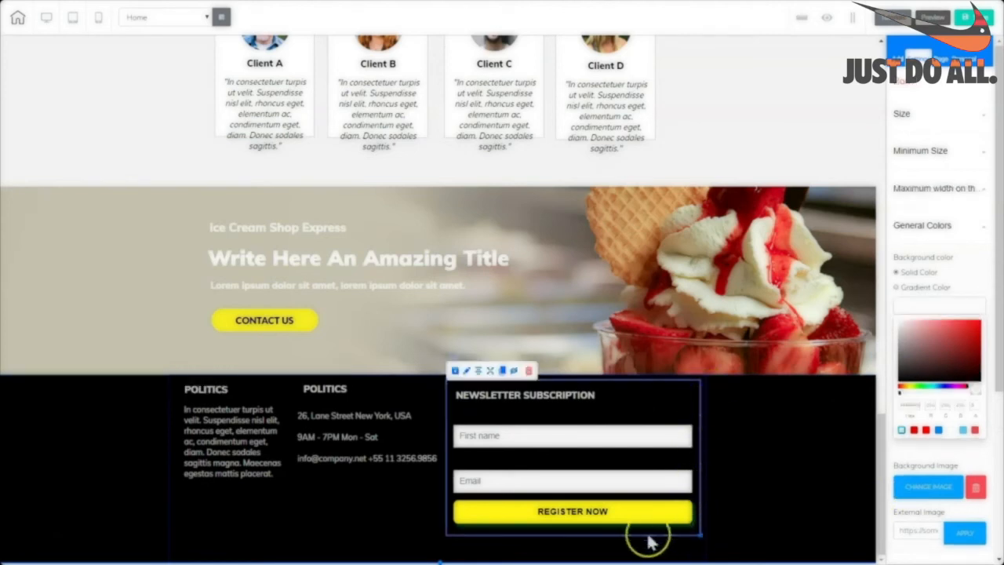
click(589, 393)
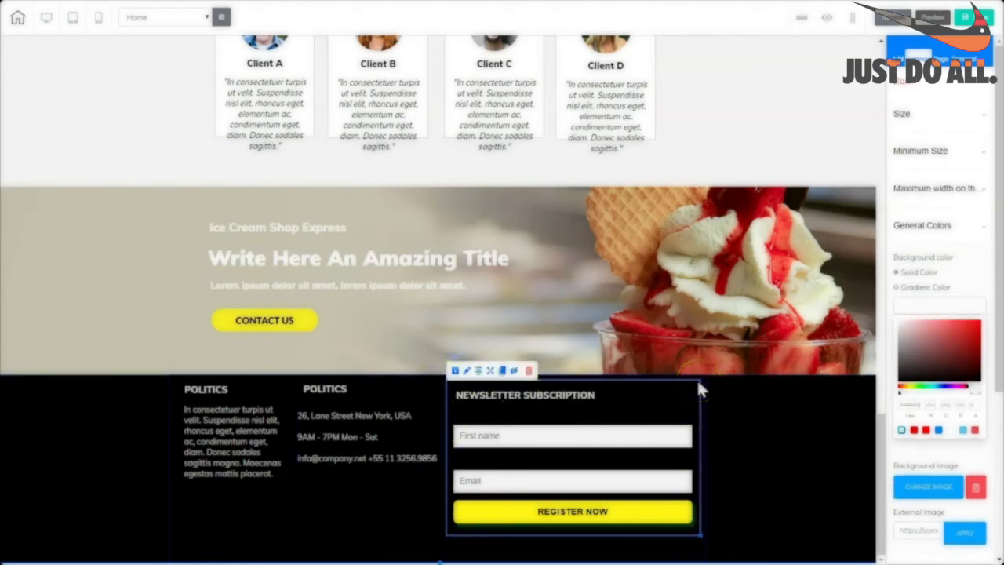
scroll(988, 298, down, 3)
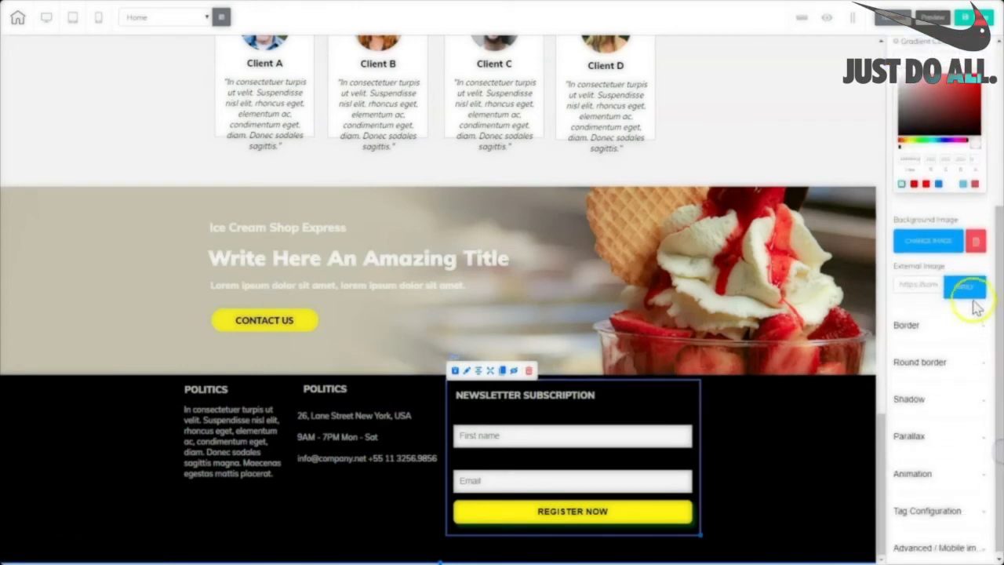
click(907, 325)
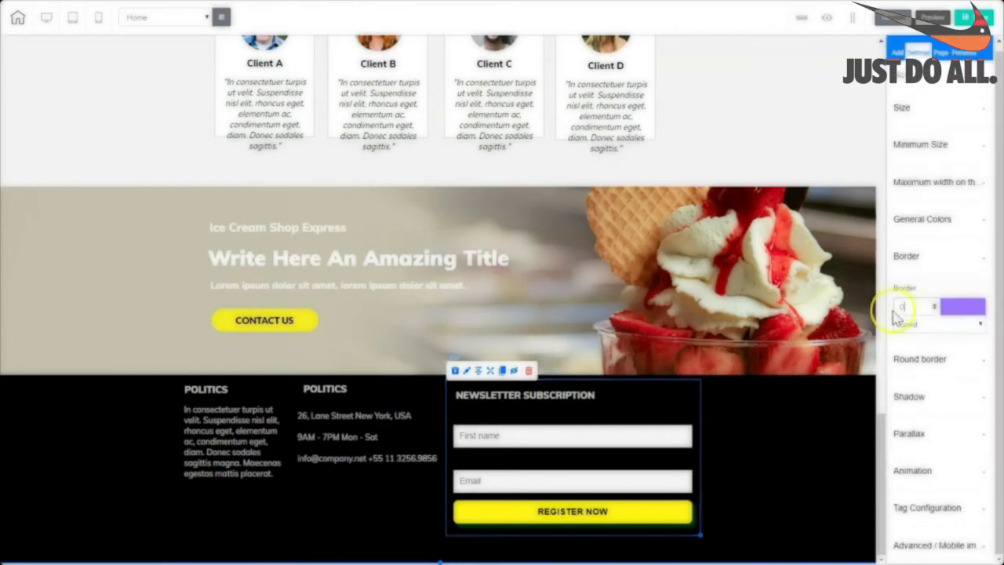
click(974, 324)
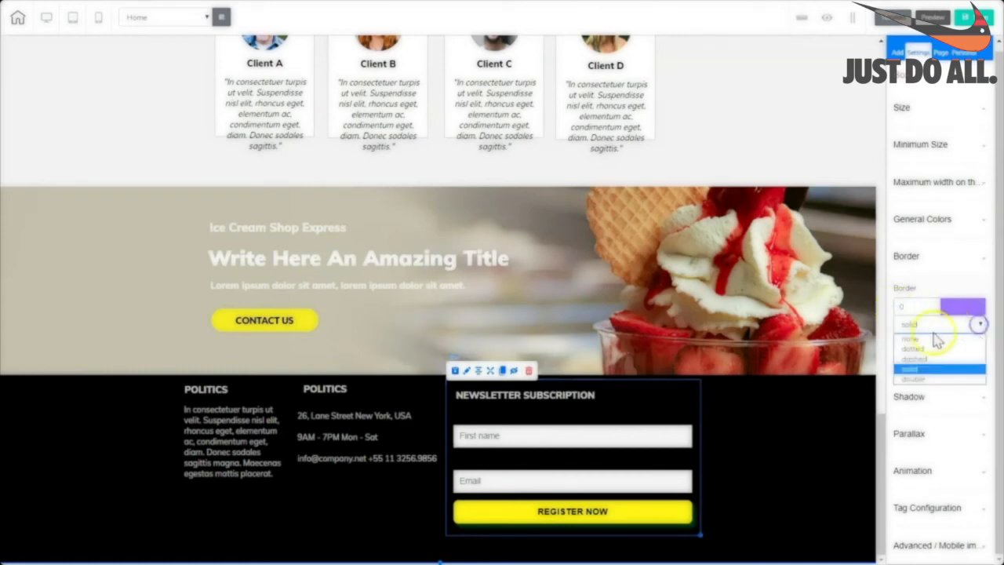
click(906, 340)
Save and publish the site.
click(800, 451)
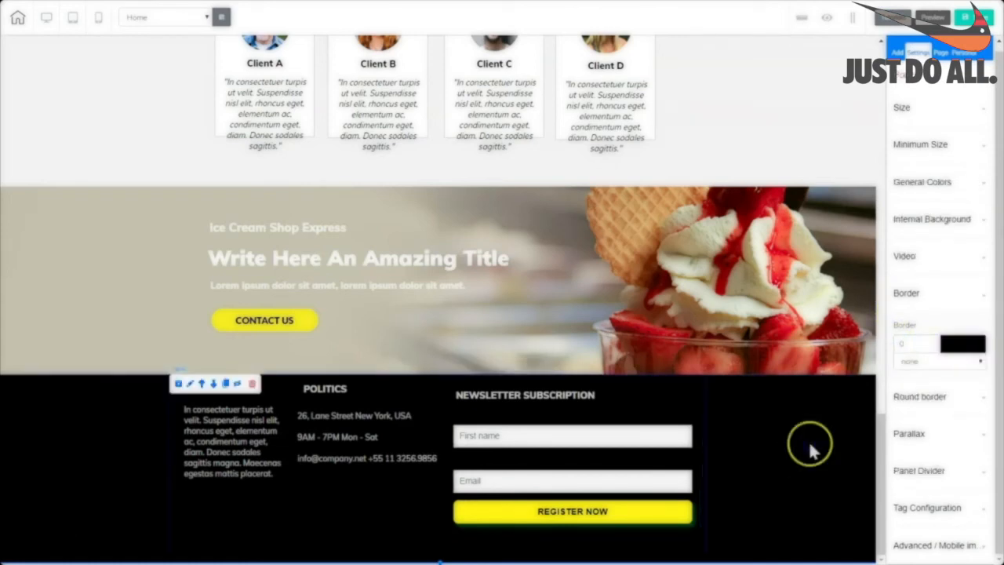
click(975, 17)
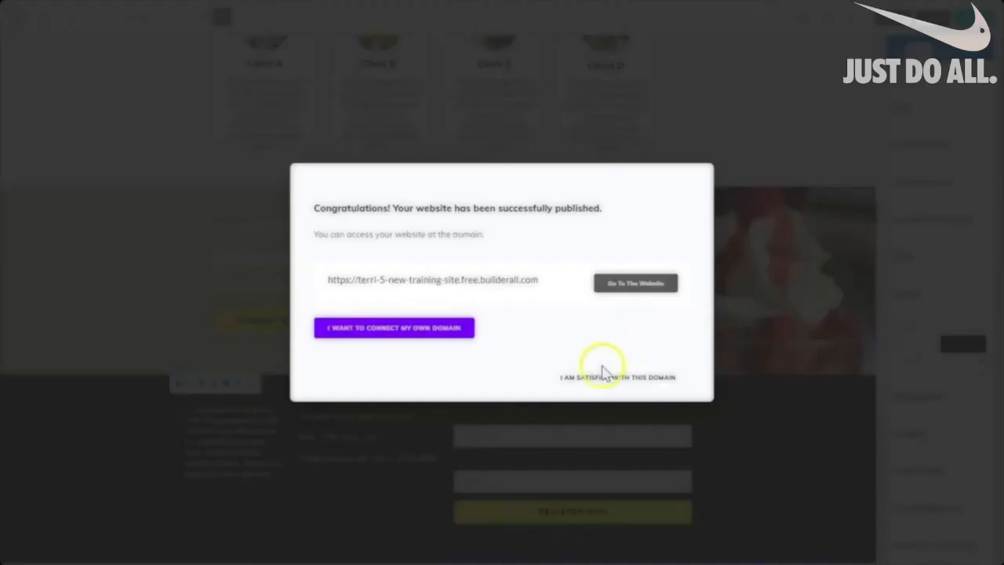
click(631, 379)
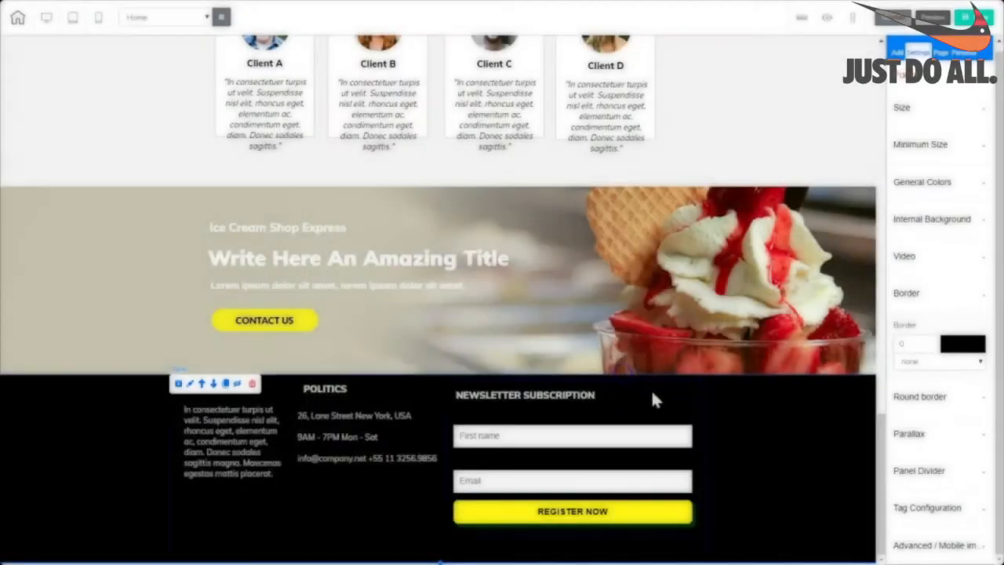
drag(879, 430, 879, 50)
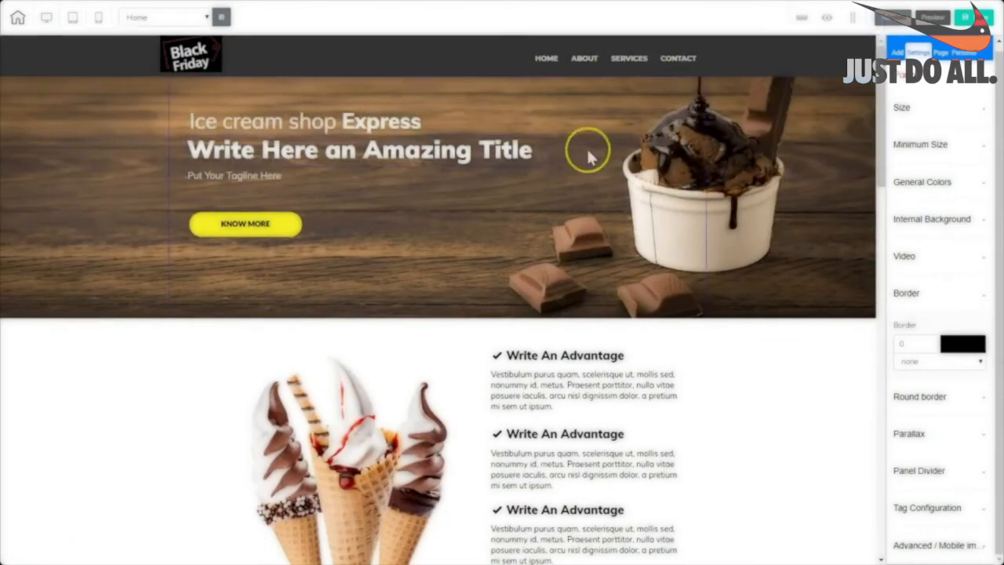
drag(879, 179, 876, 134)
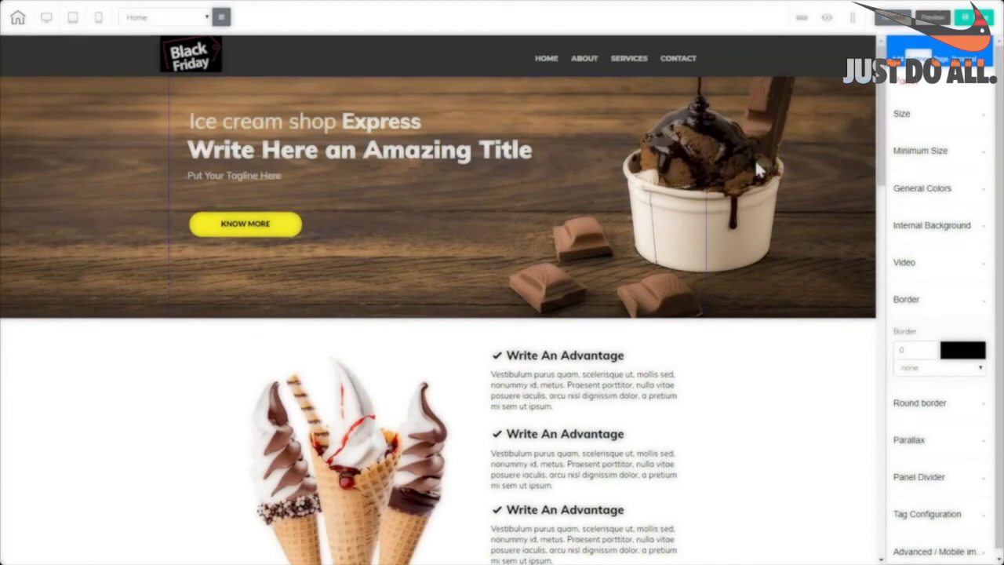
click(819, 330)
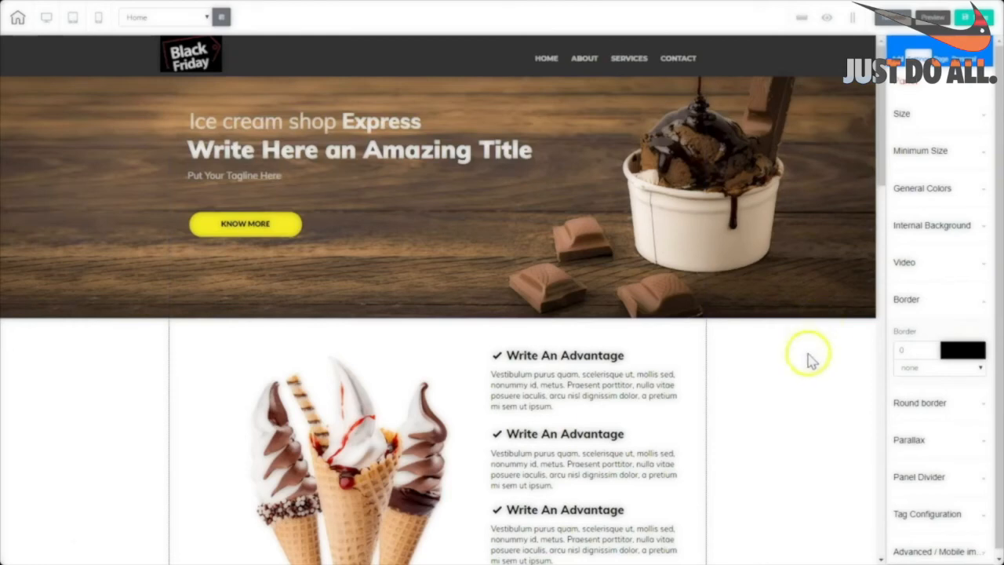
drag(883, 174, 843, 116)
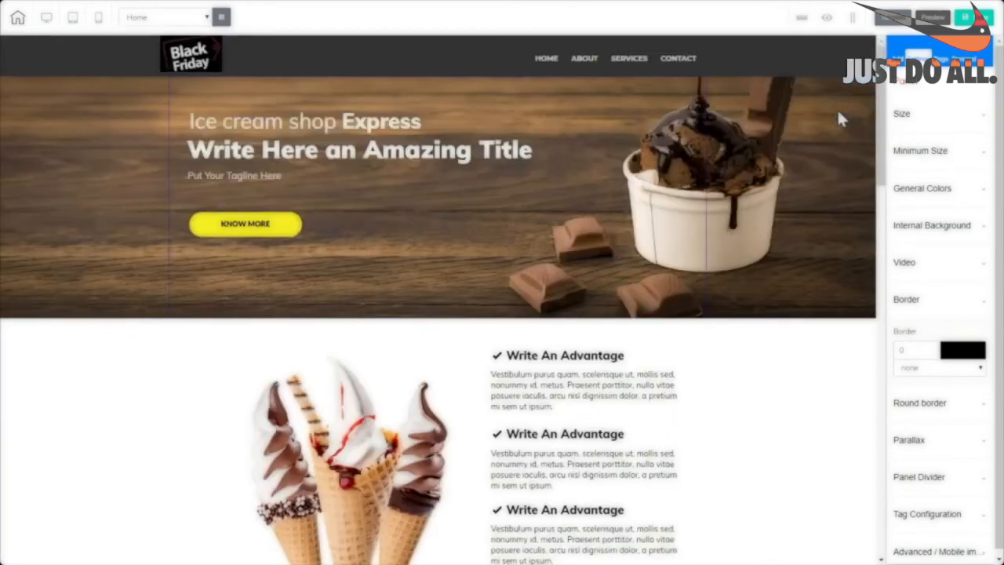
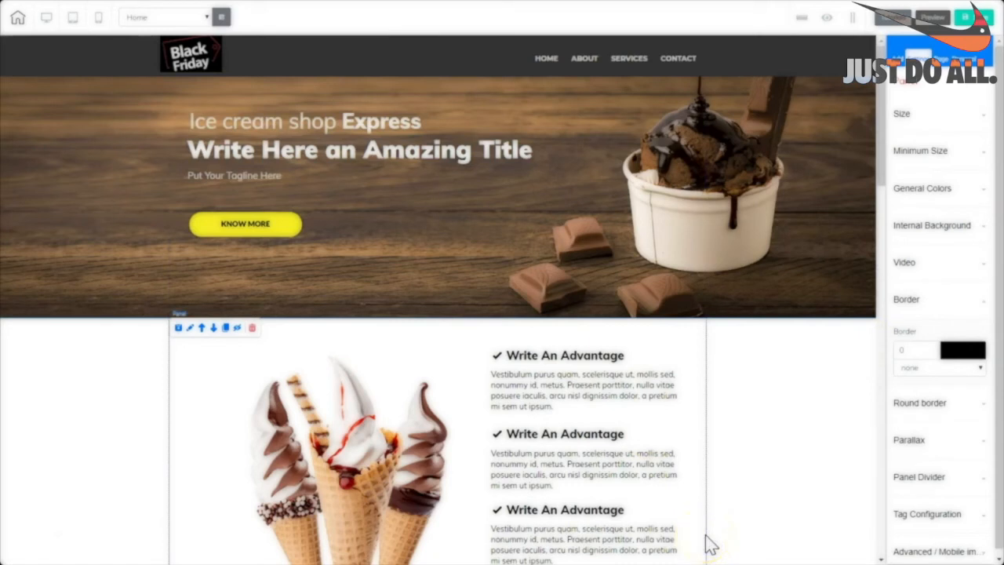
Save the header panel as a personal element with the description 'ice cream header'.
click(784, 56)
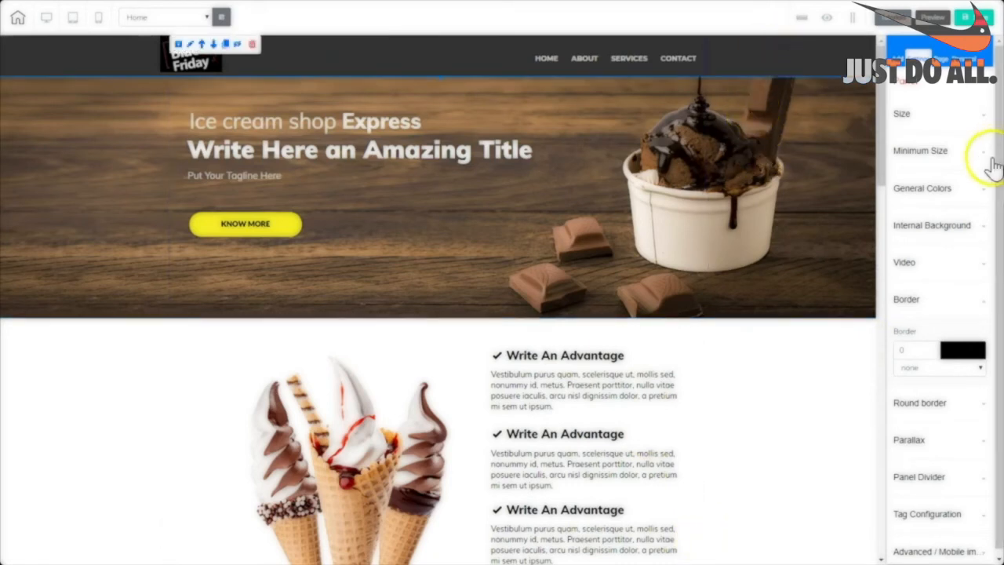
drag(996, 165, 996, 171)
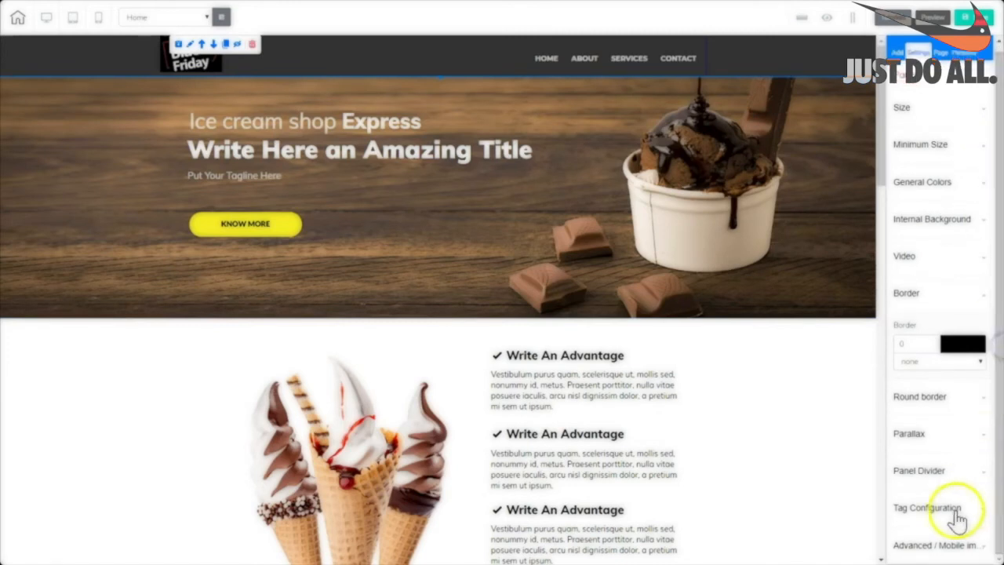
click(927, 549)
drag(997, 356, 1000, 508)
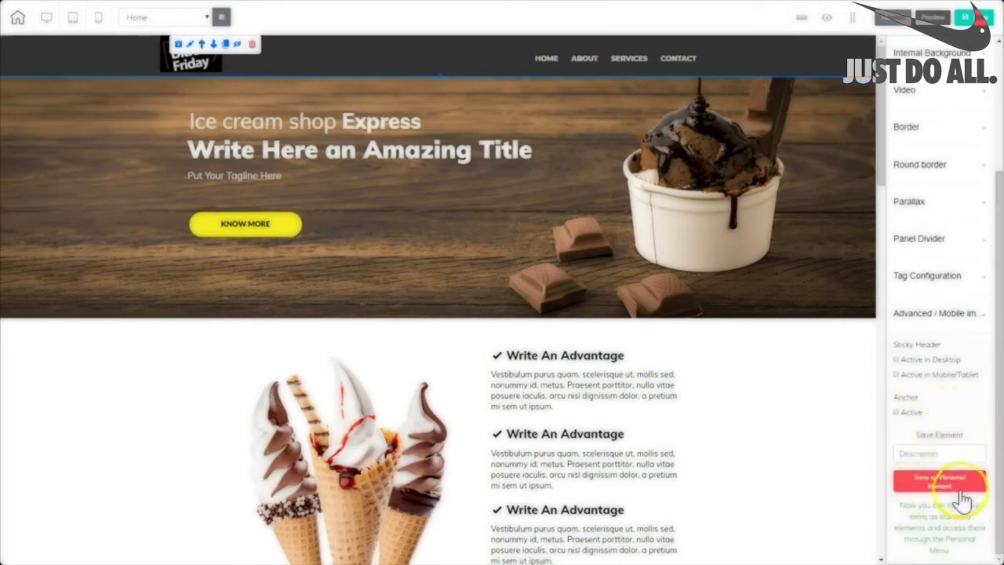
click(907, 451)
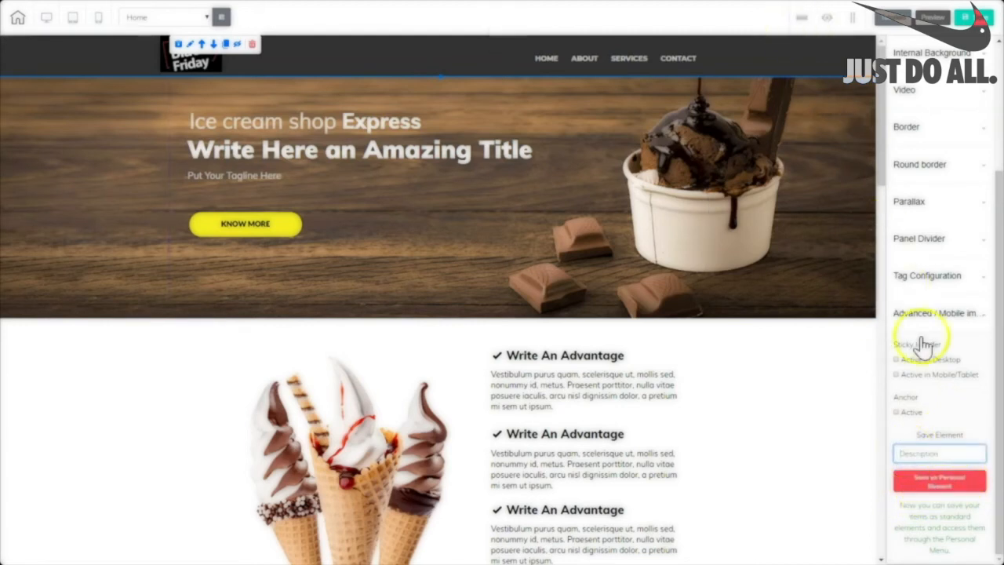
click(955, 476)
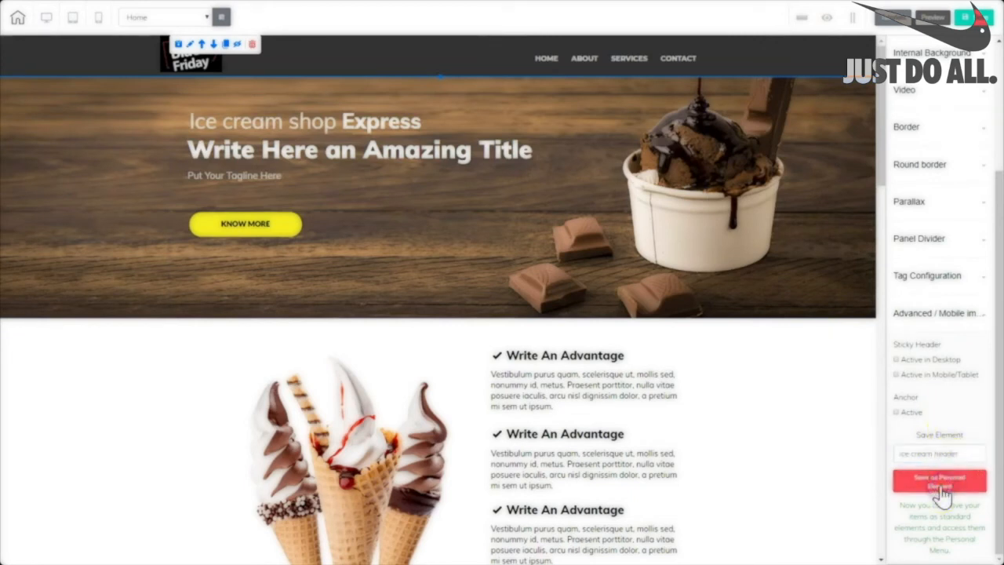
drag(881, 157, 816, 423)
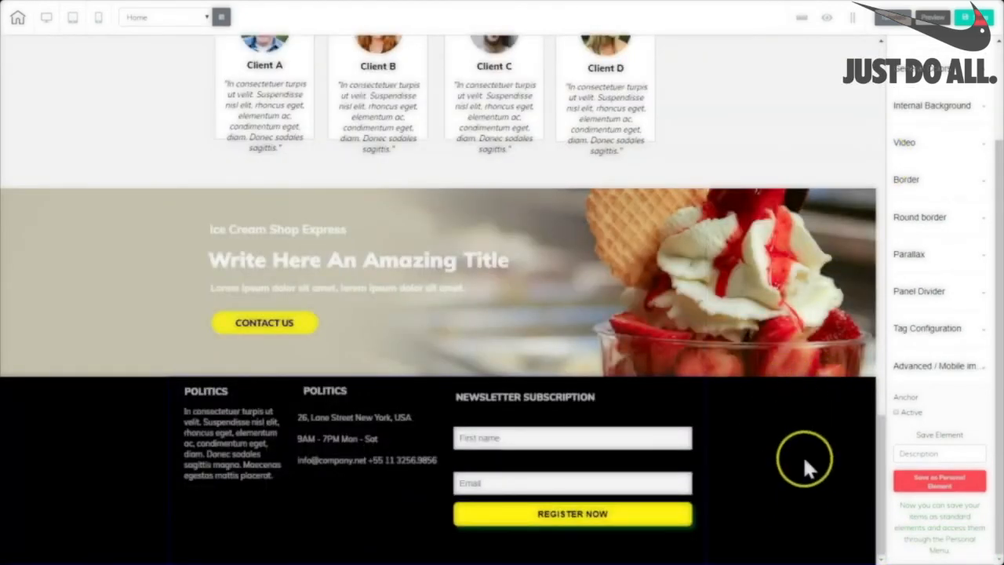
Save the black footer panel as a personal element named 'ice cream footer'.
click(810, 442)
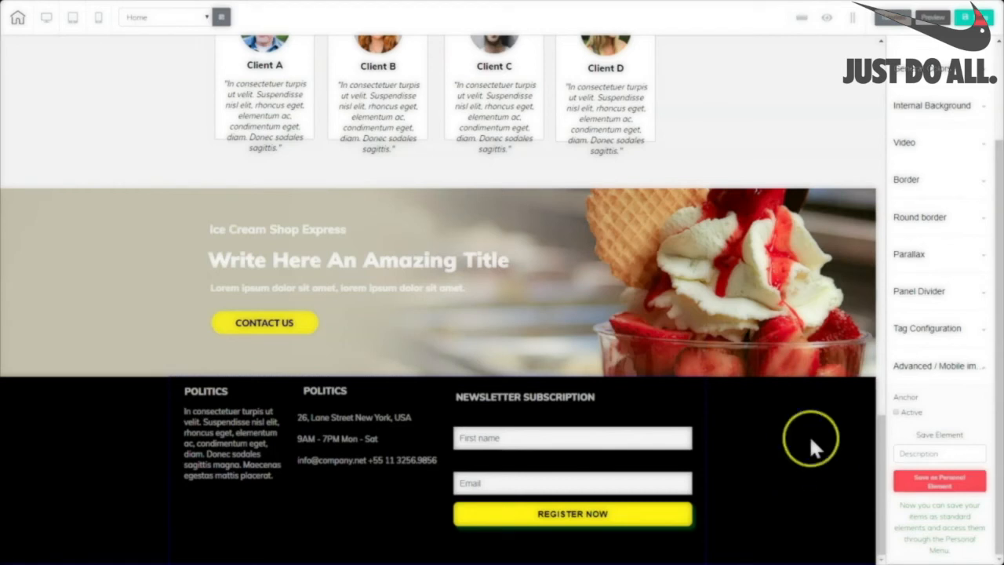
click(818, 430)
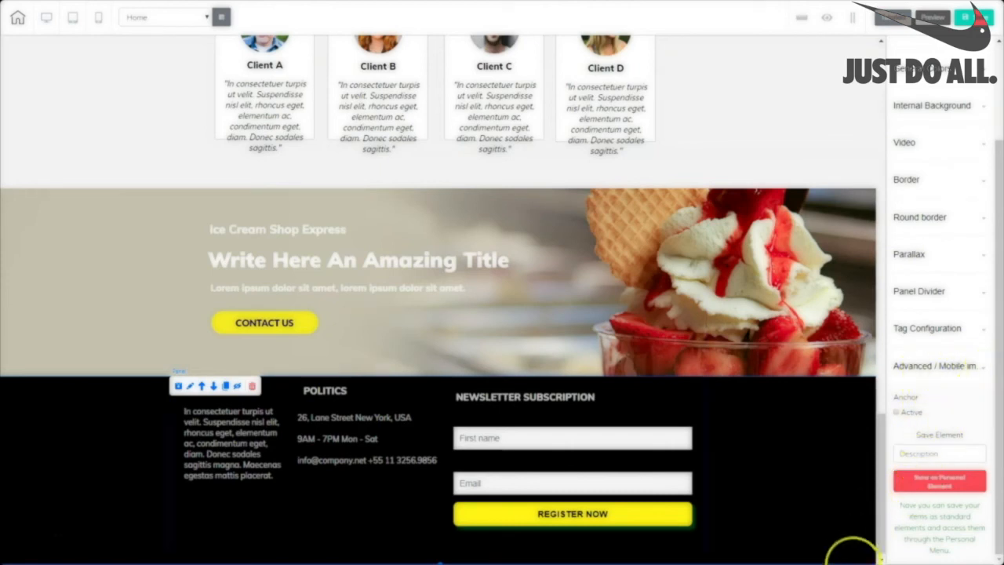
click(917, 456)
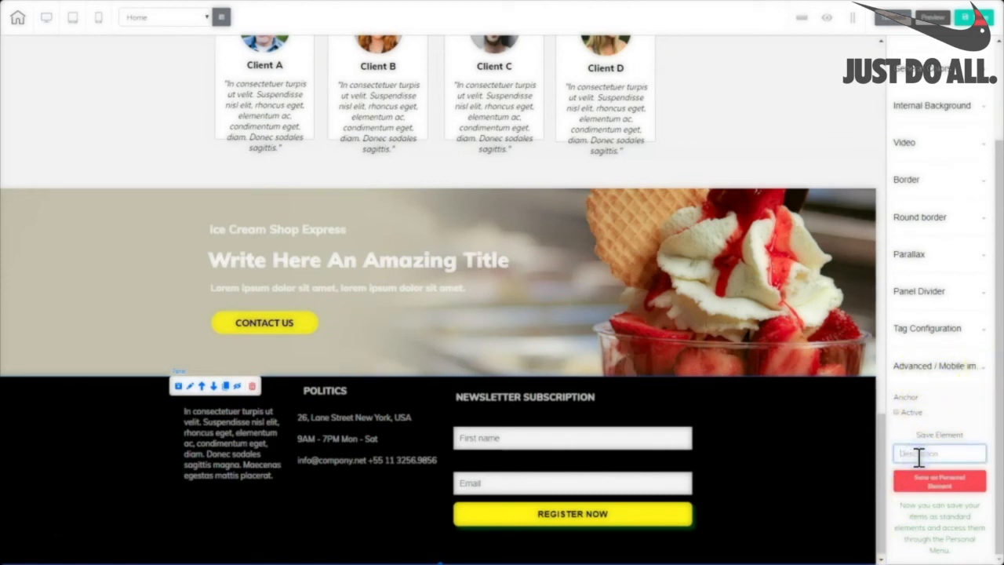
click(944, 491)
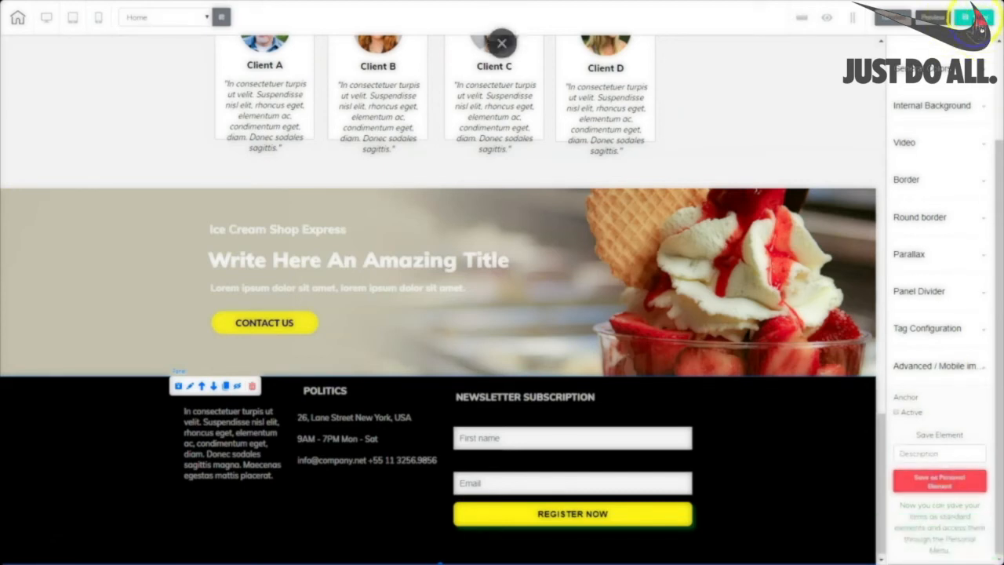
Save and publish the website, keeping its free Builderall domain.
click(970, 18)
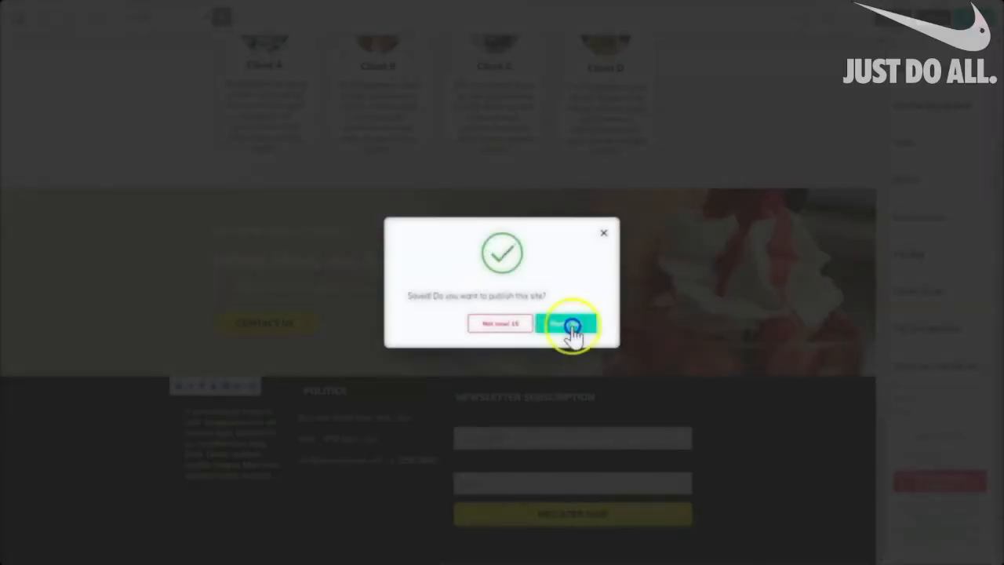
click(572, 325)
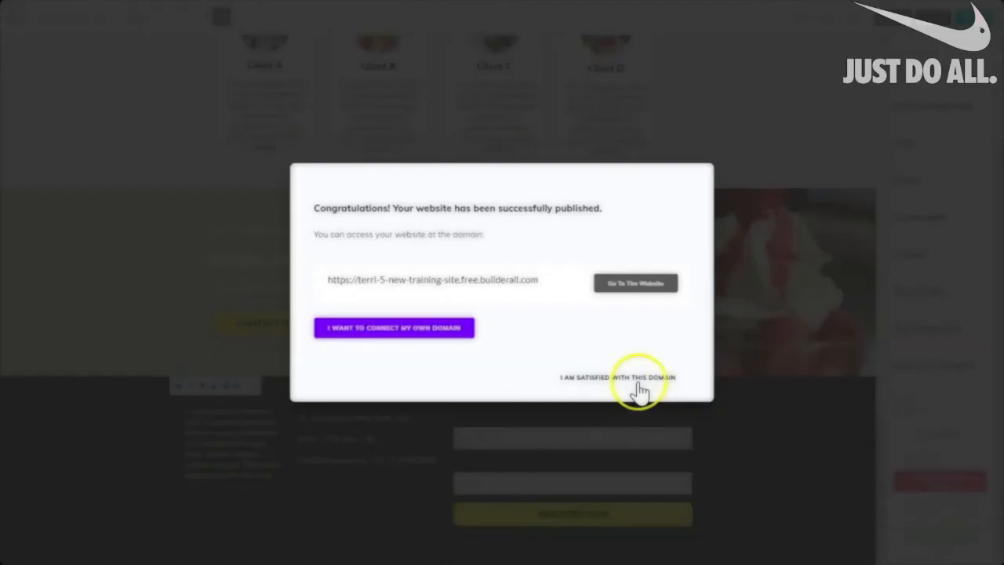
click(629, 381)
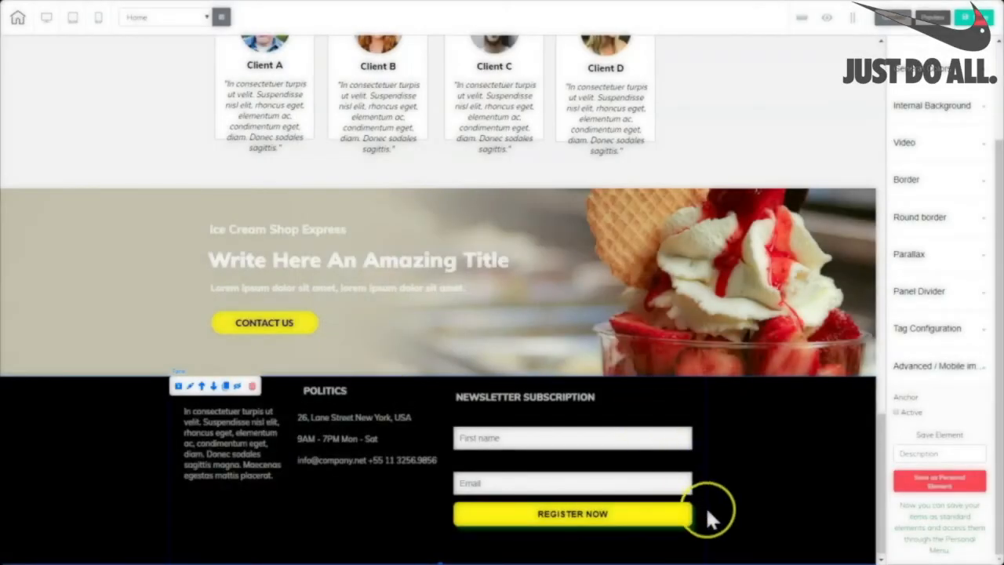
drag(881, 486, 861, 98)
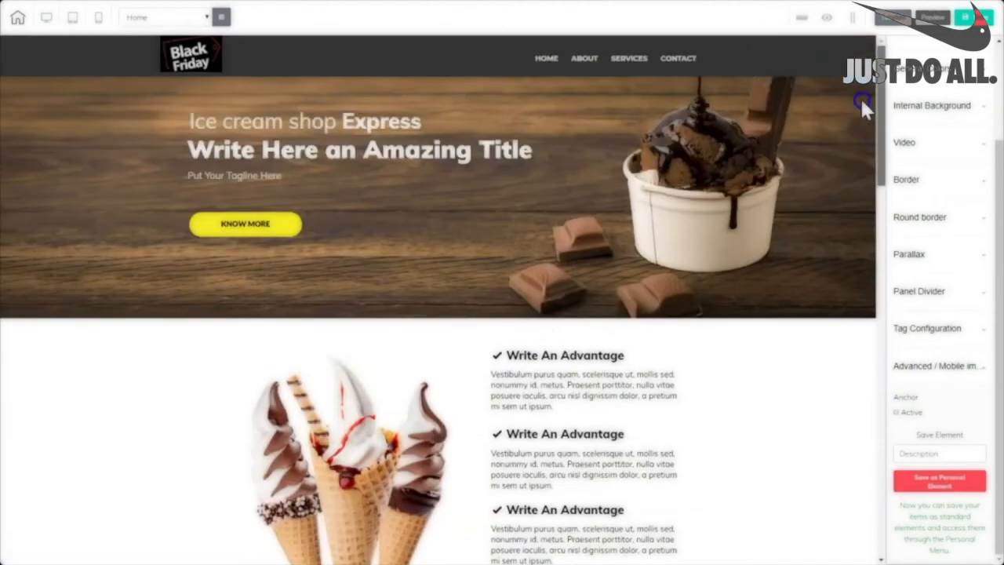
Check the saved ice cream header and footer in the Panels list, then leave the editor.
click(797, 55)
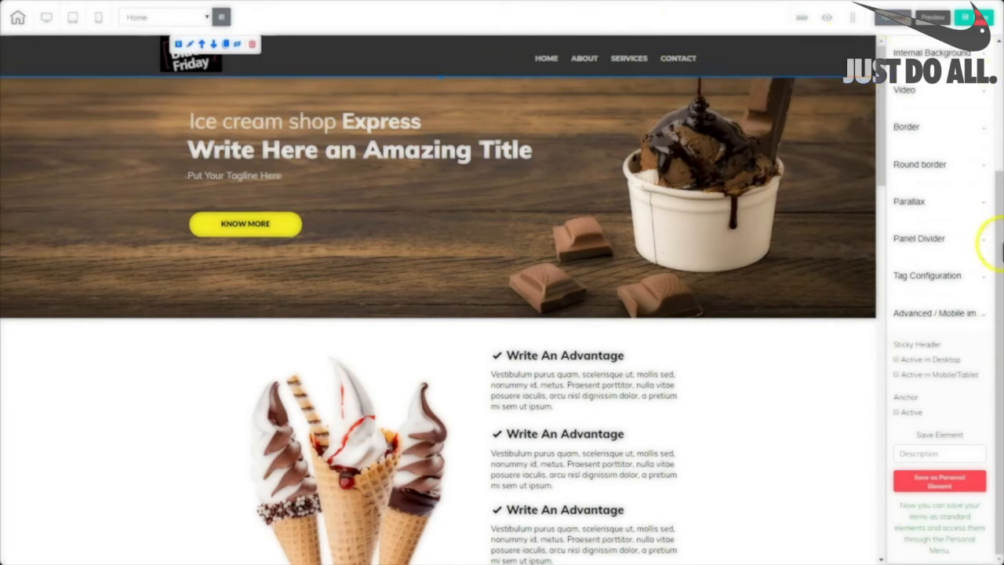
drag(999, 293, 1001, 62)
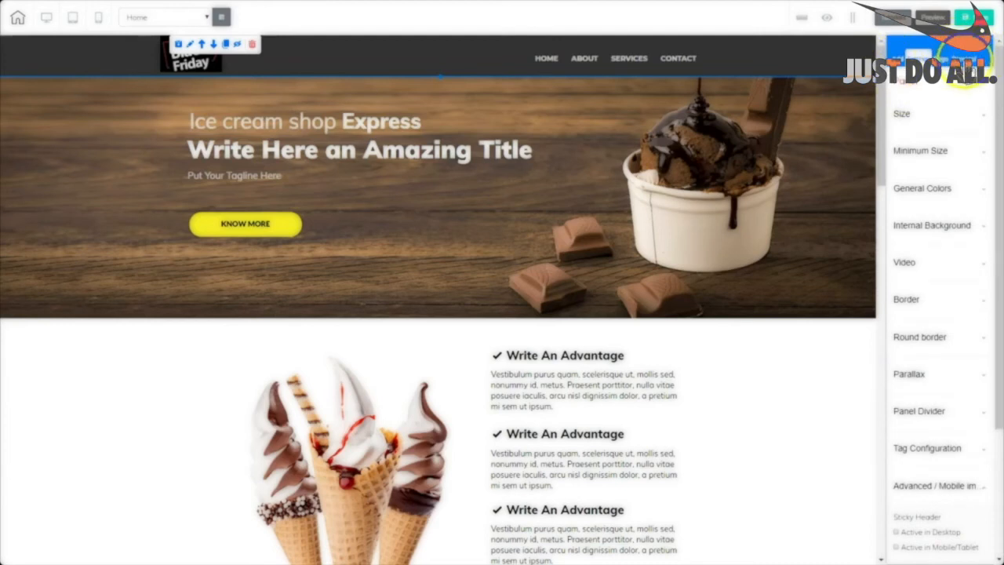
click(964, 59)
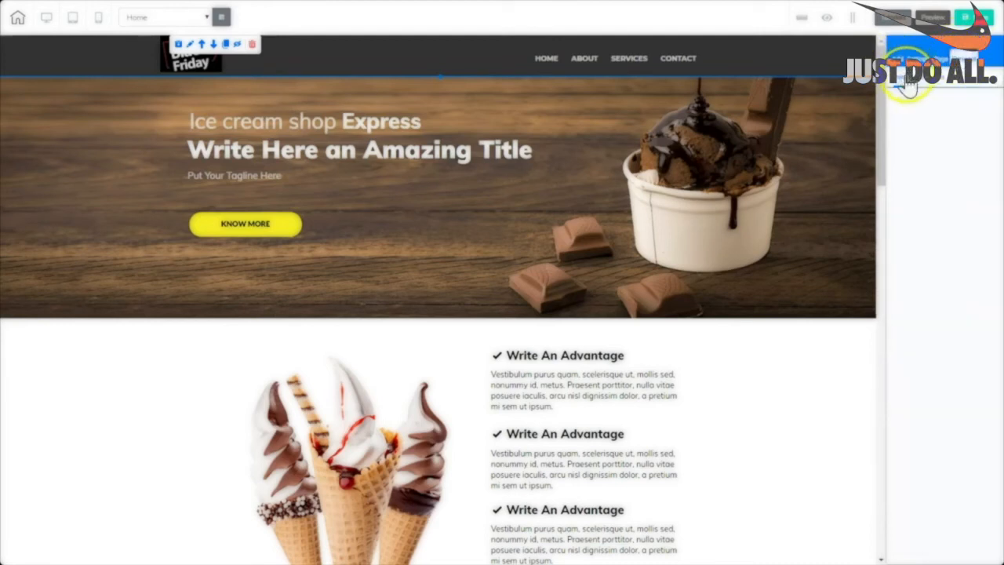
click(901, 81)
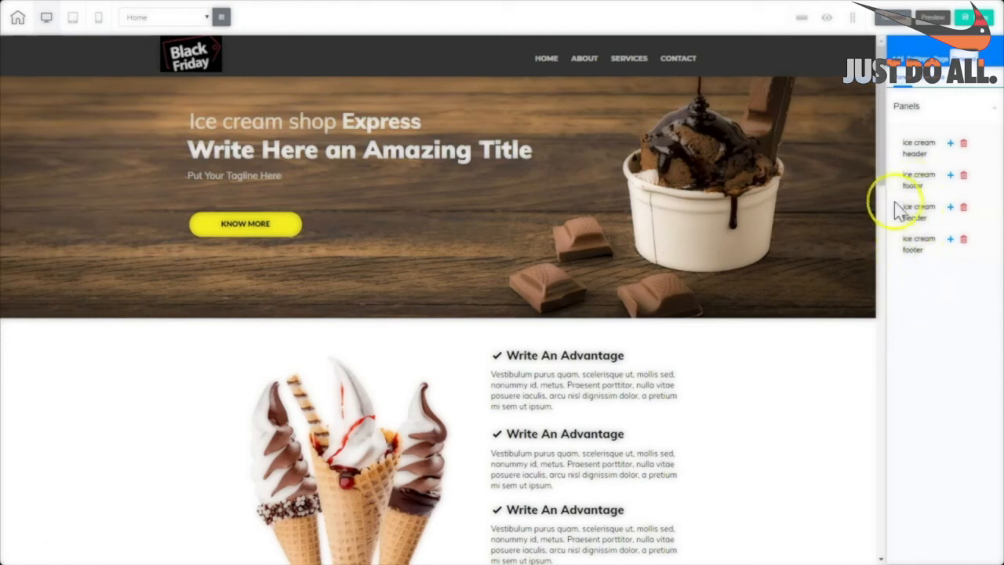
drag(883, 173, 917, 162)
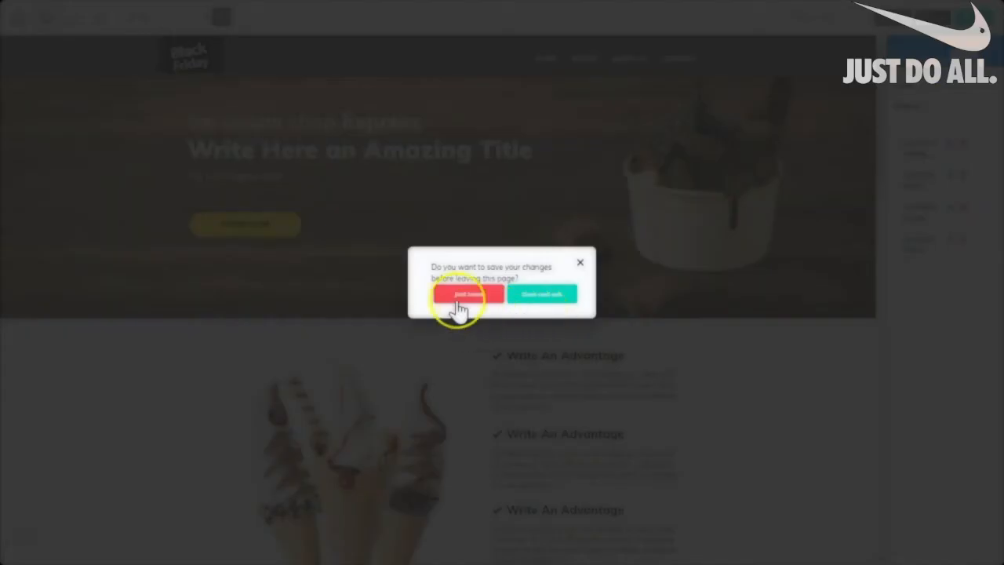
click(457, 298)
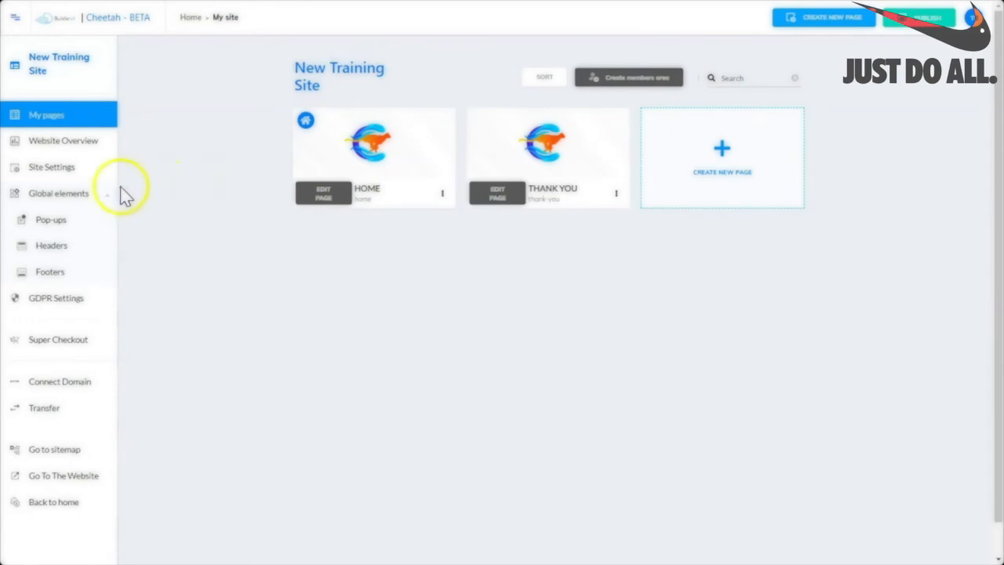
Create a new global header named ICS-HEADER.
click(44, 248)
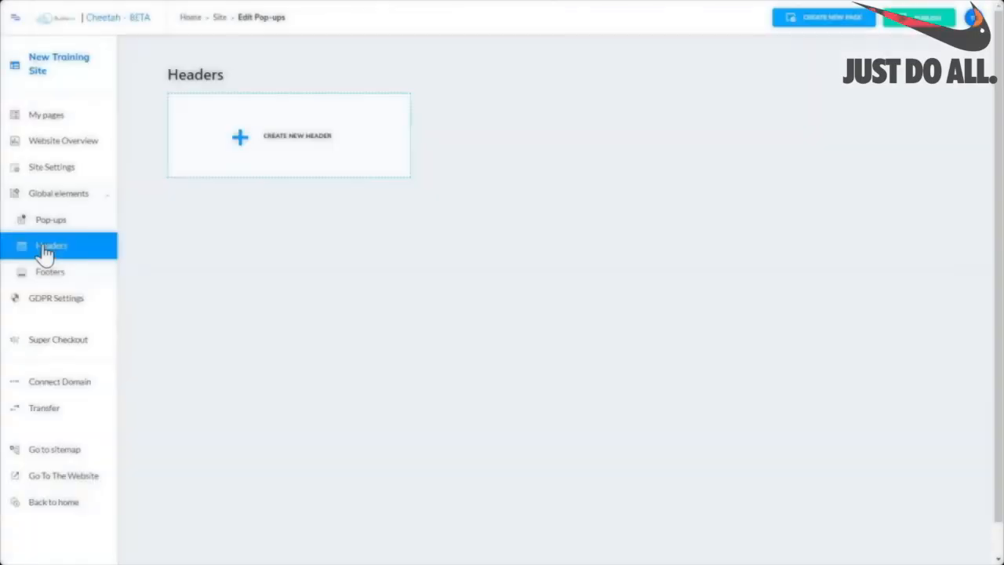
click(259, 145)
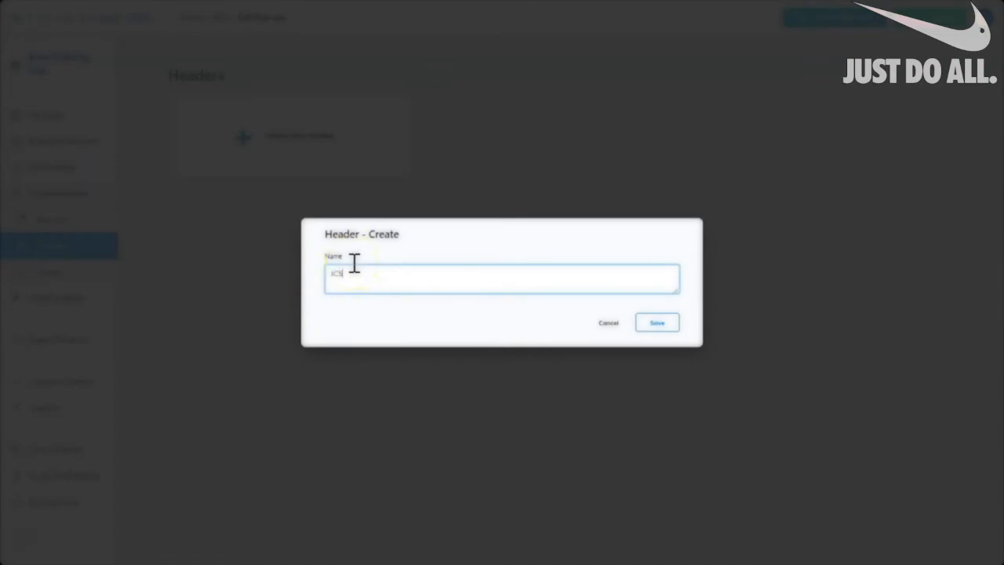
text(ICS-HEADER)
click(657, 322)
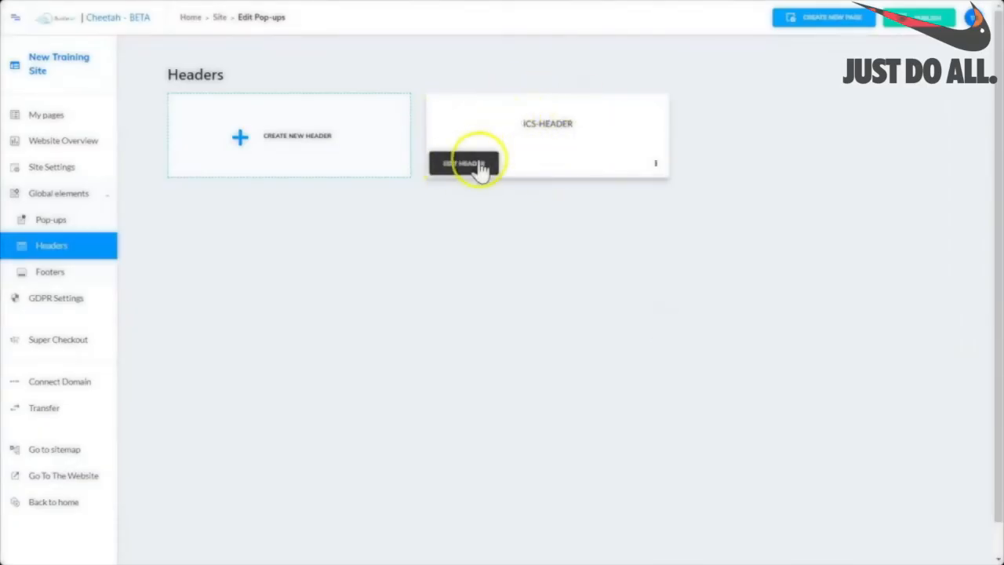
Insert the saved ice cream header panel into ICS-HEADER and return to the dashboard.
click(479, 168)
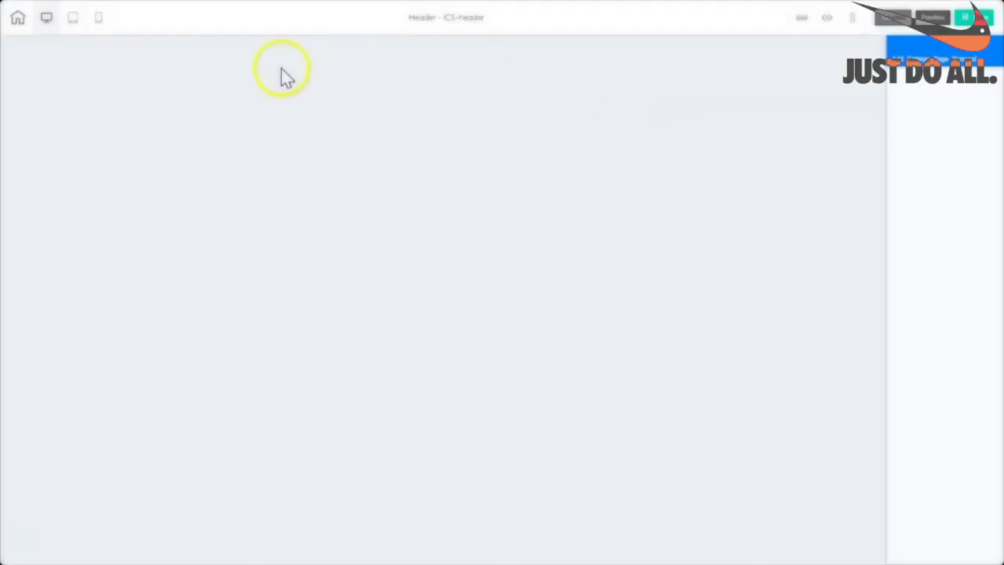
click(897, 58)
click(970, 59)
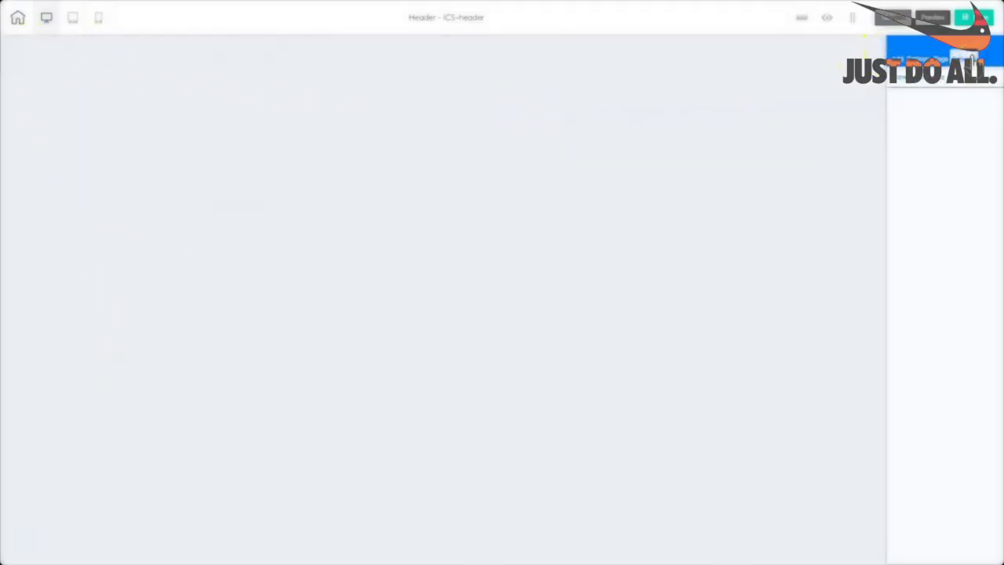
click(899, 80)
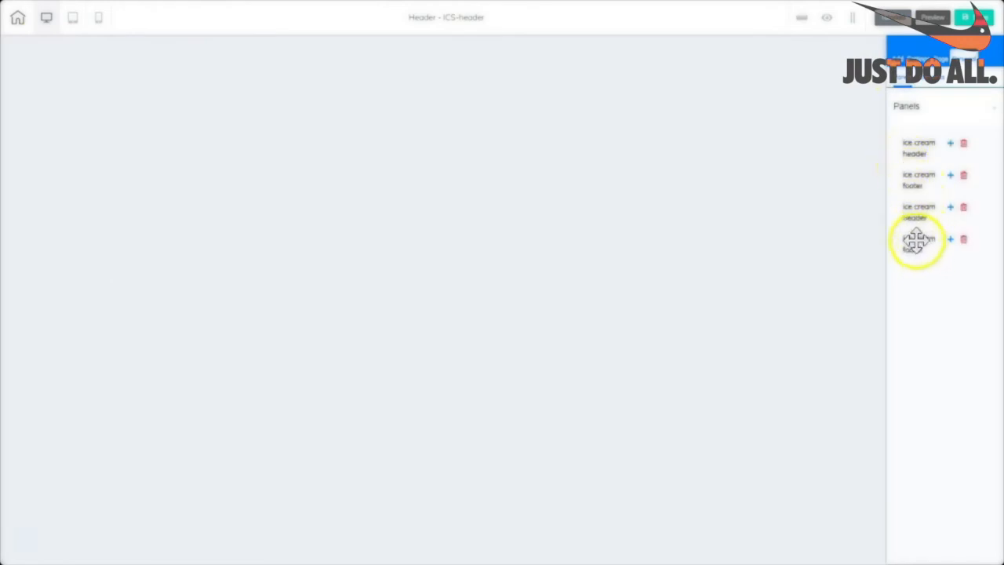
click(950, 207)
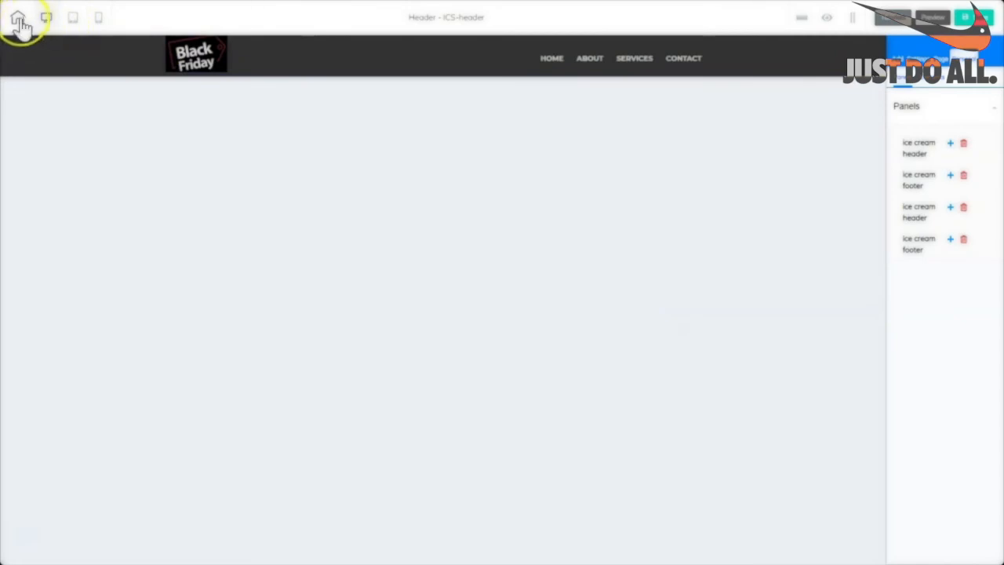
click(20, 26)
click(457, 291)
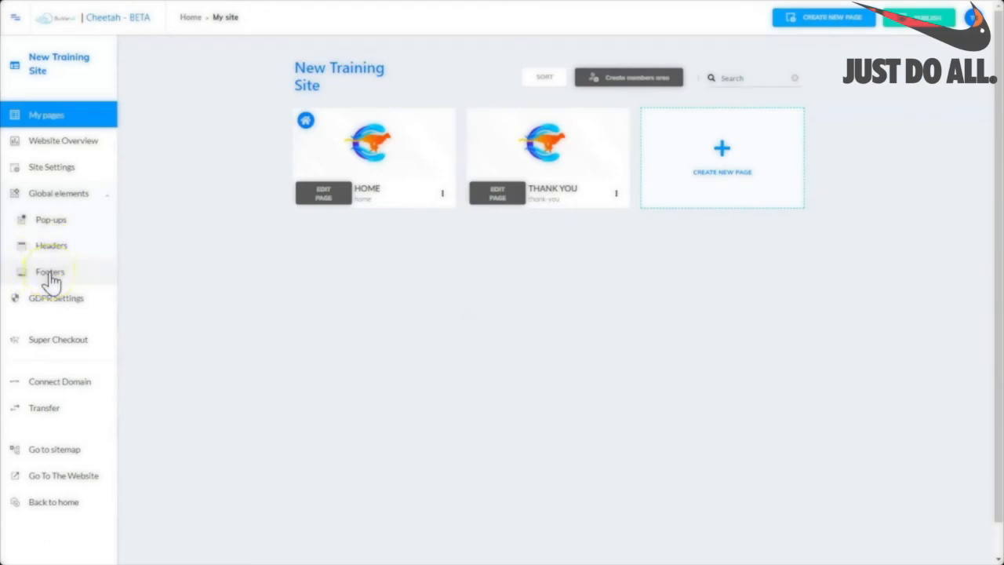
Create a new global footer named ICS-footer.
click(50, 273)
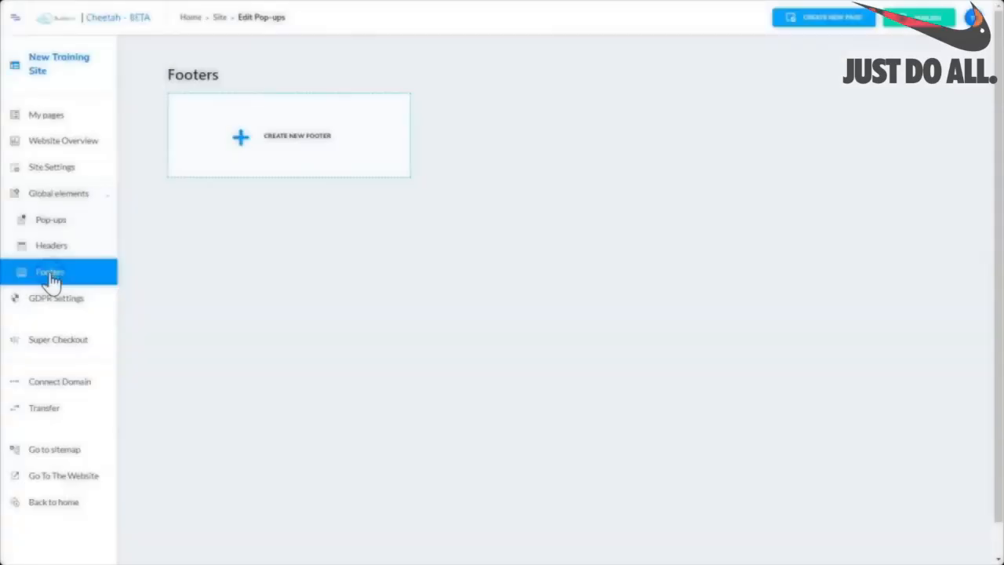
click(241, 144)
click(331, 273)
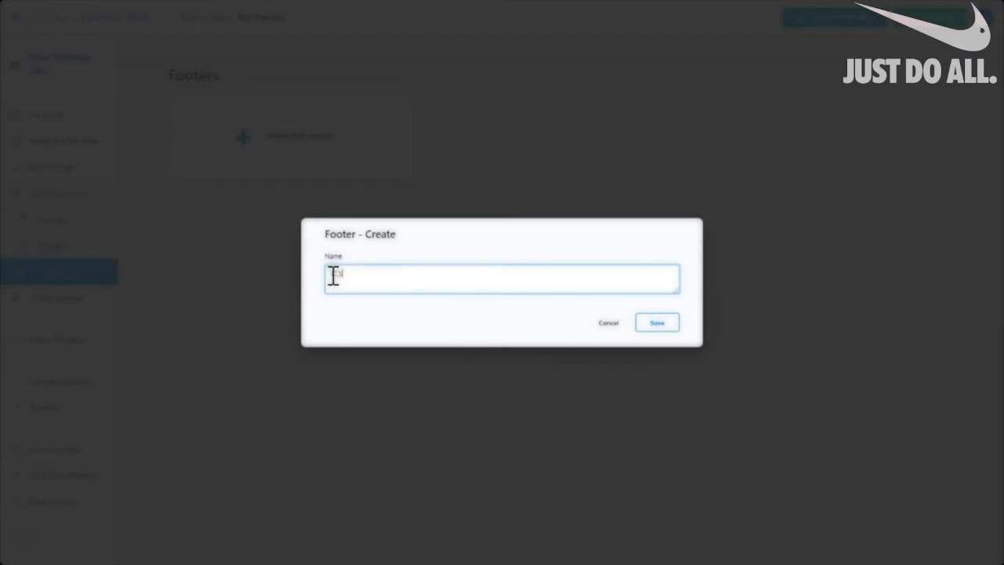
text(Footer)
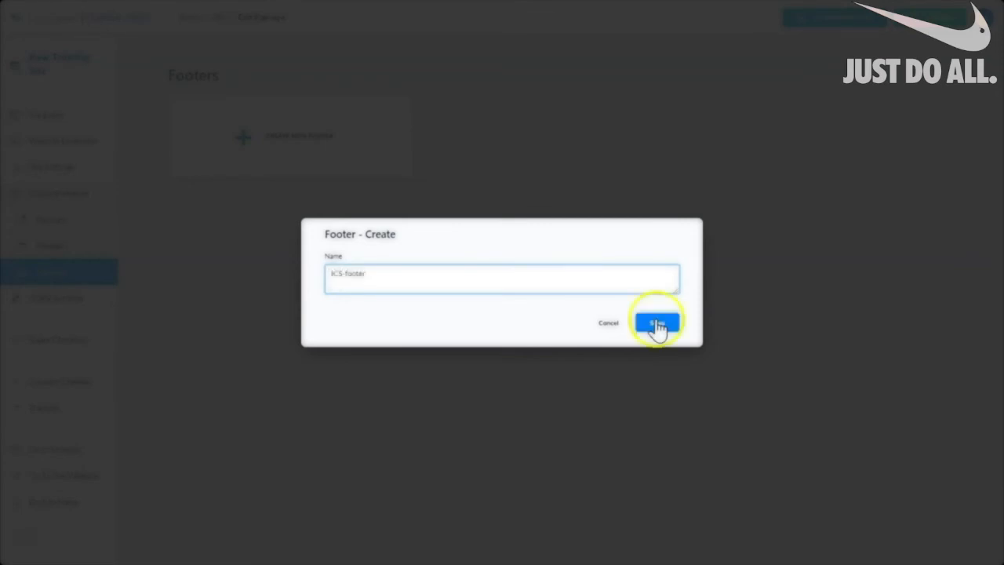
click(657, 323)
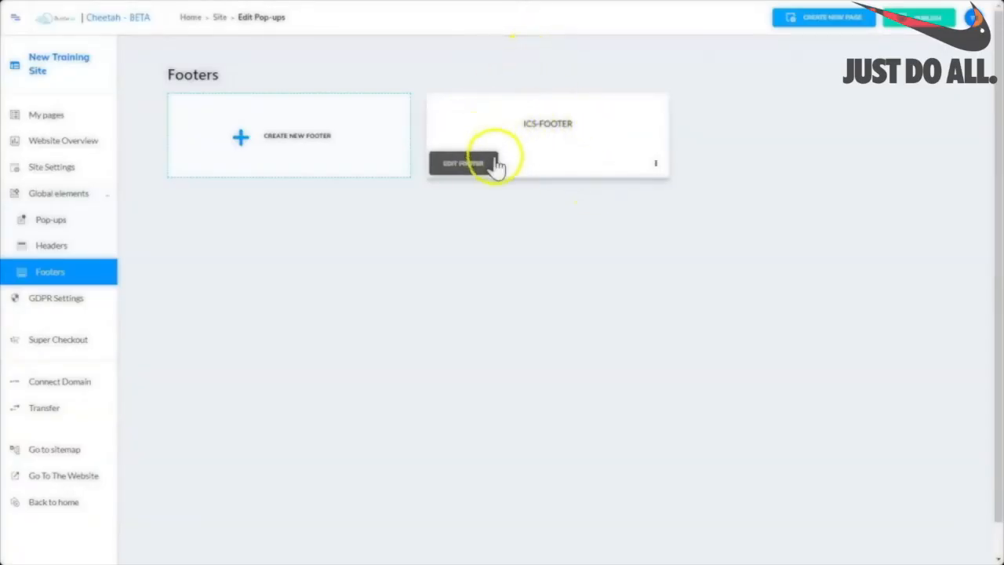
Add the saved ice cream footer panel to ICS-FOOTER and leave the editor.
click(457, 170)
click(900, 64)
click(967, 58)
click(905, 111)
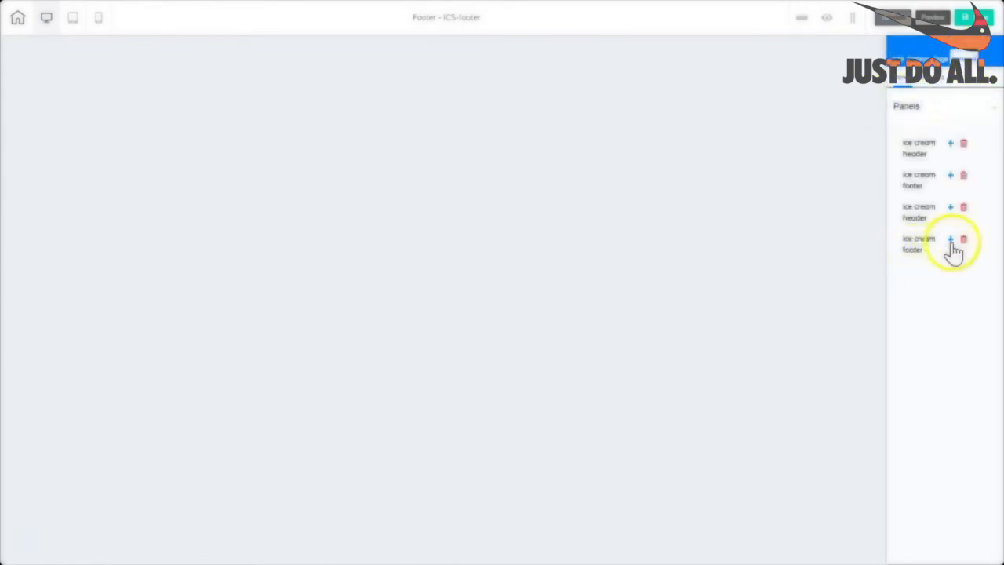
click(950, 240)
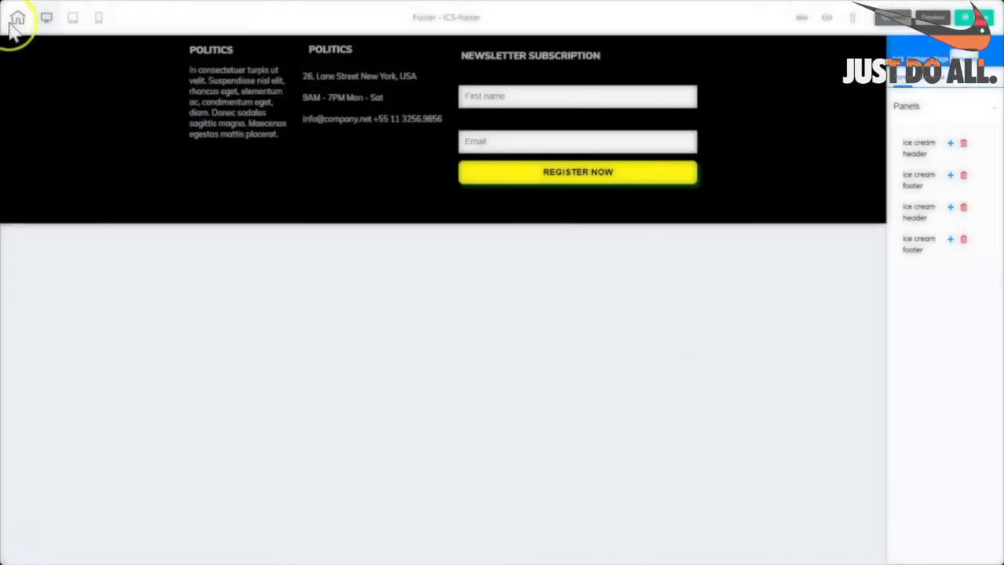
click(24, 26)
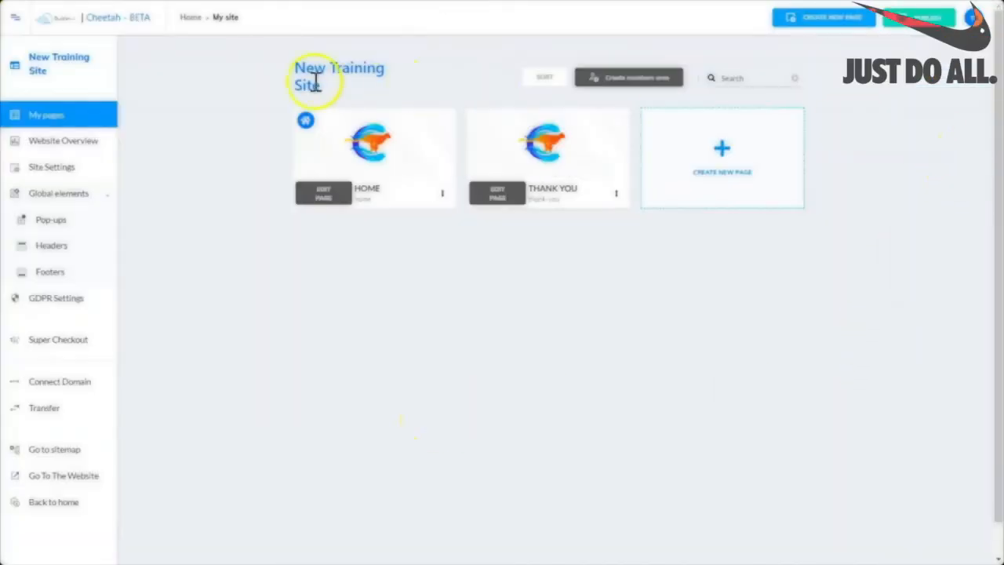
Review the global headers and footers lists, then return to the site's pages.
click(45, 252)
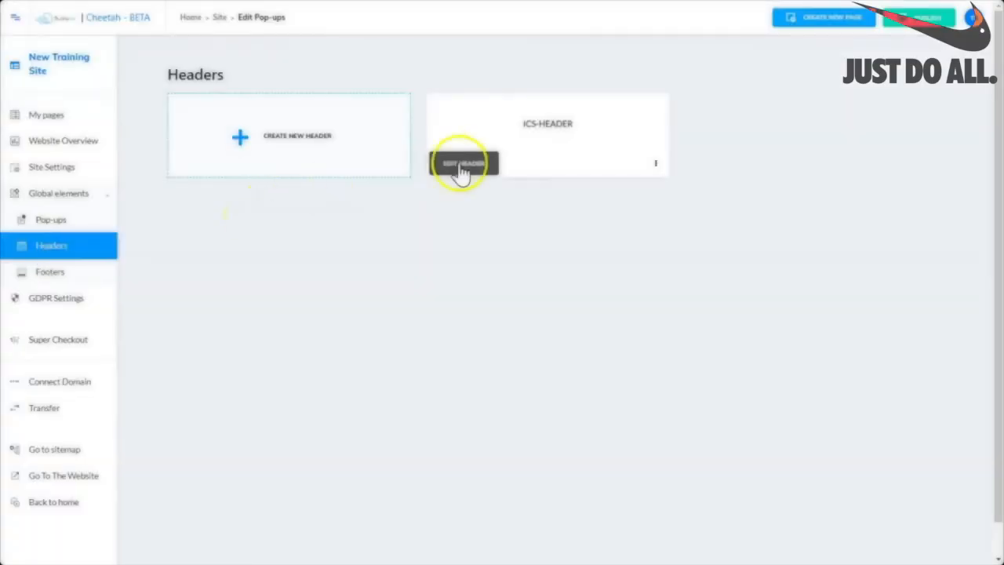
click(40, 274)
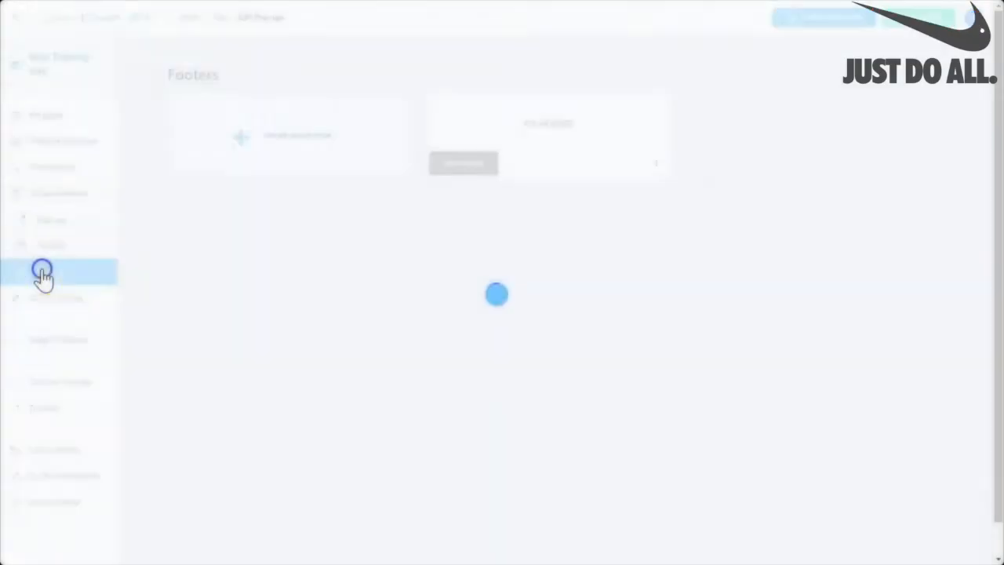
click(47, 123)
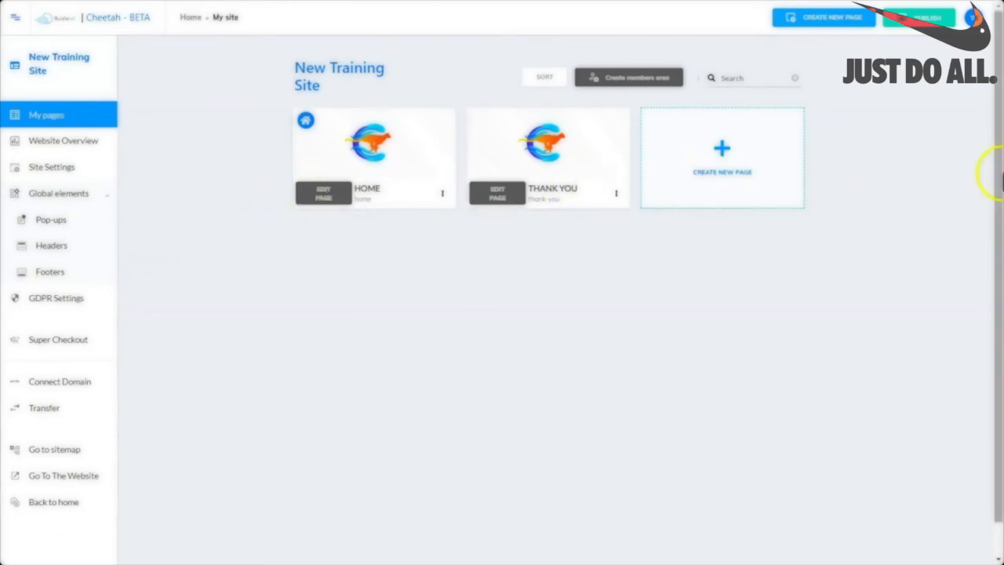
In the page settings, set ICS-header as both the desktop and mobile header.
click(615, 196)
click(563, 218)
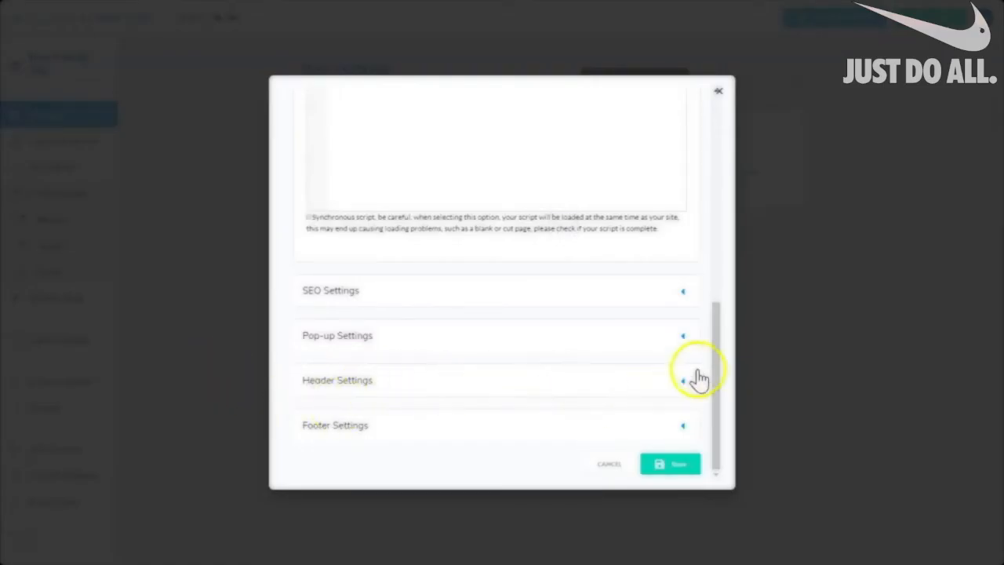
click(683, 382)
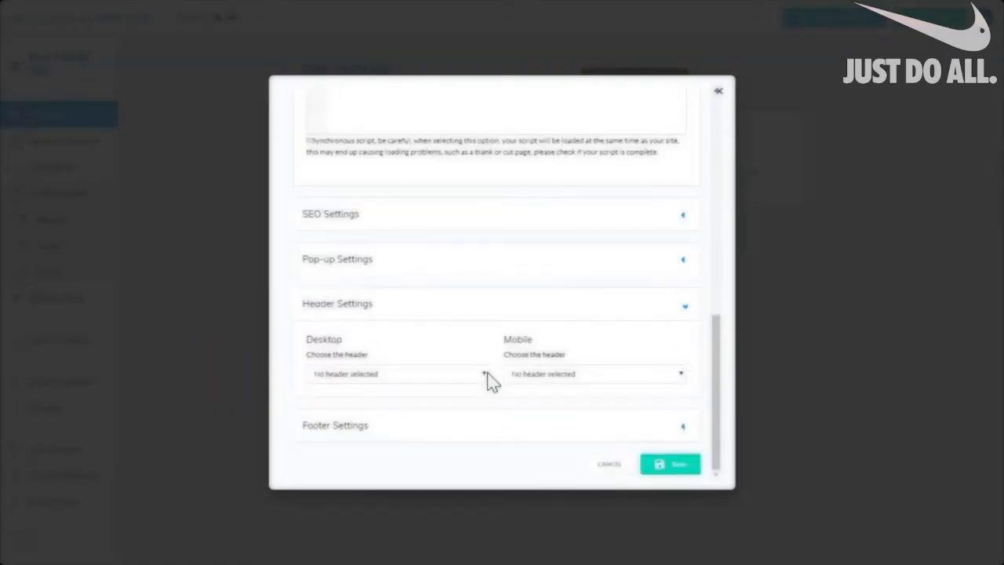
click(485, 374)
click(313, 404)
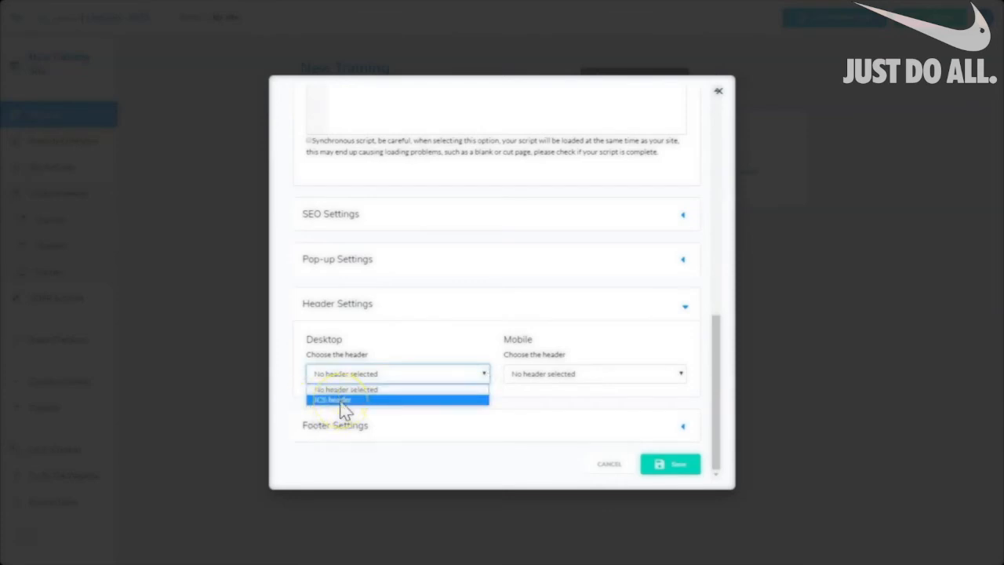
click(342, 401)
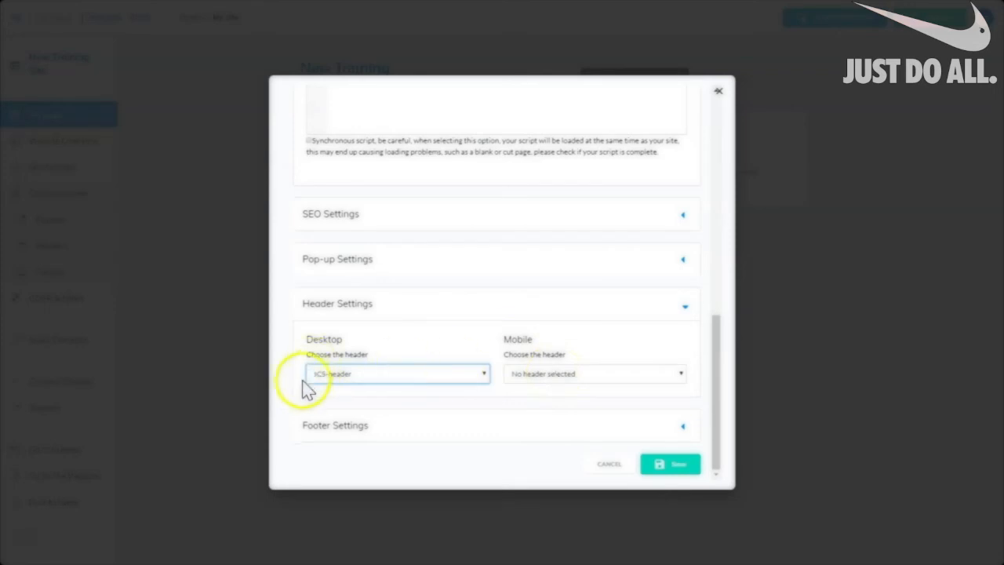
click(679, 374)
click(577, 400)
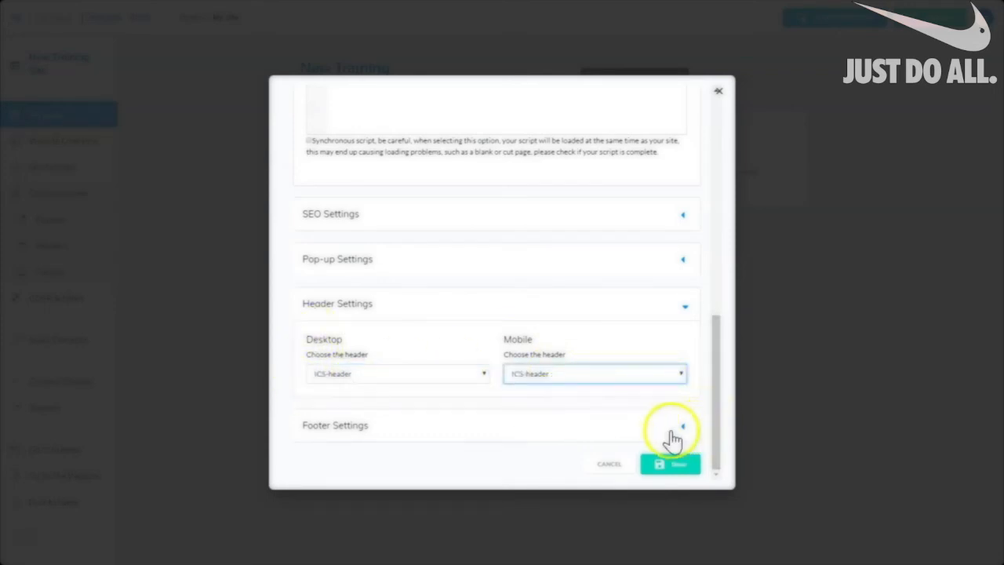
Set ICS-footer as both the desktop and mobile footer and save the settings.
click(681, 428)
click(373, 419)
click(392, 444)
click(672, 419)
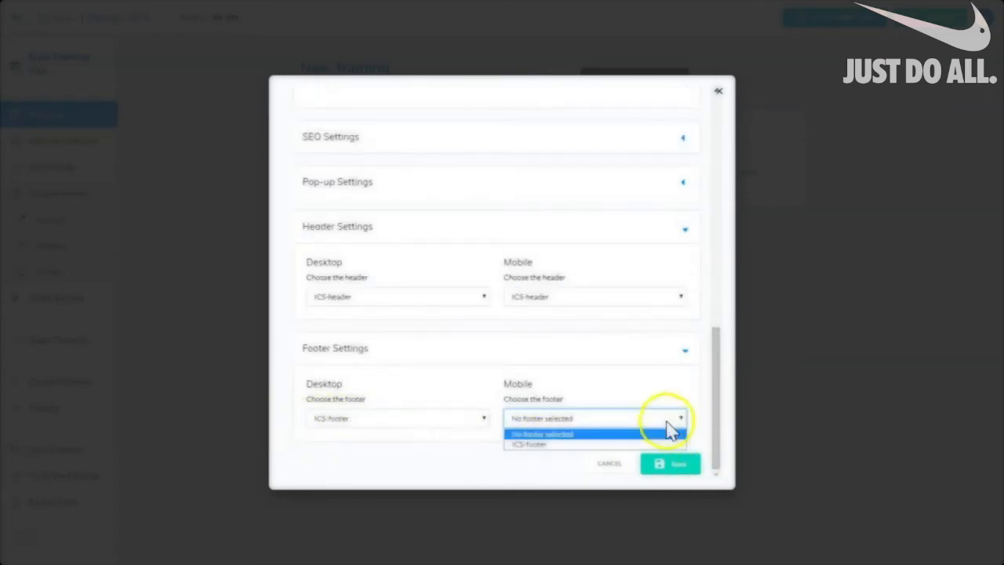
click(533, 447)
click(673, 469)
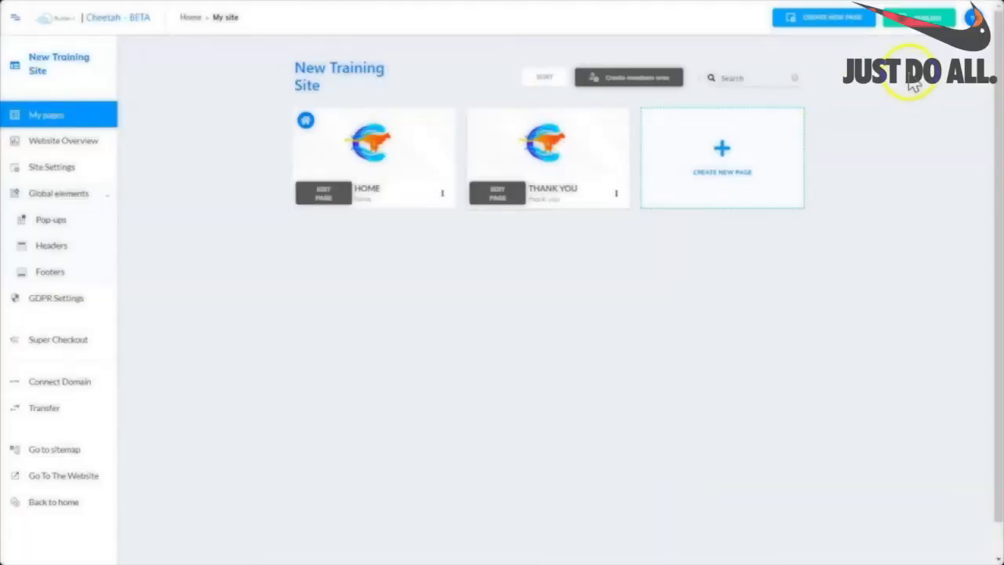
Publish the site and scroll the live Thank You page to check its header and footer.
click(914, 19)
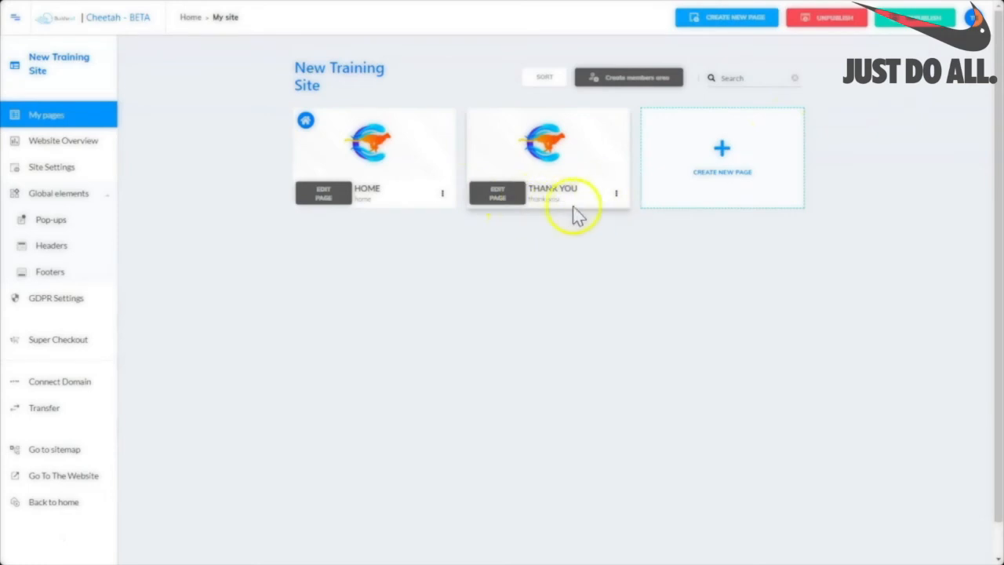
click(616, 194)
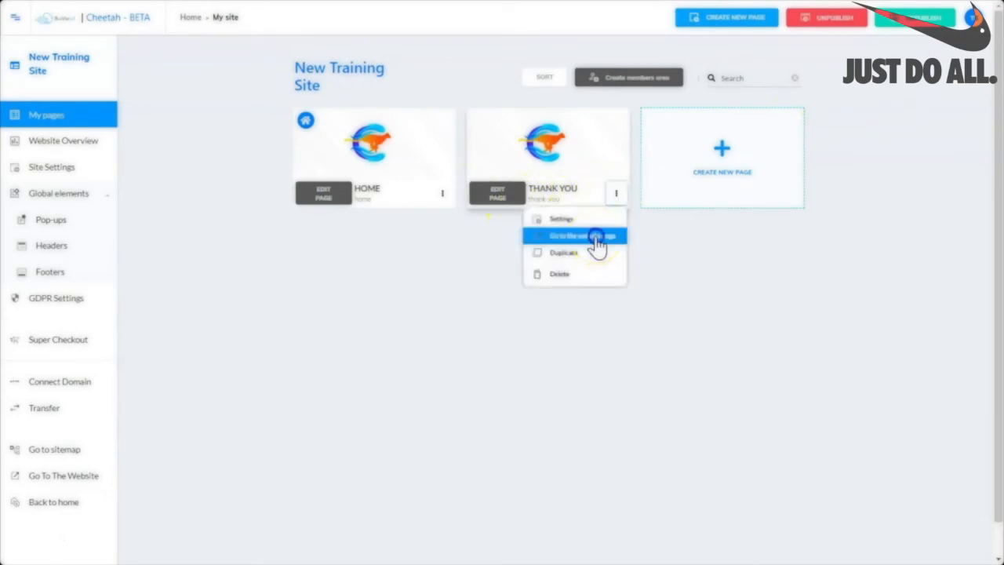
click(596, 239)
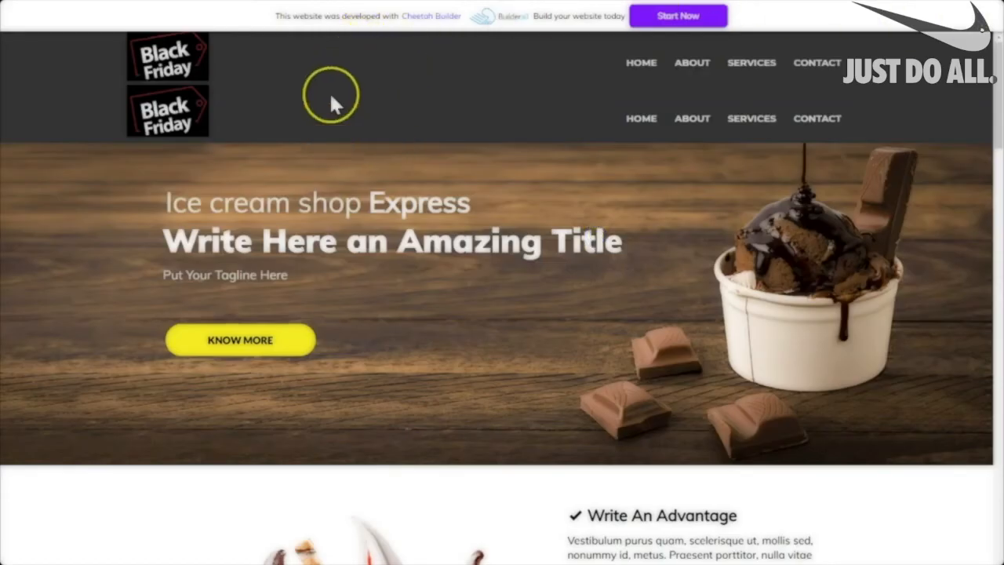
drag(999, 143, 999, 556)
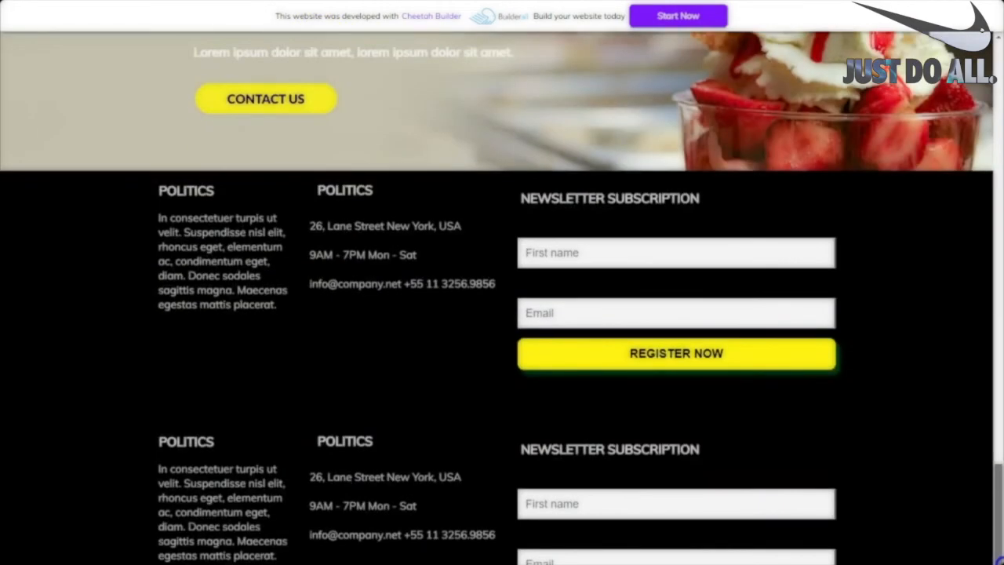
drag(999, 556, 933, 123)
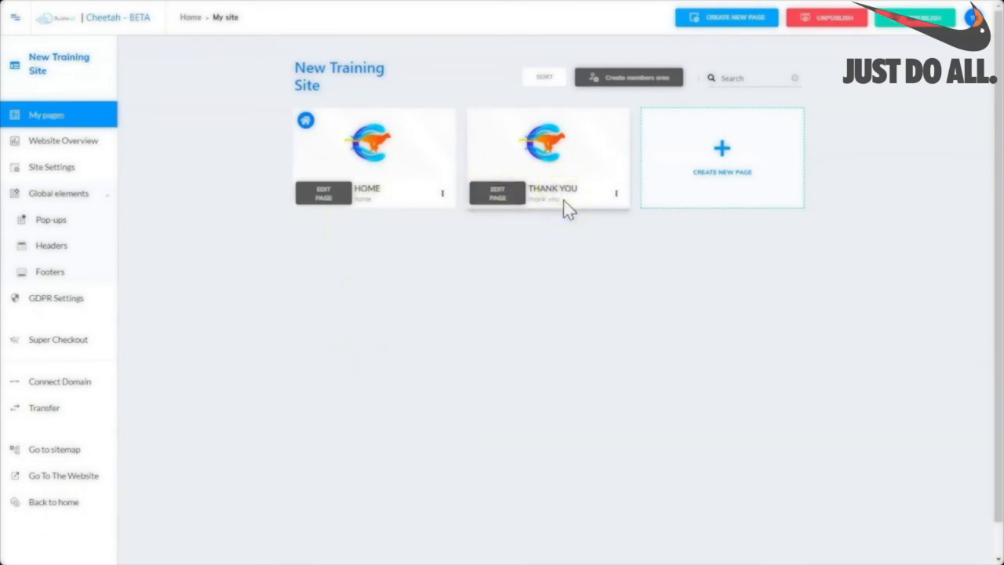
click(489, 198)
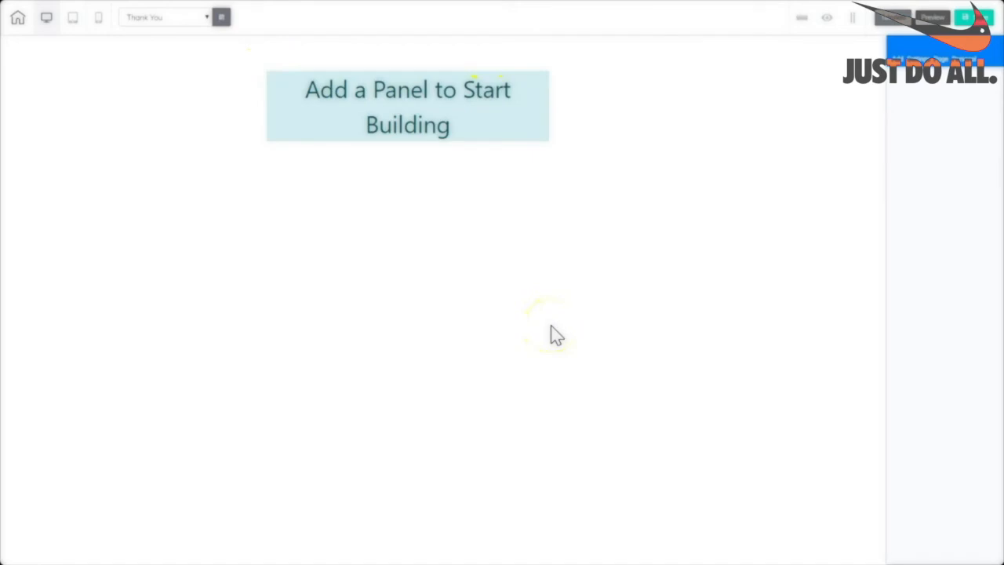
click(207, 19)
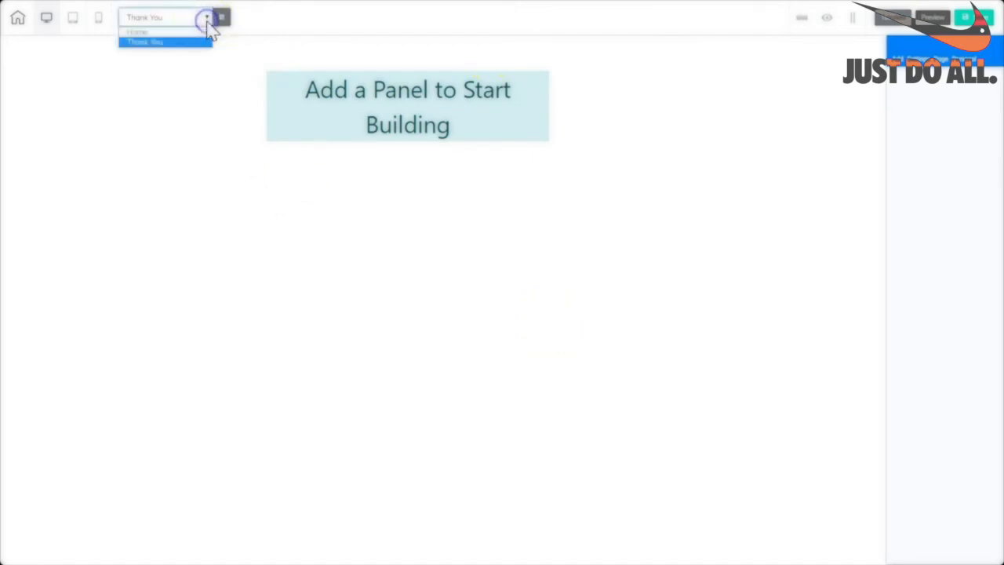
click(192, 32)
click(465, 295)
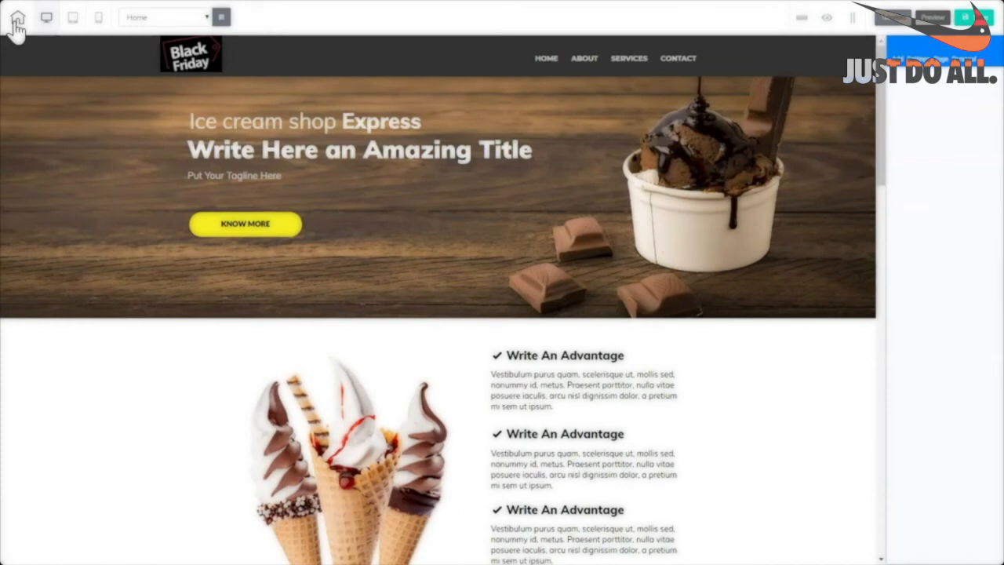
click(15, 21)
click(39, 486)
scroll(985, 282, down, 15)
scroll(971, 404, down, 10)
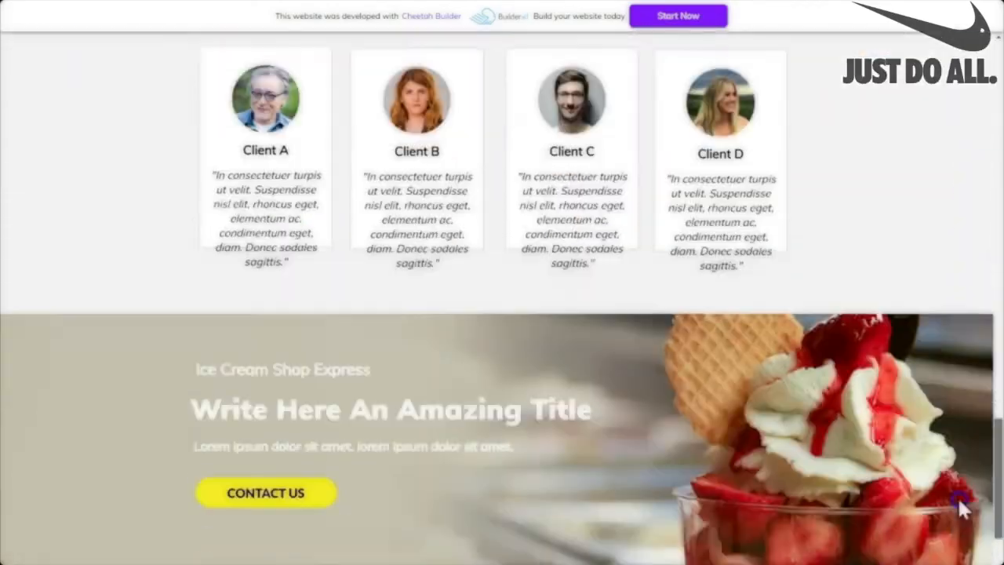
scroll(955, 510, up, 4)
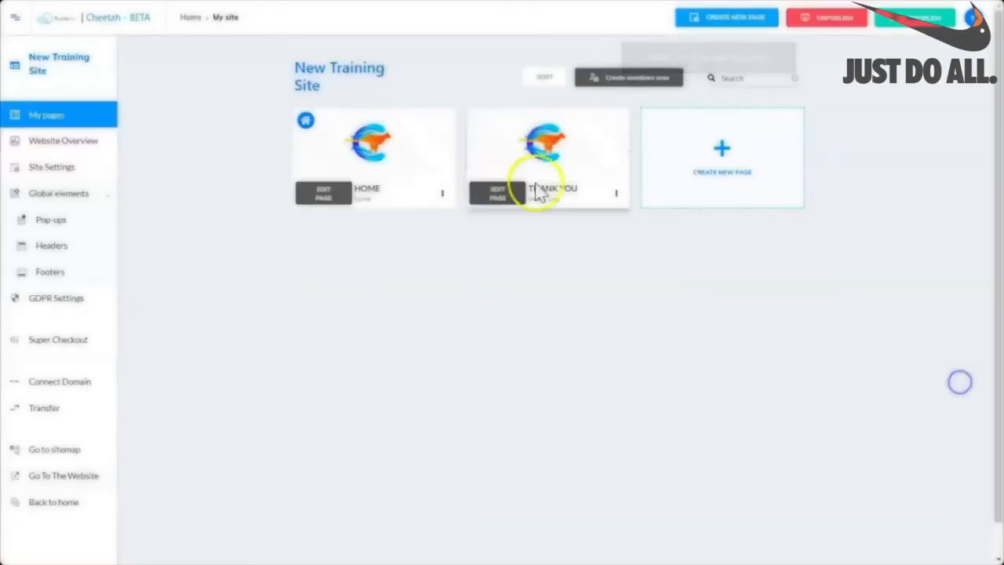
mouse_move(538, 152)
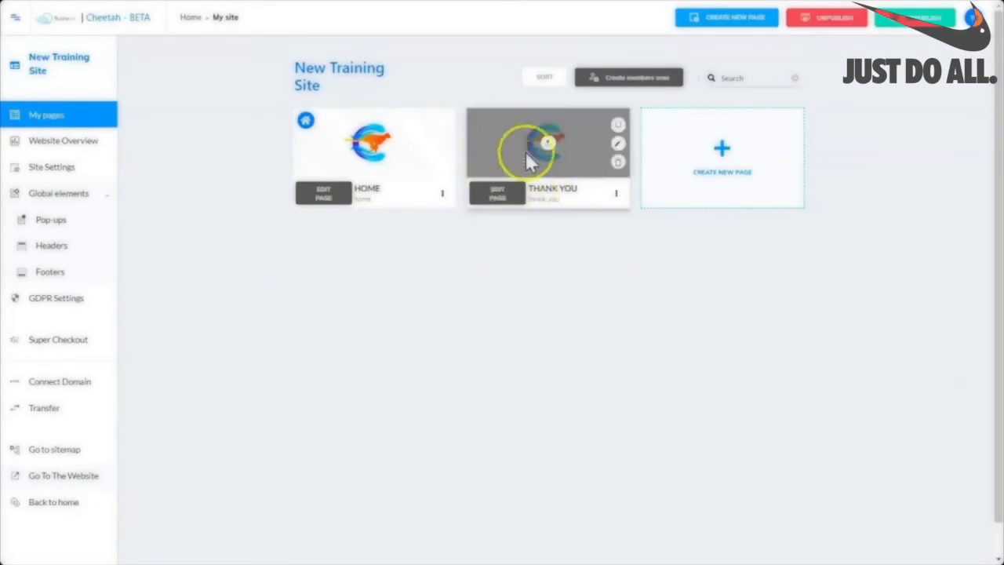
Add a blank panel with a text box to the Thank You page.
click(498, 197)
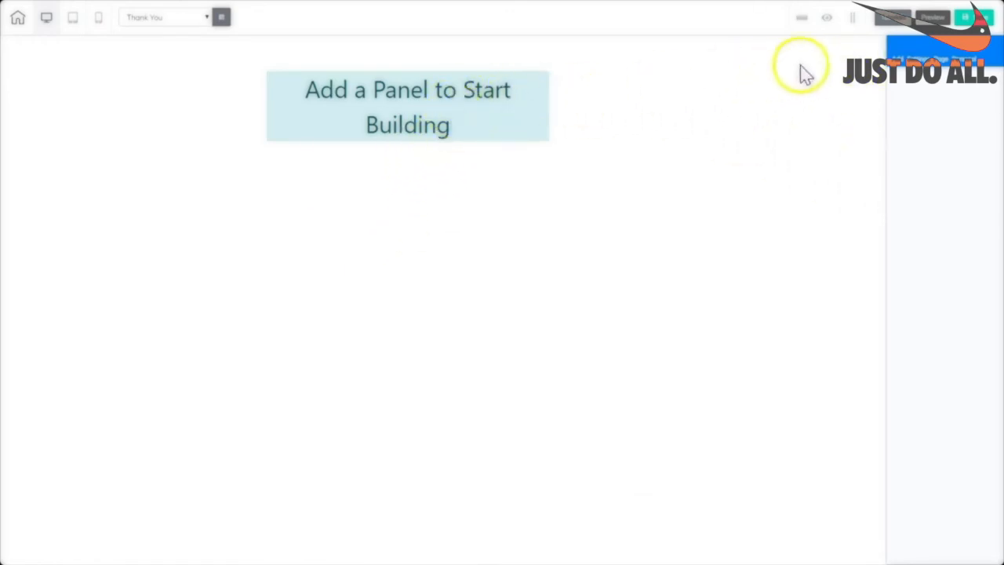
click(894, 57)
click(901, 105)
click(902, 132)
Replace the text box's placeholder with 'Thank You!', then save and publish.
double_click(436, 57)
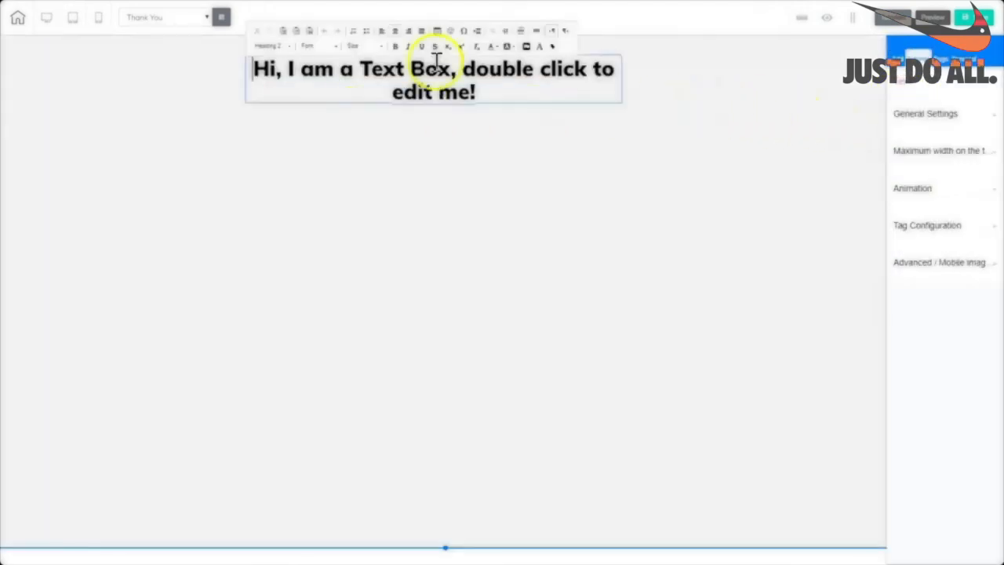
drag(478, 93, 249, 69)
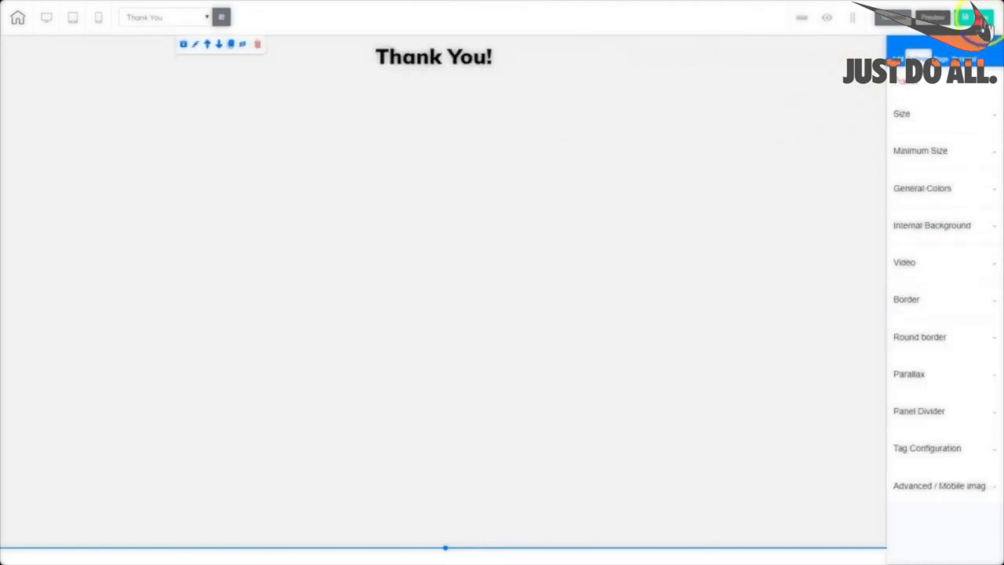
click(981, 24)
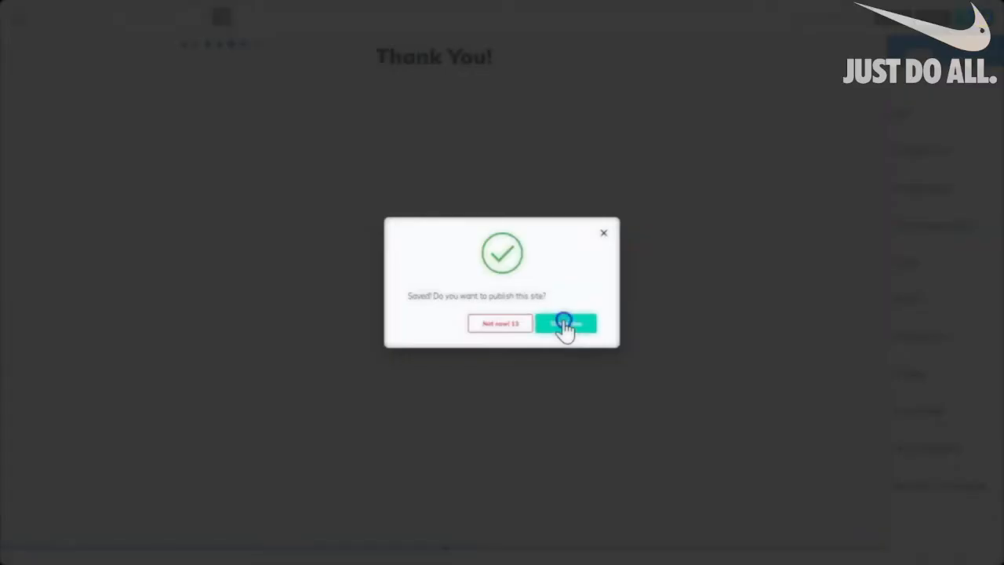
click(564, 323)
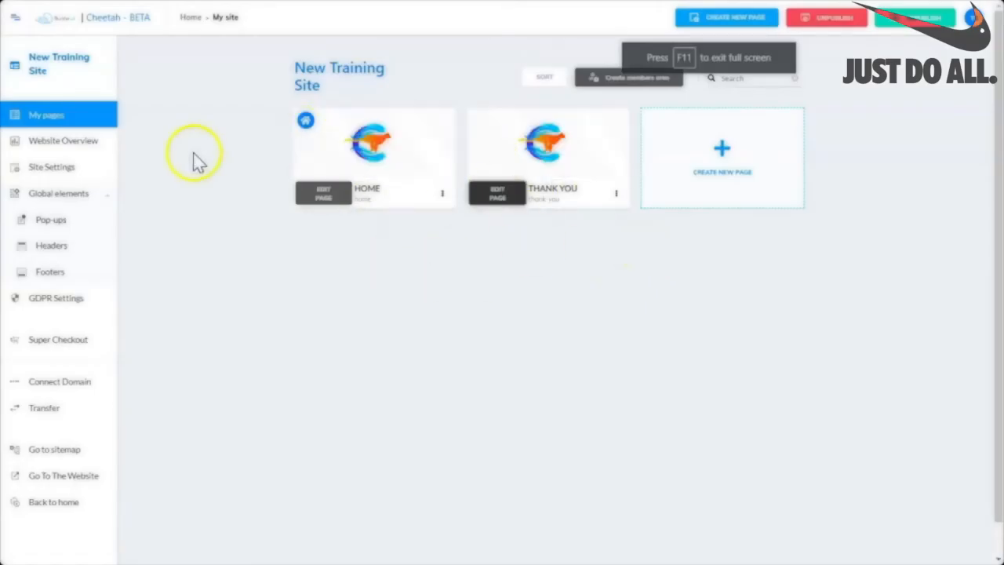
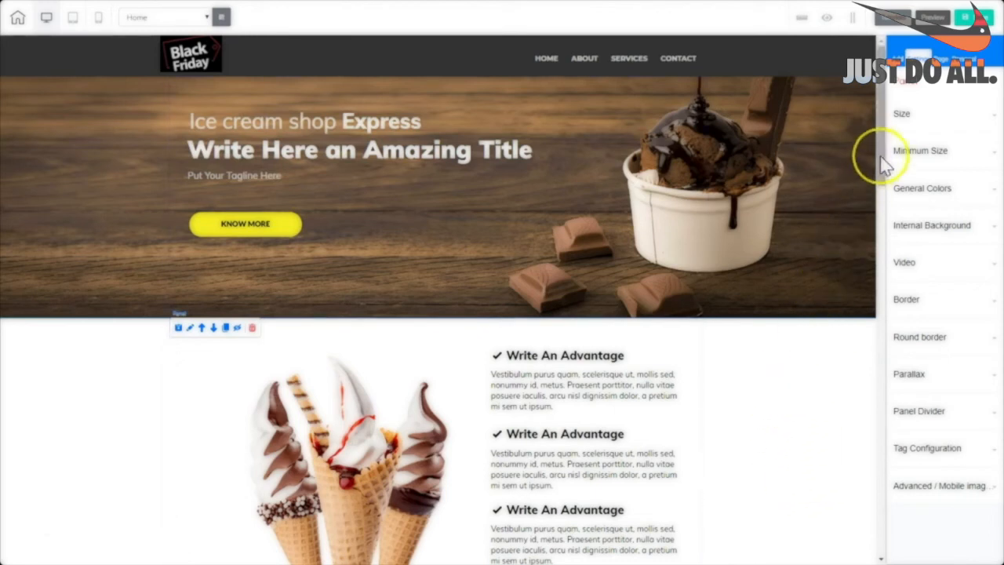
Scroll the ice cream shop Home page to the Black Friday logo and hero in desktop view.
mouse_move(881, 155)
mouse_down()
mouse_move(880, 545)
mouse_move(872, 141)
mouse_up()
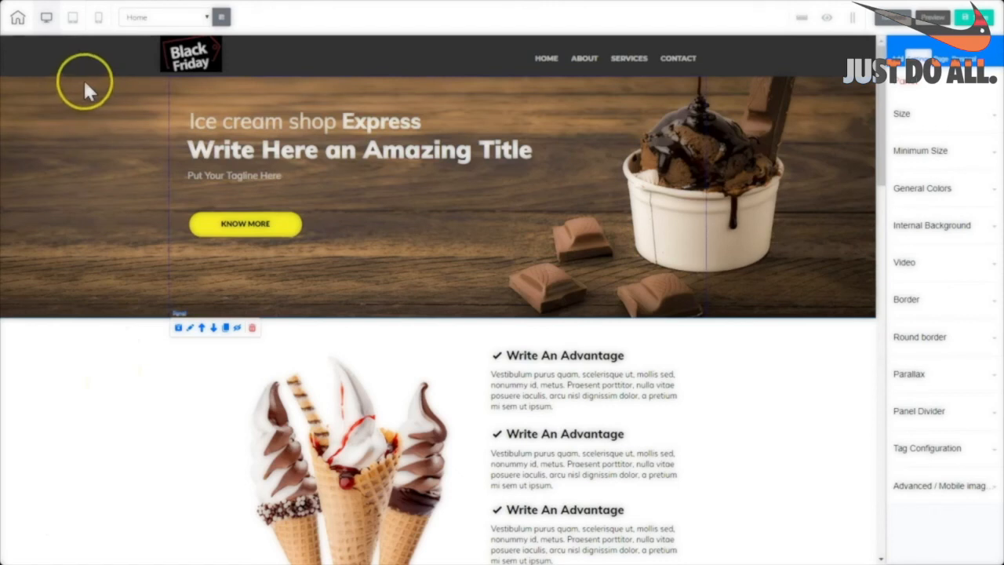
In the mobile layout, give the Black Friday logo 100 left/right and 0 top/bottom spacing.
click(98, 21)
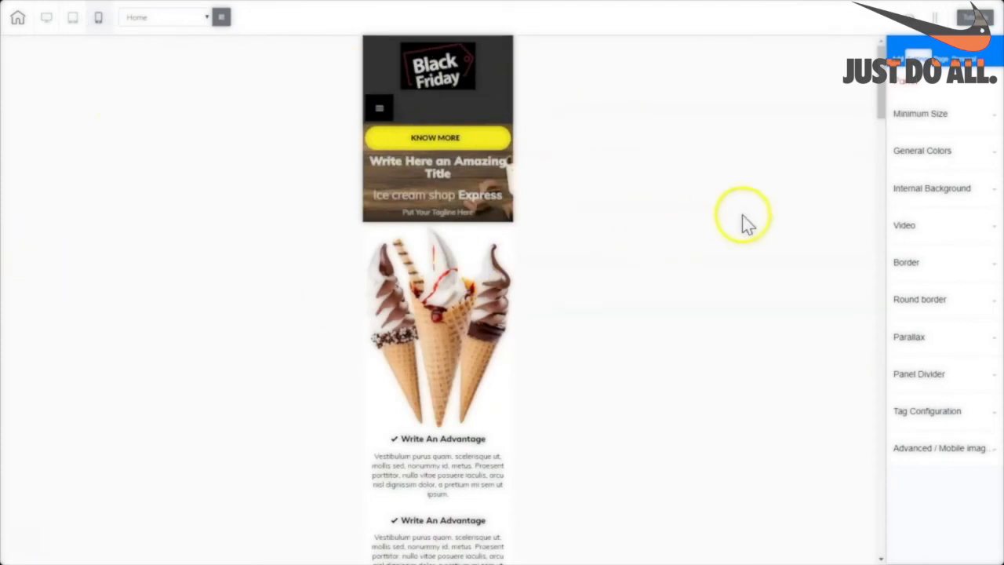
drag(882, 100, 829, 79)
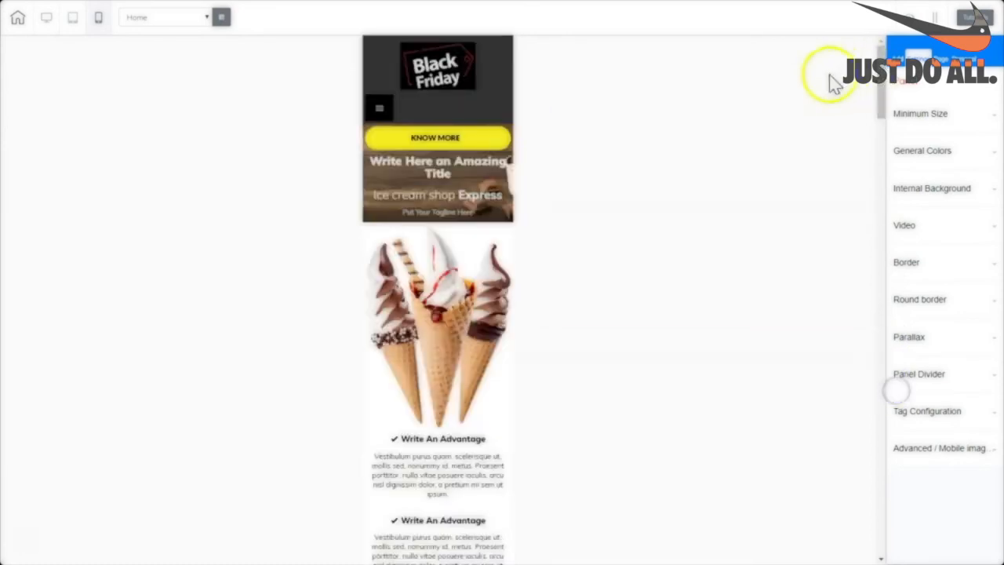
click(486, 65)
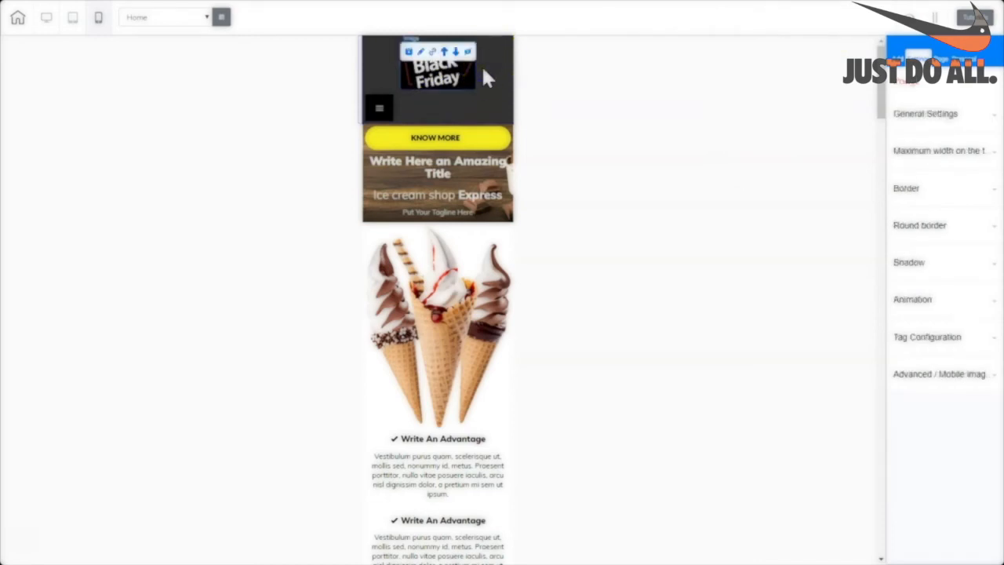
click(773, 77)
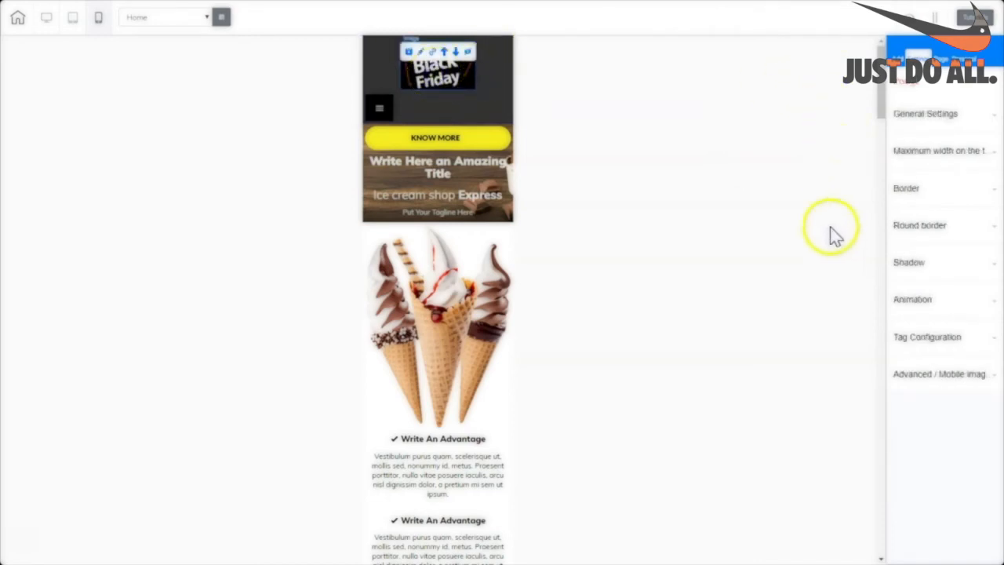
click(914, 376)
drag(996, 245, 999, 441)
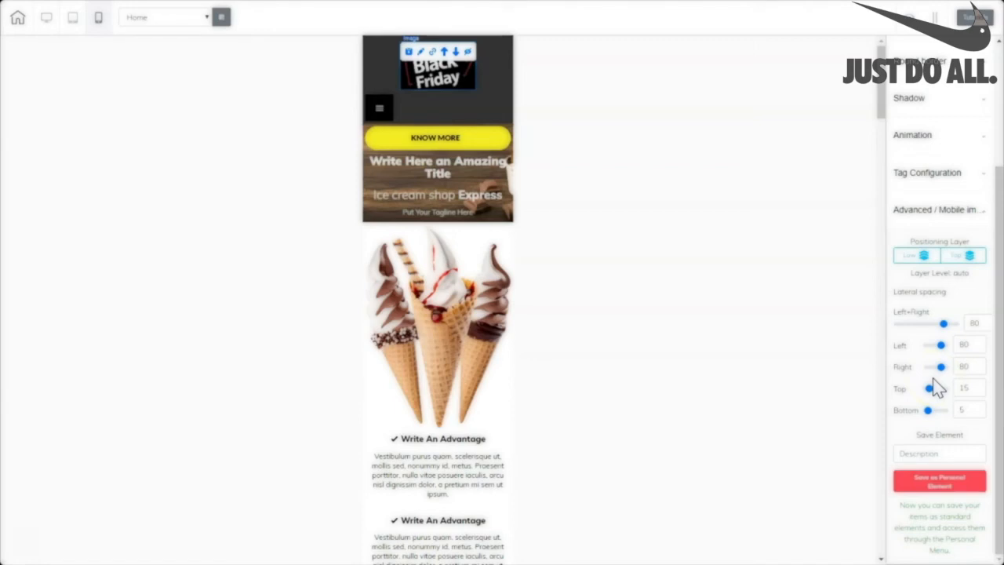
click(944, 324)
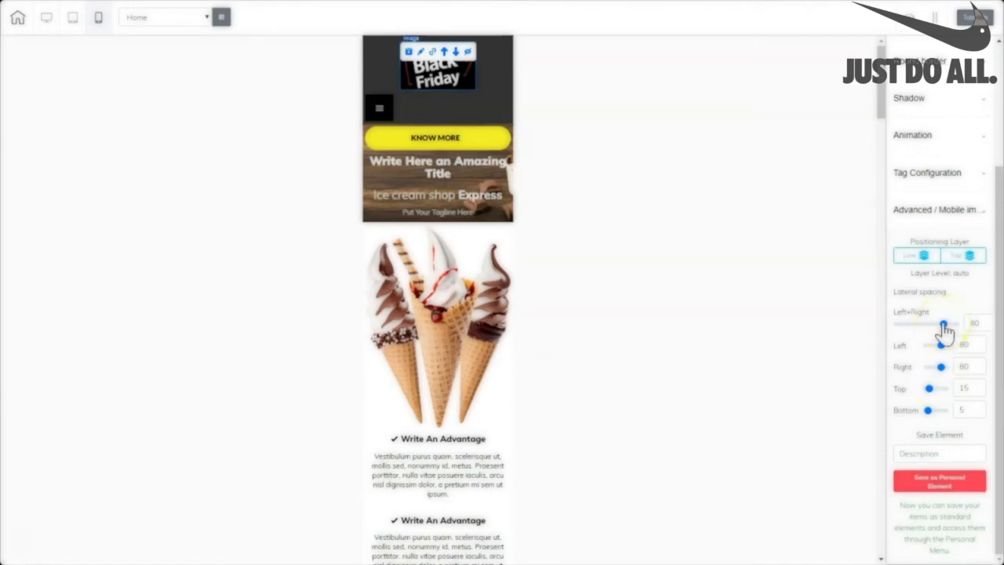
drag(944, 325, 988, 327)
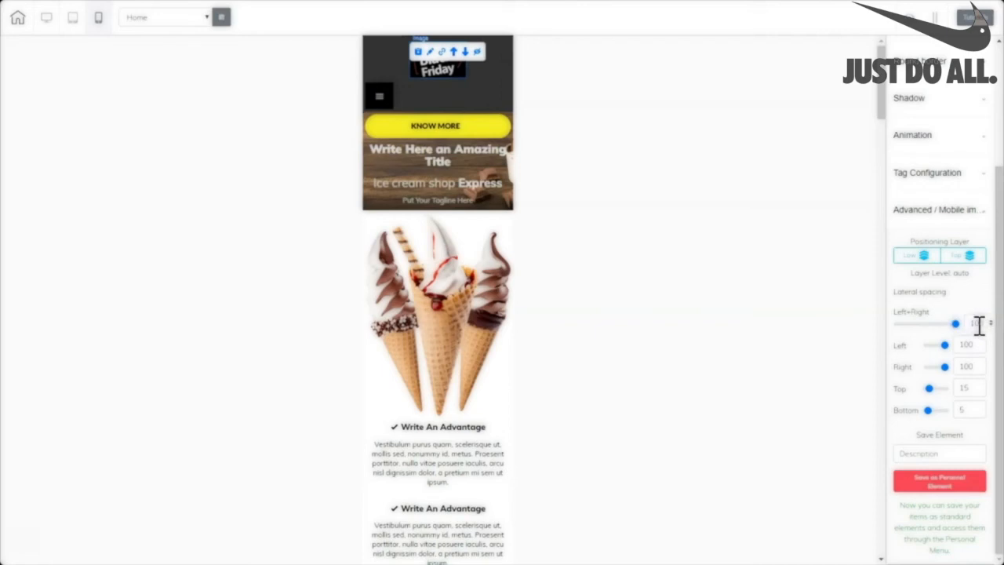
click(522, 149)
drag(929, 387, 925, 415)
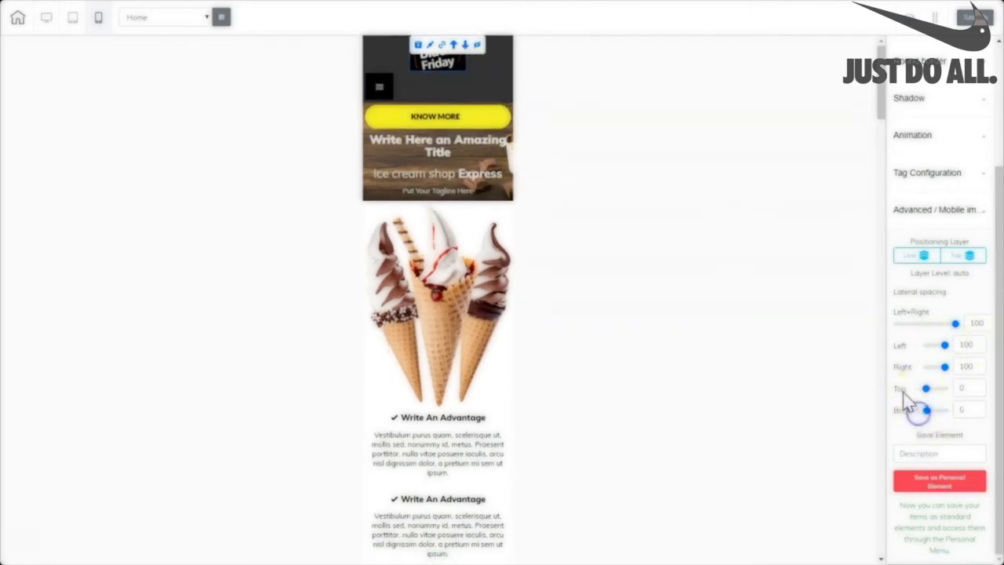
Add left/right spacing to the header menu to narrow the mobile menu bar.
click(430, 92)
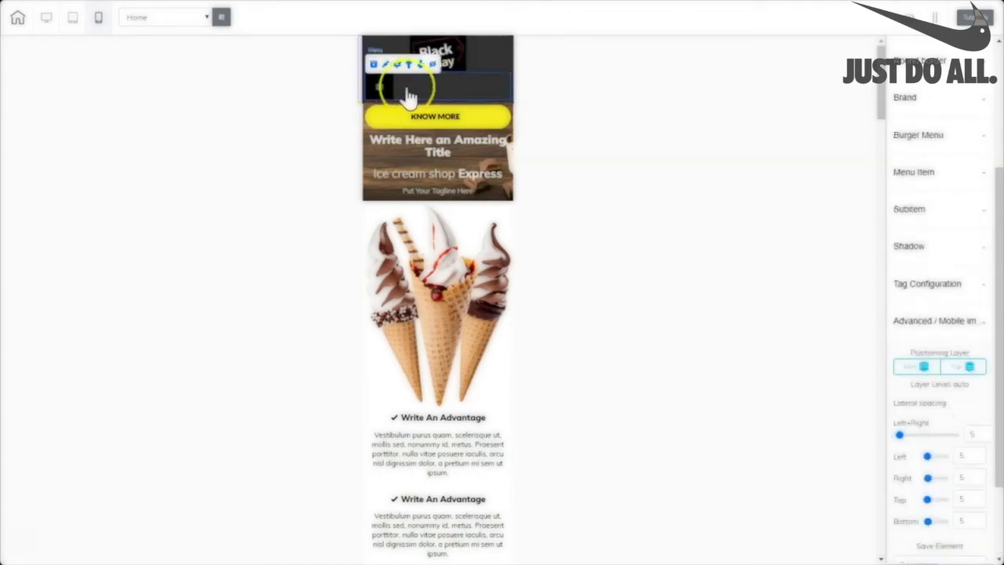
click(384, 91)
click(446, 91)
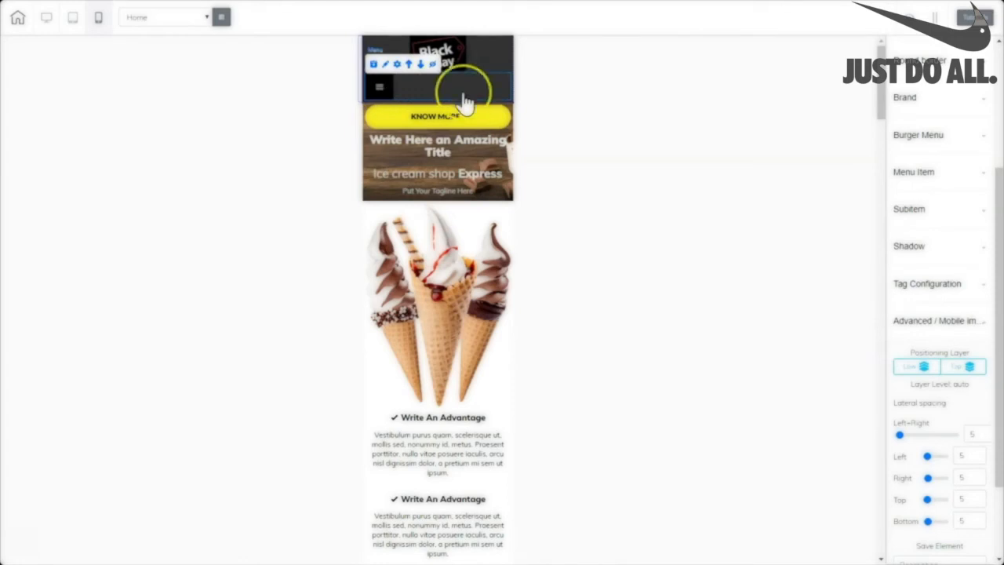
mouse_move(900, 436)
mouse_down()
mouse_move(961, 438)
mouse_move(898, 437)
mouse_move(905, 448)
mouse_up()
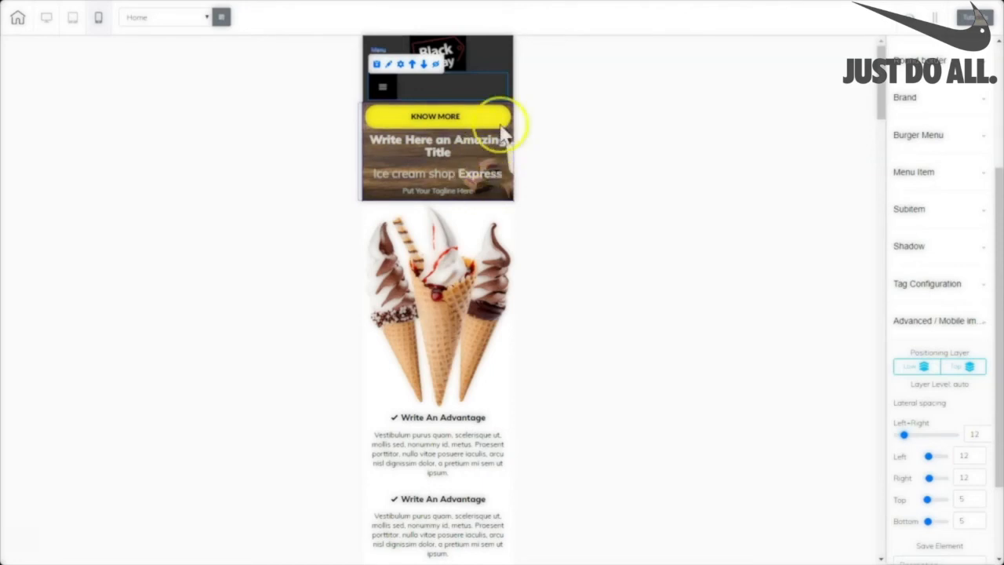
Move the KNOW MORE button down below the hero tagline.
click(499, 123)
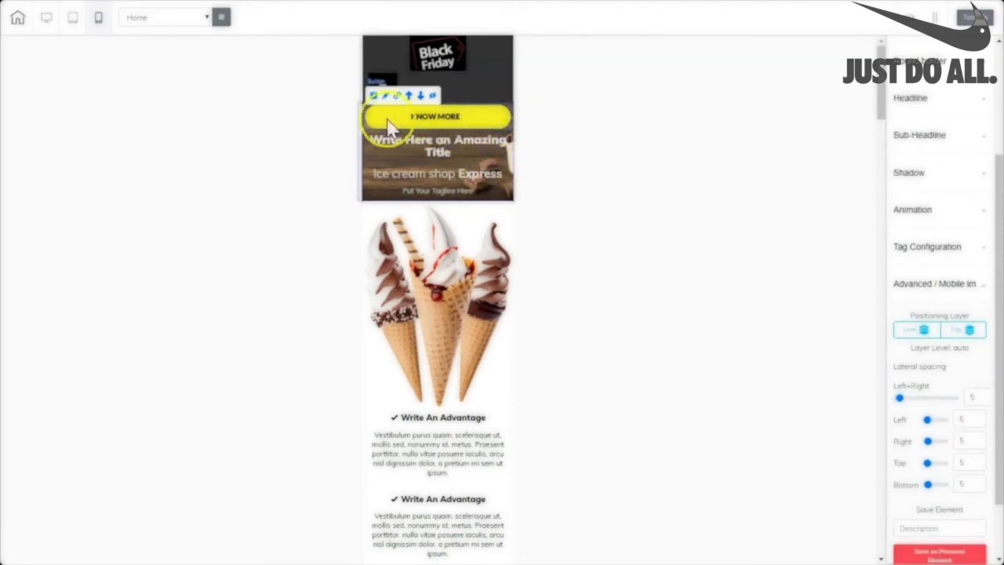
click(420, 95)
click(502, 159)
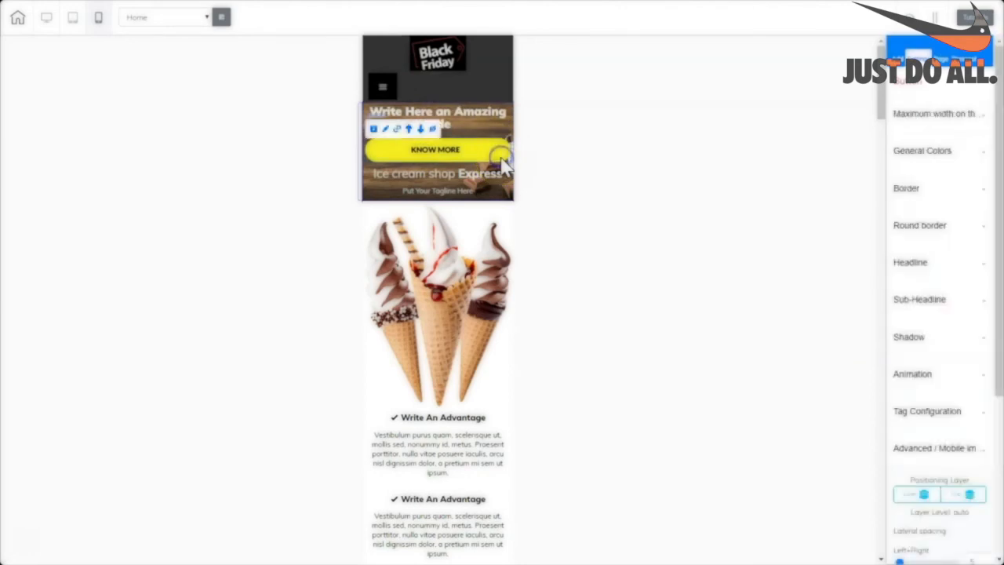
click(420, 133)
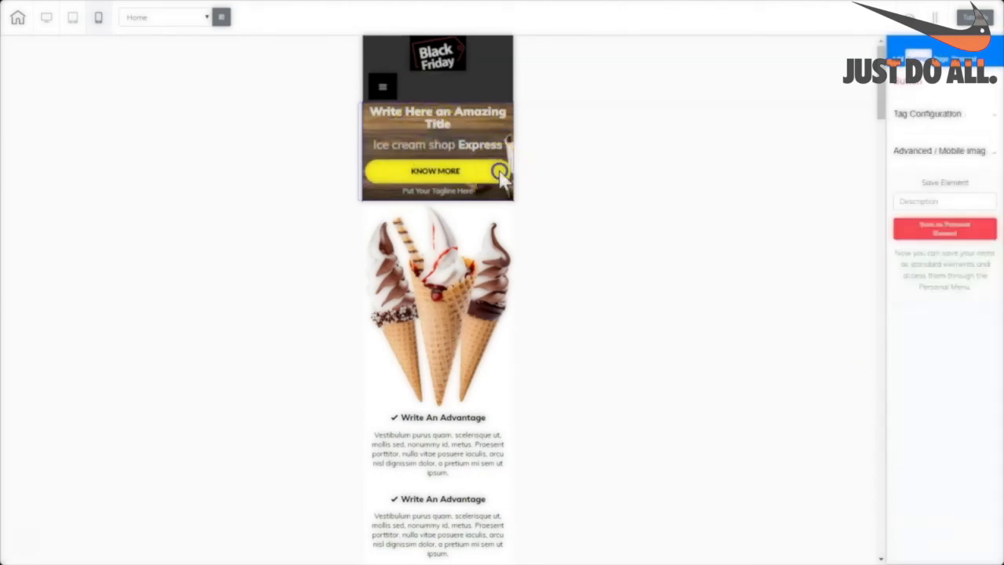
click(502, 175)
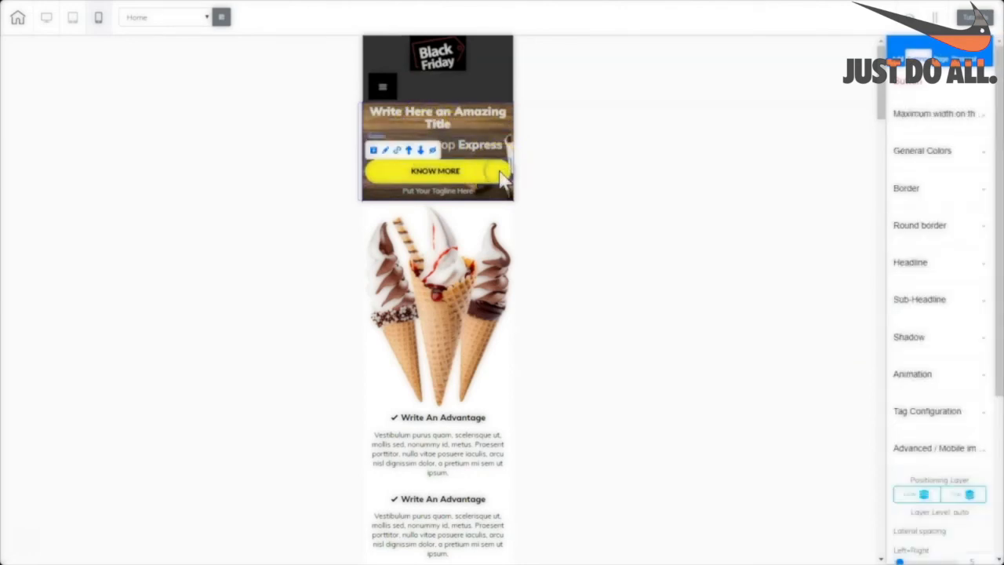
click(421, 151)
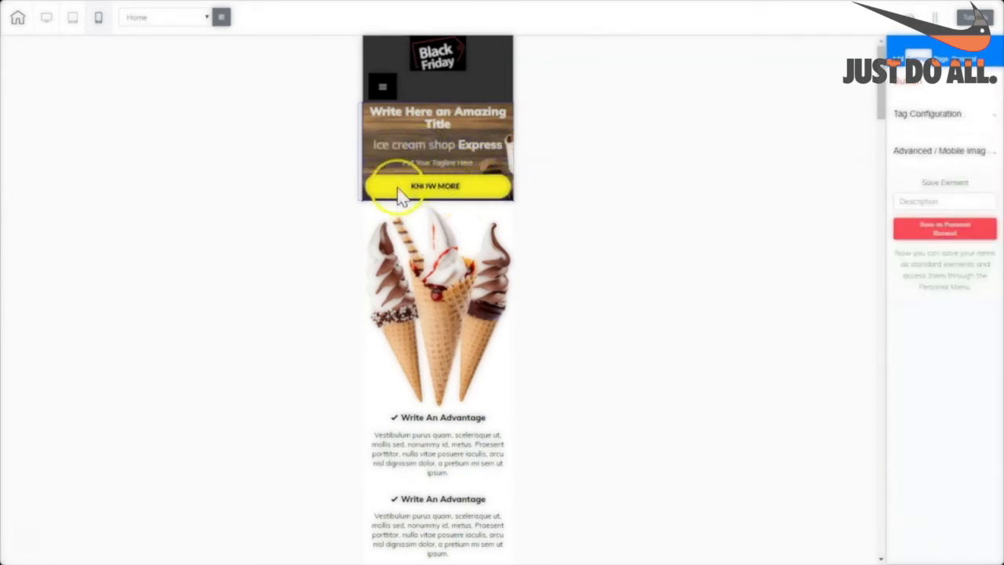
Give the hero title 53 side spacing and move Ice cream shop Express above it.
click(416, 114)
drag(900, 377, 930, 382)
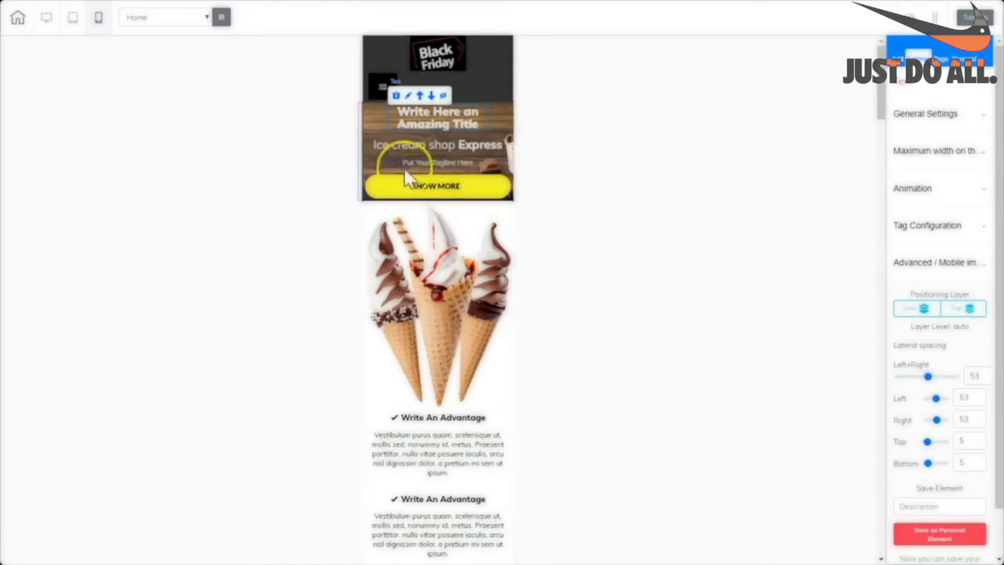
click(489, 138)
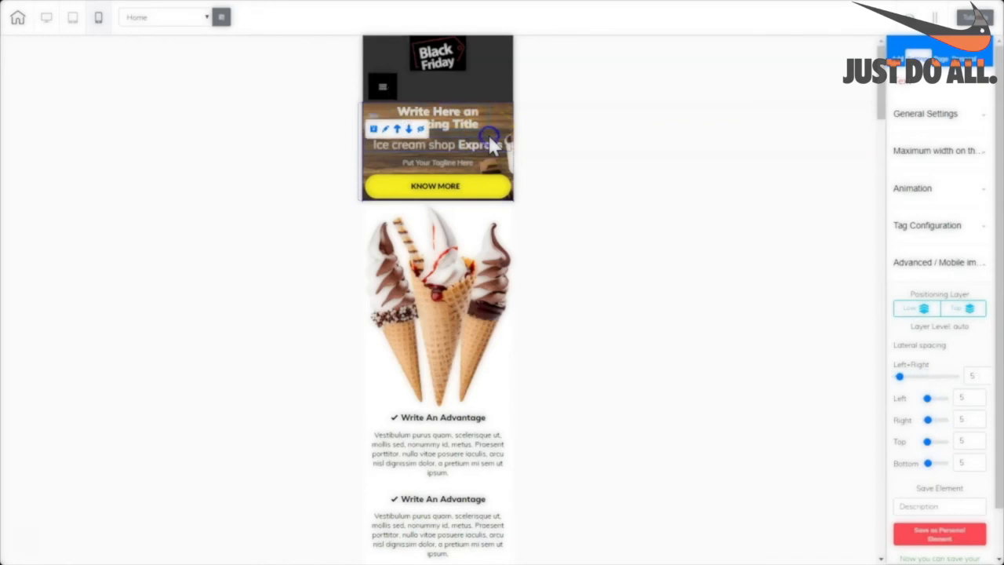
click(397, 130)
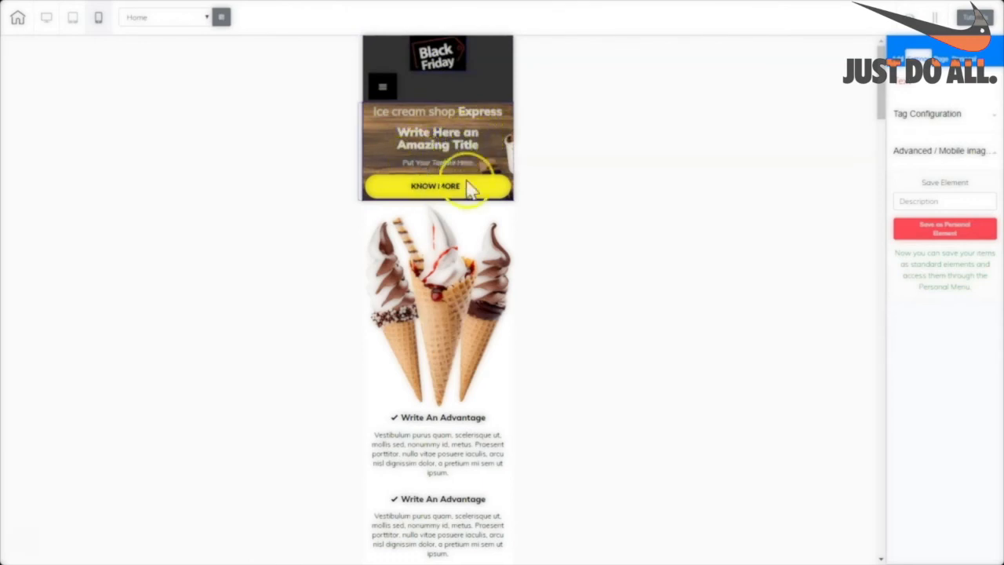
Save and publish the site from the desktop layout.
click(47, 19)
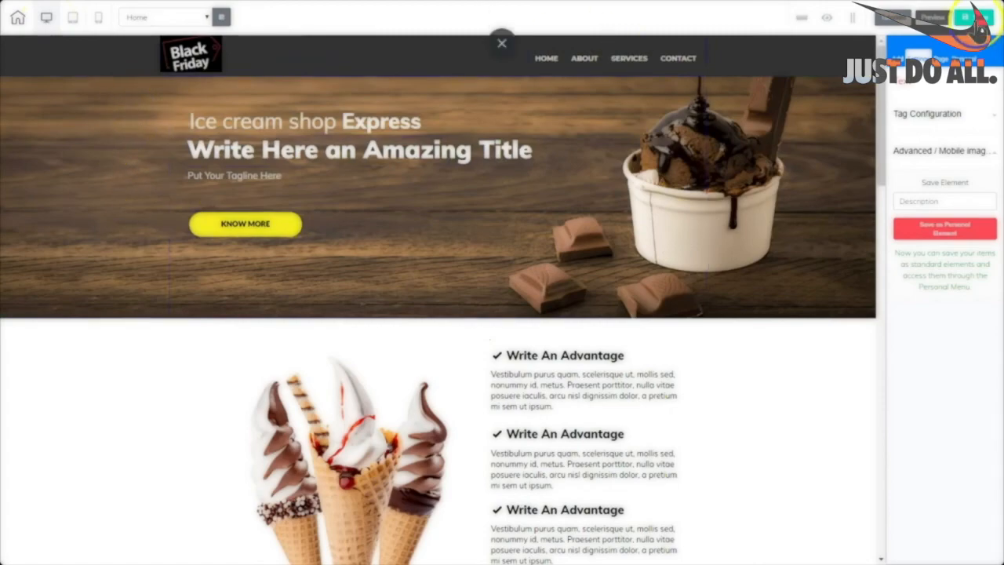
click(971, 19)
click(564, 323)
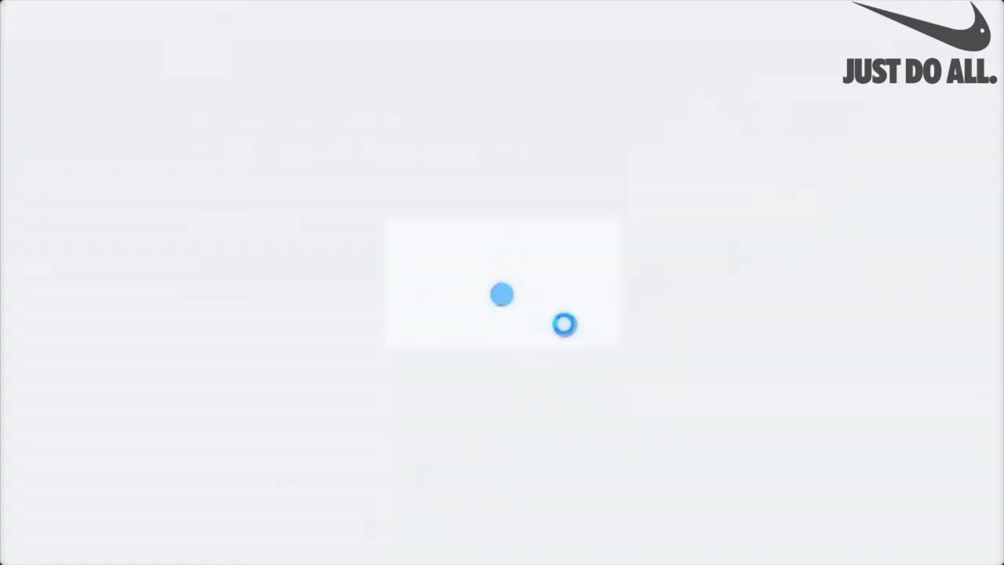
On mobile, shrink the ice cream cones image by widening its side spacing.
click(97, 22)
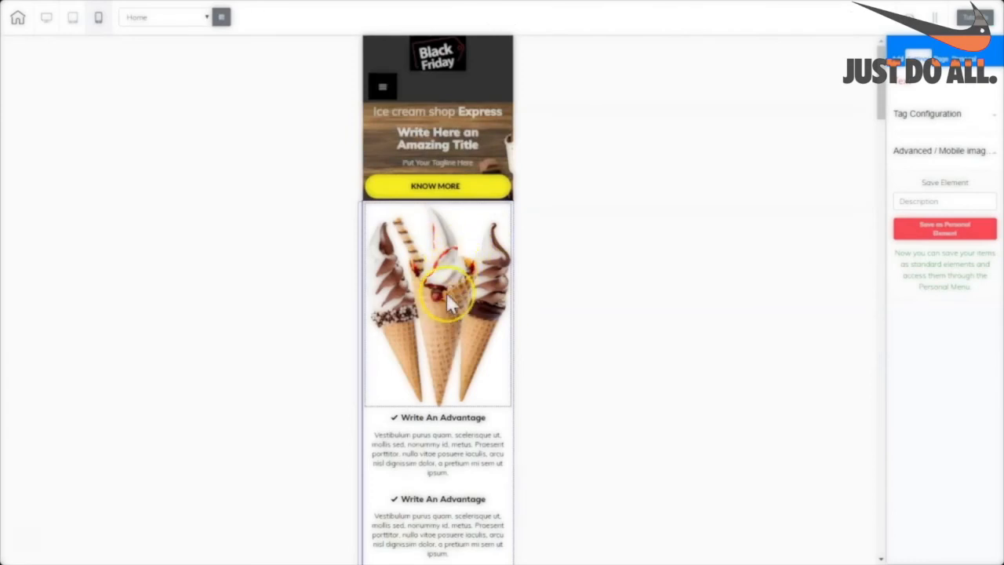
click(446, 292)
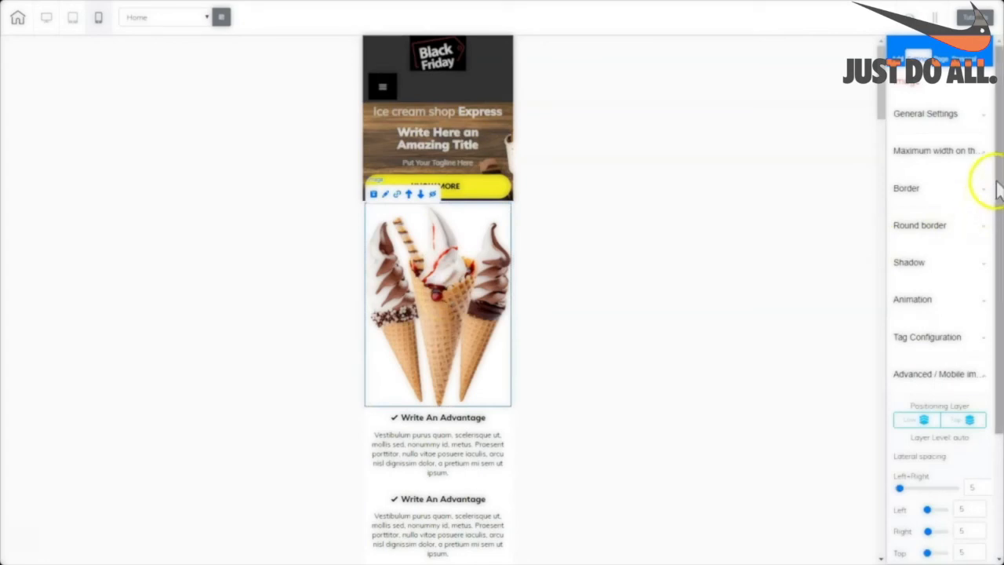
drag(998, 189, 999, 384)
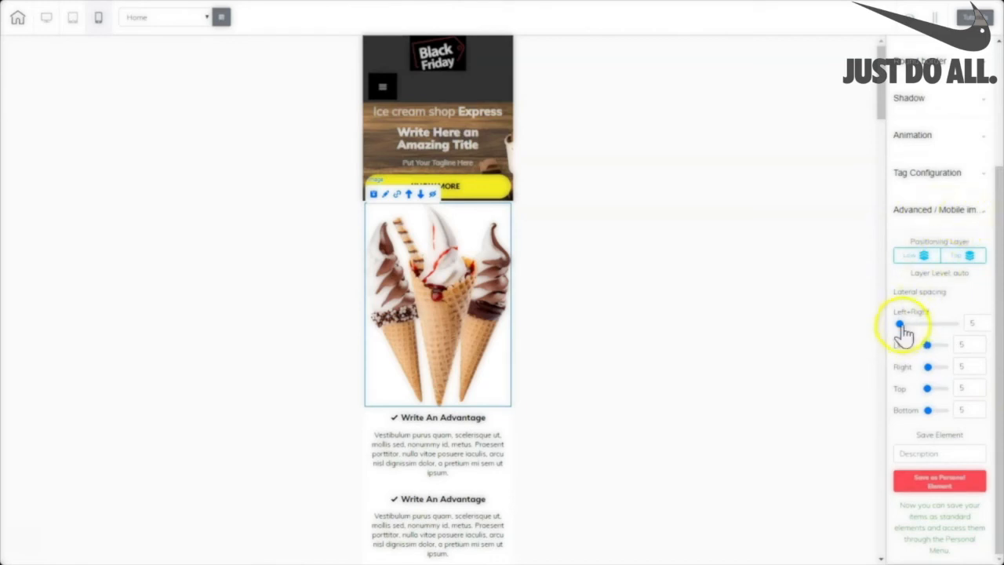
drag(903, 325, 968, 328)
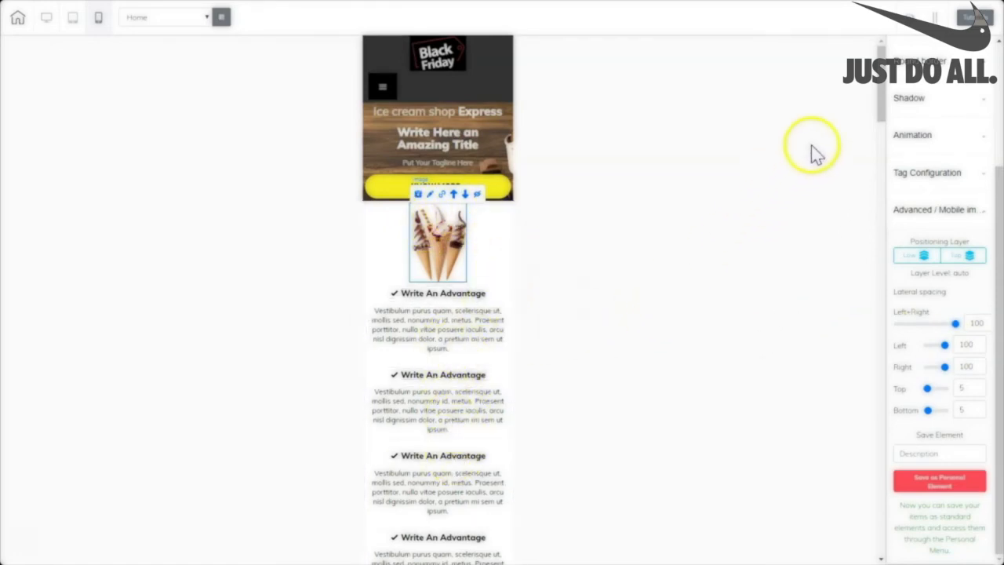
Set the ice-cream image below the benefits text to 76 left/right spacing.
drag(875, 120, 880, 160)
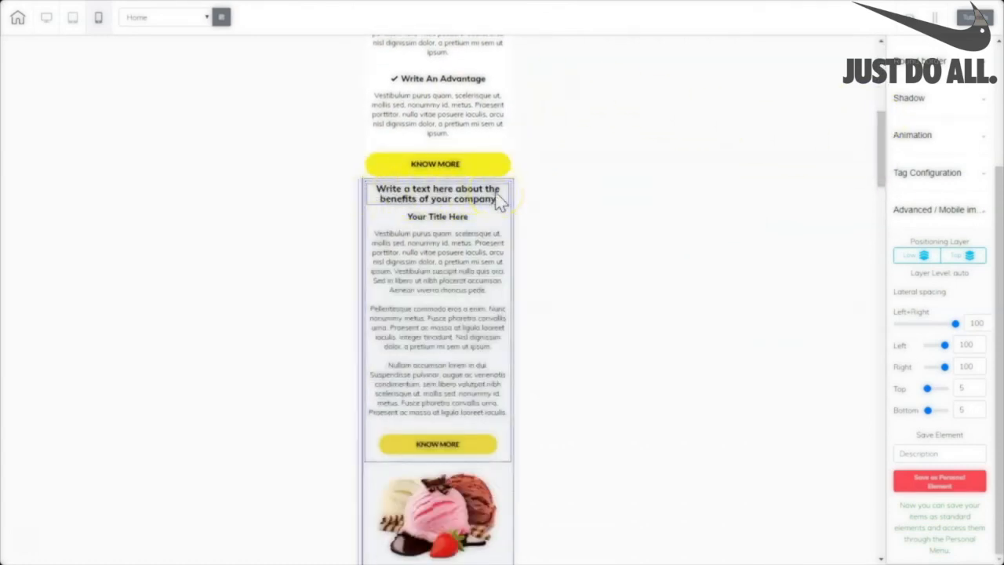
click(485, 250)
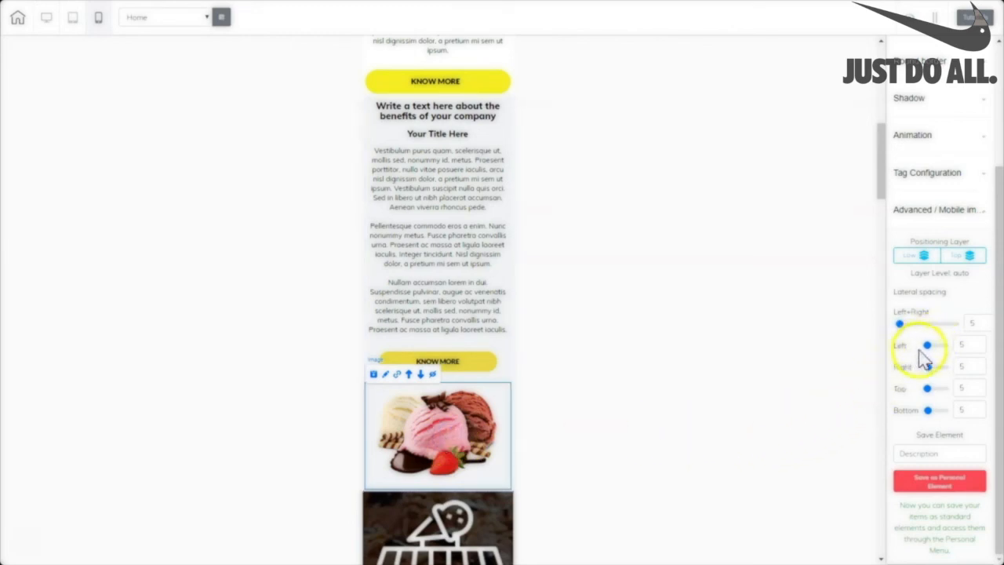
mouse_move(929, 355)
mouse_down()
mouse_move(979, 329)
mouse_move(940, 338)
mouse_up()
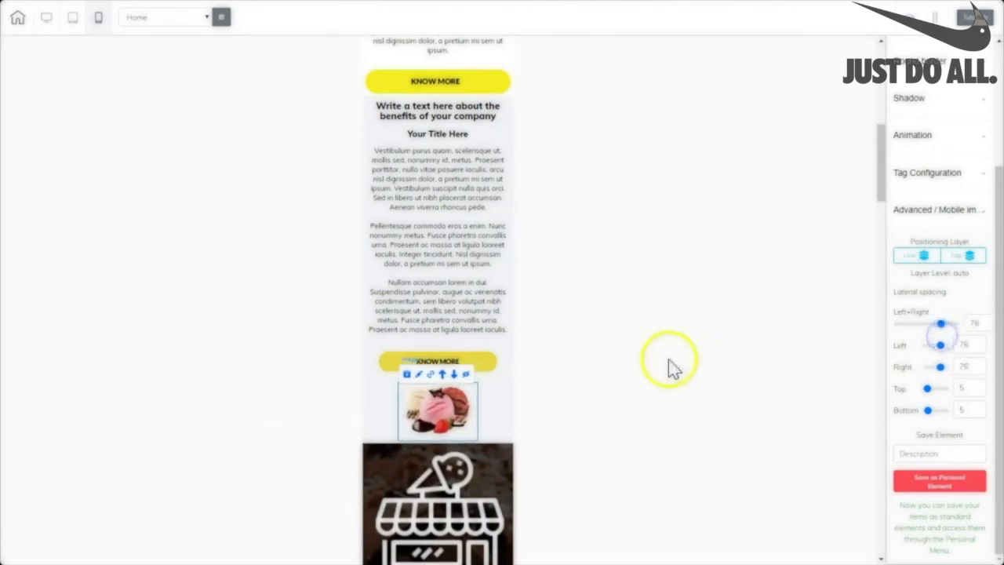
Shrink the Service A and Service E icons on mobile with wide side spacing.
click(46, 24)
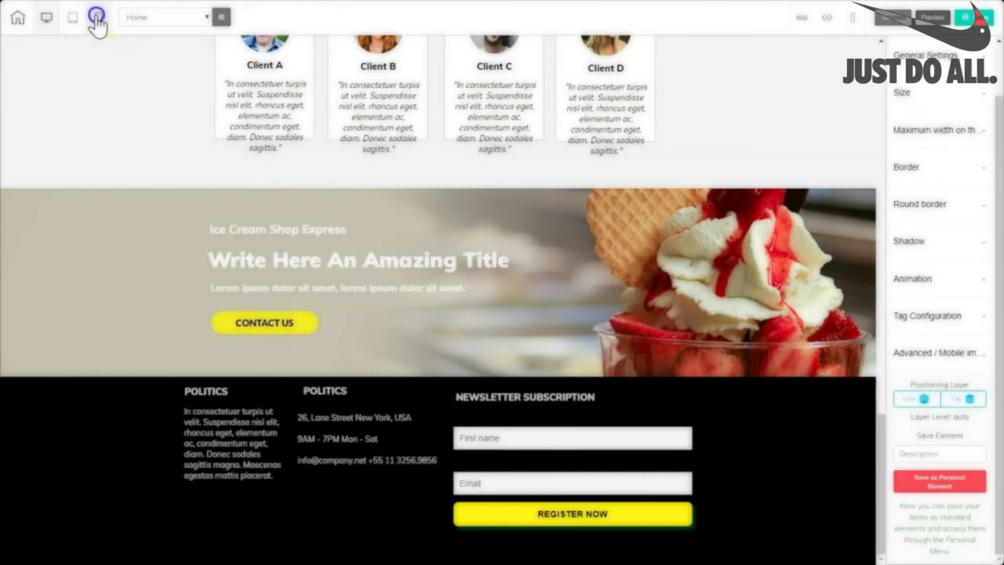
click(97, 20)
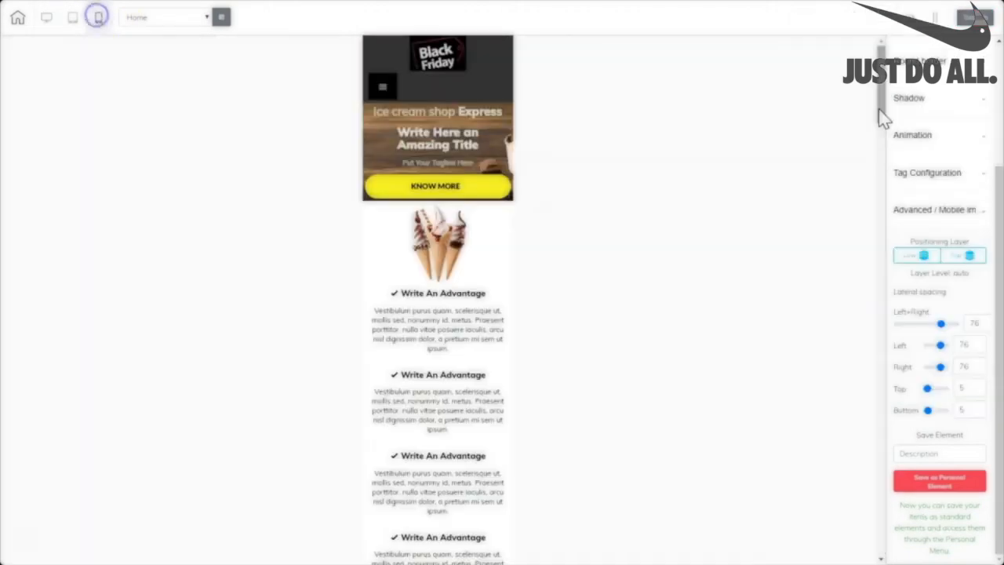
drag(880, 116, 885, 247)
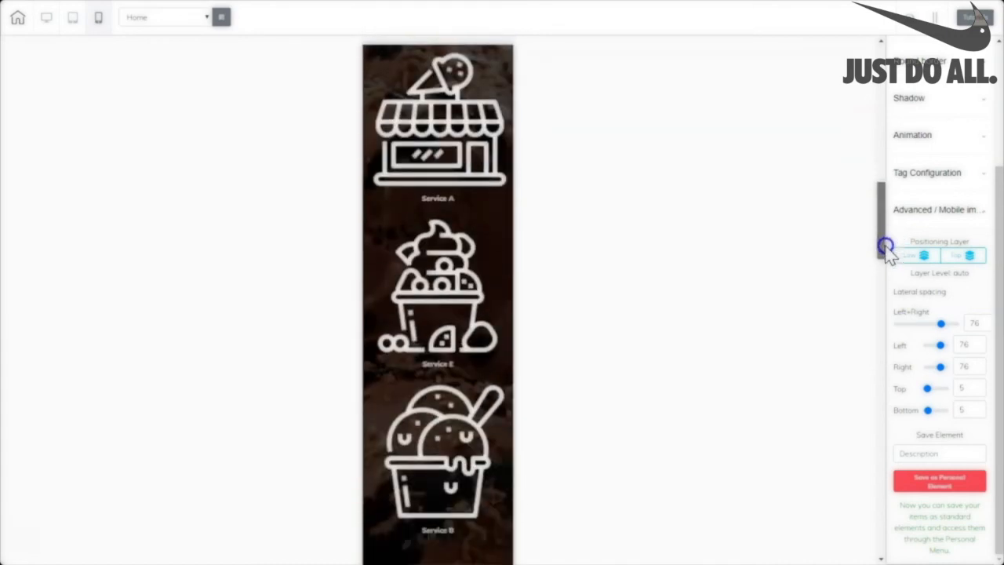
click(907, 326)
drag(900, 325, 986, 328)
click(901, 326)
drag(900, 326, 981, 326)
Move the Our Main Services heading above the service icons and preview it on desktop.
click(453, 436)
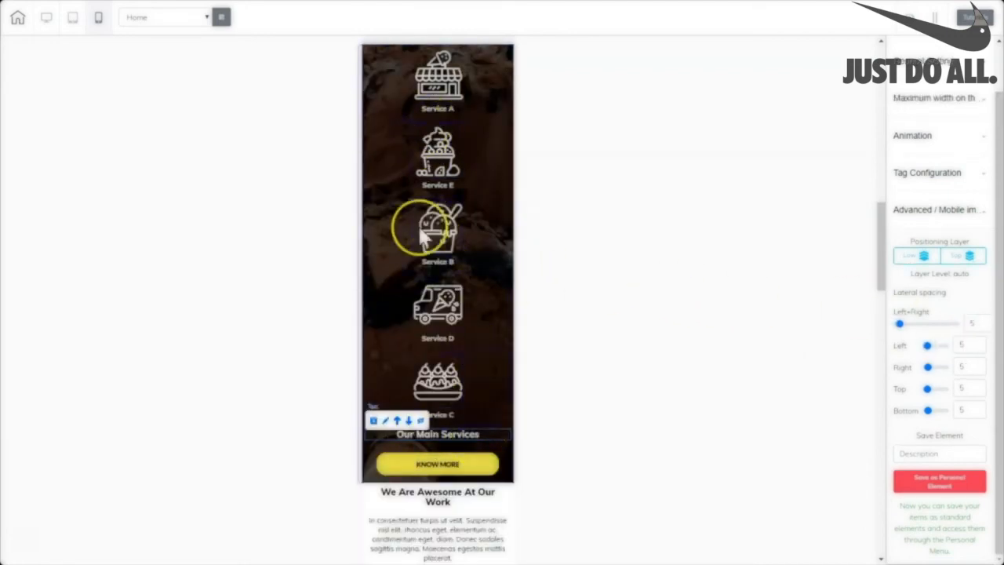
click(397, 421)
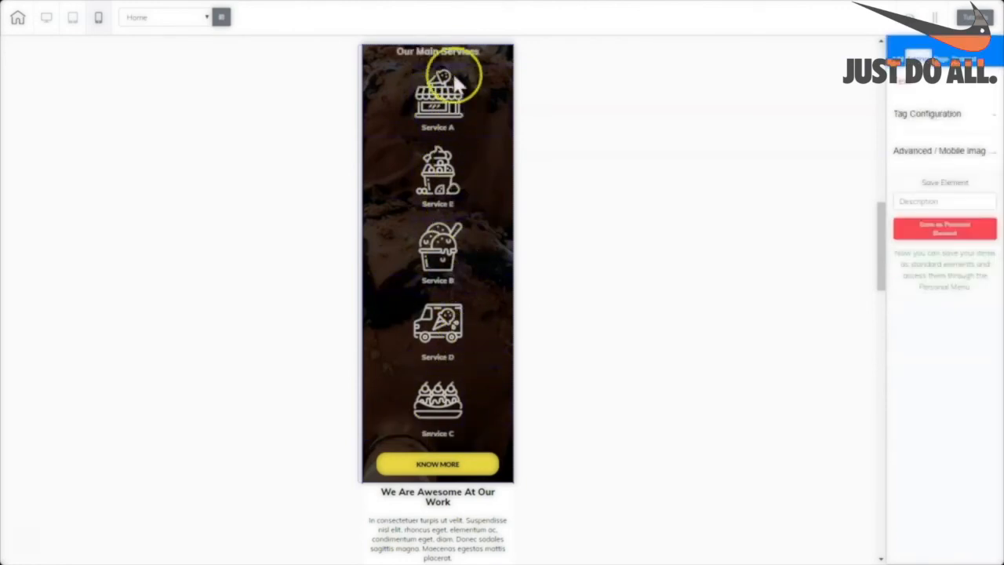
click(46, 17)
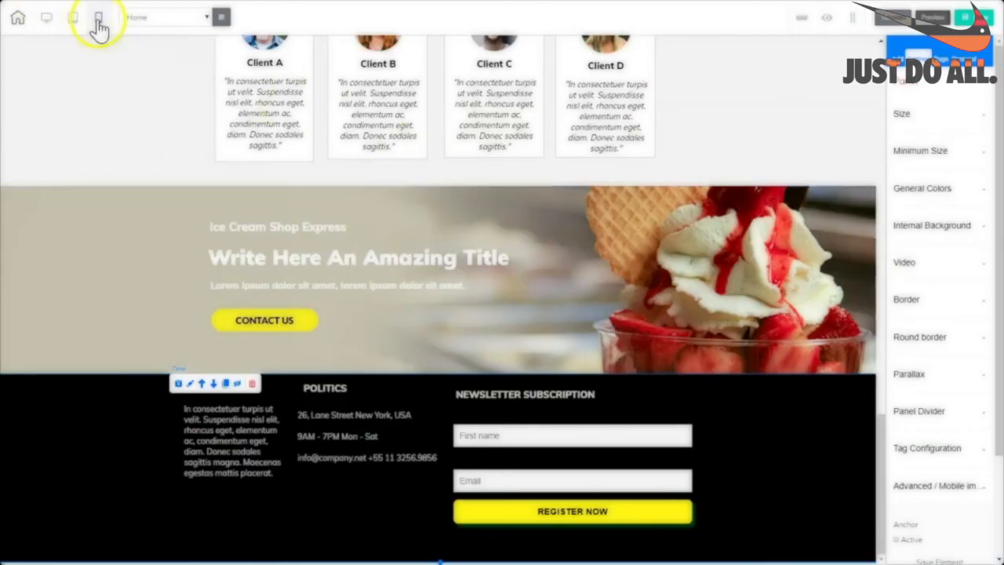
click(98, 19)
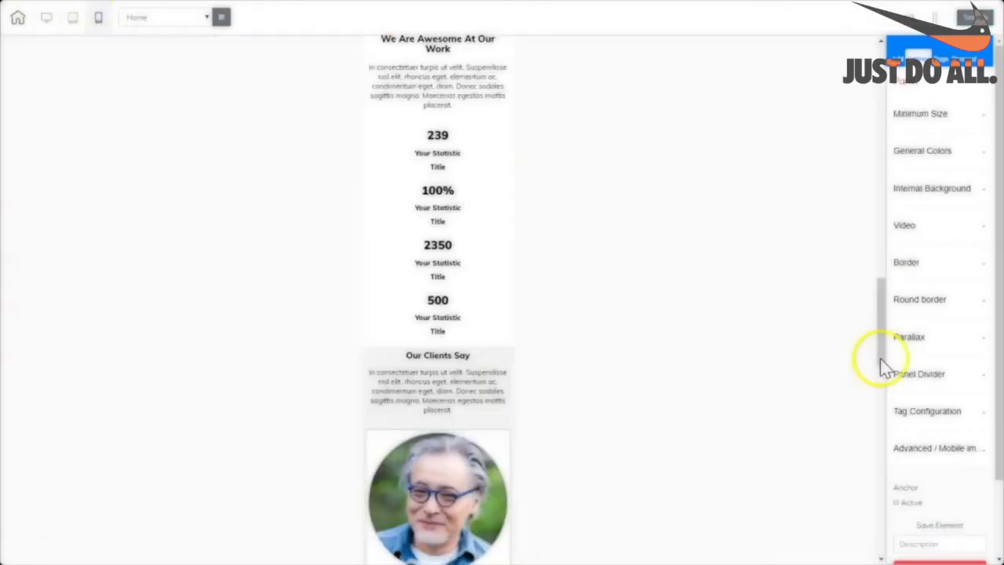
drag(879, 359, 879, 304)
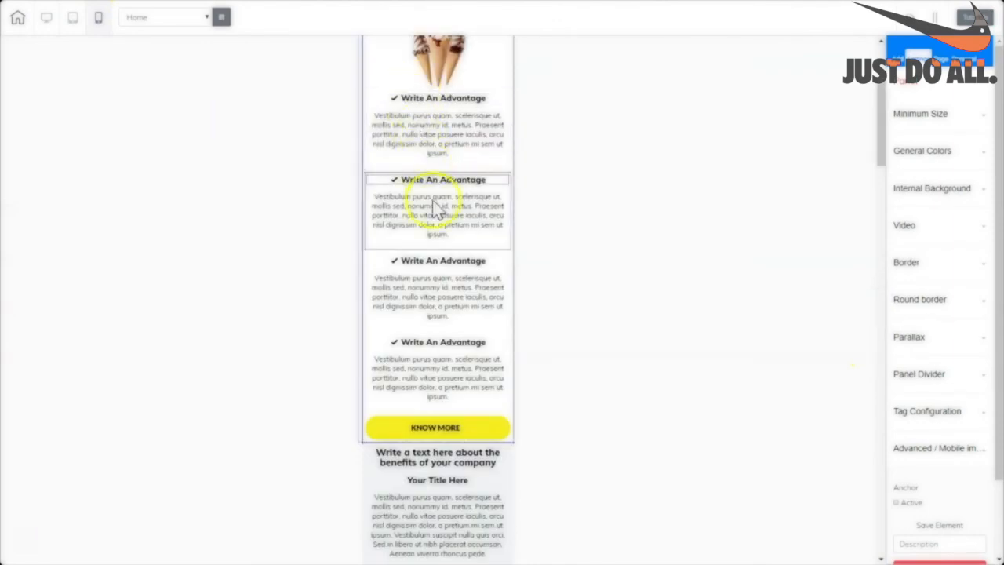
scroll(377, 348, down, 5)
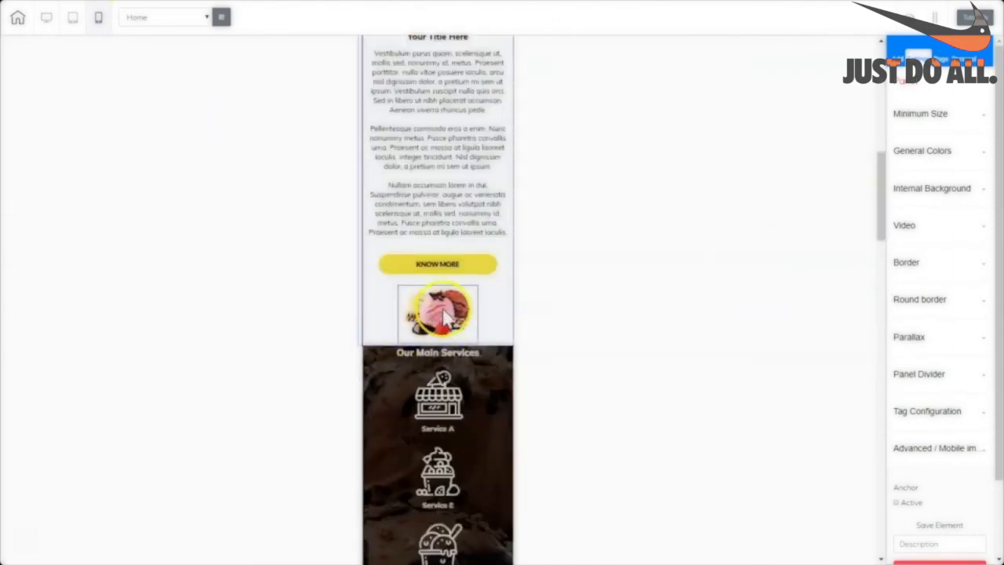
scroll(451, 310, down, 4)
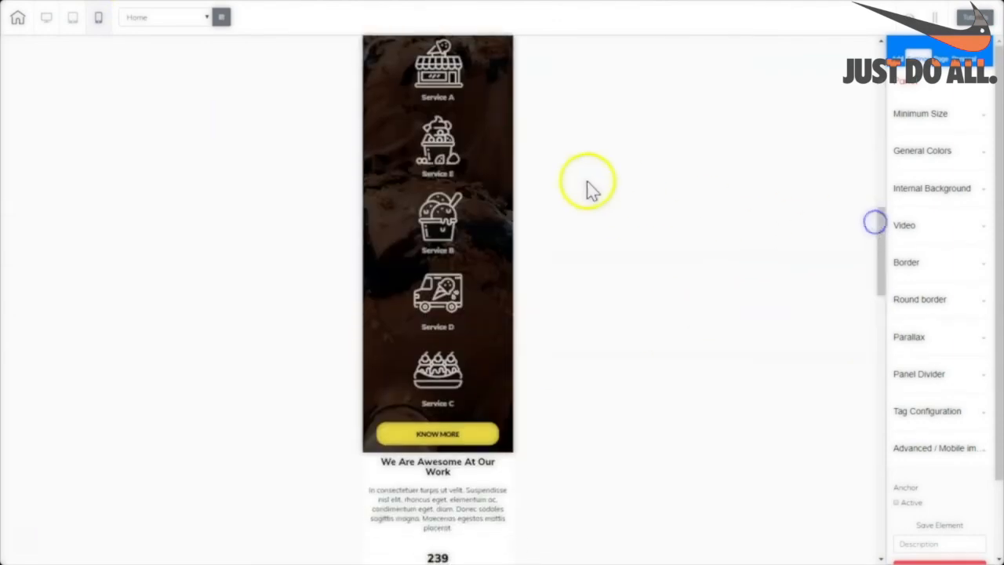
drag(881, 213, 882, 277)
scroll(444, 184, down, 4)
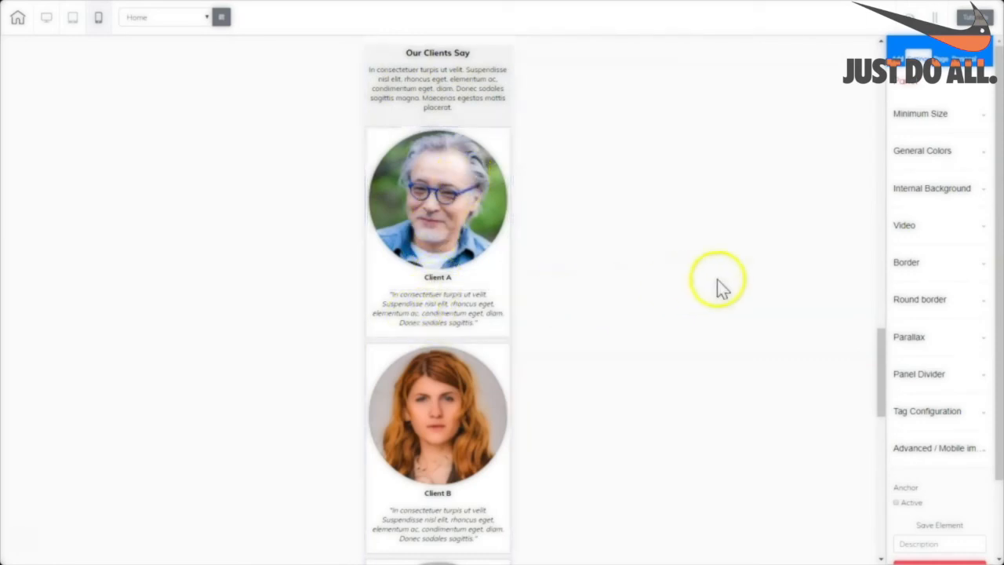
drag(880, 339, 824, 329)
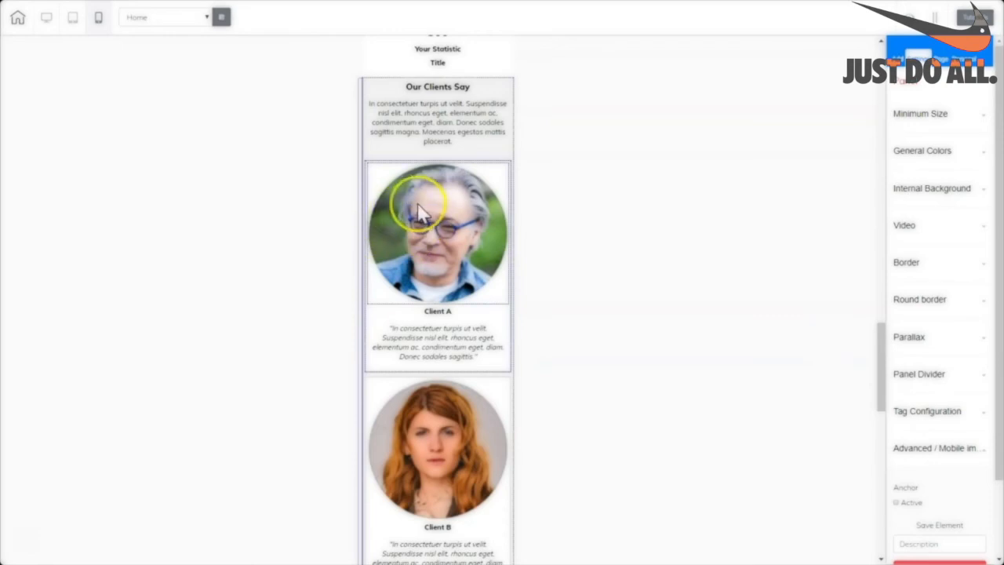
Shrink the Client A, B and C photos to about 50 left/right spacing each.
click(487, 194)
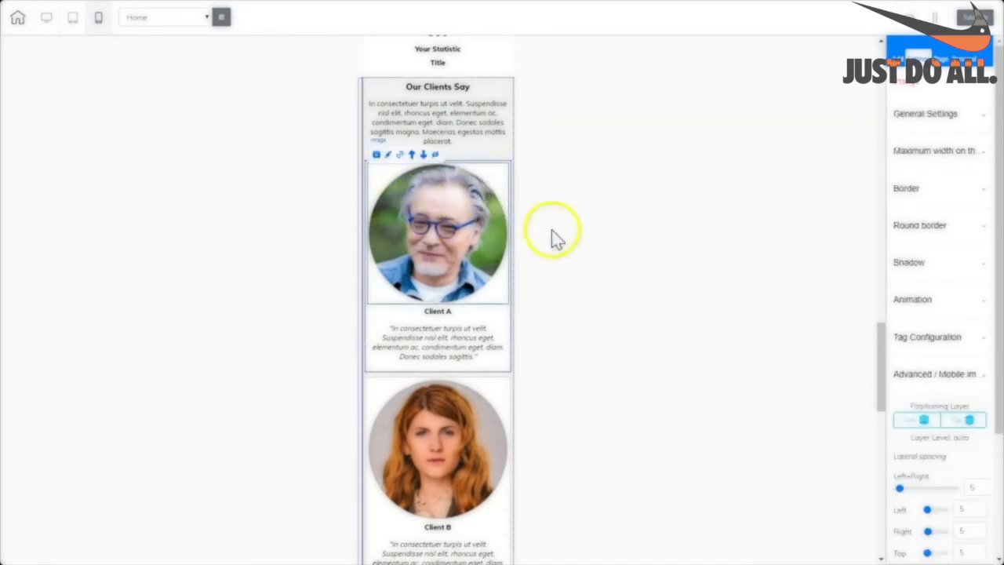
drag(999, 286, 988, 477)
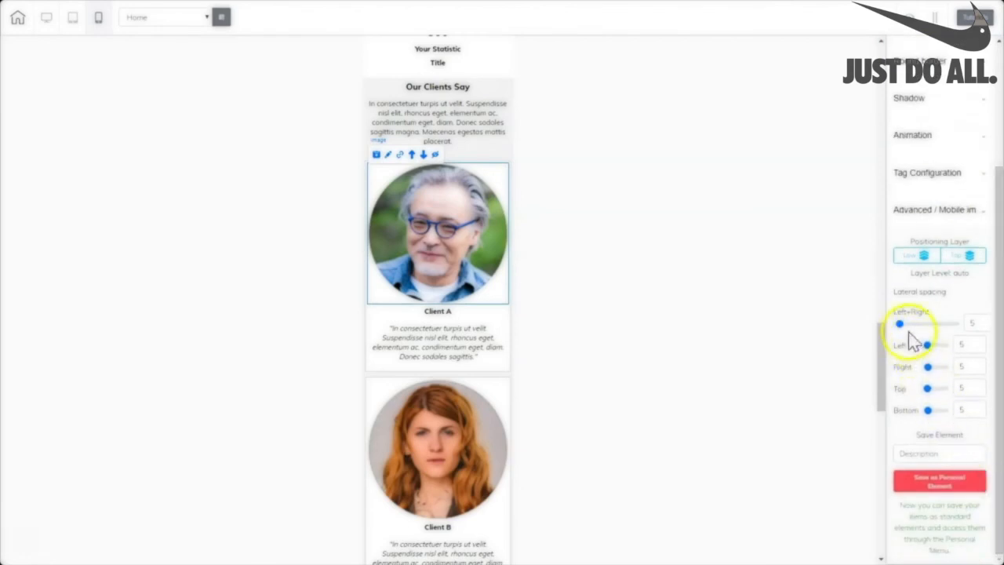
drag(899, 324, 923, 319)
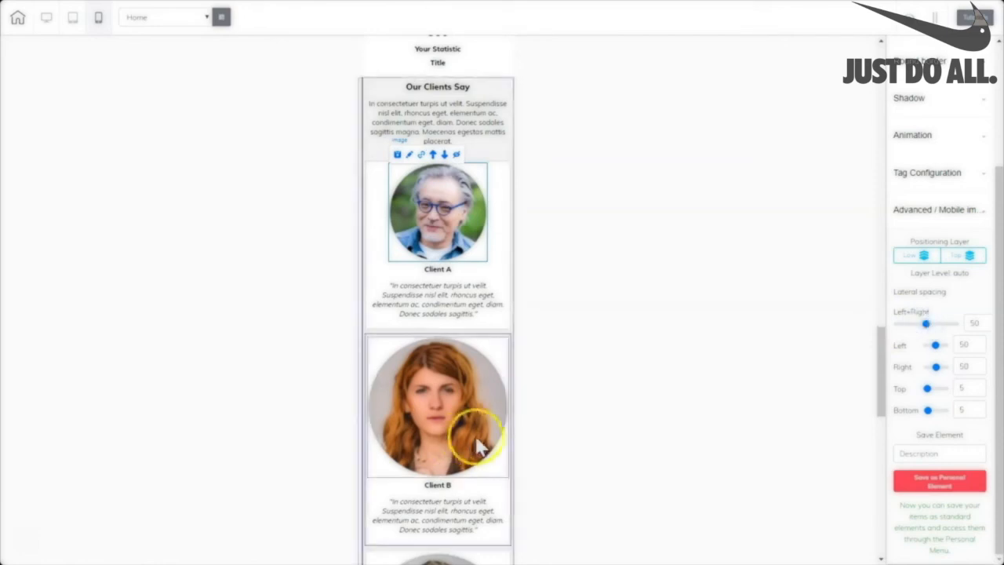
click(496, 365)
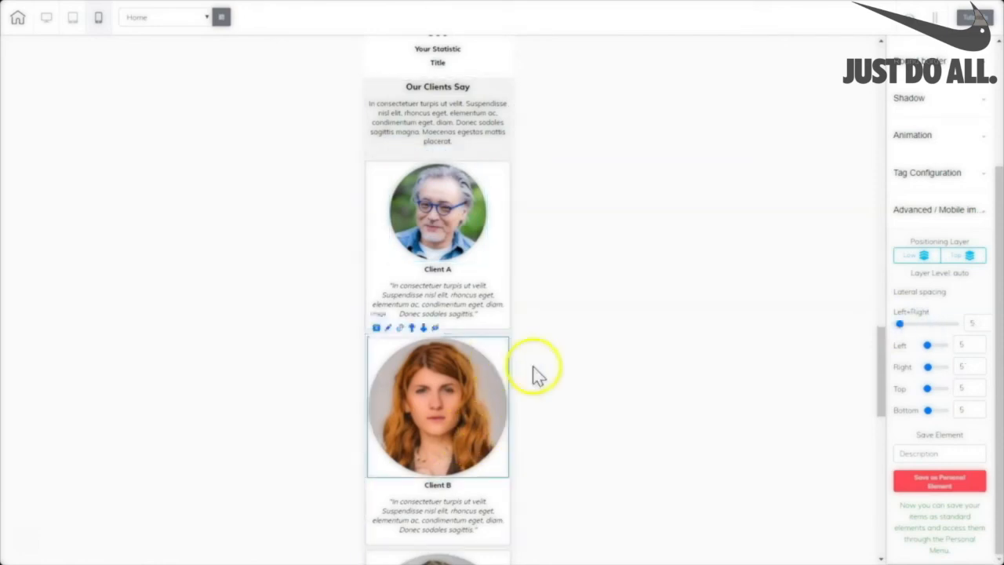
drag(903, 326, 926, 330)
scroll(640, 342, down, 4)
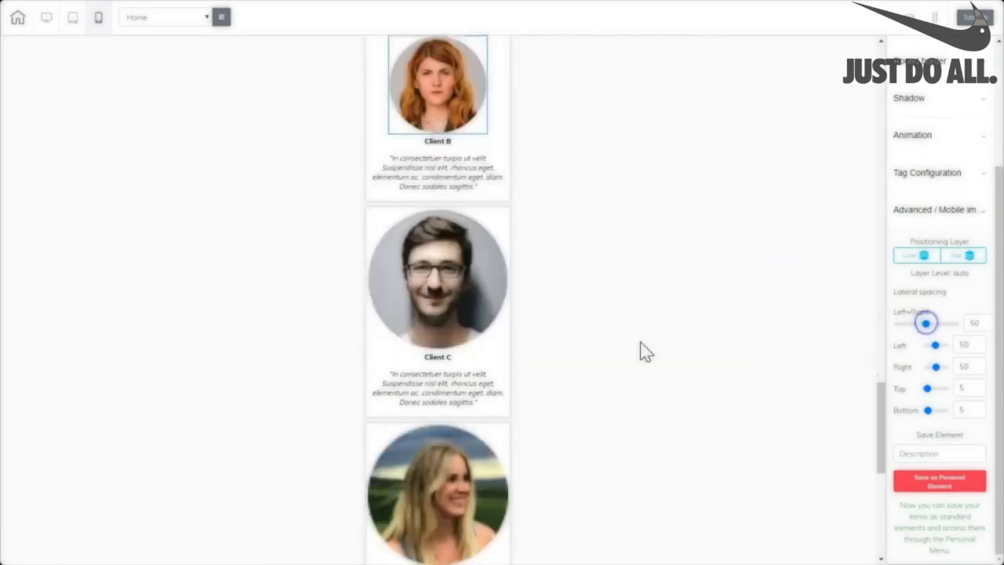
click(488, 332)
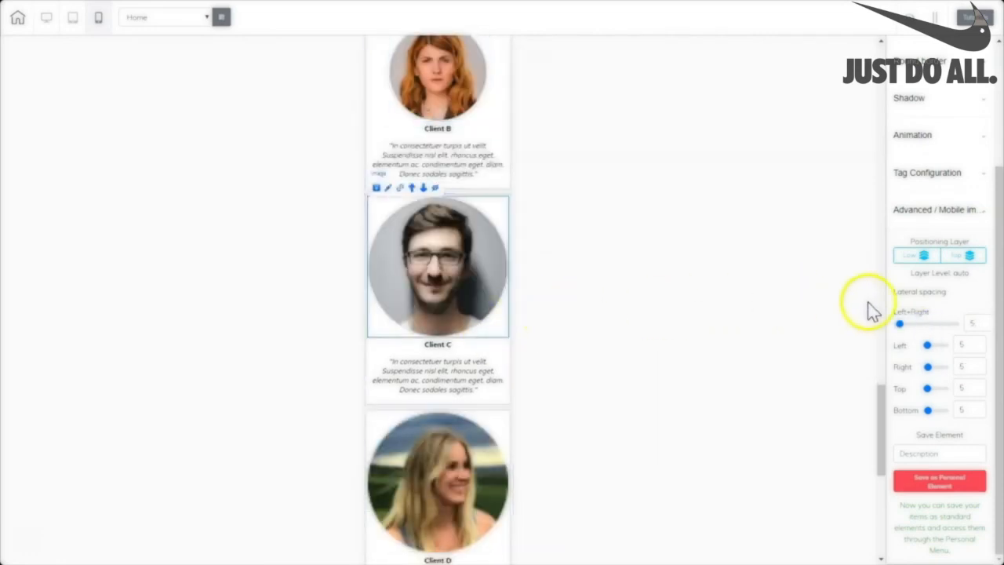
drag(900, 330, 929, 333)
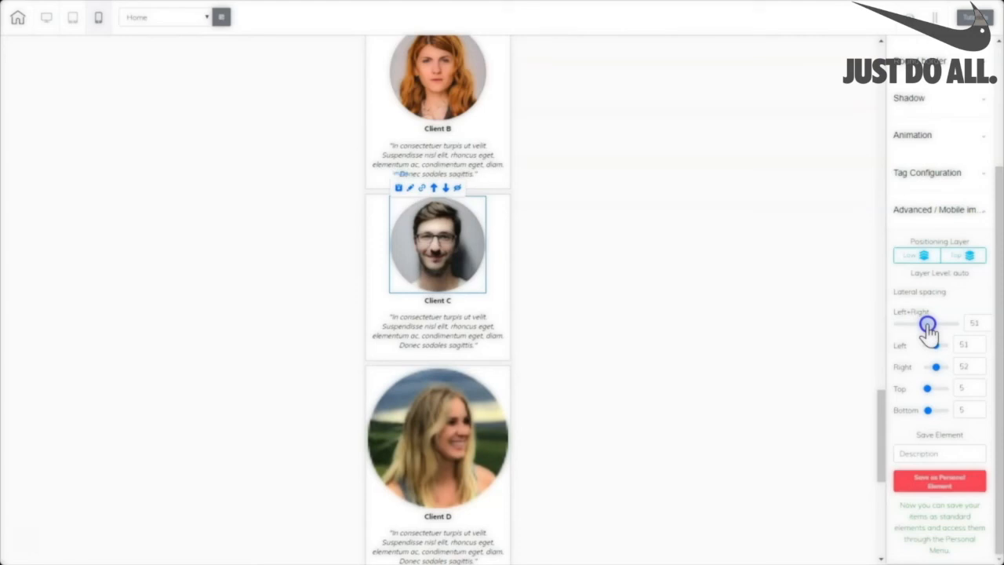
scroll(638, 319, down, 3)
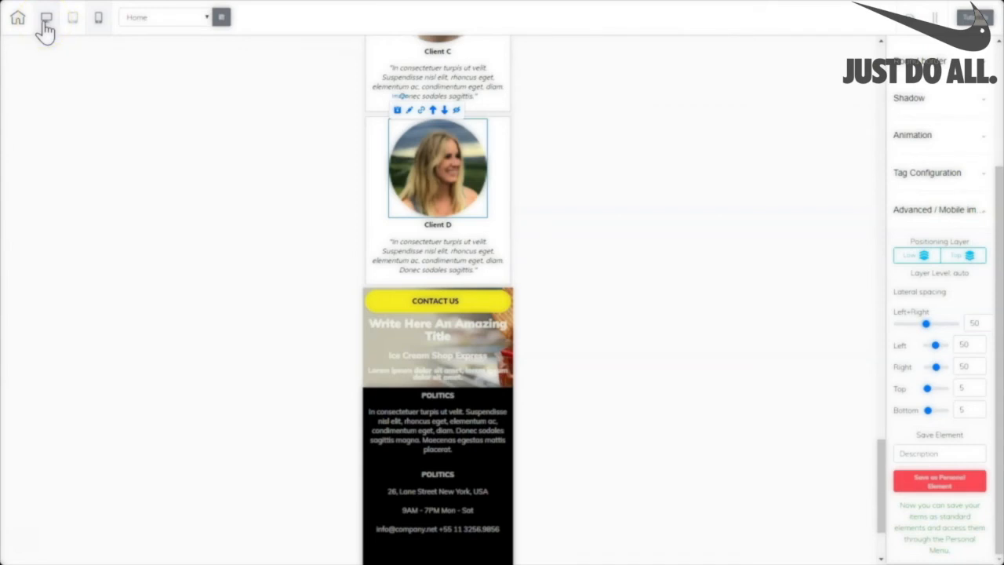
Move the banner's Contact Us button down below the paragraph on mobile.
click(46, 19)
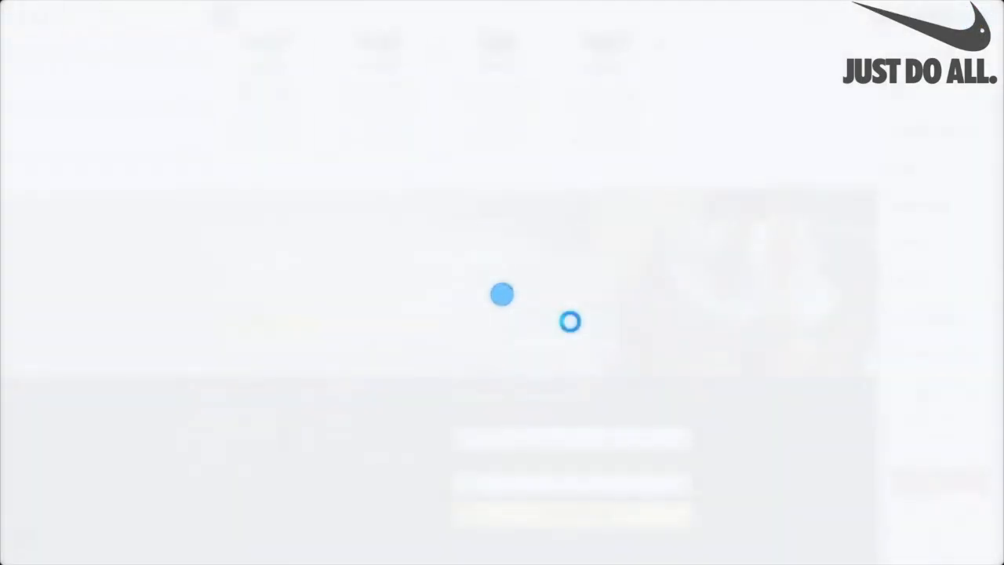
click(98, 19)
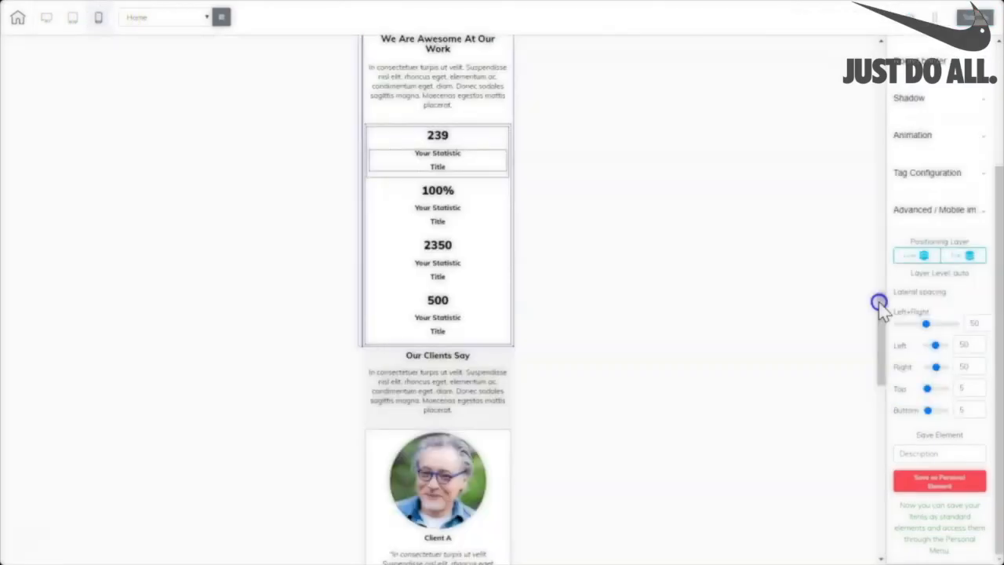
drag(880, 313, 853, 459)
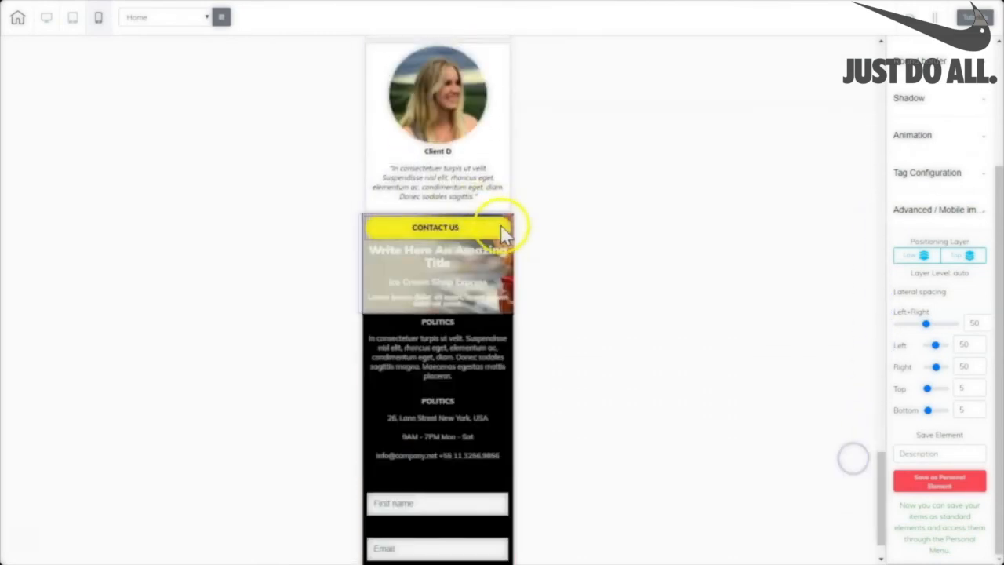
click(503, 229)
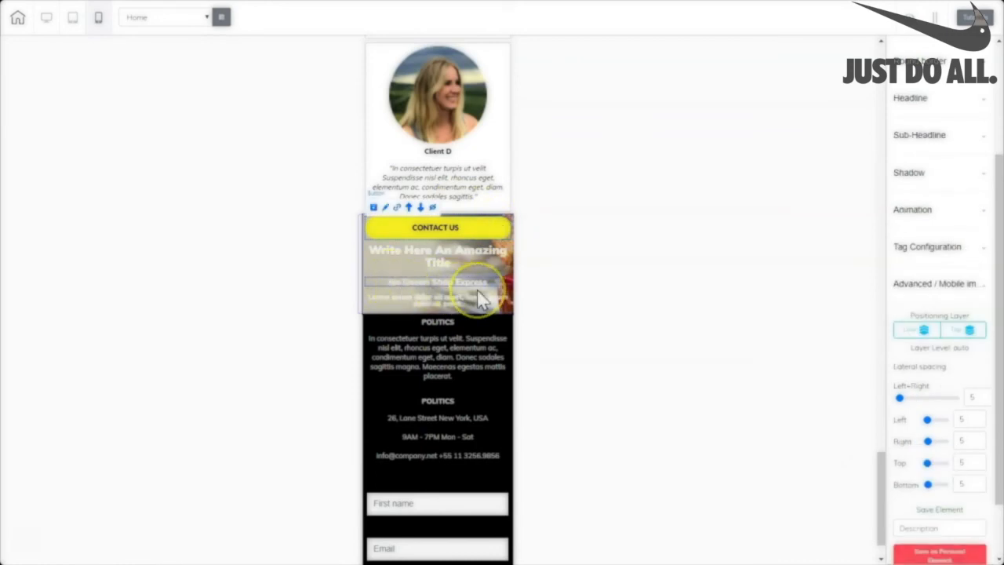
click(458, 265)
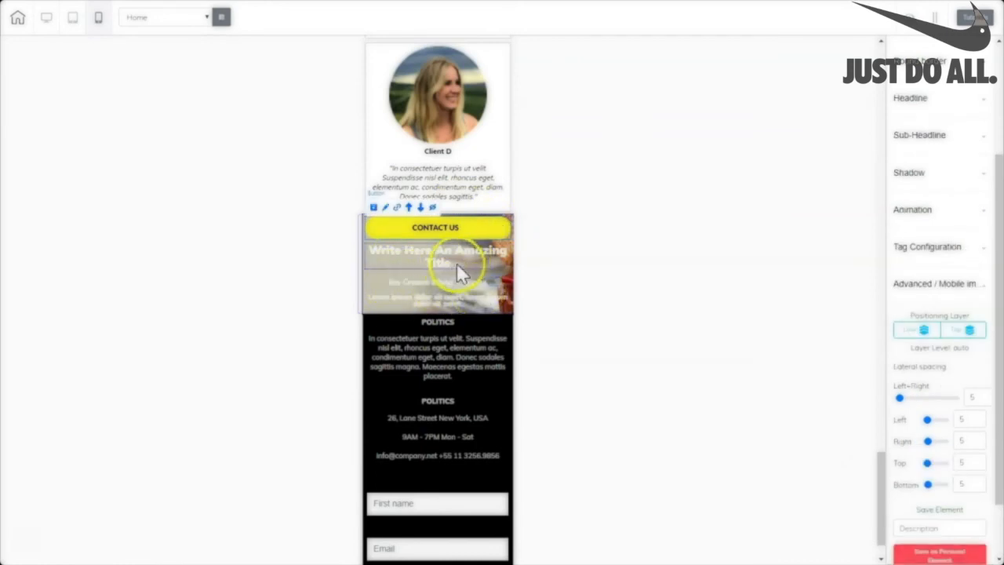
click(461, 302)
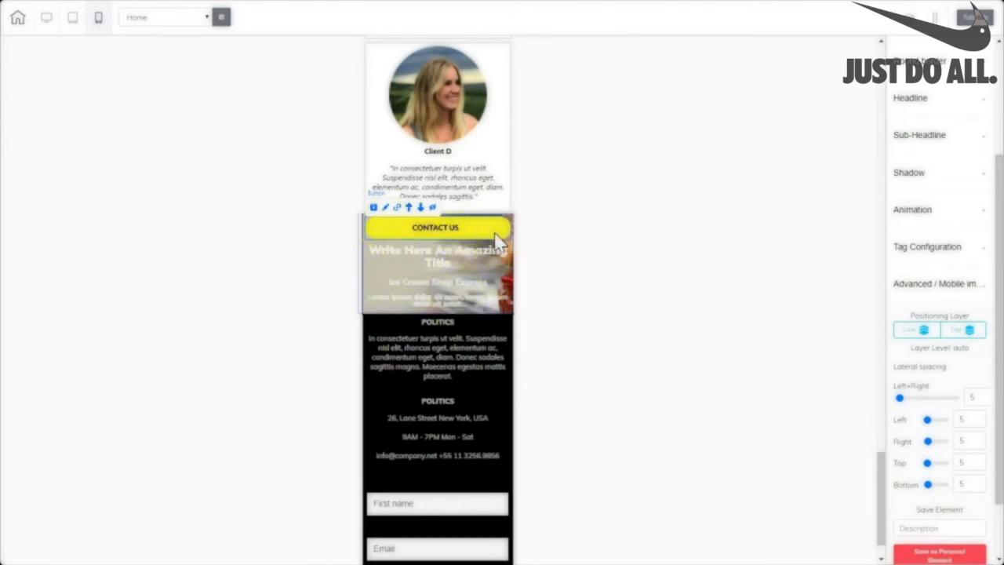
click(420, 208)
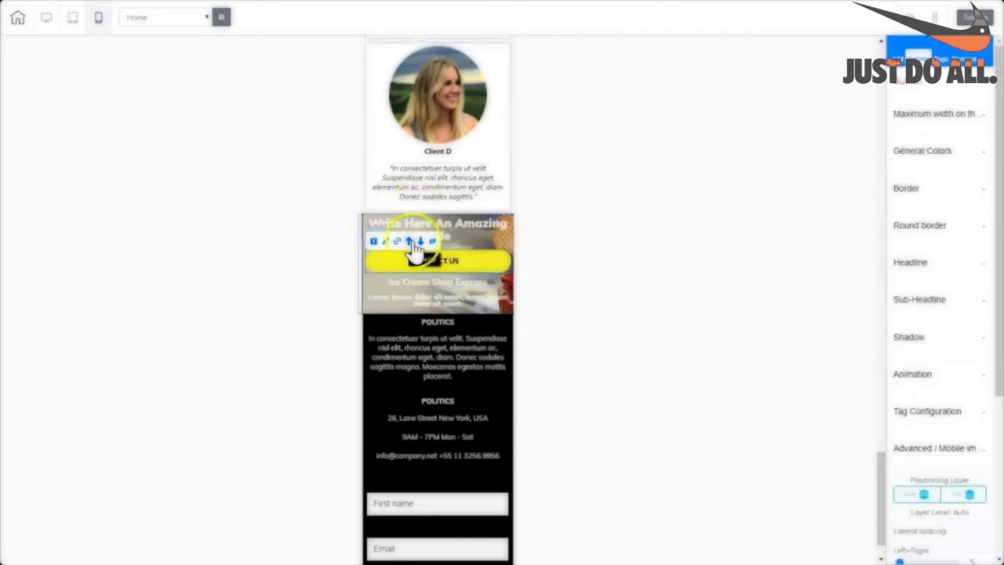
click(421, 242)
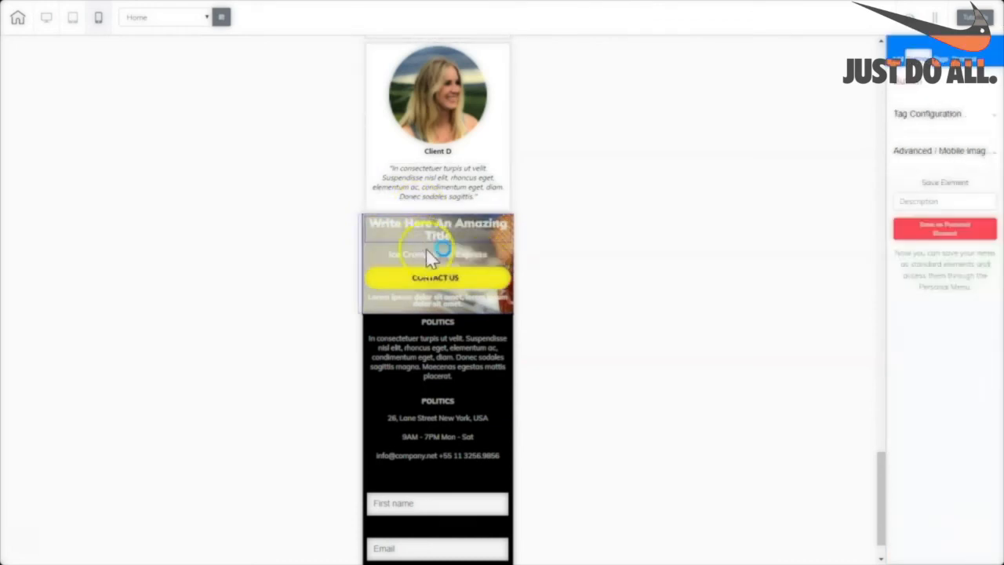
click(497, 280)
click(420, 261)
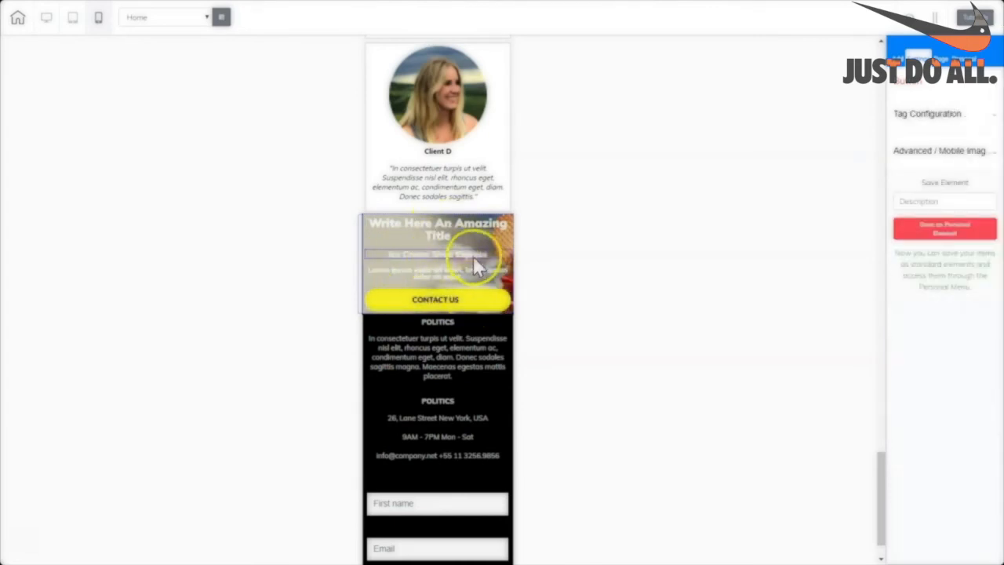
Move the Ice Cream Shop Express subtitle above the banner title.
click(453, 235)
click(375, 228)
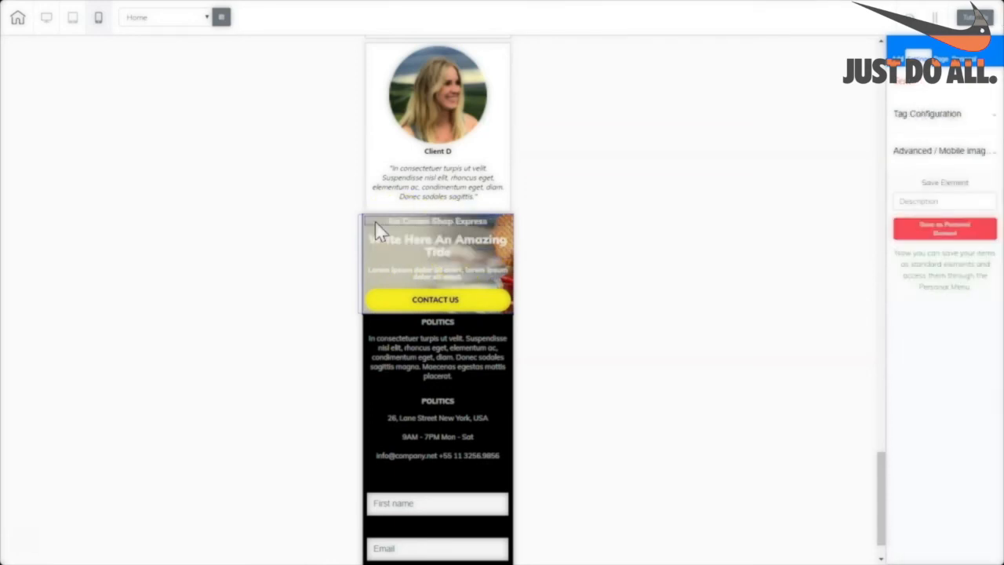
click(445, 234)
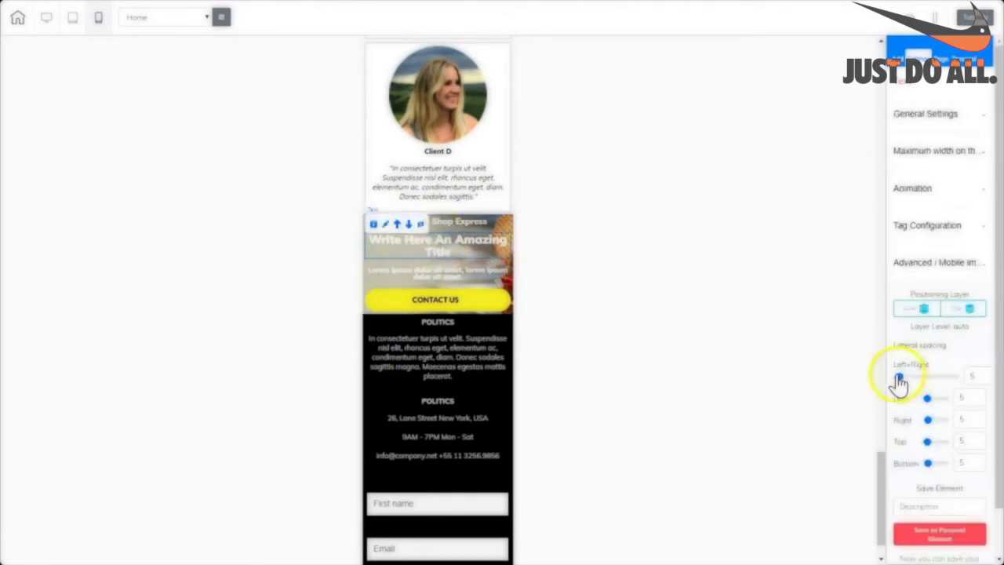
Add left/right spacing to the banner title and paragraph so they wrap narrower.
drag(899, 377, 910, 375)
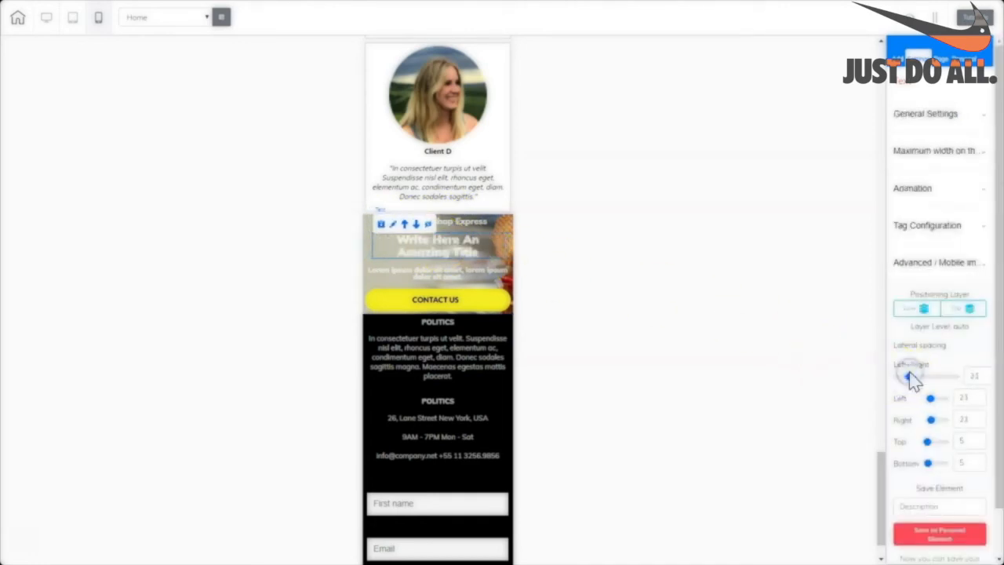
click(465, 275)
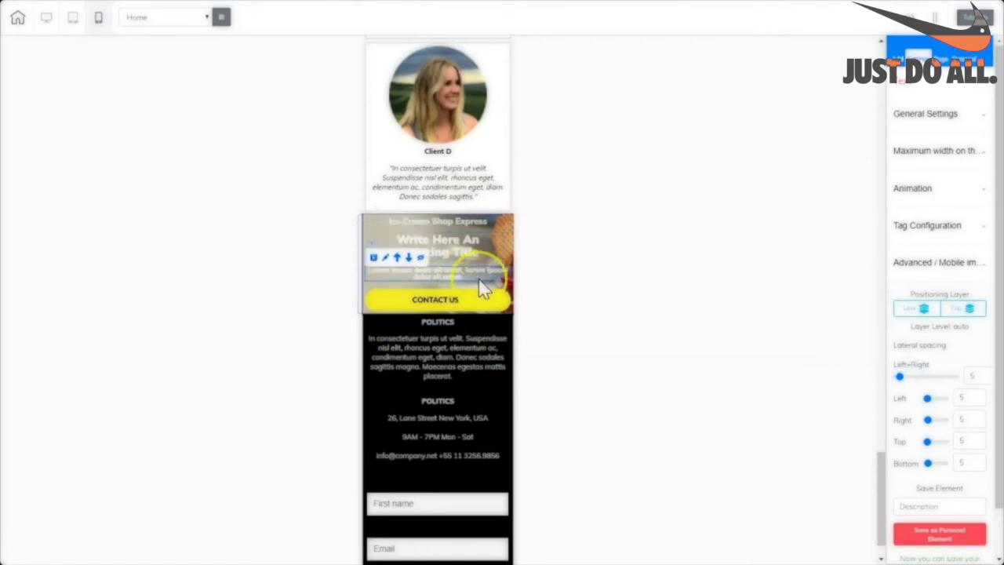
drag(901, 376, 914, 378)
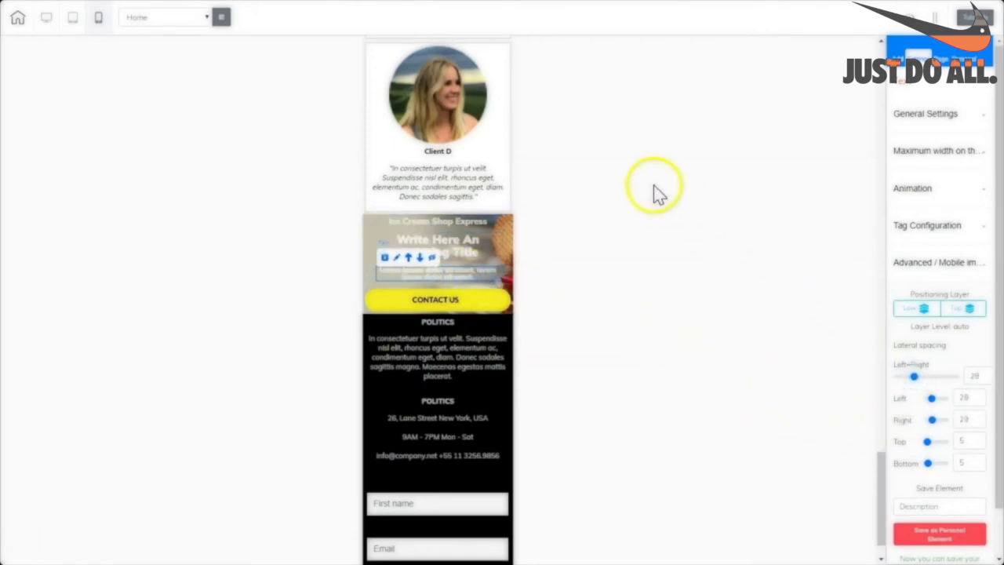
Set CONTACT US bottom spacing to 10 and the subtitle's top spacing to 10.
click(498, 309)
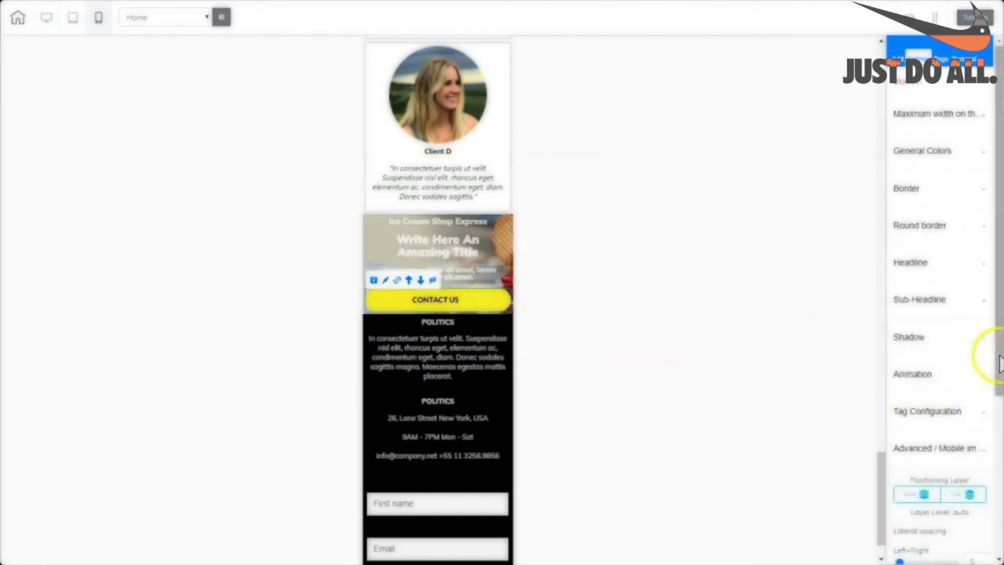
drag(997, 365, 992, 508)
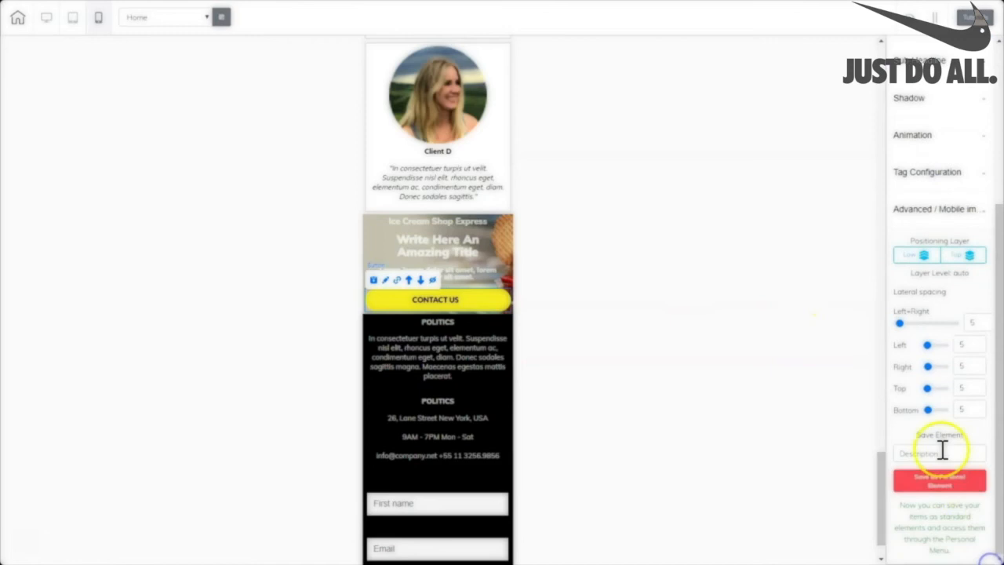
click(930, 409)
drag(930, 410, 929, 410)
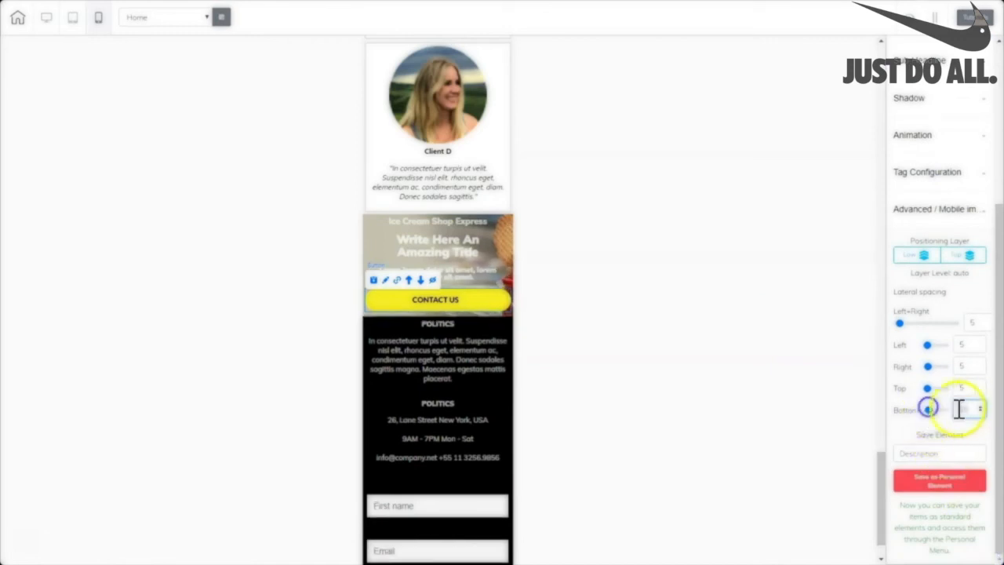
click(963, 409)
click(494, 220)
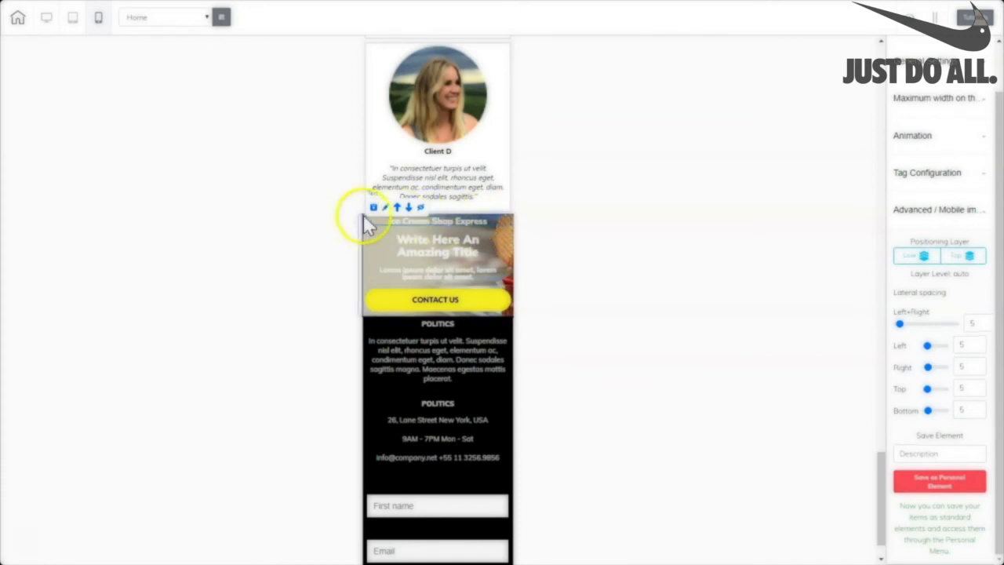
click(979, 386)
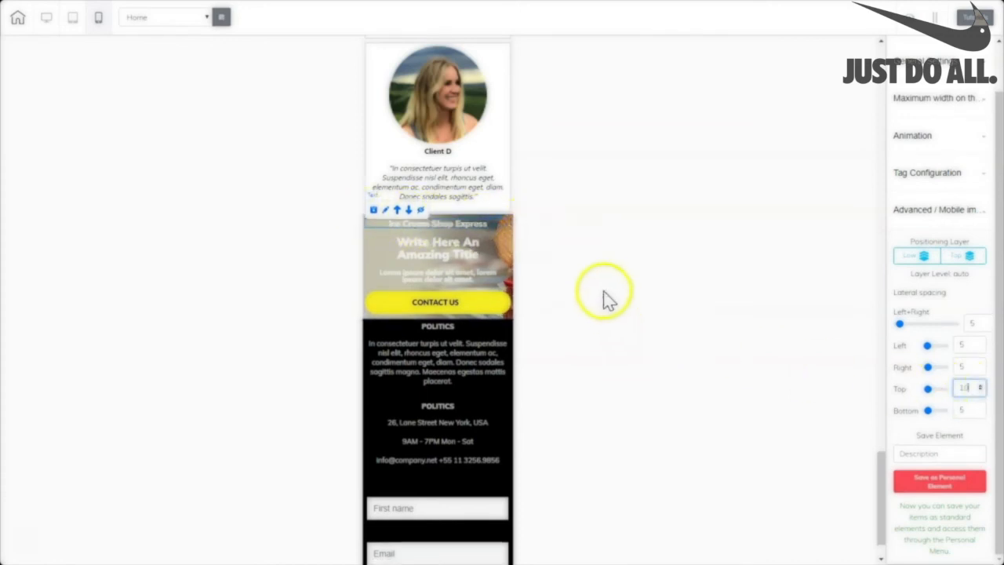
Move the footer's Newsletter Subscription heading above the First name and Email fields.
scroll(488, 313, down, 1)
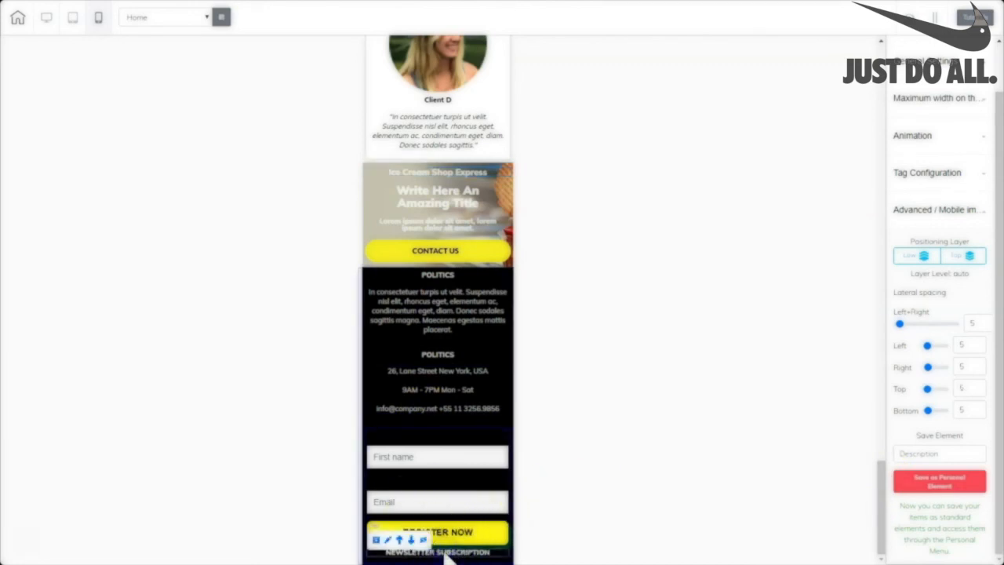
click(399, 540)
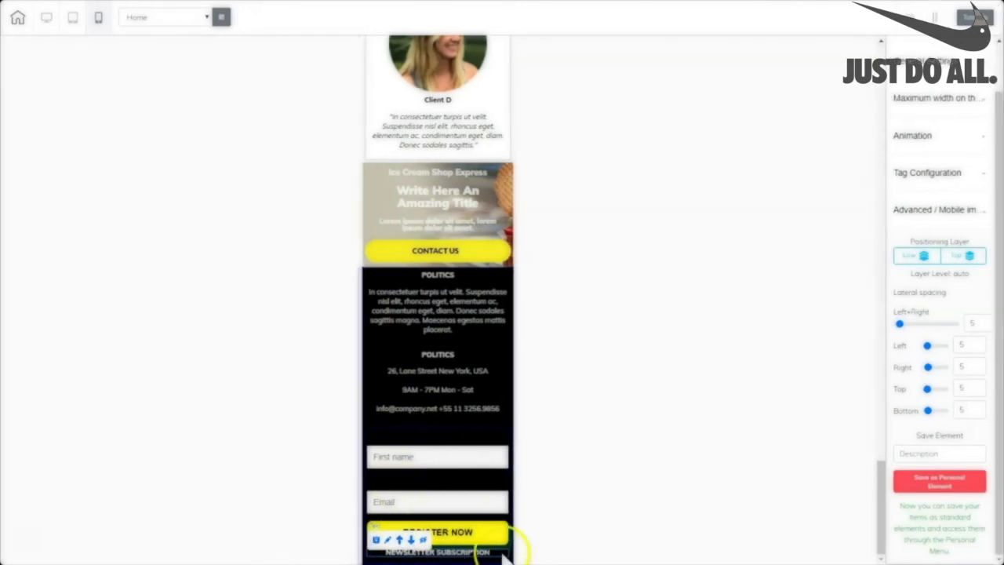
click(399, 540)
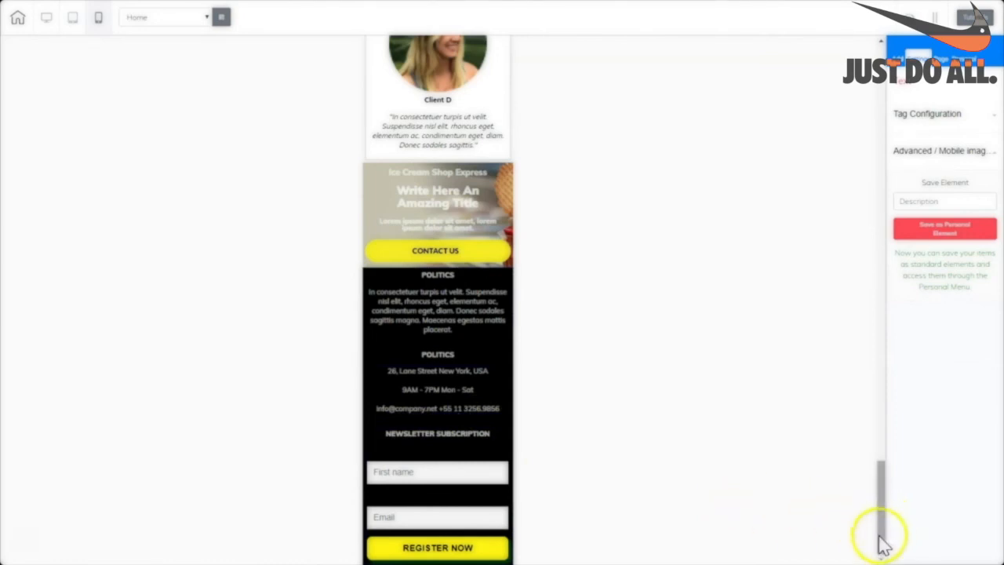
drag(886, 535, 842, 365)
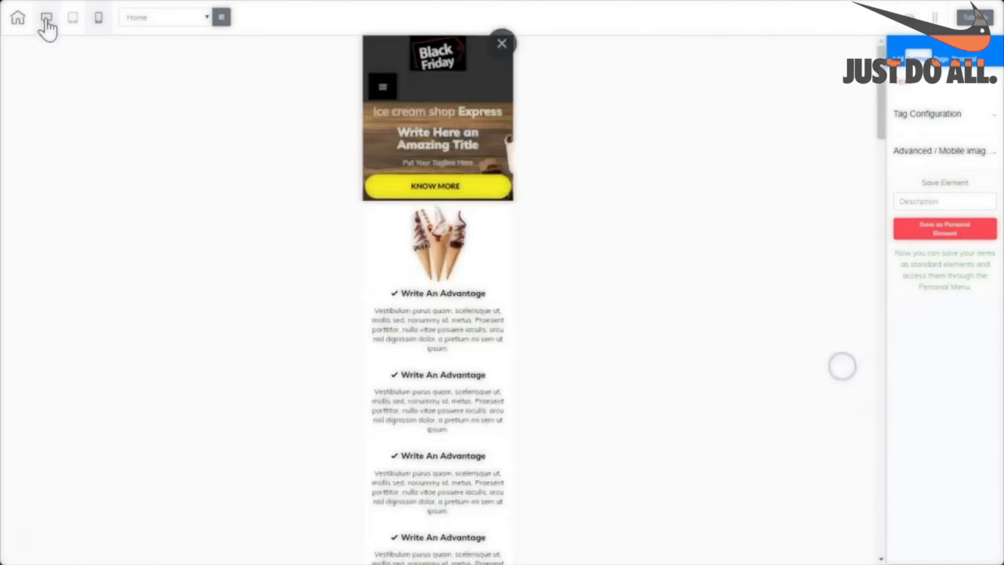
Preview the Home page in tablet layout, down to the cones image and advantages list.
click(46, 17)
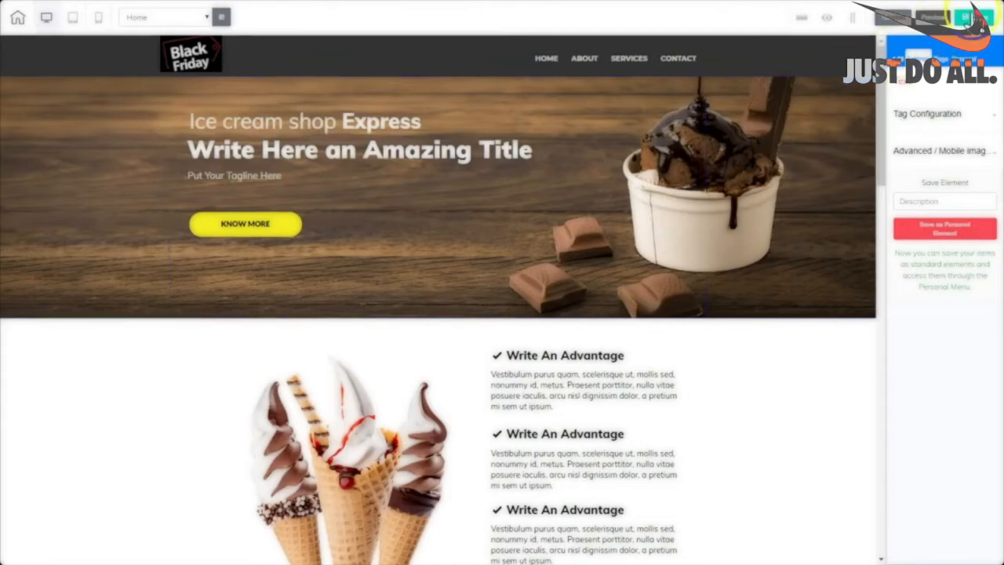
drag(879, 157, 853, 103)
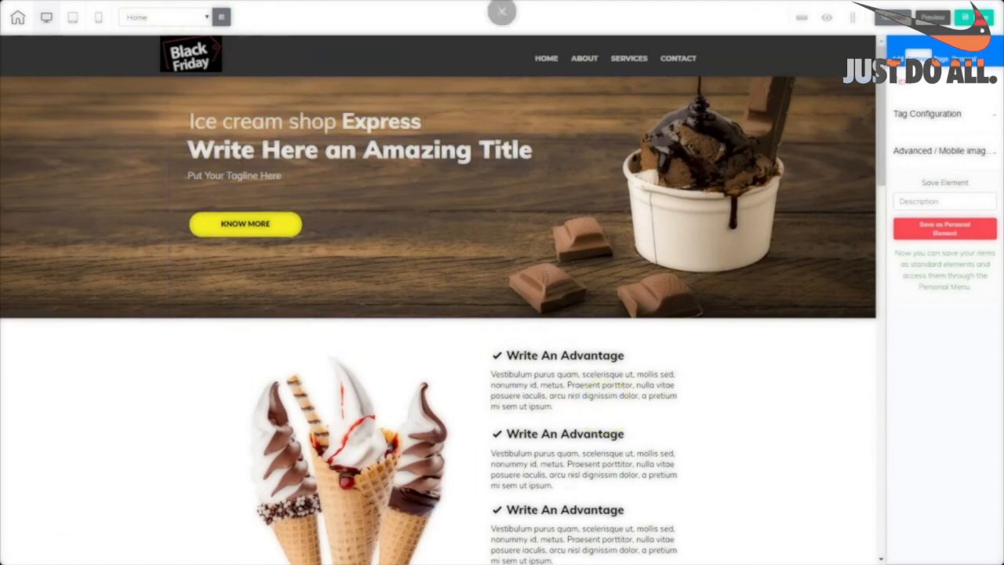
click(72, 20)
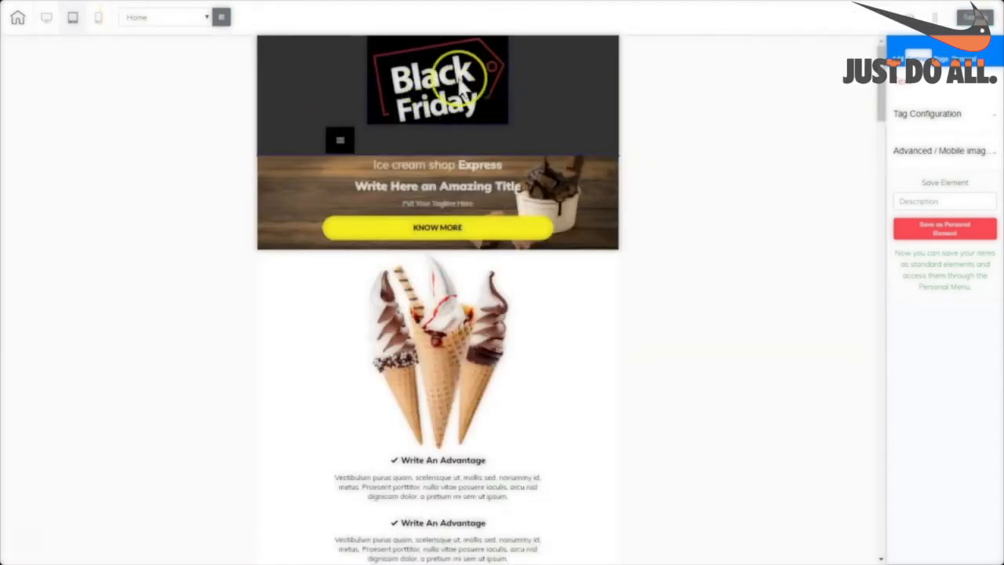
click(445, 89)
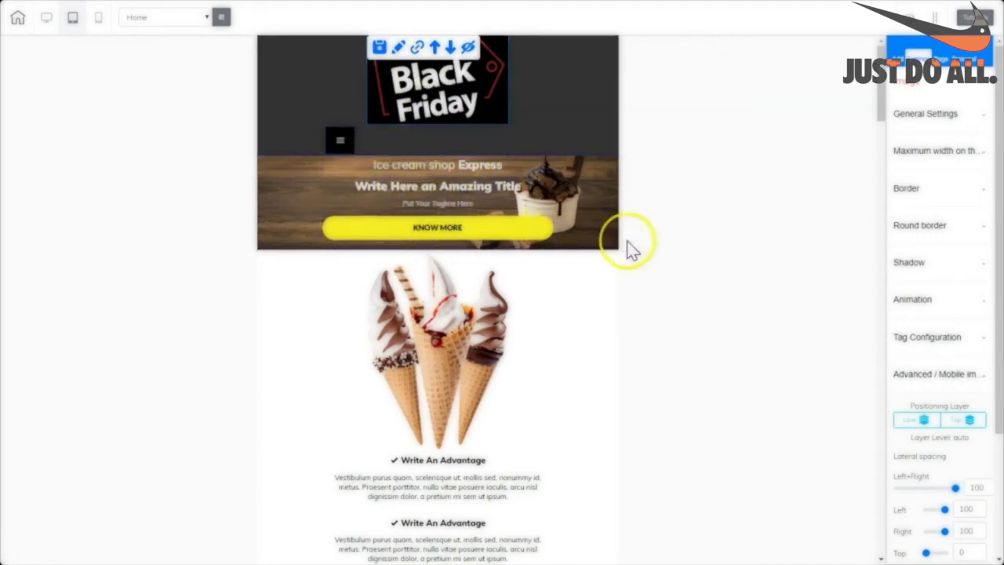
drag(882, 120, 880, 147)
Narrow the ice-cream cones image and the Black Friday logo (to 318) for tablet.
click(461, 156)
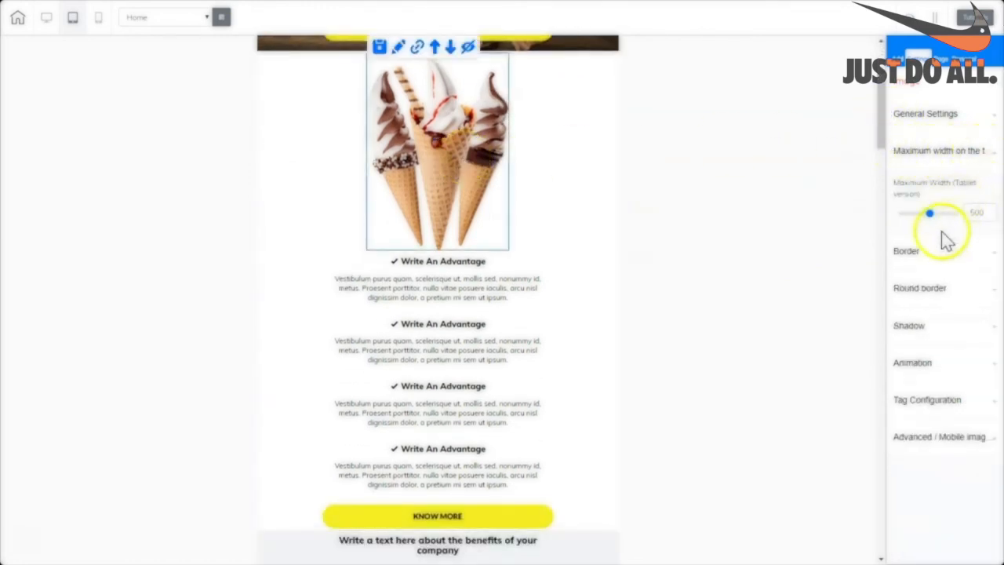
drag(928, 219, 918, 221)
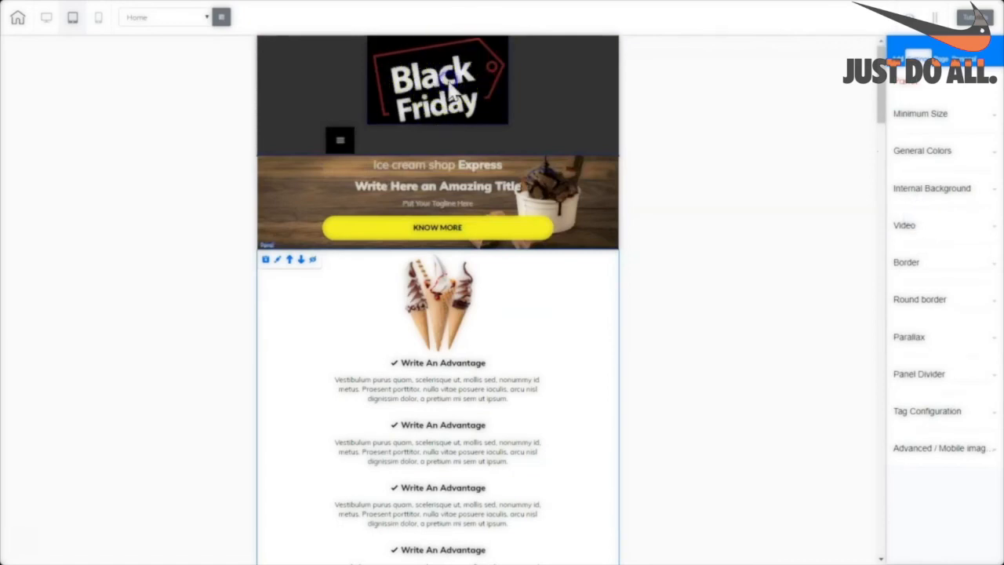
click(450, 88)
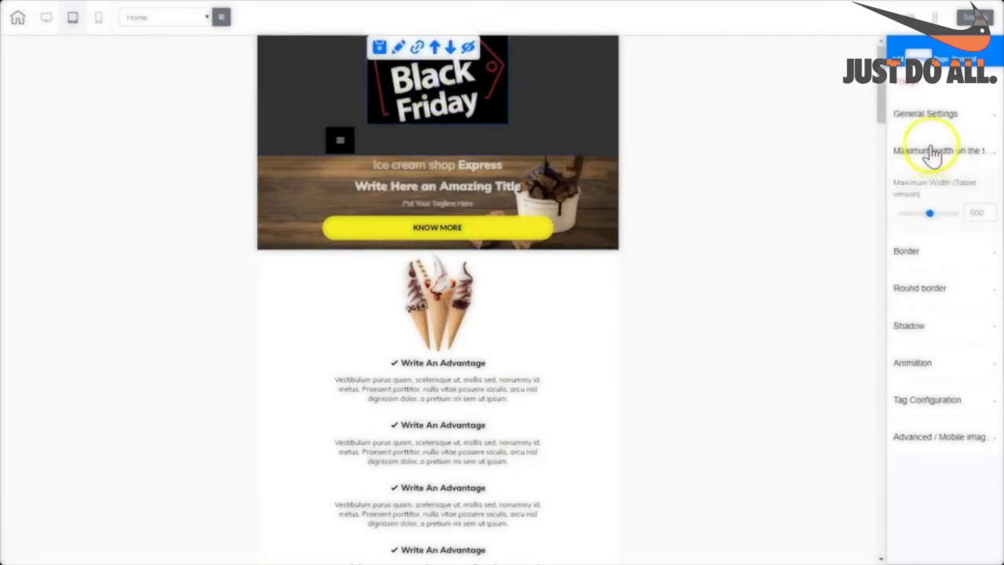
drag(928, 222, 913, 222)
click(915, 440)
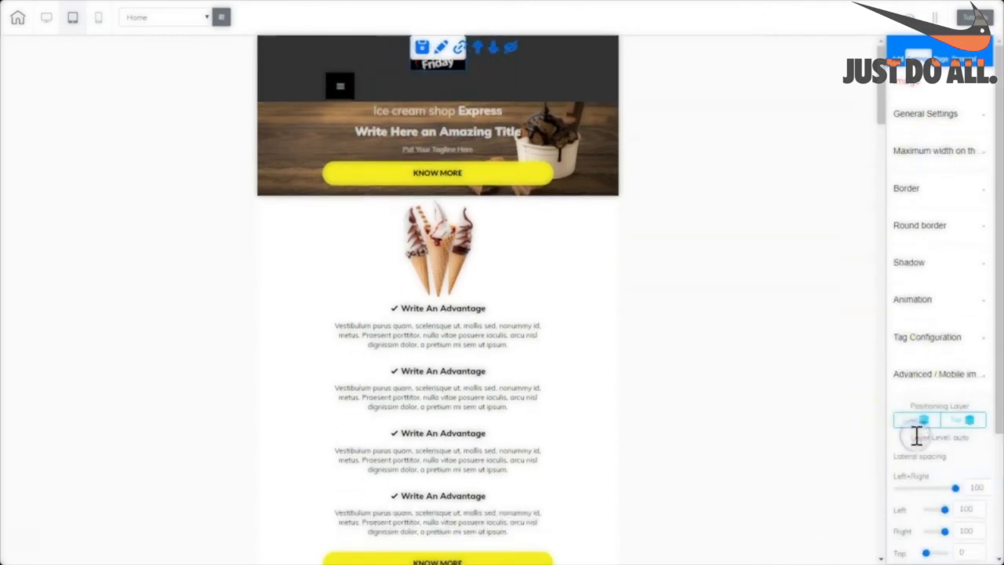
scroll(906, 423, down, 3)
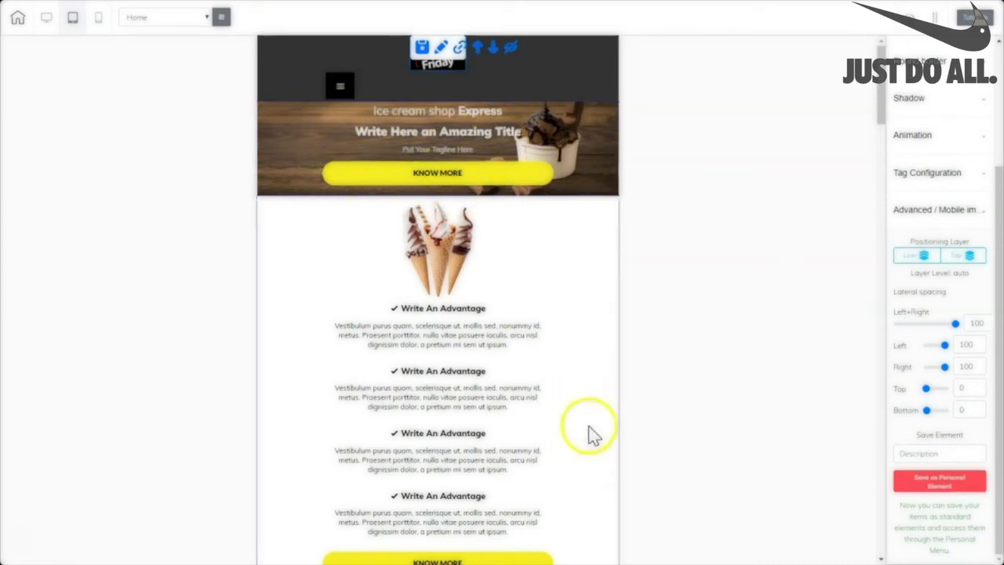
drag(882, 117, 870, 243)
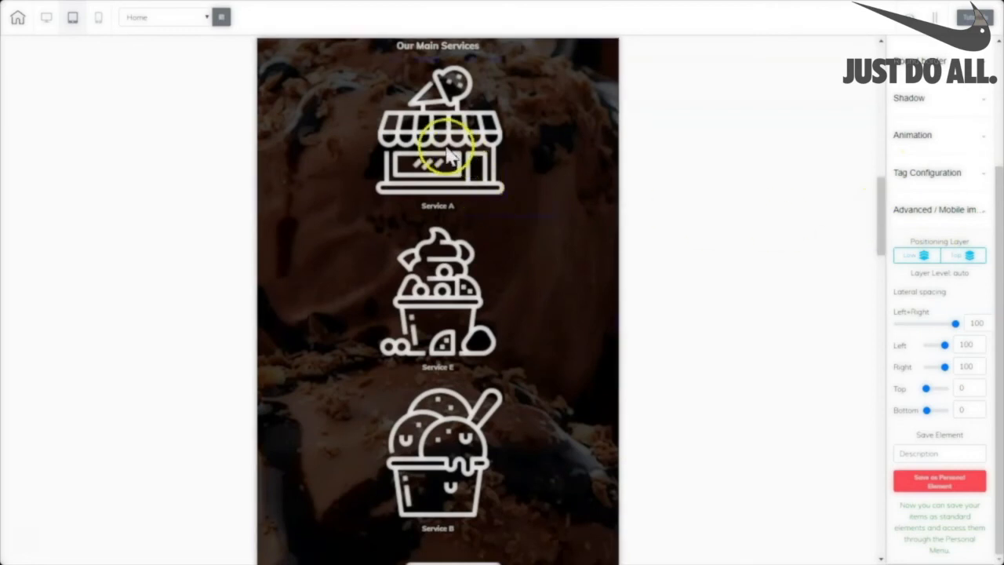
Cap the Service A, B and C images at 300 maximum width for tablet.
click(457, 179)
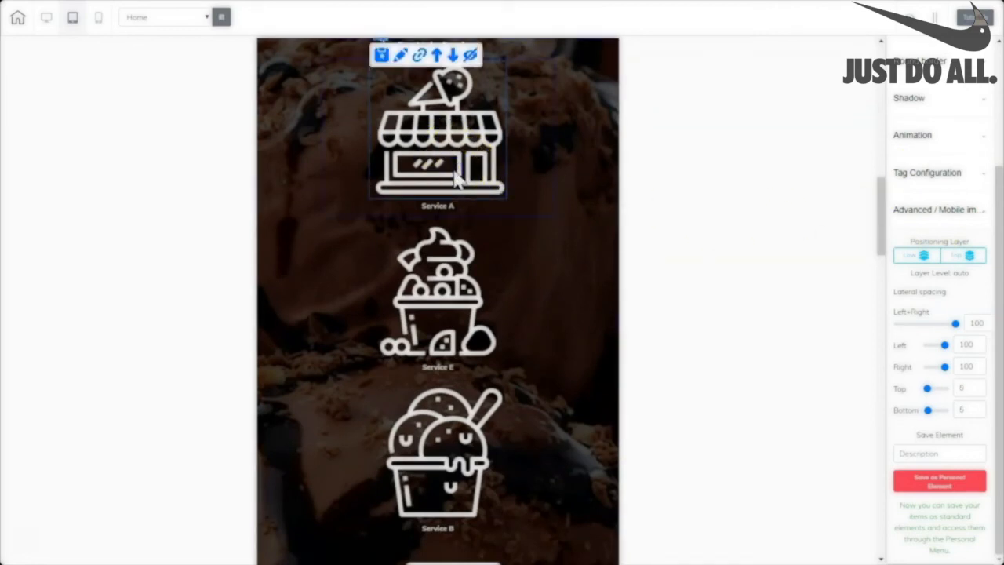
click(928, 154)
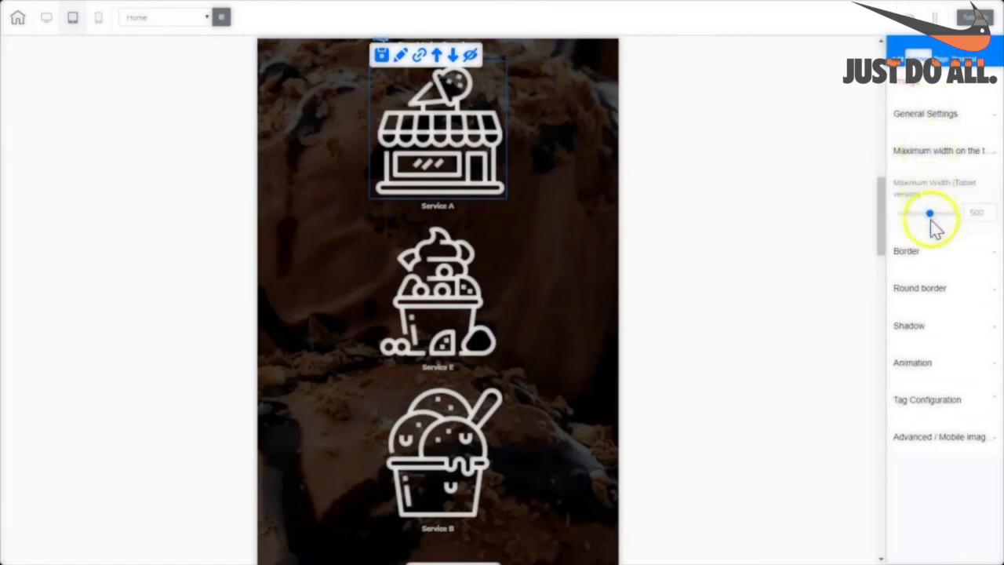
drag(928, 221, 911, 222)
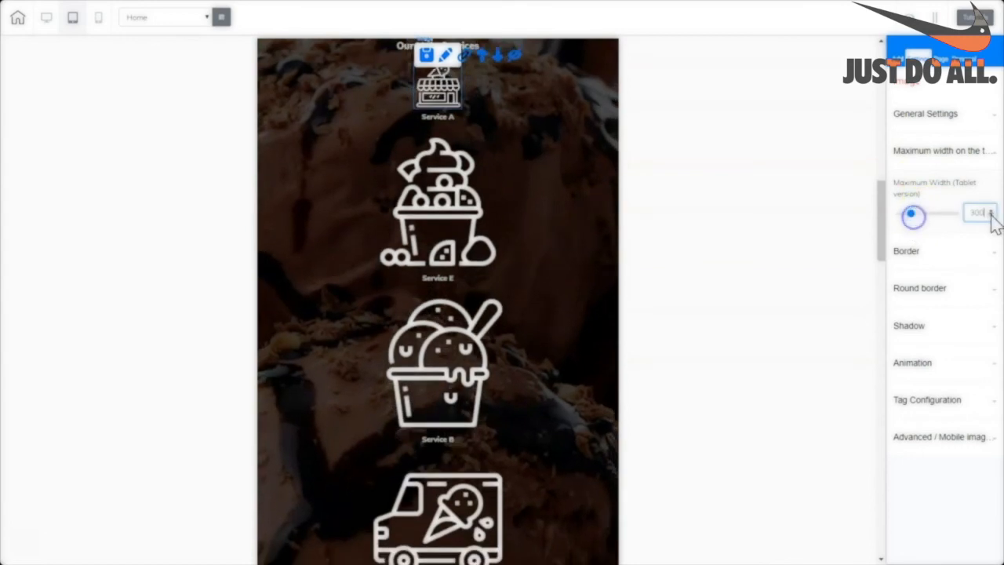
click(443, 229)
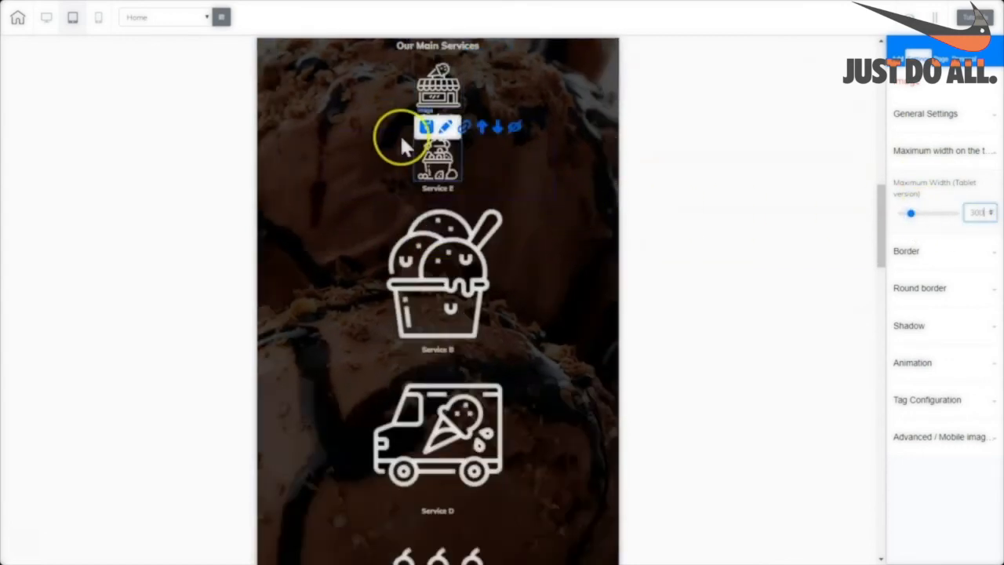
click(460, 303)
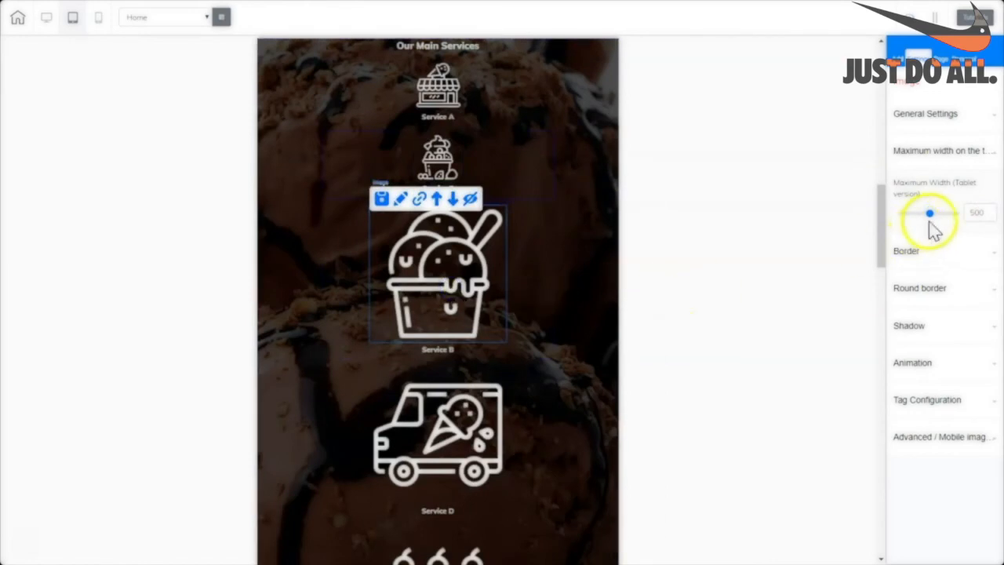
drag(929, 215, 910, 213)
click(471, 350)
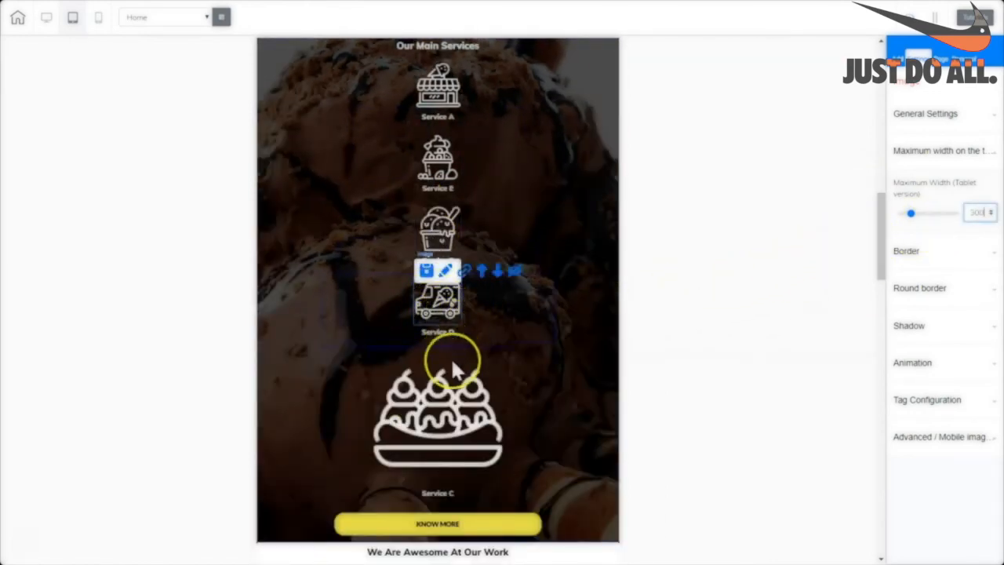
click(455, 432)
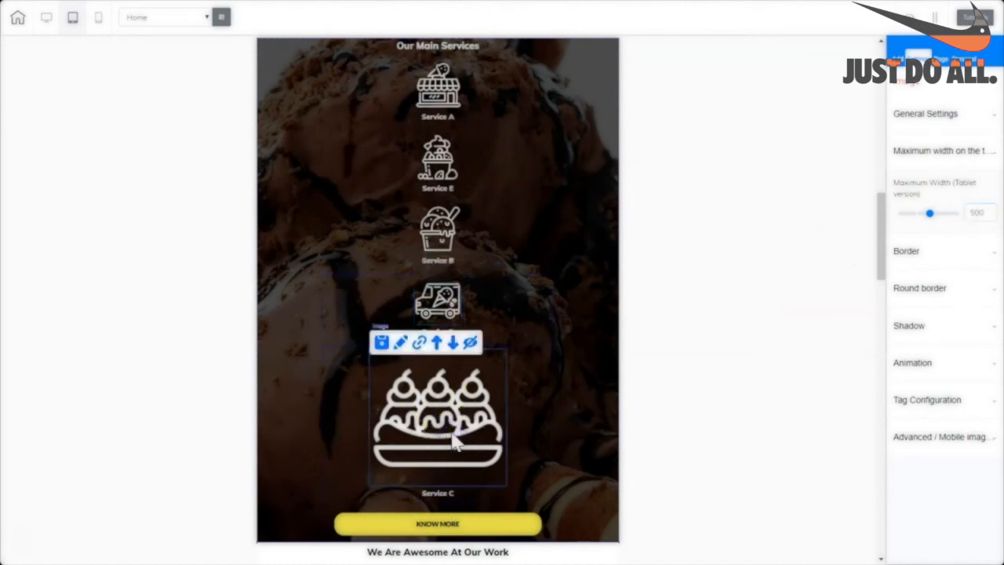
drag(928, 215, 910, 213)
Narrow the KNOW MORE button to 245 maximum width on tablet, checking desktop layout.
click(533, 443)
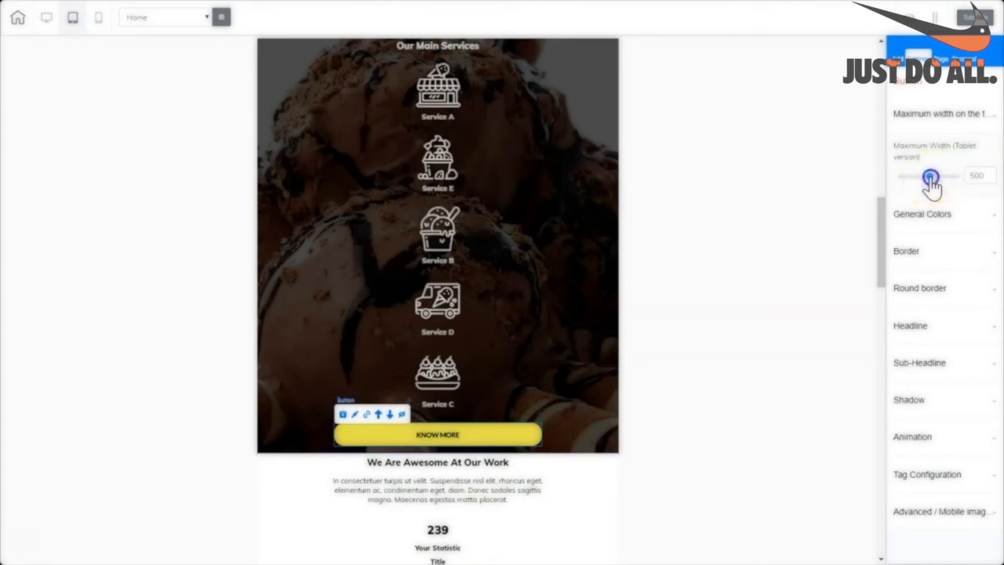
drag(930, 179, 906, 182)
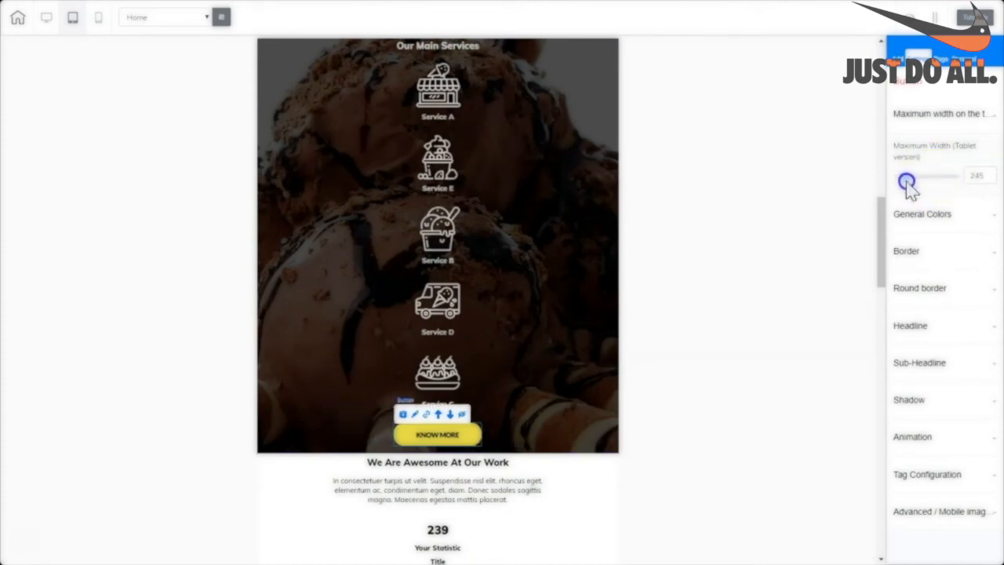
drag(881, 259, 878, 298)
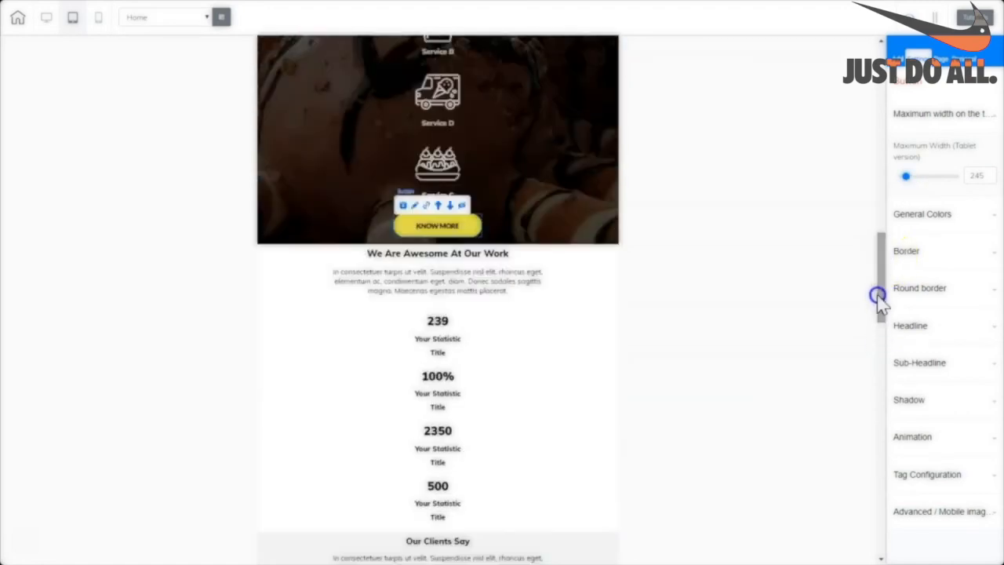
click(46, 22)
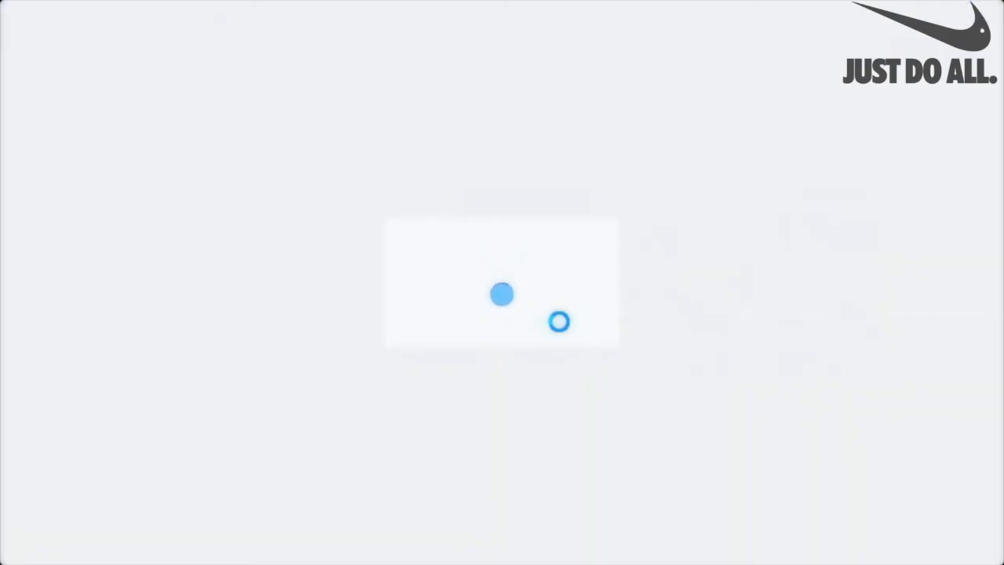
click(73, 20)
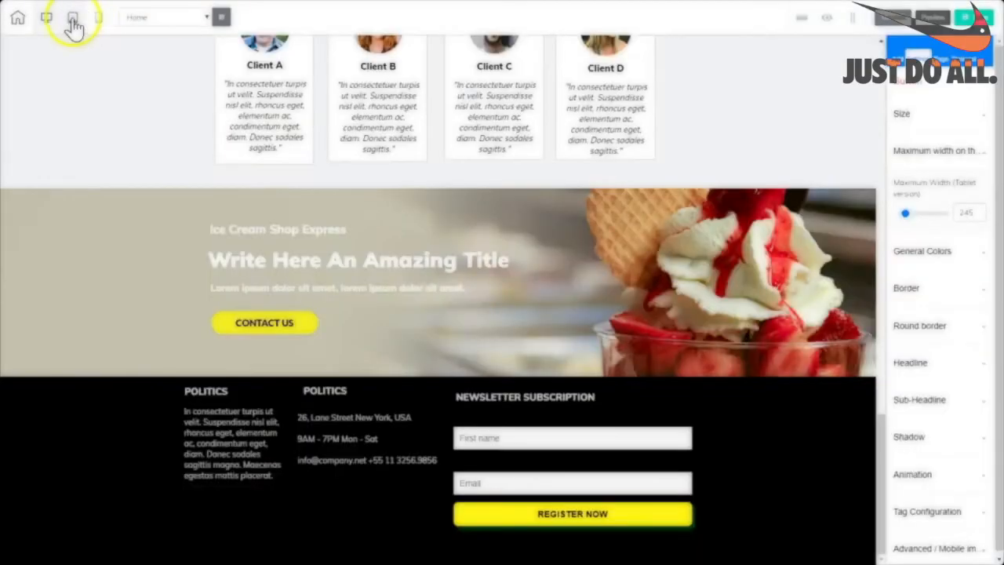
Reduce the Client A portrait's tablet maximum width to 300, fine-tuning with the spin box.
scroll(810, 91, down, 10)
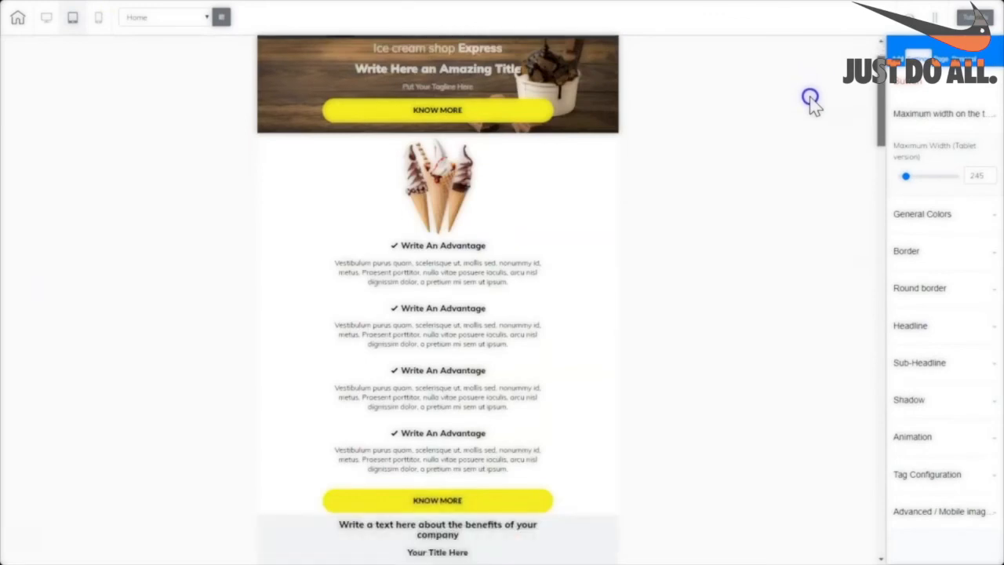
drag(810, 230, 807, 355)
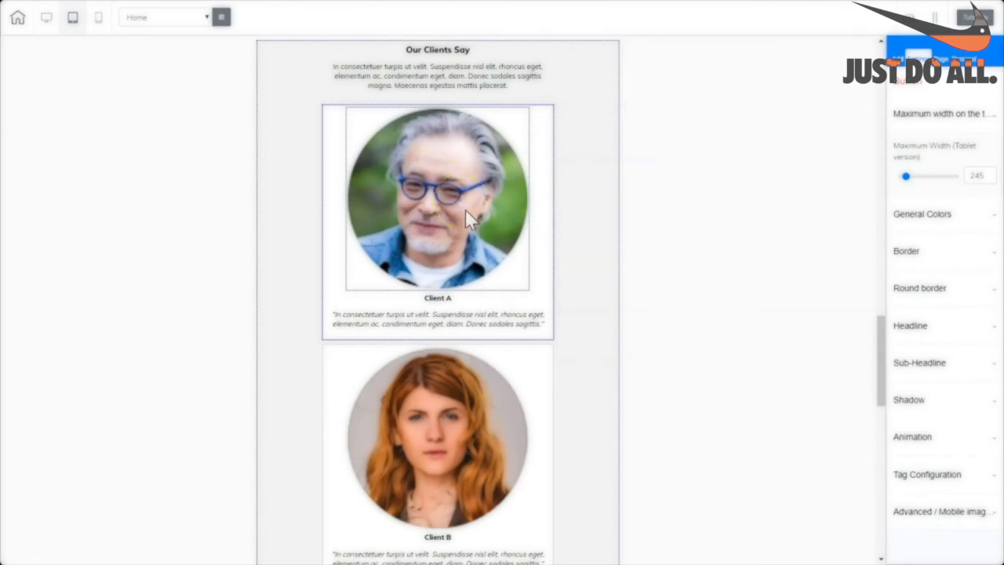
click(522, 281)
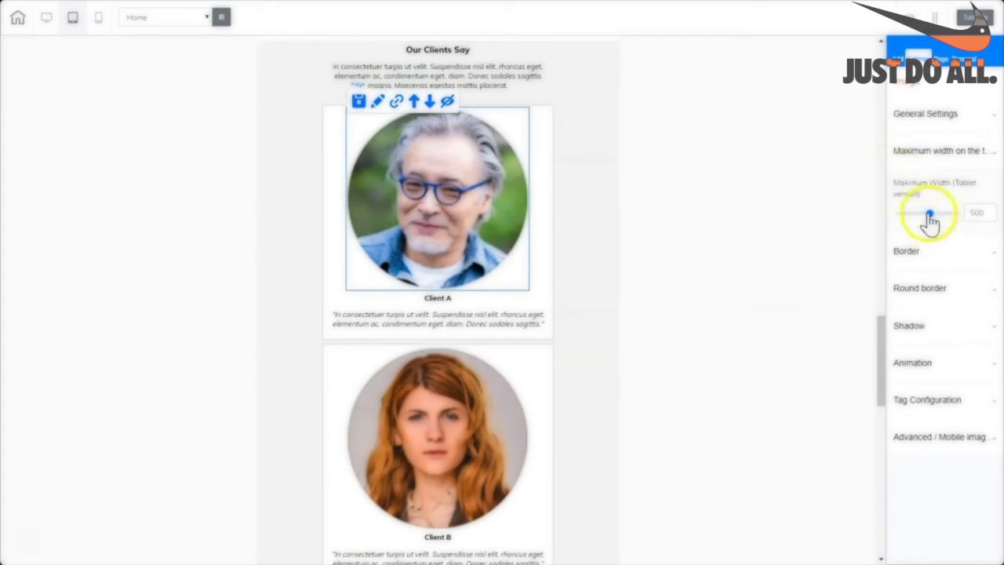
drag(929, 222, 911, 224)
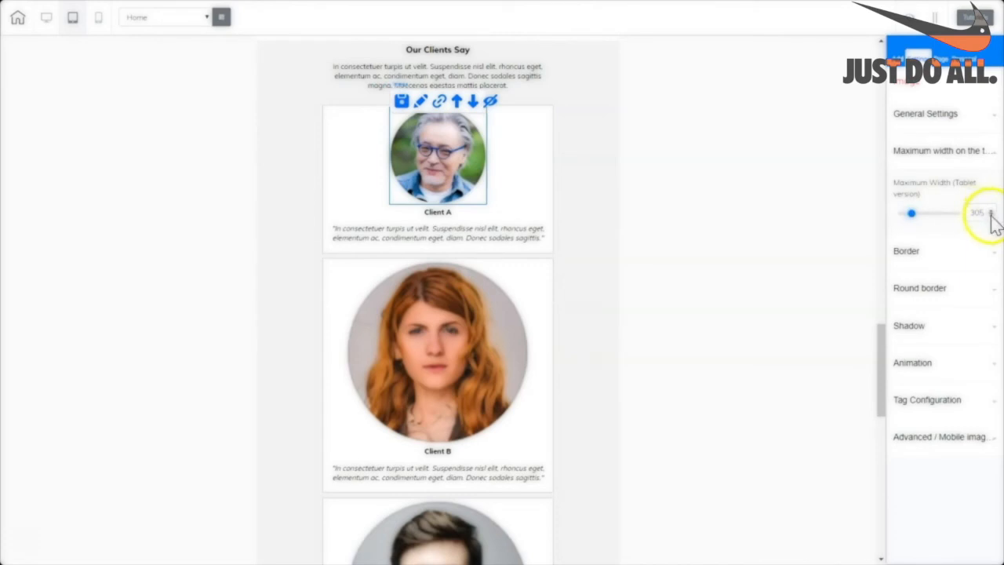
click(990, 216)
click(990, 216)
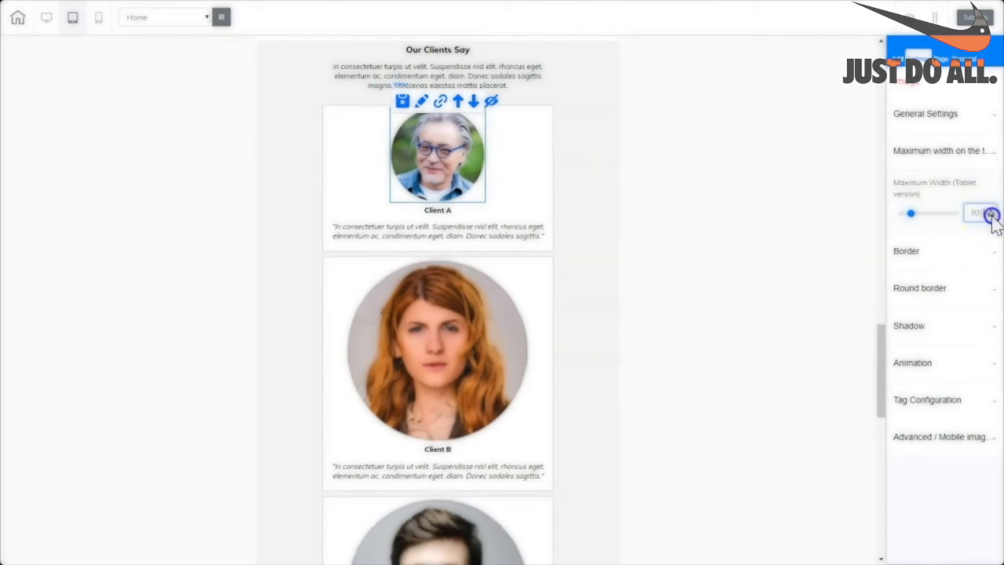
click(990, 214)
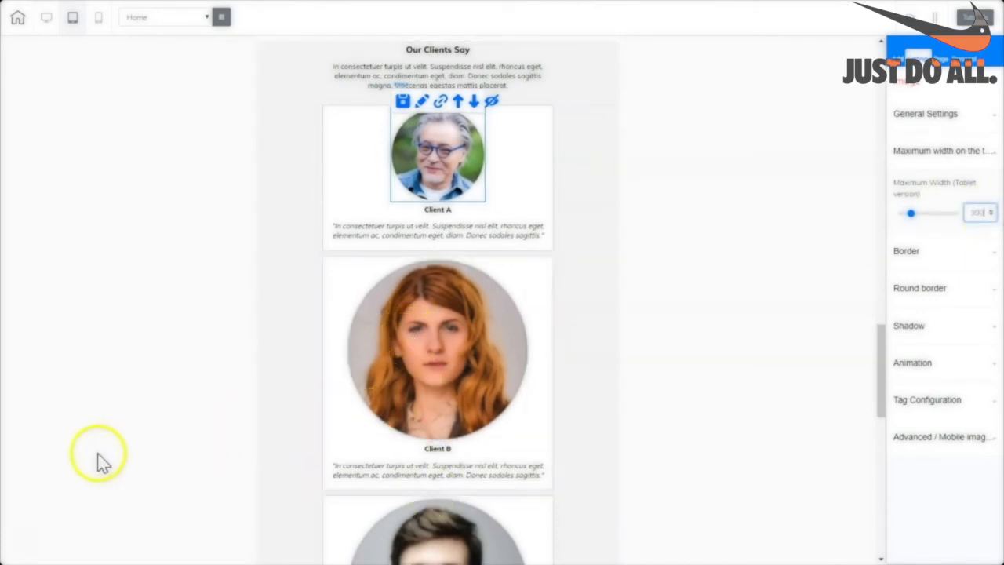
drag(869, 399, 869, 433)
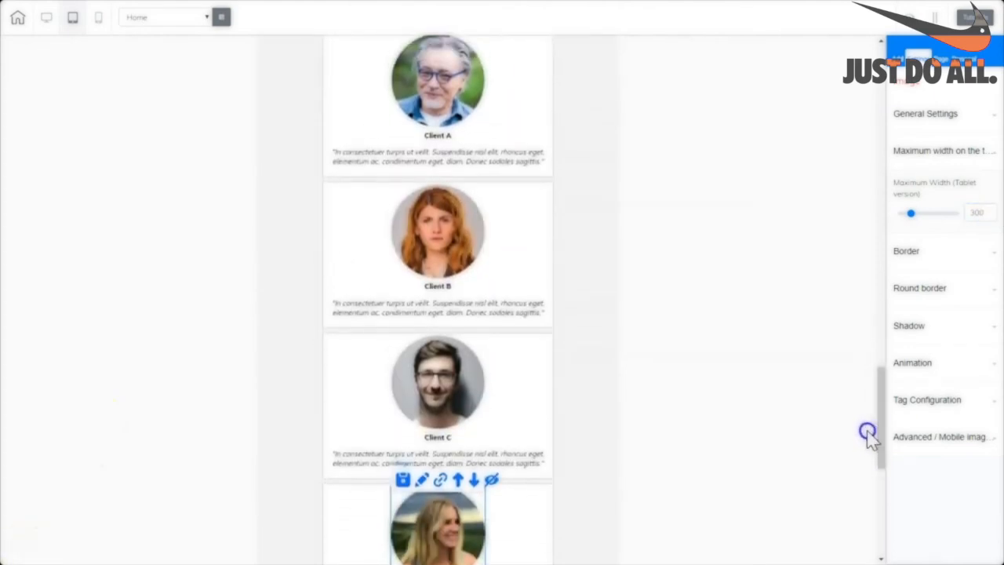
Review the page in desktop, tablet and mobile layouts, dismiss the publish confirmation, and exit.
click(43, 23)
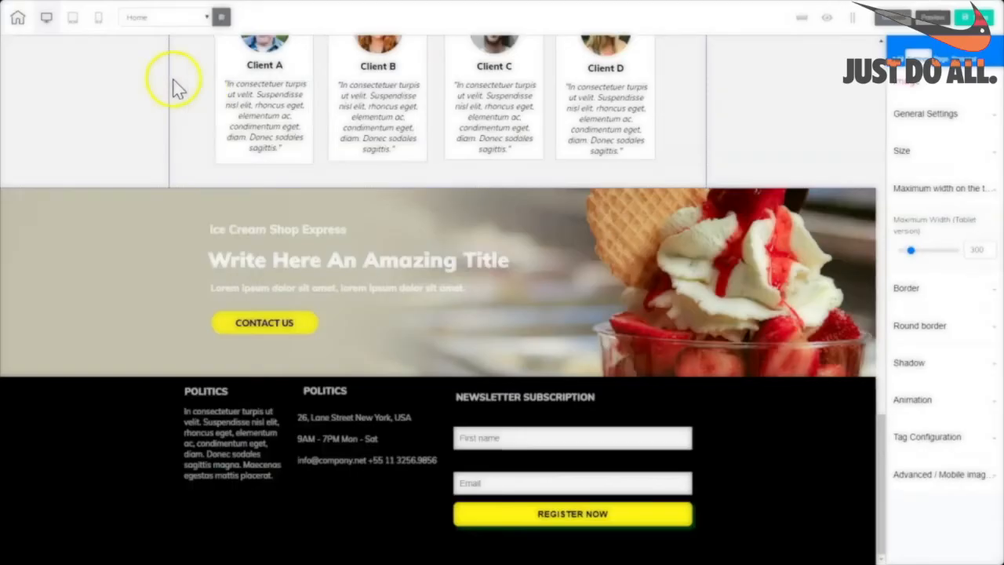
click(72, 18)
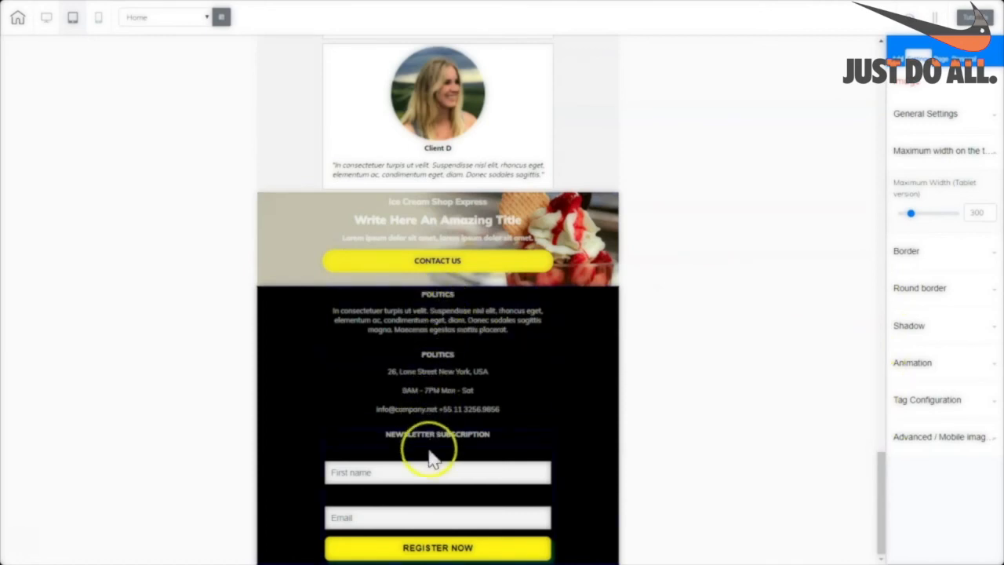
drag(885, 504, 803, 168)
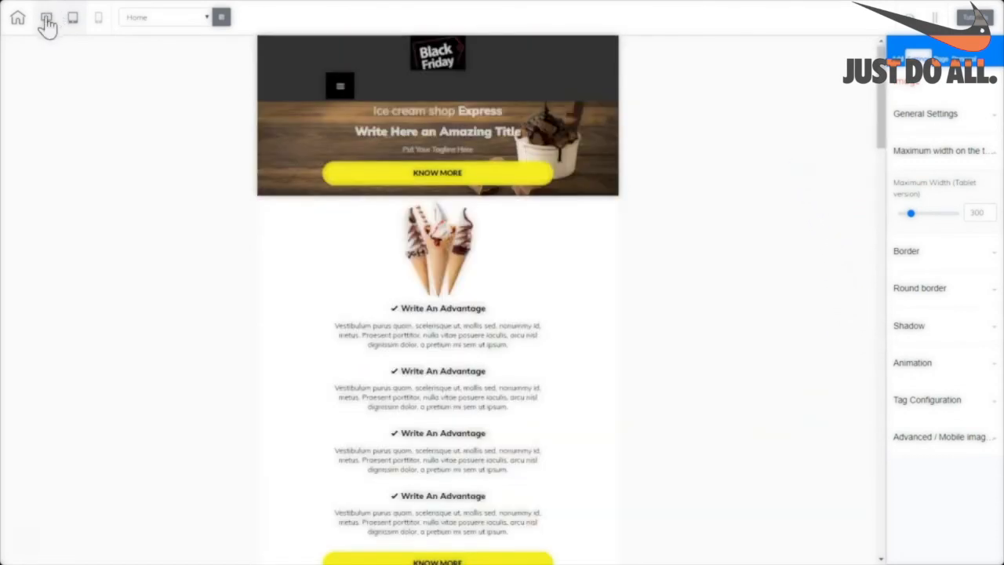
click(98, 23)
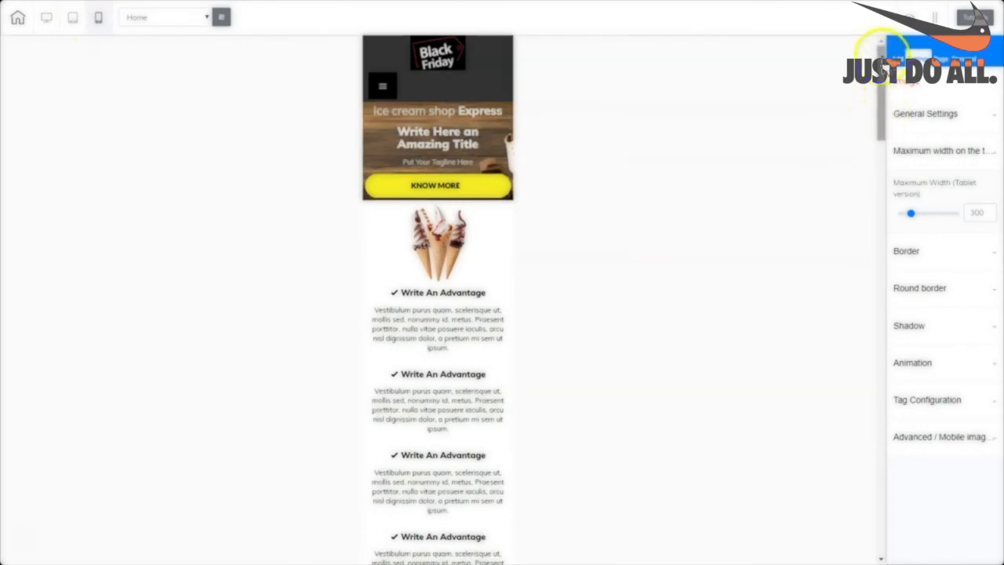
drag(881, 52, 876, 502)
click(46, 17)
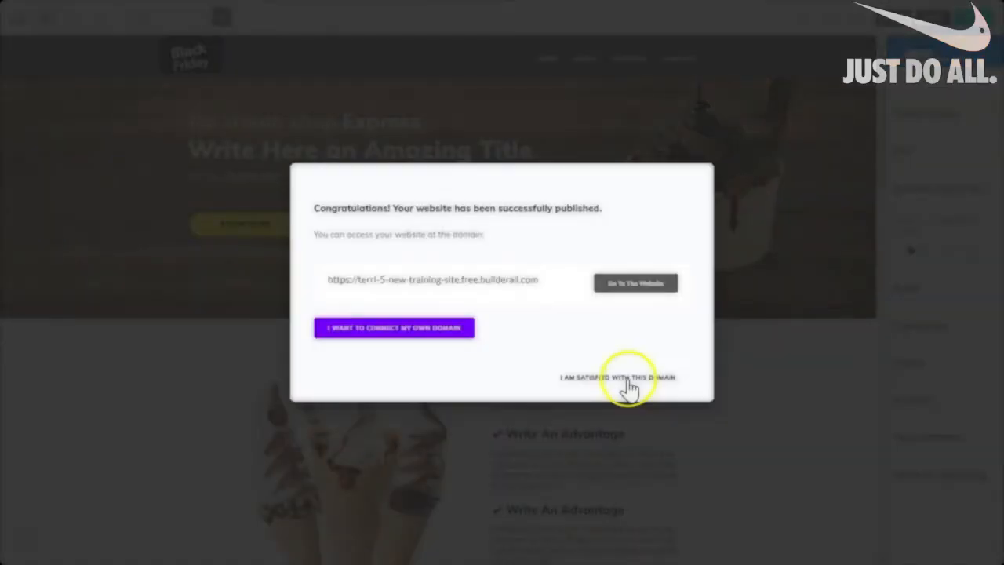
click(627, 378)
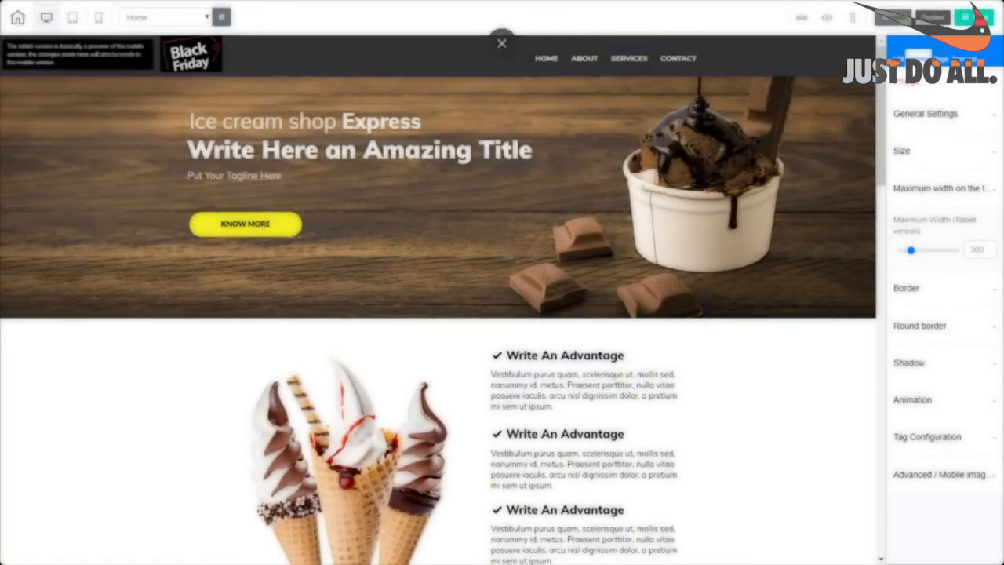
click(17, 23)
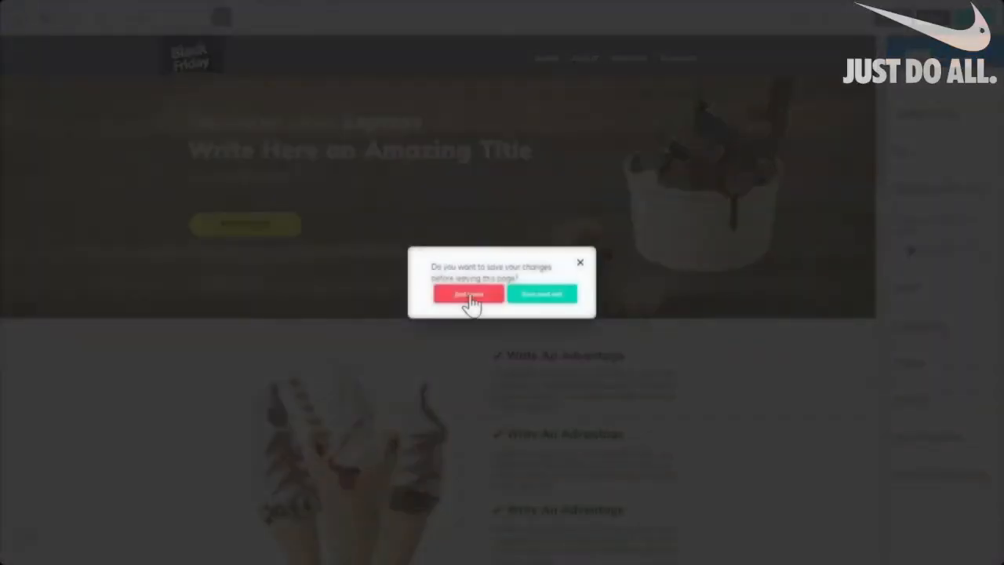
Answer the save prompt to leave the editor and open the live website.
click(468, 296)
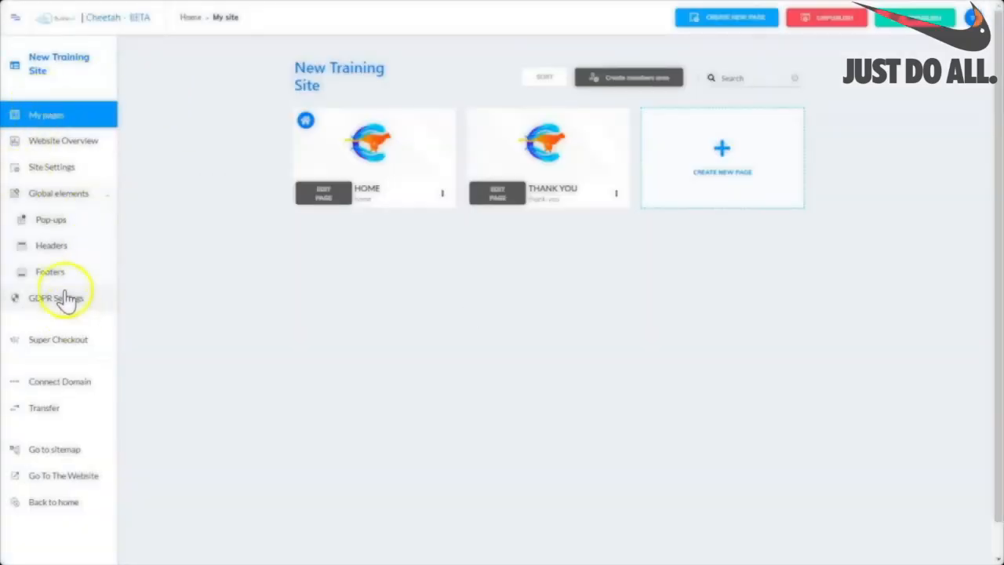
click(59, 478)
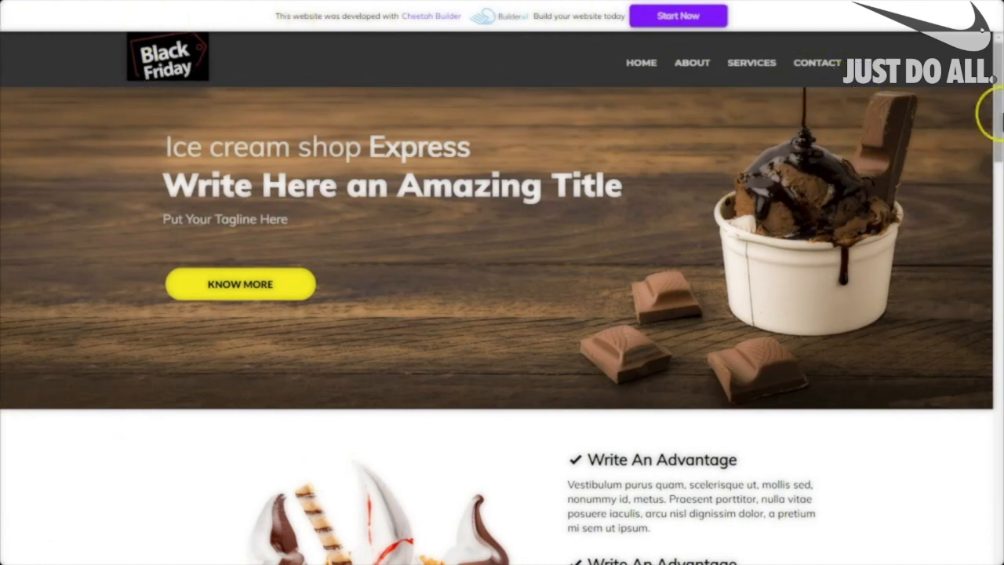
scroll(994, 113, down, 3)
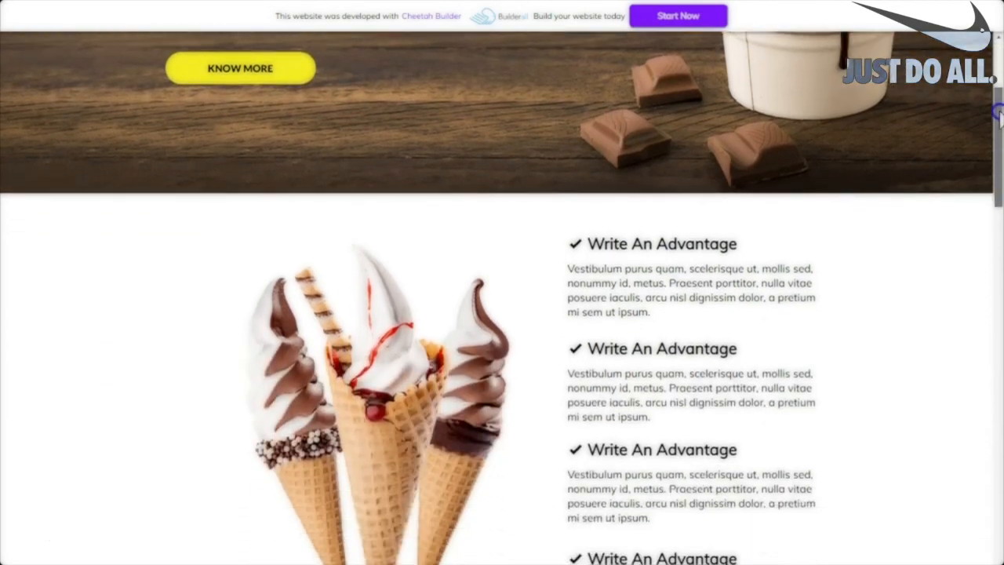
scroll(994, 114, down, 6)
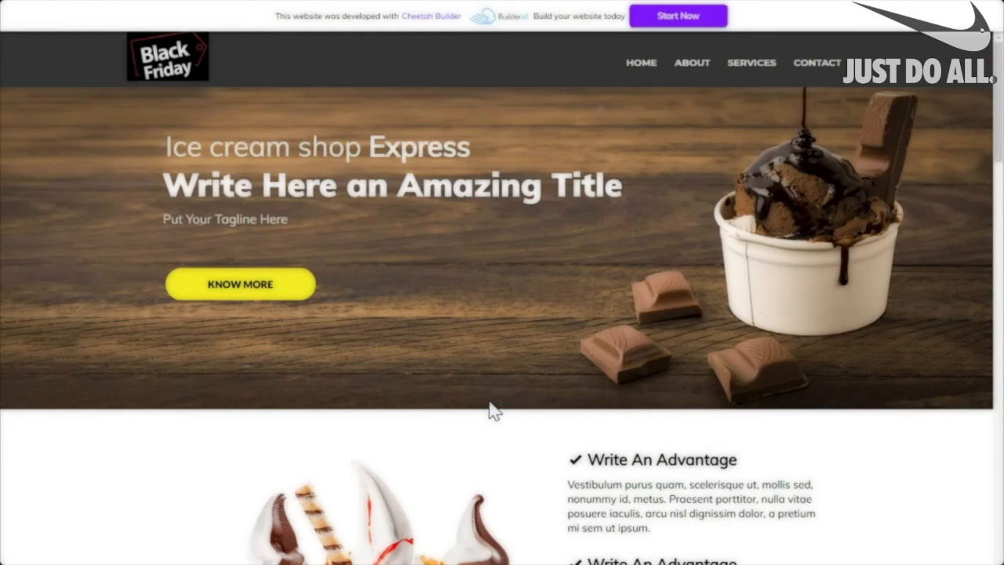
Return to the New Training Site's pages list showing HOME and THANK YOU.
click(484, 395)
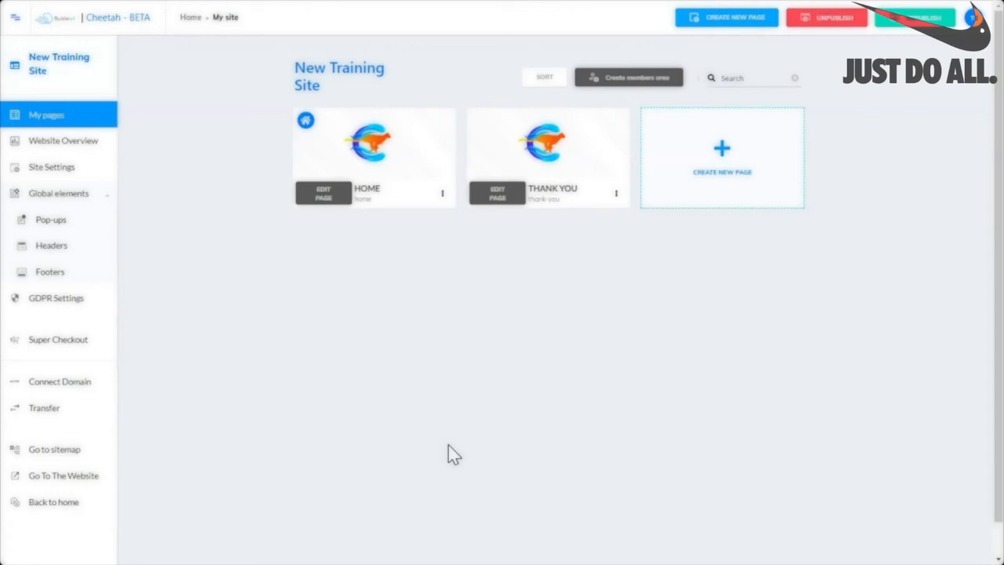
In Site Settings, retitle the site Ice Cream Shop with address url icecreamshop.
click(60, 168)
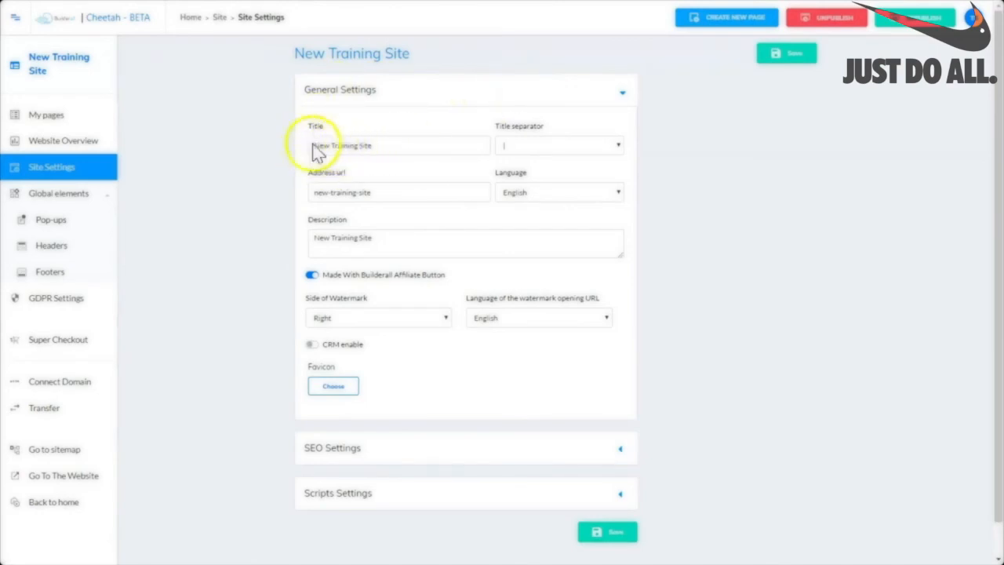
drag(377, 146, 287, 144)
text(Ice Cream Shop)
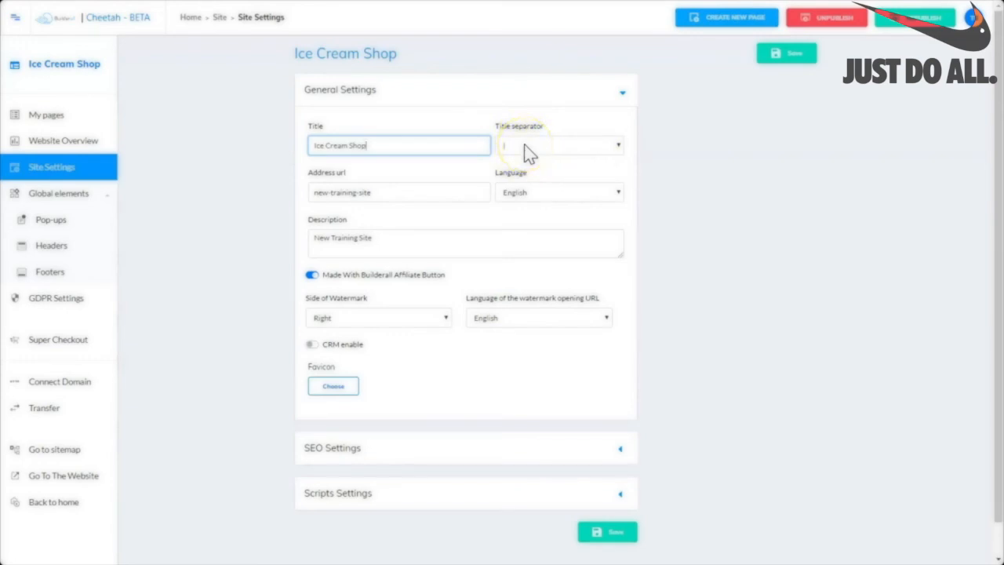
click(403, 143)
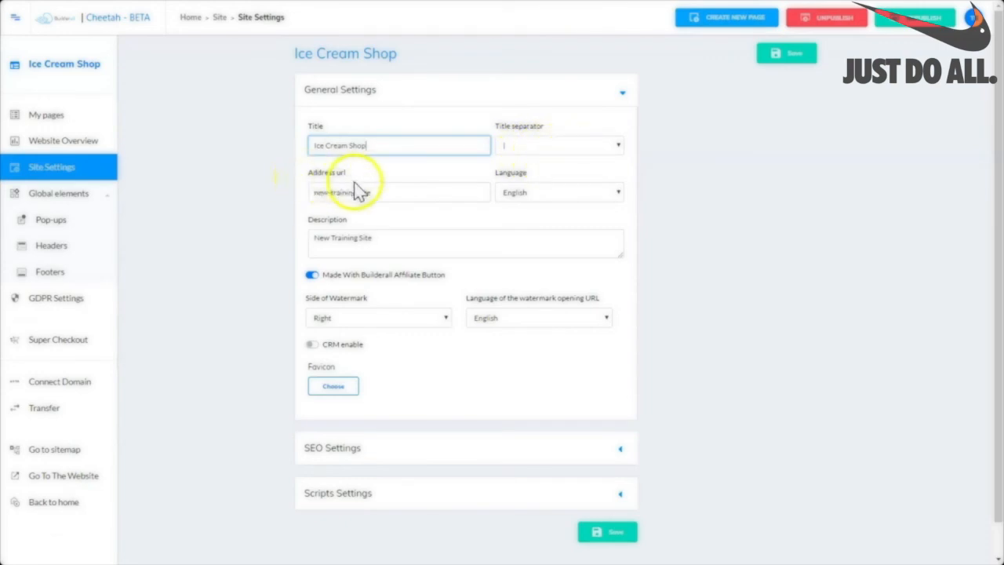
drag(374, 193, 298, 193)
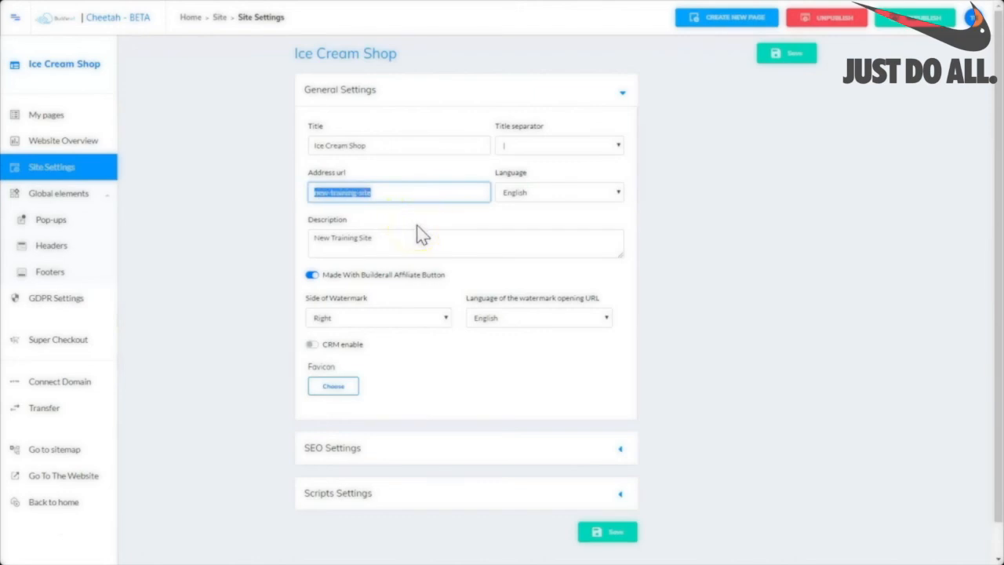
text(icecreamshop)
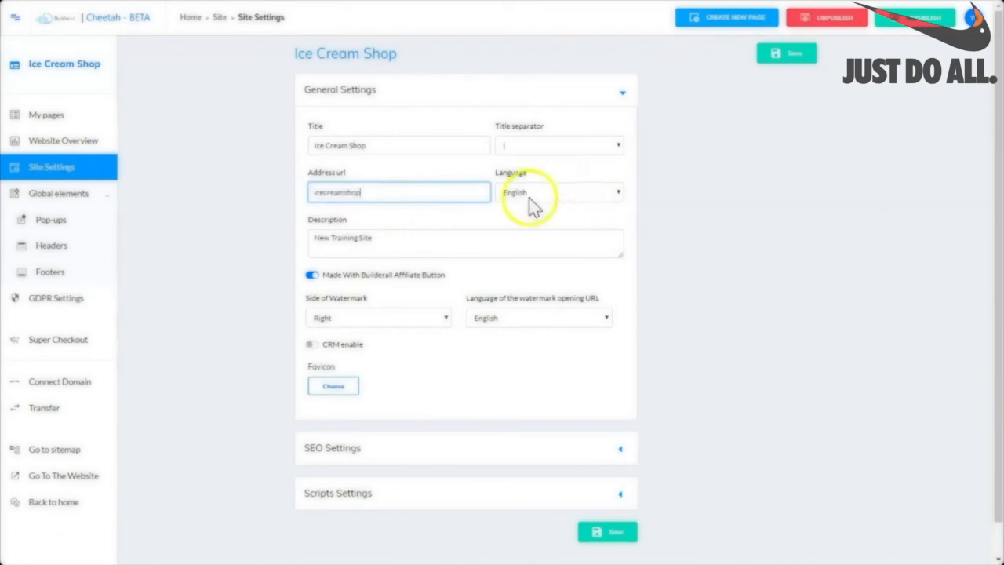
Select part of the site description and switch on CRM for the site.
click(402, 243)
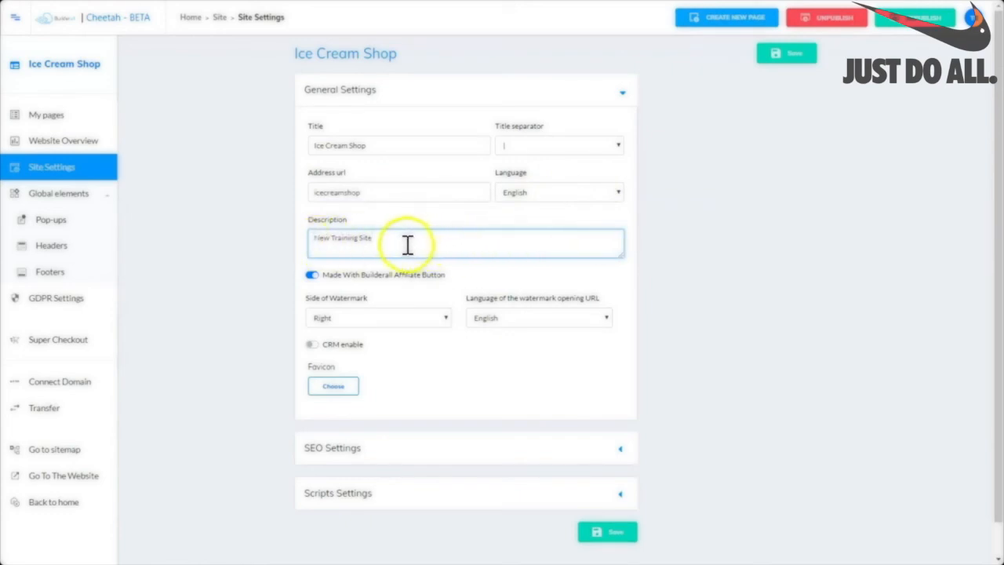
drag(376, 238, 298, 243)
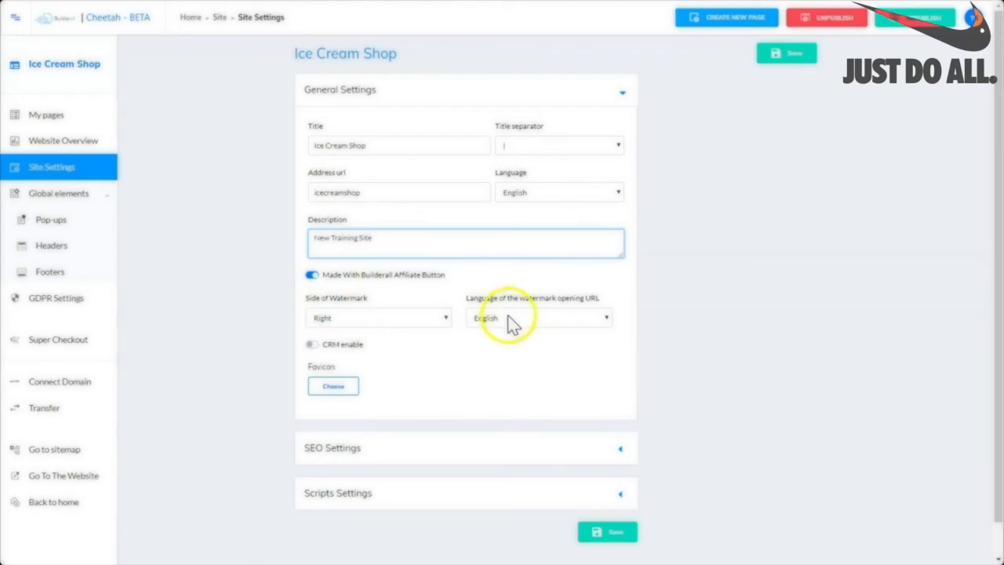
click(311, 345)
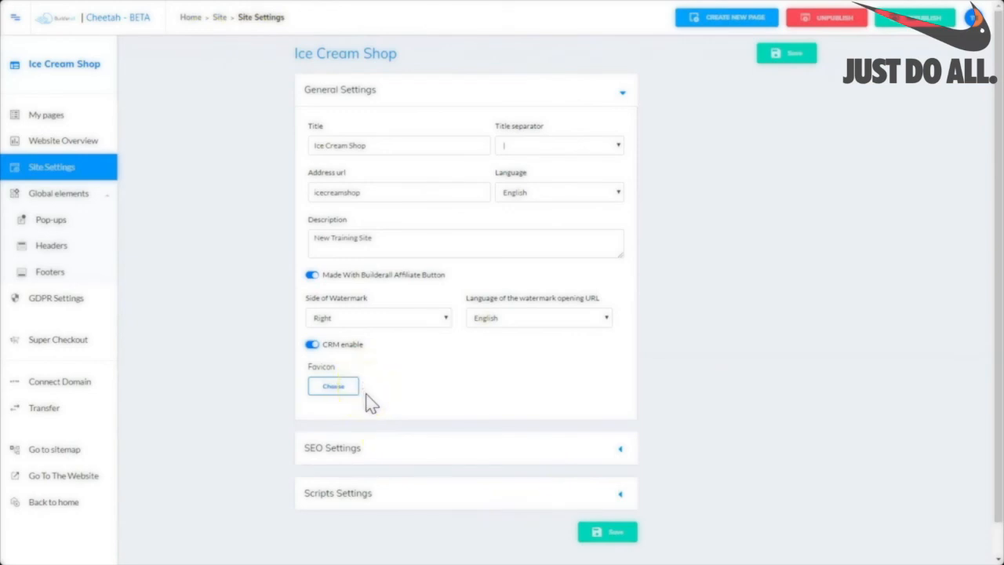
Set the site favicon to the ice-cream image 4411534 from the file library.
click(328, 392)
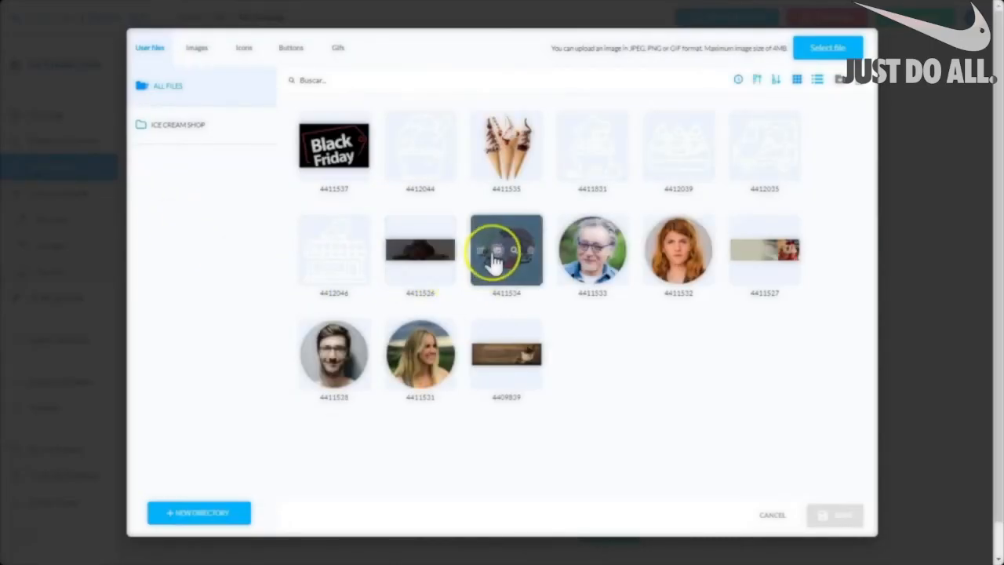
click(482, 281)
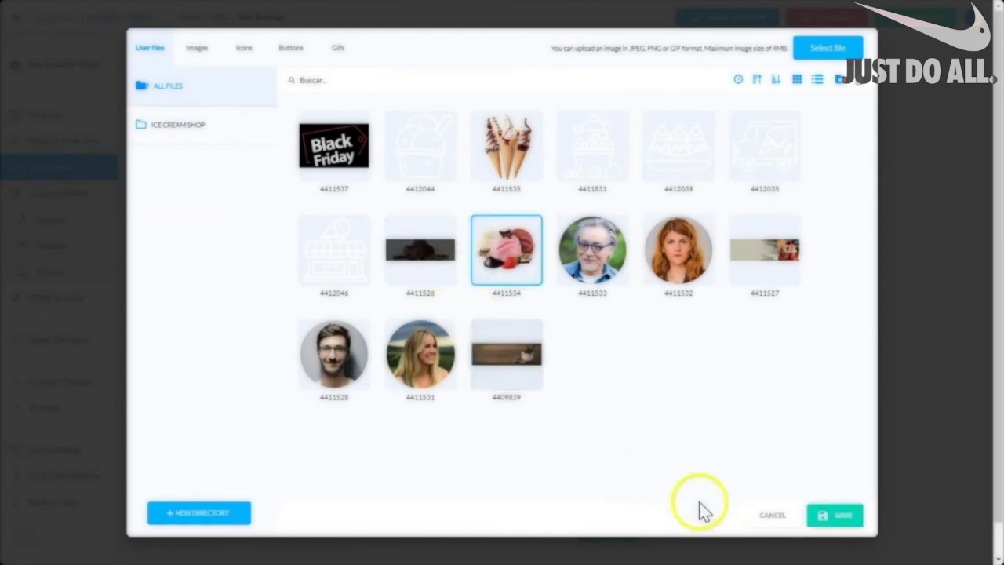
click(841, 519)
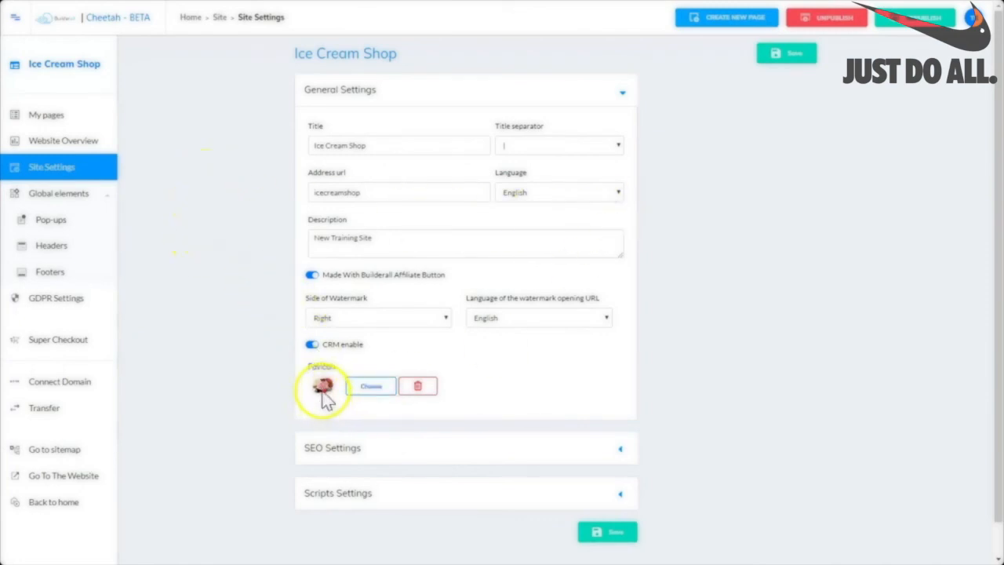
Review the SEO and Scripts settings sections, then save the Ice Cream Shop site settings.
click(621, 96)
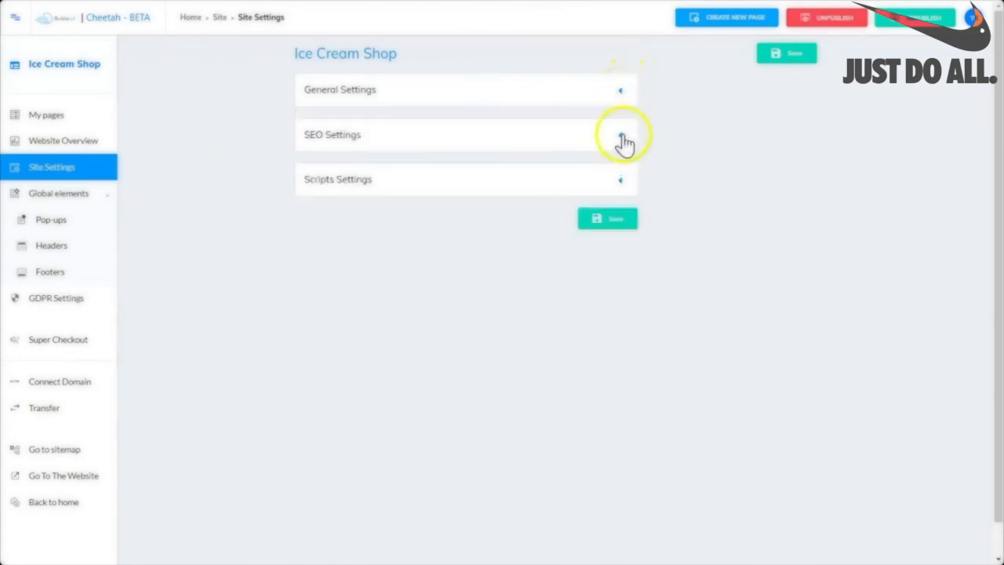
click(623, 138)
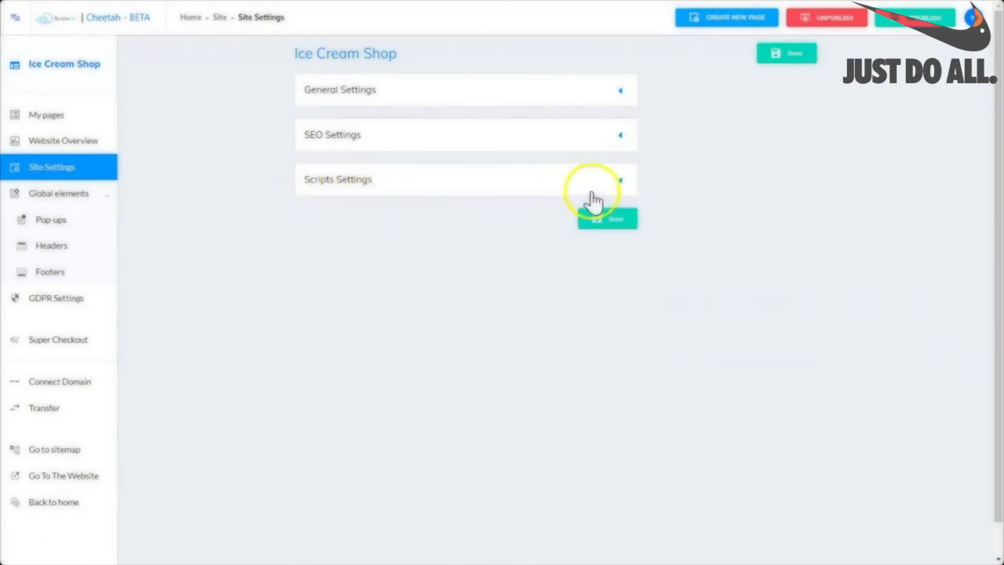
click(622, 183)
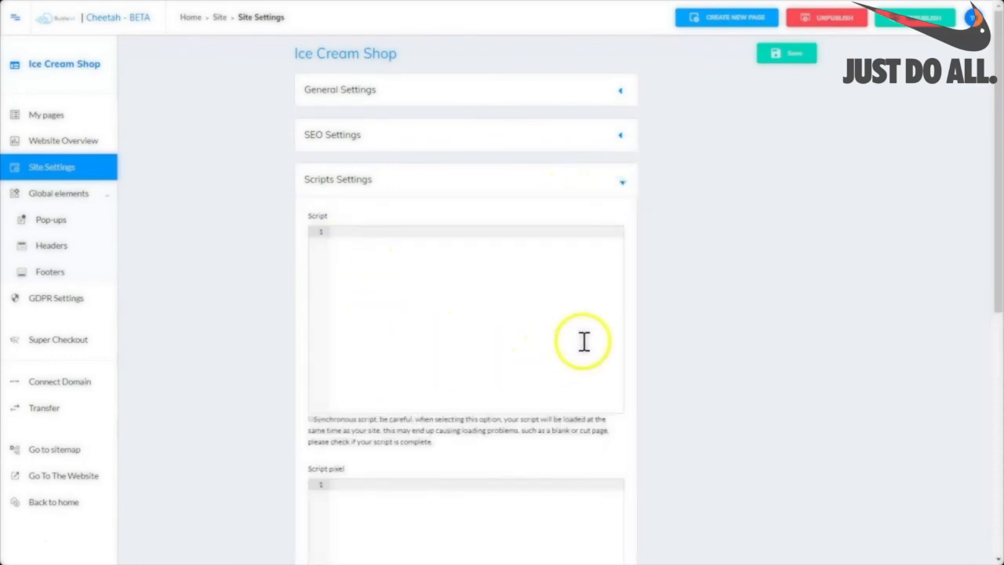
scroll(583, 341, down, 1)
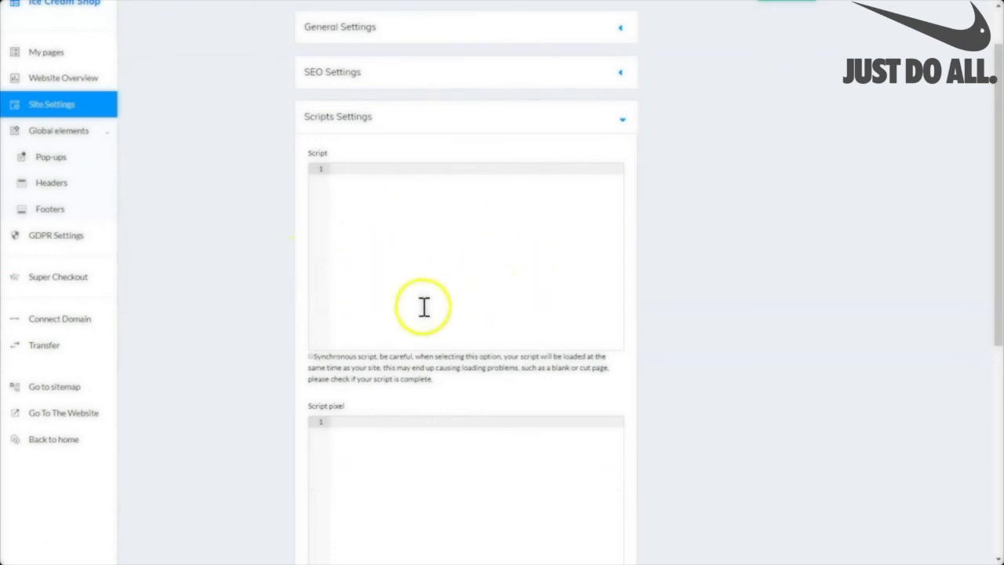
scroll(423, 307, down, 5)
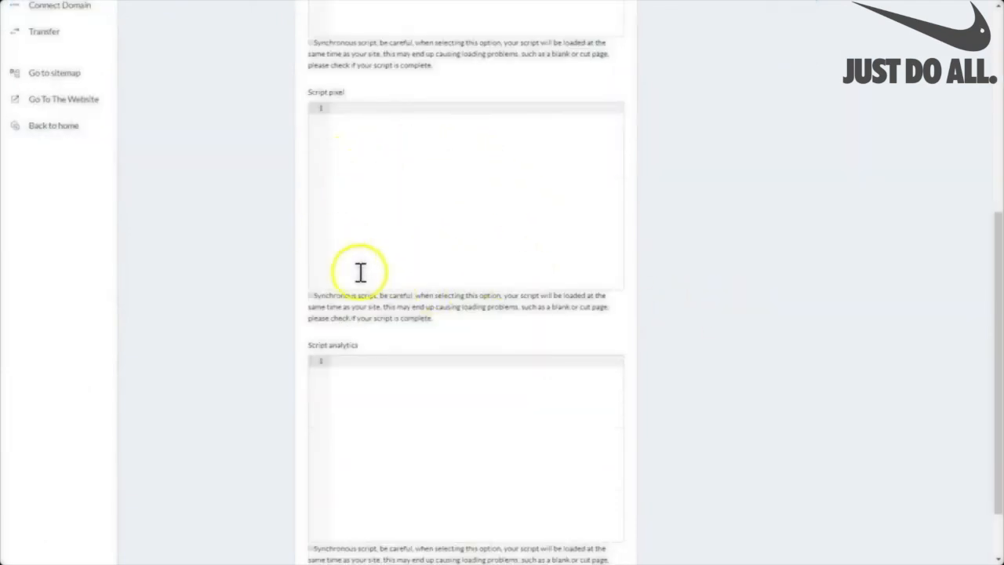
scroll(410, 262, down, 1)
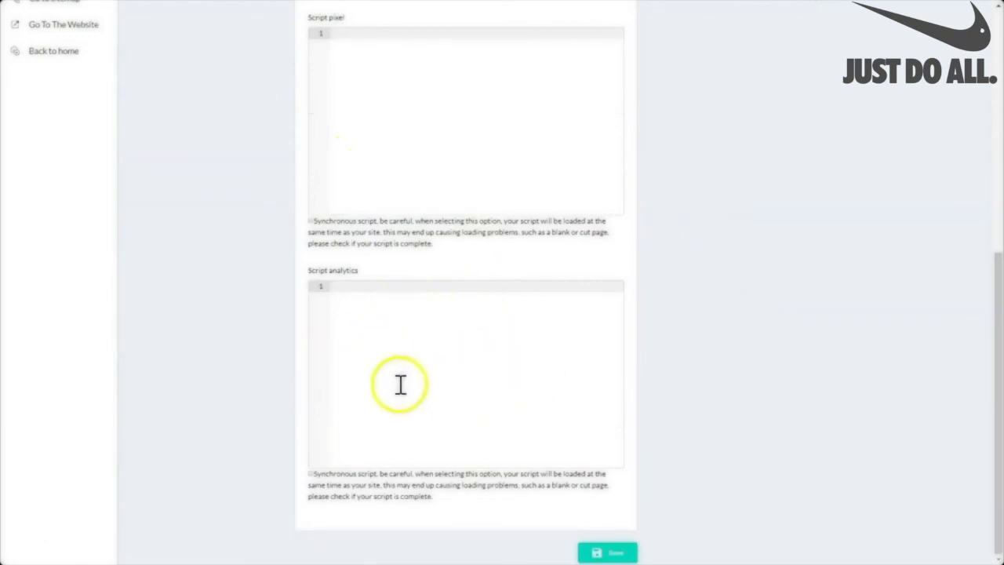
click(612, 553)
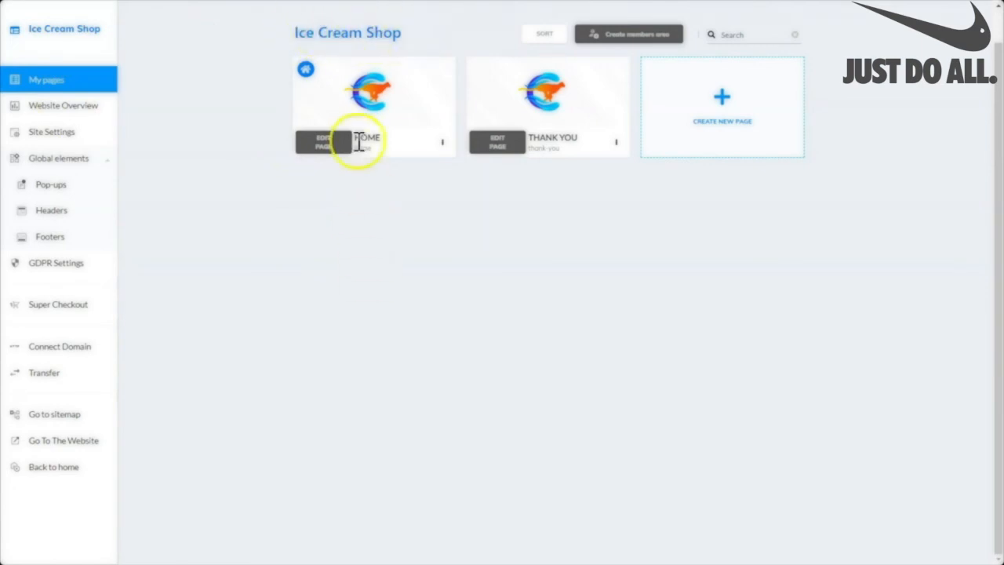
Open the HOME page's Settings from its card's three-dot menu.
click(443, 149)
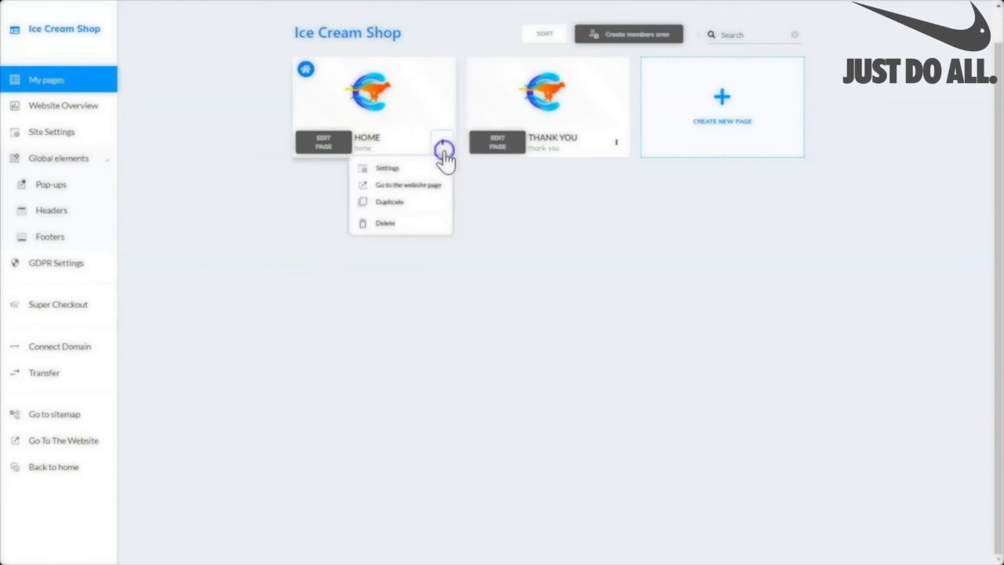
click(387, 171)
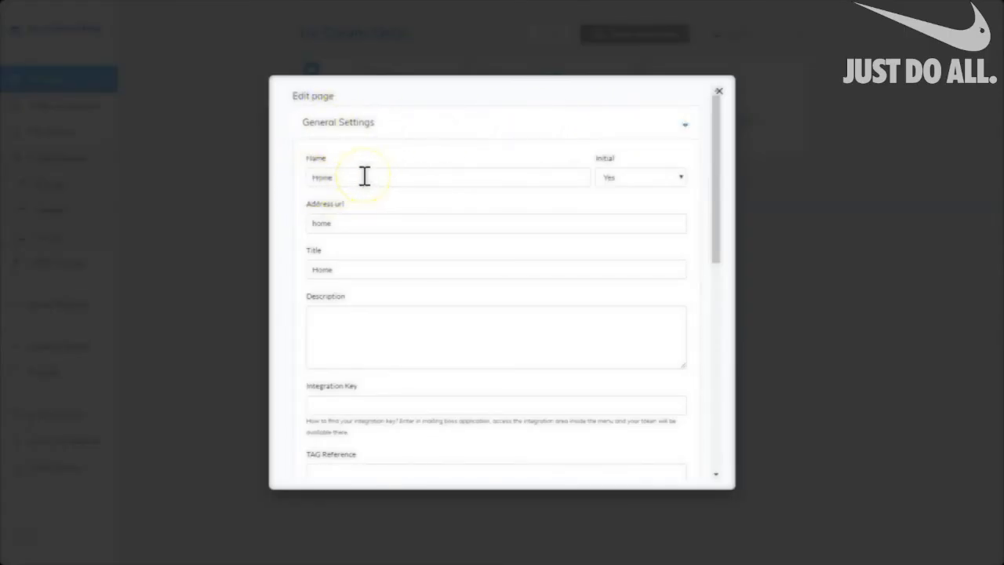
Name the page HOME, set its address url to 'icecreamshop' and its title to HOME.
click(337, 174)
drag(331, 178, 301, 179)
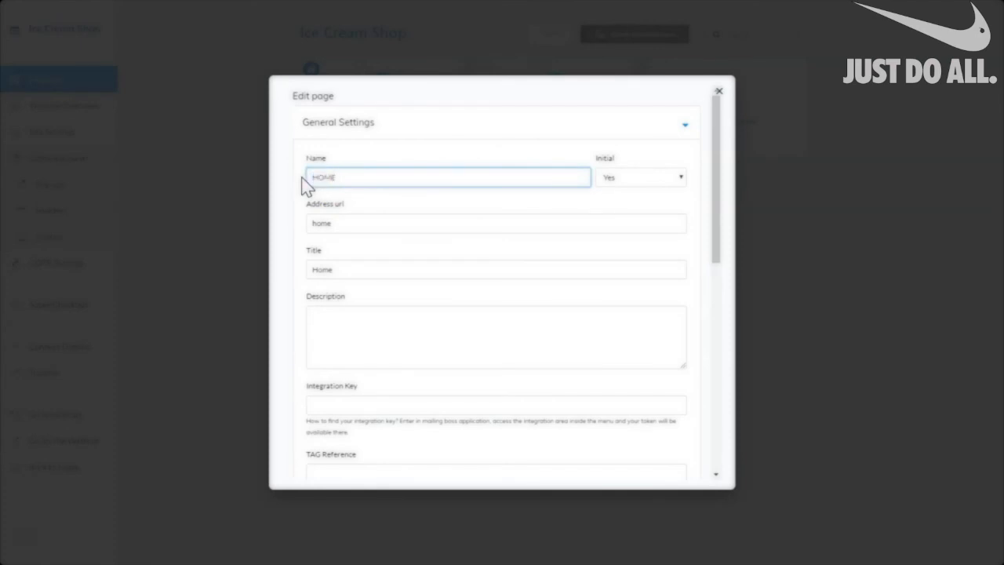
click(352, 174)
click(330, 224)
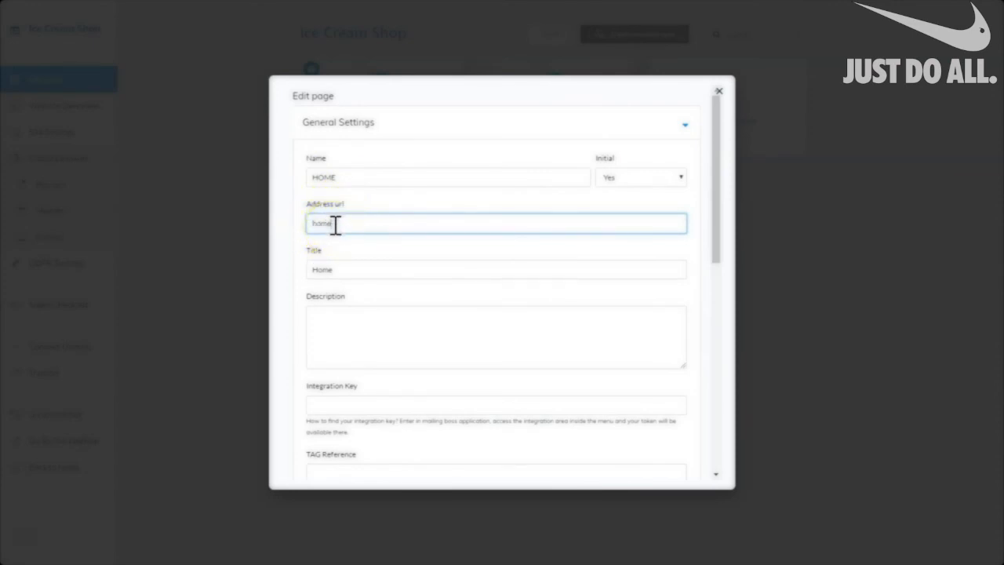
double_click(328, 224)
text(icecreamshop)
drag(337, 269, 300, 272)
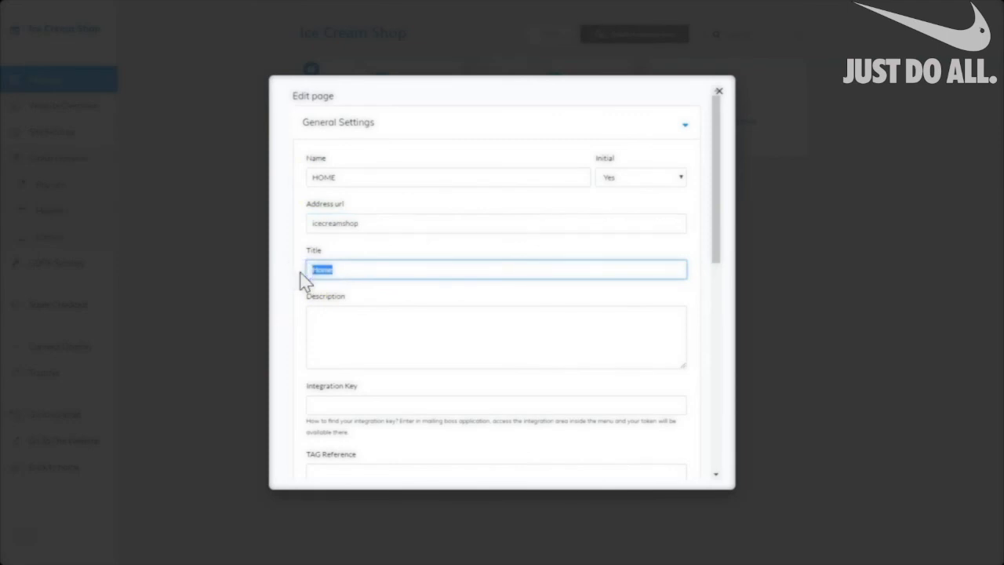
text(HOME)
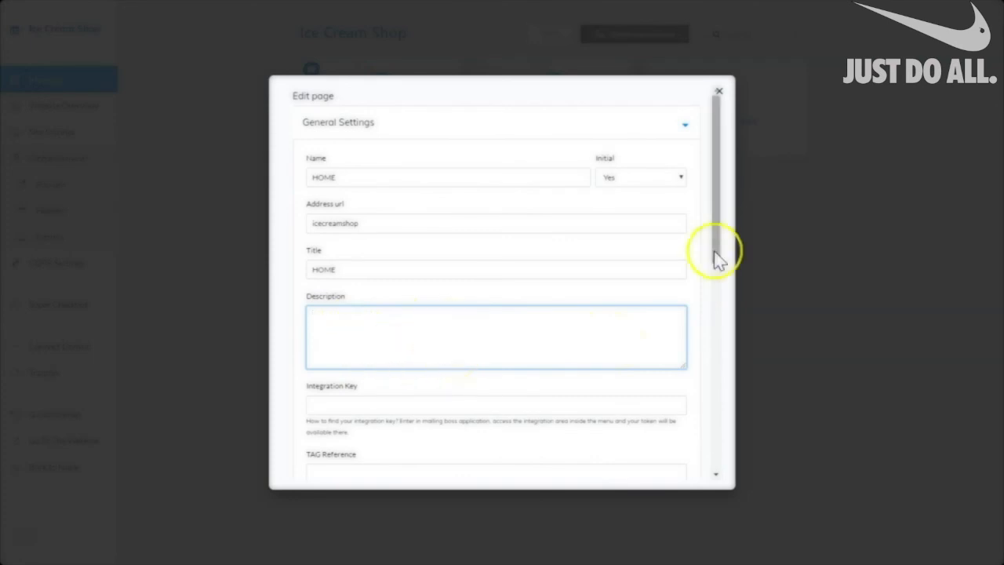
drag(717, 255, 708, 355)
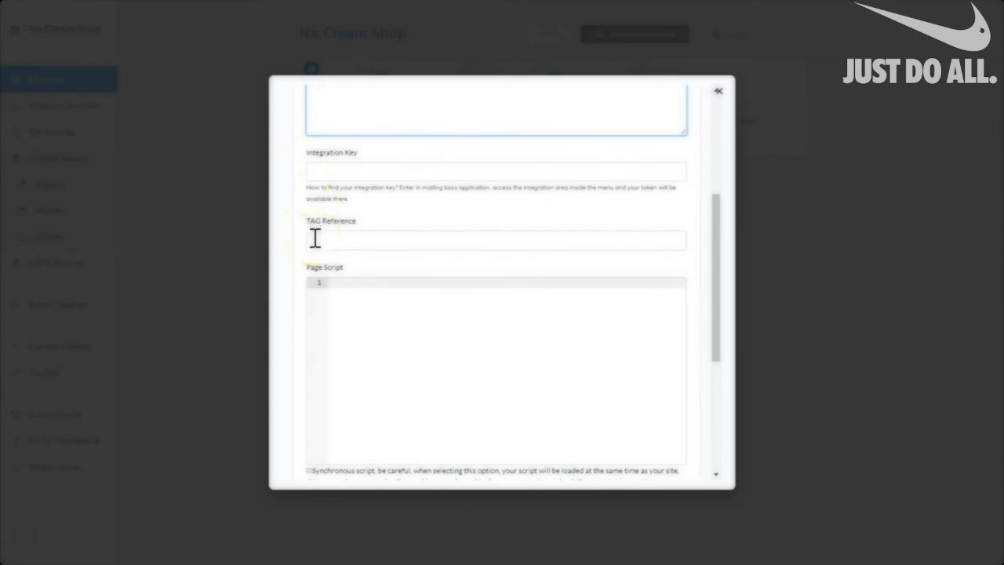
drag(717, 208, 712, 278)
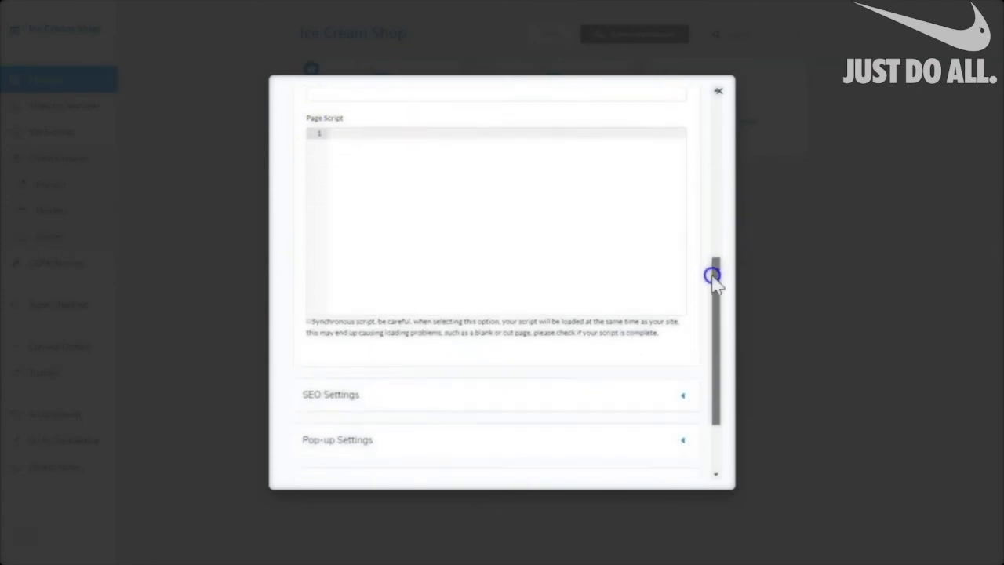
scroll(471, 267, down, 2)
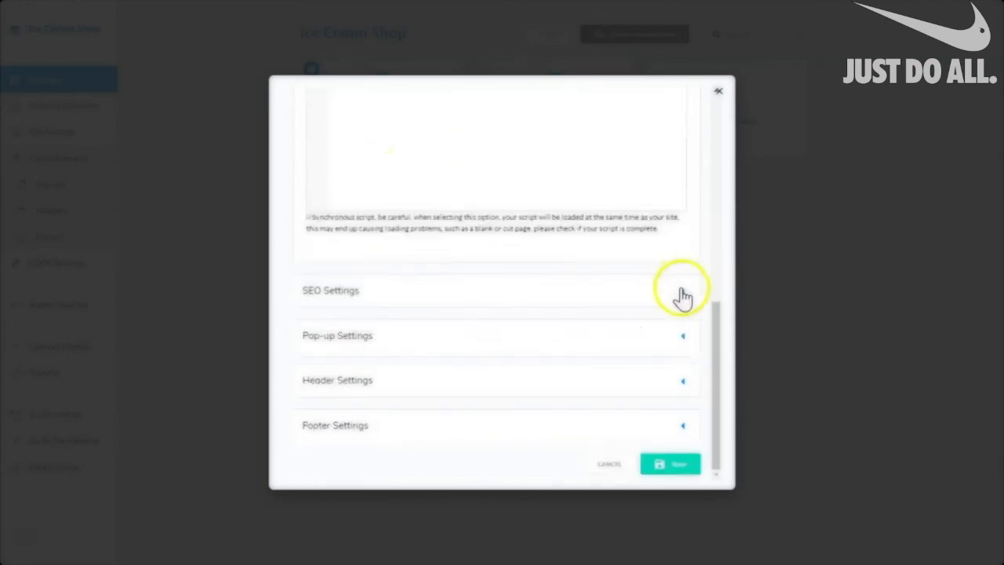
click(682, 297)
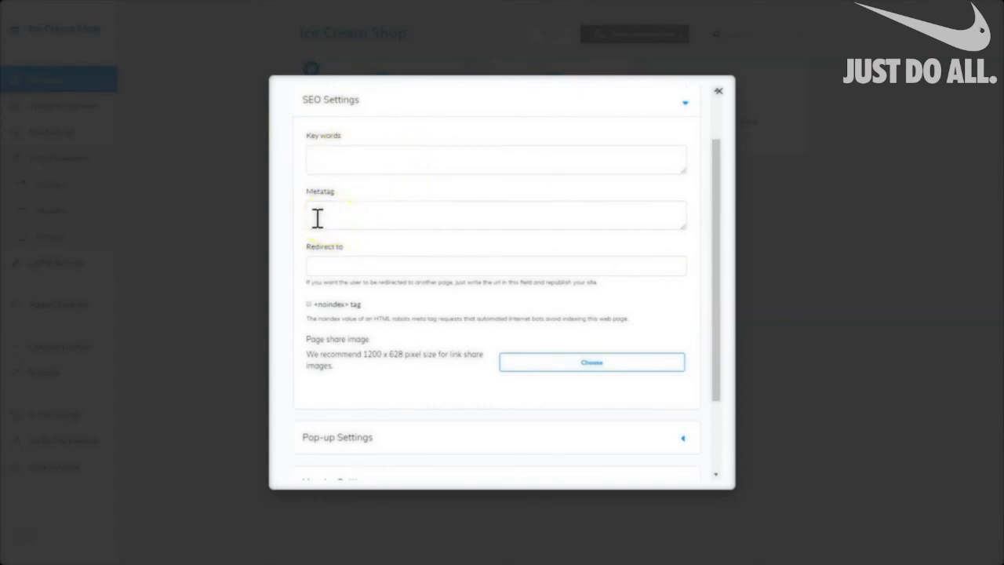
click(485, 220)
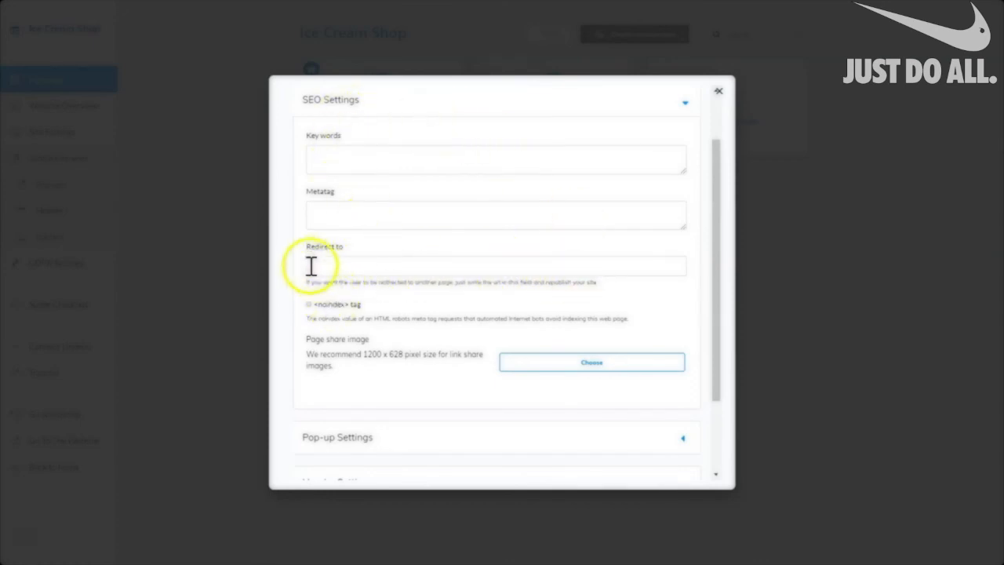
click(448, 266)
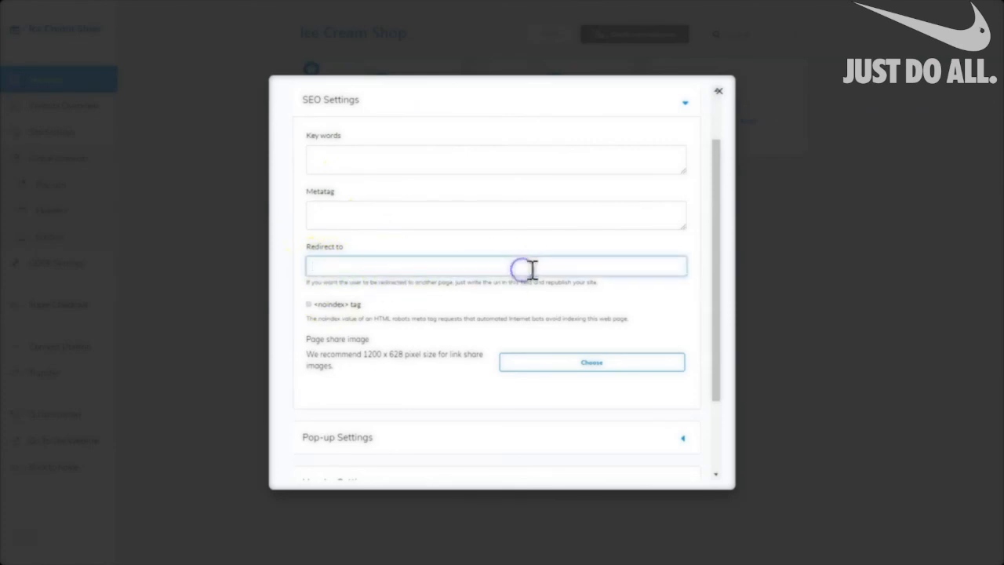
click(348, 271)
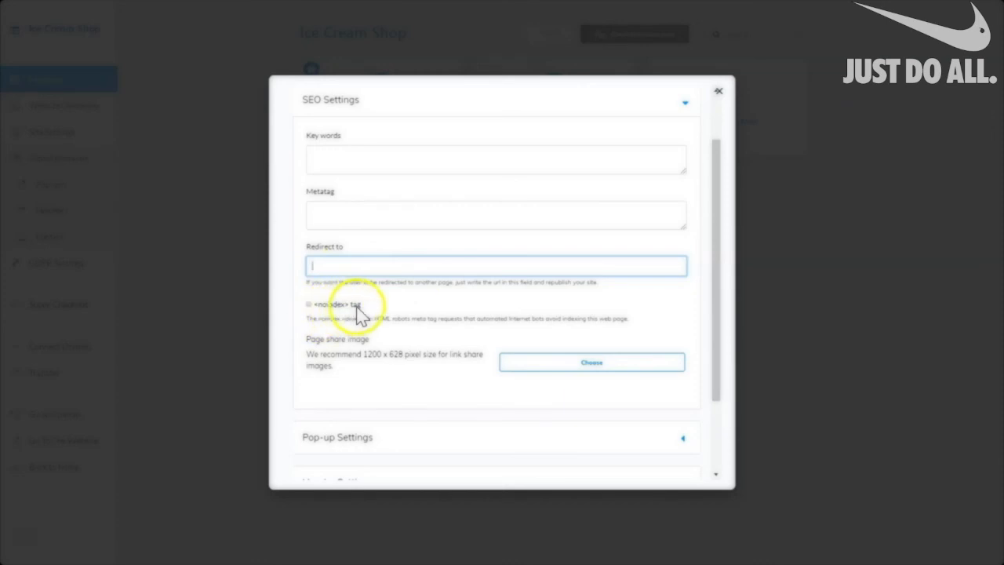
click(307, 304)
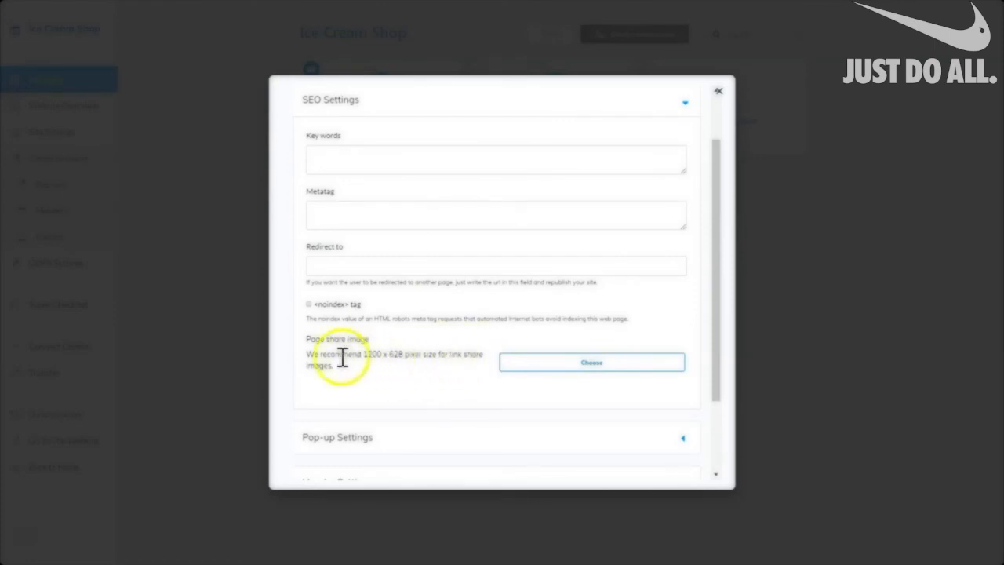
click(547, 372)
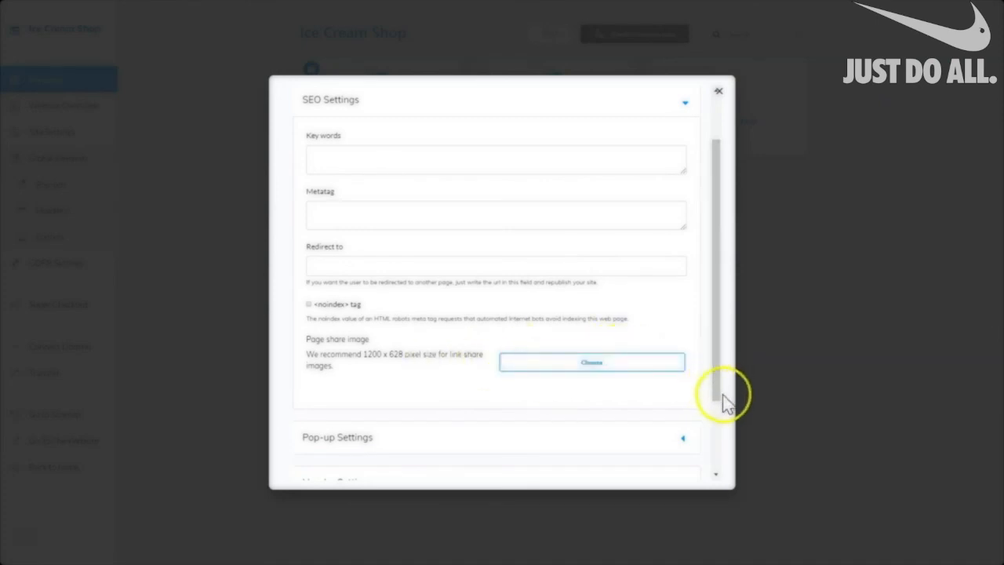
drag(720, 394, 733, 486)
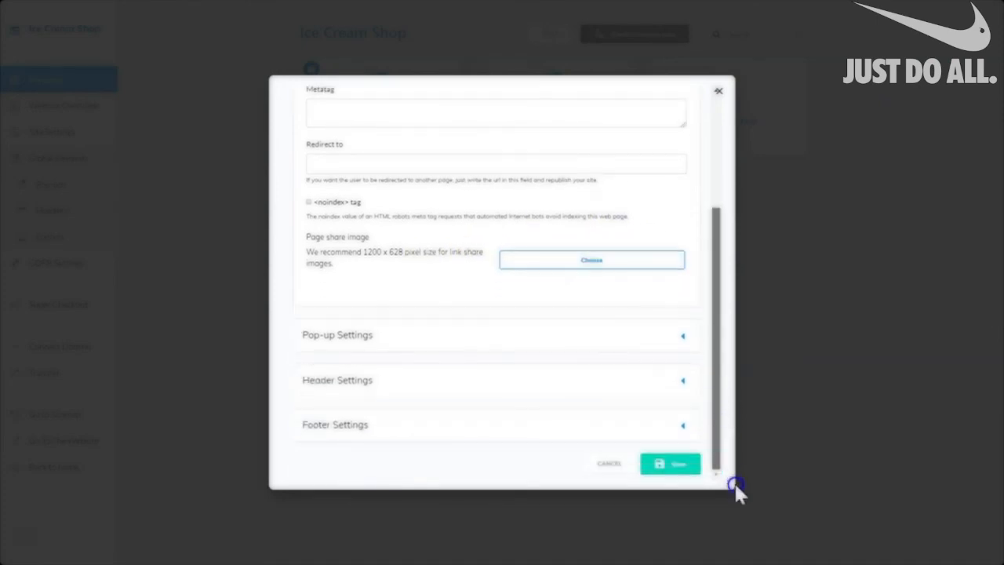
Expand the Pop-up settings and review the desktop pop-up choices.
click(683, 335)
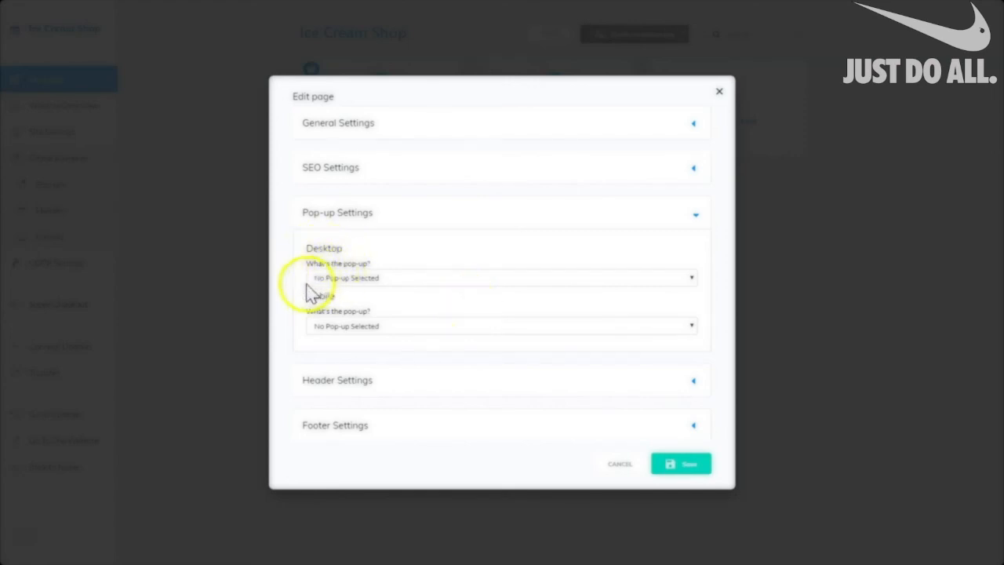
click(692, 279)
click(340, 288)
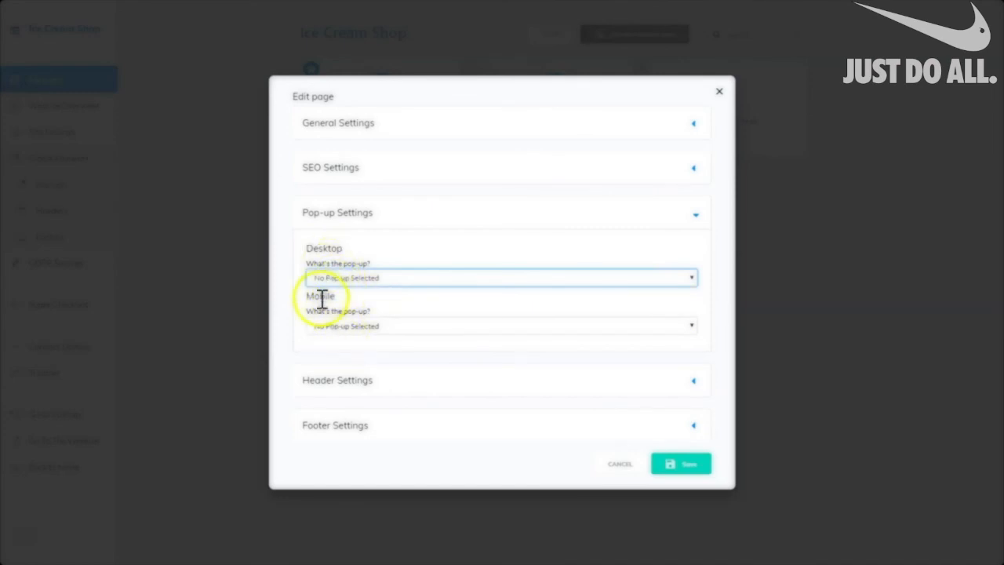
click(395, 278)
click(394, 278)
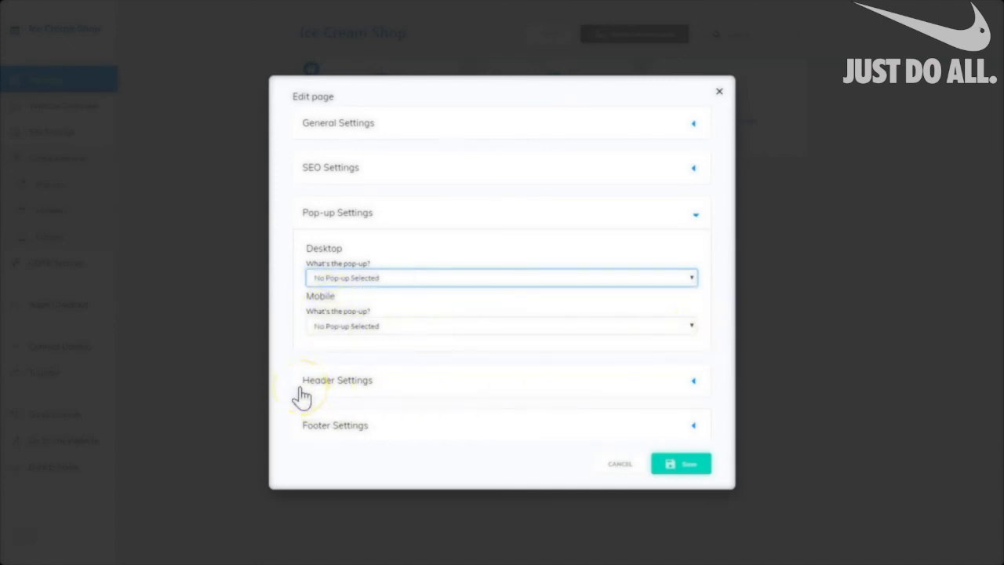
Use ICS-header as both the desktop and mobile header.
click(693, 381)
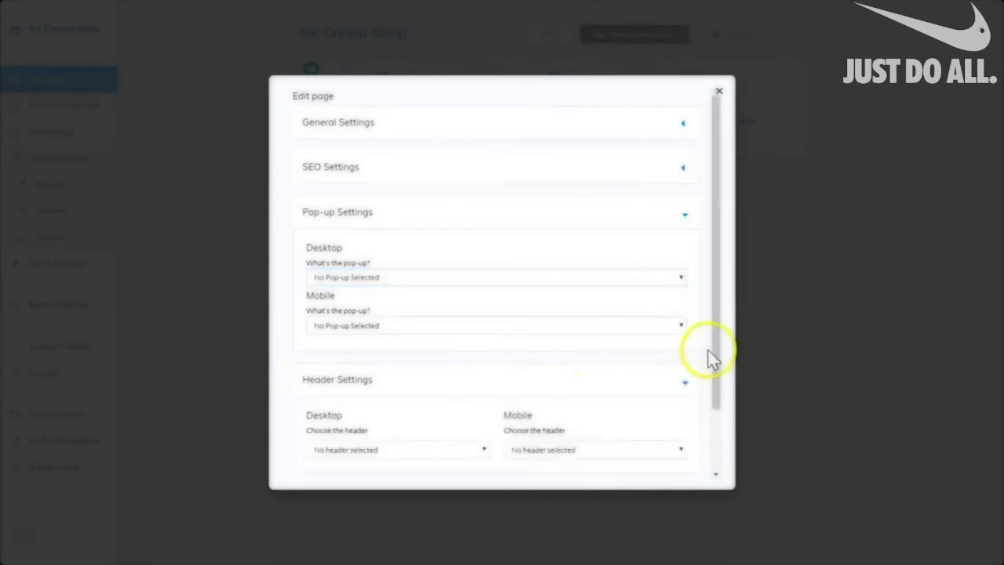
scroll(709, 359, down, 2)
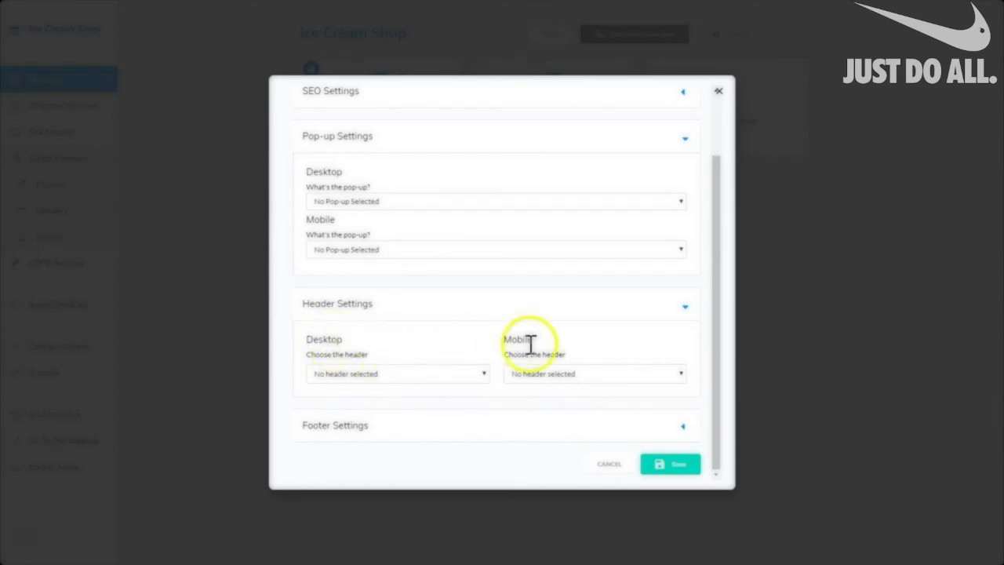
click(484, 375)
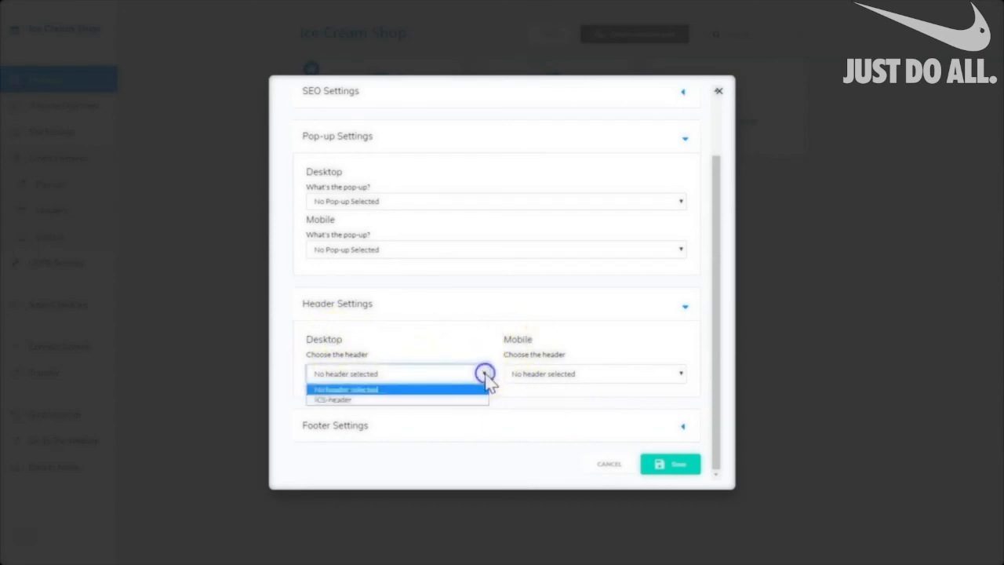
click(343, 401)
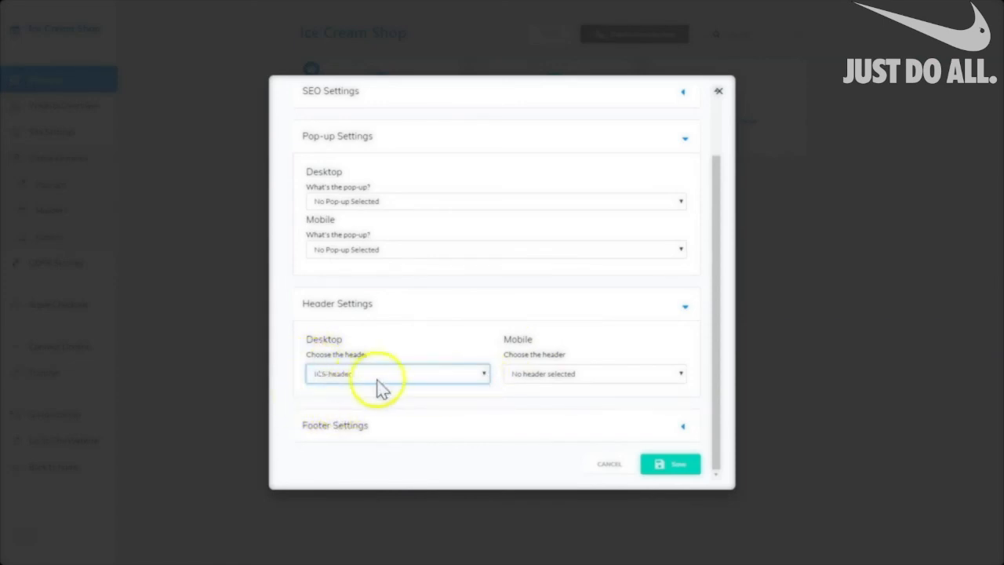
click(681, 375)
click(573, 399)
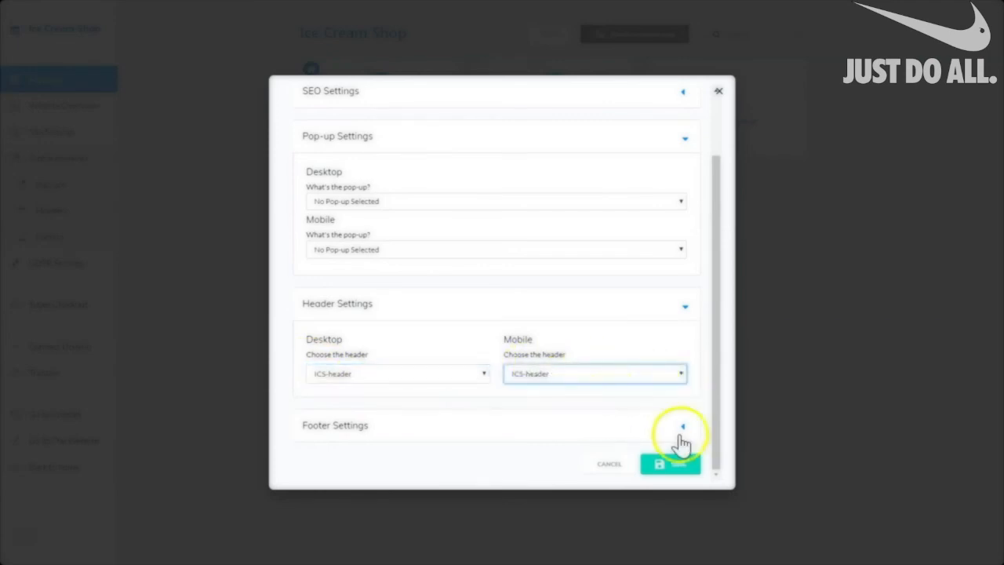
Use ICS-footer as both the desktop and mobile footer and save the page settings.
click(681, 431)
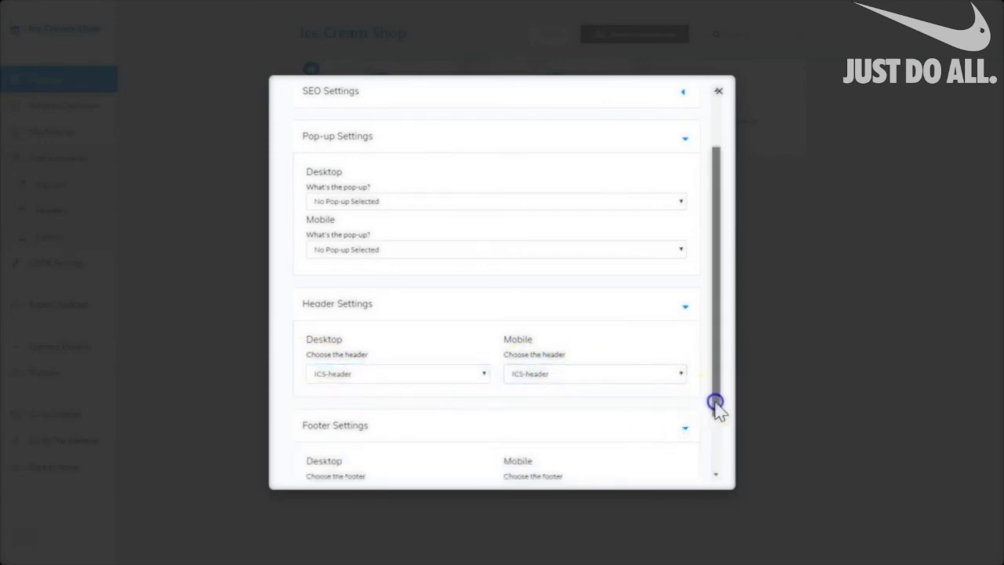
drag(715, 403, 717, 475)
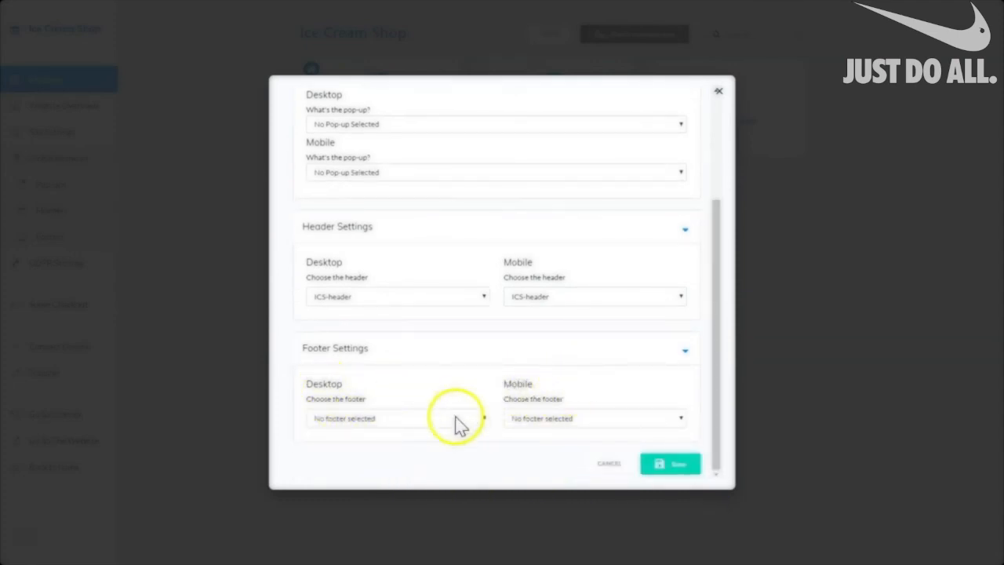
click(485, 418)
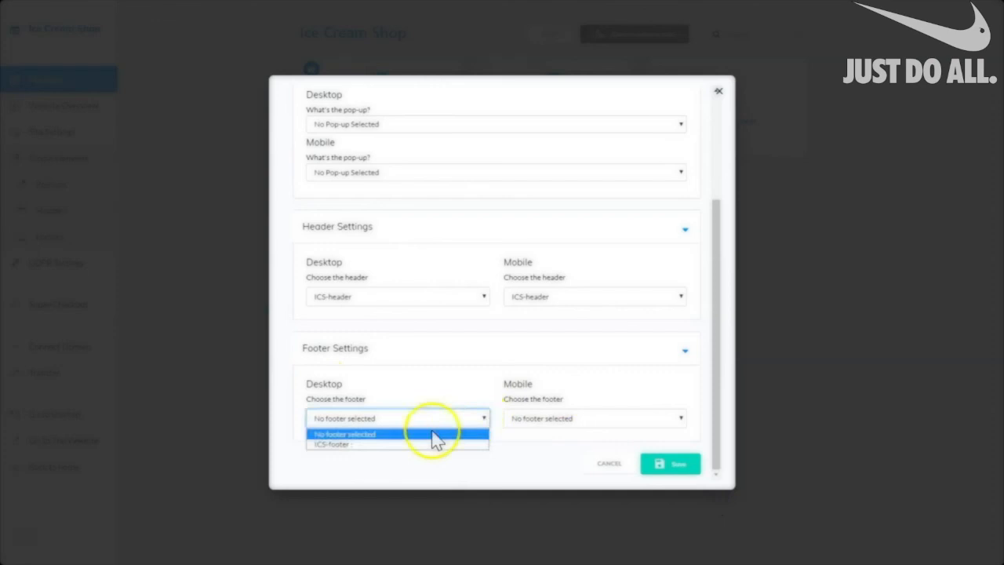
click(328, 445)
click(682, 421)
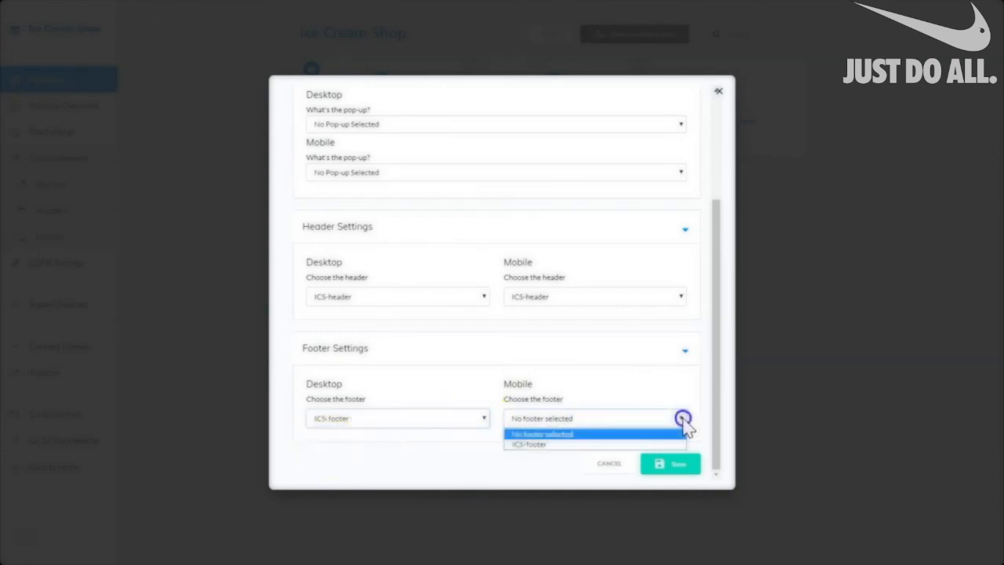
click(577, 445)
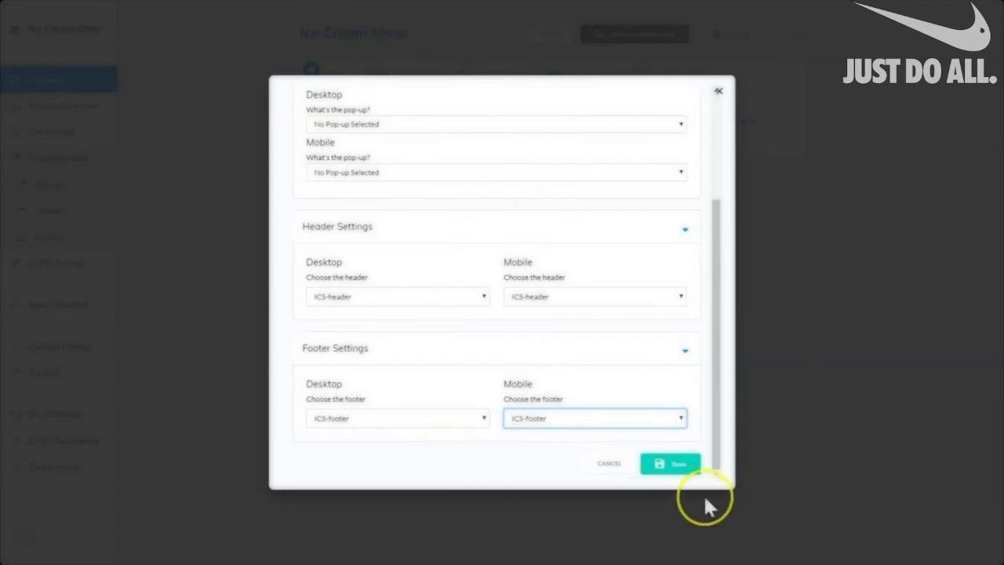
click(682, 467)
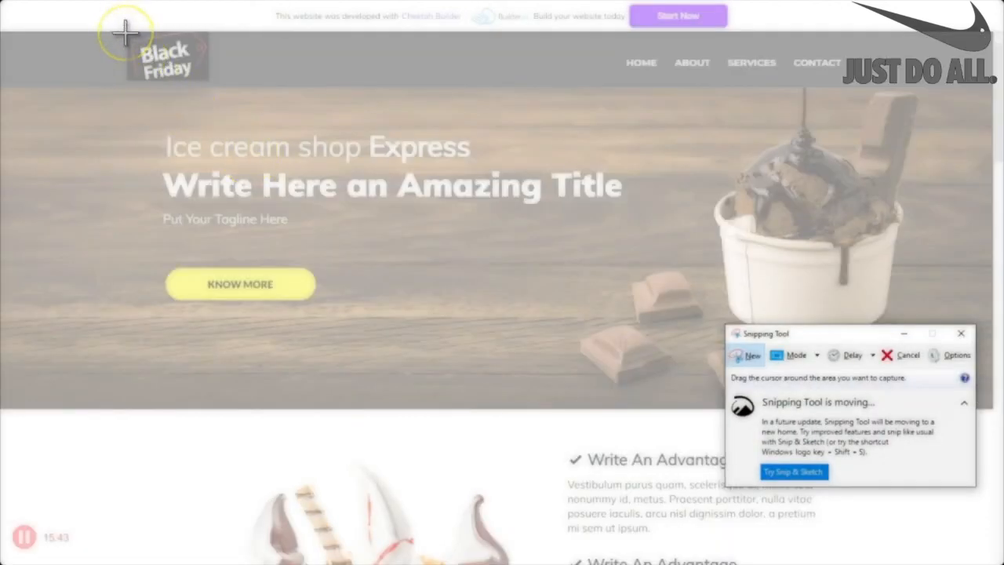
Snip the homepage hero banner and save it as PNG 'ICshot' in the images folder.
drag(125, 32, 672, 350)
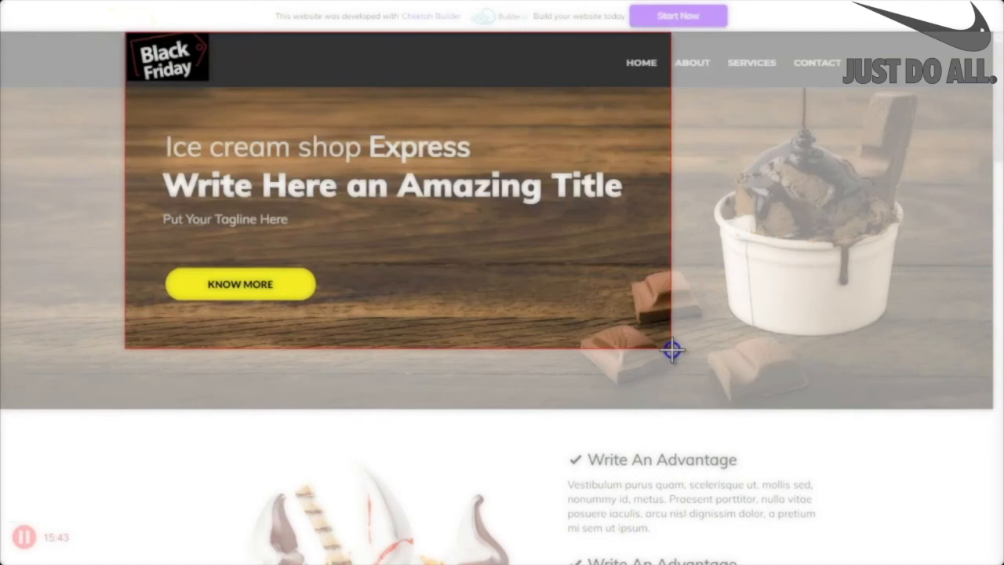
drag(672, 350, 672, 350)
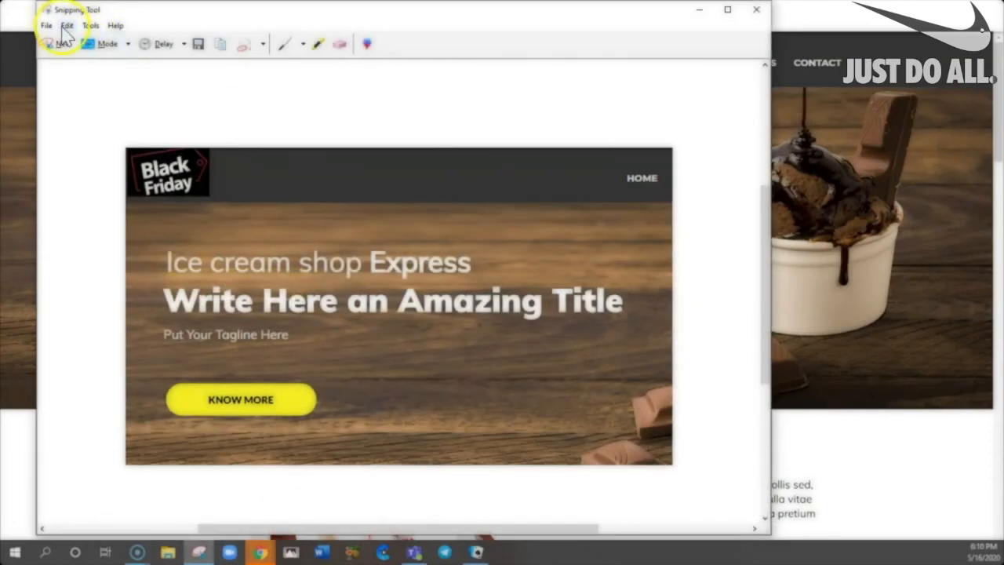
click(47, 26)
click(49, 55)
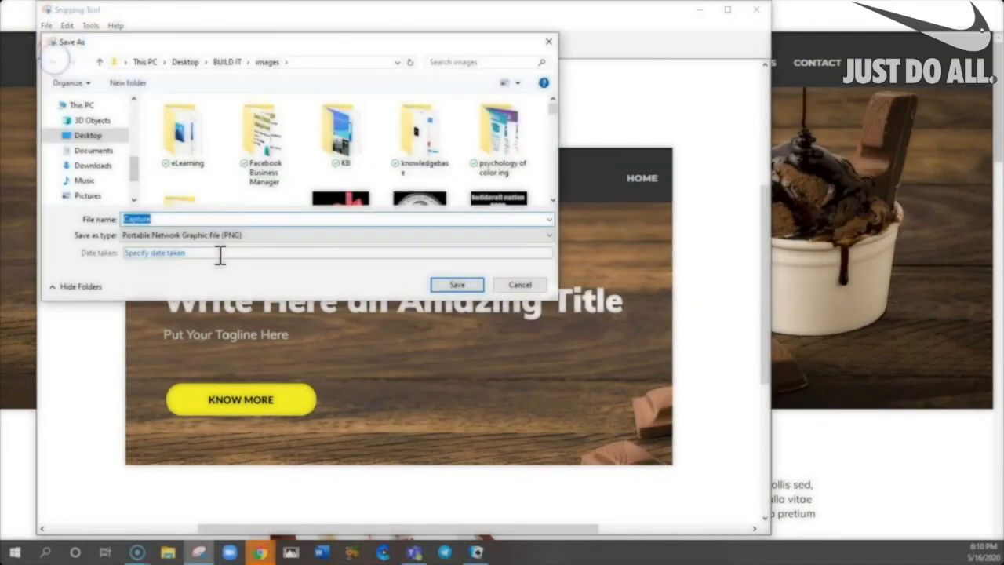
text(ICS)
text(sh)
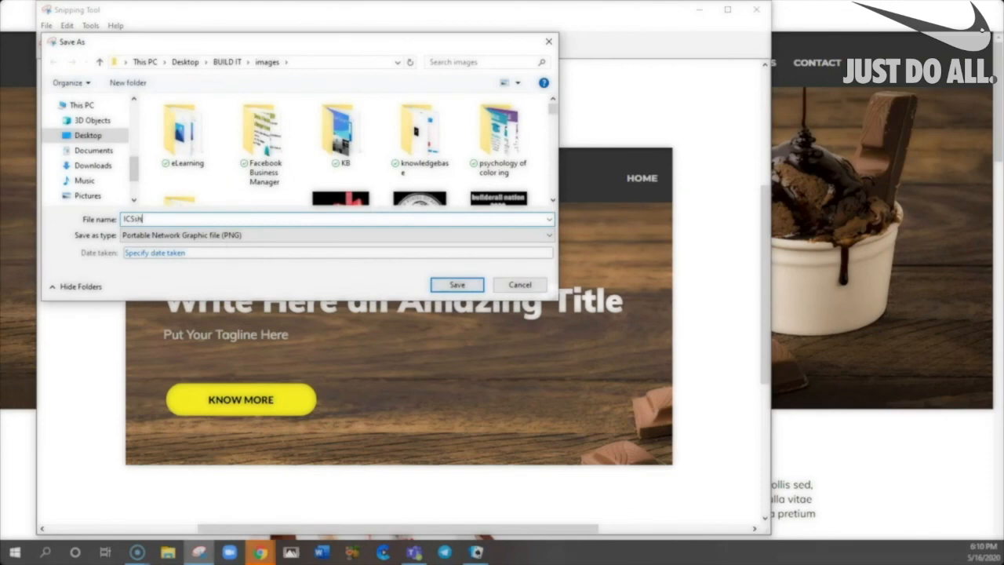
text(otimage)
click(456, 284)
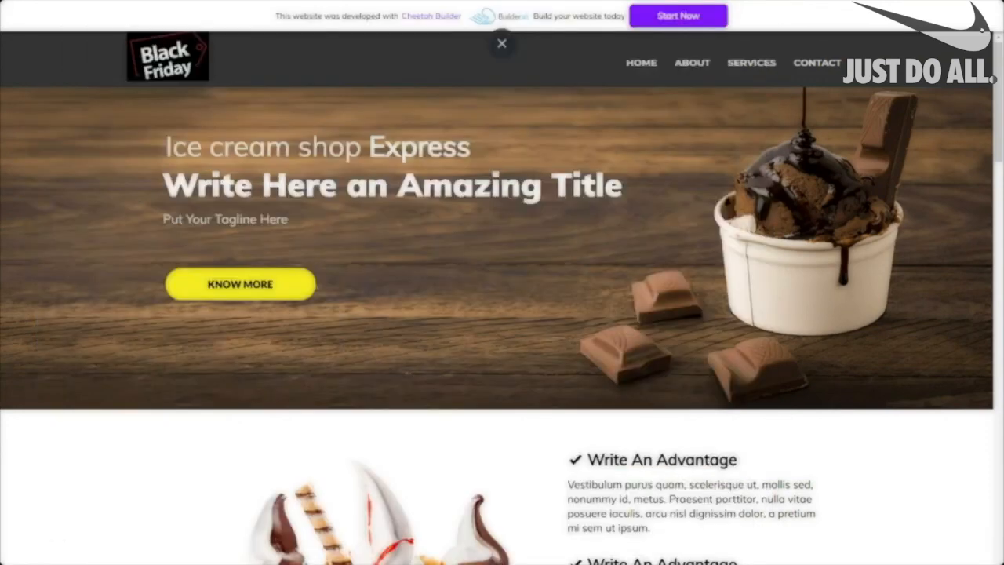
click(501, 44)
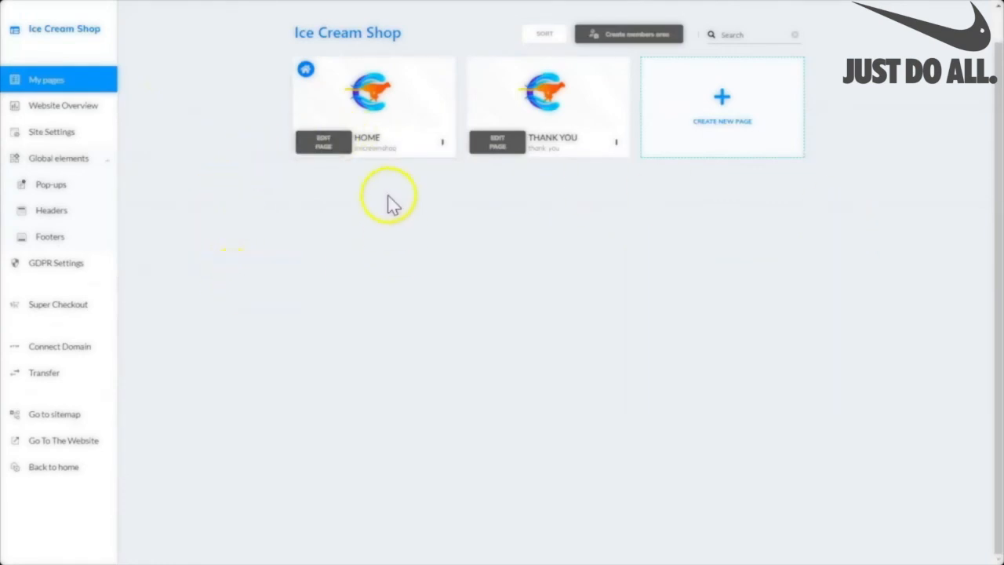
Upload the saved hero screenshot and set it as the HOME page's thumbnail image.
click(373, 98)
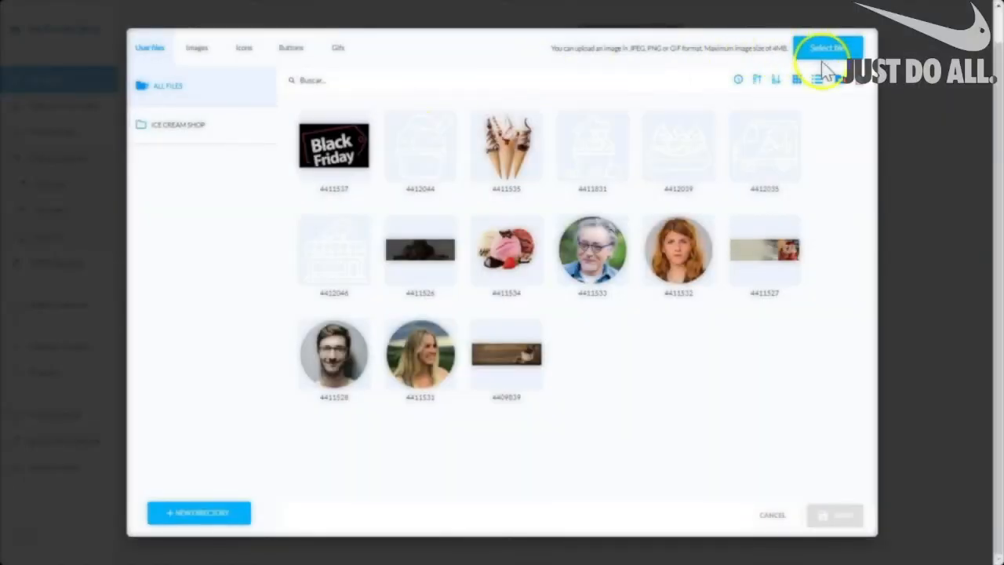
click(828, 50)
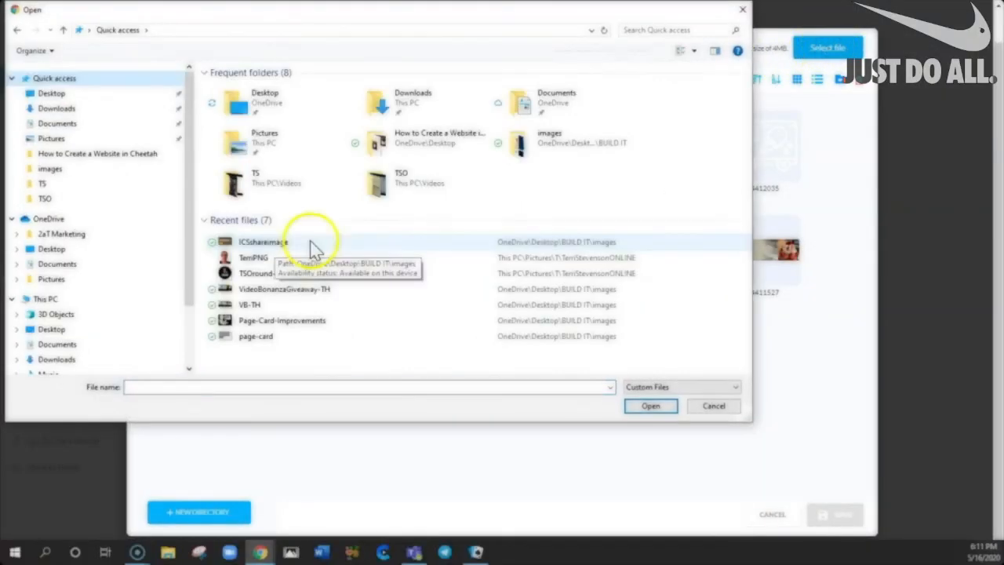
click(309, 247)
click(650, 406)
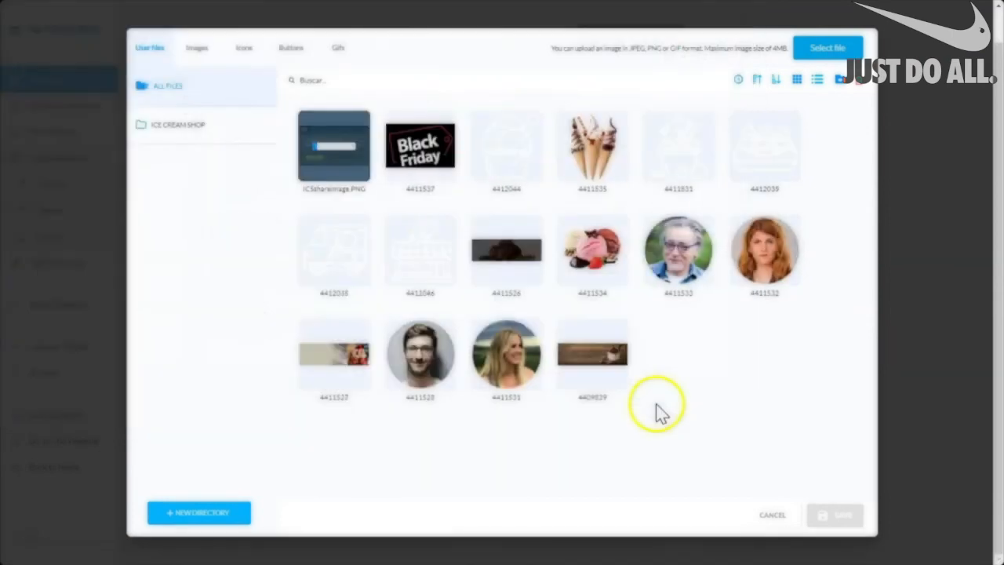
mouse_move(312, 164)
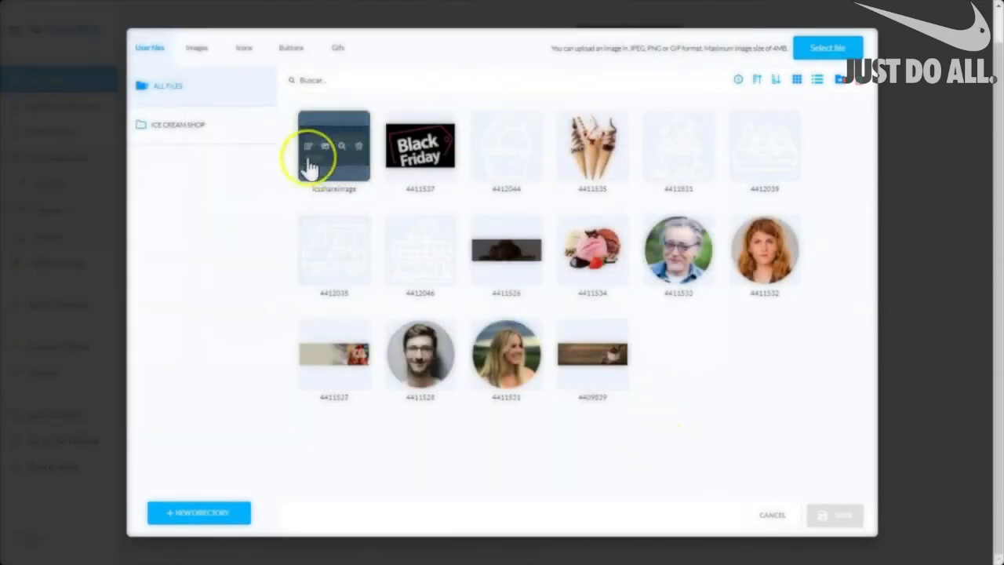
click(359, 180)
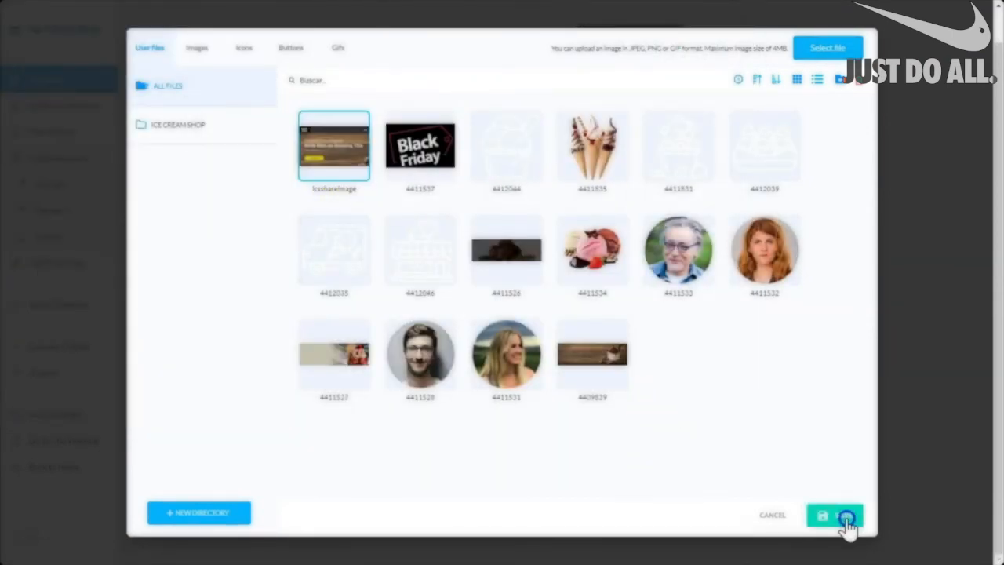
click(846, 518)
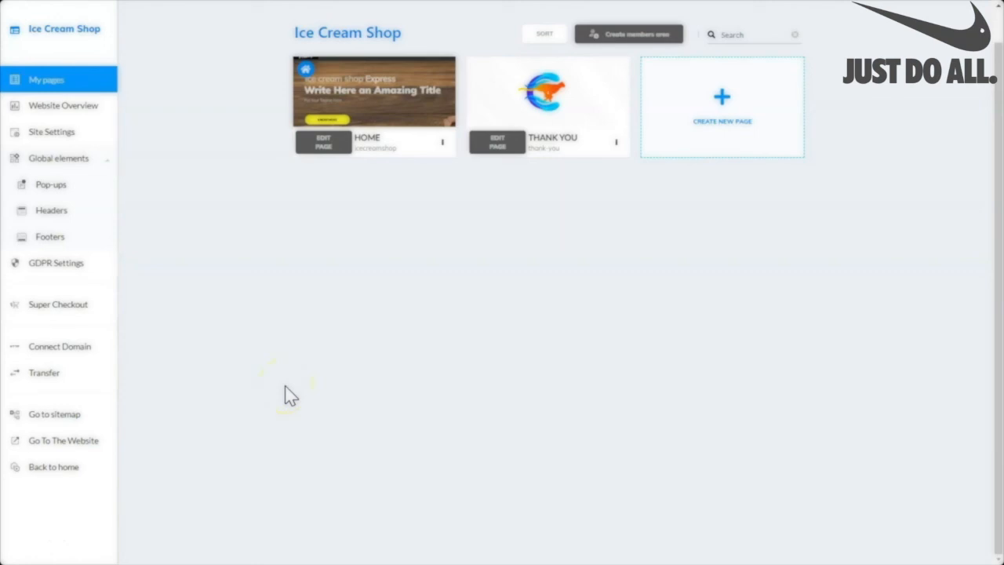
Check the HOME card's options menu, then open the HOME page in the editor.
click(441, 144)
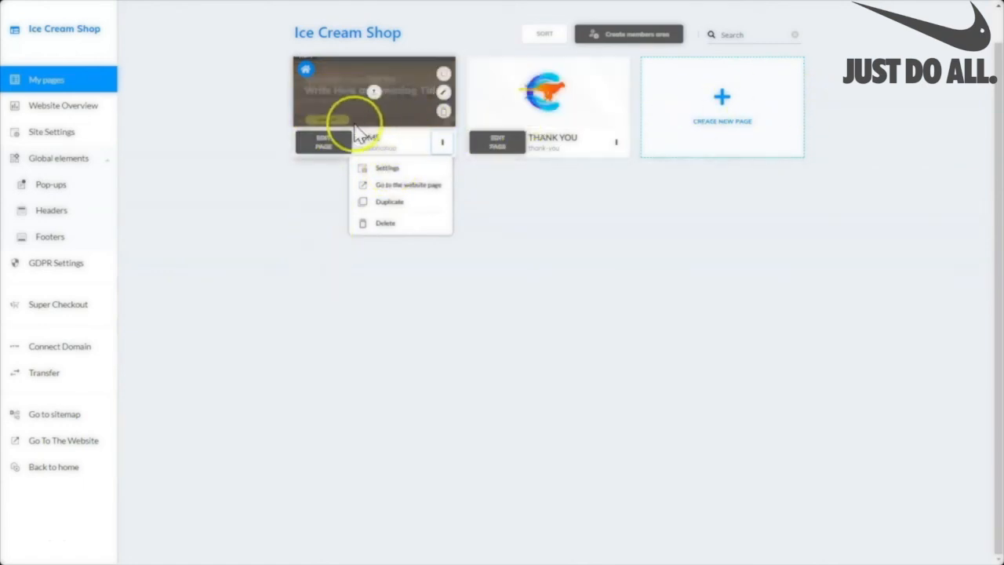
click(511, 243)
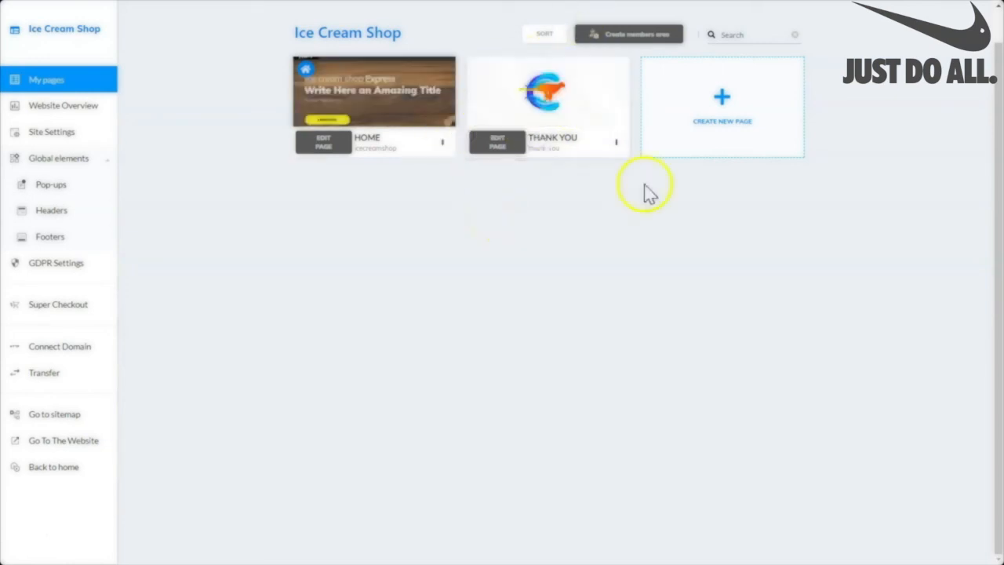
mouse_move(514, 101)
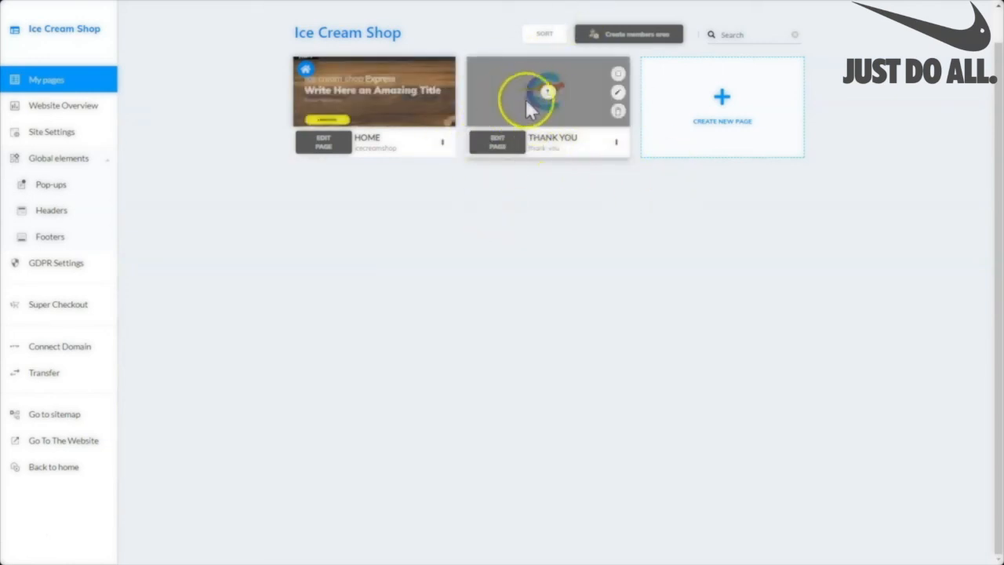
mouse_move(578, 101)
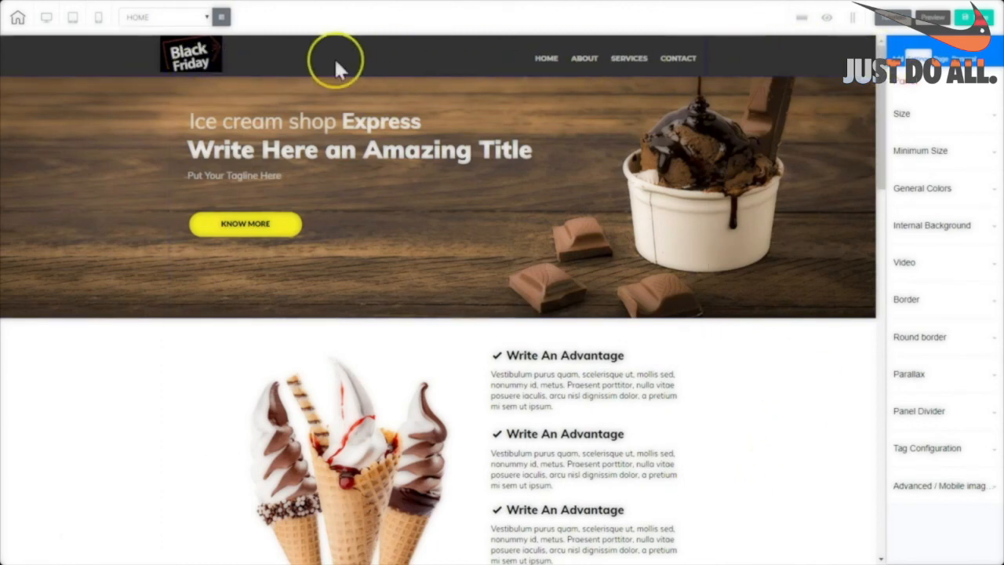
Save the HOME page's hero section as a personal element described 'ics-FIRSTFOLD'.
drag(878, 166, 839, 543)
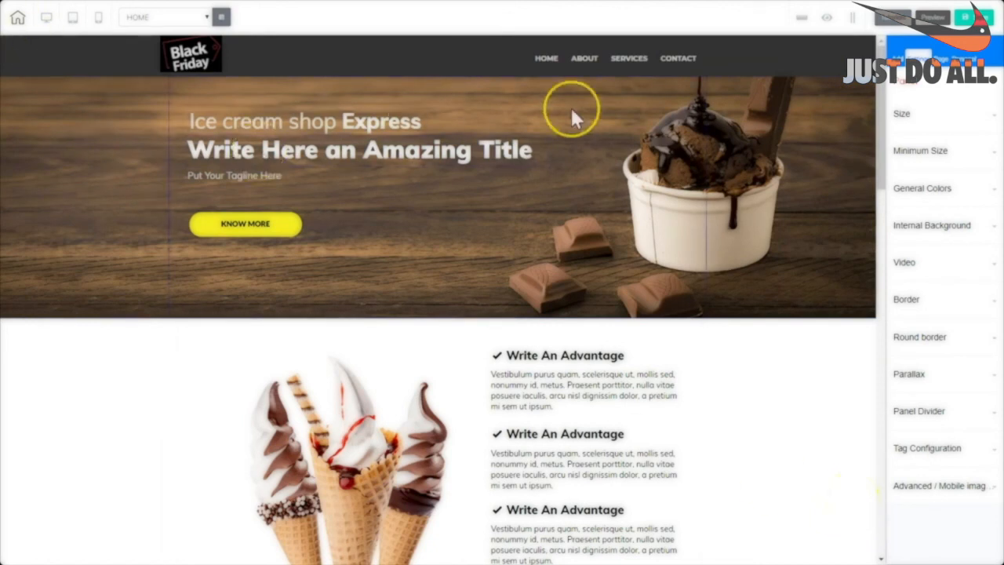
click(831, 269)
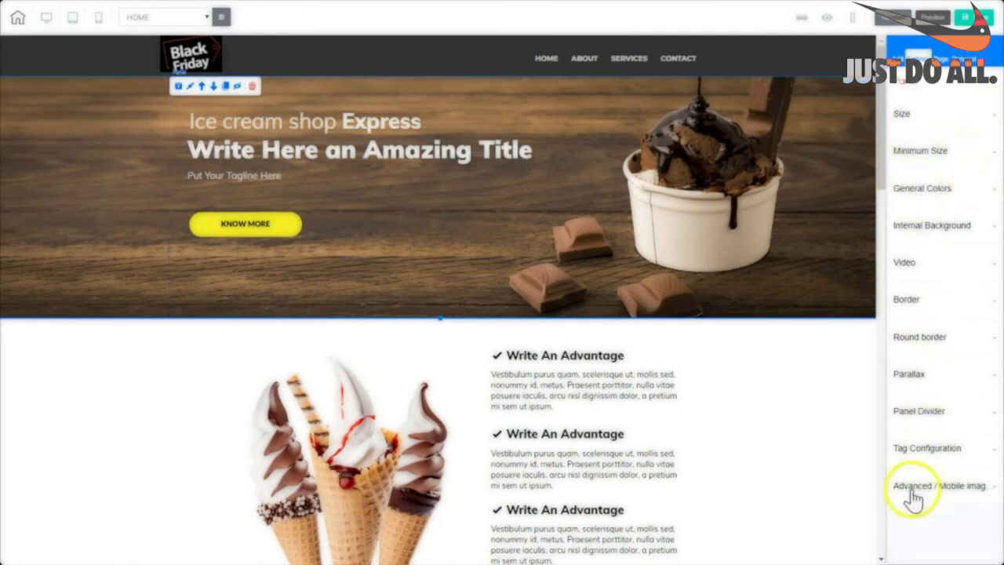
click(961, 484)
scroll(994, 394, down, 2)
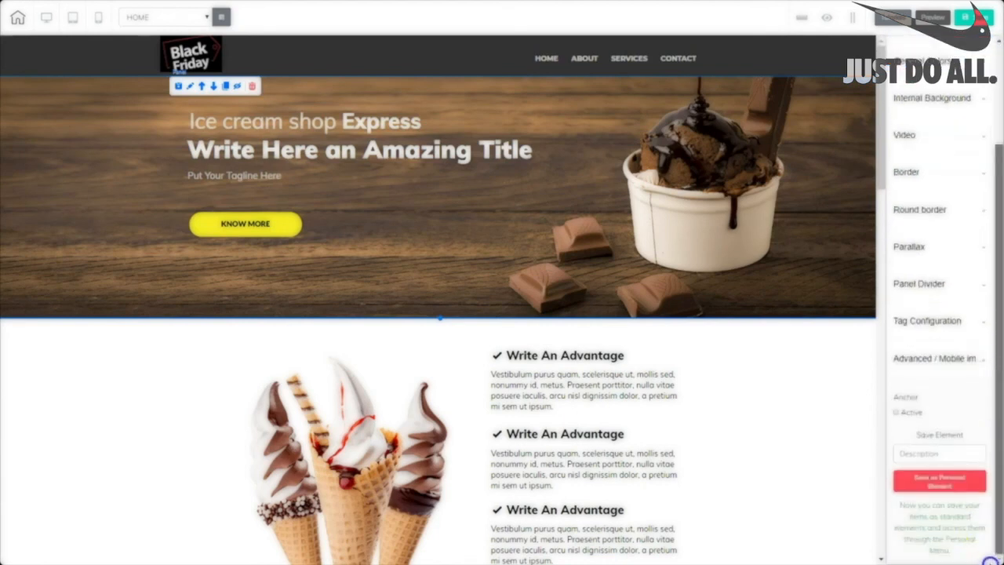
click(906, 451)
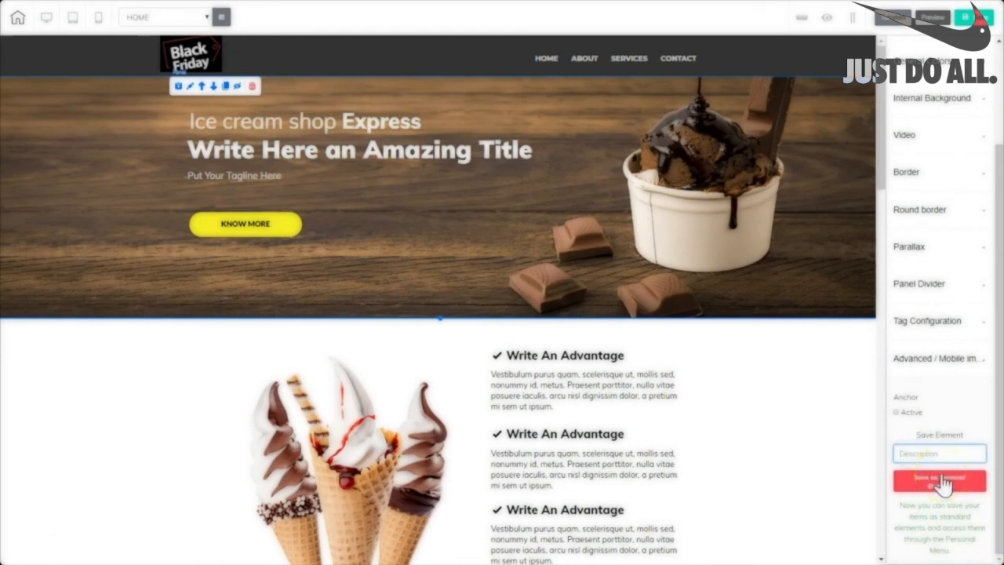
text(Ics-FIRS)
click(944, 487)
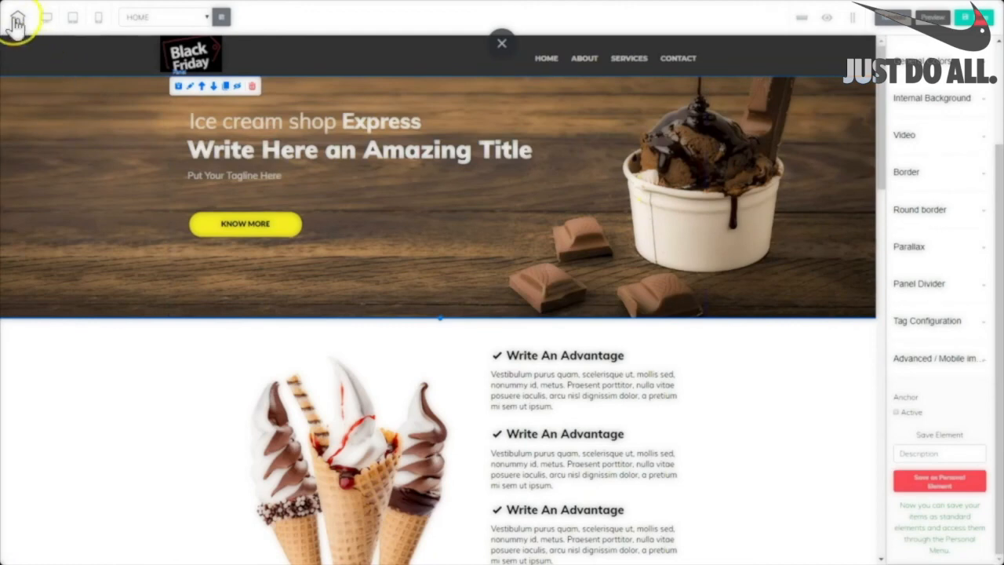
Leave HOME keeping its changes, open THANK YOU, and delete its existing section.
click(18, 19)
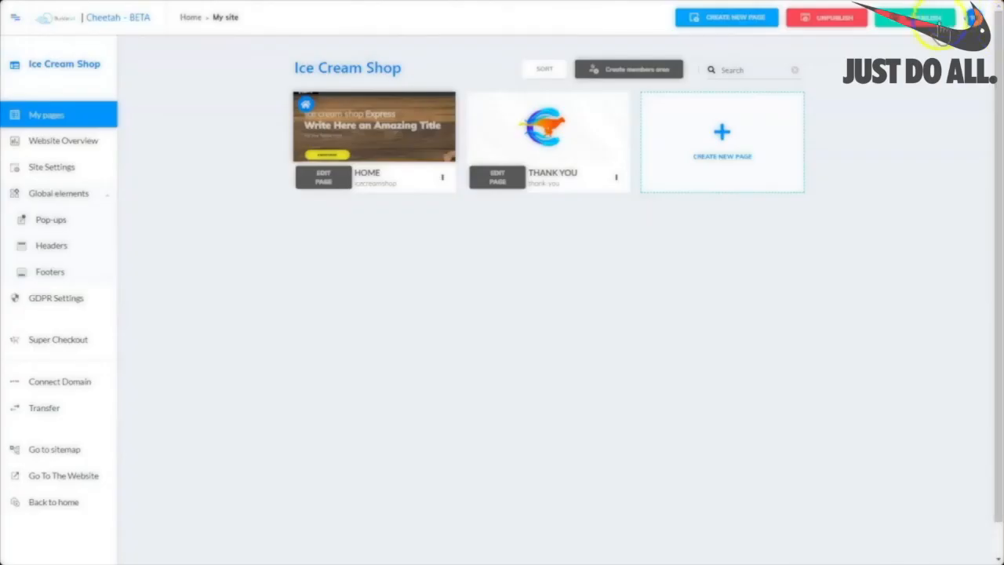
click(924, 19)
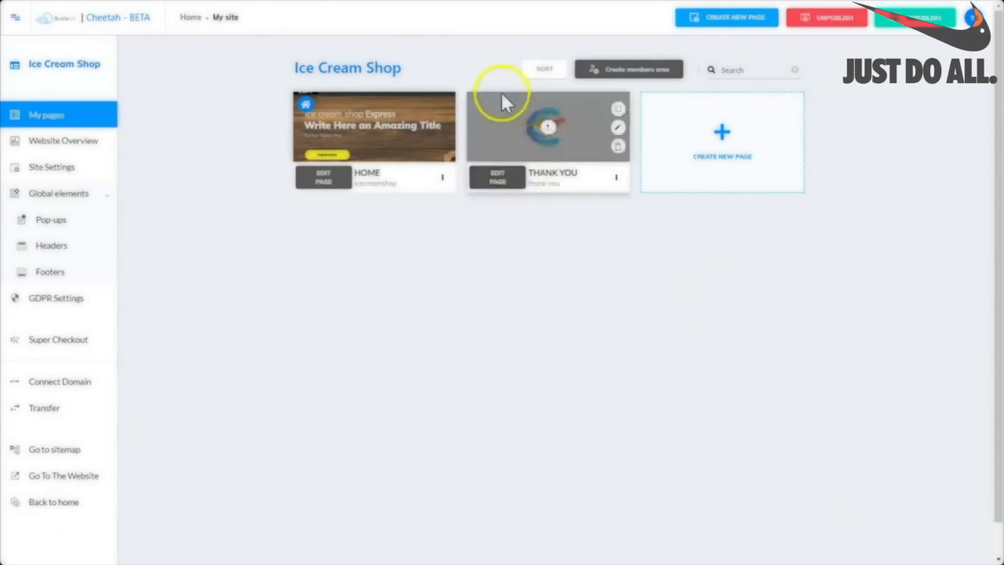
click(499, 179)
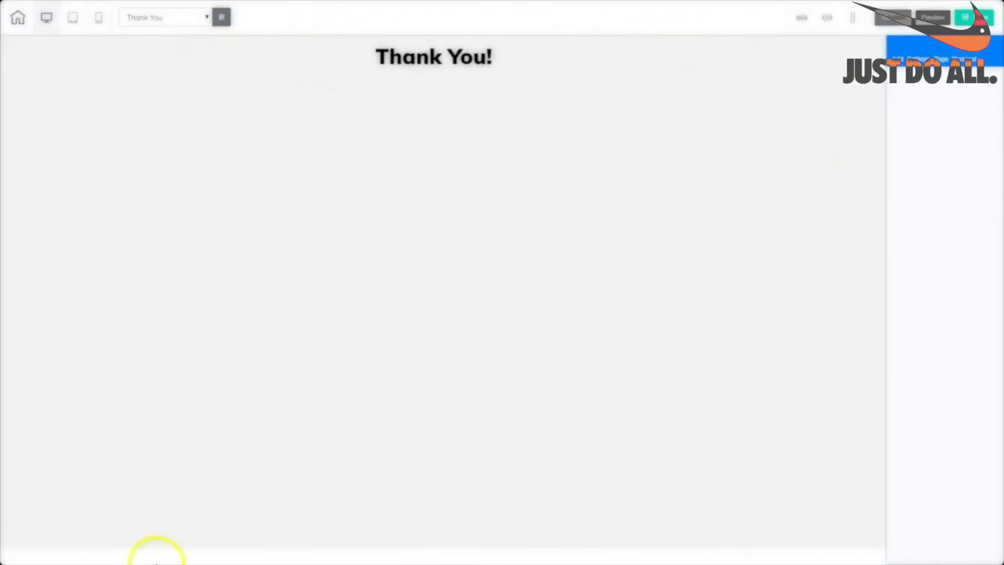
click(319, 99)
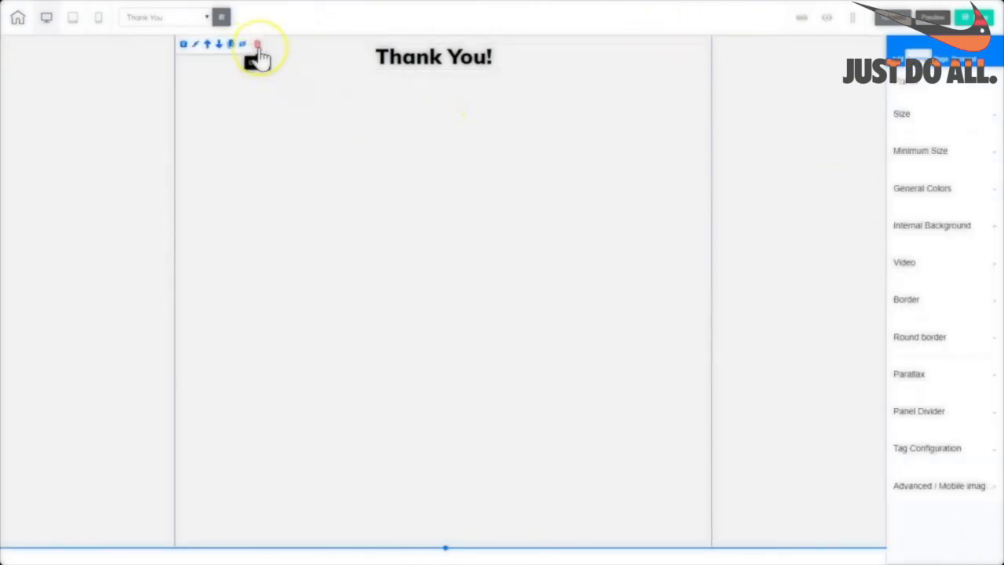
click(258, 45)
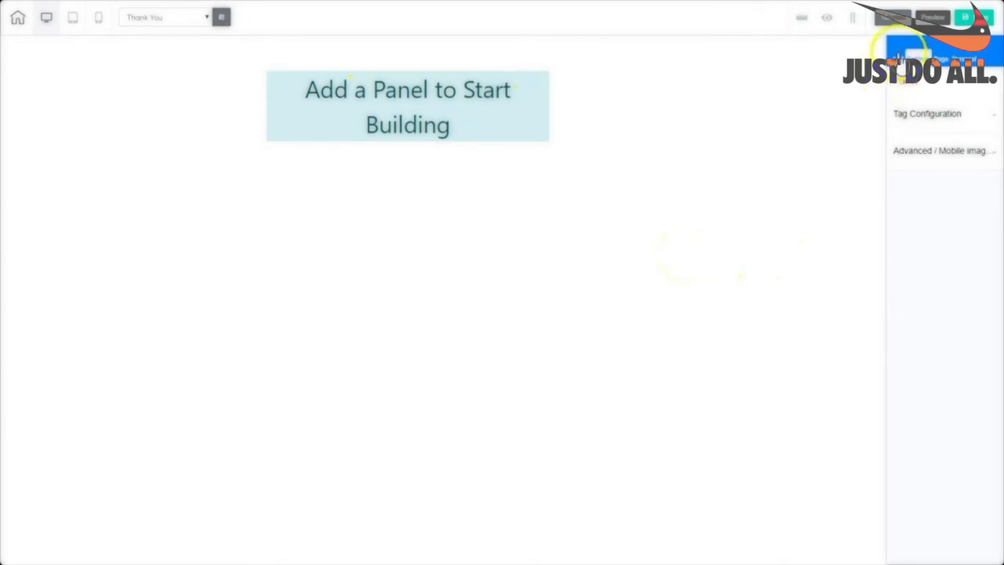
Insert the saved ics-FIRSTFOLD hero panel from the personal Panels.
click(898, 58)
click(965, 60)
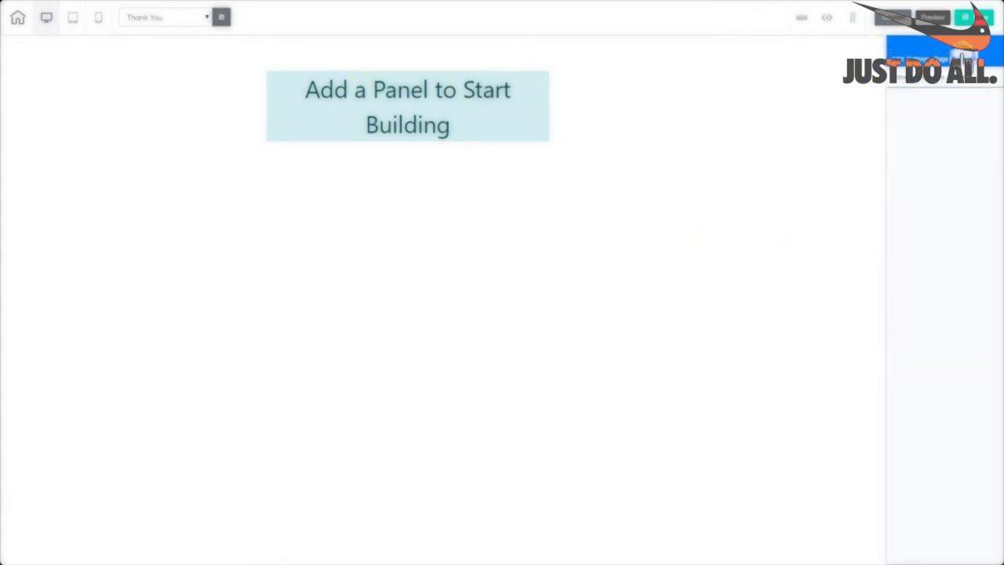
click(902, 78)
click(903, 110)
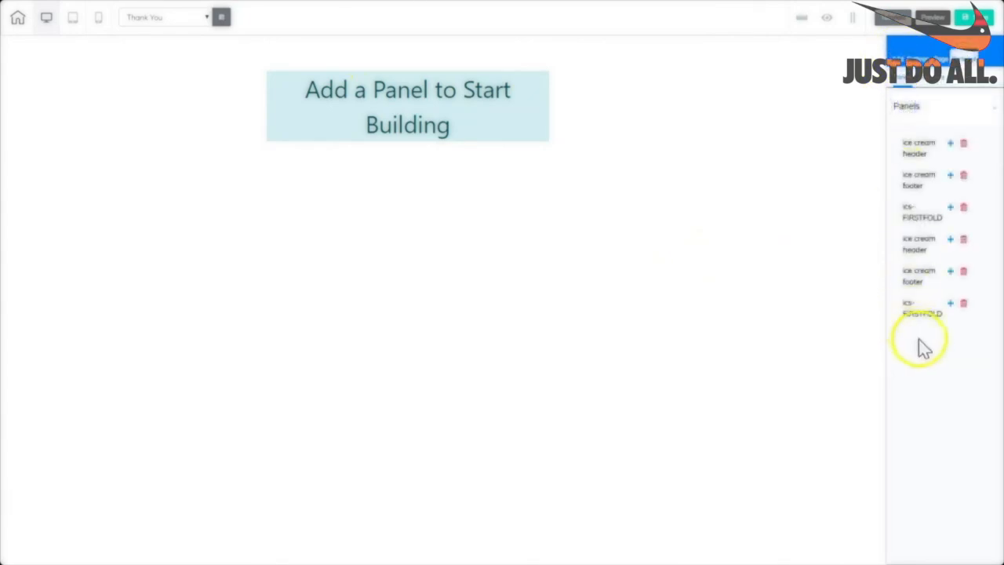
click(950, 304)
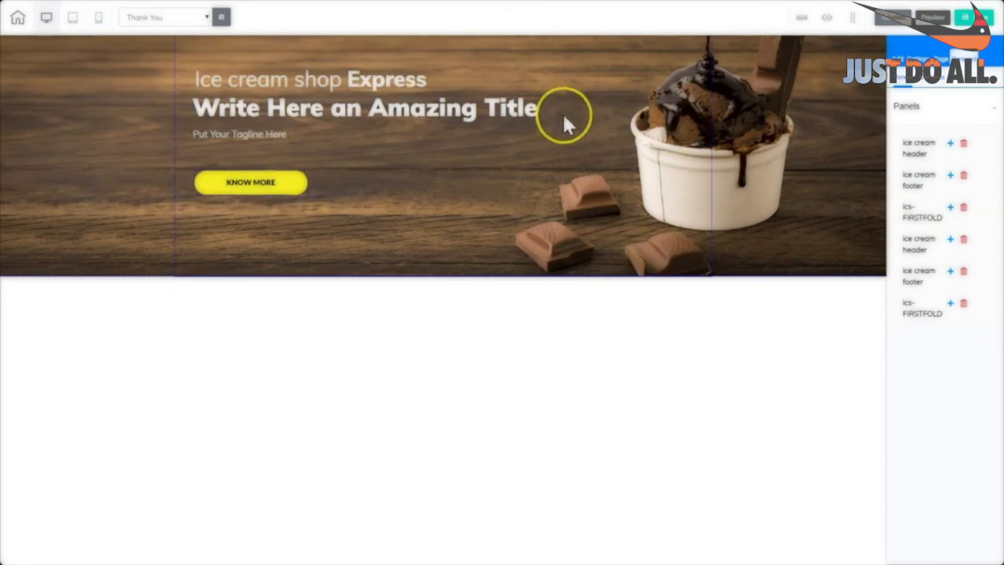
Delete the hero's KNOW MORE button and begin editing the hero title.
click(288, 187)
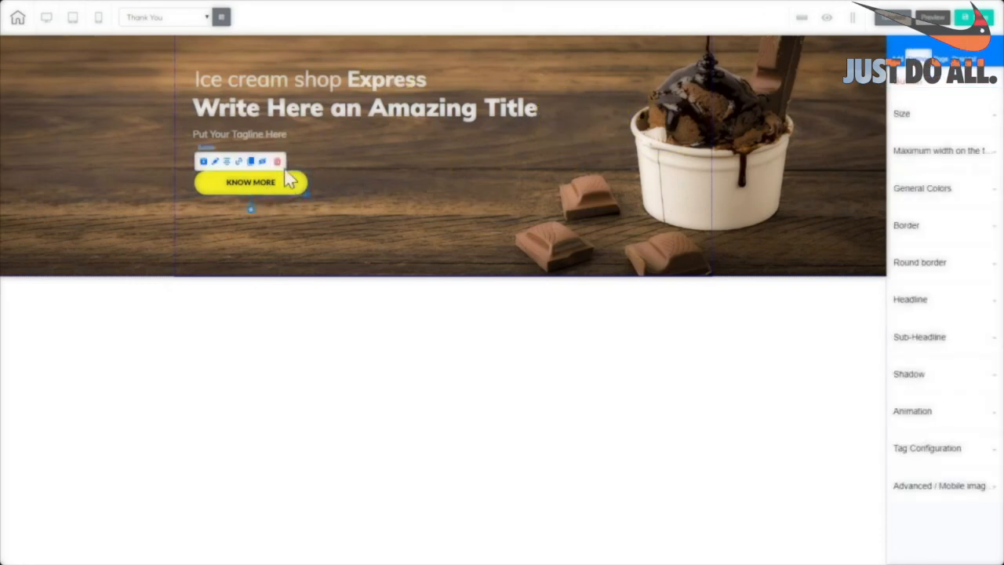
click(277, 162)
click(228, 107)
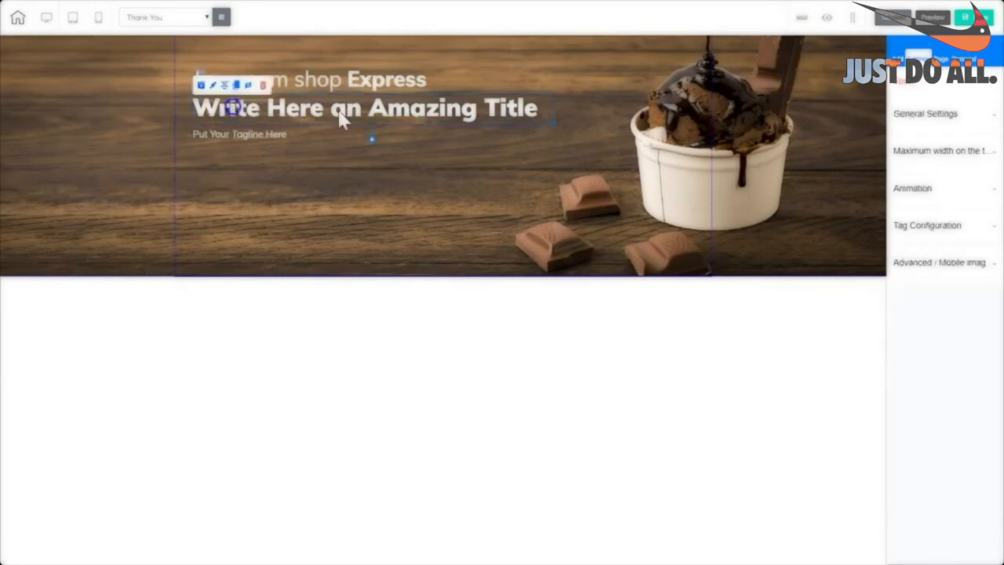
click(530, 114)
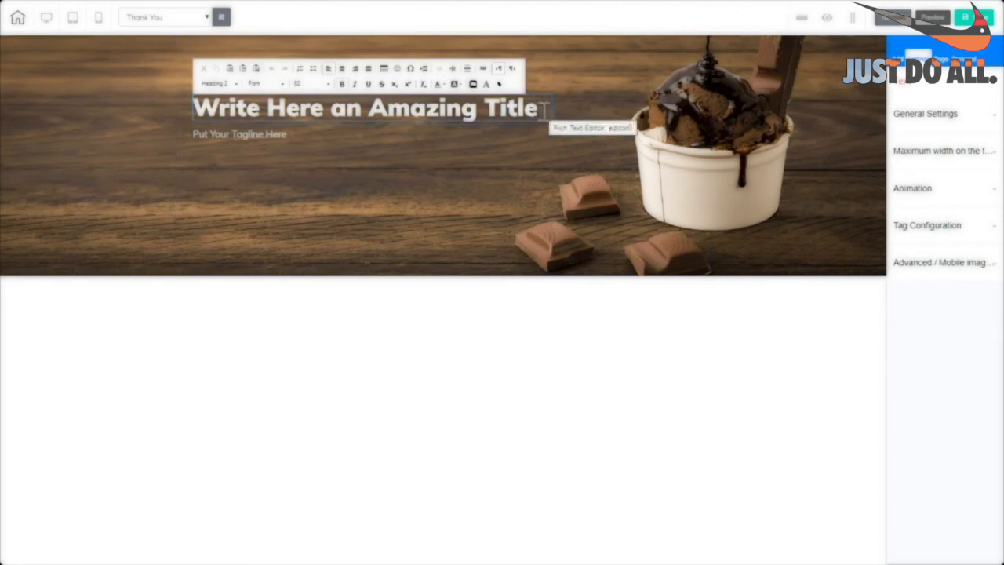
Retitle the hero 'Thank You for Subscribing!', paste the welcome-email gift tagline, and save.
triple_click(542, 110)
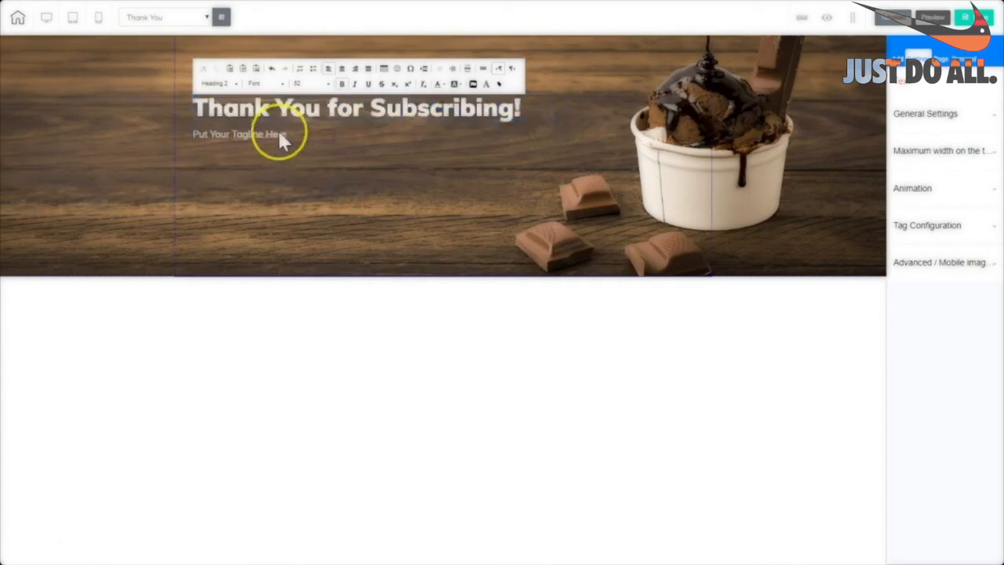
click(280, 134)
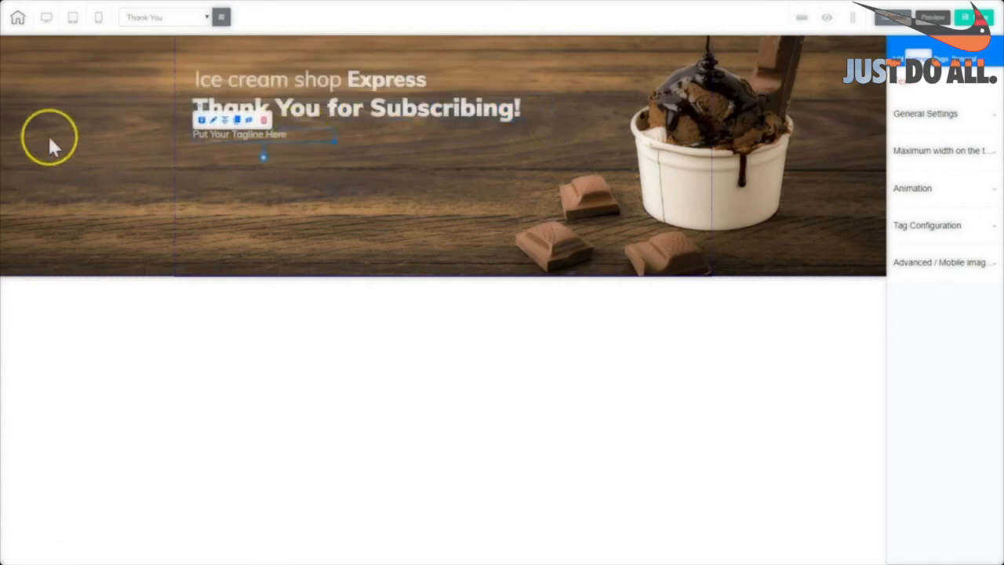
click(297, 139)
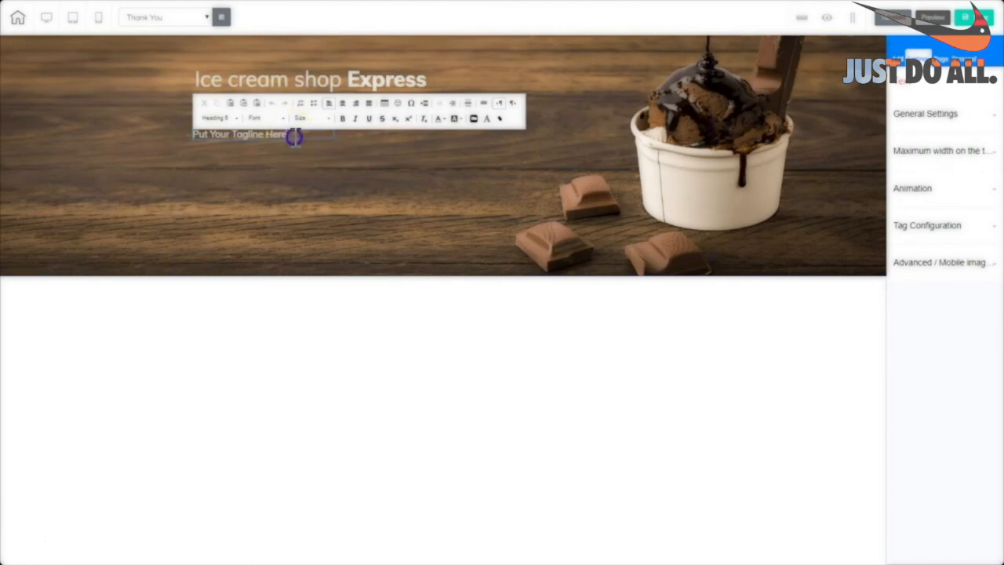
drag(291, 137, 170, 141)
text(Thank You for Subscribing! We appreciate your interest. Look for a Welcome Email with a special gift inside!)
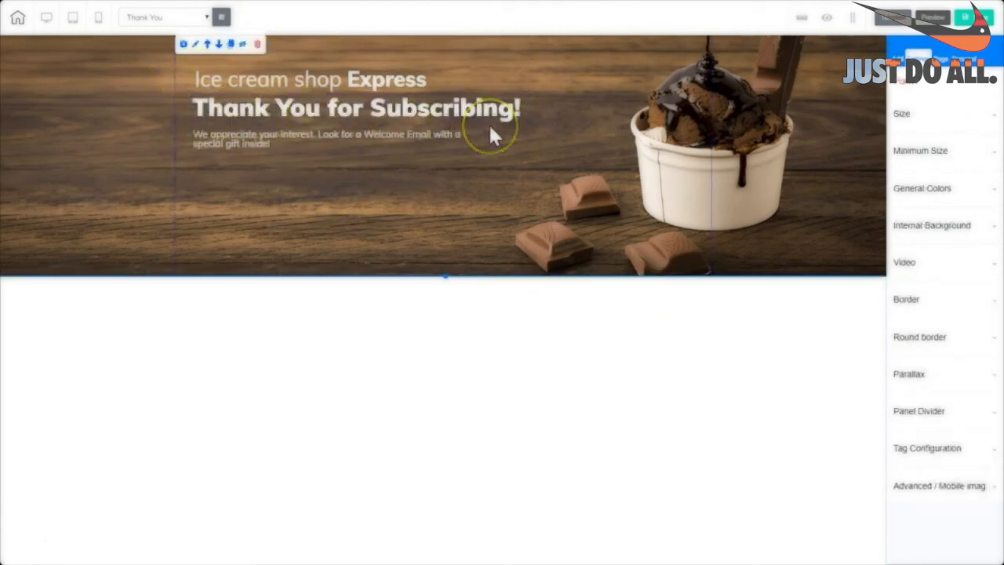
click(977, 19)
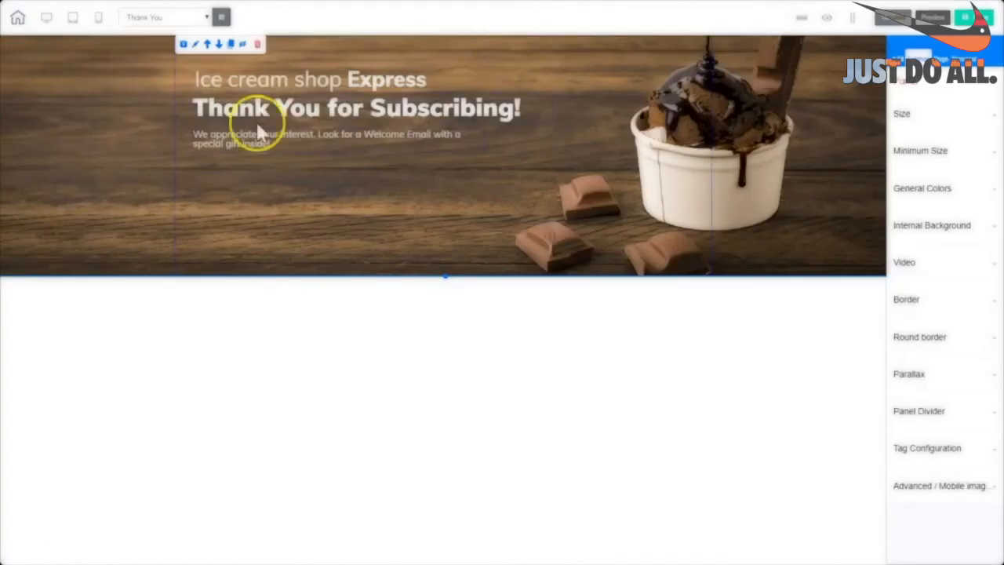
Return to the HOME page and open the footer newsletter form's email settings.
click(221, 17)
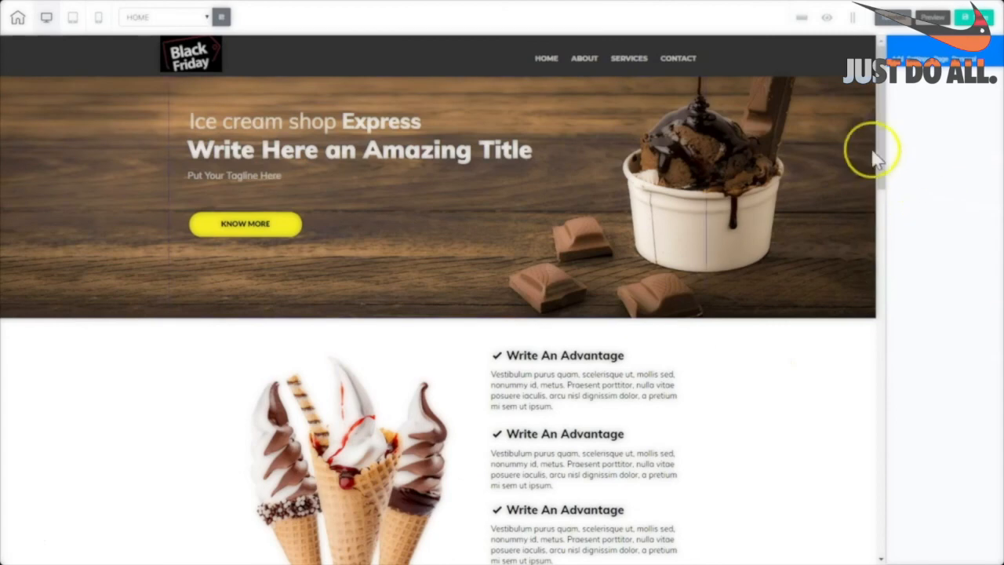
drag(883, 165, 880, 558)
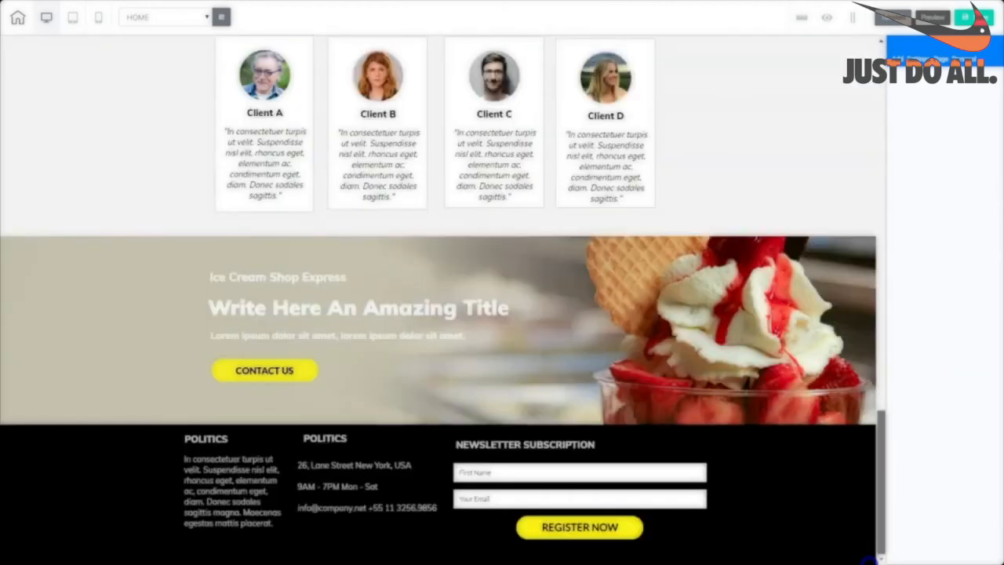
click(665, 540)
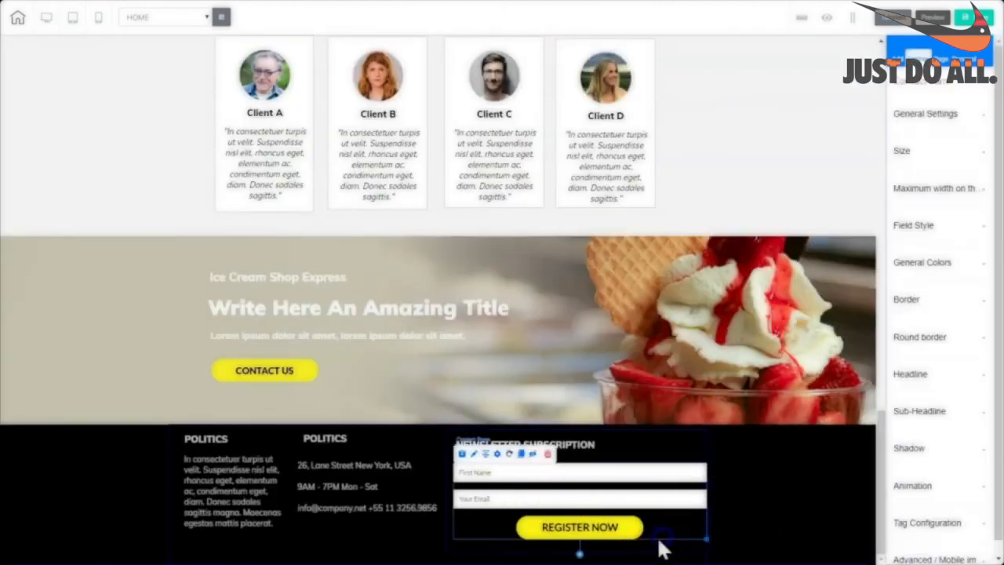
click(497, 453)
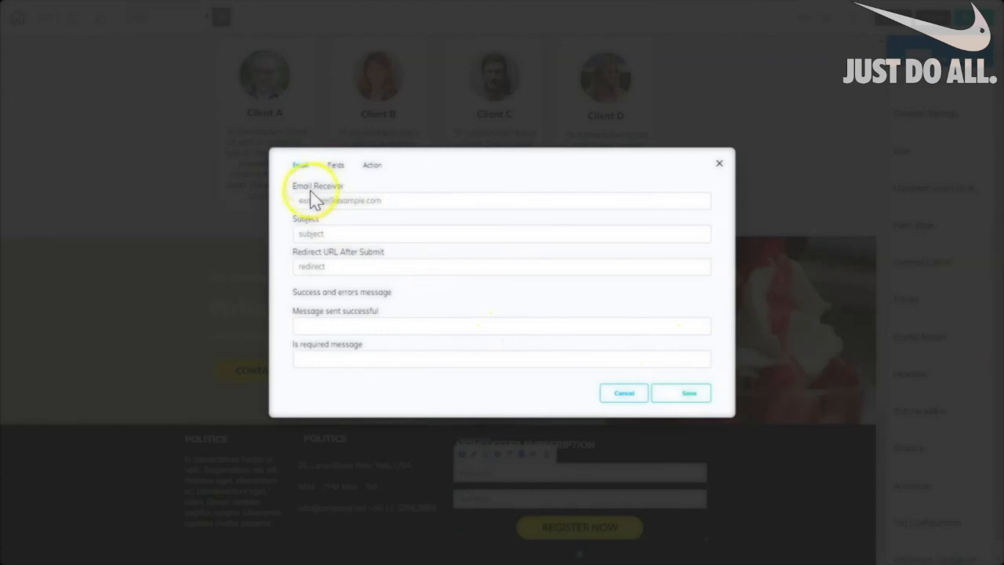
Enter the receiving e-mail address and set the subject to 'Ice Cream Shop Website'.
click(385, 200)
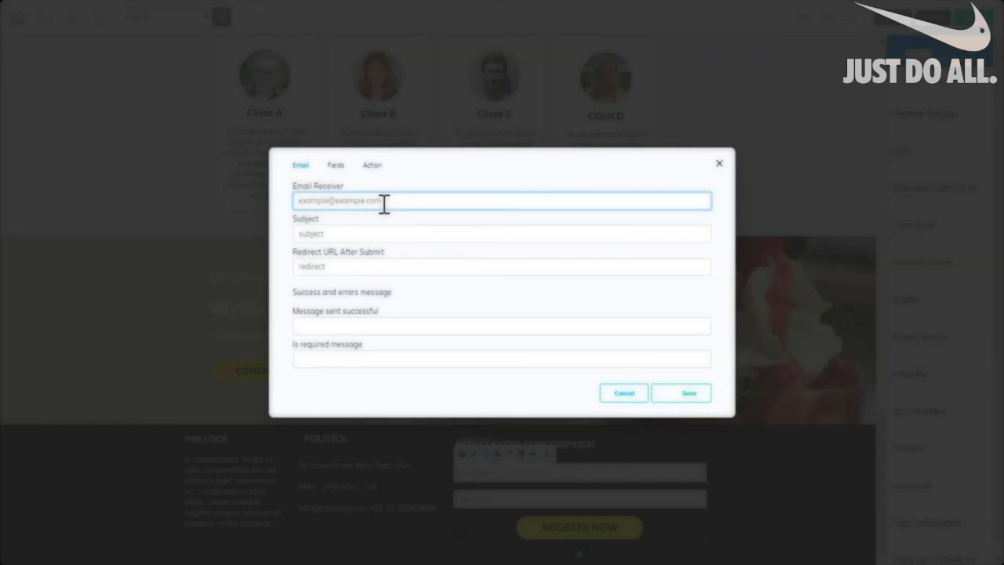
click(331, 232)
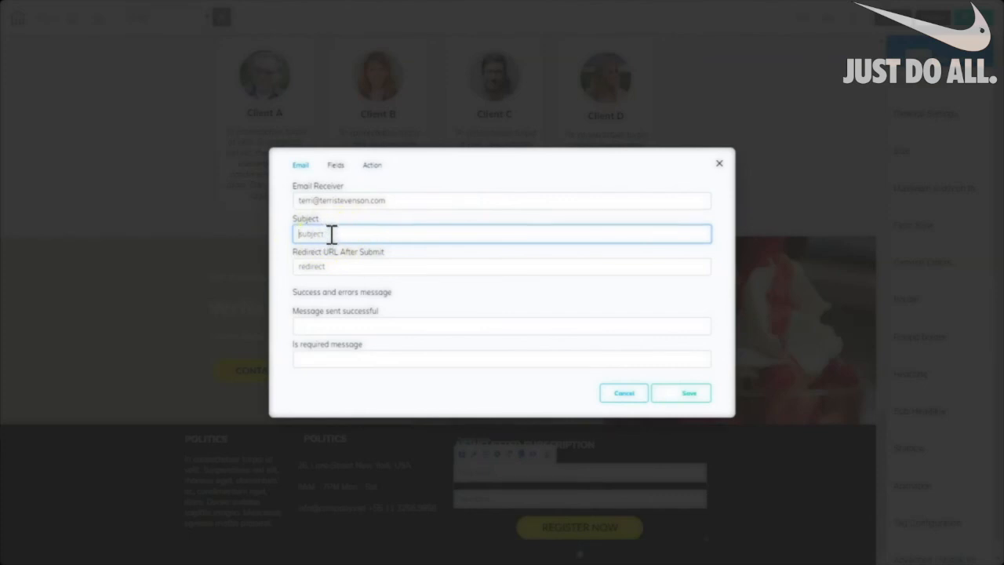
click(330, 234)
click(329, 240)
text(Ice Cream Shop Website)
click(298, 265)
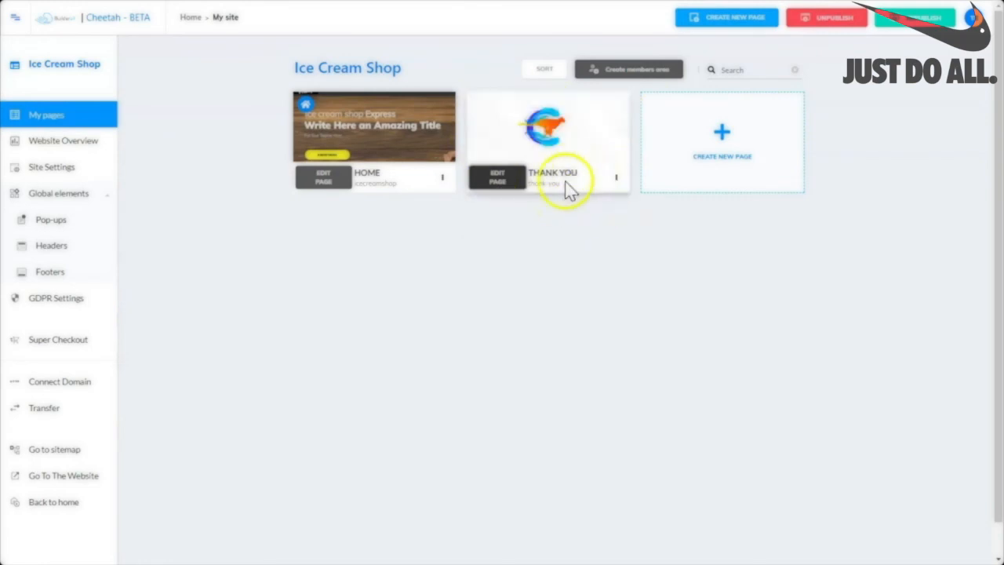
Open the live Thank You page in Chrome from its page card menu.
click(616, 178)
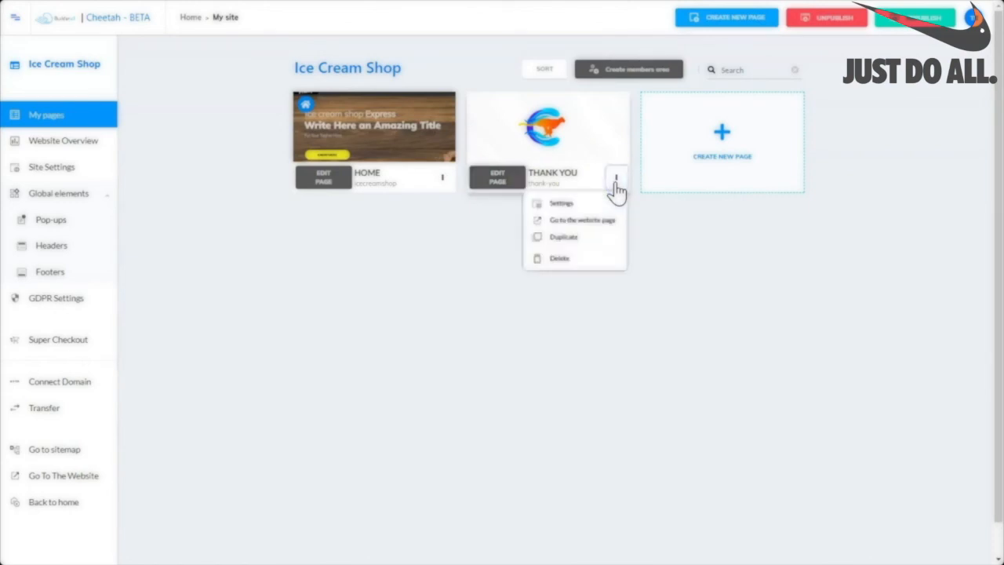
click(590, 227)
click(588, 222)
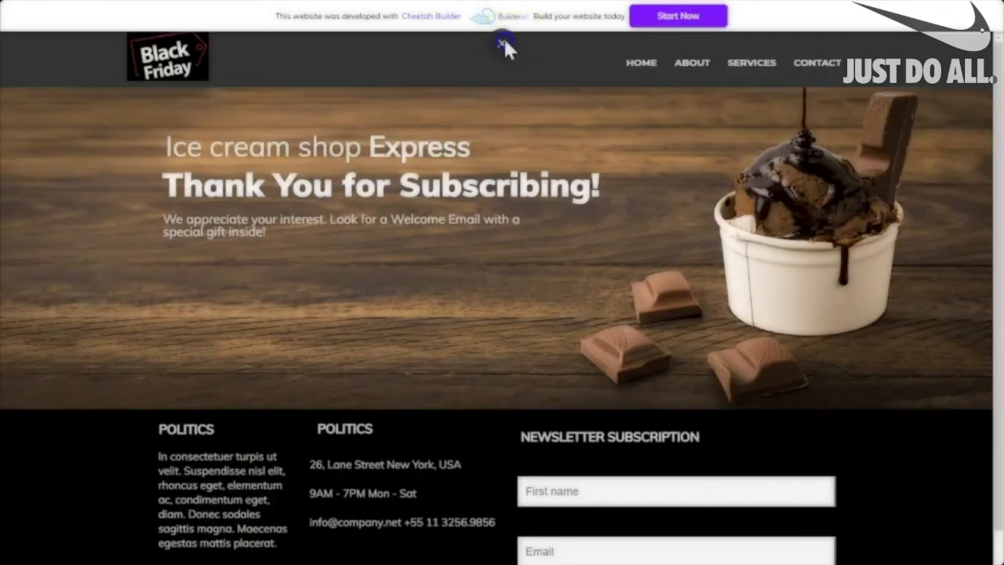
Exit full screen and copy the live Thank You page's web address.
click(502, 37)
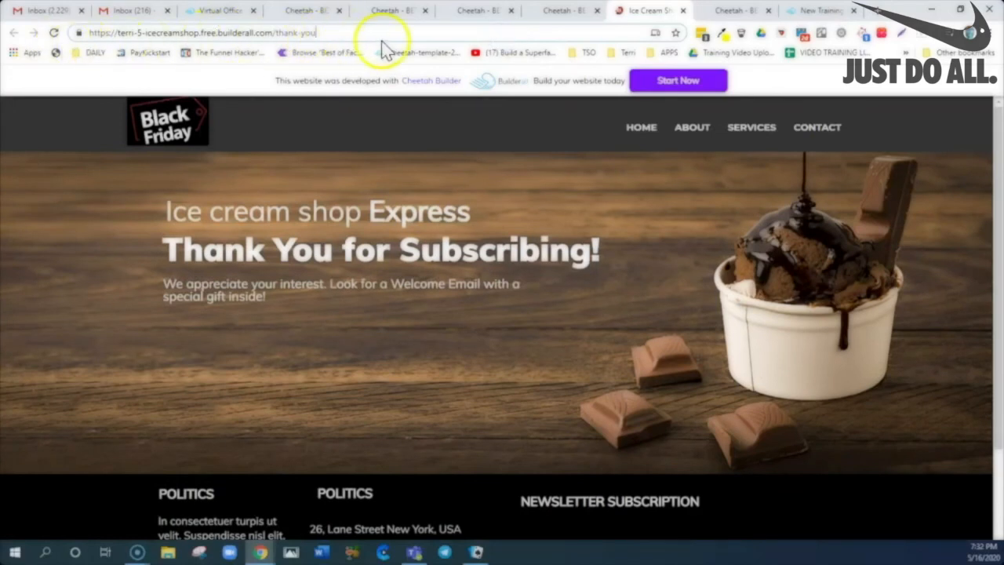
drag(330, 33, 35, 50)
right_click(149, 33)
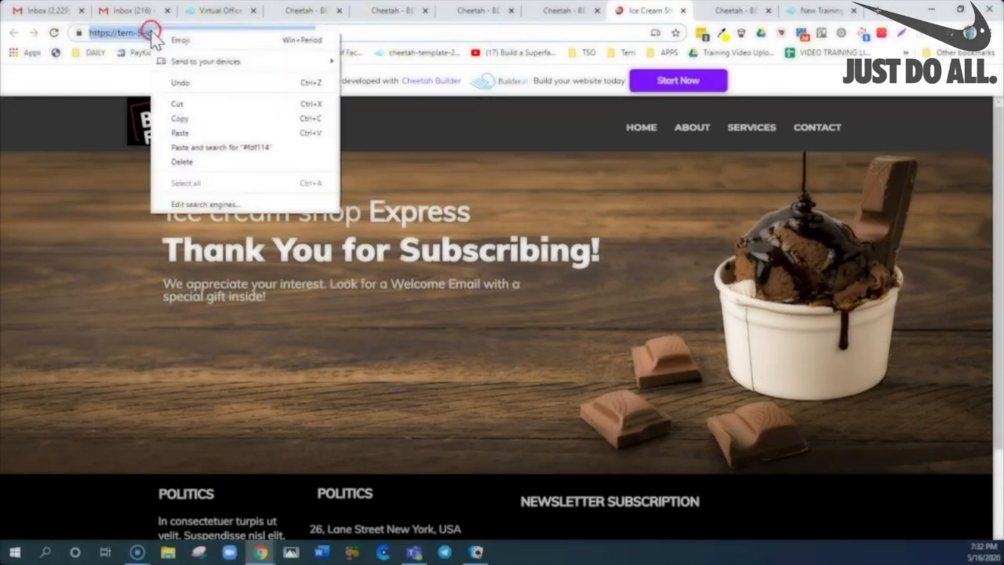
click(193, 118)
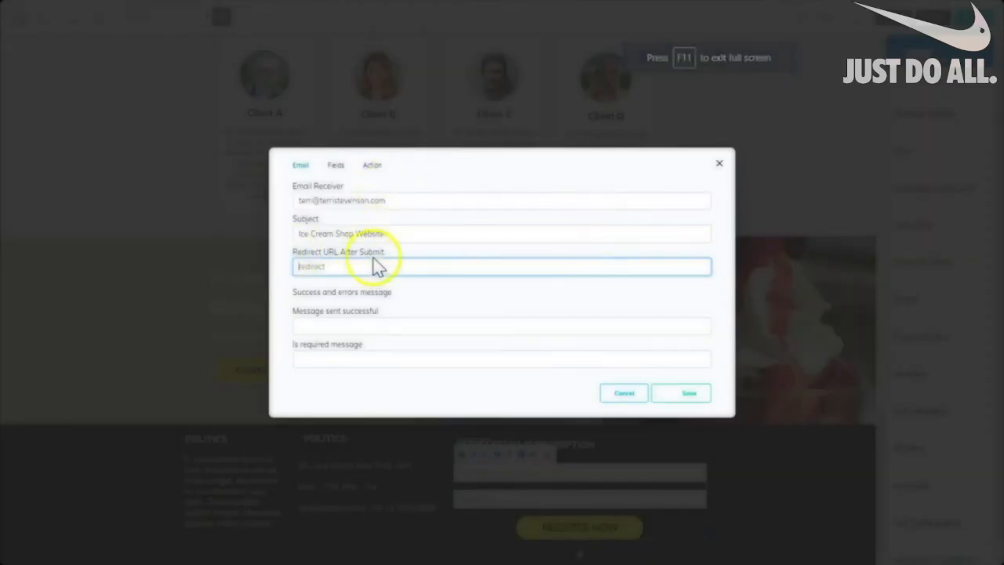
Paste the Thank You page address as the form's Redirect URL After Submit.
text(http)
right_click(321, 266)
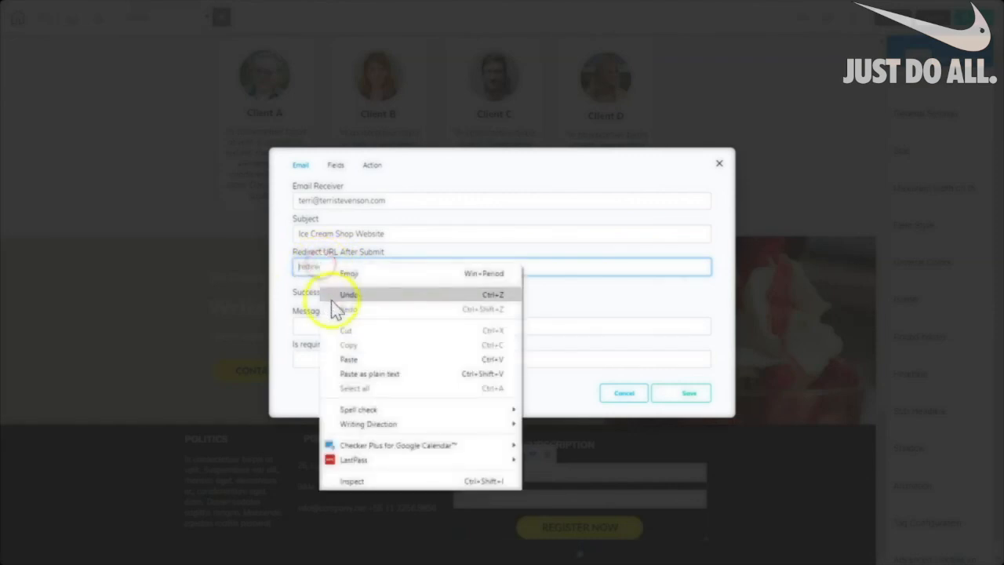
click(352, 354)
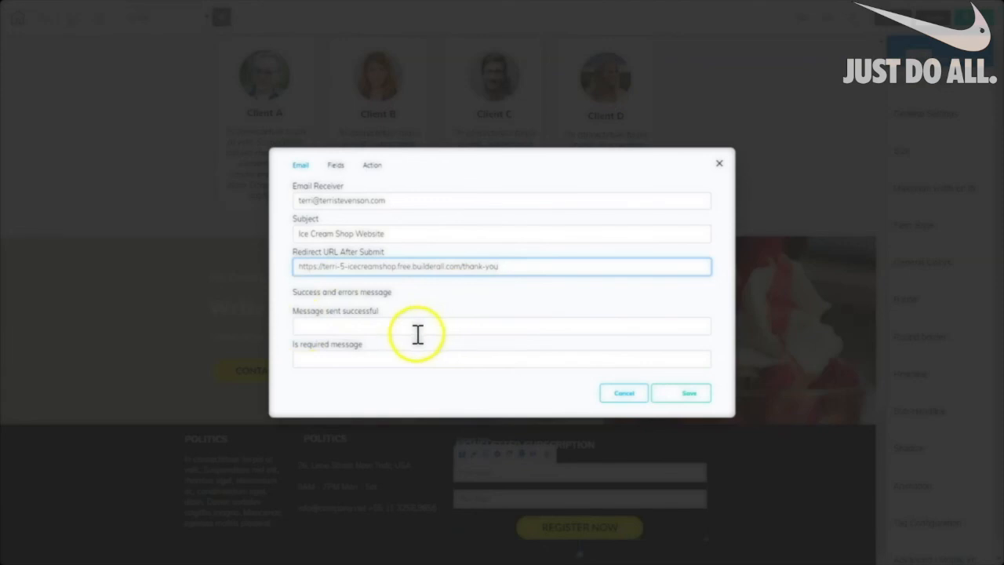
Fill in the form's success message and required-fields warning message.
click(305, 327)
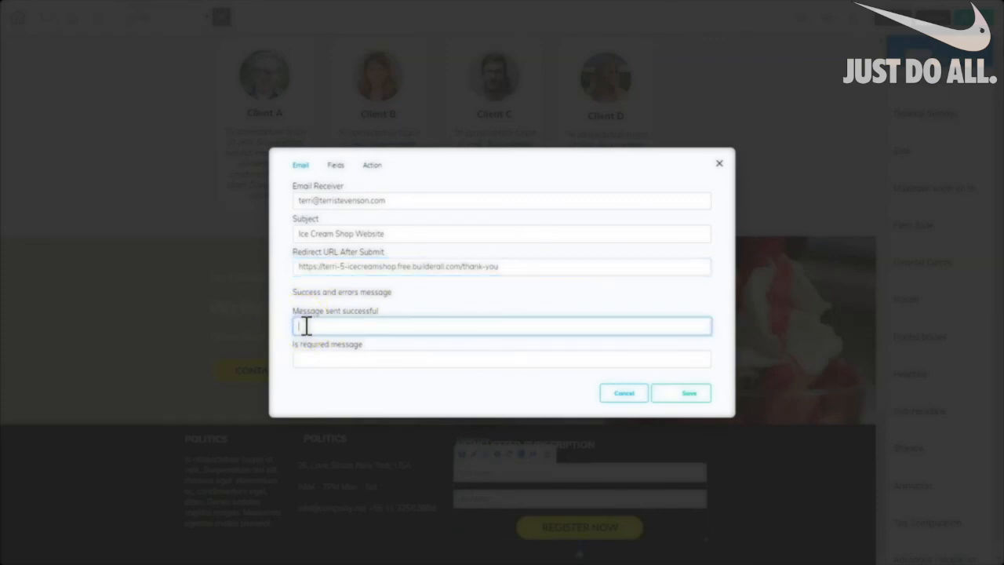
key(ctrl+v)
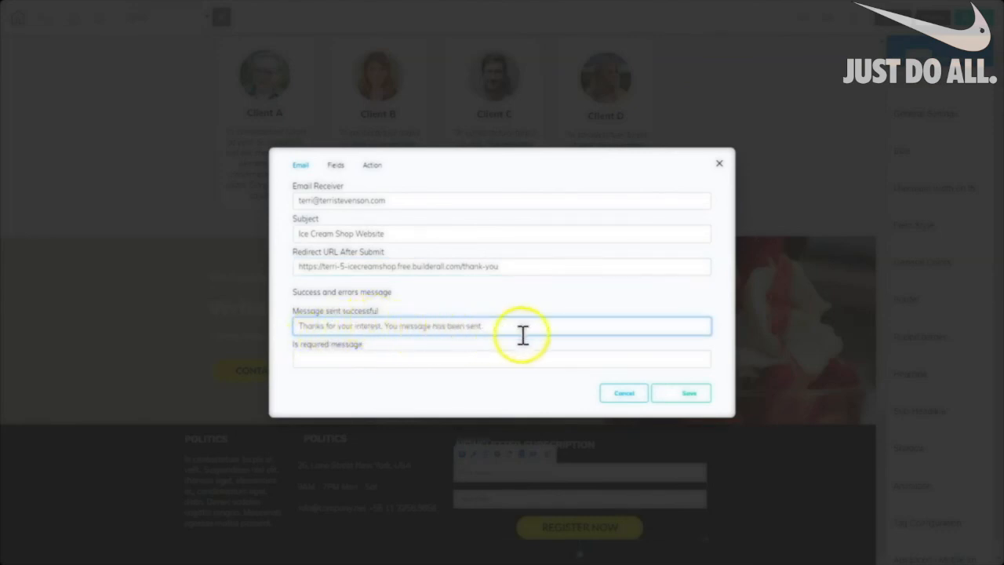
click(332, 356)
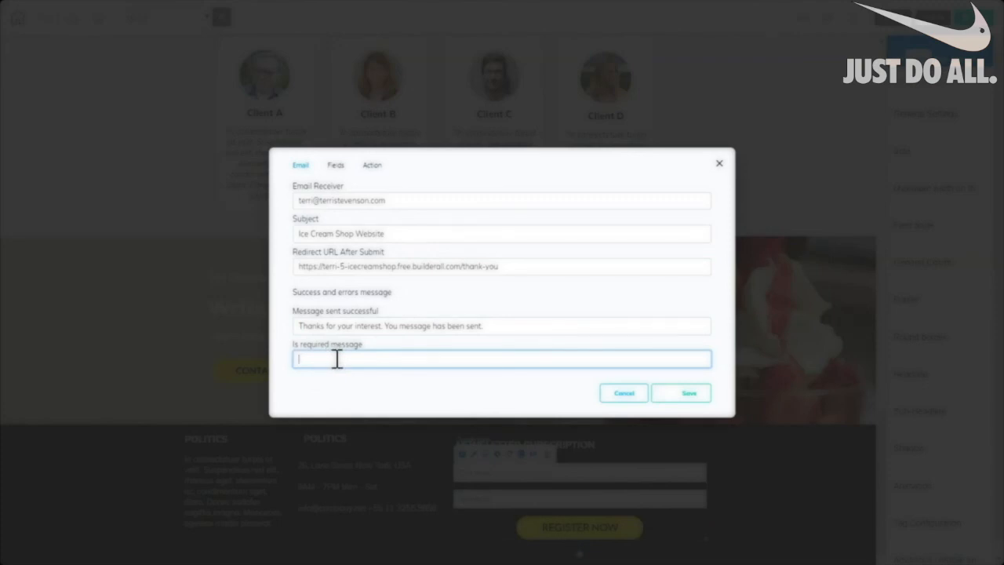
key(ctrl+v)
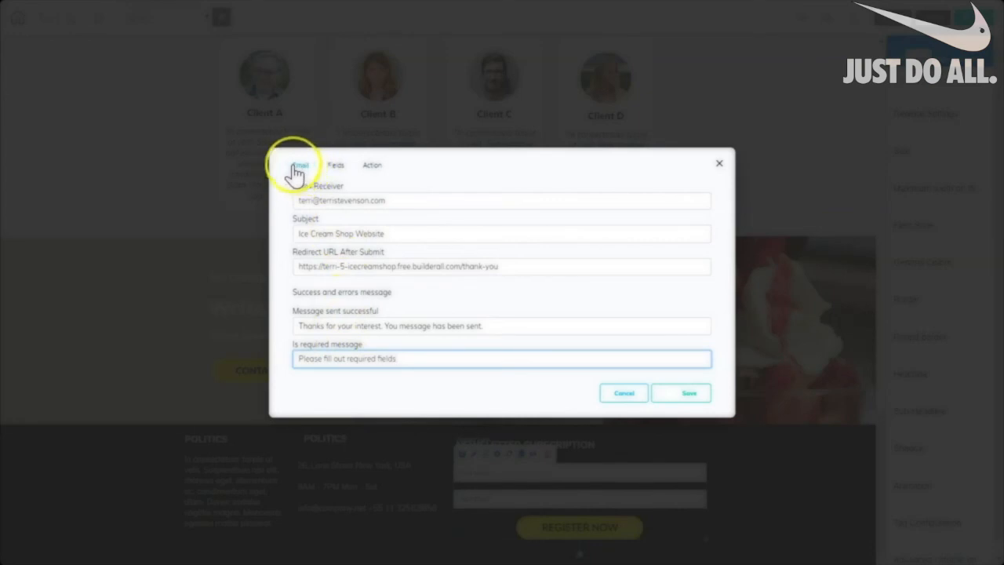
Review the form's Fields tab, then save the email settings.
click(335, 165)
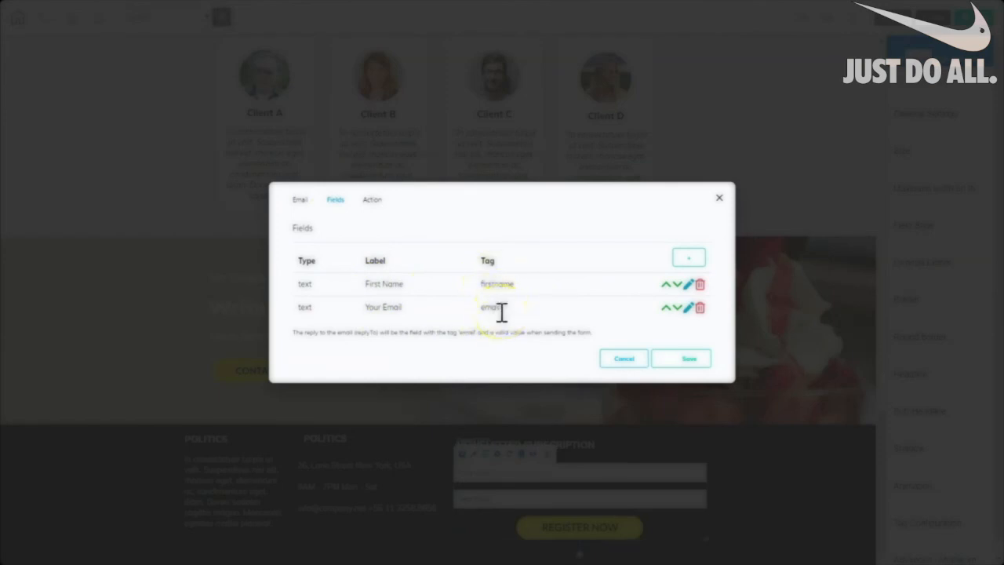
click(300, 200)
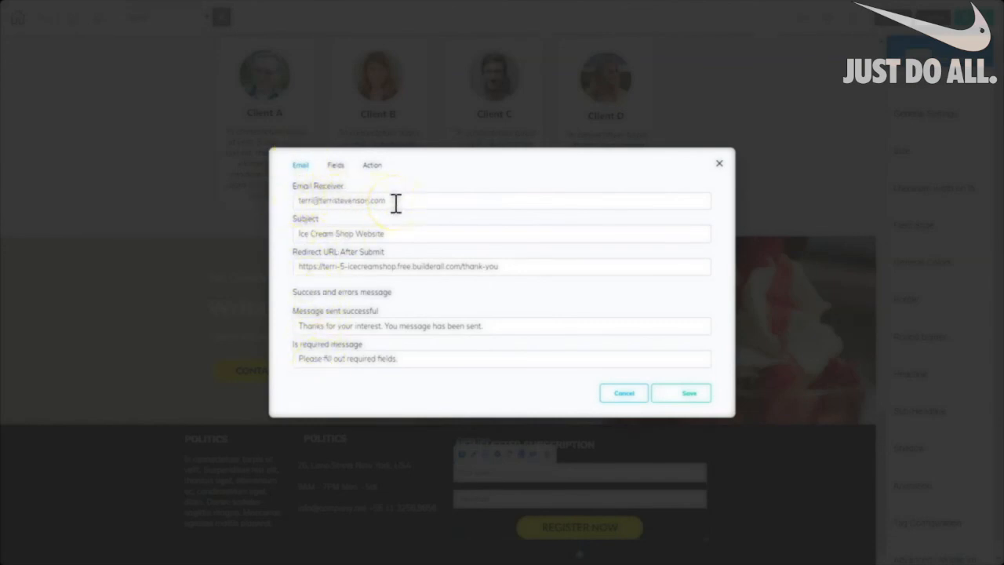
click(684, 394)
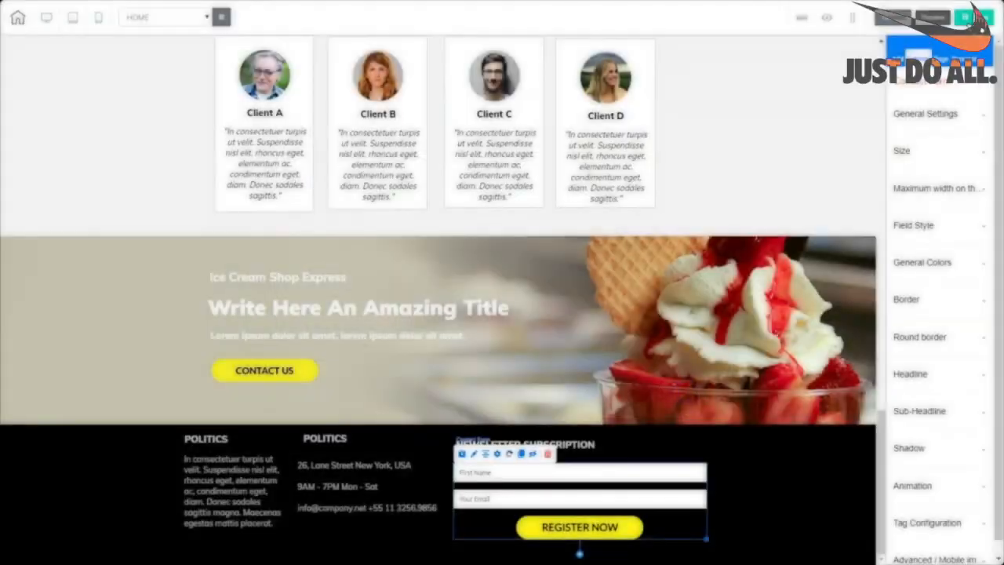
Publish the site, switch to the Thank You page, and open it live.
click(974, 14)
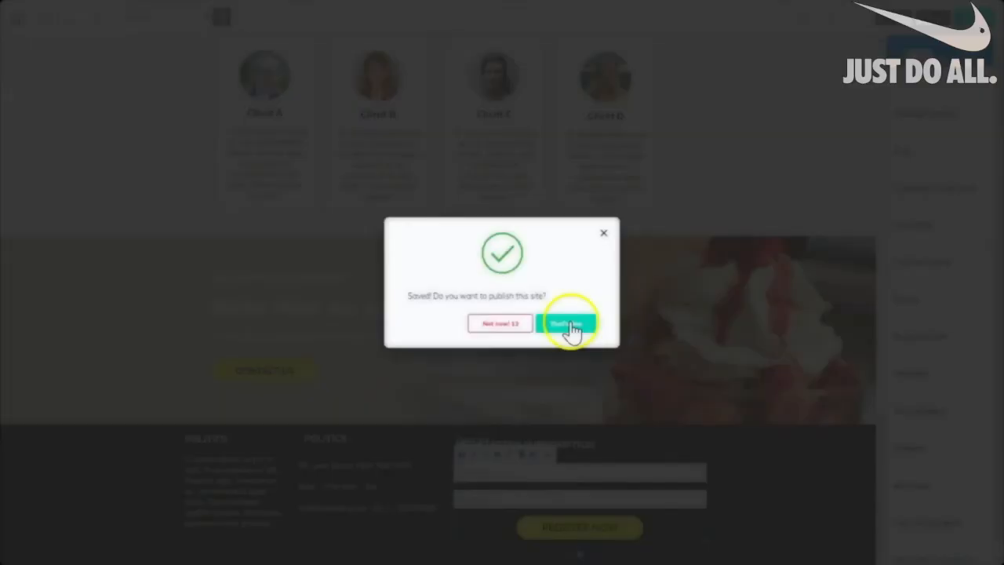
click(571, 329)
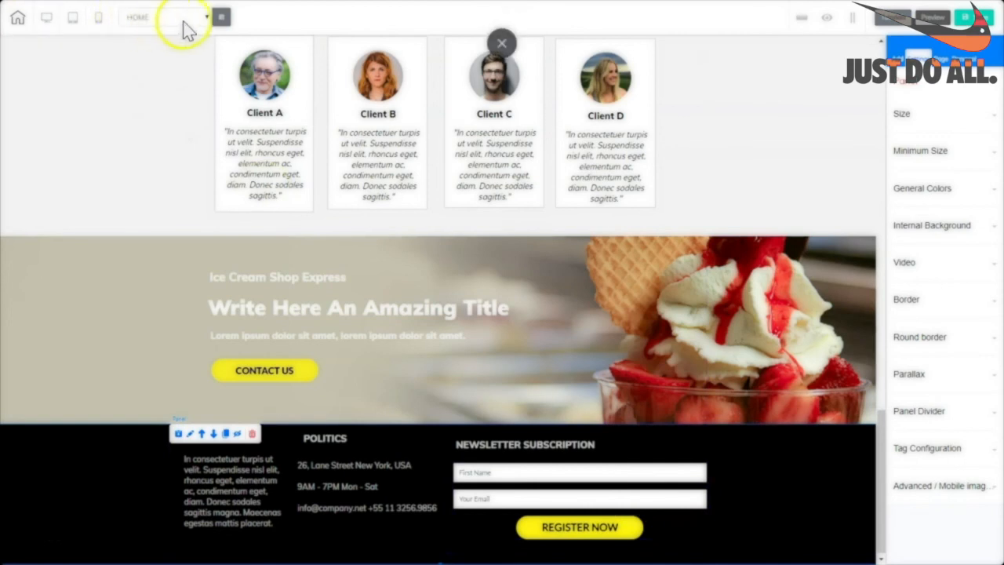
click(206, 17)
click(179, 41)
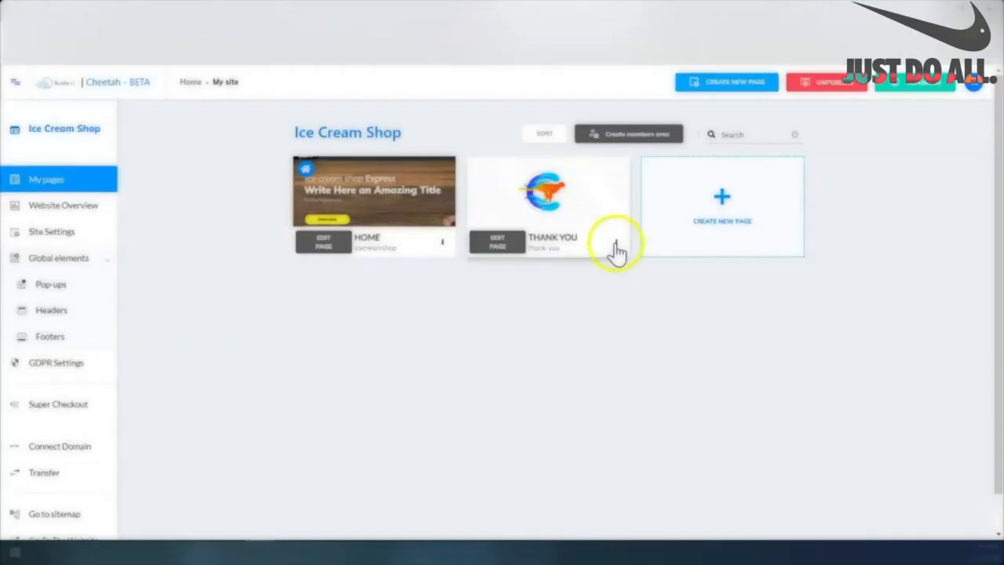
click(612, 242)
click(587, 286)
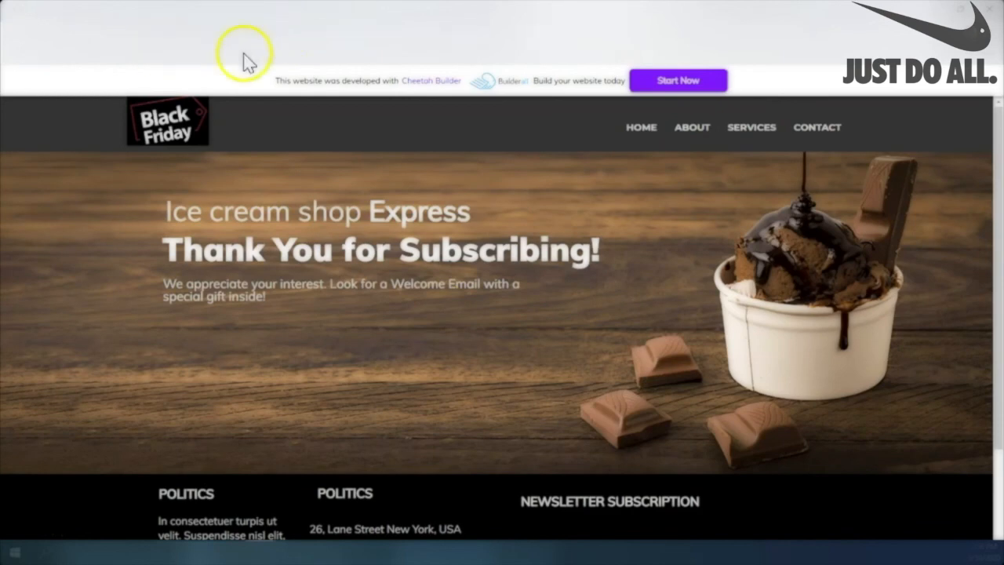
Scroll through the live Thank You page and then the live Home page.
drag(997, 169, 993, 121)
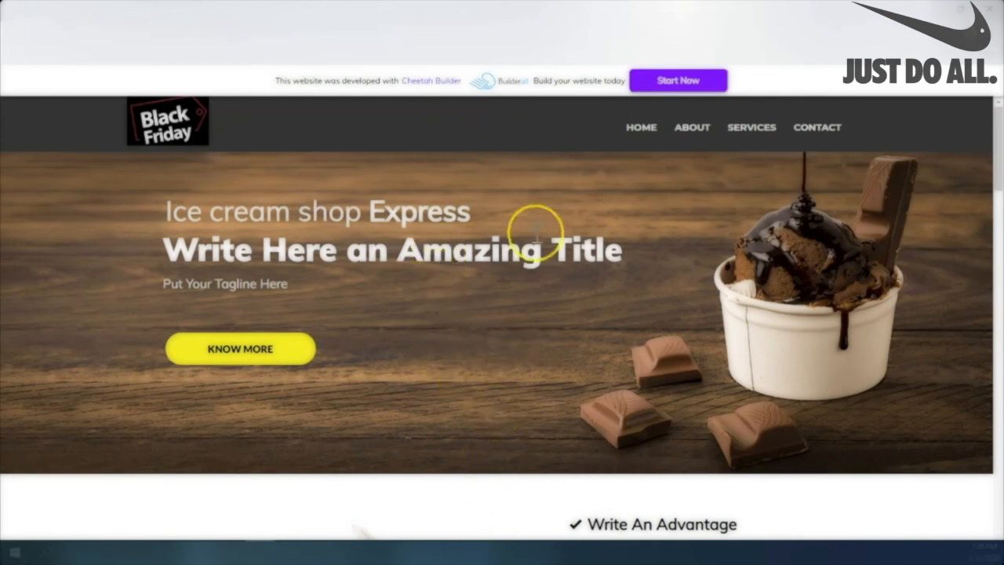
drag(997, 168, 998, 538)
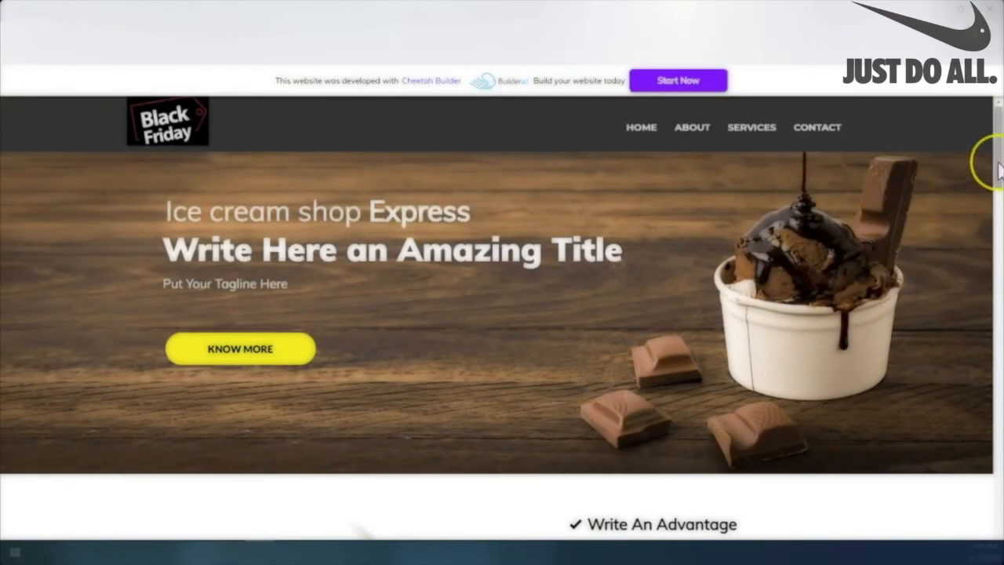
drag(998, 163, 998, 306)
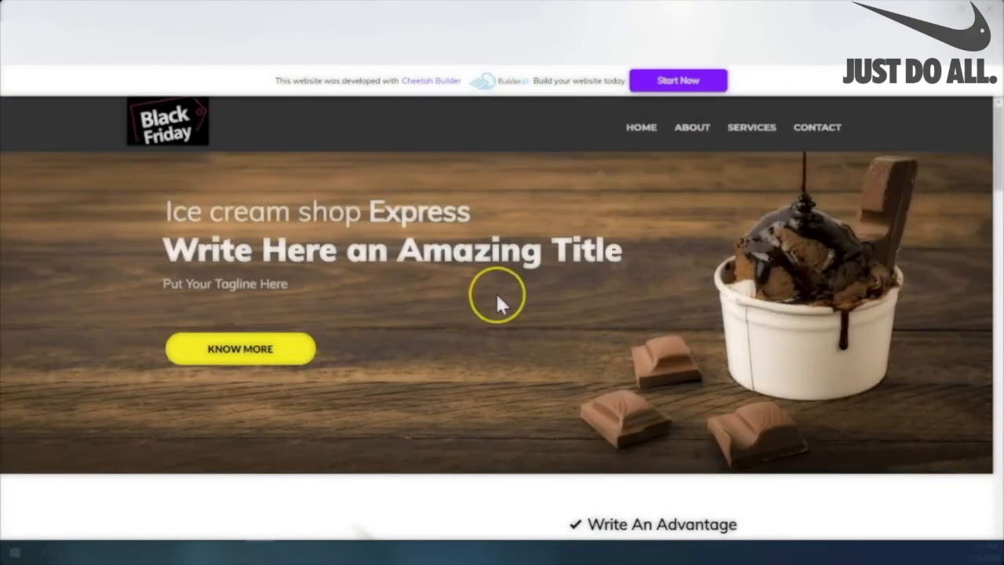